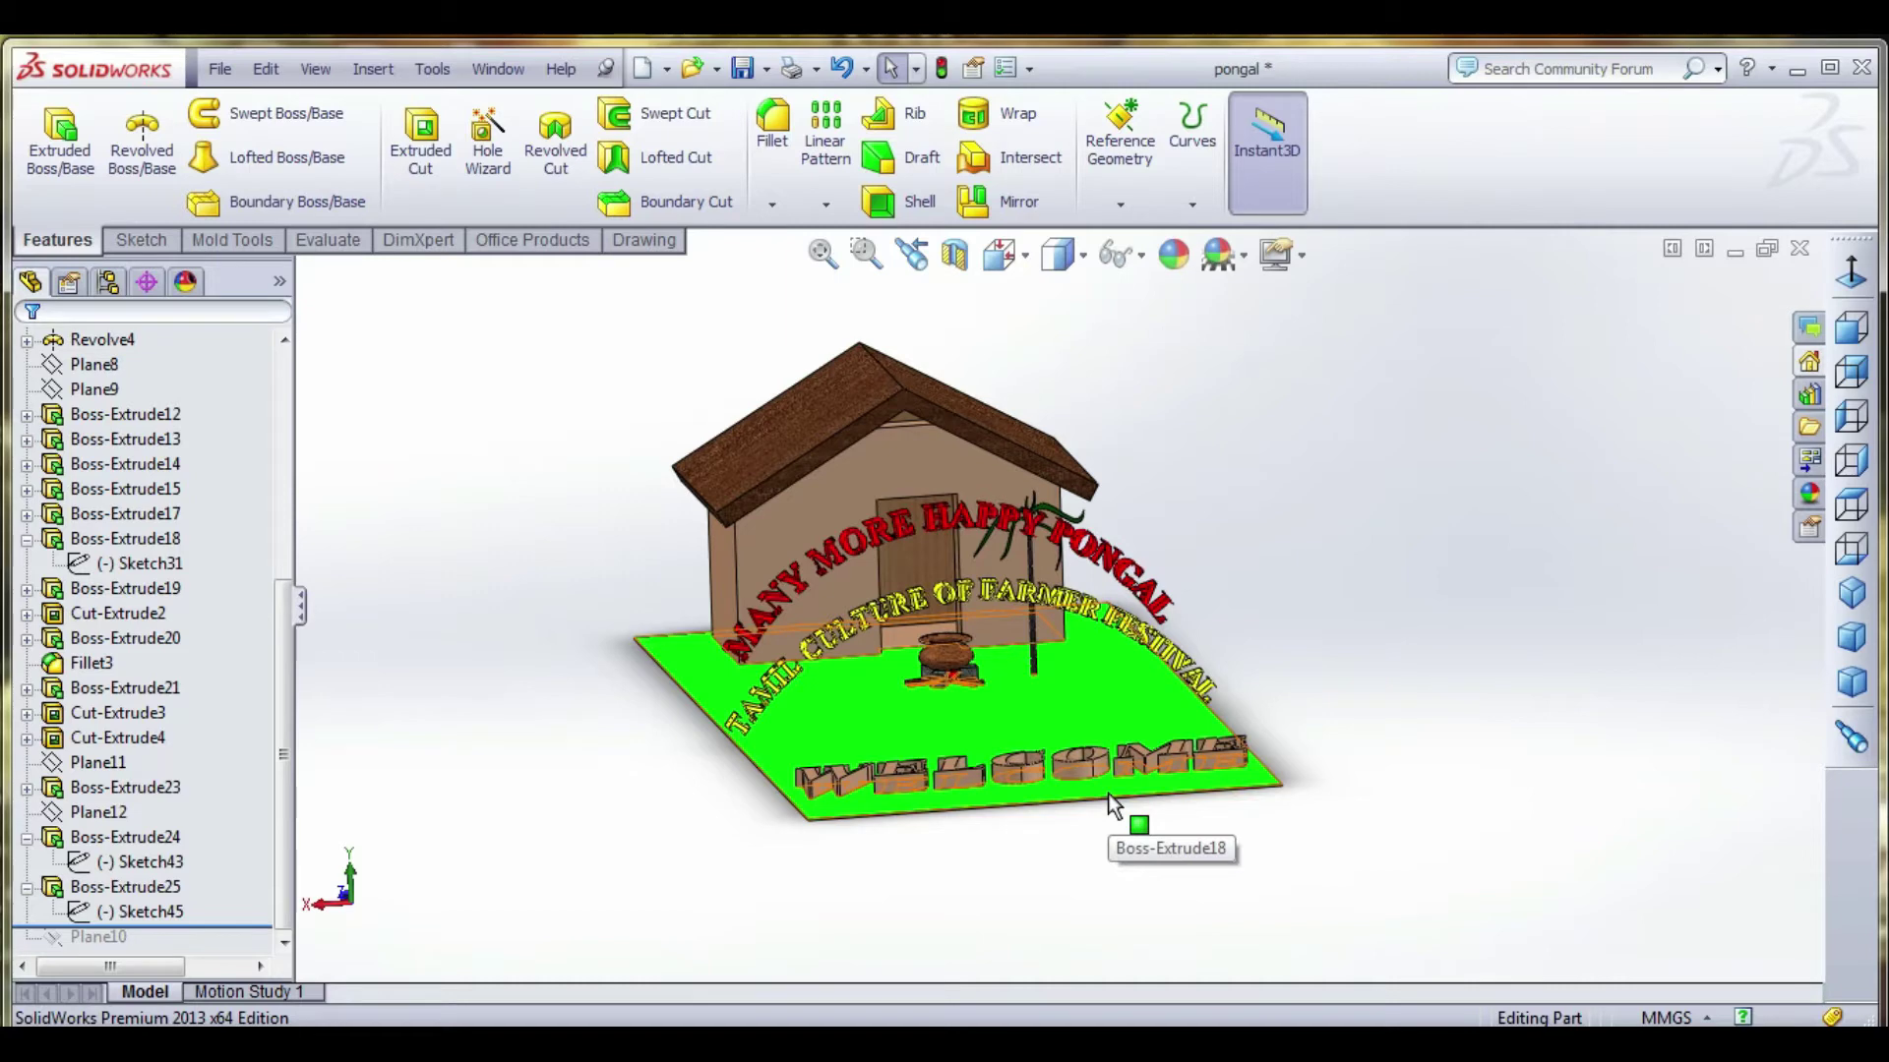
Save the pongal part and look over the finished house scene.
{"action": "left_click", "coordinate": [742, 68]}
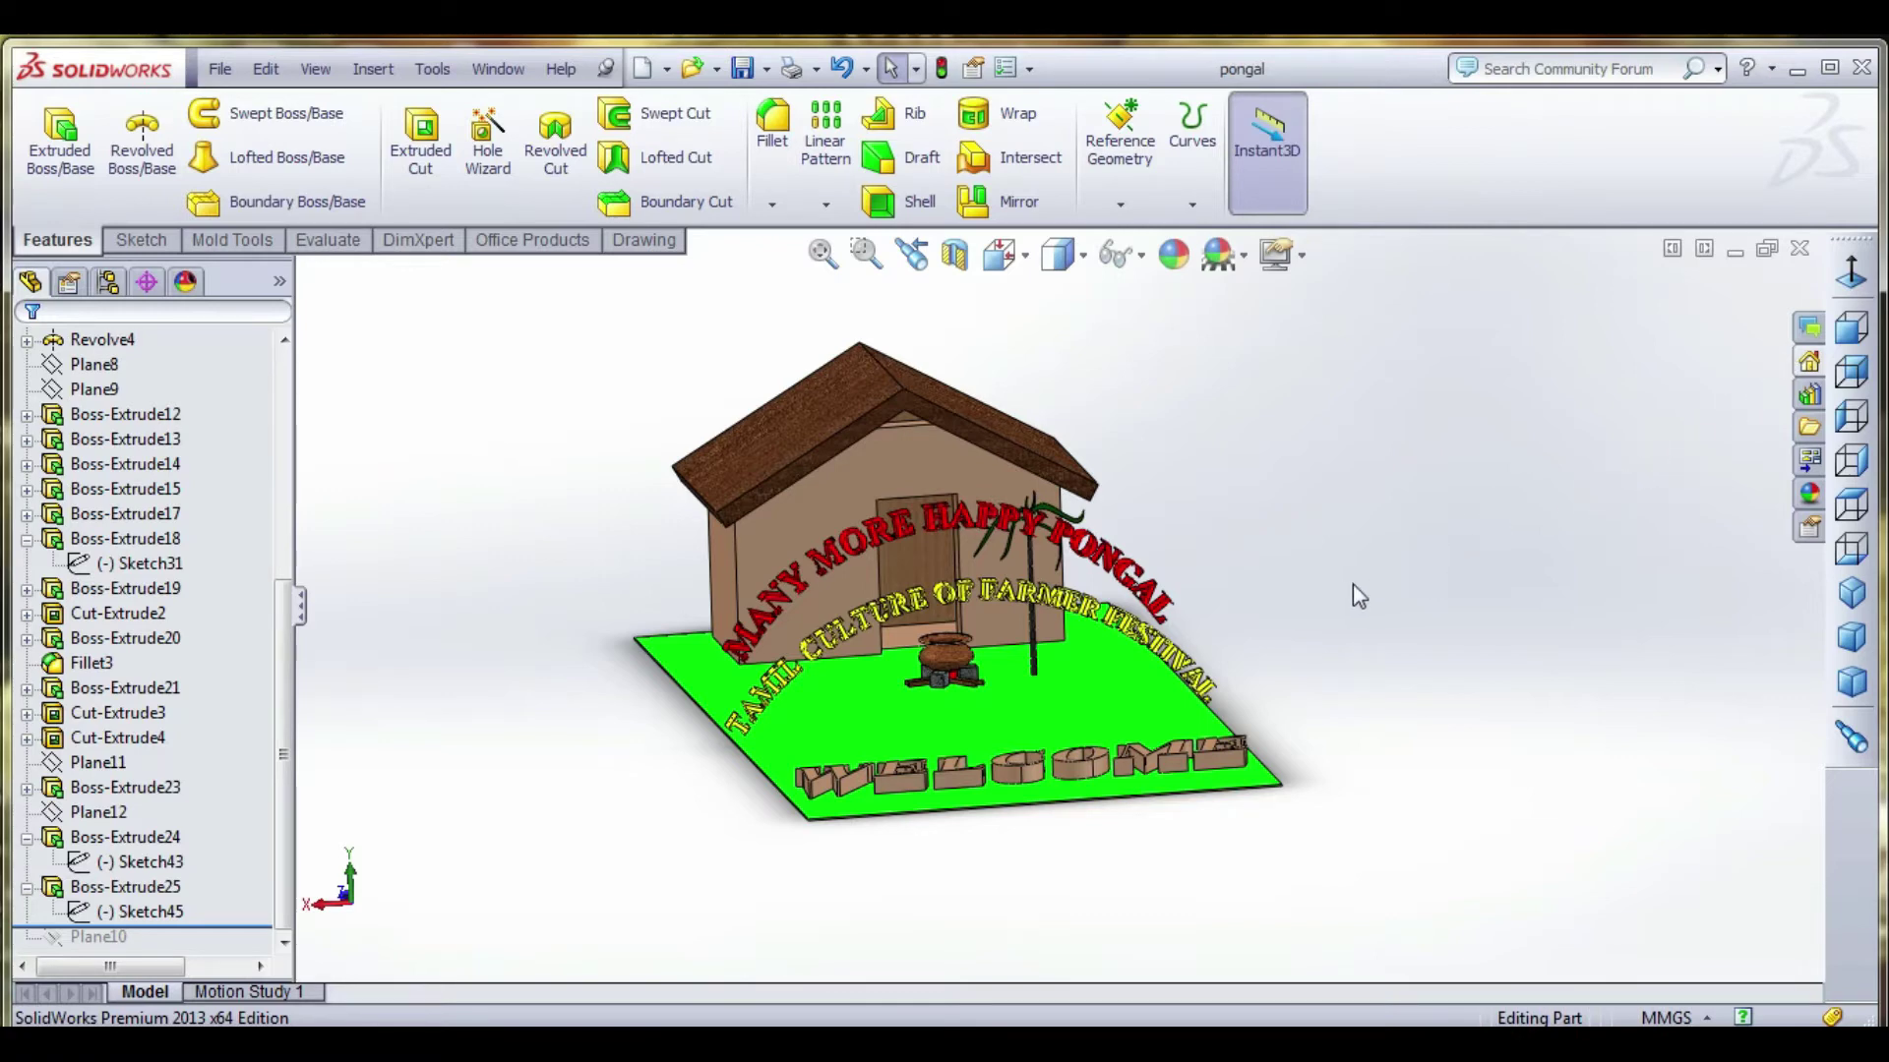
{"action": "scroll", "coordinate": [1018, 622], "scroll_direction": "down", "scroll_amount": 3}
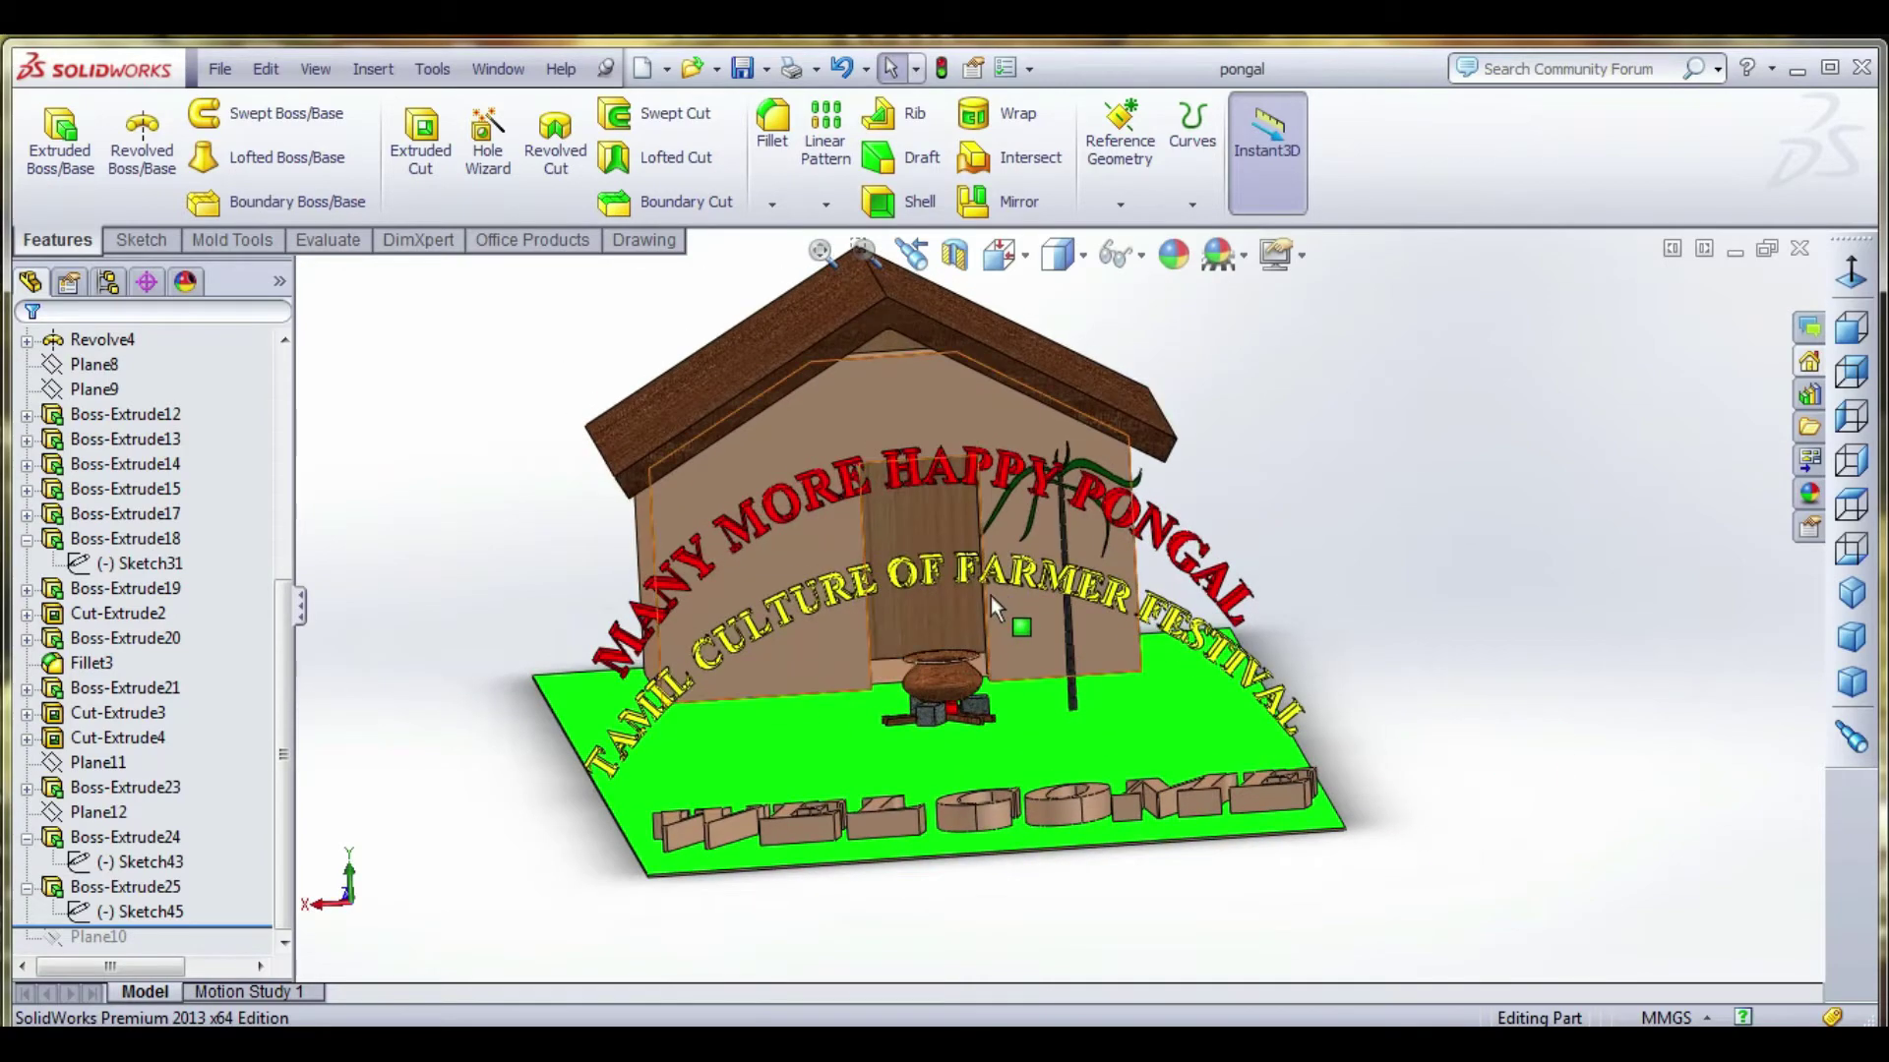
{"action": "scroll", "coordinate": [851, 551], "scroll_direction": "down", "scroll_amount": 2}
{"action": "middle_click_drag", "start_coordinate": [854, 545], "coordinate": [1018, 651]}
{"action": "scroll", "coordinate": [916, 623], "scroll_direction": "up", "scroll_amount": 2}
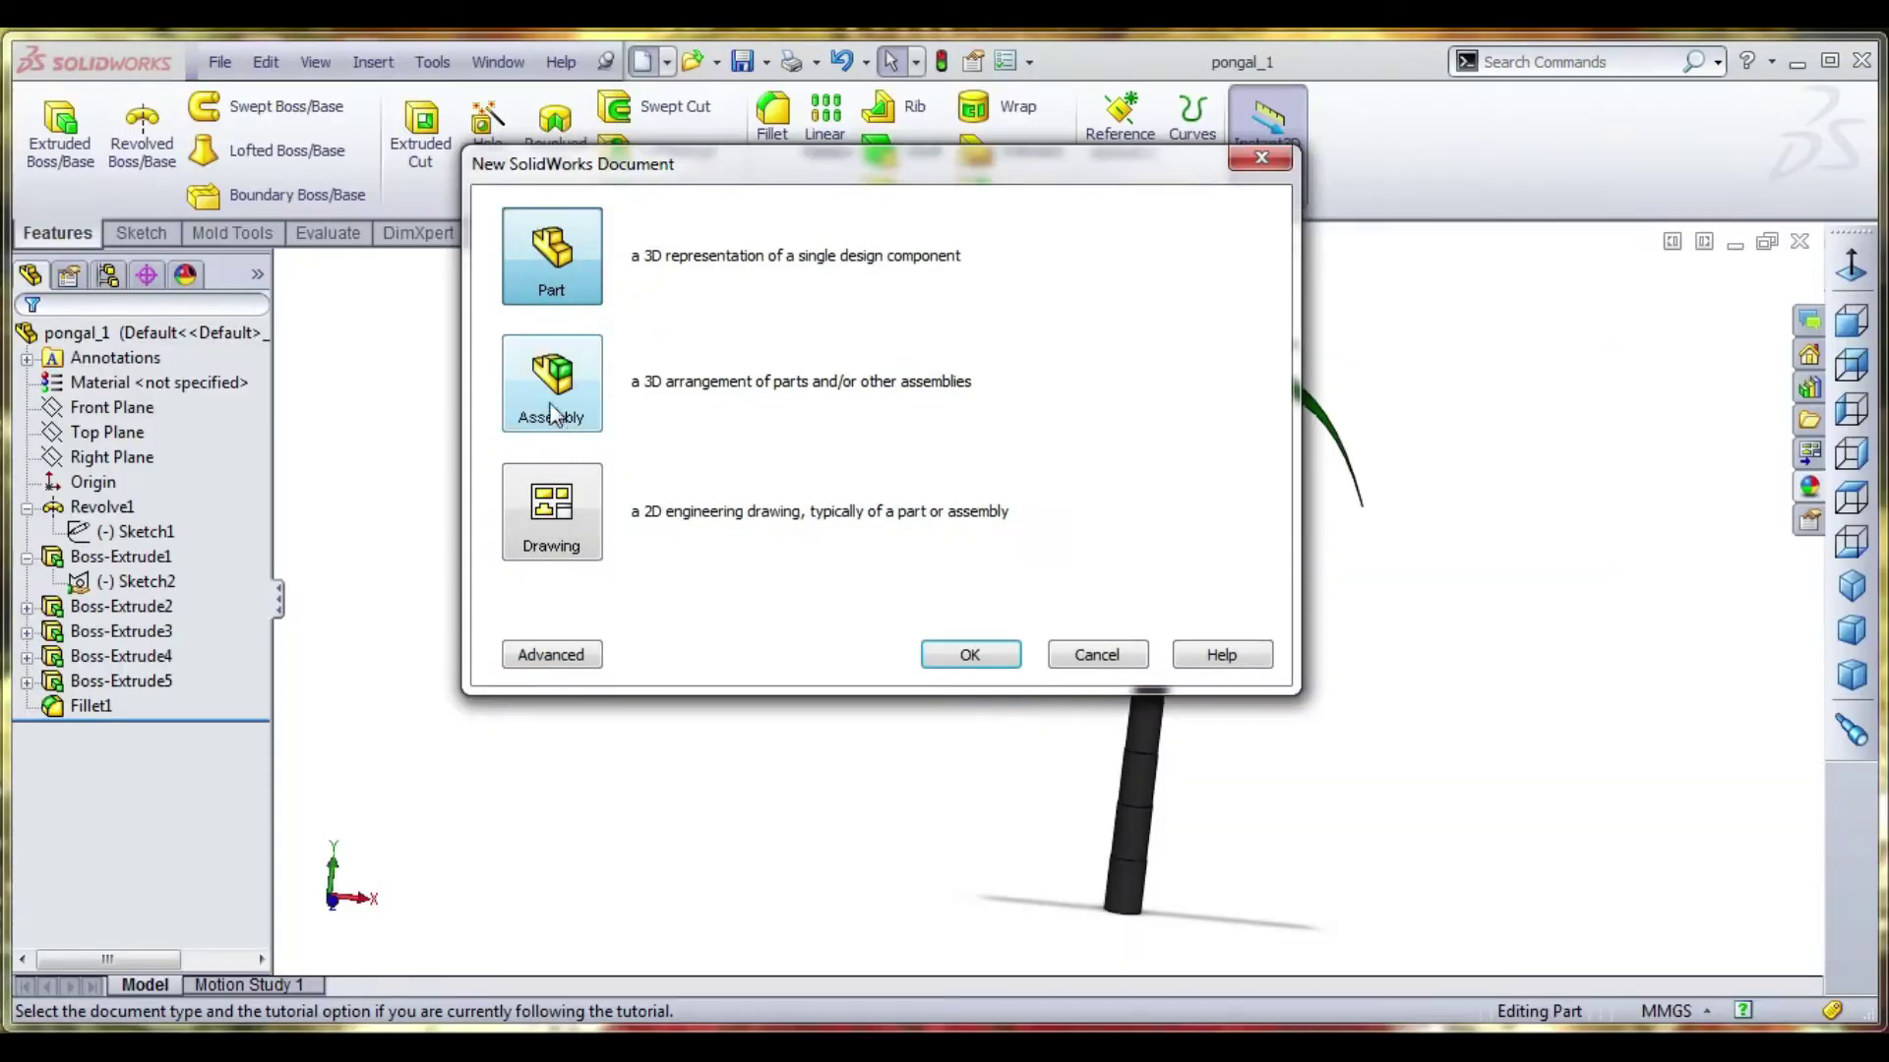
Create a new assembly document and insert the pongal part as its first component.
{"action": "left_click", "coordinate": [549, 405]}
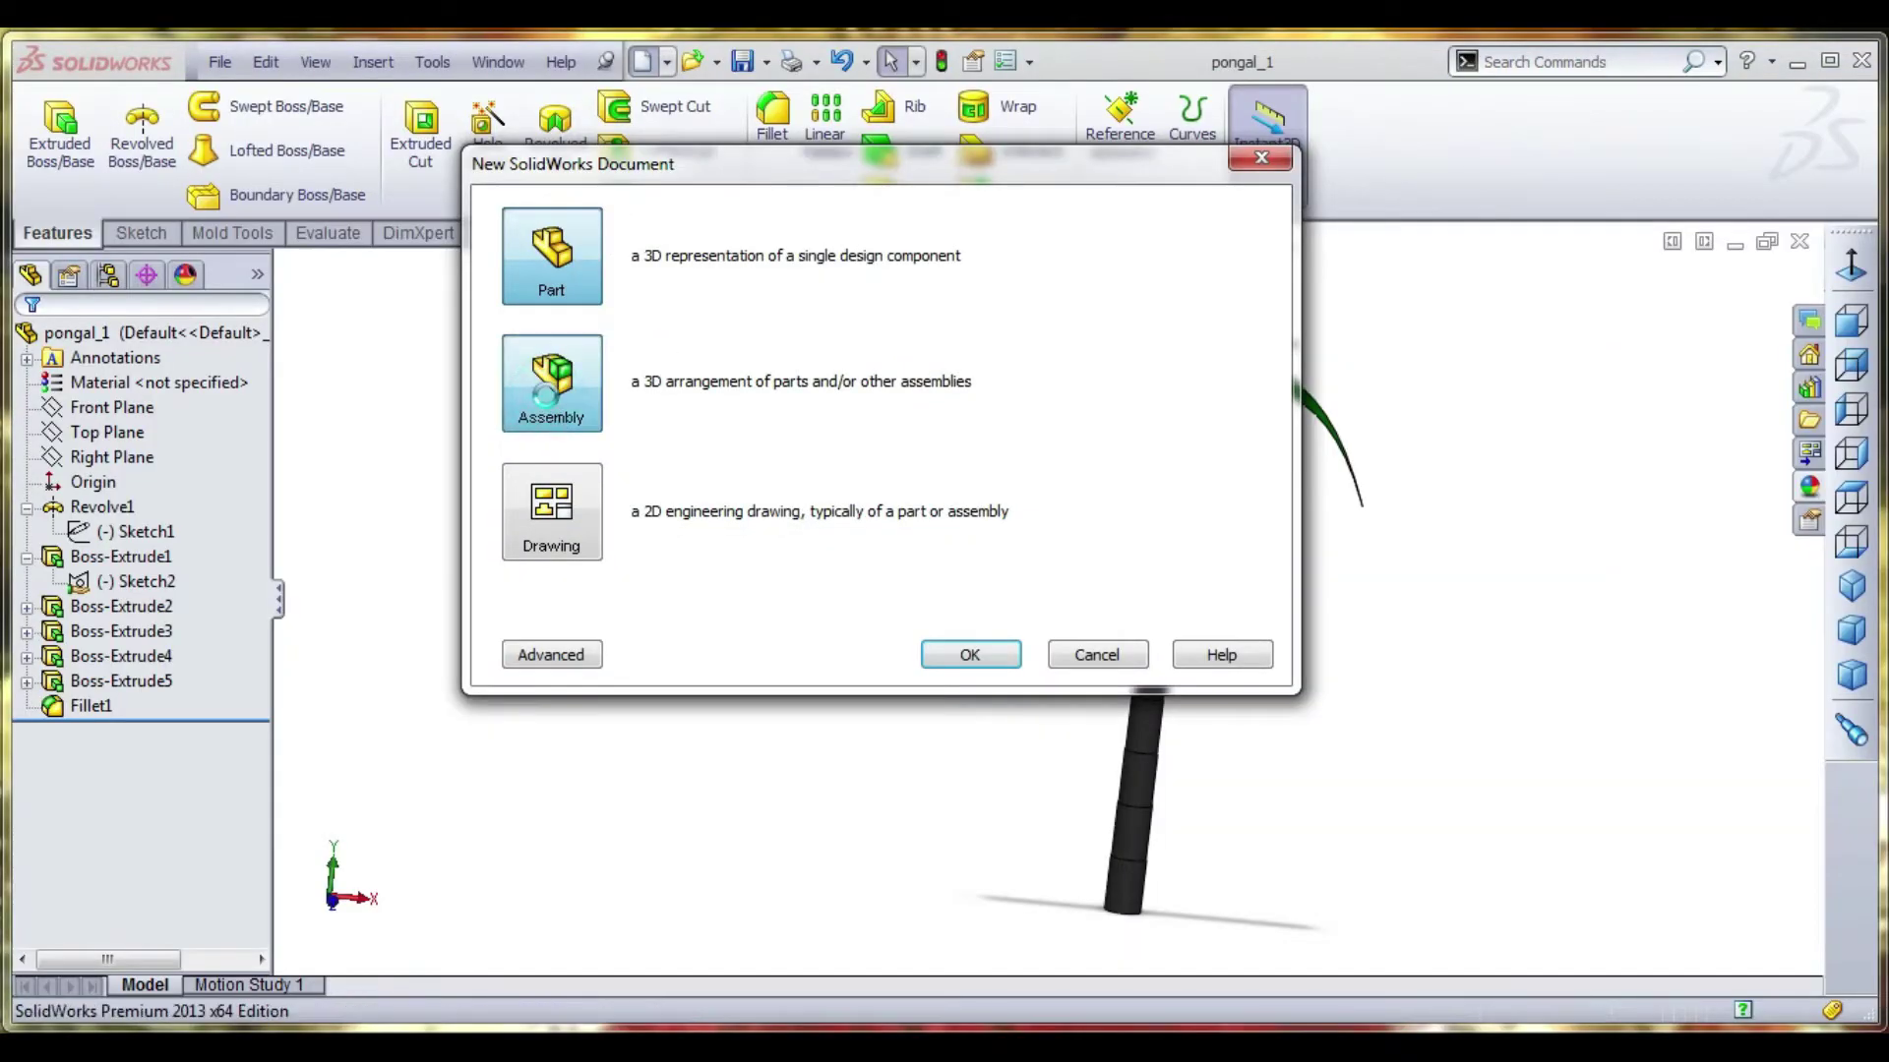
{"action": "left_click", "coordinate": [549, 398]}
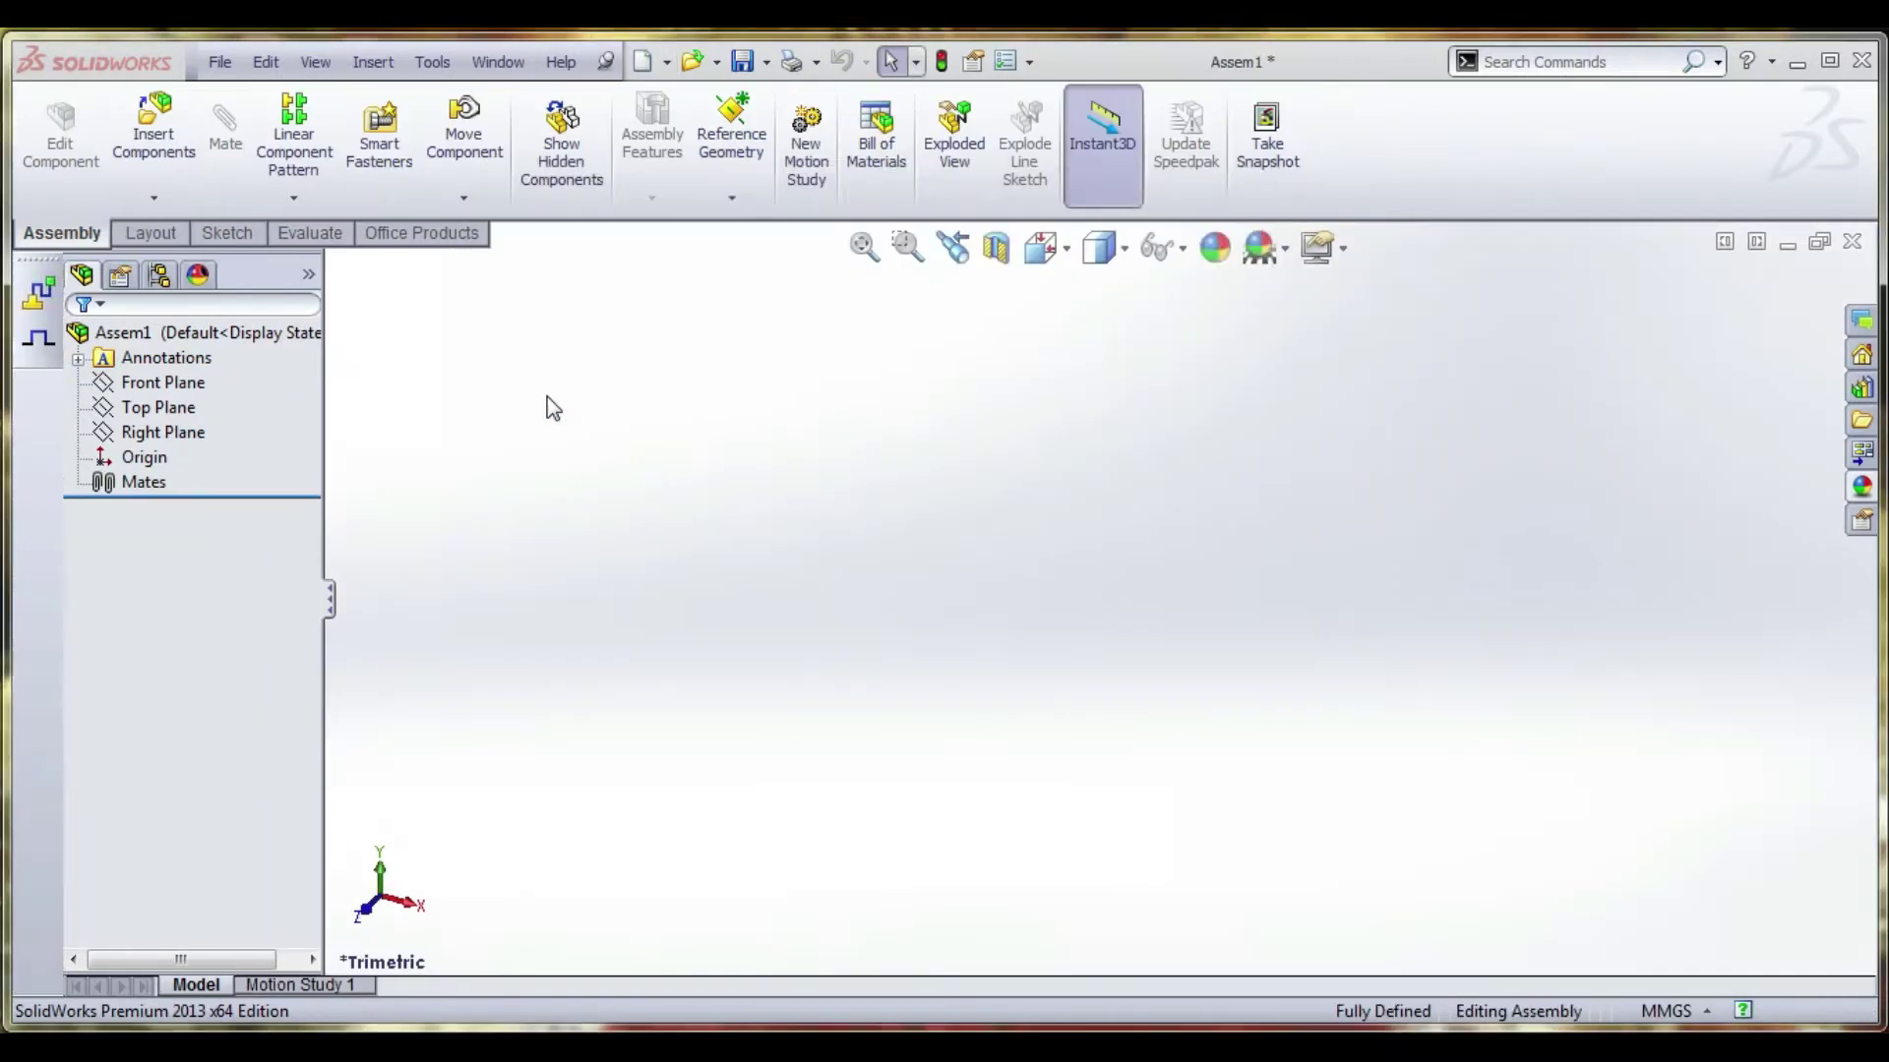
{"action": "left_click", "coordinate": [196, 874]}
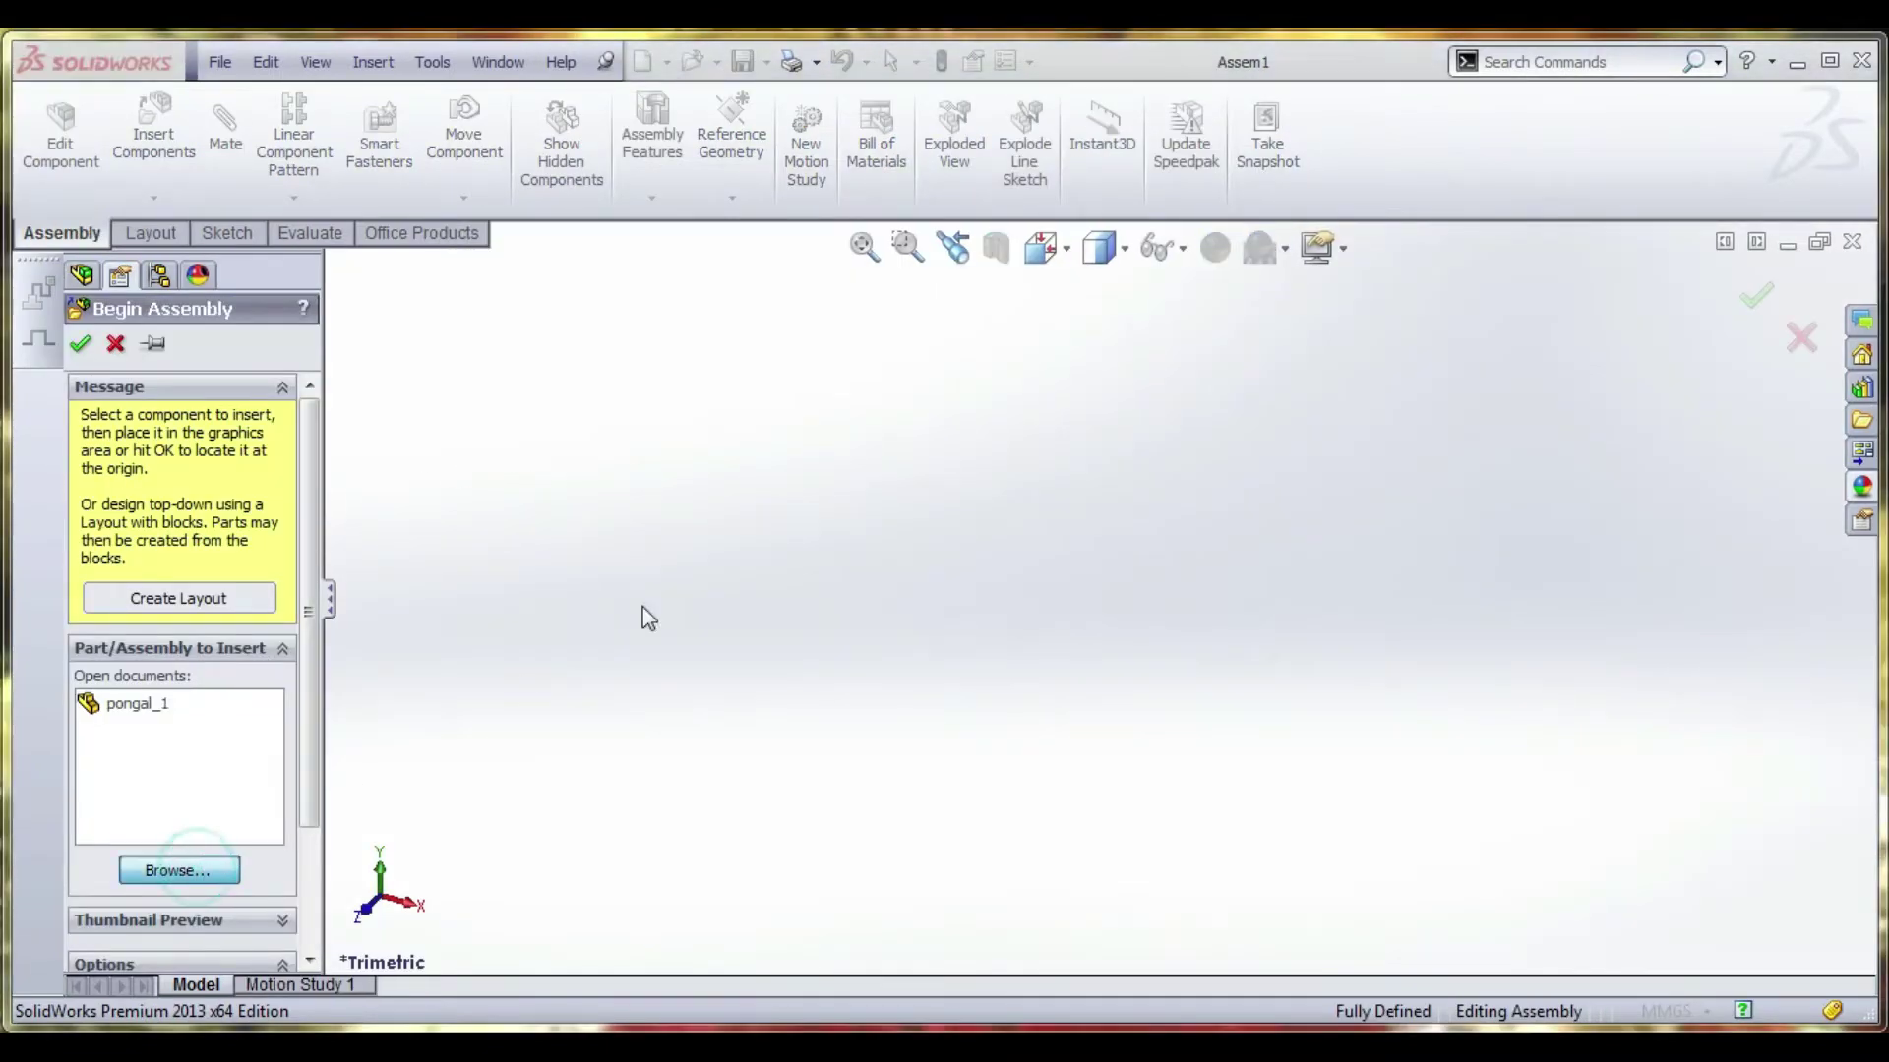
{"action": "left_click", "coordinate": [811, 551]}
{"action": "middle_click_drag", "start_coordinate": [1273, 640], "coordinate": [1425, 712]}
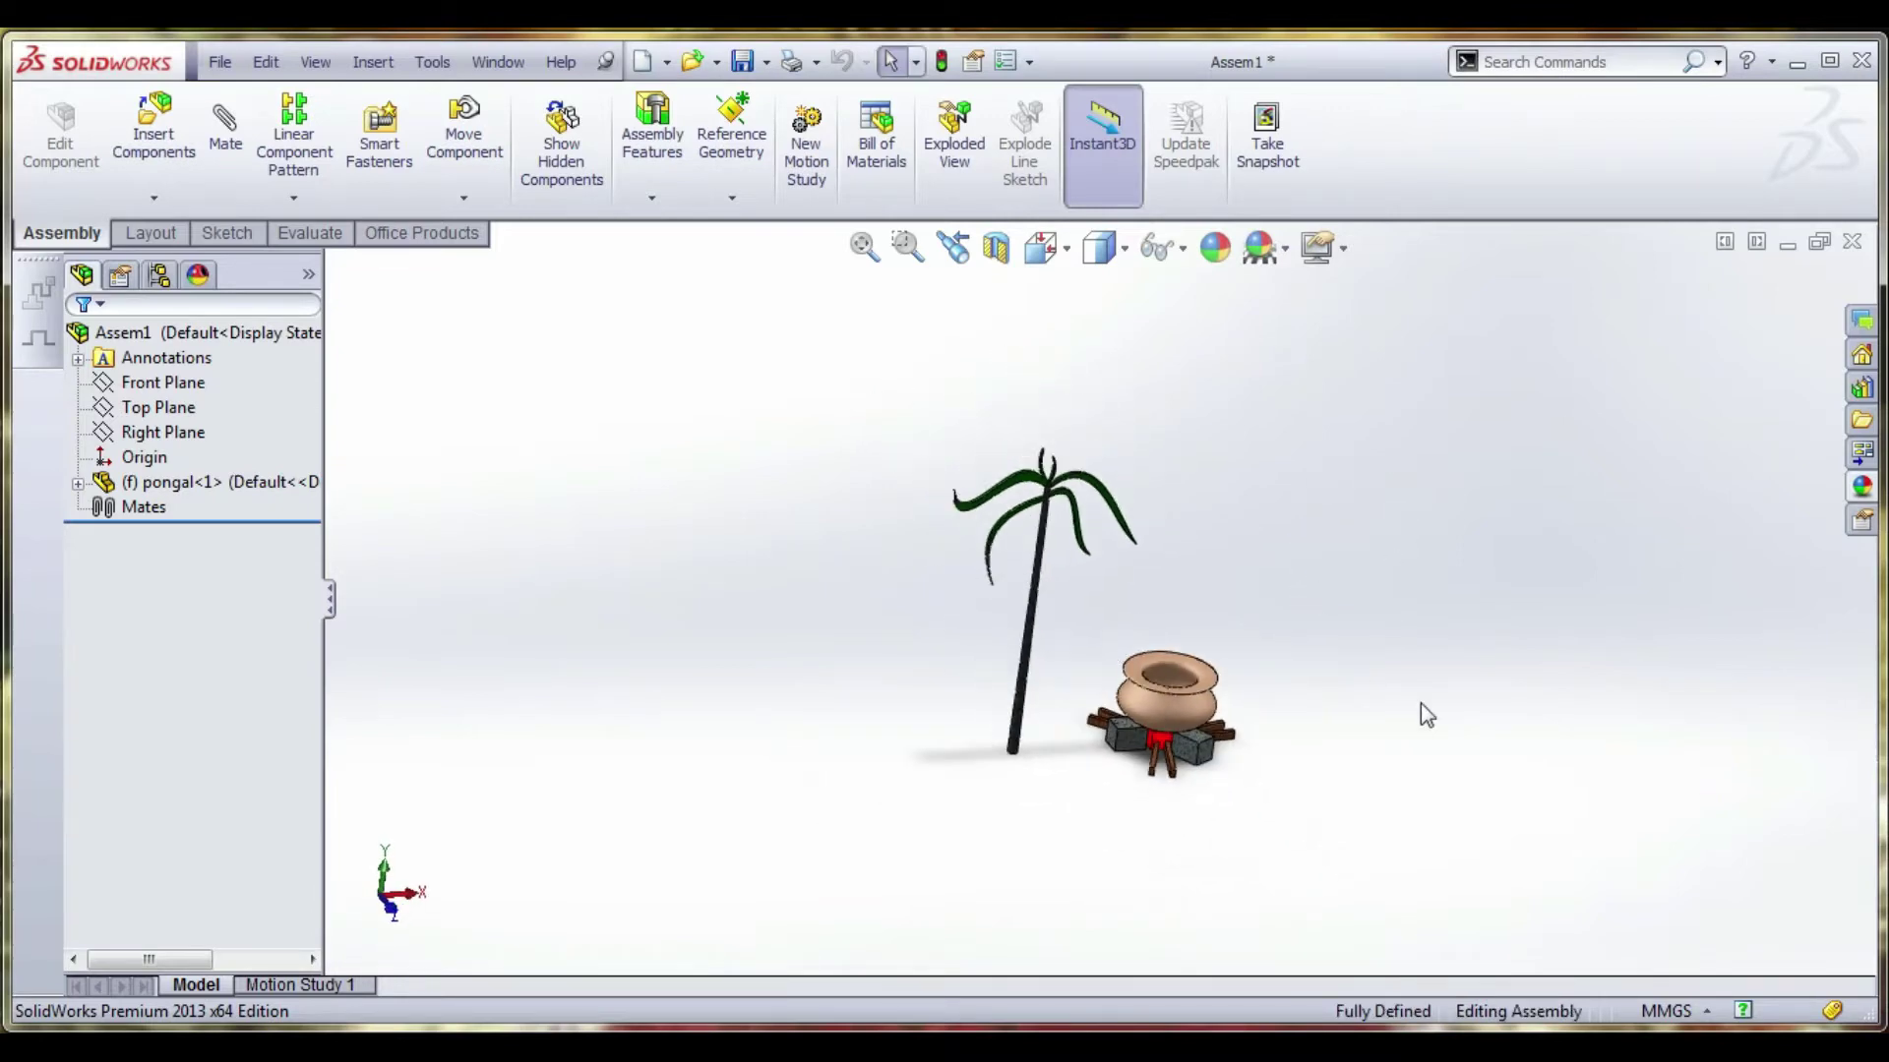
Insert the pongal_1 palm tree into the assembly, on the opposite side of the pot from the existing tree.
{"action": "scroll", "coordinate": [1407, 708], "scroll_direction": "down", "scroll_amount": 3}
{"action": "left_click", "coordinate": [153, 128]}
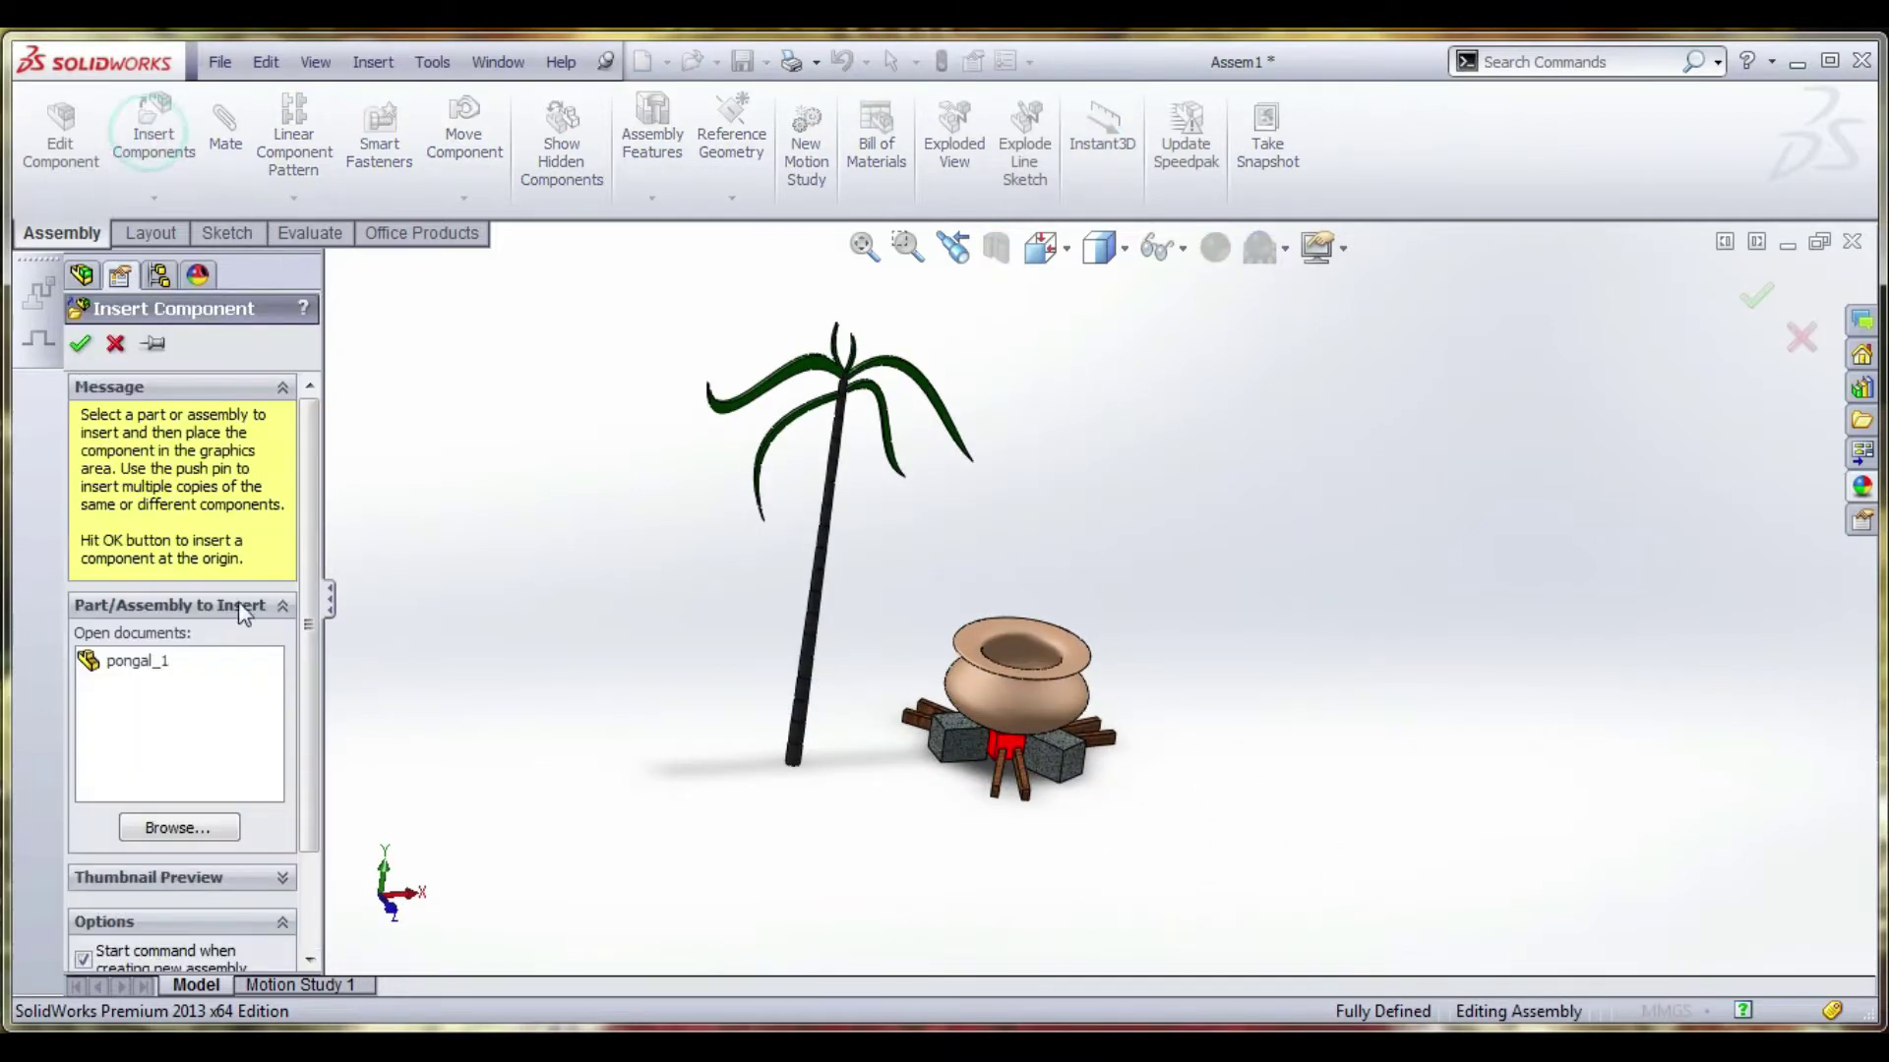
{"action": "left_click", "coordinate": [130, 665]}
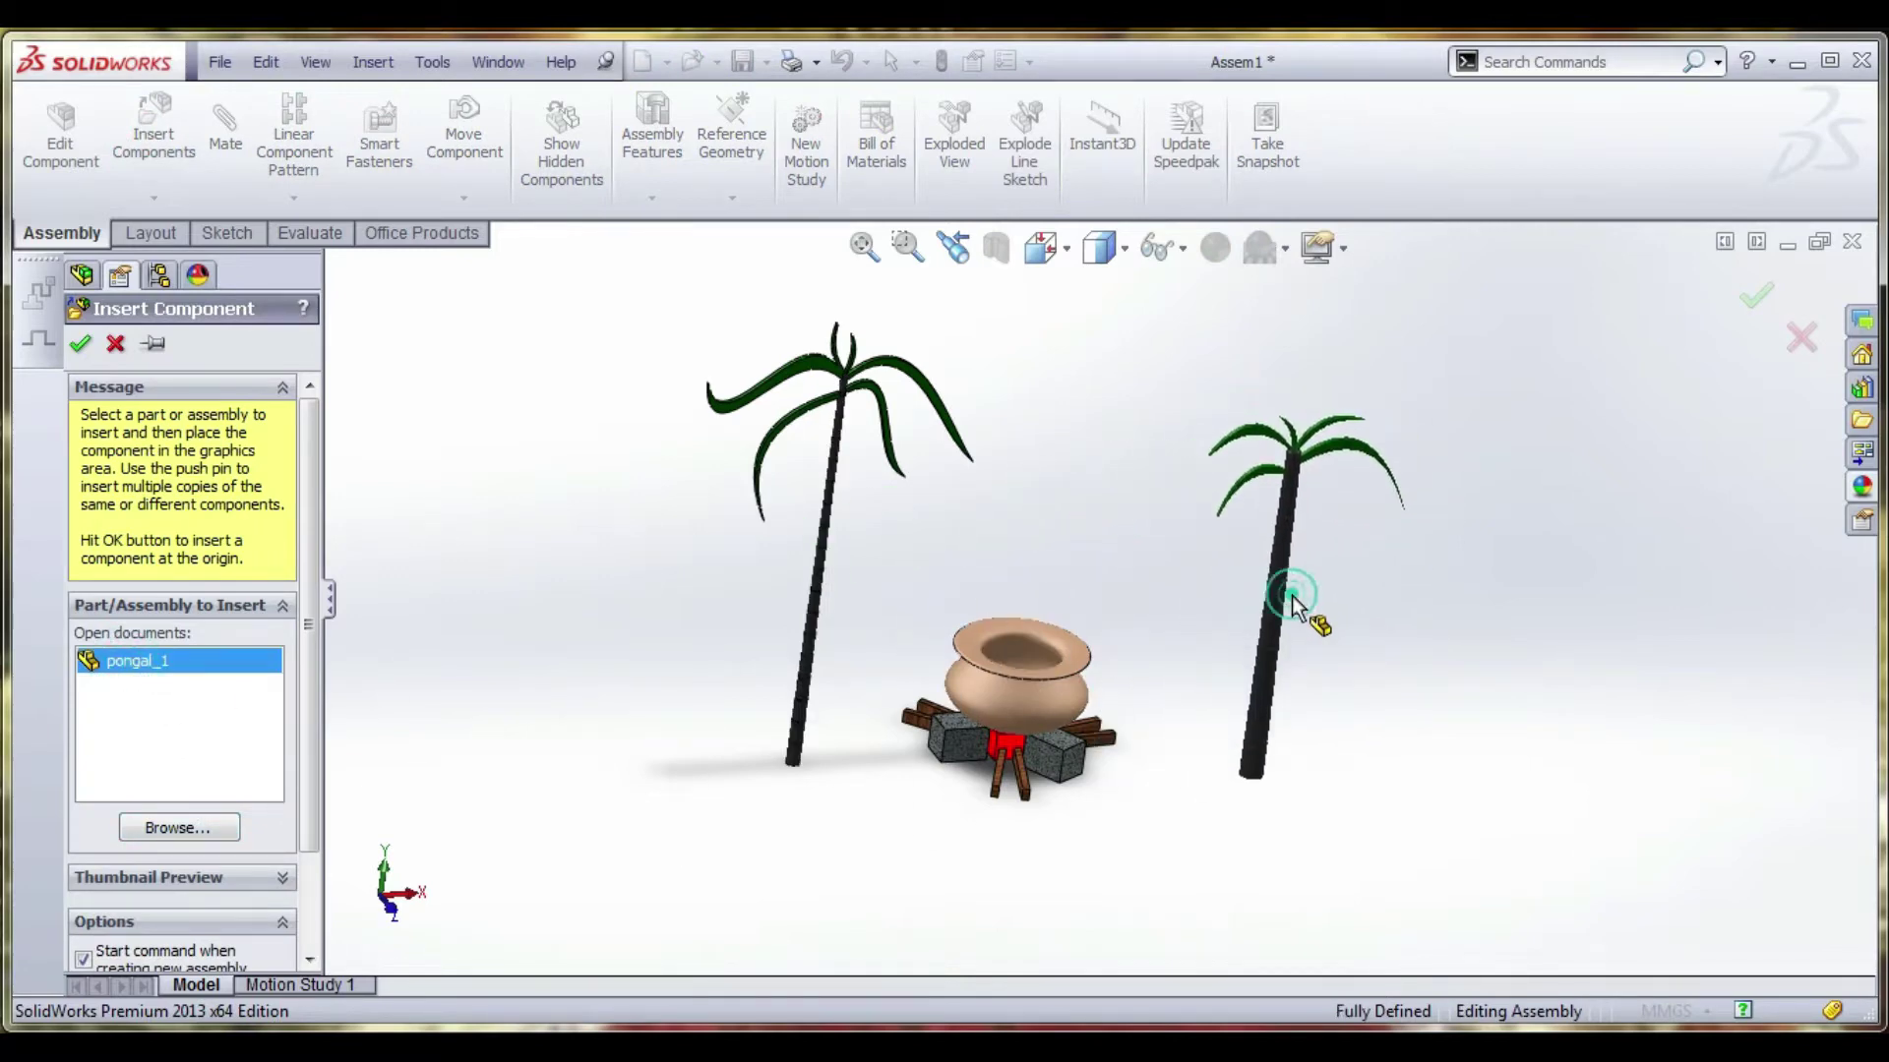
{"action": "middle_click_drag", "start_coordinate": [1093, 691], "coordinate": [1104, 758]}
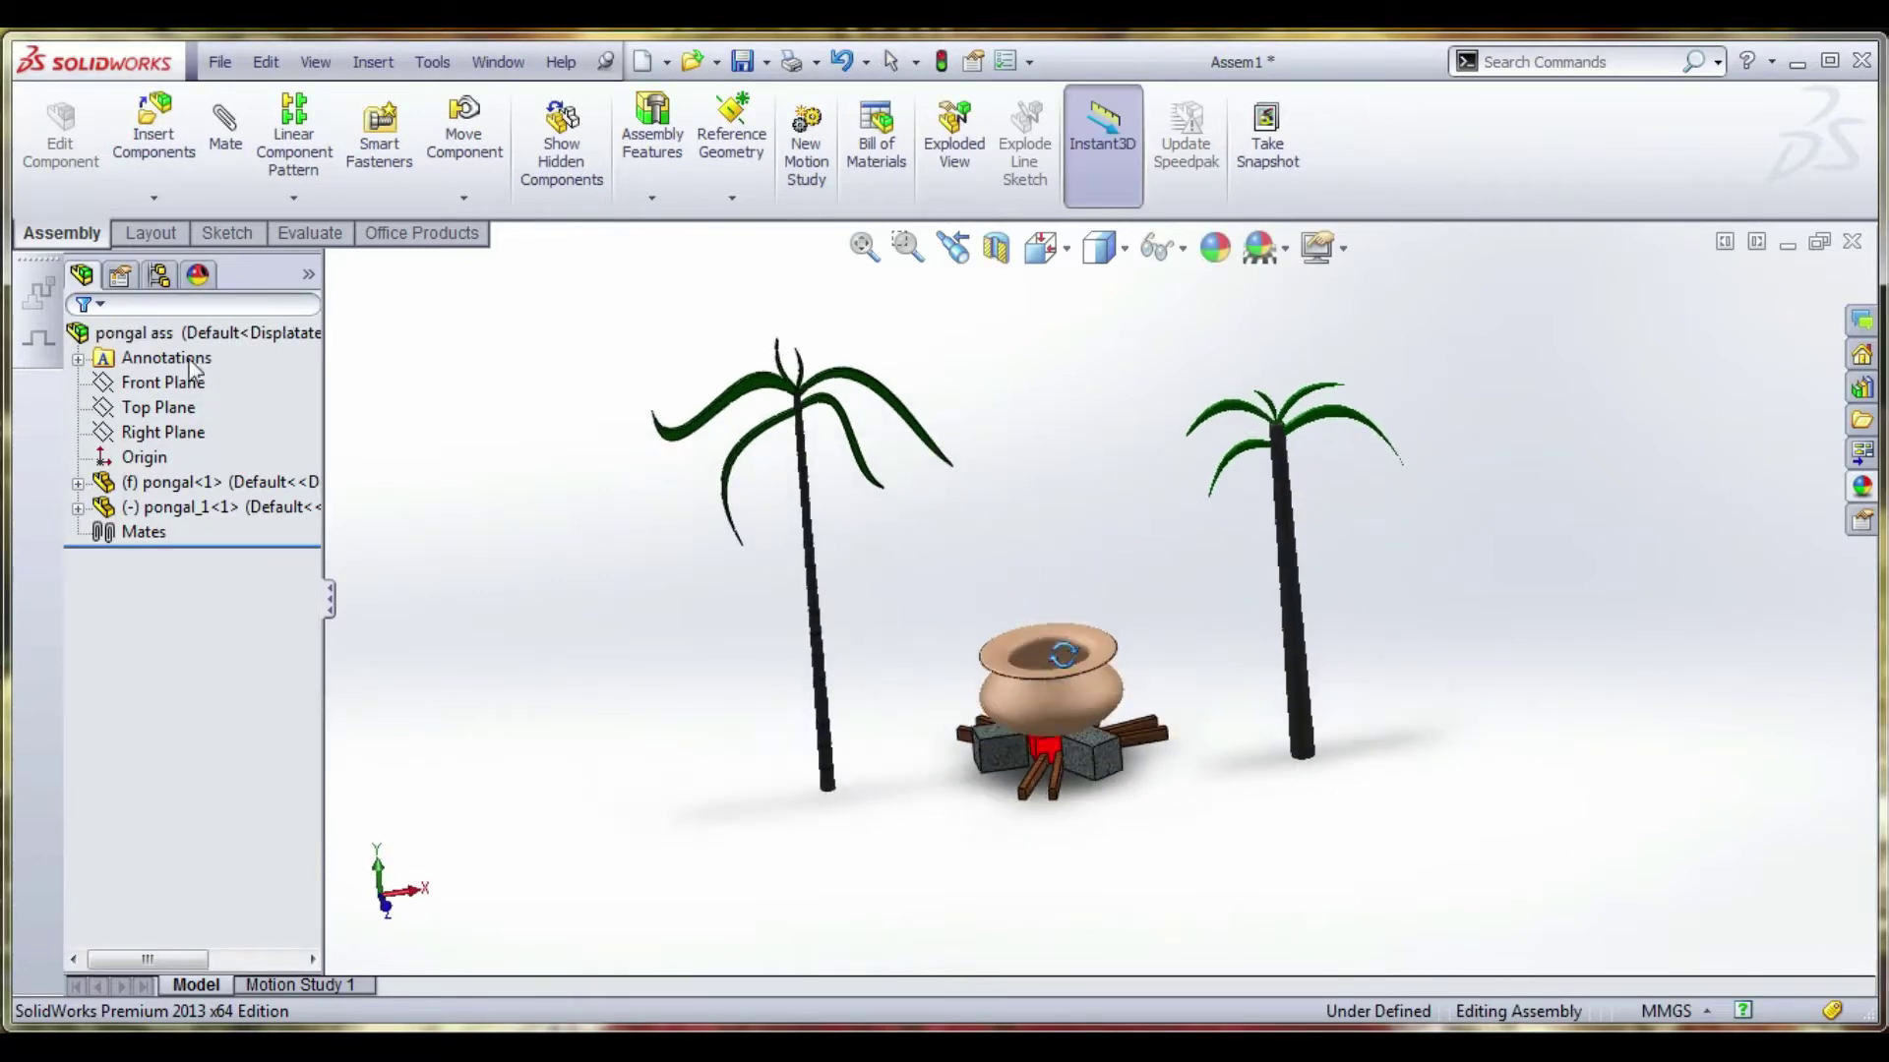
Insert the pongal_3 palm tree from the ANIMATION MODEL folder and place it behind the pot, near the first tree.
{"action": "left_click", "coordinate": [155, 147]}
{"action": "left_click", "coordinate": [180, 828]}
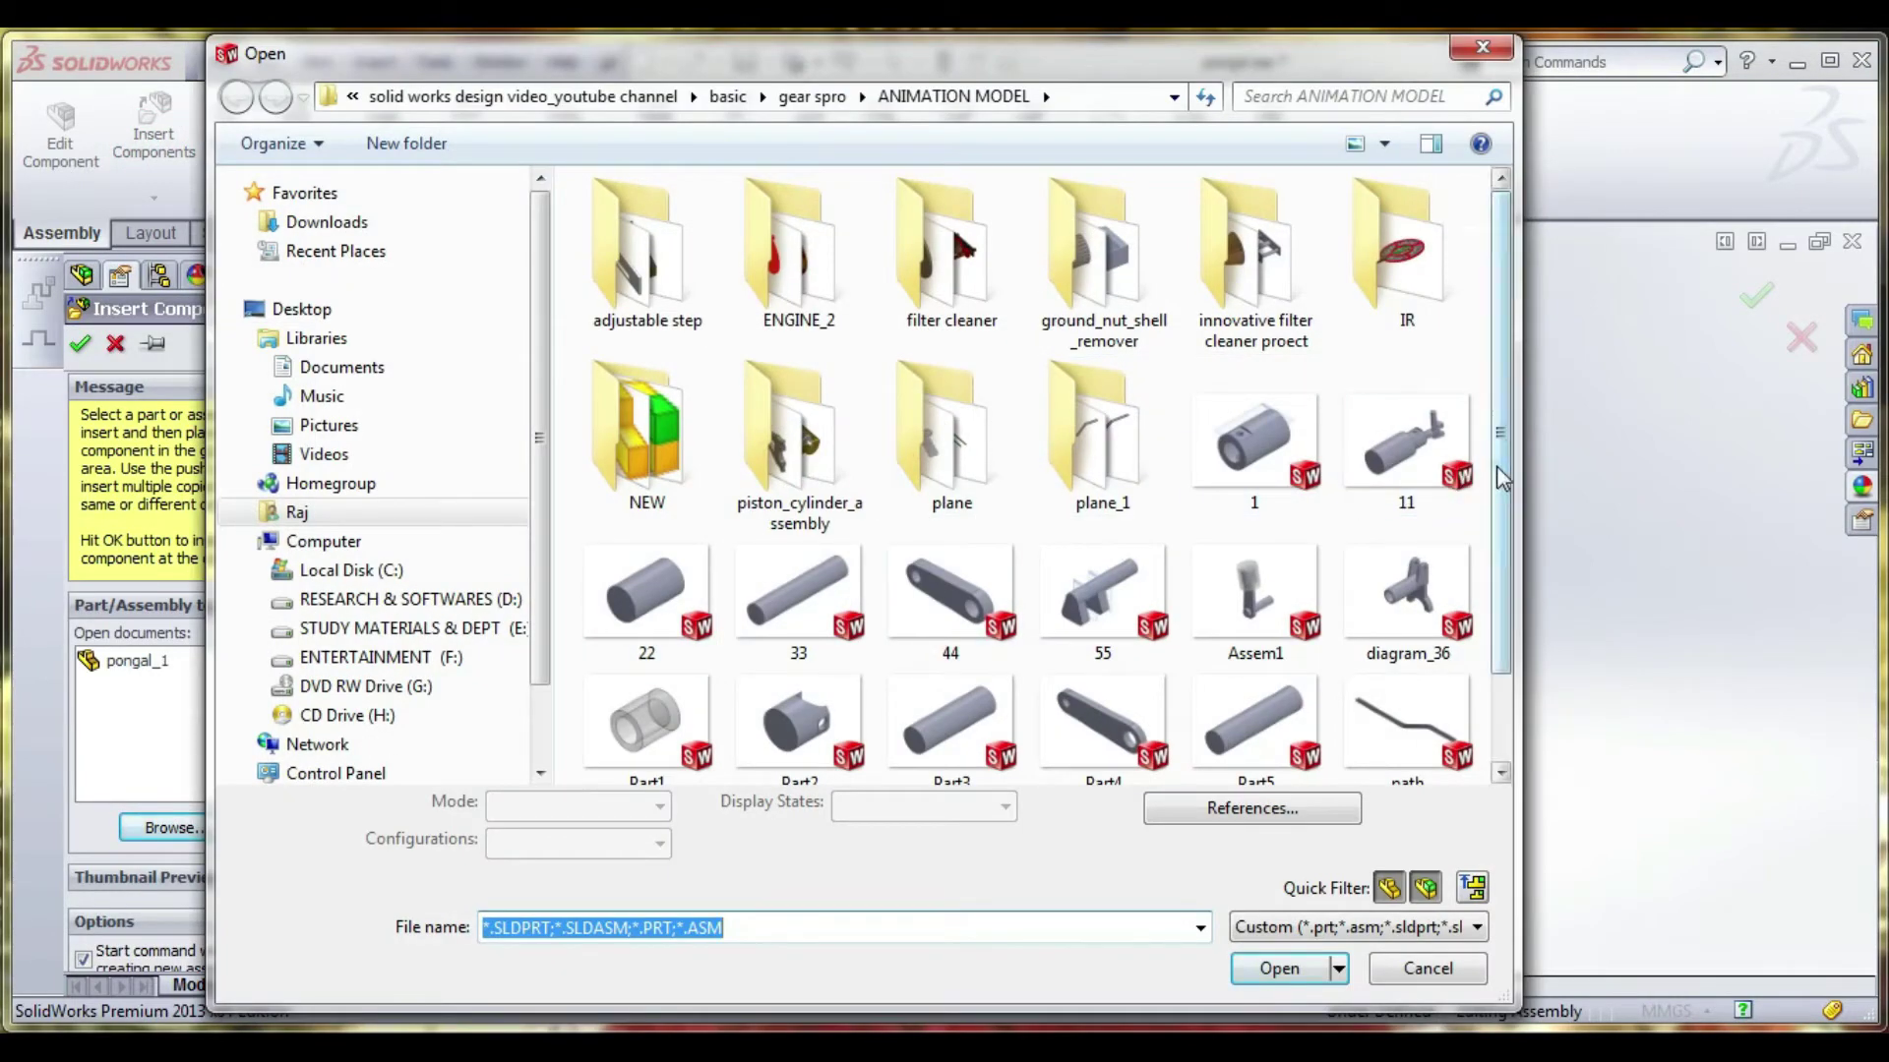
{"action": "scroll", "coordinate": [1496, 464], "scroll_direction": "down", "scroll_amount": 2}
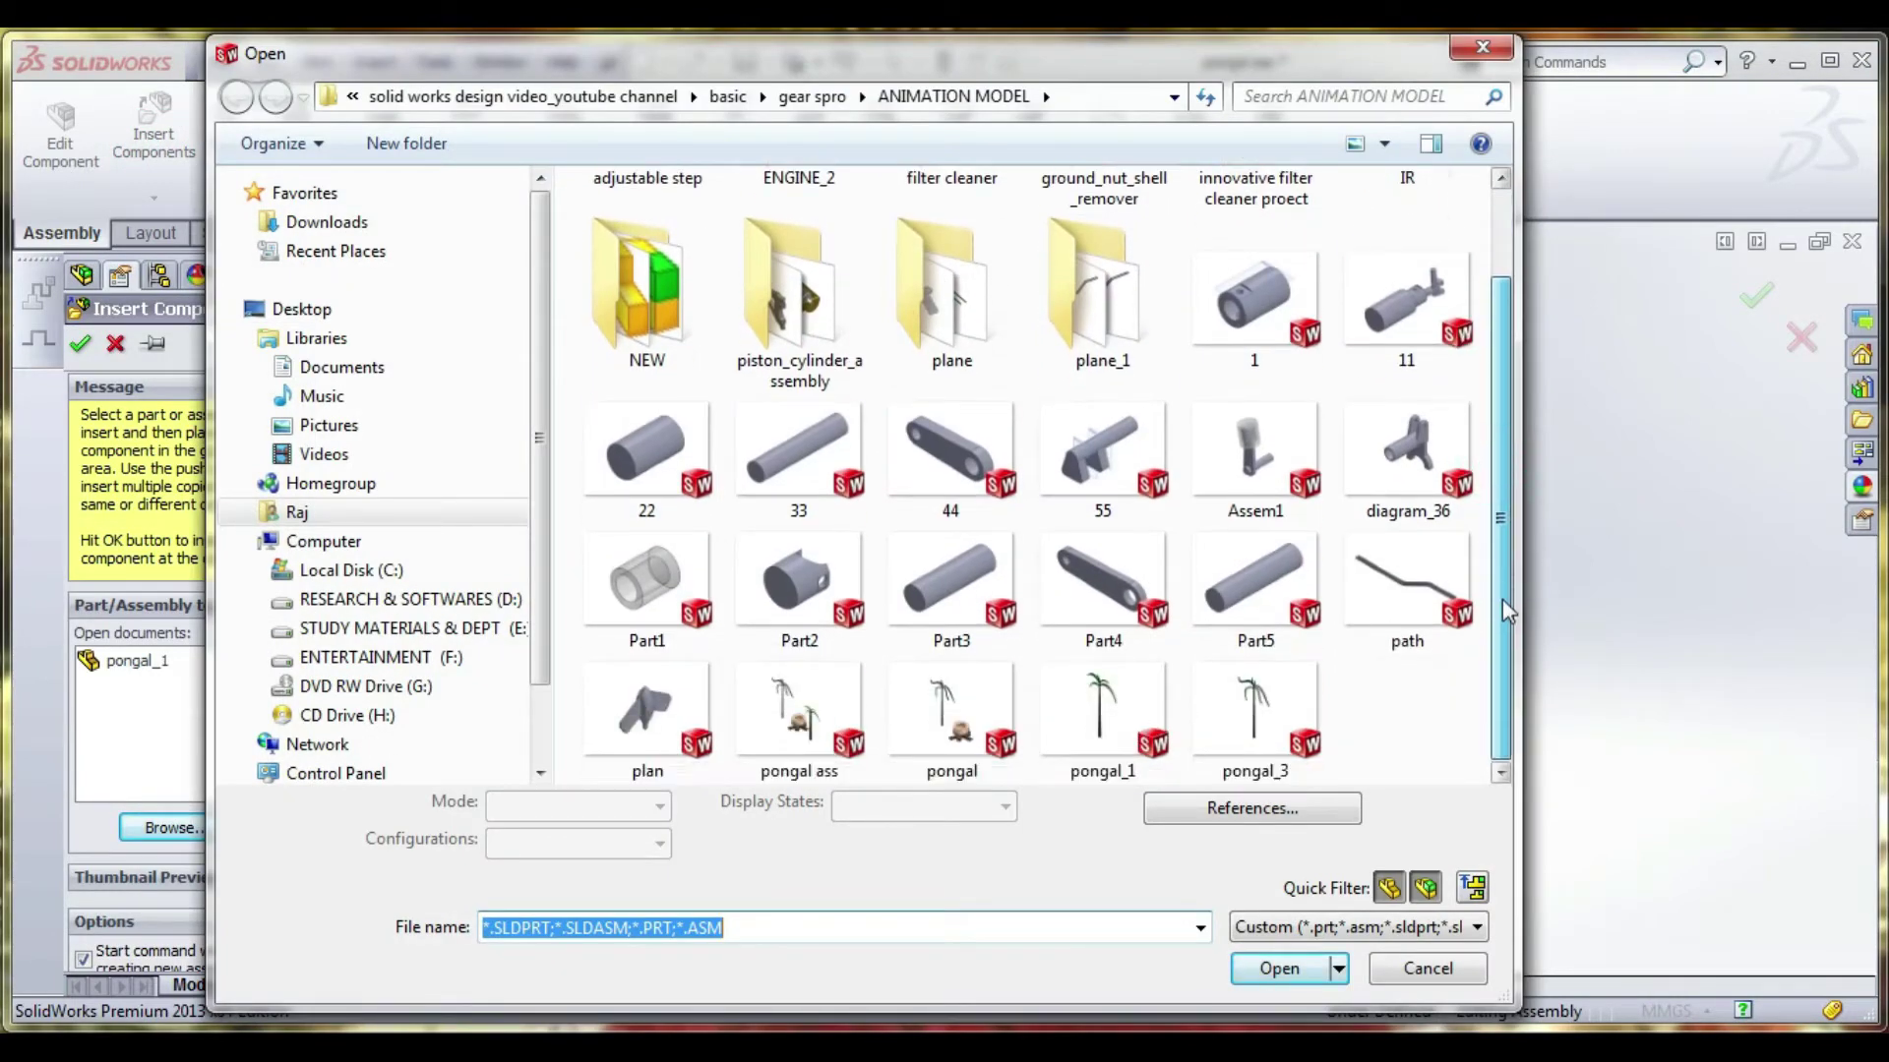
{"action": "left_click", "coordinate": [1231, 748]}
{"action": "left_click", "coordinate": [1279, 968]}
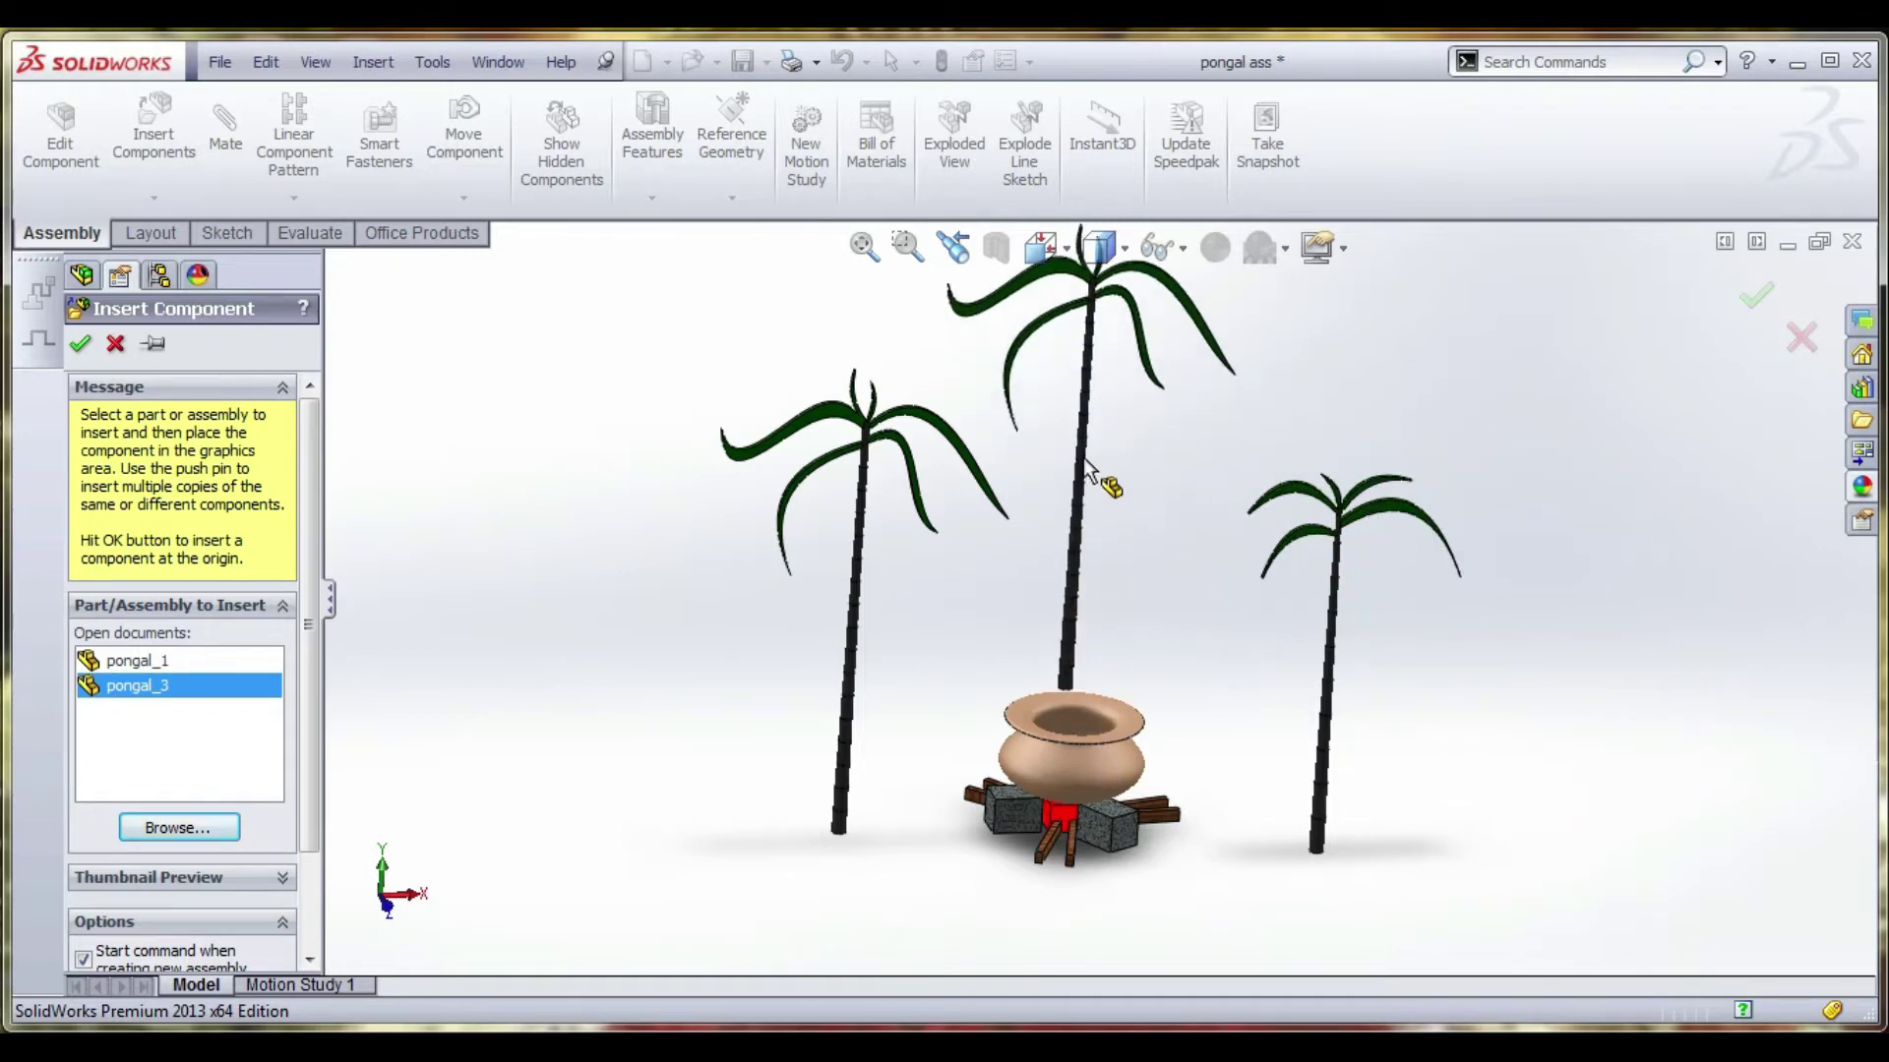
{"action": "middle_click_drag", "start_coordinate": [1033, 603], "coordinate": [1092, 624]}
{"action": "scroll", "coordinate": [784, 624], "scroll_direction": "up", "scroll_amount": 2}
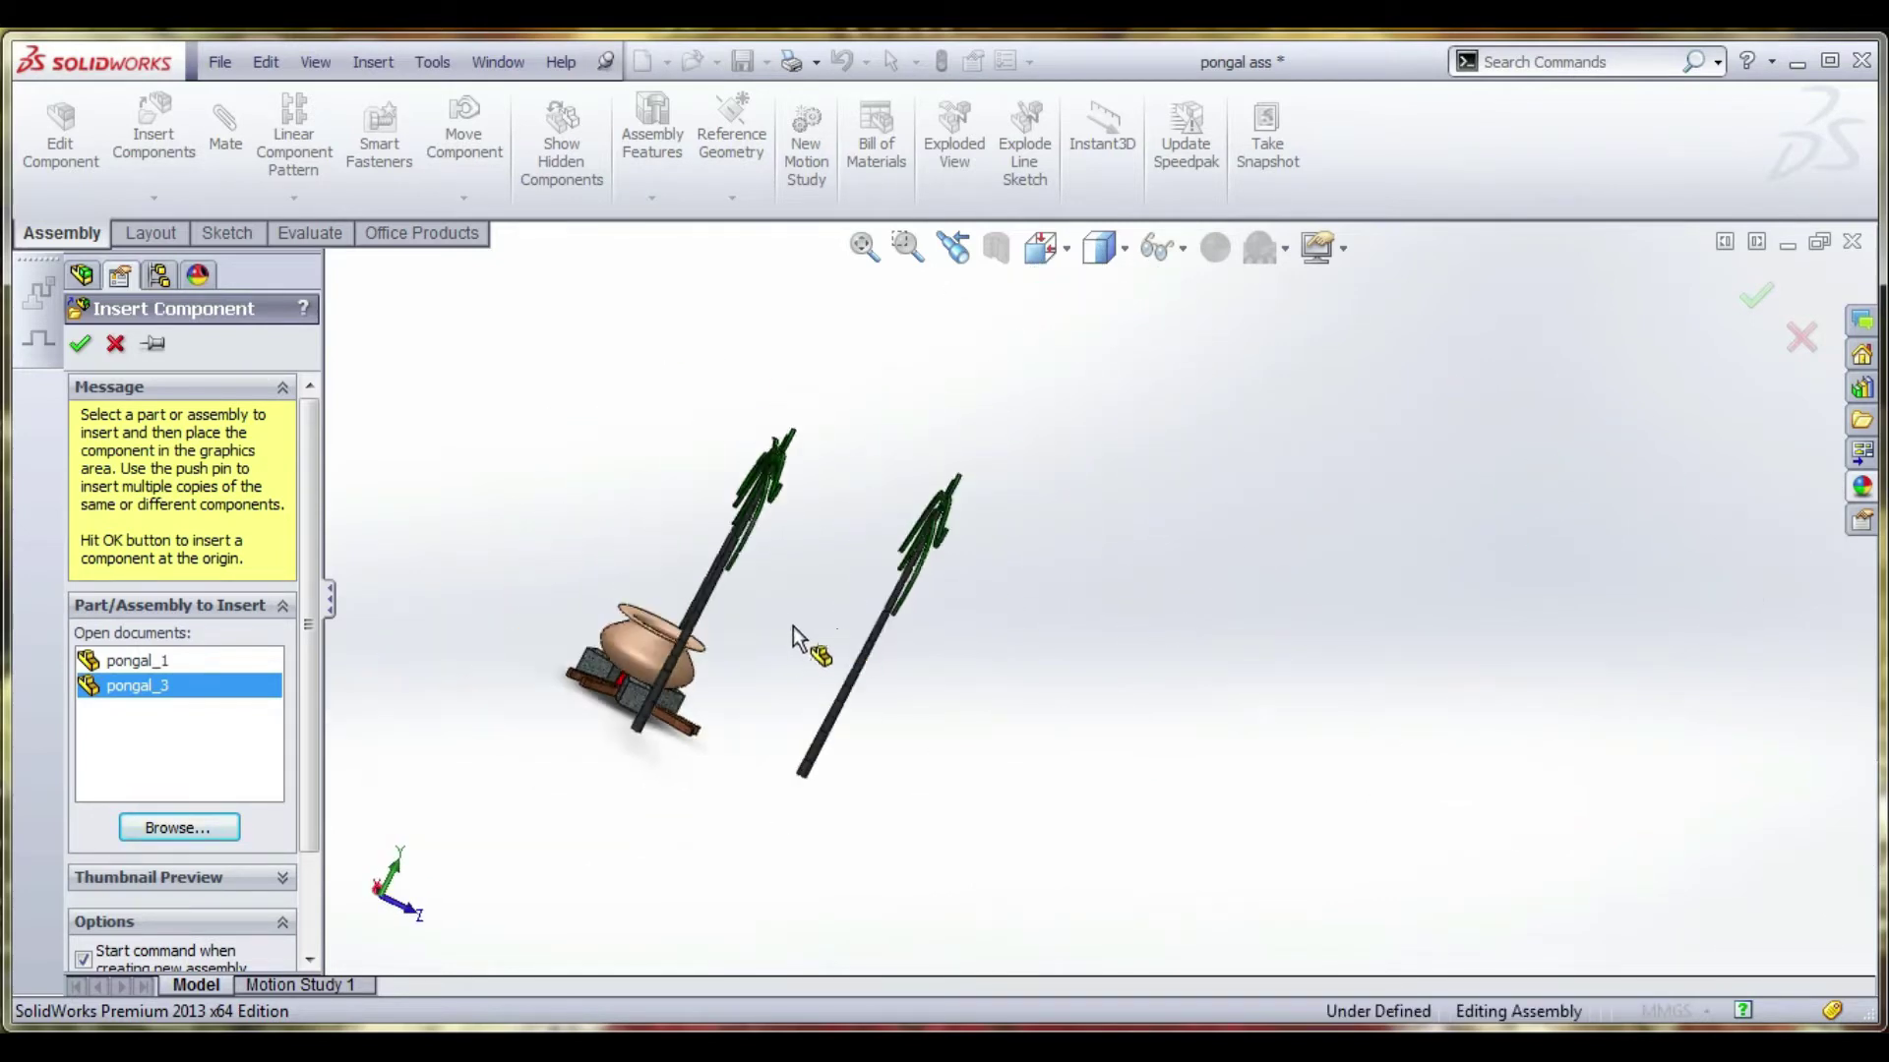
{"action": "scroll", "coordinate": [519, 500], "scroll_direction": "down", "scroll_amount": 1}
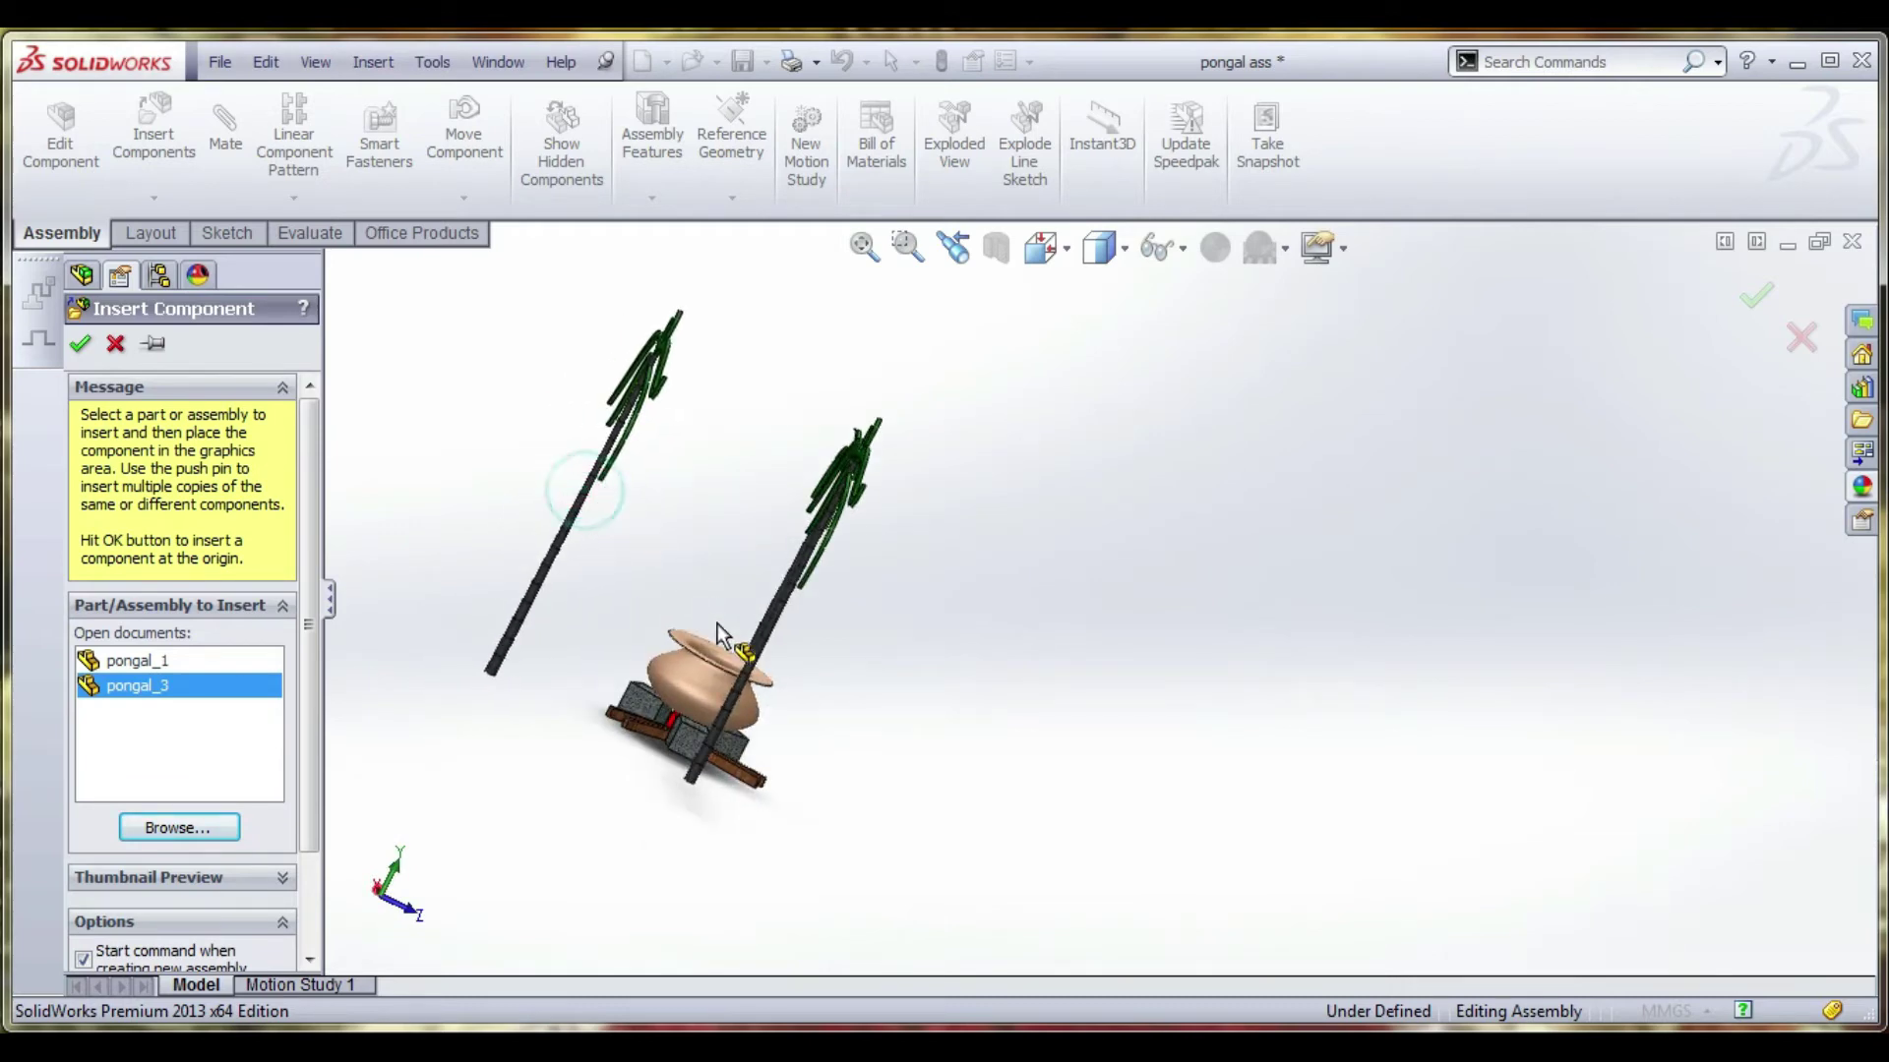
{"action": "left_click", "coordinate": [587, 497]}
{"action": "middle_click_drag", "start_coordinate": [588, 496], "coordinate": [539, 486]}
{"action": "scroll", "coordinate": [577, 522], "scroll_direction": "down", "scroll_amount": 2}
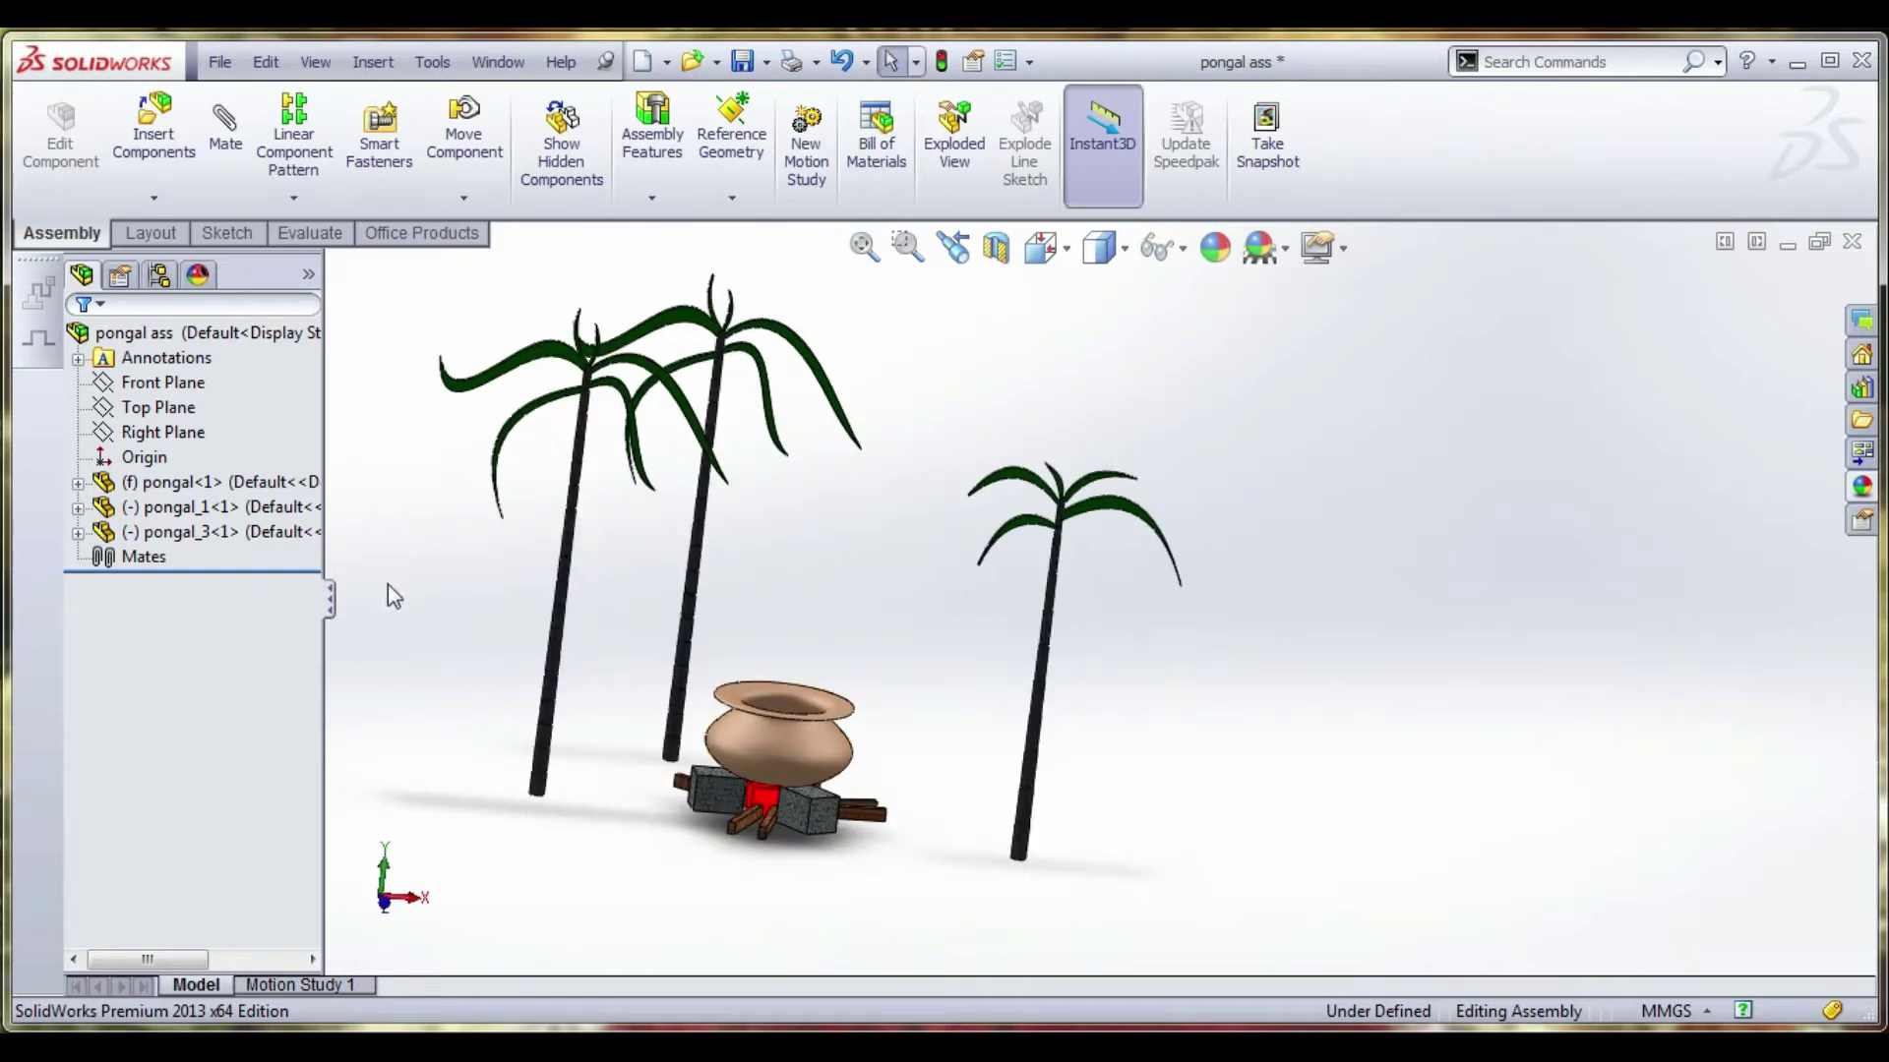
Insert a second pongal_1 palm tree between the pot and the first pongal_1 tree.
{"action": "left_click", "coordinate": [153, 128]}
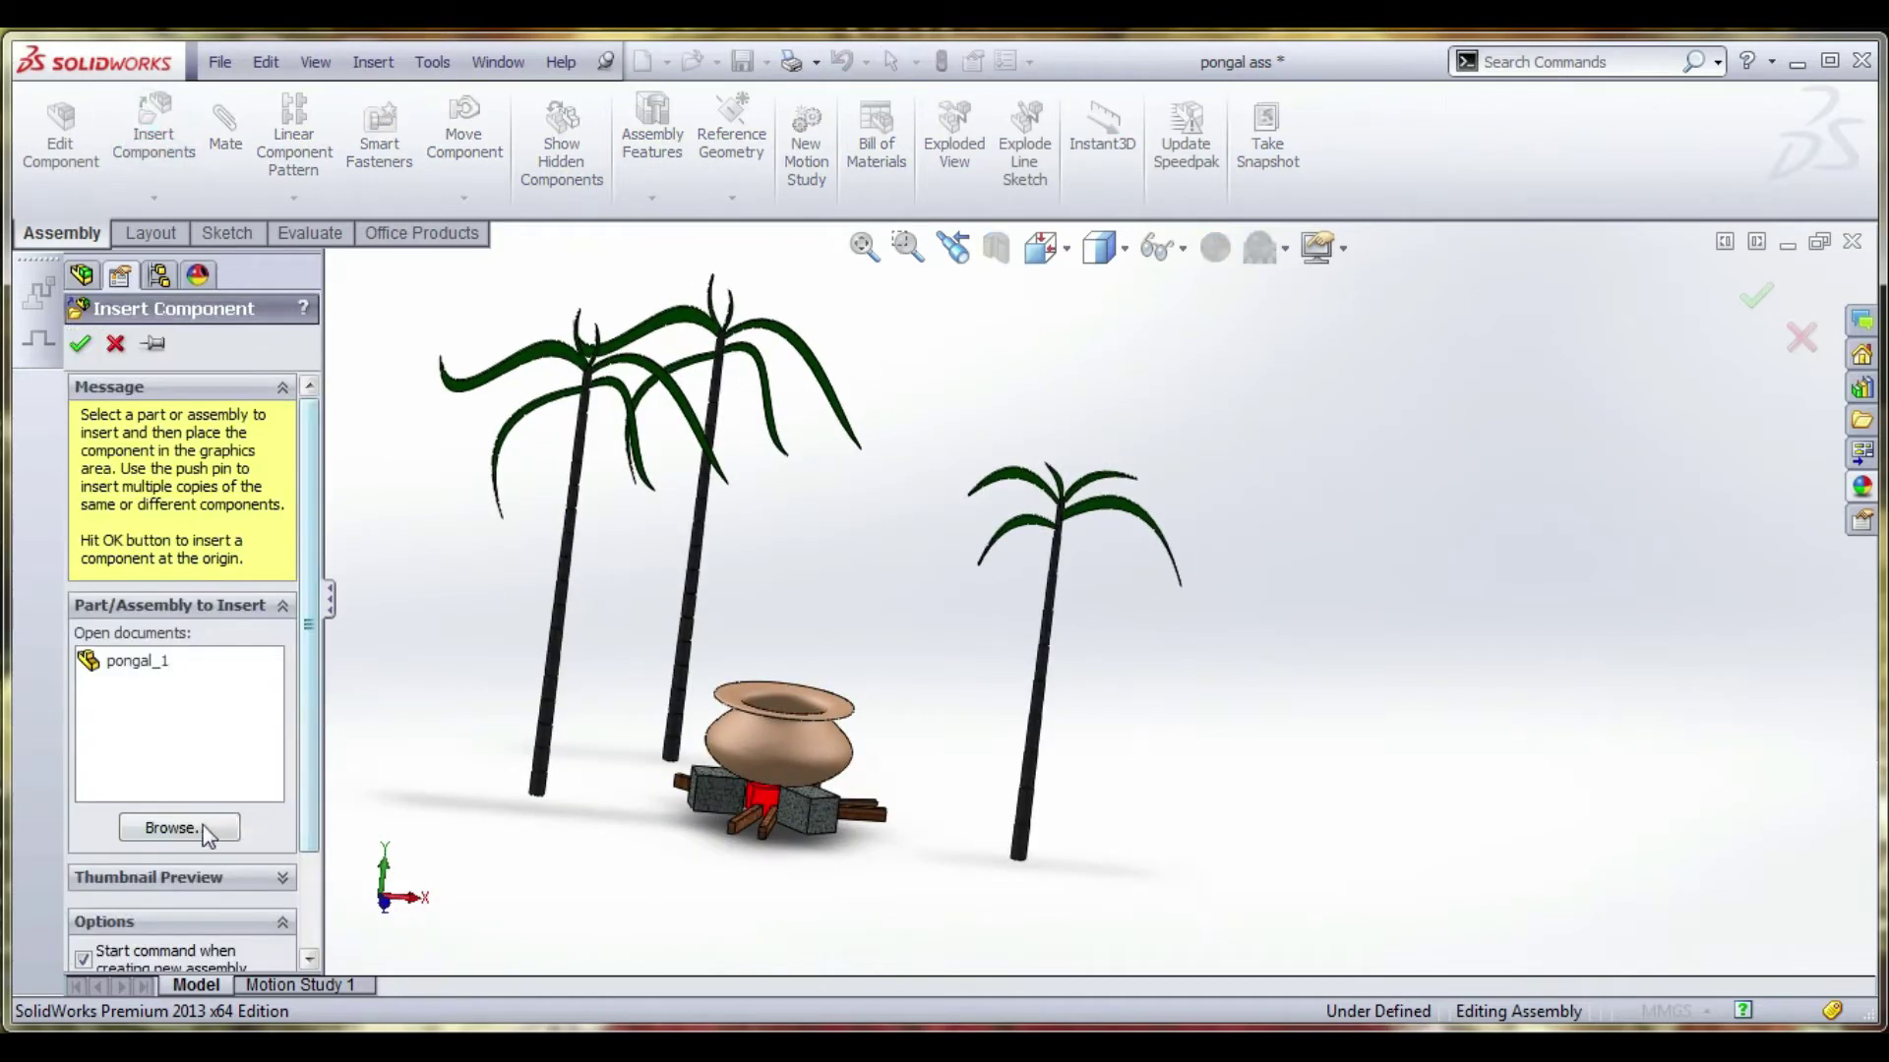
{"action": "left_click", "coordinate": [177, 827]}
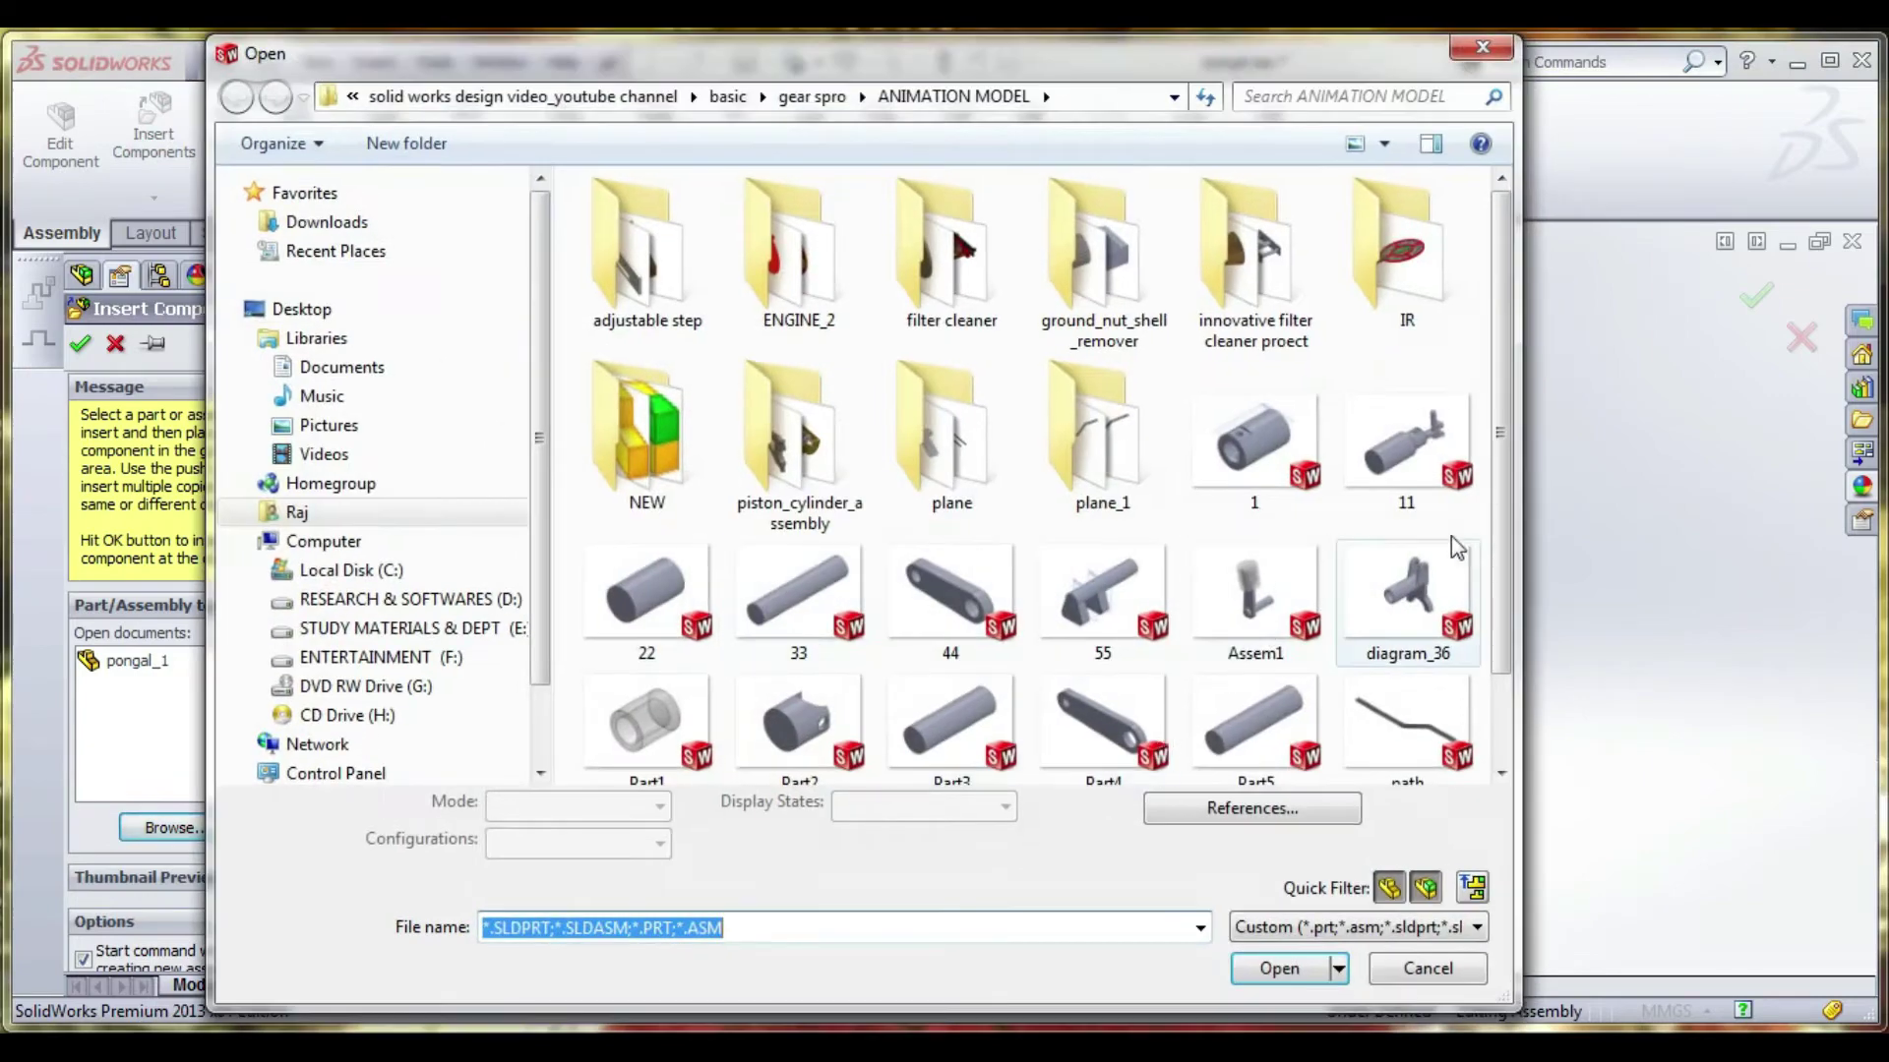
{"action": "scroll", "coordinate": [1363, 752], "scroll_direction": "down", "scroll_amount": 2}
{"action": "left_click", "coordinate": [1099, 728]}
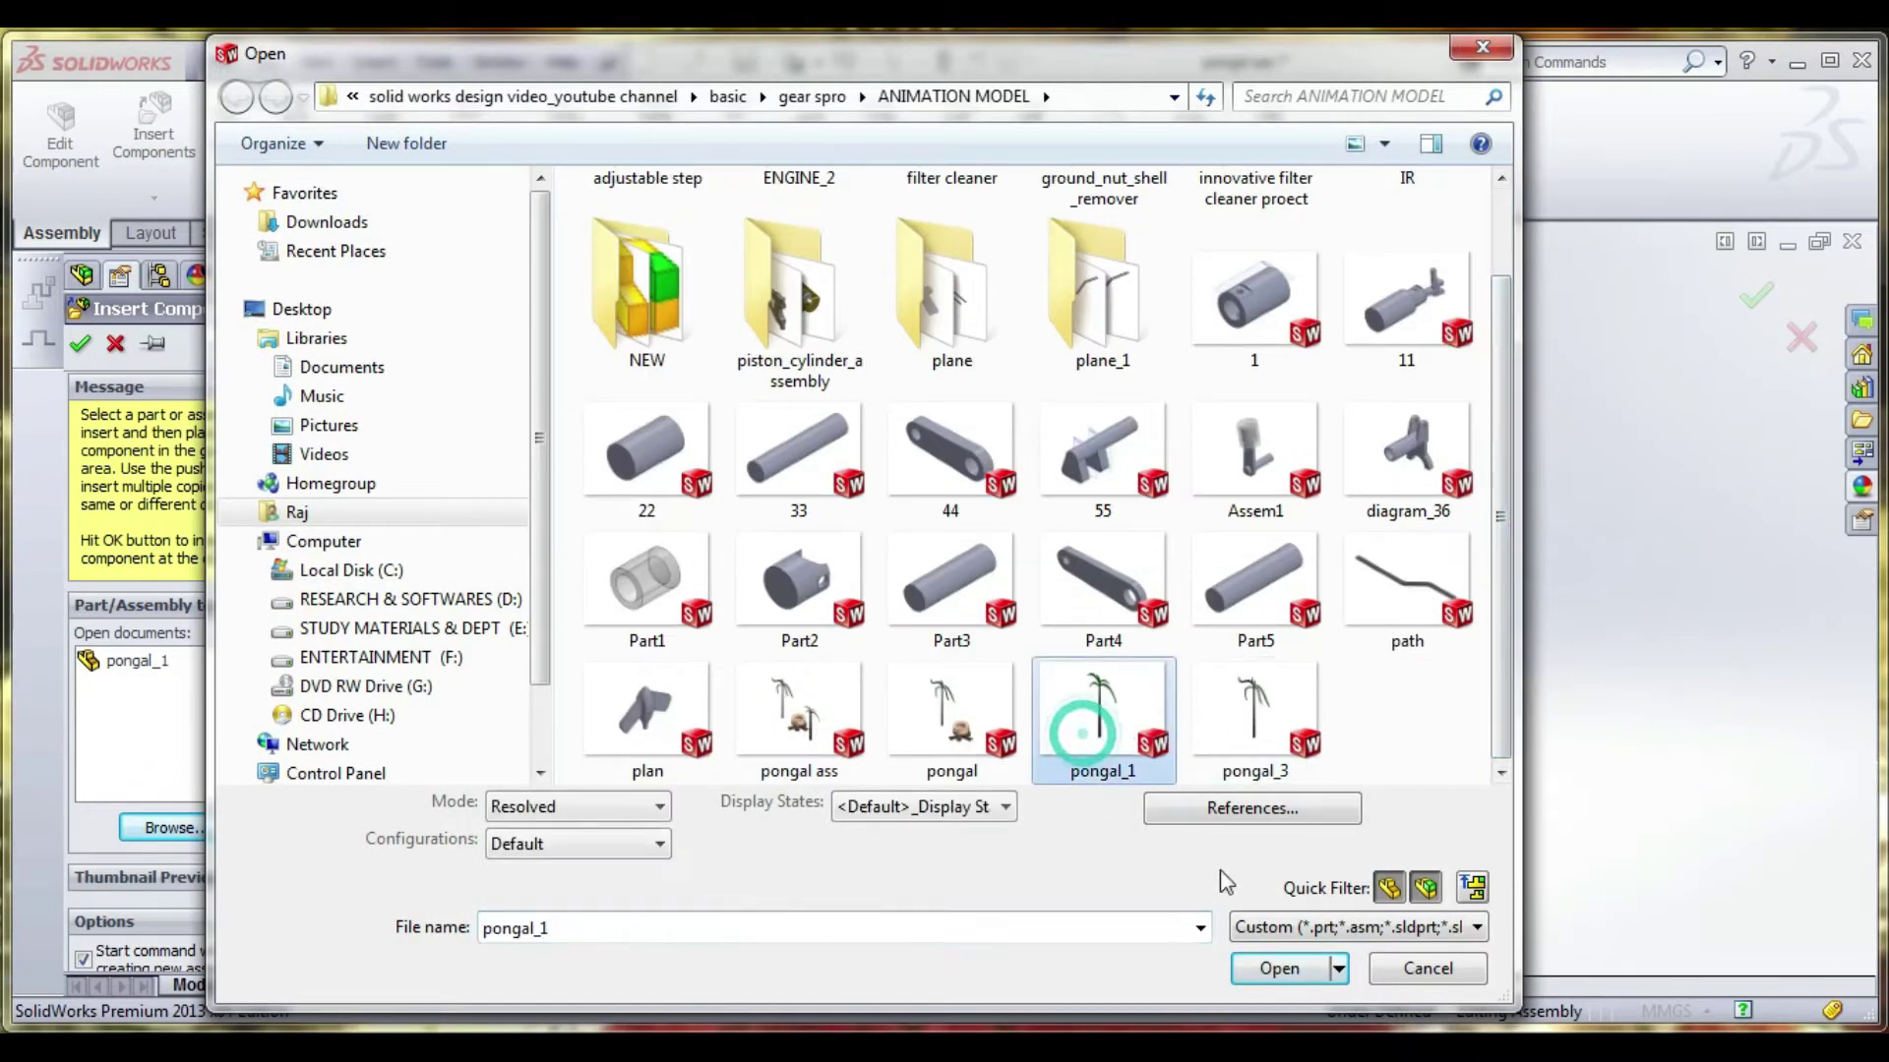
{"action": "left_click", "coordinate": [1279, 968]}
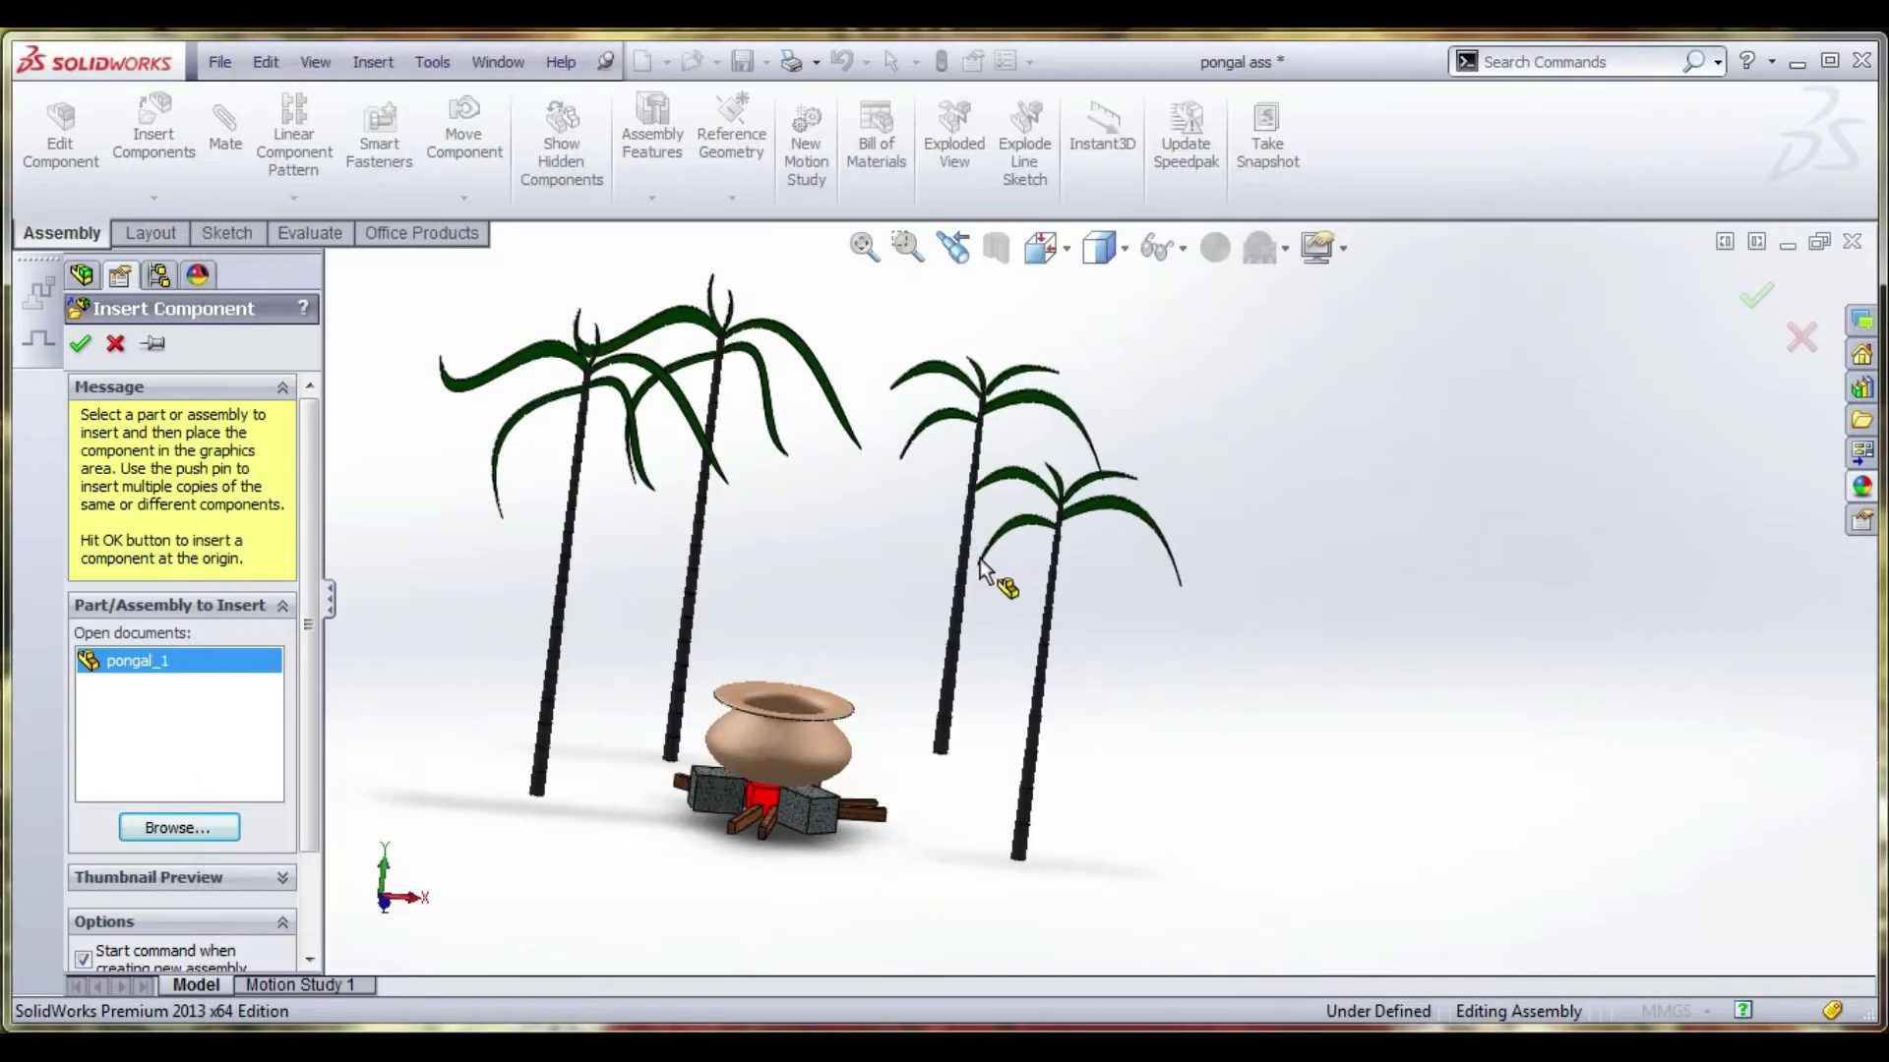
{"action": "left_click", "coordinate": [952, 578]}
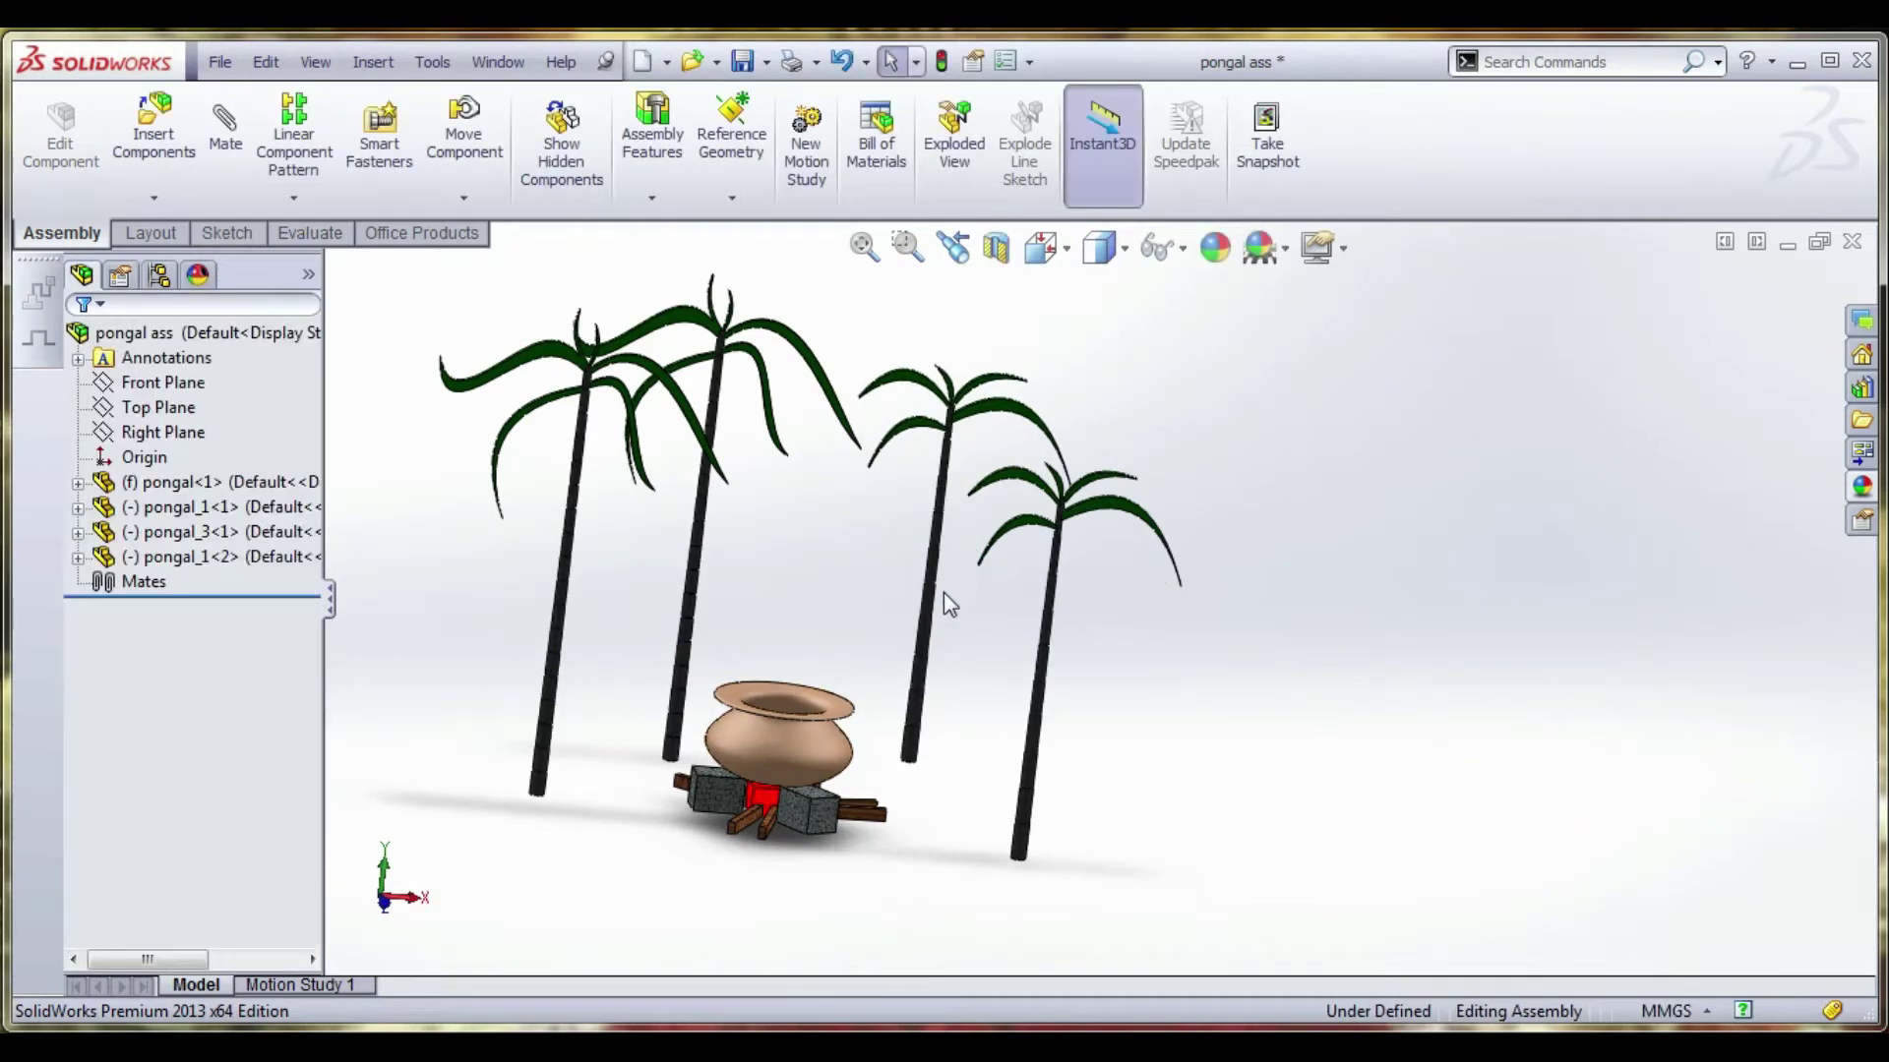
Move the second pongal_1 tree away from the pot, behind the first pongal_1 tree, using Move Component with Free Drag.
{"action": "middle_click_drag", "start_coordinate": [871, 733], "coordinate": [812, 758]}
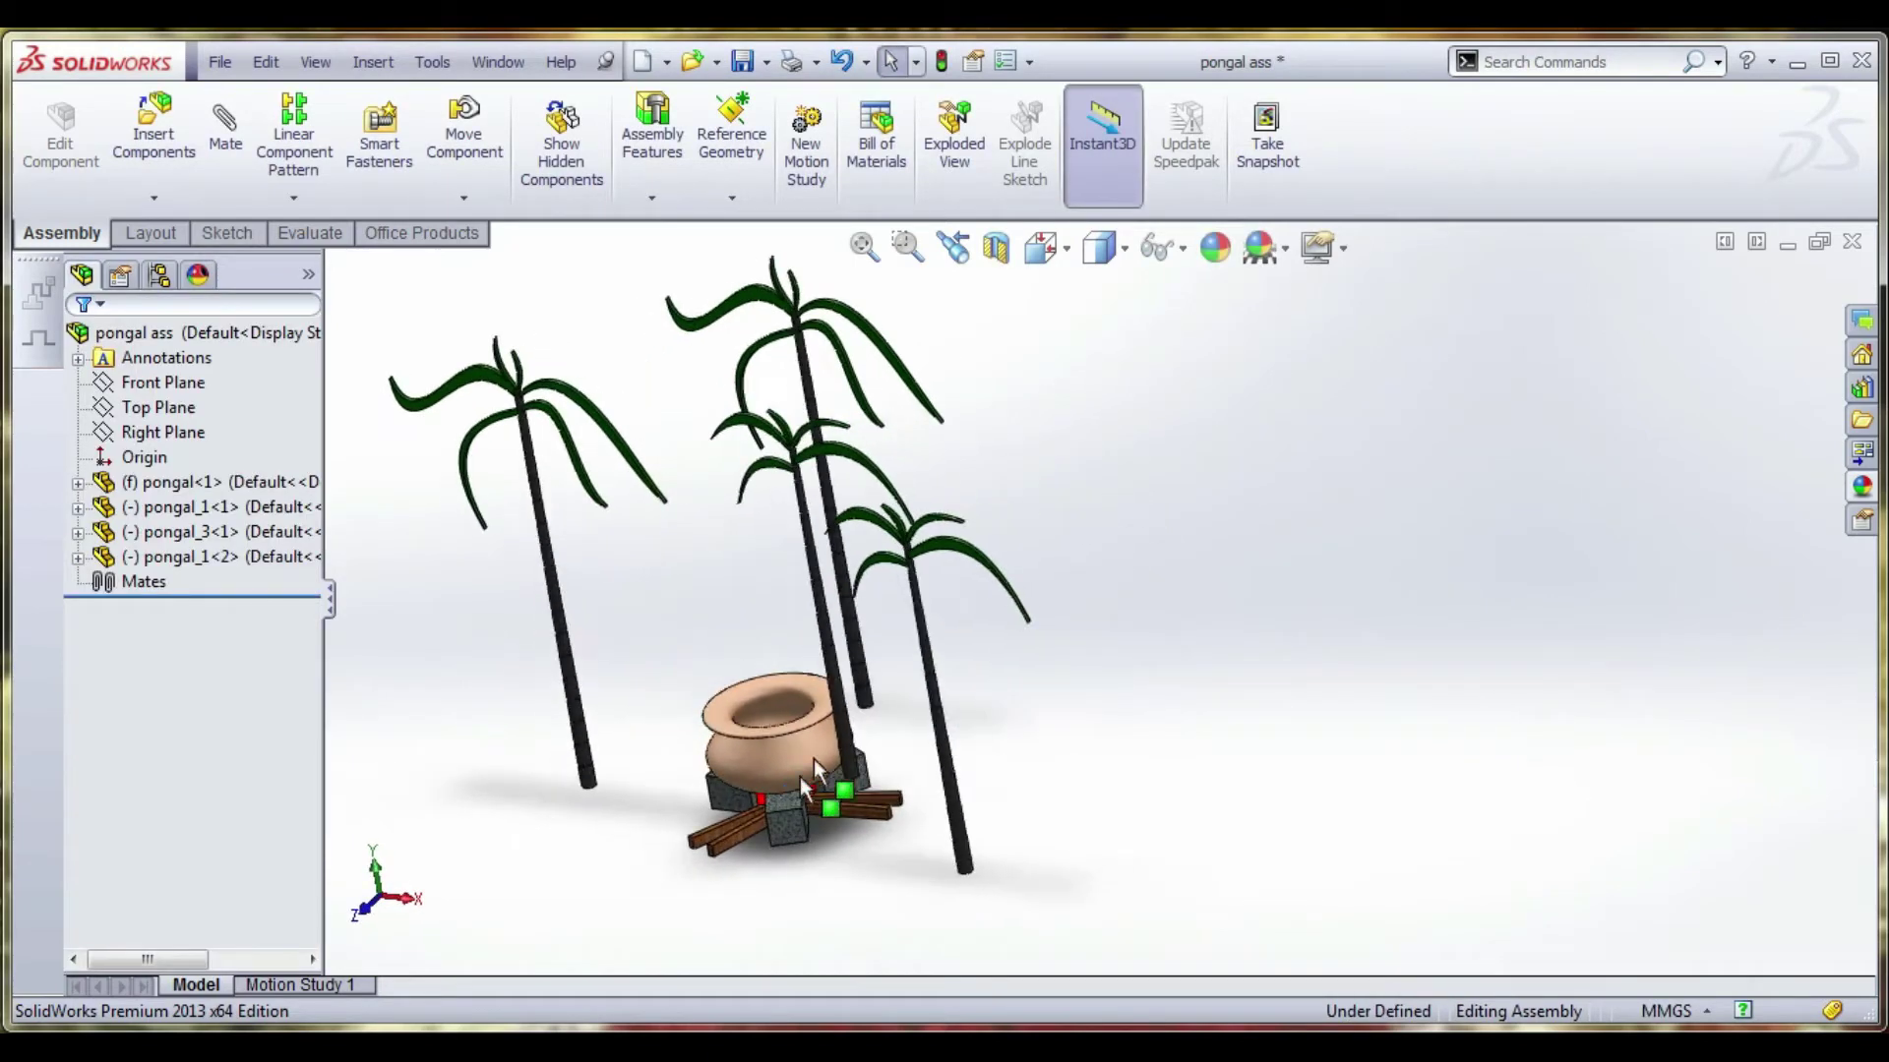
{"action": "left_click", "coordinate": [822, 611]}
{"action": "left_click", "coordinate": [459, 168]}
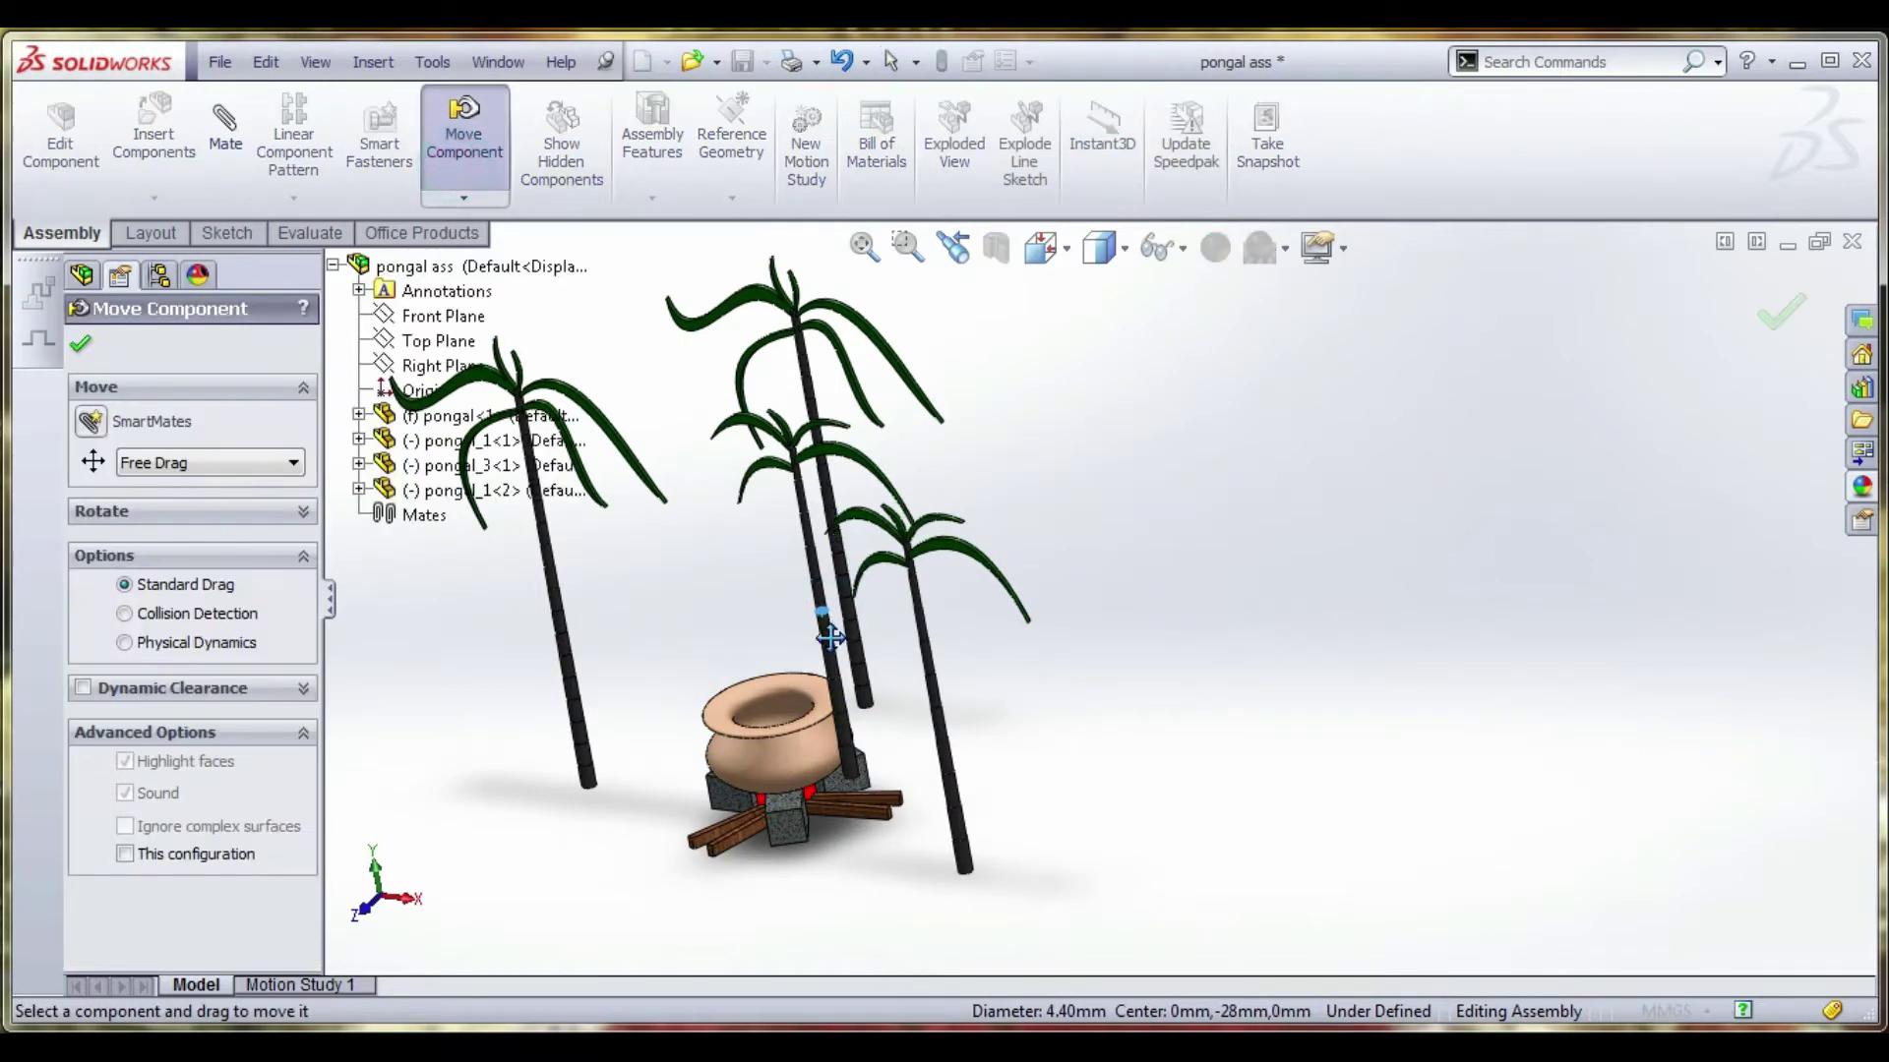
{"action": "left_click_drag", "start_coordinate": [836, 625], "coordinate": [1001, 553]}
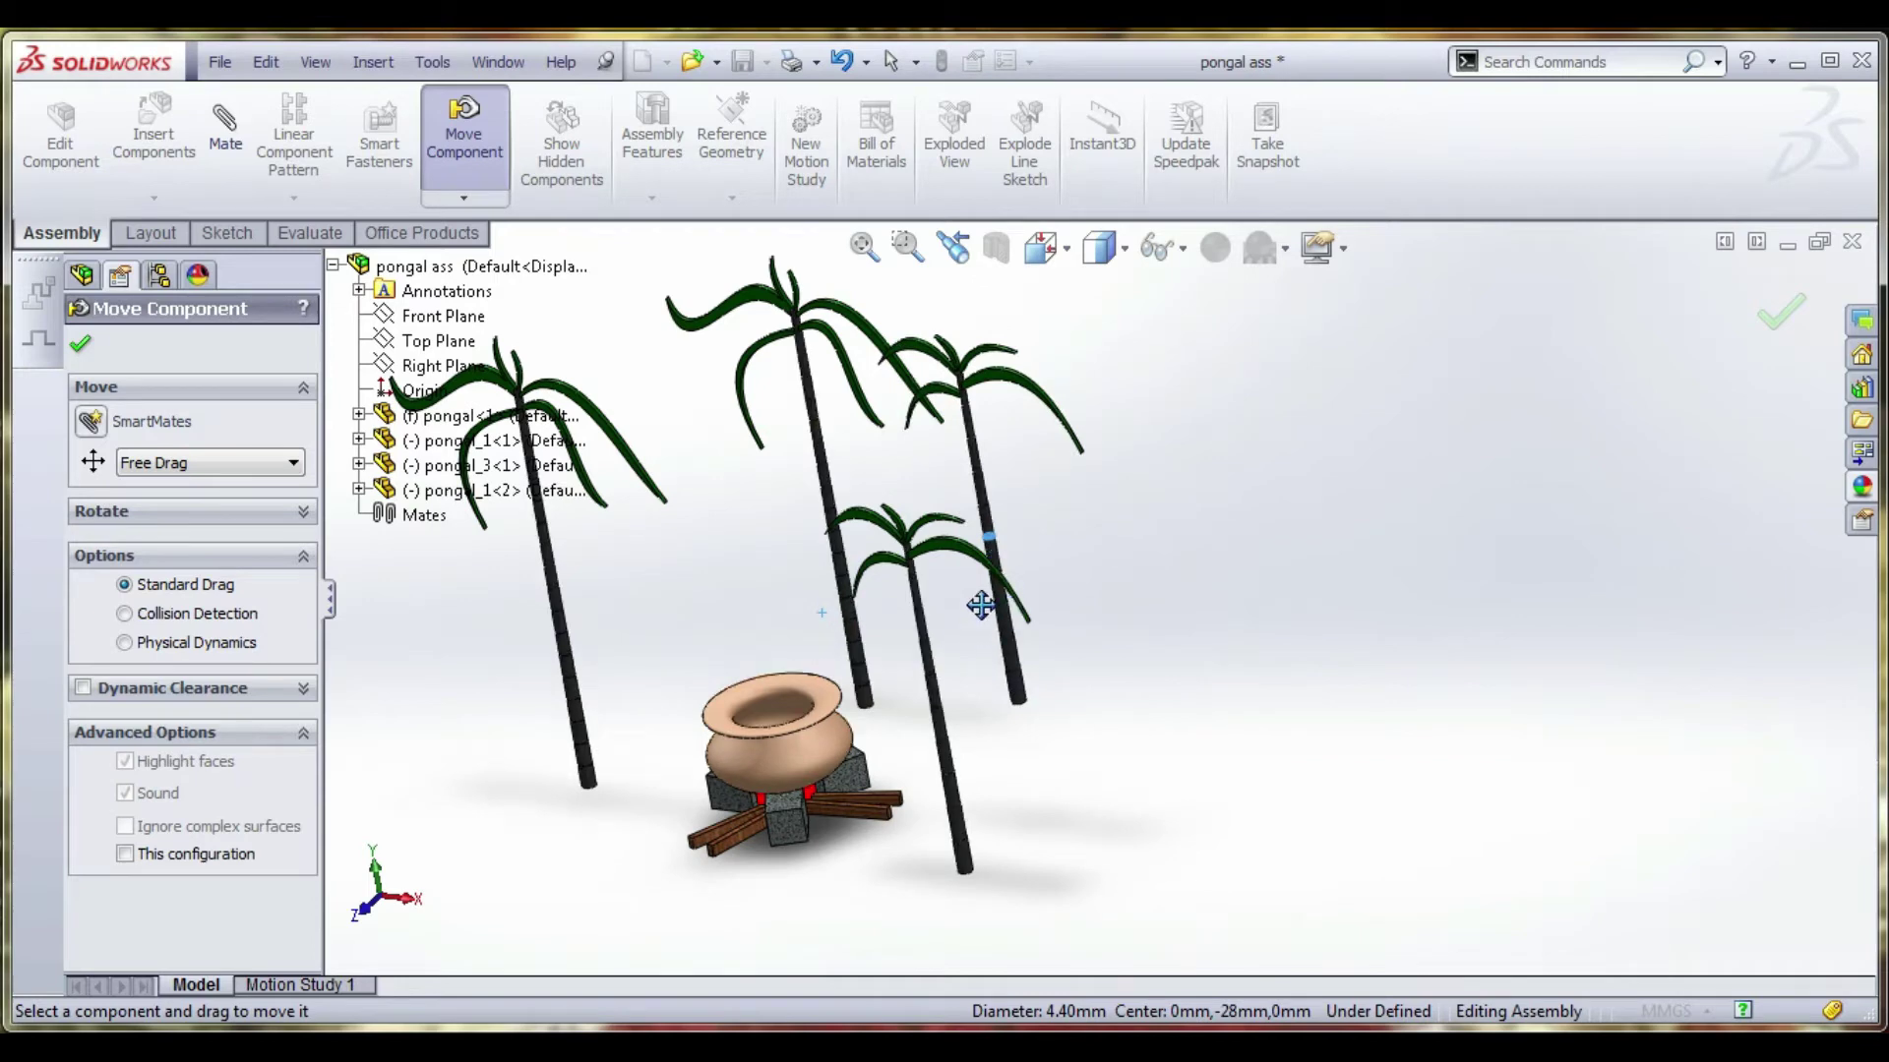
{"action": "mouse_move", "coordinate": [981, 605]}
{"action": "middle_mouse_down"}
{"action": "mouse_move", "coordinate": [1130, 552]}
{"action": "mouse_move", "coordinate": [928, 640]}
{"action": "mouse_move", "coordinate": [927, 540]}
{"action": "mouse_move", "coordinate": [994, 605]}
{"action": "middle_mouse_up"}
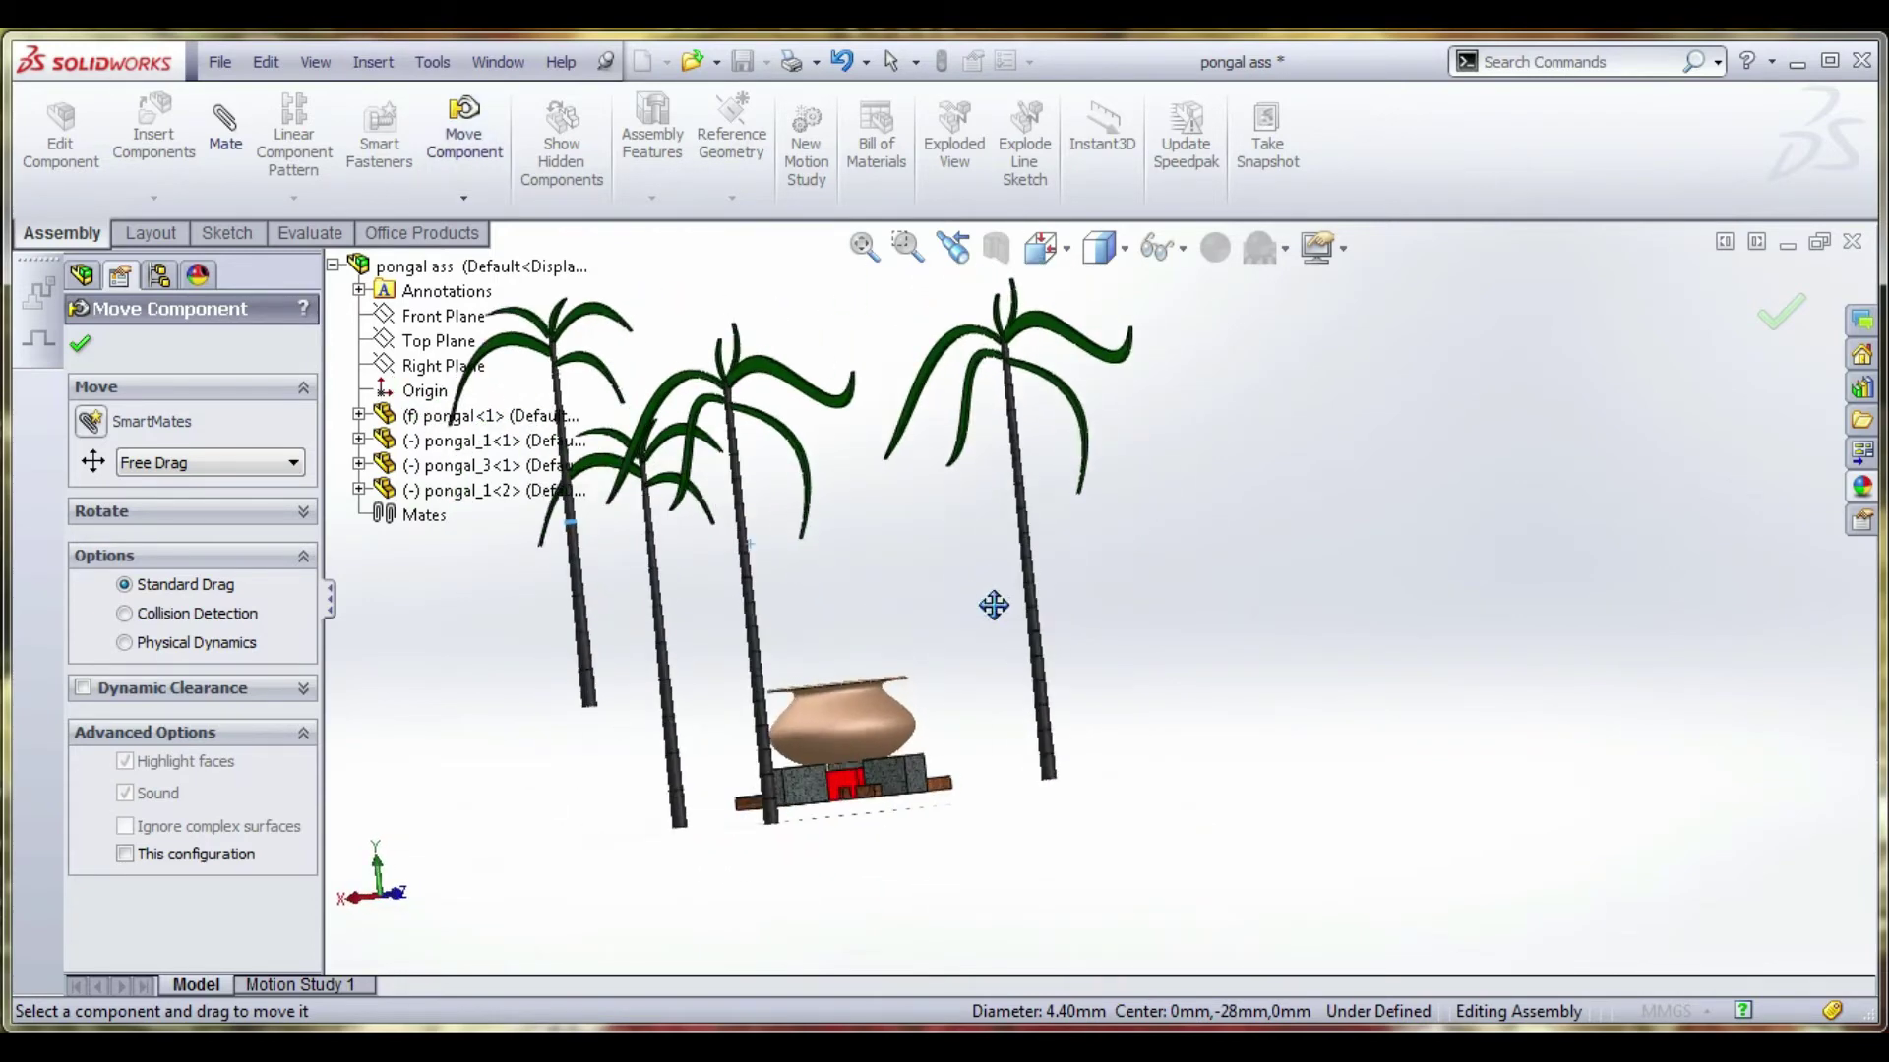
{"action": "scroll", "coordinate": [987, 763], "scroll_direction": "down", "scroll_amount": 3}
{"action": "middle_click_drag", "start_coordinate": [987, 764], "coordinate": [1032, 650]}
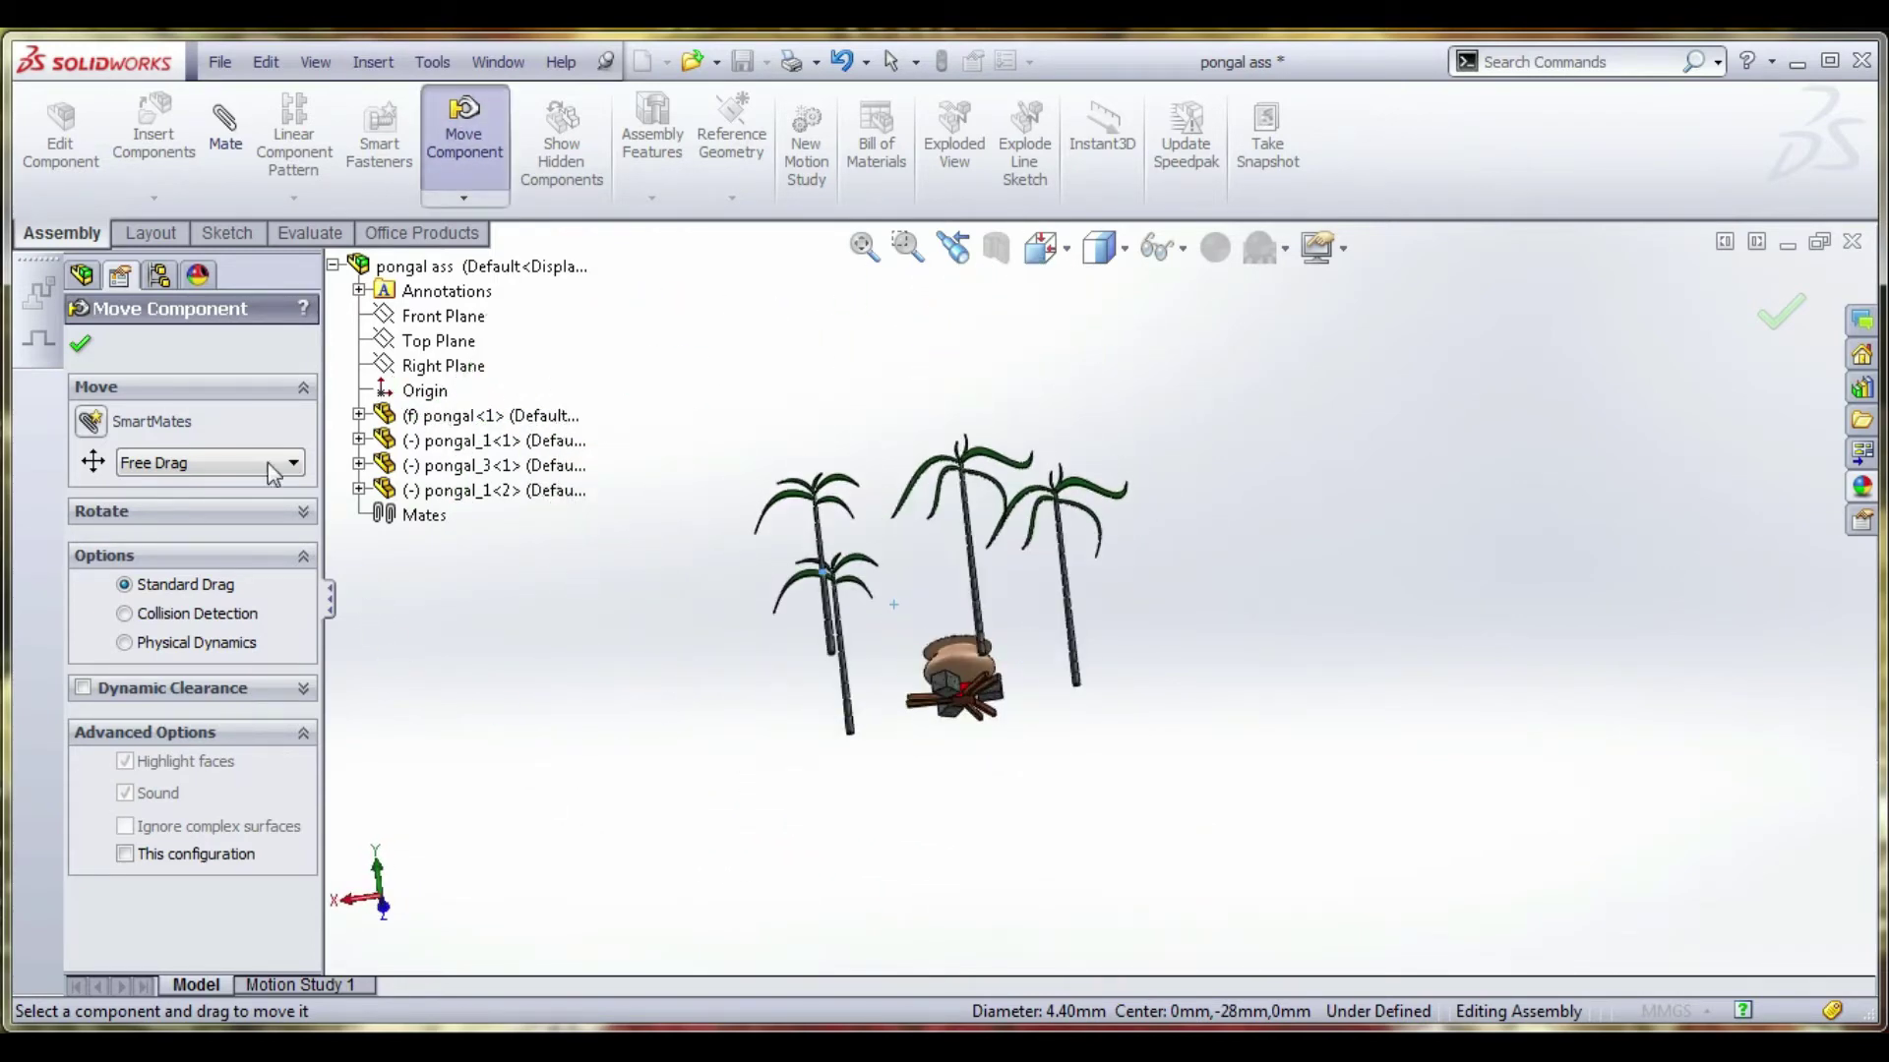
{"action": "left_click", "coordinate": [82, 345]}
Open the pongal component of the assembly as its own part document.
{"action": "left_click", "coordinate": [155, 484]}
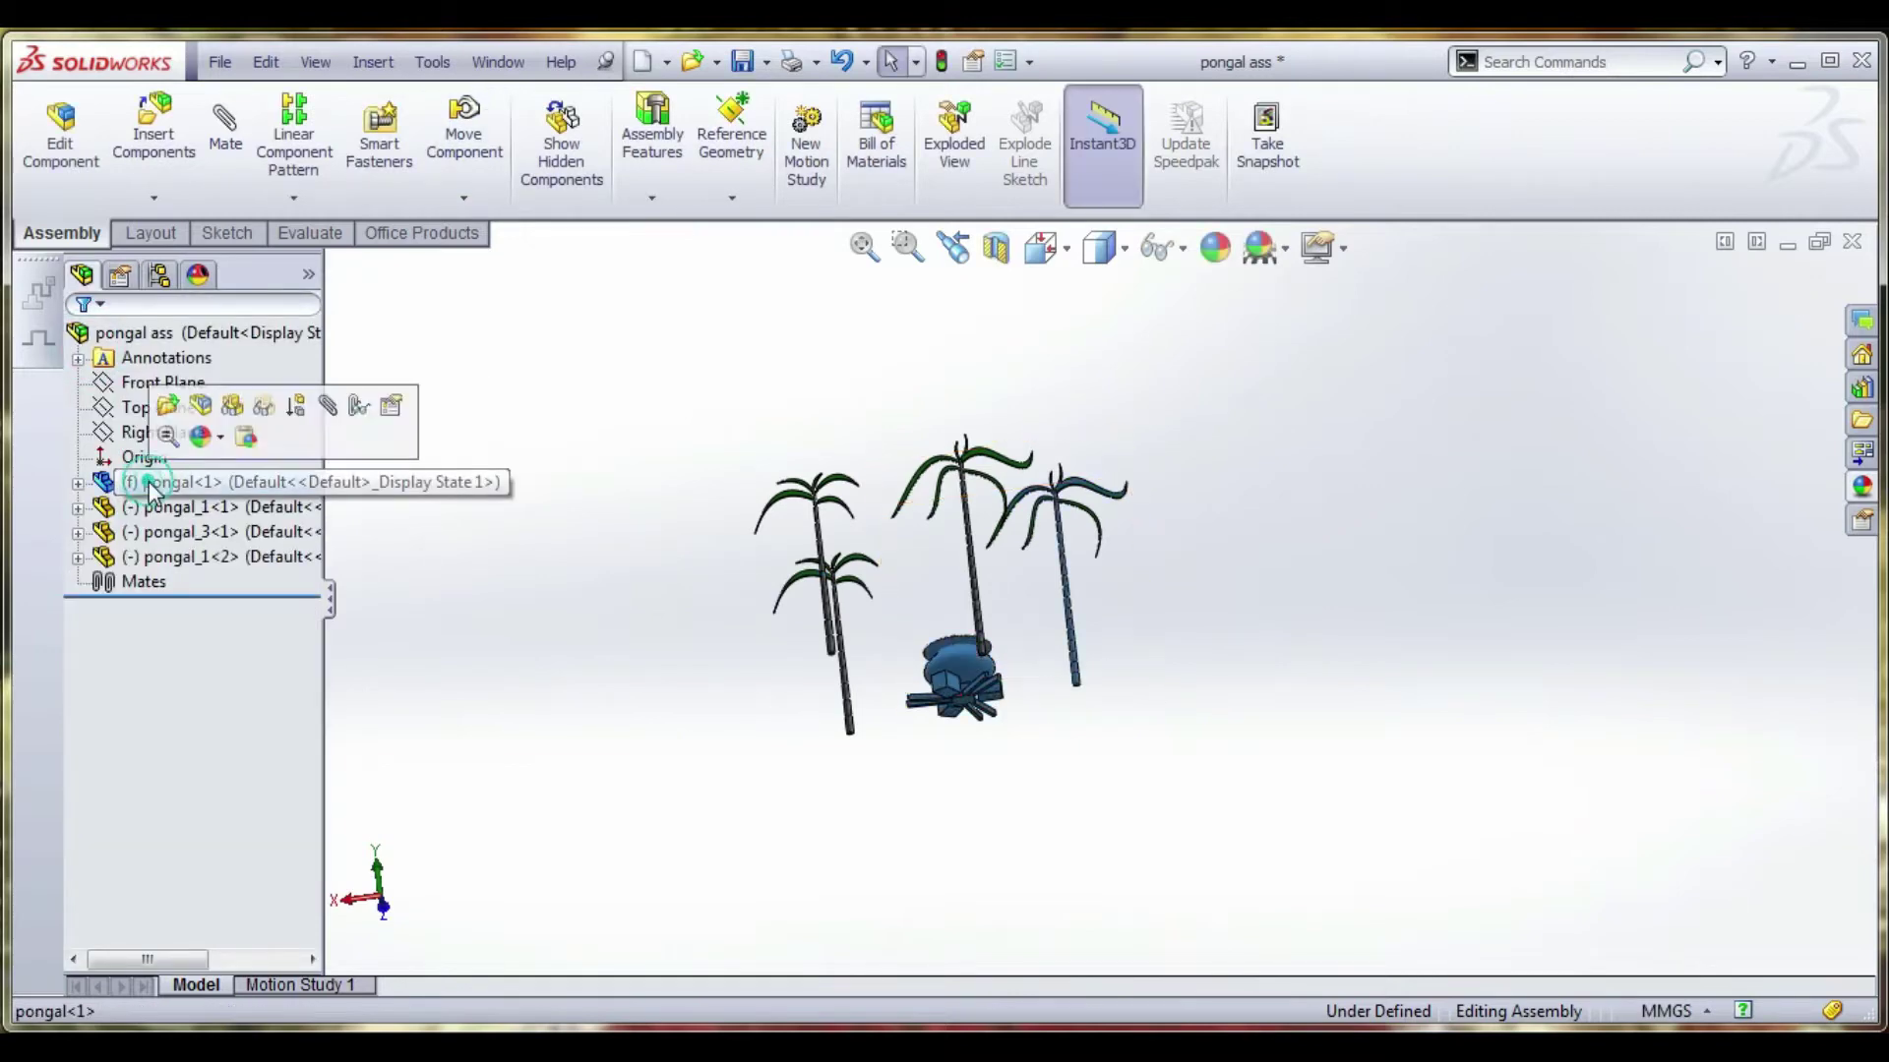
{"action": "right_click", "coordinate": [154, 487]}
{"action": "left_click", "coordinate": [168, 405]}
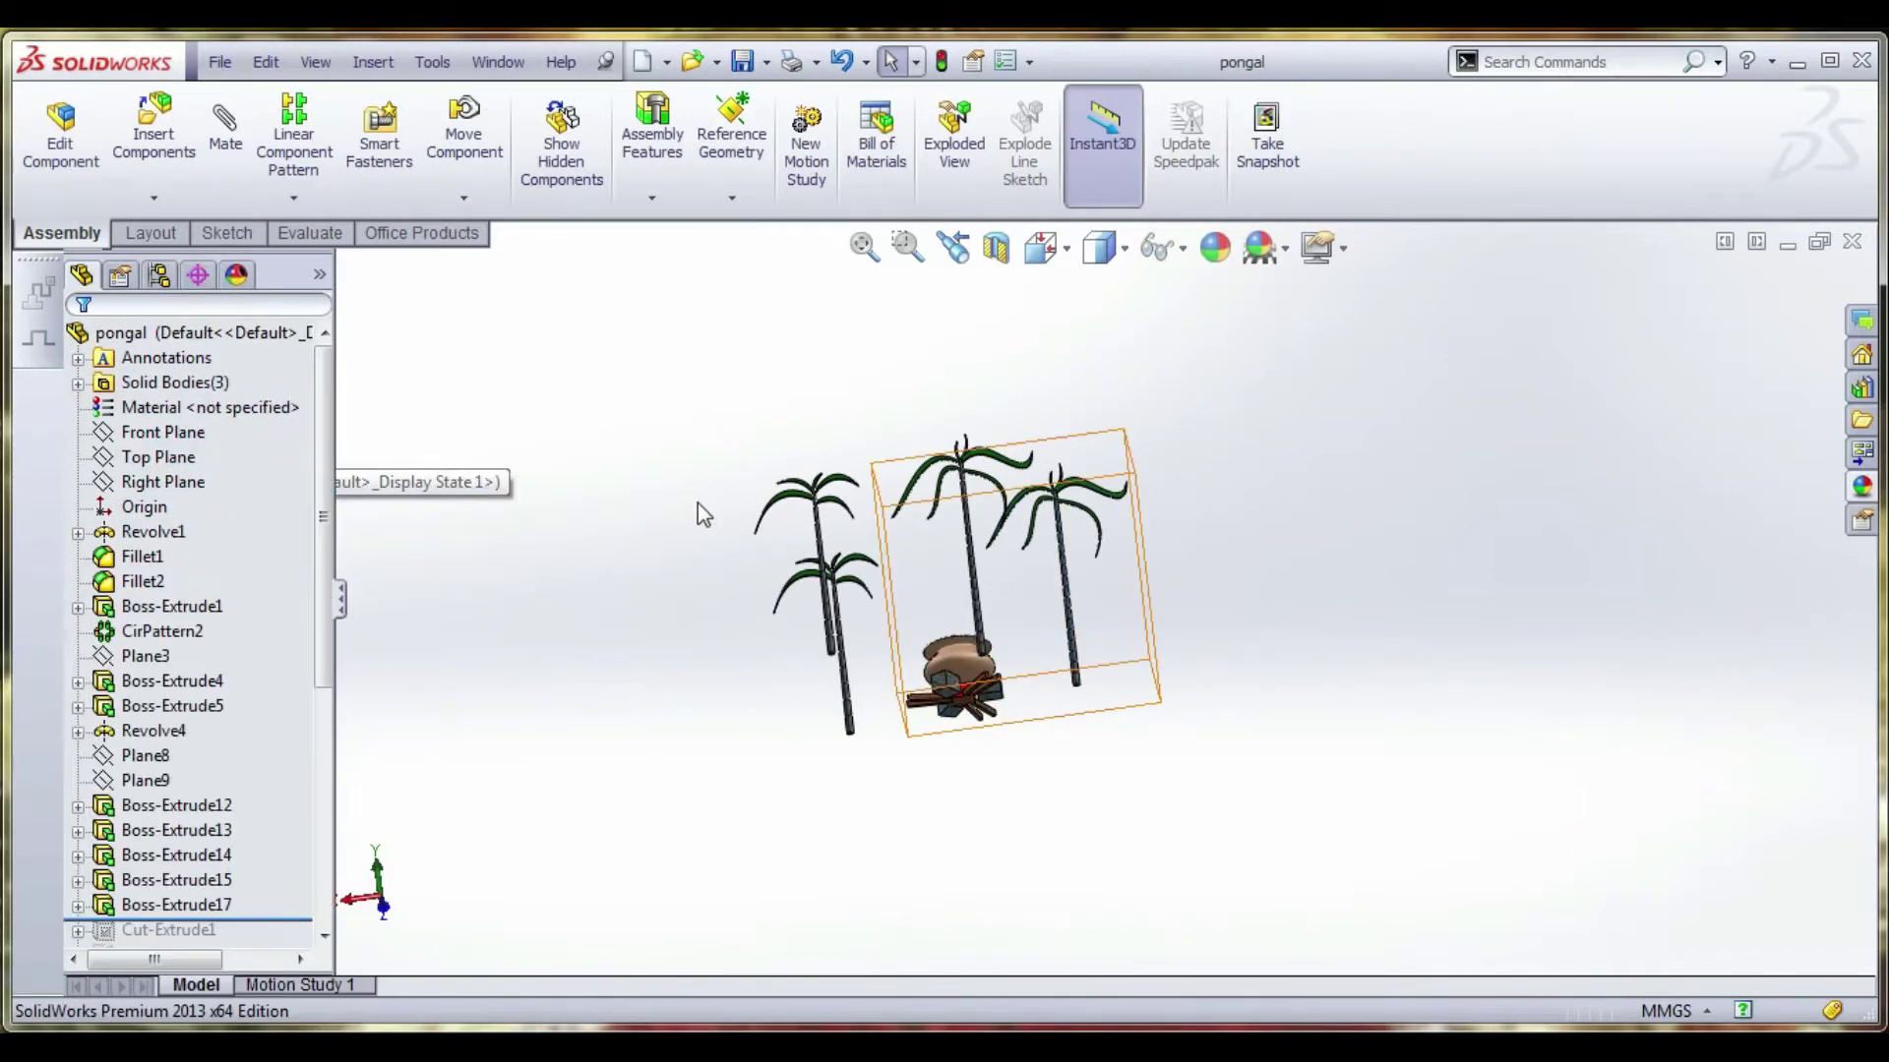
Start a sketch on the underside of a hearth stone and draw a corner rectangle about 333 mm high around the pot and tree.
{"action": "middle_click_drag", "start_coordinate": [704, 514], "coordinate": [893, 602]}
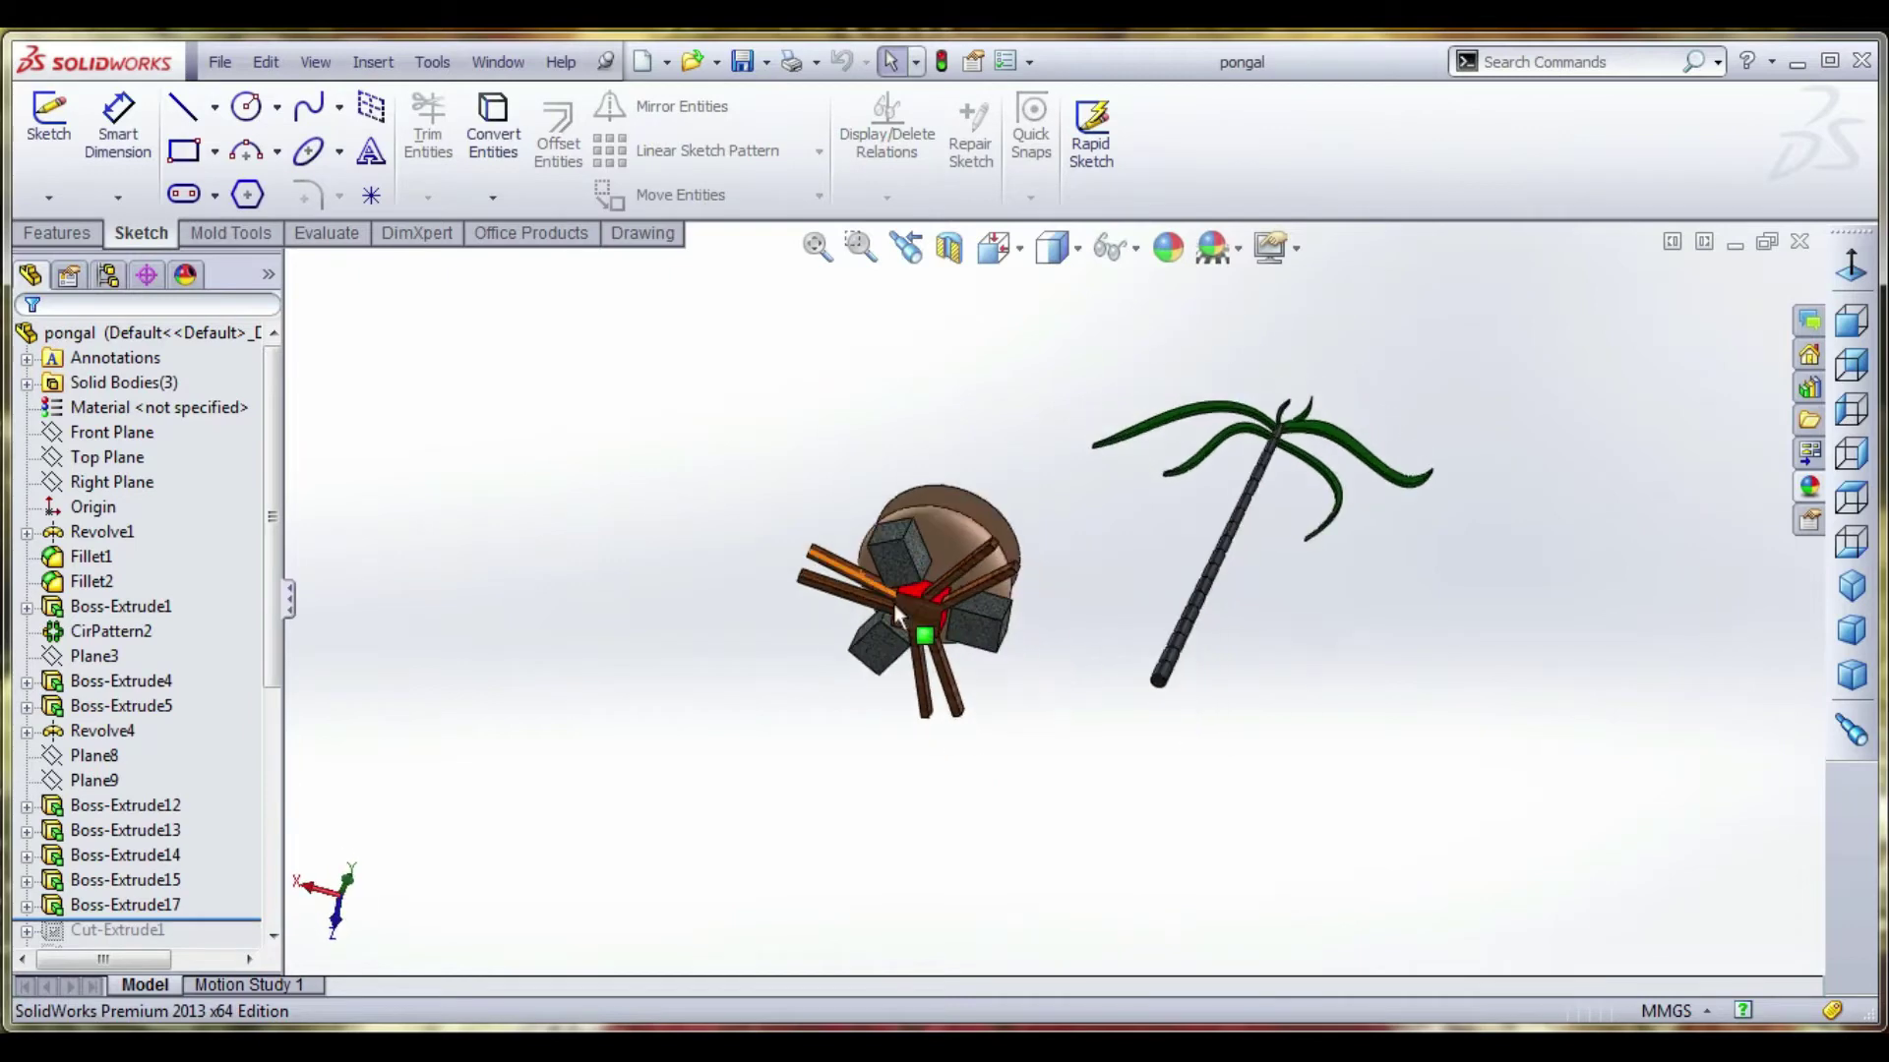
{"action": "left_click", "coordinate": [900, 557]}
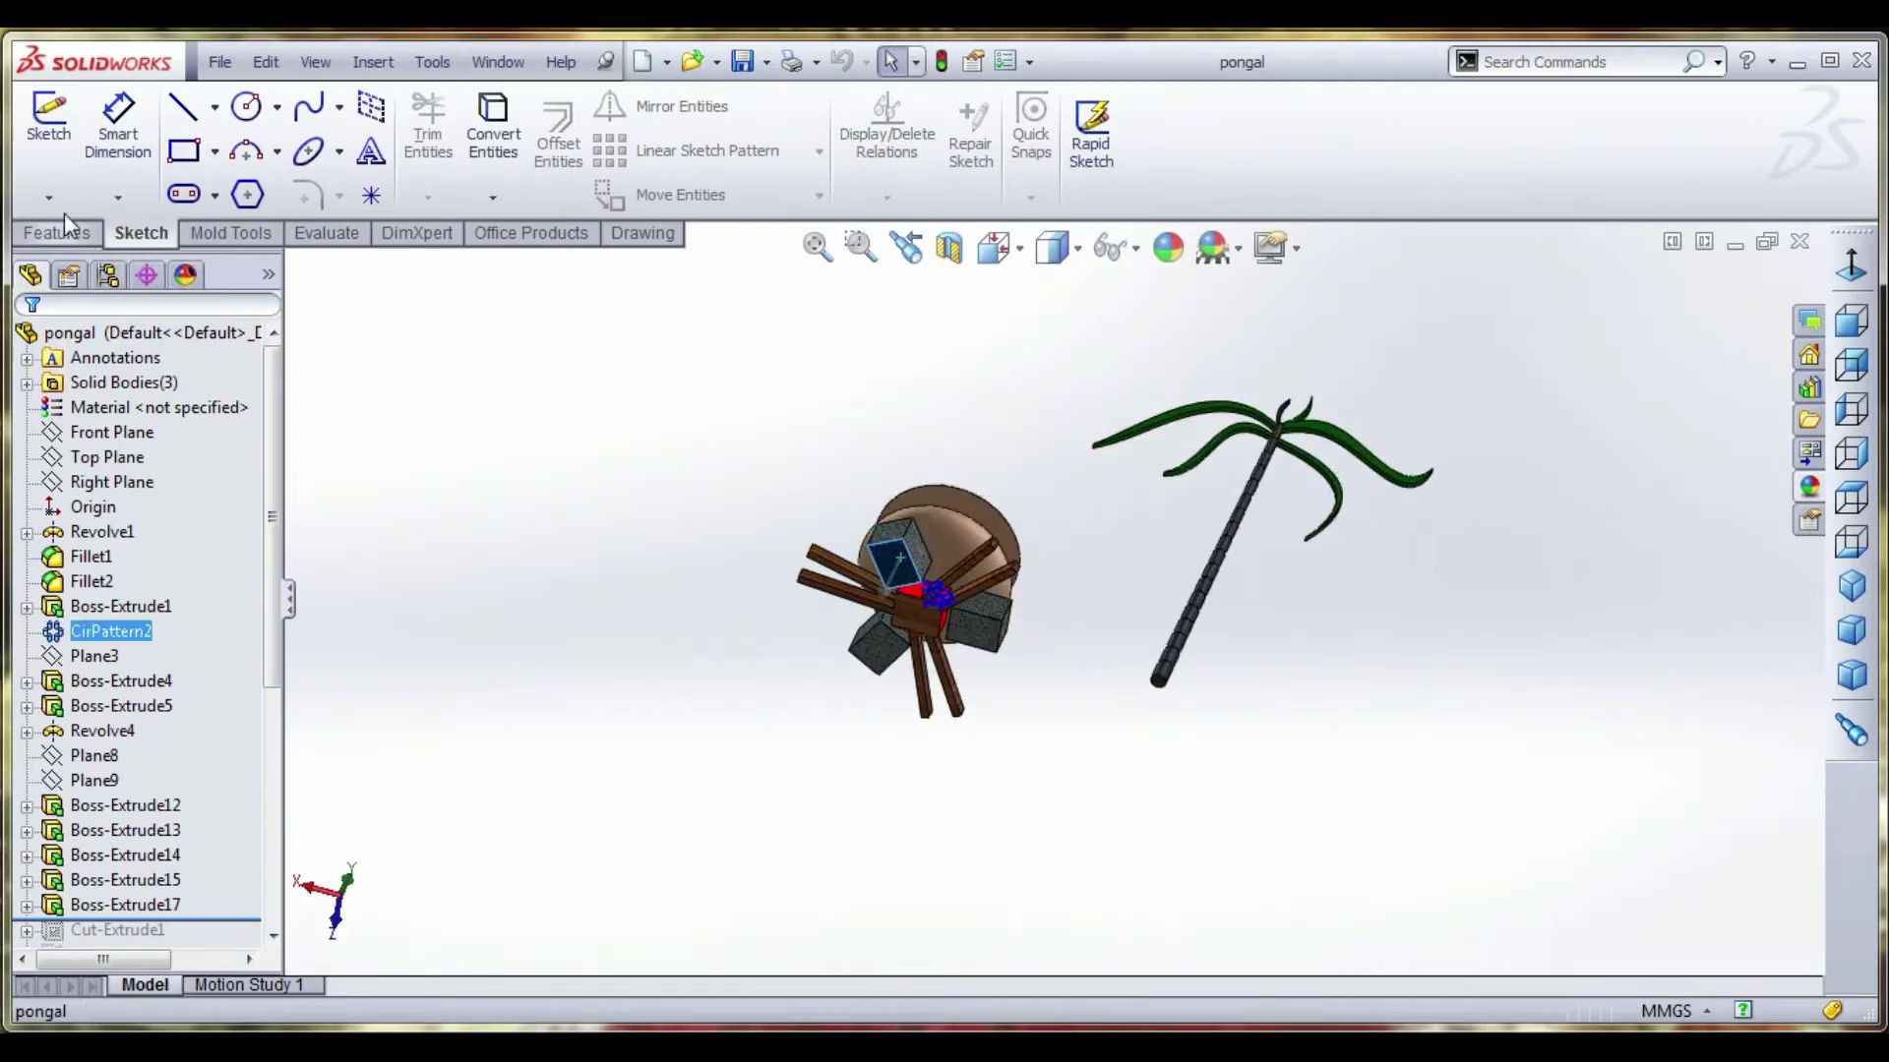
{"action": "left_click", "coordinate": [49, 118]}
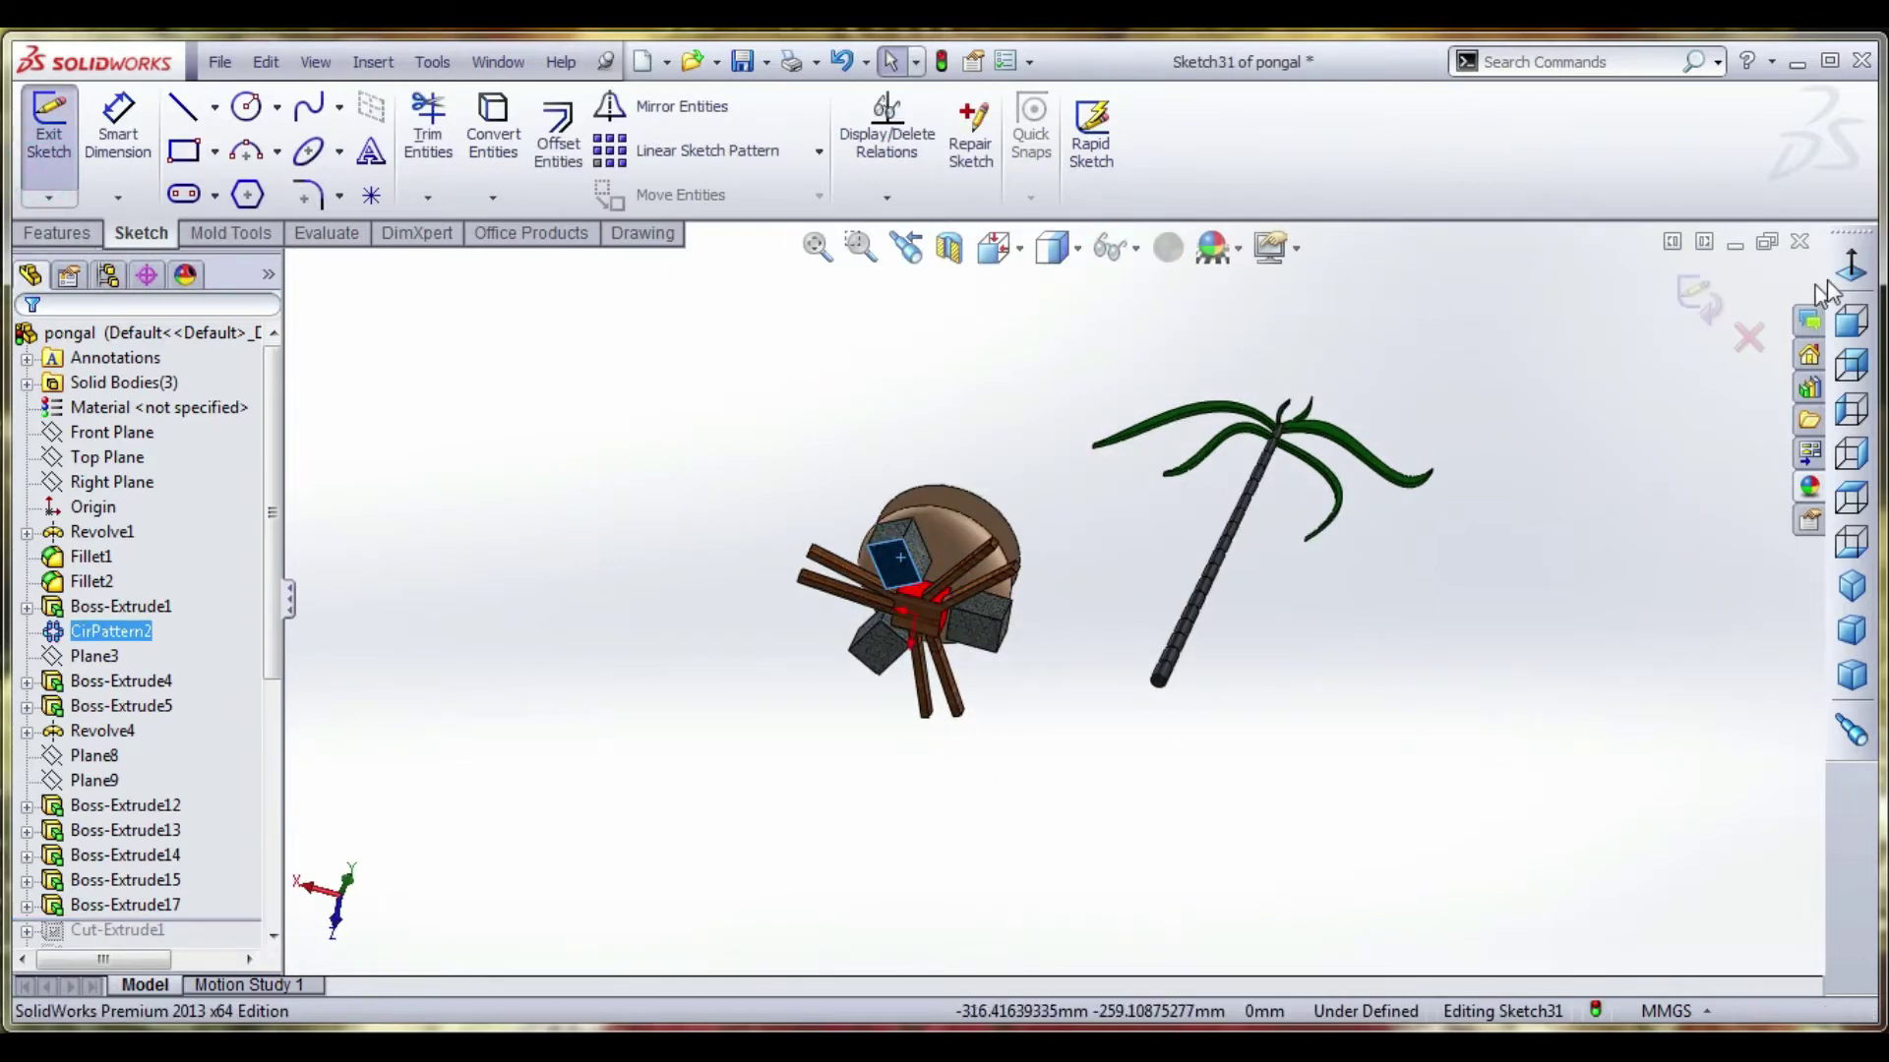
{"action": "left_click", "coordinate": [1850, 266]}
{"action": "left_click", "coordinate": [207, 149]}
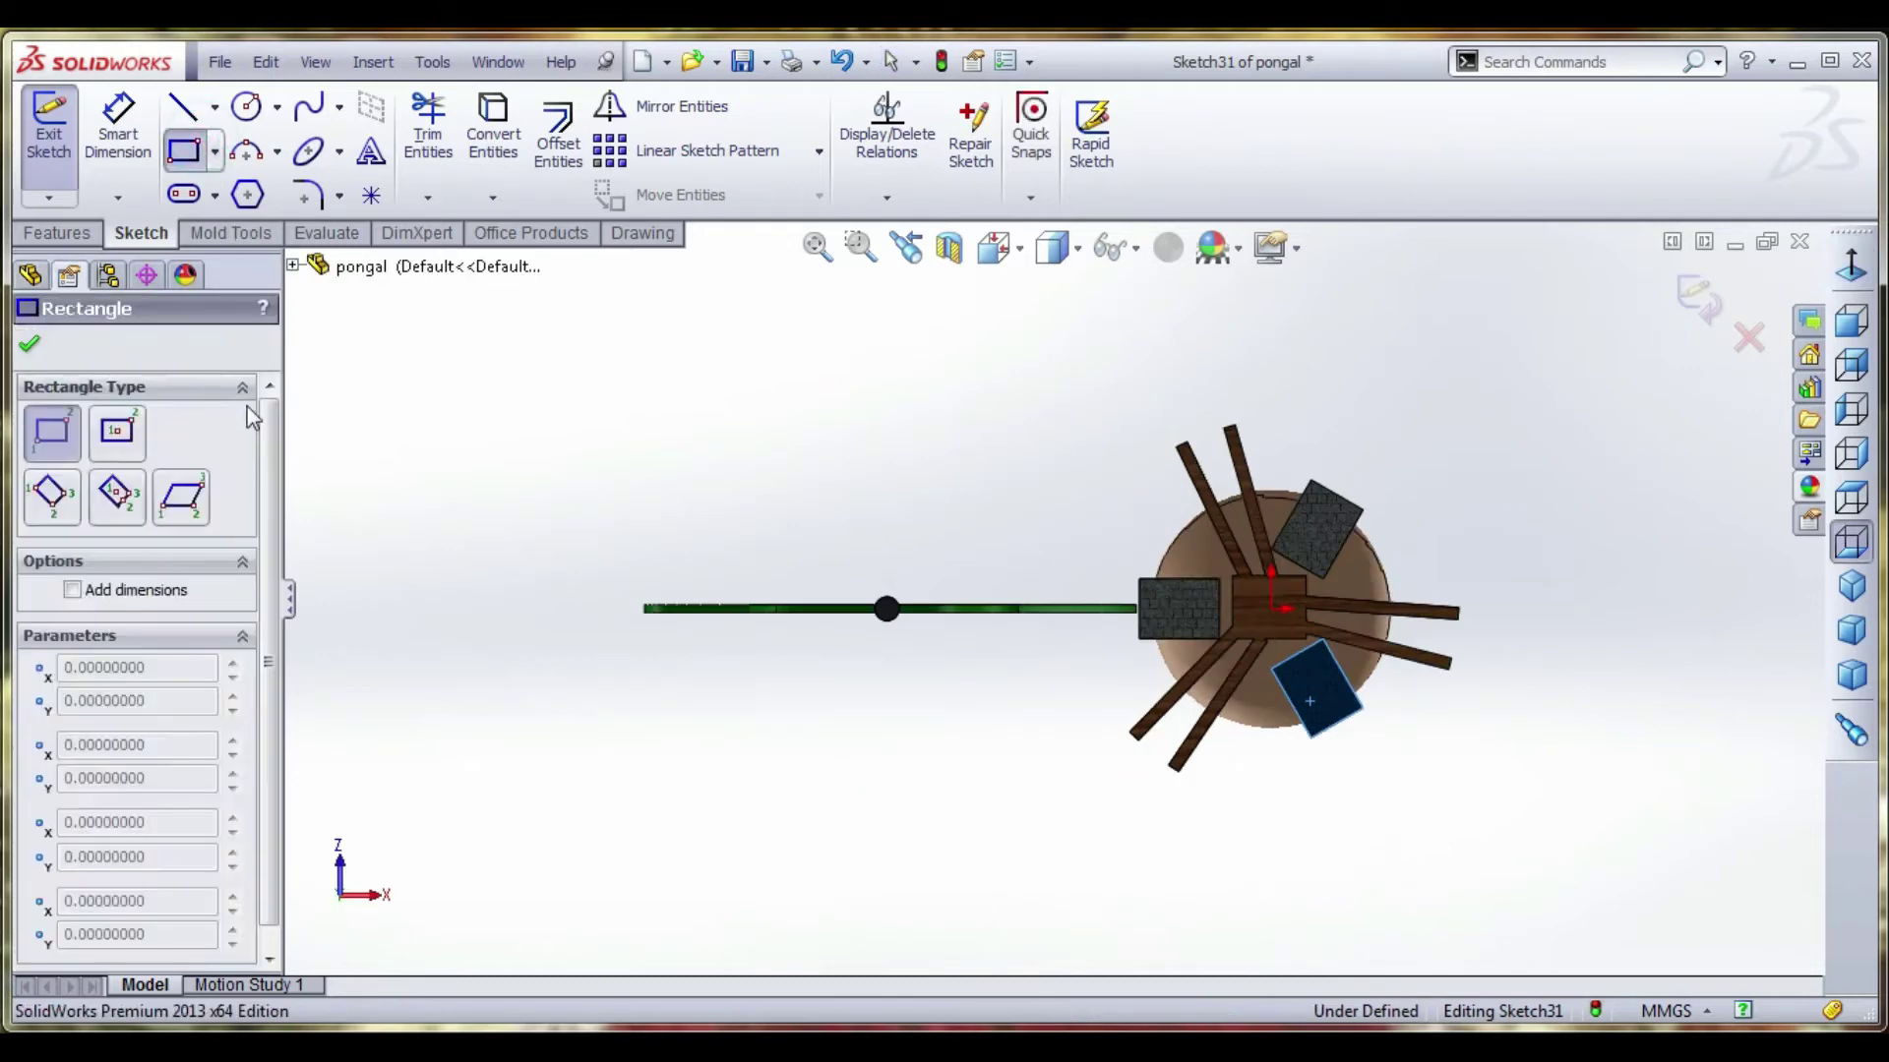
{"action": "scroll", "coordinate": [451, 477], "scroll_direction": "up", "scroll_amount": 5}
{"action": "left_click_drag", "start_coordinate": [420, 330], "coordinate": [783, 515]}
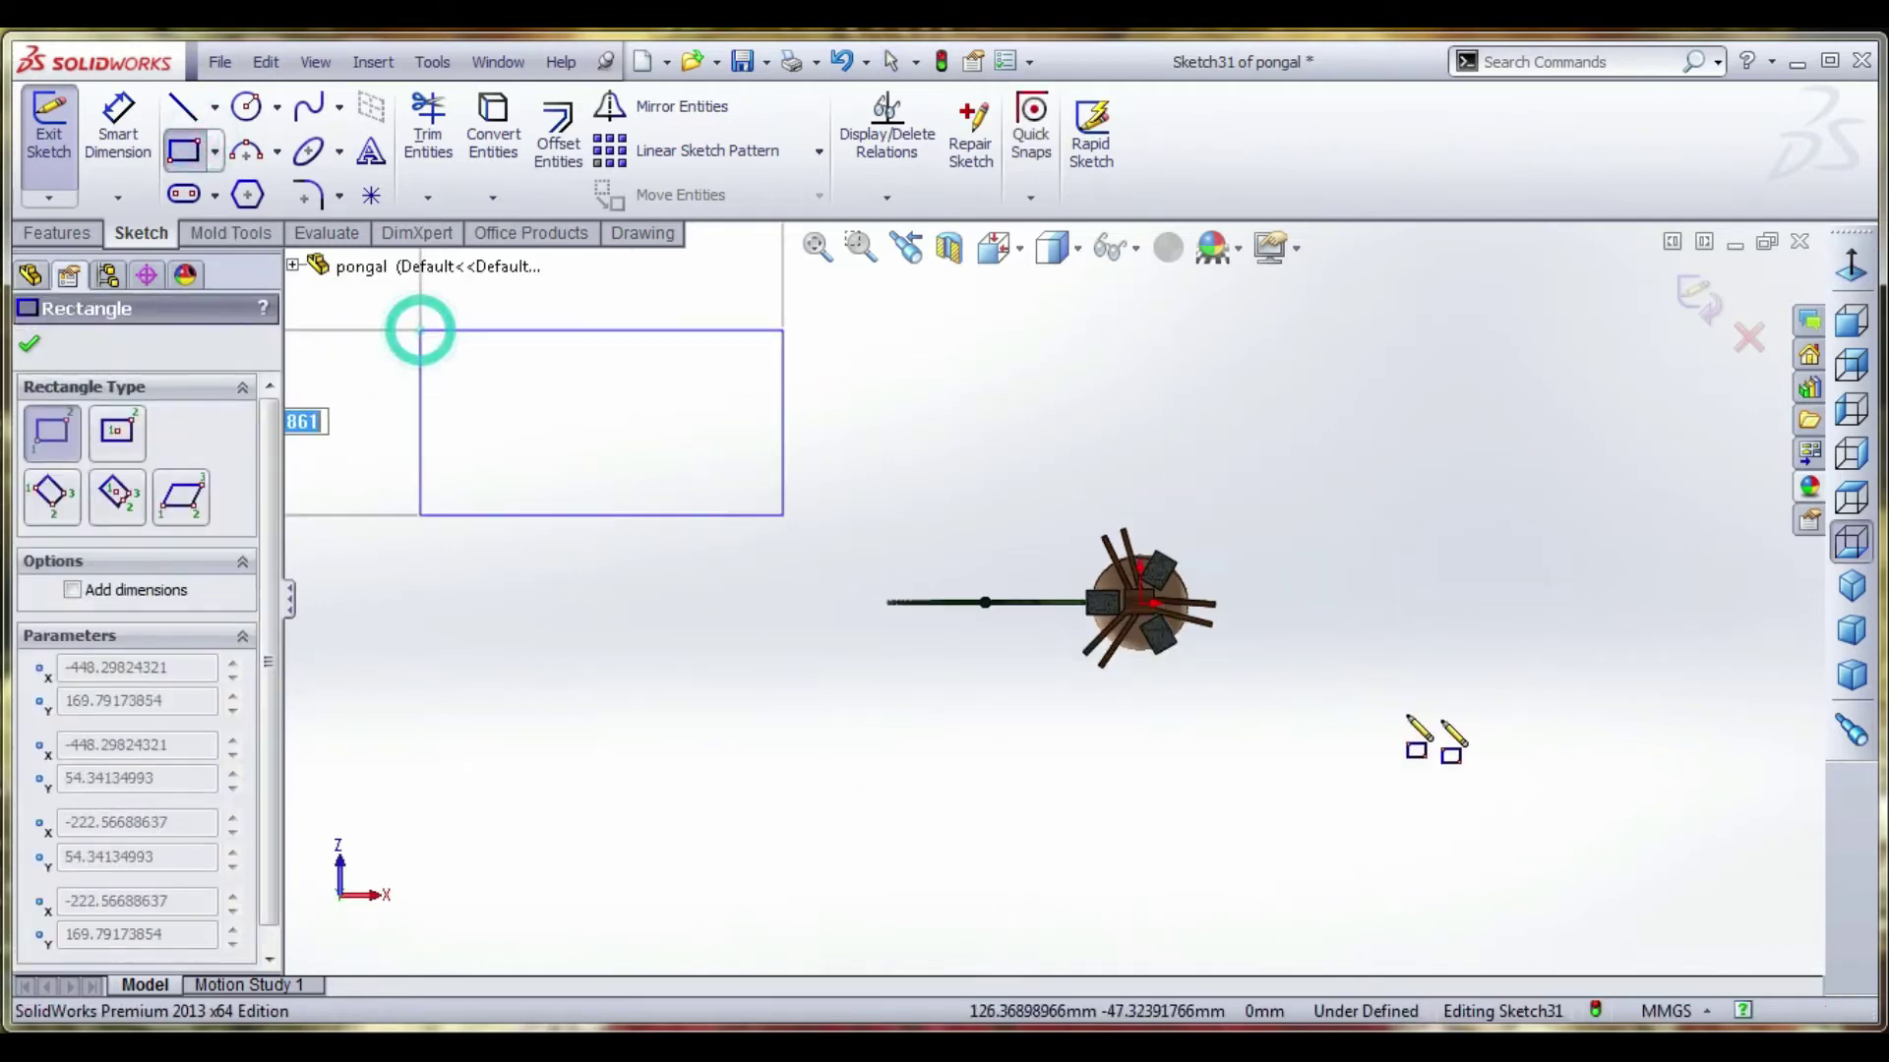
{"action": "left_click", "coordinate": [1742, 863]}
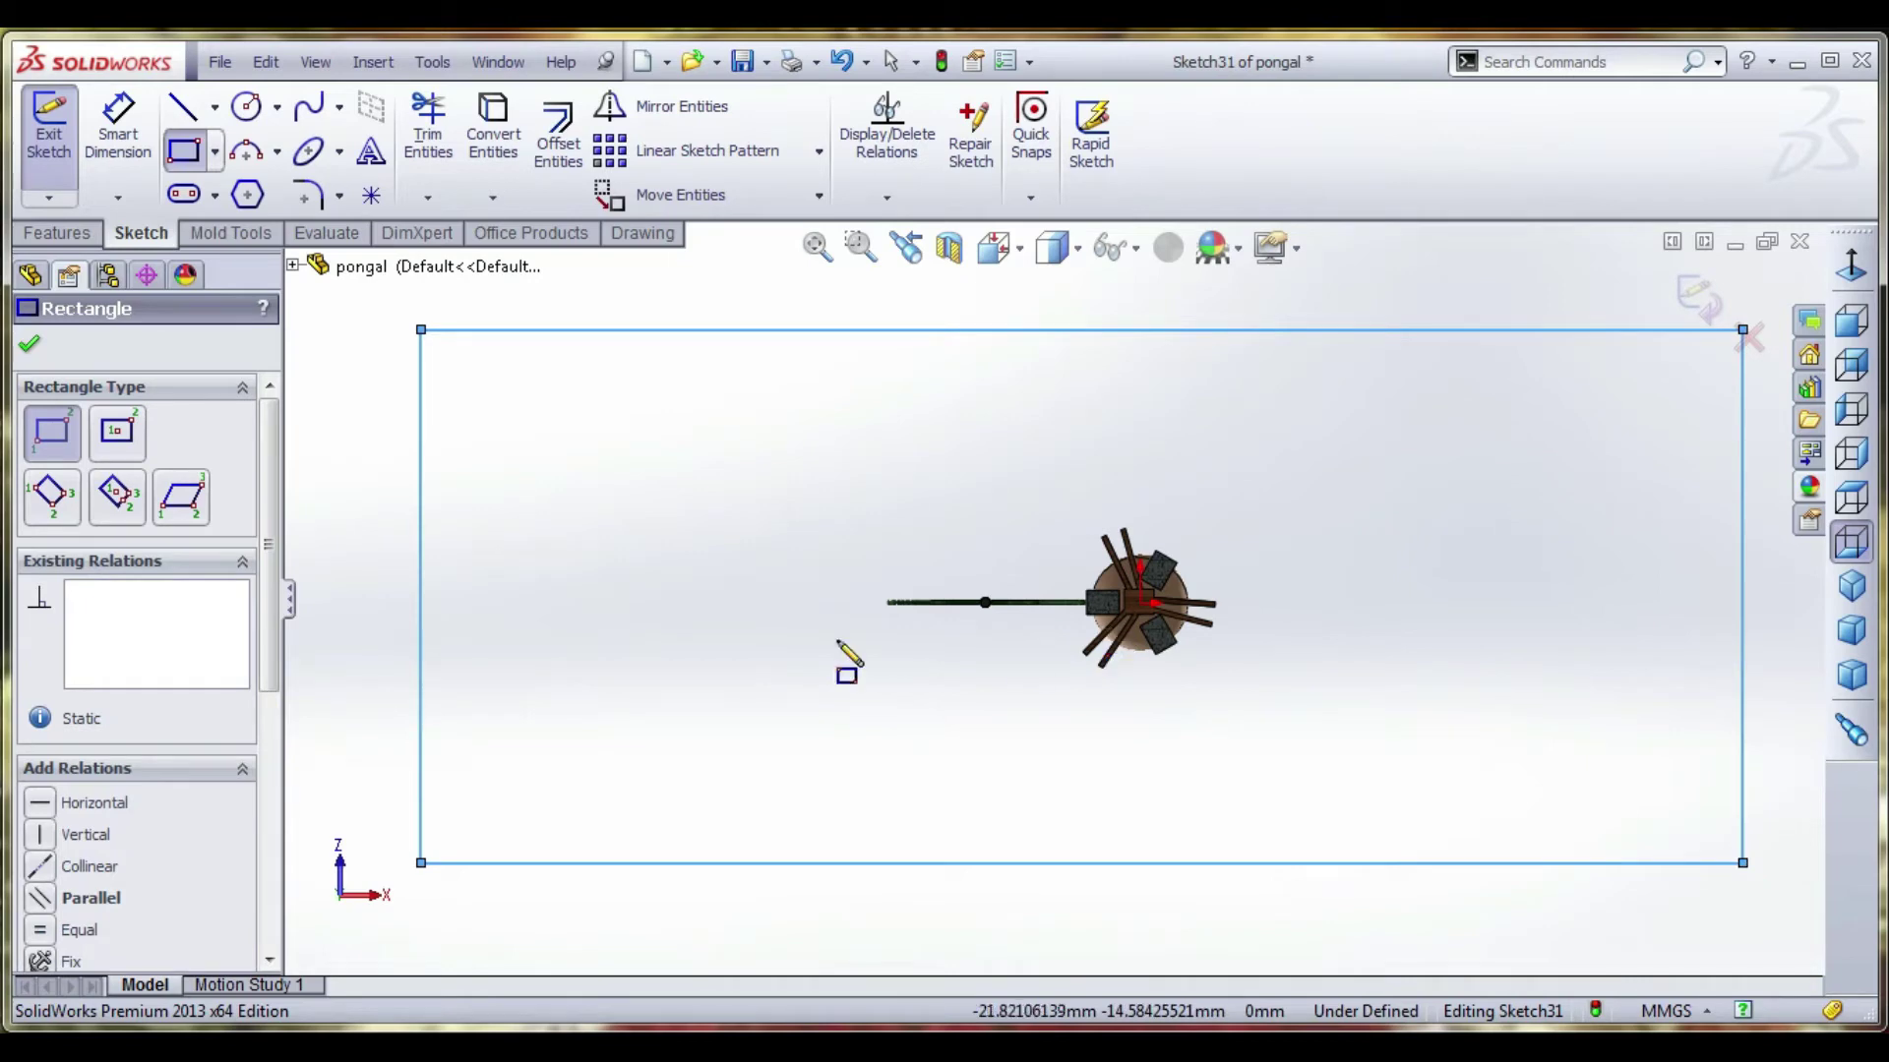
Resize the base rectangle by moving its four edges closer around the pot and tree, to about 522 mm wide.
{"action": "right_click", "coordinate": [477, 616]}
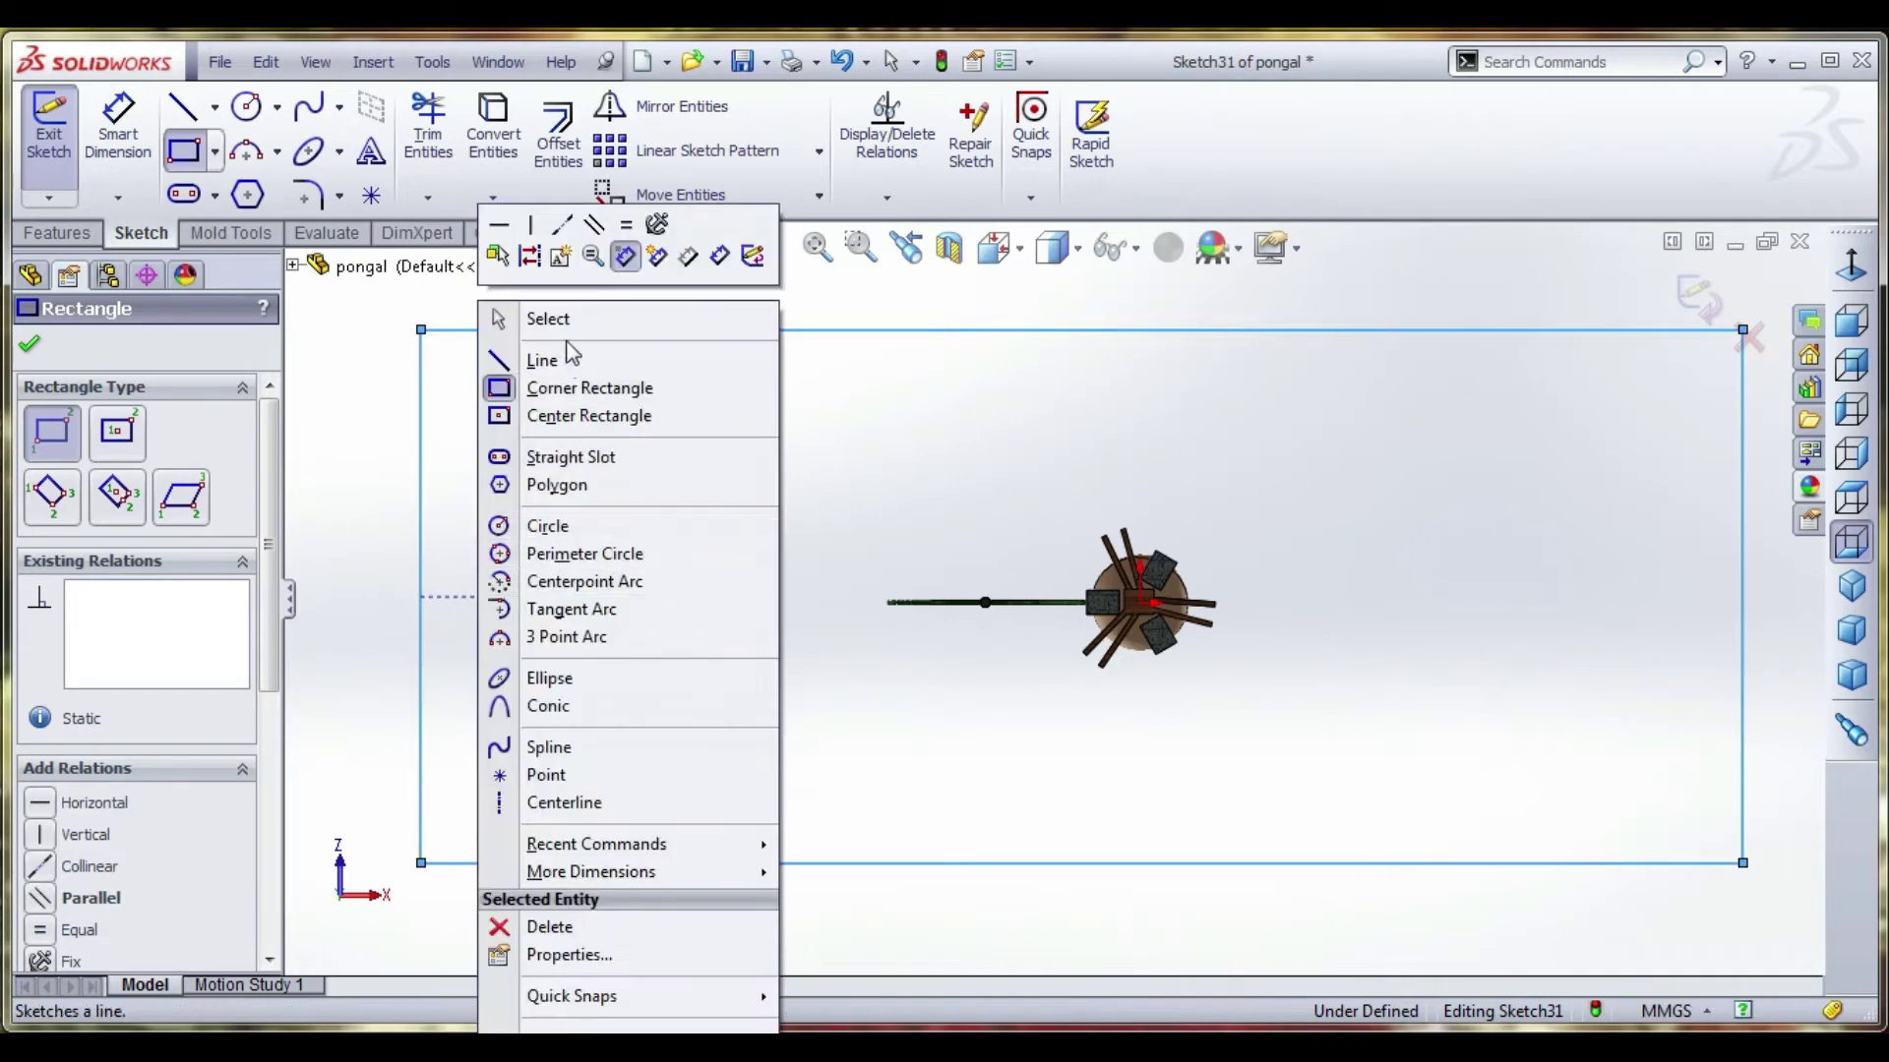
{"action": "left_click", "coordinate": [548, 320]}
{"action": "left_click_drag", "start_coordinate": [423, 557], "coordinate": [752, 559]}
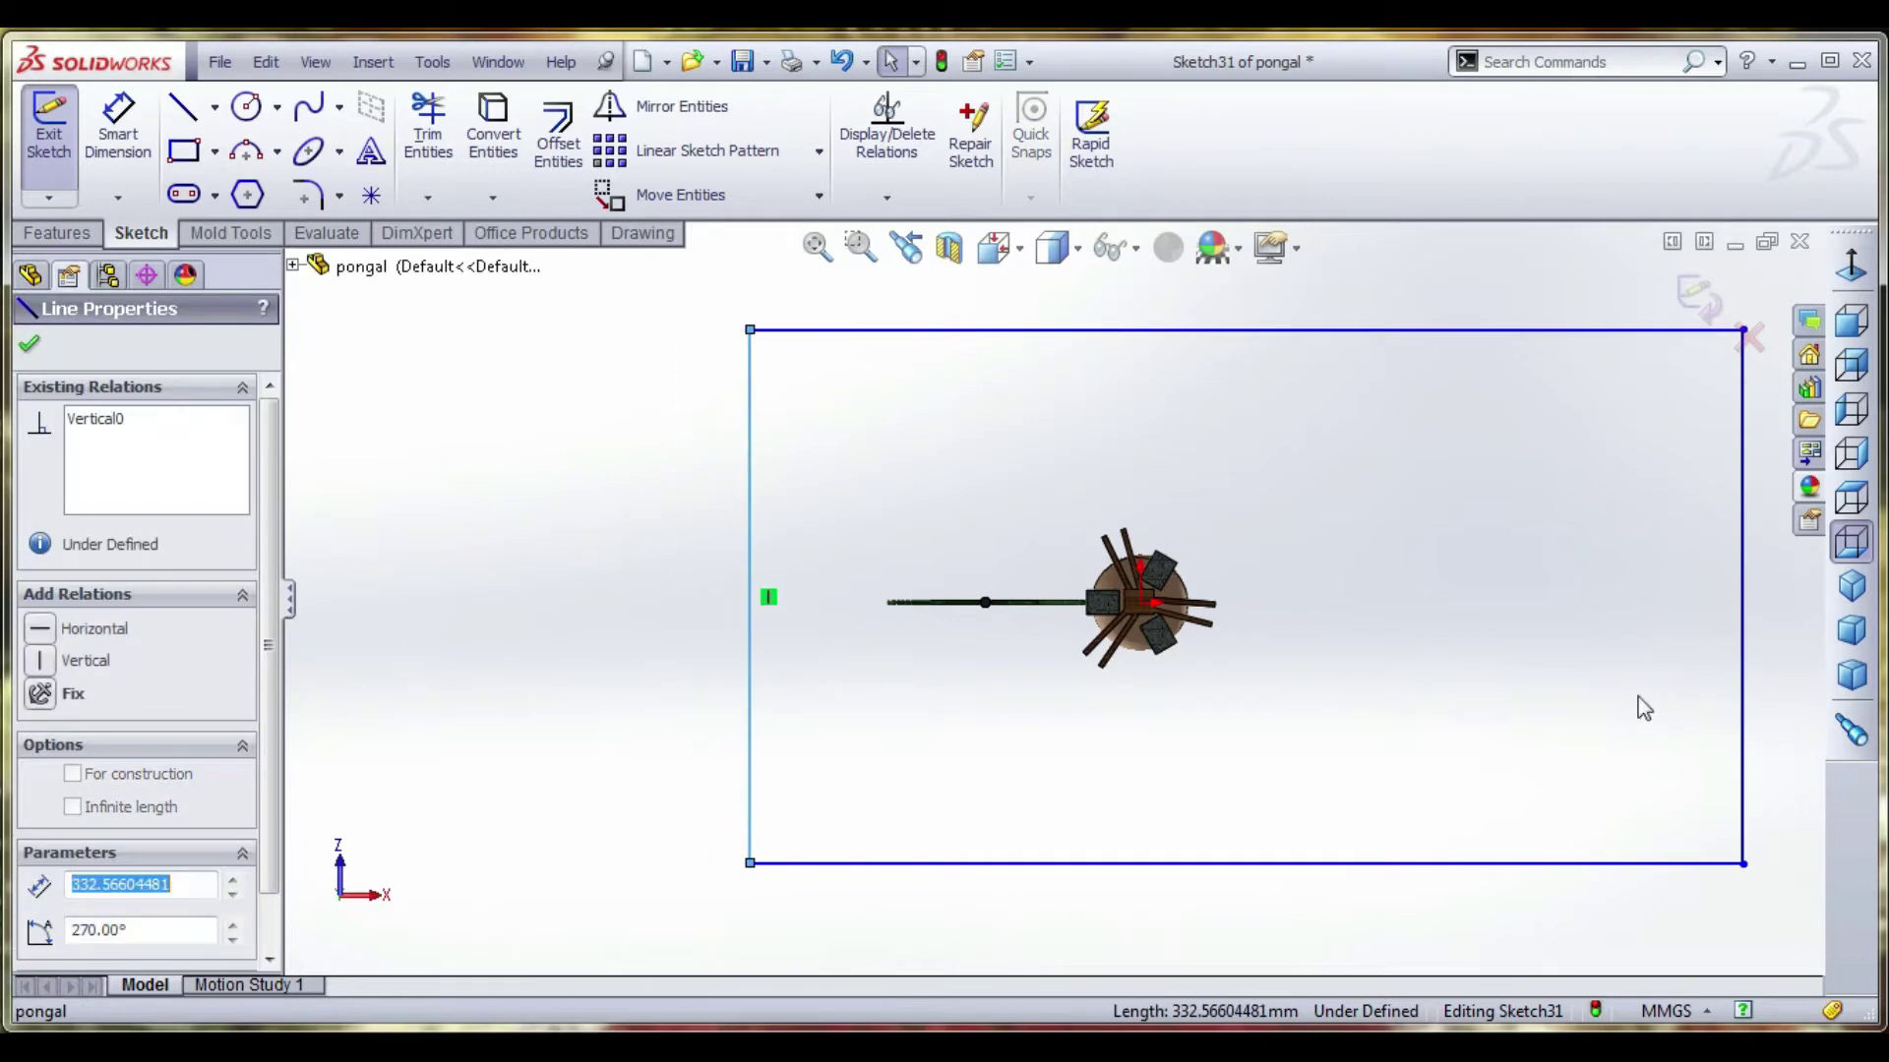
{"action": "left_click_drag", "start_coordinate": [1737, 638], "coordinate": [1588, 639]}
{"action": "left_click", "coordinate": [1157, 867]}
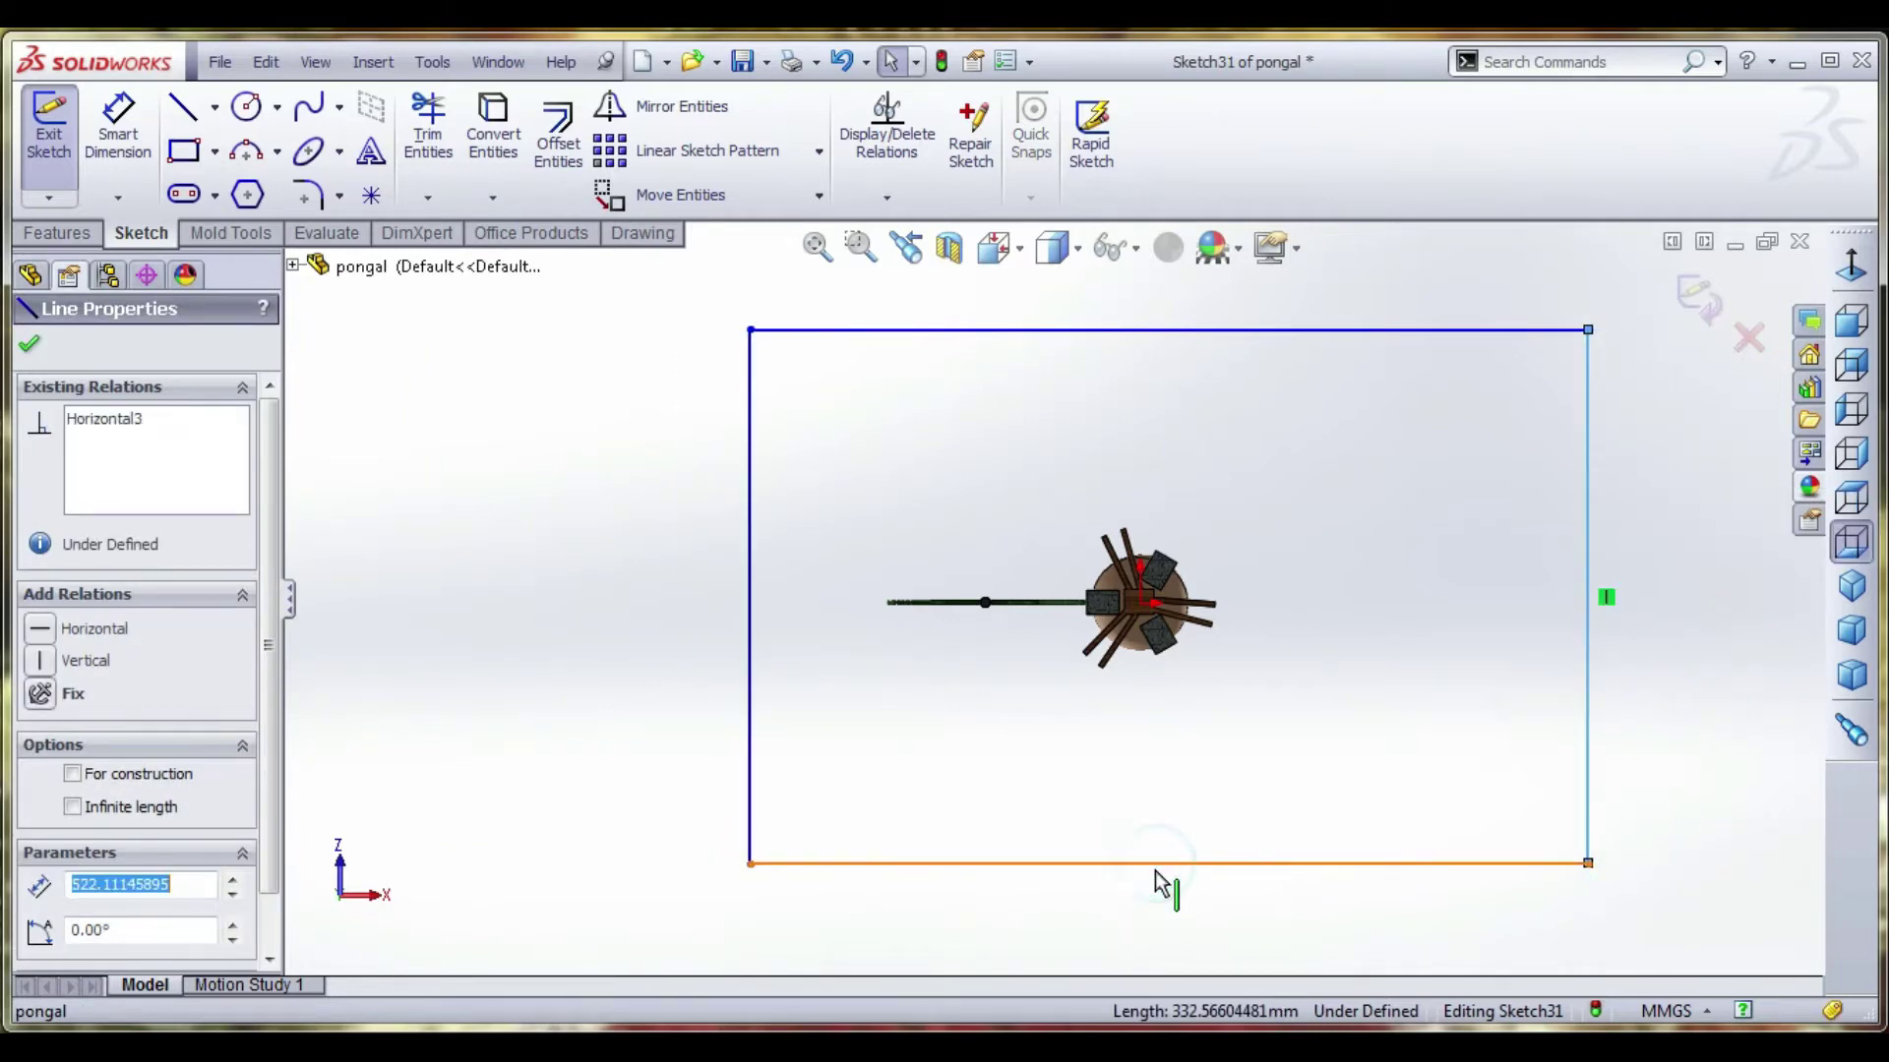
{"action": "mouse_move", "coordinate": [1149, 866]}
{"action": "left_mouse_down"}
{"action": "mouse_move", "coordinate": [1146, 788]}
{"action": "mouse_move", "coordinate": [1167, 885]}
{"action": "left_mouse_up"}
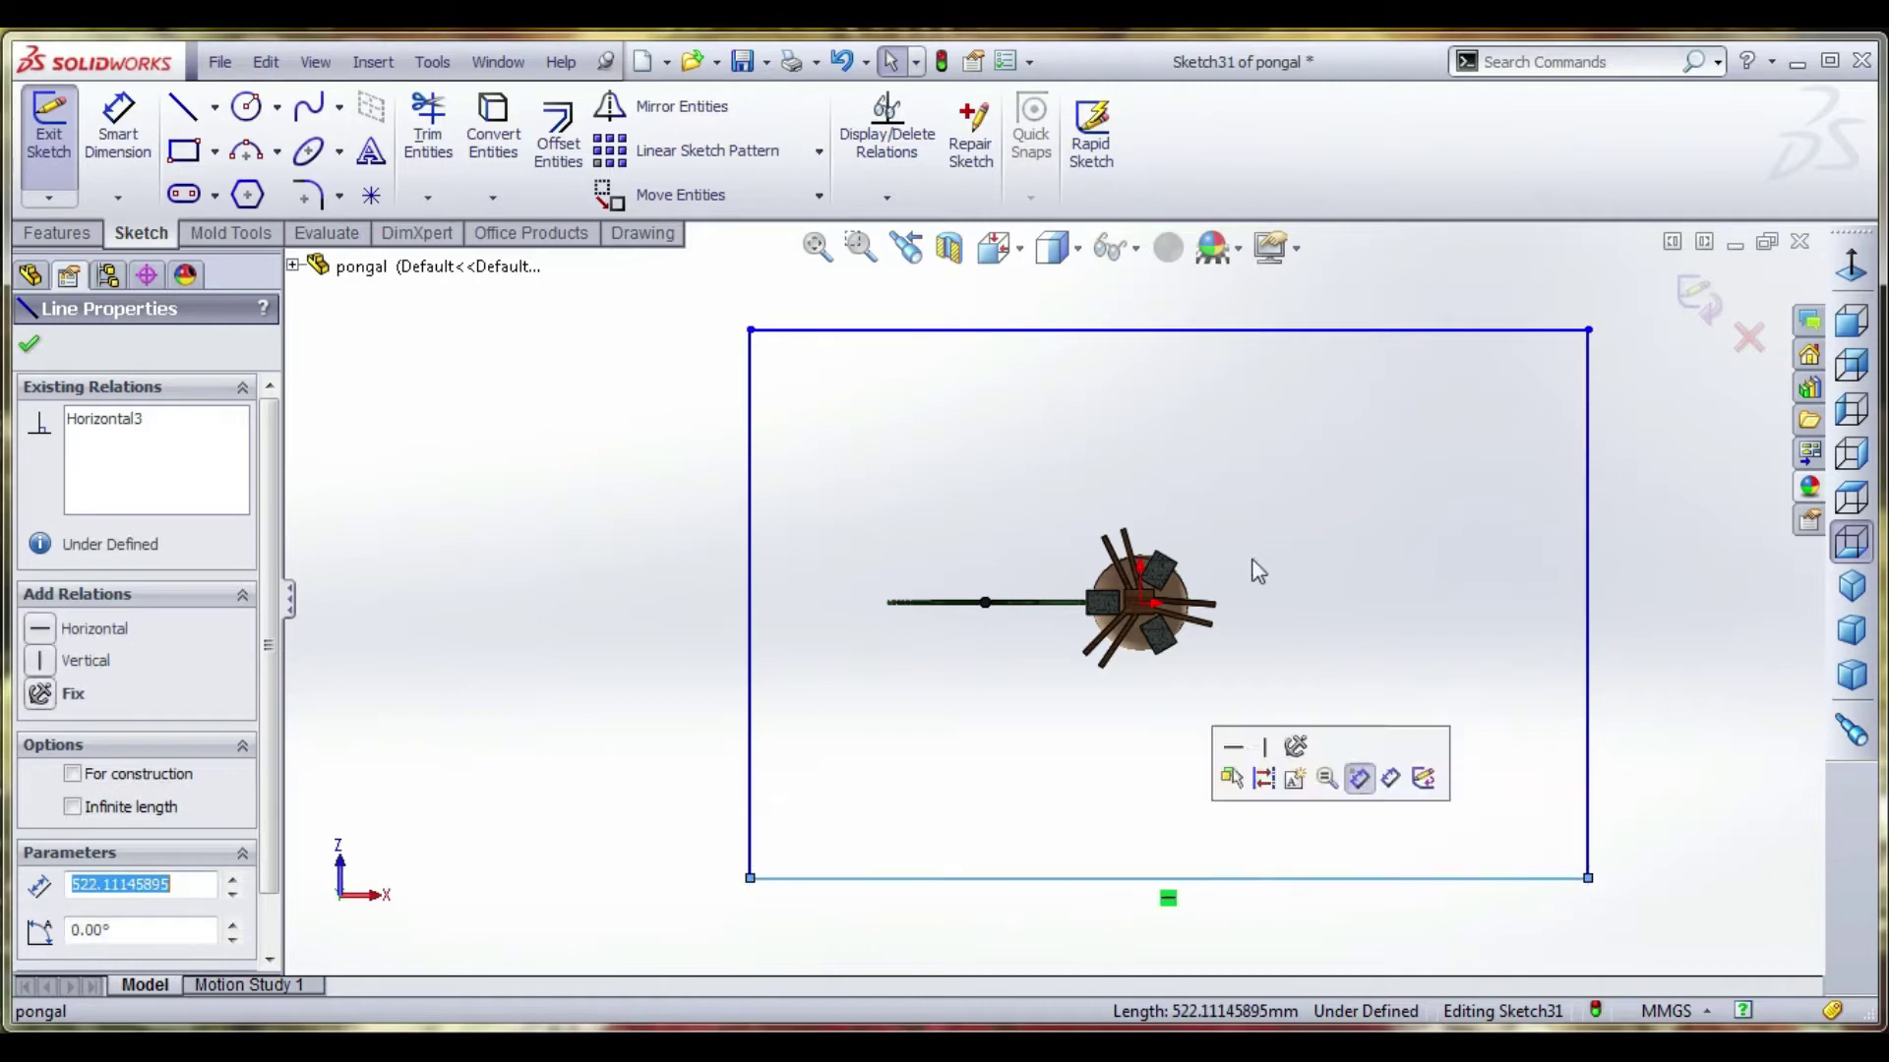
{"action": "left_click_drag", "start_coordinate": [1208, 331], "coordinate": [1216, 388]}
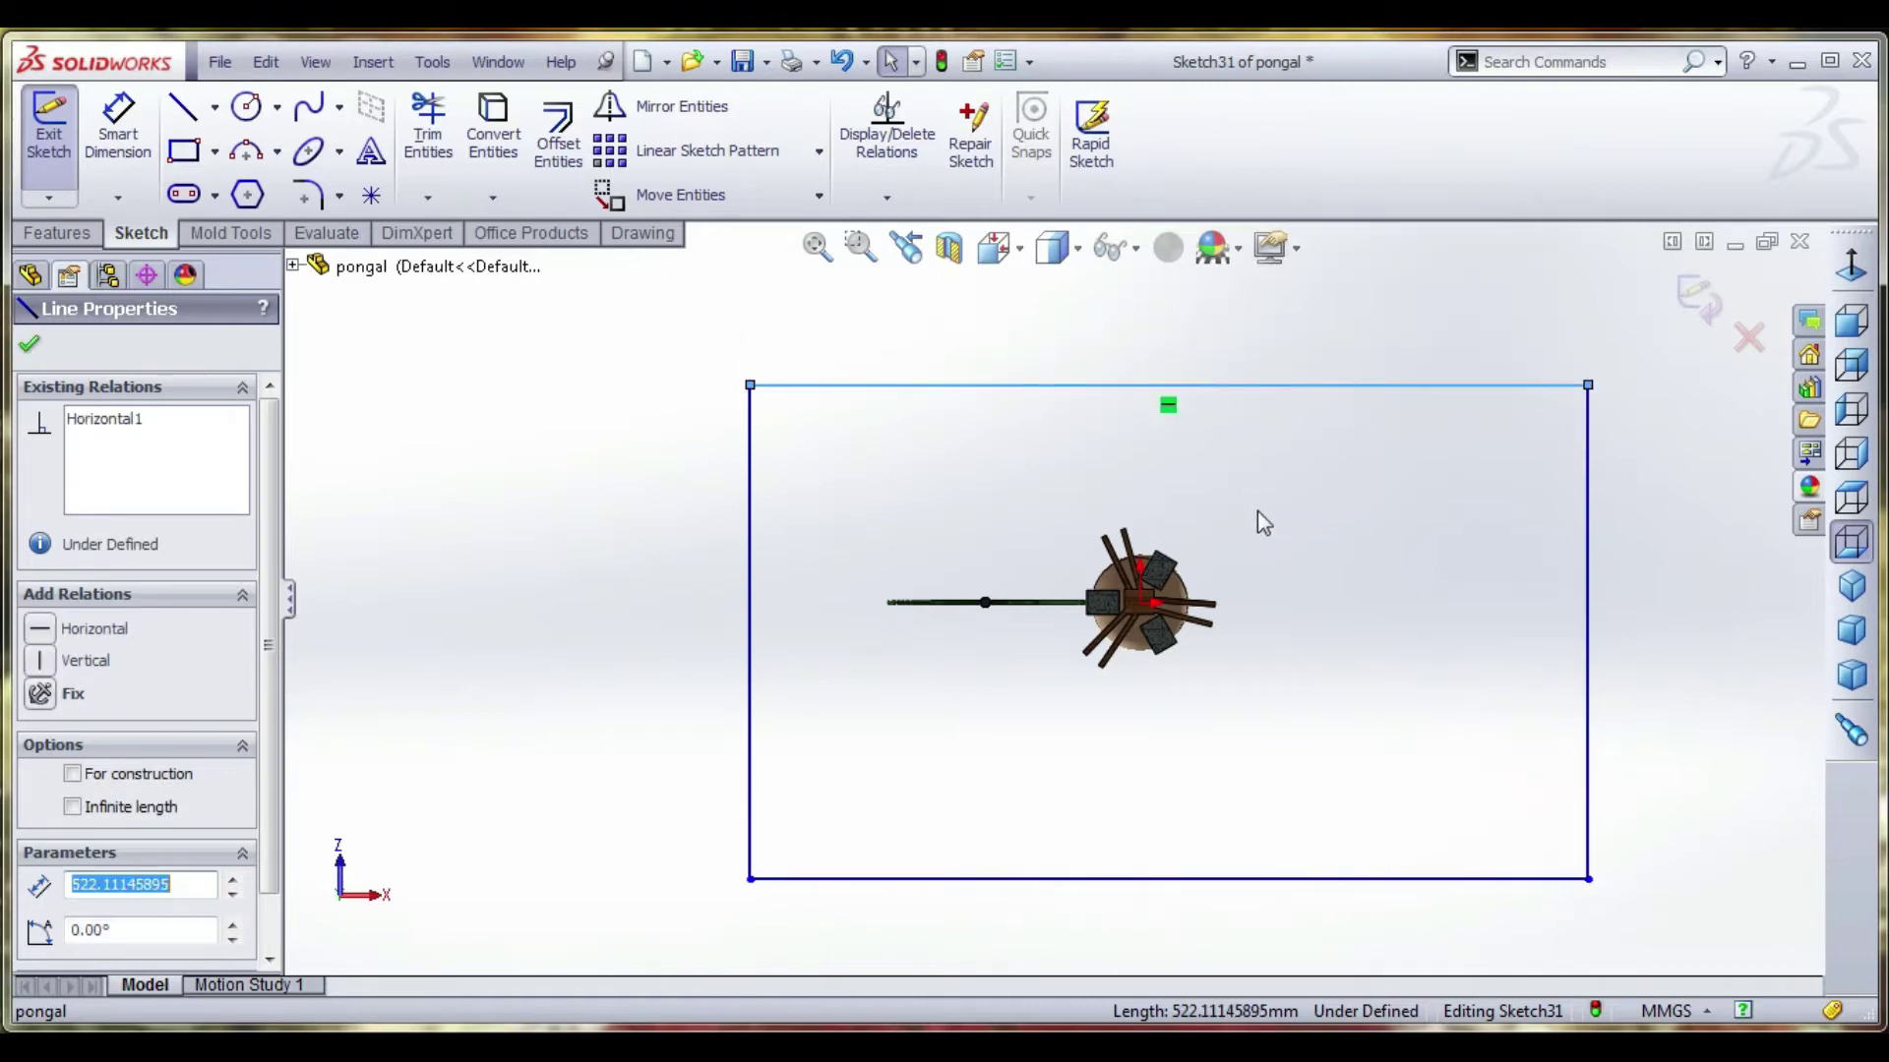
Extrude the base rectangle as a 2 mm blind boss with Merge result enabled.
{"action": "left_click", "coordinate": [1849, 280]}
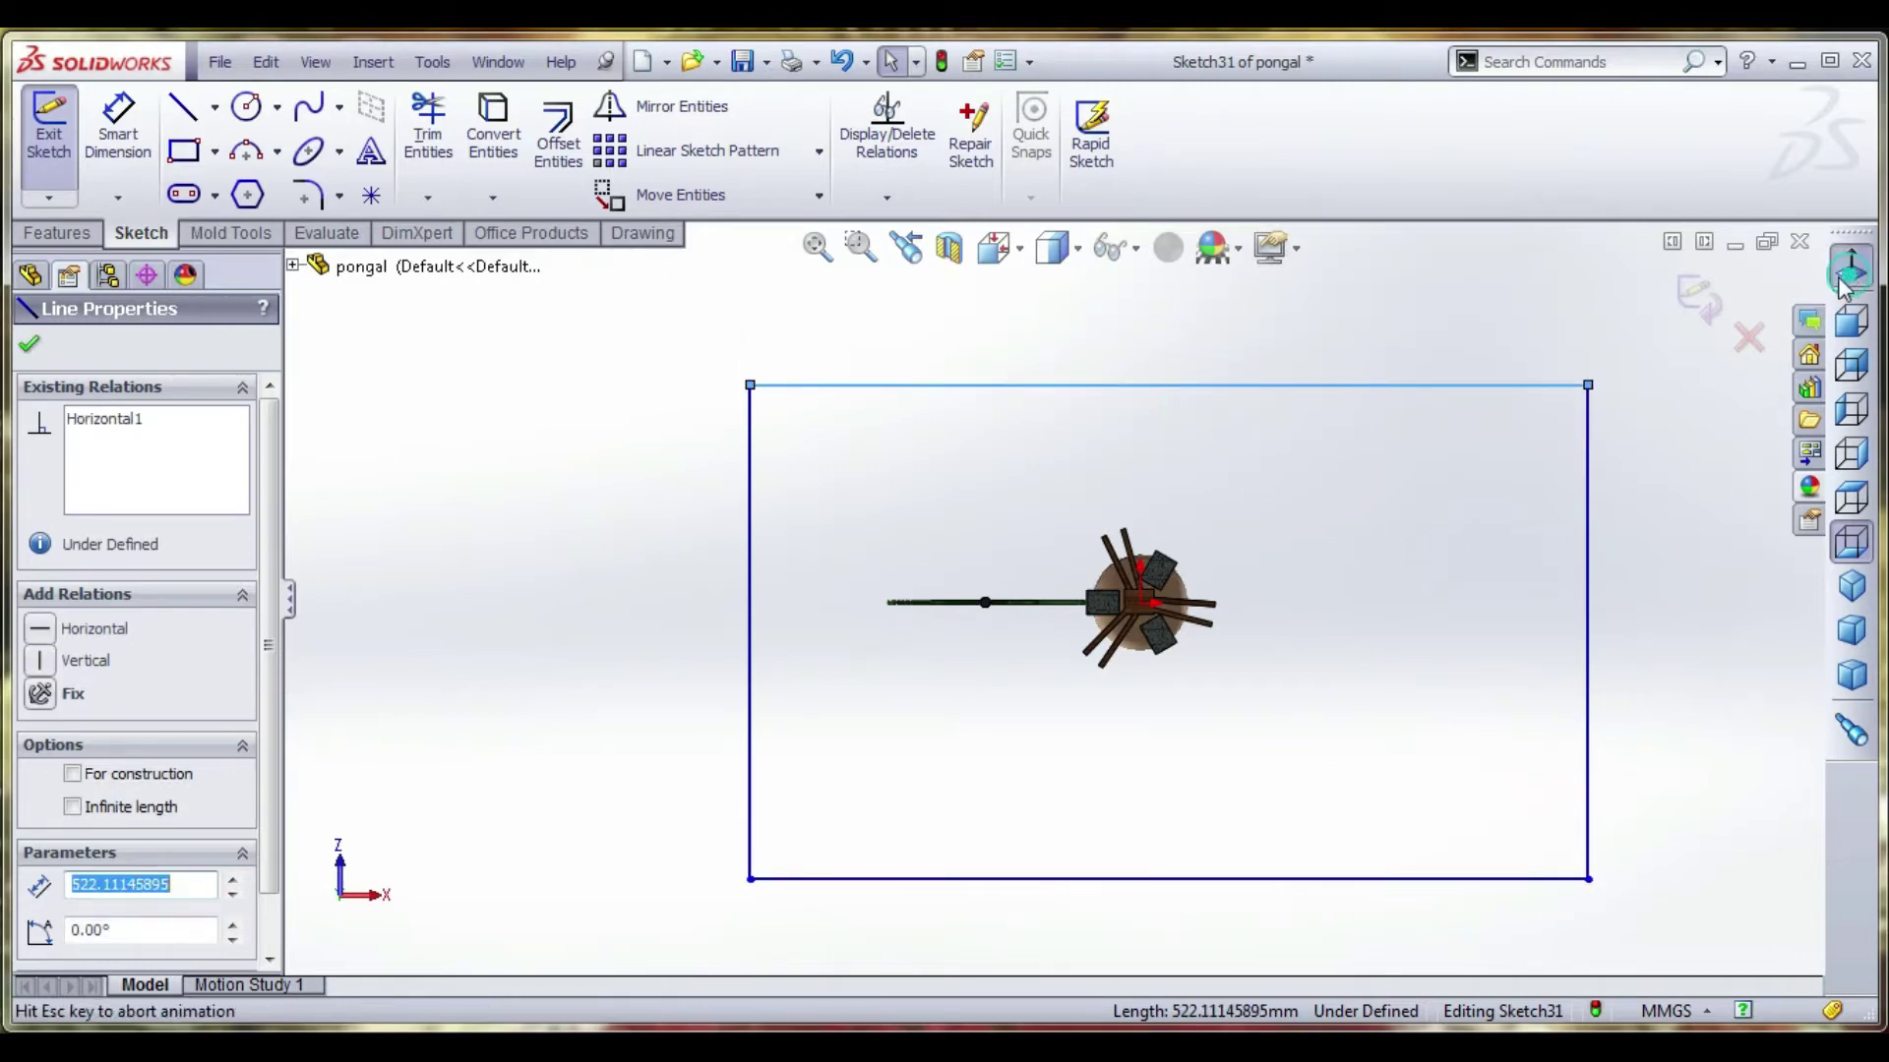
{"action": "left_click", "coordinate": [57, 234]}
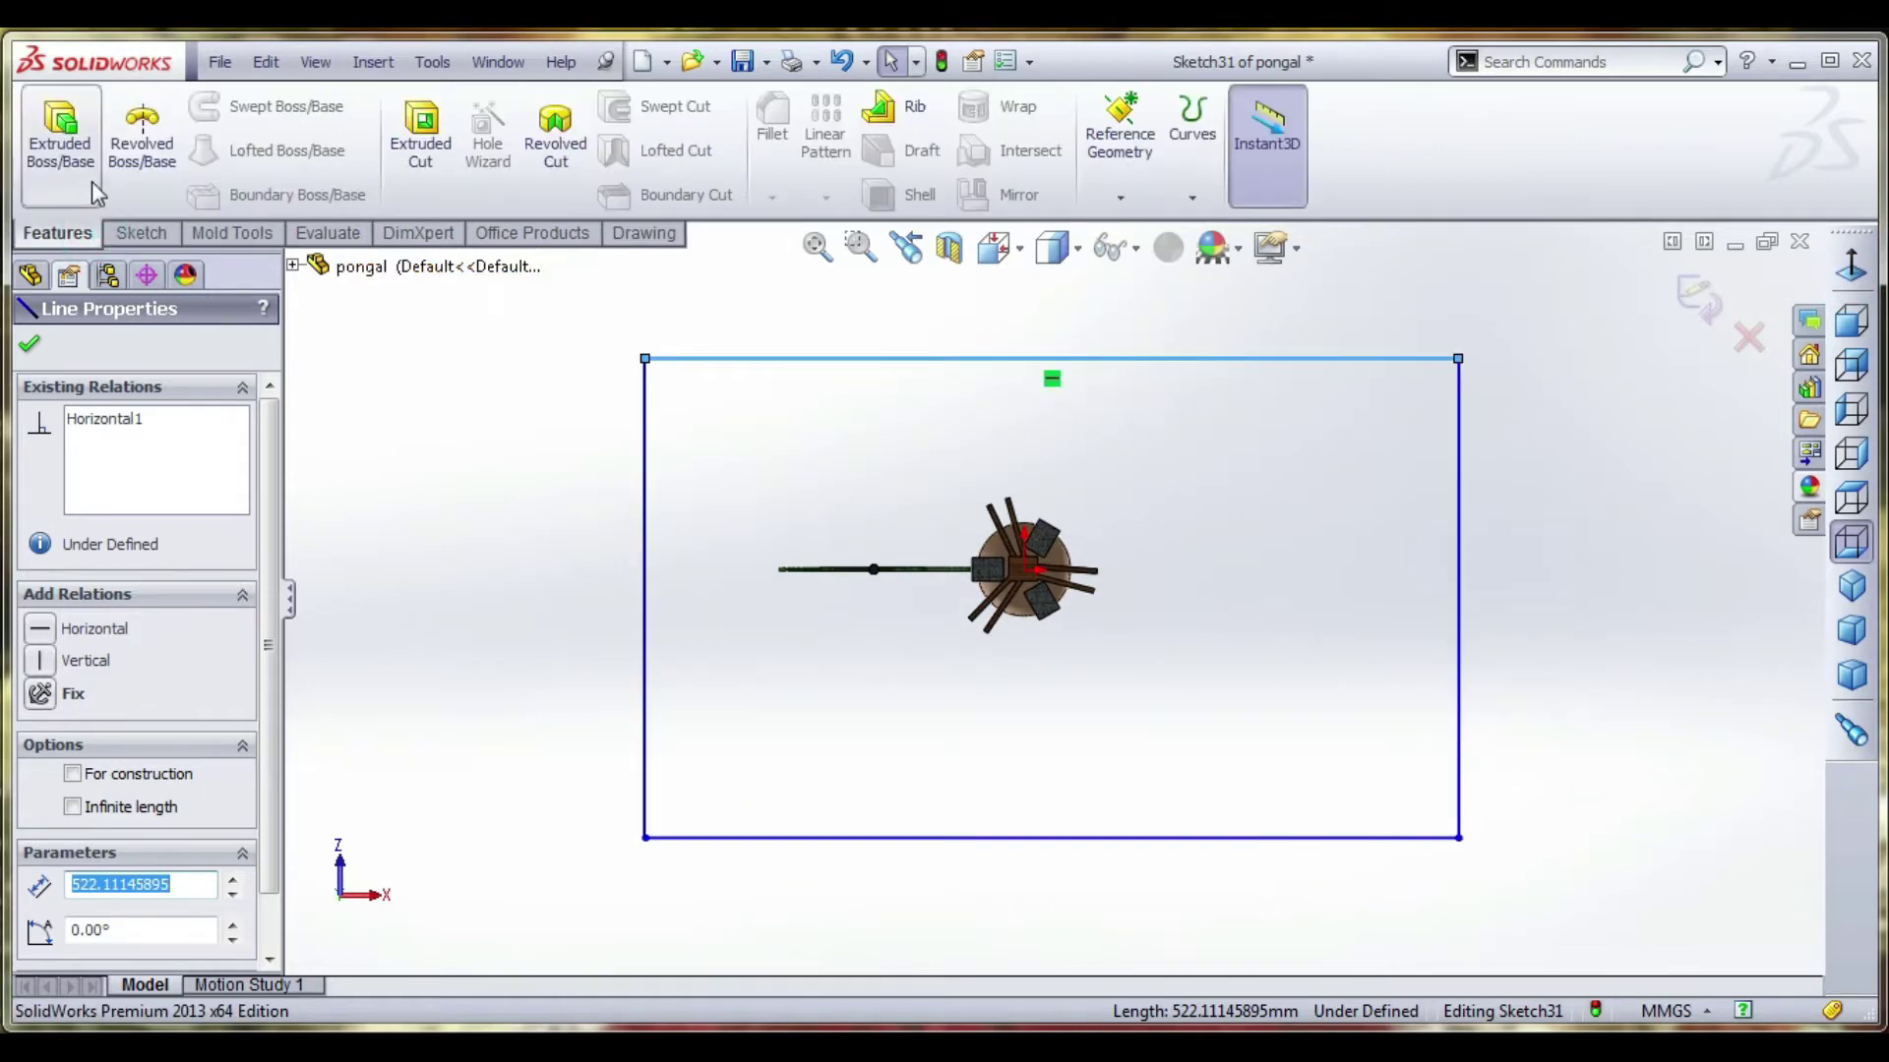
{"action": "left_click", "coordinate": [59, 133]}
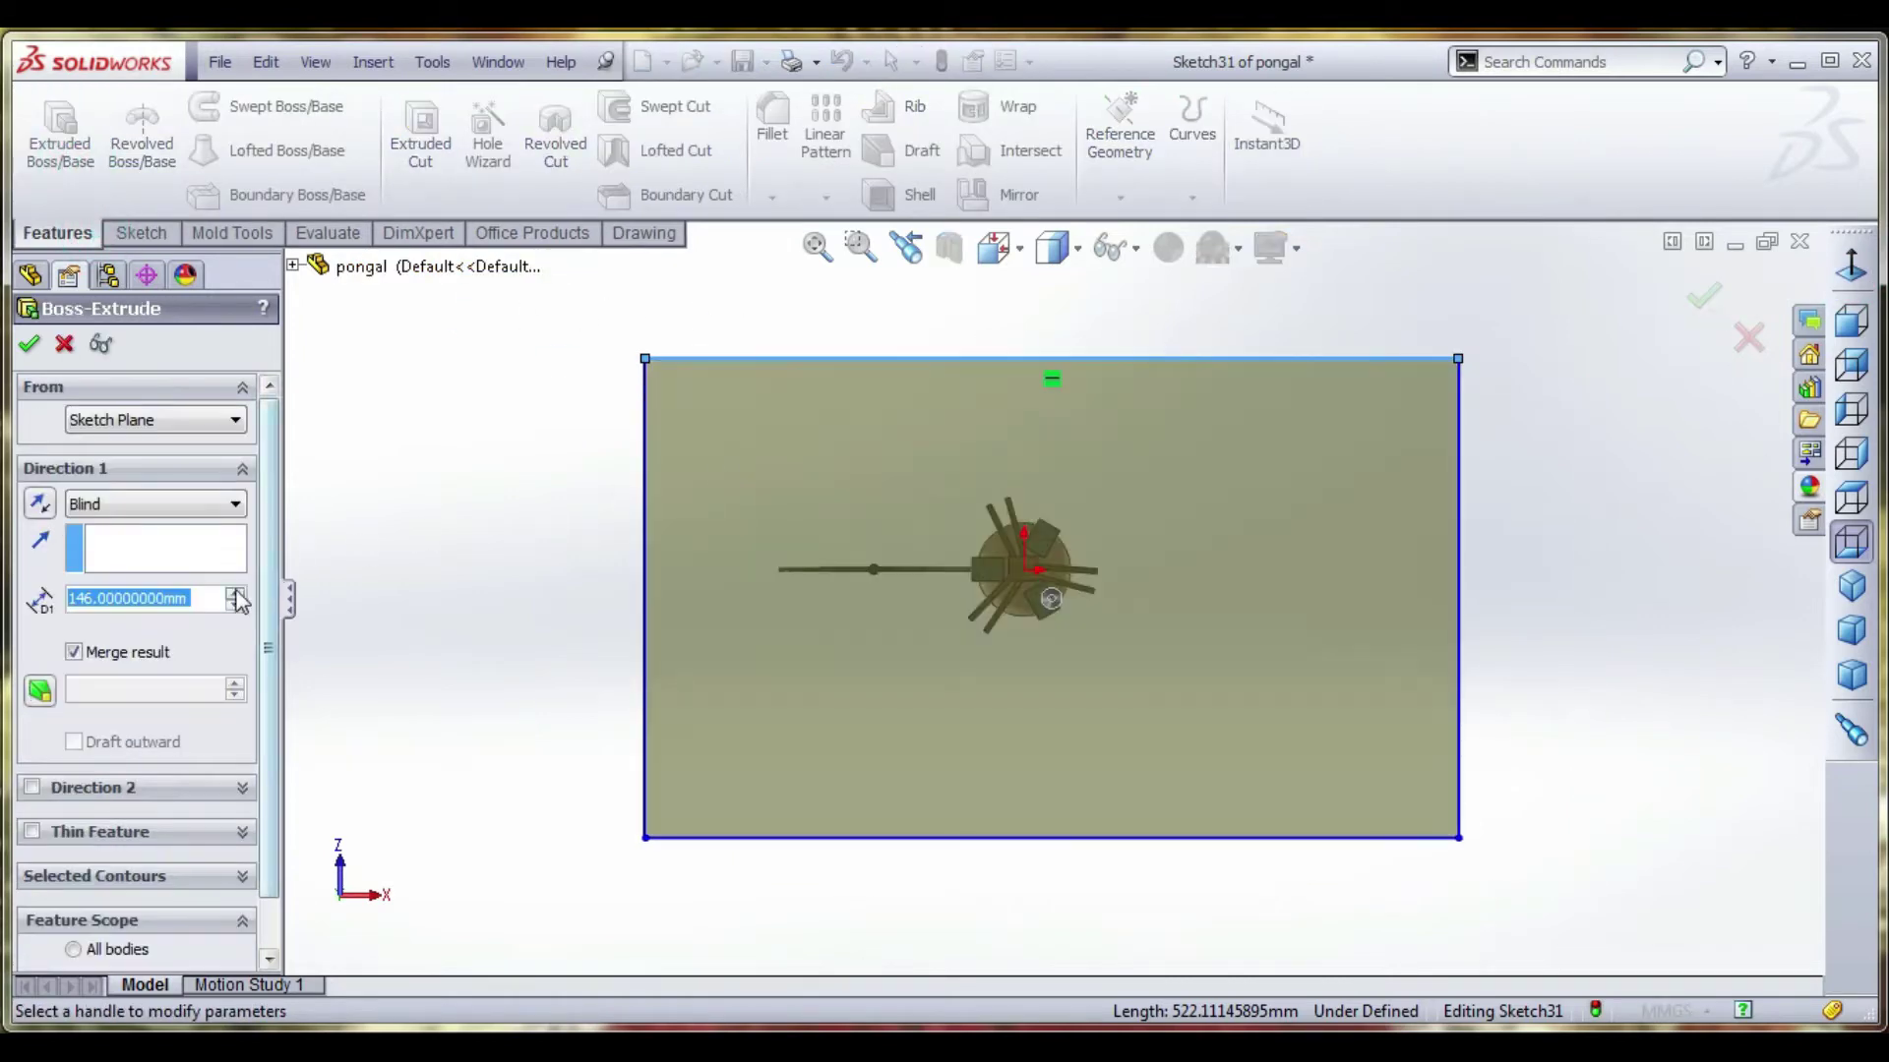
{"action": "type", "text": "2"}
{"action": "key", "text": "Return"}
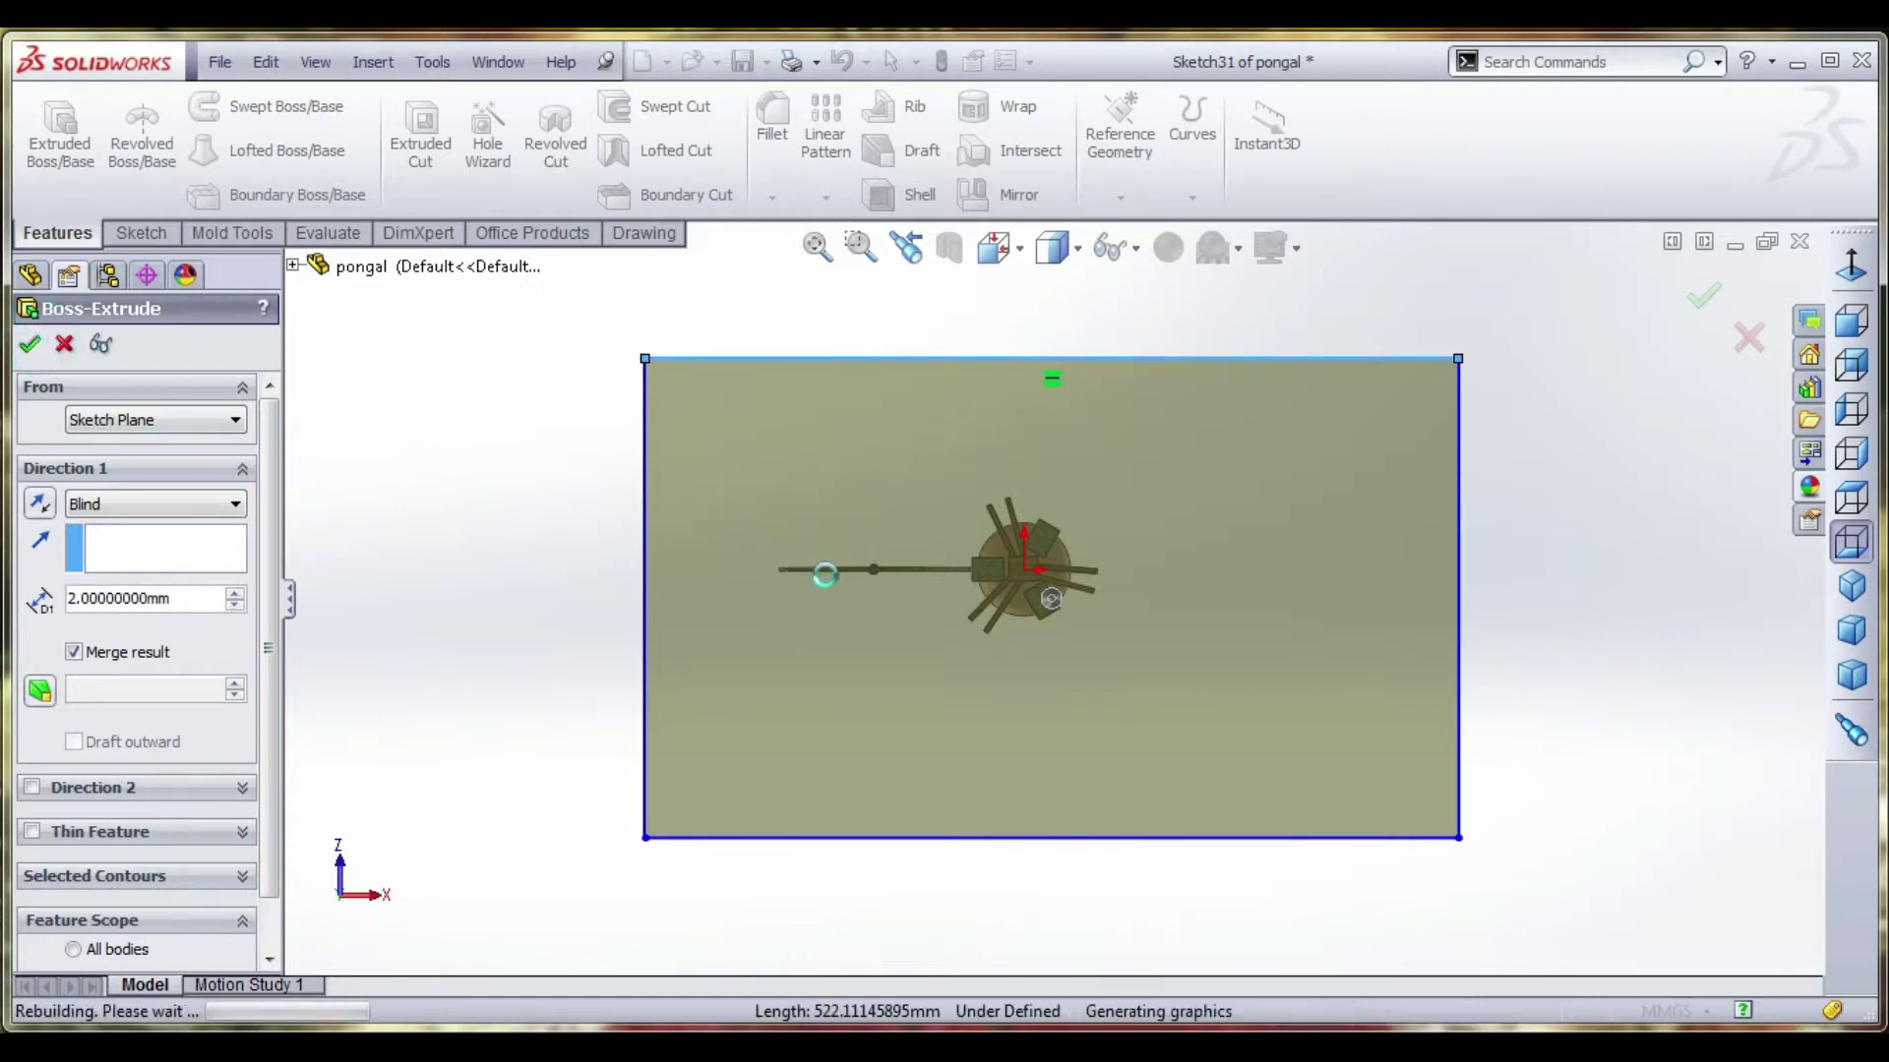
{"action": "right_click", "coordinate": [866, 637]}
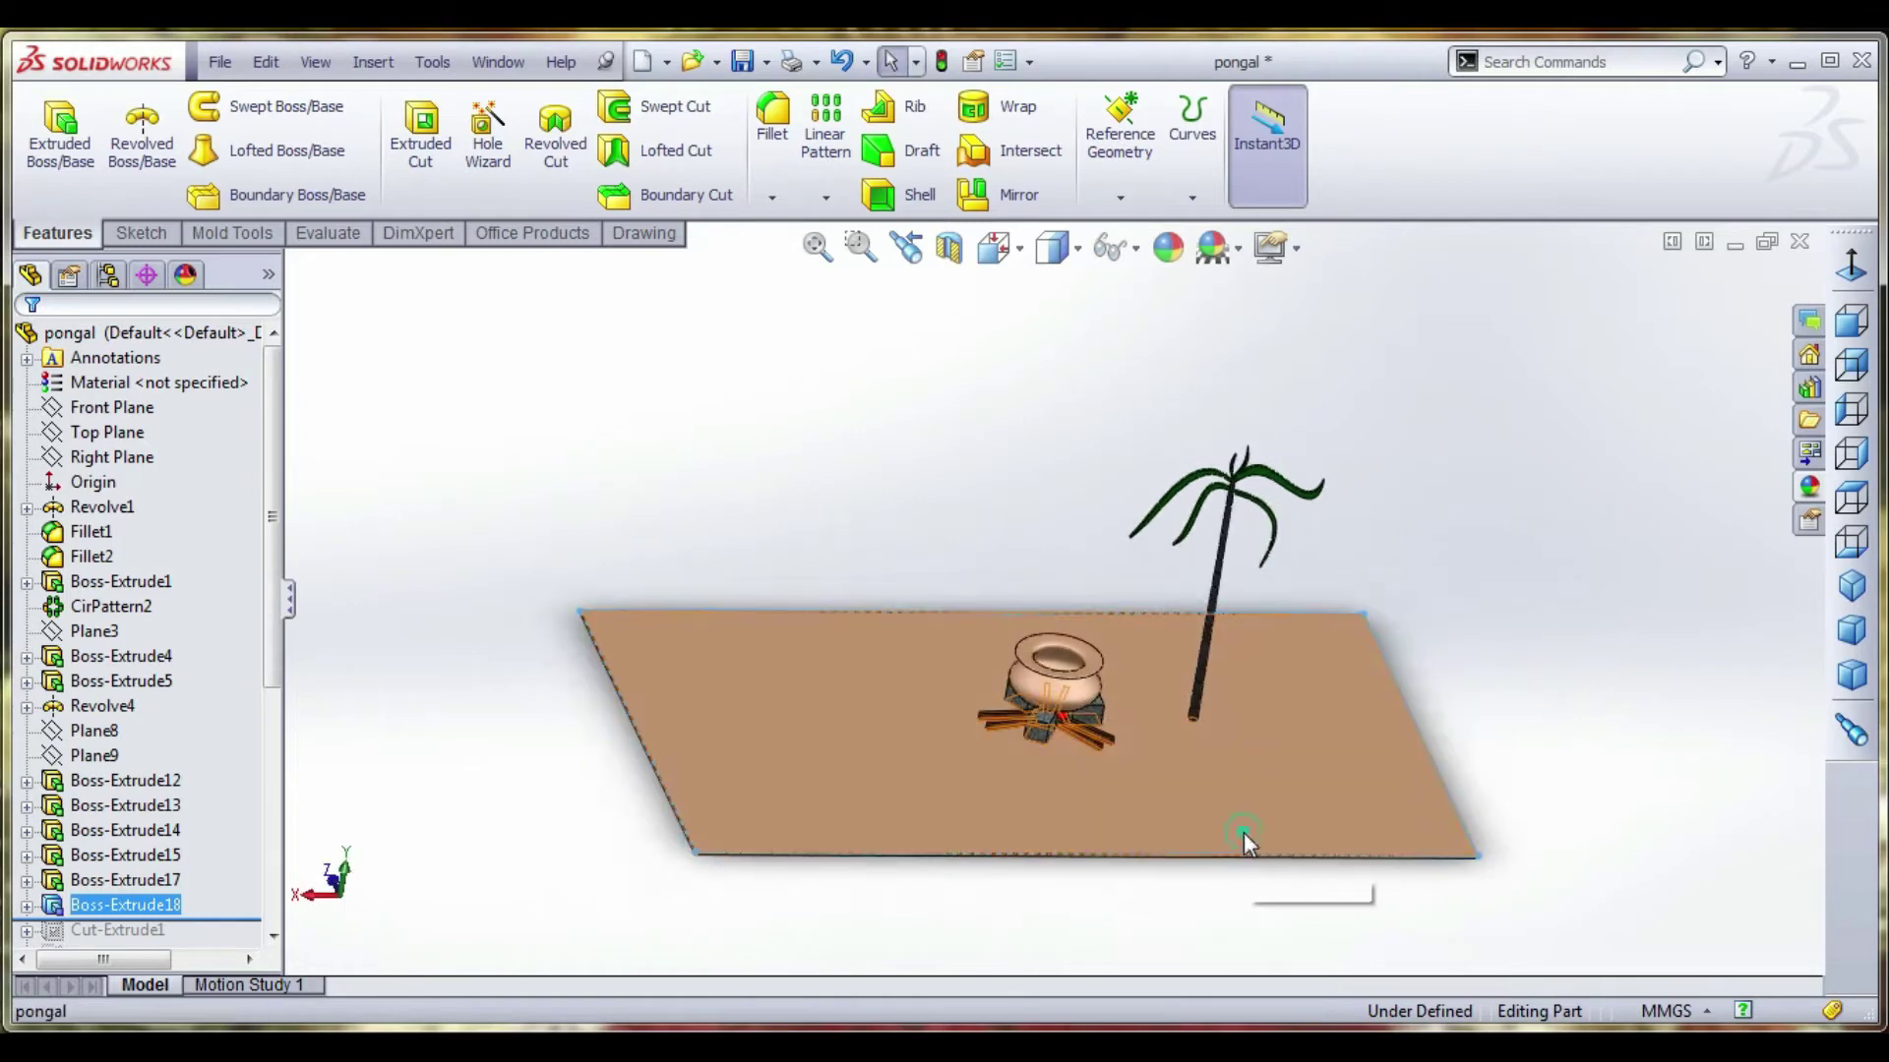
Apply the Green Neon Tube appearance from the Neon Tube lights to the top face of the ground base.
{"action": "left_click", "coordinate": [1243, 832]}
{"action": "left_click", "coordinate": [1808, 487]}
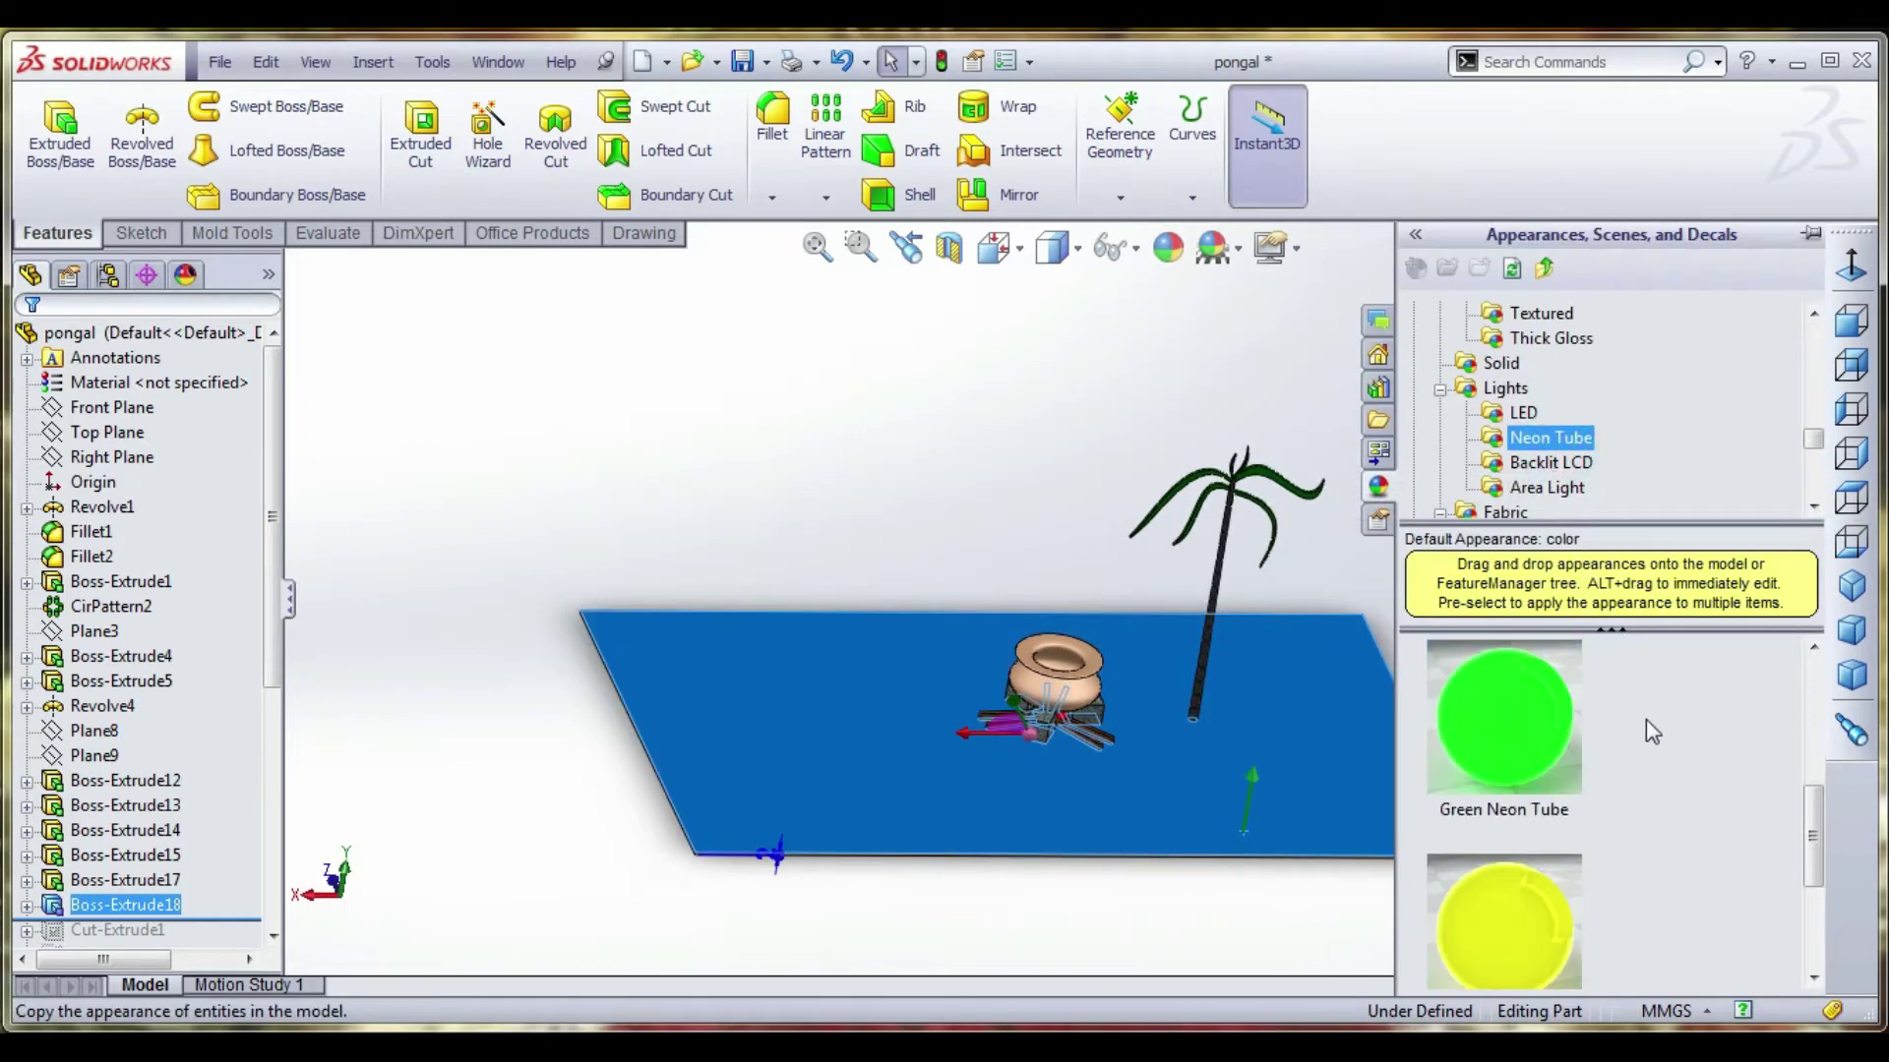
{"action": "double_click", "coordinate": [1518, 708]}
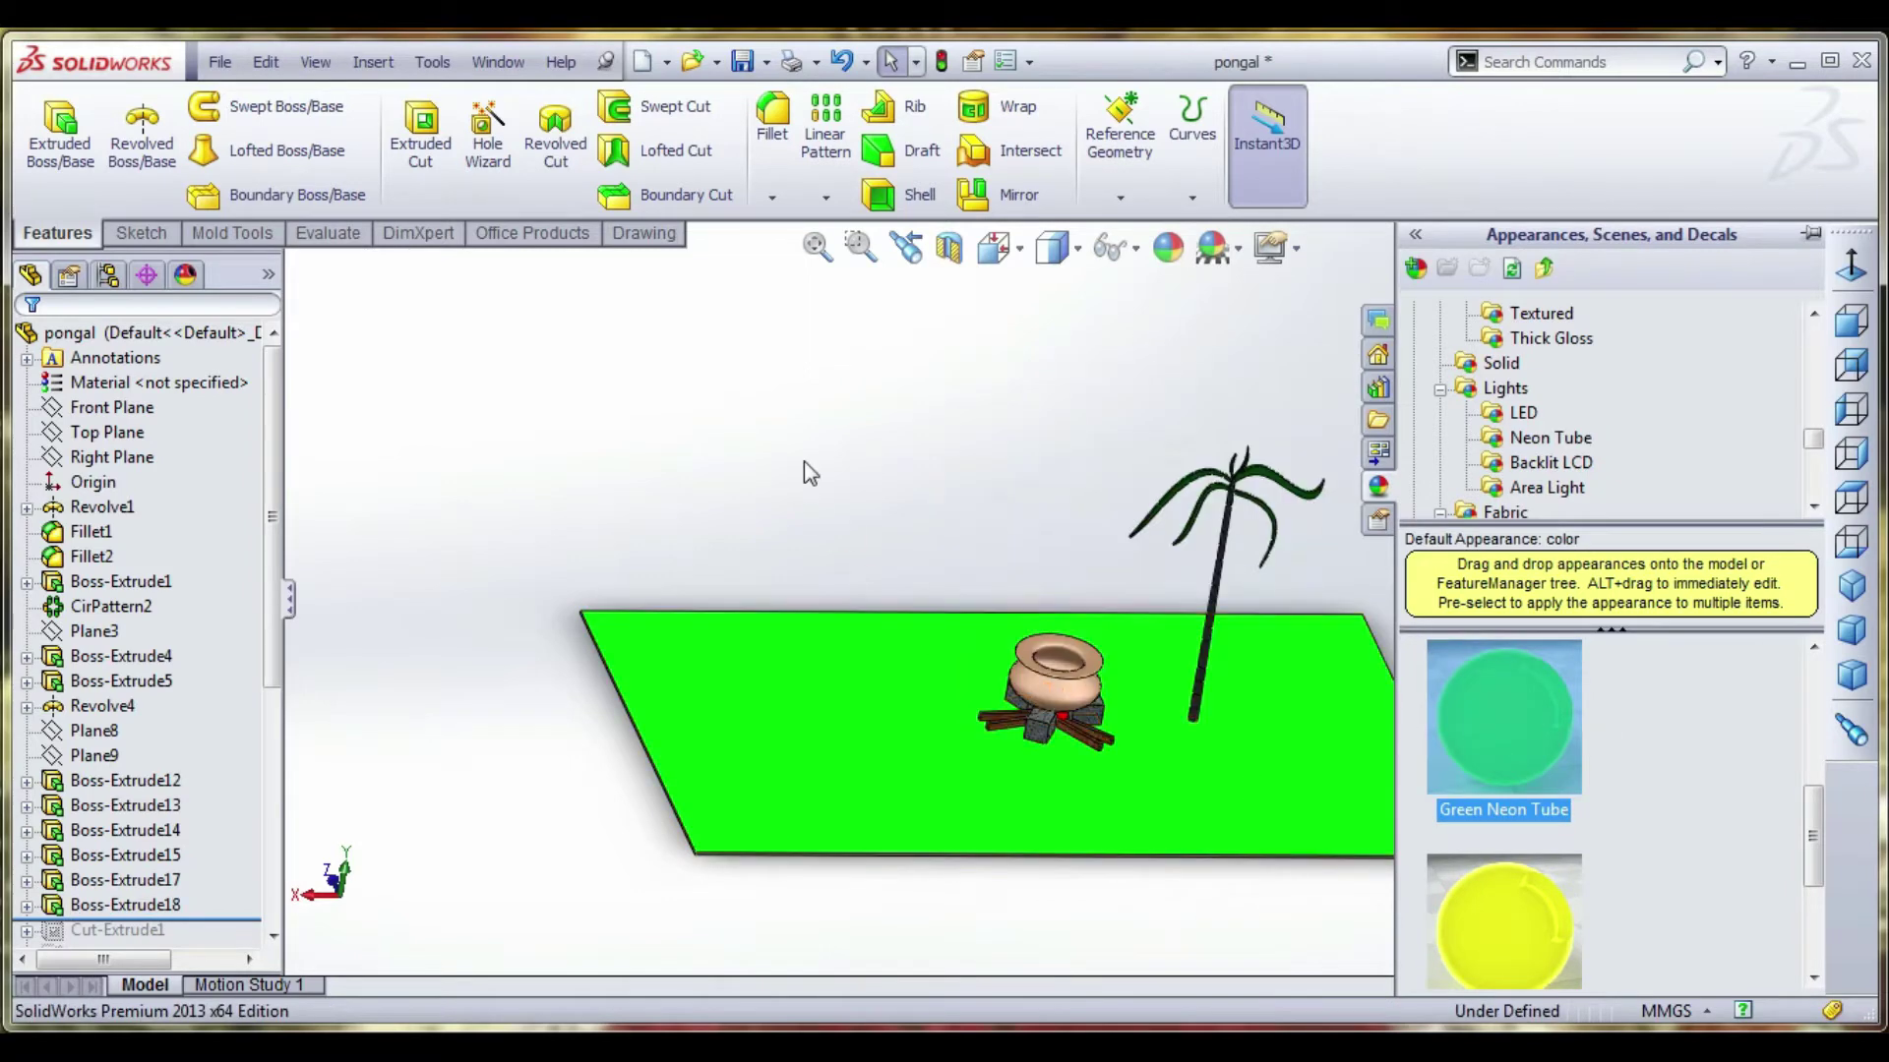
{"action": "middle_click_drag", "start_coordinate": [805, 448], "coordinate": [1127, 630]}
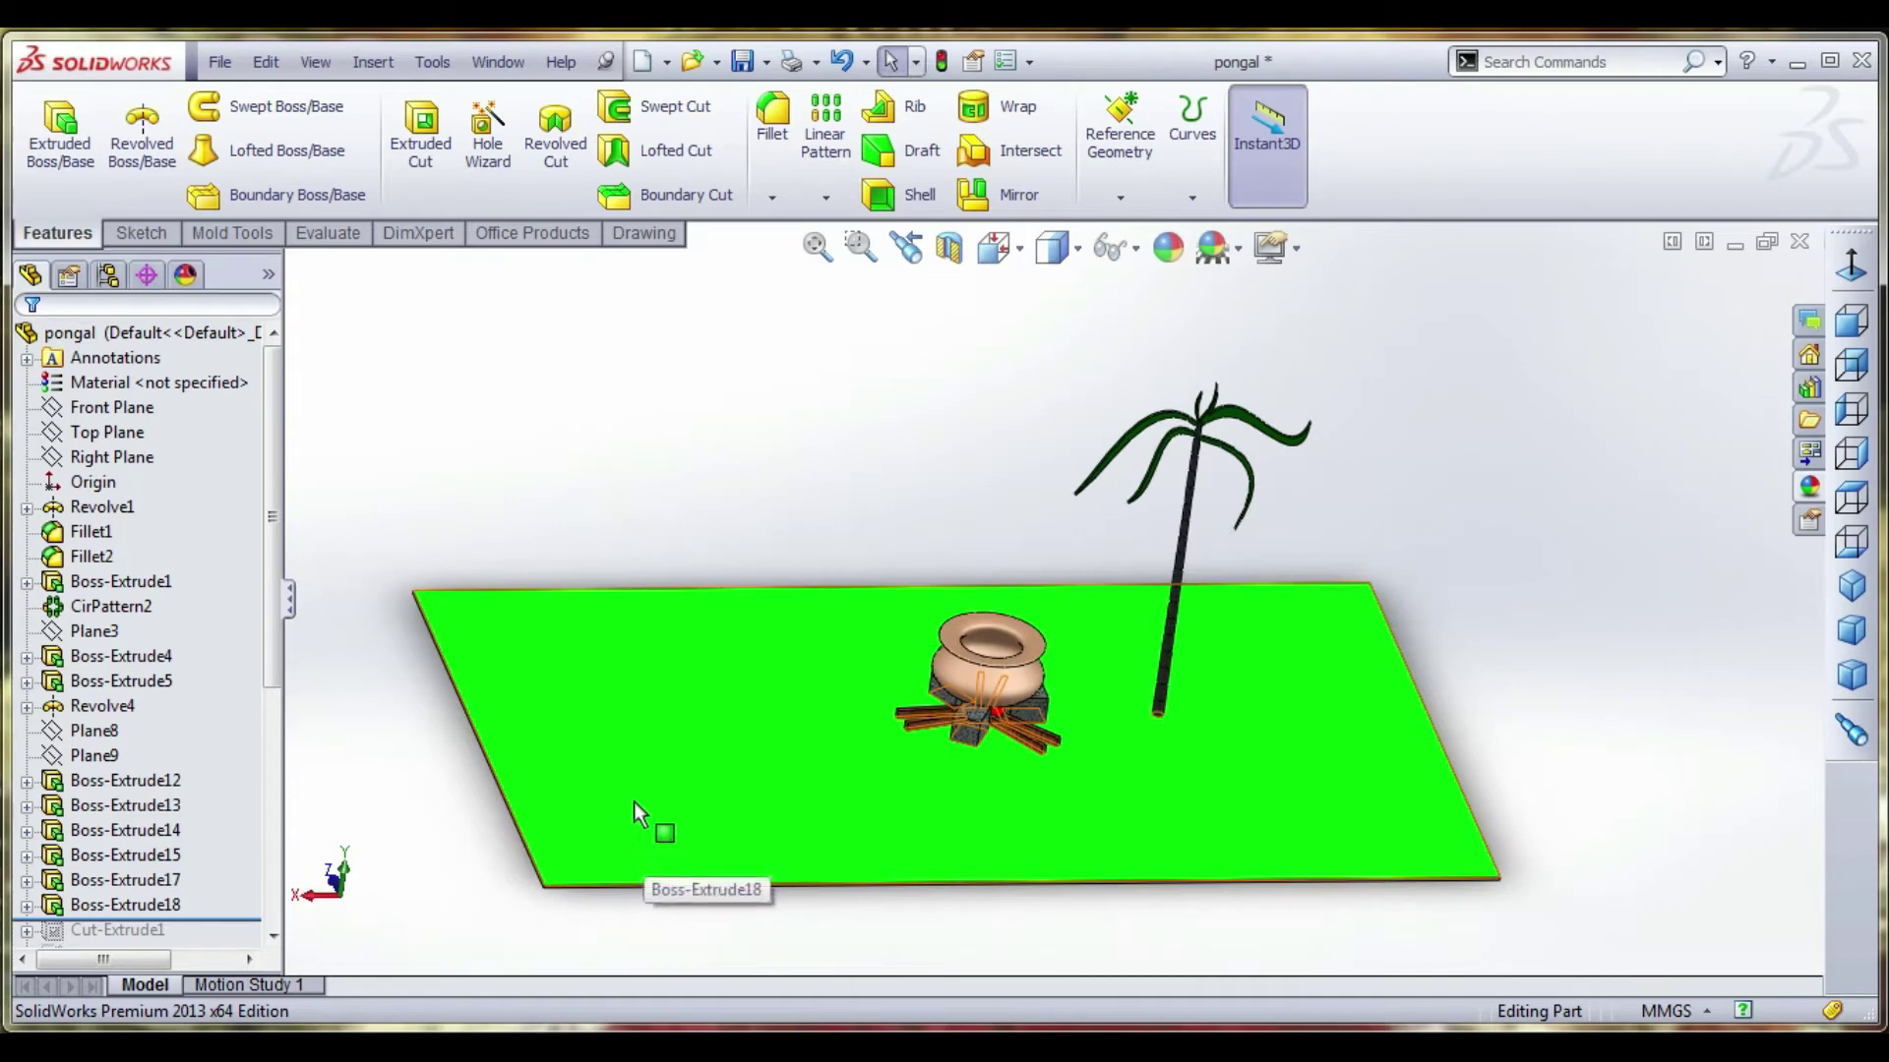
{"action": "middle_click_drag", "start_coordinate": [634, 801], "coordinate": [593, 807]}
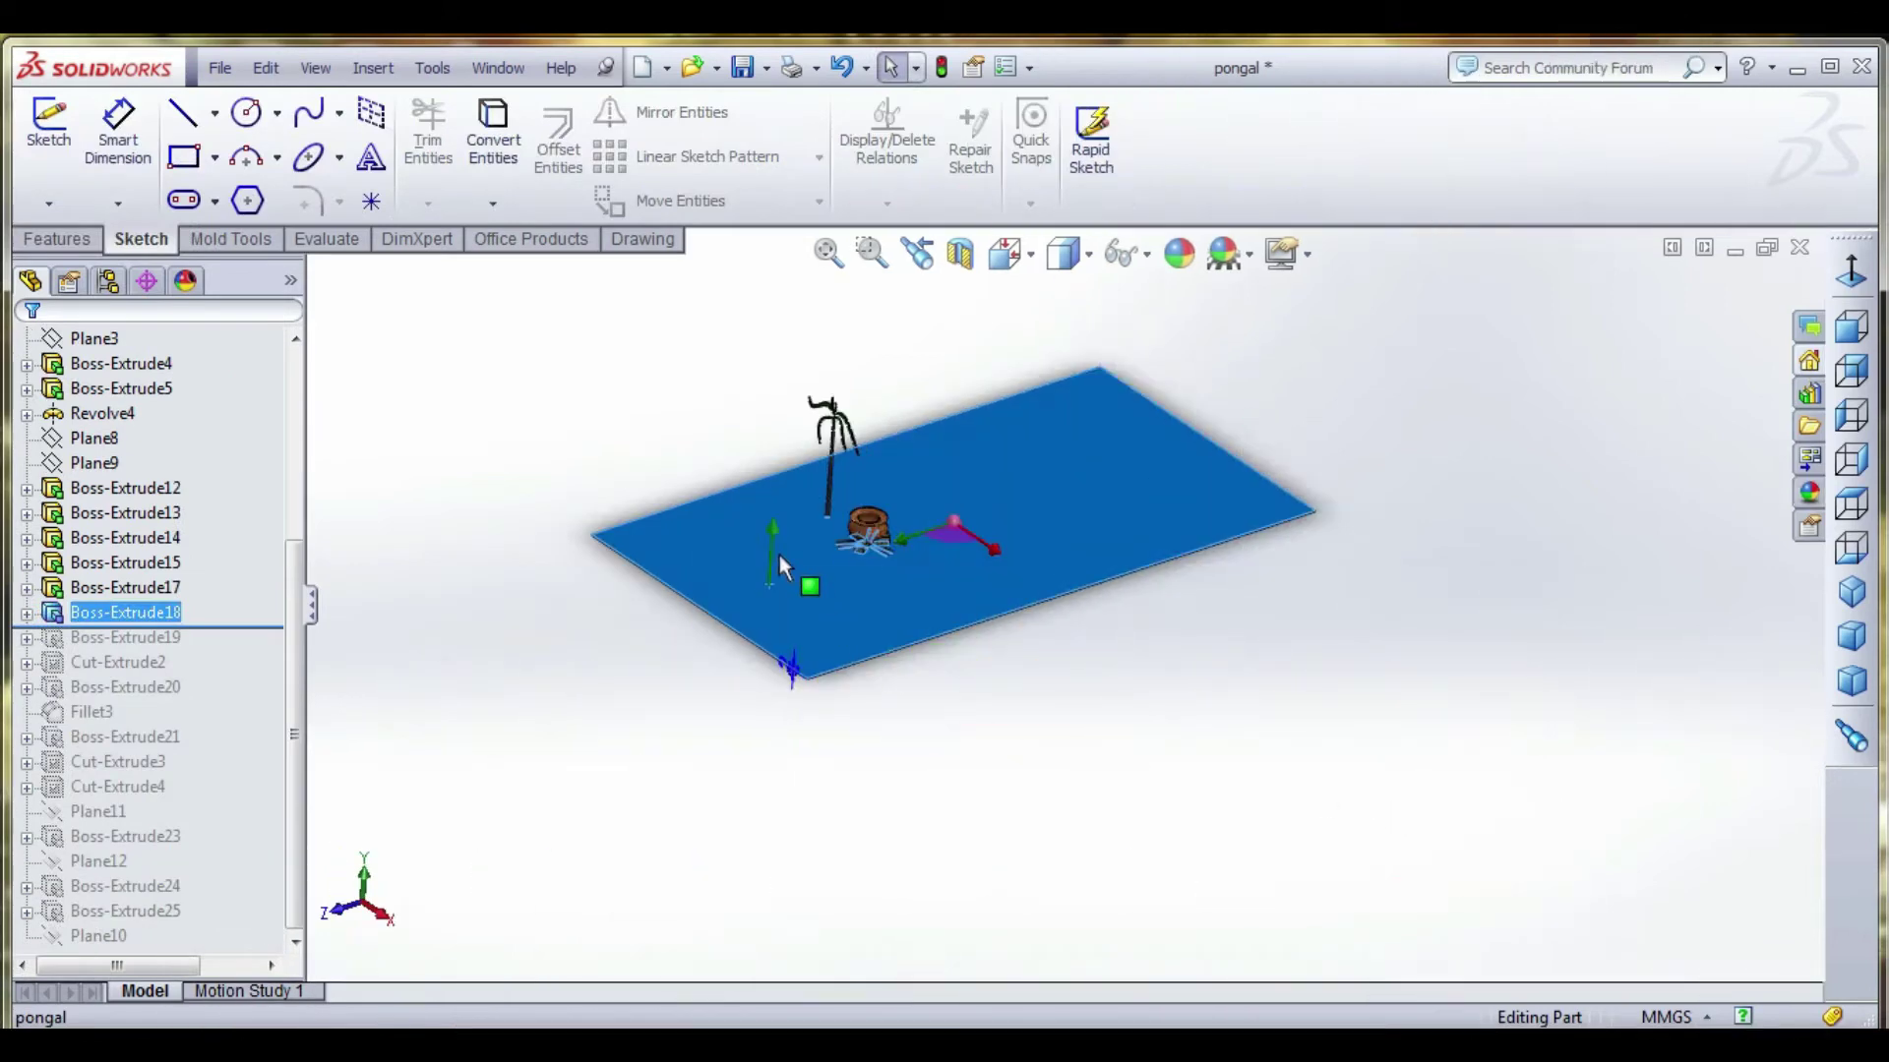
Start a sketch on the ground base's top face and draw a corner rectangle about 387 mm wide between the pot and the base's short edge.
{"action": "left_click", "coordinate": [48, 125]}
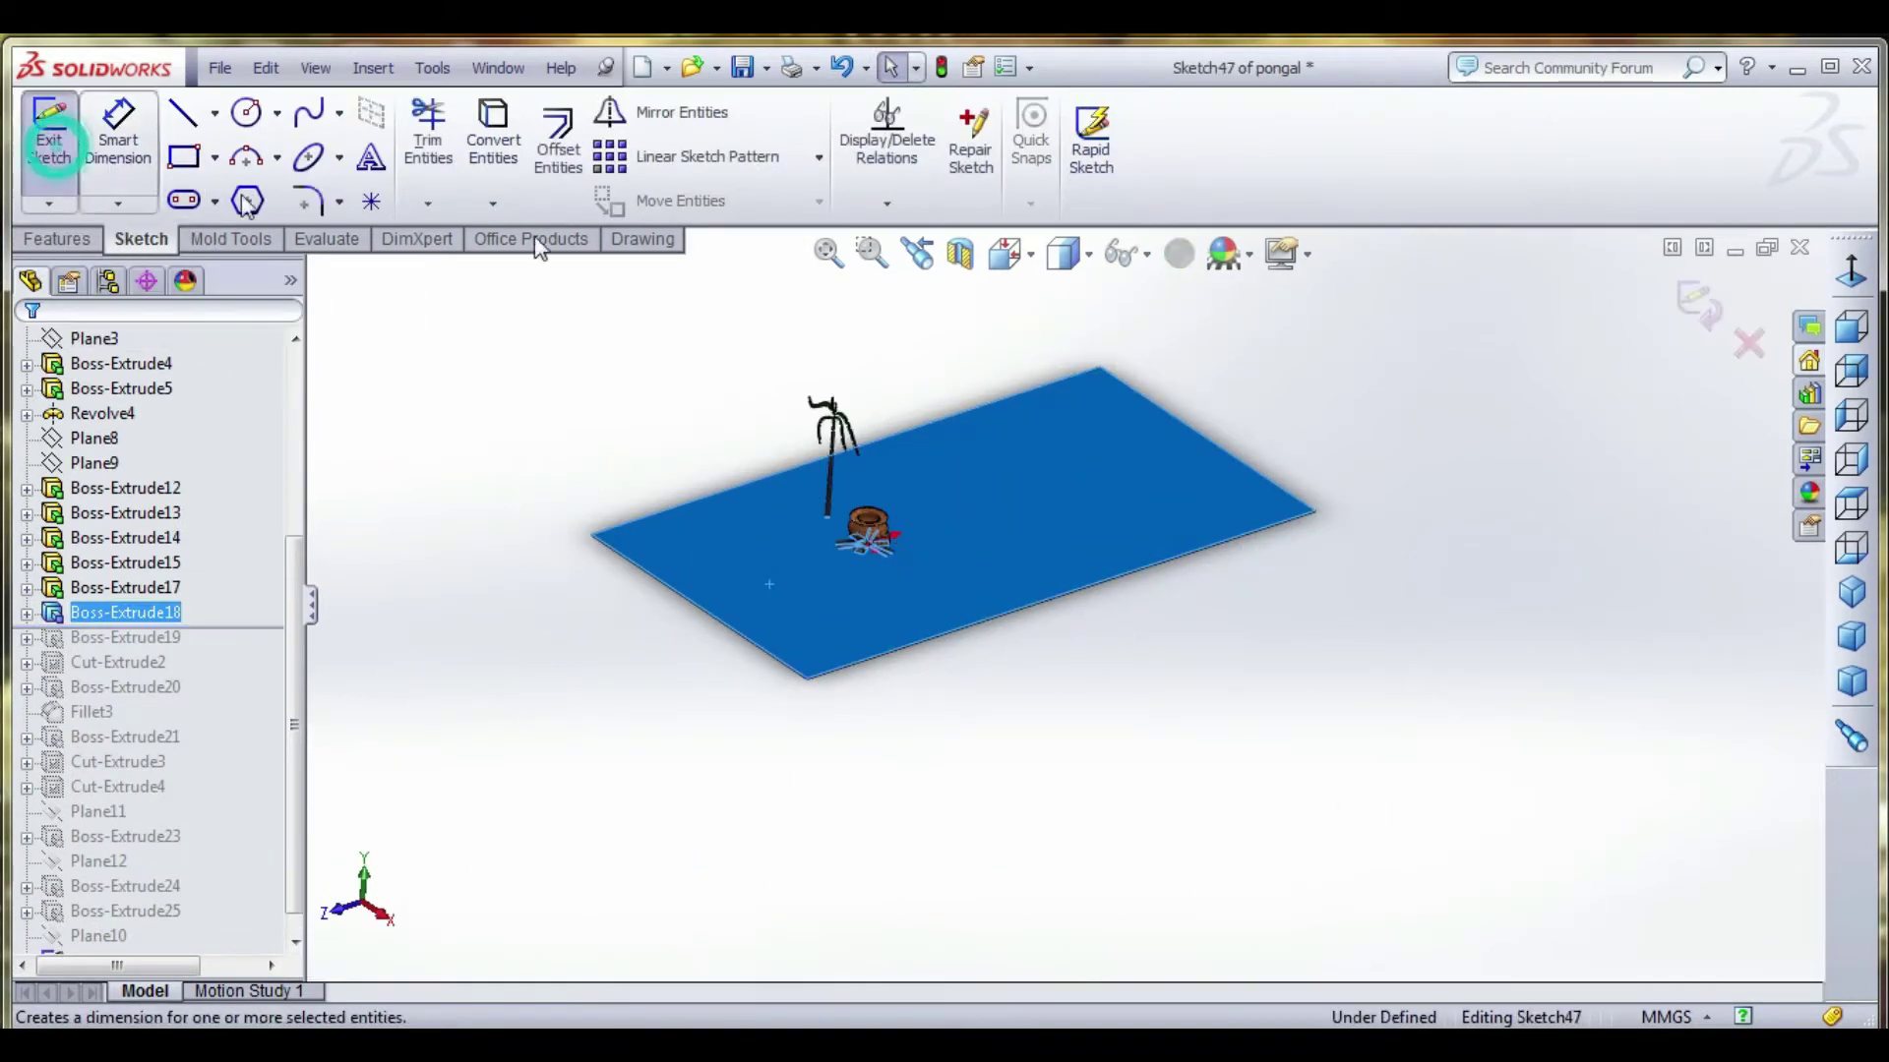
{"action": "left_click", "coordinate": [1853, 281]}
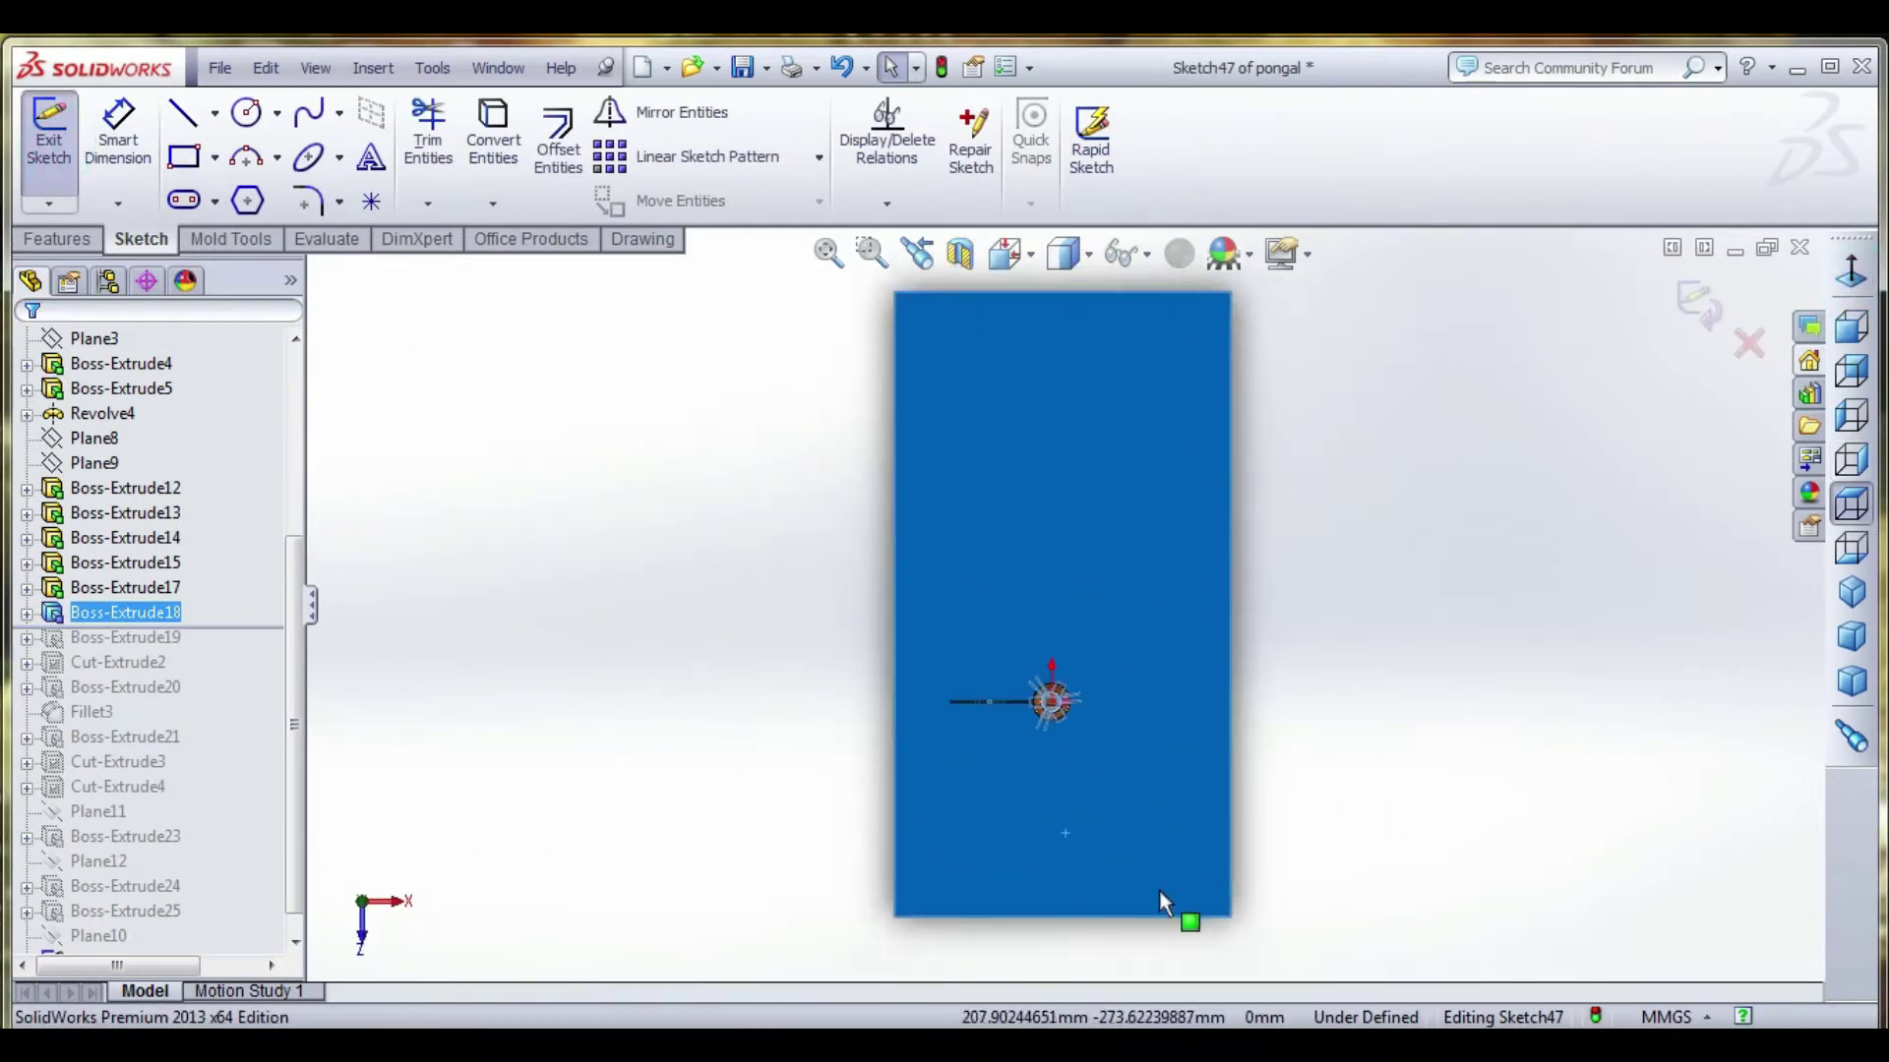
{"action": "scroll", "coordinate": [1066, 910], "scroll_direction": "down", "scroll_amount": 4}
{"action": "left_click", "coordinate": [1076, 890]}
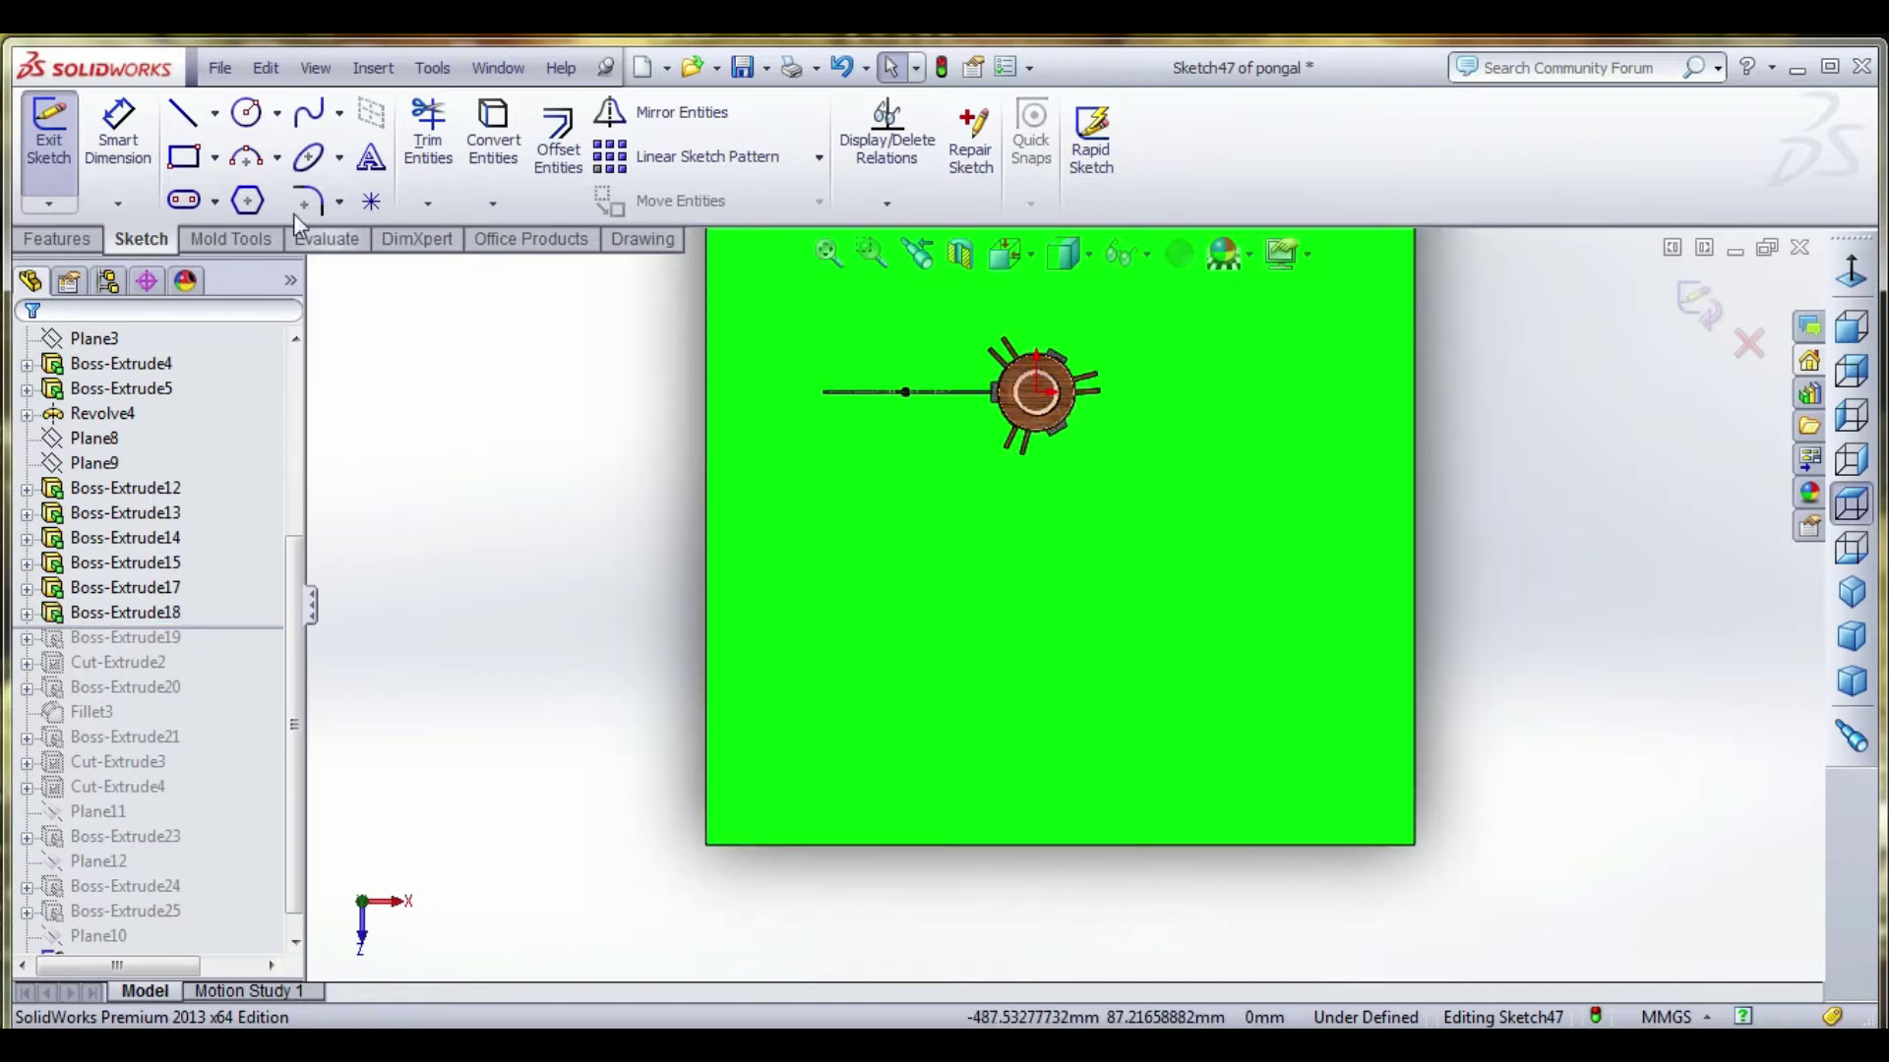
{"action": "left_click", "coordinate": [184, 158]}
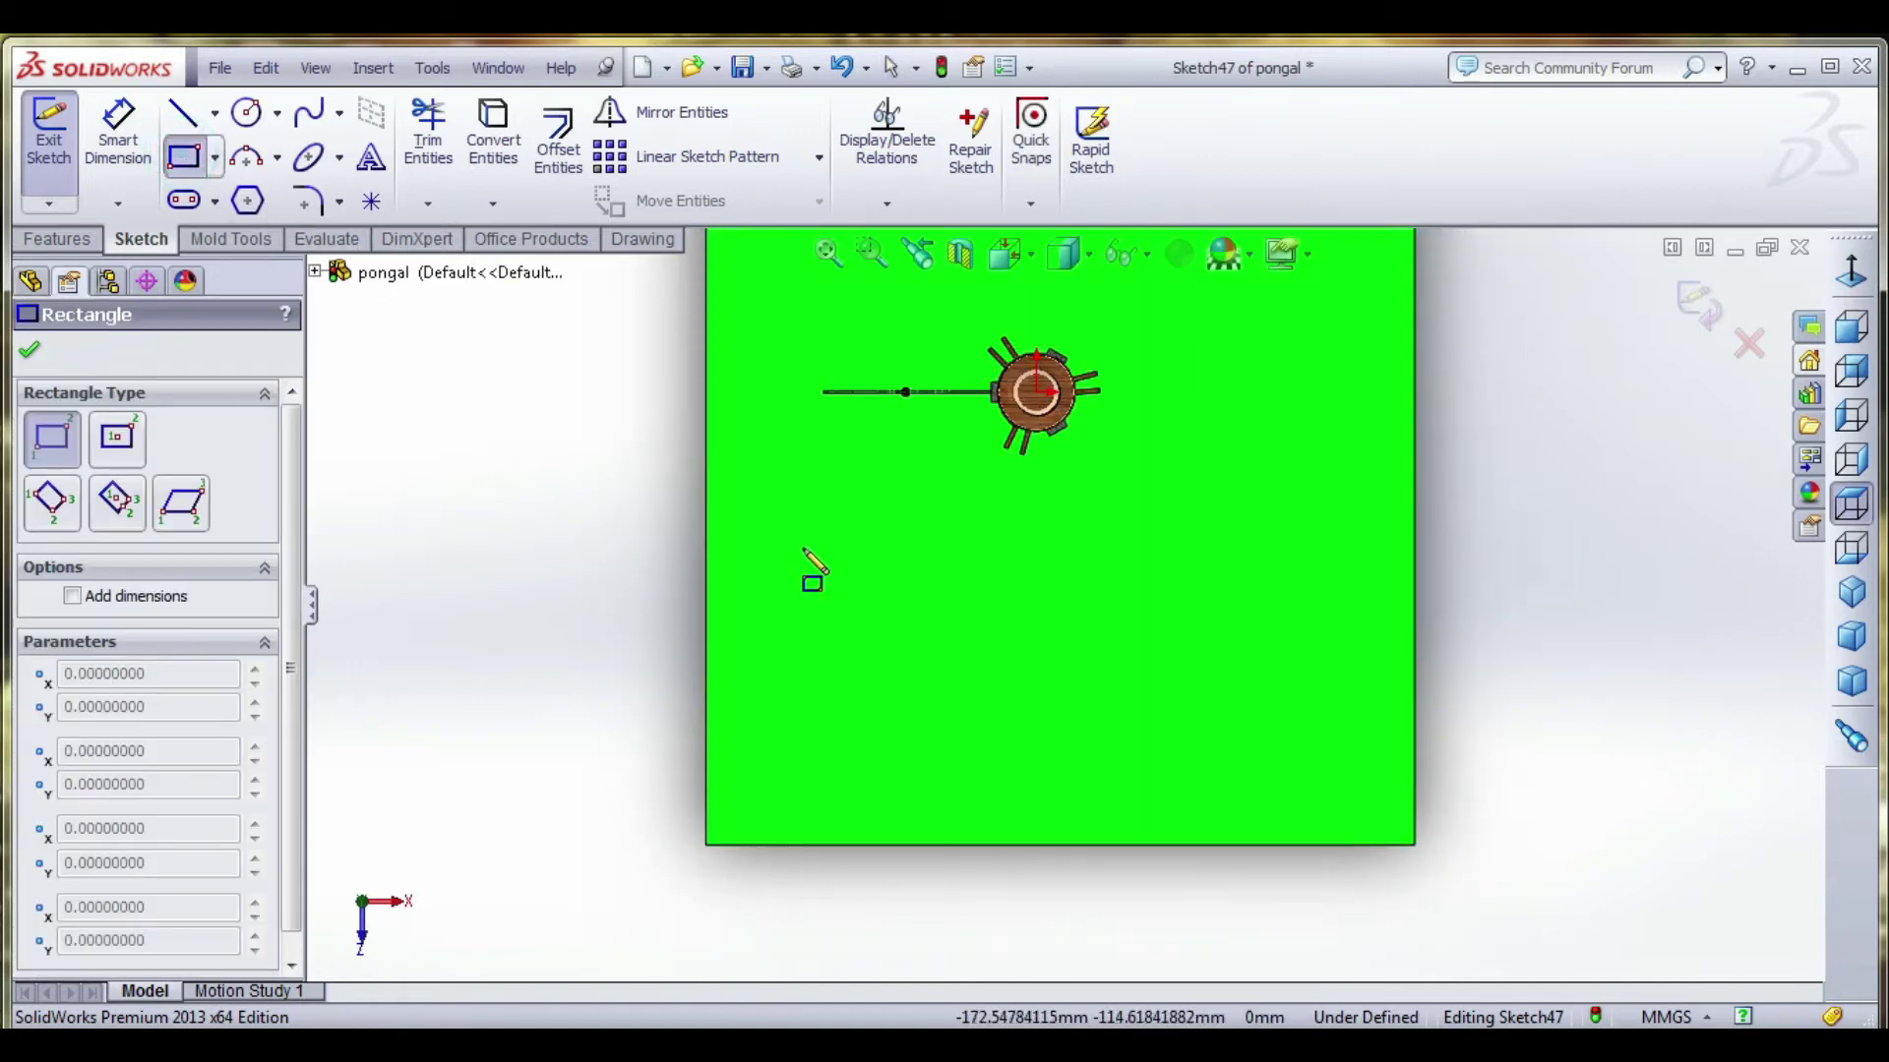
{"action": "left_click", "coordinate": [804, 550]}
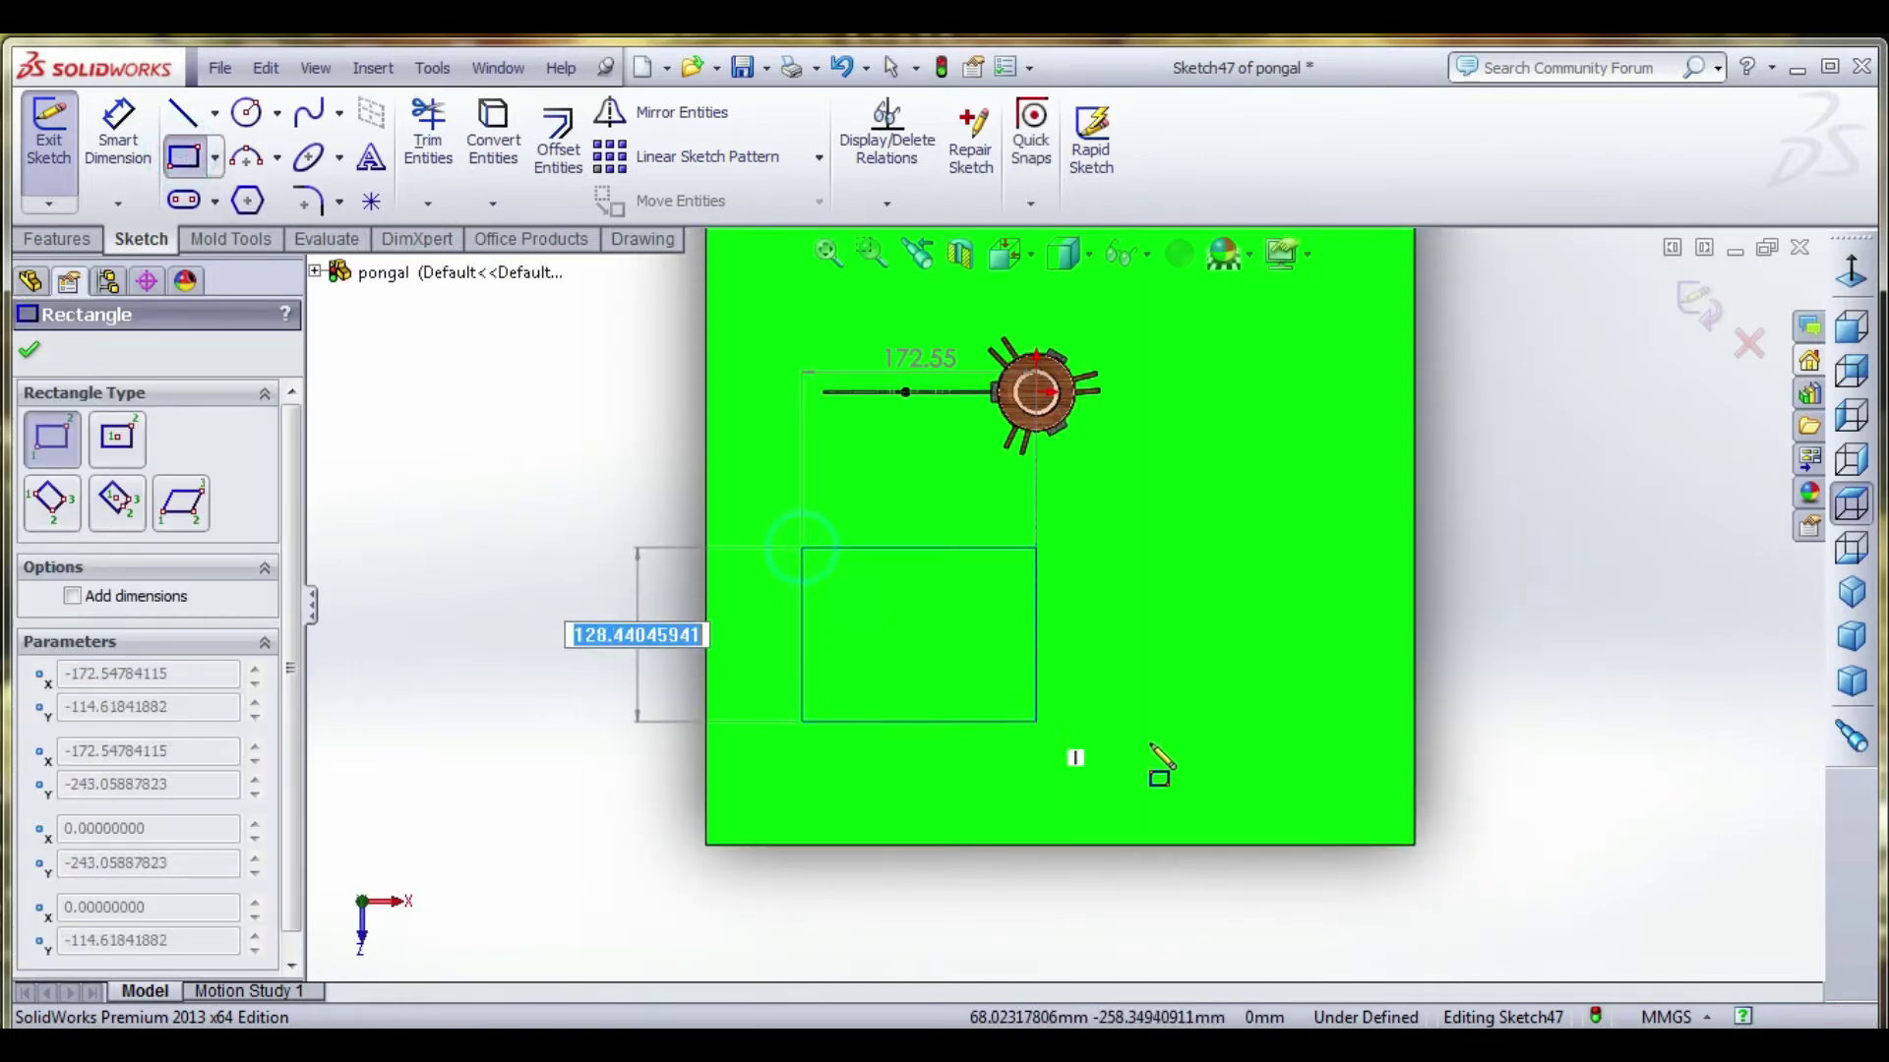
{"action": "left_click", "coordinate": [1327, 803]}
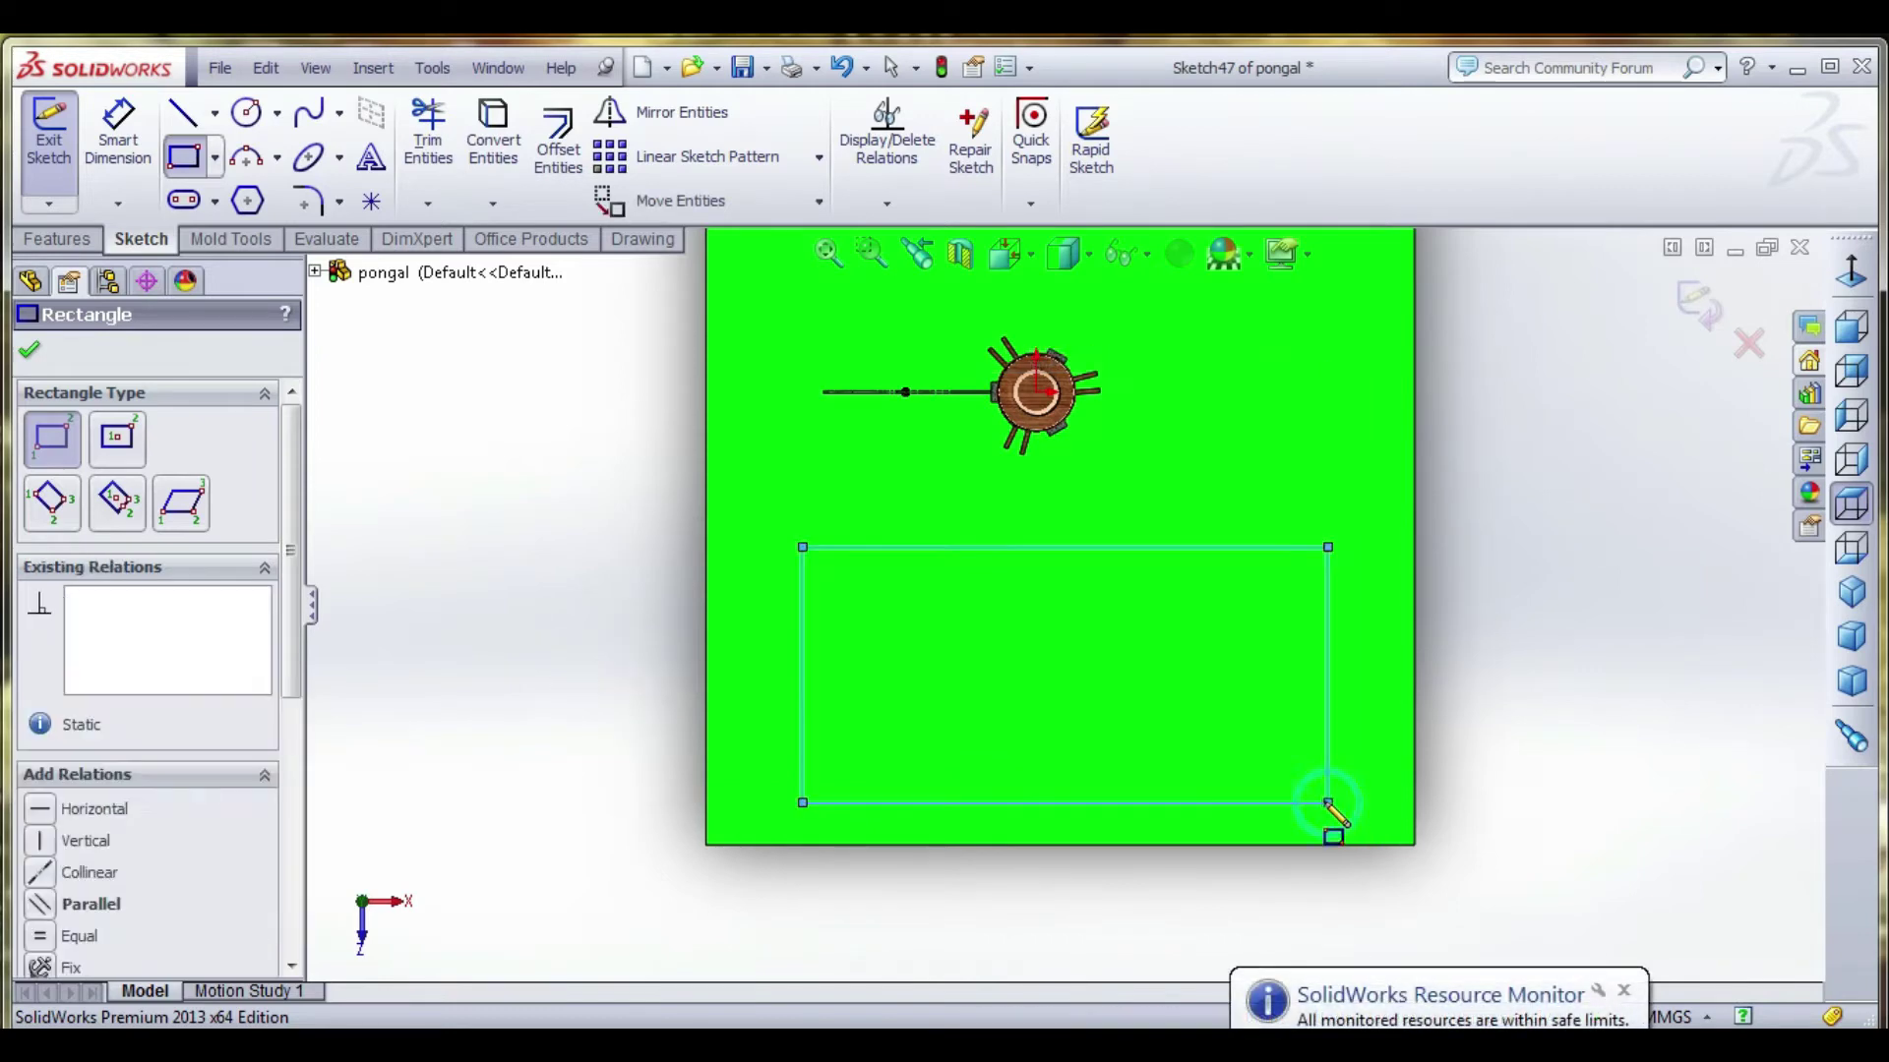
Draw a vertical centerline about 255 mm long from the midpoint of the base's short edge through the rectangle.
{"action": "left_click", "coordinate": [215, 114]}
{"action": "left_click", "coordinate": [241, 177]}
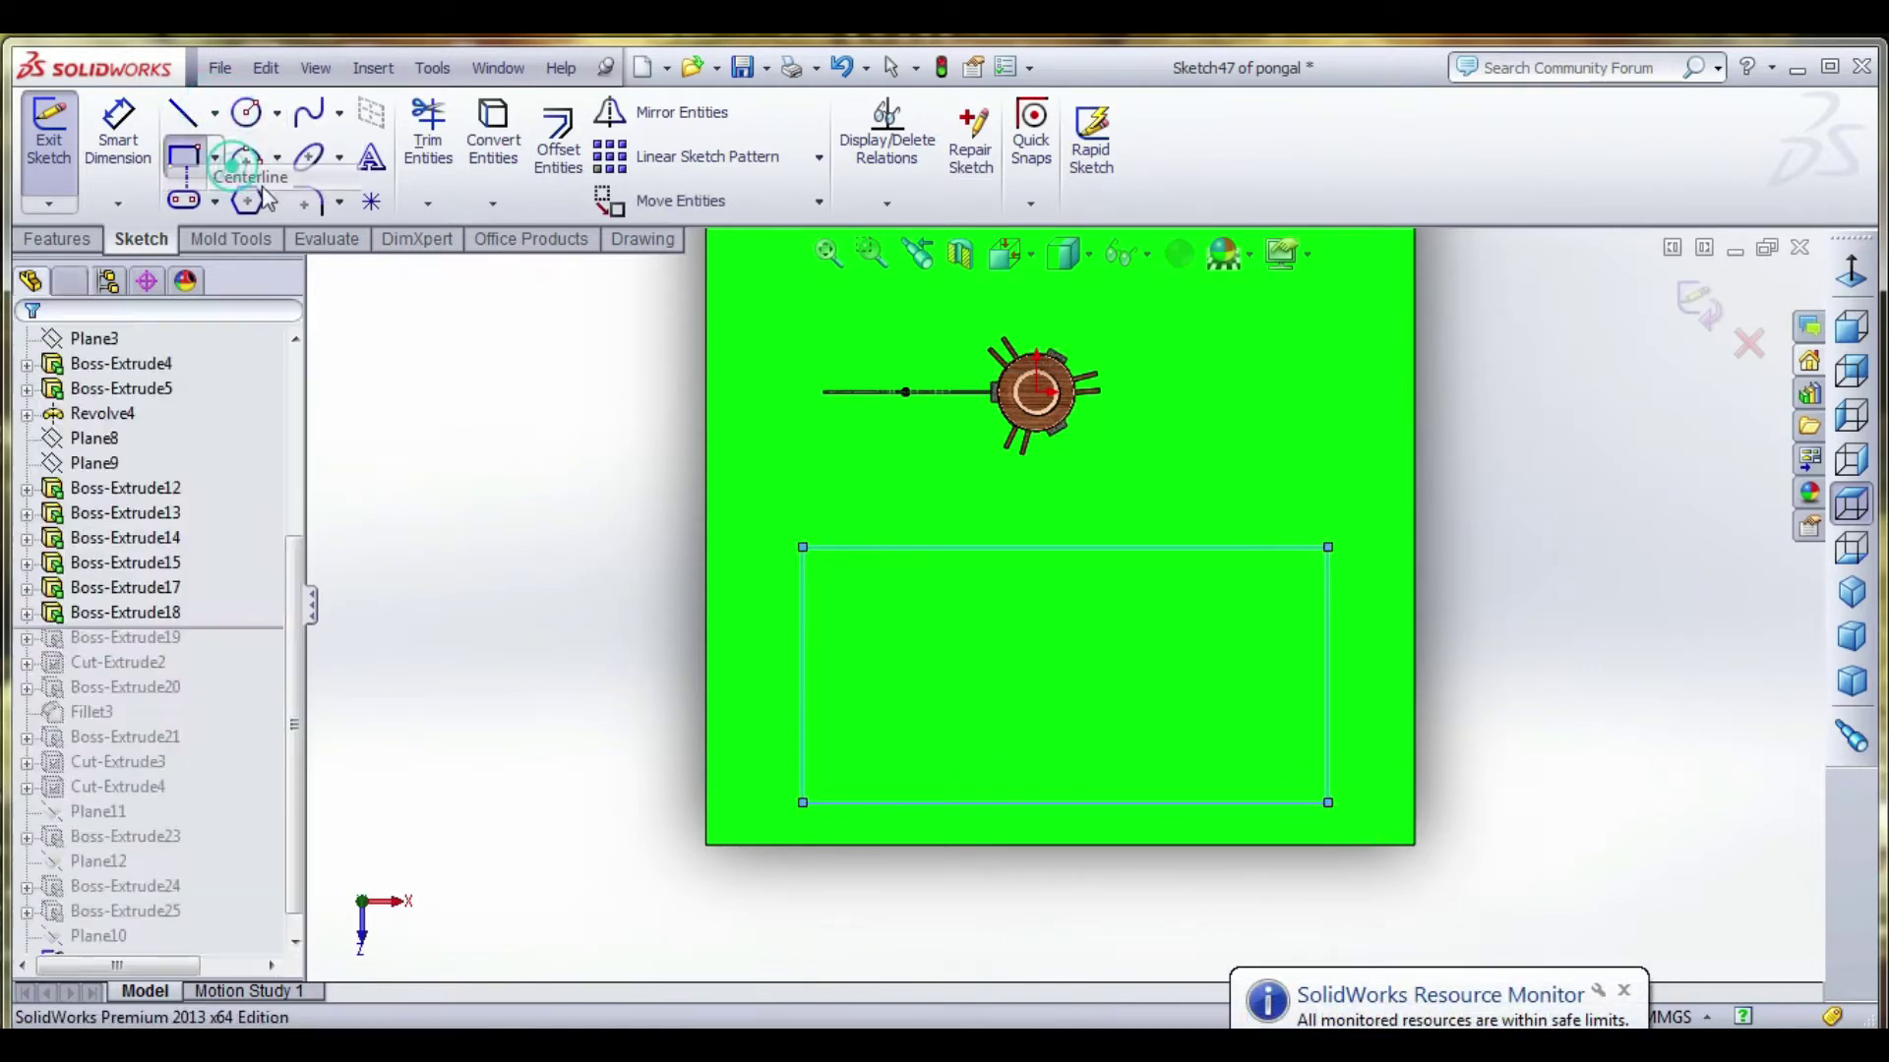
{"action": "left_click", "coordinate": [1060, 845]}
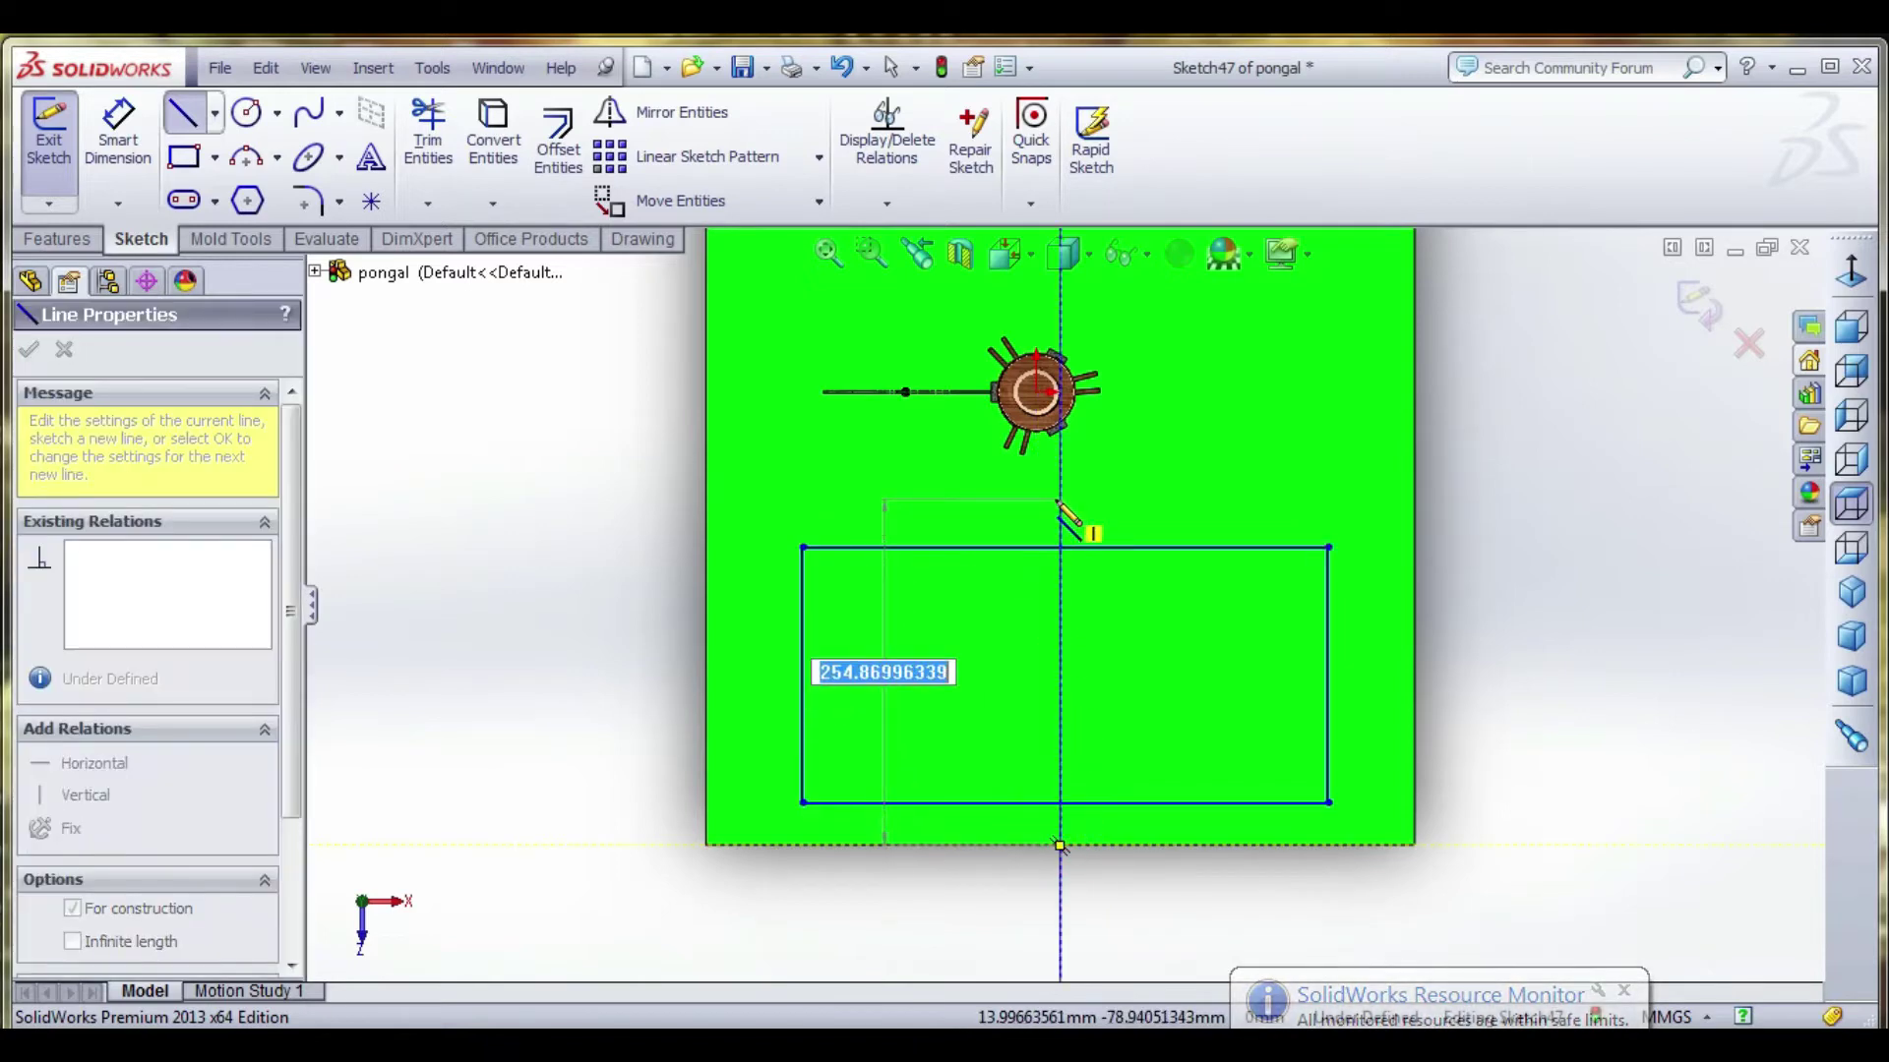
{"action": "left_click", "coordinate": [1059, 500]}
{"action": "right_click", "coordinate": [1076, 502]}
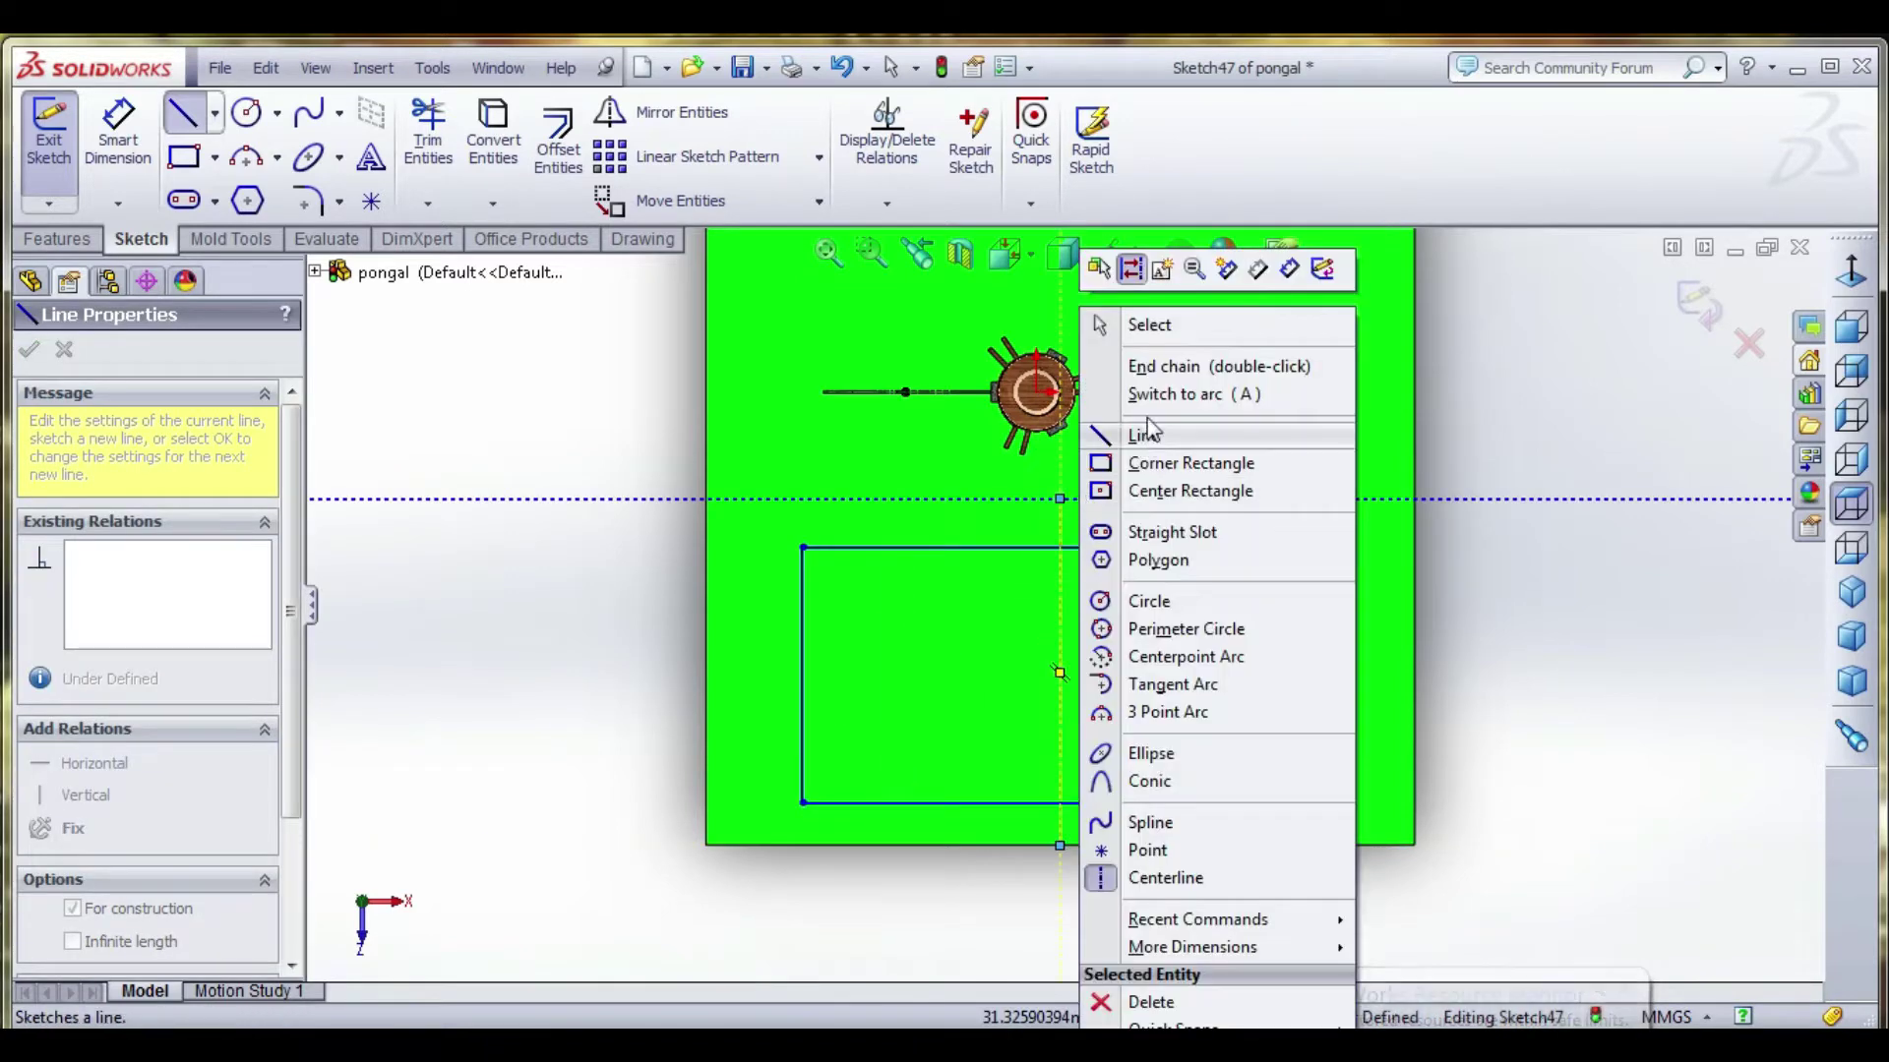
{"action": "left_click", "coordinate": [1130, 324]}
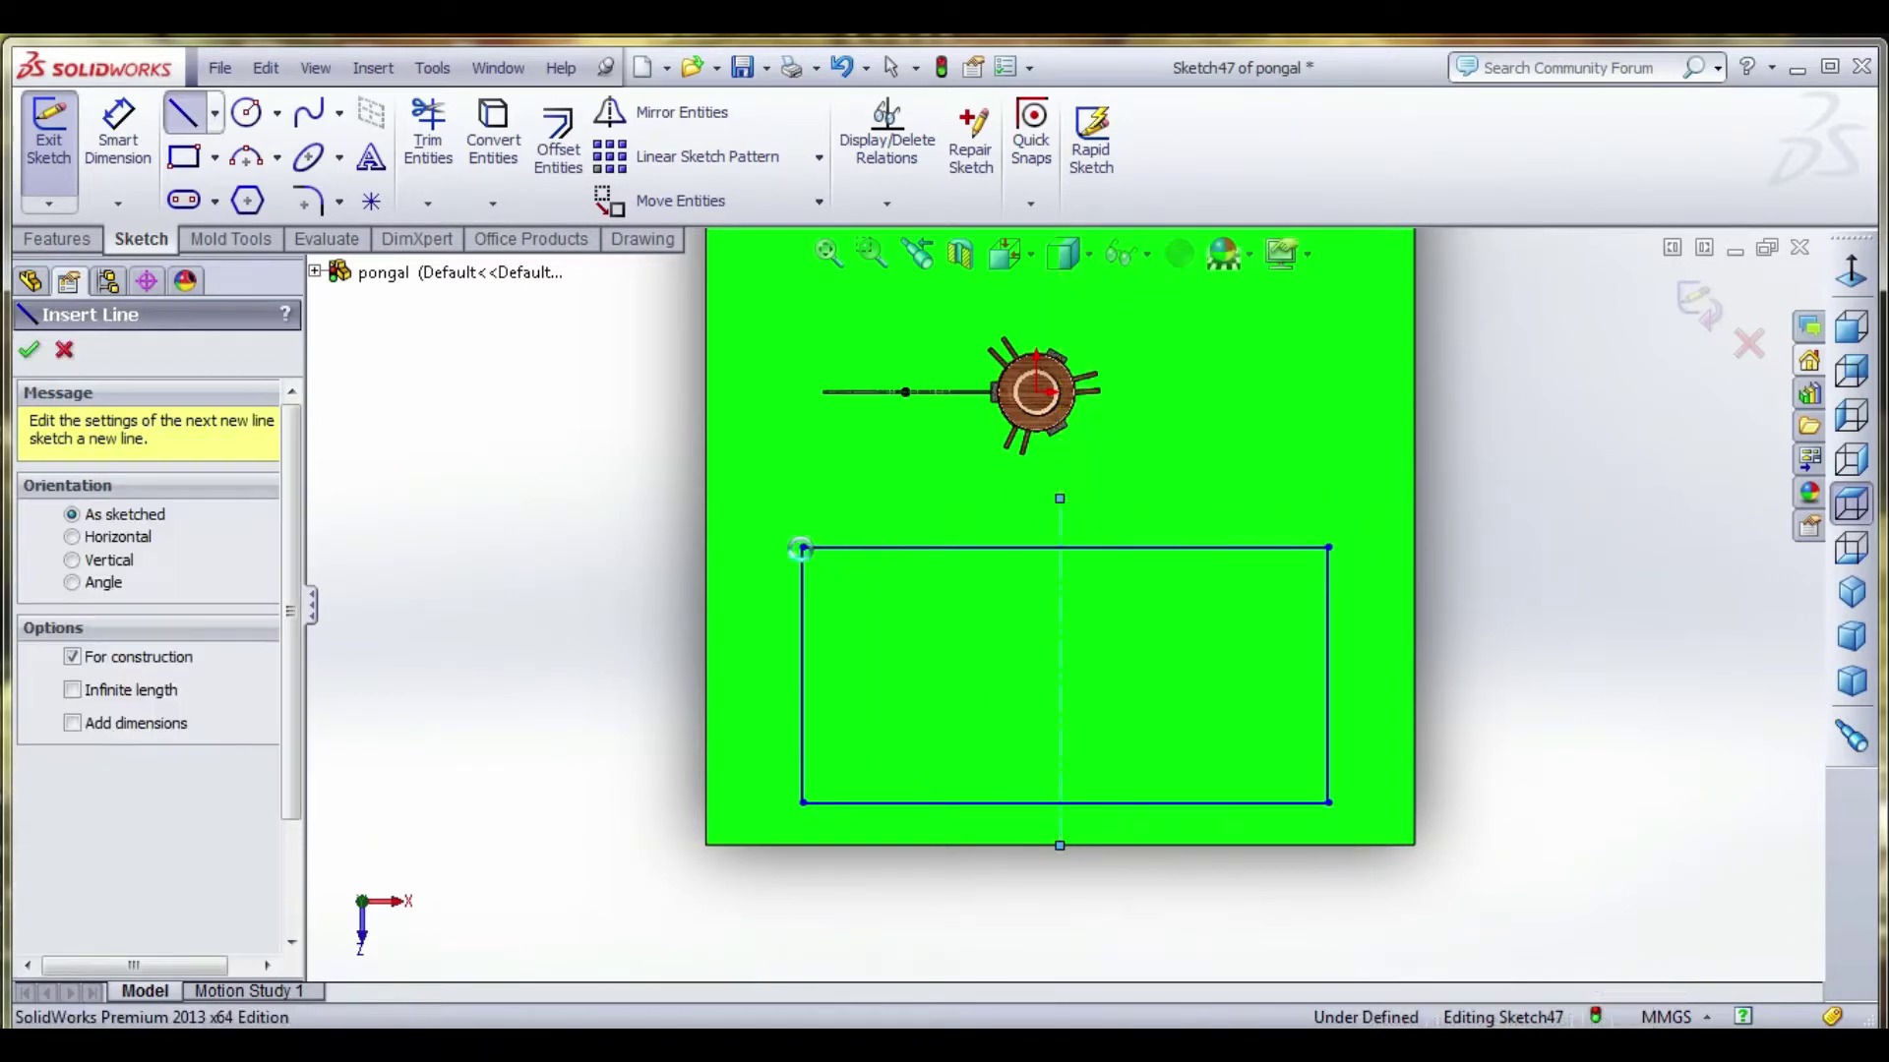
{"action": "key", "text": "Escape"}
Make the rectangle's two corners nearest the pot symmetric about the centerline.
{"action": "left_click", "coordinate": [802, 548]}
{"action": "left_click", "coordinate": [1327, 548]}
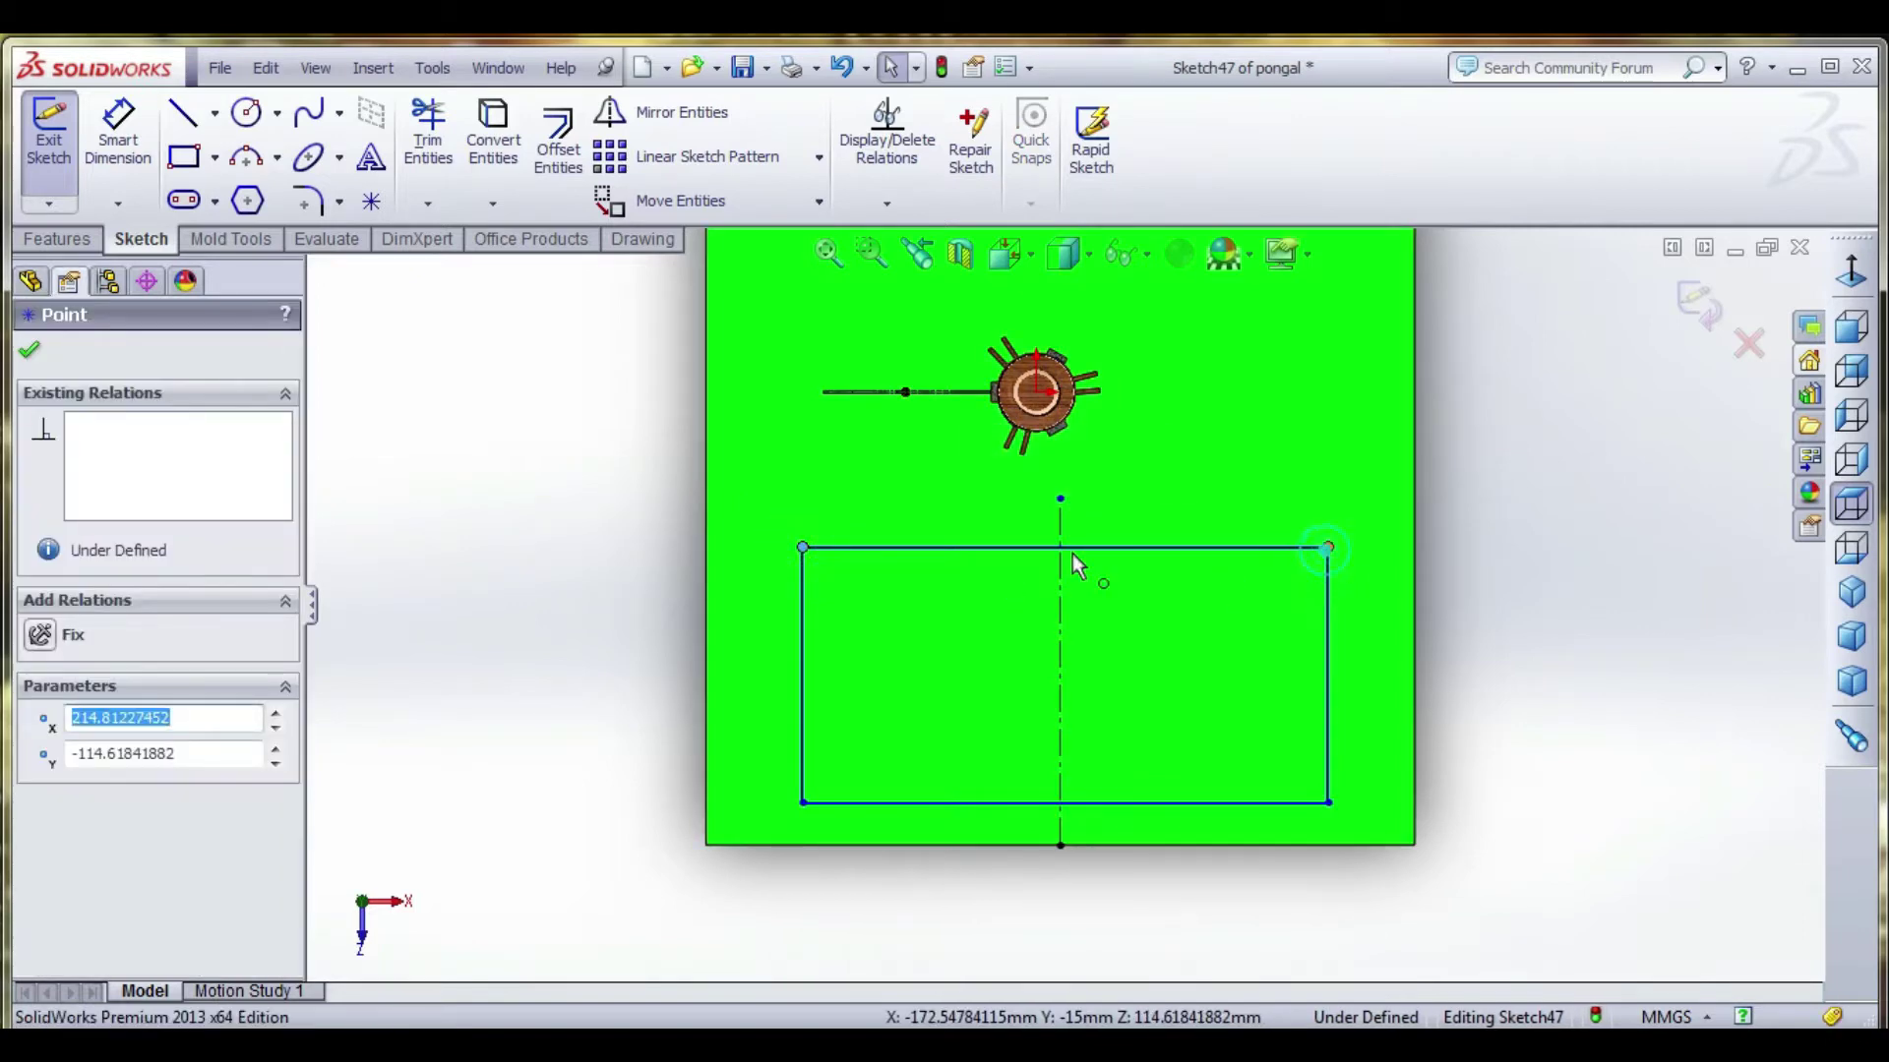
{"action": "left_click", "coordinate": [1060, 543]}
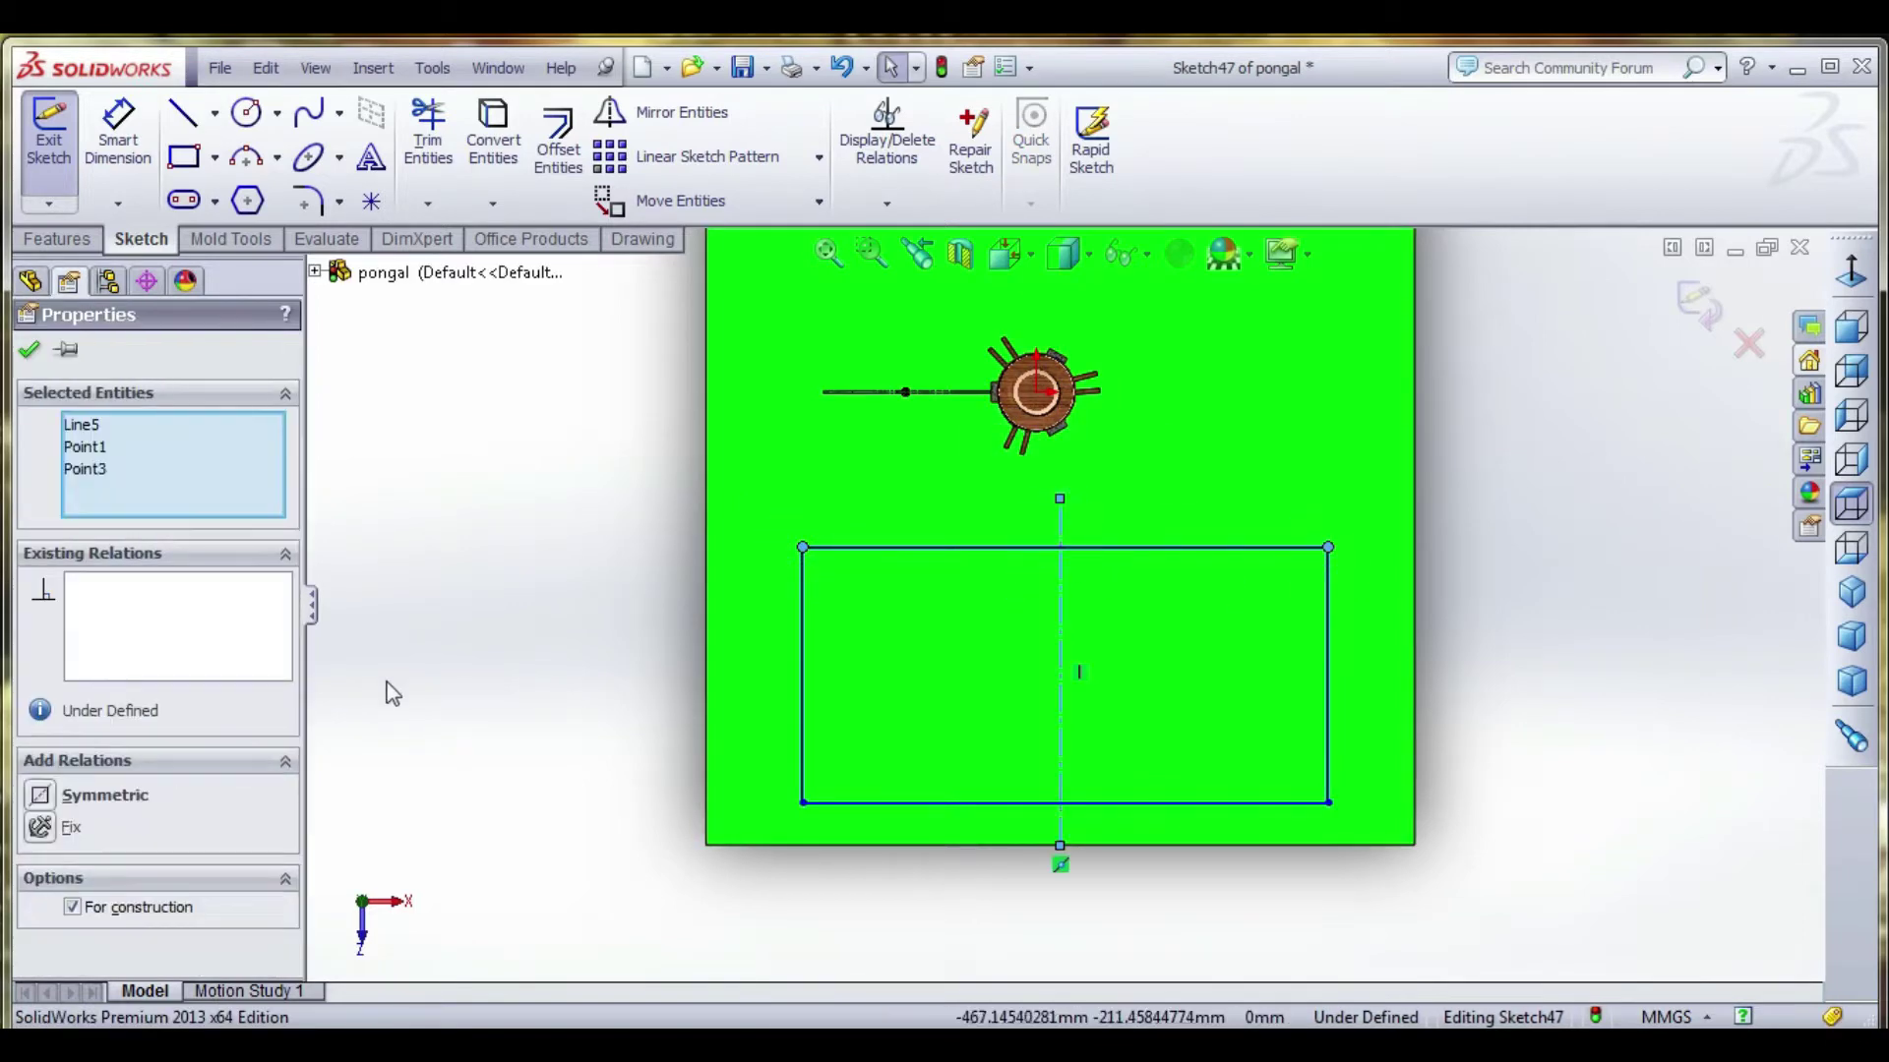
{"action": "left_click", "coordinate": [41, 795]}
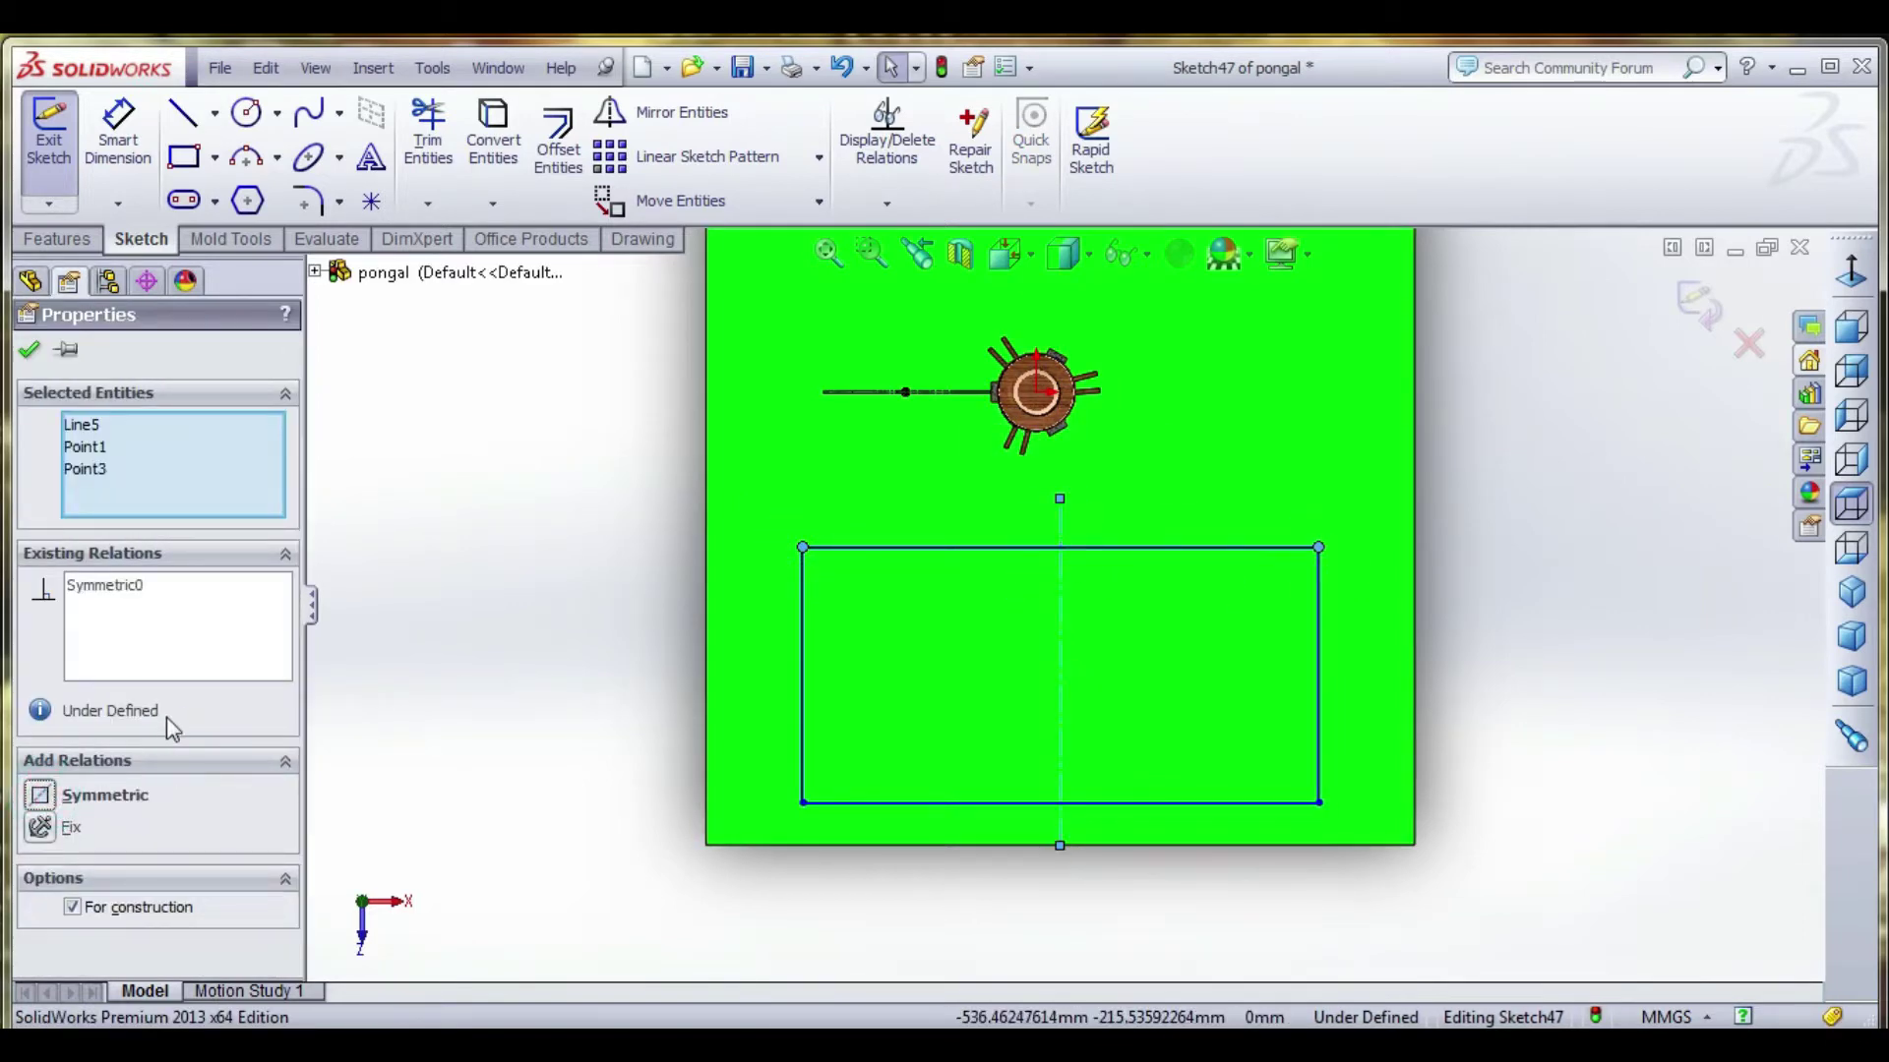
{"action": "left_click", "coordinate": [29, 350]}
Dimension the distance from the rectangle's near side to the base's short edge at 25 mm.
{"action": "left_click", "coordinate": [118, 133]}
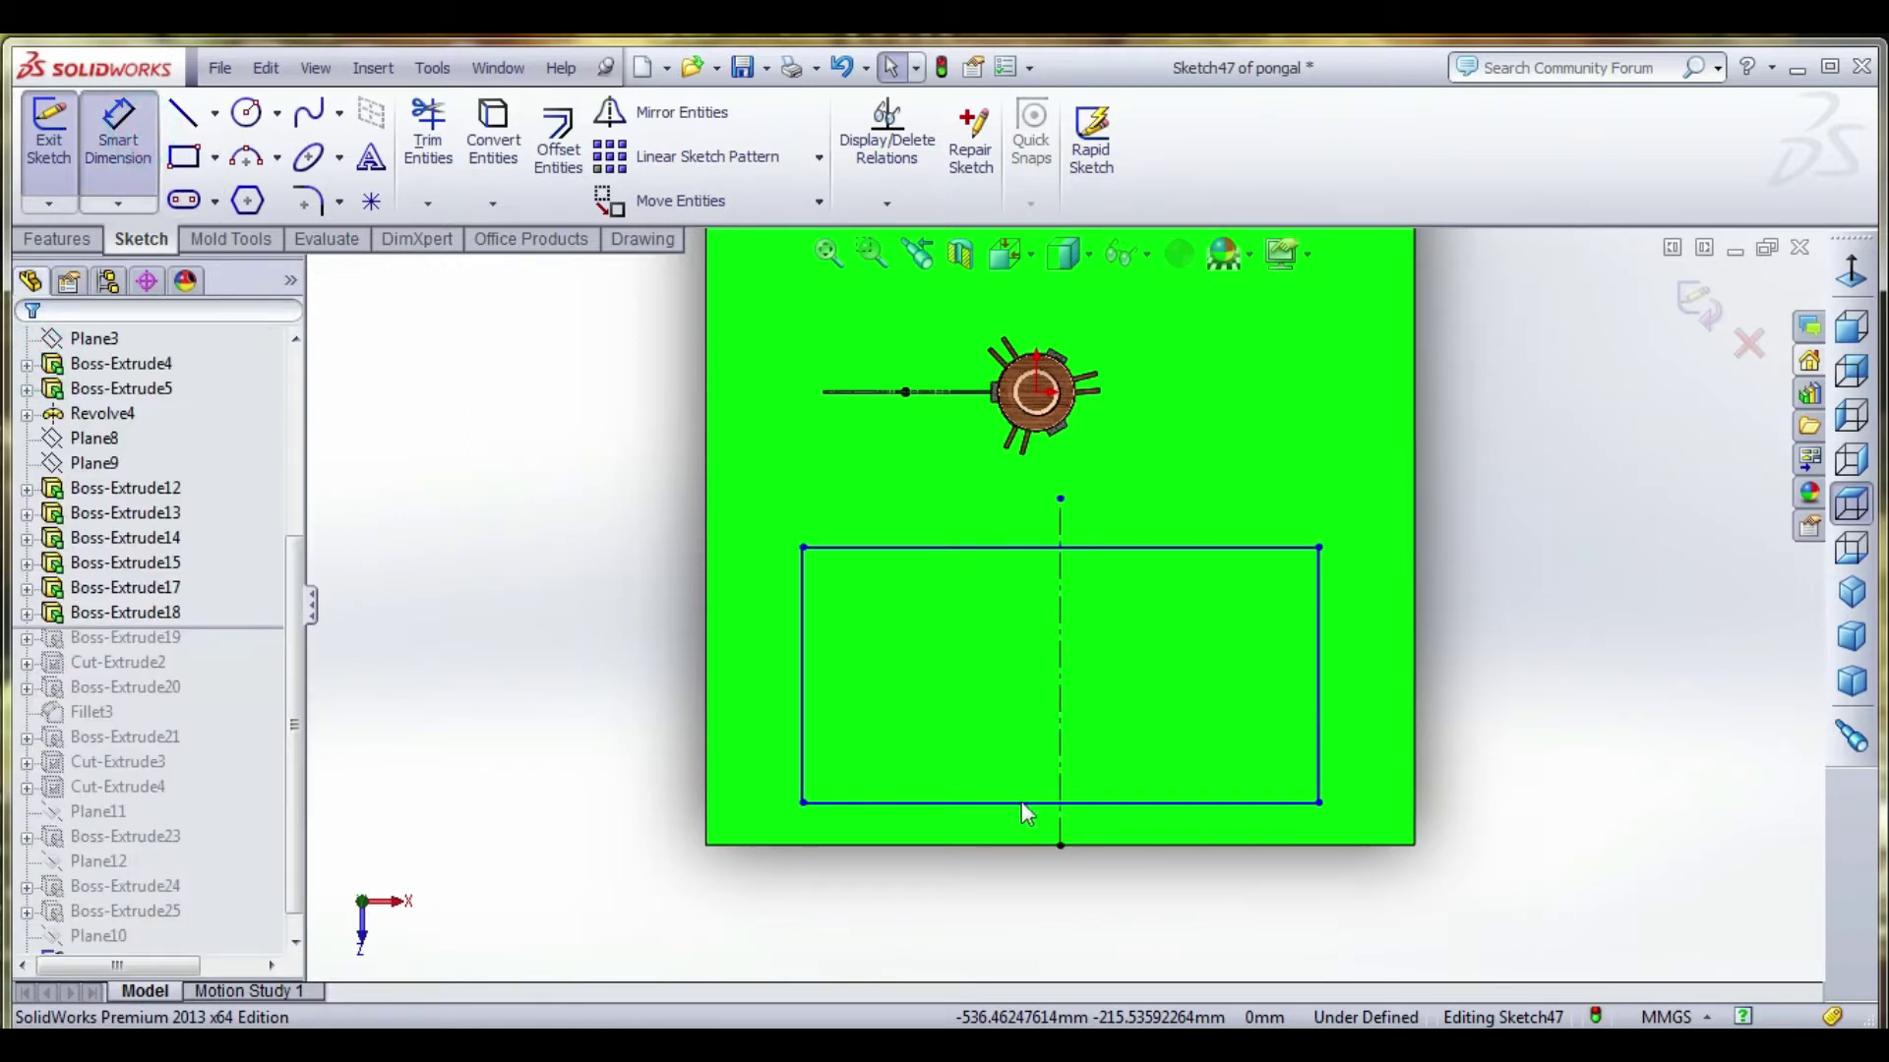
{"action": "left_click", "coordinate": [1023, 802]}
{"action": "left_click", "coordinate": [1018, 844]}
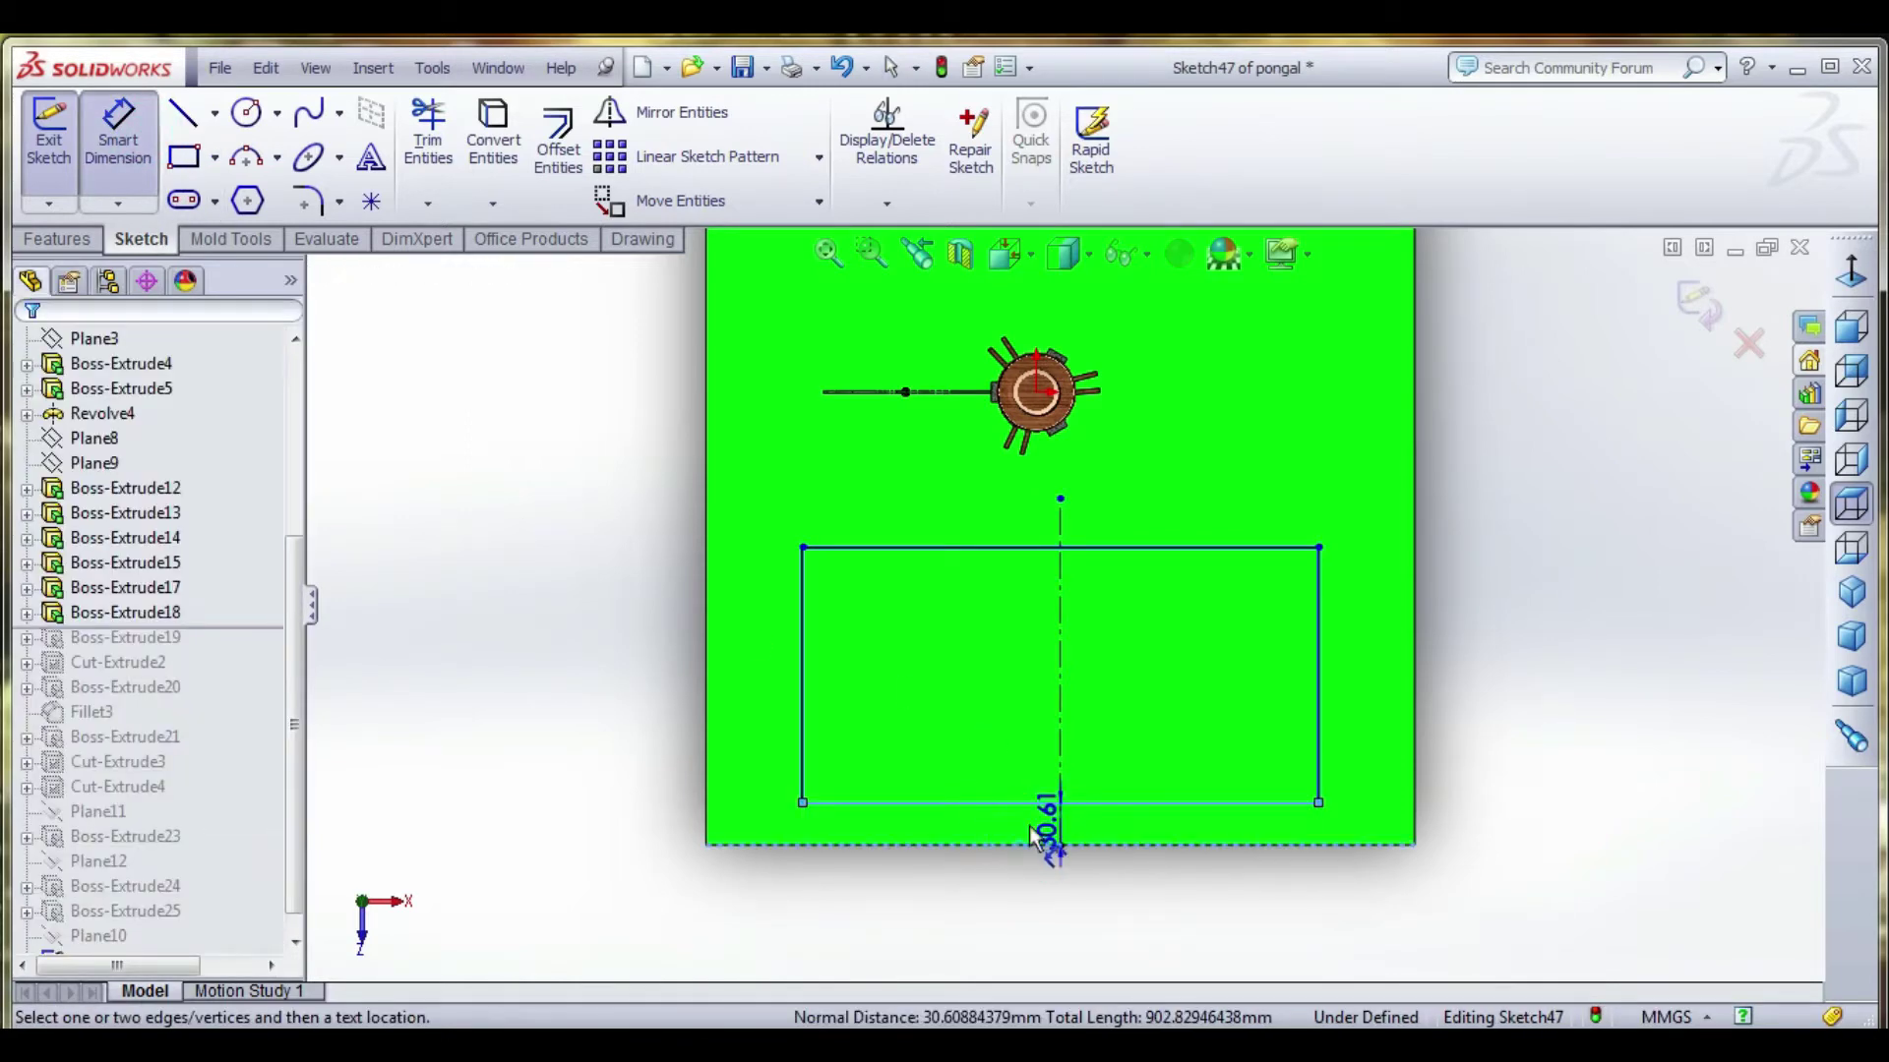
{"action": "left_click", "coordinate": [986, 826]}
{"action": "type", "text": "20"}
{"action": "key", "text": "Return"}
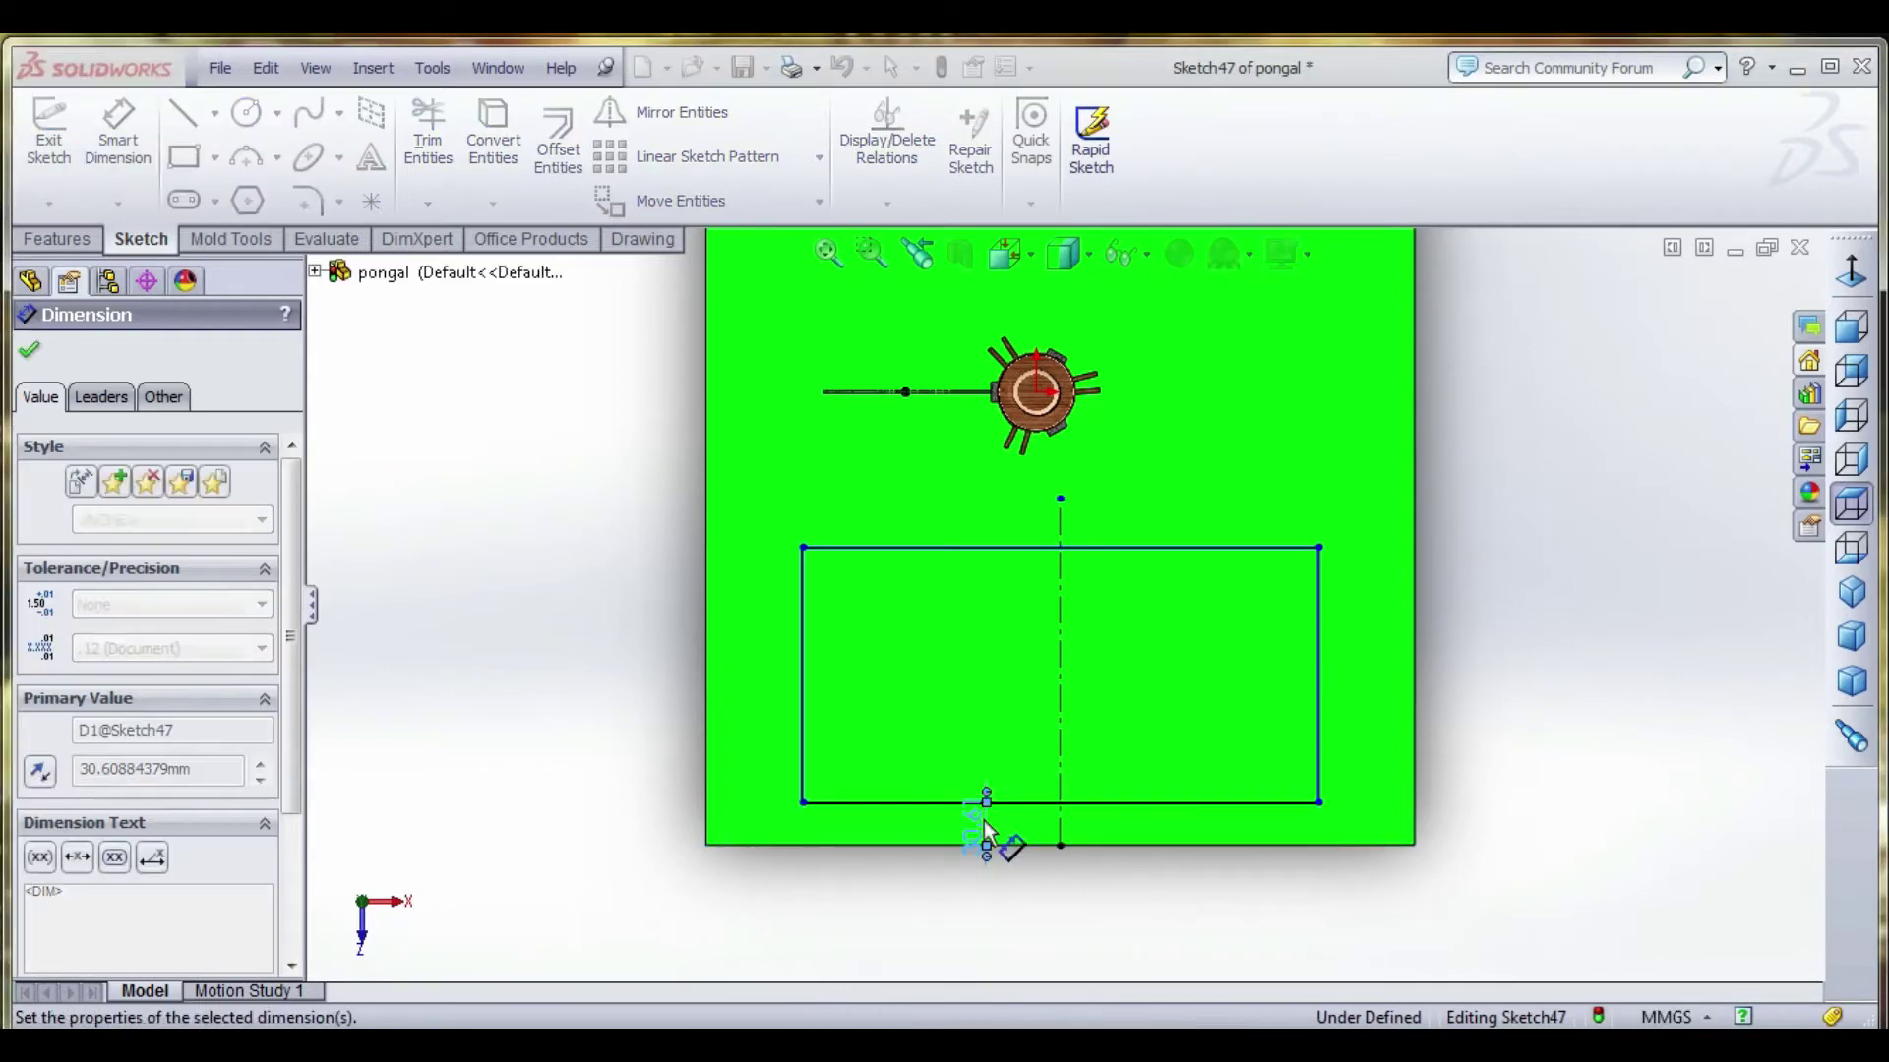
{"action": "key", "text": "Escape"}
Offset the whole rectangle inward by 25 mm and place the offset dimension outside the rectangle.
{"action": "left_click", "coordinate": [930, 556]}
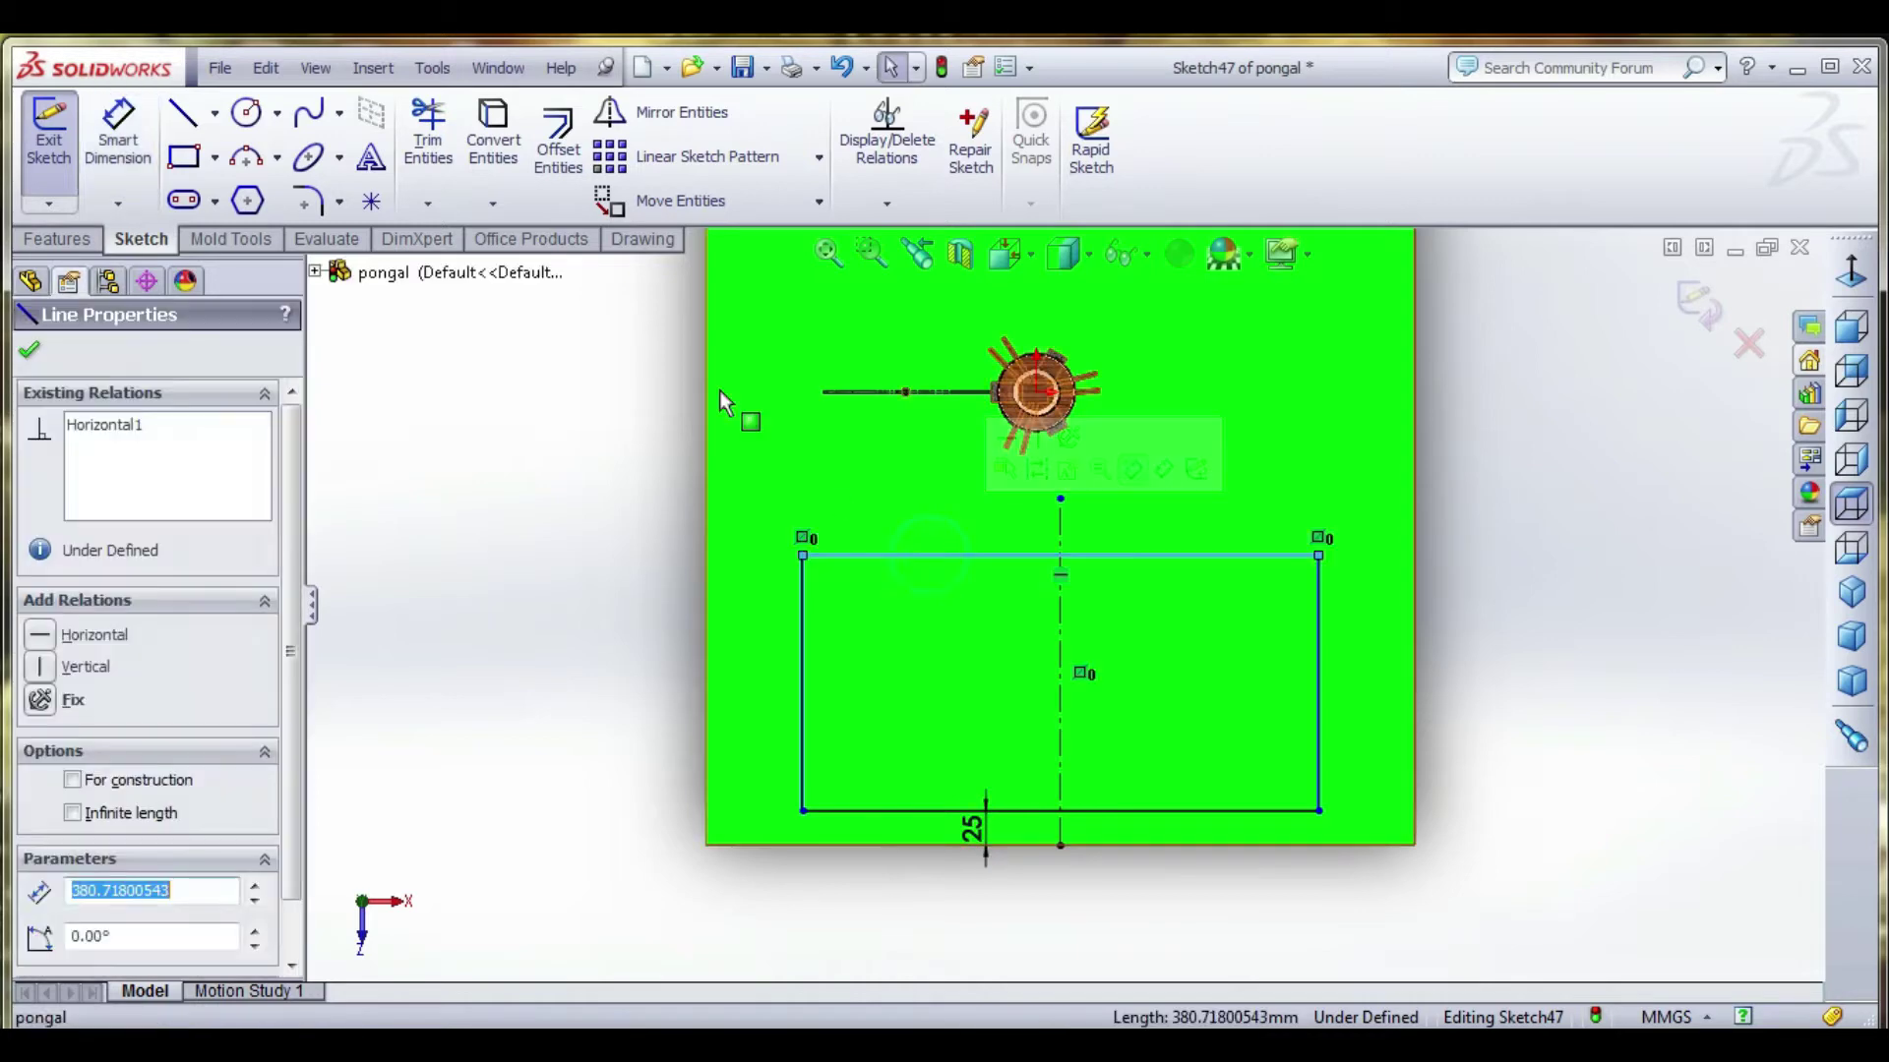
{"action": "left_click", "coordinate": [554, 147]}
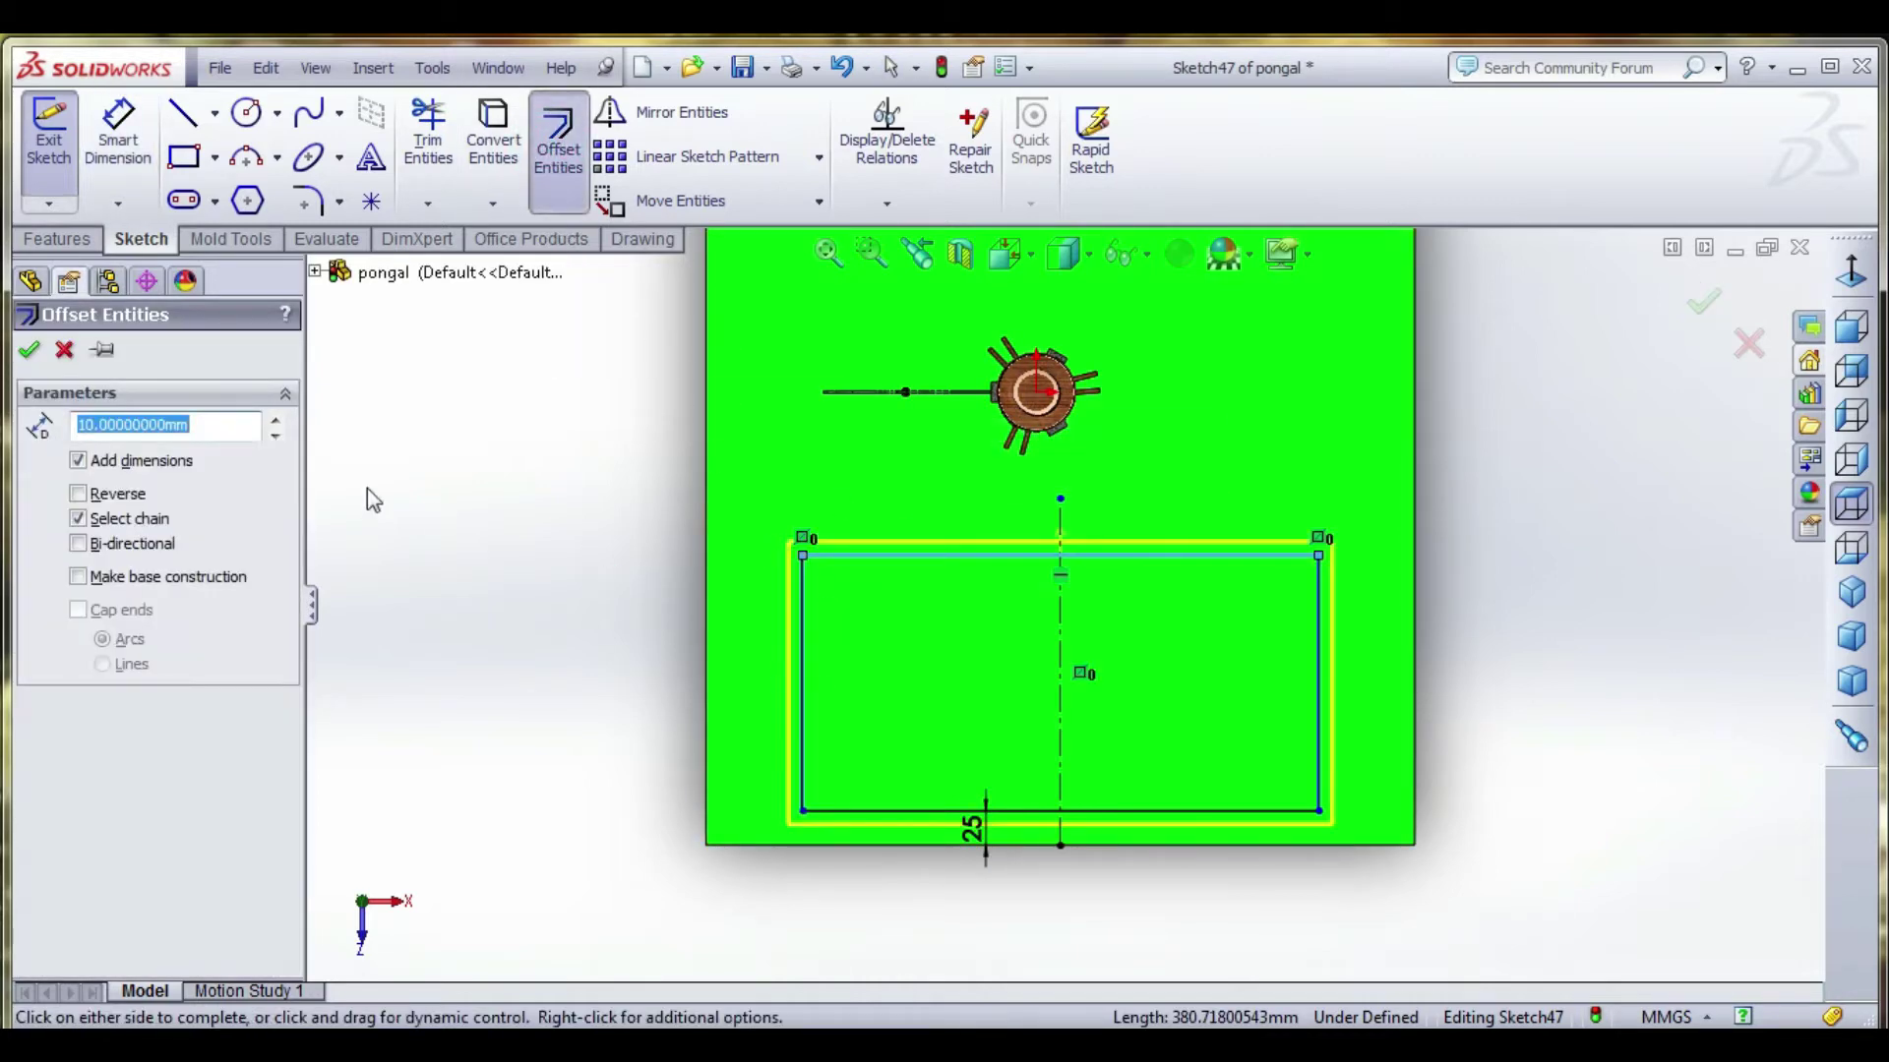
{"action": "left_click", "coordinate": [79, 494]}
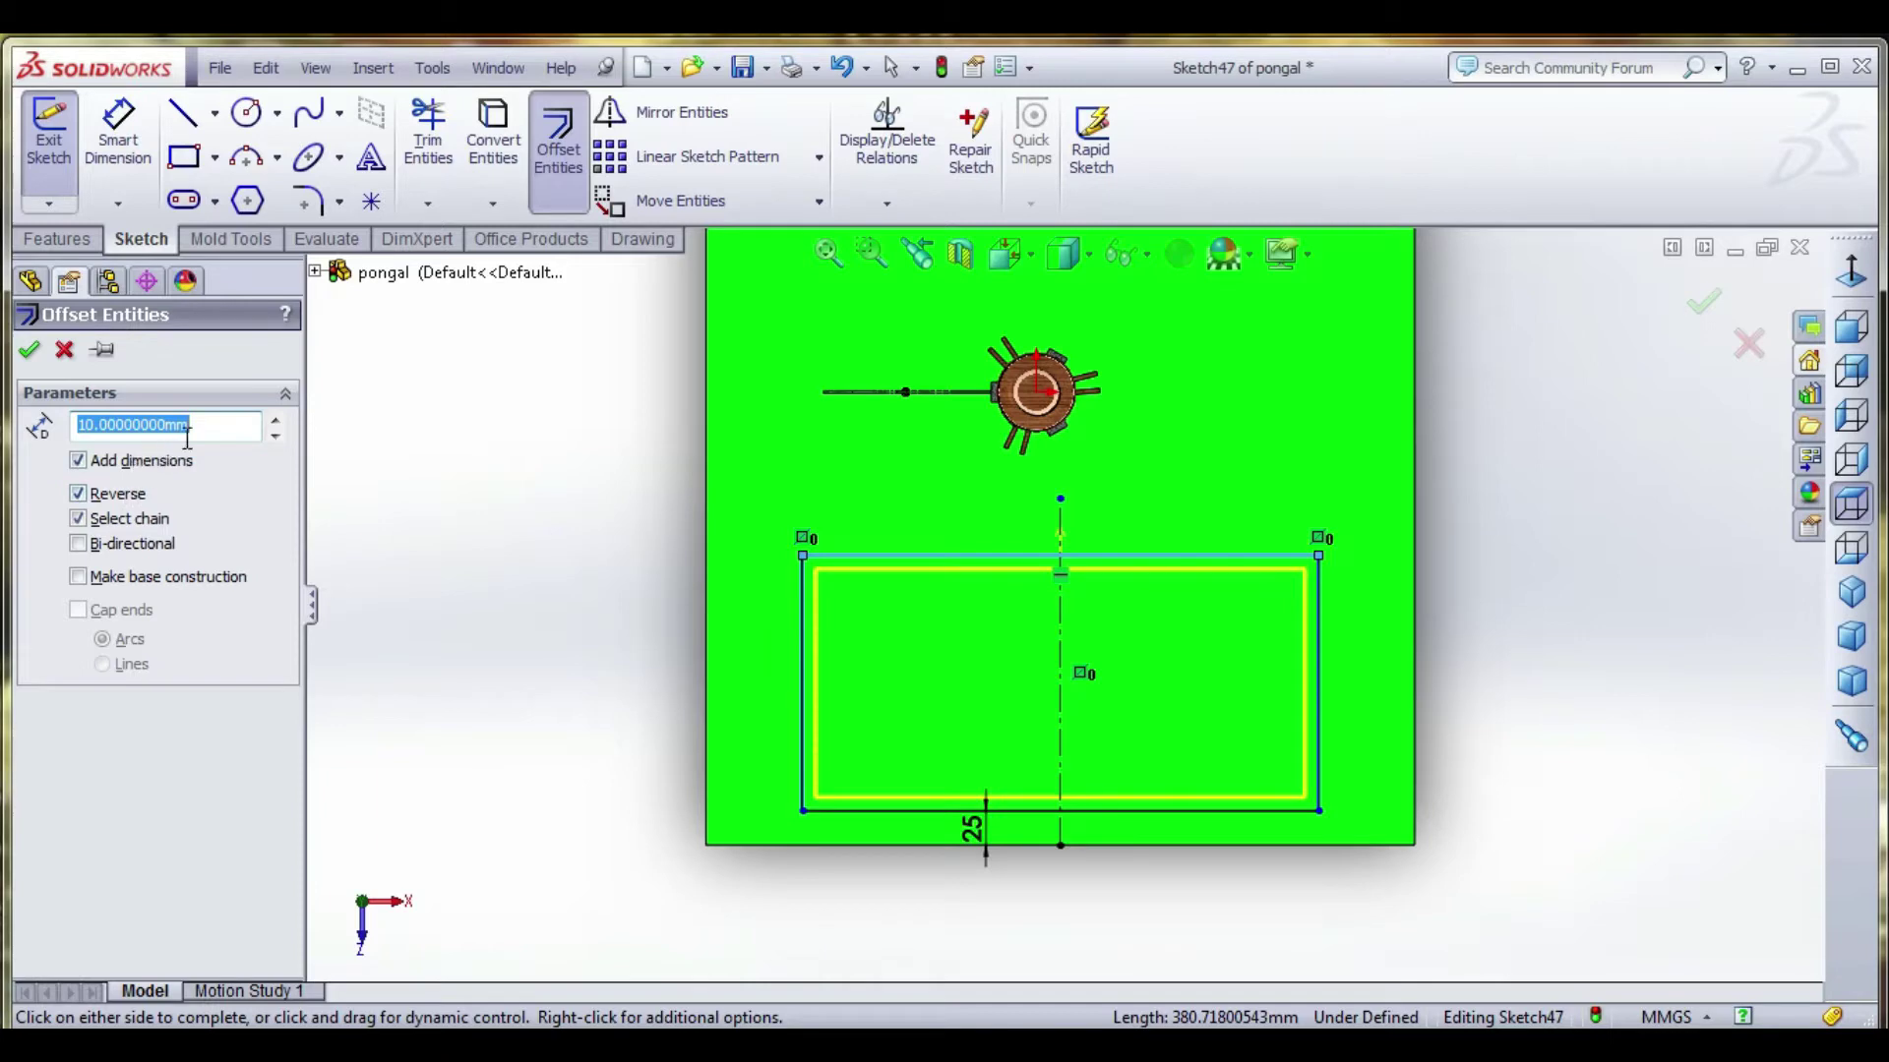
{"action": "type", "text": "25"}
{"action": "key", "text": "Return"}
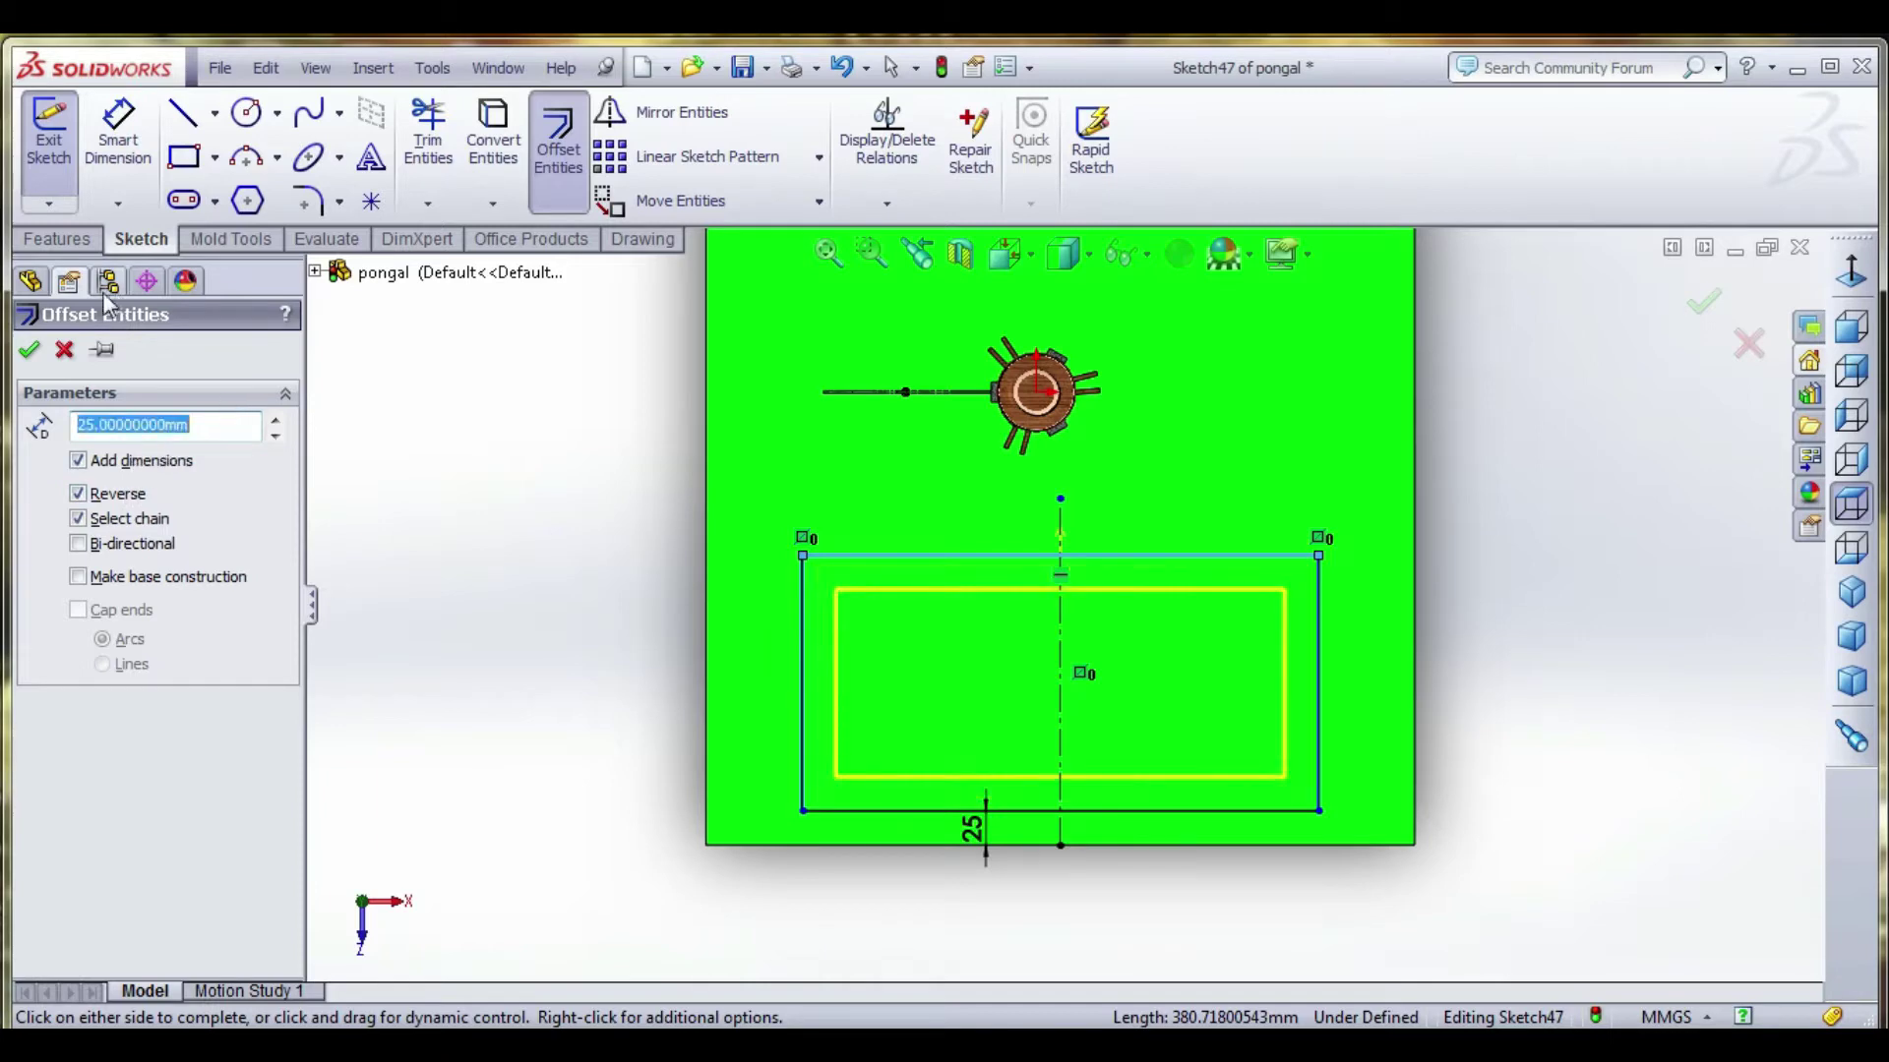
{"action": "left_click", "coordinate": [34, 354]}
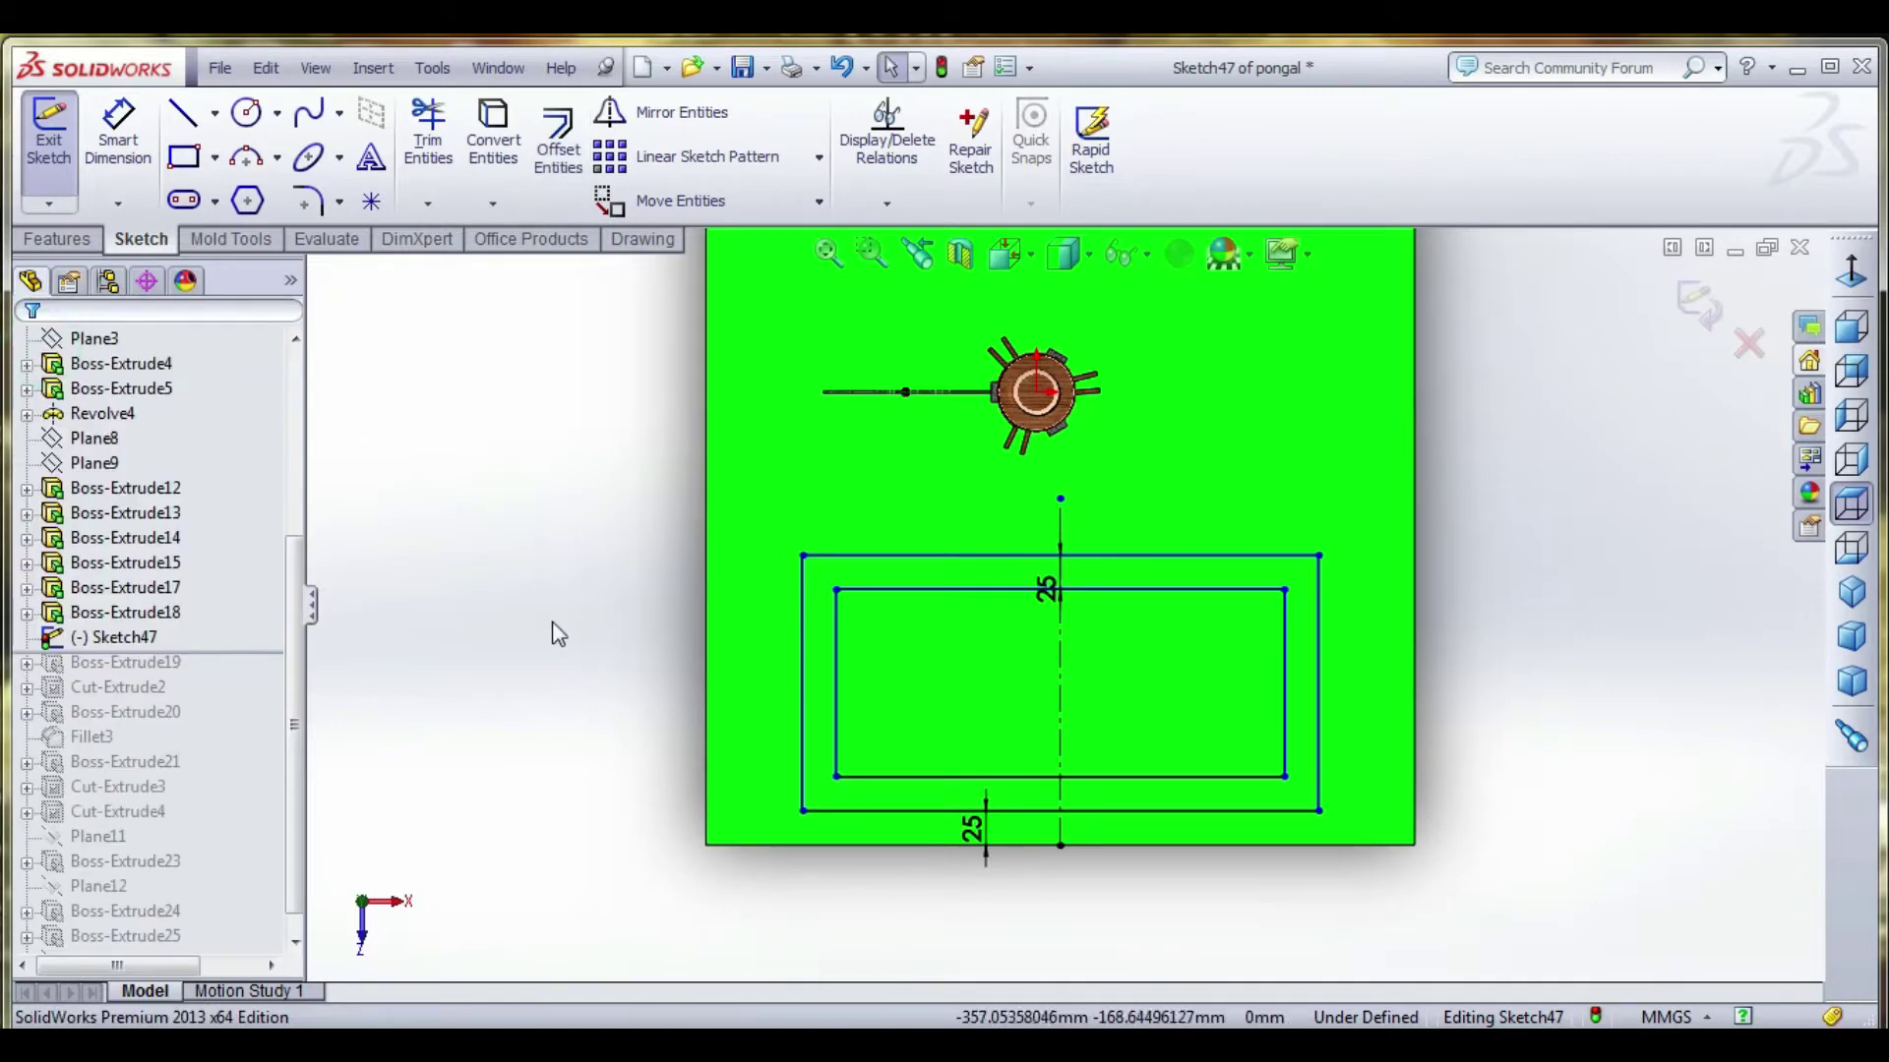
{"action": "left_click_drag", "start_coordinate": [1051, 600], "coordinate": [1265, 540]}
{"action": "left_click", "coordinate": [1583, 649]}
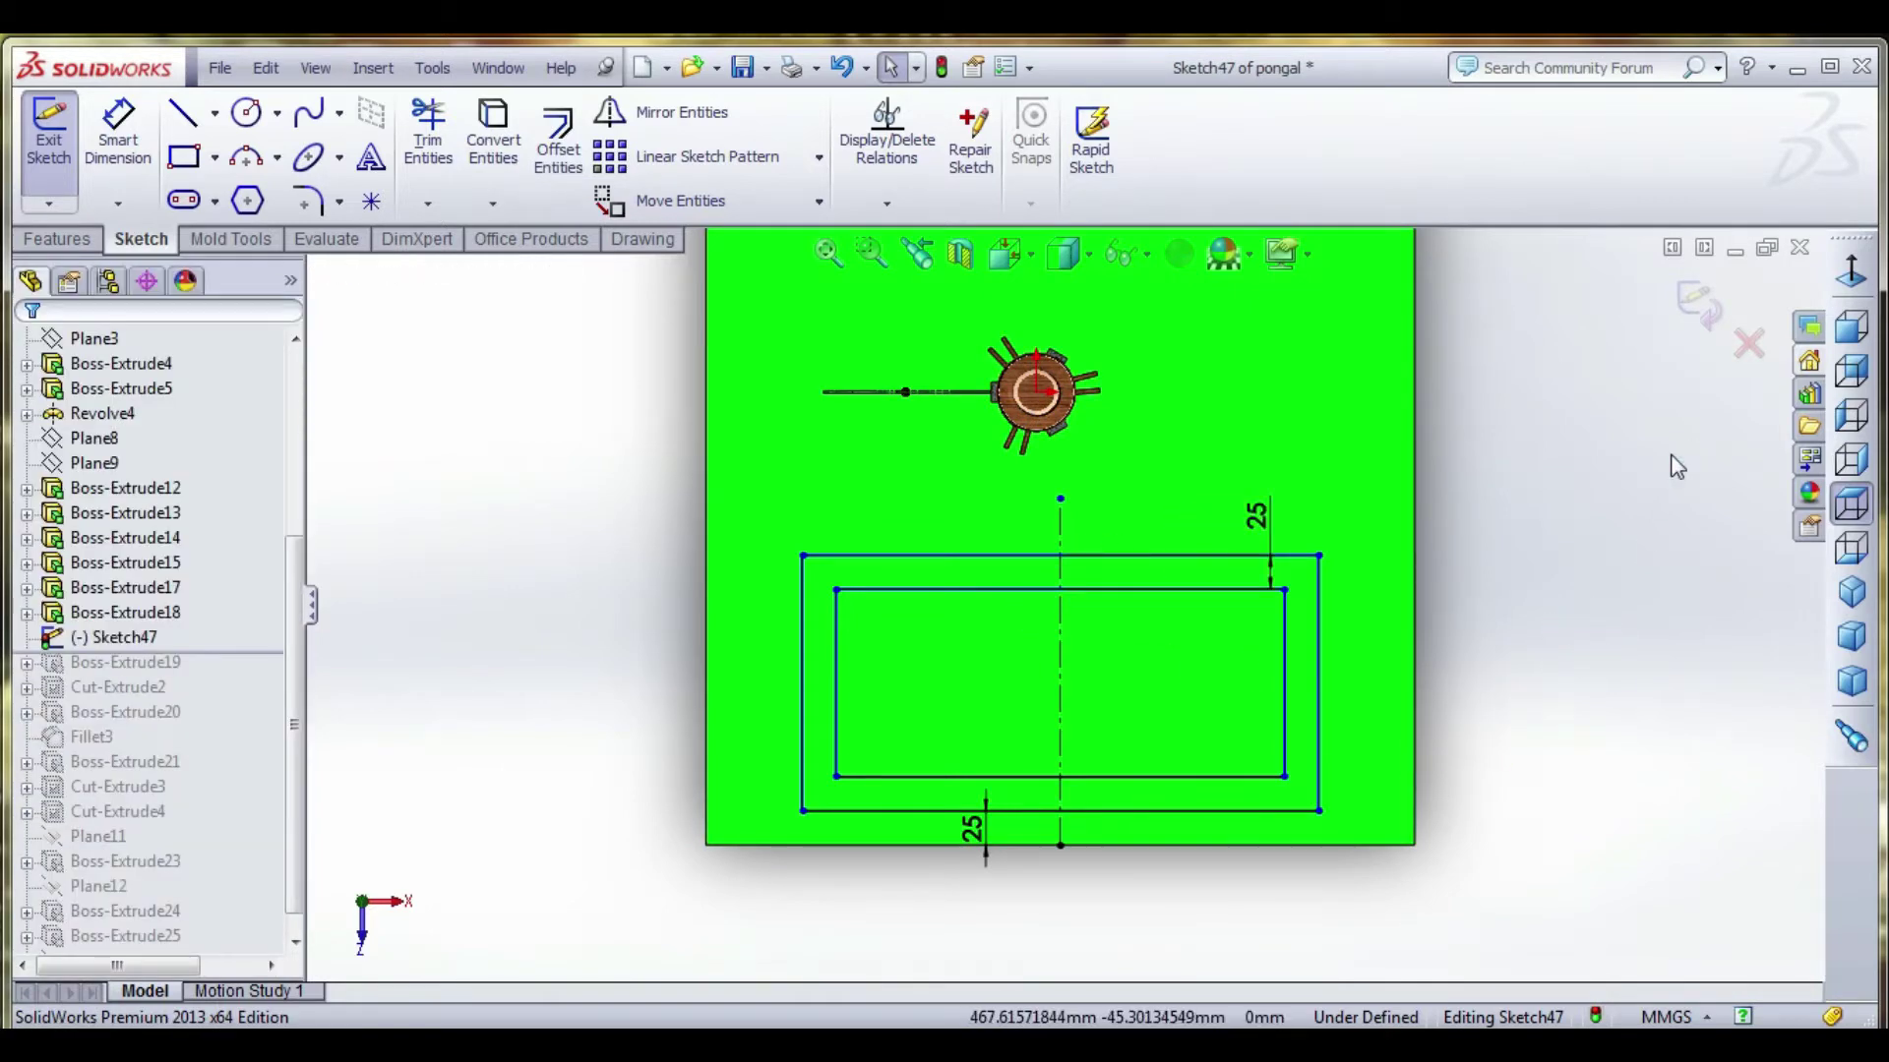
Close the sketch and extrude the frame between the two rectangles 250 mm upward from the ground base as house walls.
{"action": "left_click", "coordinate": [1850, 315]}
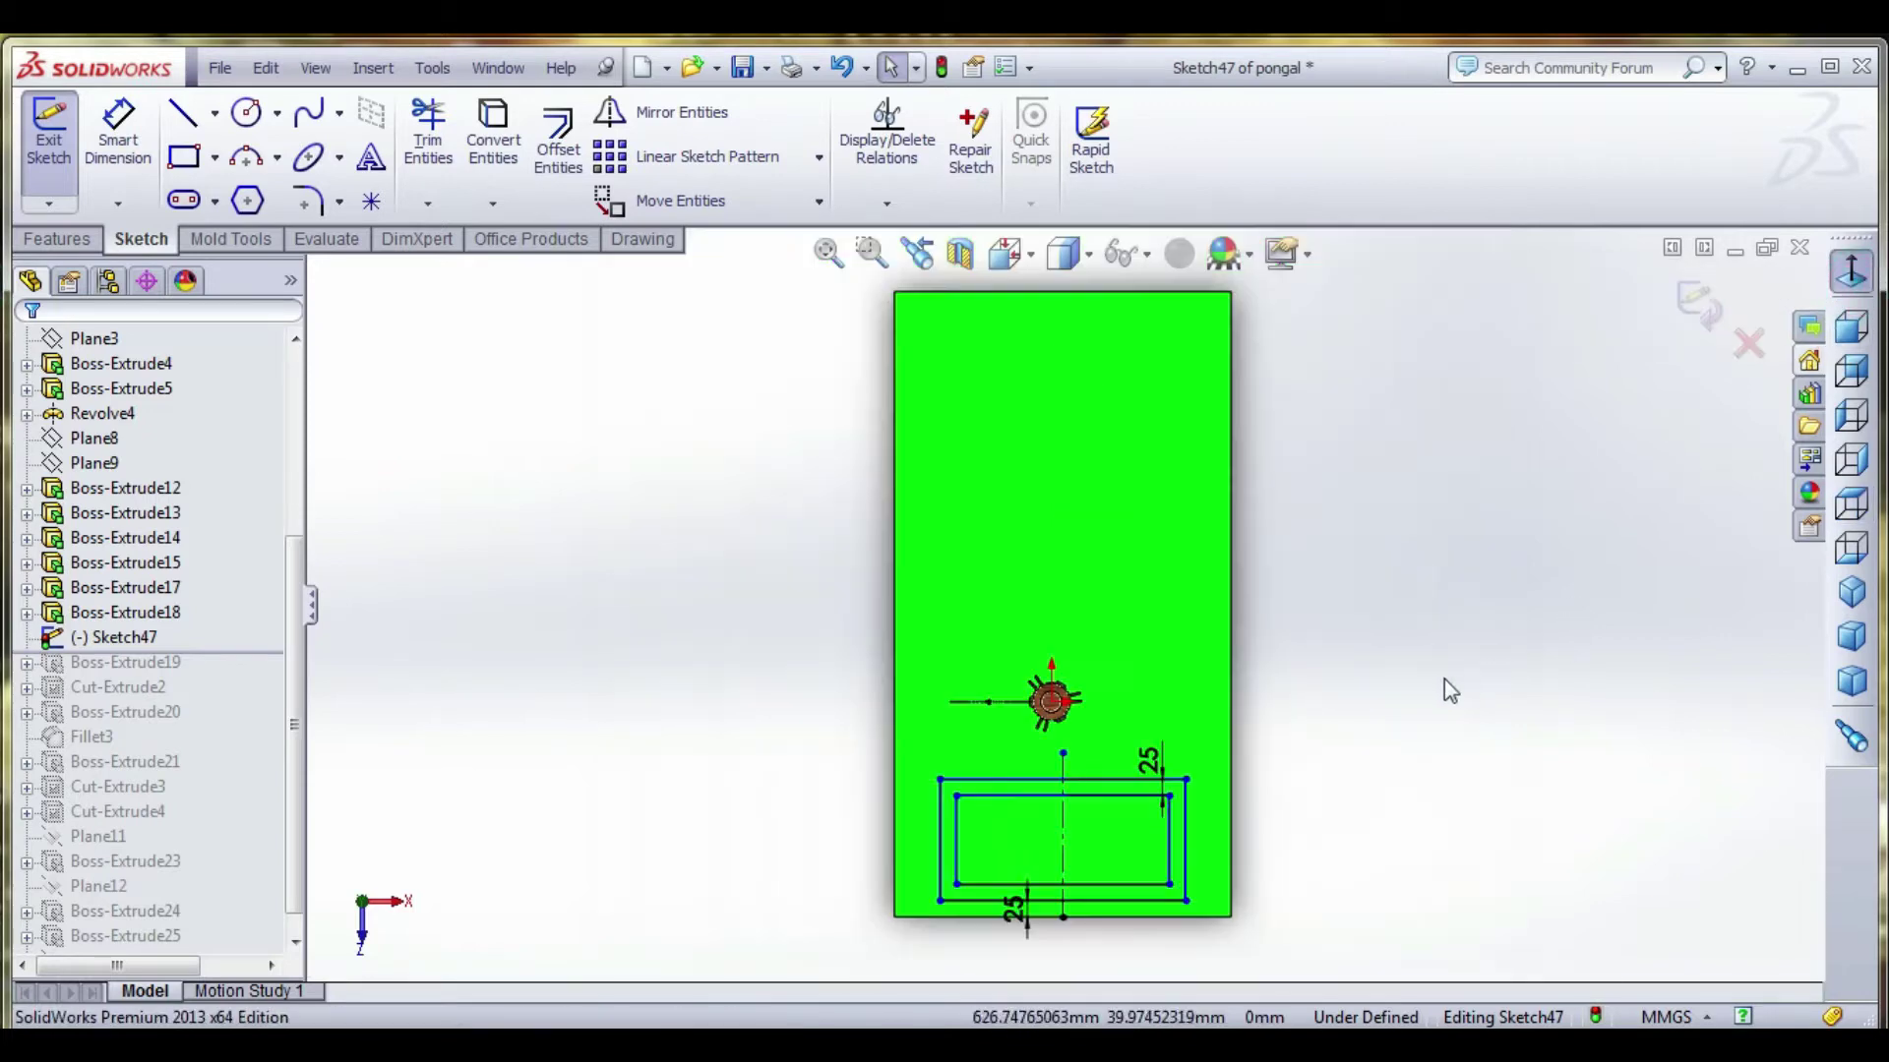
{"action": "mouse_move", "coordinate": [1345, 595]}
{"action": "middle_mouse_down"}
{"action": "mouse_move", "coordinate": [1125, 451]}
{"action": "mouse_move", "coordinate": [1197, 741]}
{"action": "mouse_move", "coordinate": [1219, 555]}
{"action": "mouse_move", "coordinate": [1278, 432]}
{"action": "middle_mouse_up"}
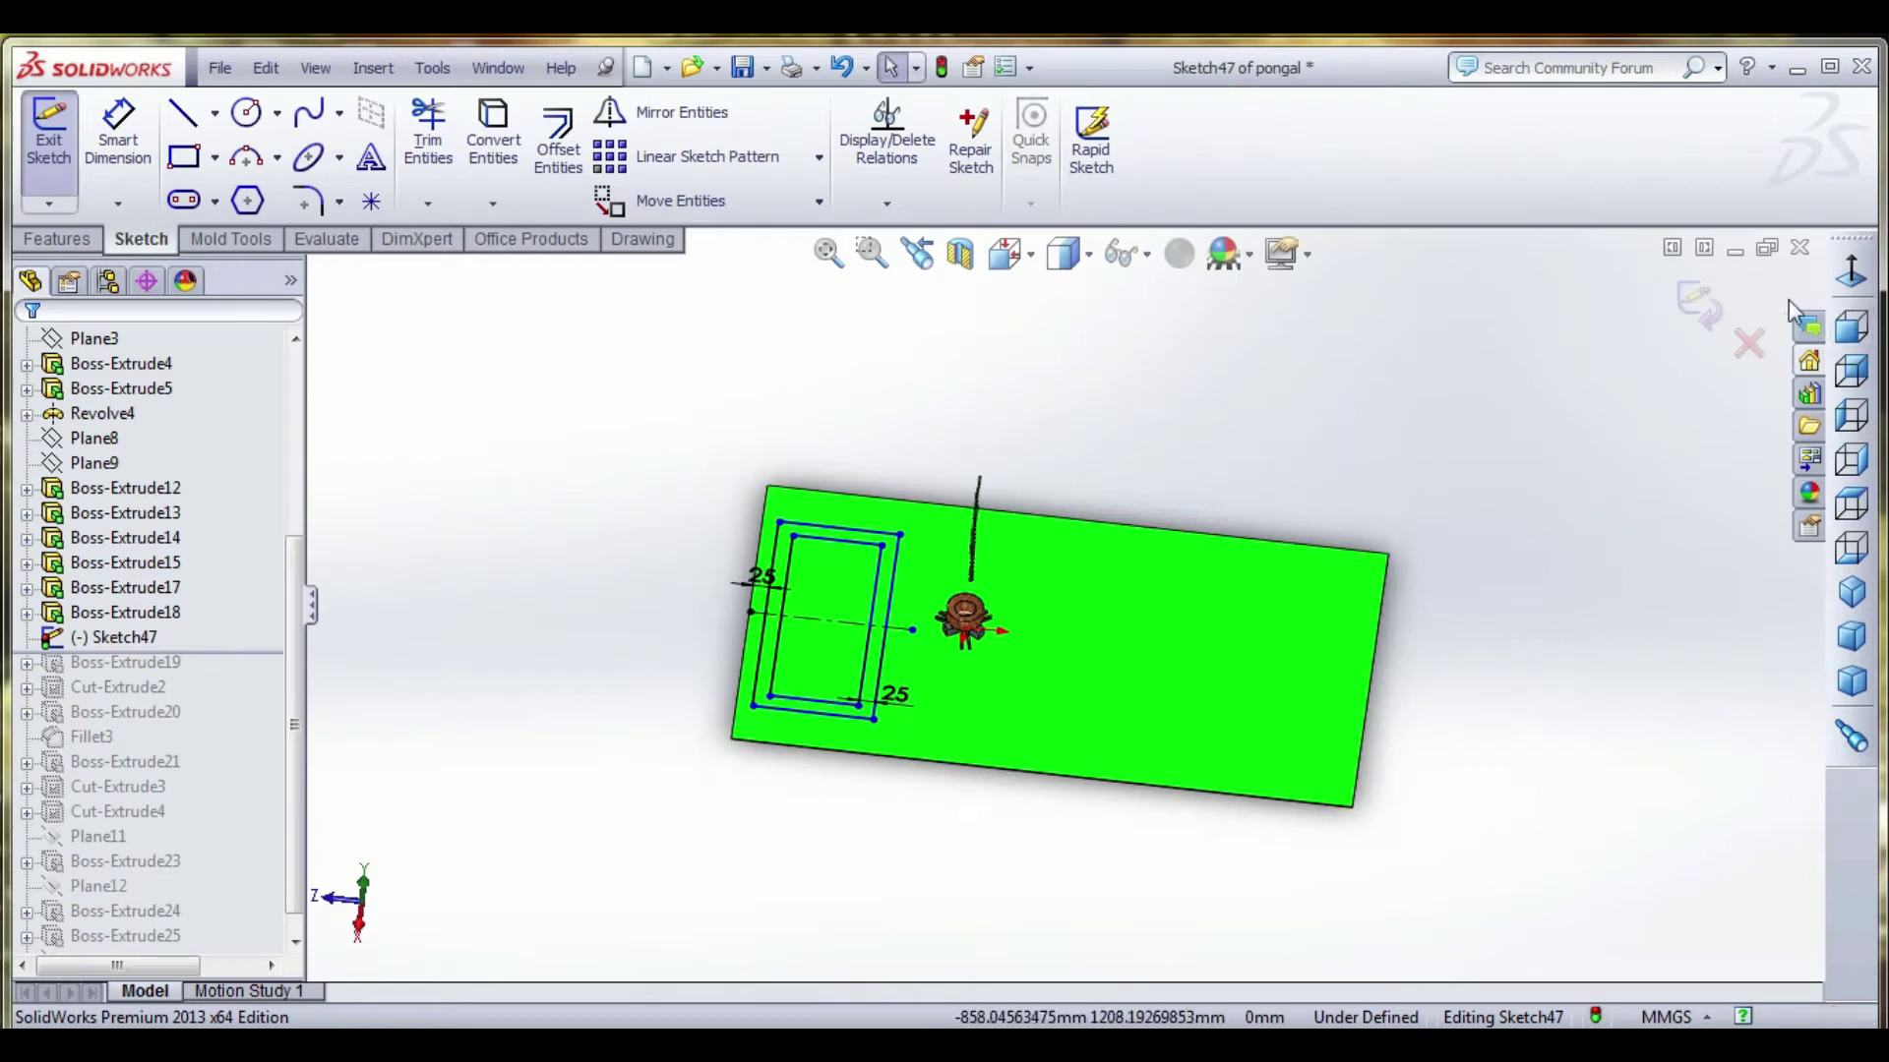
{"action": "left_click", "coordinate": [1721, 313]}
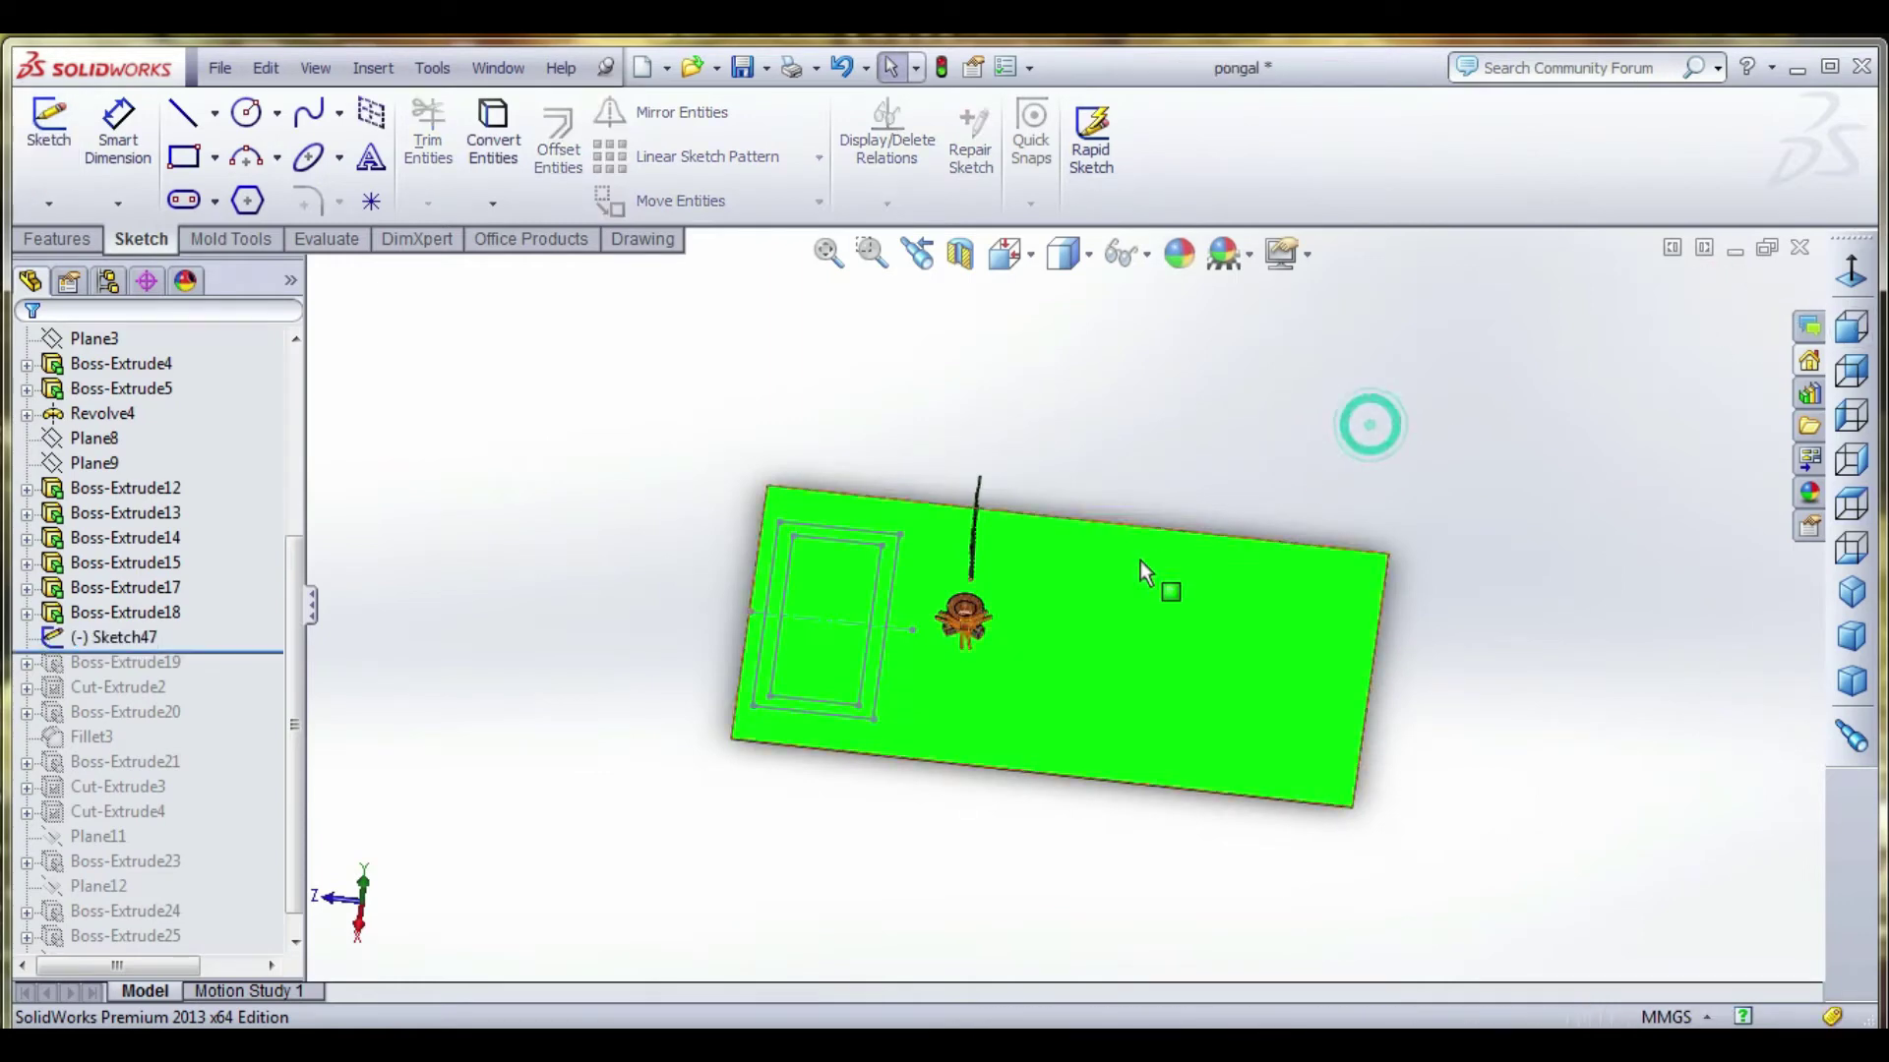
{"action": "scroll", "coordinate": [689, 526], "scroll_direction": "down", "scroll_amount": 4}
{"action": "left_click", "coordinate": [59, 138]}
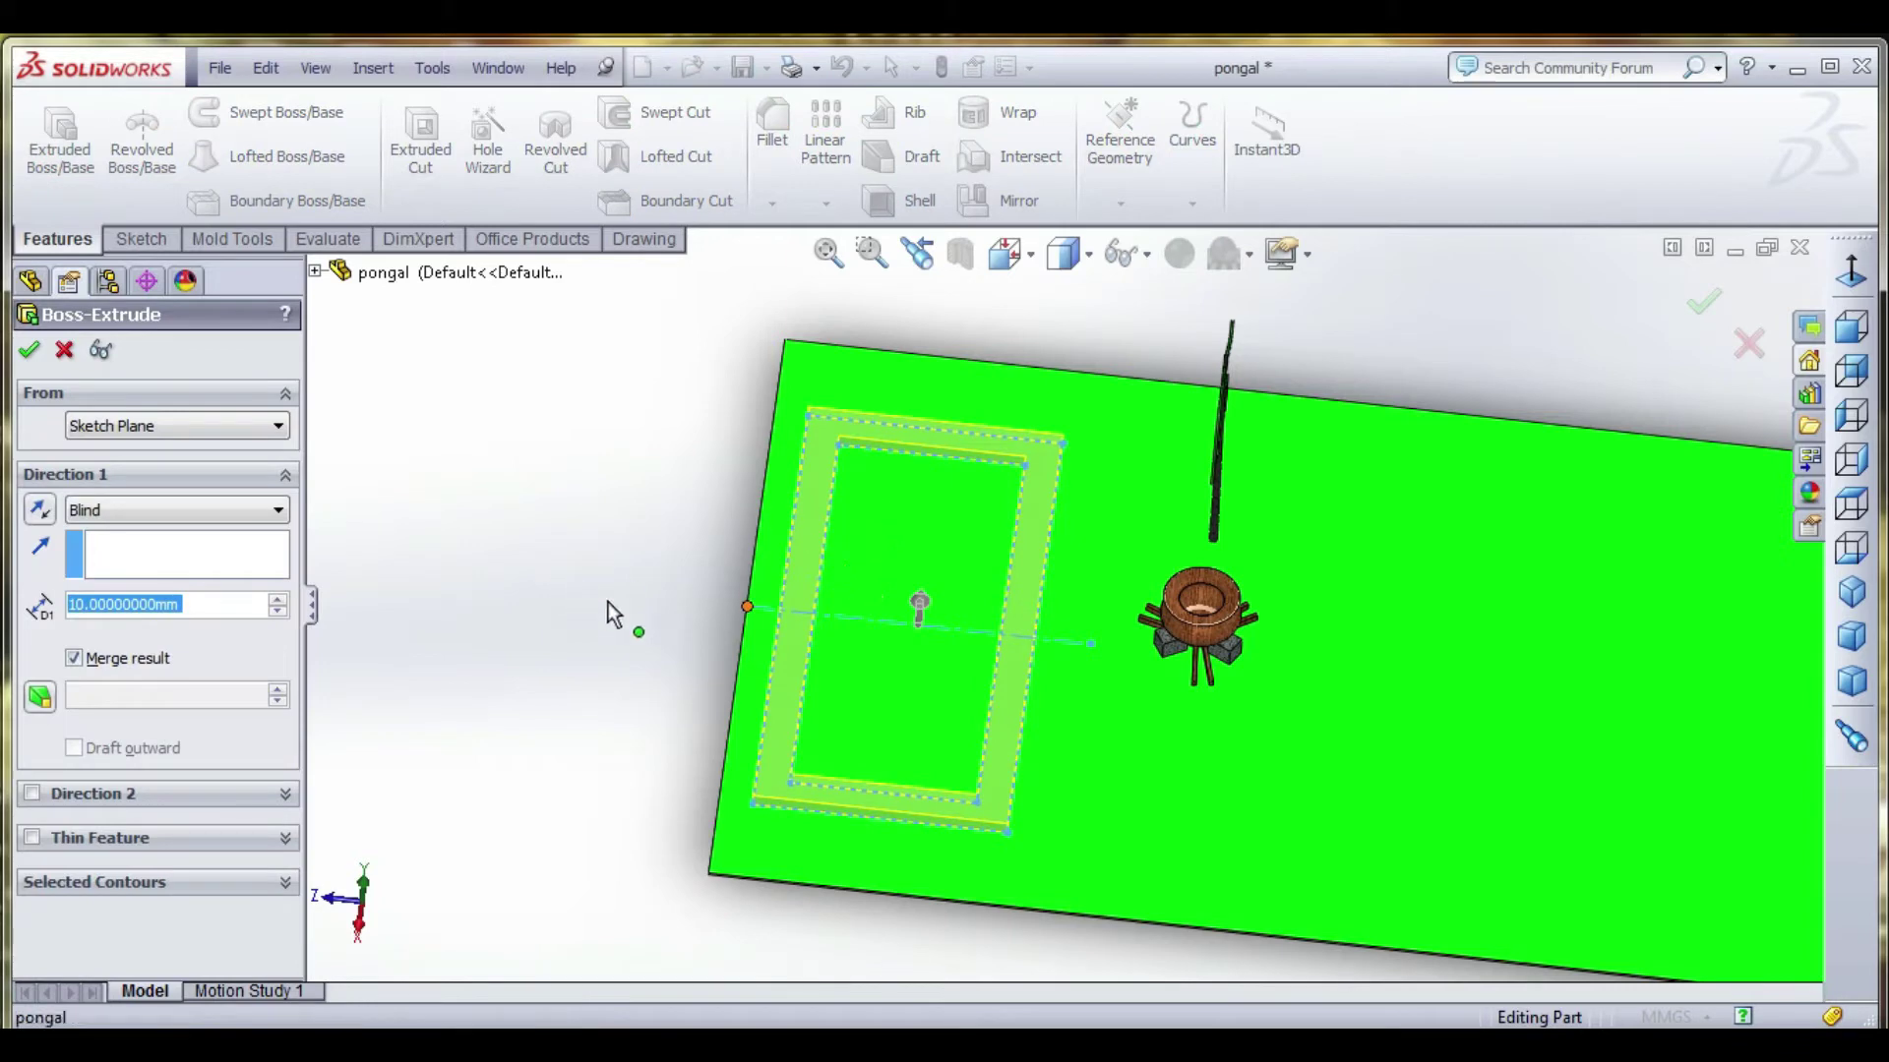
{"action": "middle_click_drag", "start_coordinate": [608, 601], "coordinate": [1107, 645]}
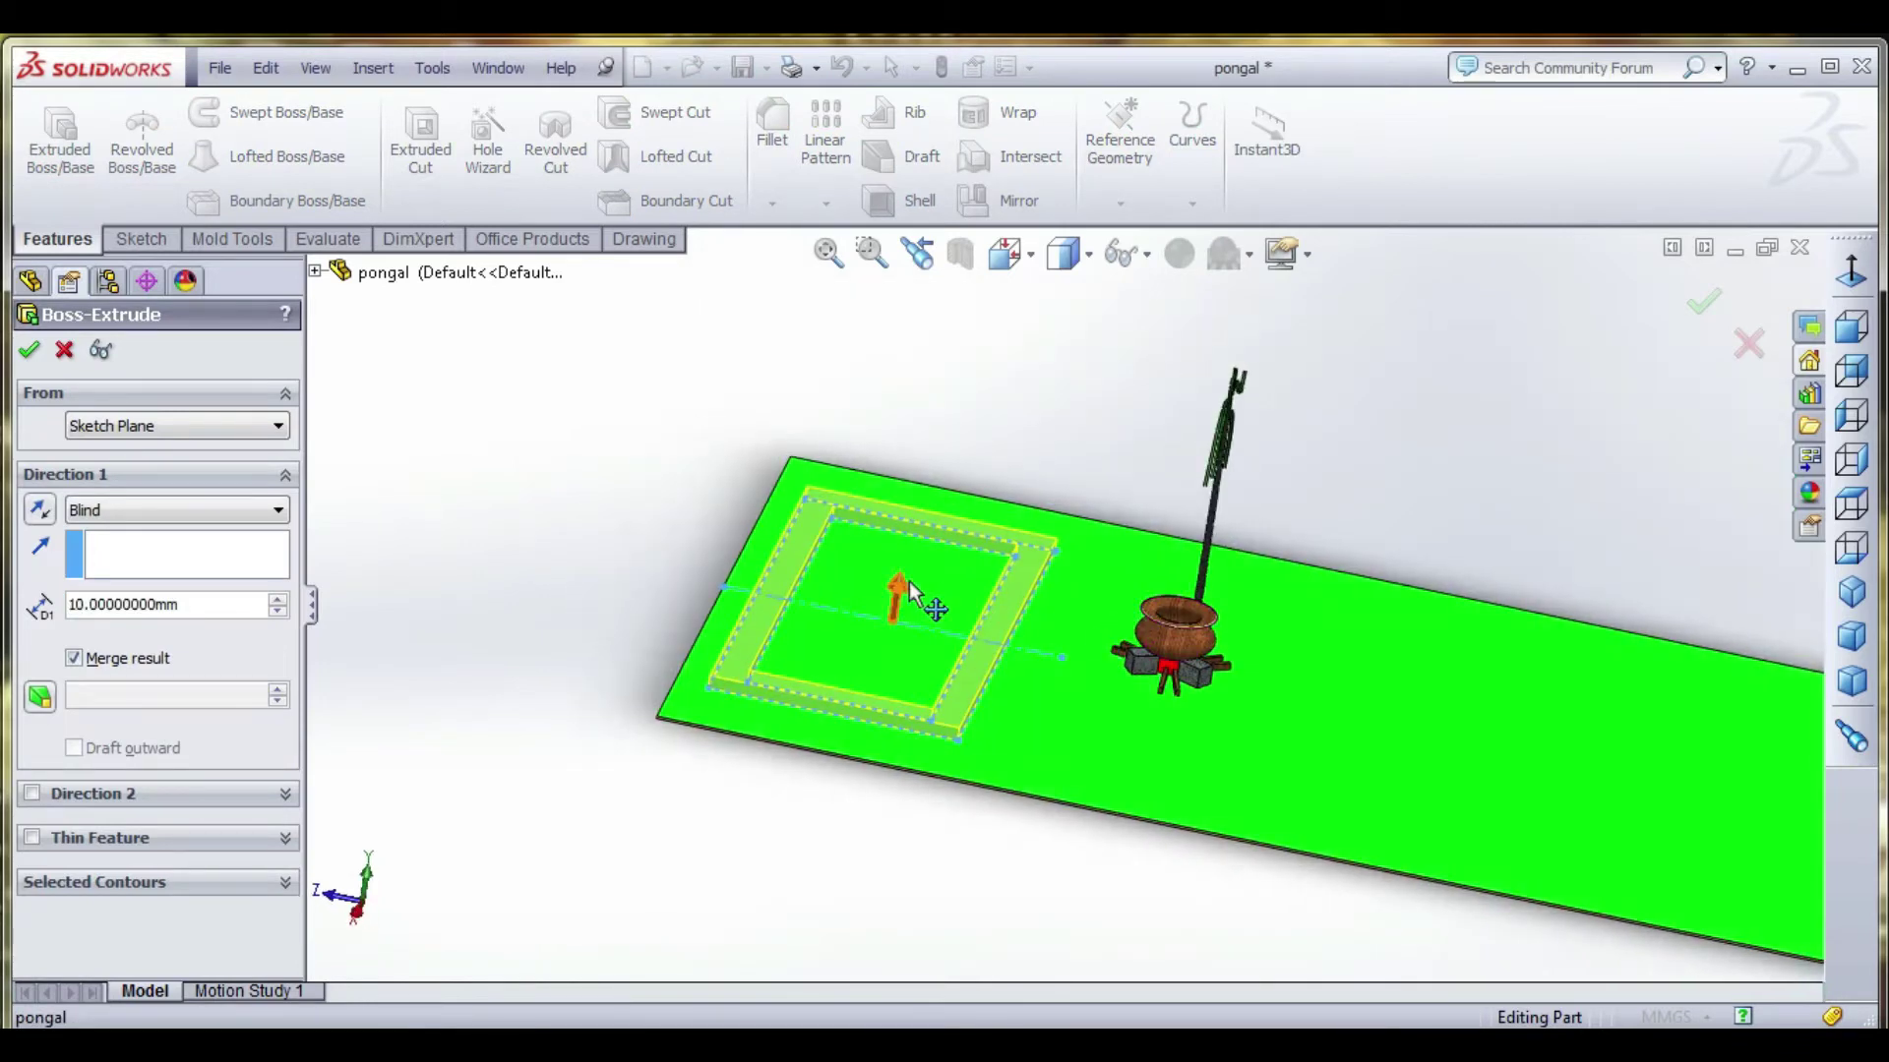
{"action": "left_click_drag", "start_coordinate": [909, 588], "coordinate": [934, 418]}
{"action": "mouse_move", "coordinate": [787, 591]}
{"action": "middle_mouse_down"}
{"action": "mouse_move", "coordinate": [675, 641]}
{"action": "mouse_move", "coordinate": [1419, 549]}
{"action": "mouse_move", "coordinate": [1360, 581]}
{"action": "middle_mouse_up"}
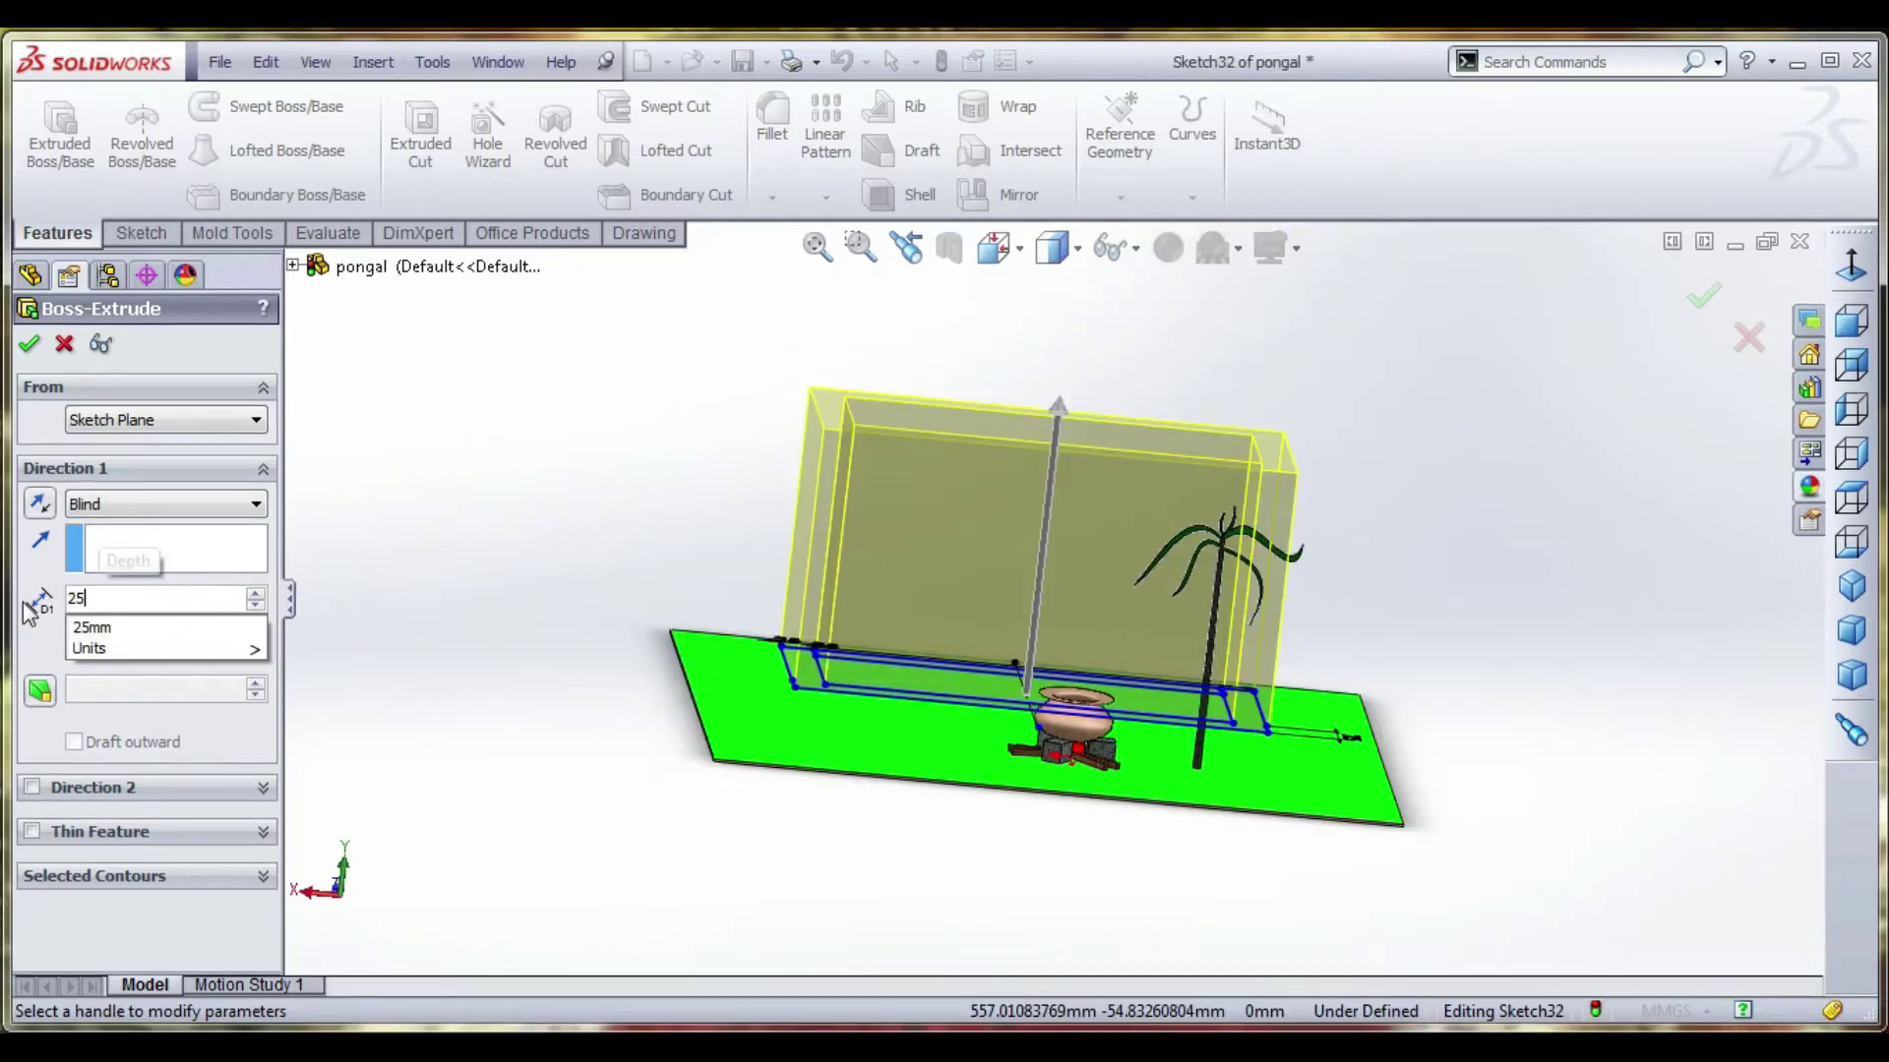
{"action": "type", "text": "25"}
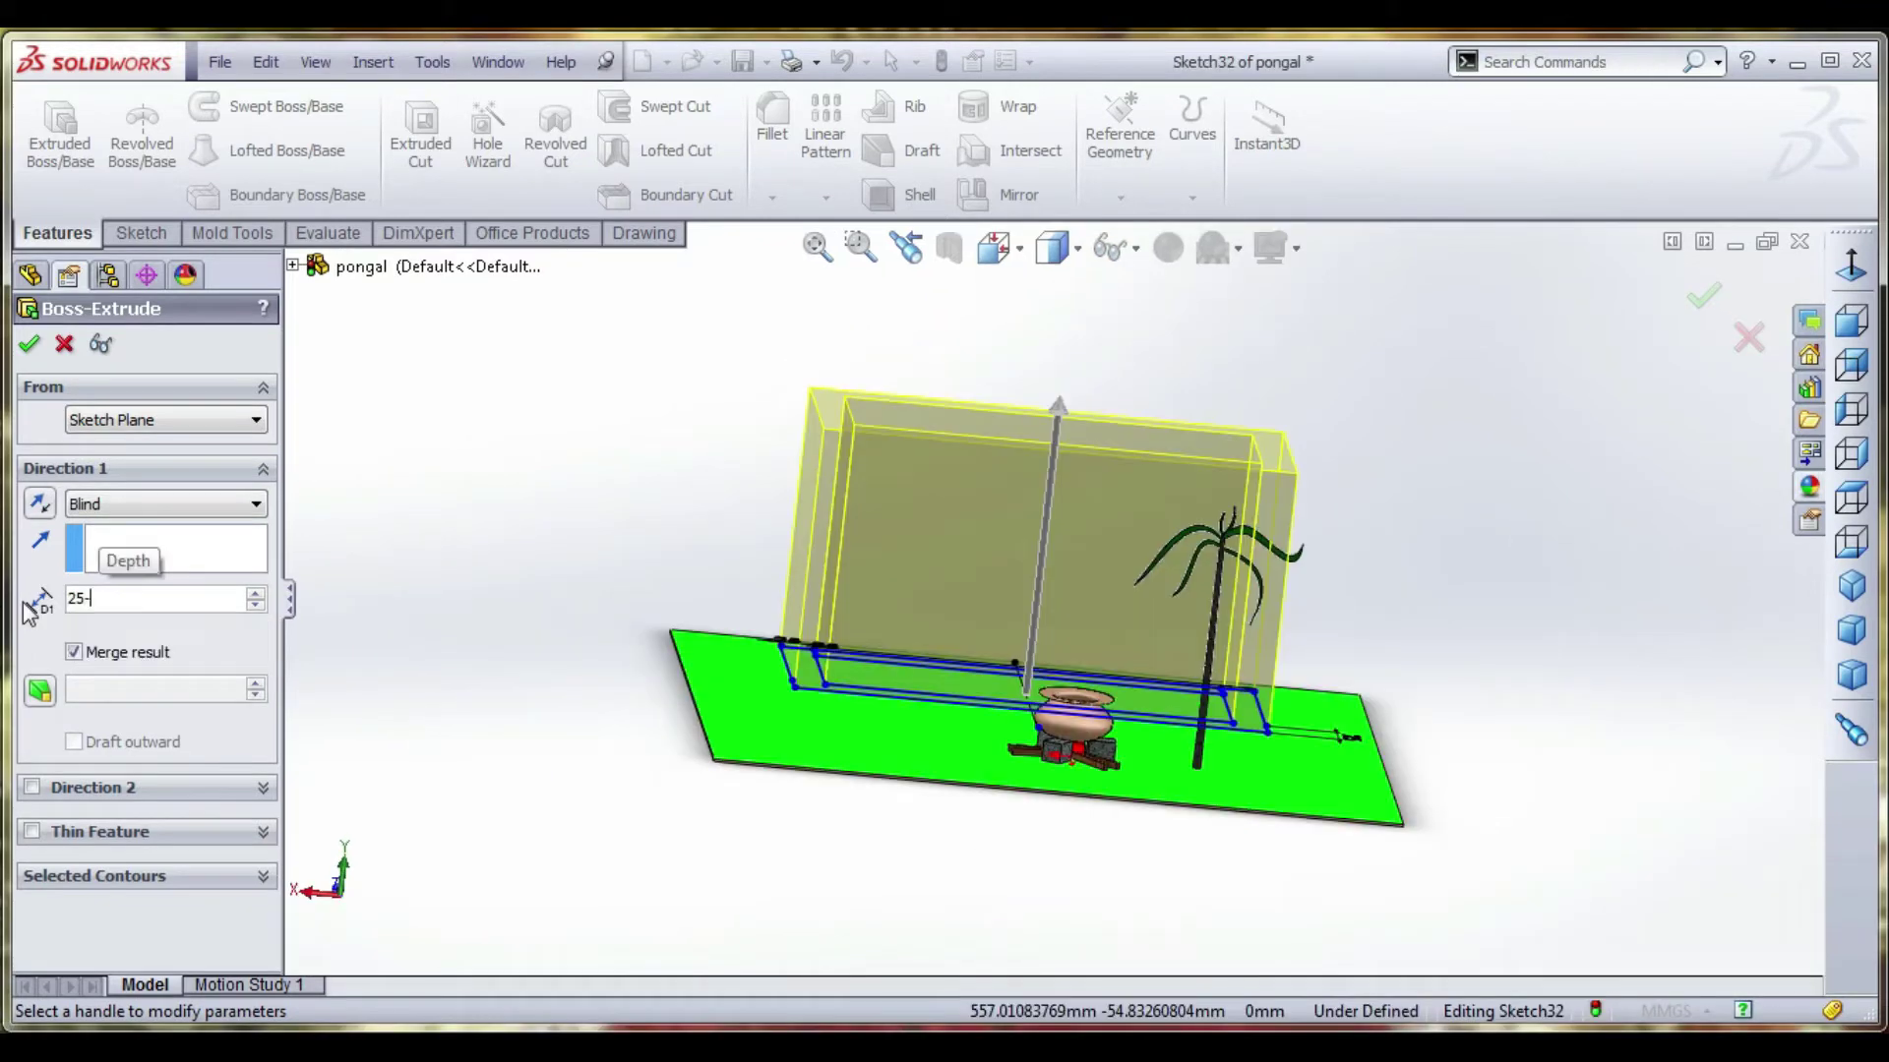
{"action": "type", "text": "-0"}
{"action": "key", "text": "Return"}
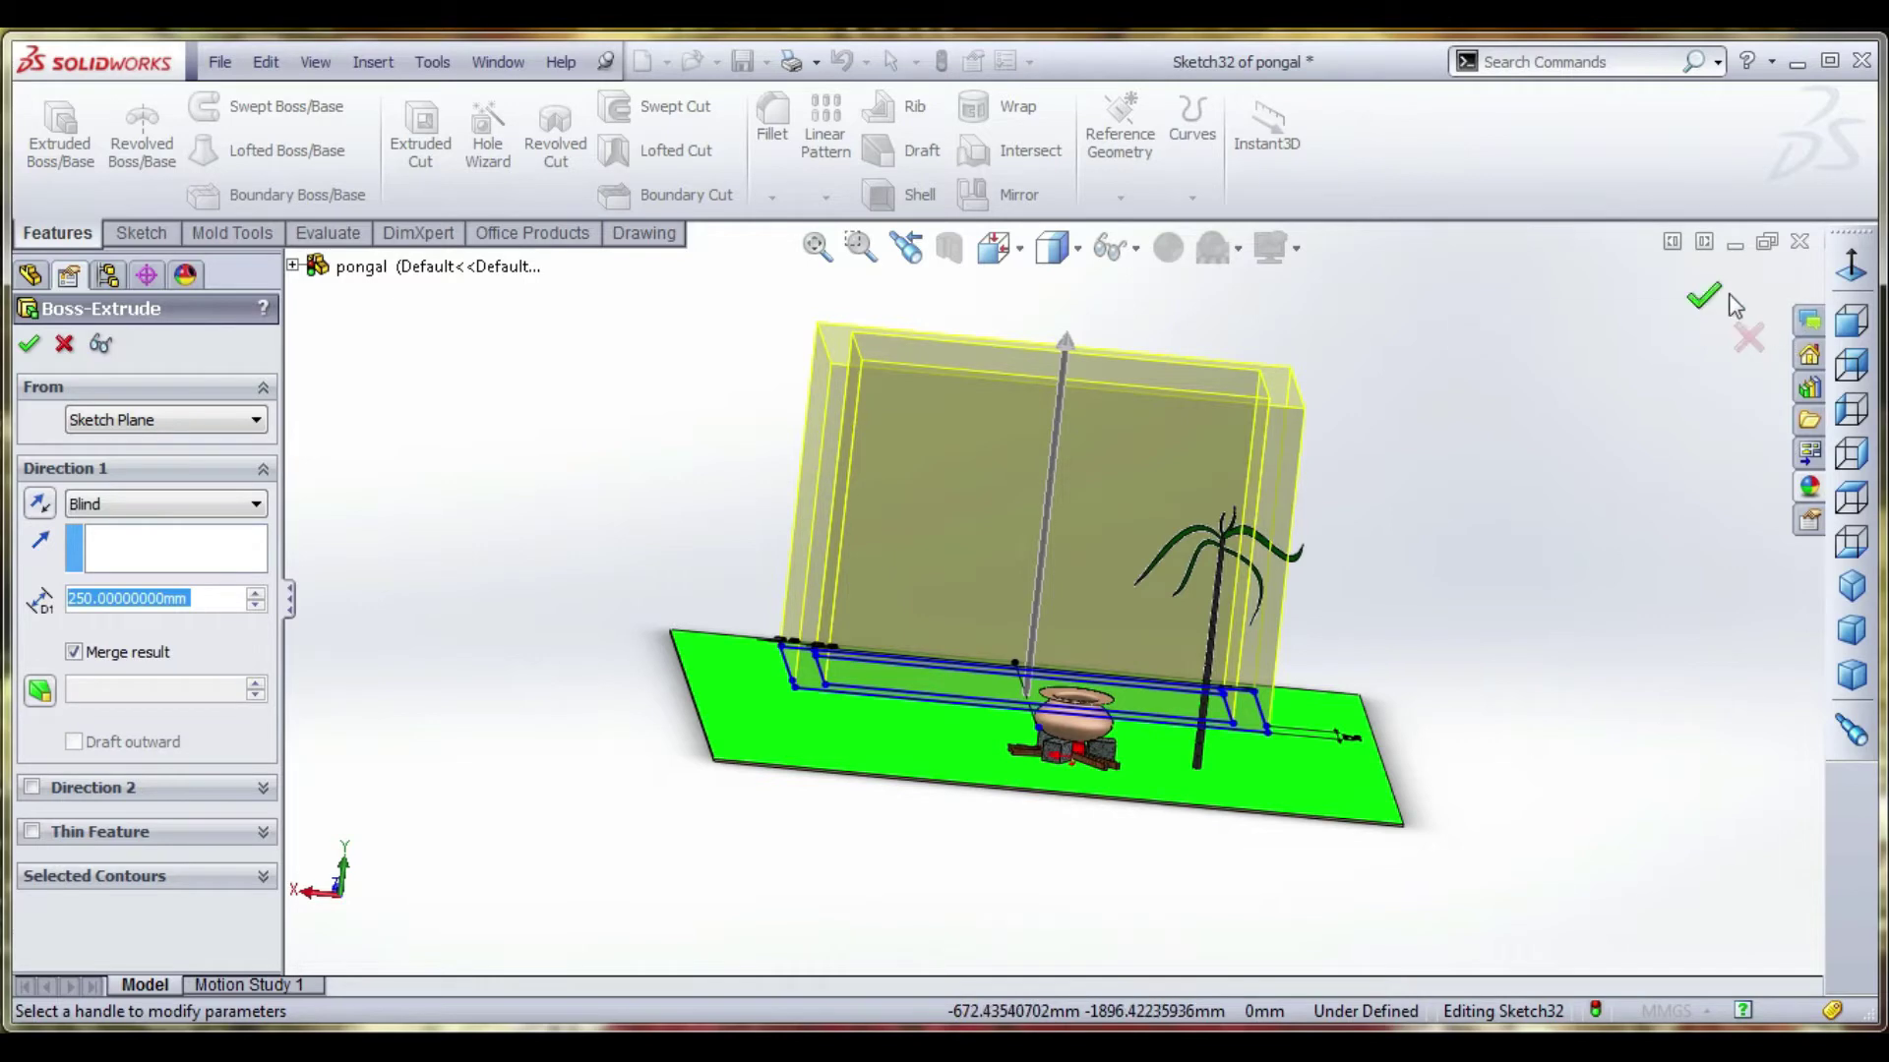
{"action": "key", "text": "Return"}
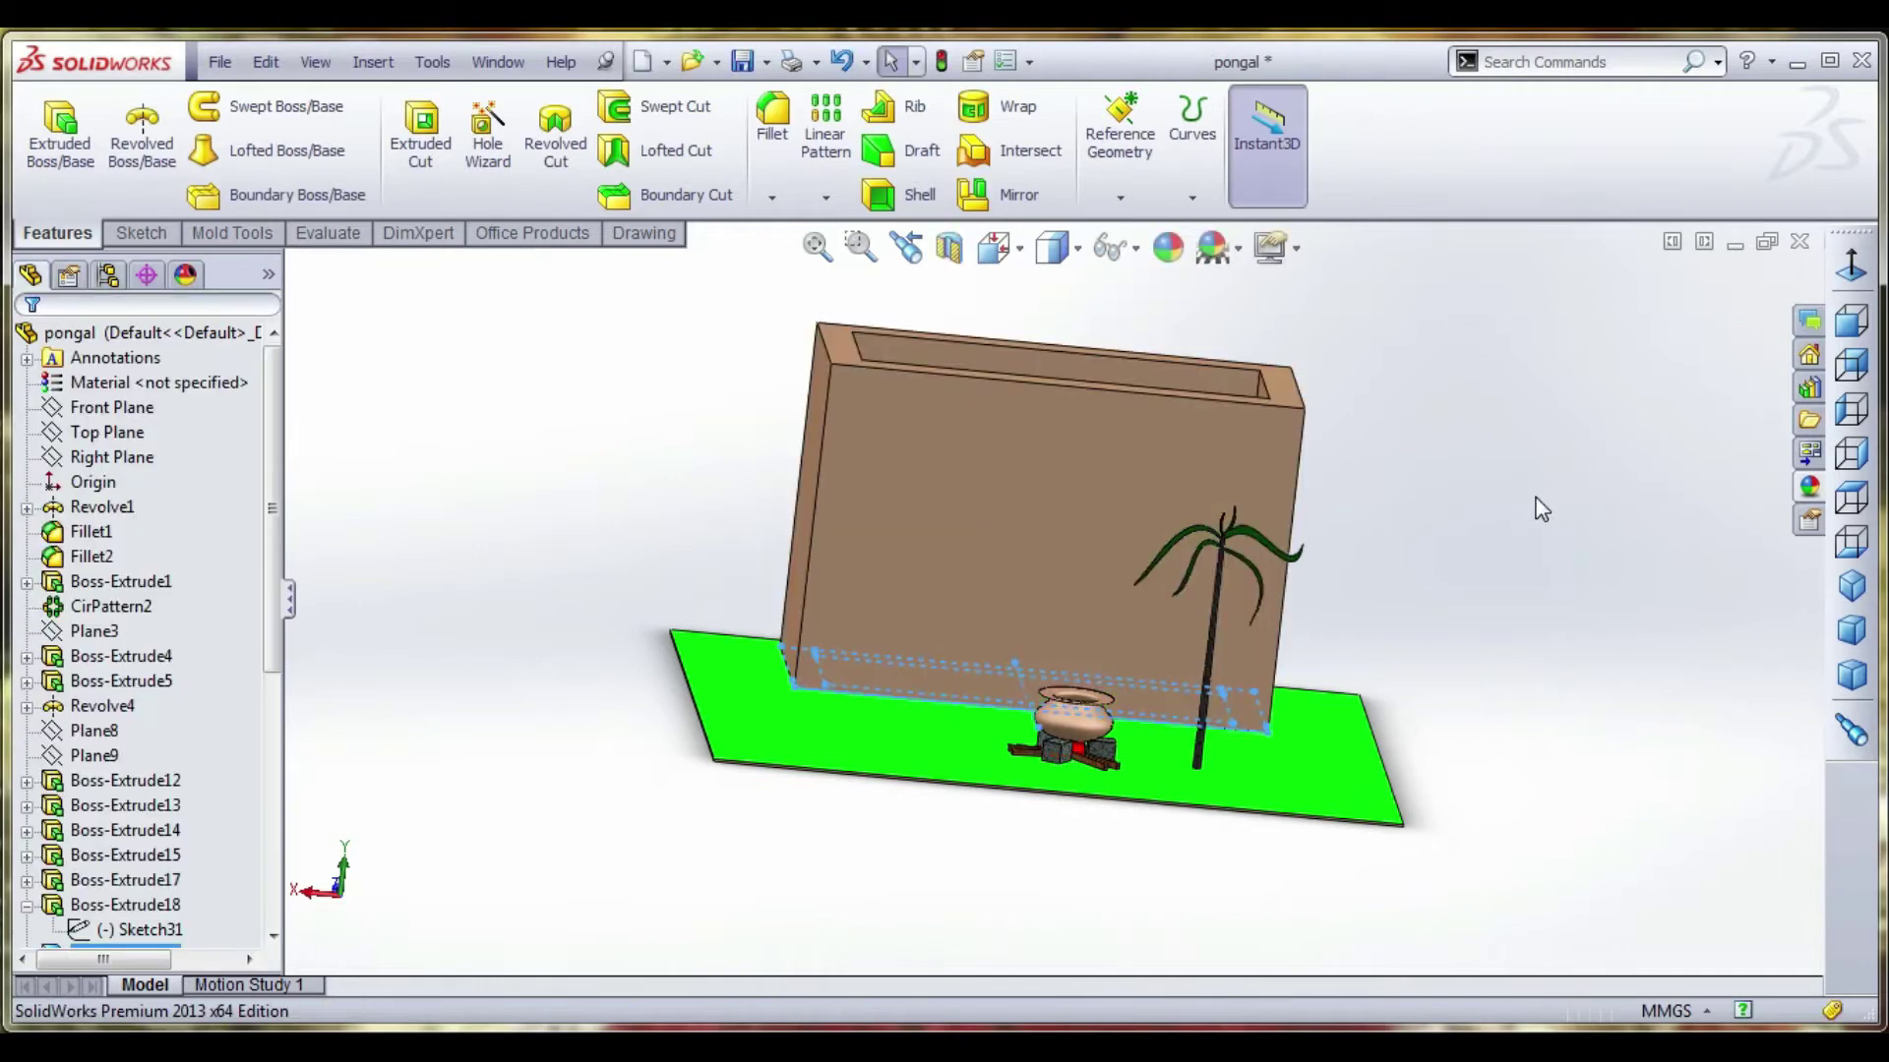
Sketch a doorway rectangle about 89 mm wide and 171 mm tall on the pot-facing wall, standing on its bottom edge.
{"action": "mouse_move", "coordinate": [1121, 551]}
{"action": "middle_mouse_down"}
{"action": "mouse_move", "coordinate": [1147, 557]}
{"action": "mouse_move", "coordinate": [1119, 582]}
{"action": "middle_mouse_up"}
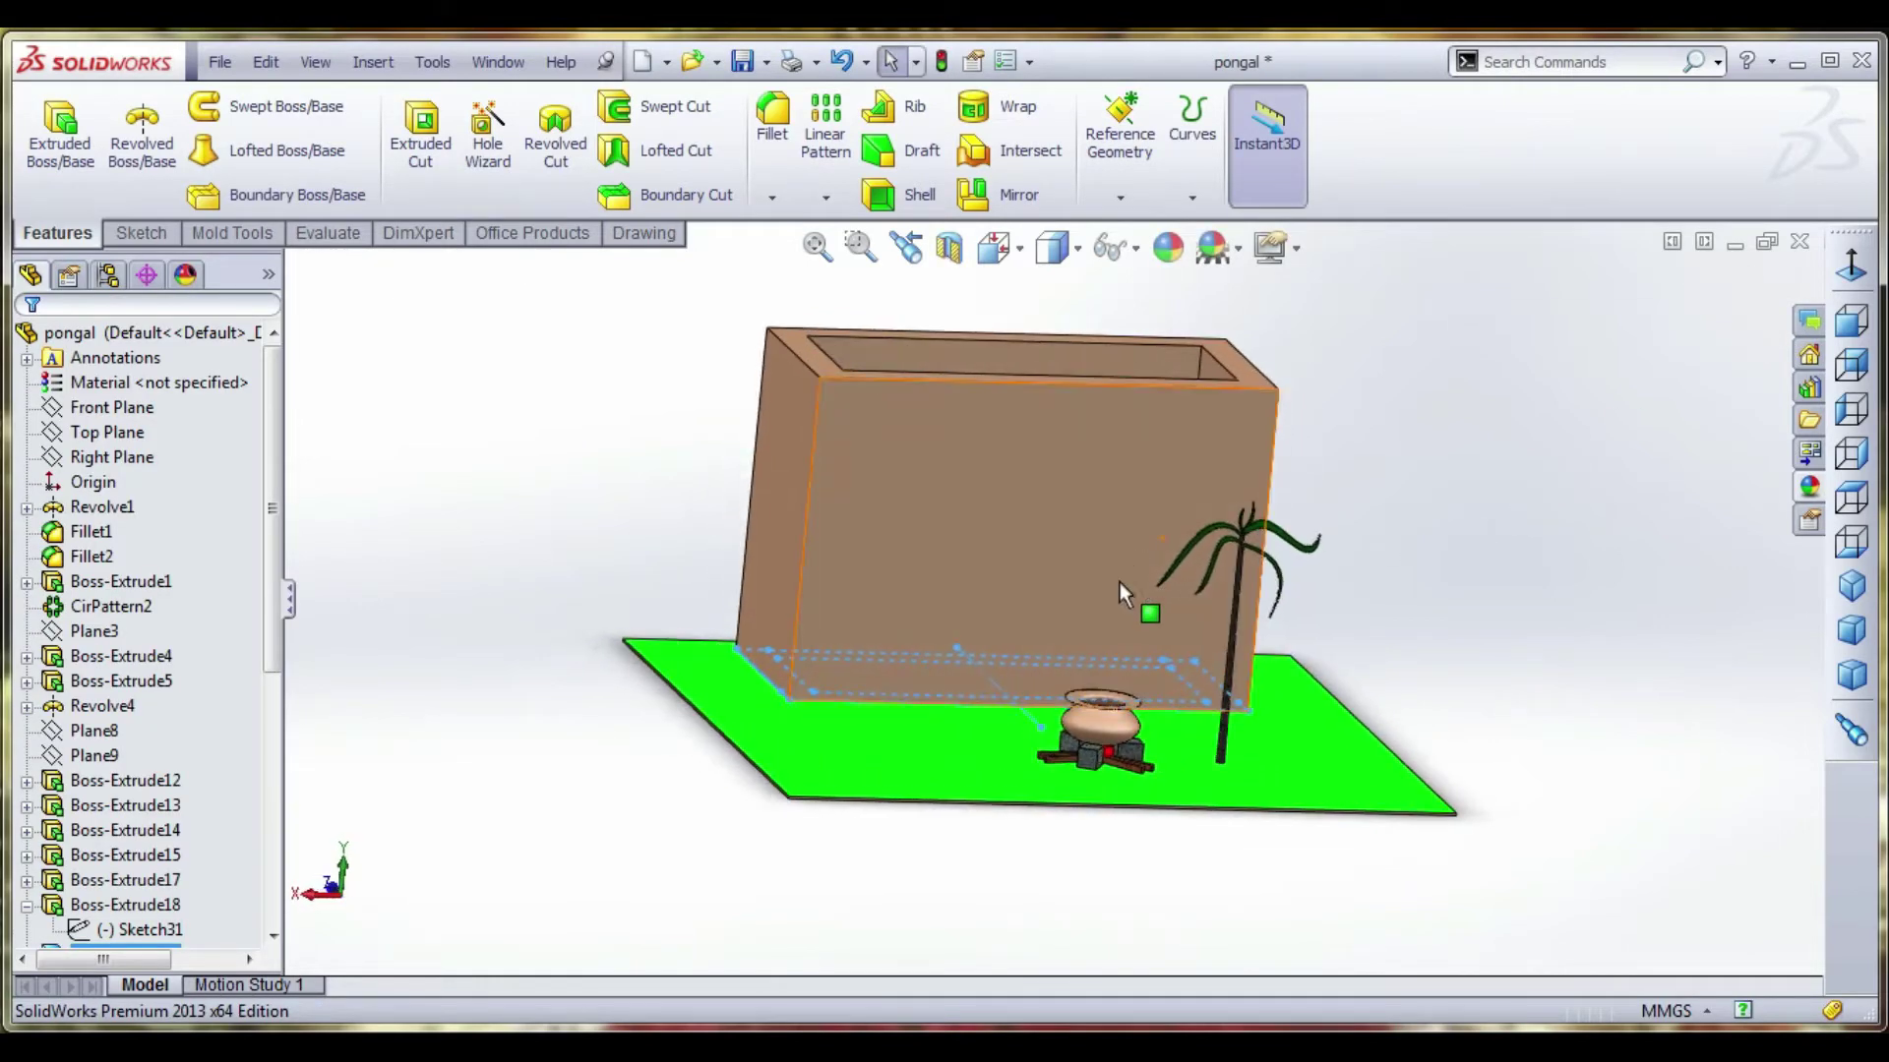
{"action": "left_click", "coordinate": [1023, 604]}
{"action": "left_click", "coordinate": [57, 148]}
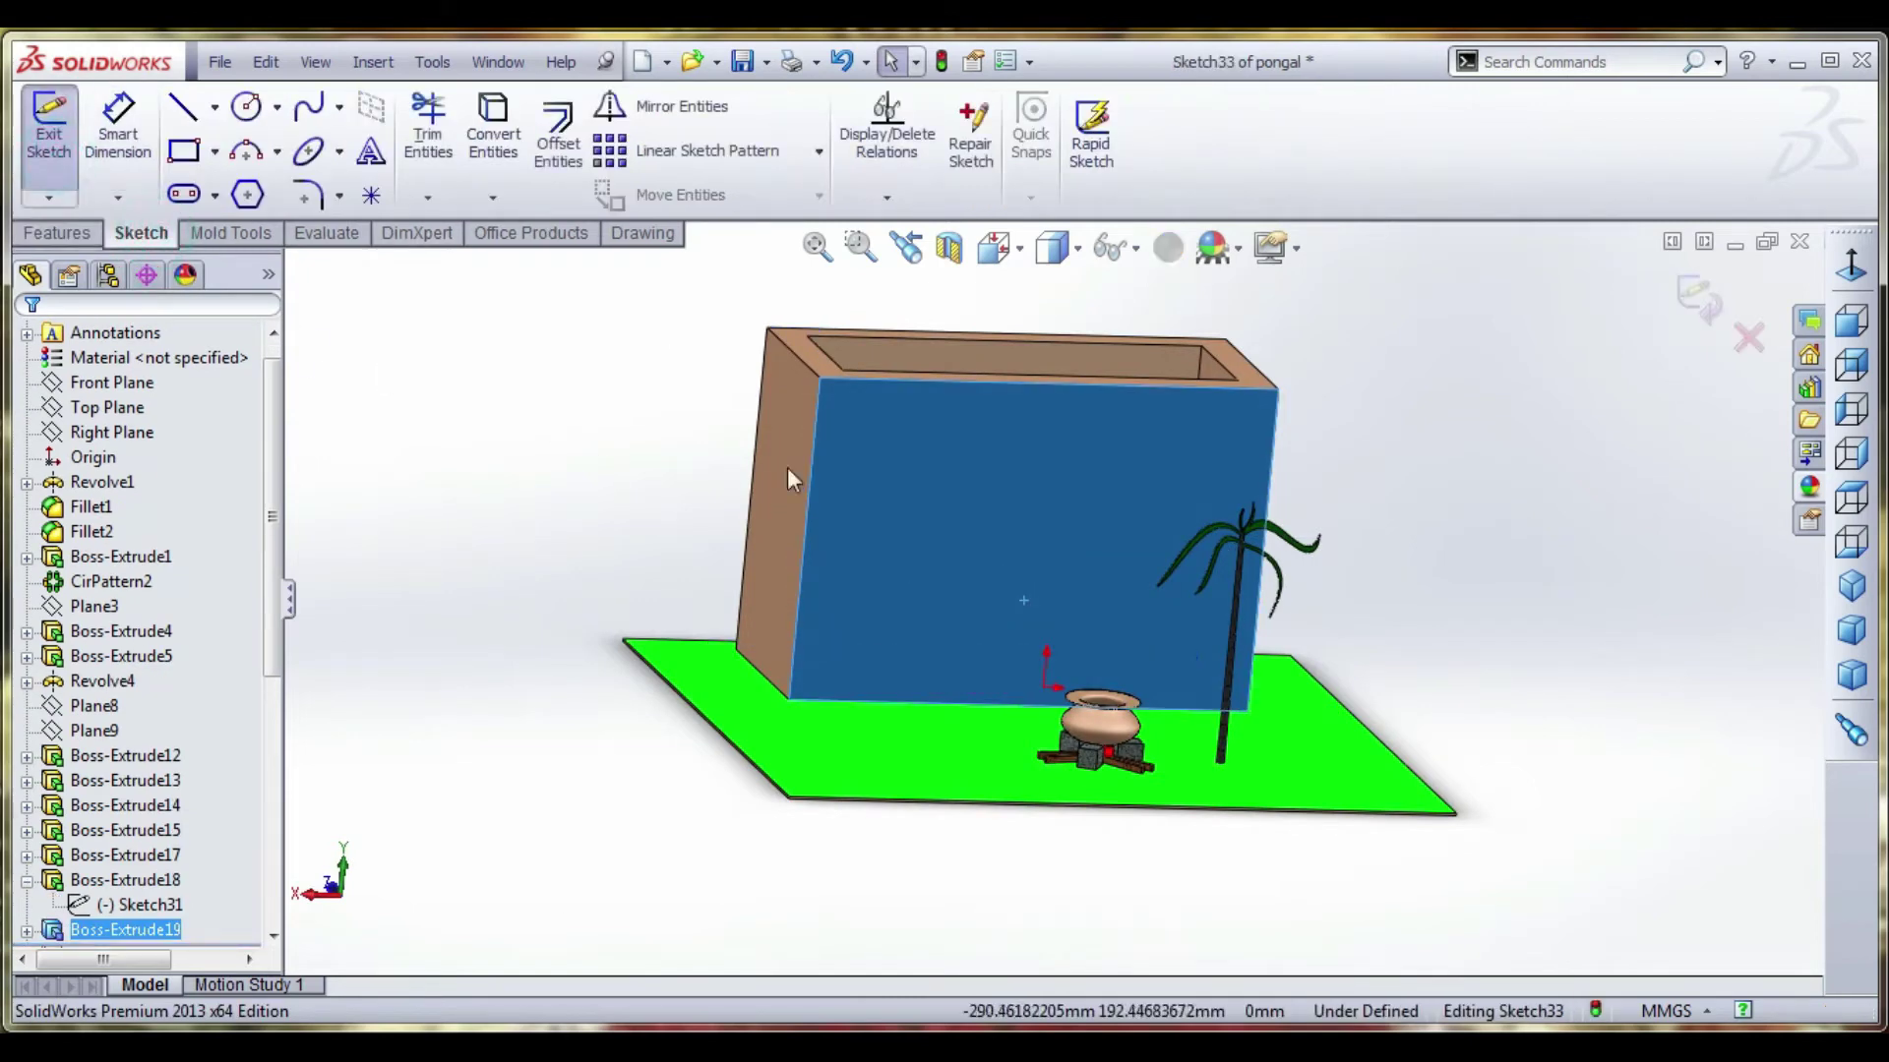
{"action": "left_click", "coordinate": [184, 153]}
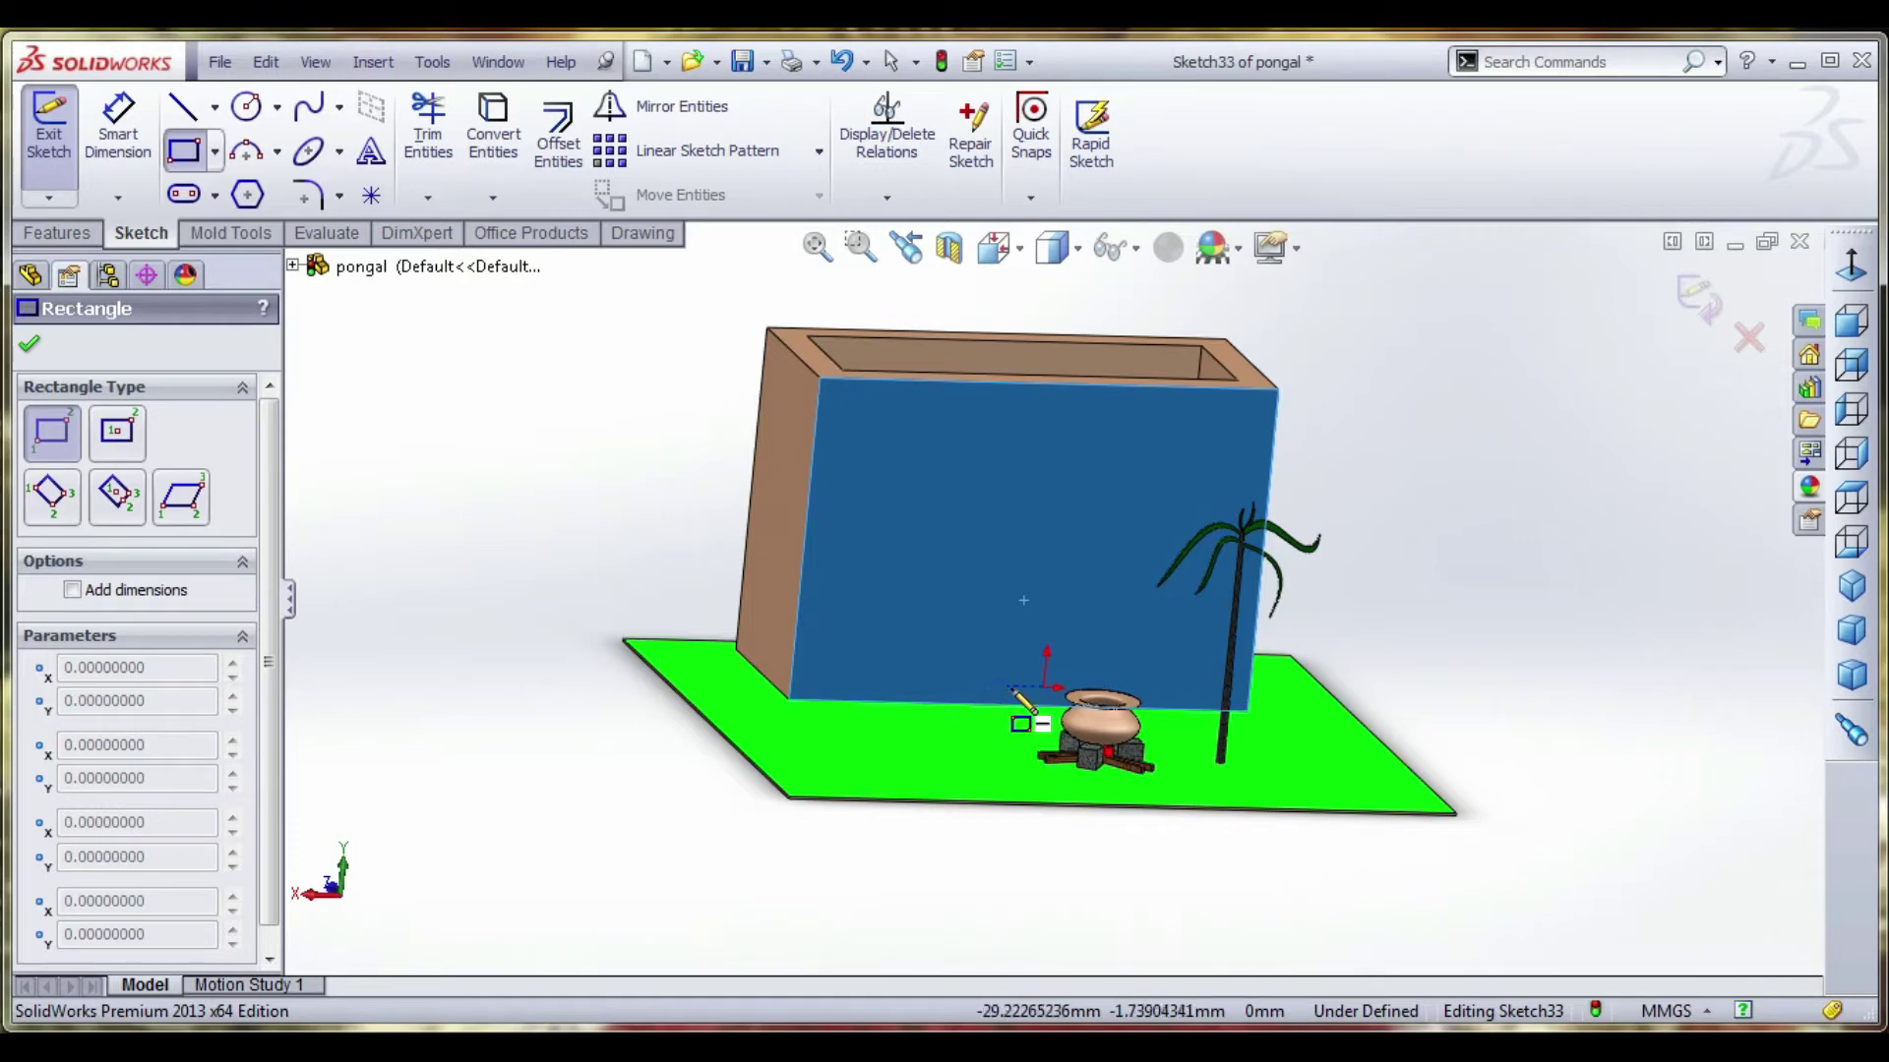
{"action": "left_click", "coordinate": [1851, 263]}
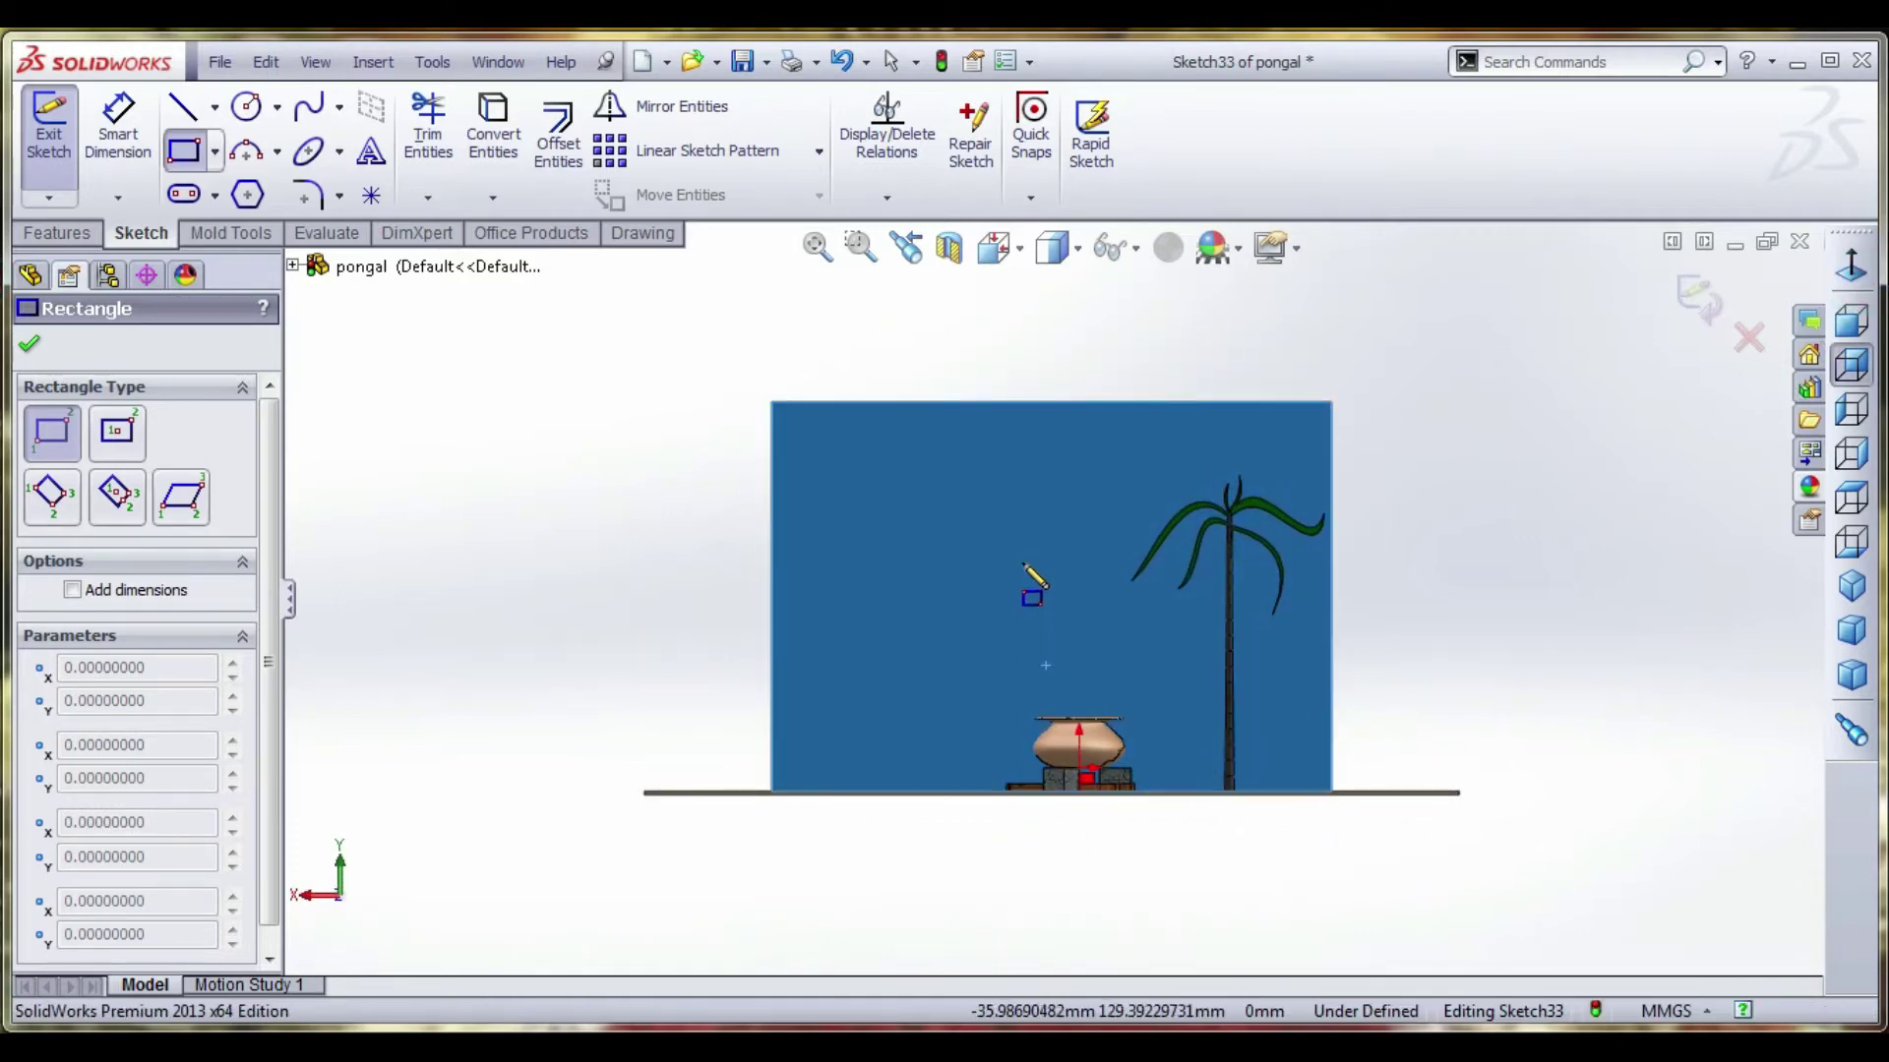
{"action": "left_click", "coordinate": [1017, 526]}
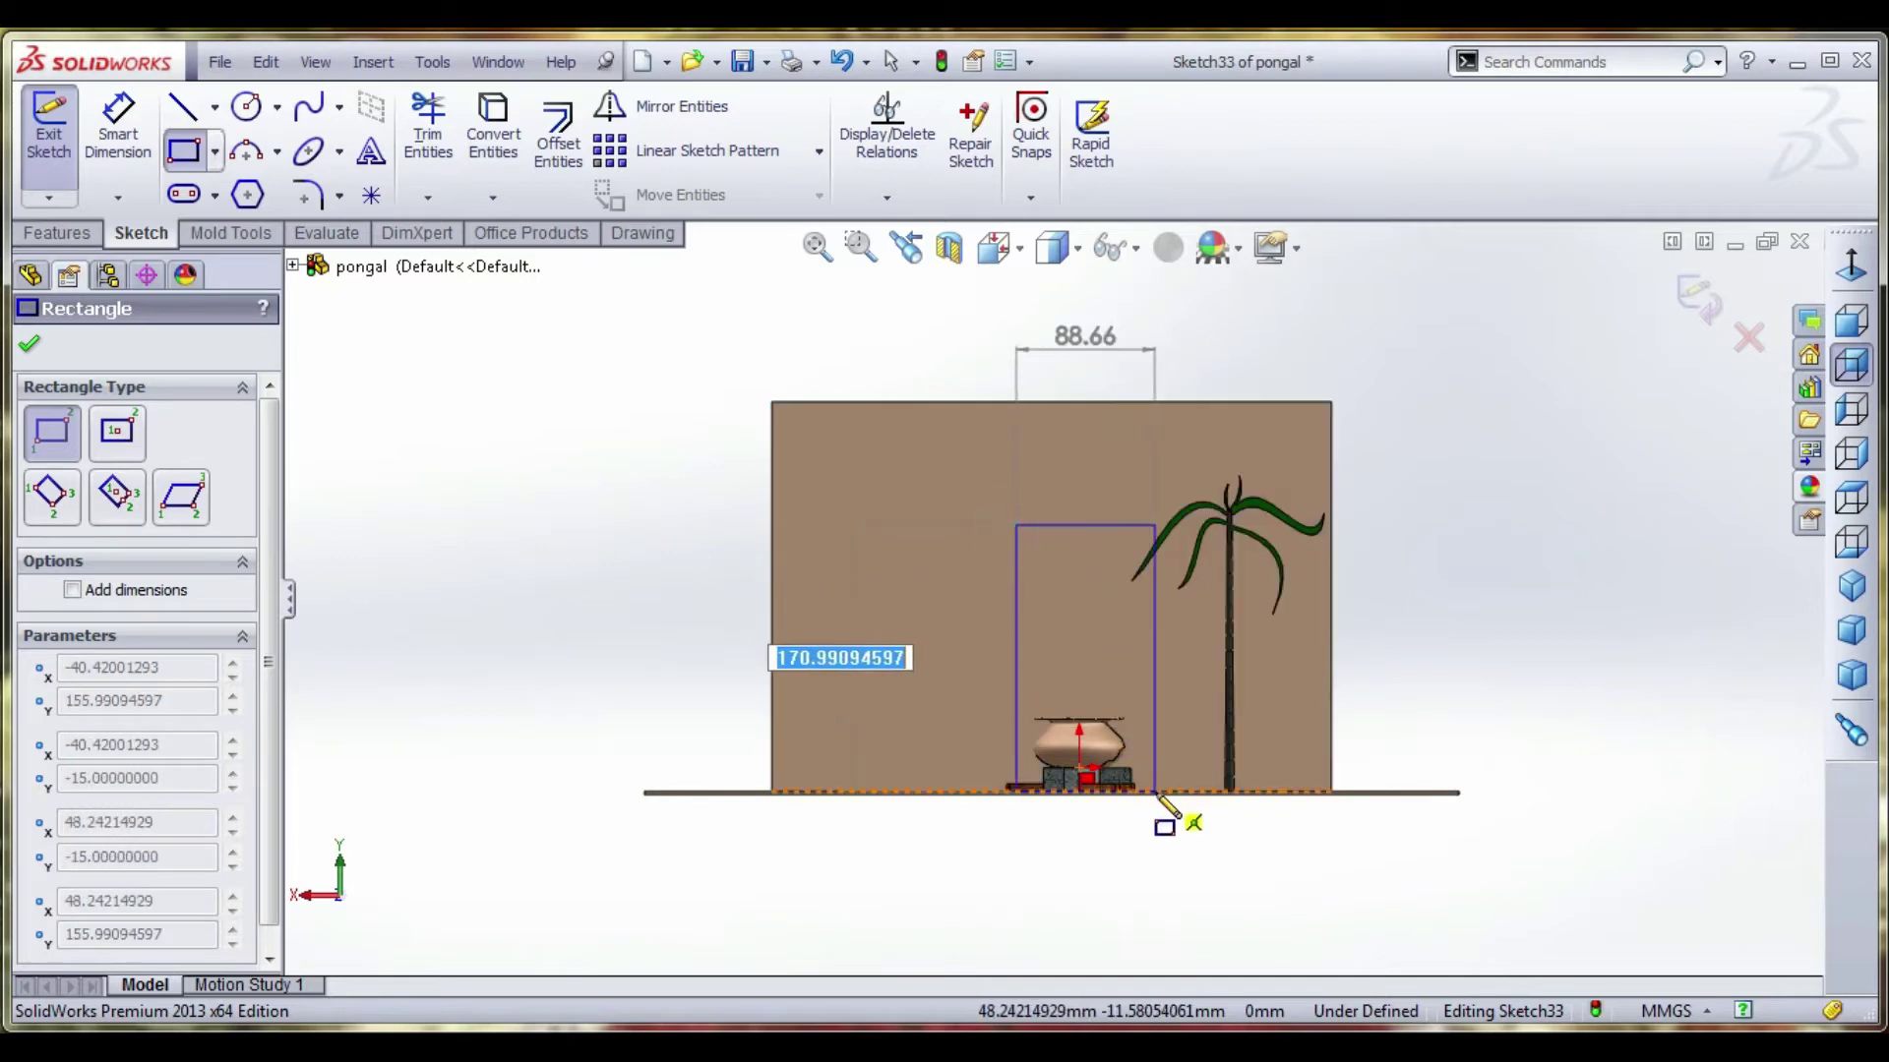
{"action": "left_click", "coordinate": [1155, 794]}
{"action": "key", "text": "Escape"}
{"action": "scroll", "coordinate": [1287, 702], "scroll_direction": "down", "scroll_amount": 1}
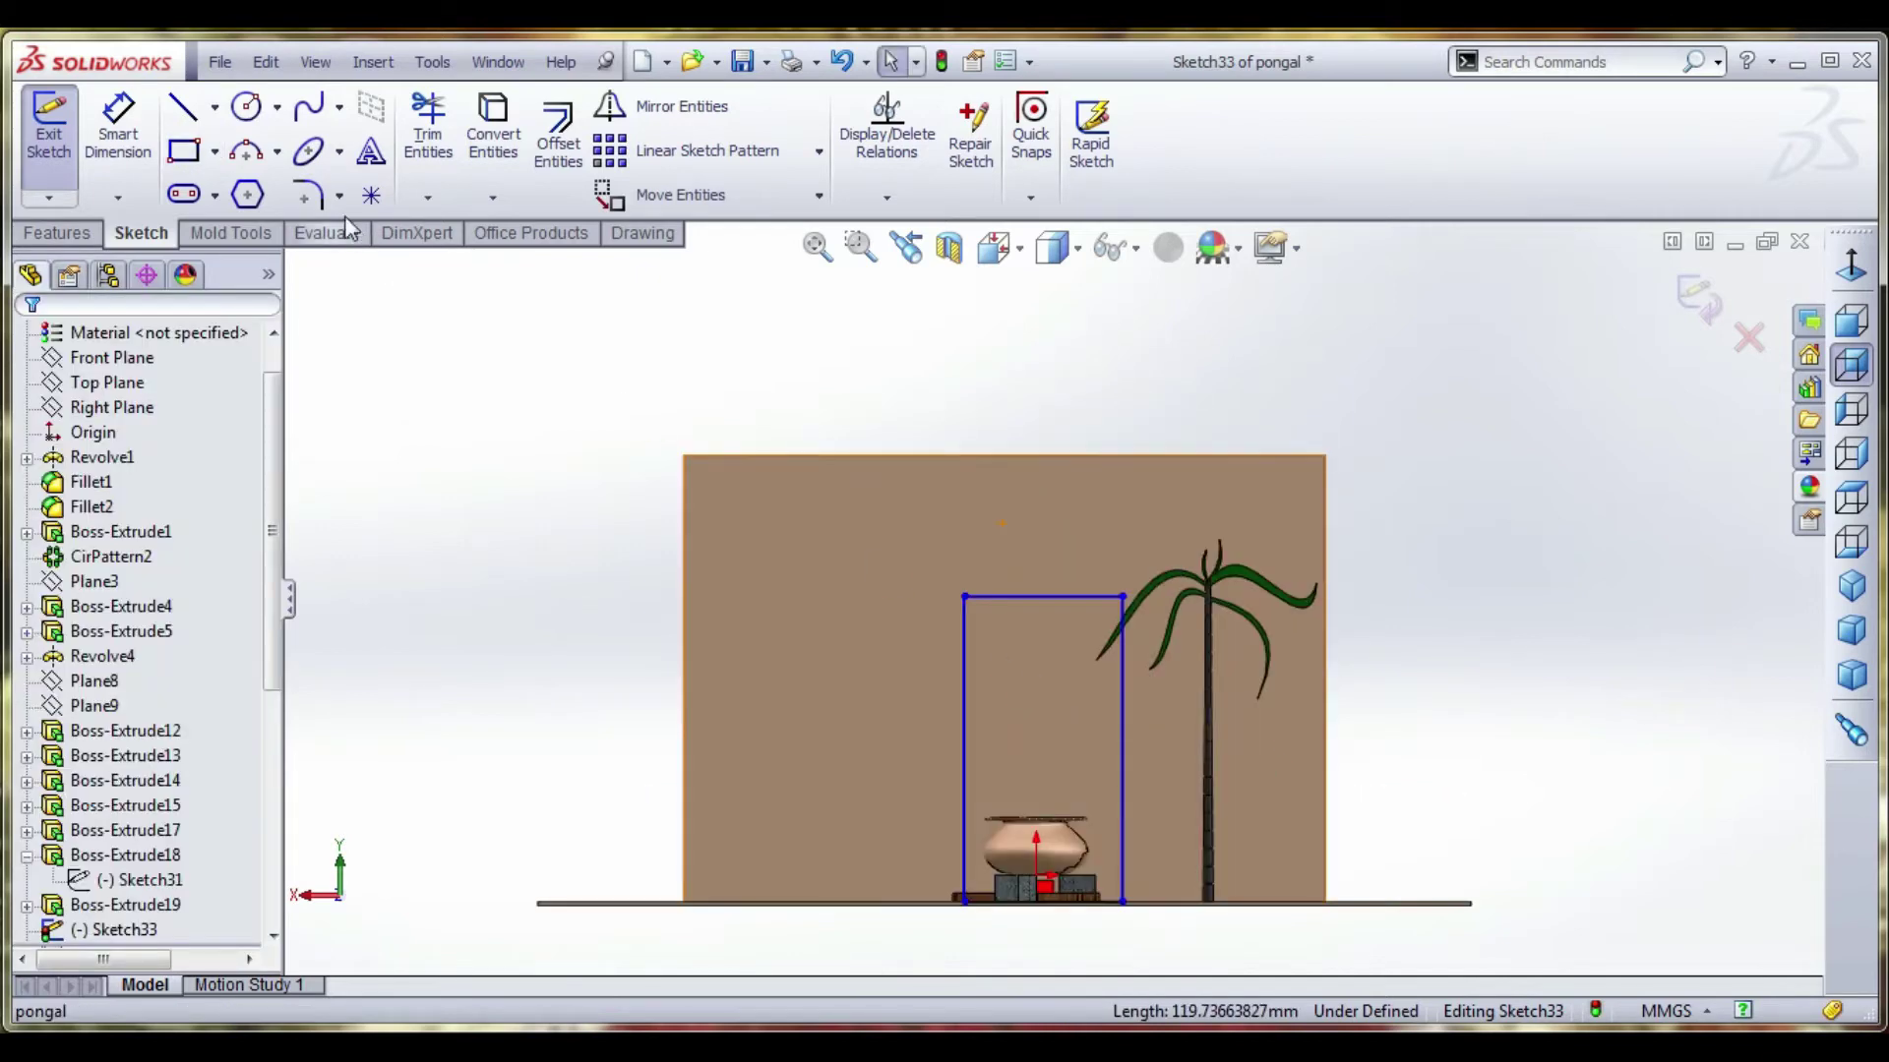
Cut the doorway rectangle 109 mm deep through the pot-facing wall with an extruded cut.
{"action": "left_click", "coordinate": [57, 234]}
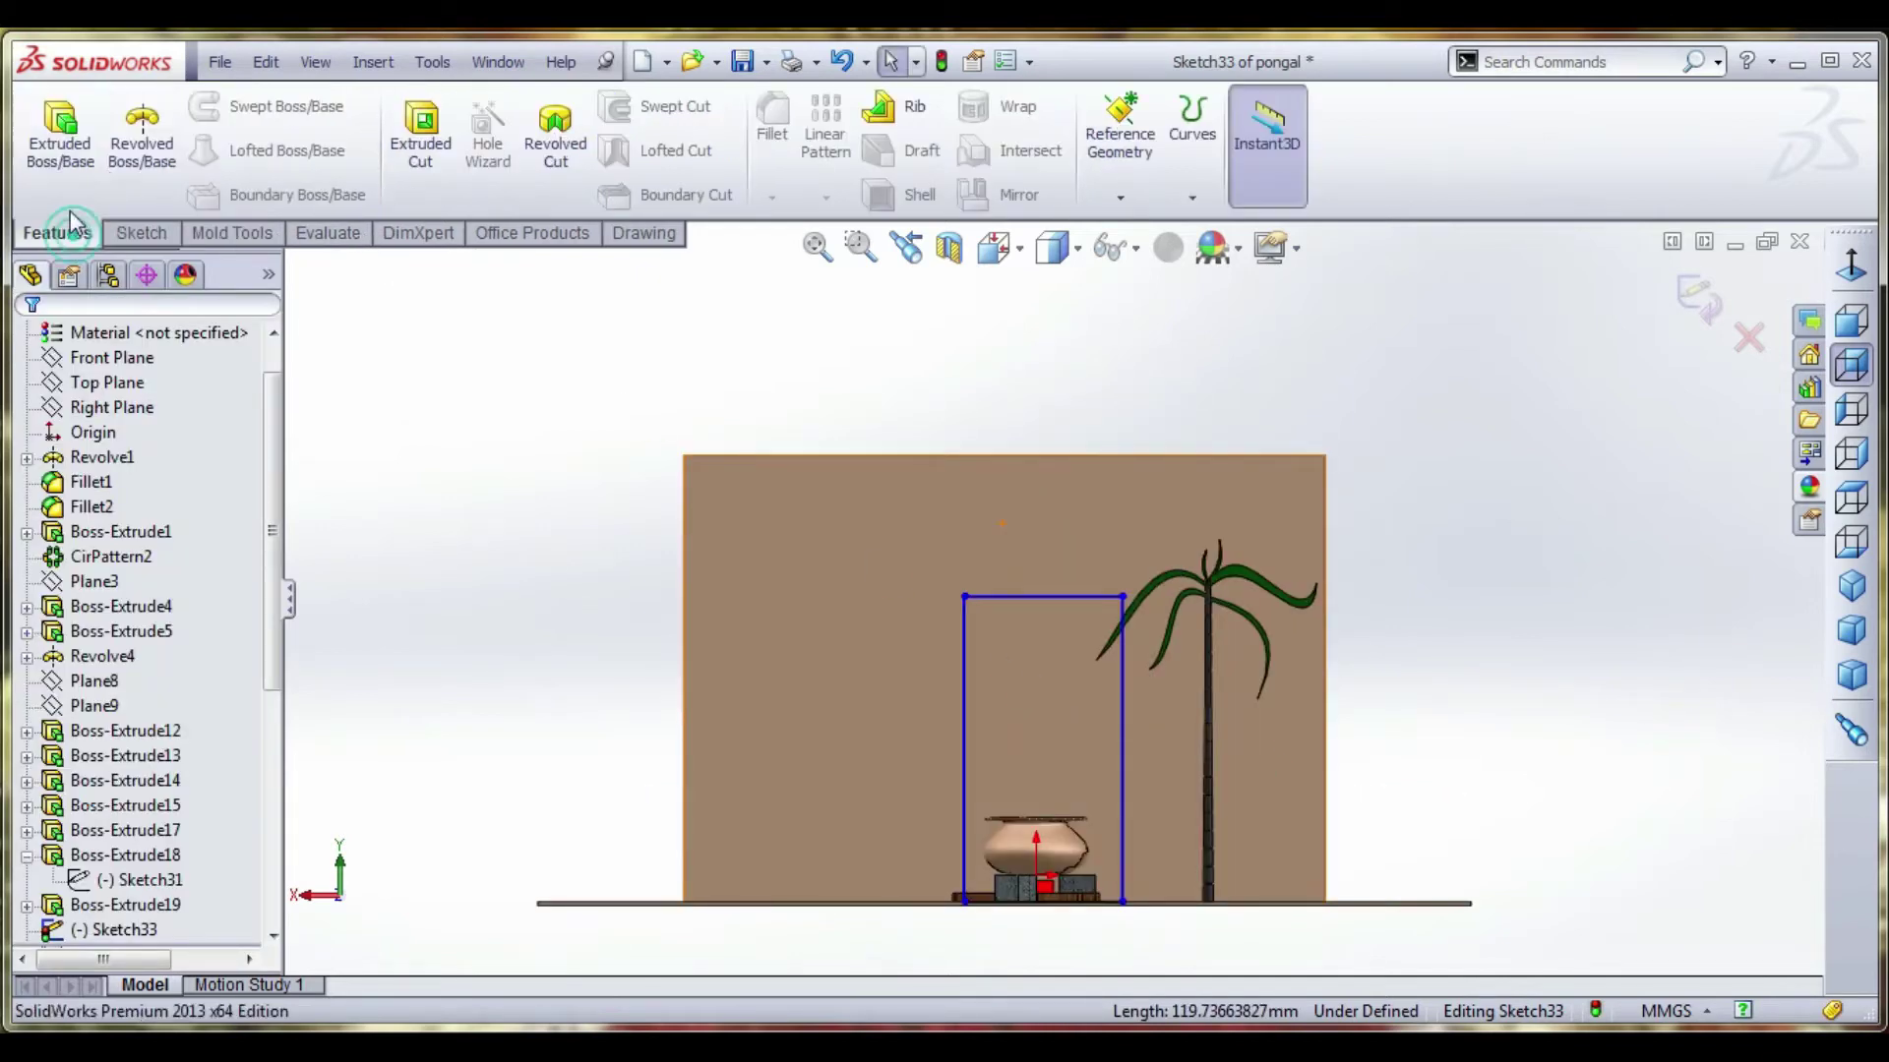
{"action": "left_click", "coordinate": [421, 147]}
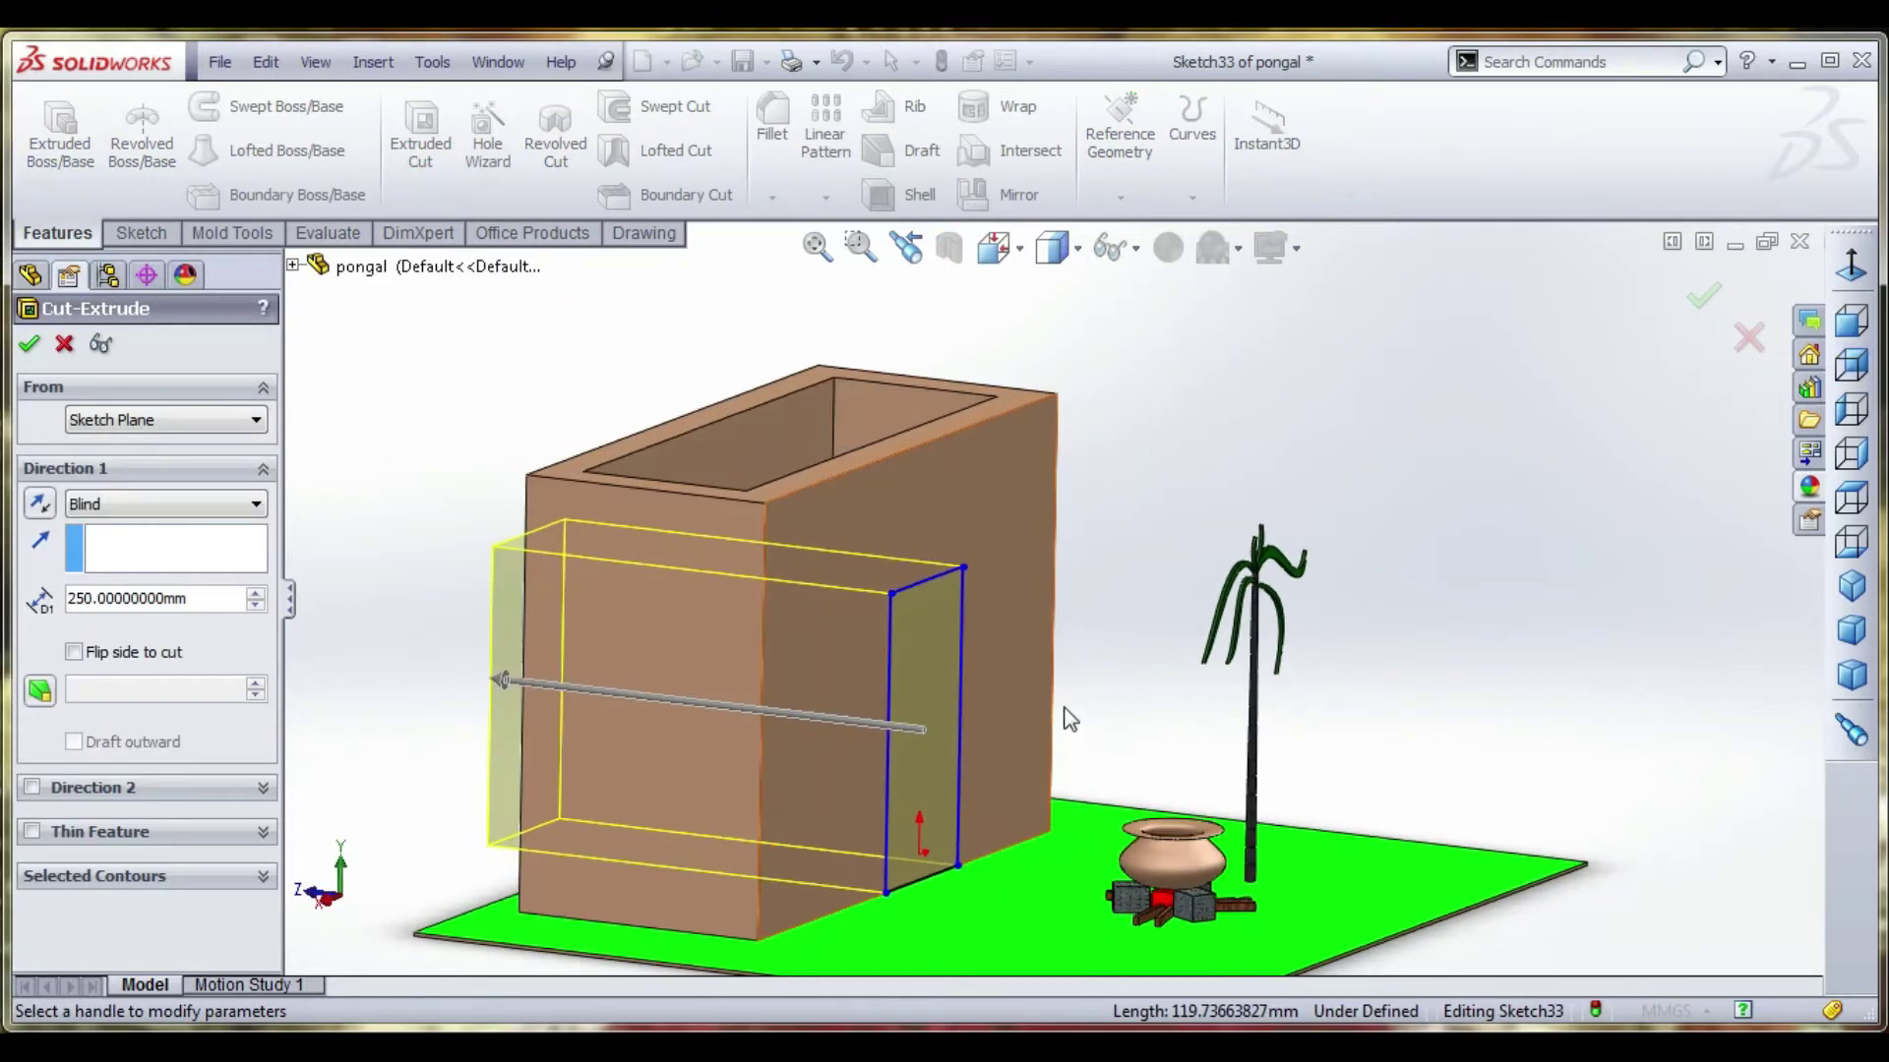
{"action": "left_click", "coordinate": [504, 683]}
{"action": "left_click", "coordinate": [762, 716]}
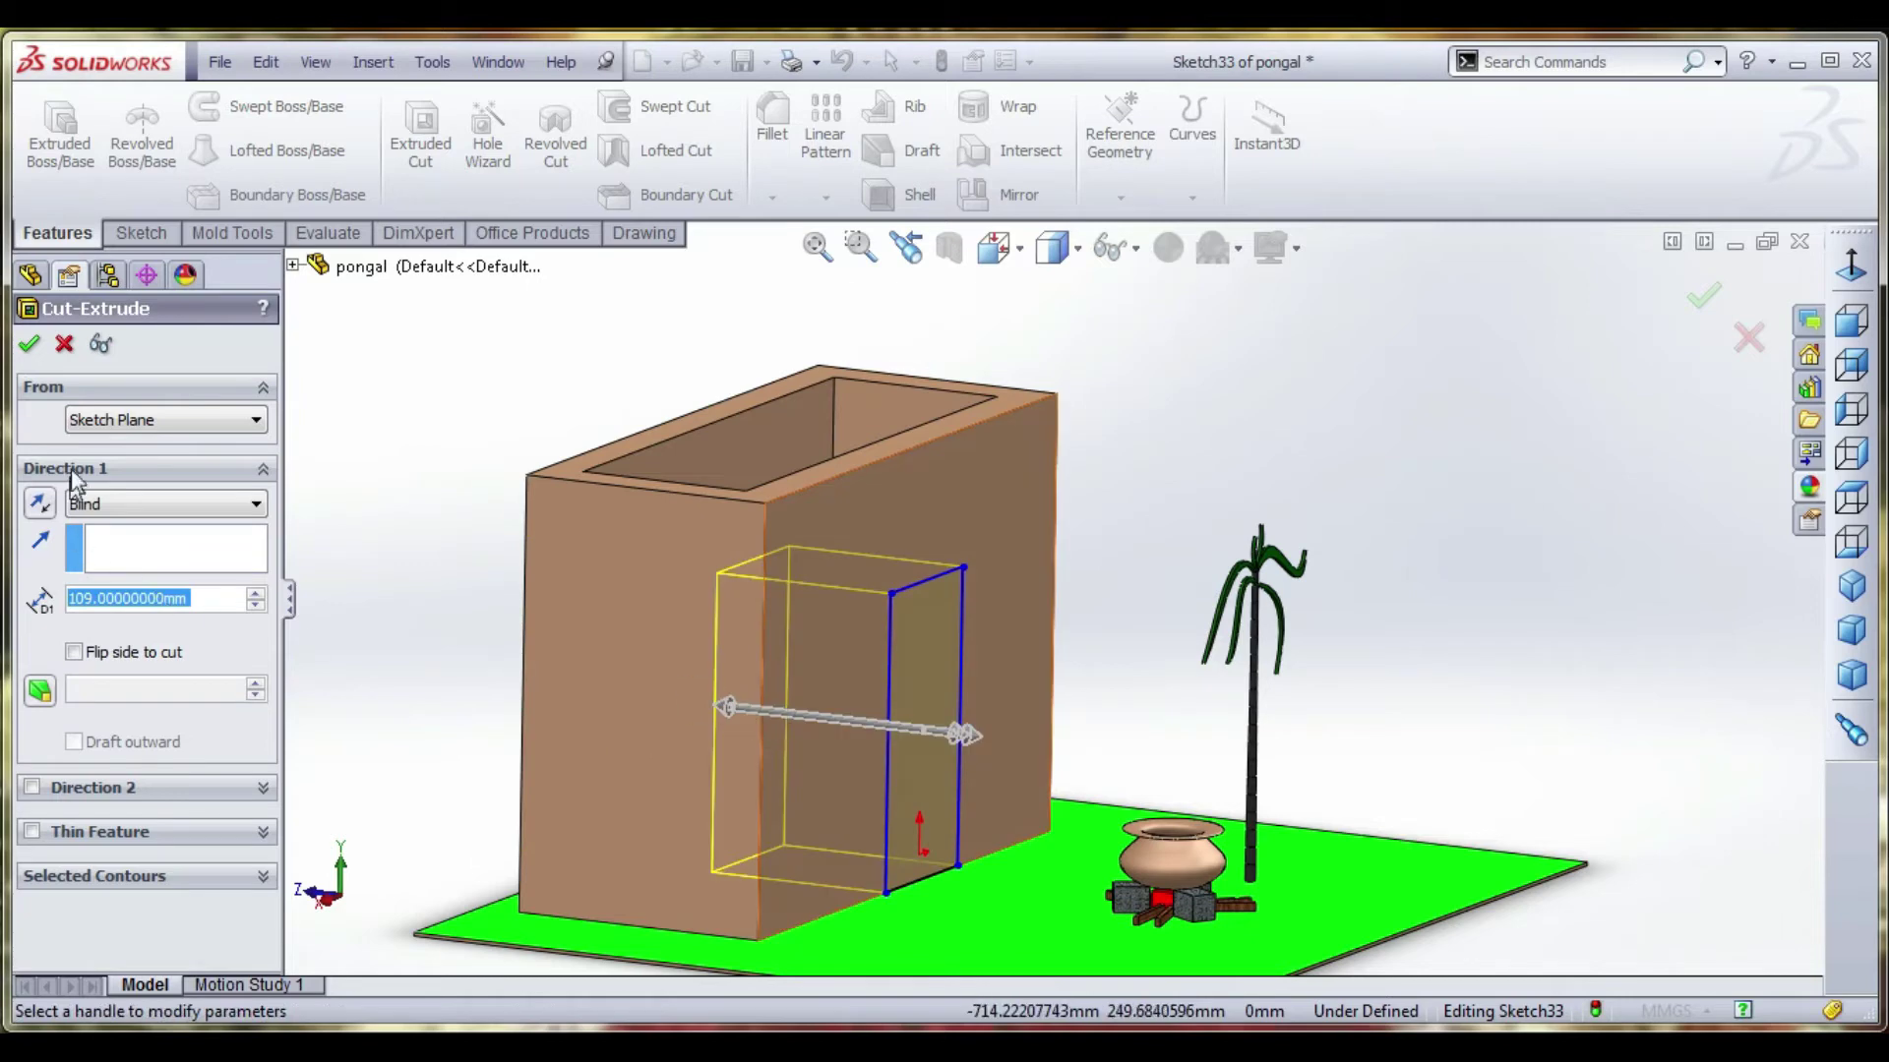
{"action": "left_click", "coordinate": [28, 346]}
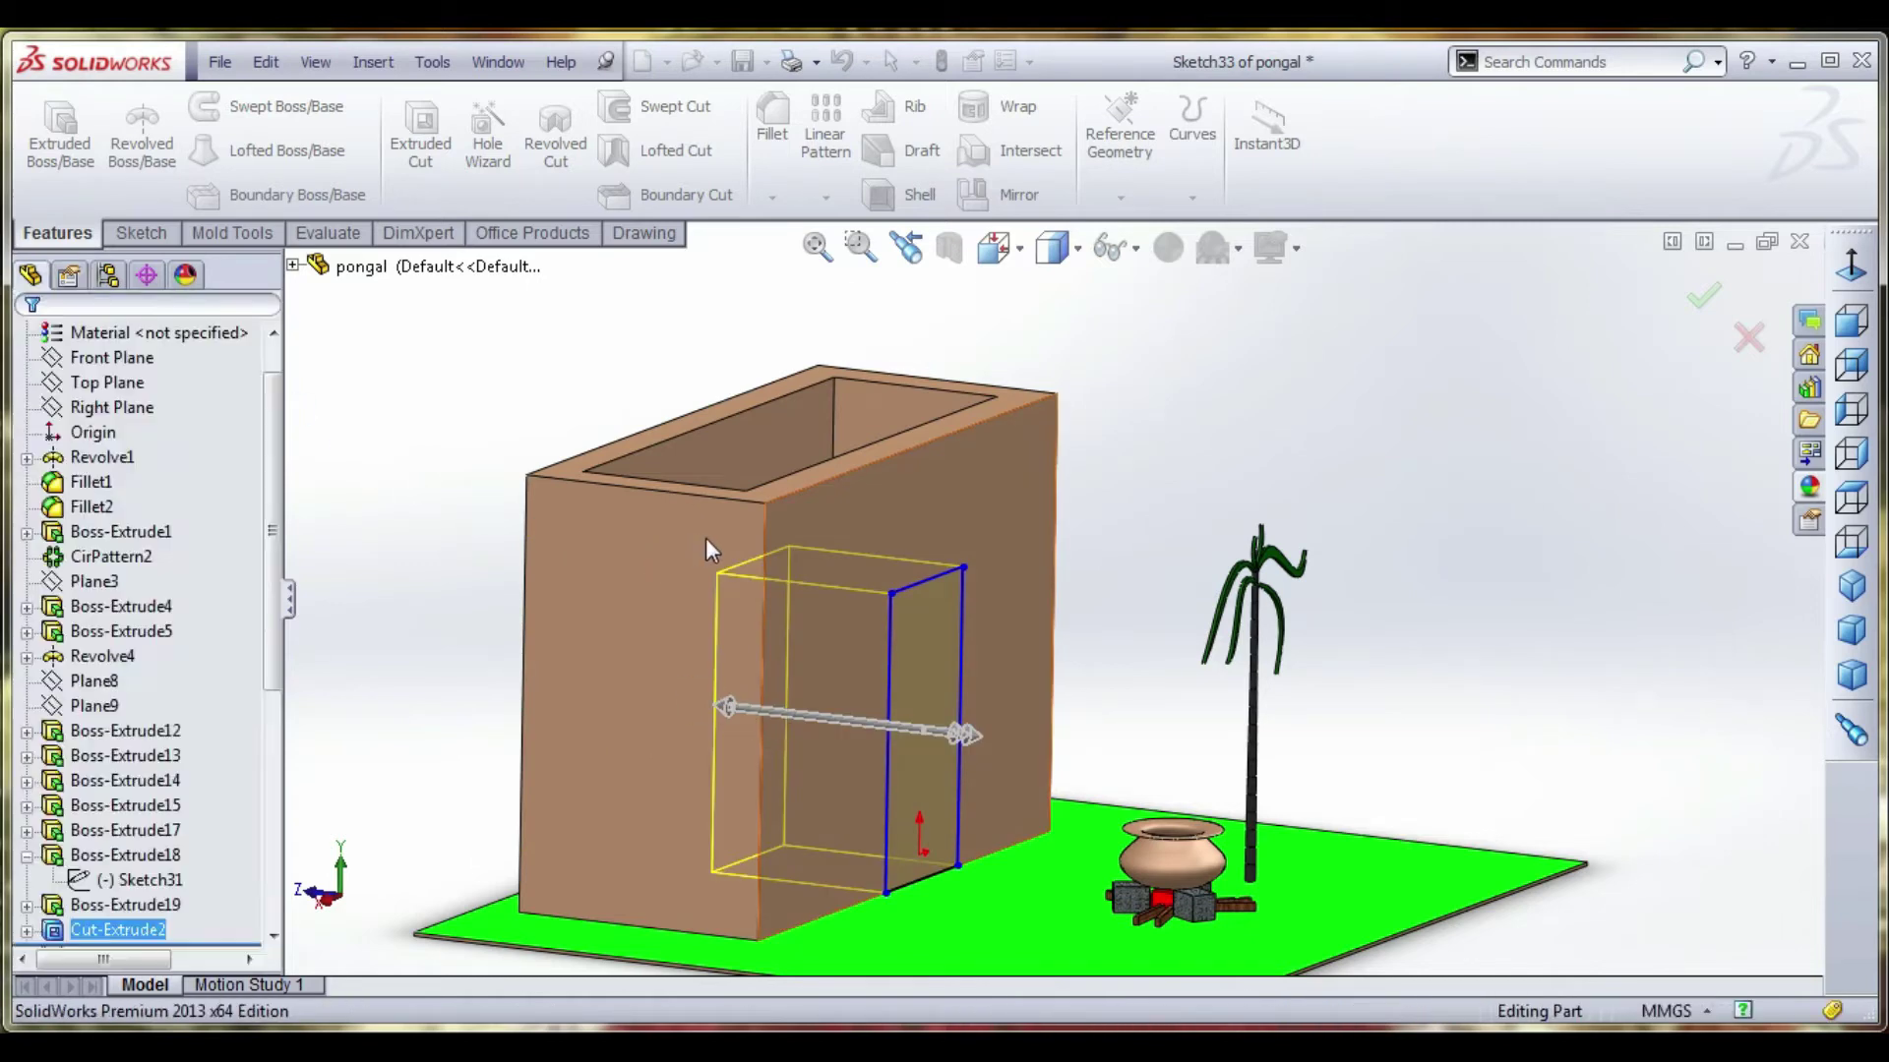
{"action": "middle_click_drag", "start_coordinate": [699, 627], "coordinate": [1105, 830]}
{"action": "left_click", "coordinate": [1107, 833]}
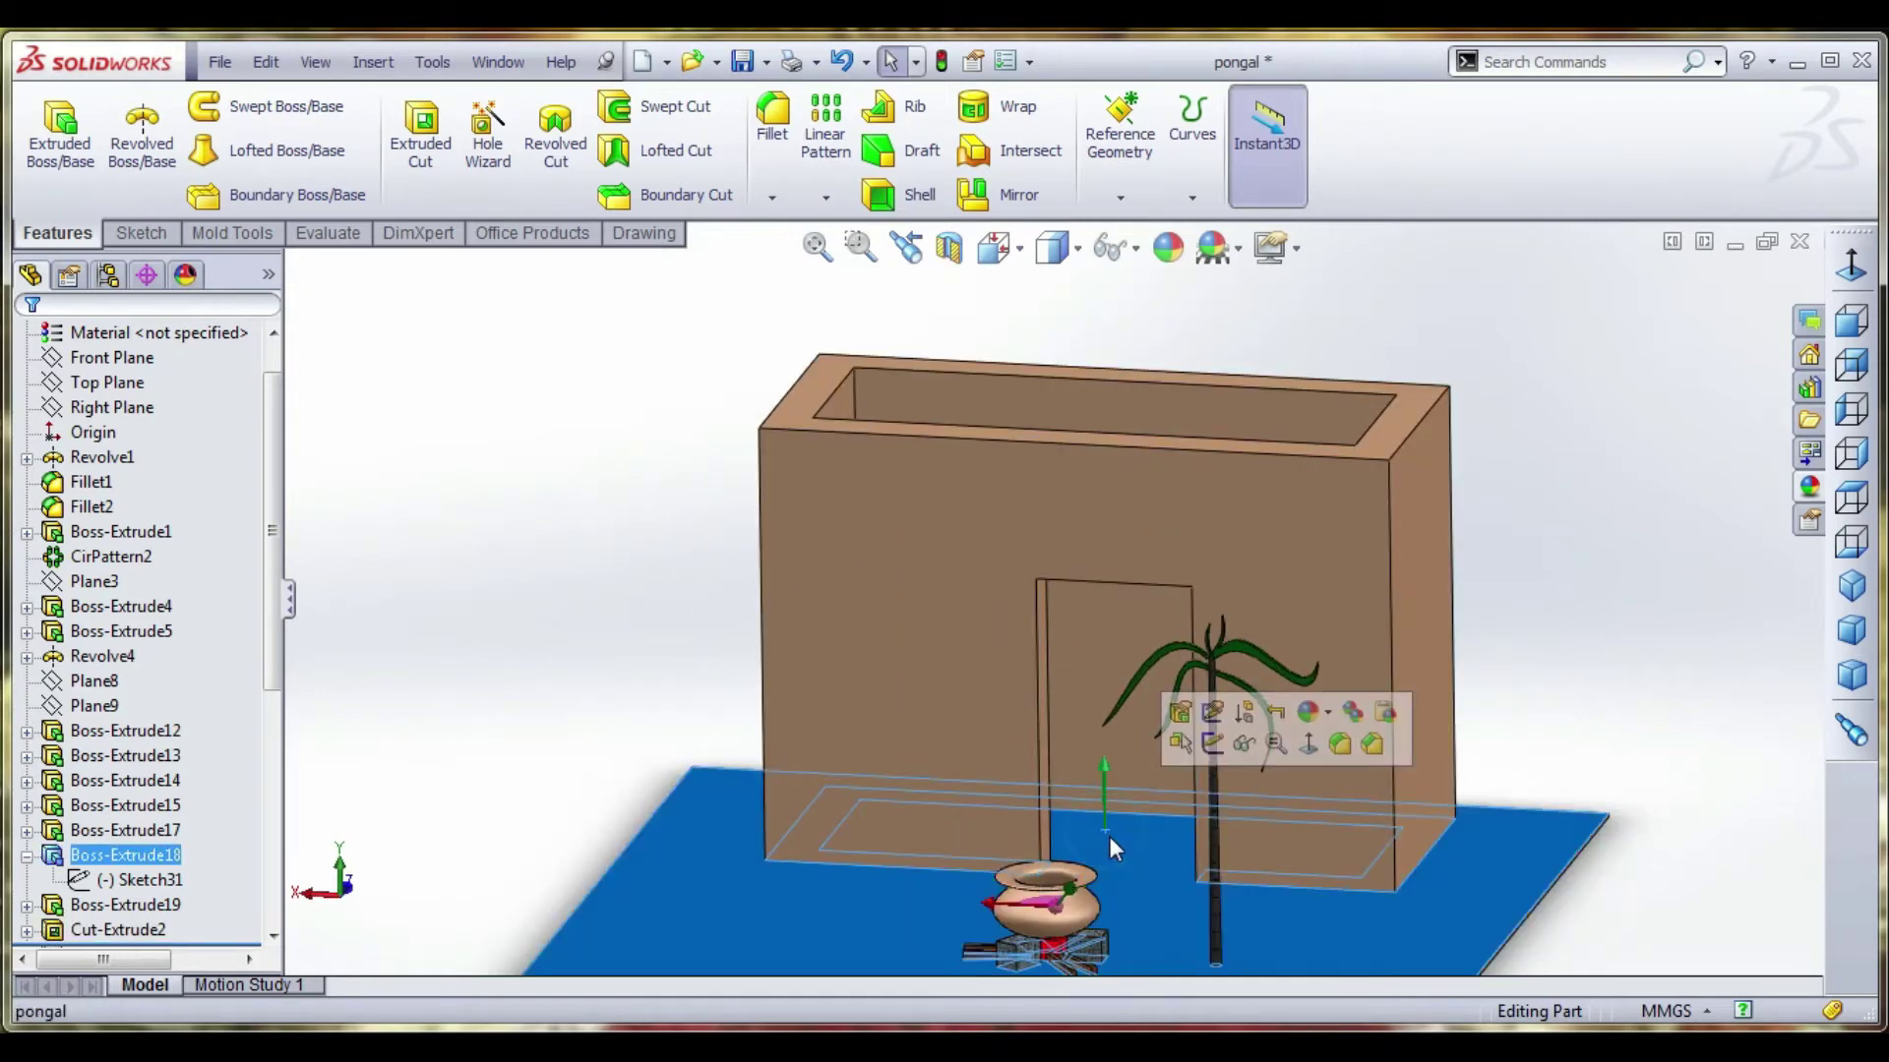
{"action": "left_click", "coordinate": [1570, 717]}
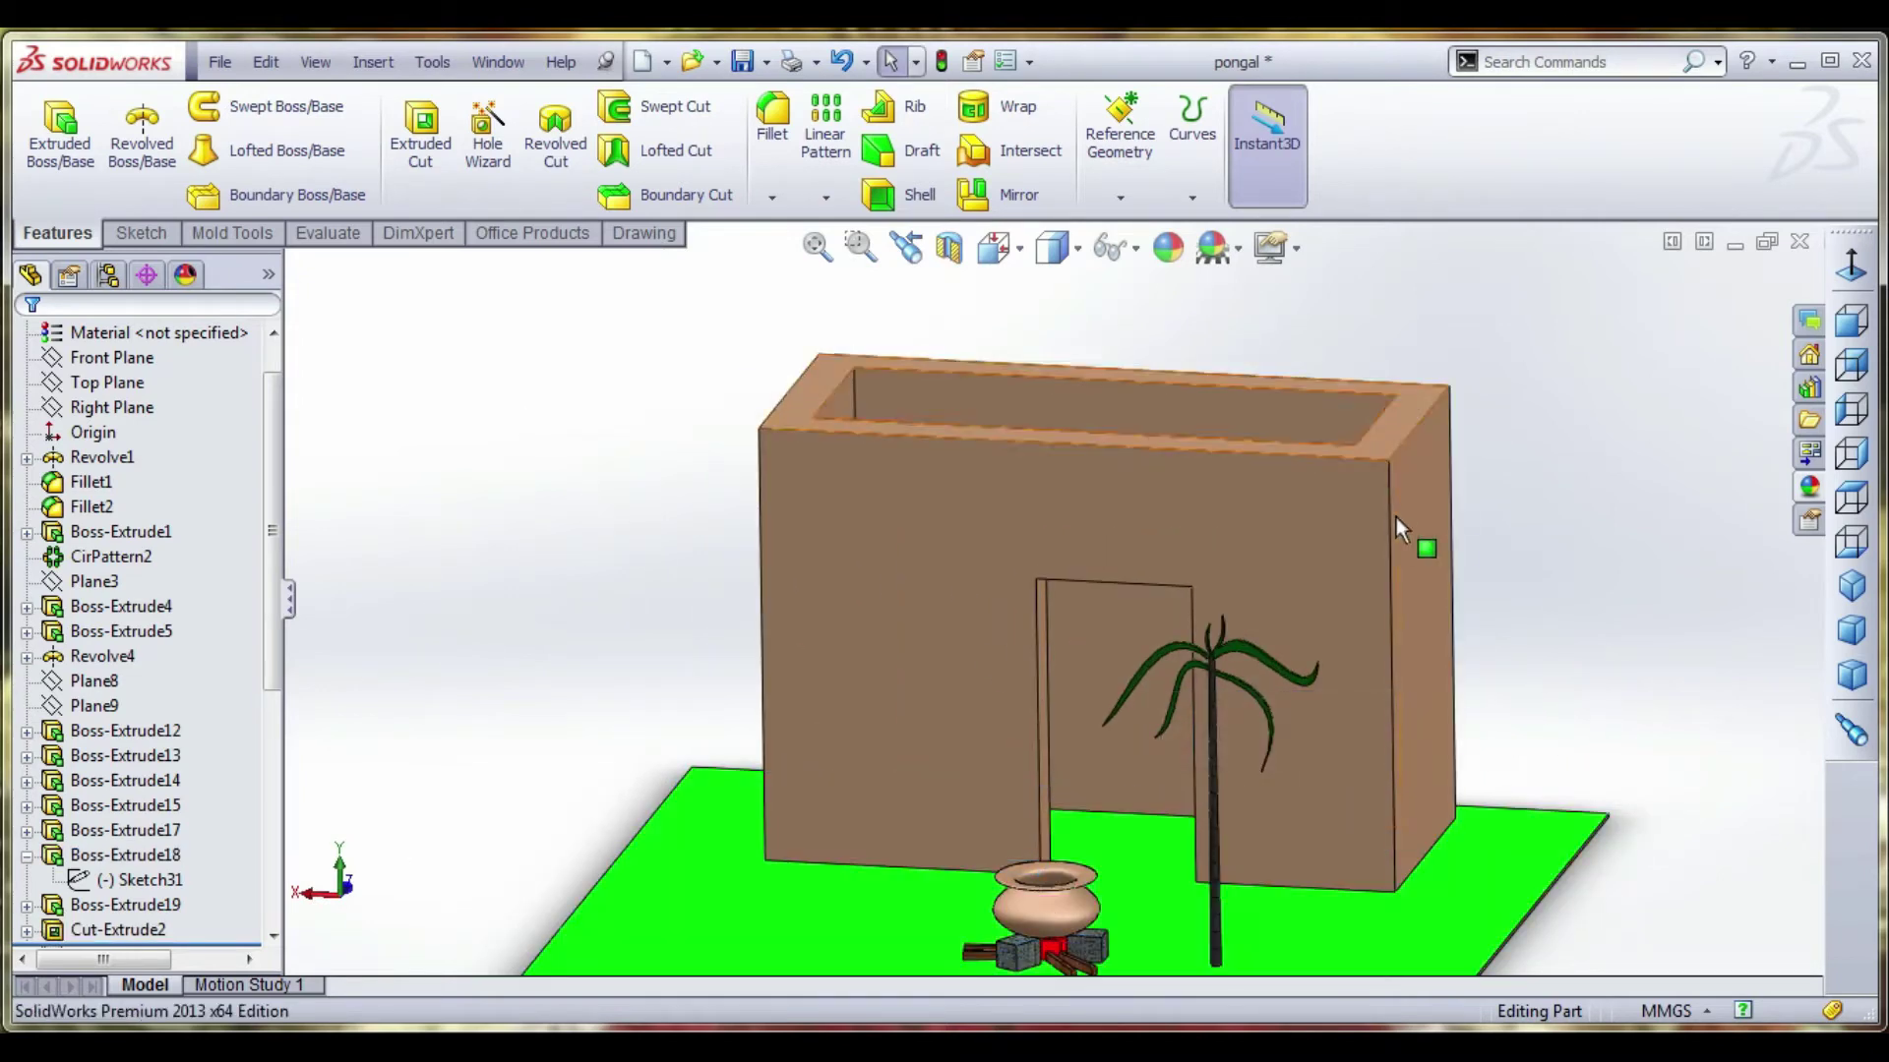
Start a sketch on the ground base's top face and convert one short inner edge of the house walls into it.
{"action": "scroll", "coordinate": [1367, 536], "scroll_direction": "up", "scroll_amount": 2}
{"action": "middle_click_drag", "start_coordinate": [1351, 547], "coordinate": [1190, 658]}
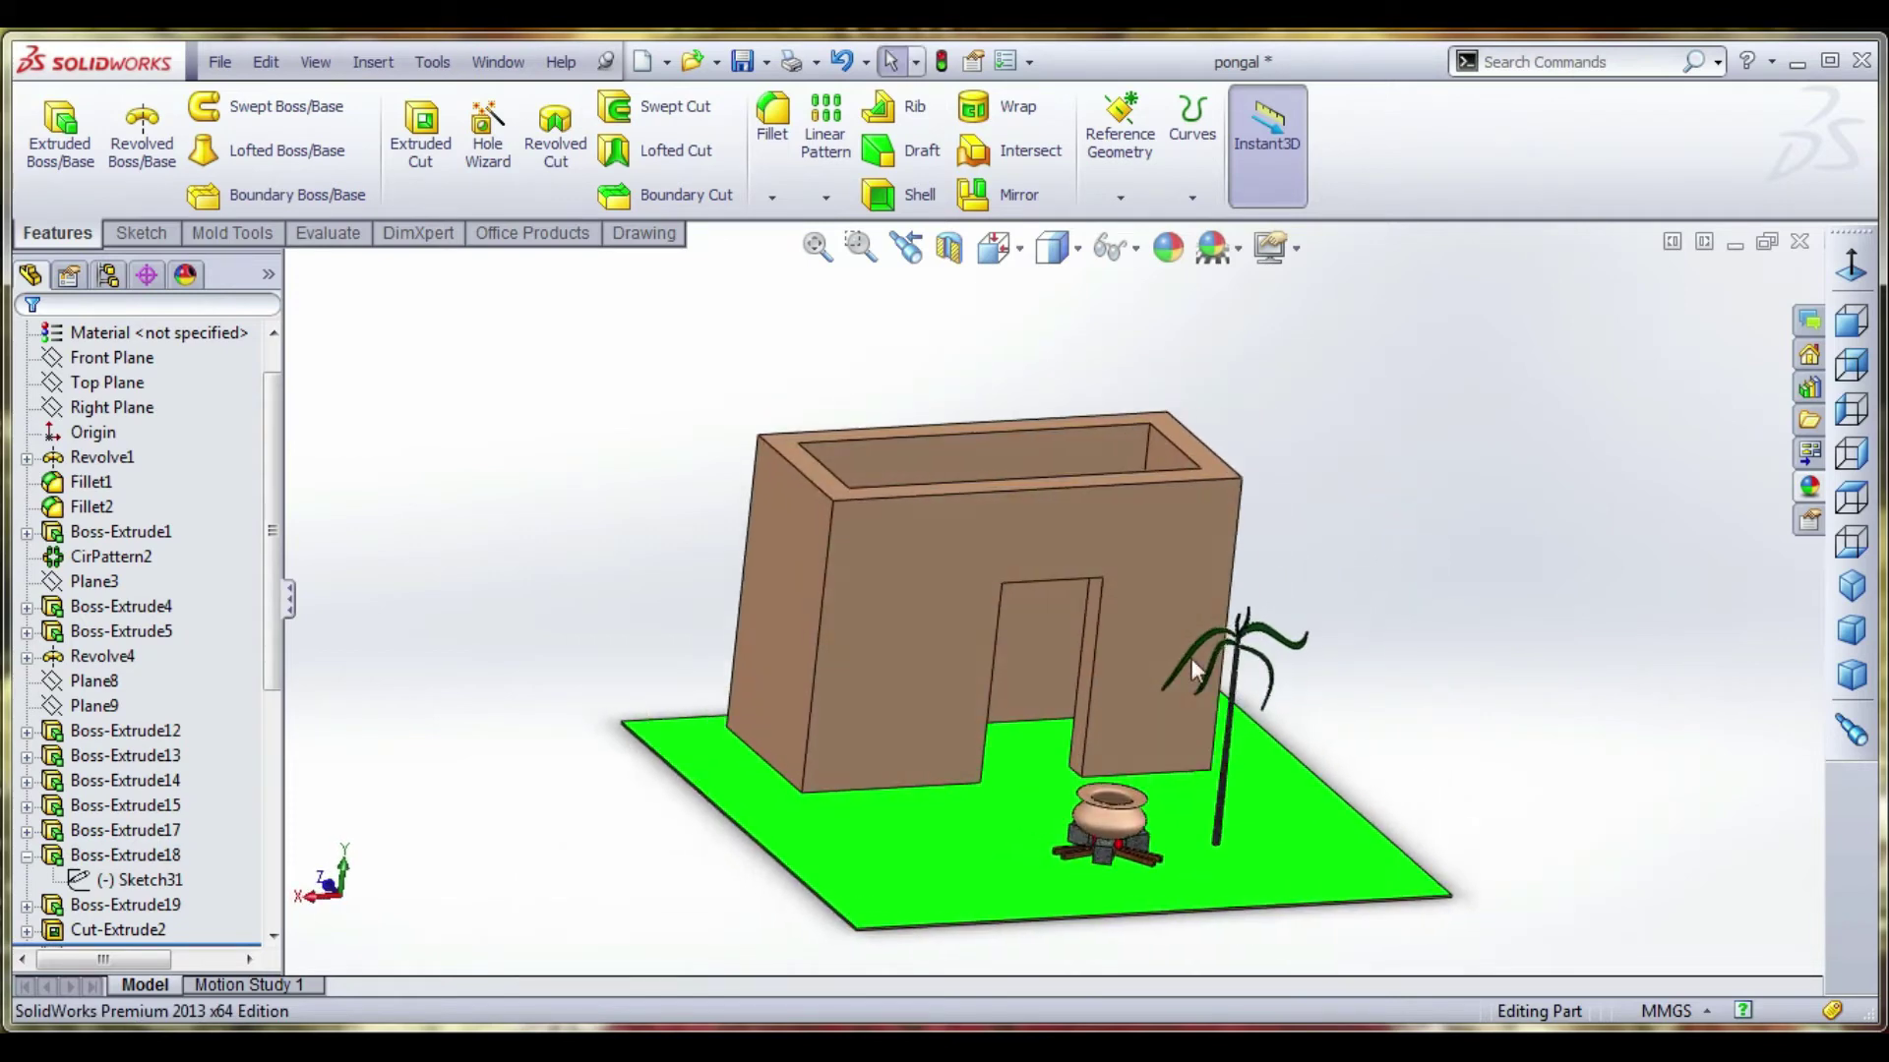
{"action": "left_click", "coordinate": [1030, 741]}
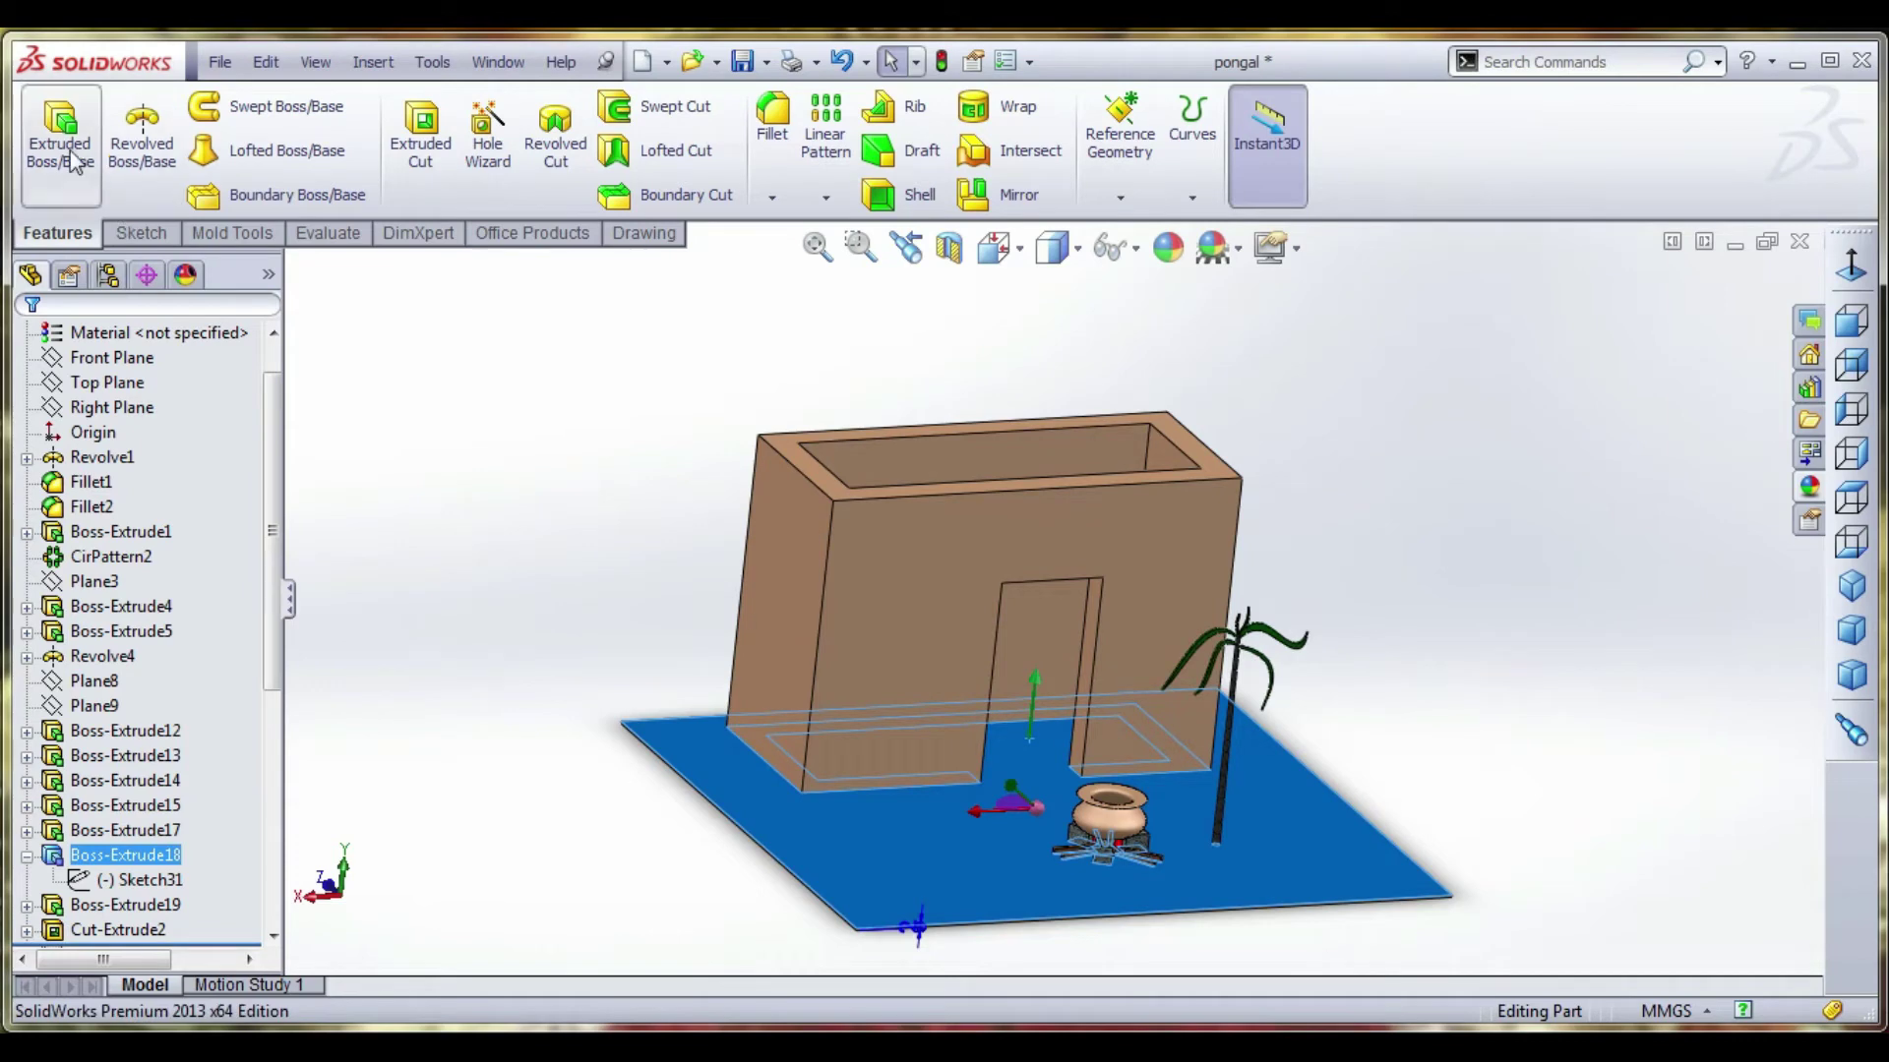
{"action": "left_click", "coordinate": [141, 233]}
{"action": "left_click", "coordinate": [50, 137]}
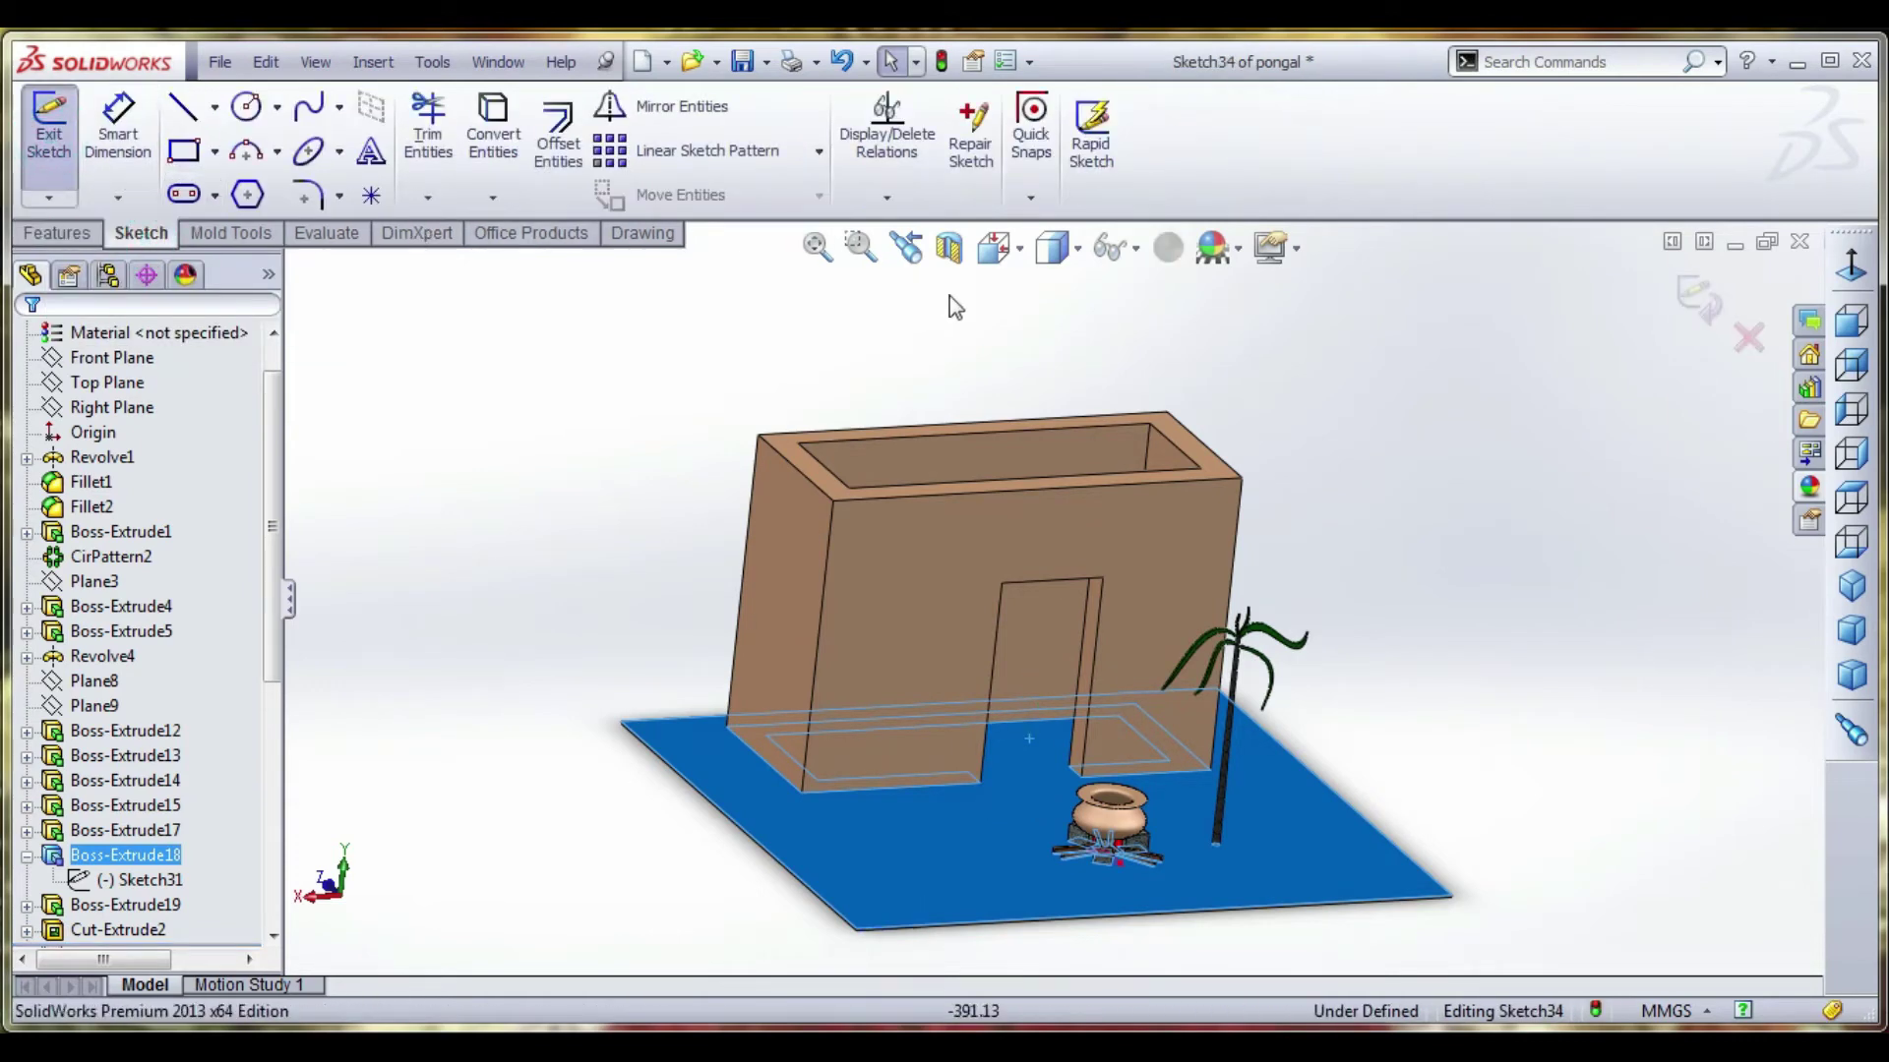
{"action": "middle_click_drag", "start_coordinate": [1174, 493], "coordinate": [1070, 453]}
{"action": "left_click", "coordinate": [1849, 268]}
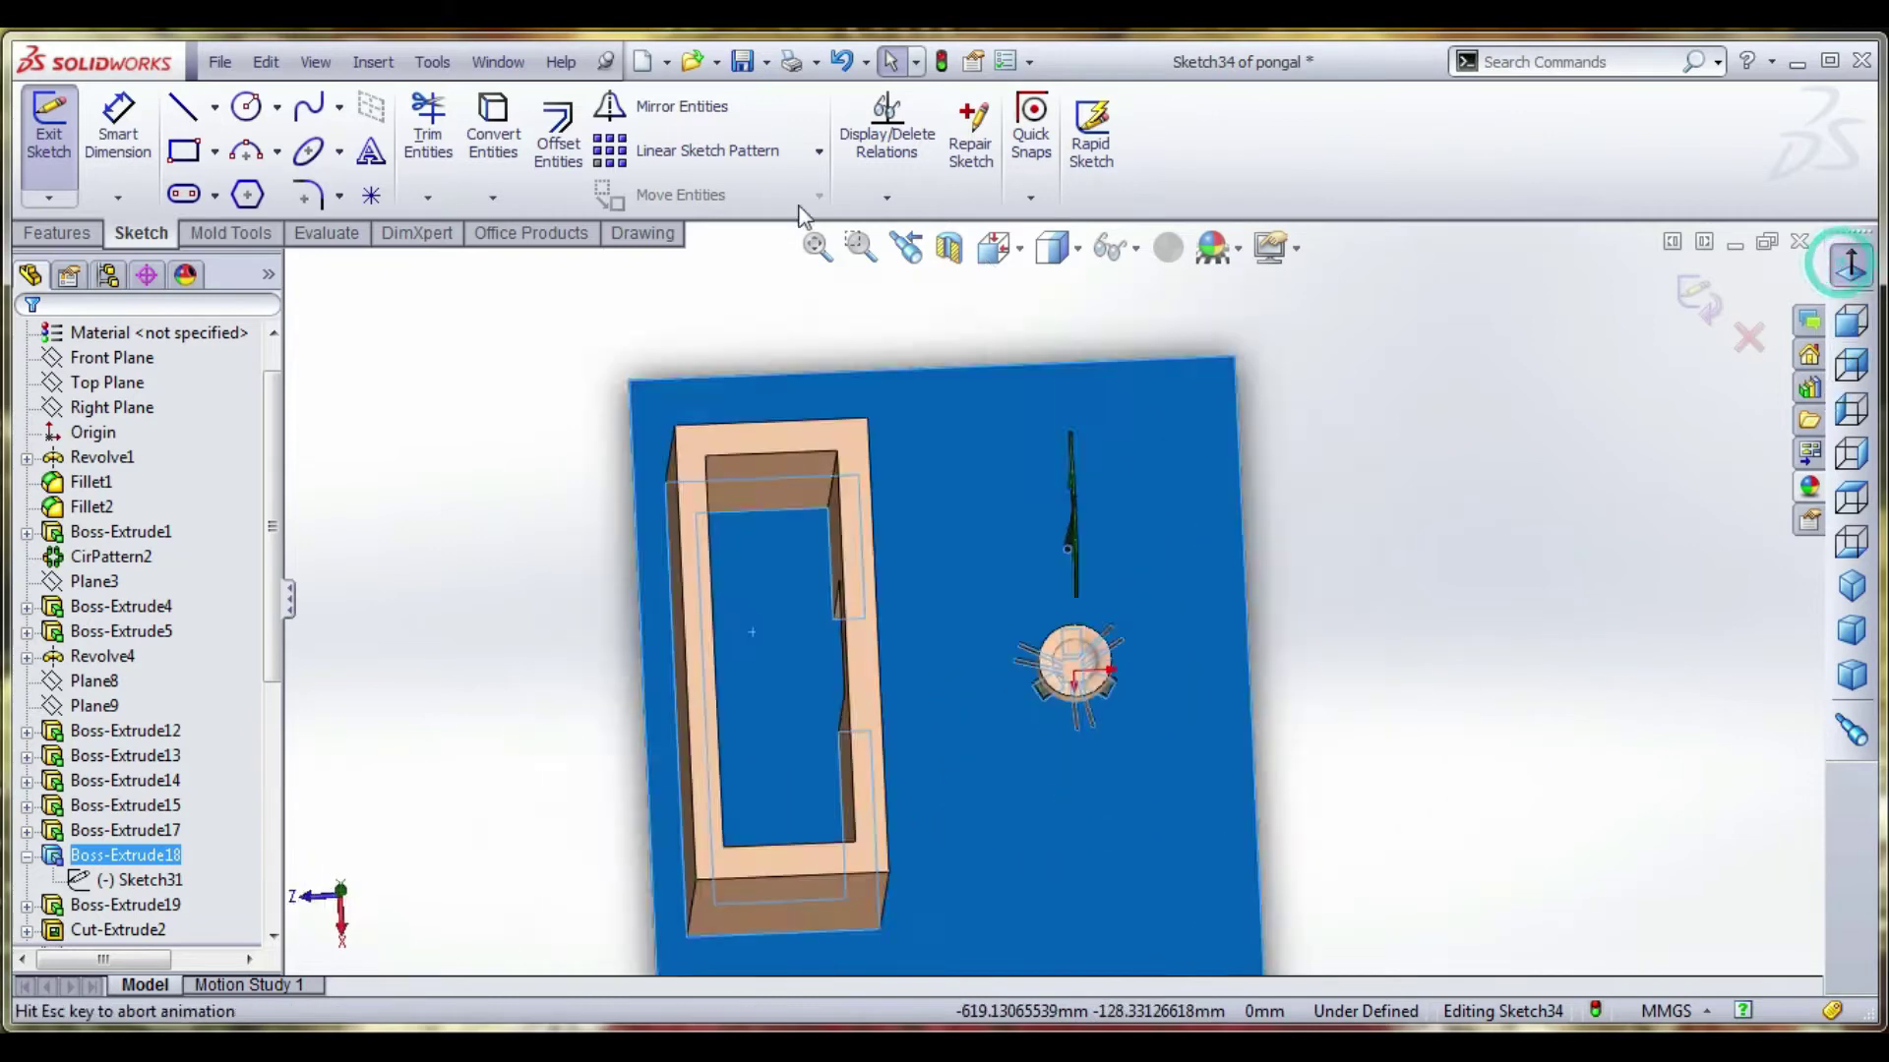
{"action": "left_click", "coordinate": [147, 234]}
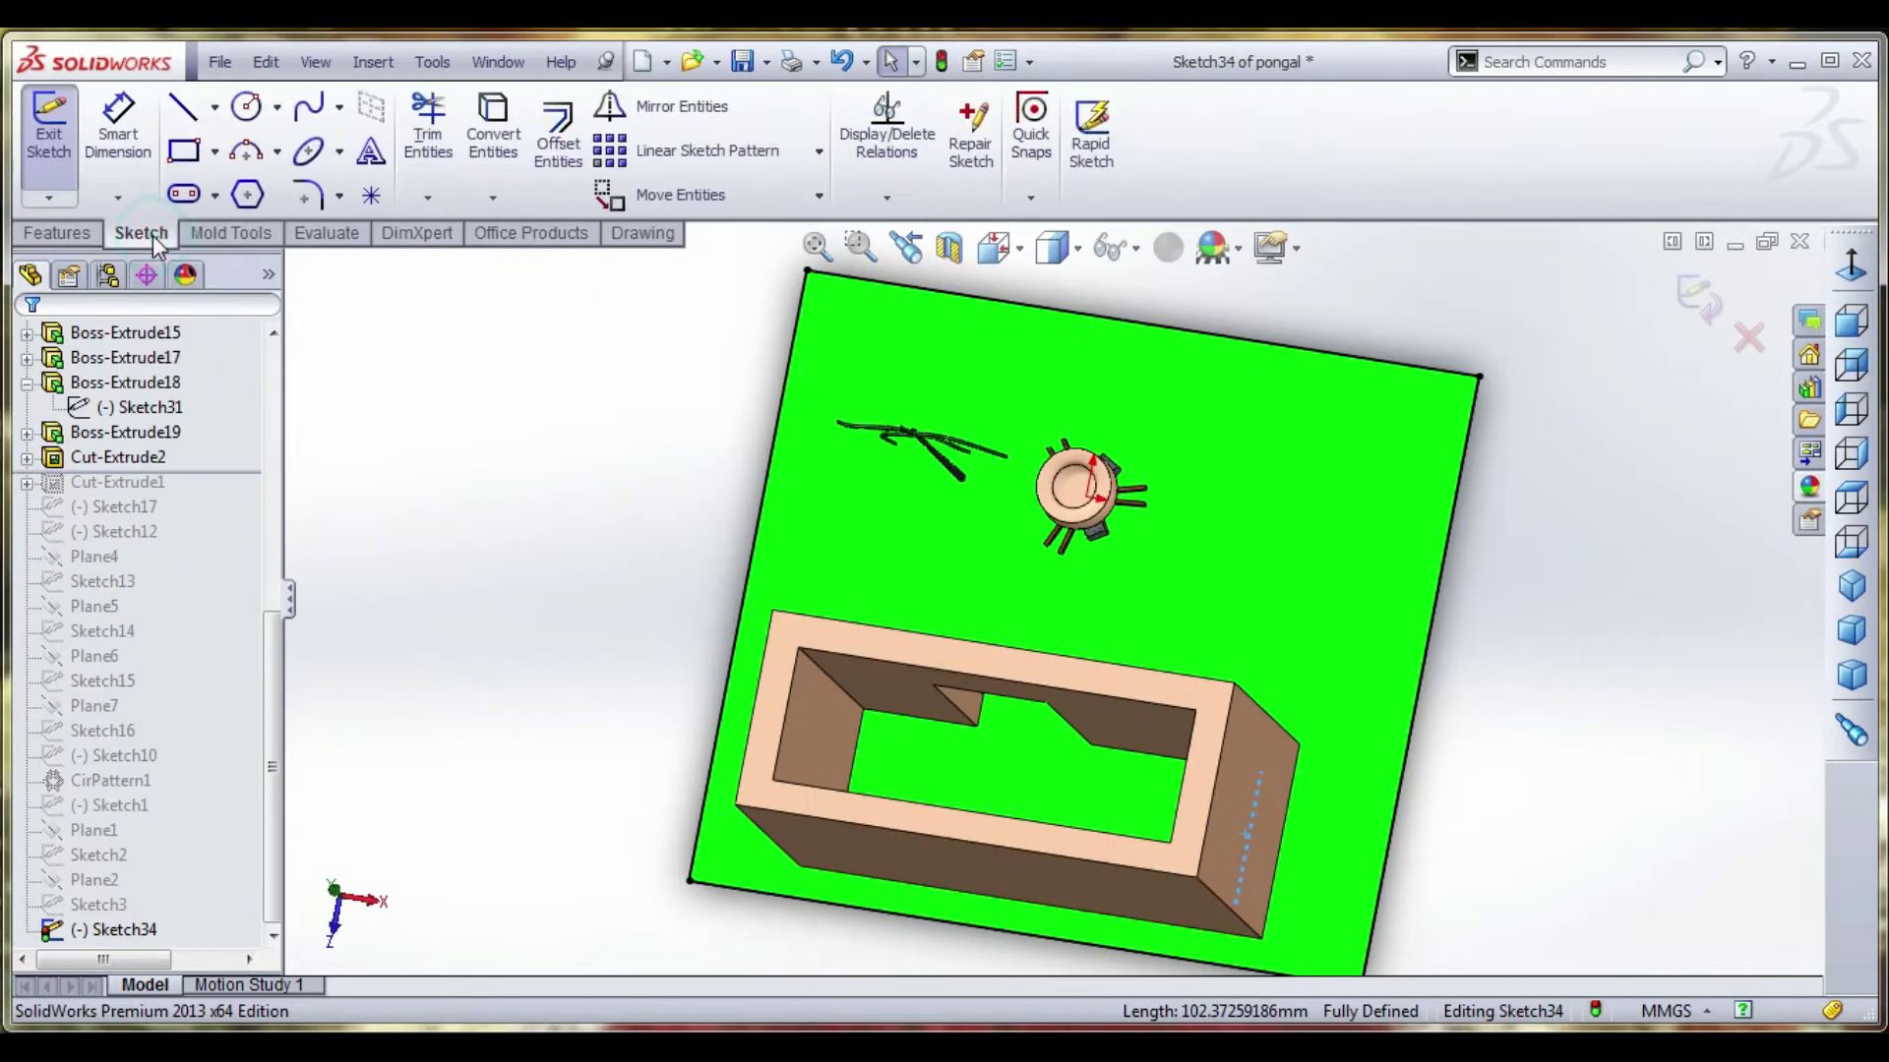
{"action": "left_click", "coordinate": [493, 128]}
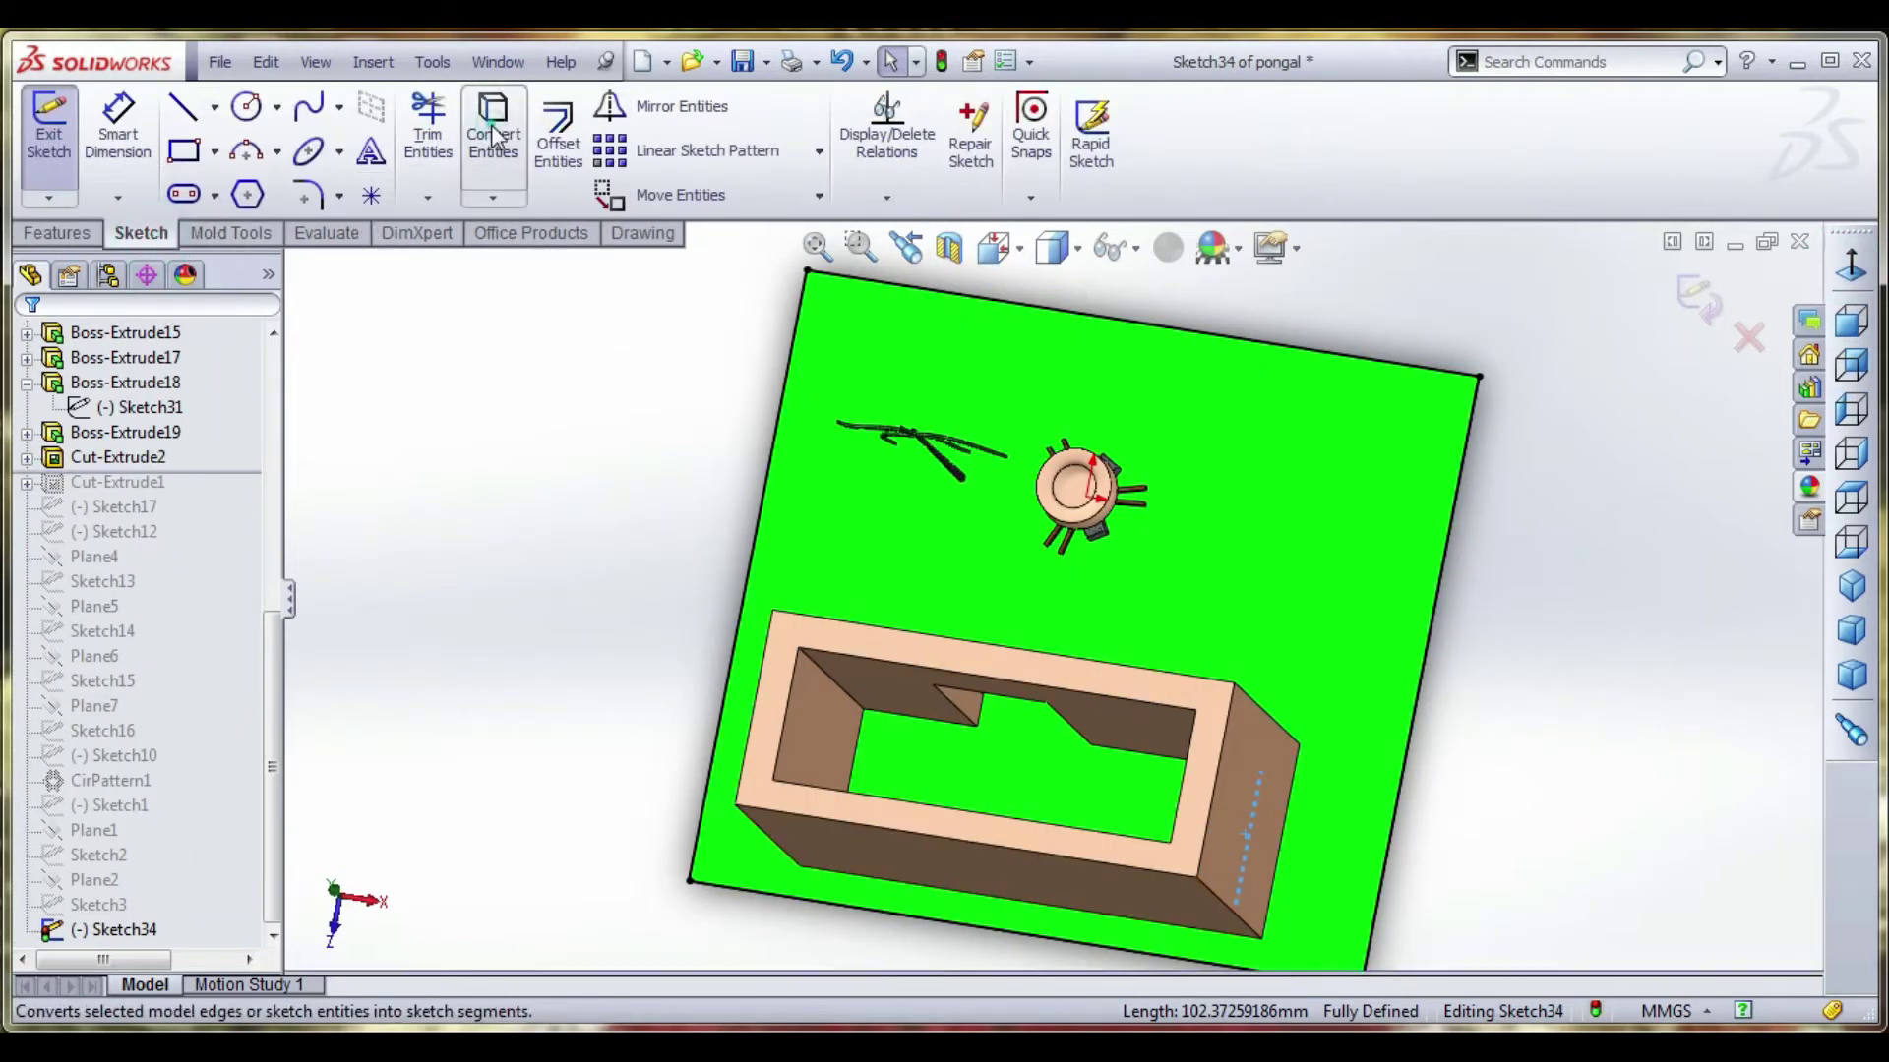
Convert the opposite short inner edge of the house walls into the sketch.
{"action": "left_click", "coordinate": [858, 758]}
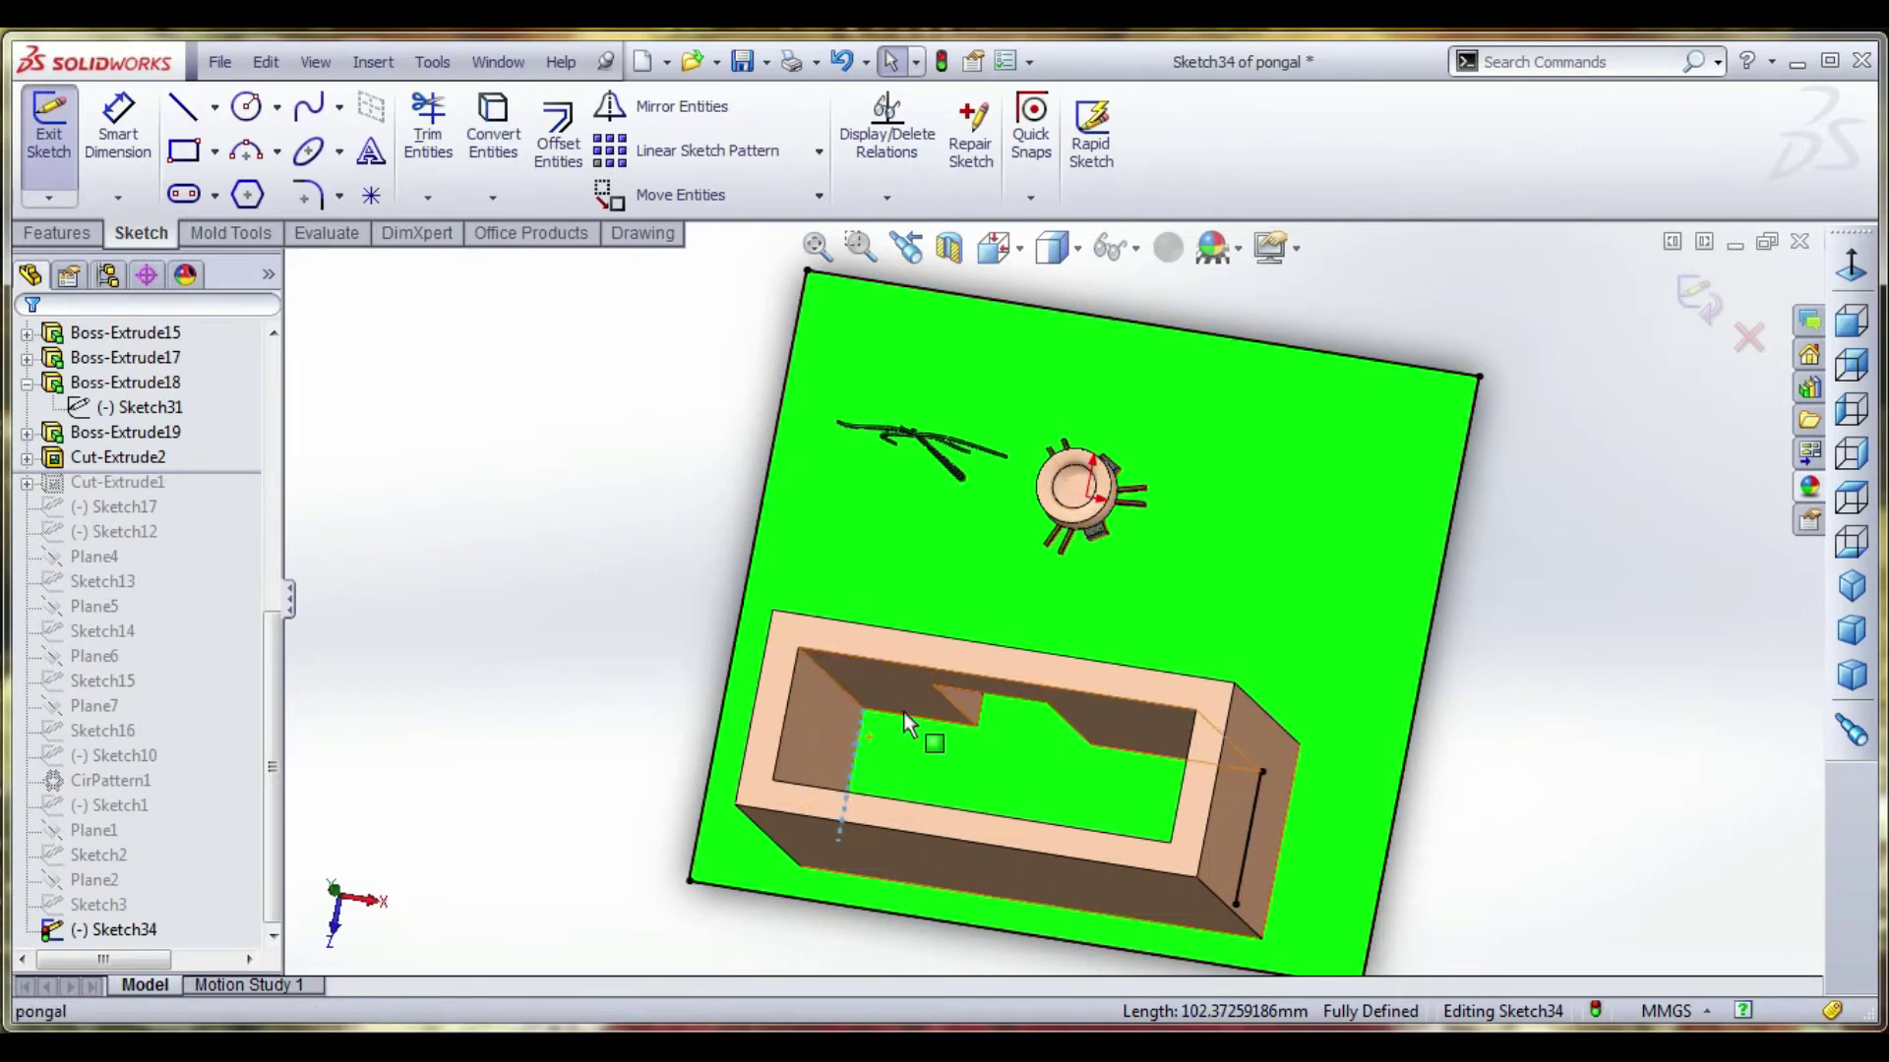
{"action": "left_click", "coordinate": [899, 661]}
{"action": "middle_click_drag", "start_coordinate": [899, 661], "coordinate": [1229, 805]}
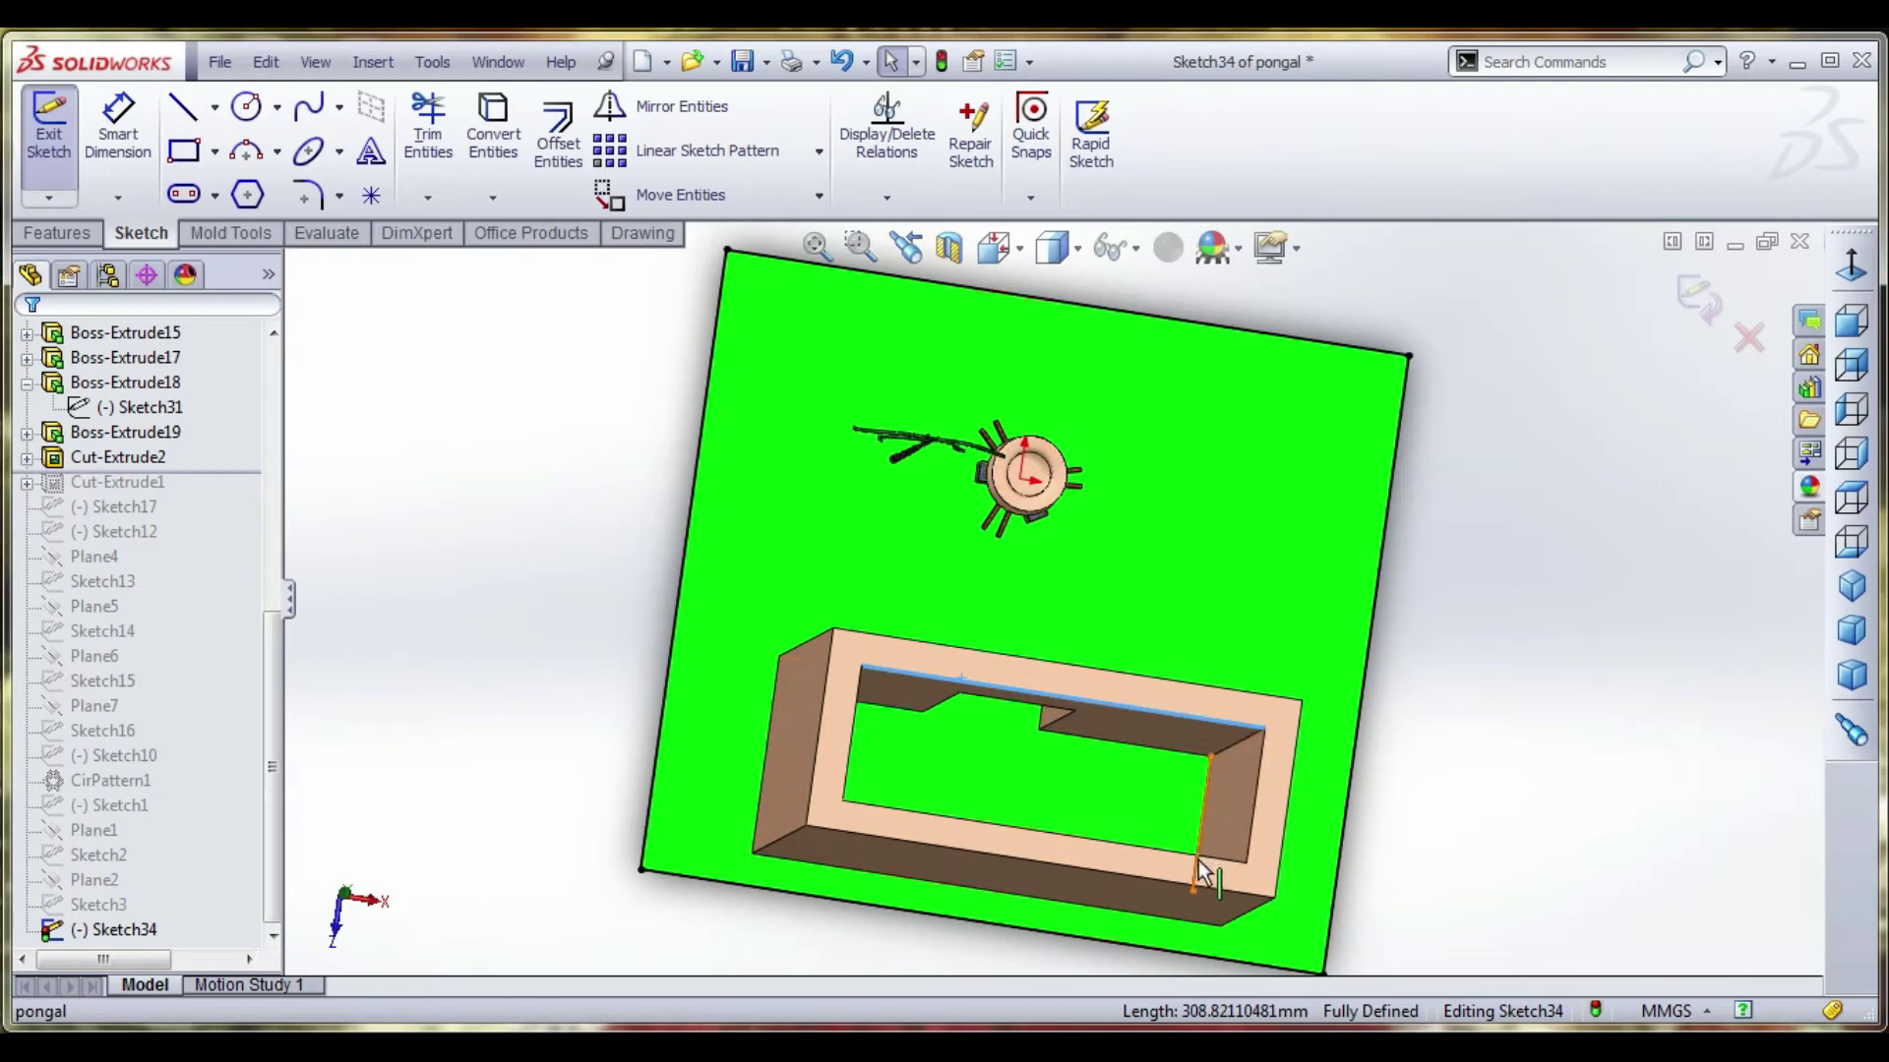
{"action": "middle_click_drag", "start_coordinate": [1205, 870], "coordinate": [1113, 872]}
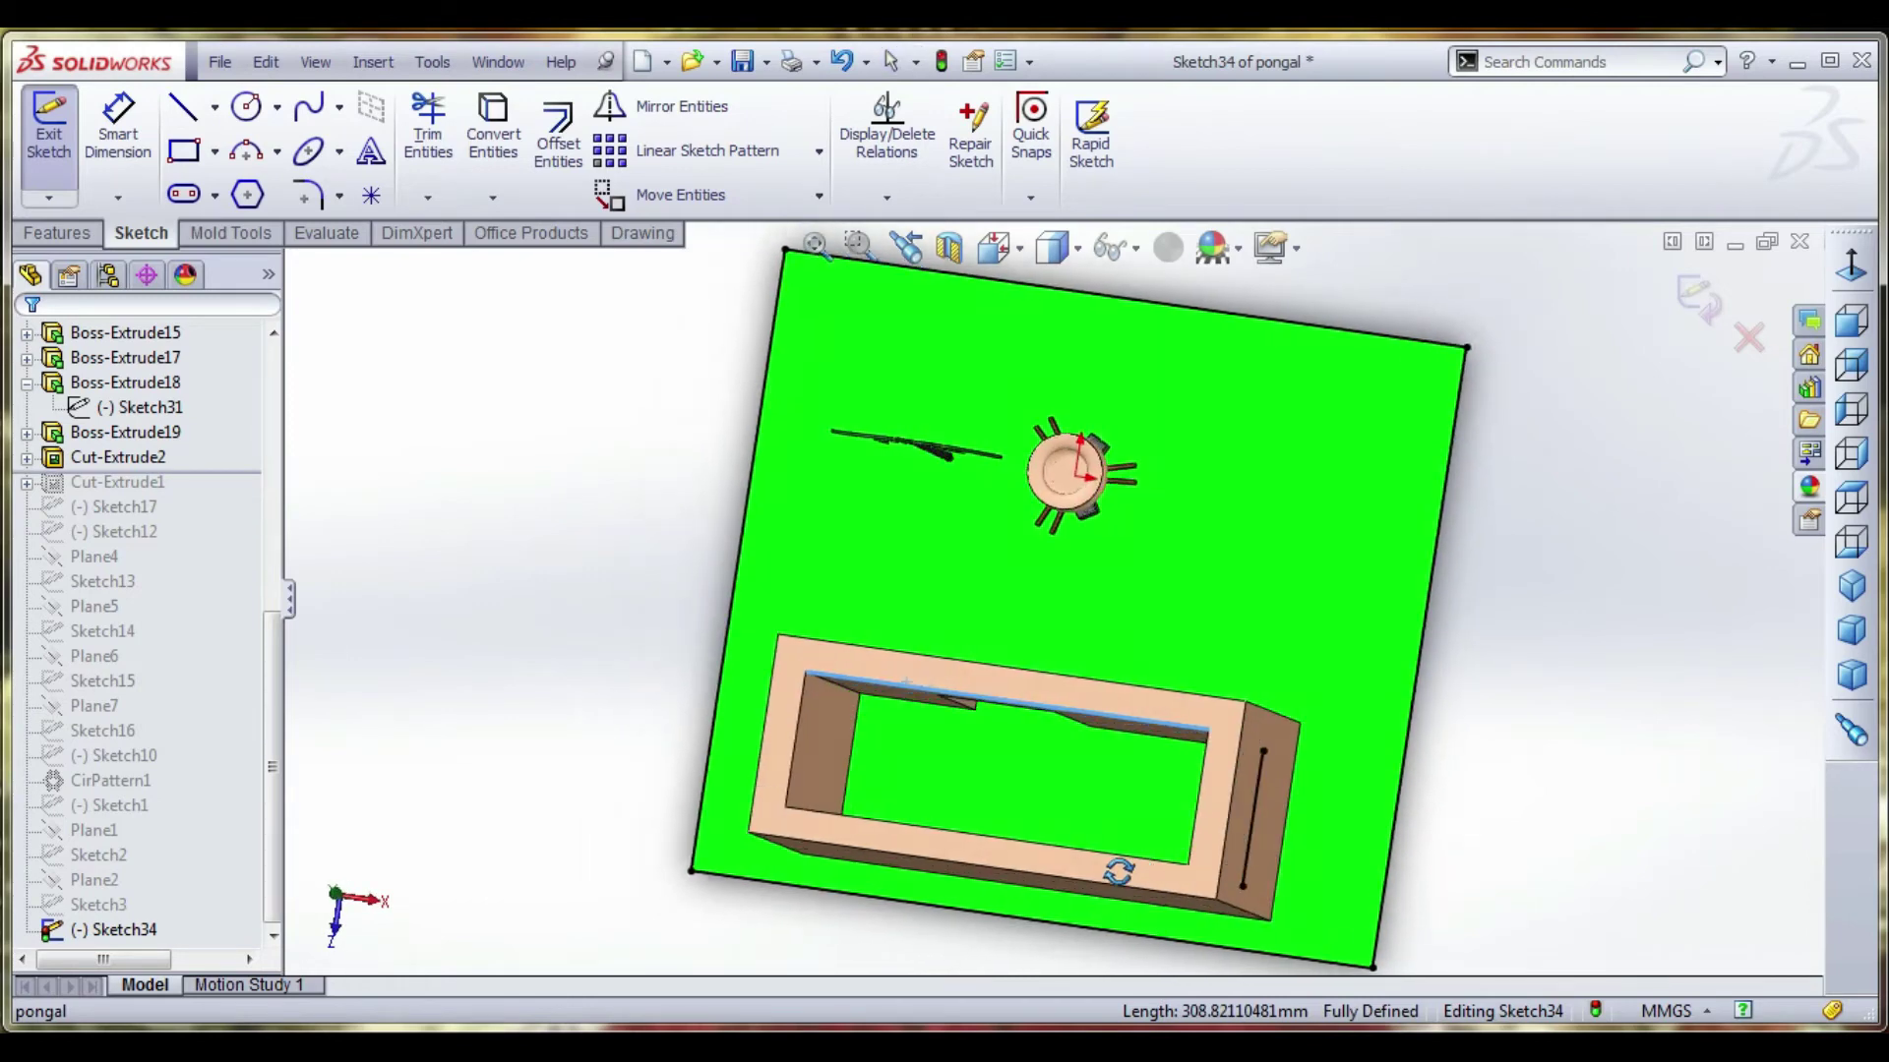
{"action": "left_click", "coordinate": [860, 749]}
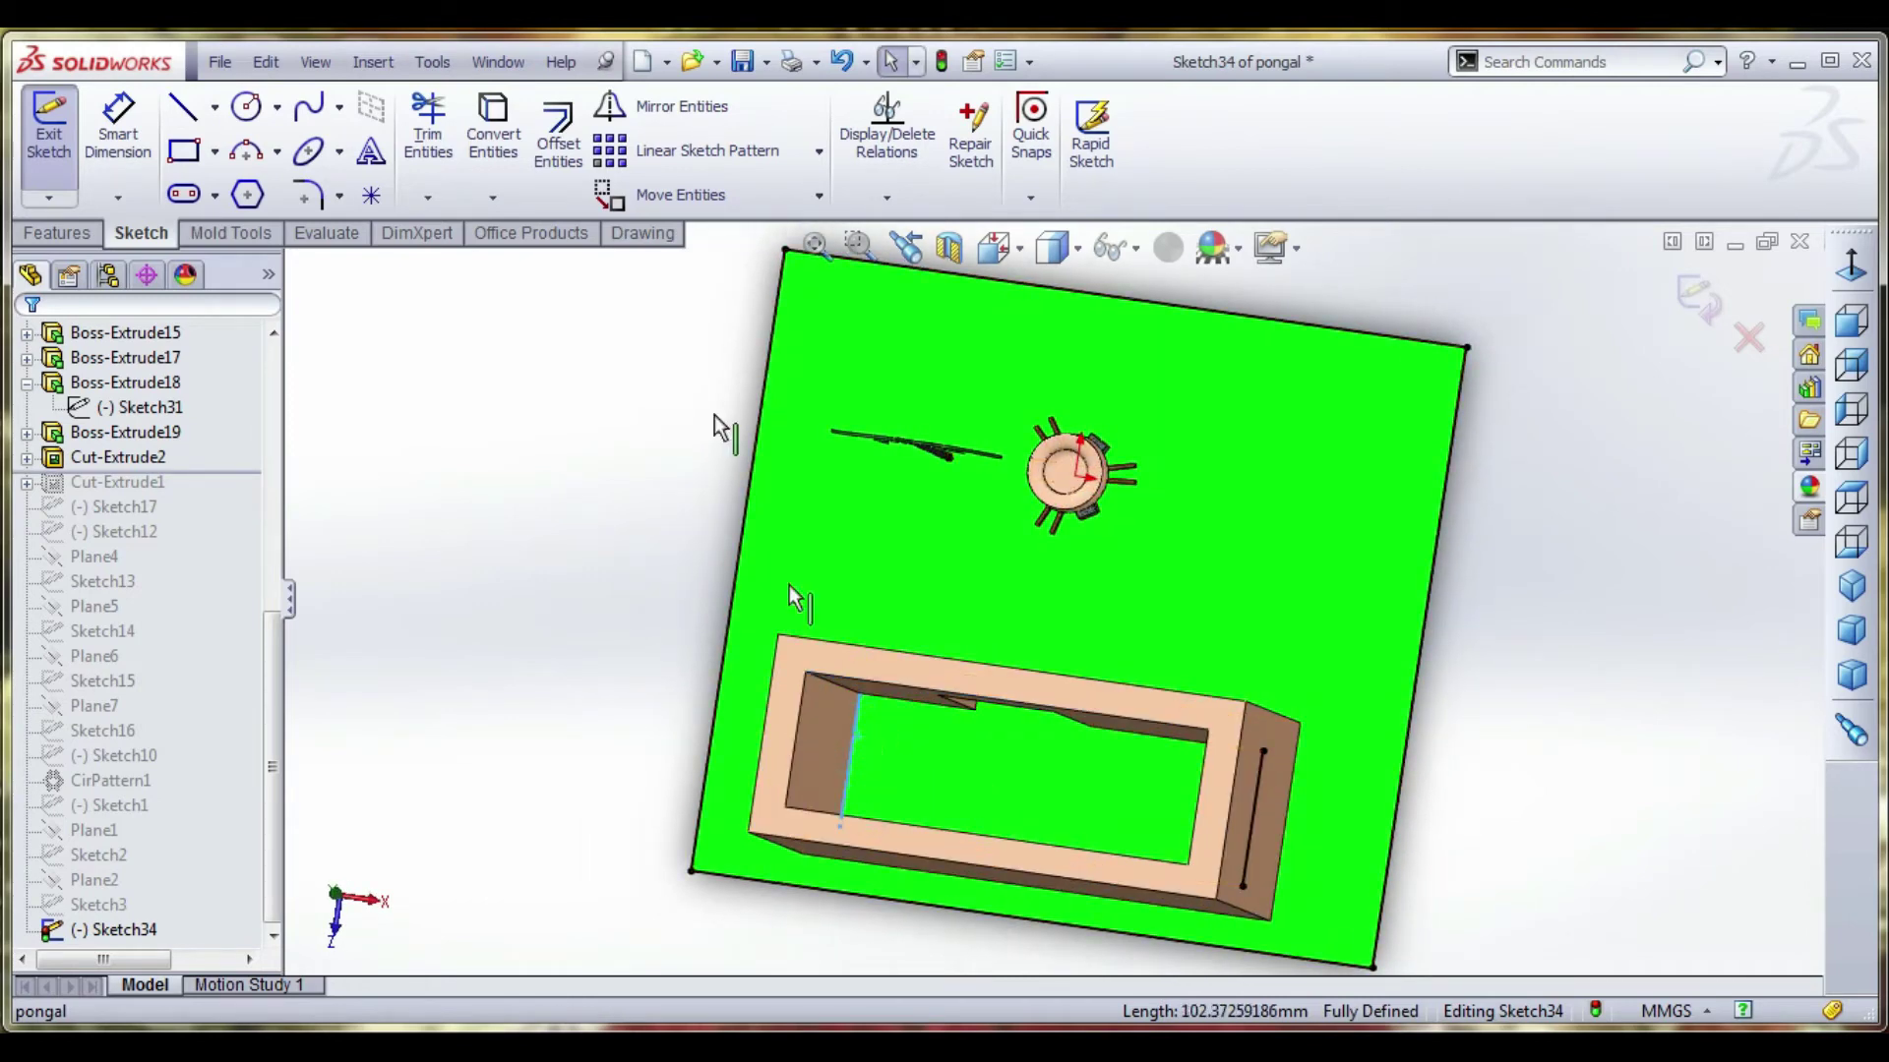
{"action": "left_click", "coordinate": [493, 120]}
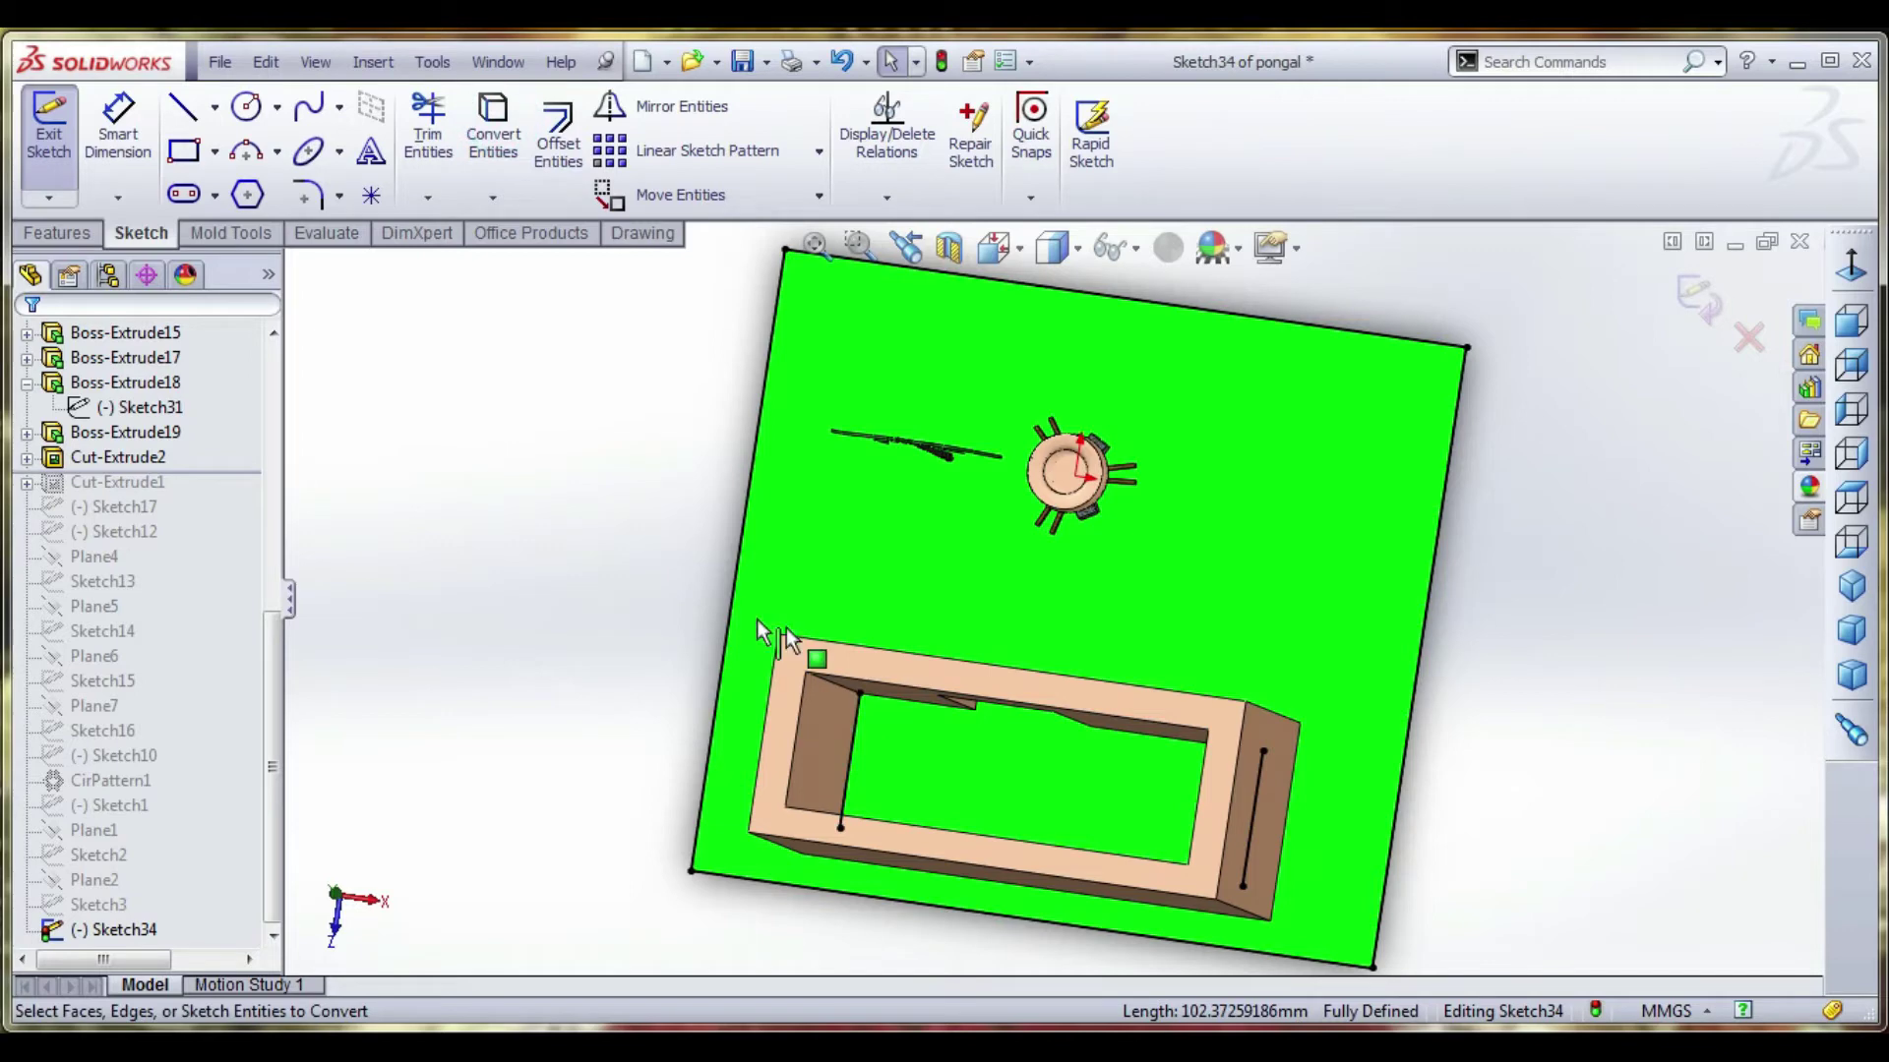
Convert the two long inner wall edges to close the floor rectangle inside the house.
{"action": "left_click", "coordinate": [887, 682]}
{"action": "middle_click_drag", "start_coordinate": [899, 781], "coordinate": [441, 217]}
{"action": "left_click", "coordinate": [924, 853]}
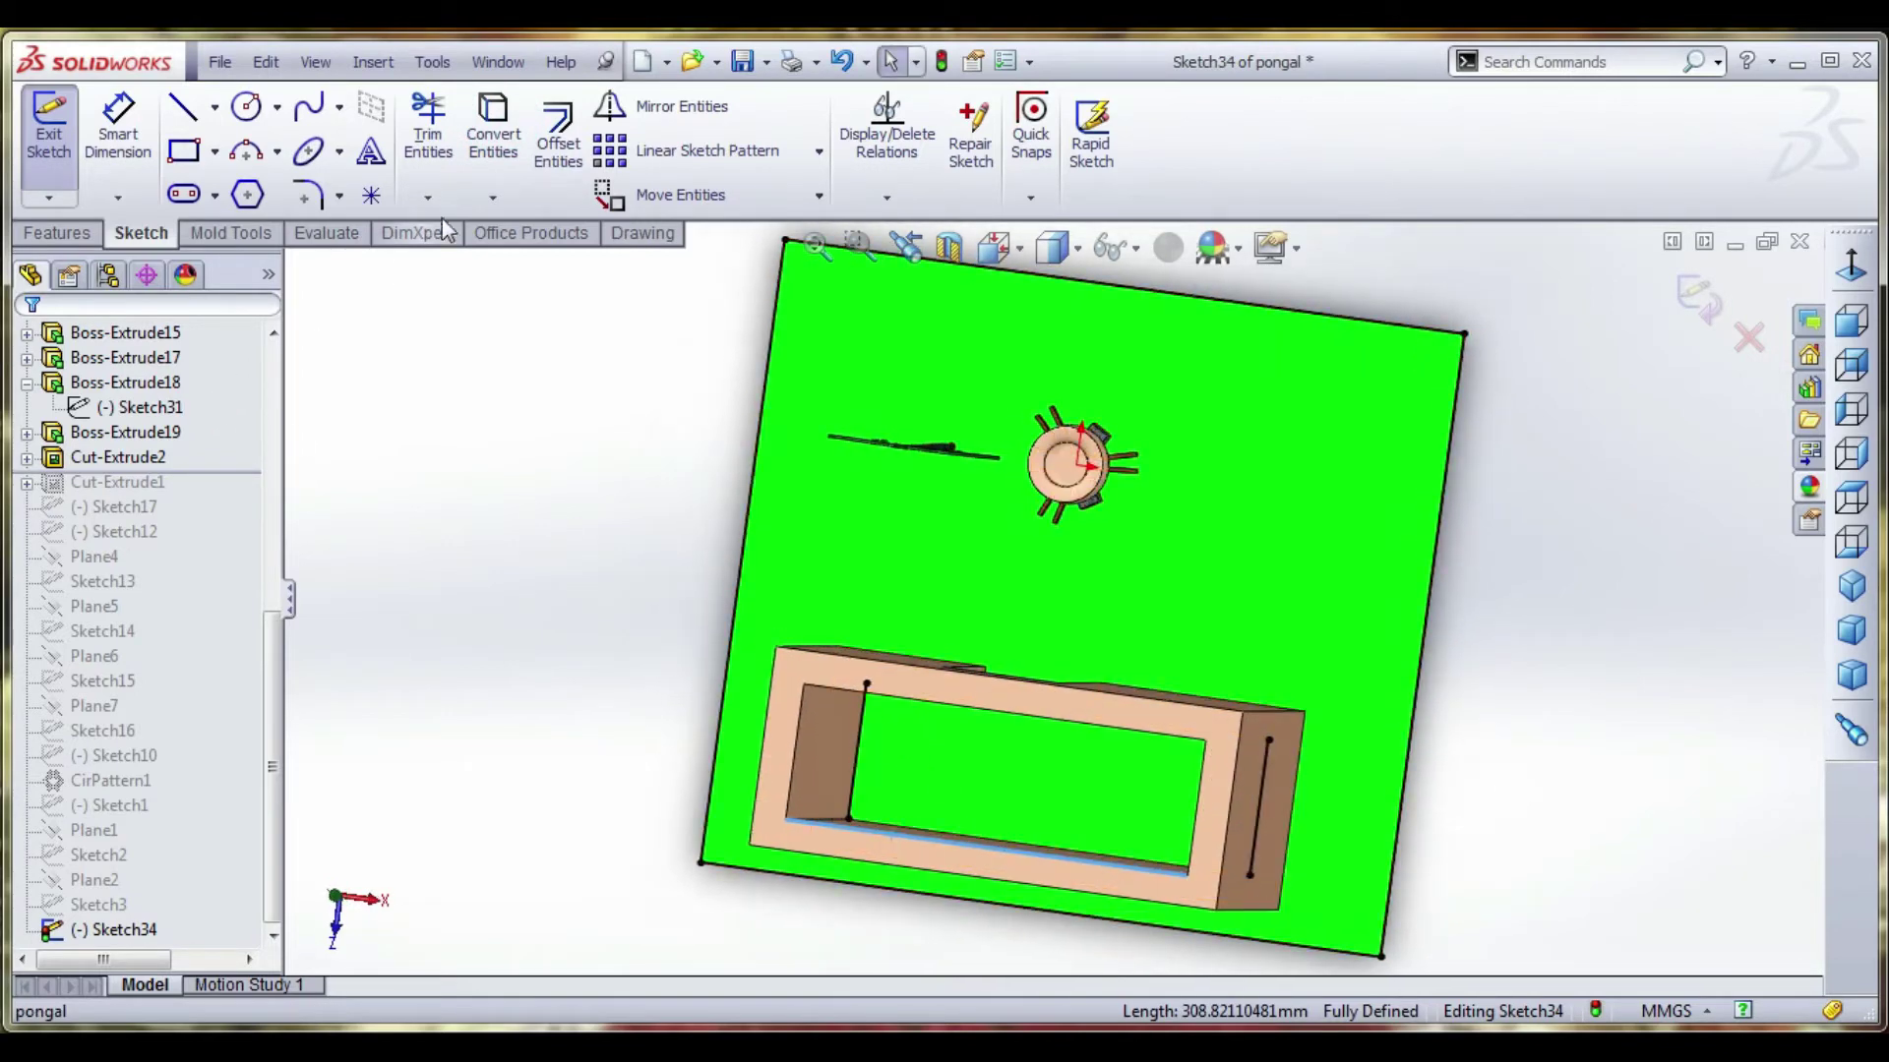
{"action": "left_click", "coordinate": [492, 123]}
{"action": "mouse_move", "coordinate": [623, 493]}
{"action": "middle_mouse_down"}
{"action": "mouse_move", "coordinate": [666, 444]}
{"action": "mouse_move", "coordinate": [649, 436]}
{"action": "middle_mouse_up"}
{"action": "left_click", "coordinate": [519, 156]}
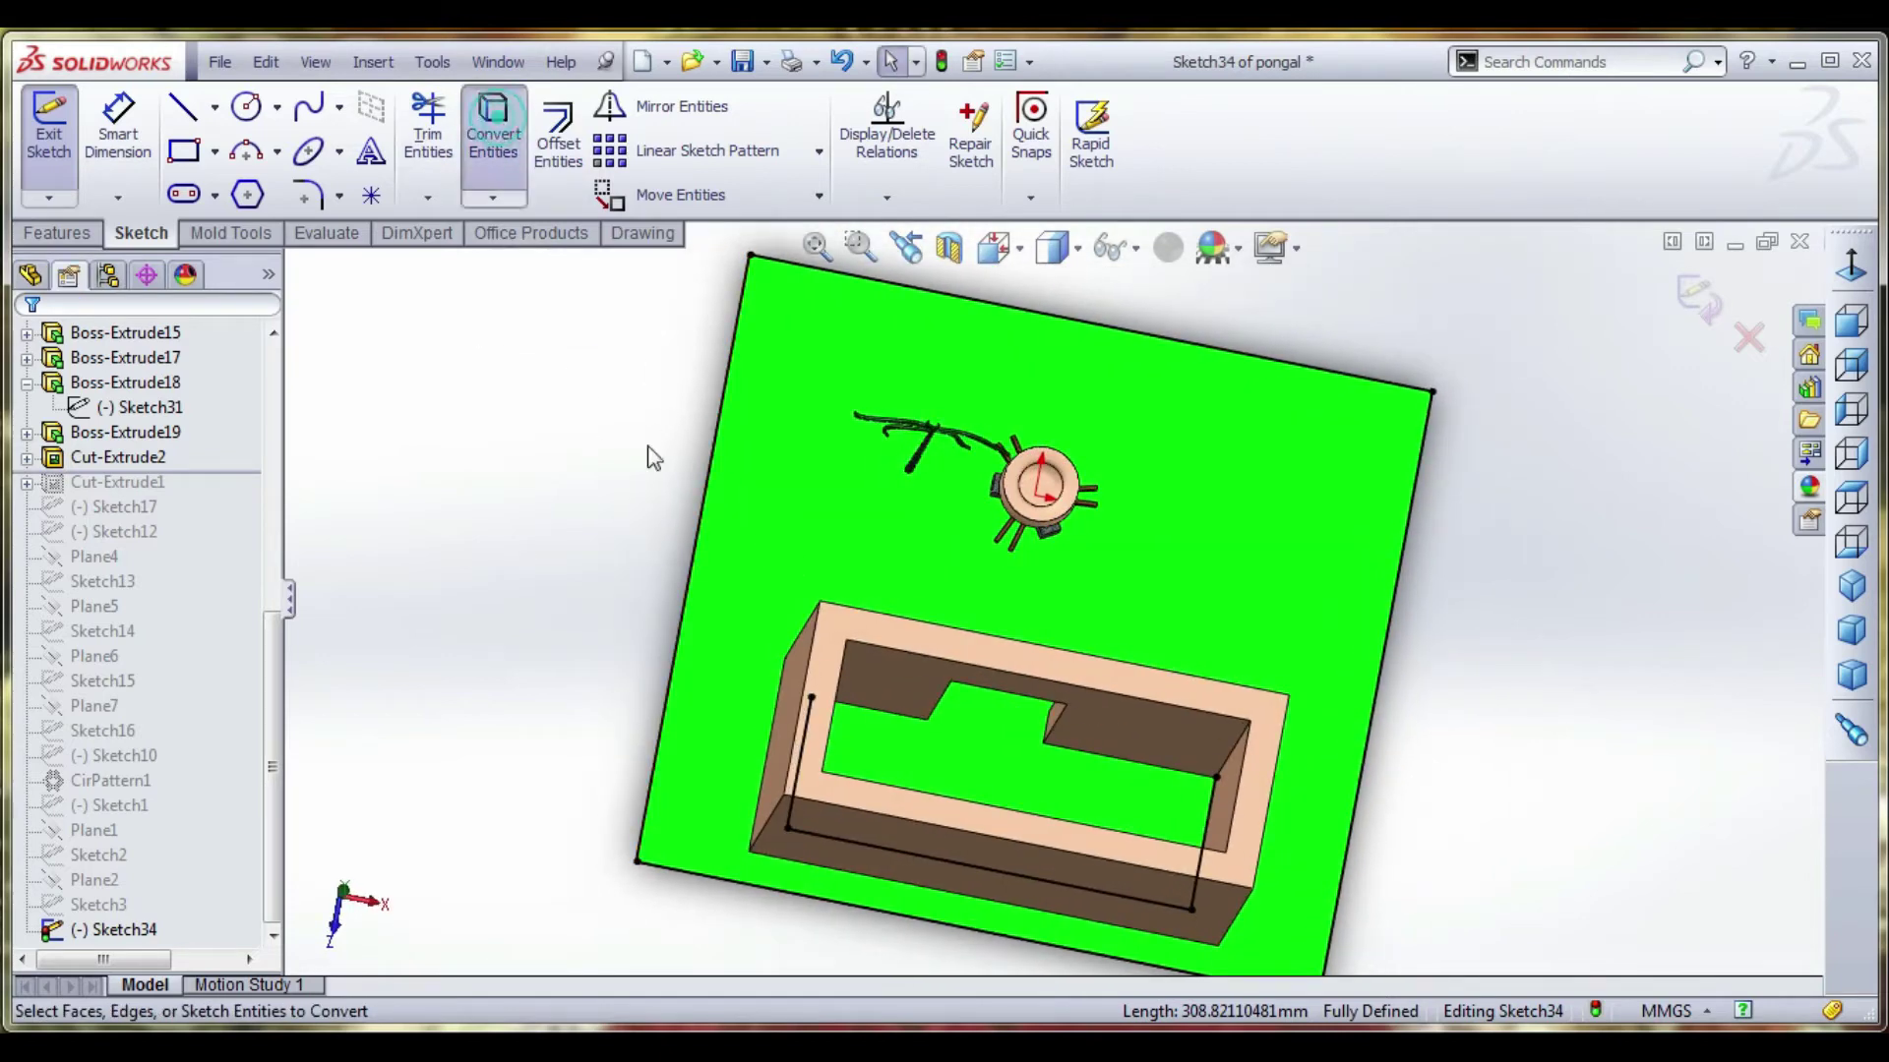
{"action": "left_click", "coordinate": [889, 645]}
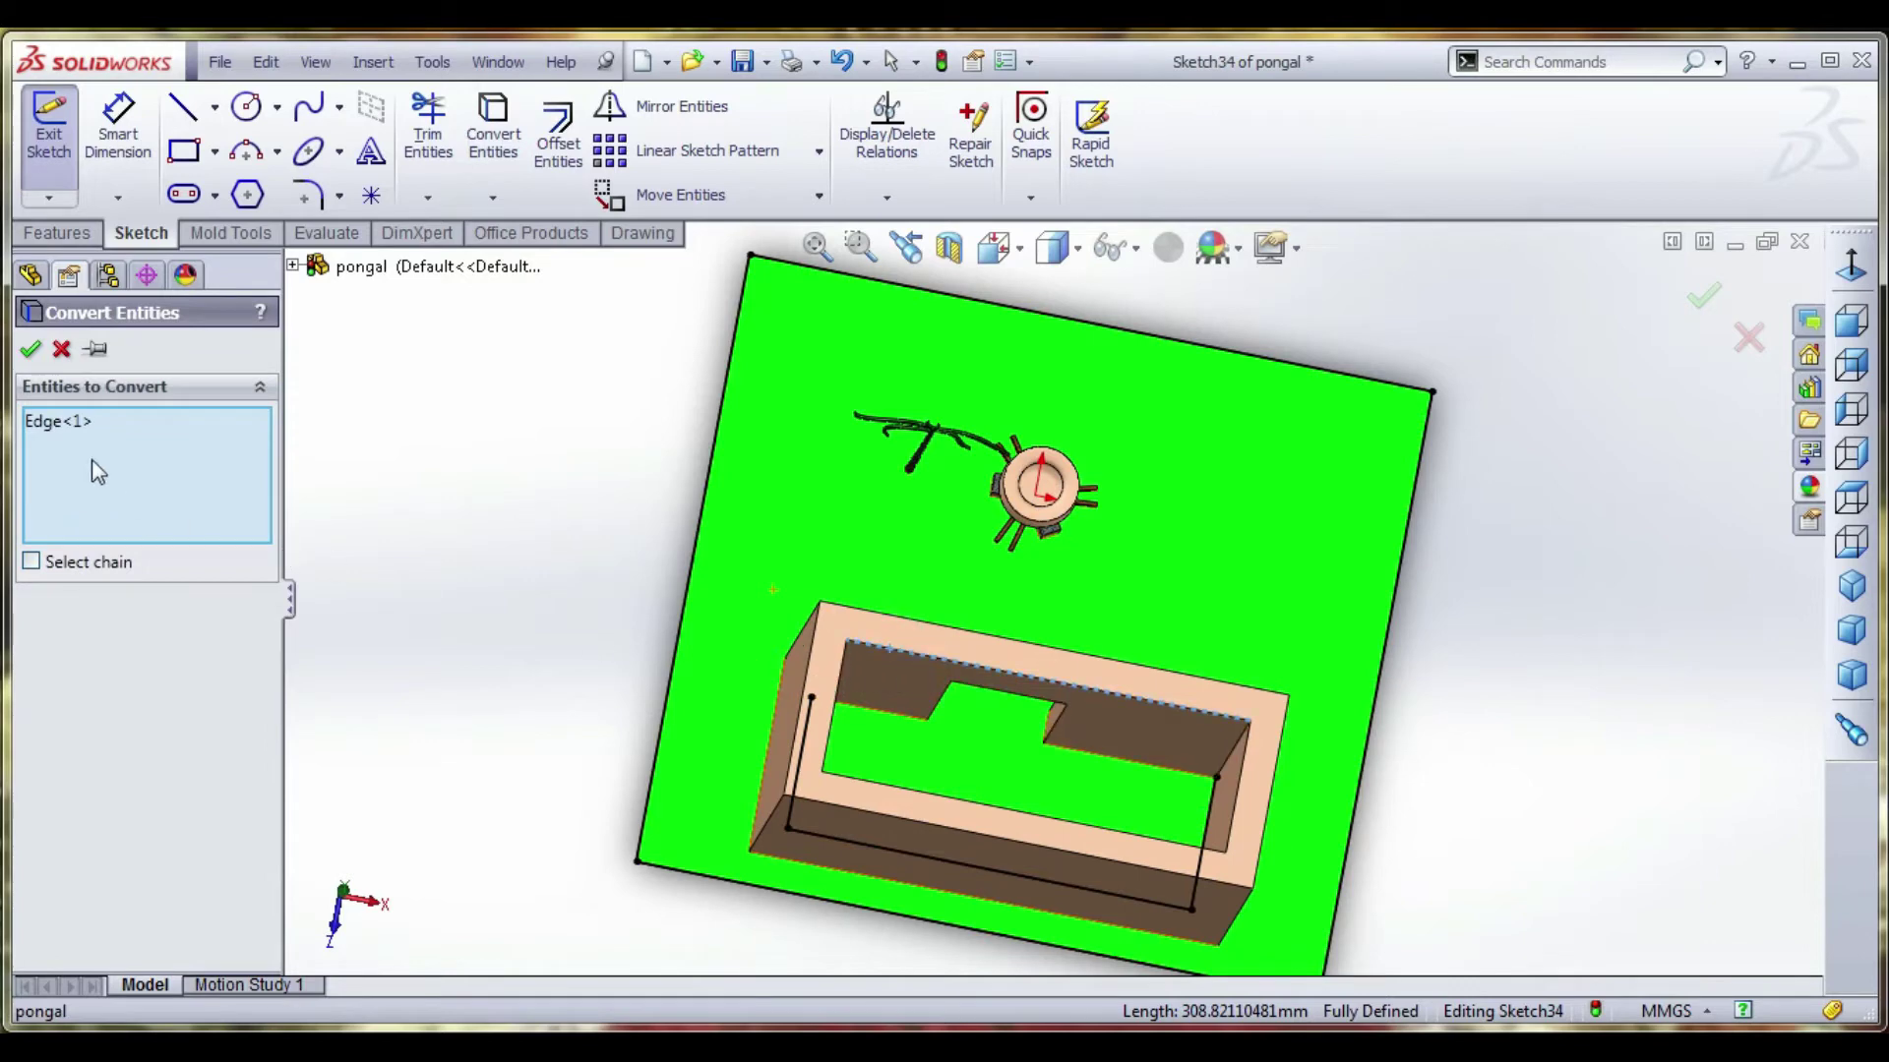
{"action": "left_click", "coordinate": [30, 351]}
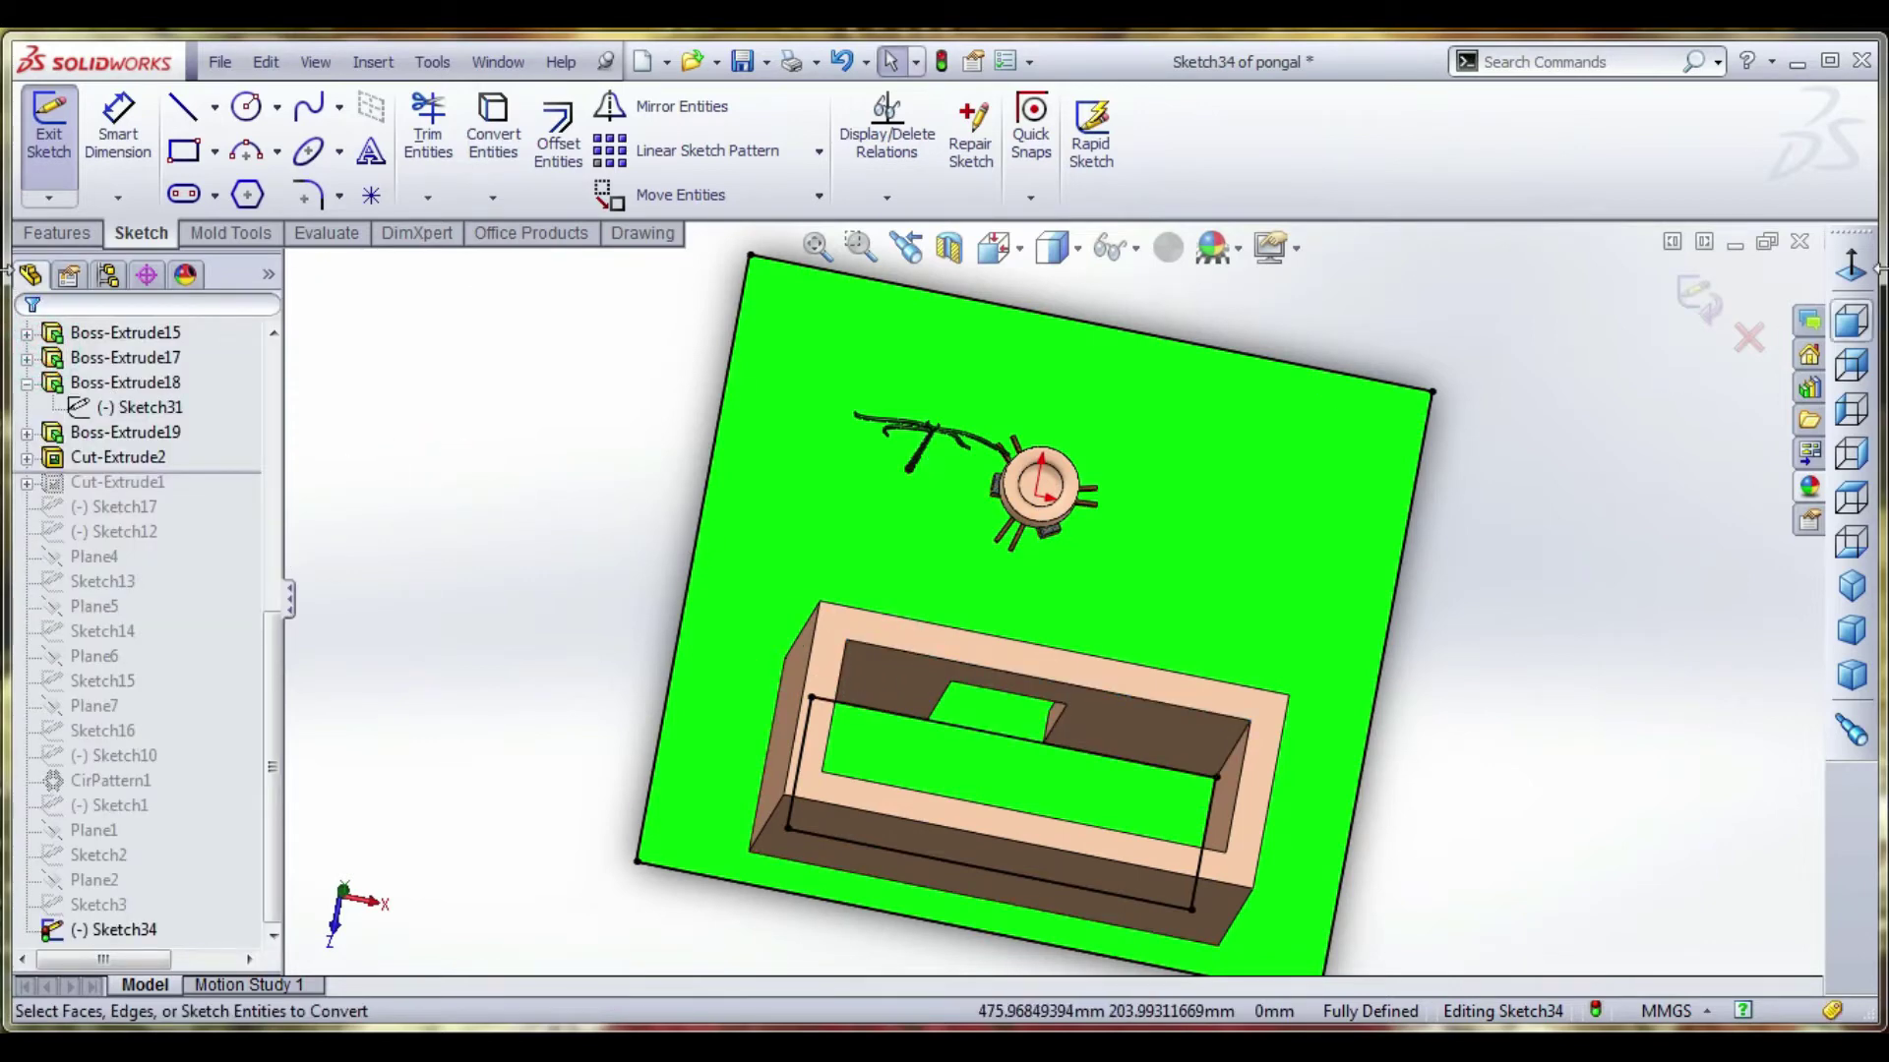
Extrude the floor rectangle 2 mm upward with merged result.
{"action": "left_click", "coordinate": [57, 233]}
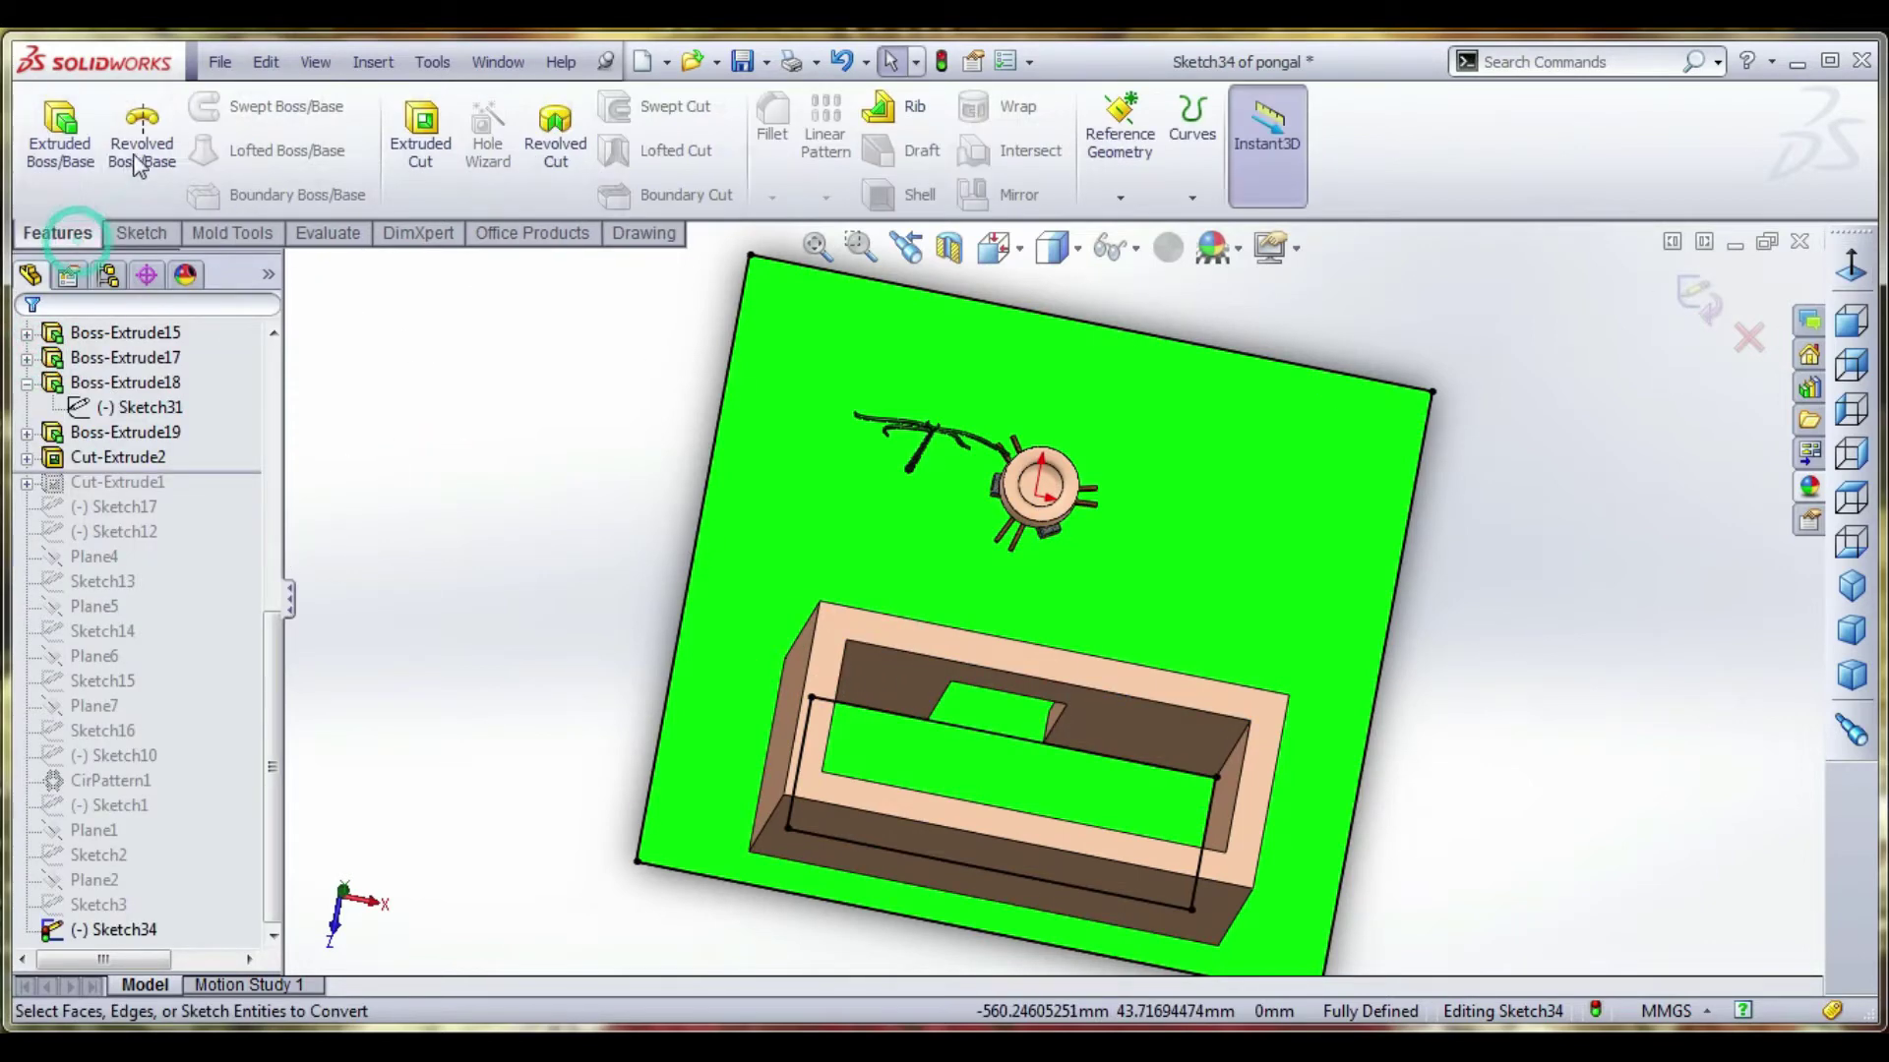
{"action": "left_click", "coordinate": [60, 133]}
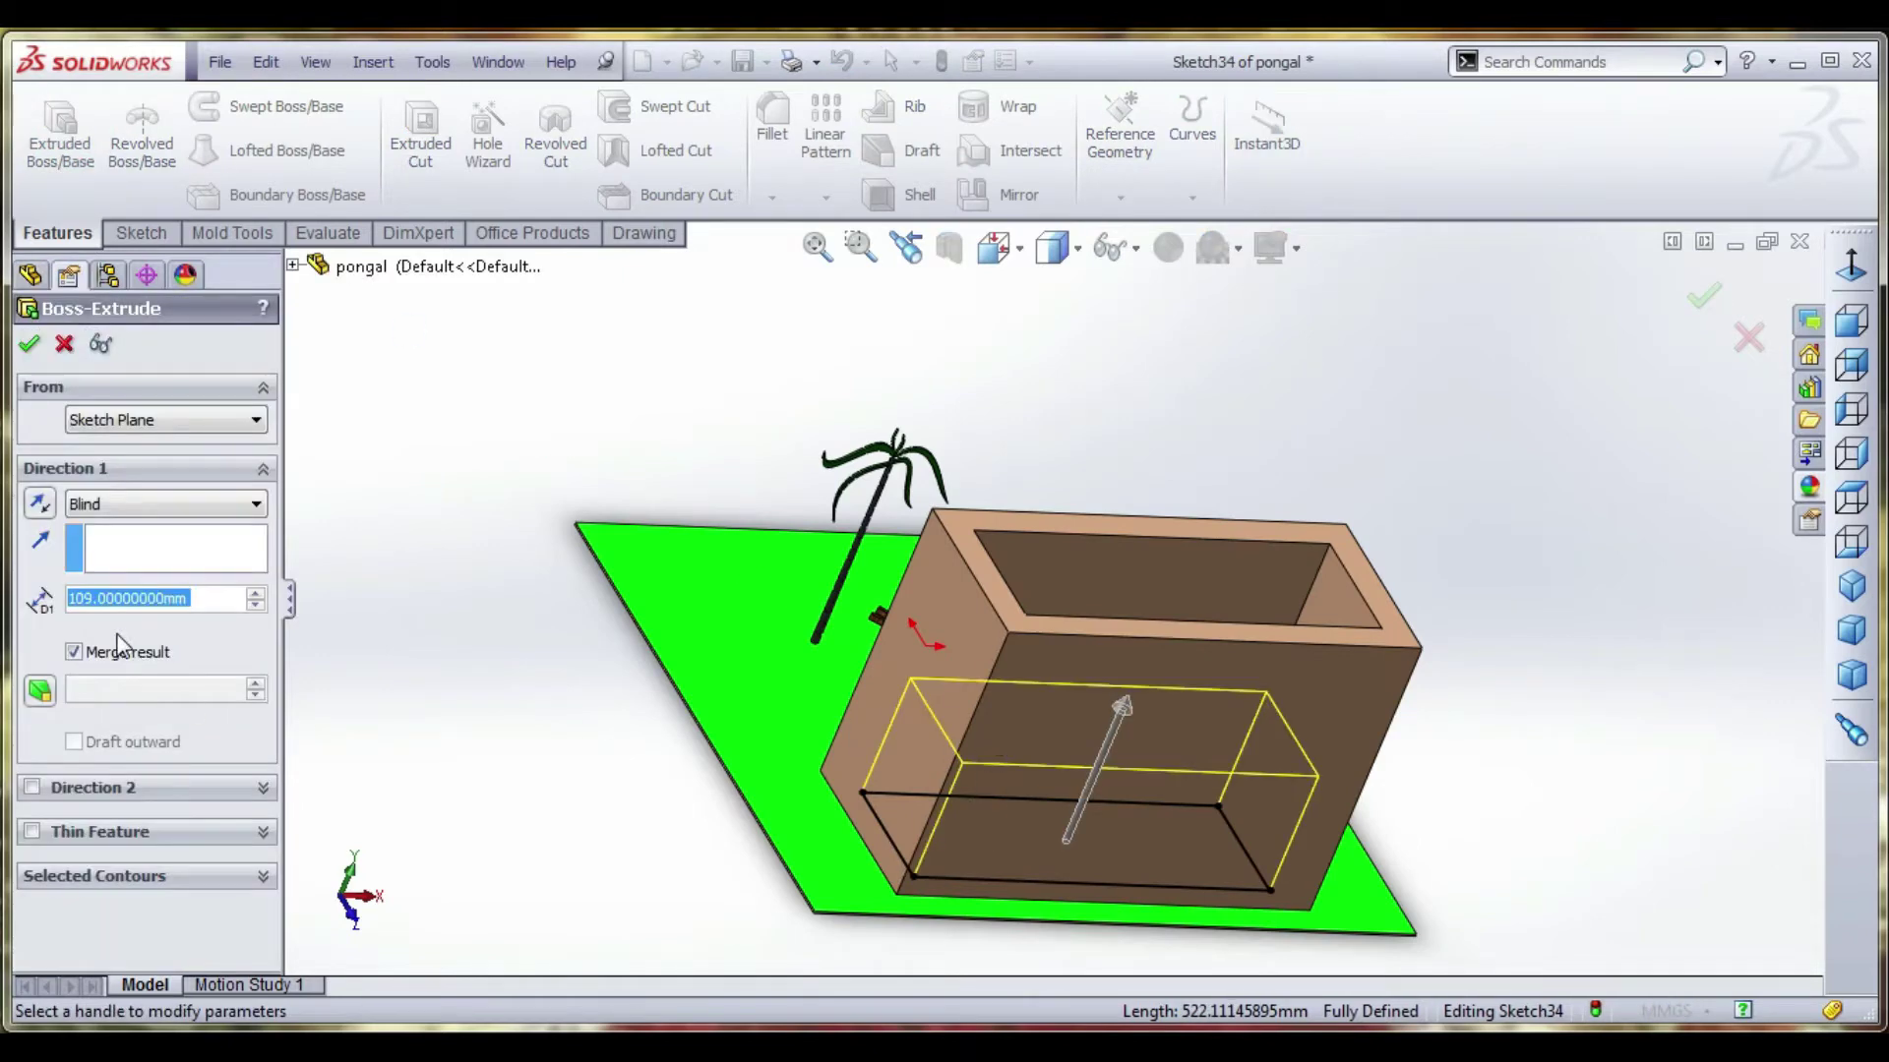
{"action": "type", "text": "2"}
{"action": "key", "text": "Return"}
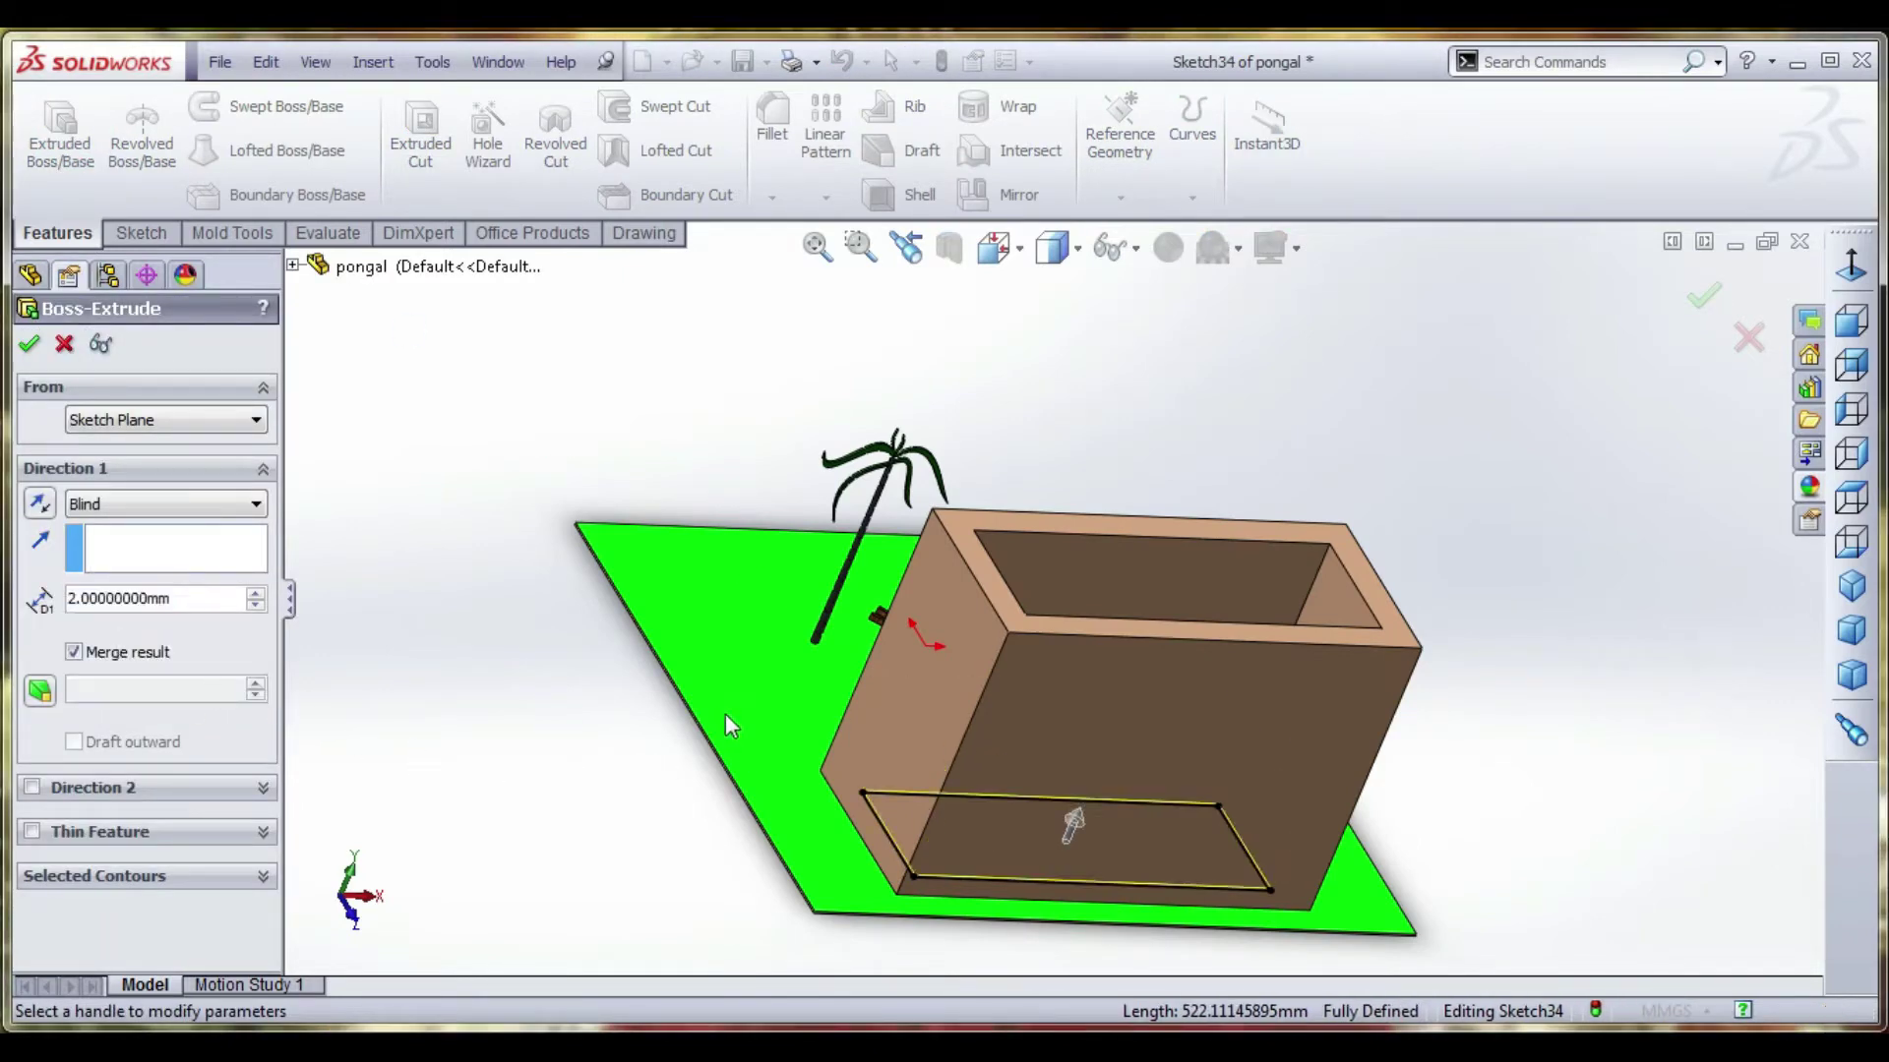
{"action": "left_click", "coordinate": [28, 344]}
Fillet the house floor's front top edge at the doorway with a 10 mm radius.
{"action": "middle_click_drag", "start_coordinate": [401, 478], "coordinate": [1024, 742]}
{"action": "scroll", "coordinate": [1001, 785], "scroll_direction": "down", "scroll_amount": 5}
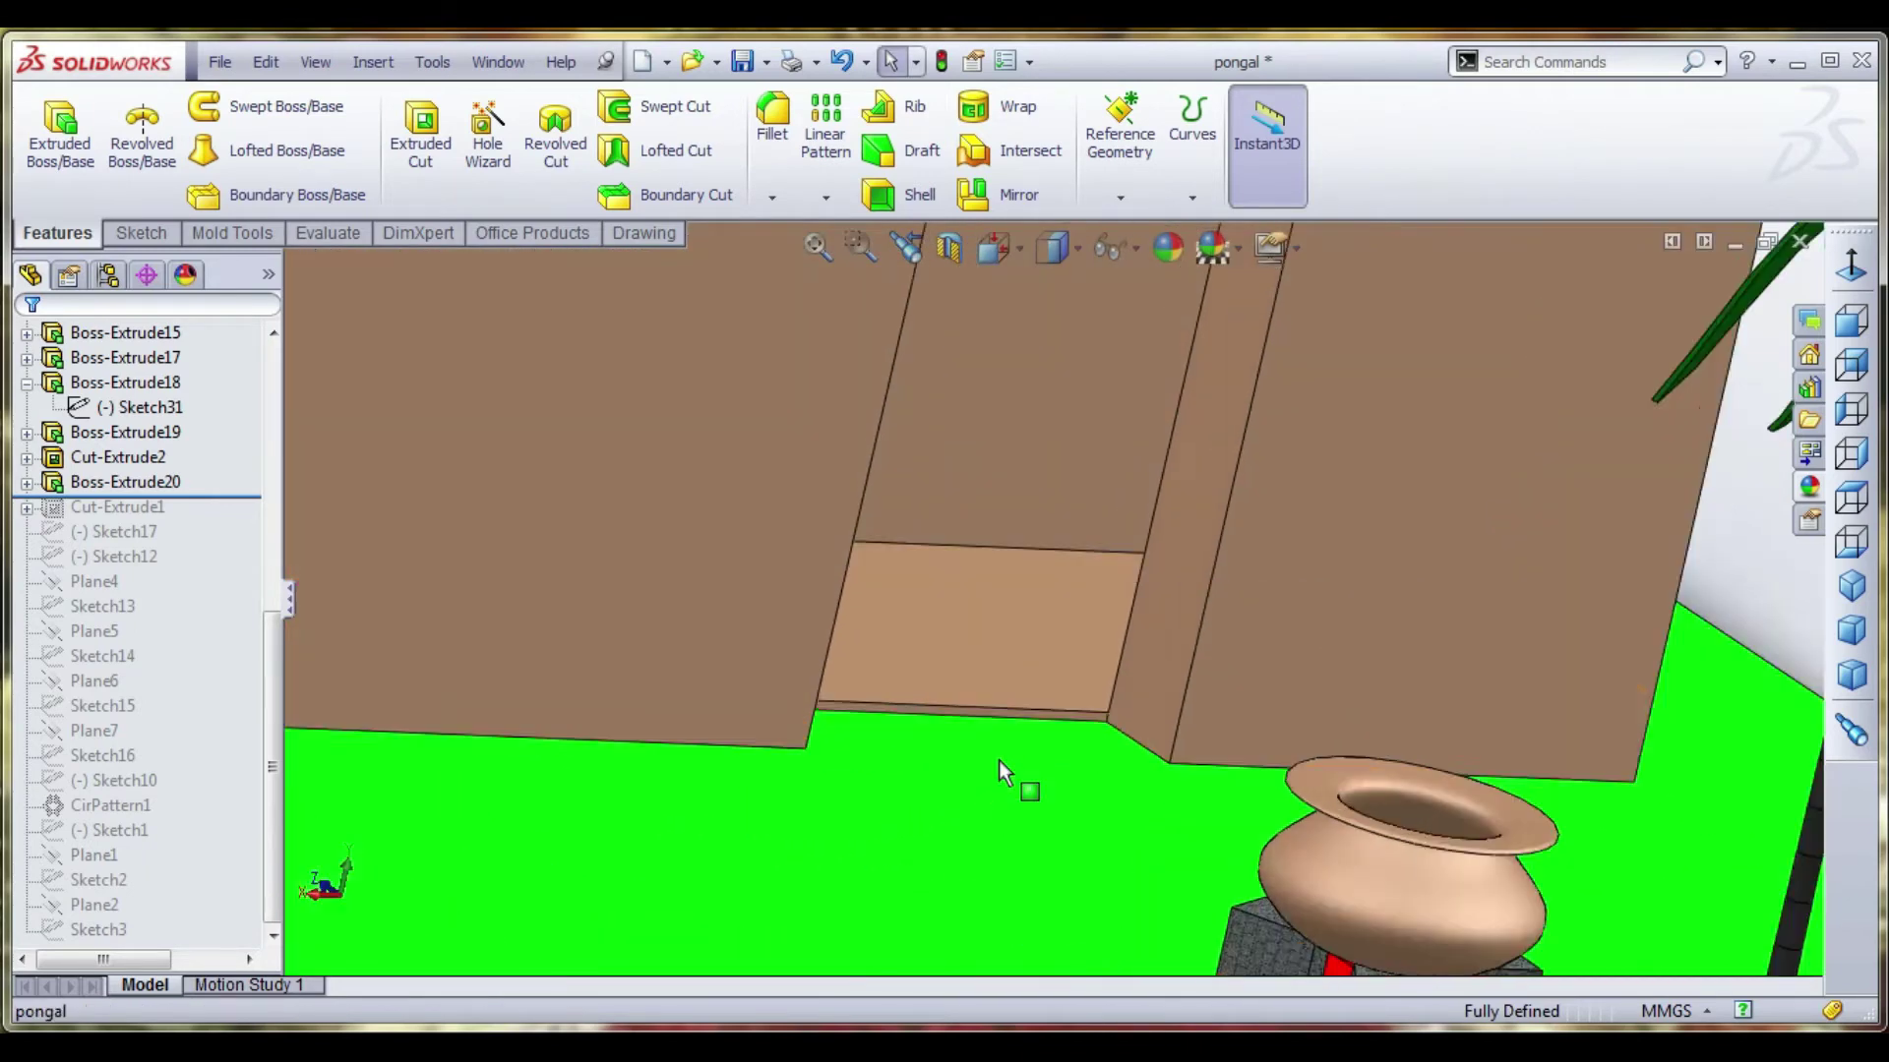
{"action": "scroll", "coordinate": [1000, 760], "scroll_direction": "down", "scroll_amount": 2}
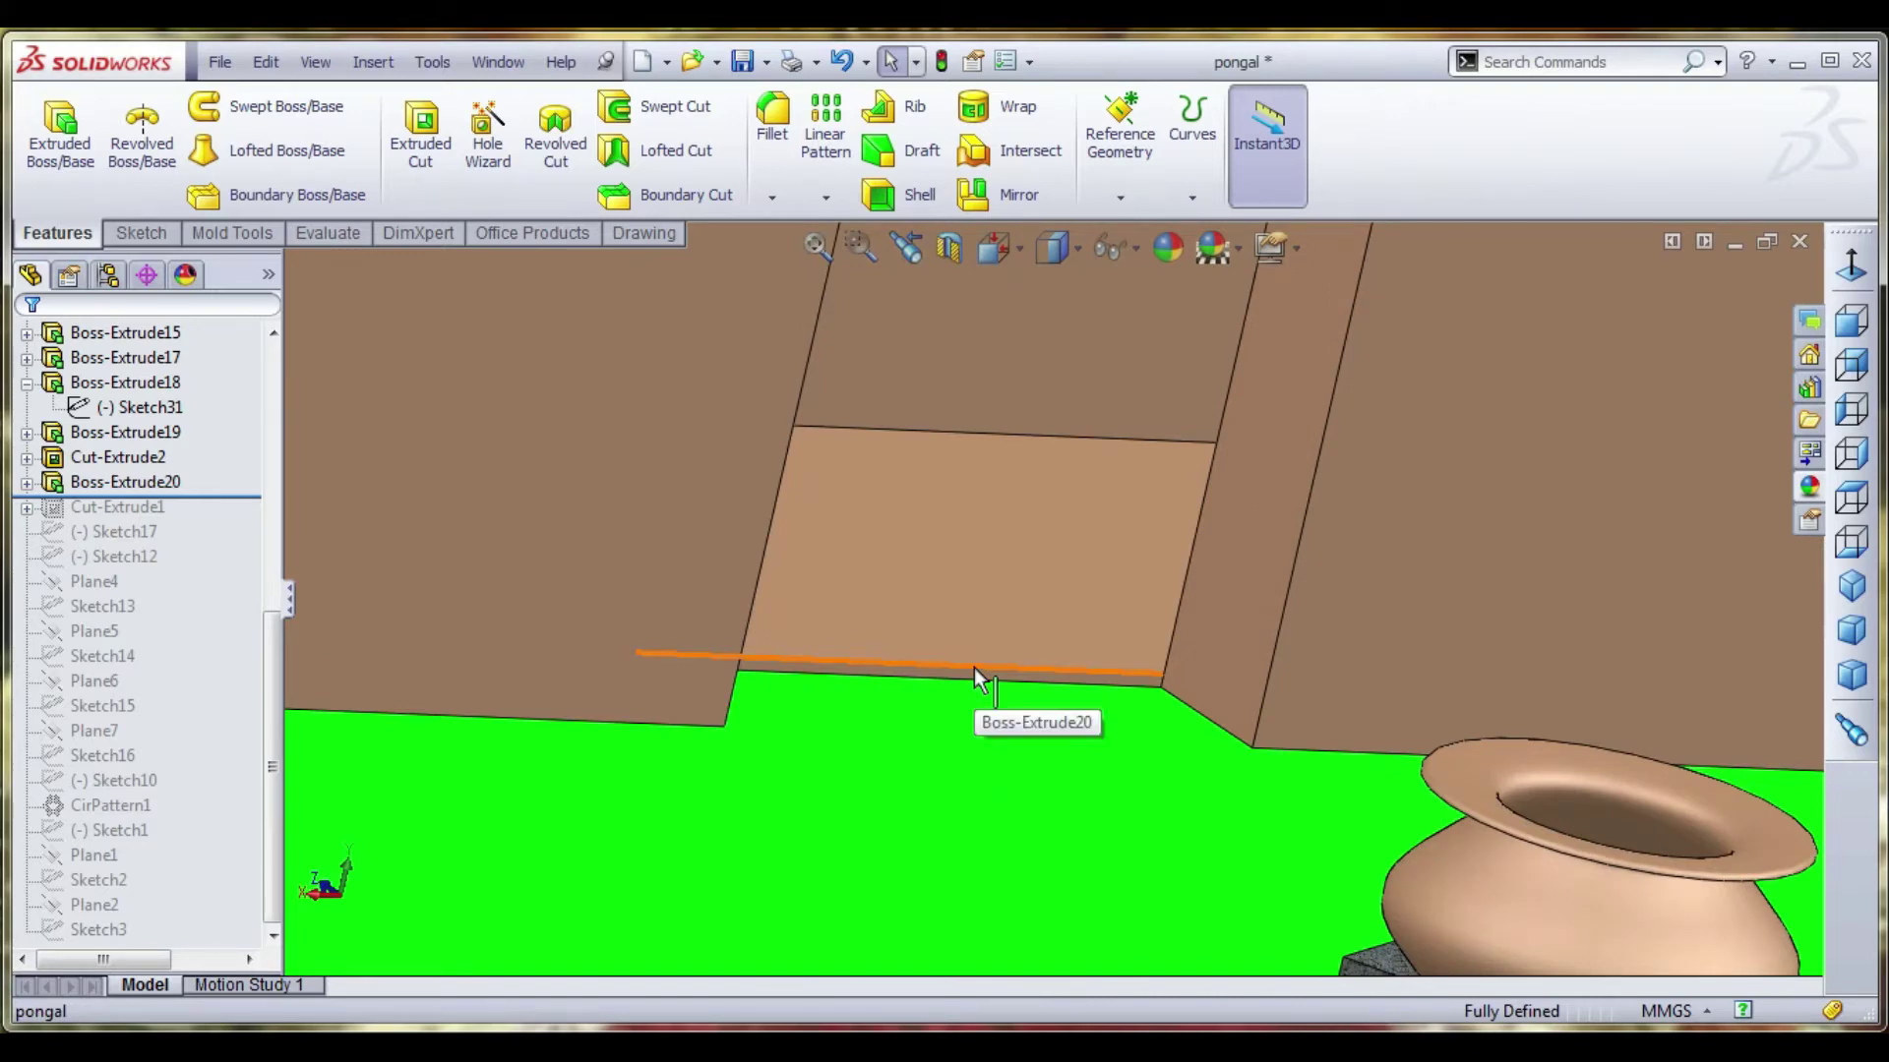
{"action": "left_click", "coordinate": [973, 669]}
{"action": "left_click", "coordinate": [770, 197]}
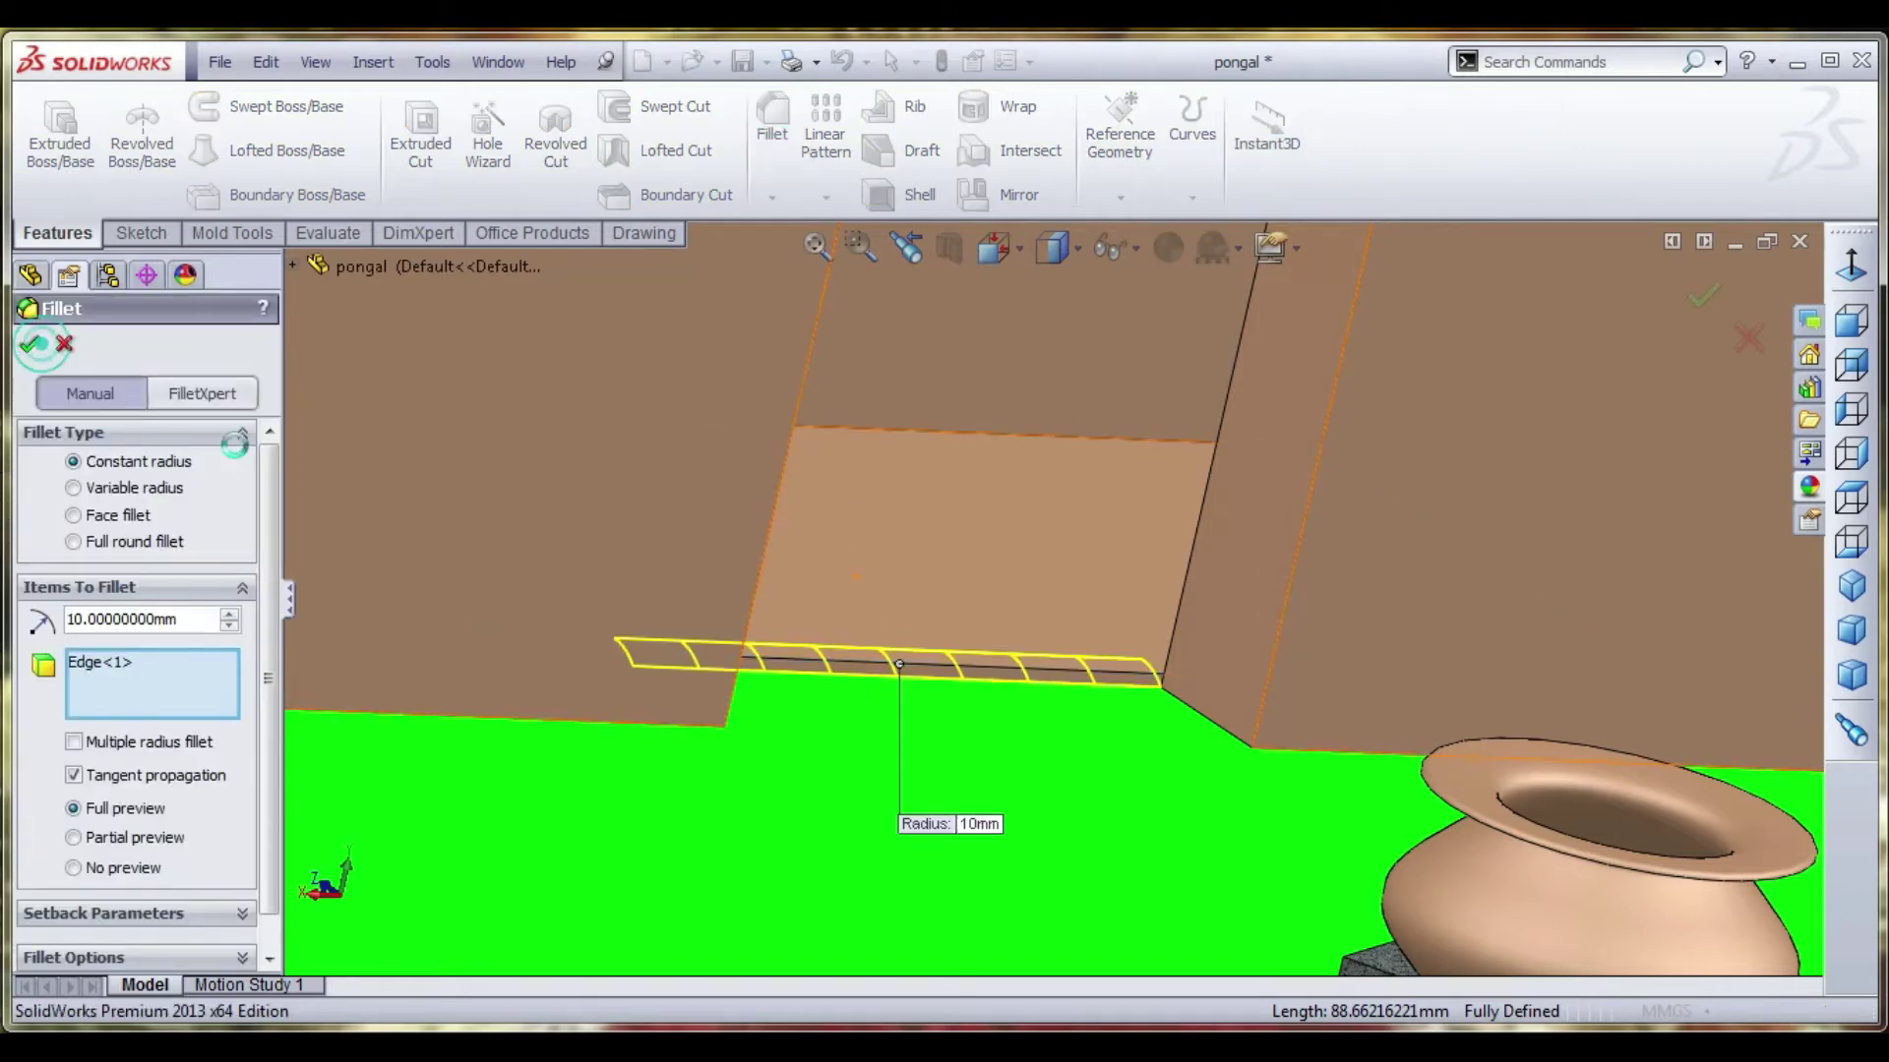
{"action": "key", "text": "Return"}
Start a sketch on the pot-facing house wall and view it face-on.
{"action": "scroll", "coordinate": [793, 687], "scroll_direction": "up", "scroll_amount": 5}
{"action": "middle_click_drag", "start_coordinate": [793, 685], "coordinate": [852, 630]}
{"action": "left_click", "coordinate": [793, 610]}
{"action": "middle_click_drag", "start_coordinate": [728, 657], "coordinate": [674, 560]}
{"action": "left_click", "coordinate": [153, 233]}
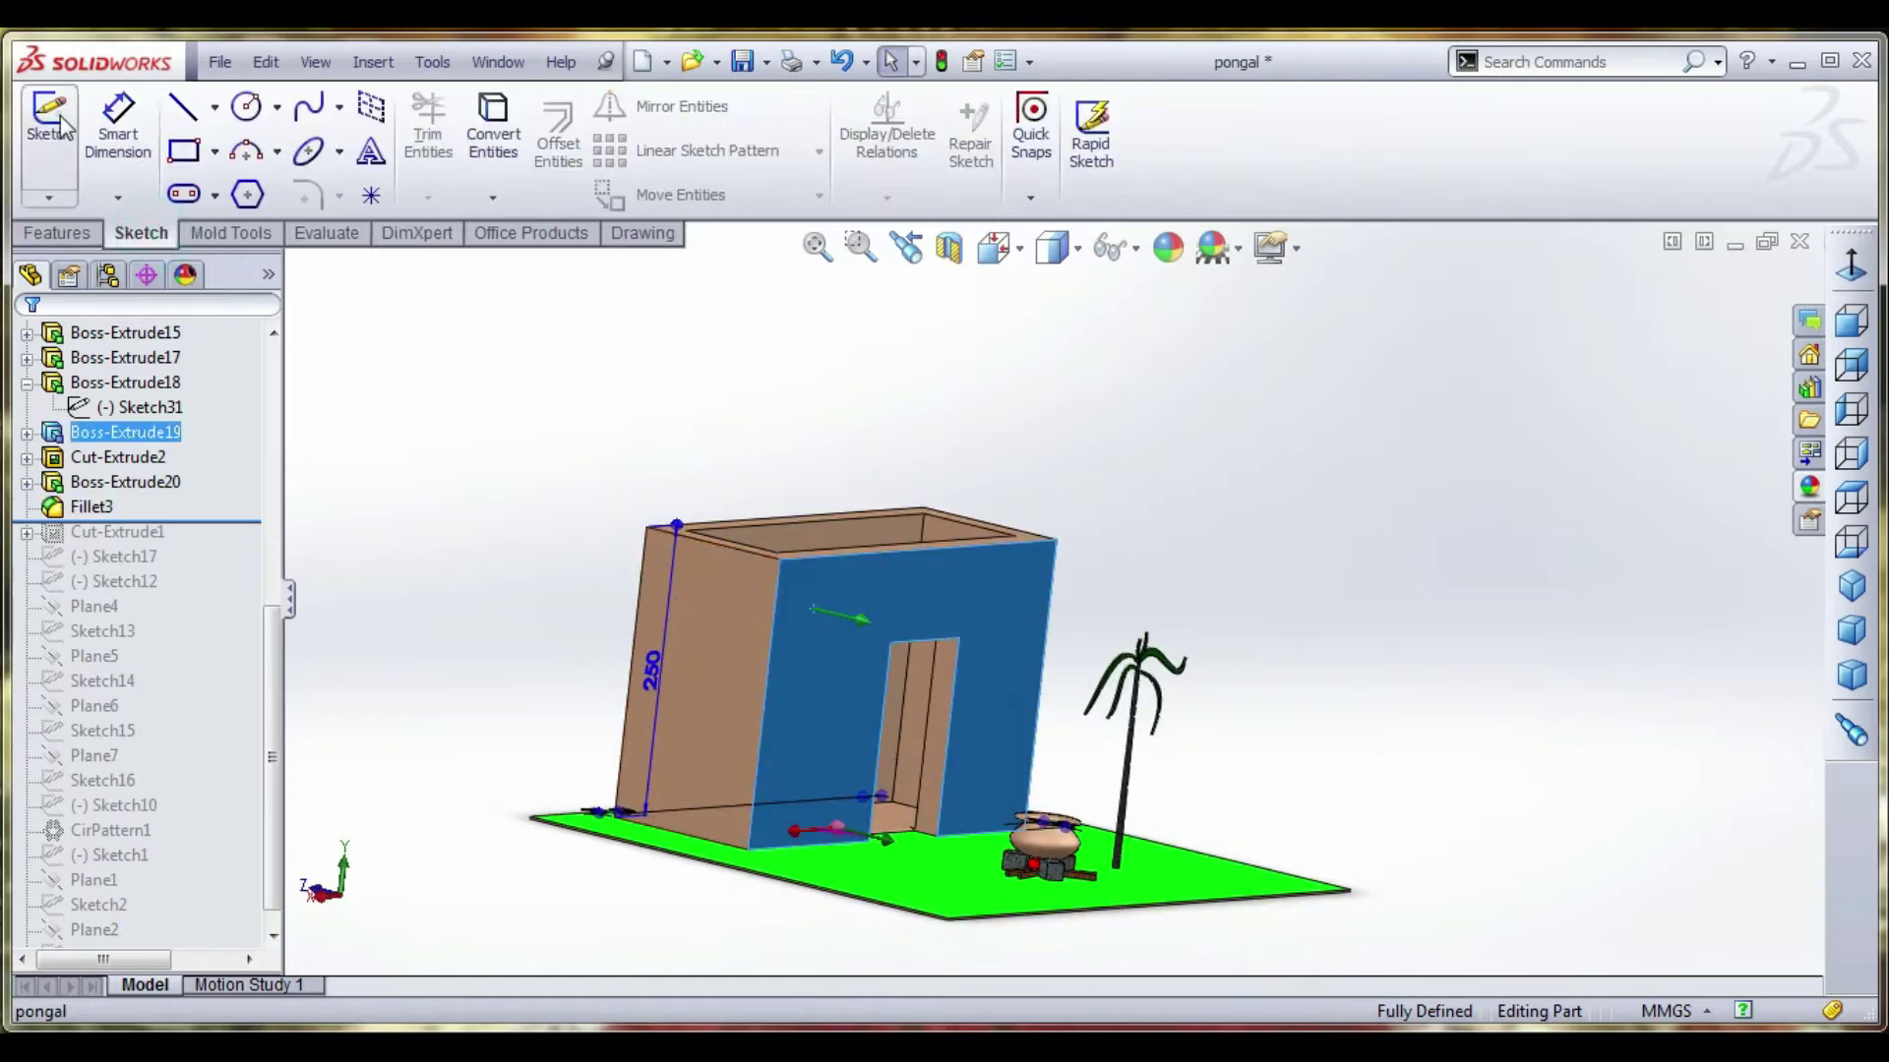
{"action": "left_click", "coordinate": [48, 123]}
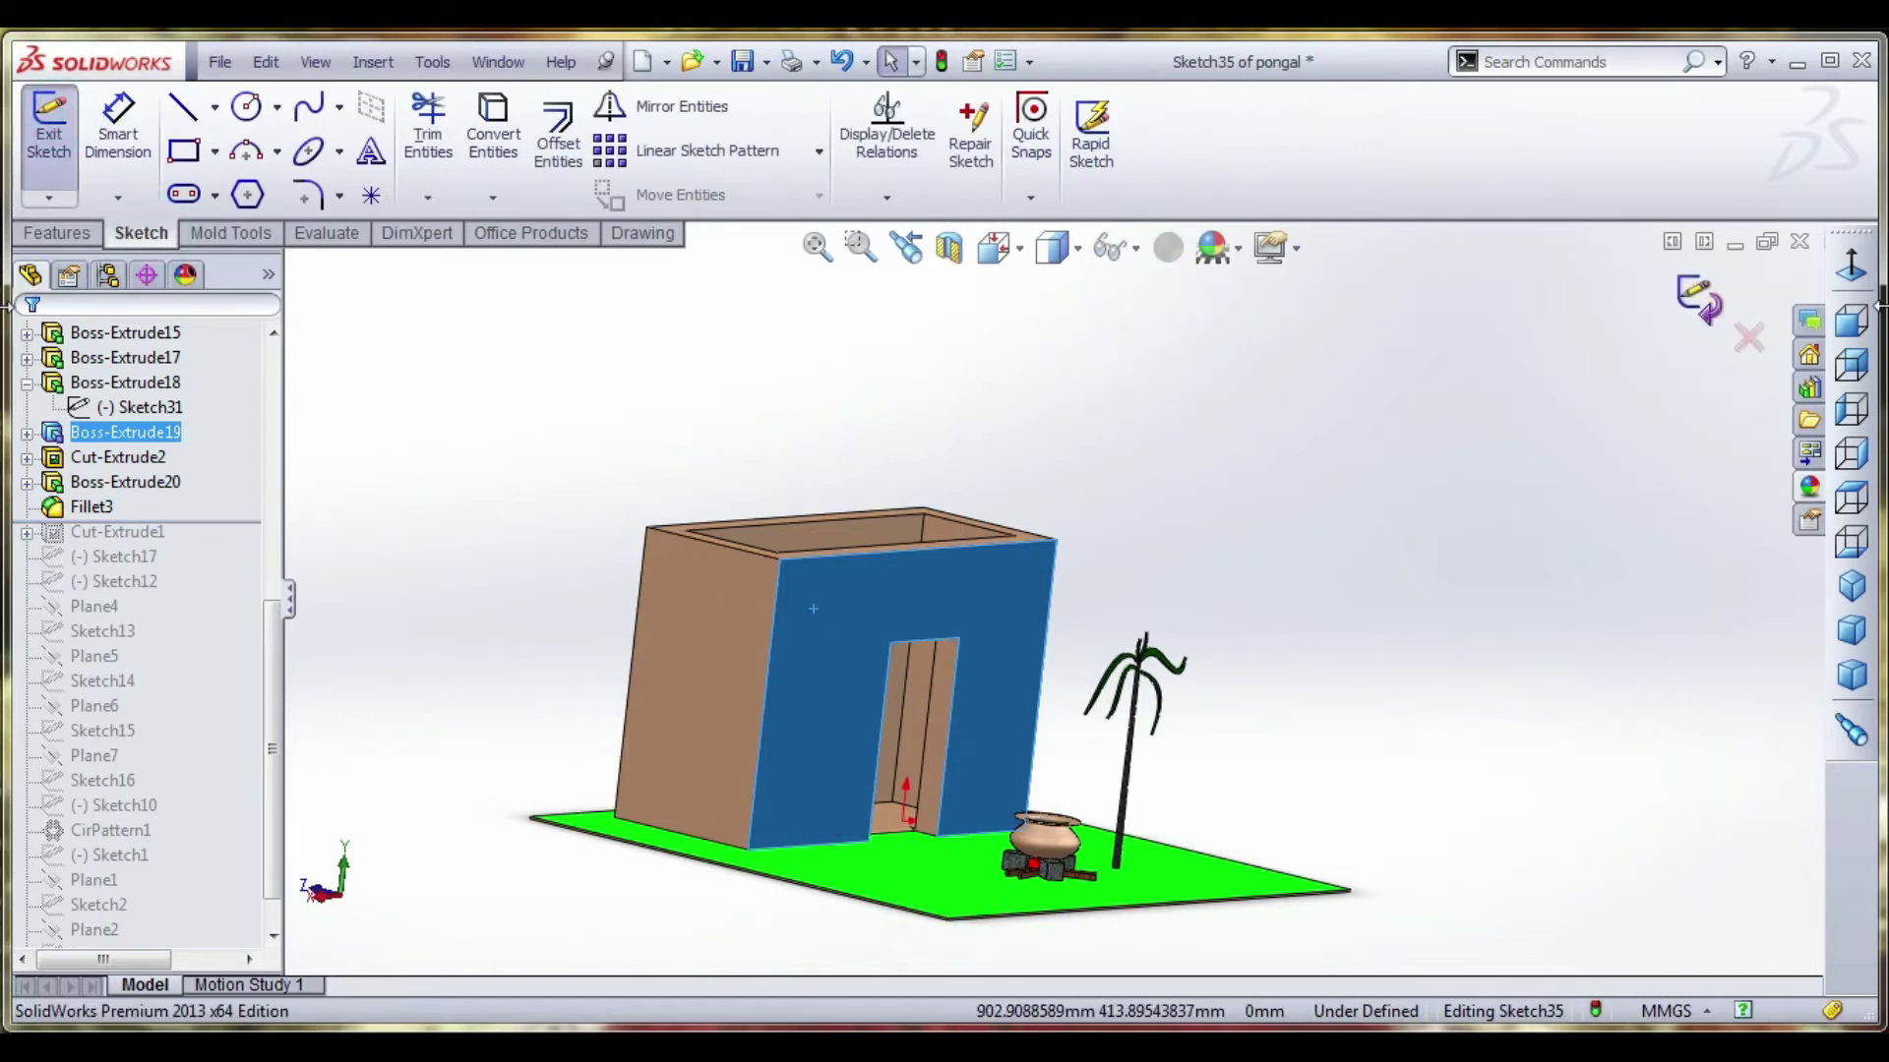
{"action": "left_click", "coordinate": [1849, 276]}
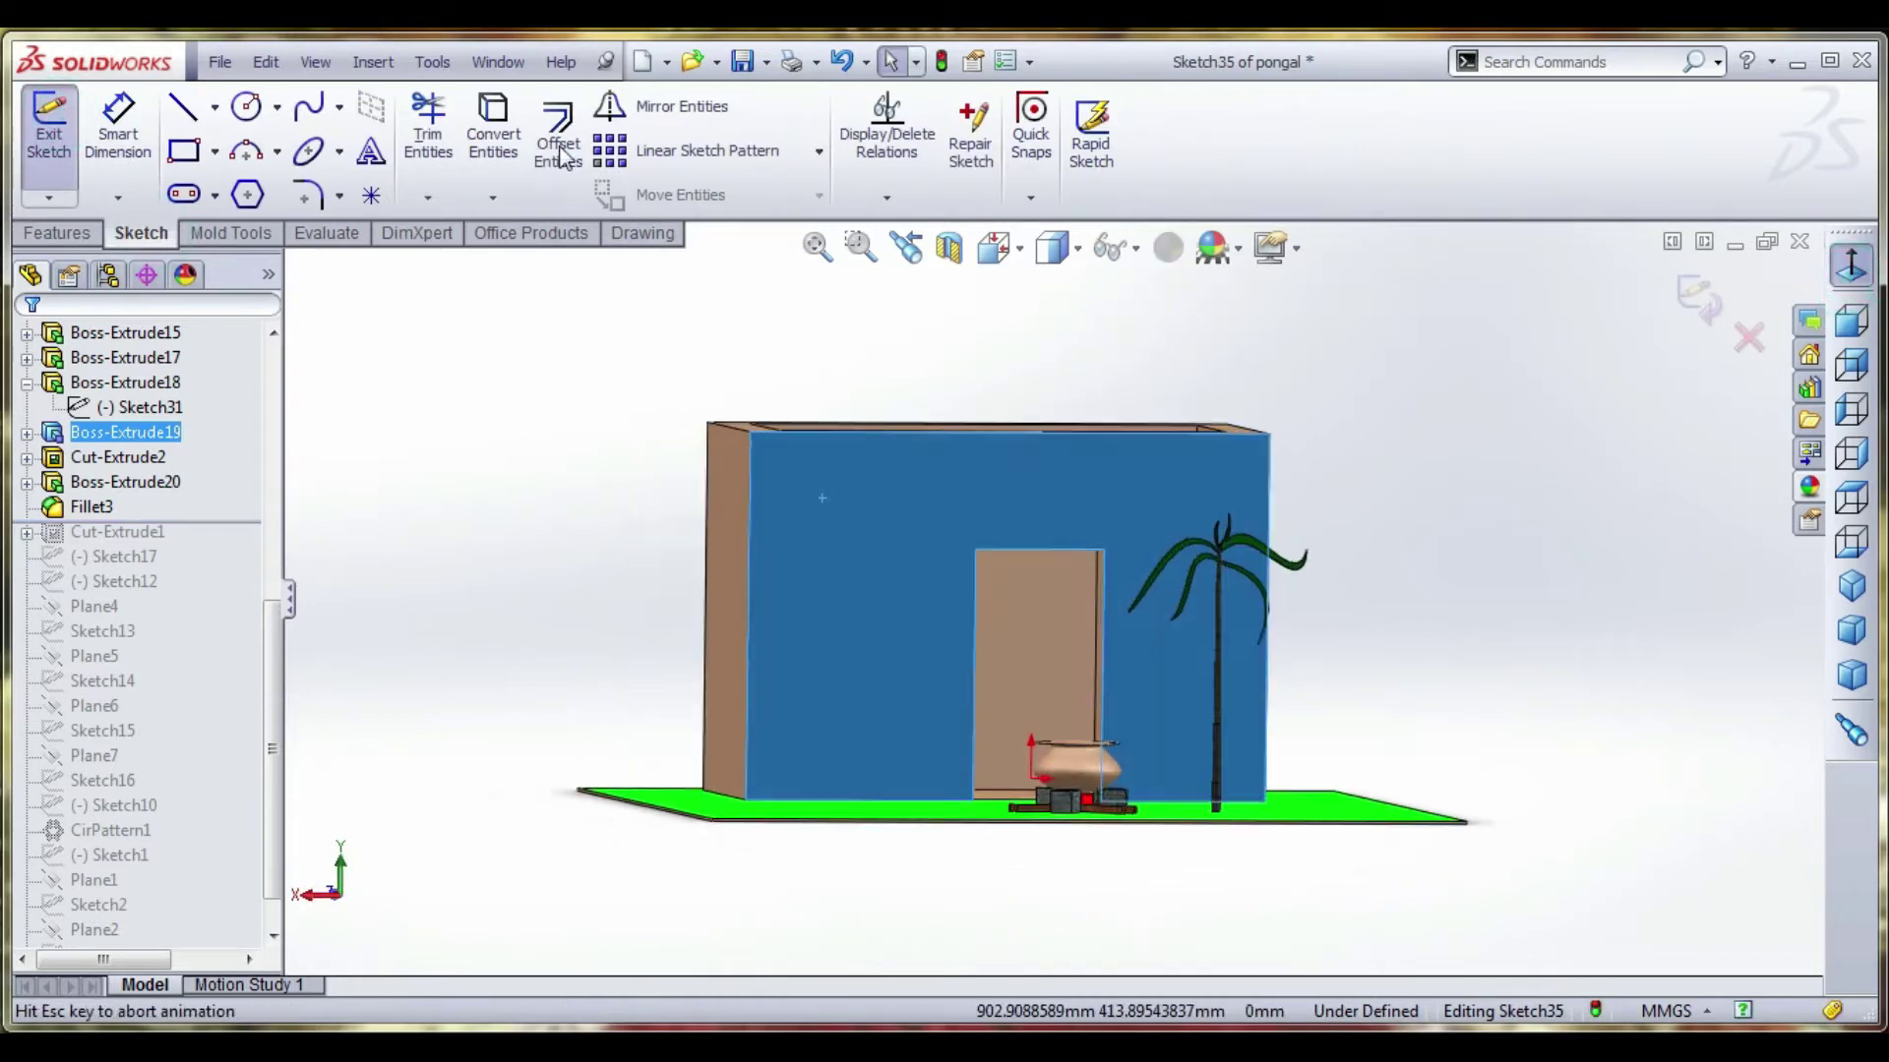
Sketch a thin closed sloping roof strip, about 232 mm long, from above the wall's top midpoint down past the wall's side edge.
{"action": "left_click", "coordinate": [197, 116]}
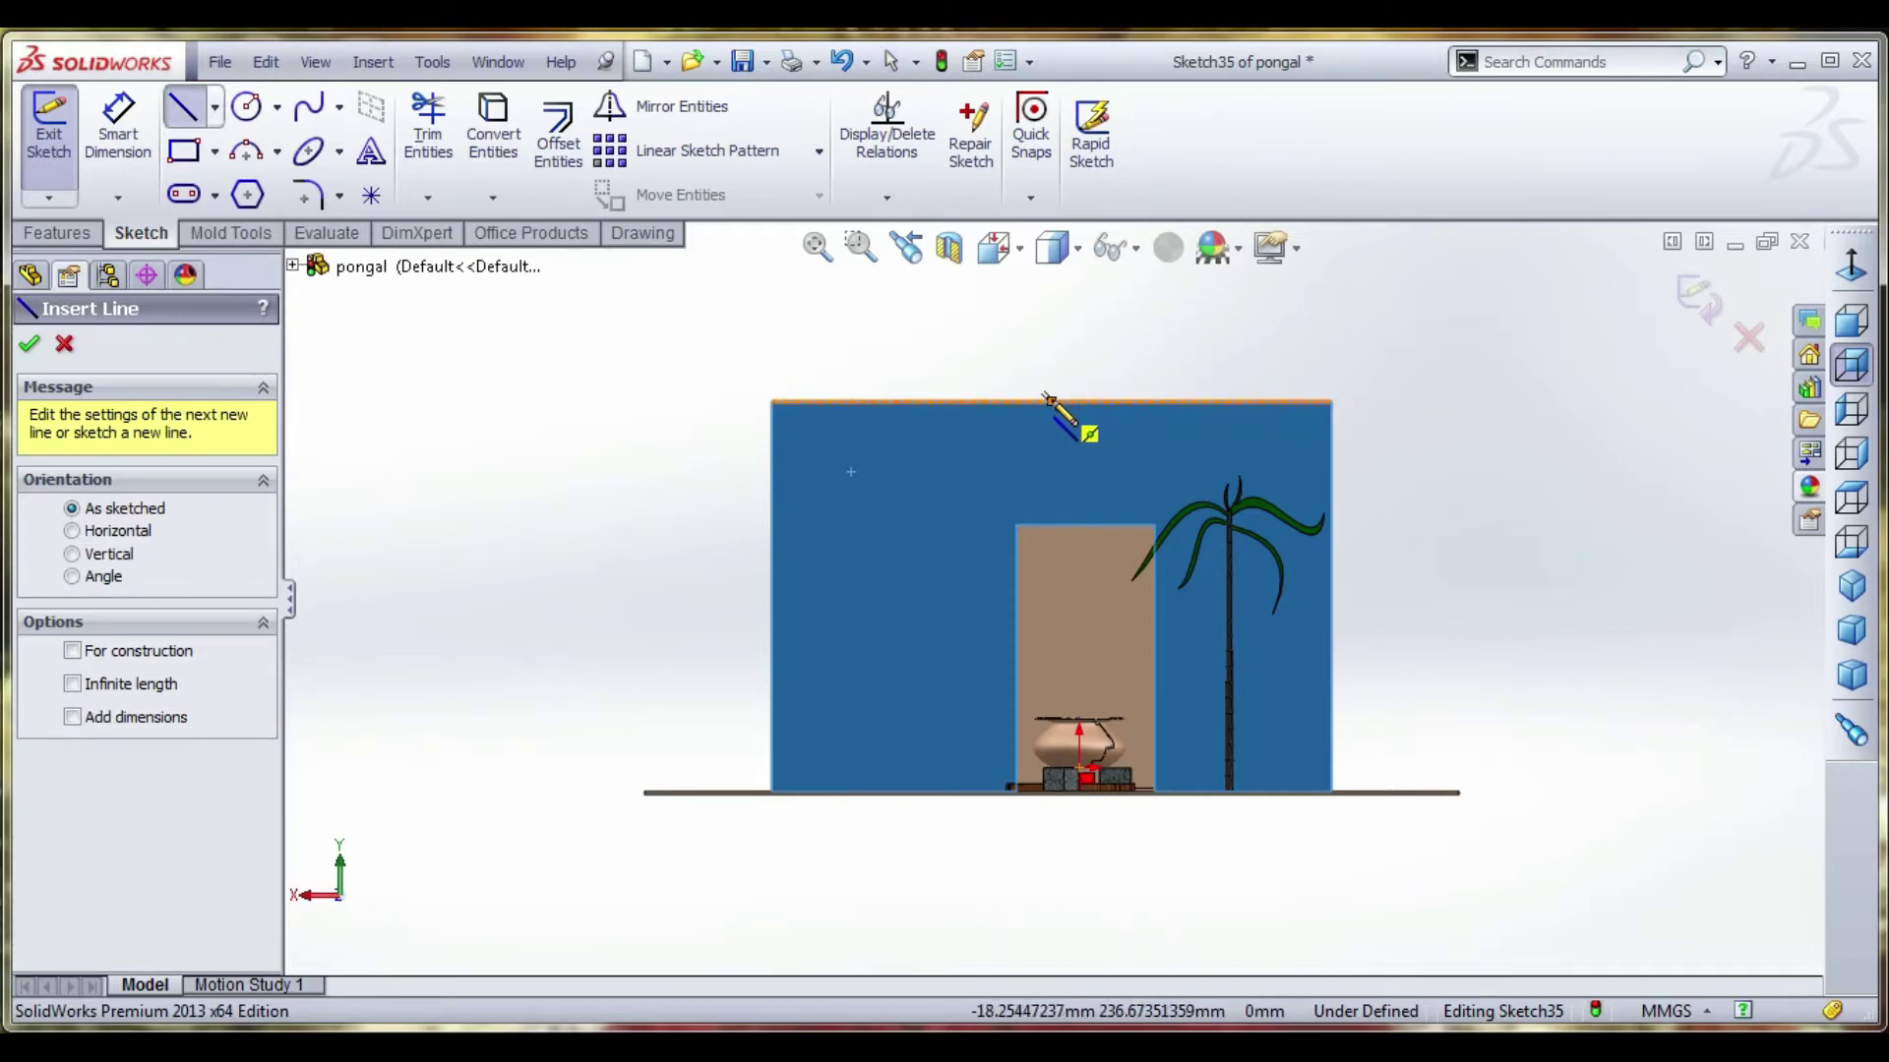
{"action": "scroll", "coordinate": [1046, 397], "scroll_direction": "down", "scroll_amount": 2}
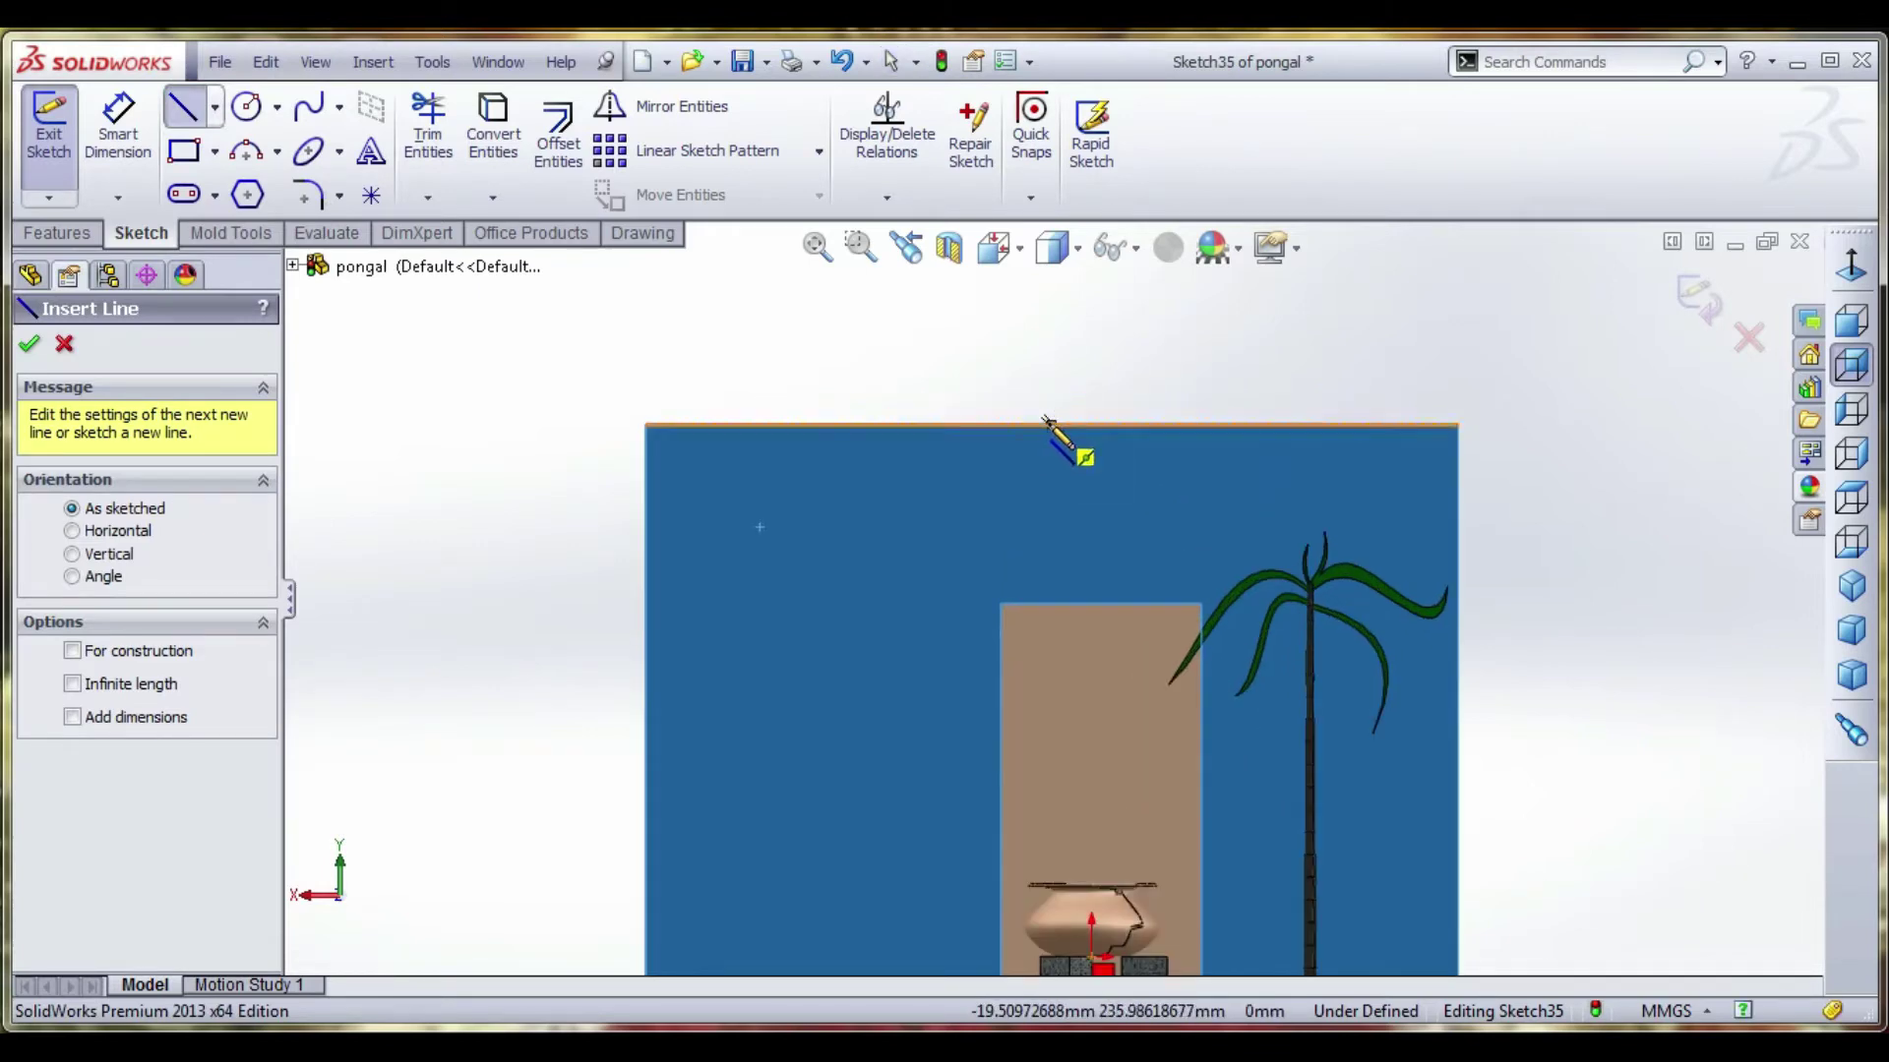
{"action": "left_click", "coordinate": [1048, 422]}
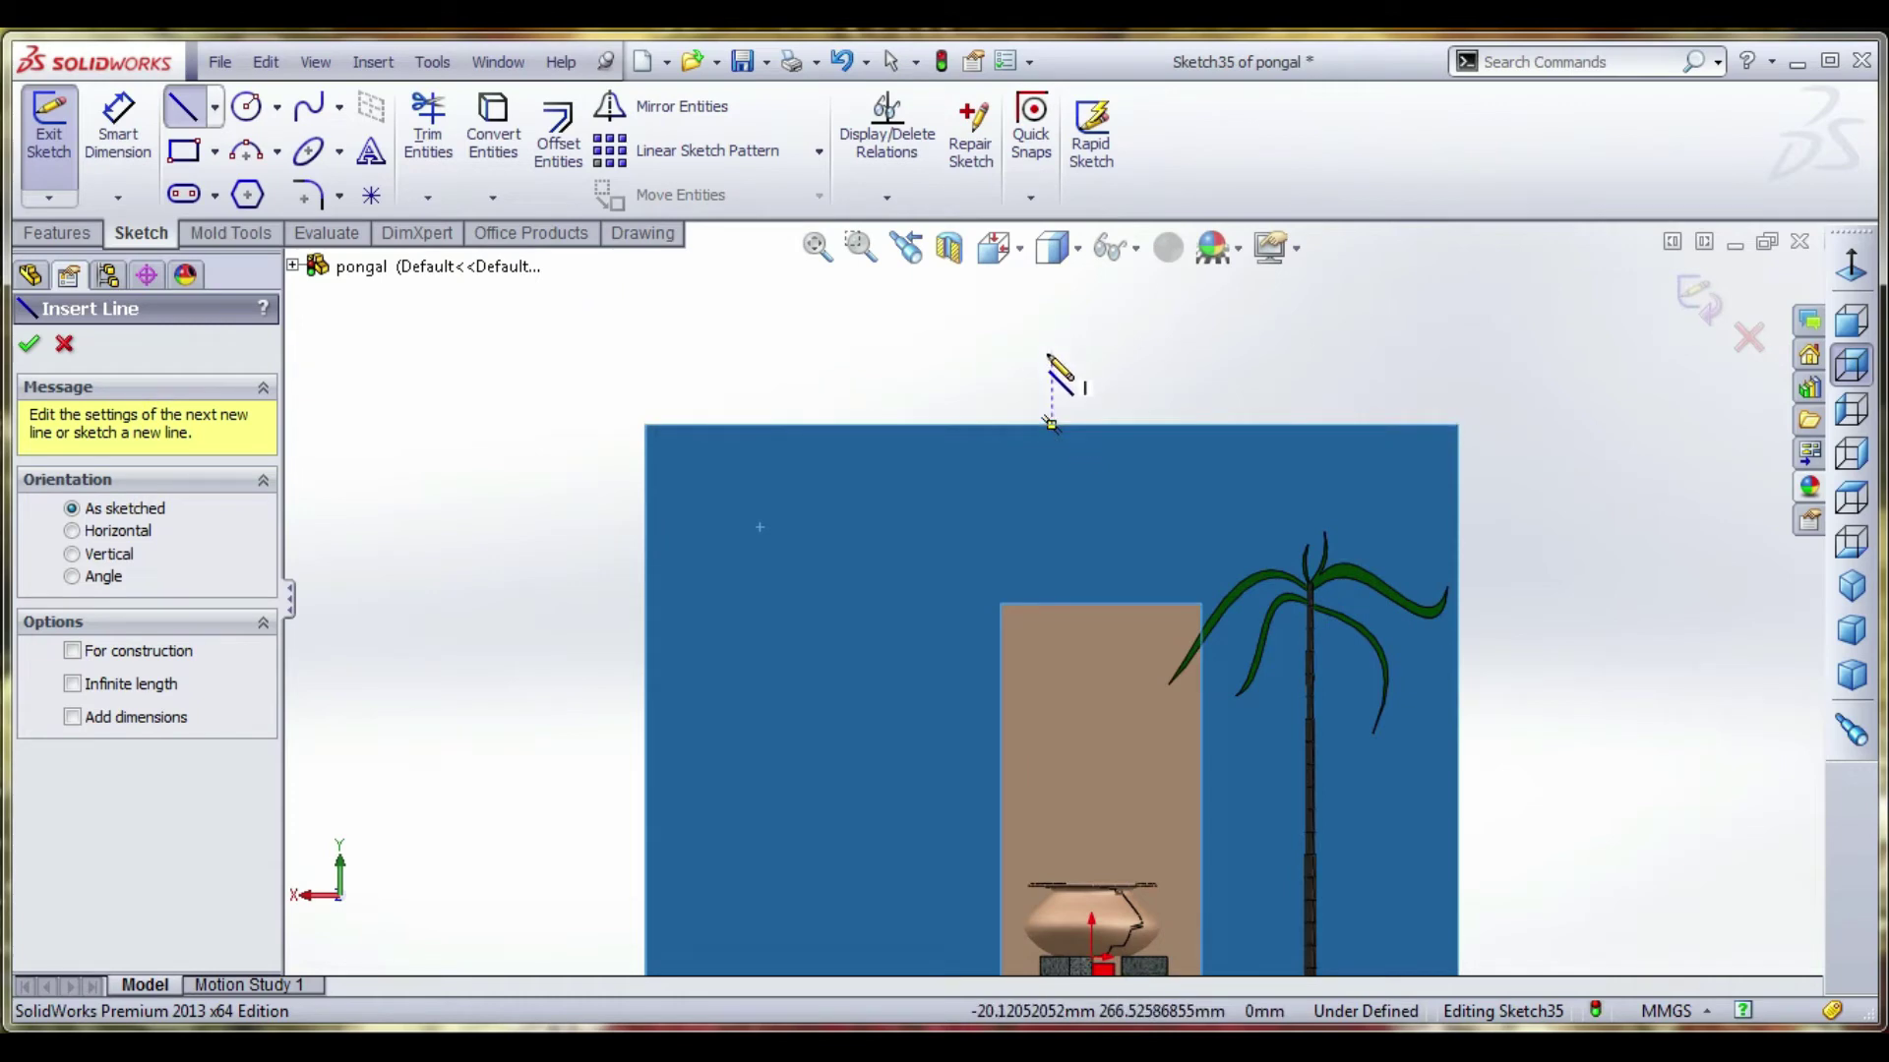
{"action": "left_click", "coordinate": [1051, 352]}
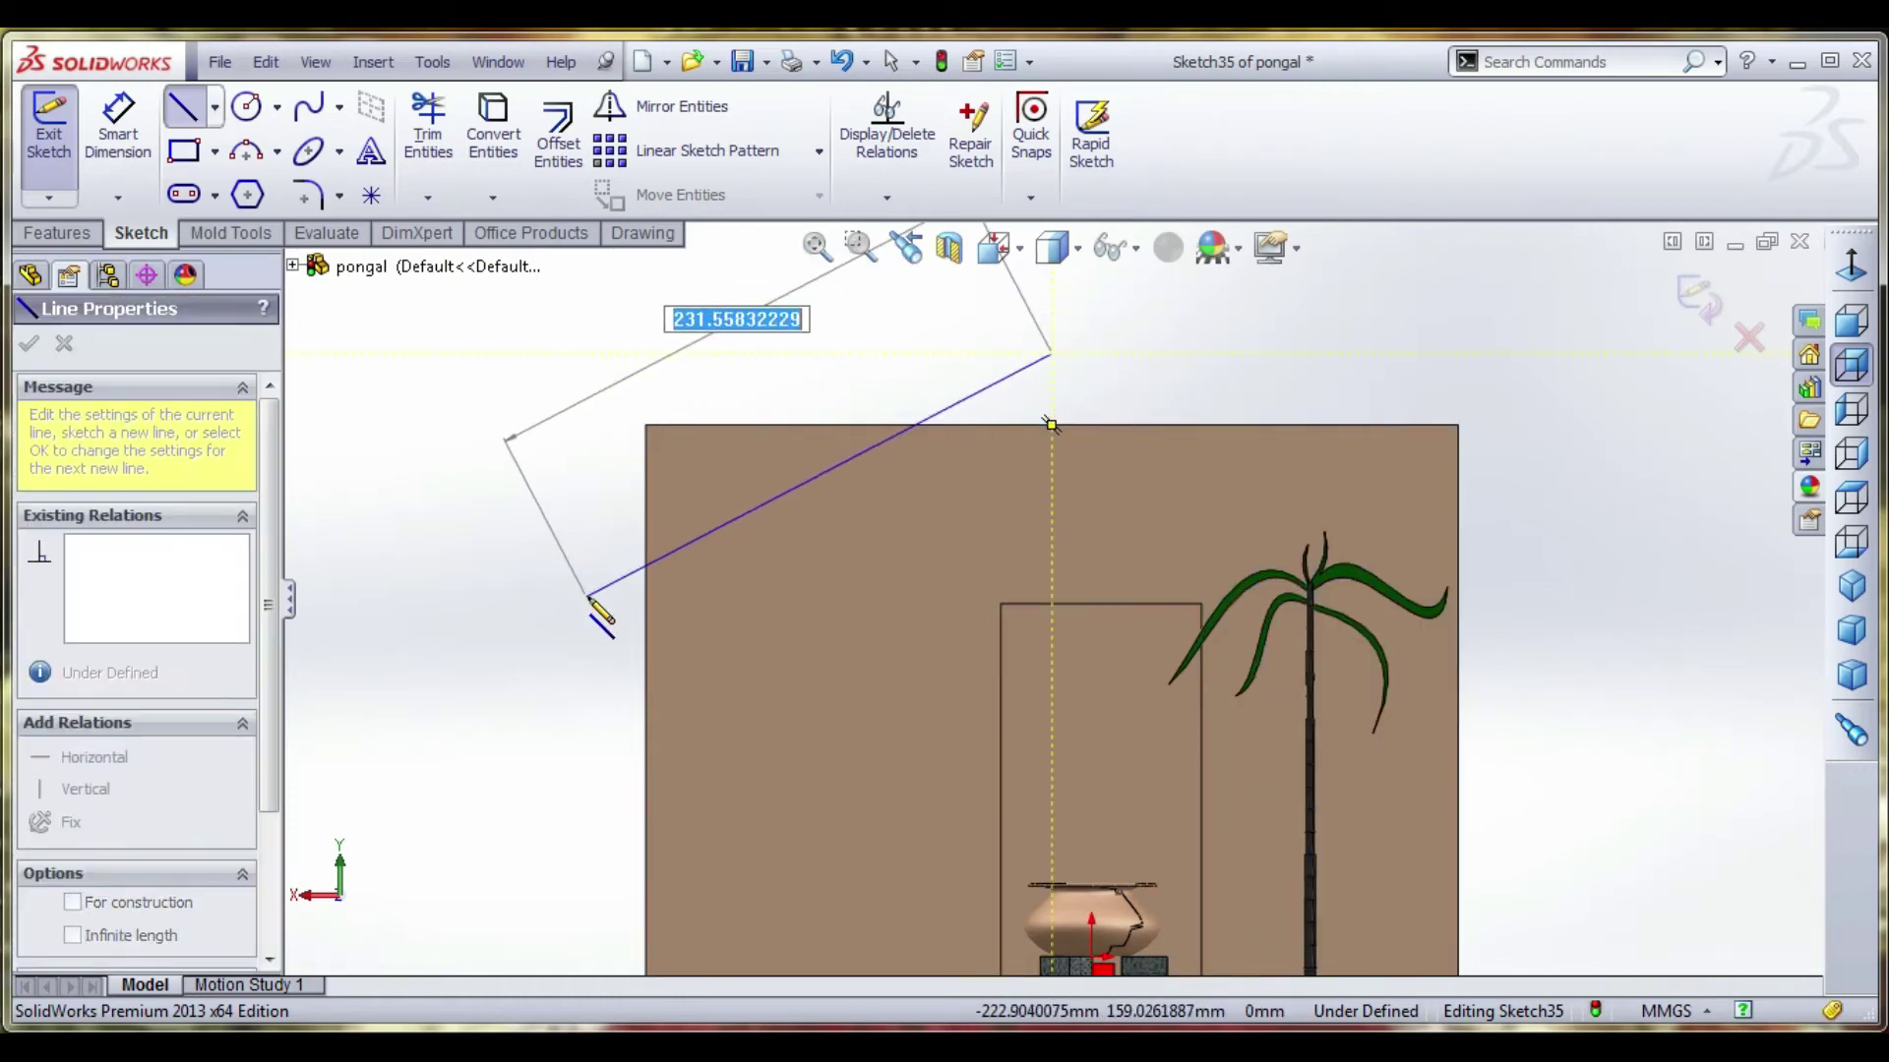
{"action": "left_click", "coordinate": [587, 597]}
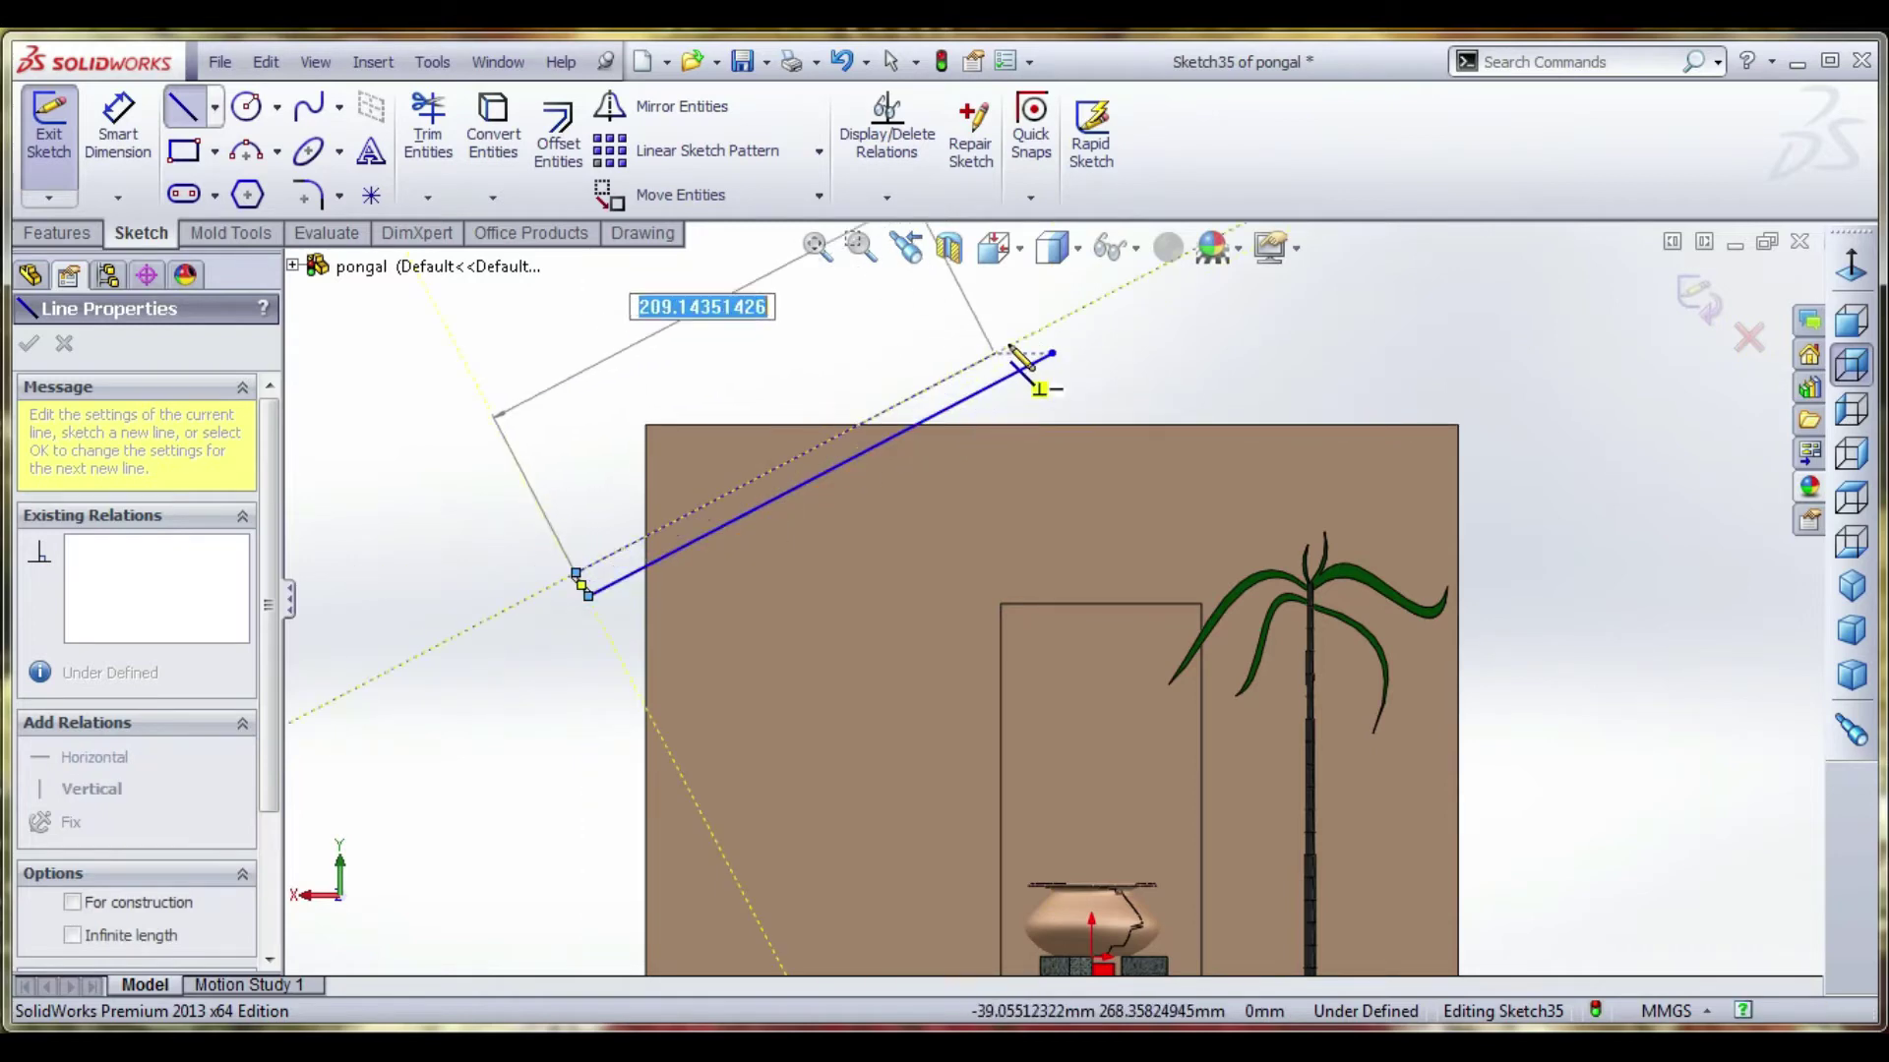
{"action": "left_click", "coordinate": [1051, 352]}
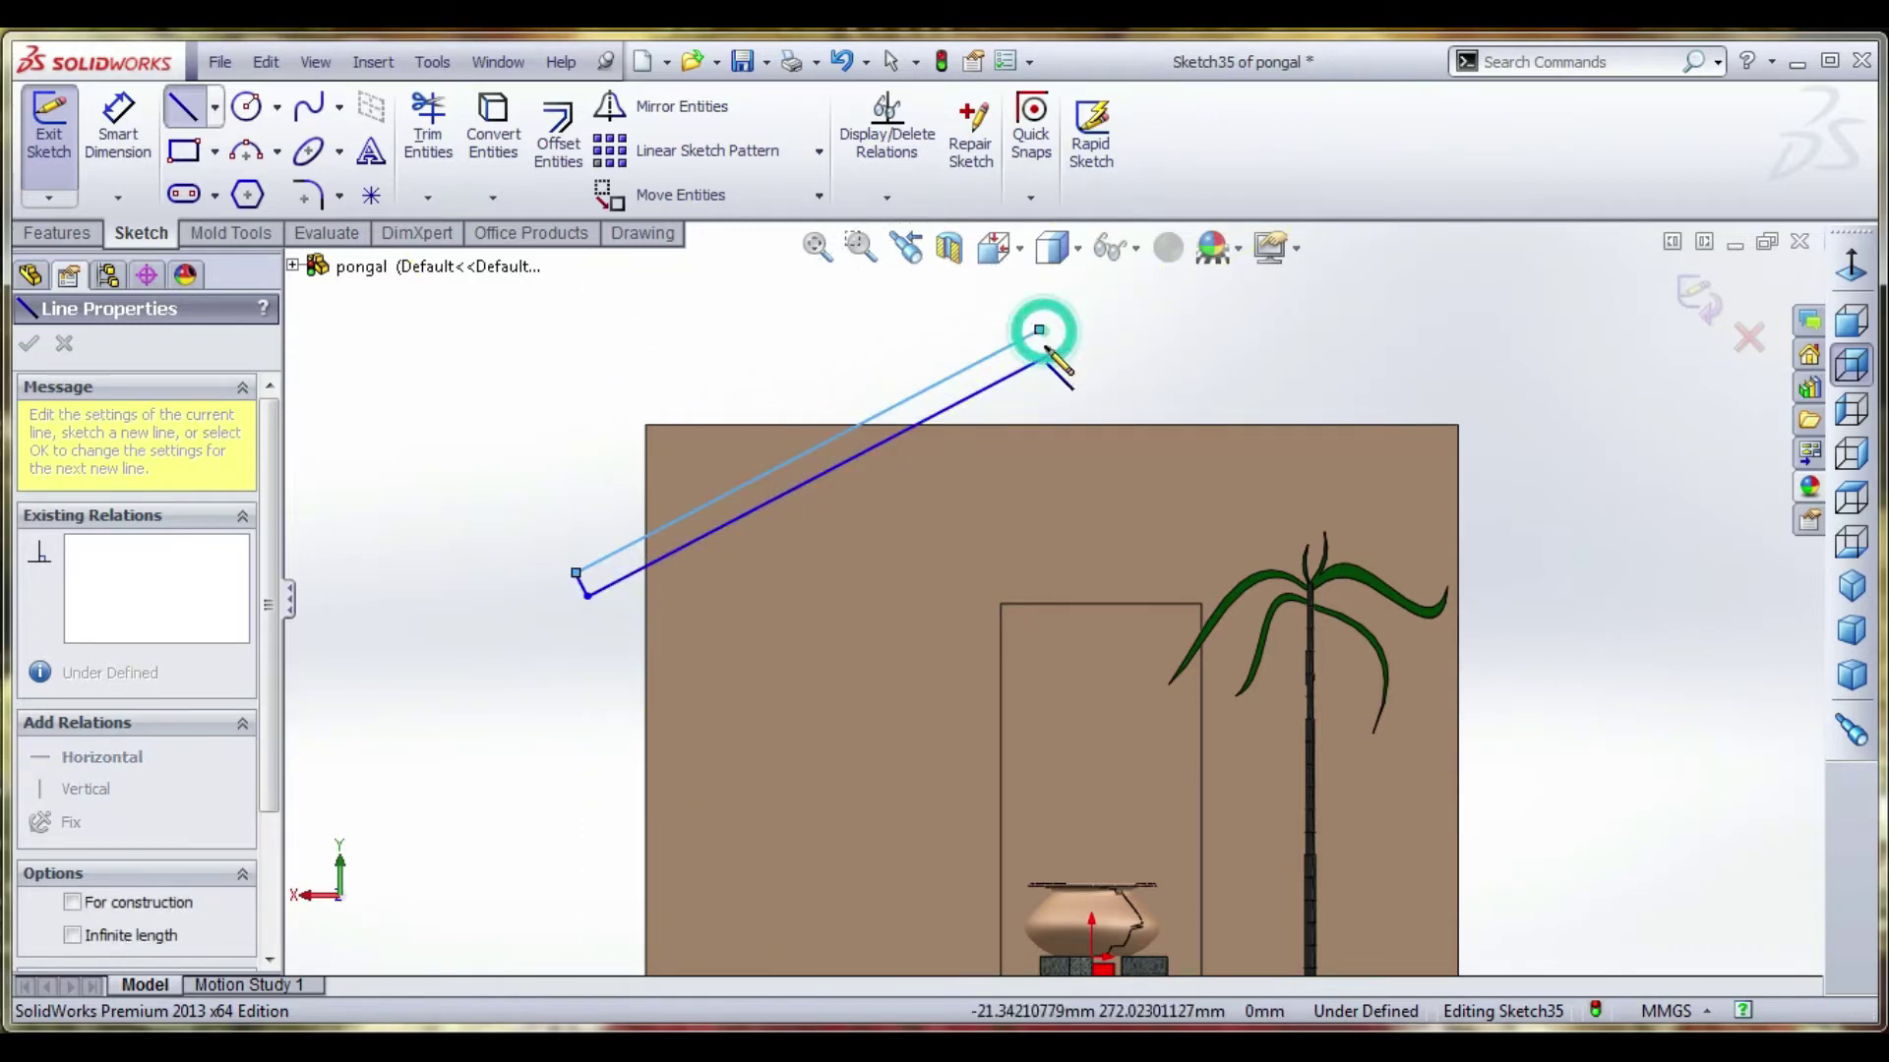
{"action": "right_click", "coordinate": [1082, 339]}
{"action": "left_click", "coordinate": [1146, 352]}
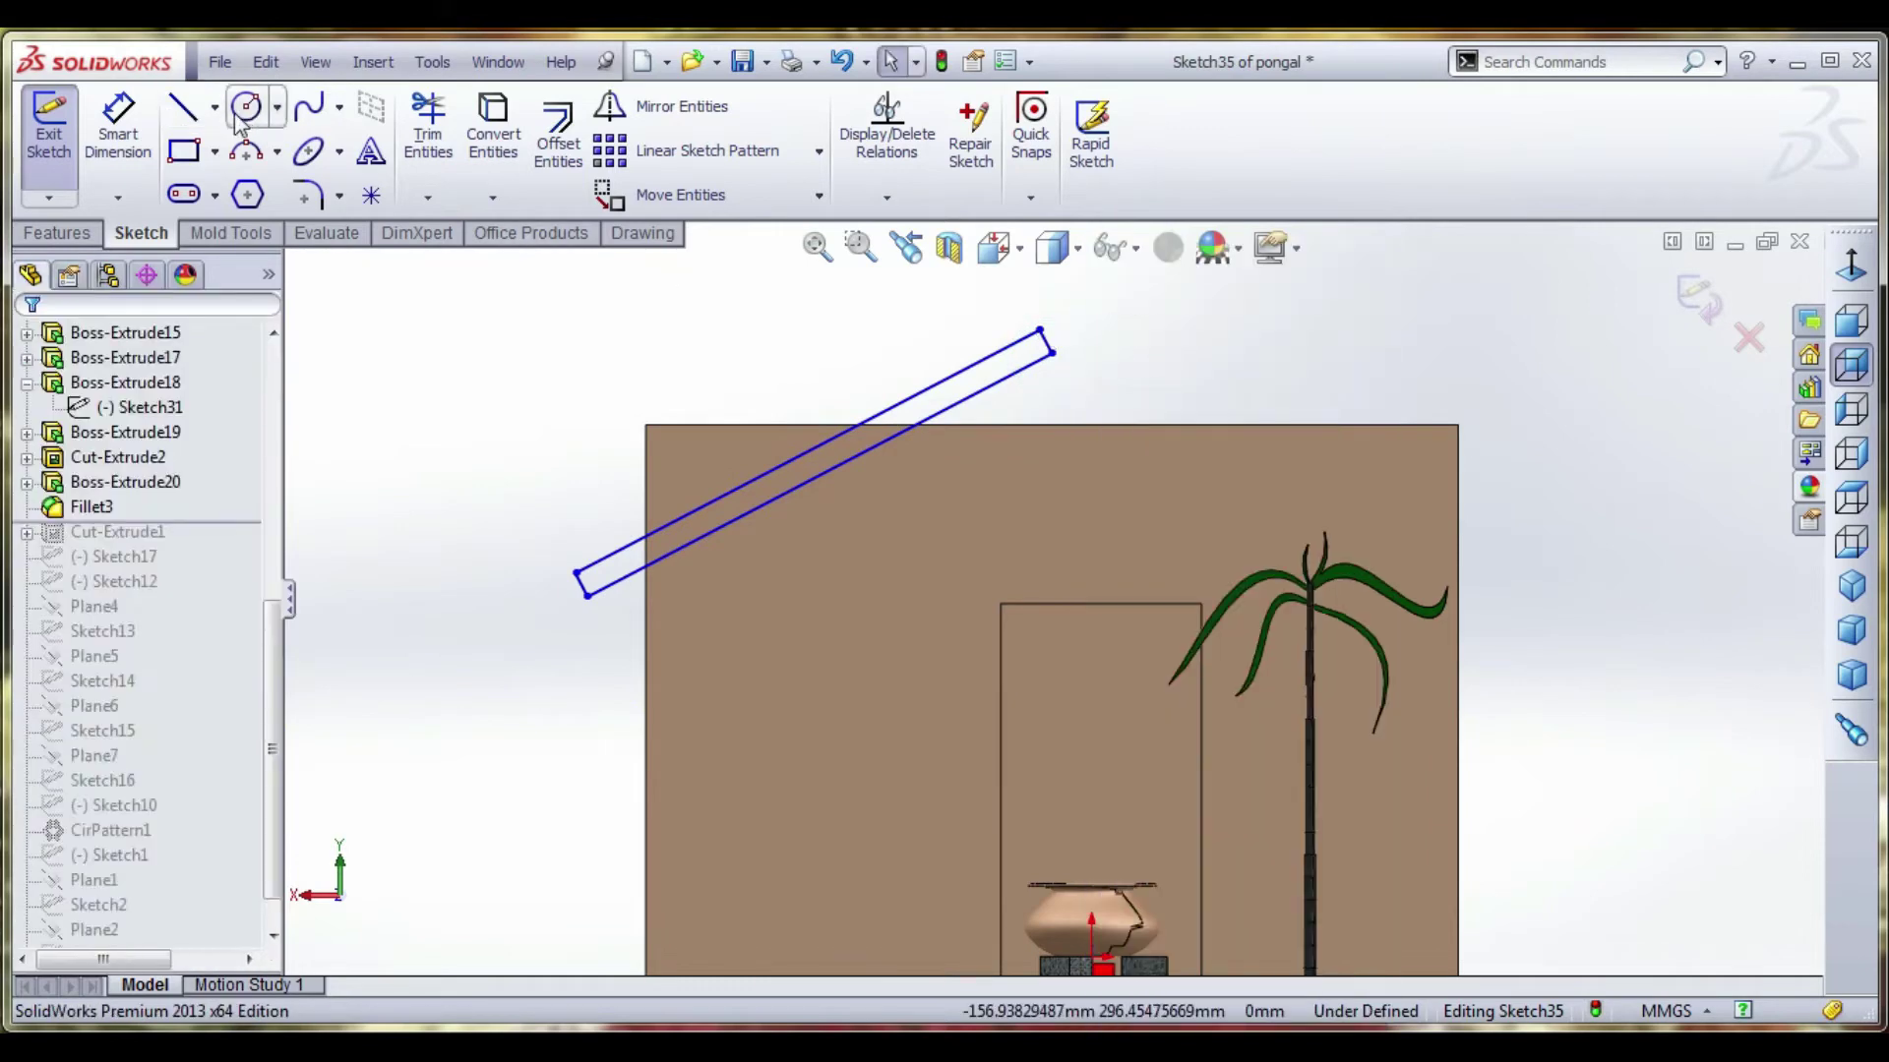
{"action": "left_click", "coordinate": [190, 118]}
{"action": "left_click", "coordinate": [1050, 352]}
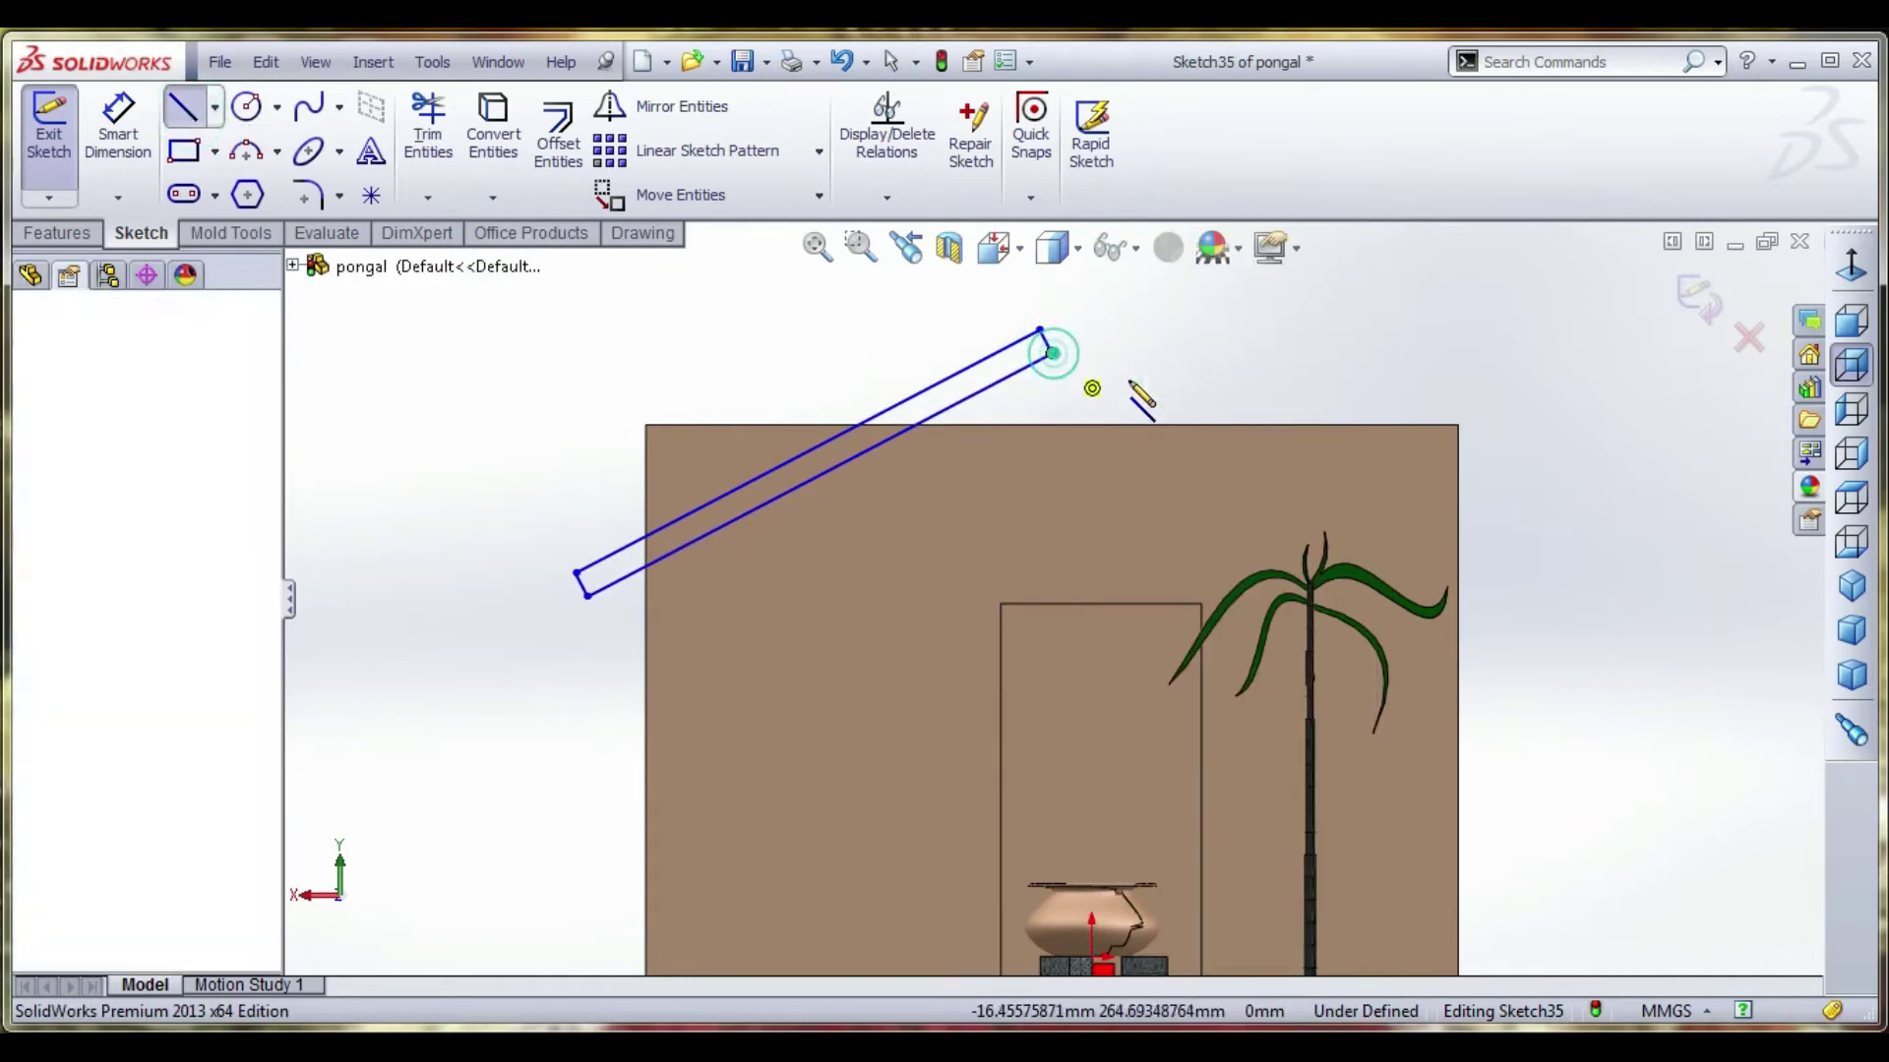
{"action": "right_click", "coordinate": [1551, 545]}
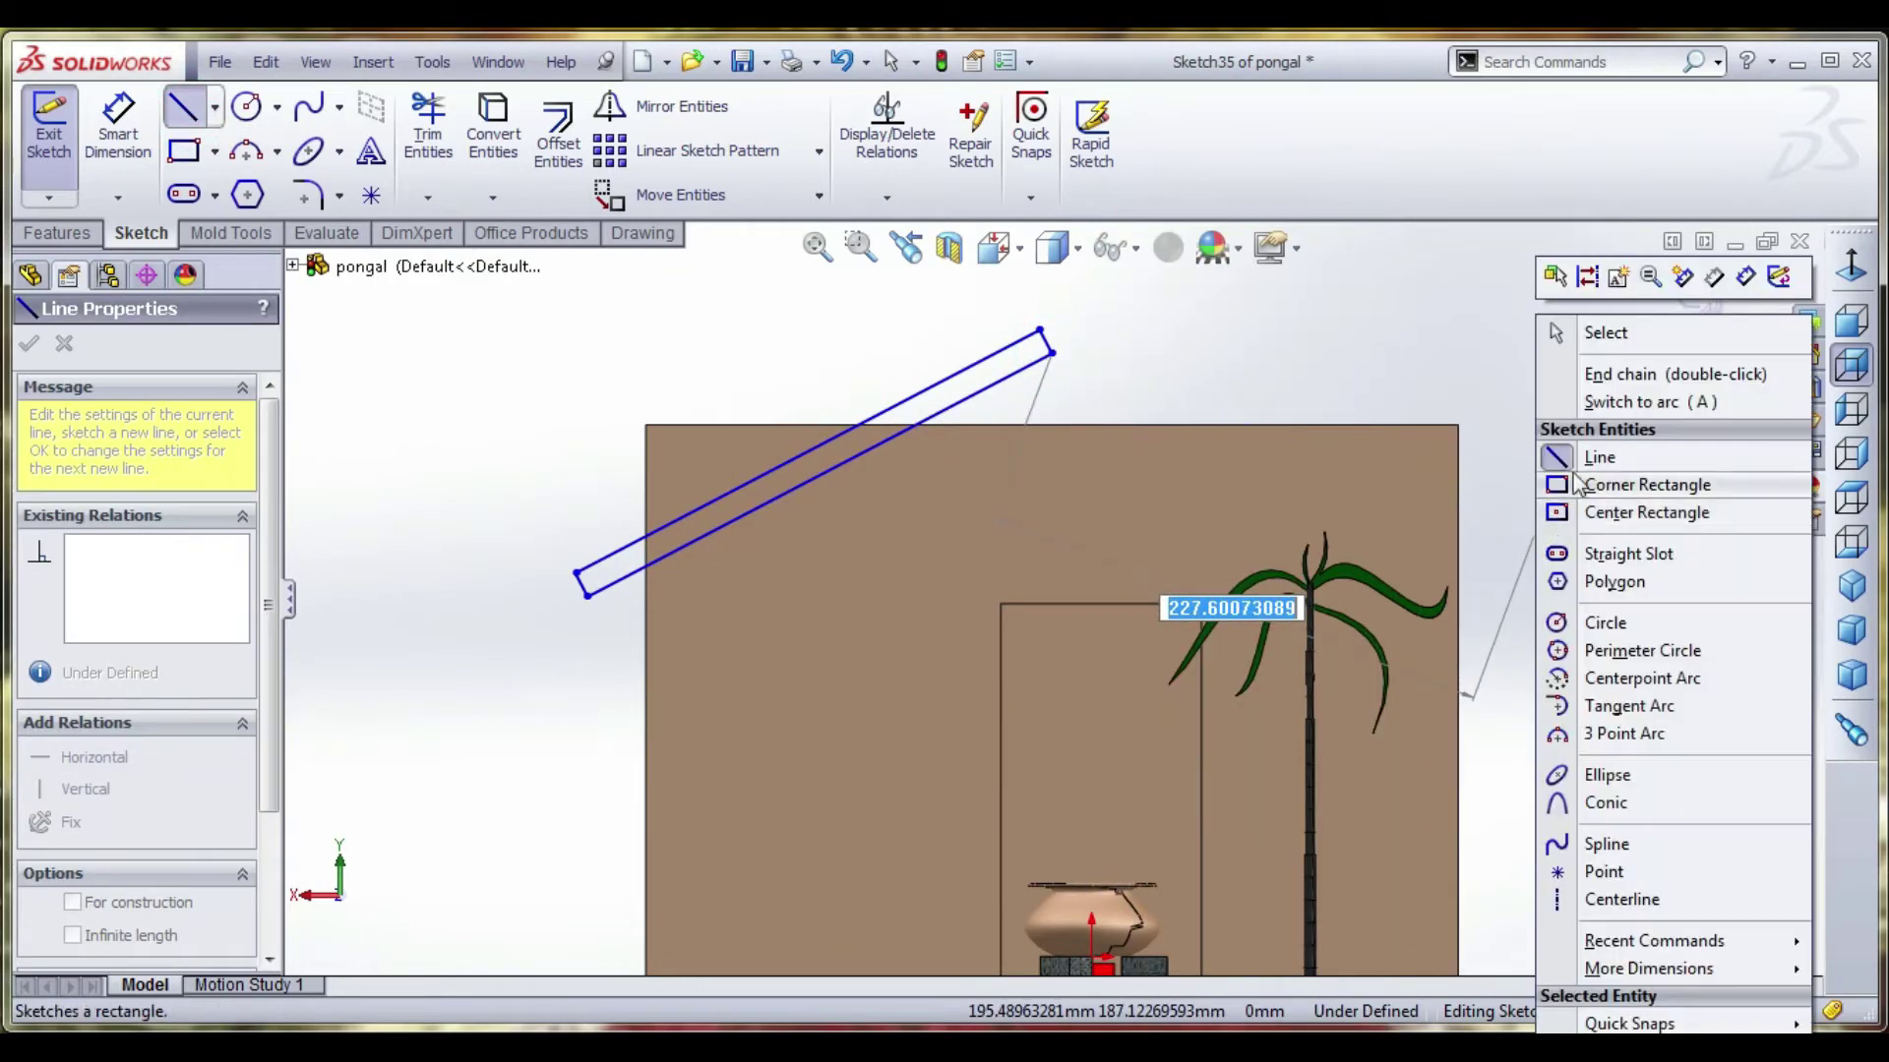
{"action": "left_click", "coordinate": [1601, 334]}
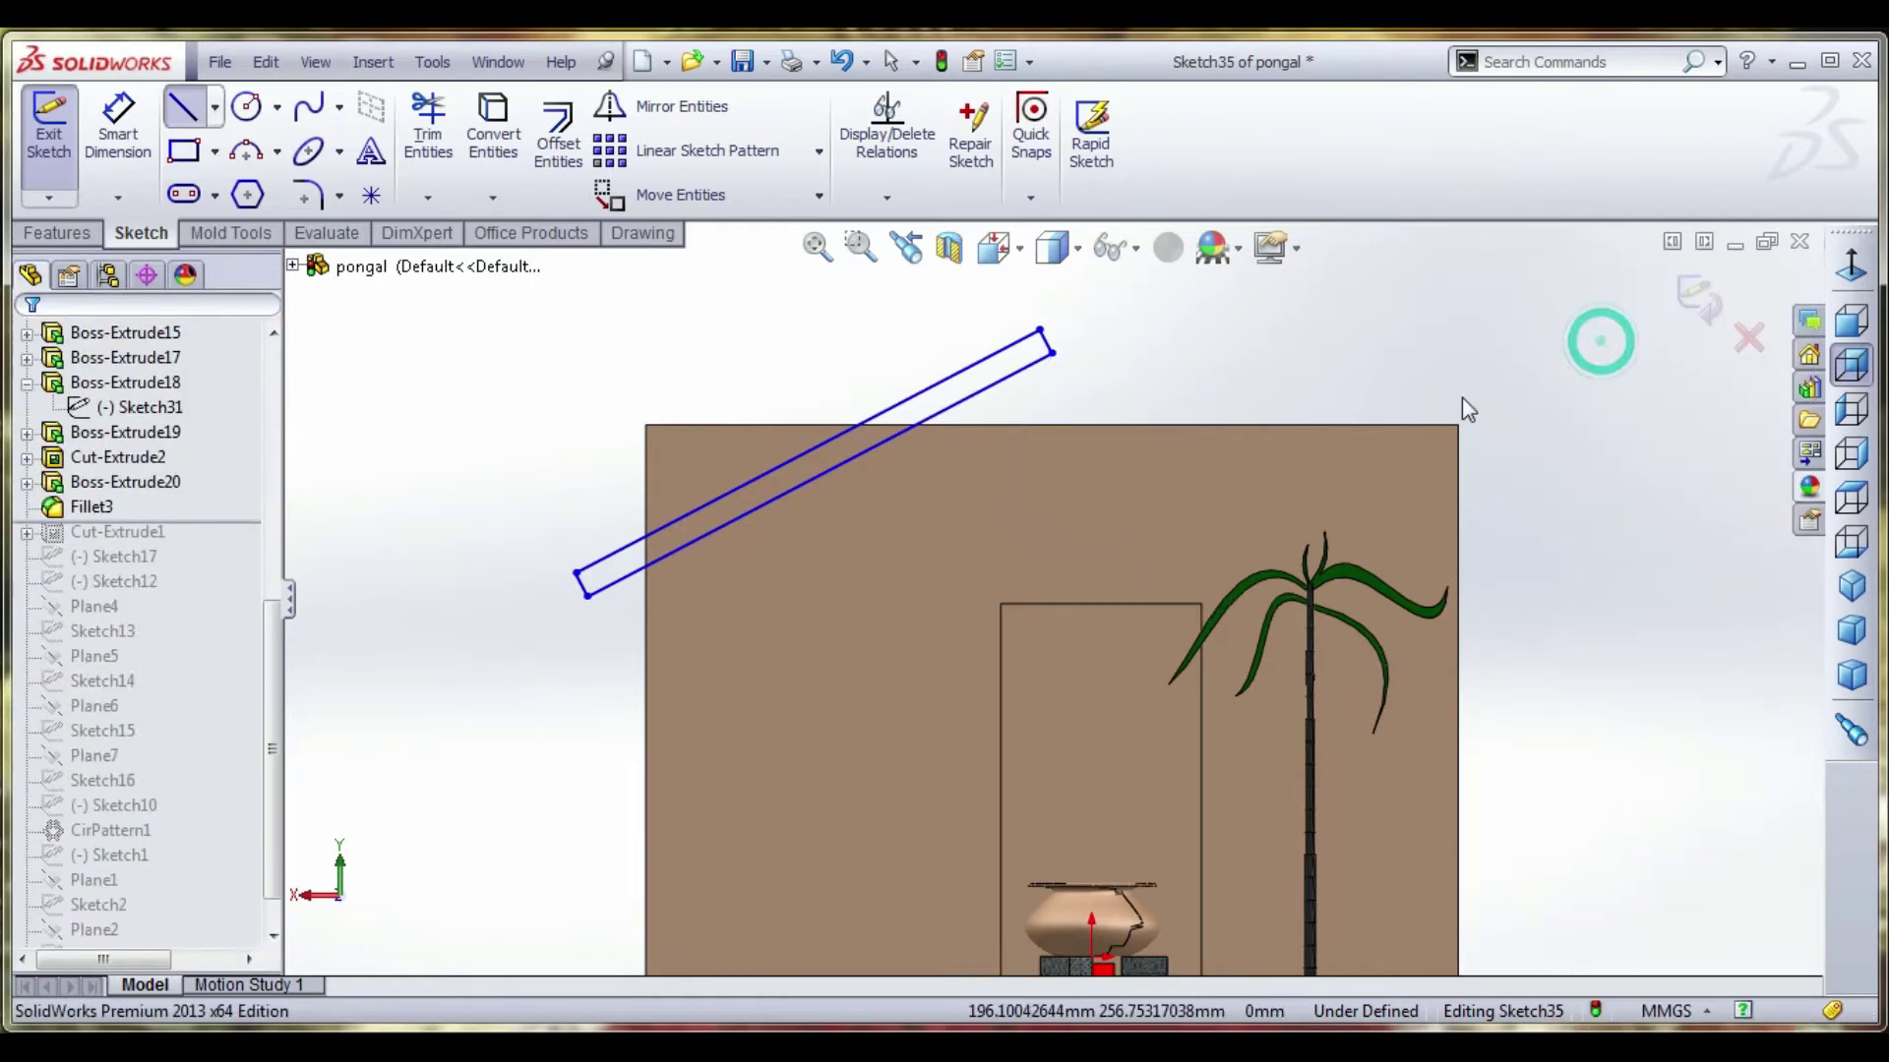
Draw a vertical centerline through the wall's top midpoint, extending above the roof strip and down into the doorway.
{"action": "left_click", "coordinate": [214, 110]}
{"action": "left_click", "coordinate": [285, 169]}
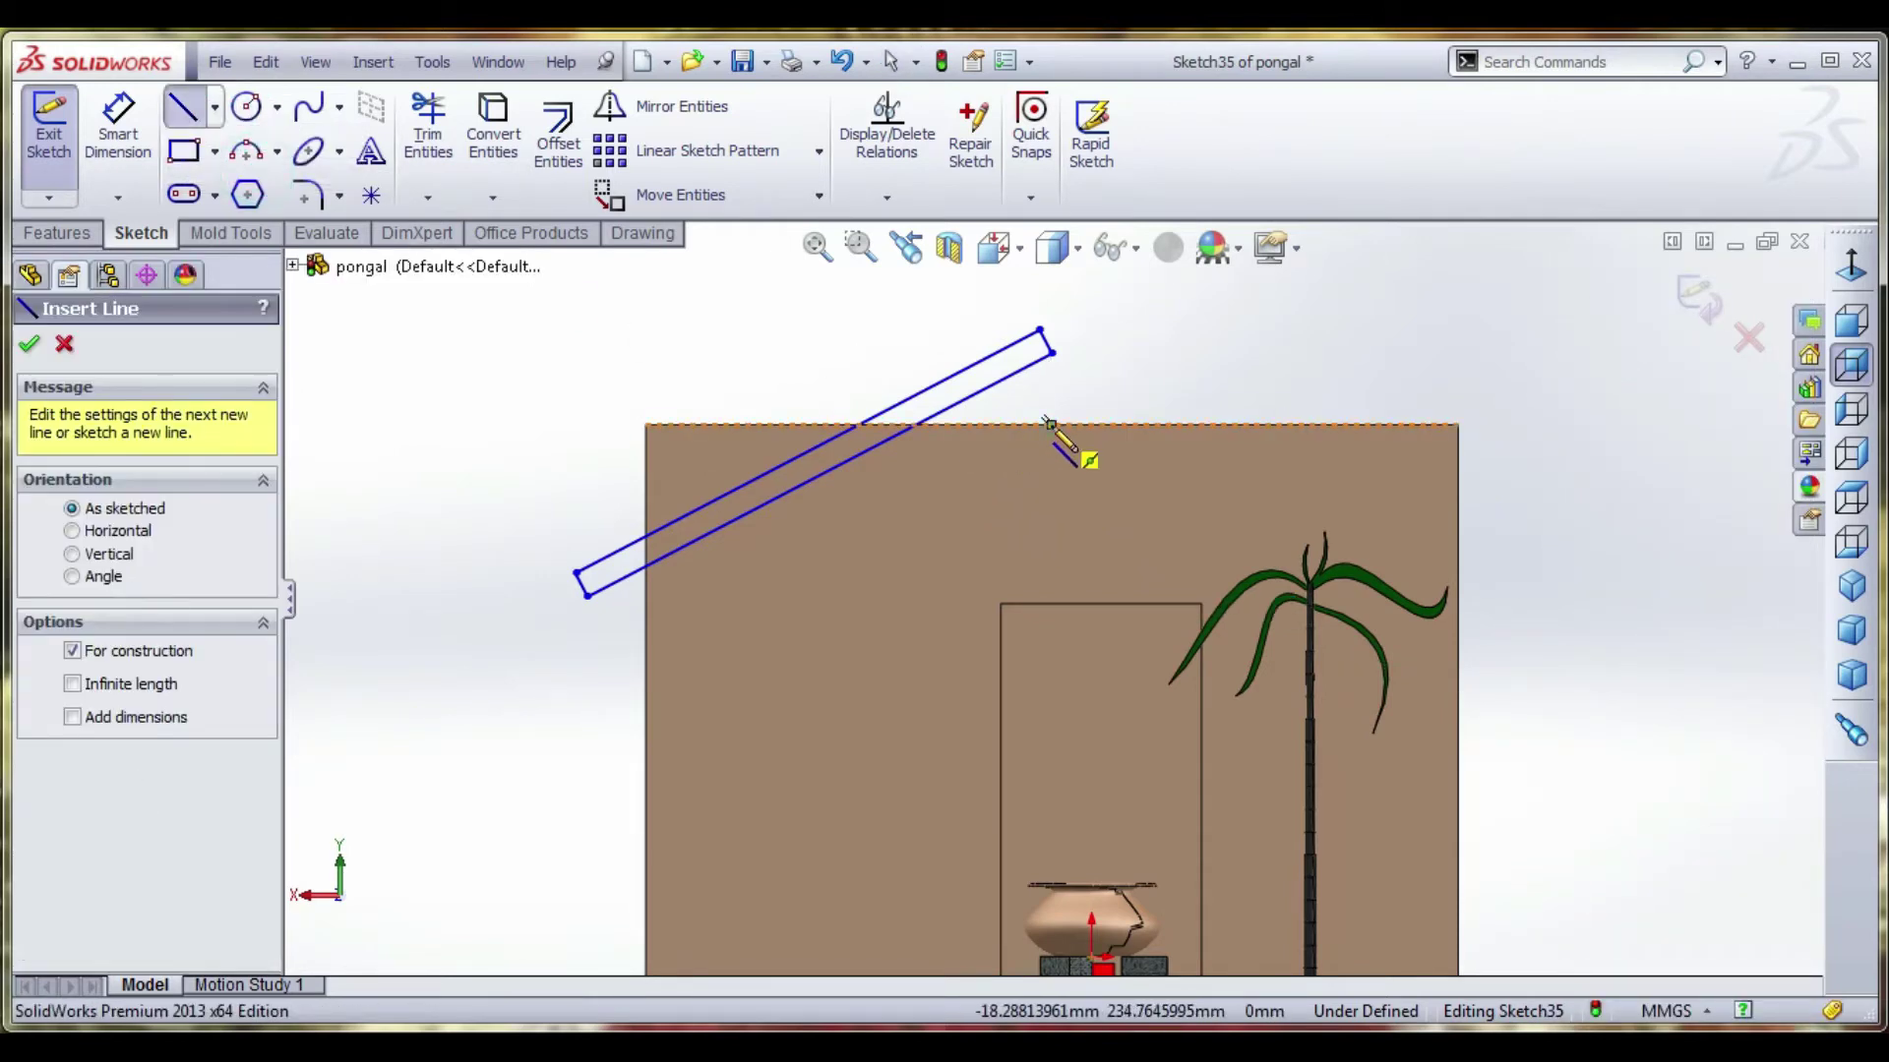
{"action": "left_click", "coordinate": [1049, 423]}
{"action": "left_click", "coordinate": [1051, 286]}
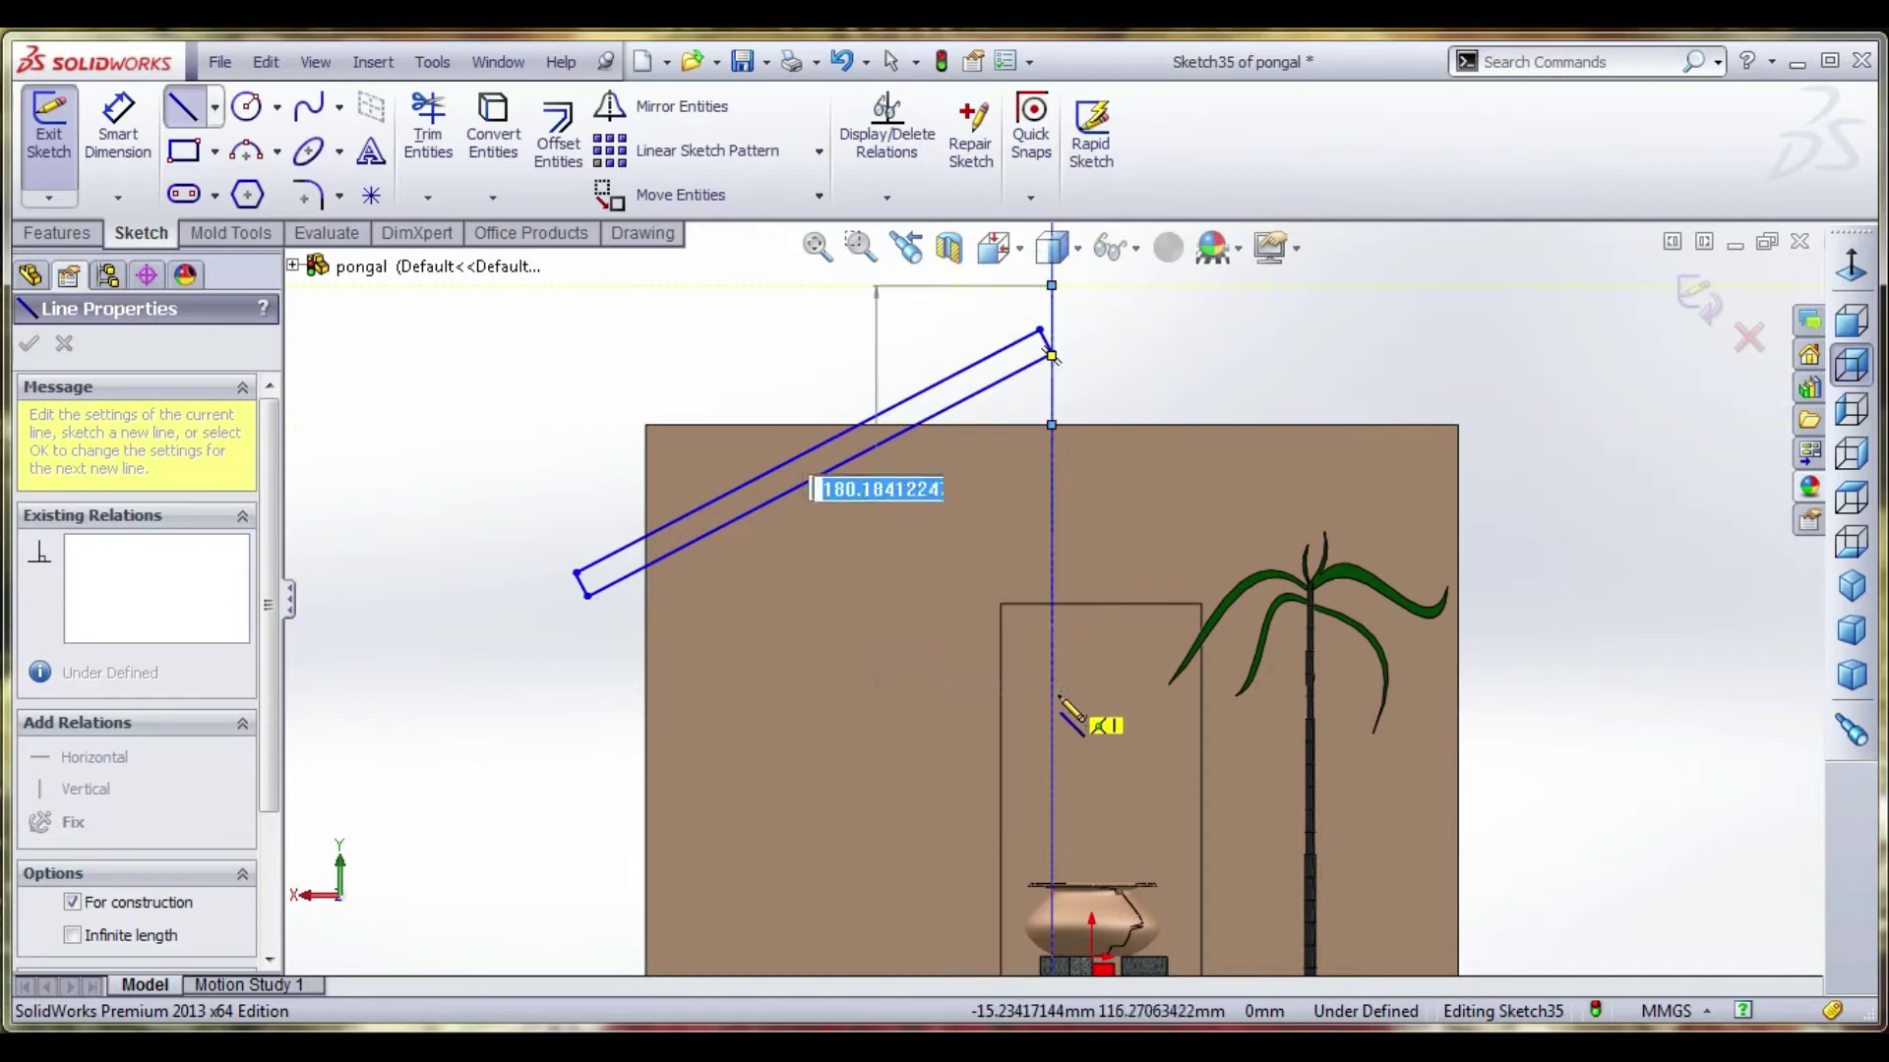
{"action": "left_click", "coordinate": [1051, 695]}
{"action": "right_click", "coordinate": [1053, 696]}
{"action": "left_click", "coordinate": [1193, 319]}
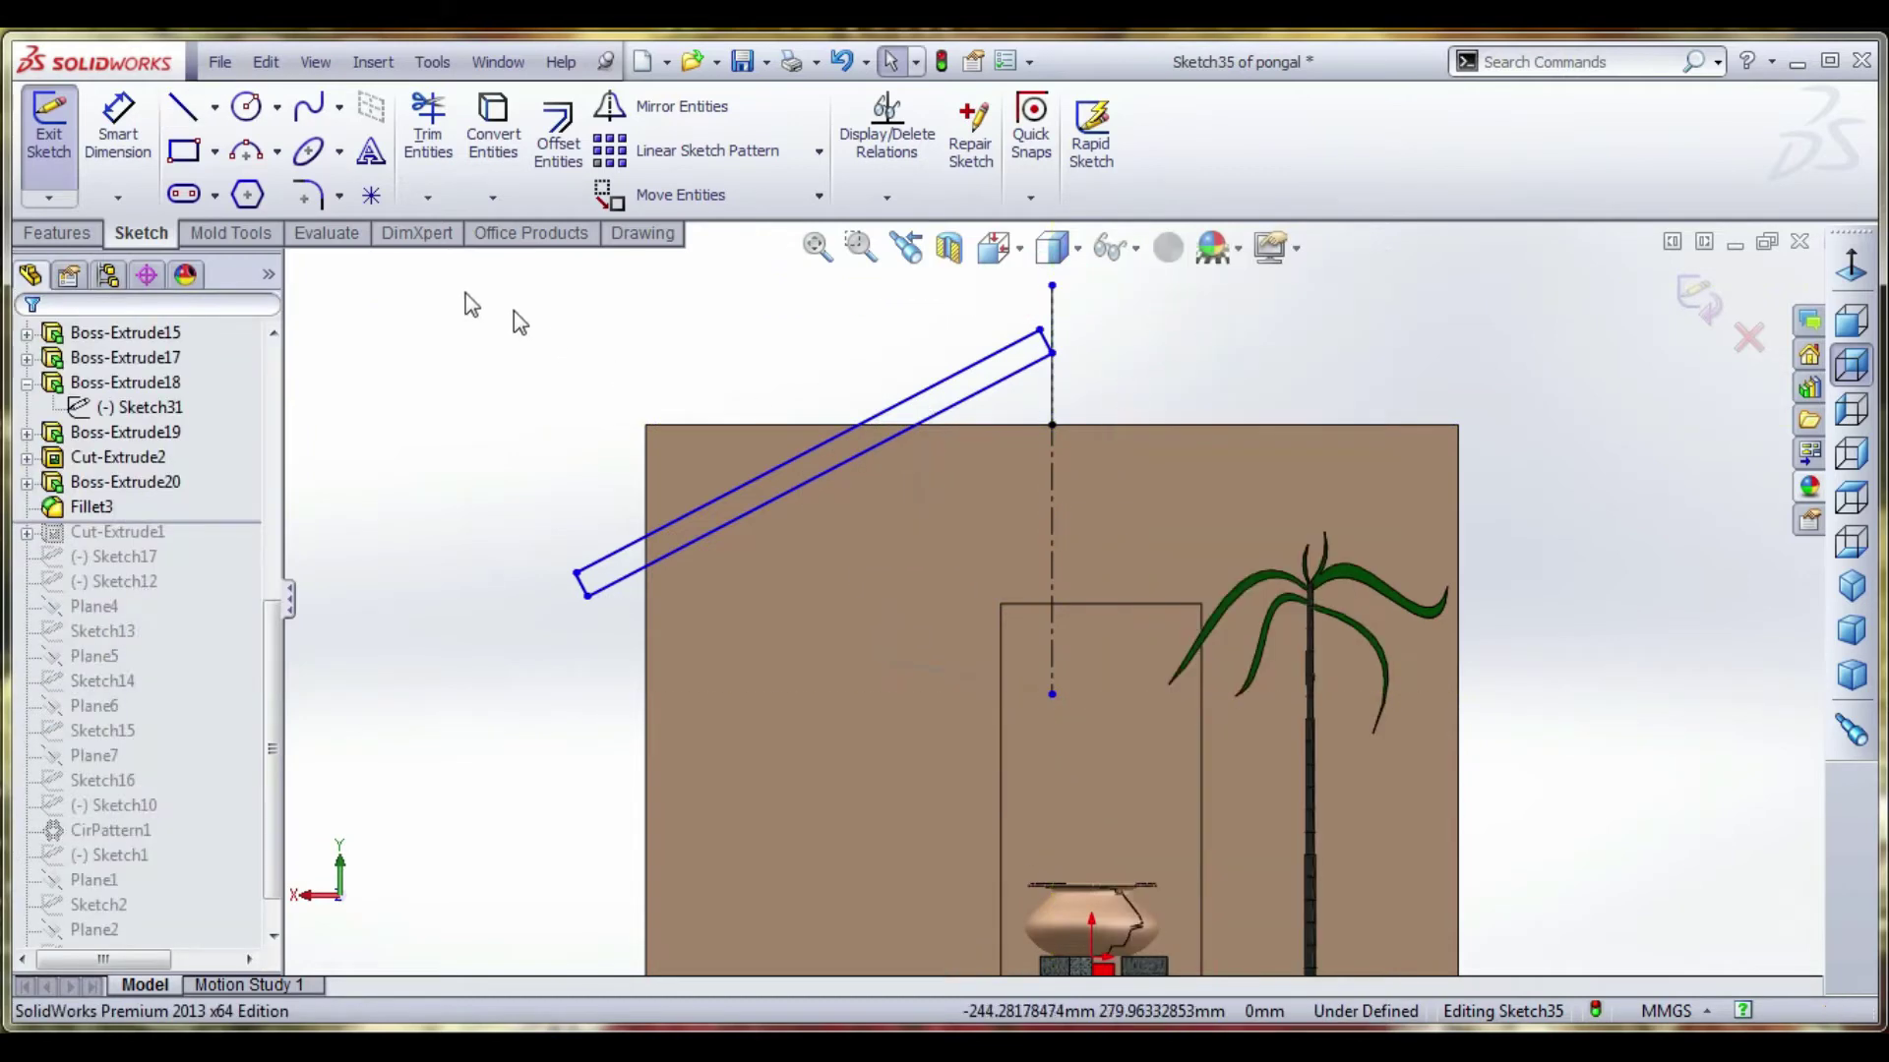
Dimension the angle between the roof strip's lower edge and the centerline as 60°.
{"action": "left_click", "coordinate": [118, 126]}
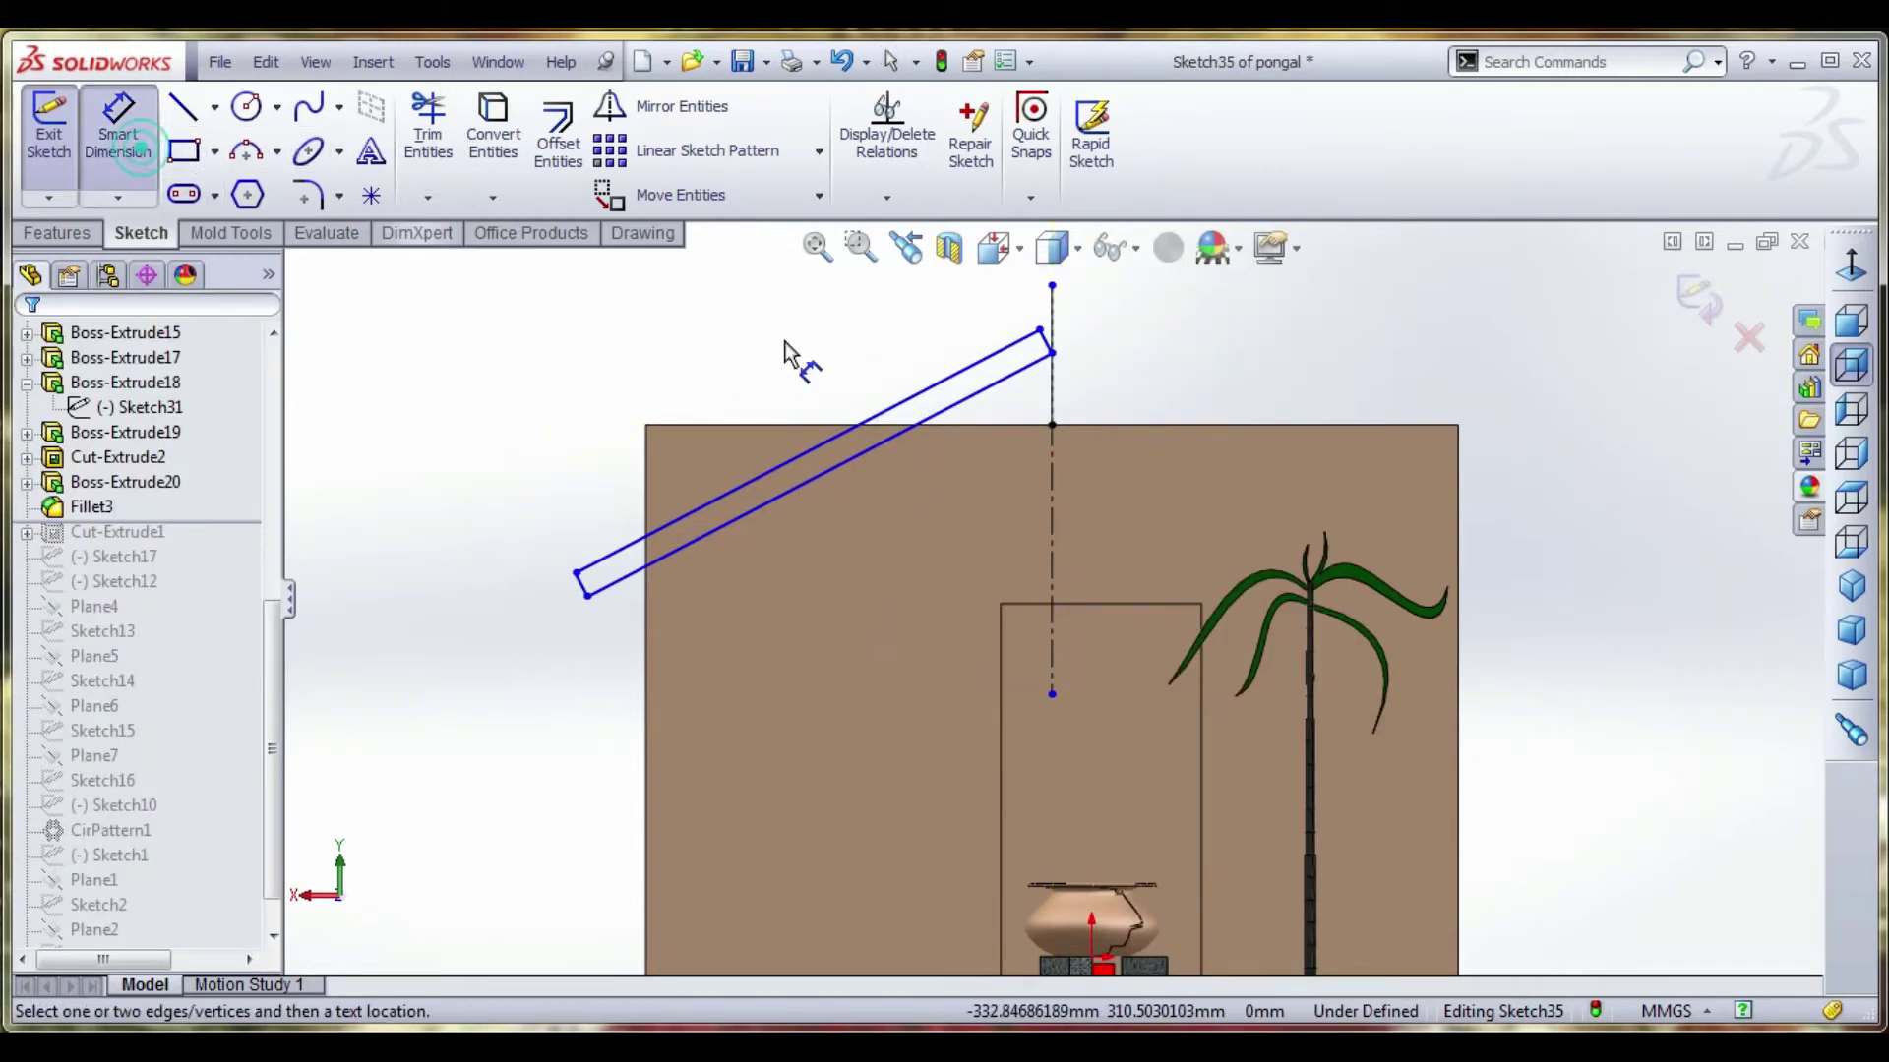
{"action": "left_click", "coordinate": [935, 423]}
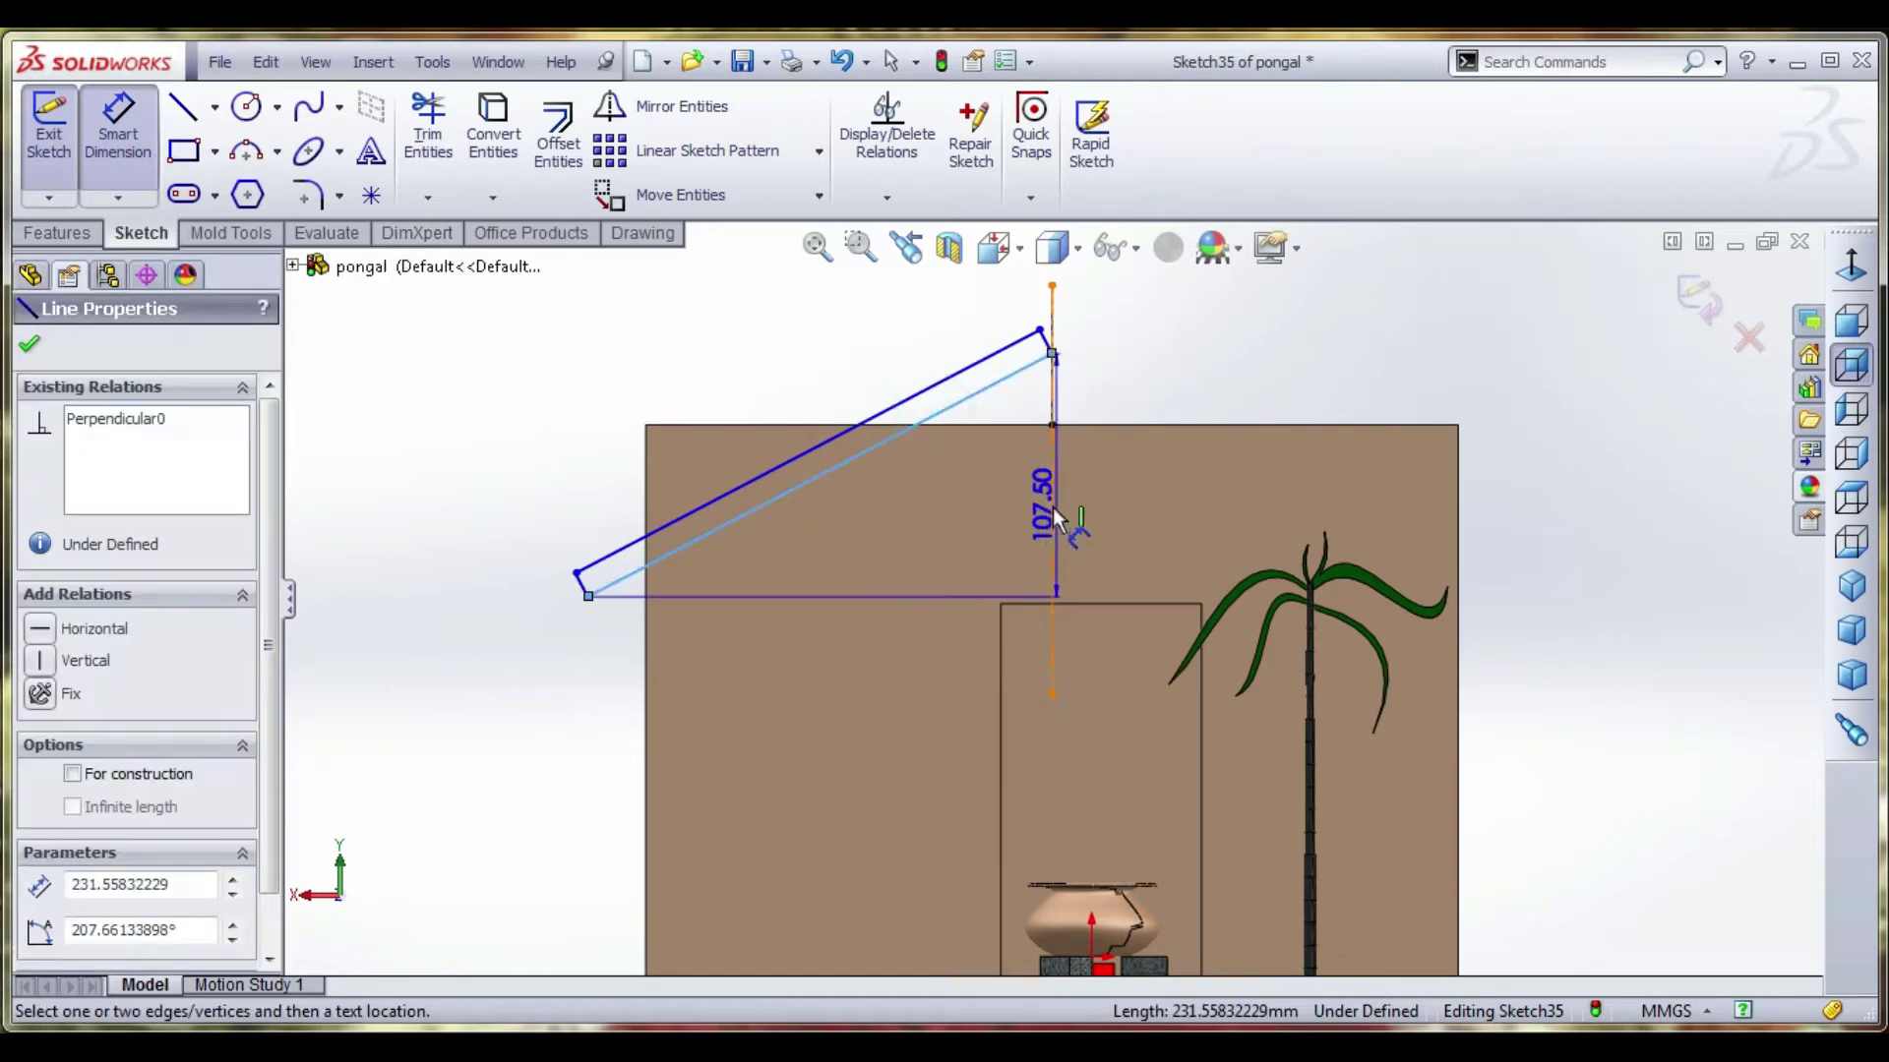
{"action": "left_click", "coordinate": [1049, 501]}
{"action": "left_click", "coordinate": [949, 539]}
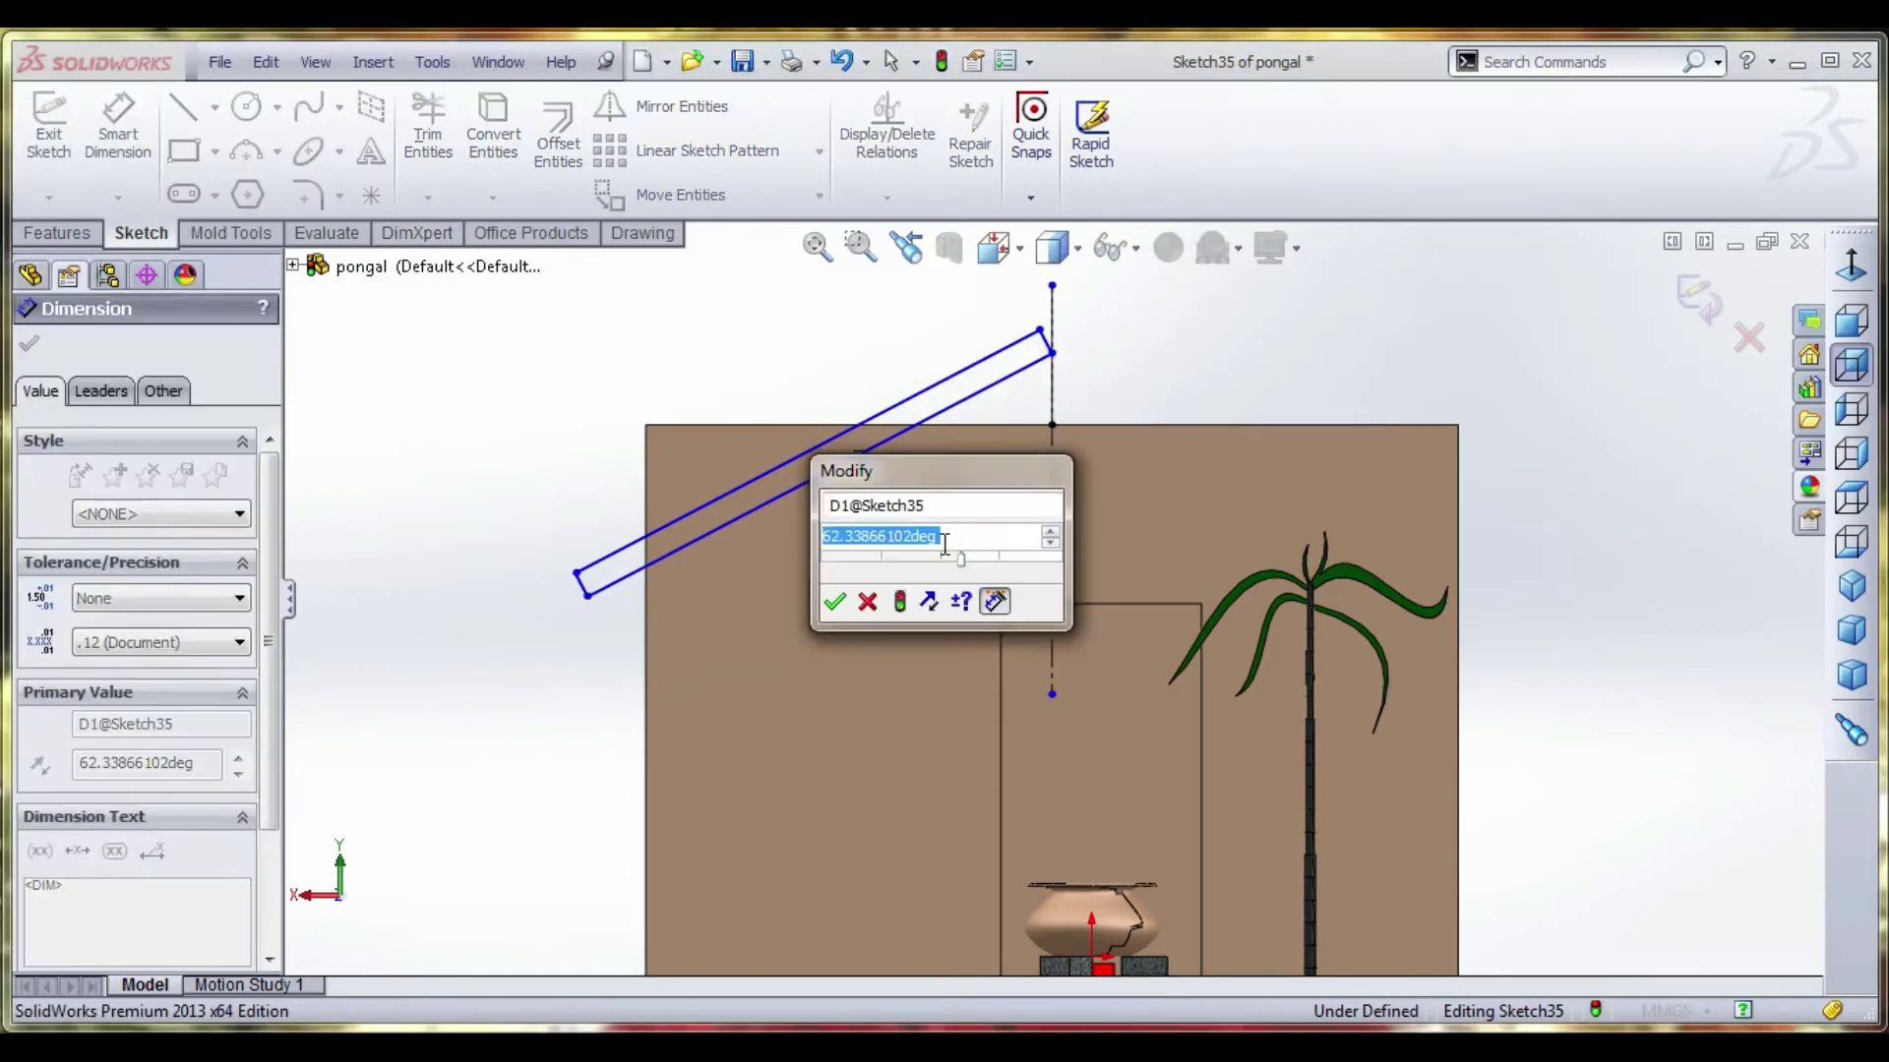
{"action": "type", "text": "60"}
{"action": "key", "text": "Return"}
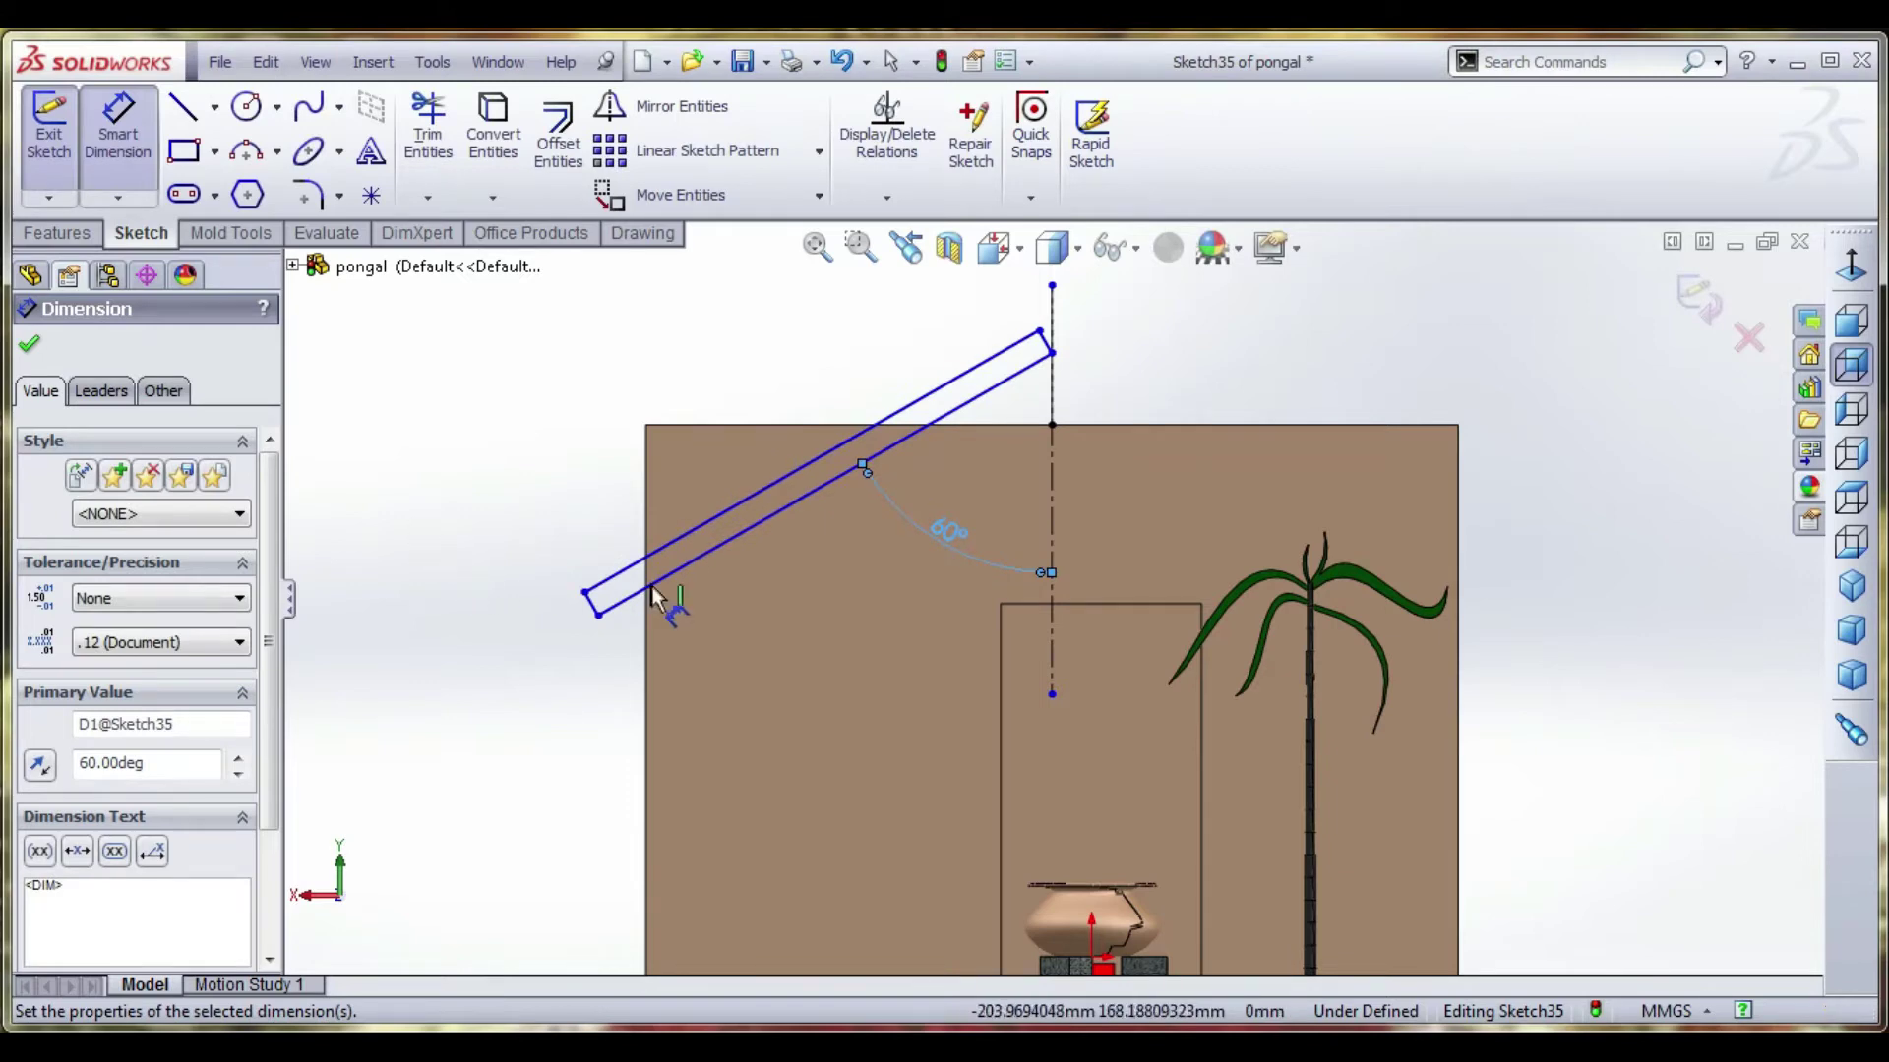
Set the roof strip's thickness to 20 mm at its lower end.
{"action": "left_click", "coordinate": [593, 614]}
{"action": "left_click", "coordinate": [527, 640]}
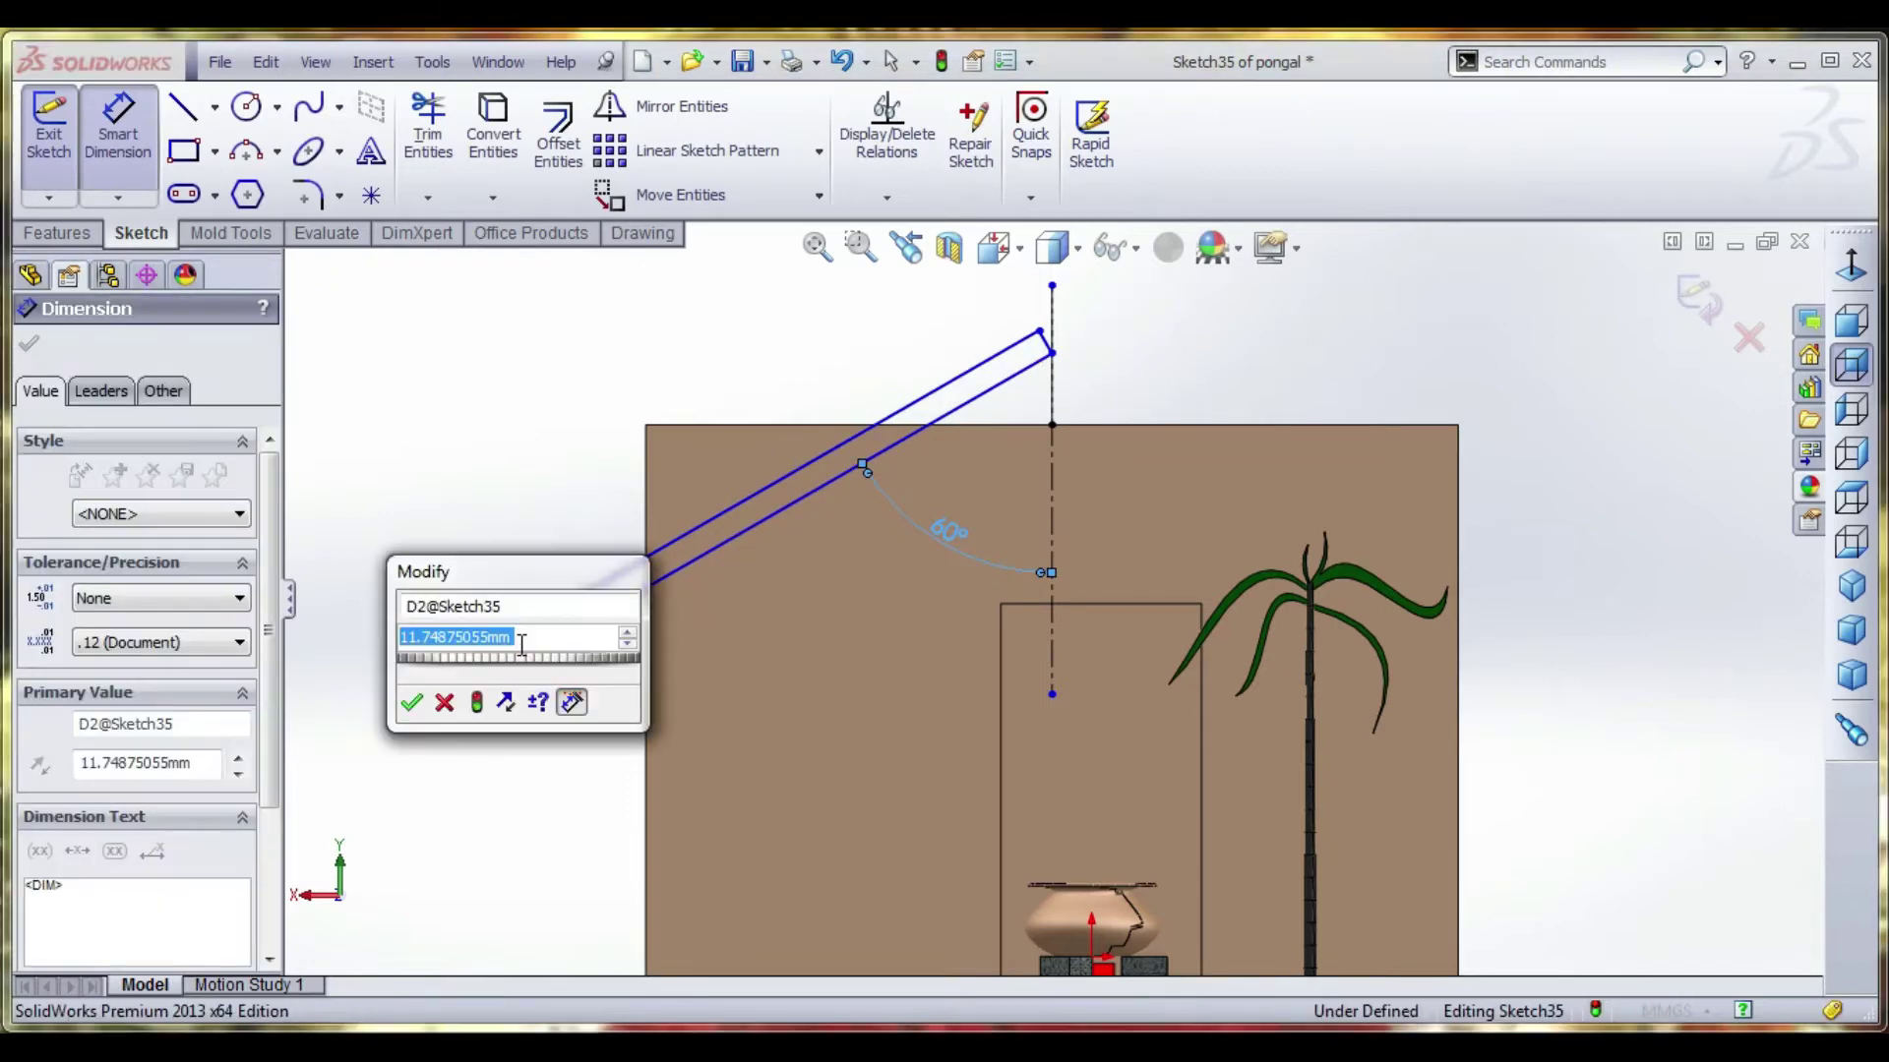
{"action": "type", "text": "20.00mm"}
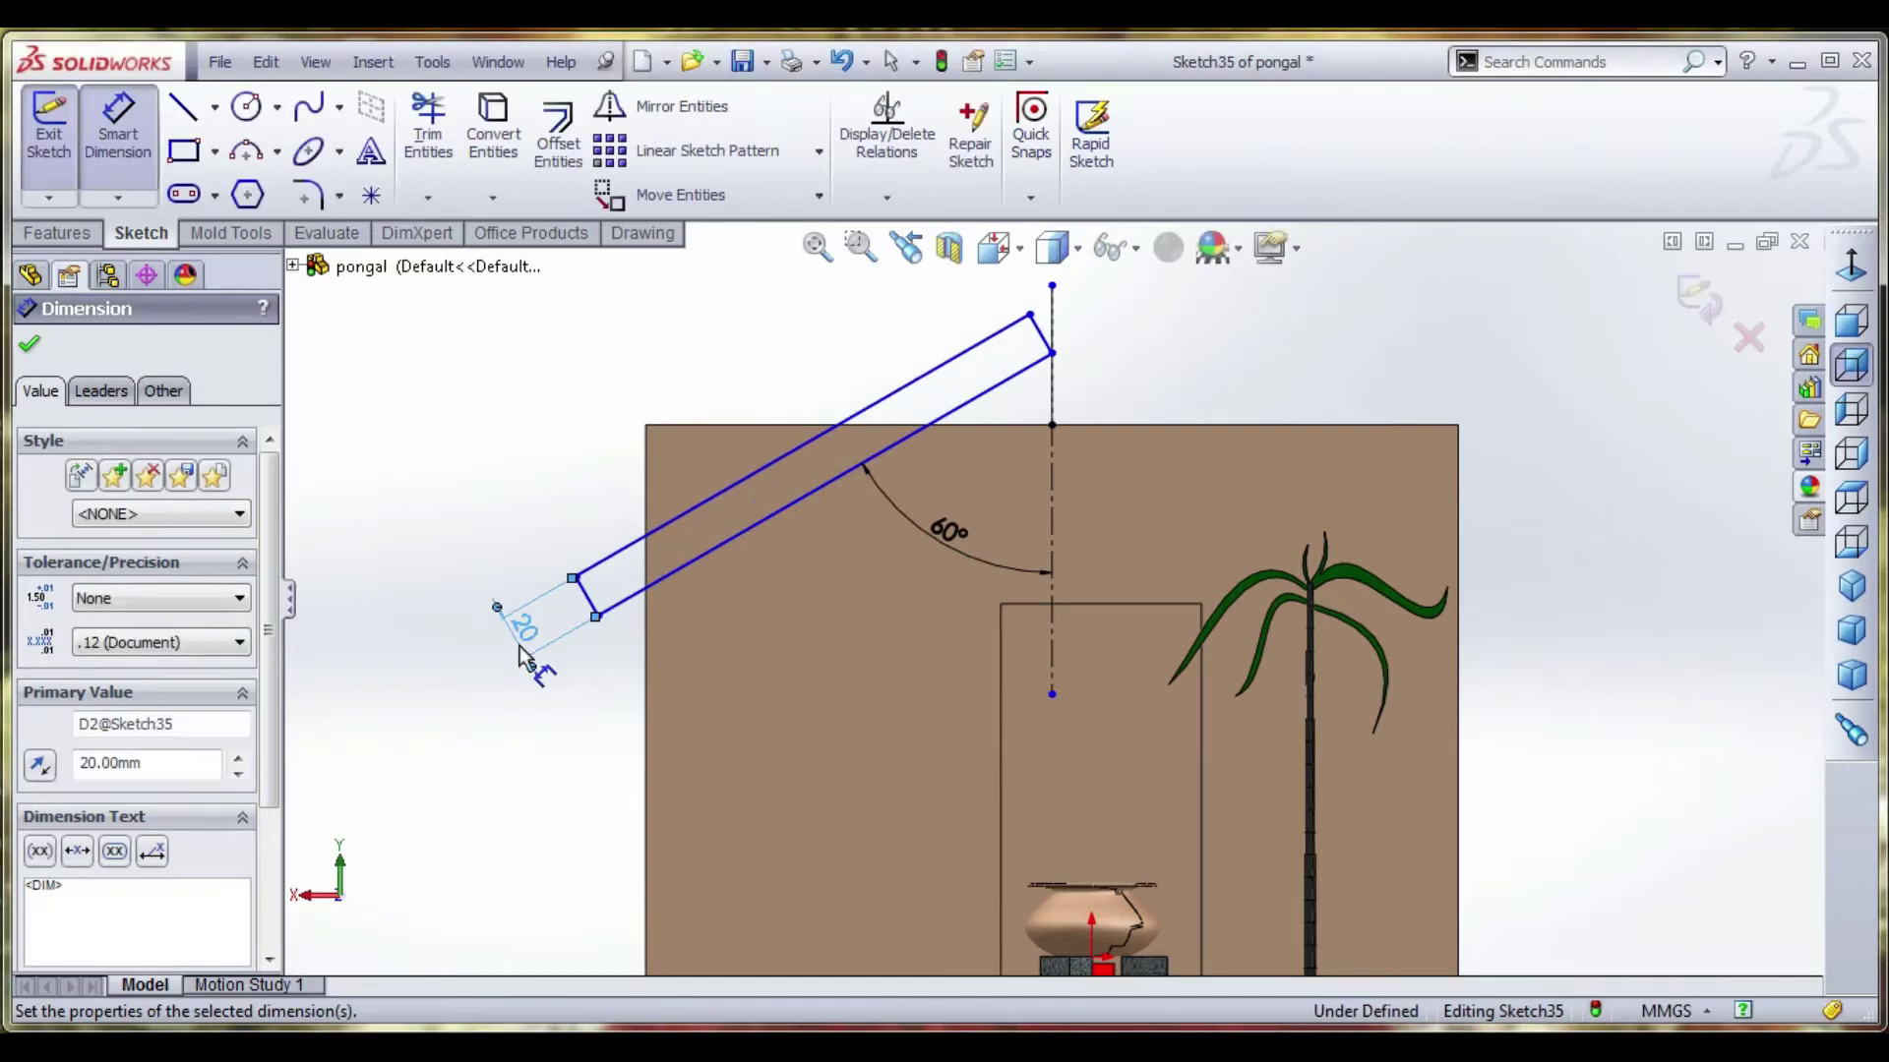
{"action": "right_click", "coordinate": [503, 661]}
{"action": "left_click", "coordinate": [565, 363]}
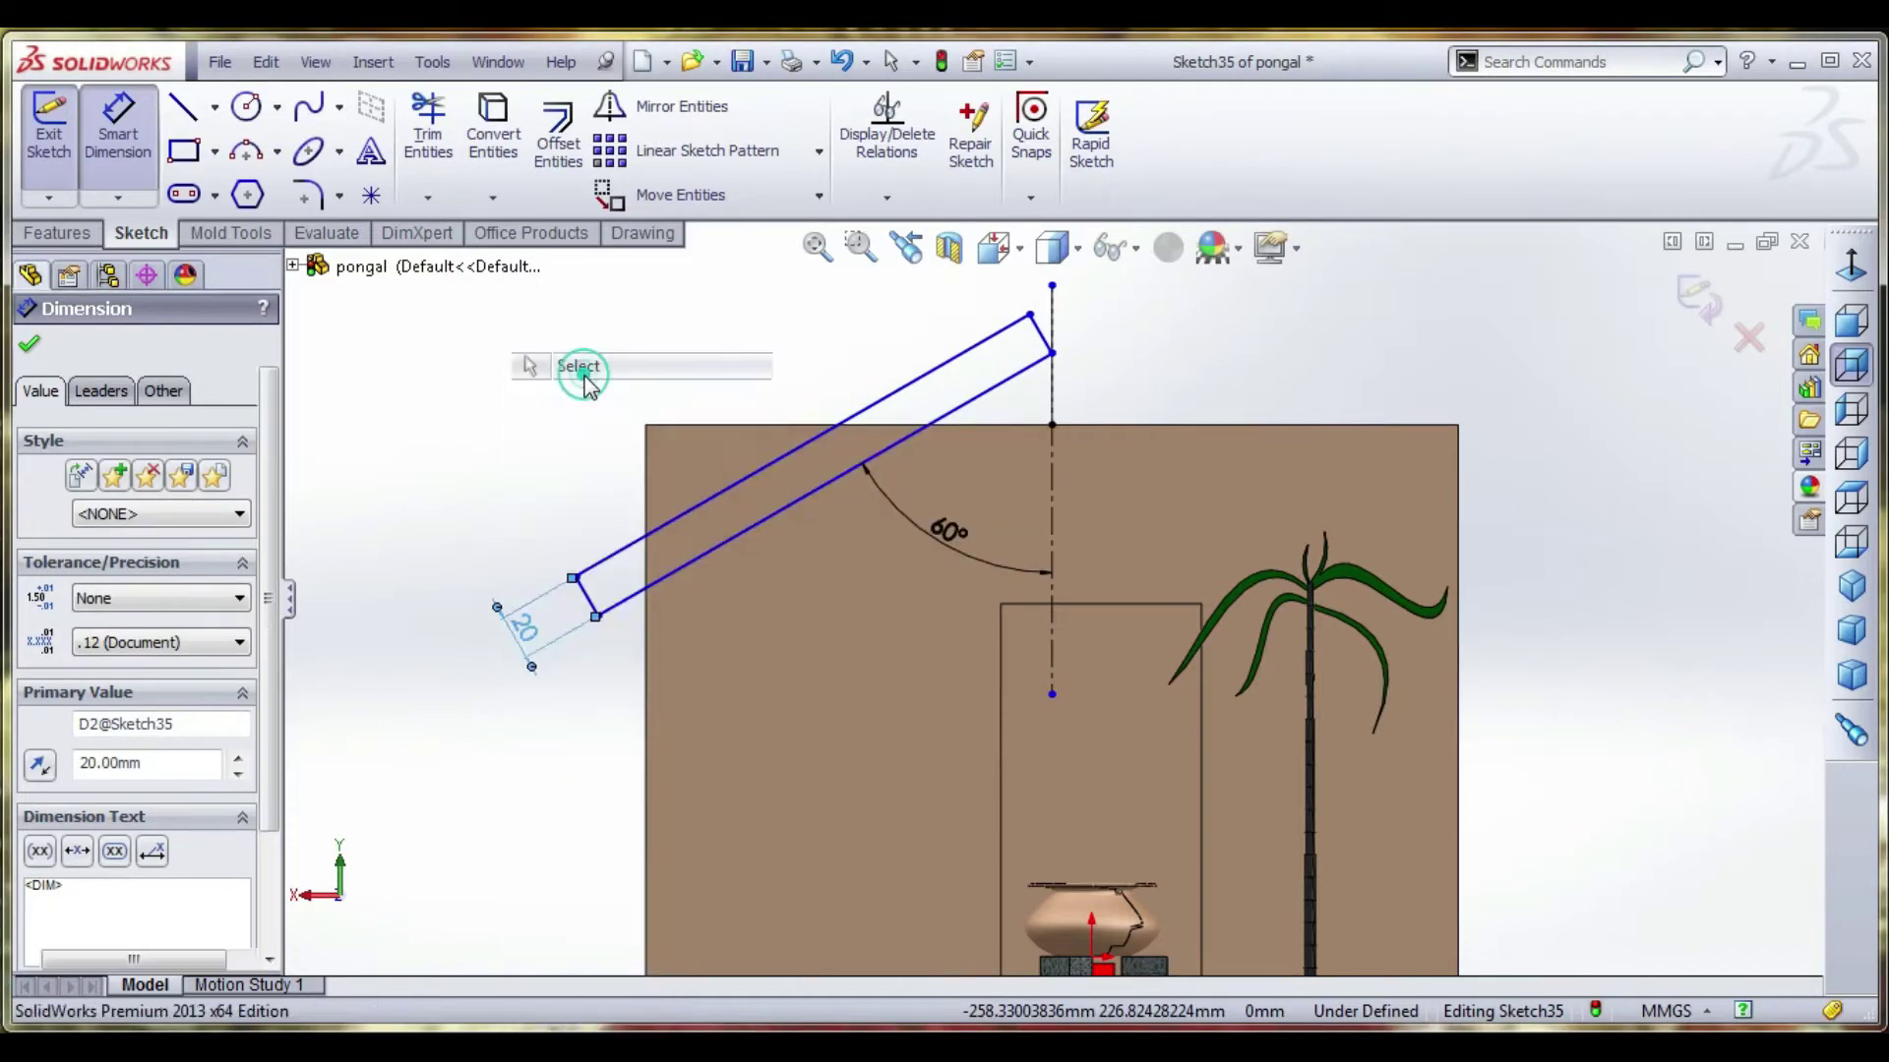
Replace the strip's slanted ridge-end line with a vertical line rising from its lower corner along the centerline.
{"action": "left_click", "coordinate": [1038, 338]}
{"action": "key", "text": "Escape"}
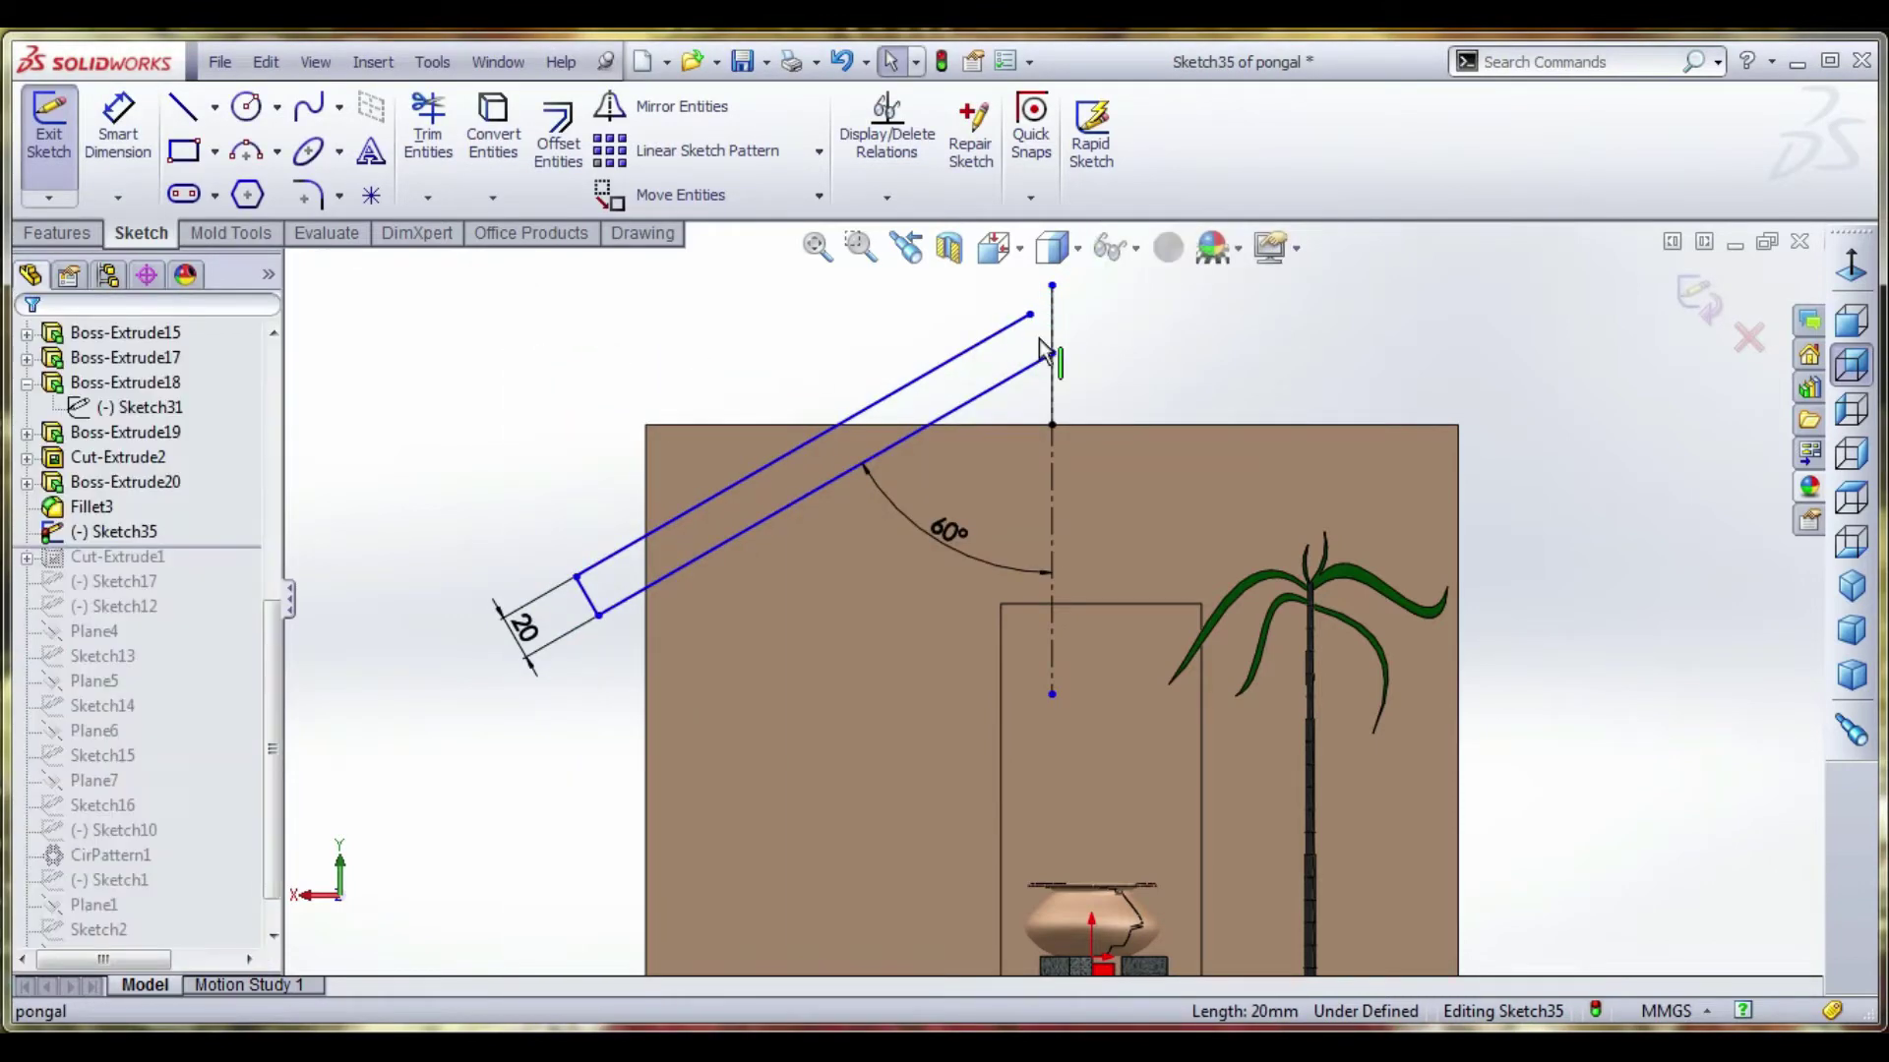
{"action": "left_click", "coordinate": [182, 106]}
{"action": "scroll", "coordinate": [1023, 454], "scroll_direction": "down", "scroll_amount": 3}
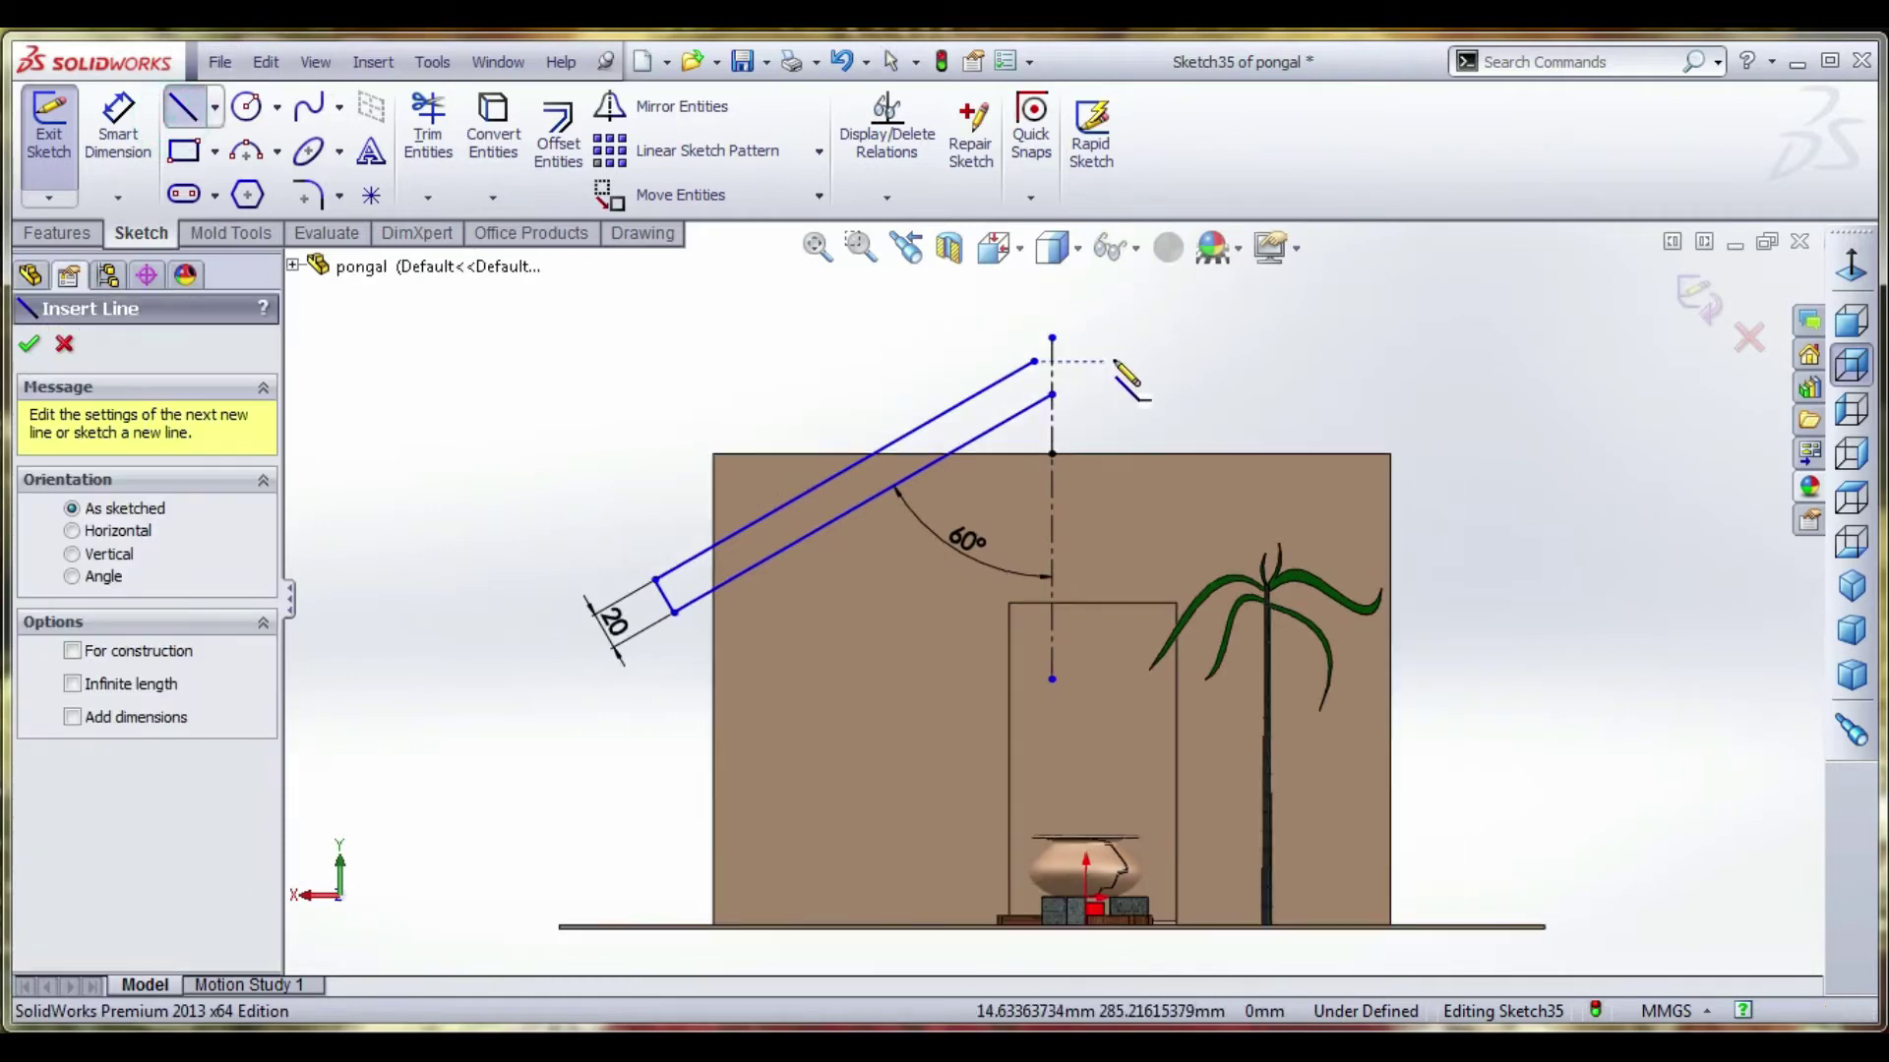
{"action": "left_click", "coordinate": [995, 466]}
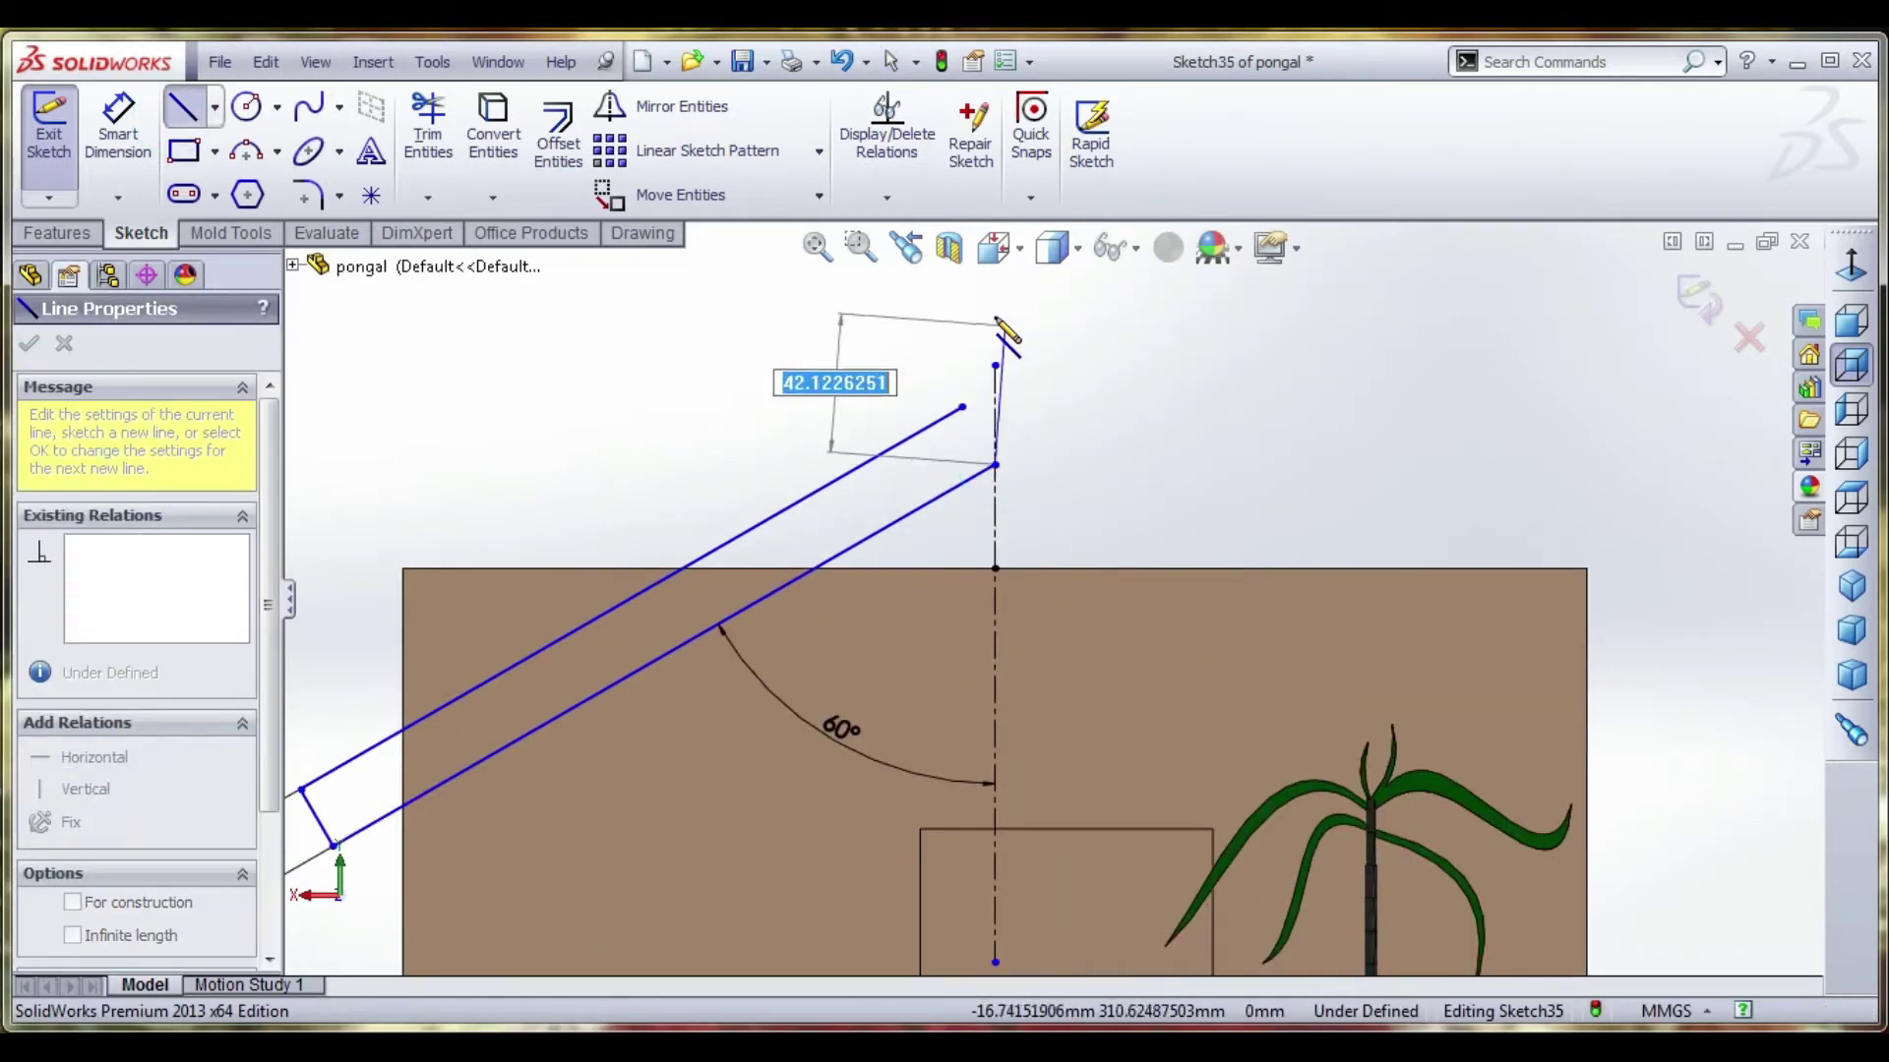
{"action": "right_click", "coordinate": [1047, 291]}
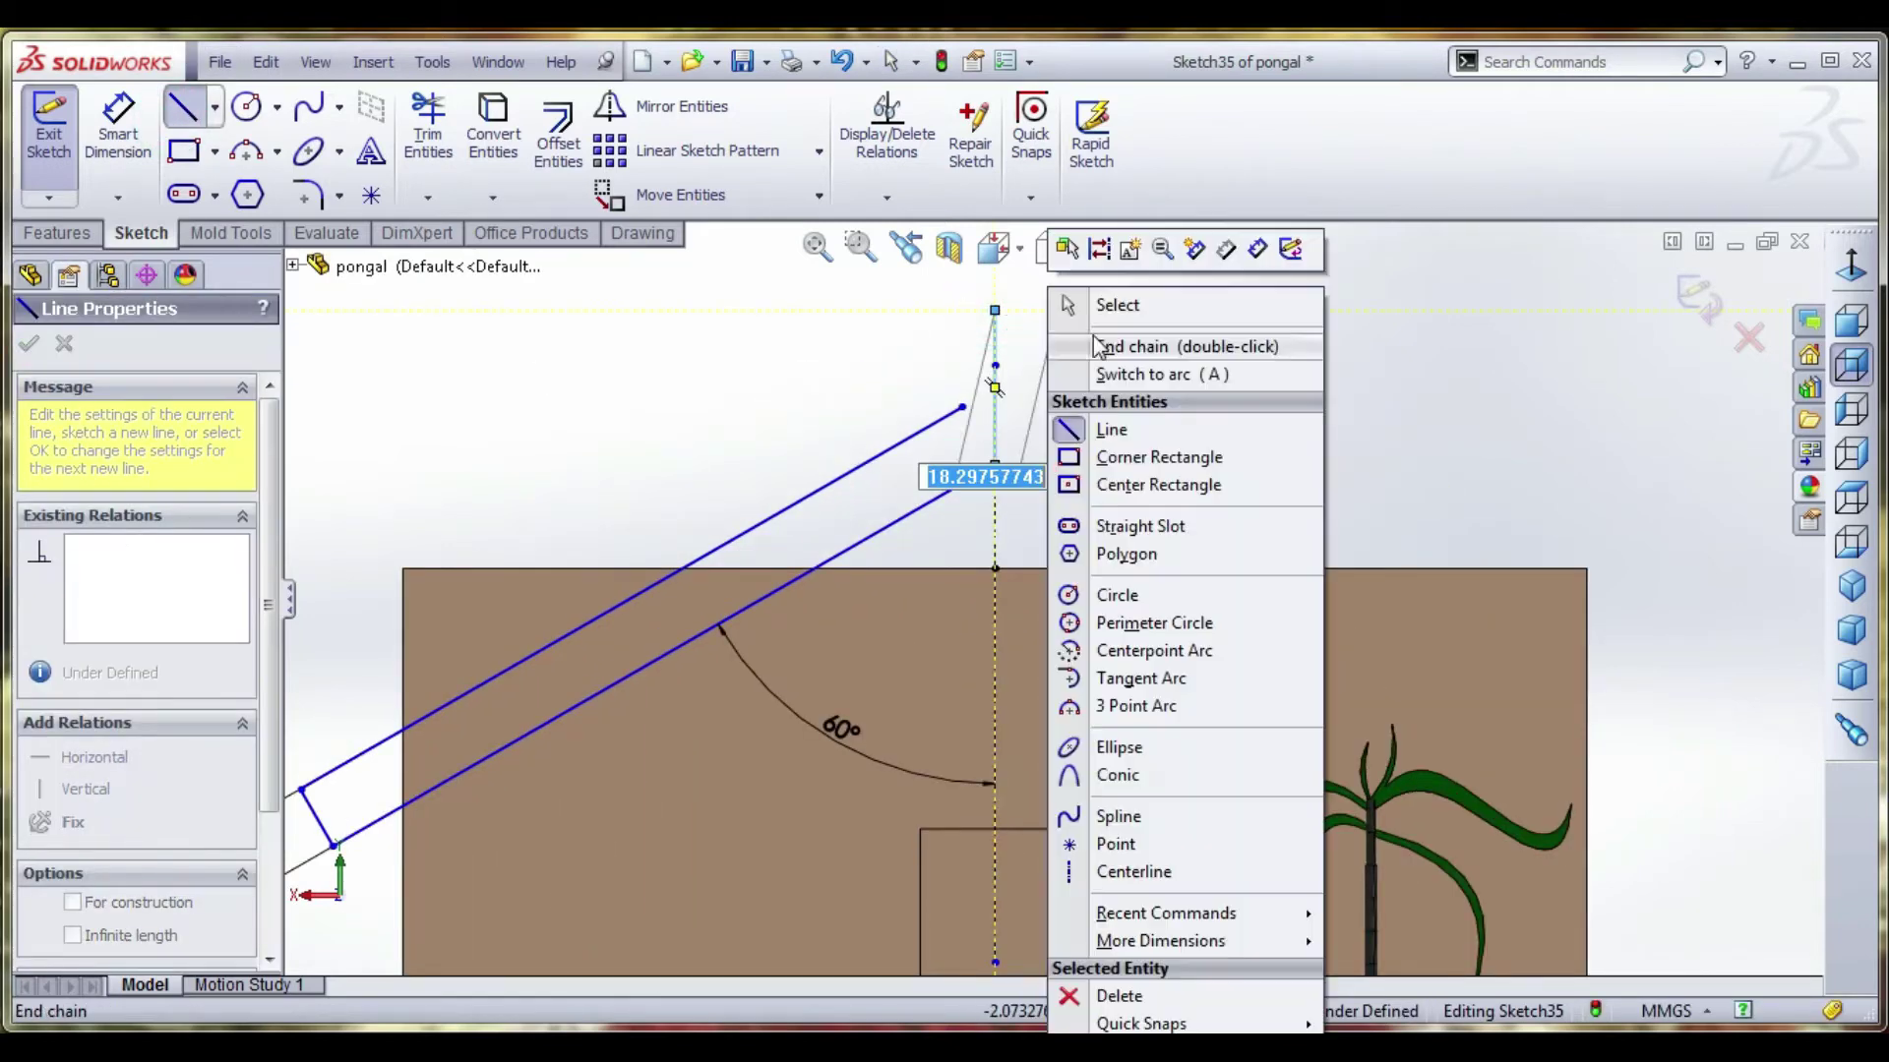
Extend the strip's upper edge to the vertical ridge line and trim the excess above the intersection.
{"action": "left_click", "coordinate": [434, 198]}
{"action": "left_click", "coordinate": [479, 254]}
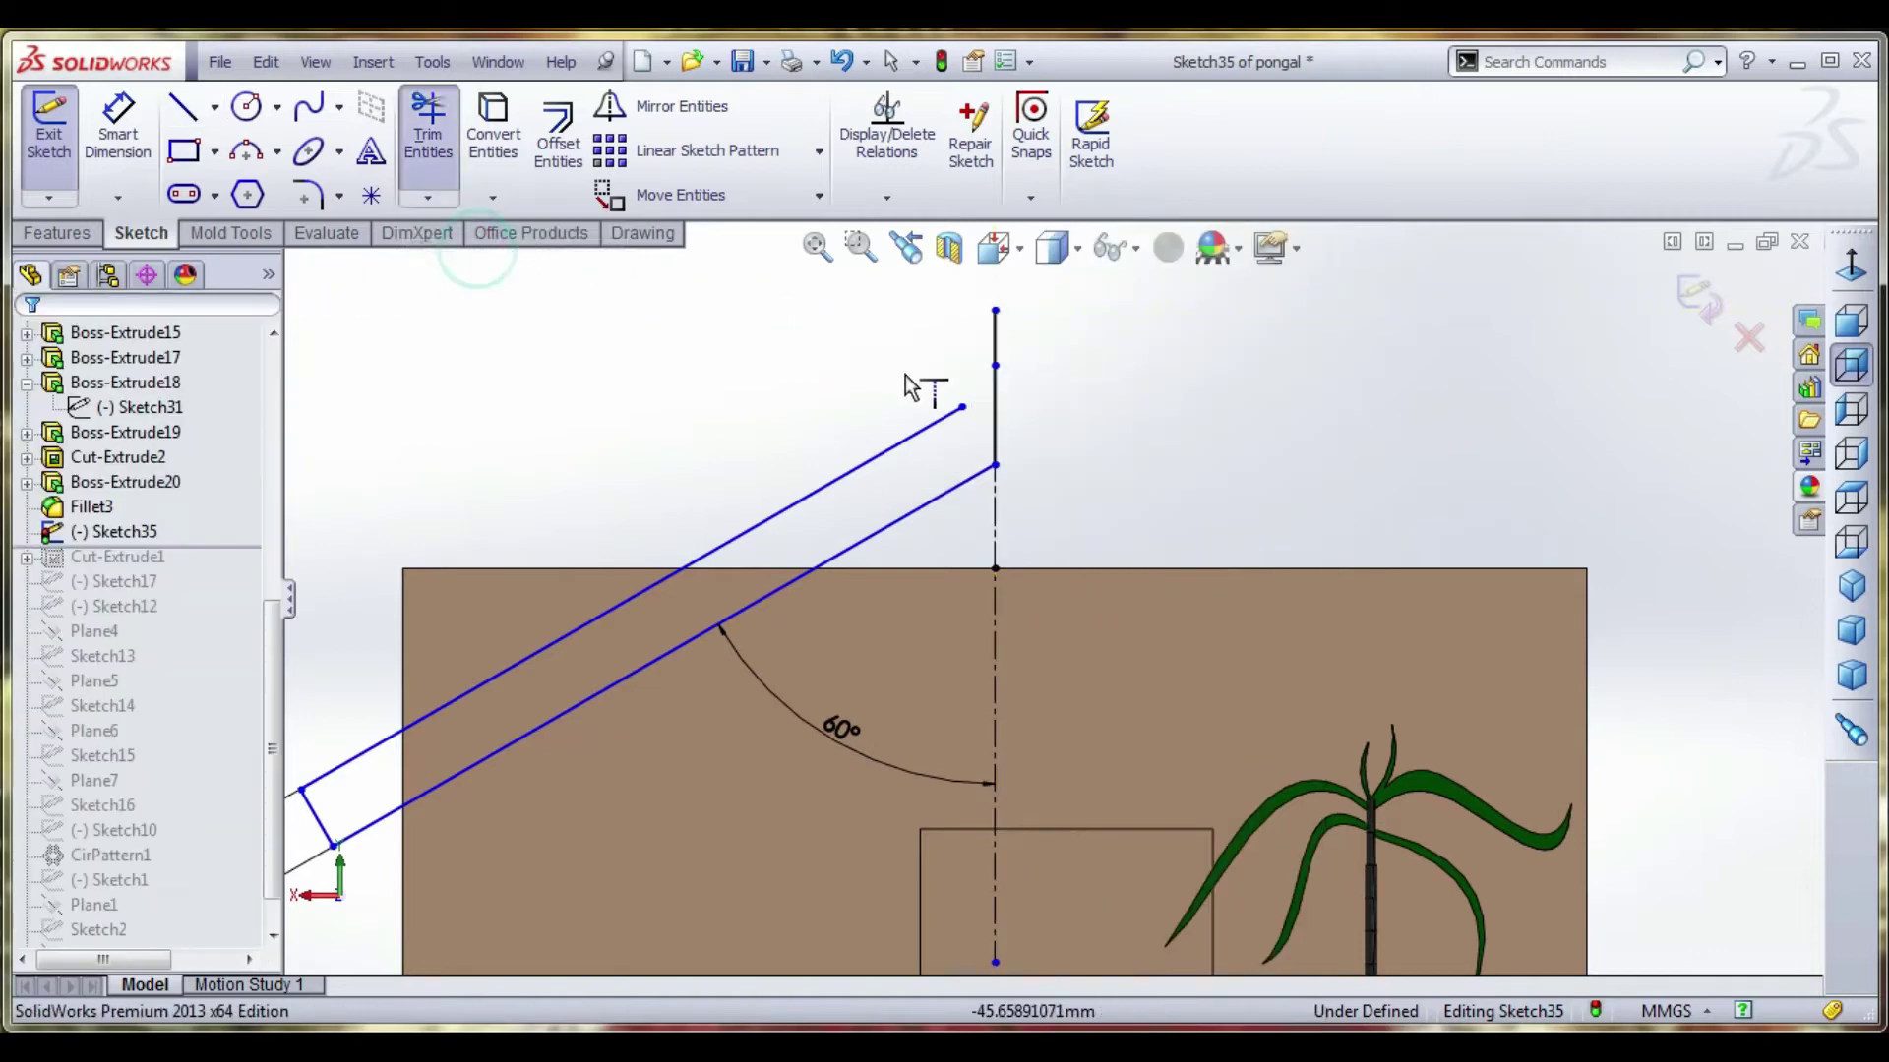
{"action": "left_click", "coordinate": [944, 417]}
{"action": "left_click", "coordinate": [436, 141]}
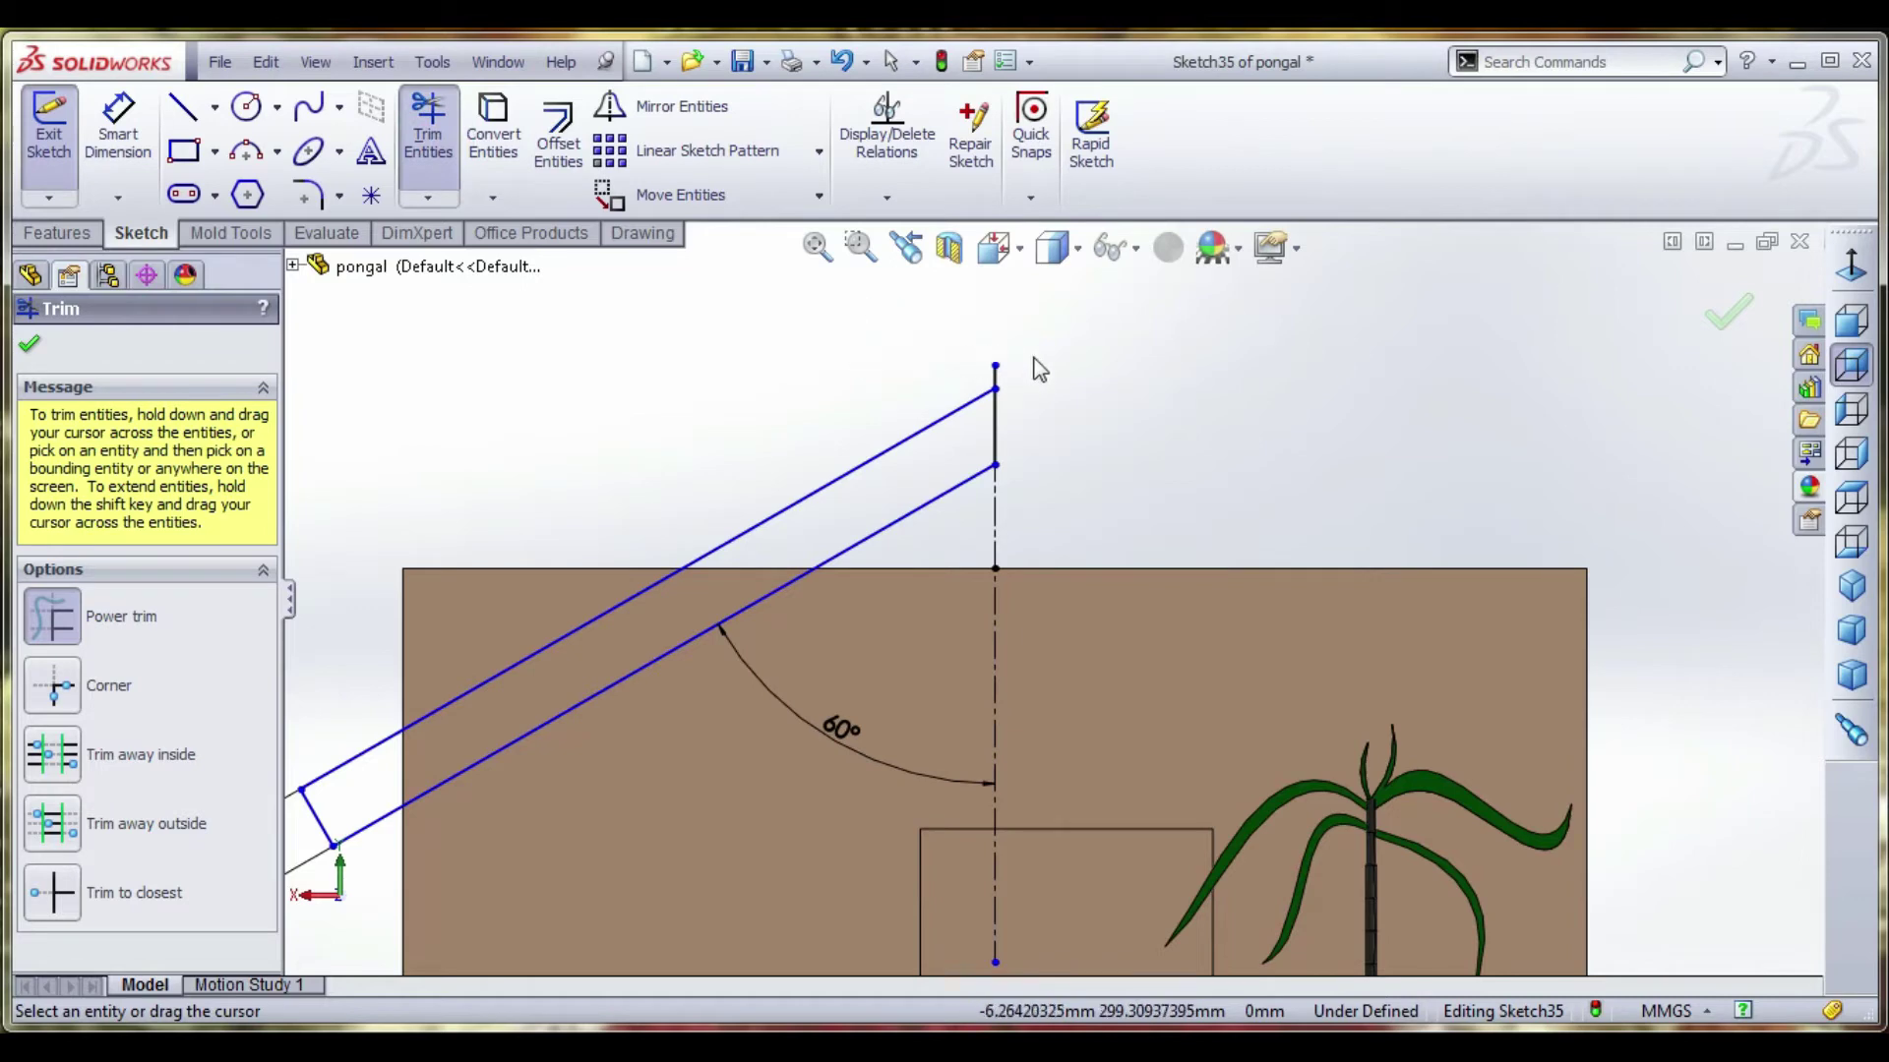
{"action": "scroll", "coordinate": [1010, 406], "scroll_direction": "down", "scroll_amount": 2}
{"action": "right_click", "coordinate": [804, 362]}
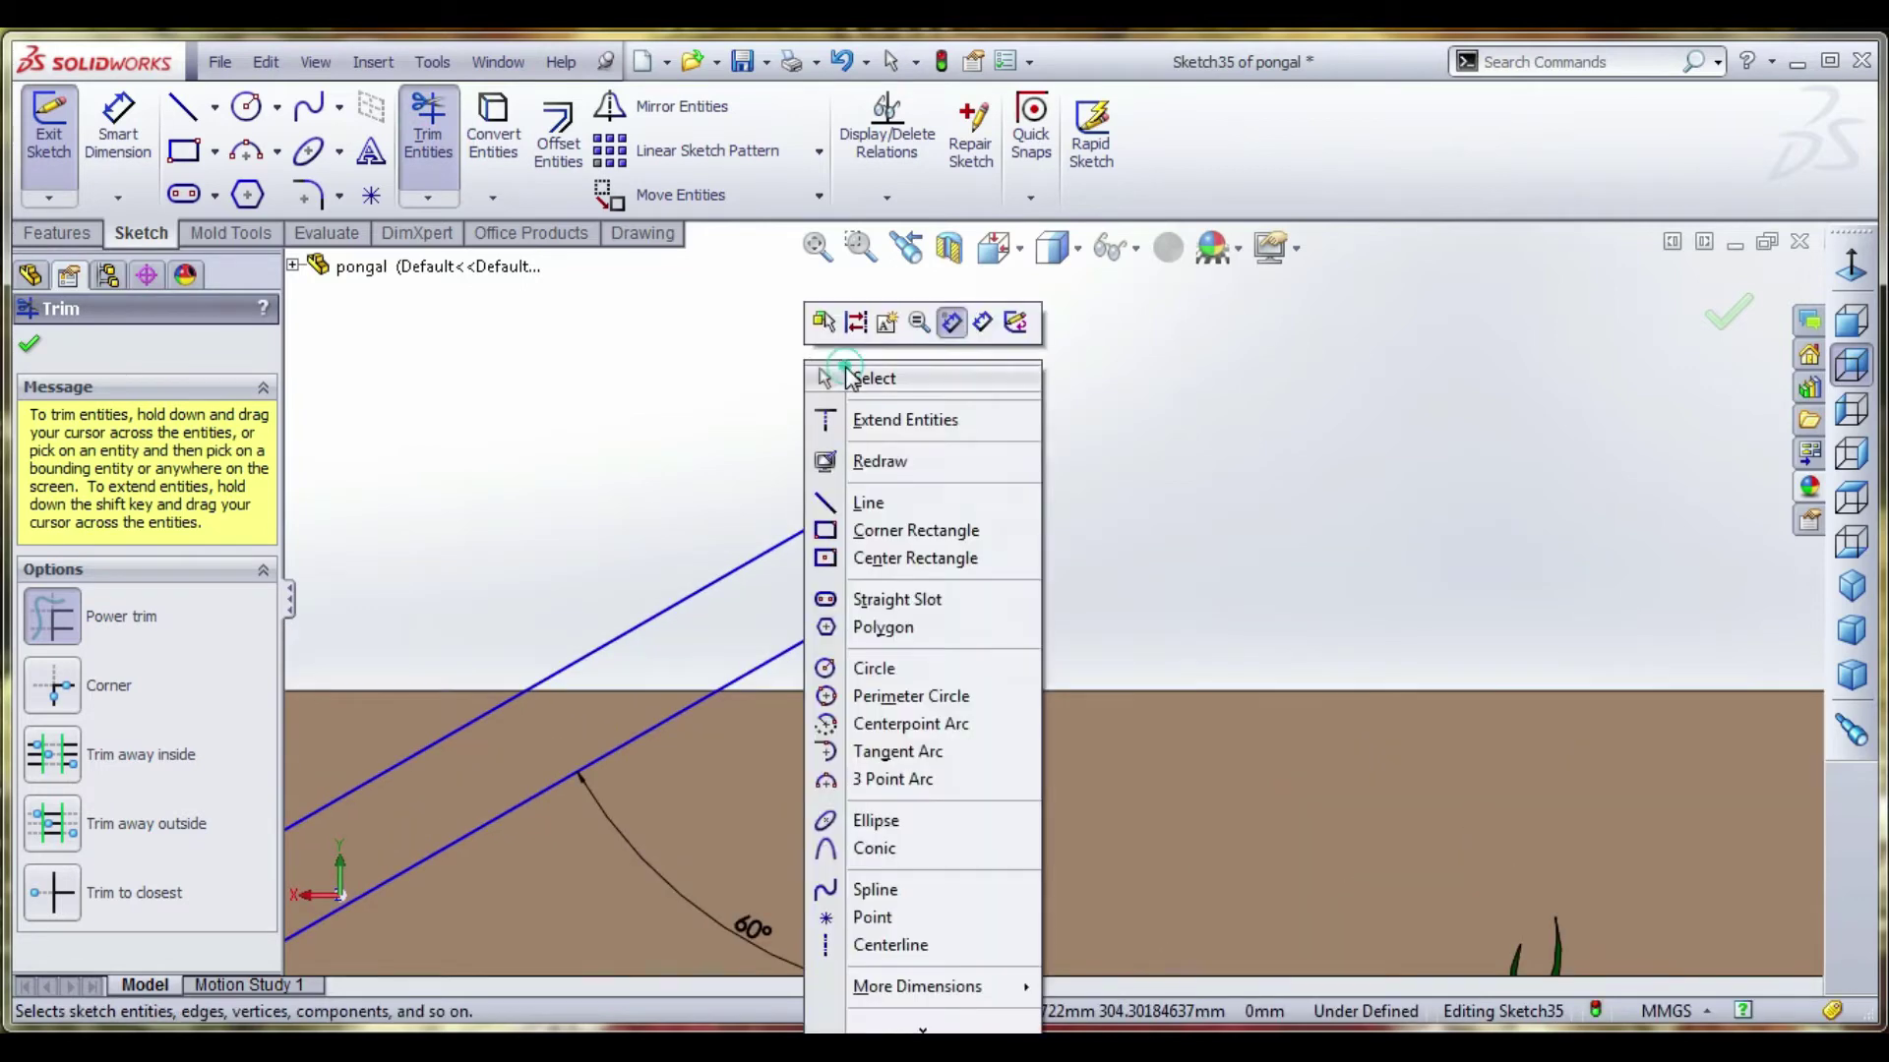
{"action": "left_click", "coordinate": [858, 376]}
Mirror the roof strip about the vertical centerline, keeping the original, to form a gable profile.
{"action": "key", "text": "z"}
{"action": "key", "text": "z"}
{"action": "mouse_move", "coordinate": [481, 383]}
{"action": "left_mouse_down"}
{"action": "mouse_move", "coordinate": [1030, 691]}
{"action": "mouse_move", "coordinate": [1093, 880]}
{"action": "left_mouse_up"}
{"action": "left_click", "coordinate": [674, 107]}
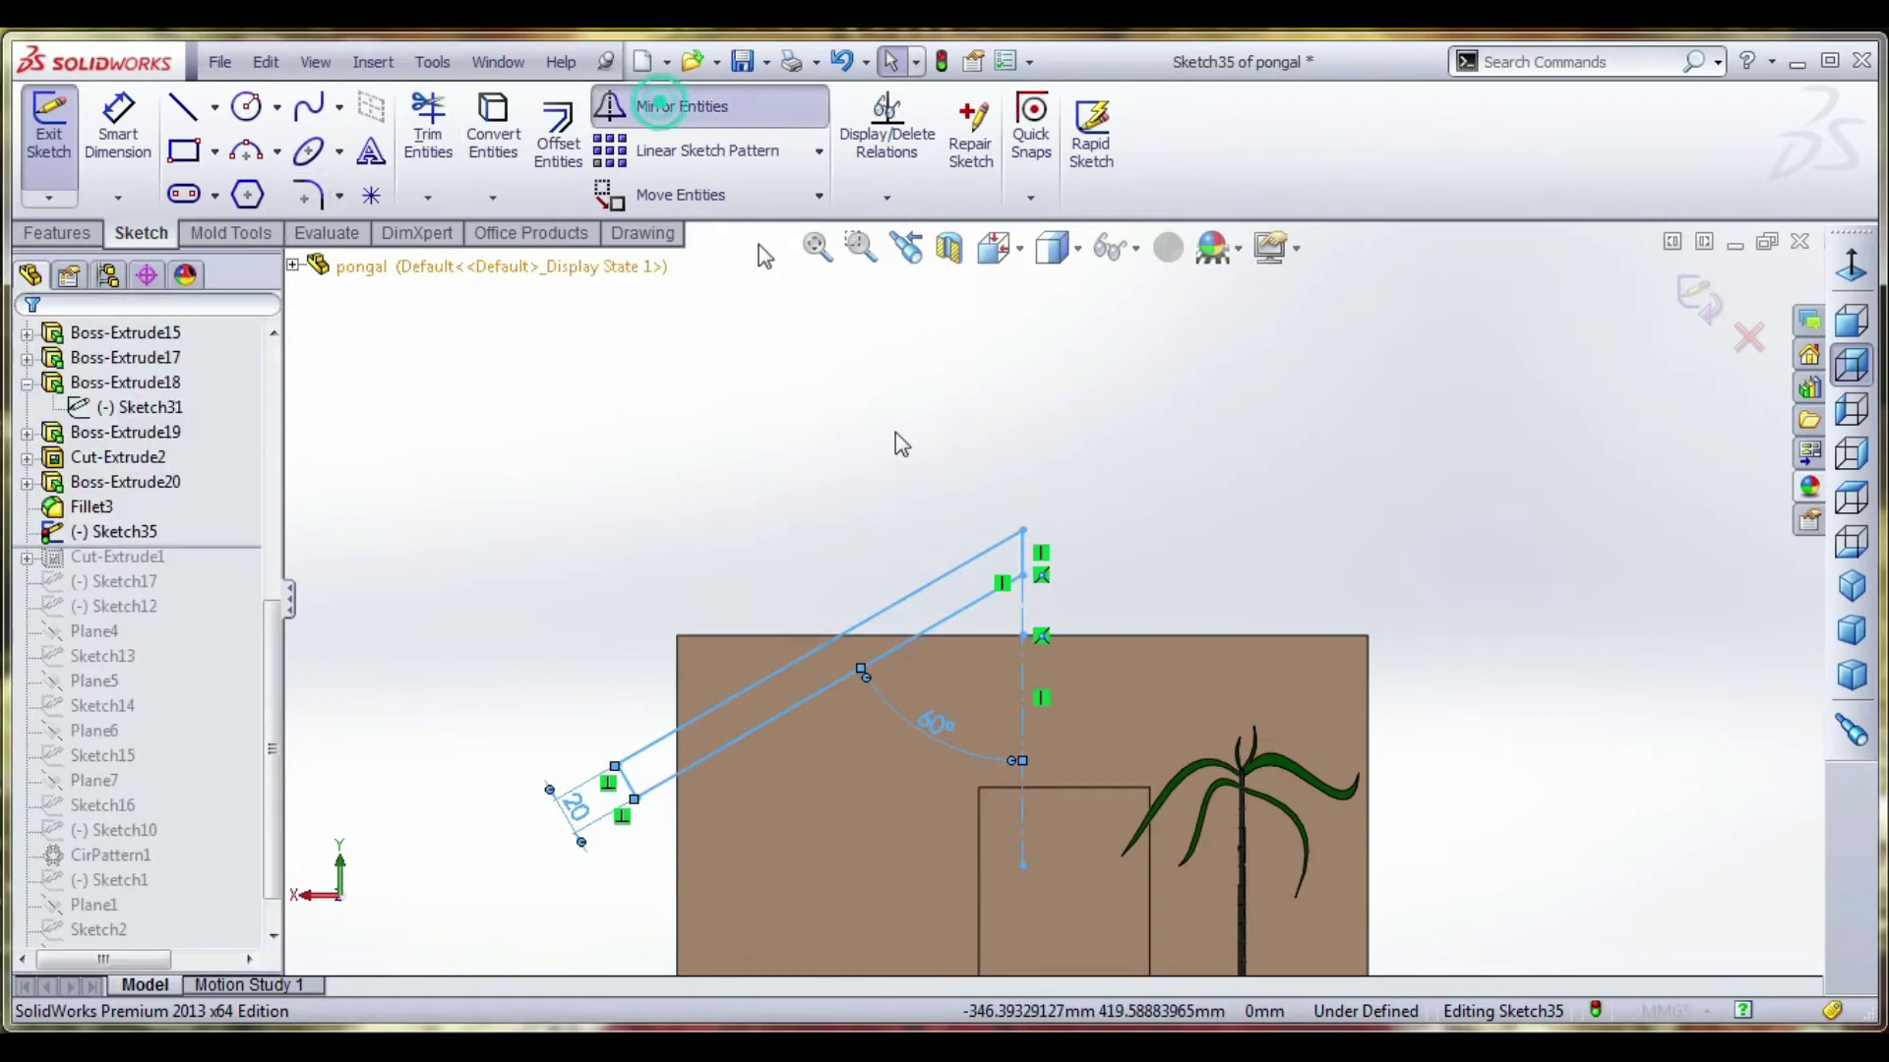
{"action": "left_click", "coordinate": [218, 698]}
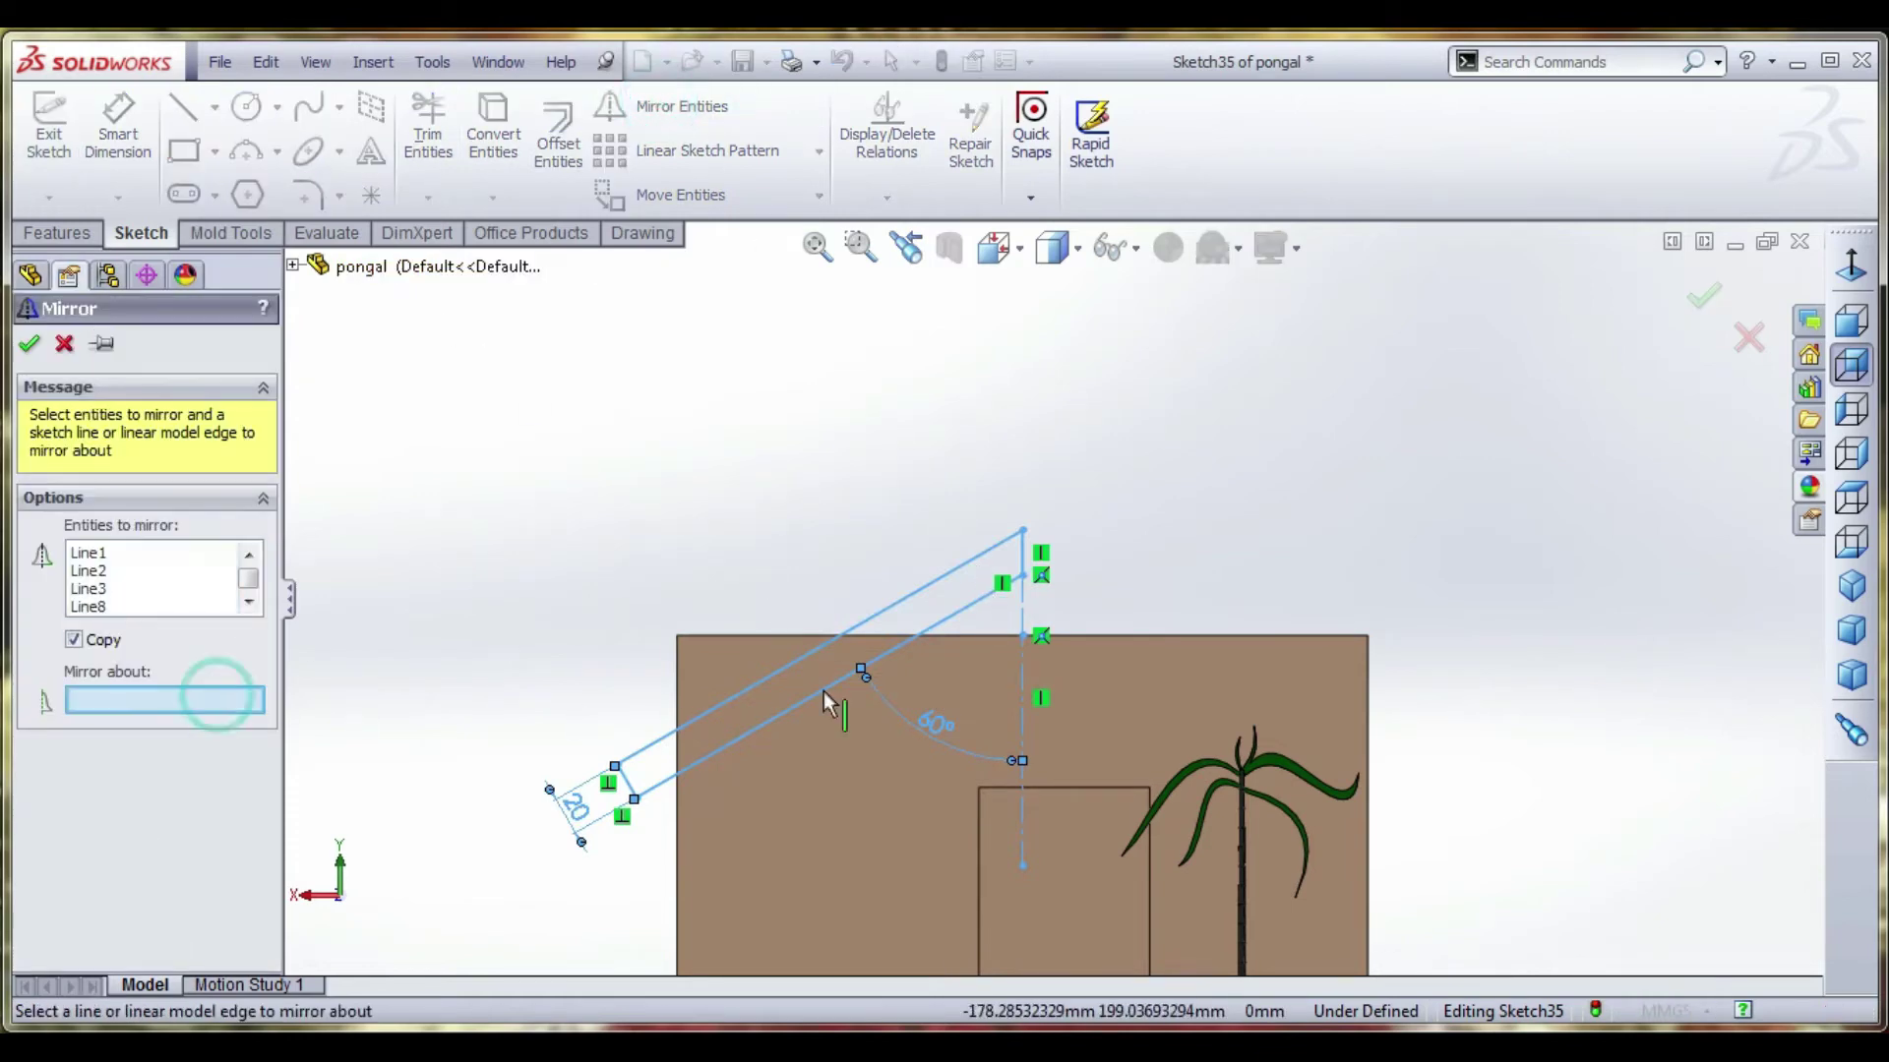
{"action": "left_click", "coordinate": [1023, 695]}
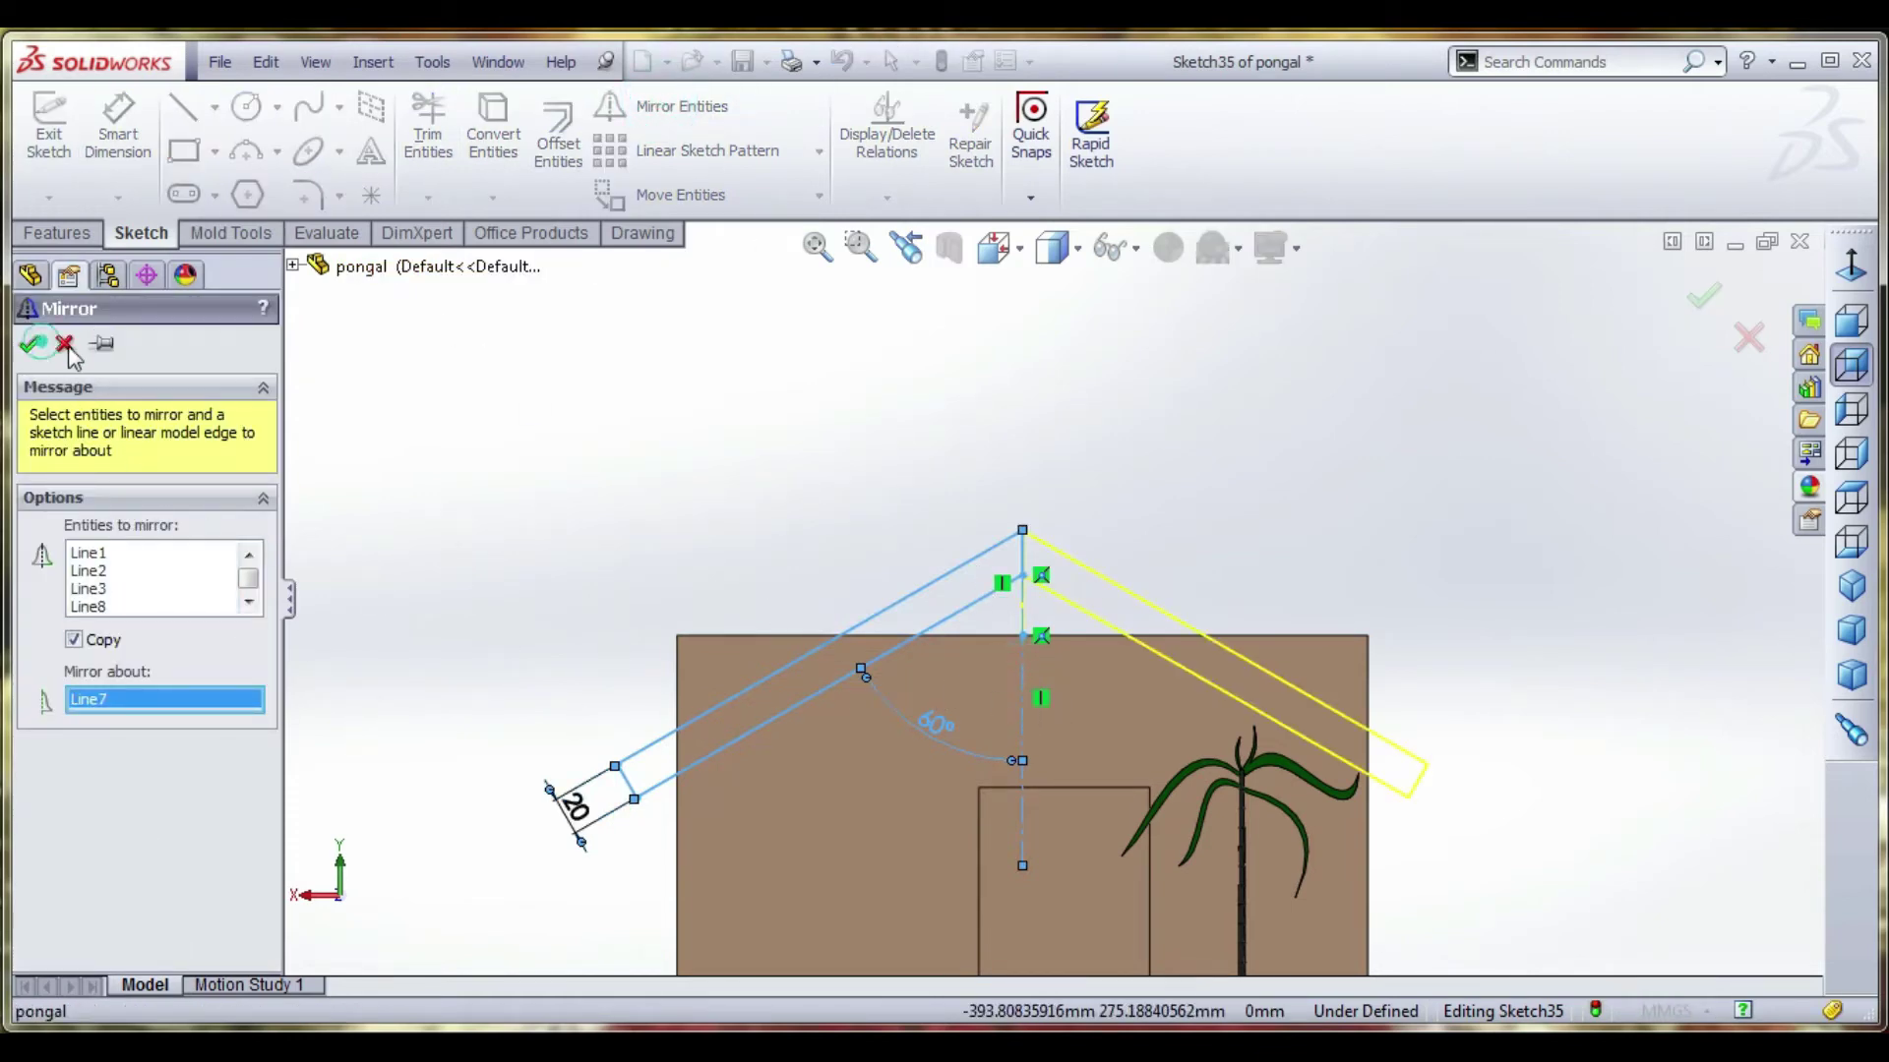
{"action": "left_click", "coordinate": [33, 343]}
Delete the vertical dividing line at the ridge between the two roof halves.
{"action": "scroll", "coordinate": [729, 510], "scroll_direction": "up", "scroll_amount": 3}
{"action": "scroll", "coordinate": [1124, 648], "scroll_direction": "down", "scroll_amount": 3}
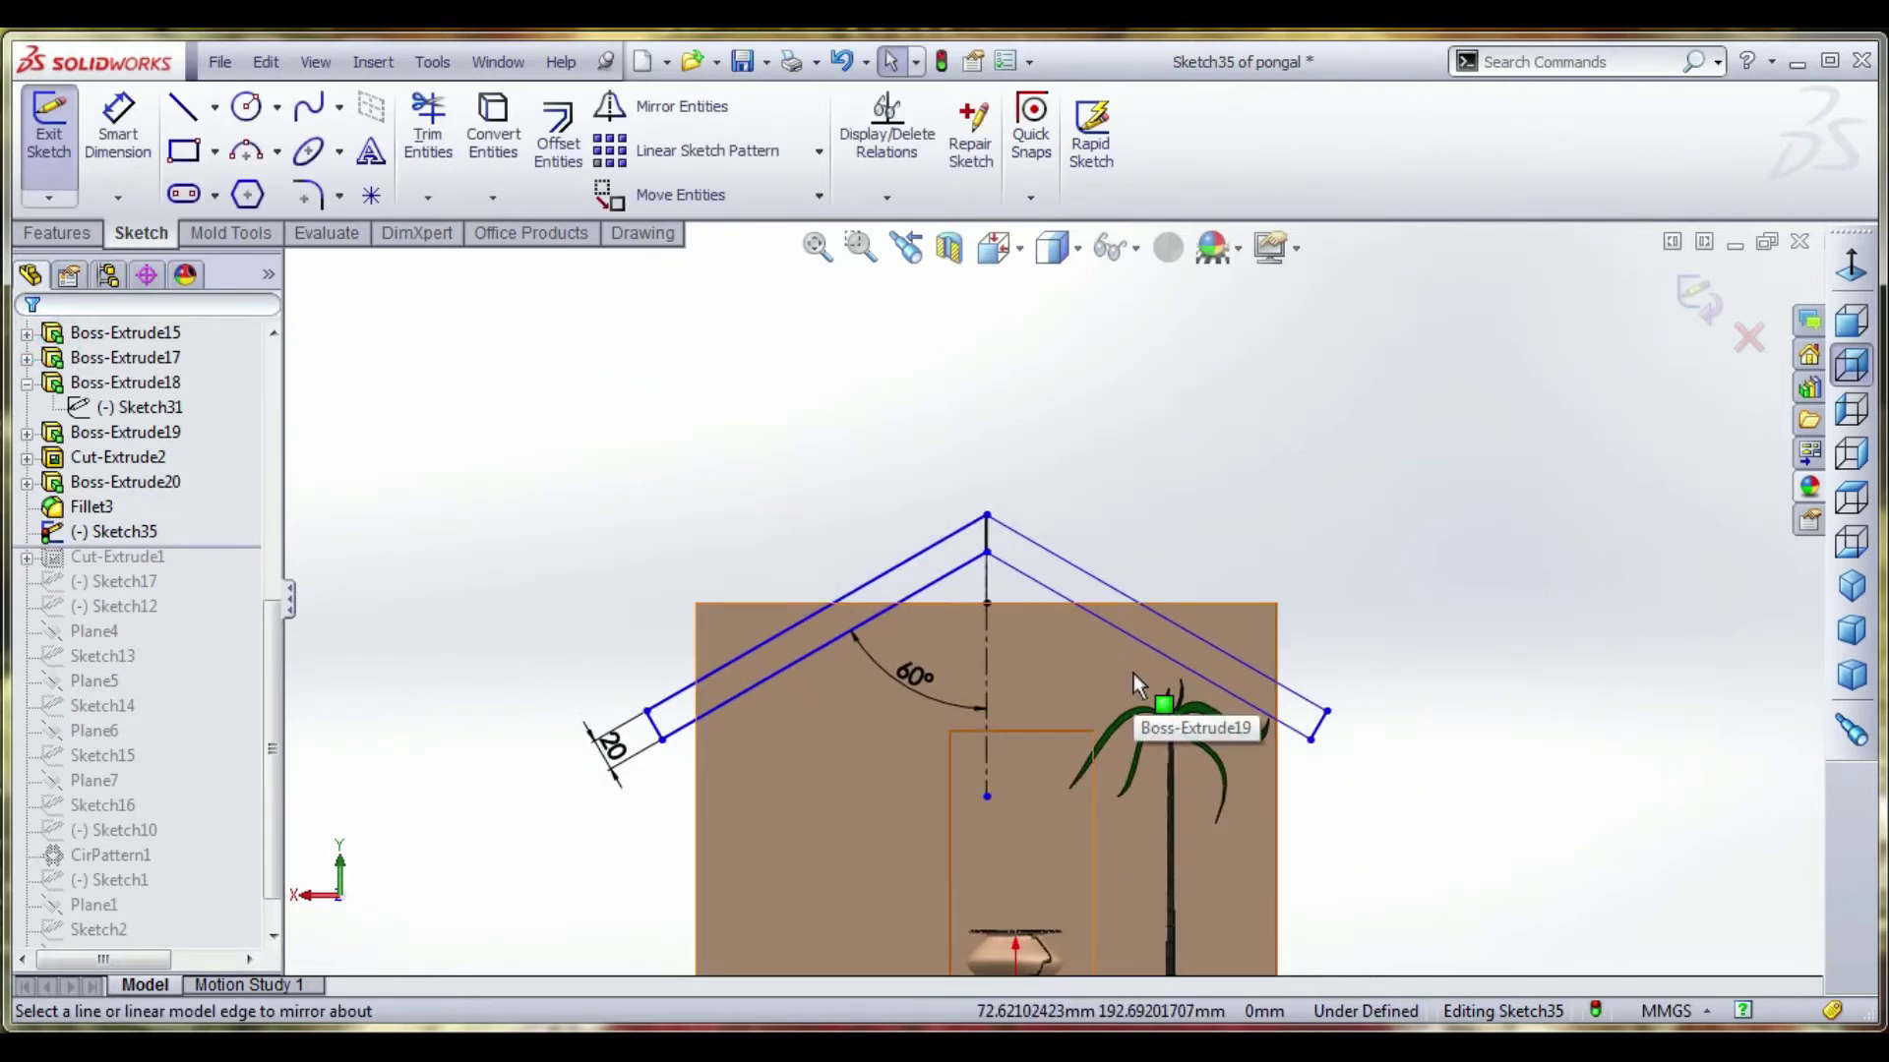
{"action": "scroll", "coordinate": [993, 551], "scroll_direction": "down", "scroll_amount": 3}
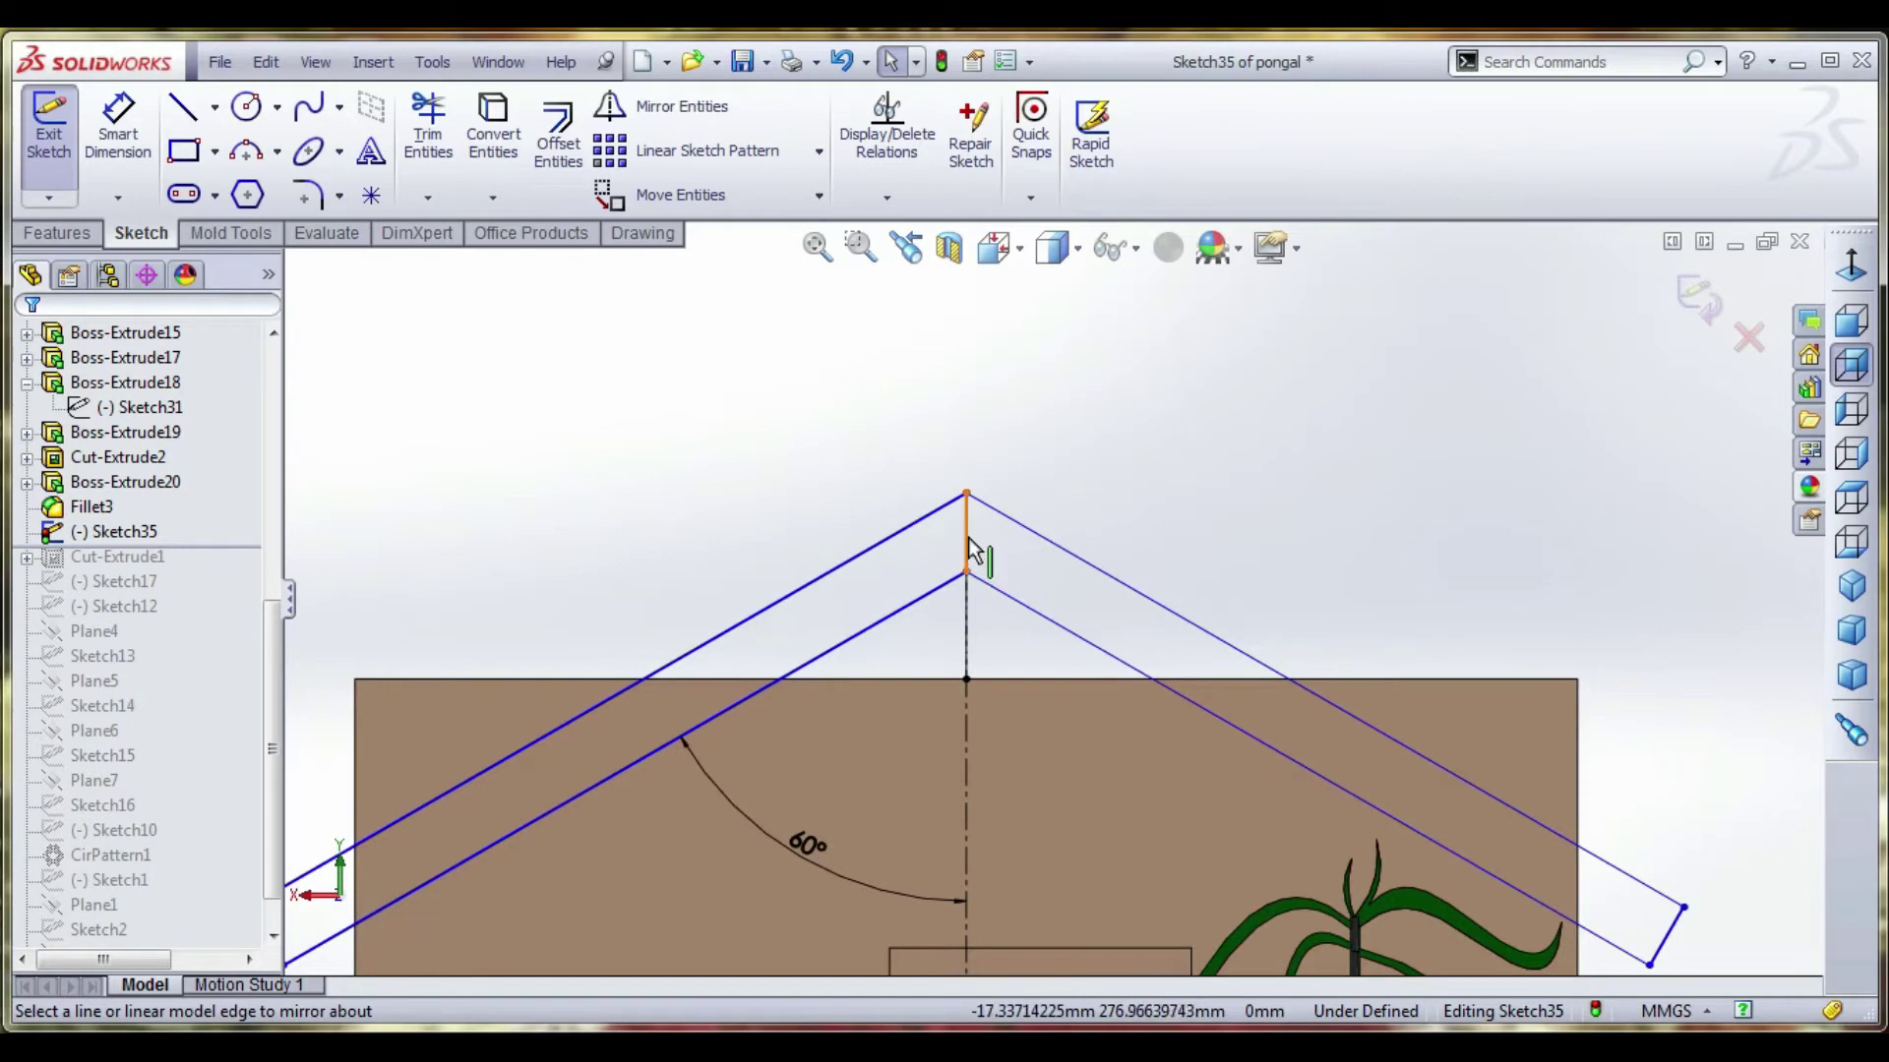
{"action": "left_click", "coordinate": [967, 536]}
{"action": "key", "text": "Escape"}
{"action": "left_click", "coordinate": [968, 547]}
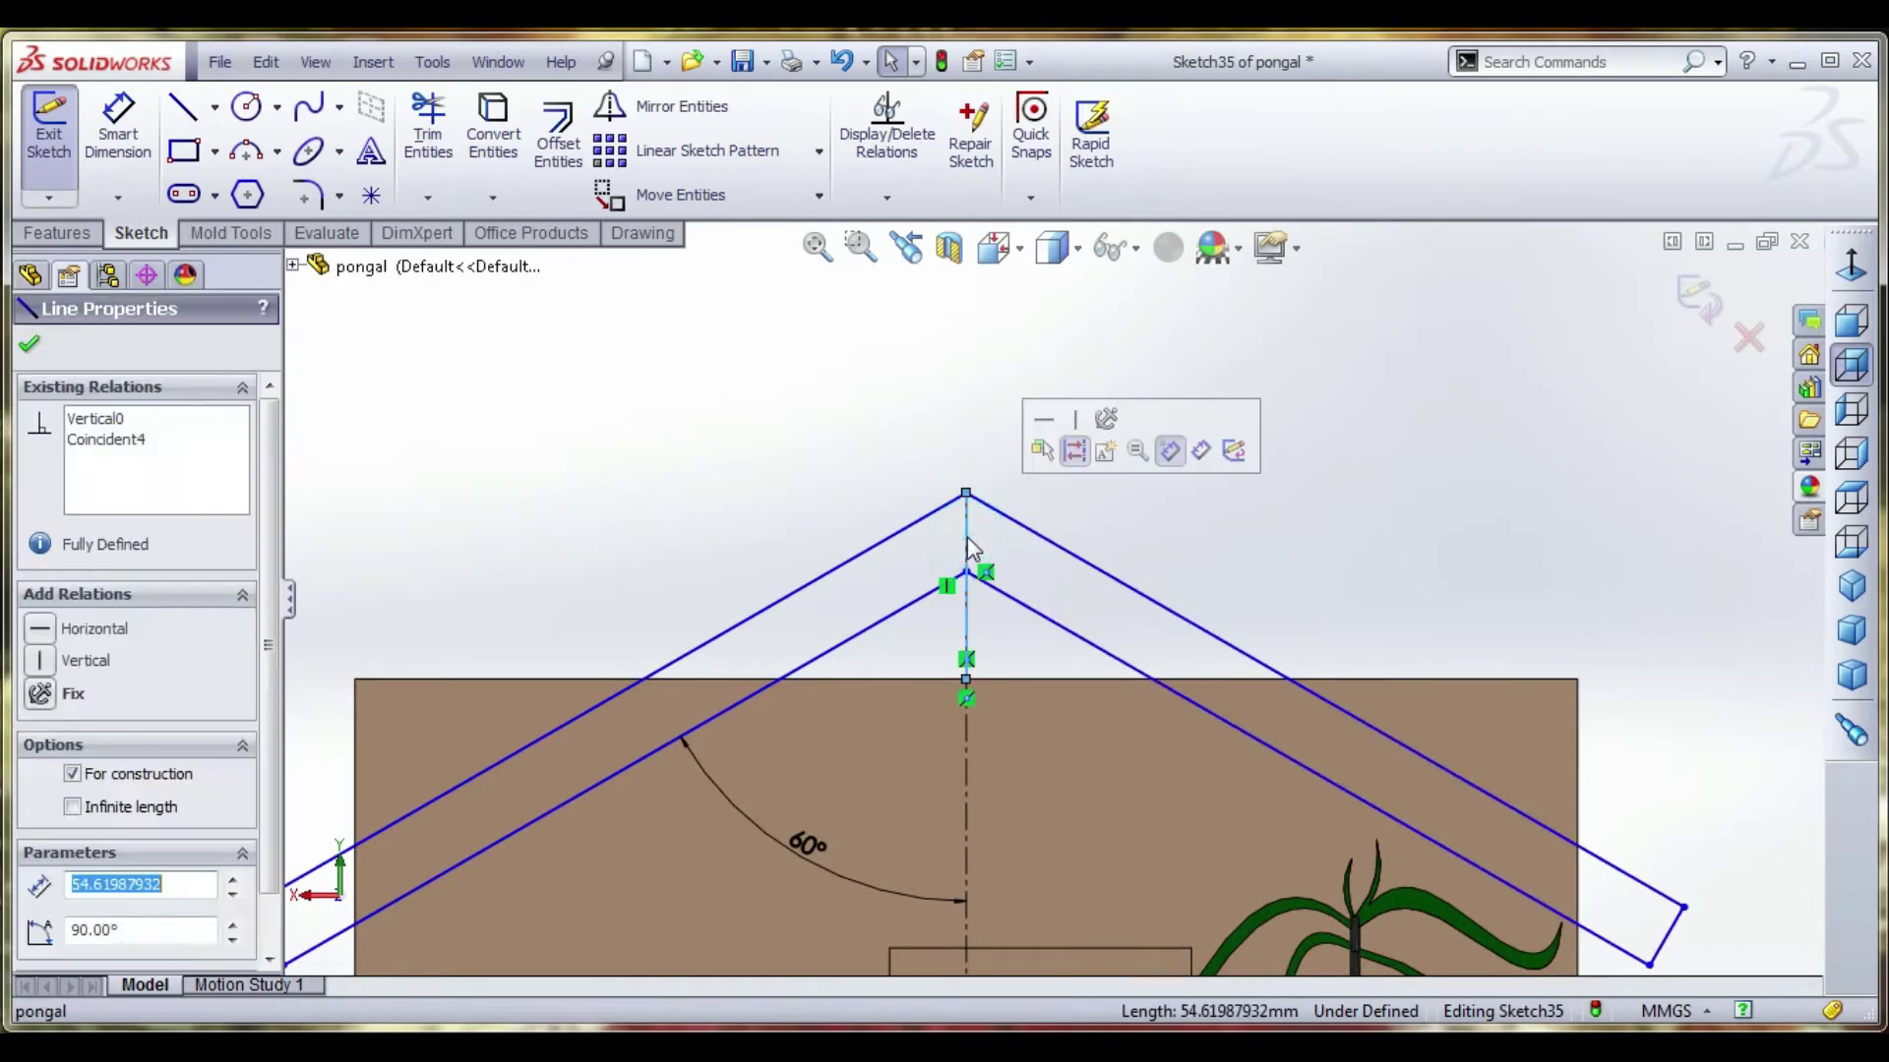
{"action": "left_click", "coordinate": [928, 450]}
Extrude the gable roof profile up to the house's rear wall face, using Up To Surface with merged result.
{"action": "scroll", "coordinate": [935, 464], "scroll_direction": "up", "scroll_amount": 5}
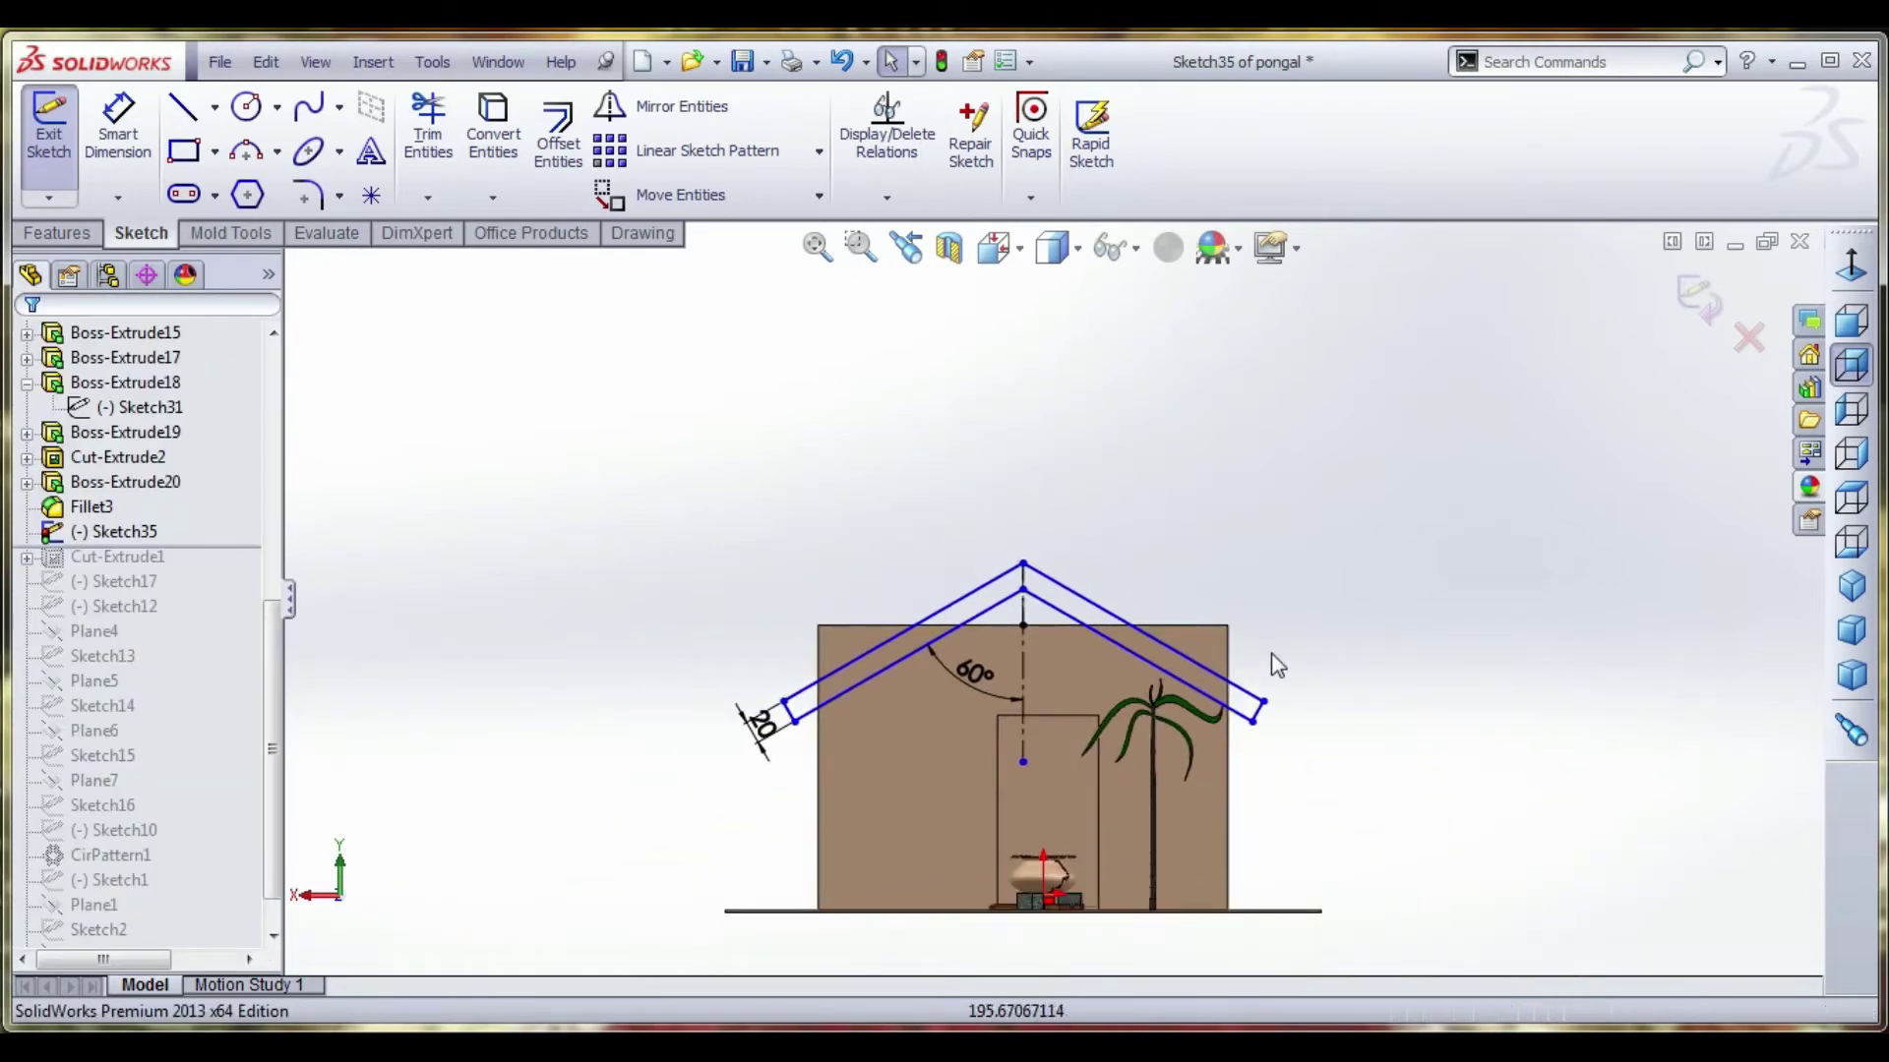
{"action": "scroll", "coordinate": [1272, 662], "scroll_direction": "down", "scroll_amount": 3}
{"action": "left_click", "coordinate": [57, 233]}
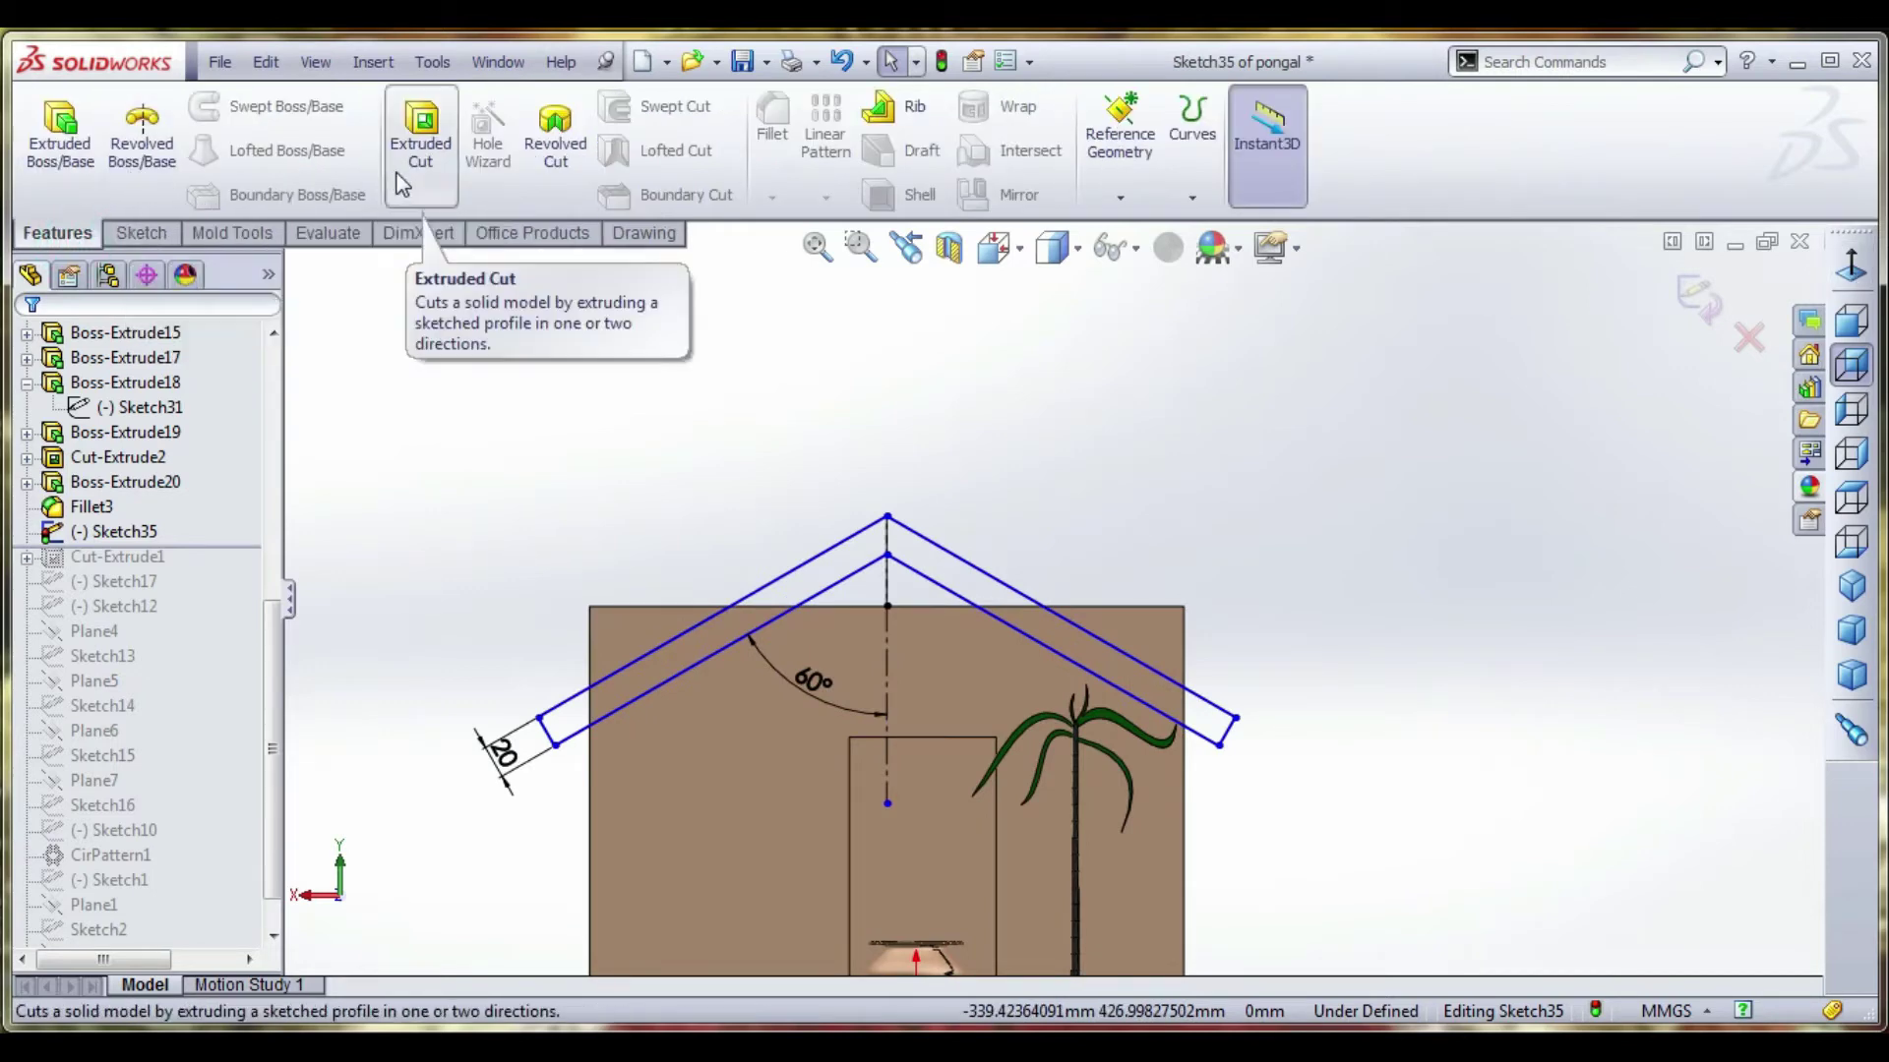
{"action": "left_click", "coordinate": [67, 152]}
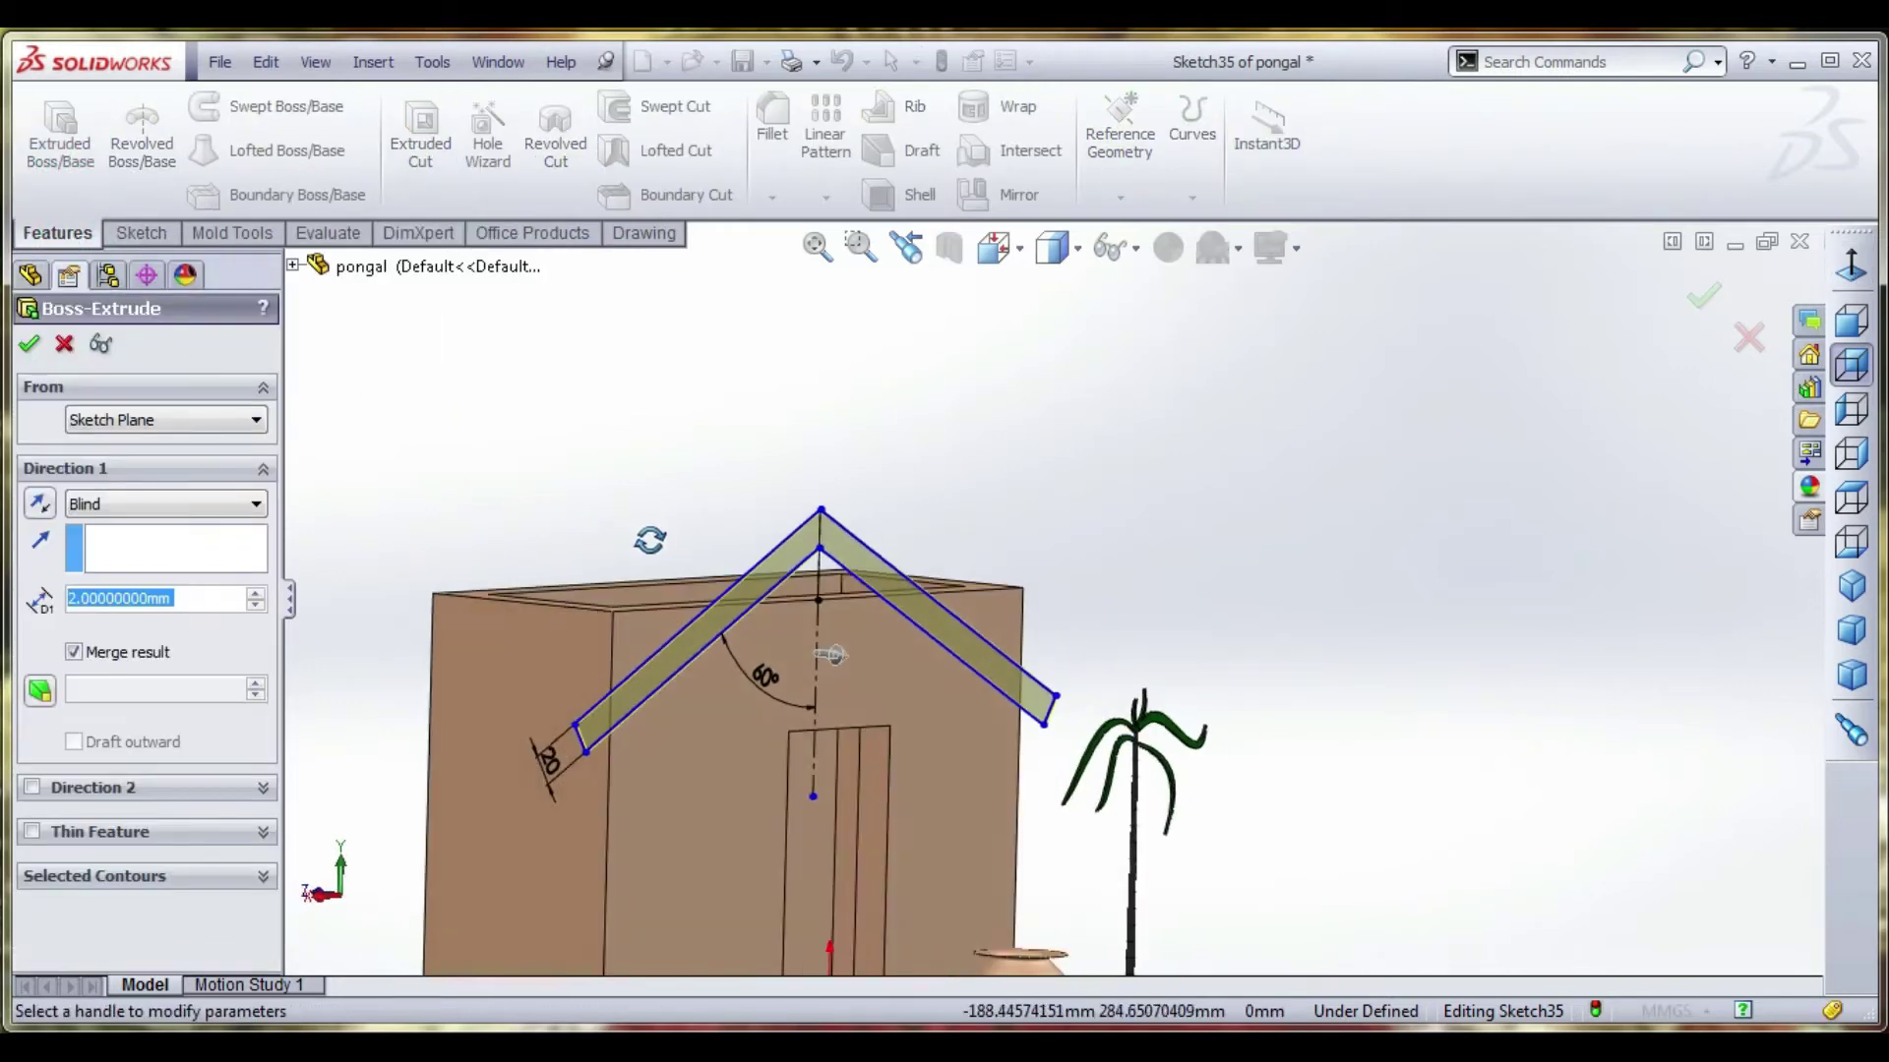
{"action": "left_click", "coordinate": [162, 503]}
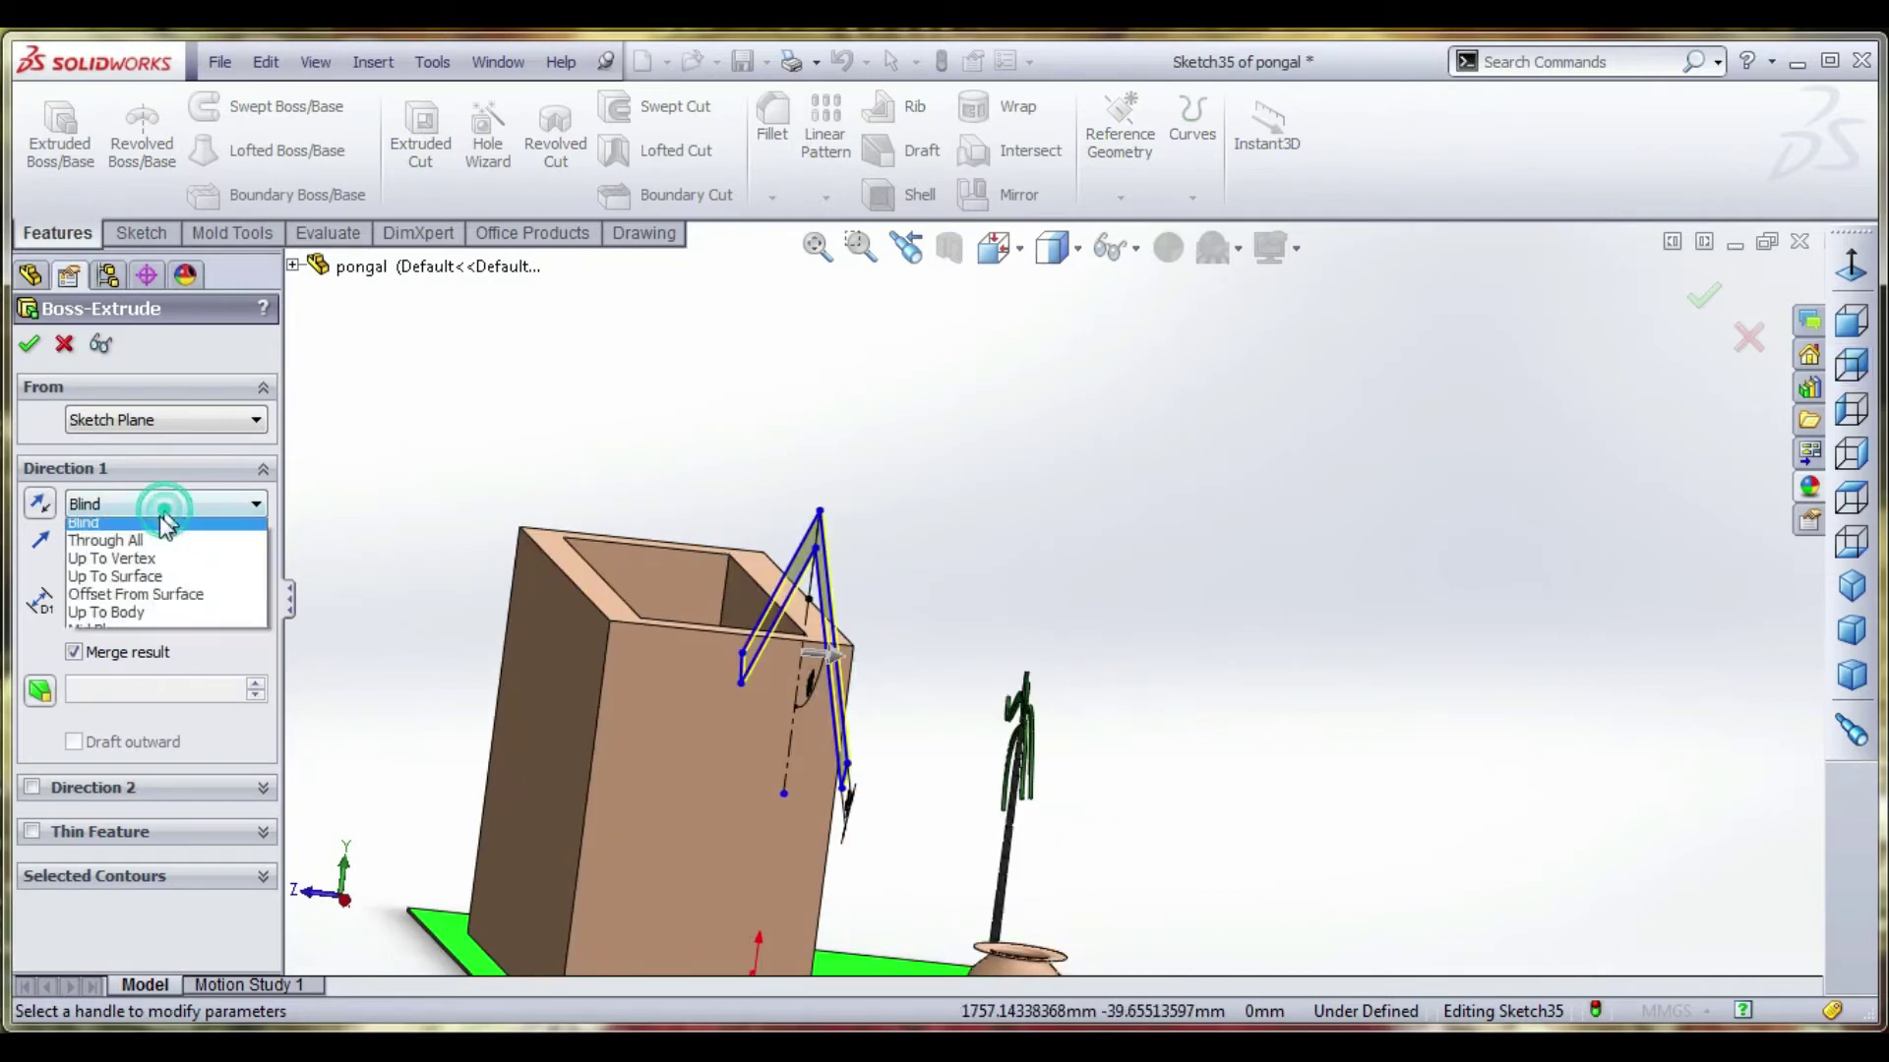
{"action": "left_click", "coordinate": [163, 585]}
{"action": "left_click", "coordinate": [529, 664]}
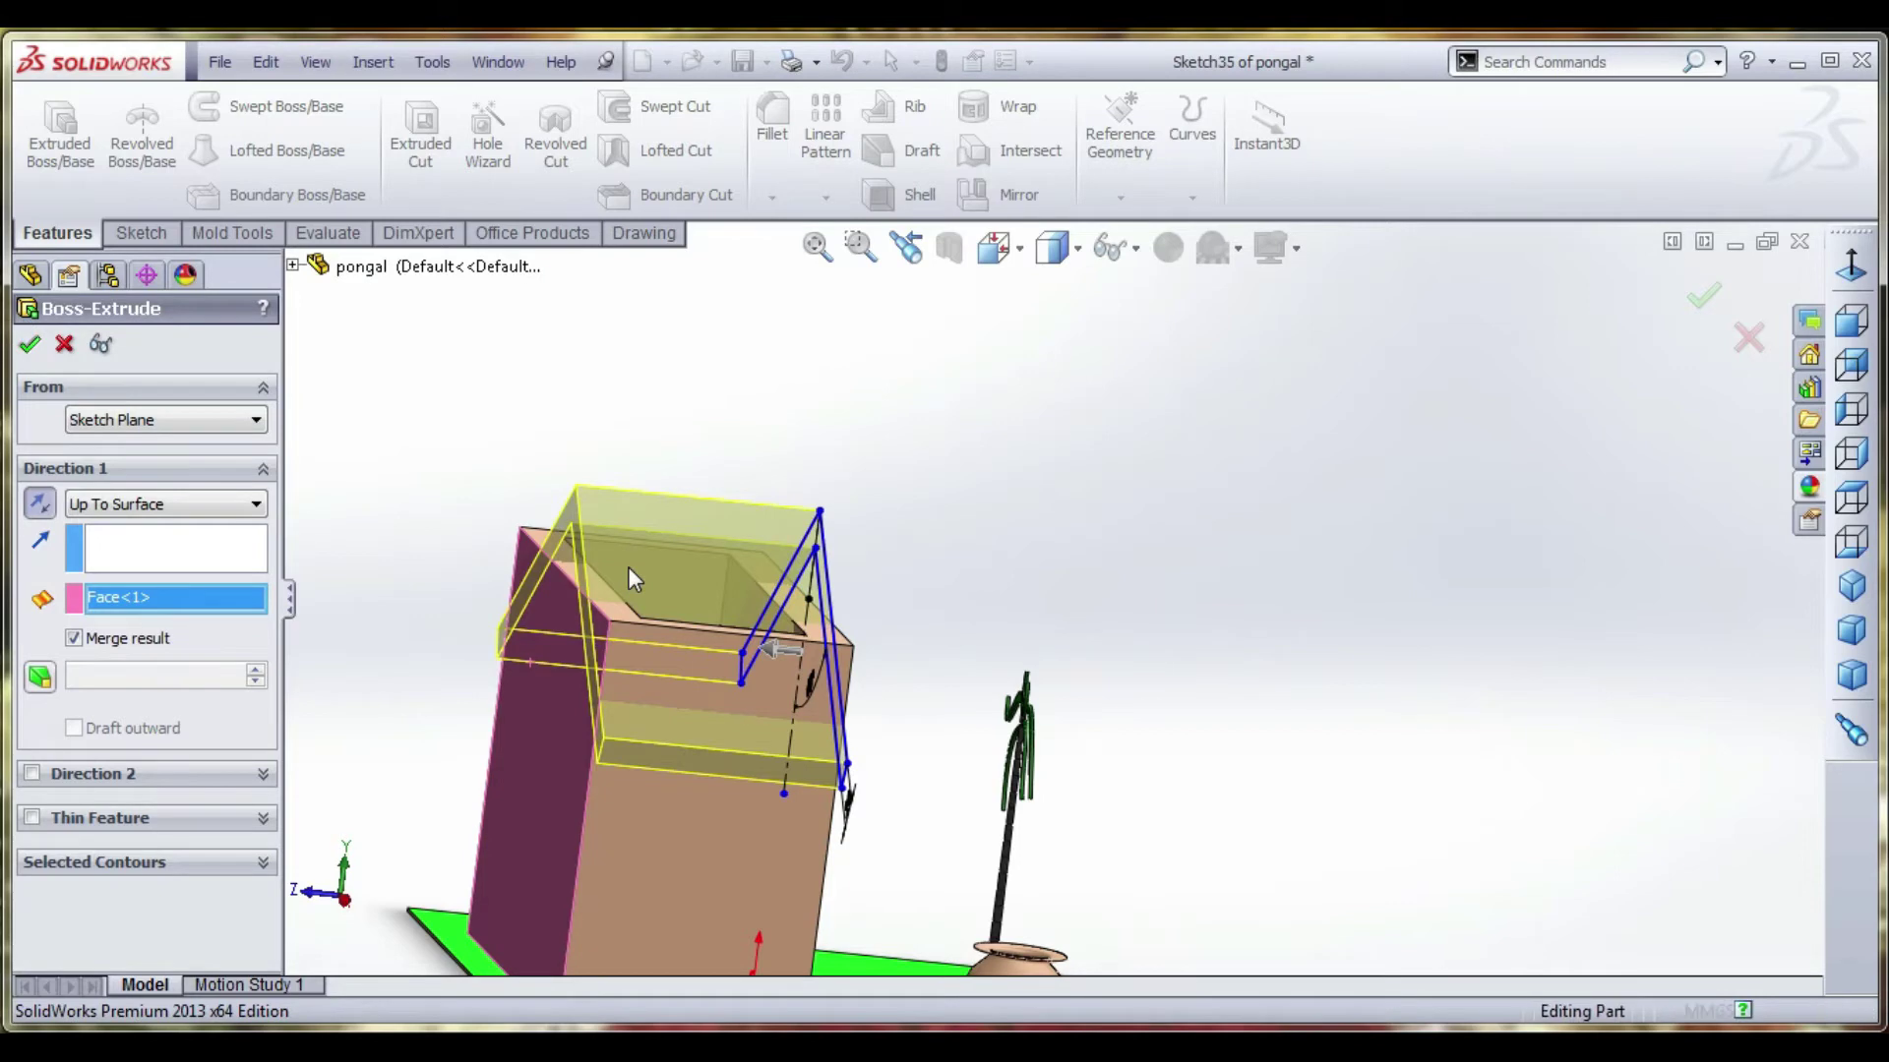
{"action": "key", "text": "Return"}
{"action": "middle_click_drag", "start_coordinate": [633, 584], "coordinate": [653, 700]}
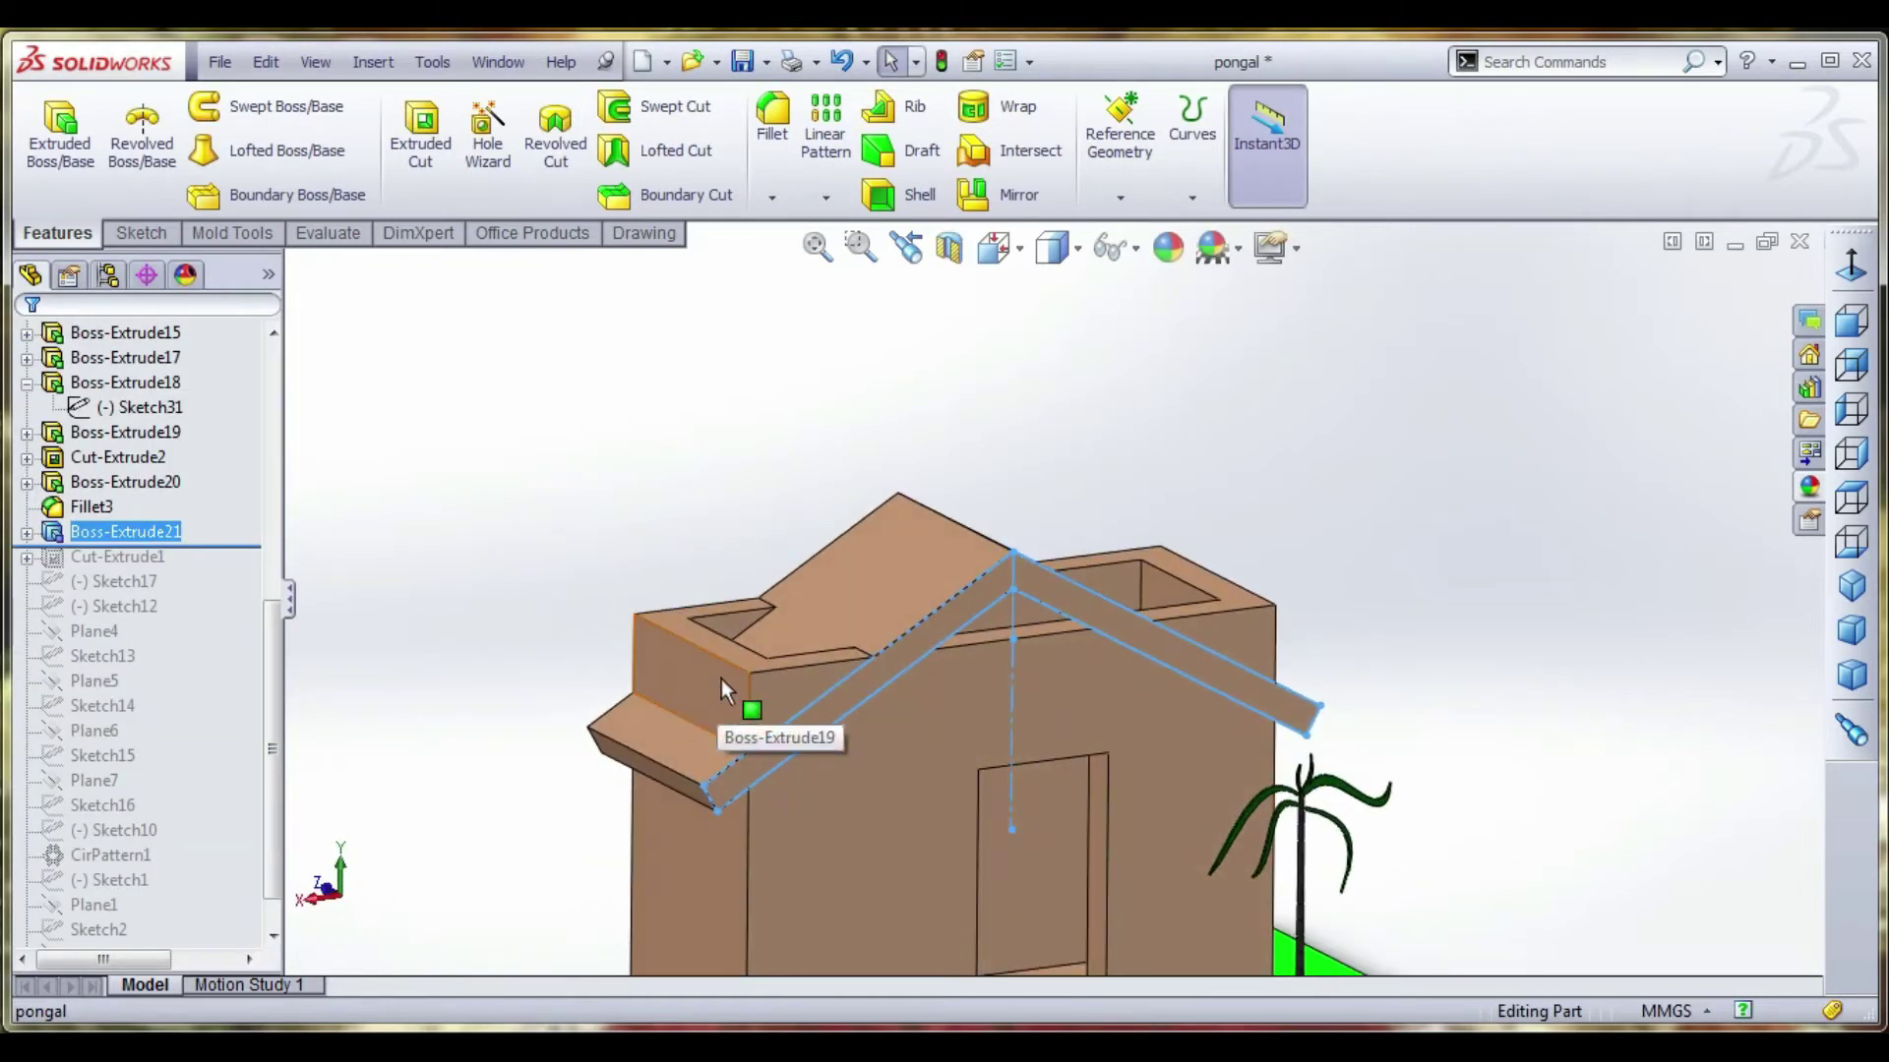
{"action": "left_click", "coordinate": [860, 595]}
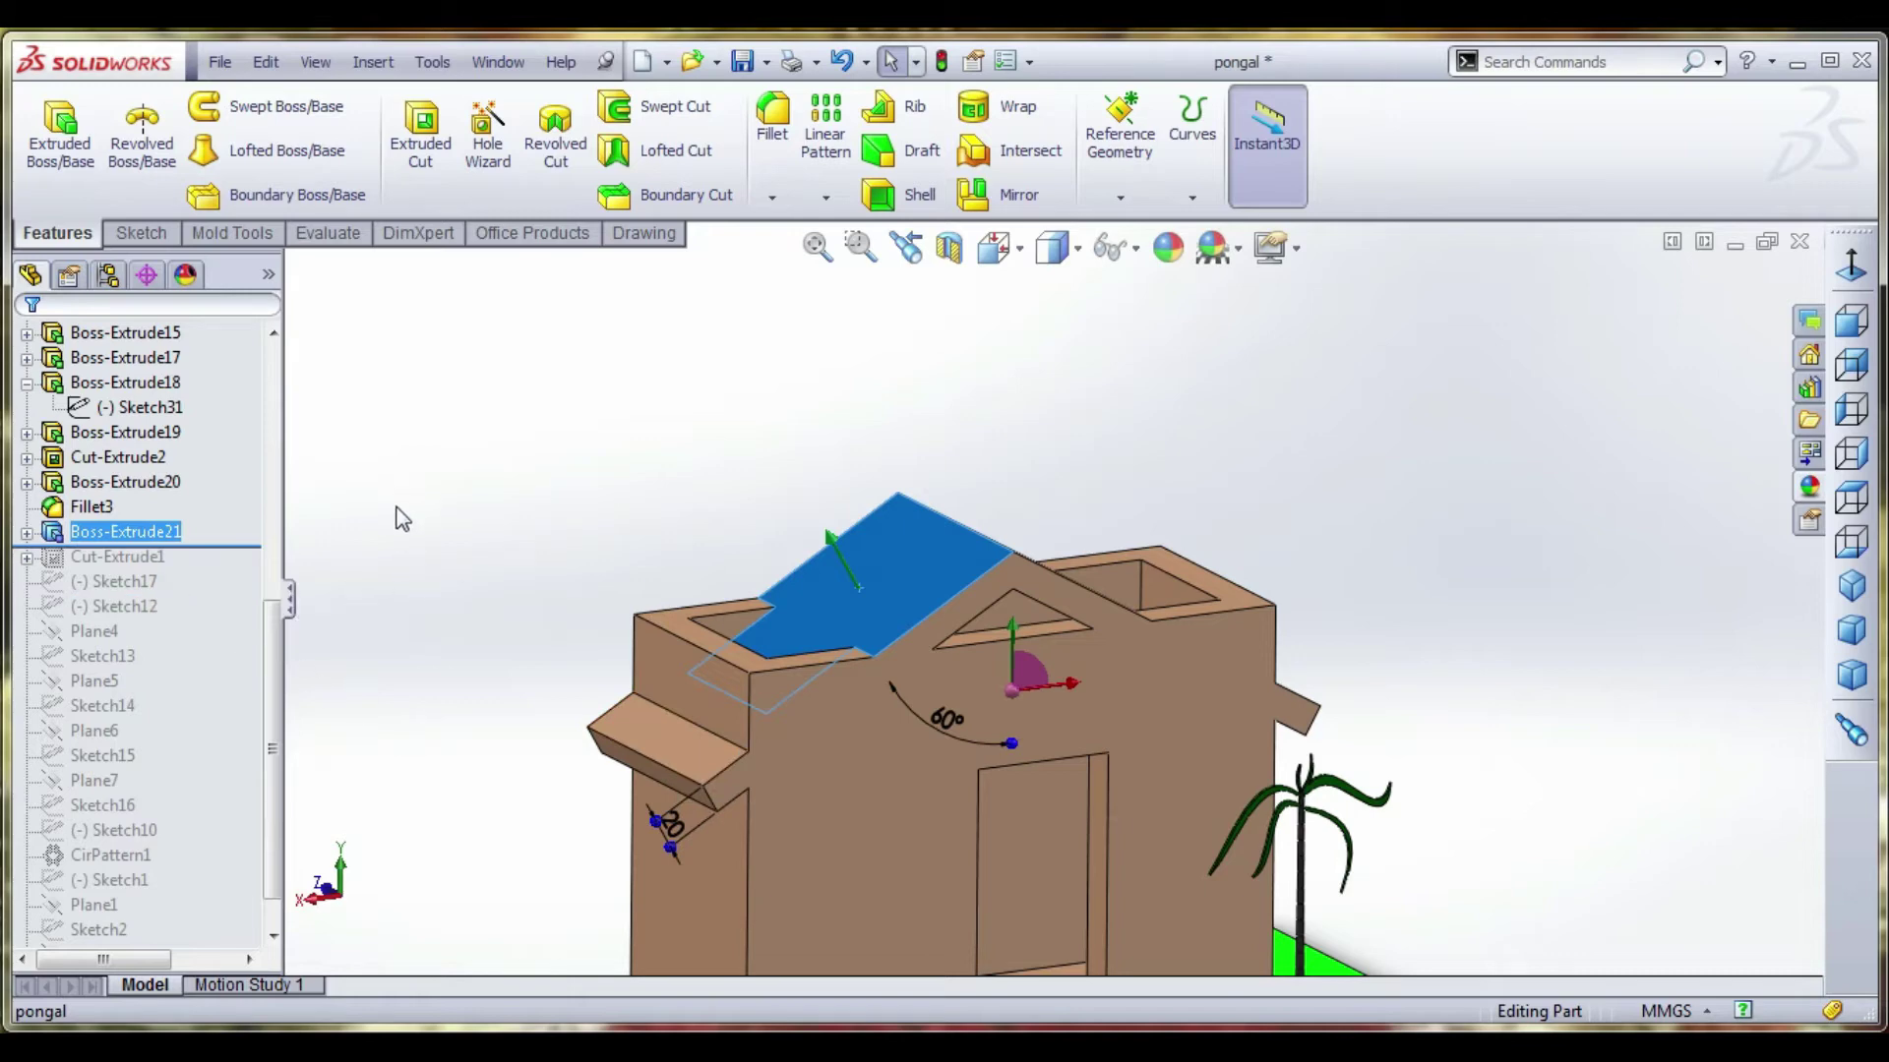
{"action": "left_click", "coordinate": [135, 484]}
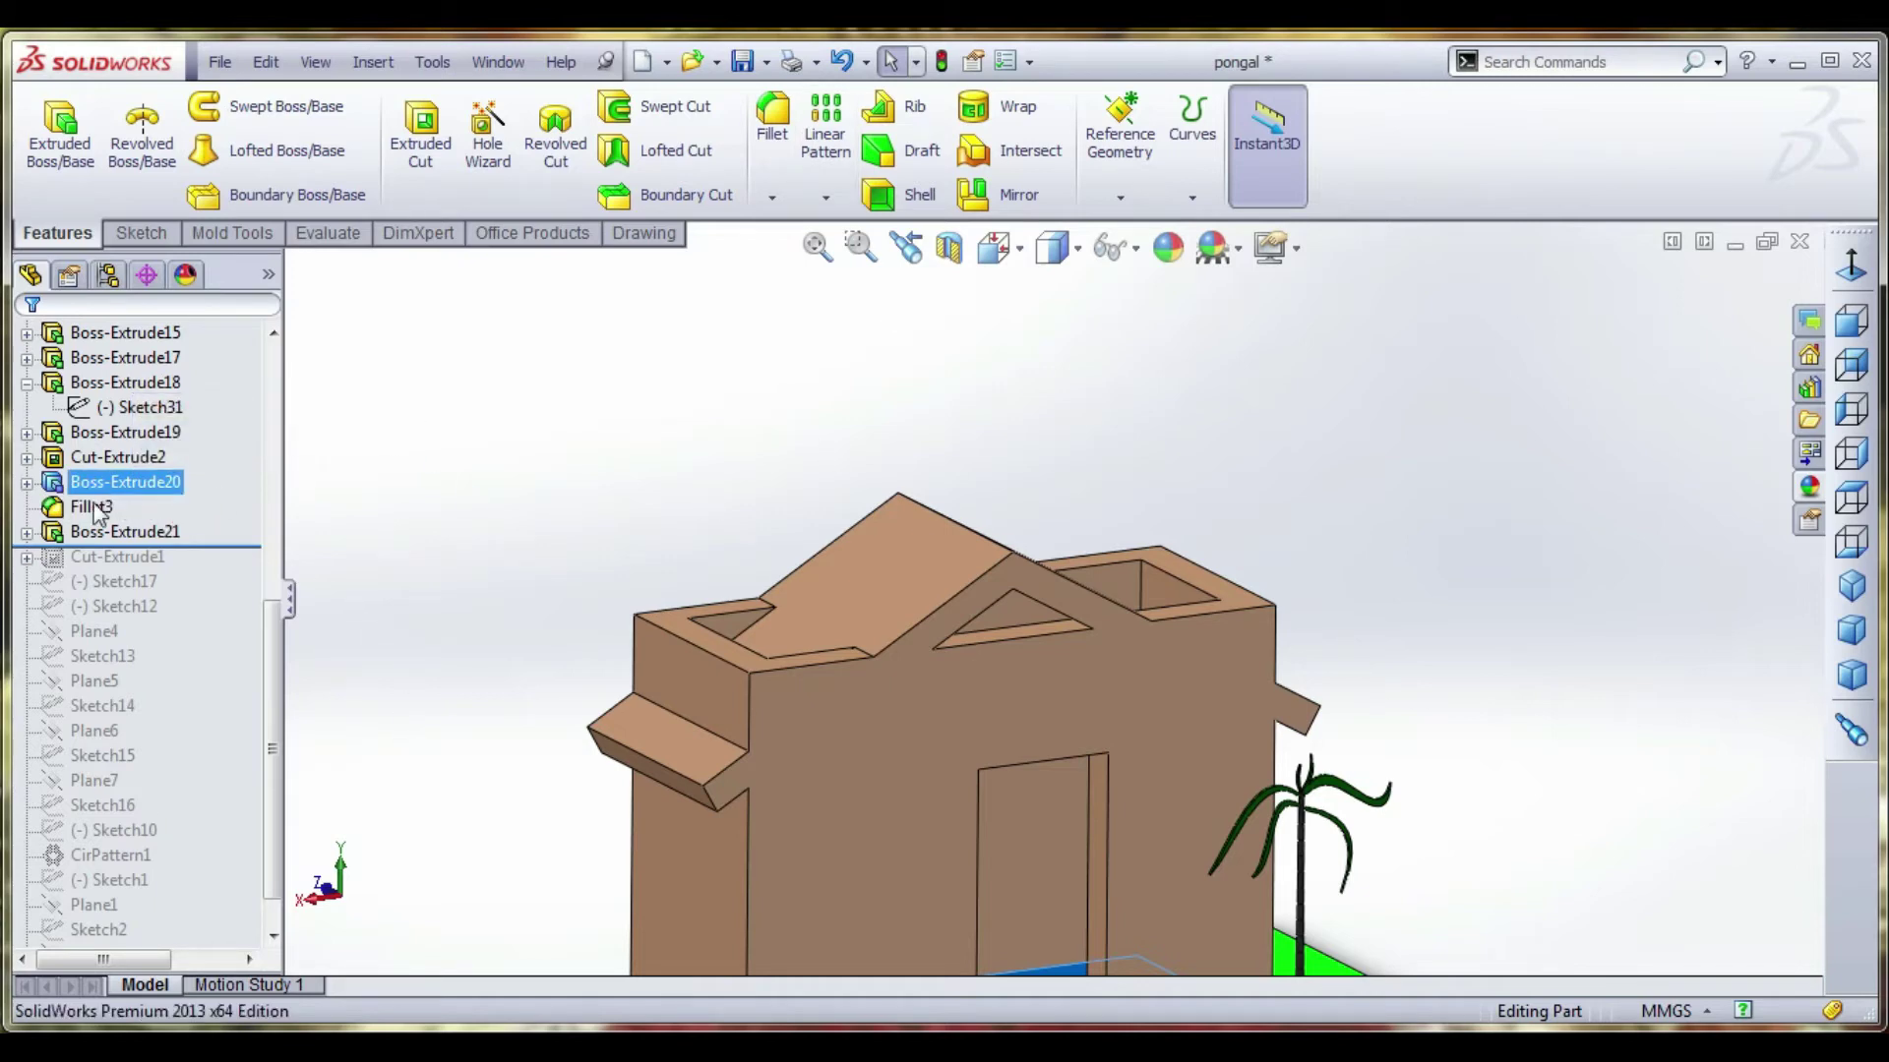
{"action": "left_click", "coordinate": [28, 482]}
{"action": "right_click", "coordinate": [127, 508]}
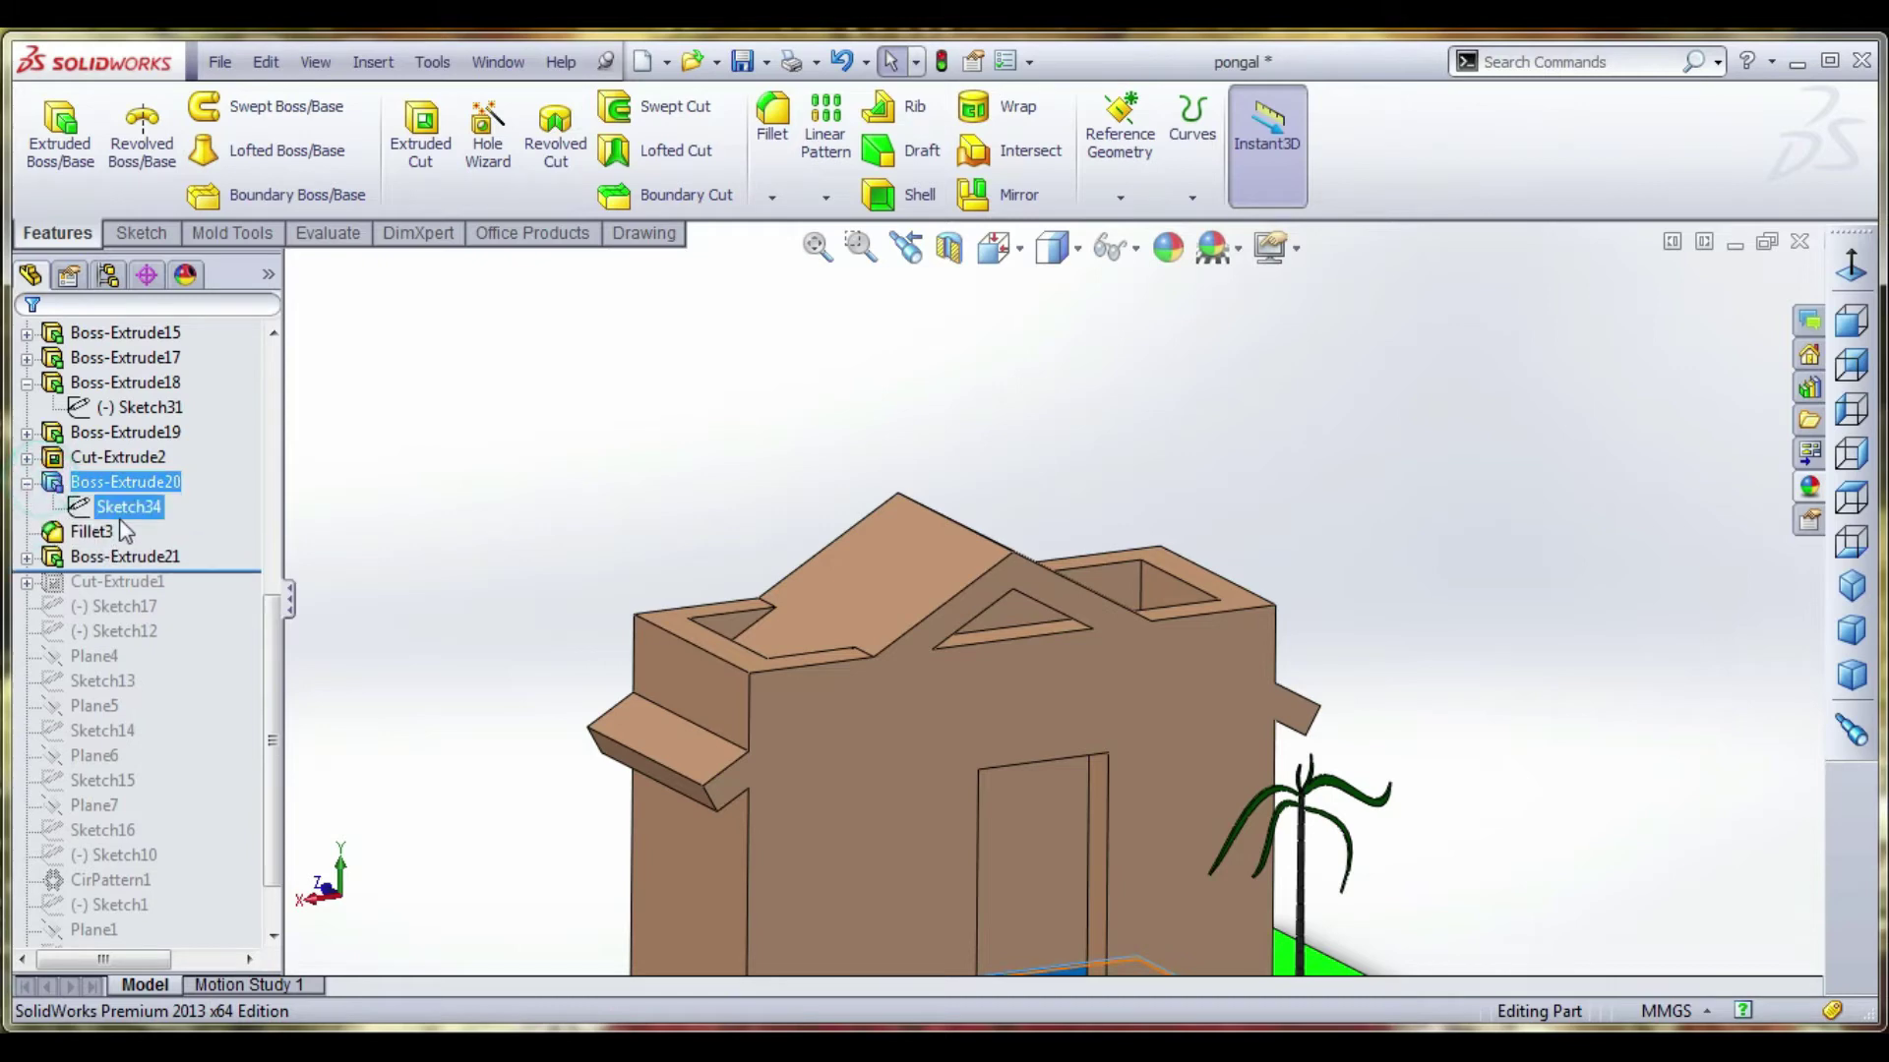
{"action": "left_click", "coordinate": [947, 449]}
{"action": "mouse_move", "coordinate": [1072, 396]}
{"action": "middle_mouse_down"}
{"action": "mouse_move", "coordinate": [1003, 367]}
{"action": "mouse_move", "coordinate": [1050, 388]}
{"action": "mouse_move", "coordinate": [1057, 572]}
{"action": "mouse_move", "coordinate": [981, 662]}
{"action": "mouse_move", "coordinate": [1011, 675]}
{"action": "mouse_move", "coordinate": [1020, 632]}
{"action": "mouse_move", "coordinate": [1005, 677]}
{"action": "middle_mouse_up"}
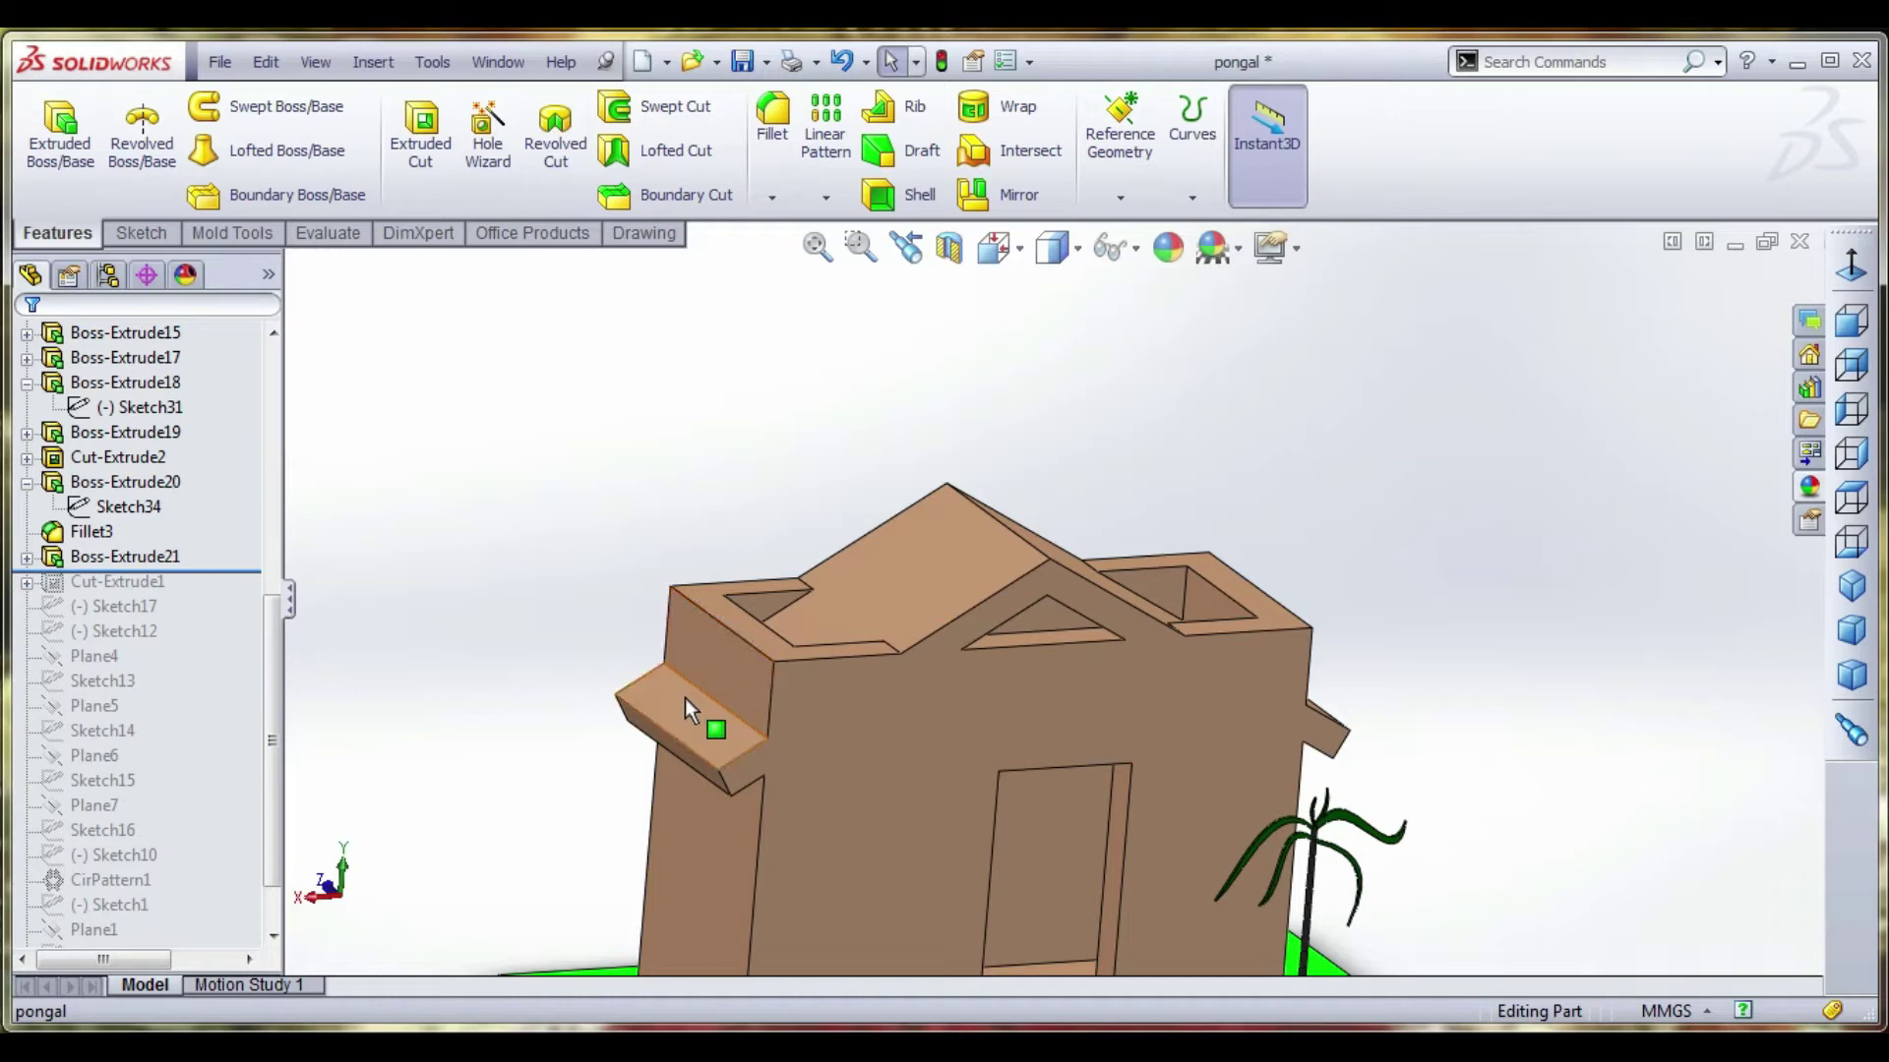
Start a sketch on the sloping roof face on the side away from the palm tree.
{"action": "left_click", "coordinate": [923, 596]}
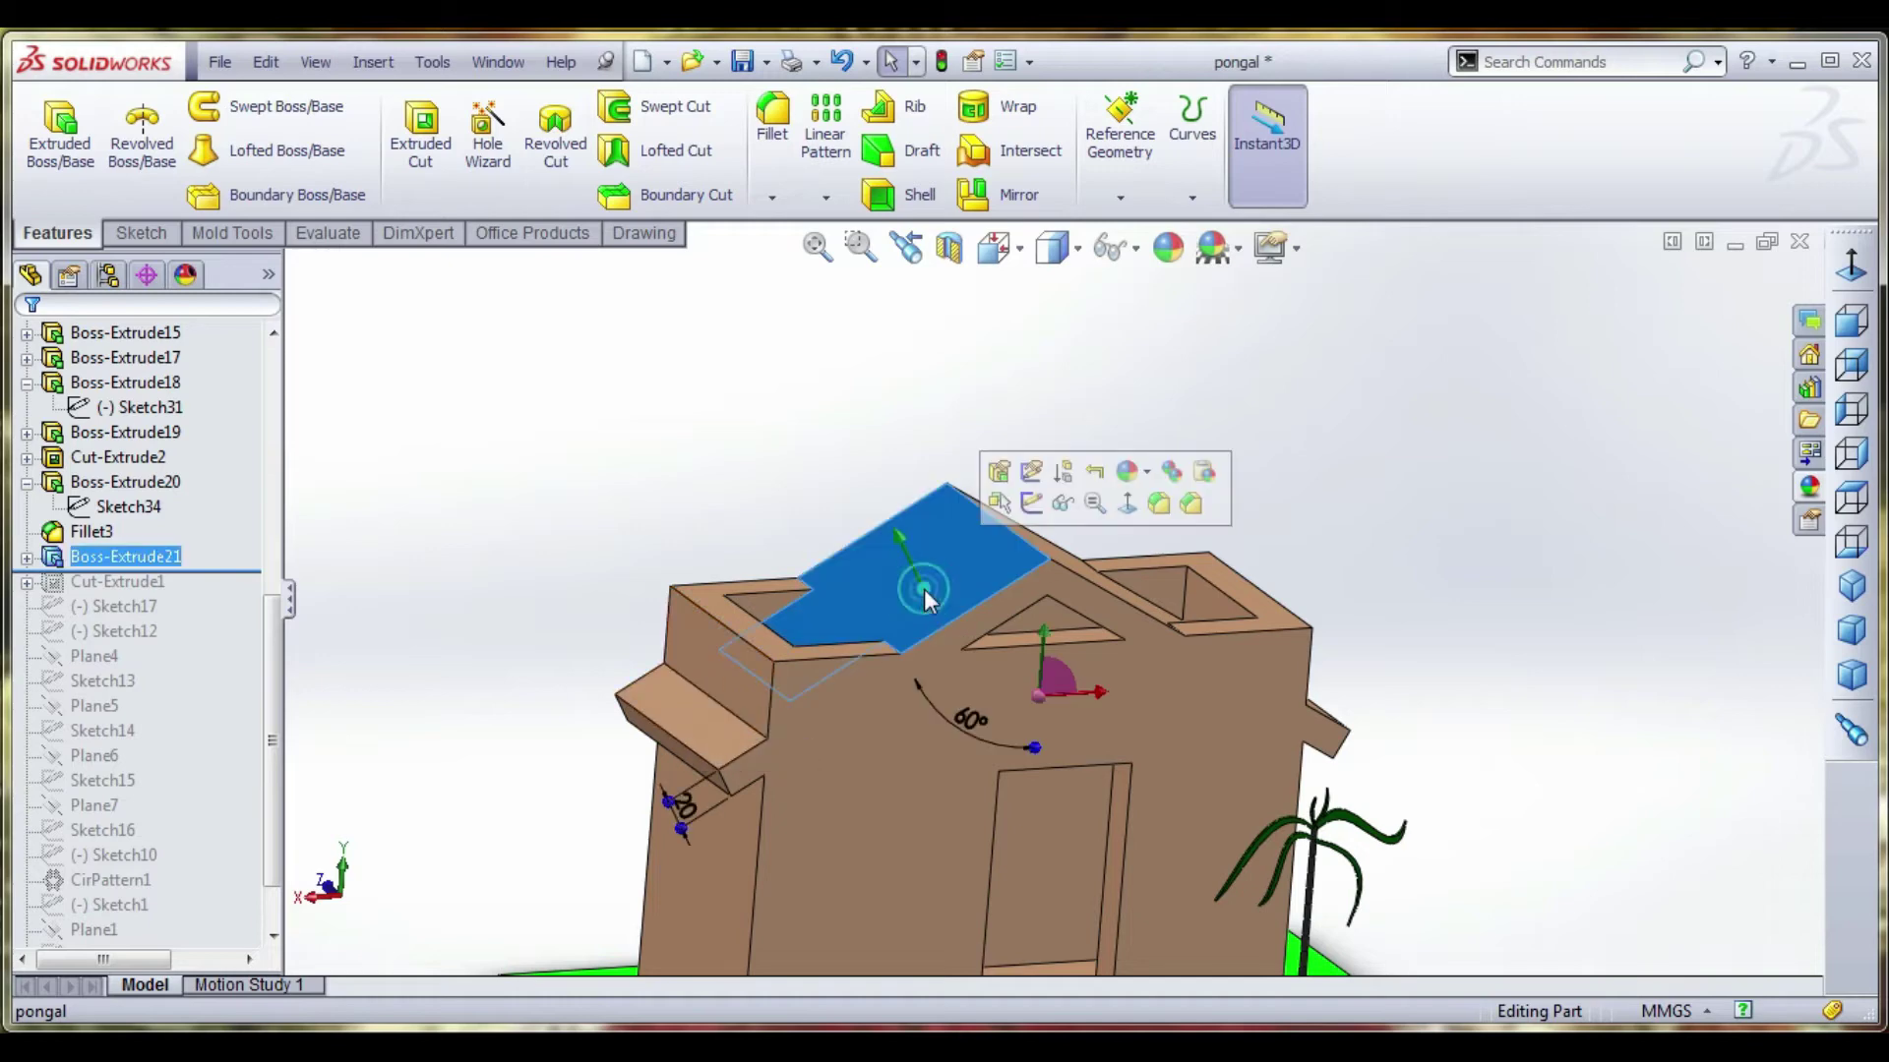
{"action": "left_click", "coordinate": [162, 233]}
{"action": "left_click", "coordinate": [49, 130]}
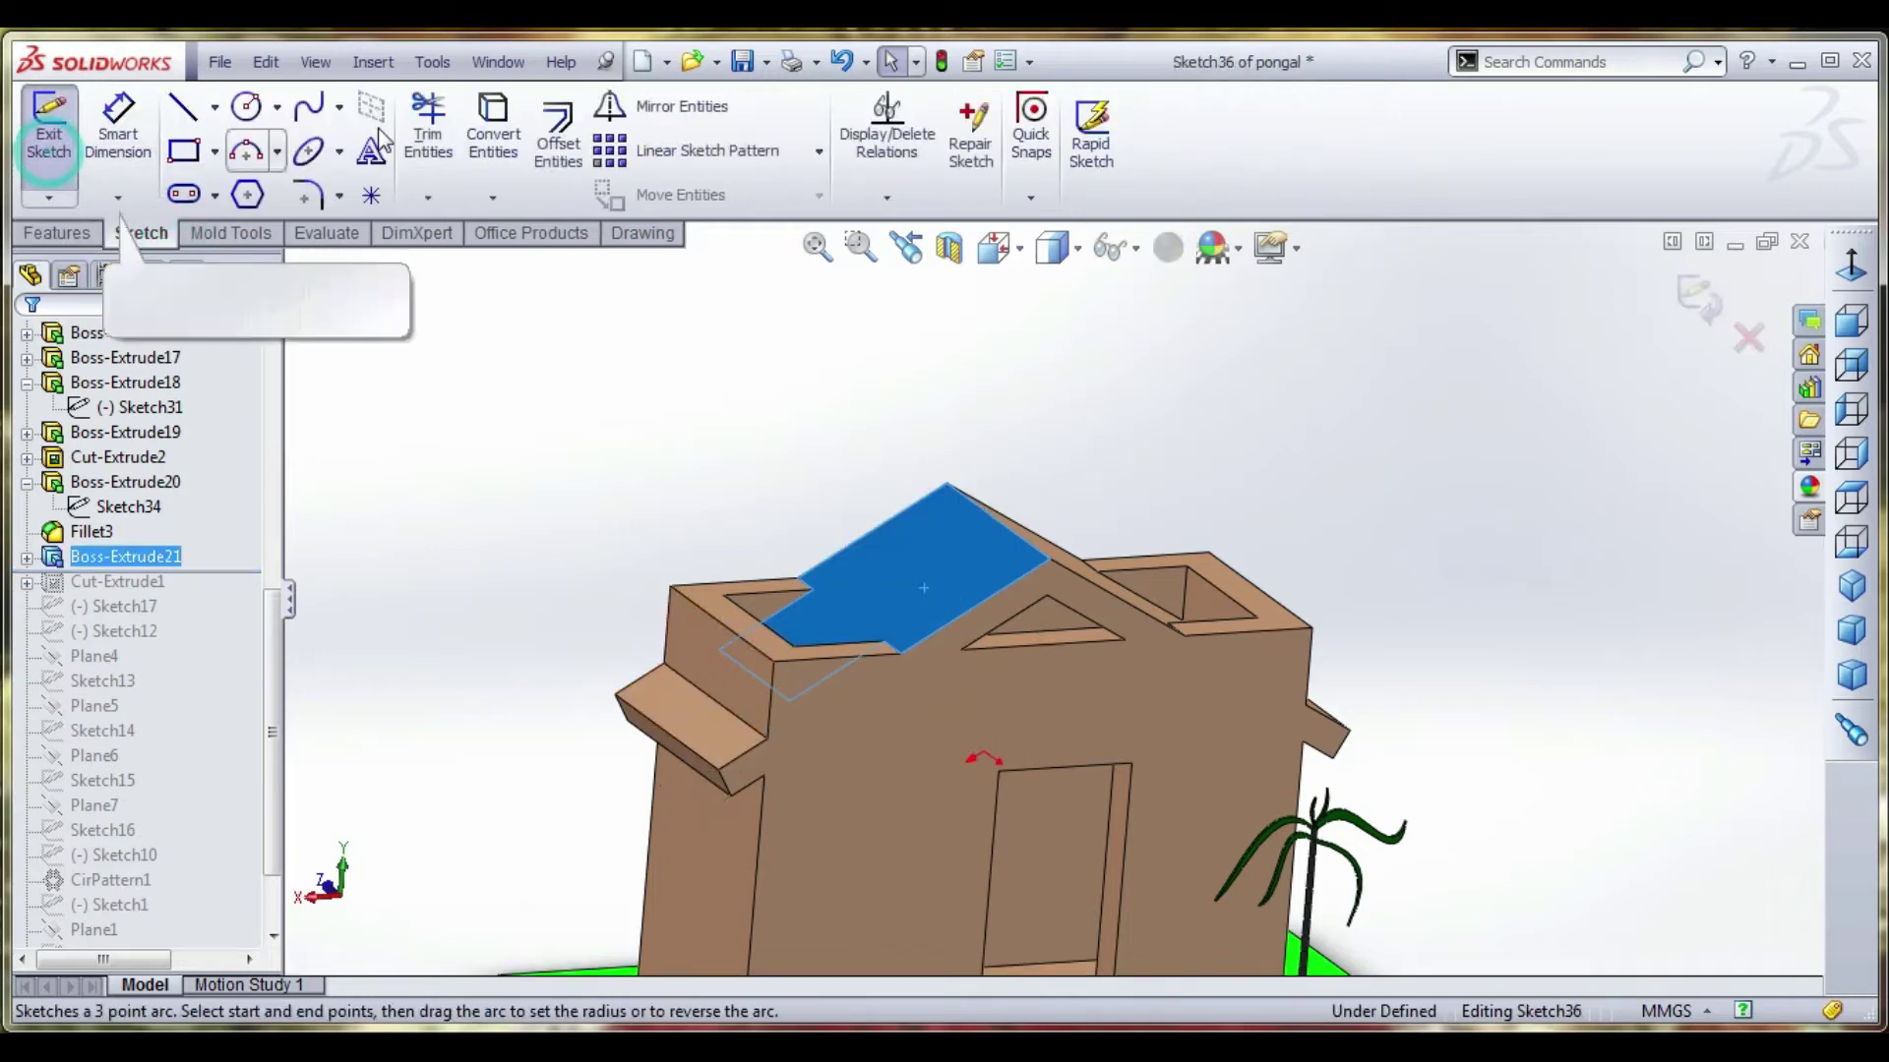
Convert the selected sloping roof face's outline into the sketch and delete the lines running around the wall opening.
{"action": "left_click", "coordinate": [494, 123]}
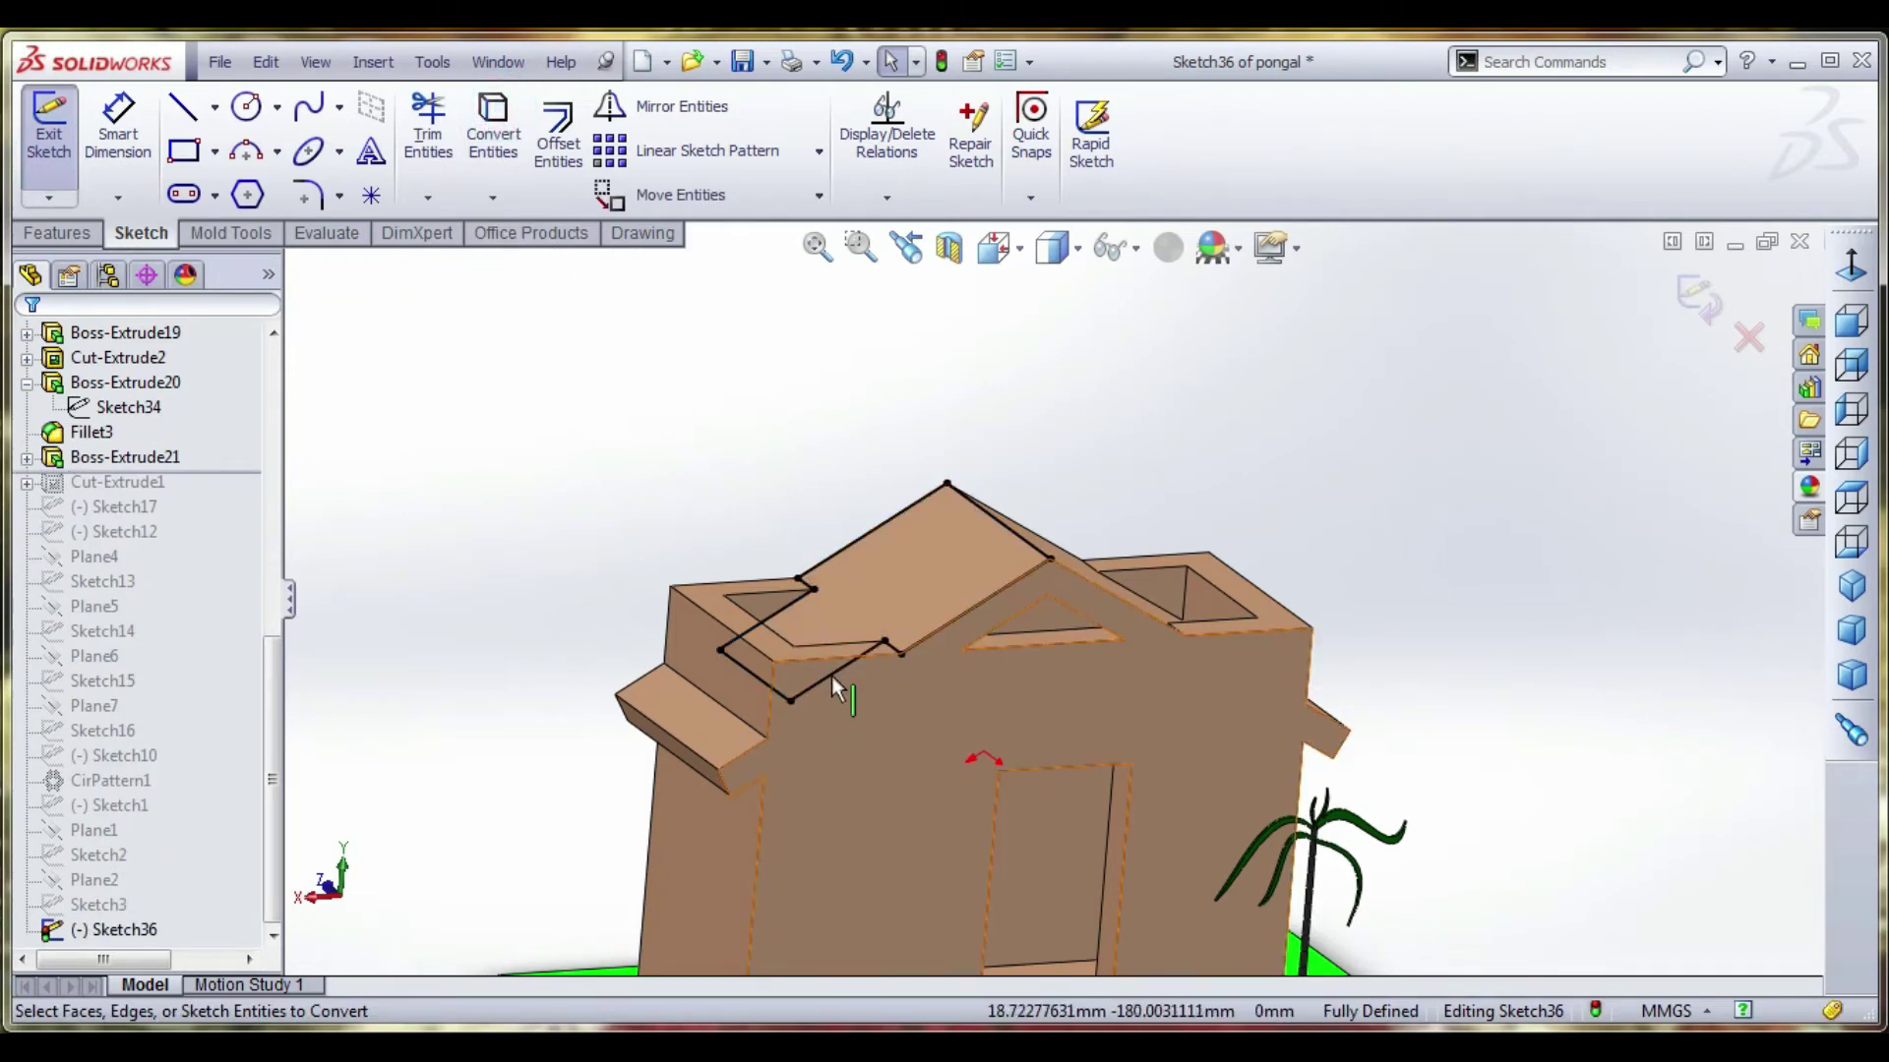
{"action": "left_click", "coordinate": [796, 611]}
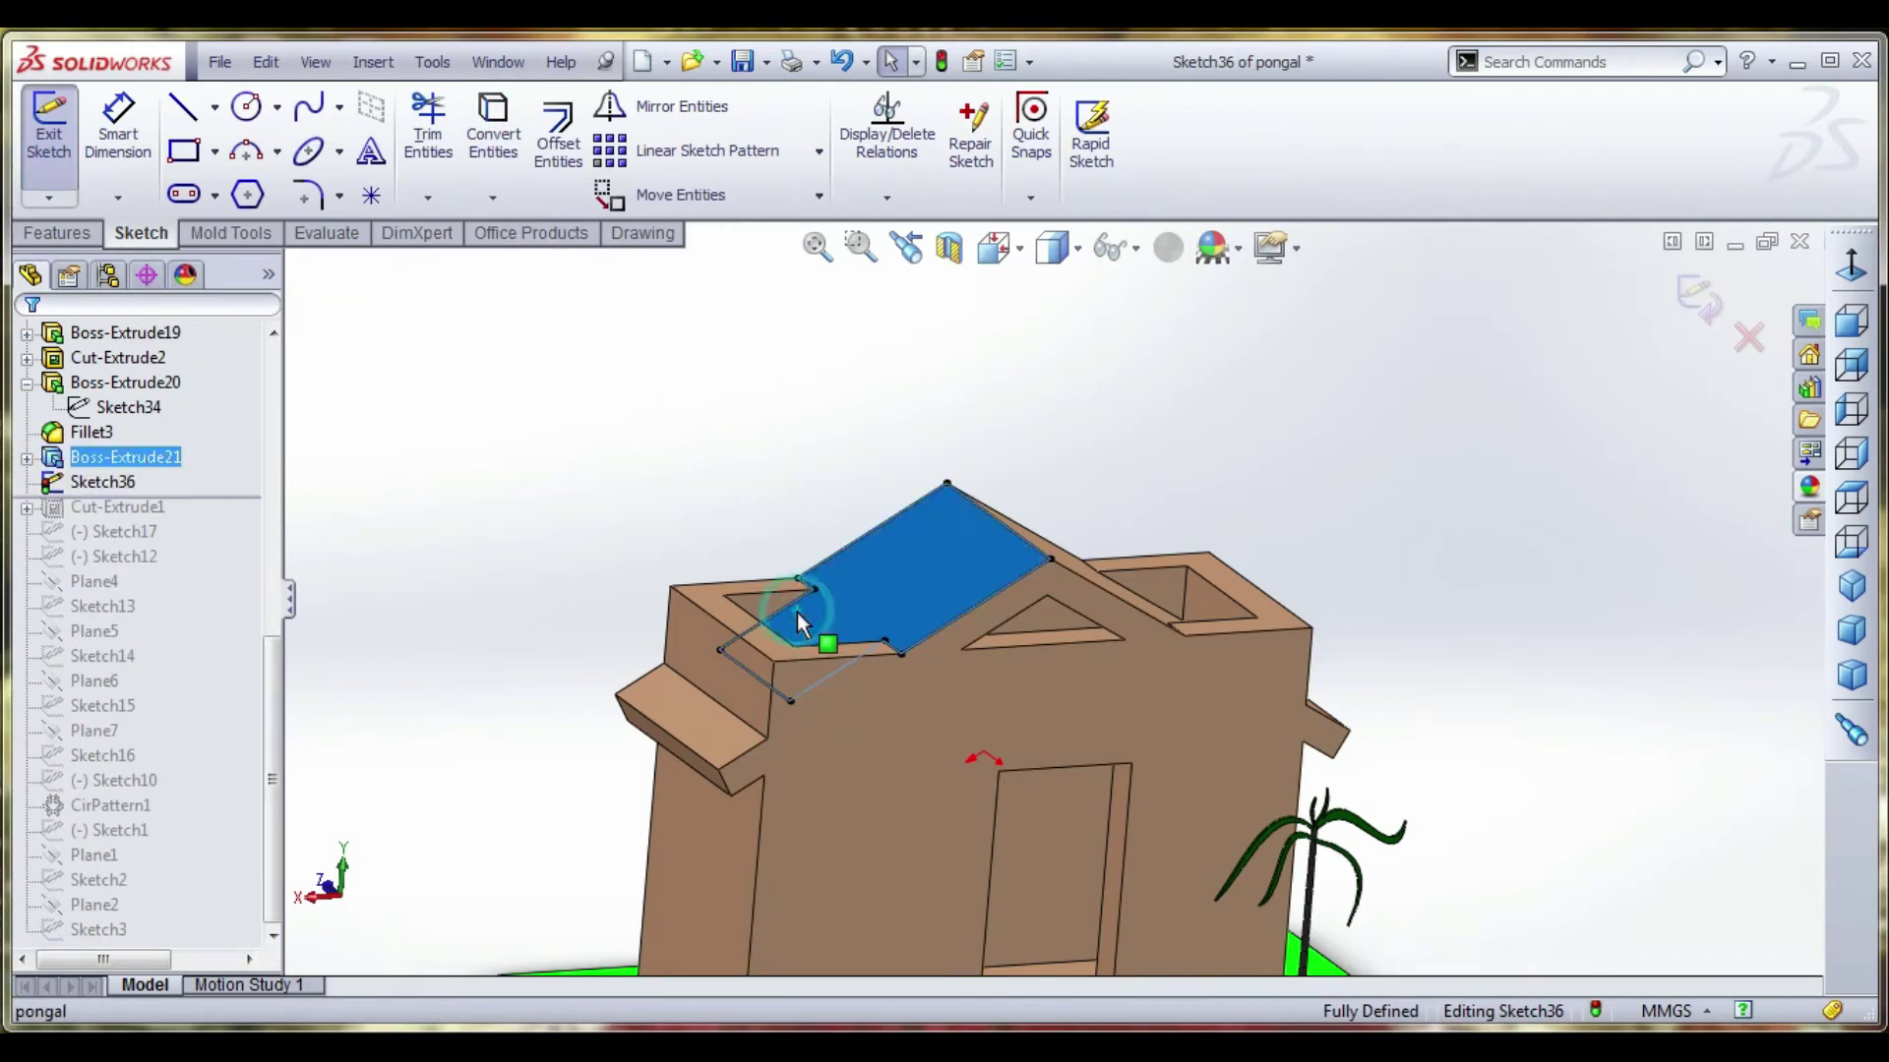
{"action": "left_click", "coordinate": [787, 604]}
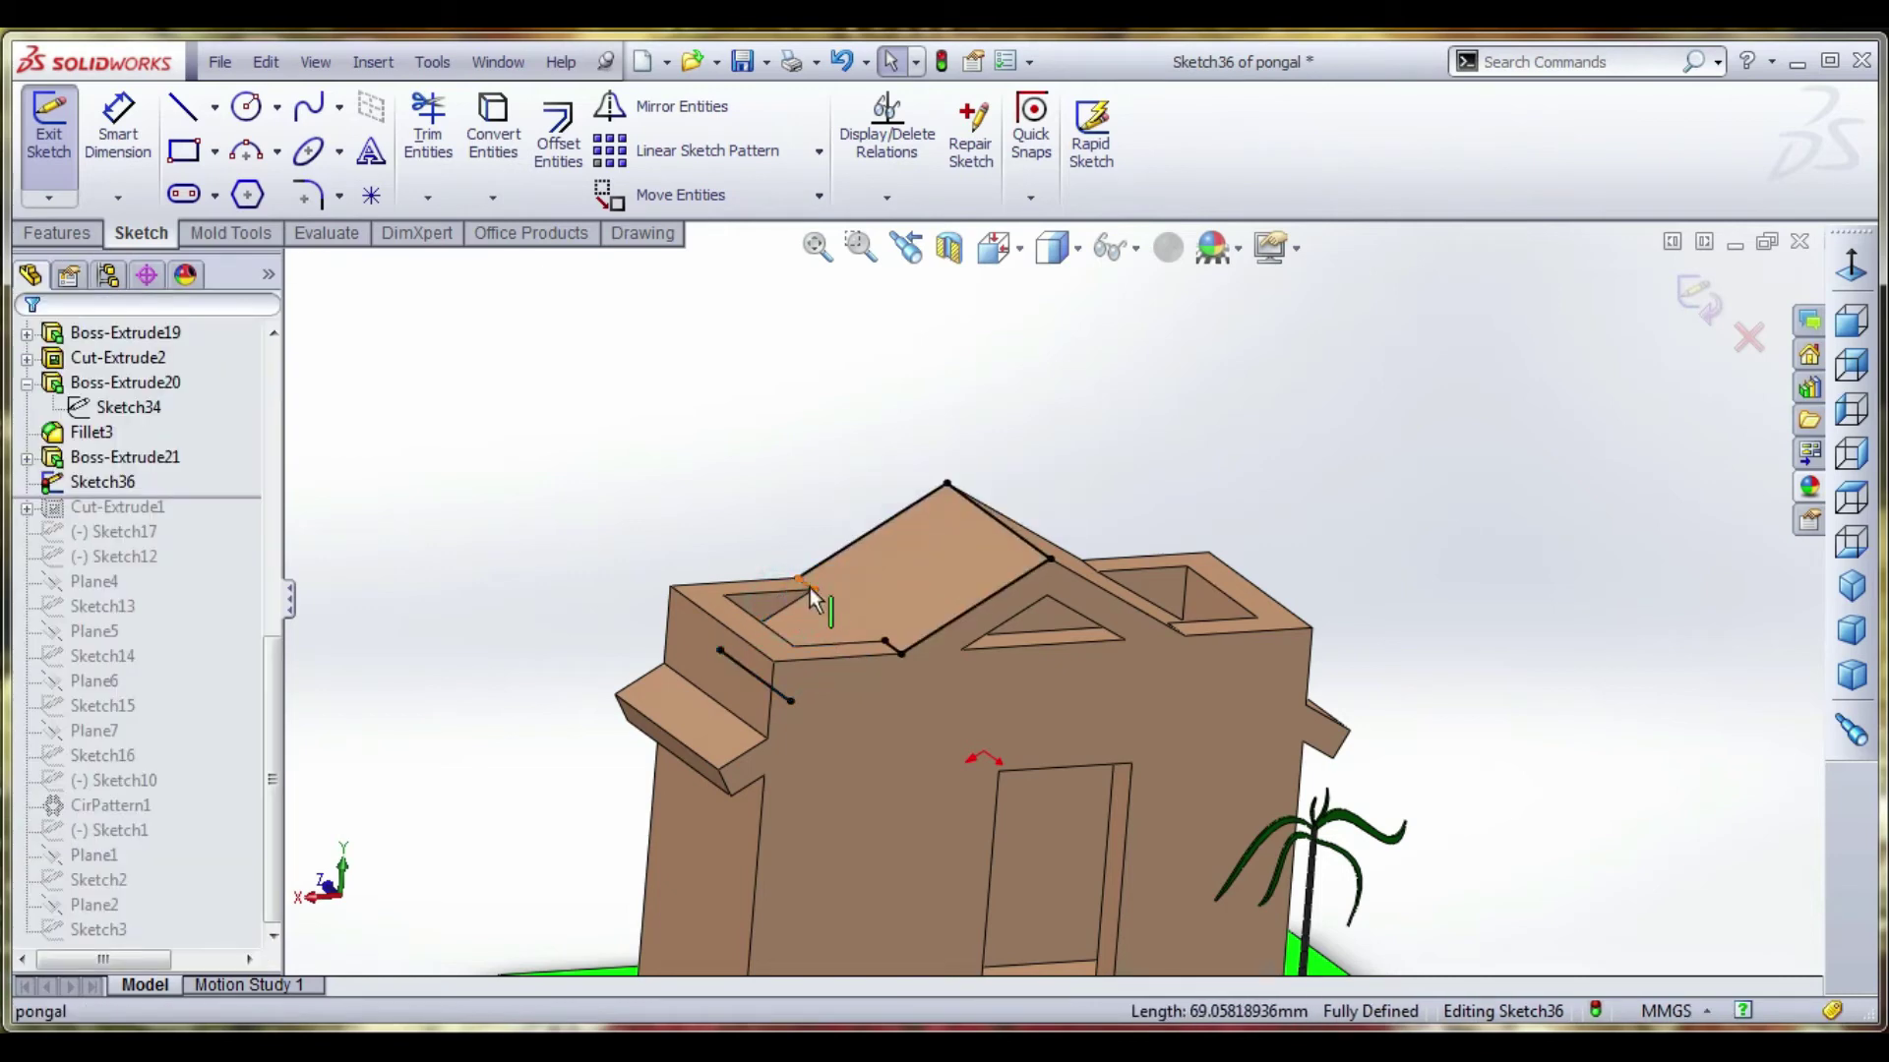
Delete the short stub lines at the notch corners, between the roof's long edges and the wall opening.
{"action": "left_click", "coordinate": [1850, 266]}
{"action": "scroll", "coordinate": [1259, 775], "scroll_direction": "down", "scroll_amount": 3}
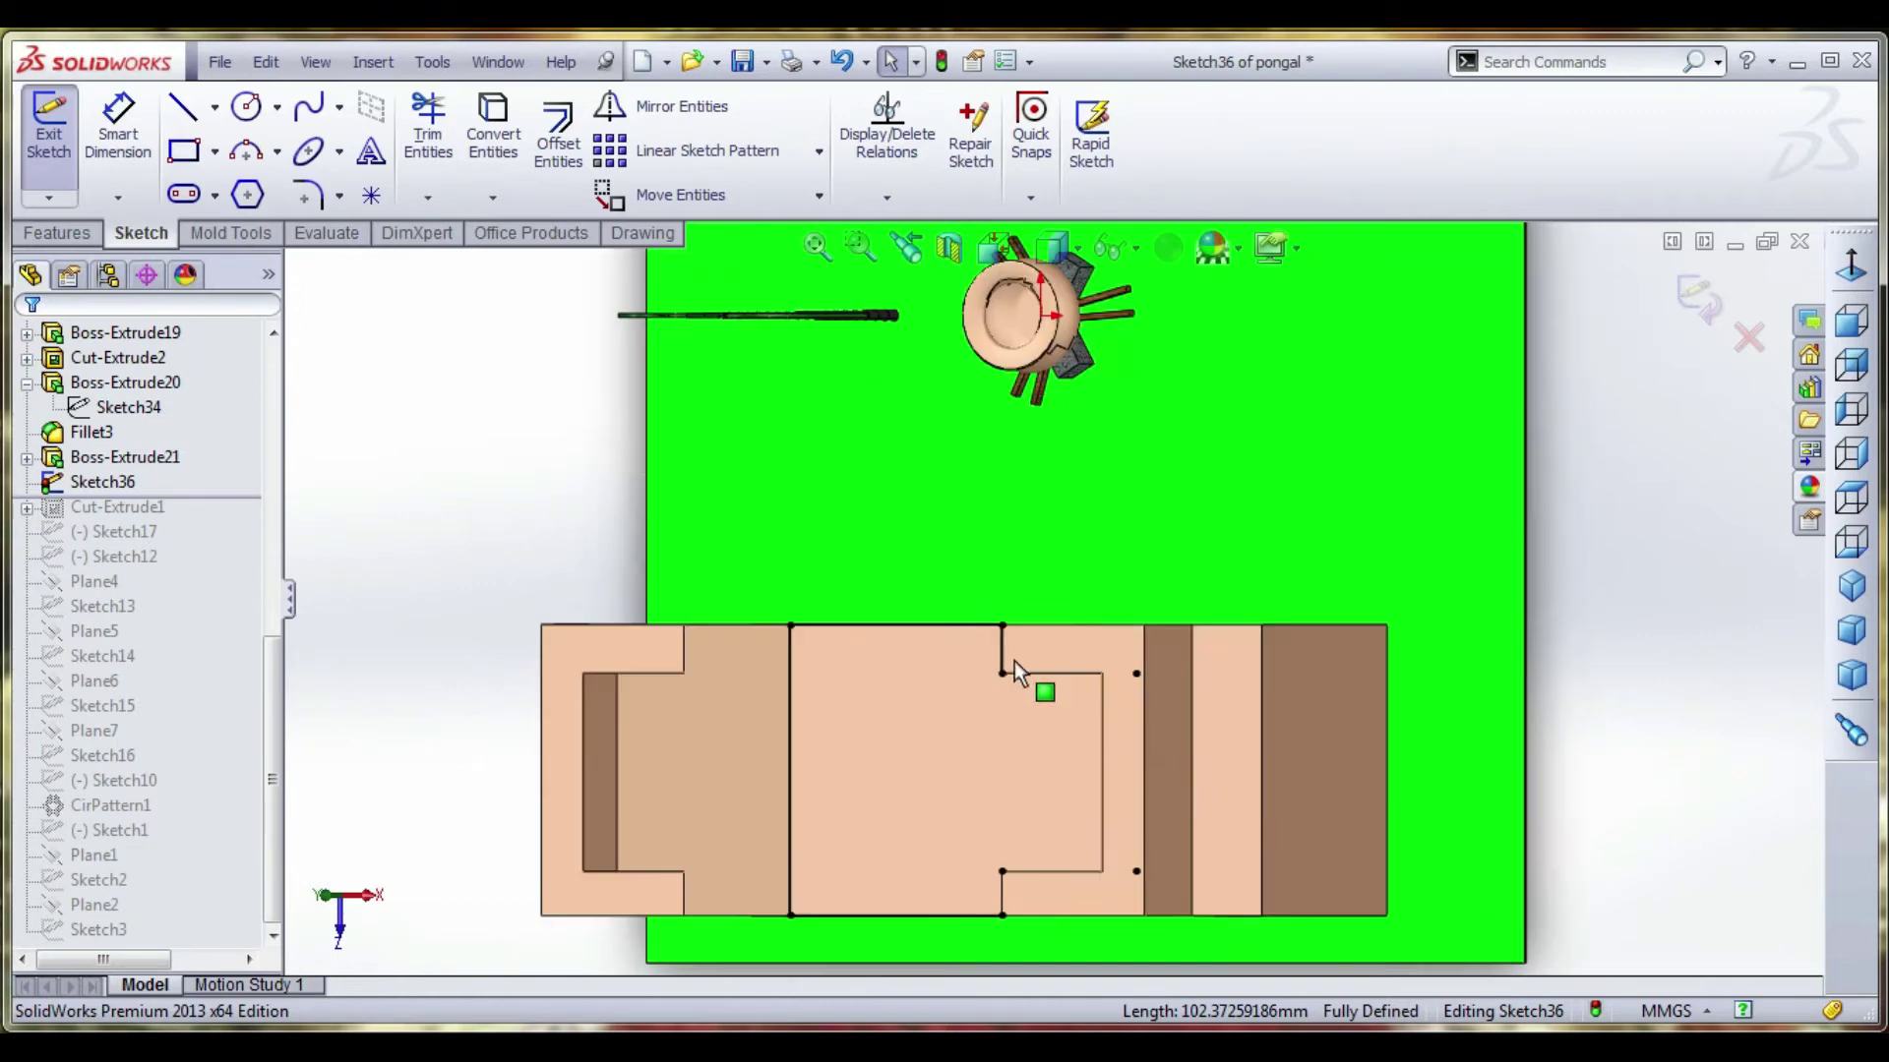
{"action": "left_click", "coordinate": [1002, 893]}
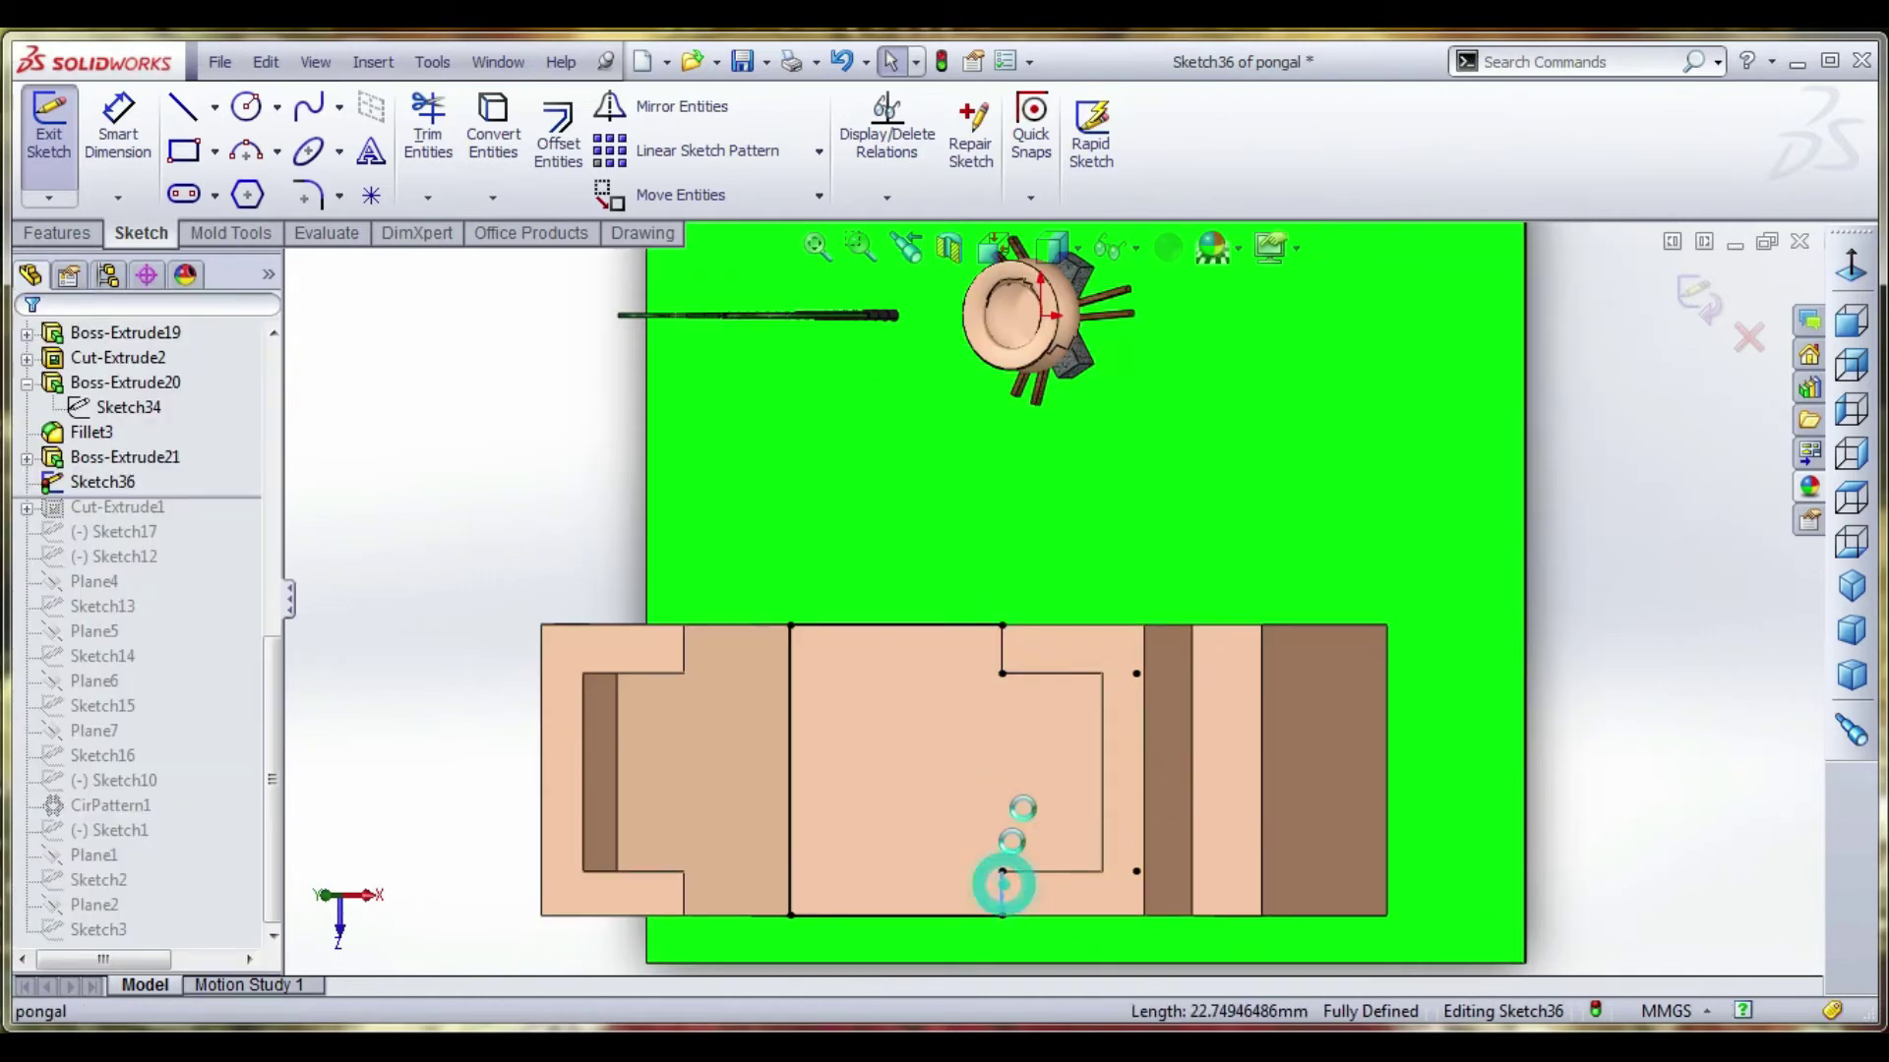
{"action": "key", "text": "Delete"}
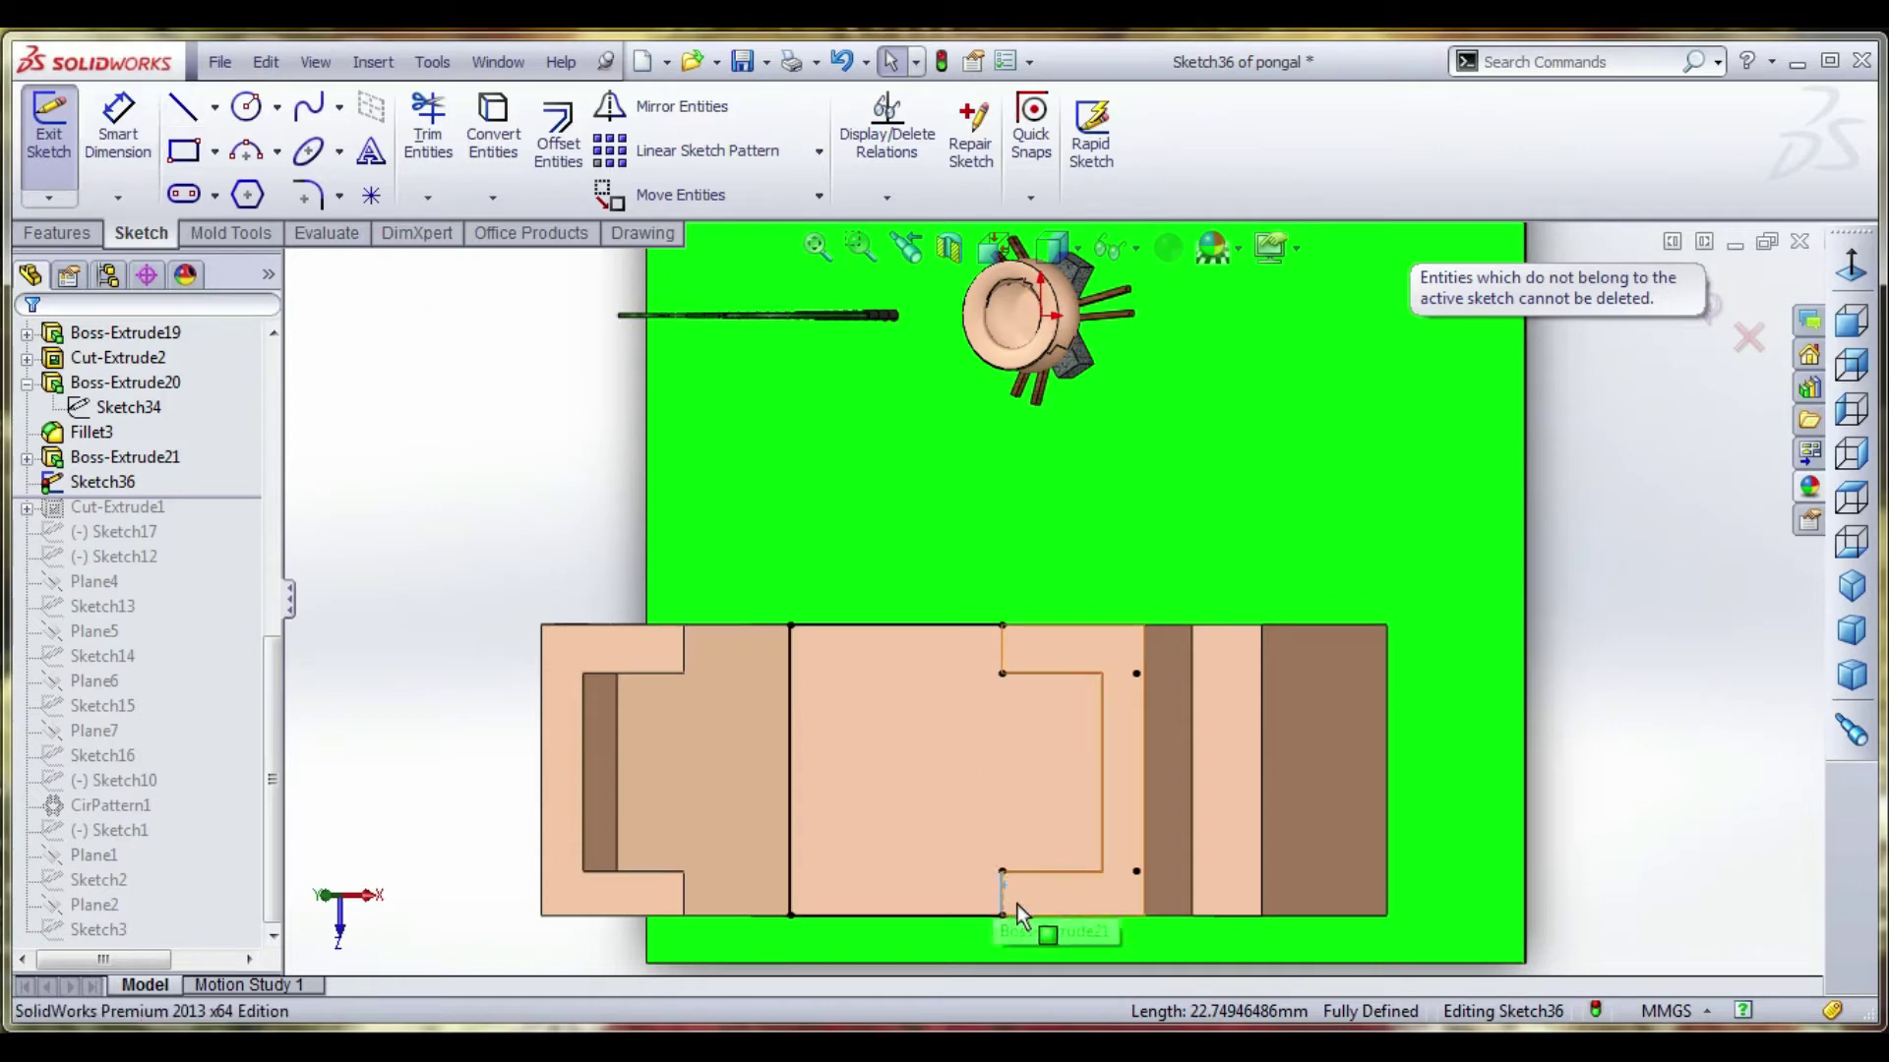
{"action": "scroll", "coordinate": [1019, 903], "scroll_direction": "down", "scroll_amount": 3}
{"action": "scroll", "coordinate": [1066, 805], "scroll_direction": "up", "scroll_amount": 4}
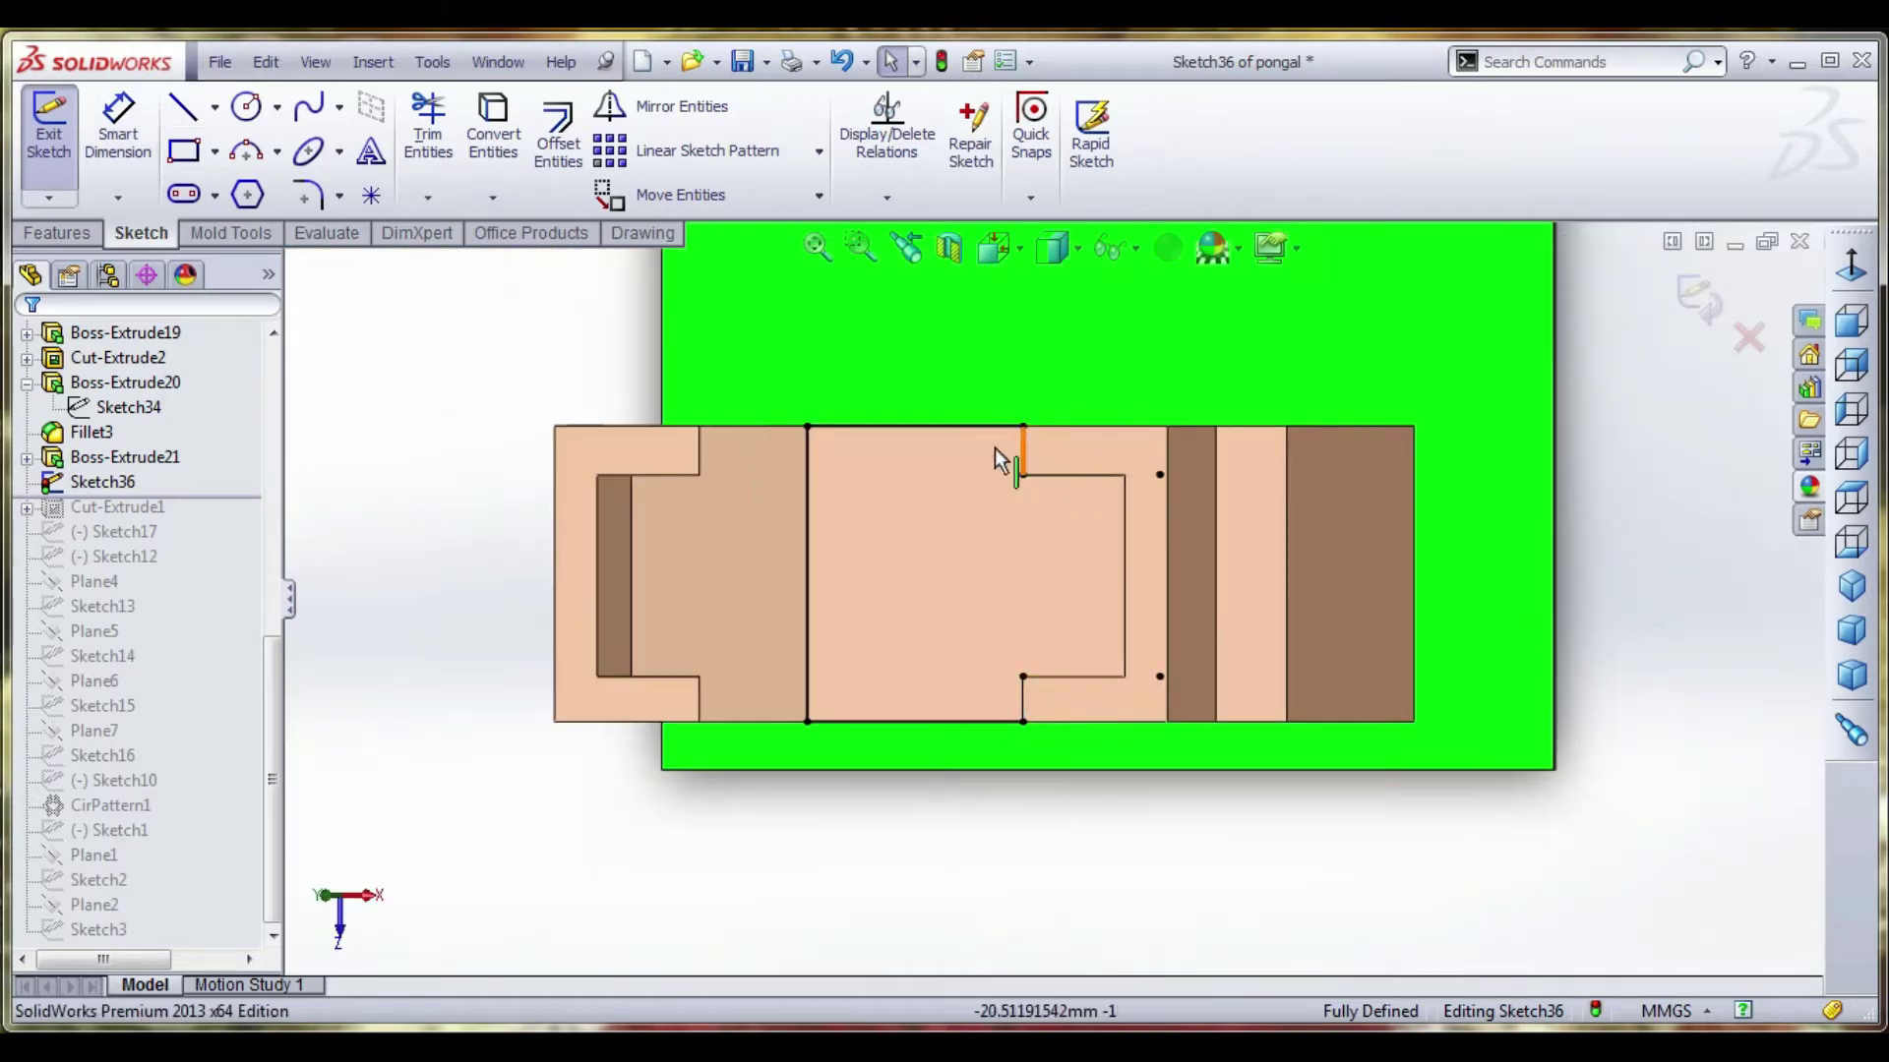
Convert the roof's lower eave edge on this side into a sketch line, leaving the neighbouring face out of the selection.
{"action": "left_click", "coordinate": [493, 125]}
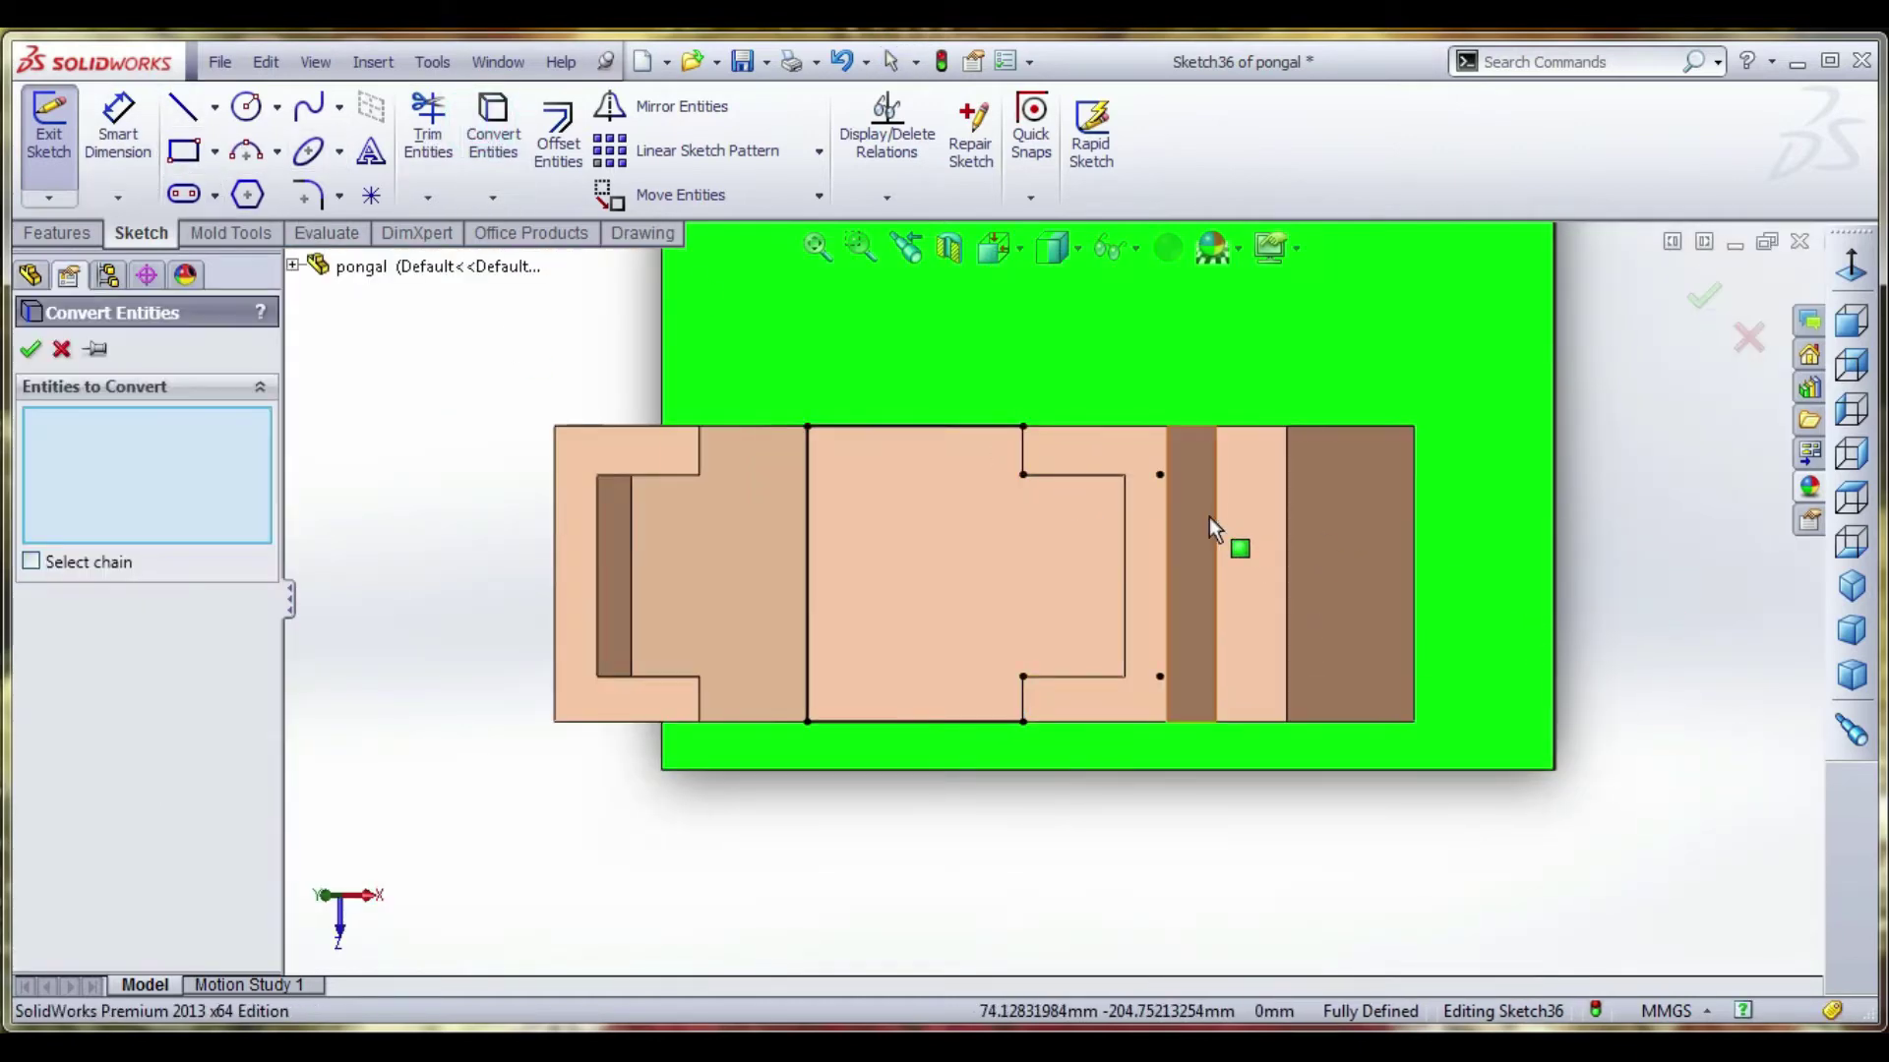
{"action": "left_click", "coordinate": [1291, 539]}
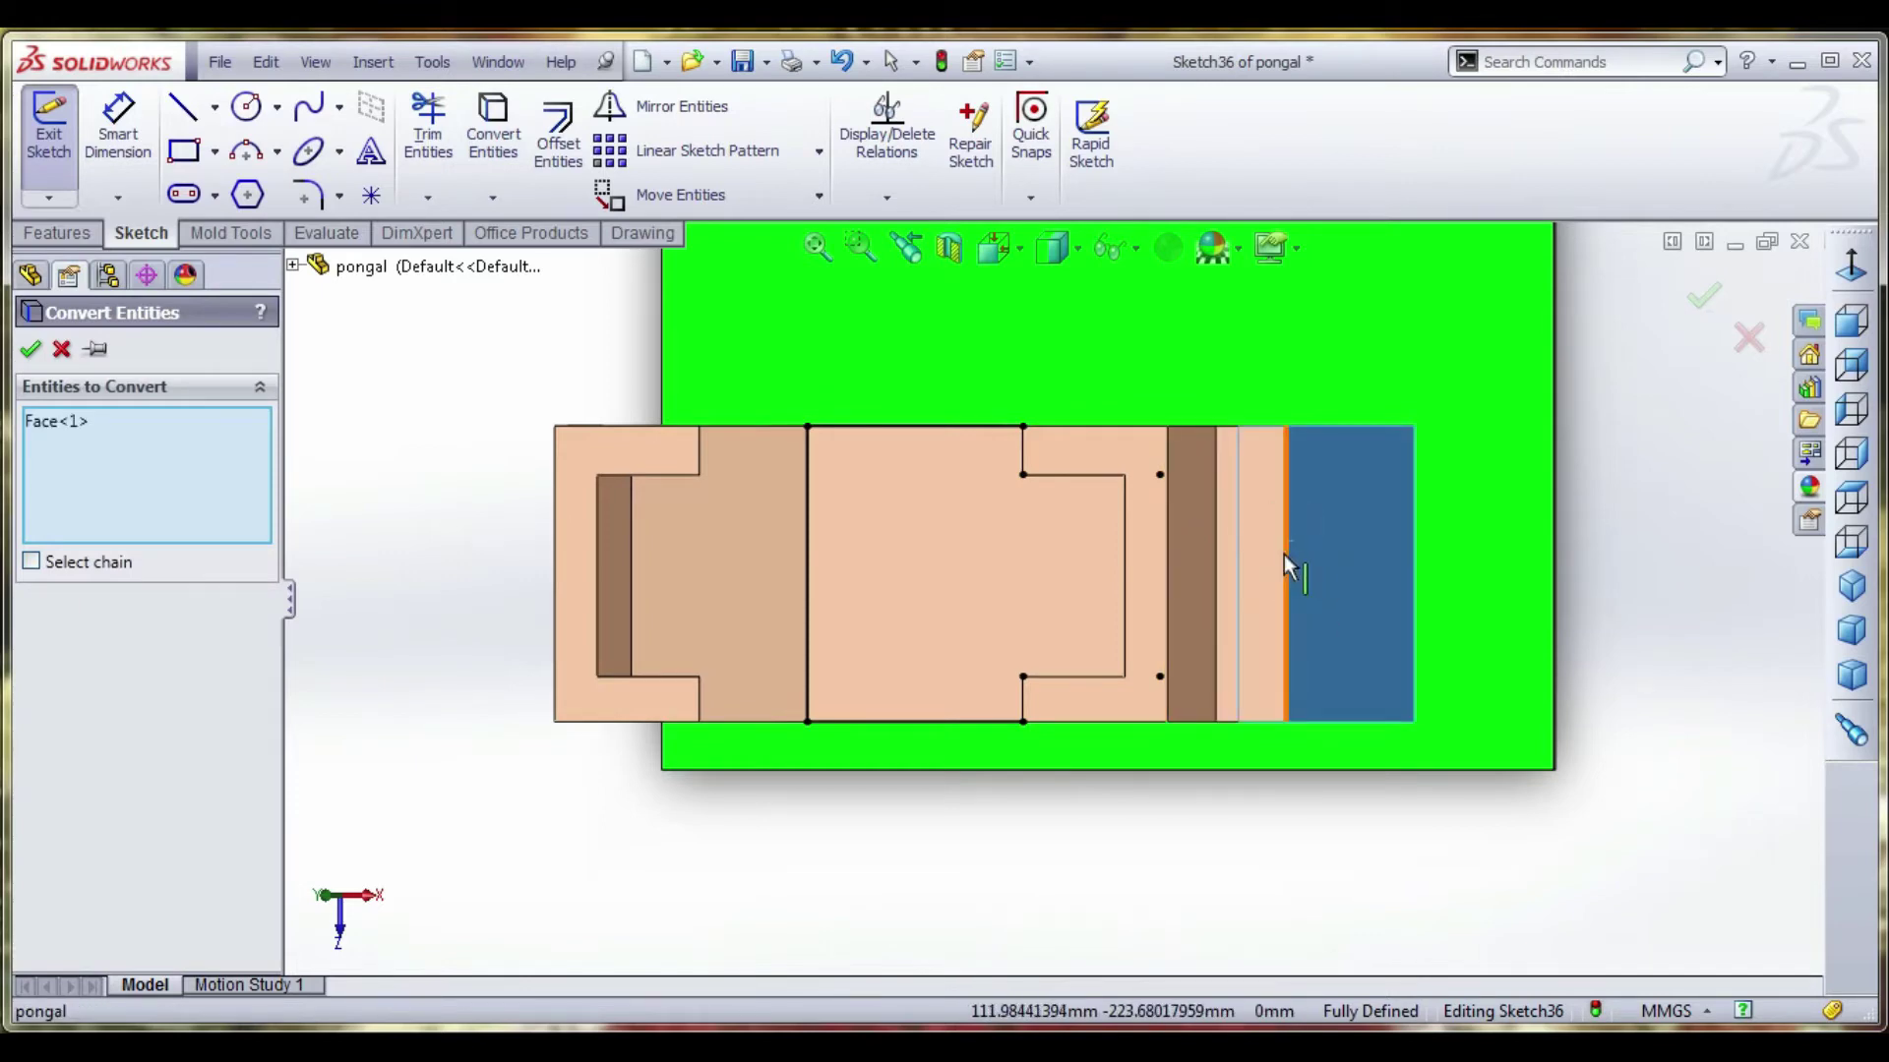
{"action": "left_click", "coordinate": [1285, 559]}
{"action": "left_click", "coordinate": [1308, 588]}
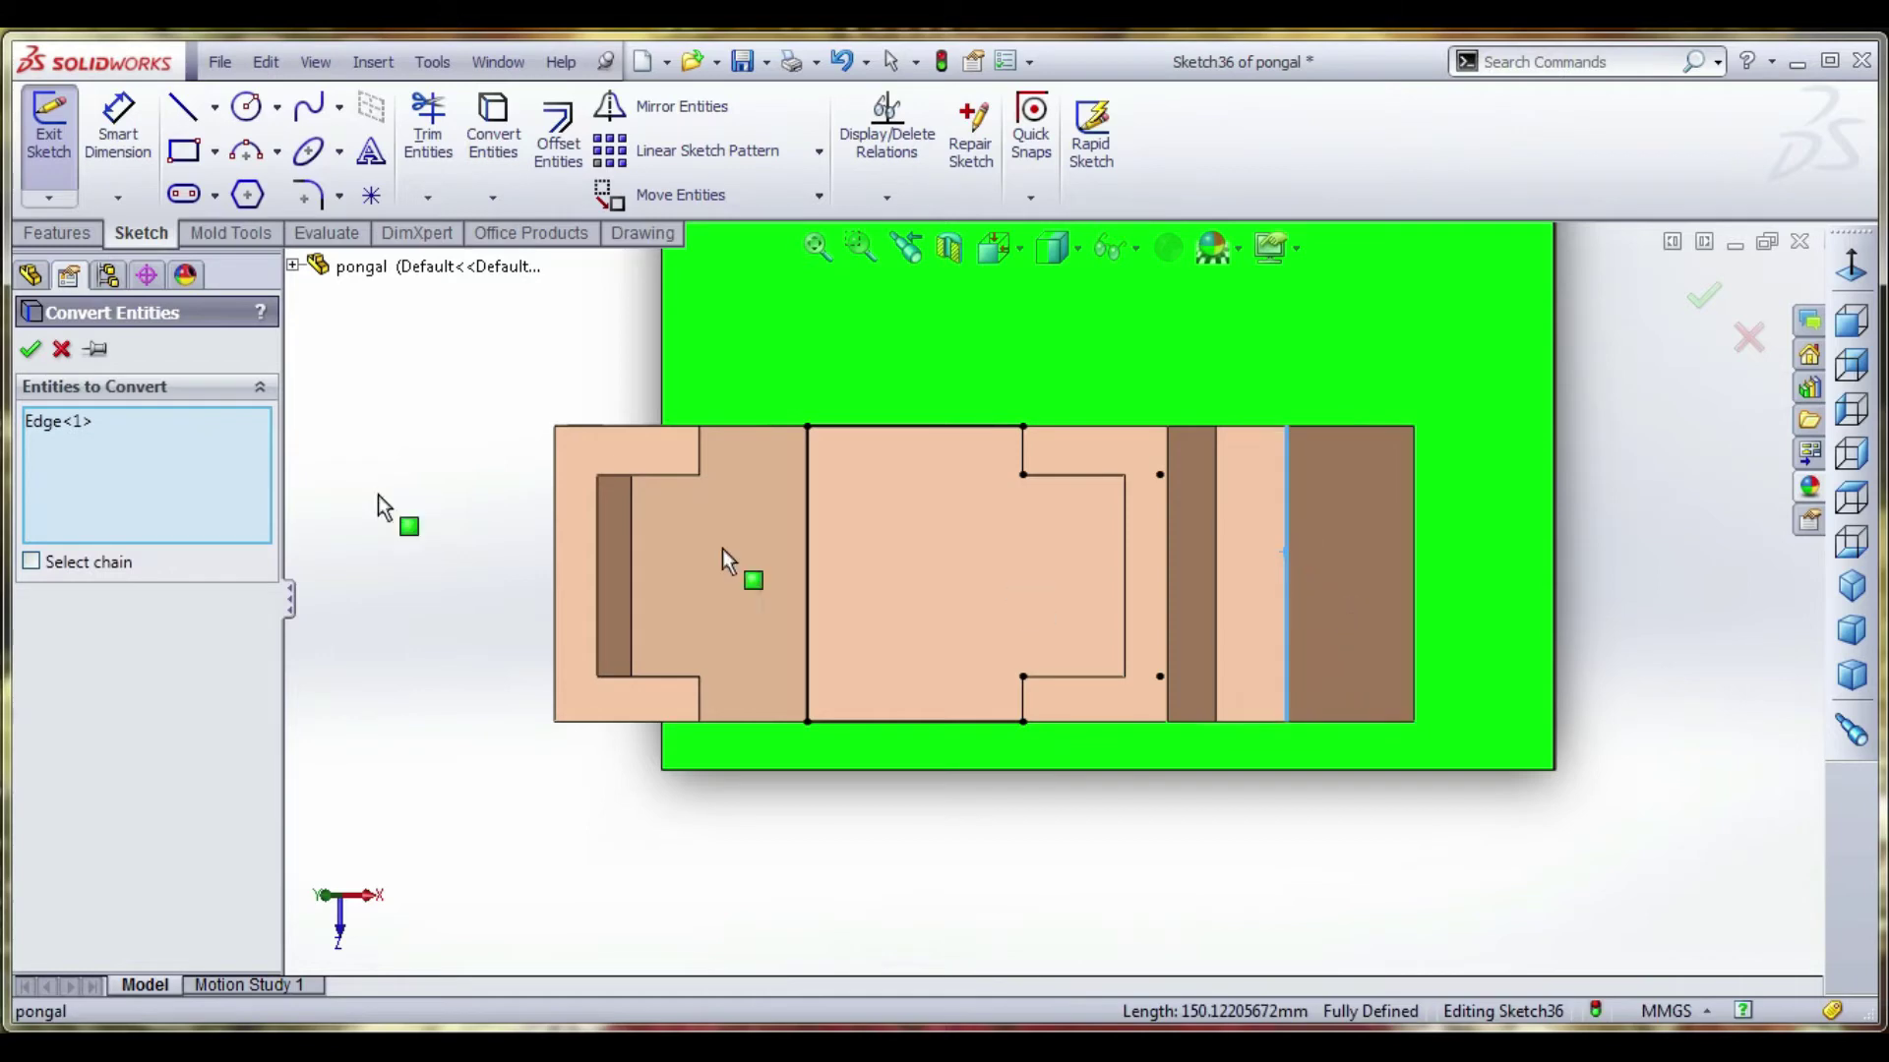
{"action": "left_click", "coordinate": [29, 350]}
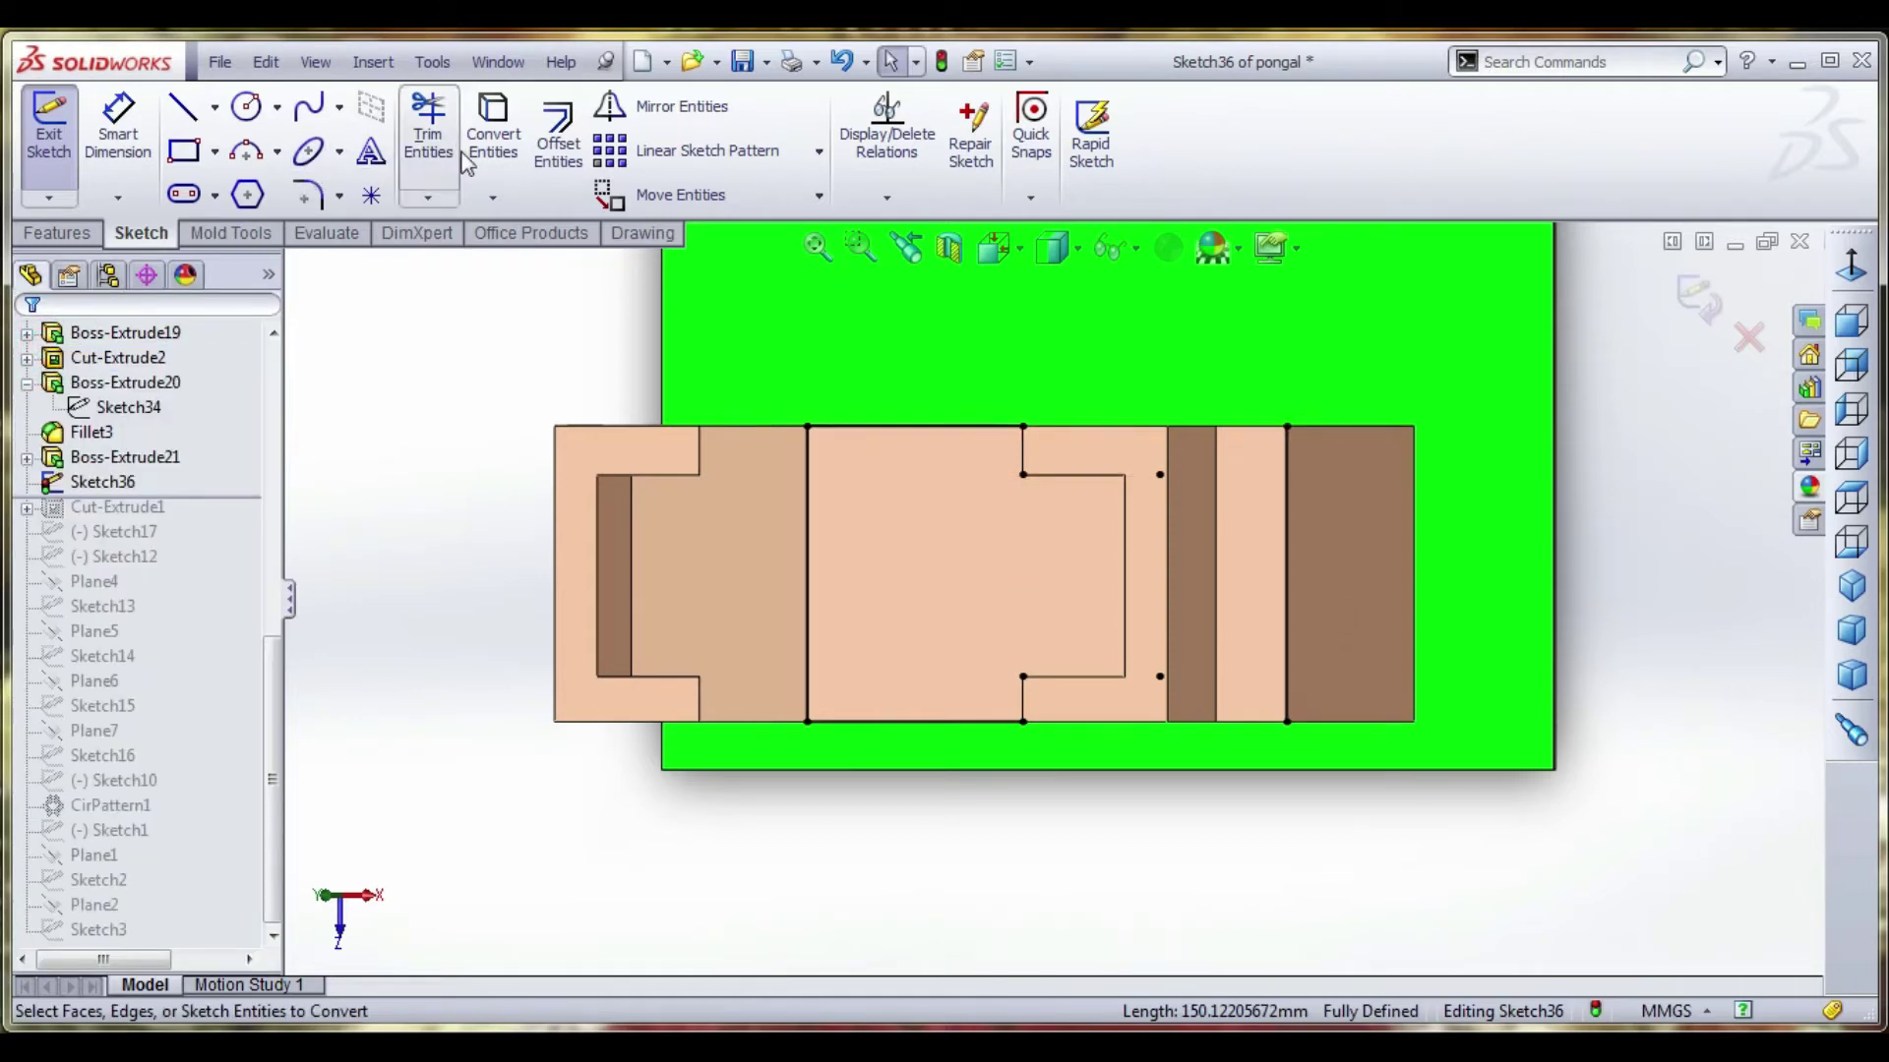
Extend the two long roof lines to meet the converted eave line, closing the rectangular profile.
{"action": "left_click", "coordinate": [438, 197]}
{"action": "left_click", "coordinate": [446, 251]}
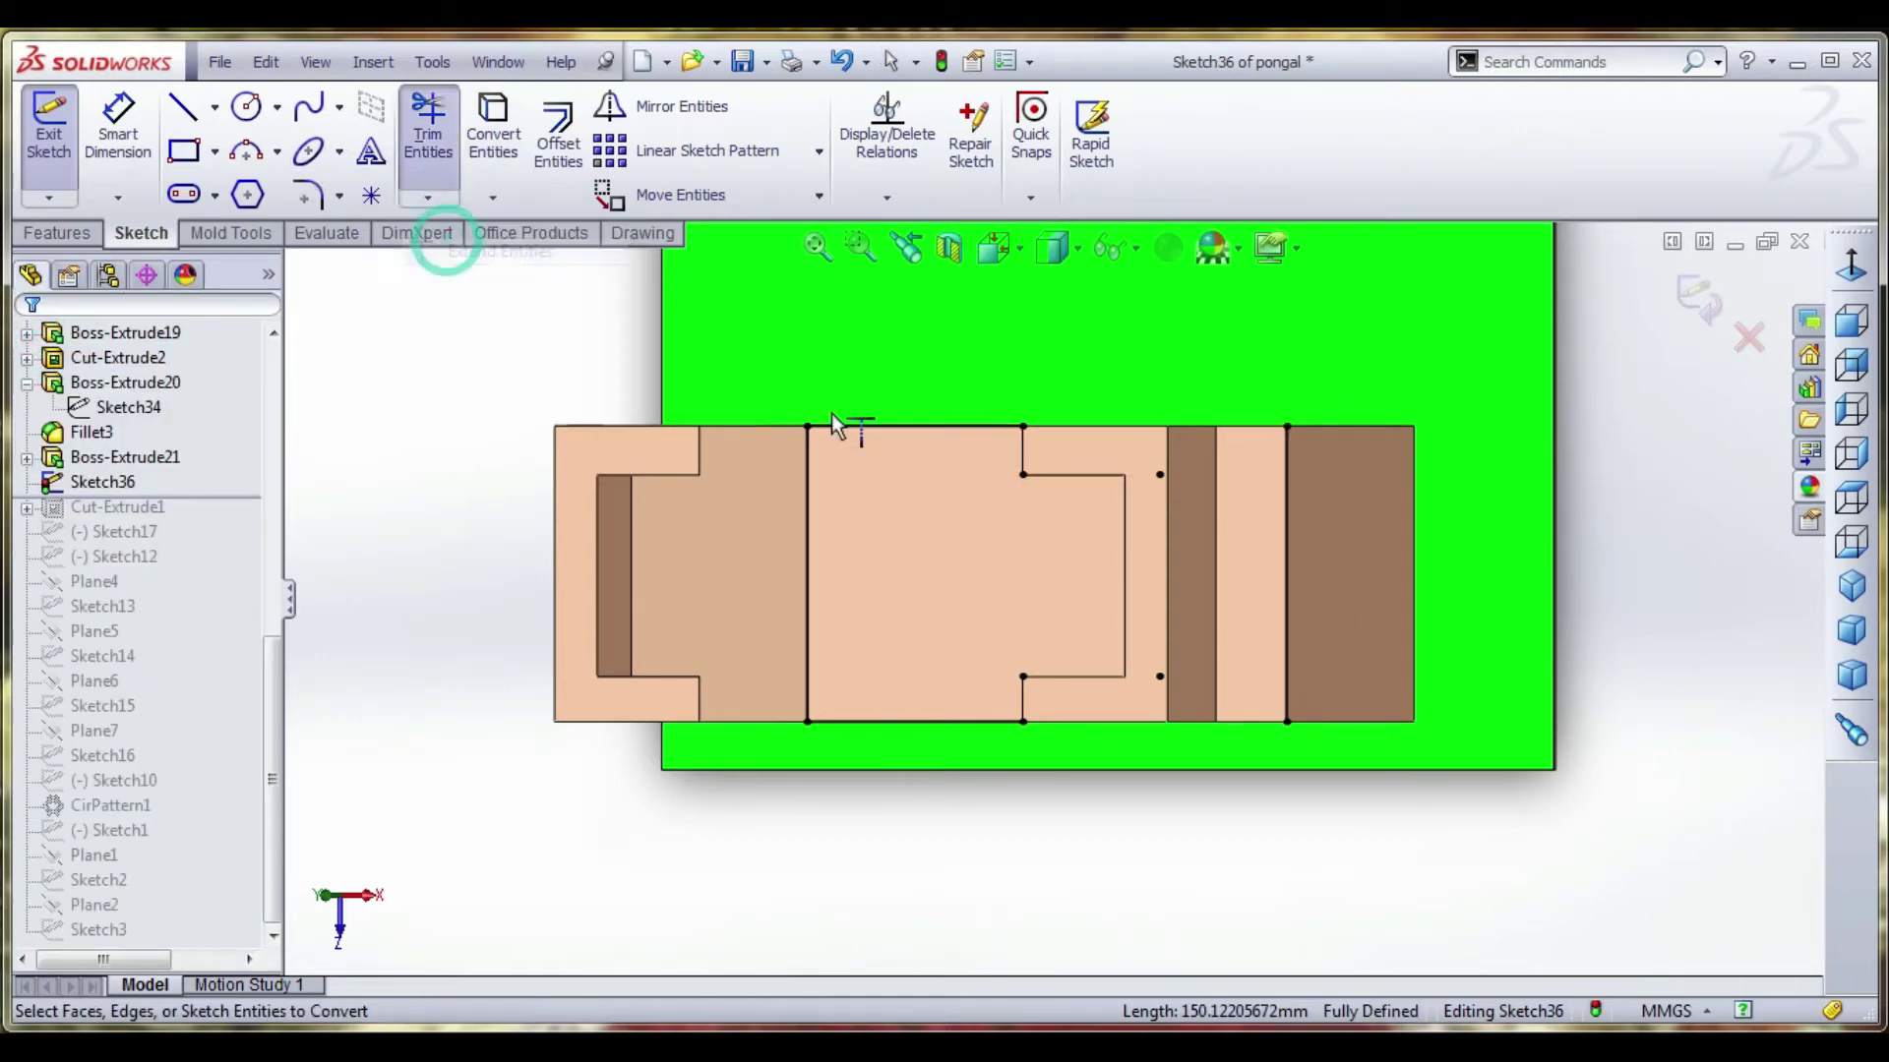
{"action": "left_click", "coordinate": [938, 425]}
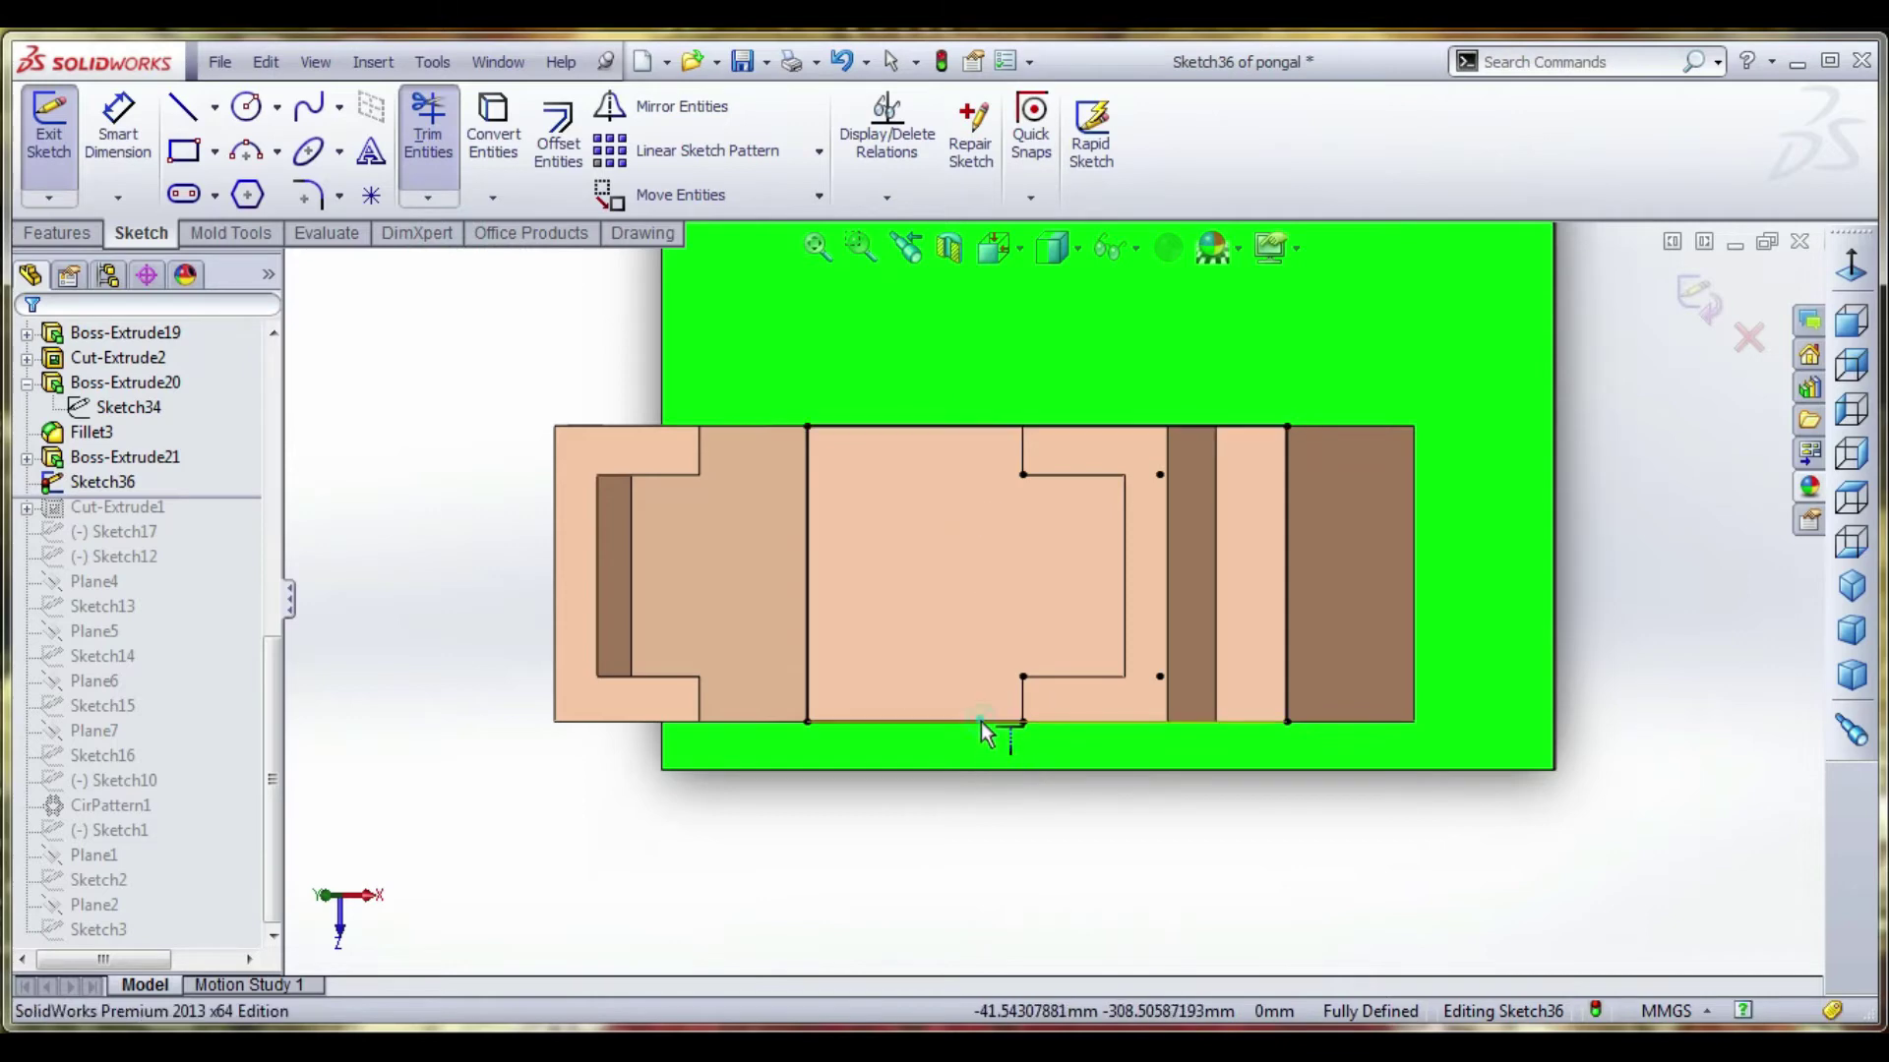
{"action": "left_click", "coordinate": [981, 722]}
{"action": "right_click", "coordinate": [1034, 596]}
{"action": "left_click", "coordinate": [1098, 390]}
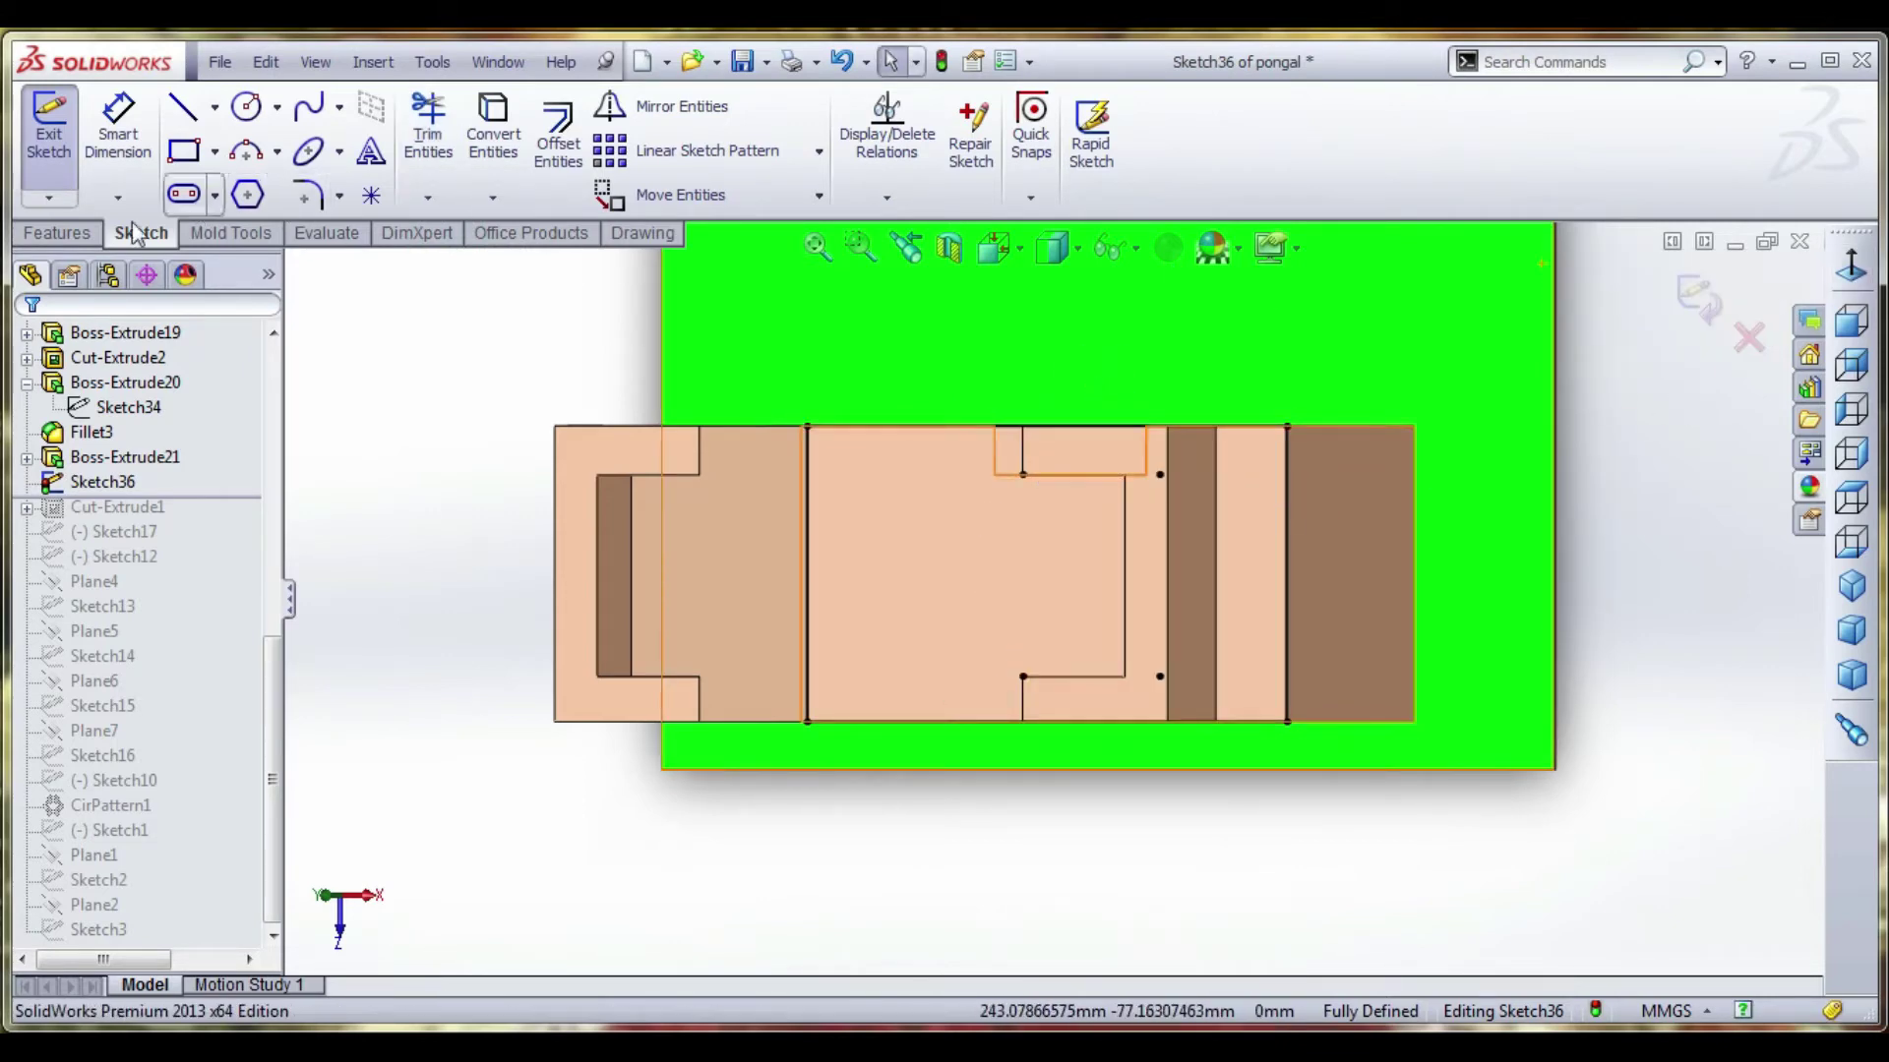
Cut-extrude the roof rectangle 85 mm Blind in the reversed direction, removing the wall parts above the slope.
{"action": "left_click", "coordinate": [56, 233]}
{"action": "left_click", "coordinate": [420, 133]}
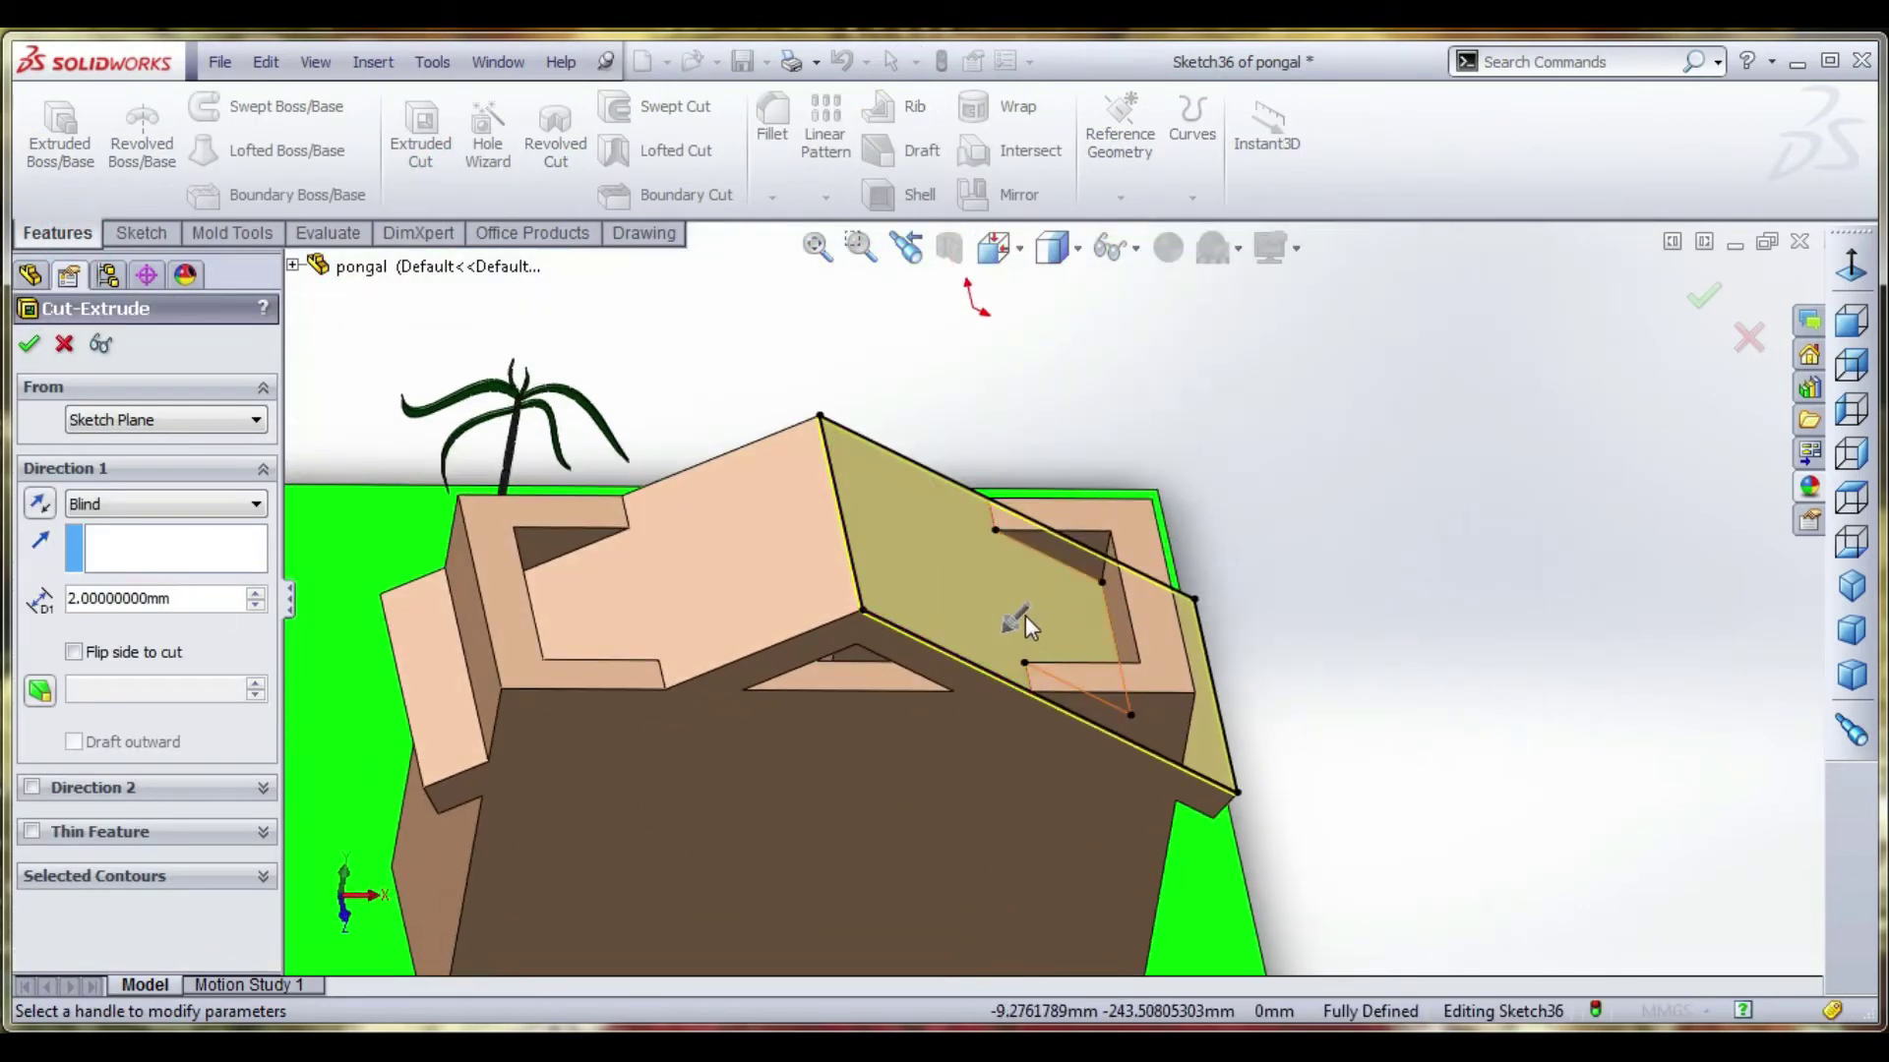
{"action": "left_click", "coordinate": [39, 506]}
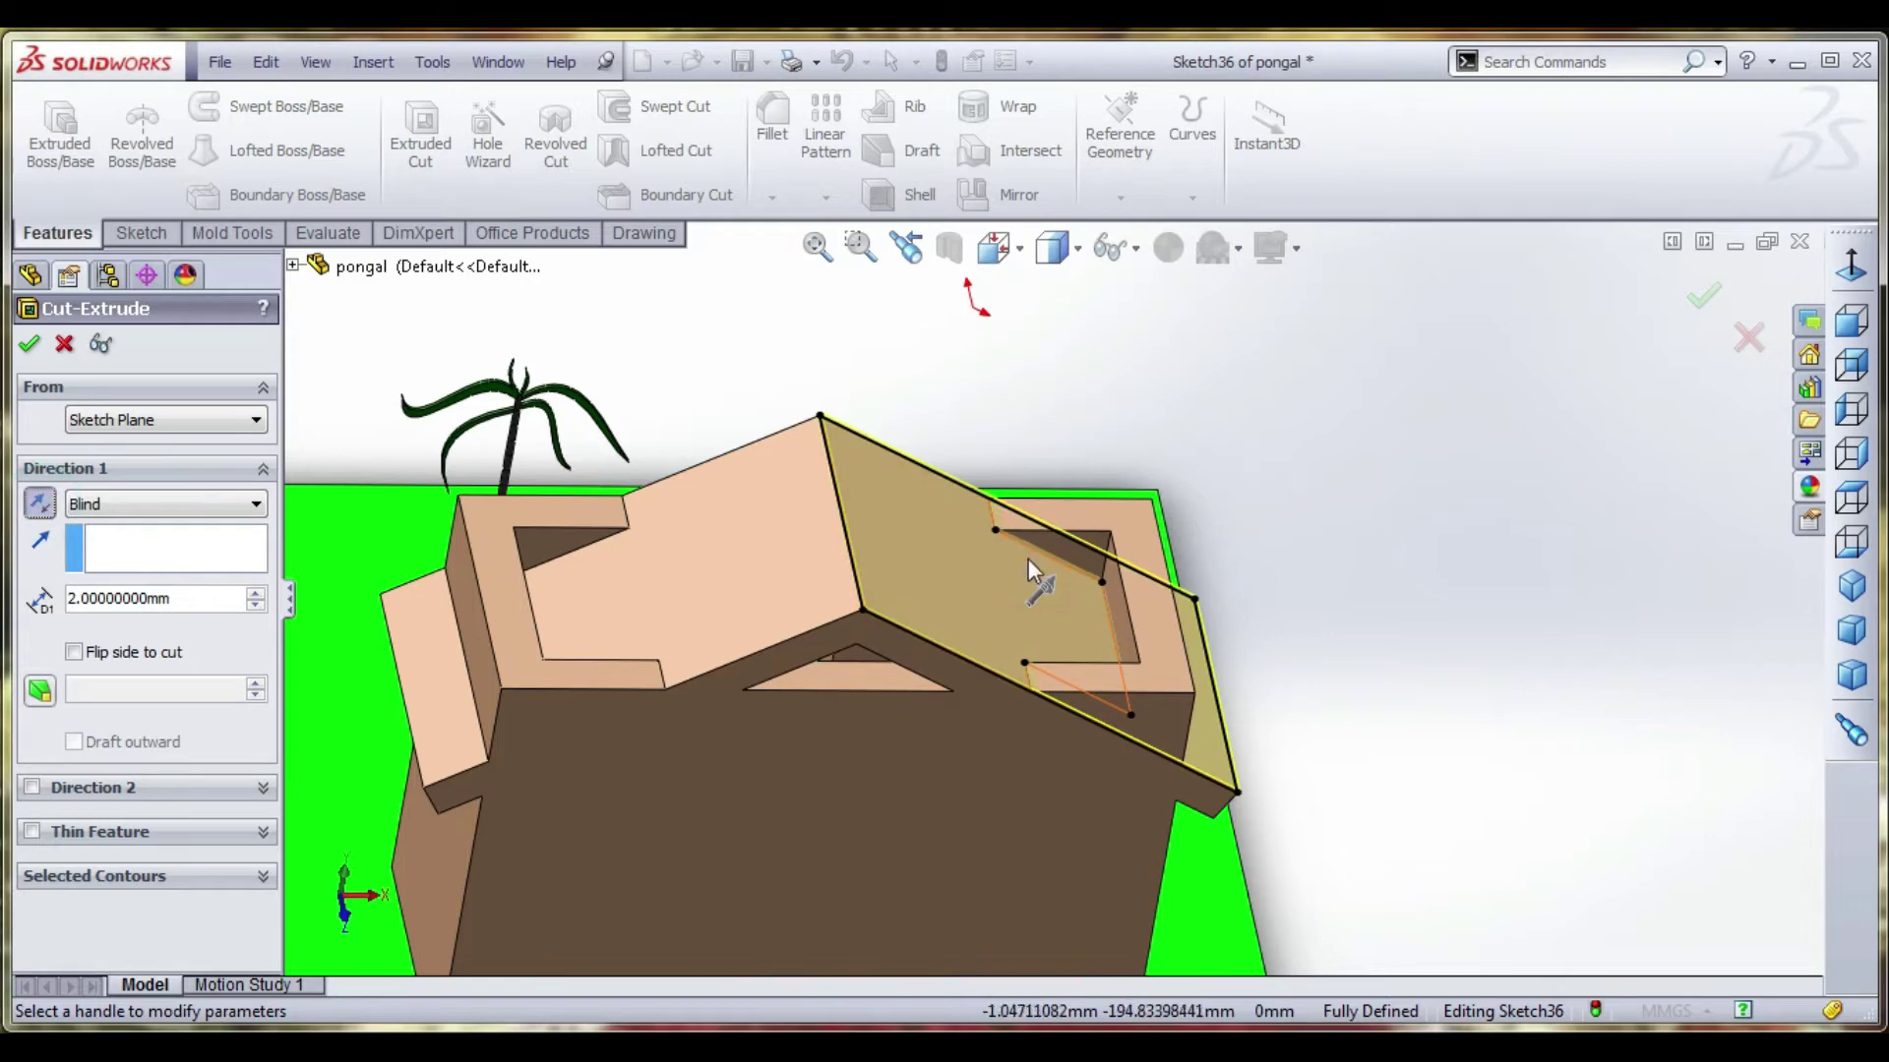
{"action": "left_click_drag", "start_coordinate": [1053, 587], "coordinate": [865, 644]}
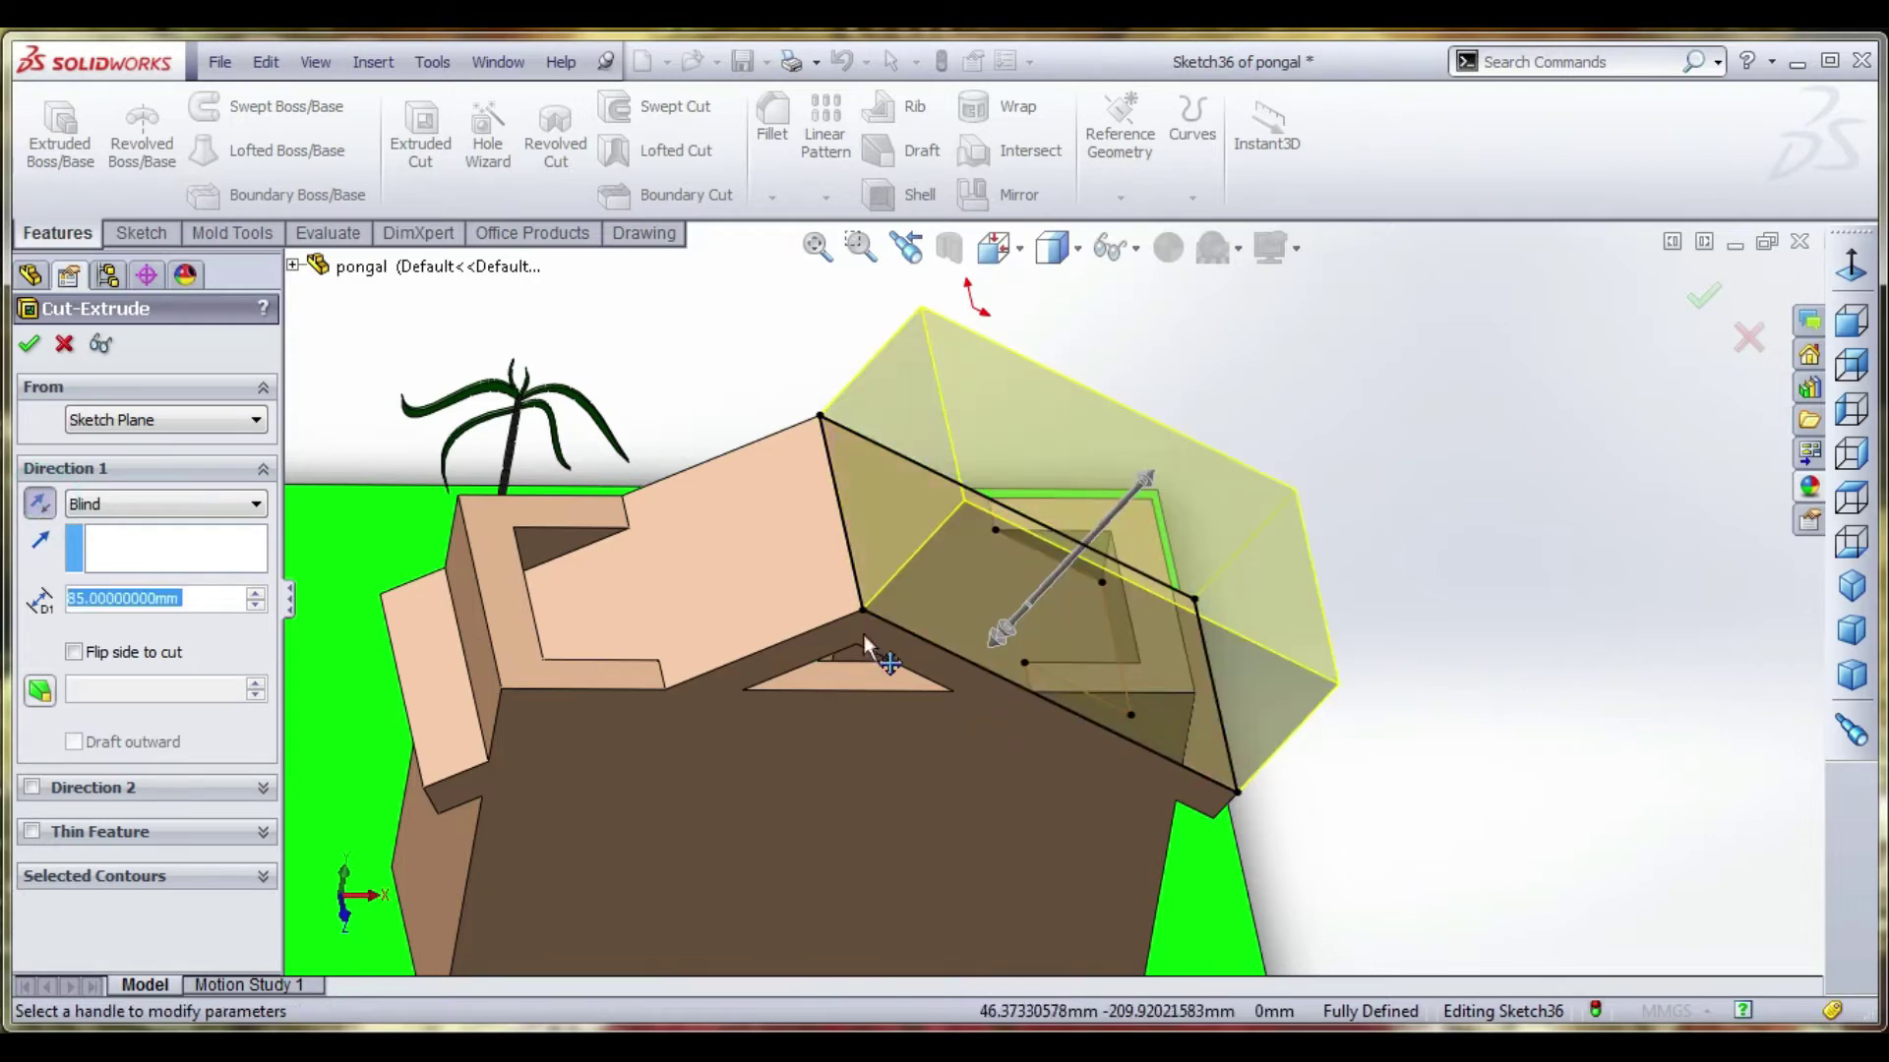
{"action": "left_click", "coordinate": [29, 345]}
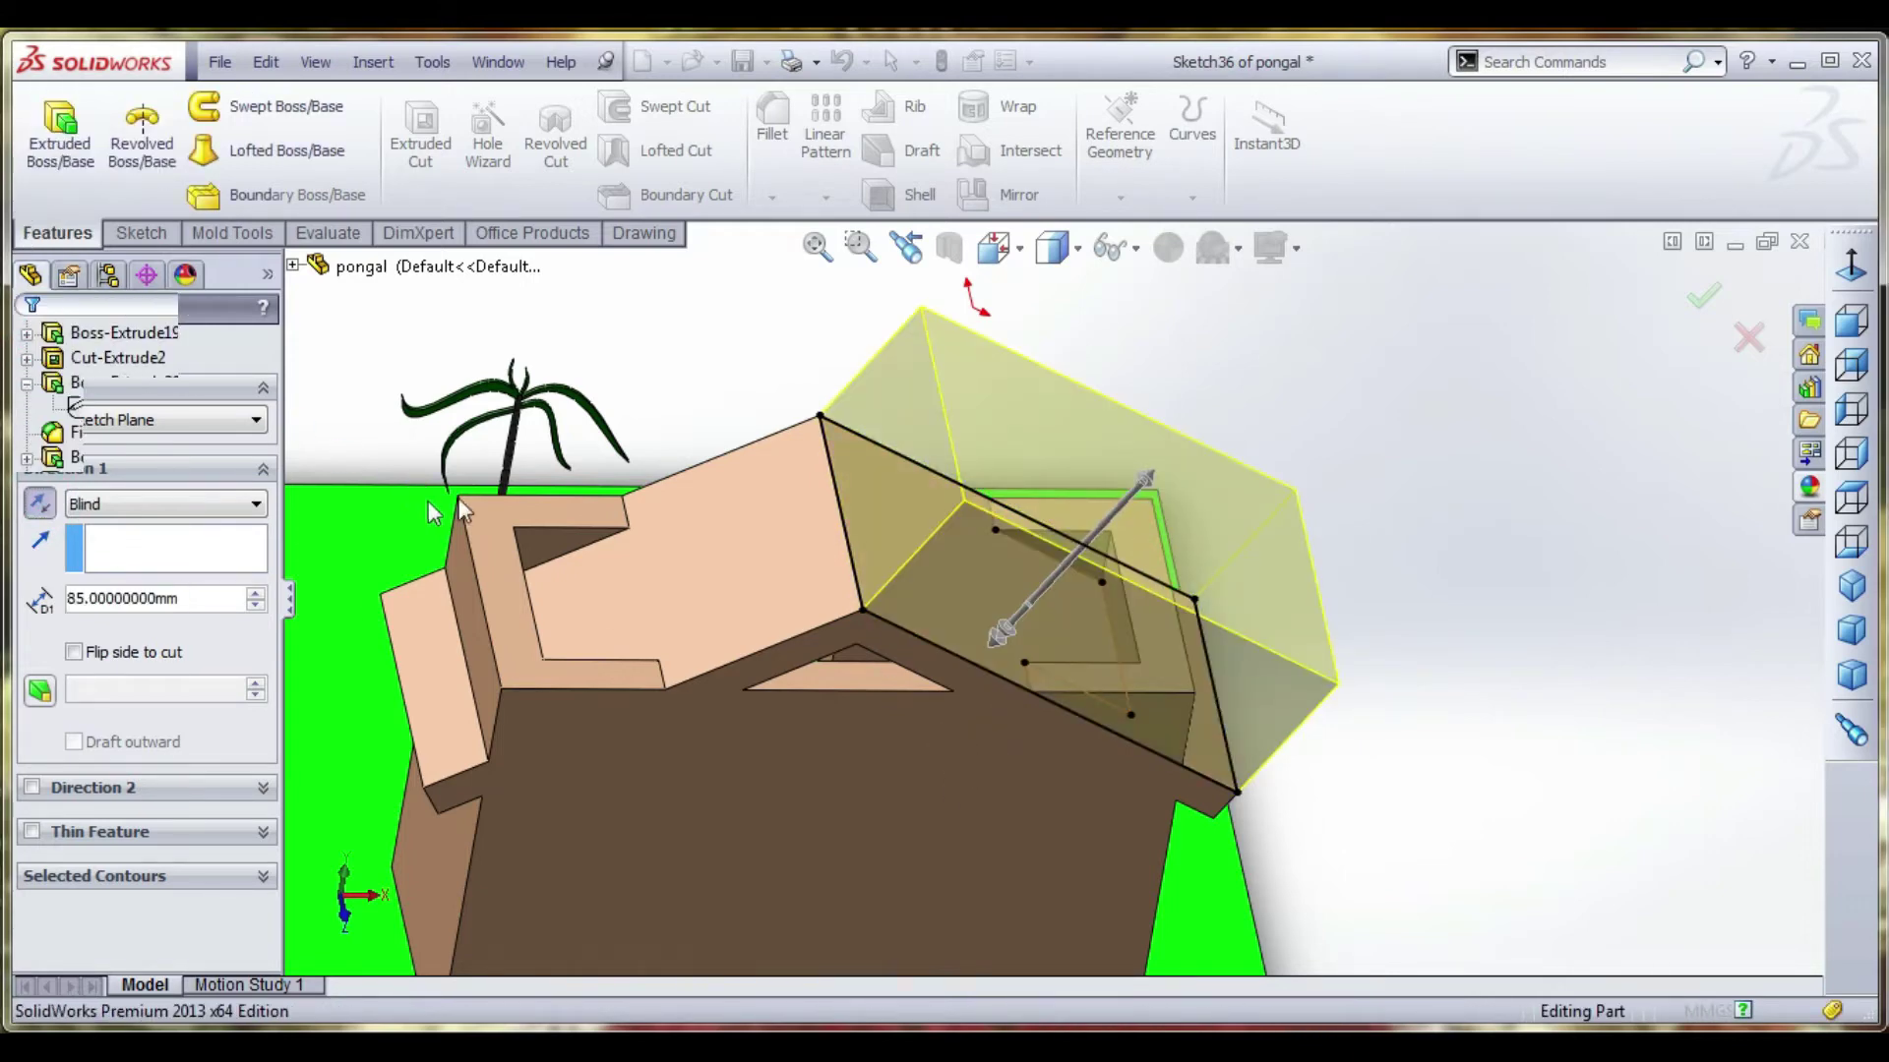
Start a sketch on the other sloping roof face, on the palm tree side, viewed normal to it.
{"action": "left_click", "coordinate": [1003, 662]}
{"action": "left_click", "coordinate": [140, 232]}
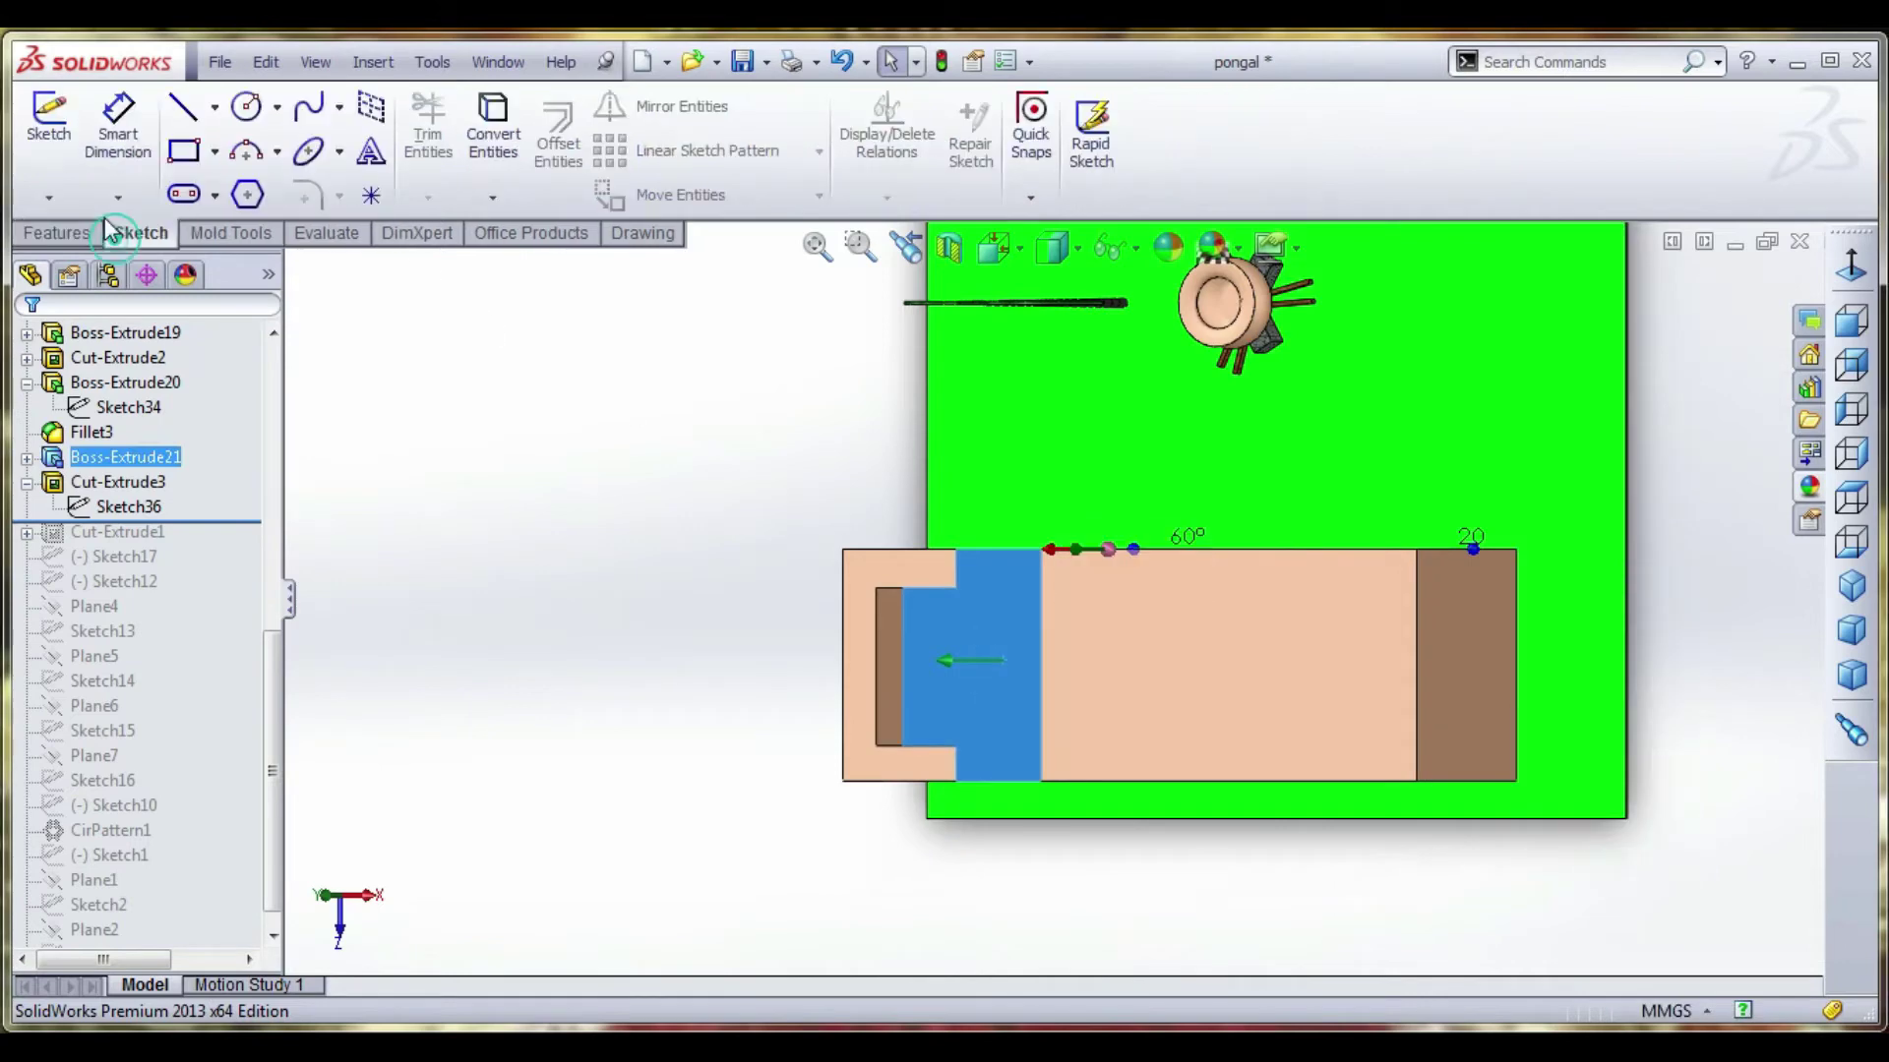
{"action": "left_click", "coordinate": [61, 138]}
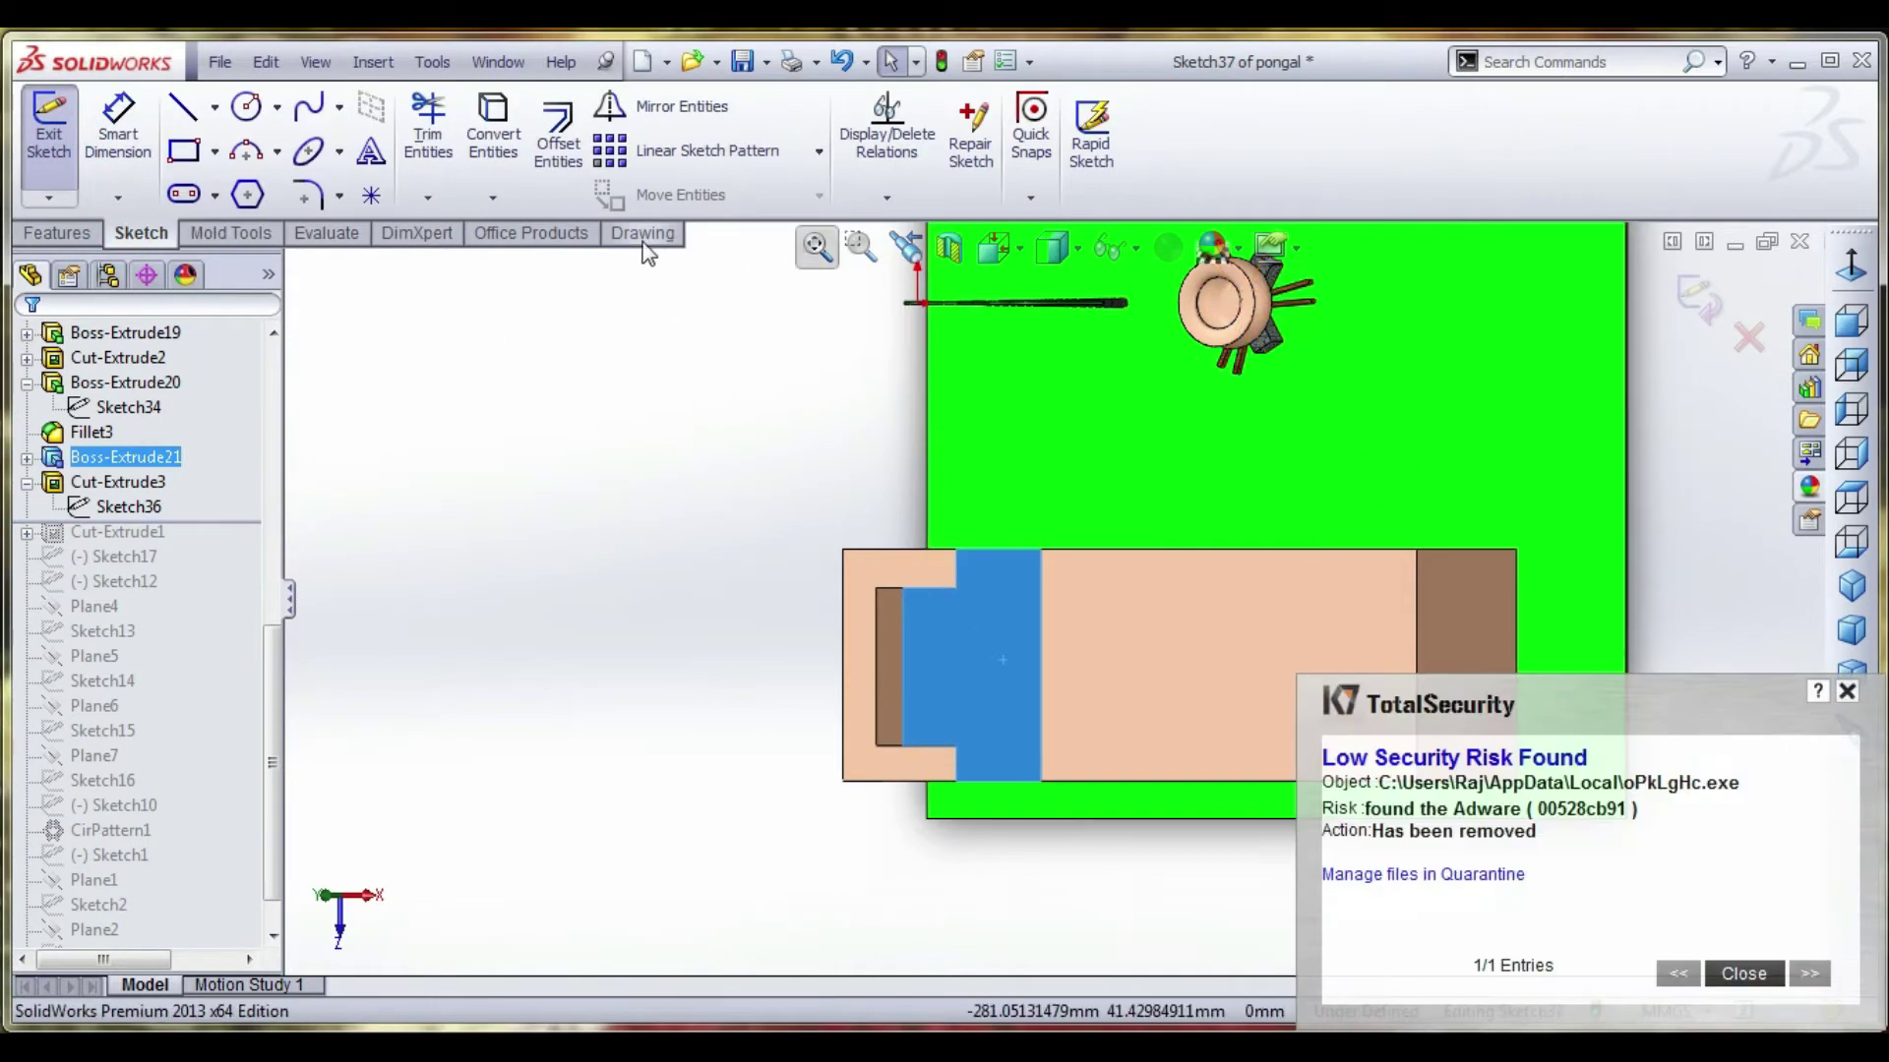
{"action": "left_click", "coordinate": [1850, 264]}
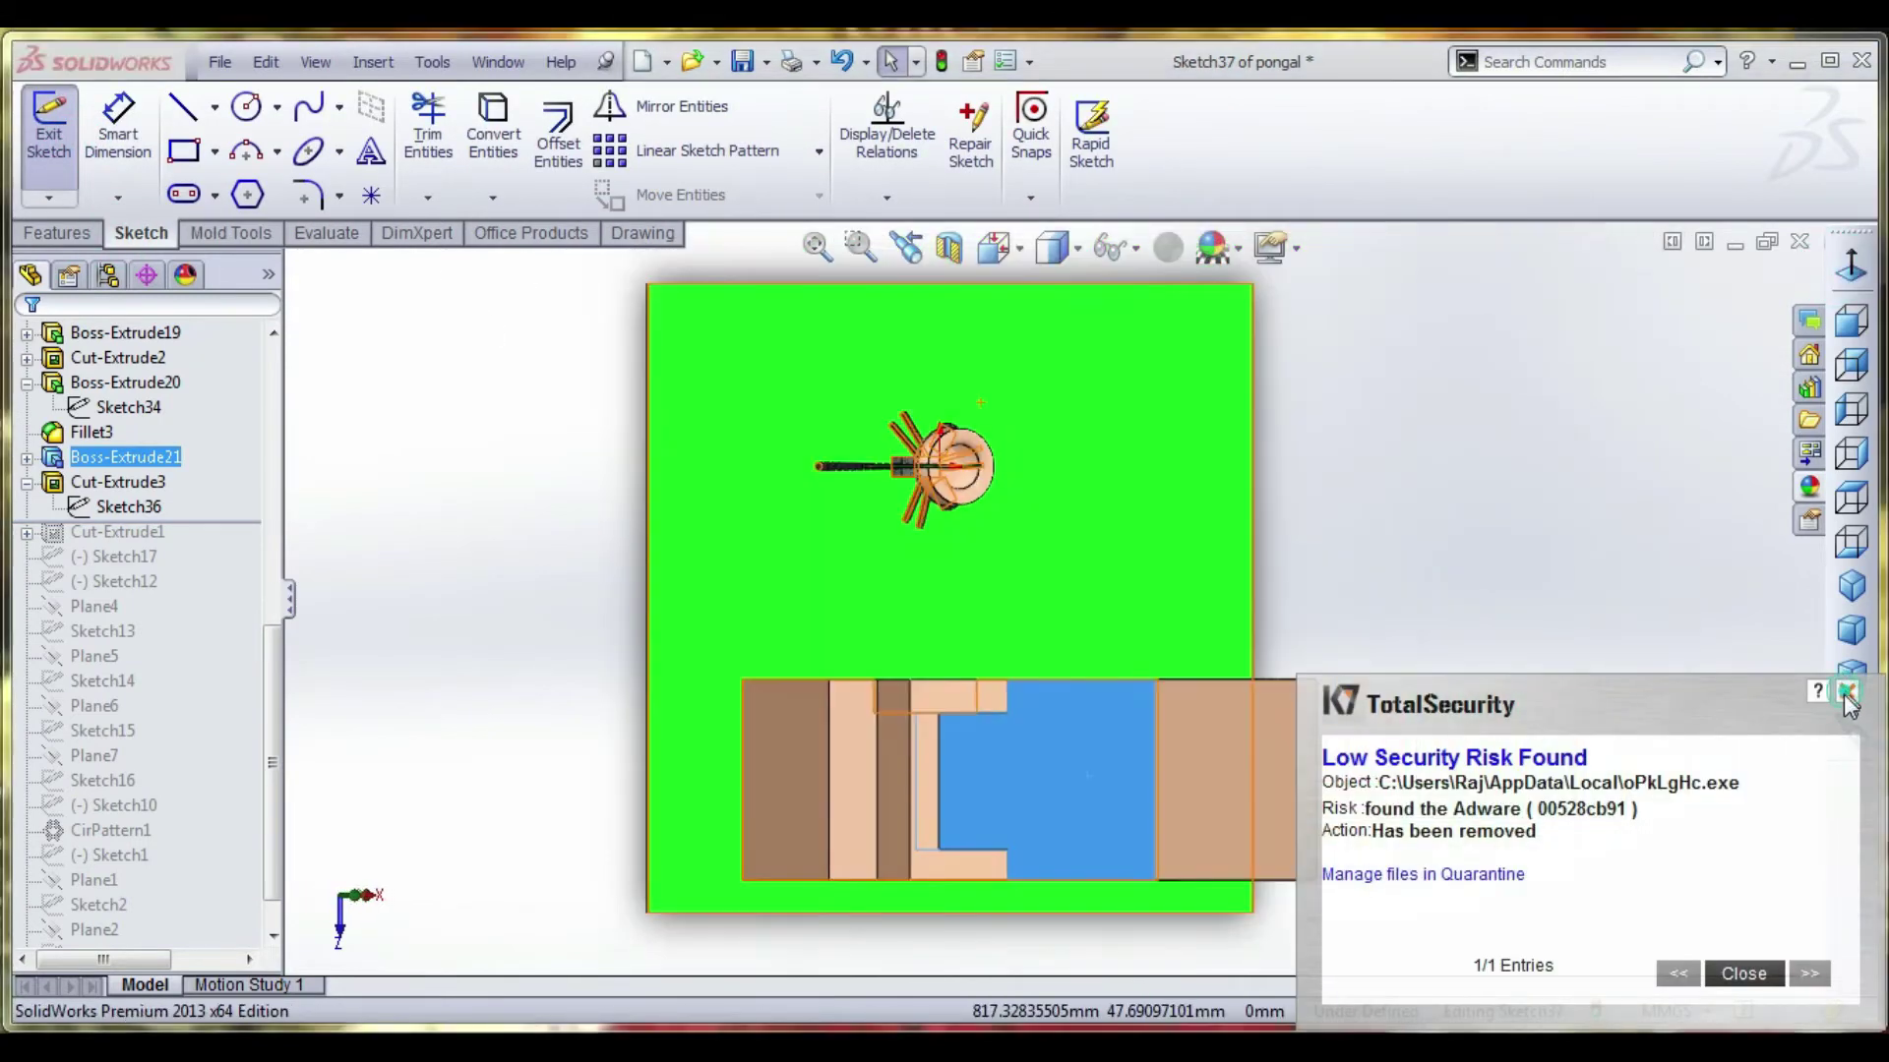
{"action": "scroll", "coordinate": [1123, 770], "scroll_direction": "down", "scroll_amount": 3}
Convert the palm-side roof face's outline into the sketch and delete the three lines around the wall opening.
{"action": "left_click", "coordinate": [493, 133]}
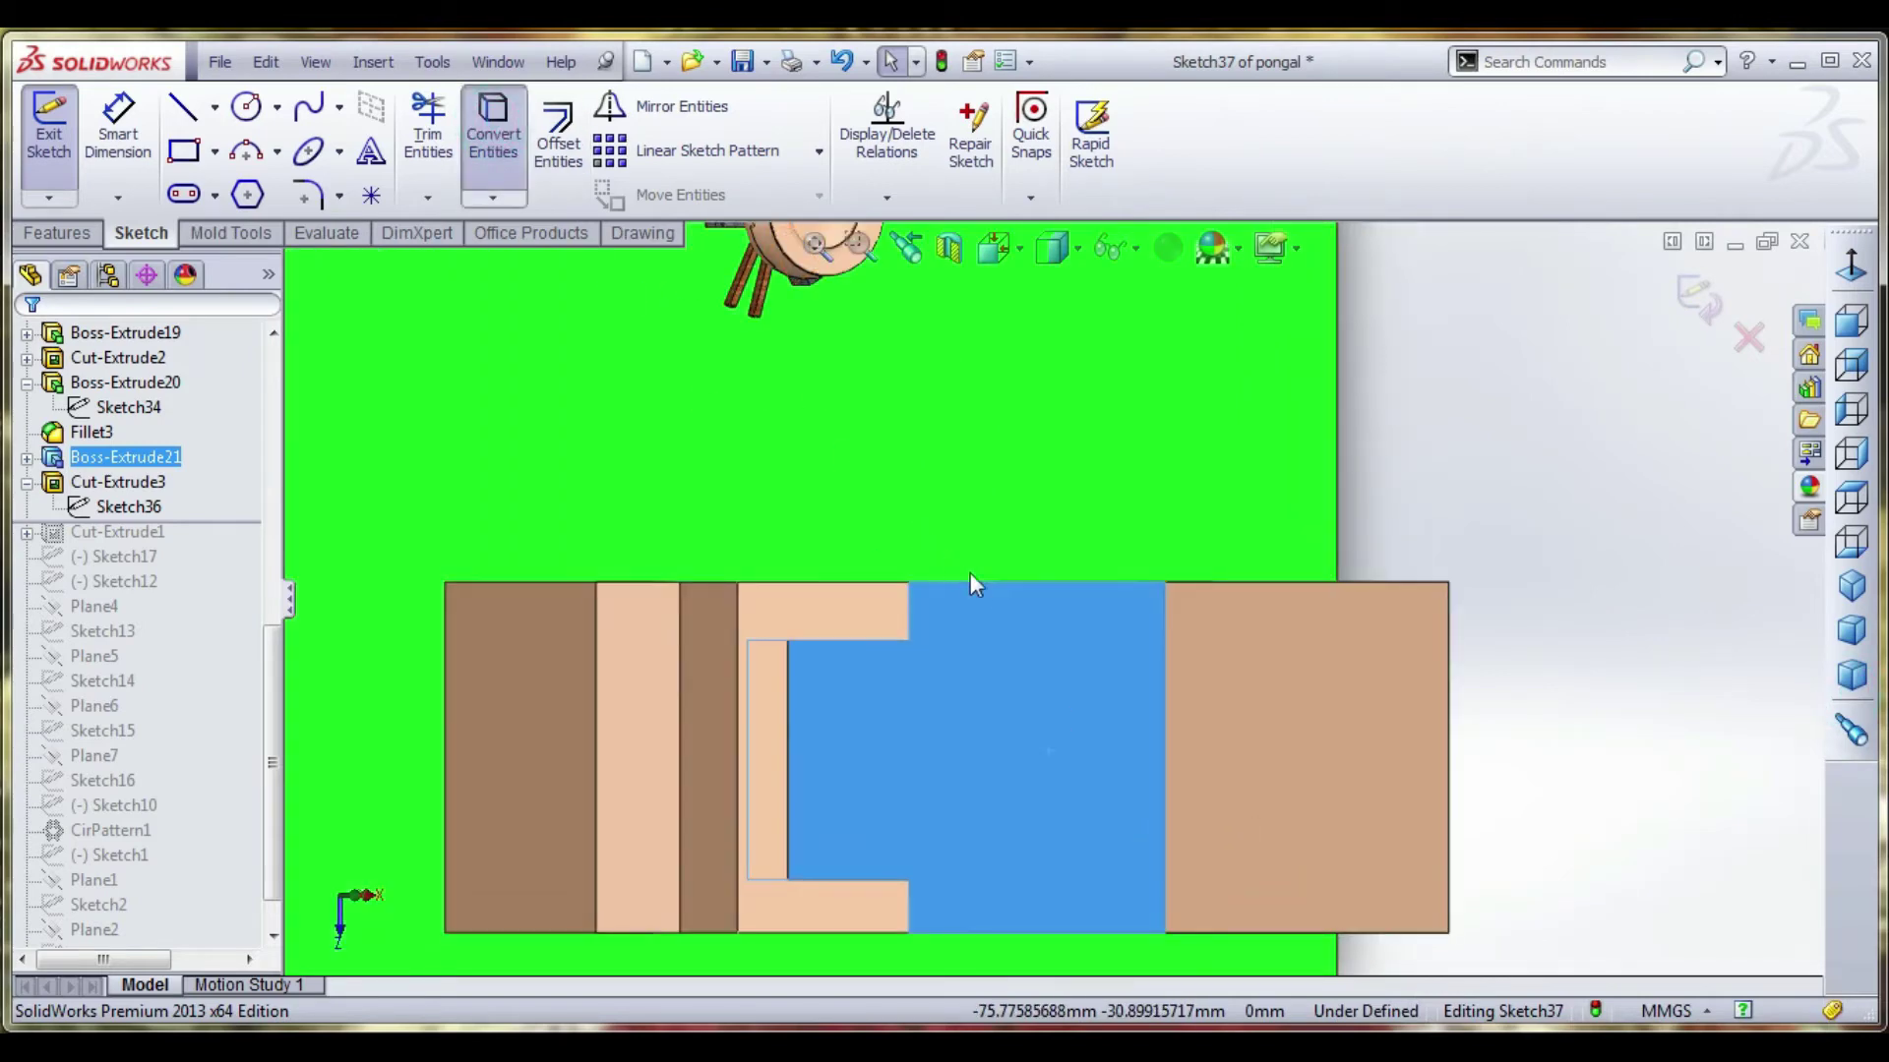
{"action": "left_click", "coordinate": [838, 641]}
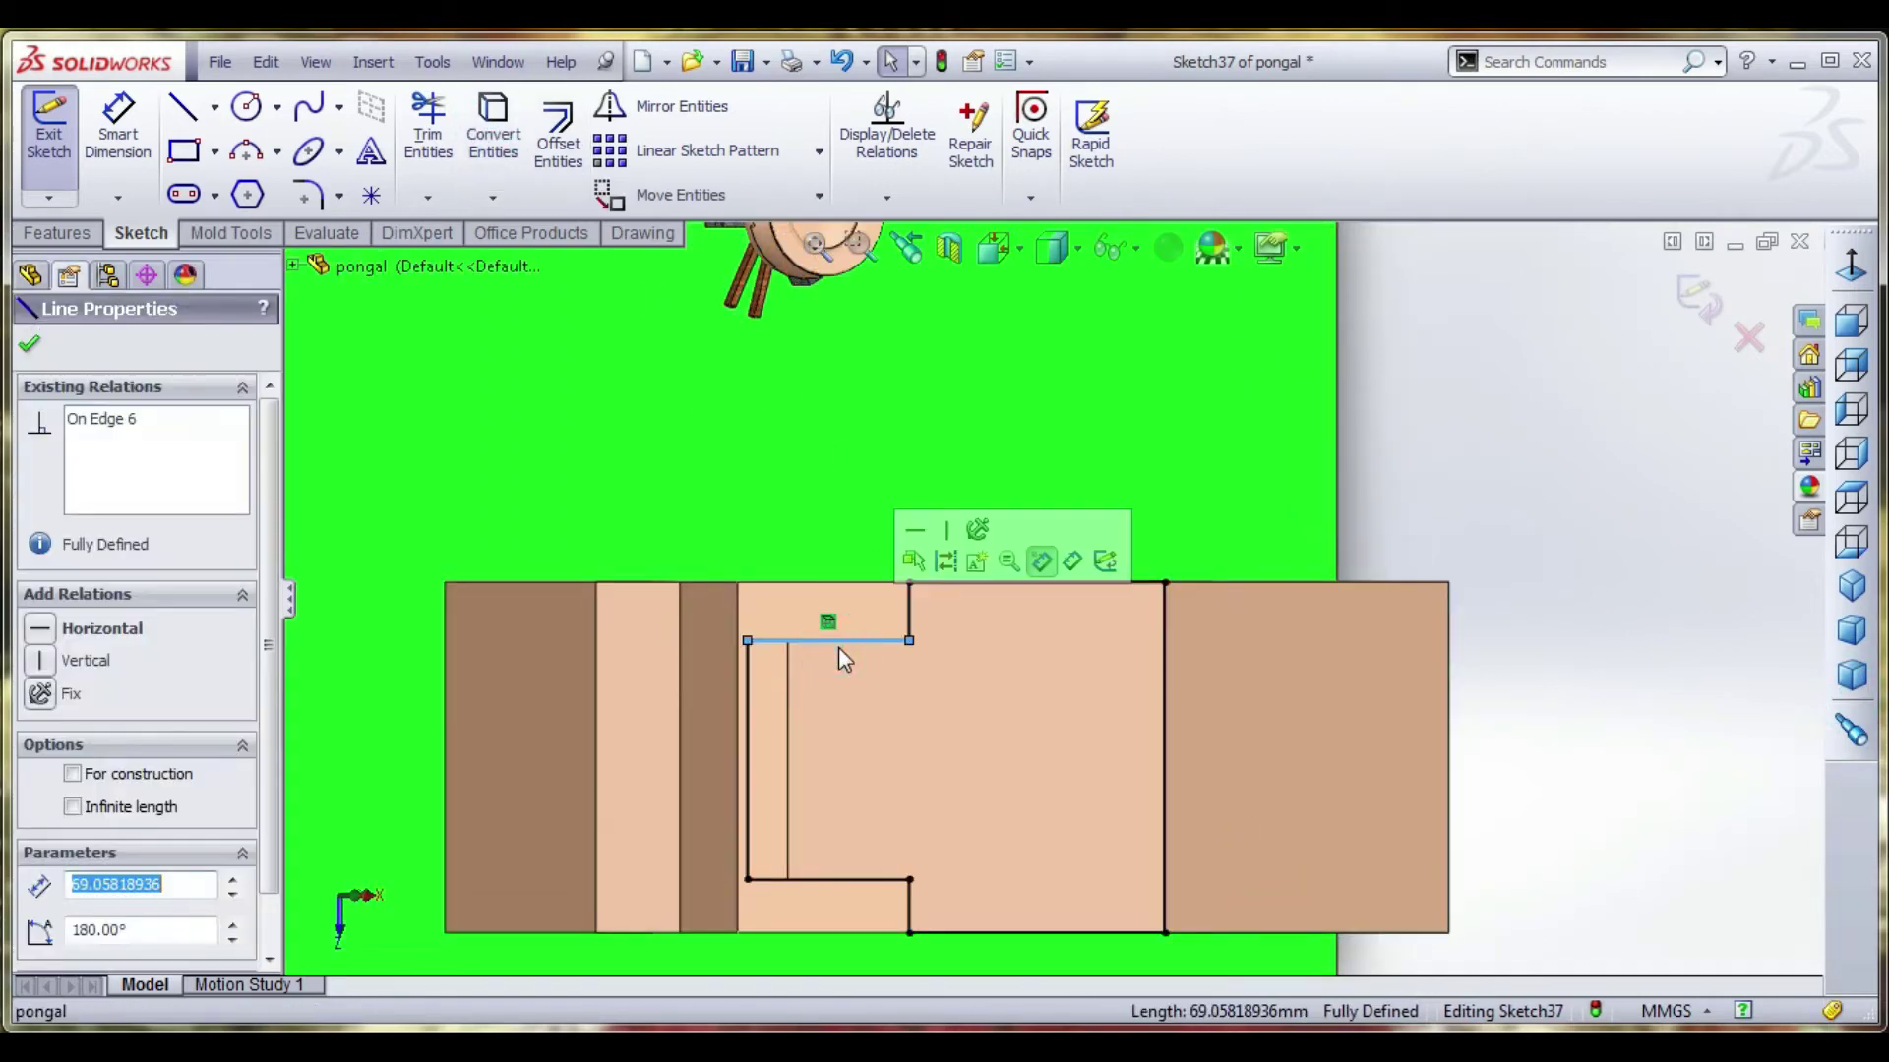
{"action": "key", "text": "Escape"}
{"action": "left_click", "coordinate": [747, 787]}
{"action": "key", "text": "Delete"}
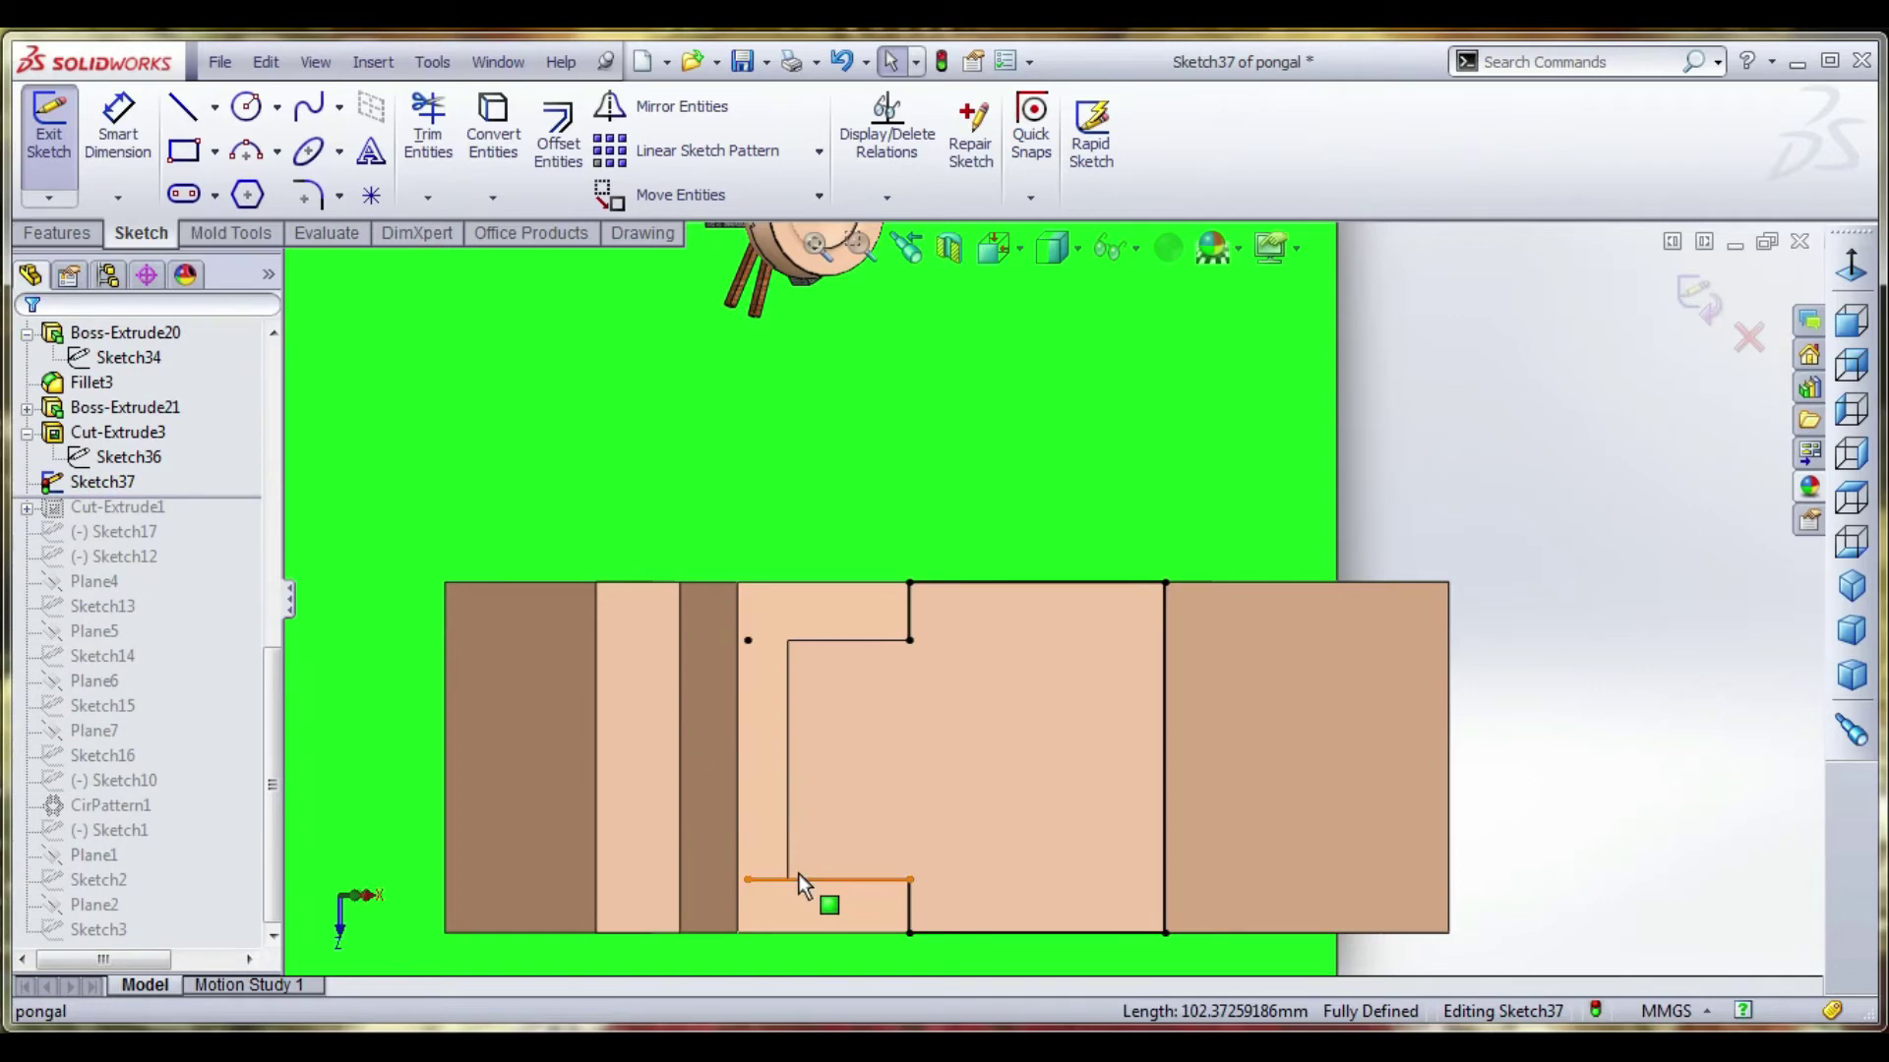
{"action": "left_click", "coordinate": [799, 879]}
{"action": "key", "text": "Escape"}
Convert the lower eave edge of the palm-side roof slope into a sketch line, excluding the adjacent face.
{"action": "left_click", "coordinate": [492, 133]}
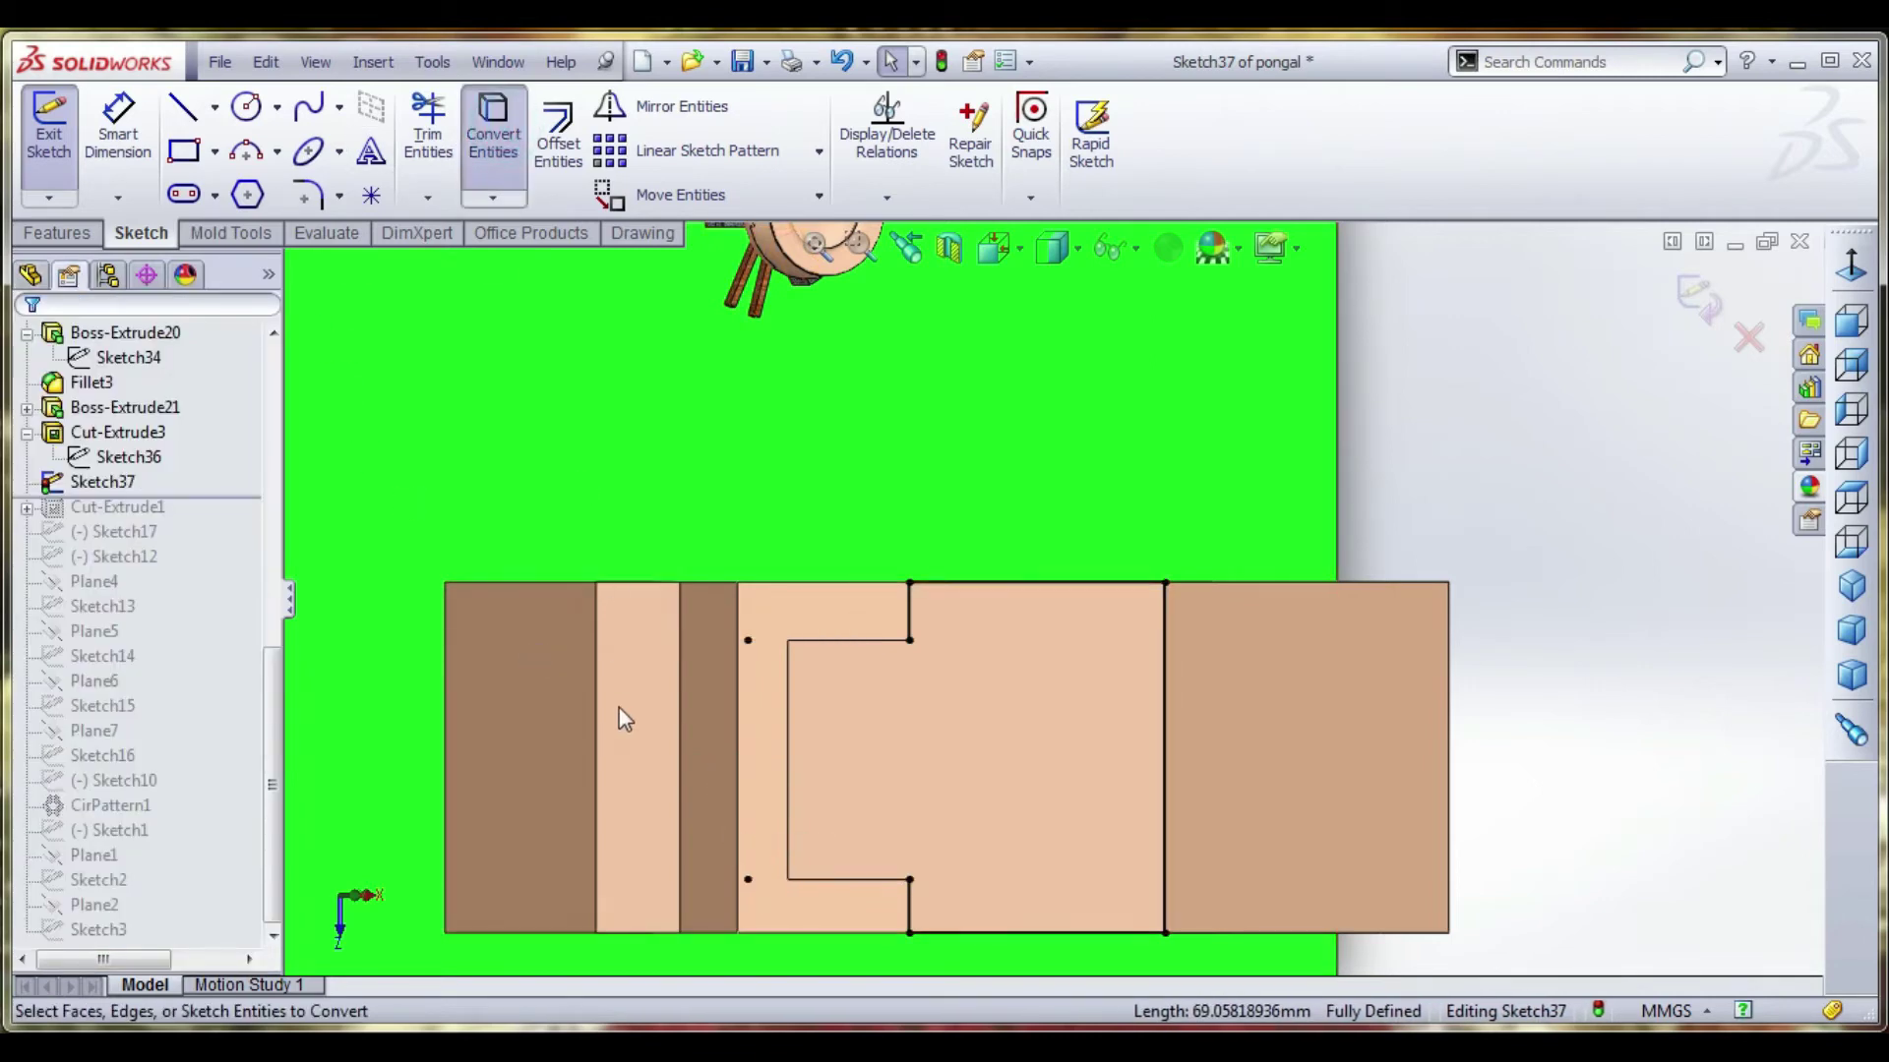
{"action": "left_click", "coordinate": [590, 728]}
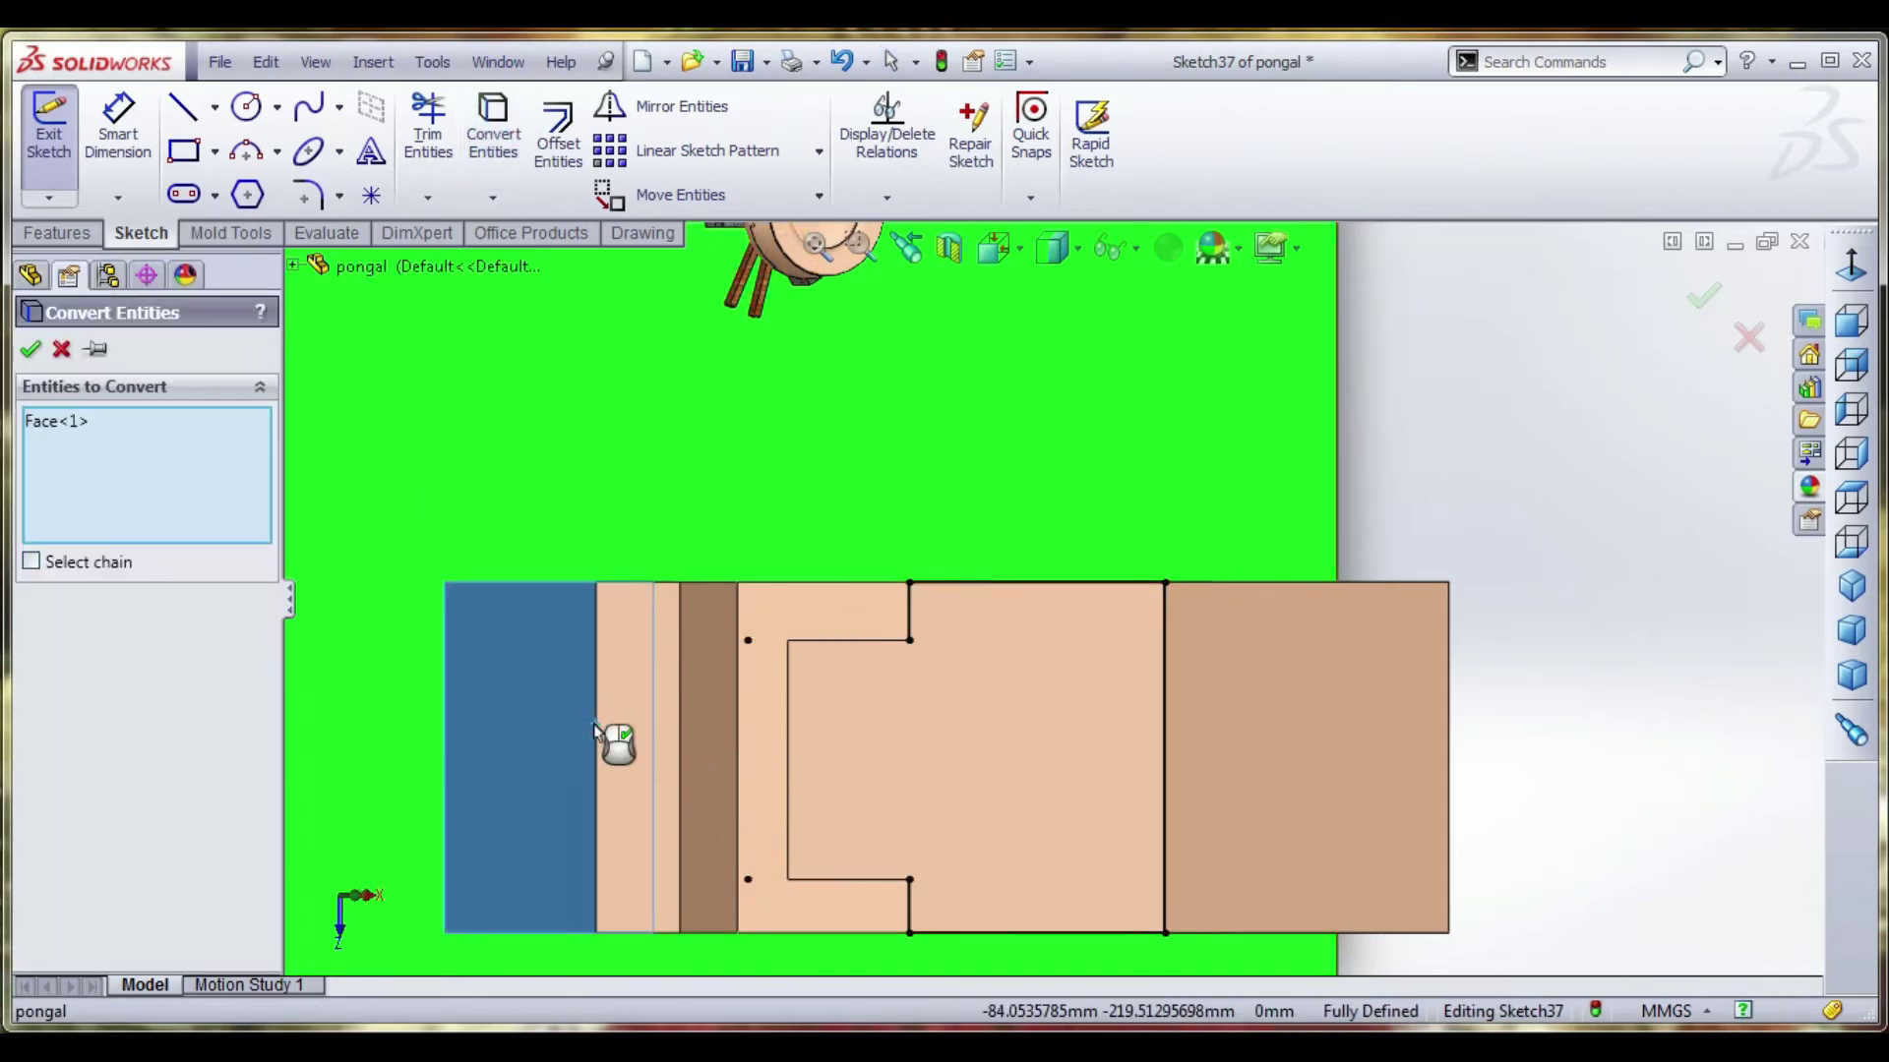
{"action": "left_click", "coordinate": [580, 729]}
{"action": "left_click", "coordinate": [599, 736]}
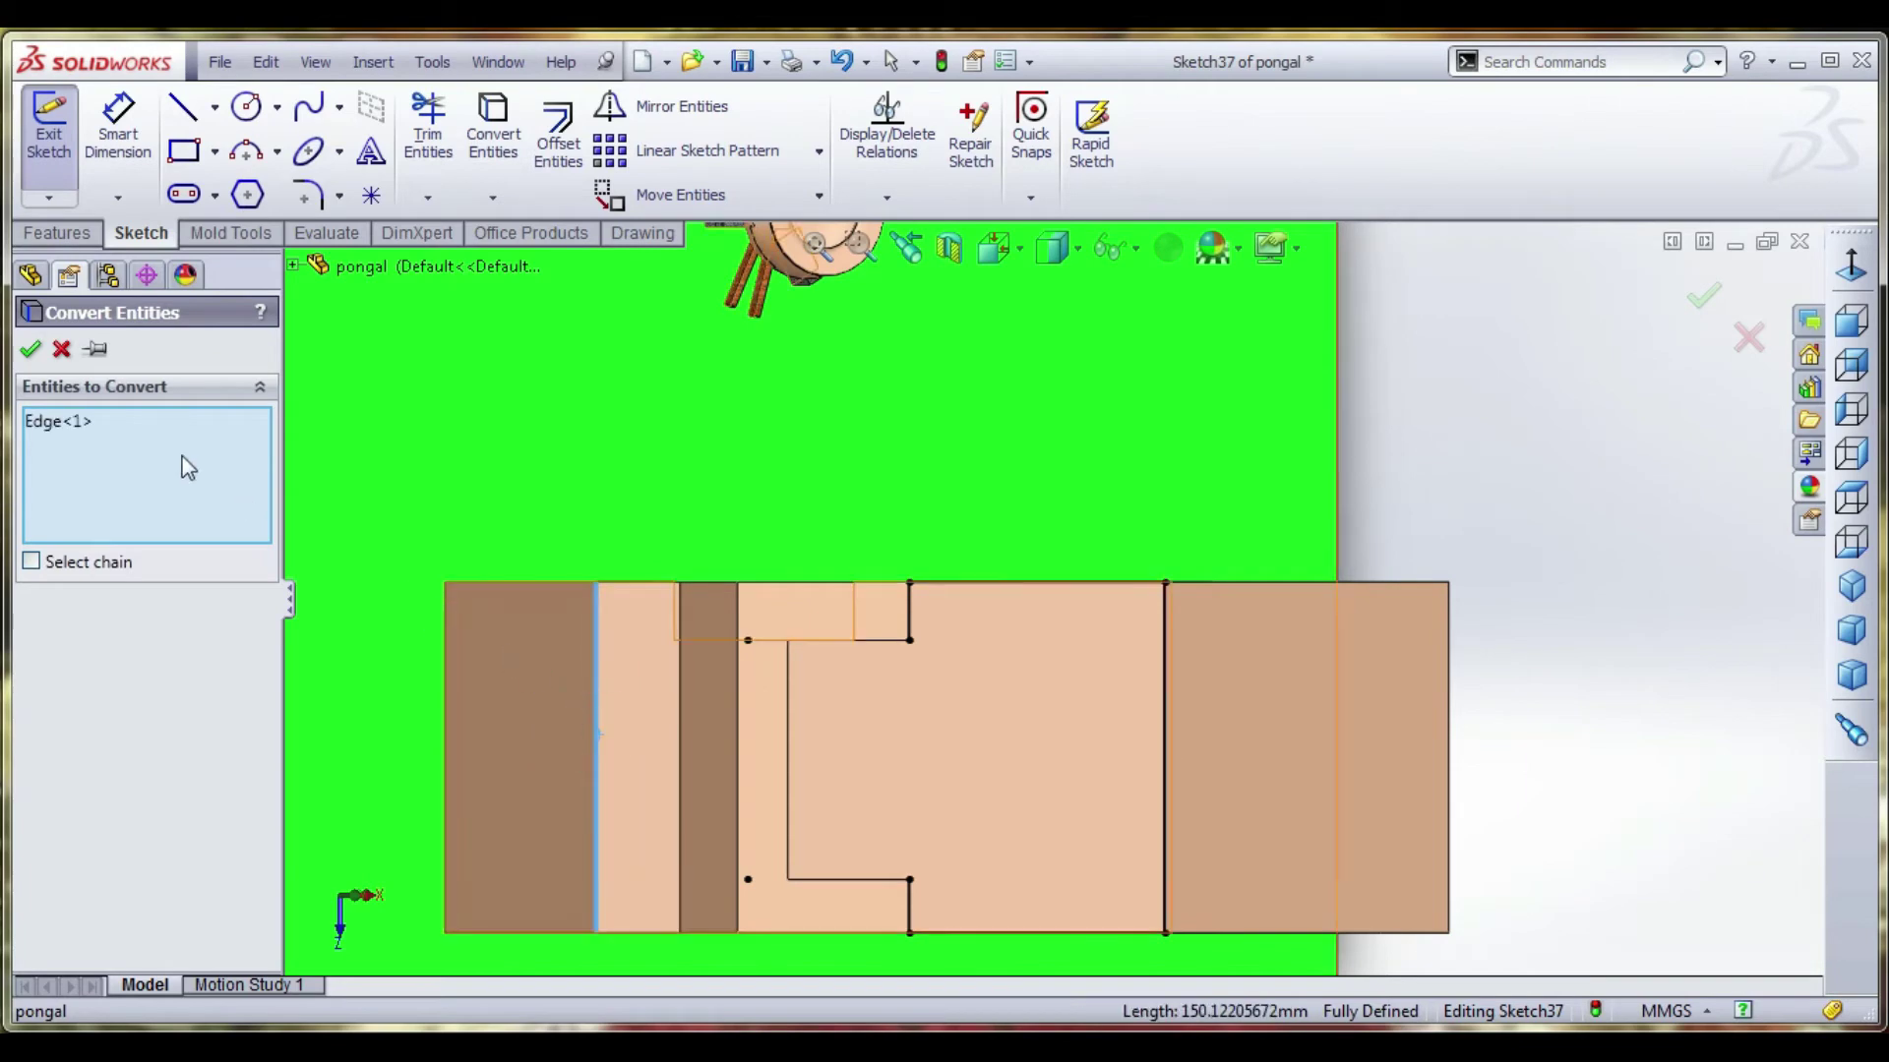
{"action": "left_click", "coordinate": [33, 352]}
Extend both long lines of the palm-side roof outline to the converted eave line.
{"action": "left_click", "coordinate": [437, 203]}
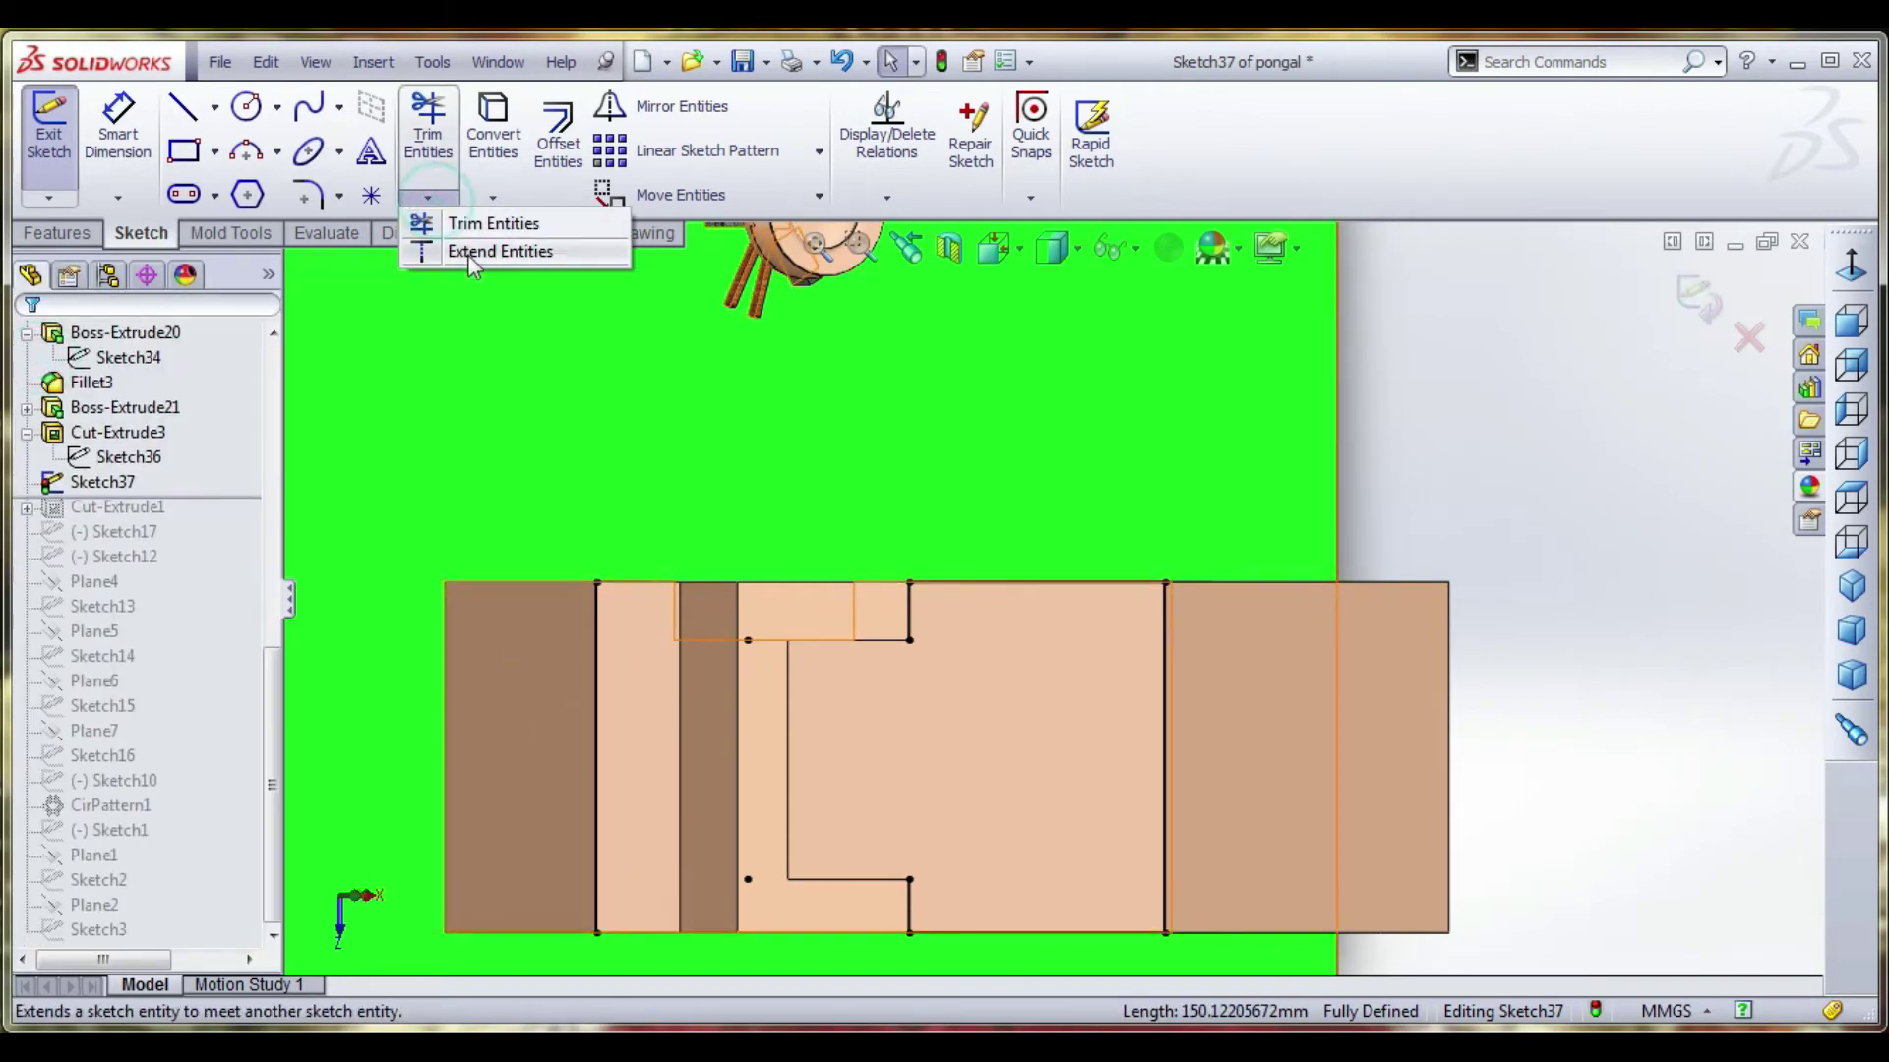
{"action": "left_click", "coordinate": [472, 234]}
{"action": "left_click_drag", "start_coordinate": [841, 584], "coordinate": [952, 590]}
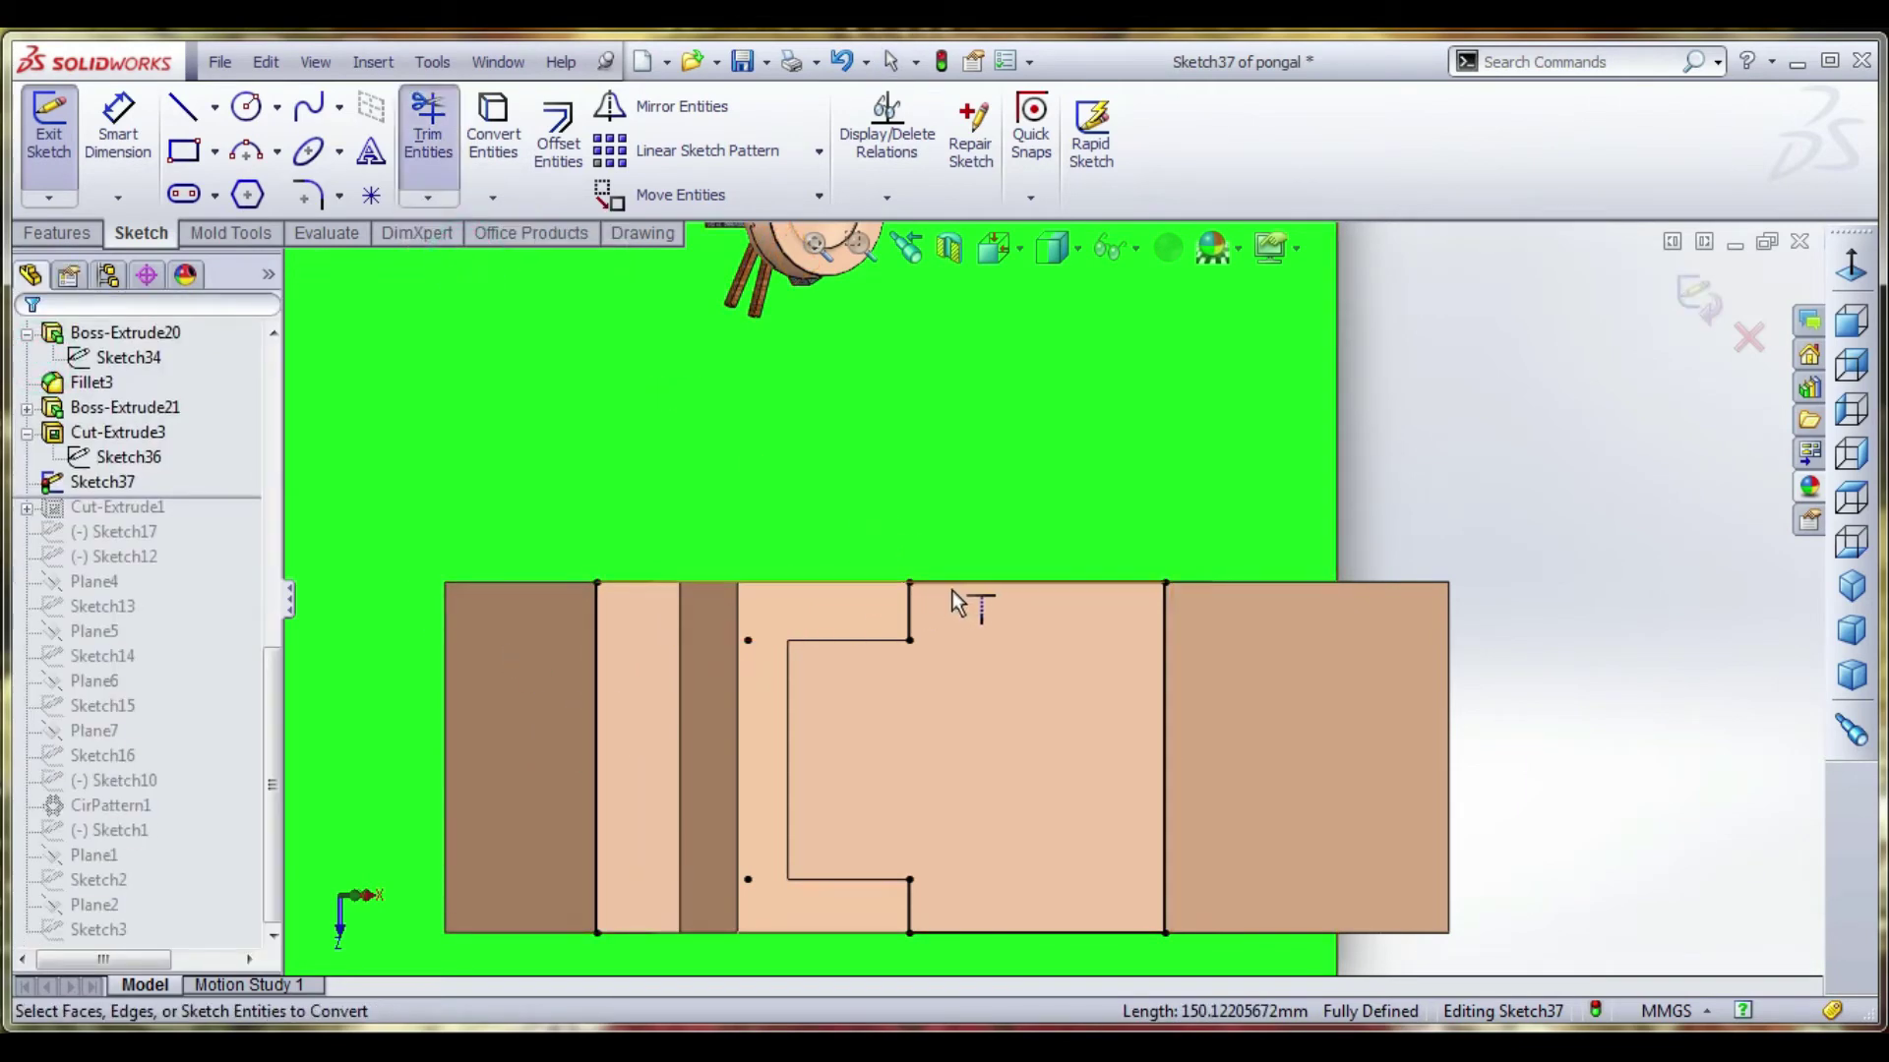
{"action": "left_click", "coordinate": [962, 582]}
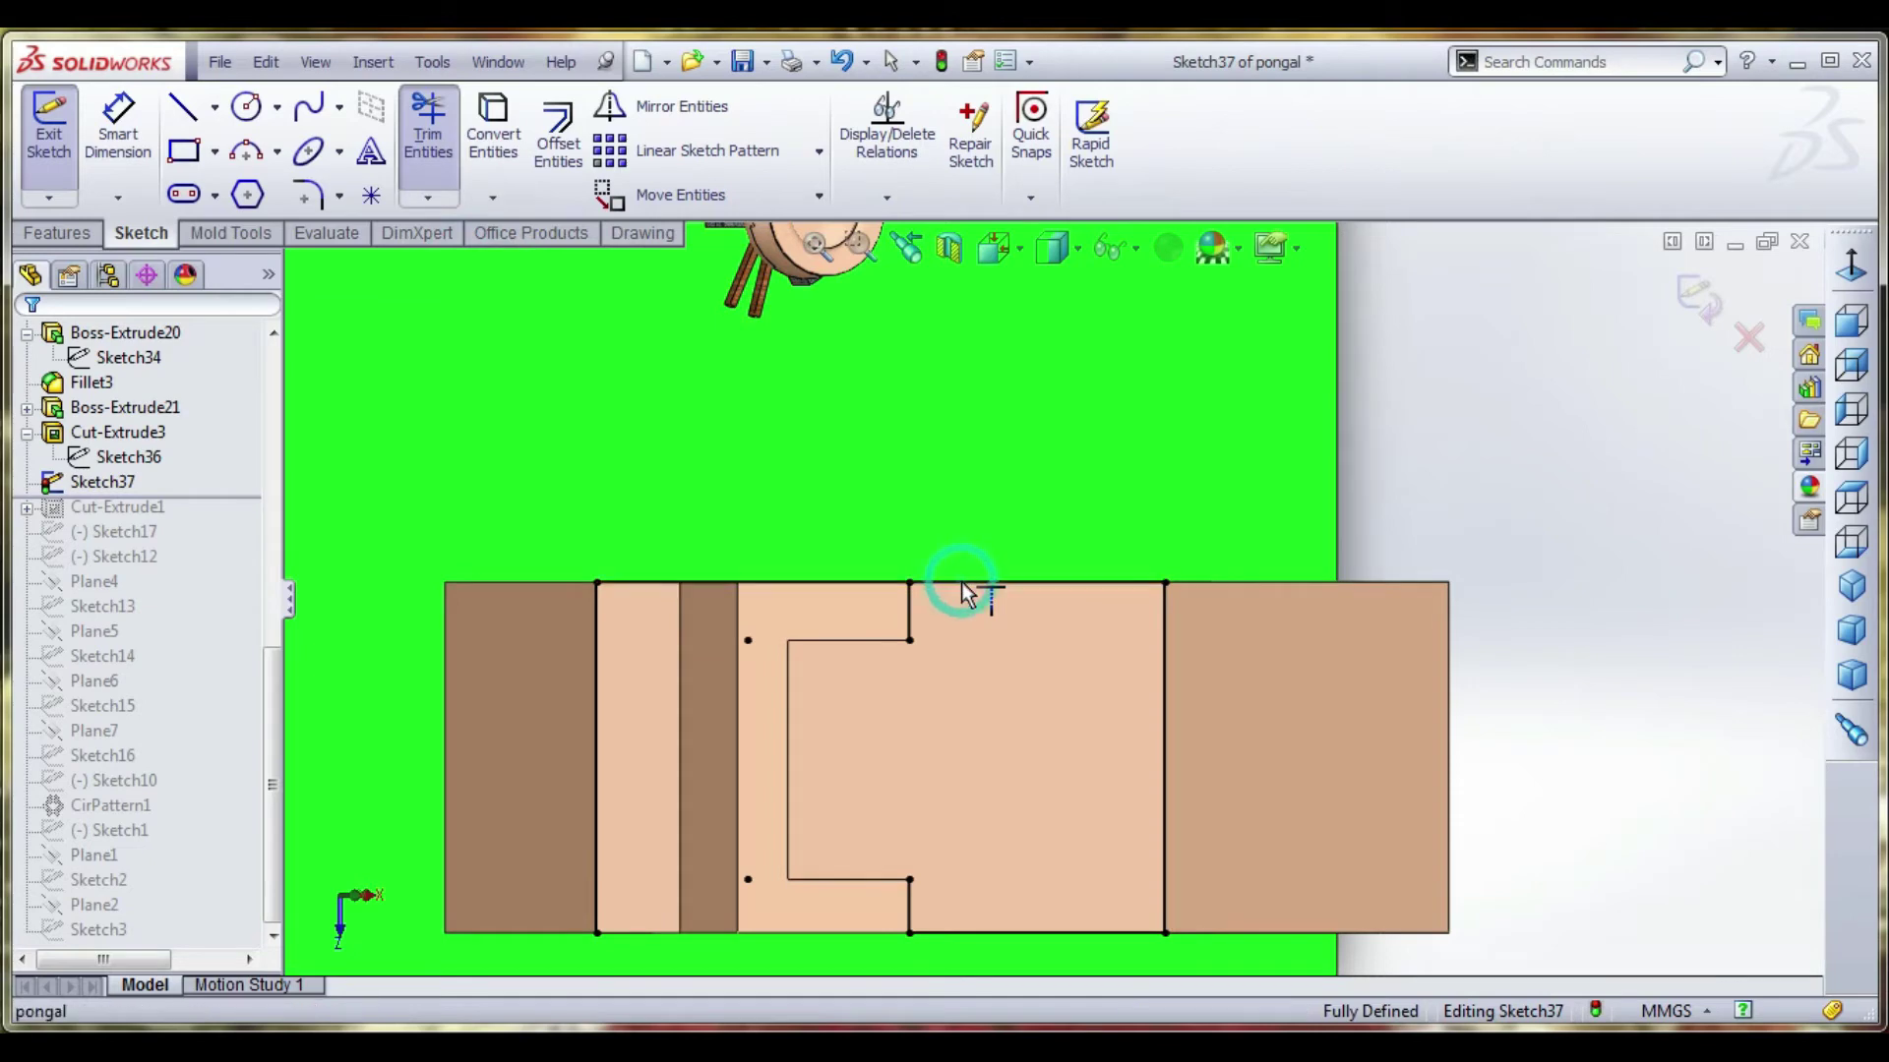
{"action": "left_click", "coordinate": [935, 934]}
{"action": "right_click", "coordinate": [959, 829]}
{"action": "left_click", "coordinate": [1044, 392]}
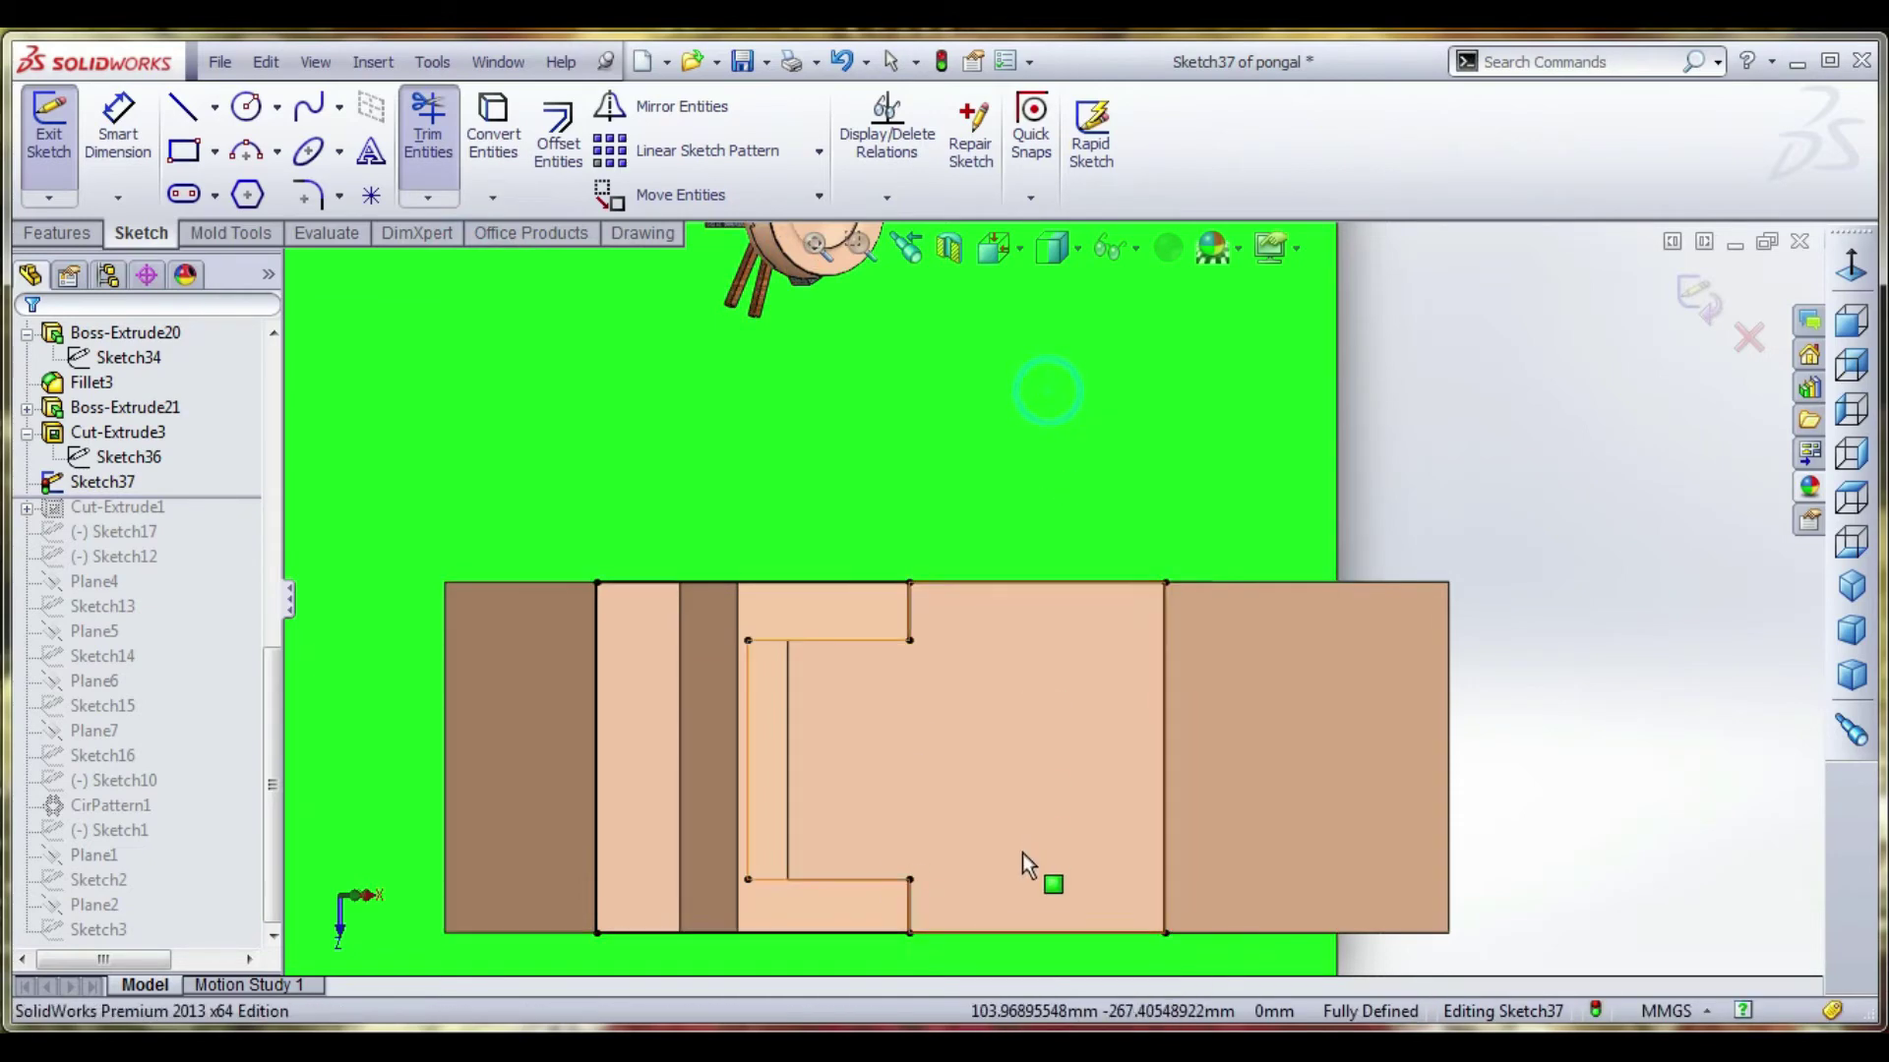
Delete the two short stub lines left at the notch corners of the palm-side roof profile.
{"action": "left_click", "coordinate": [912, 905]}
{"action": "key", "text": "Delete"}
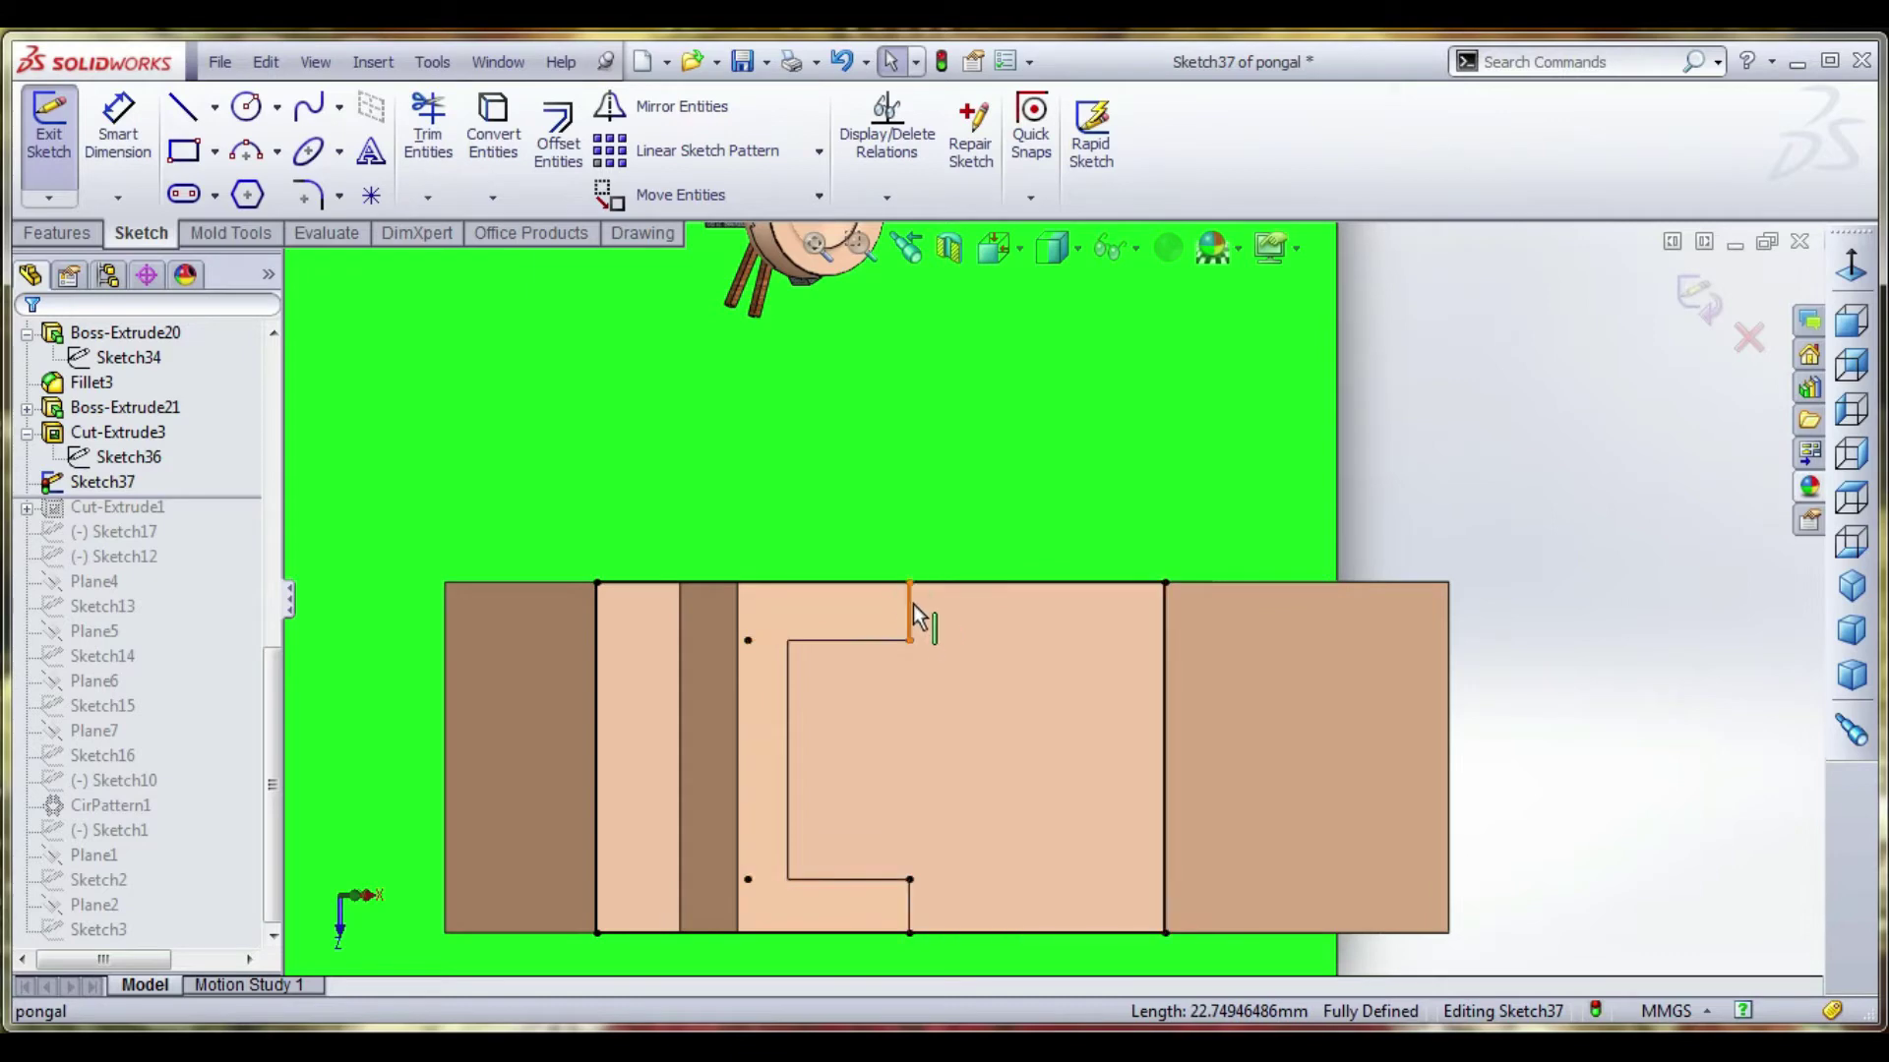
{"action": "left_click", "coordinate": [913, 604]}
{"action": "key", "text": "Delete"}
Extrude-cut the palm-side roof profile 85 mm blind with the cut direction reversed.
{"action": "left_click", "coordinate": [57, 233]}
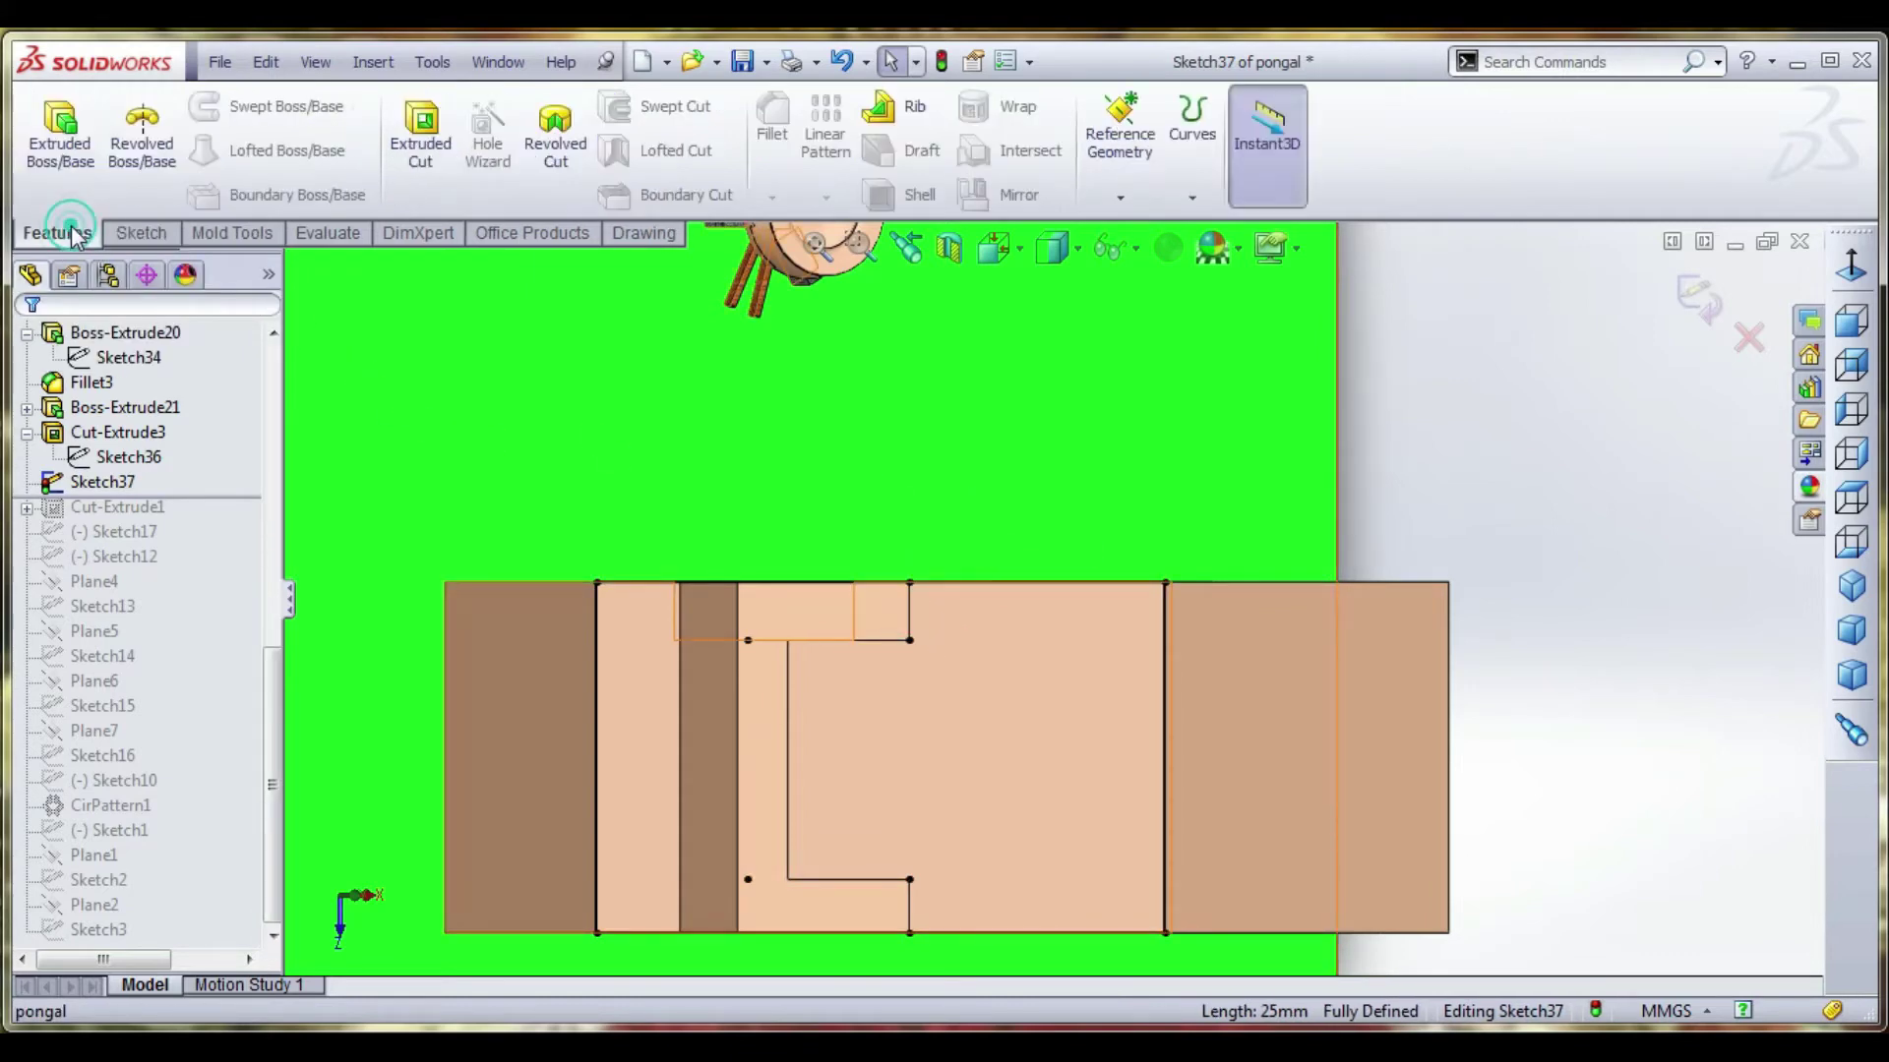
{"action": "left_click", "coordinate": [421, 133]}
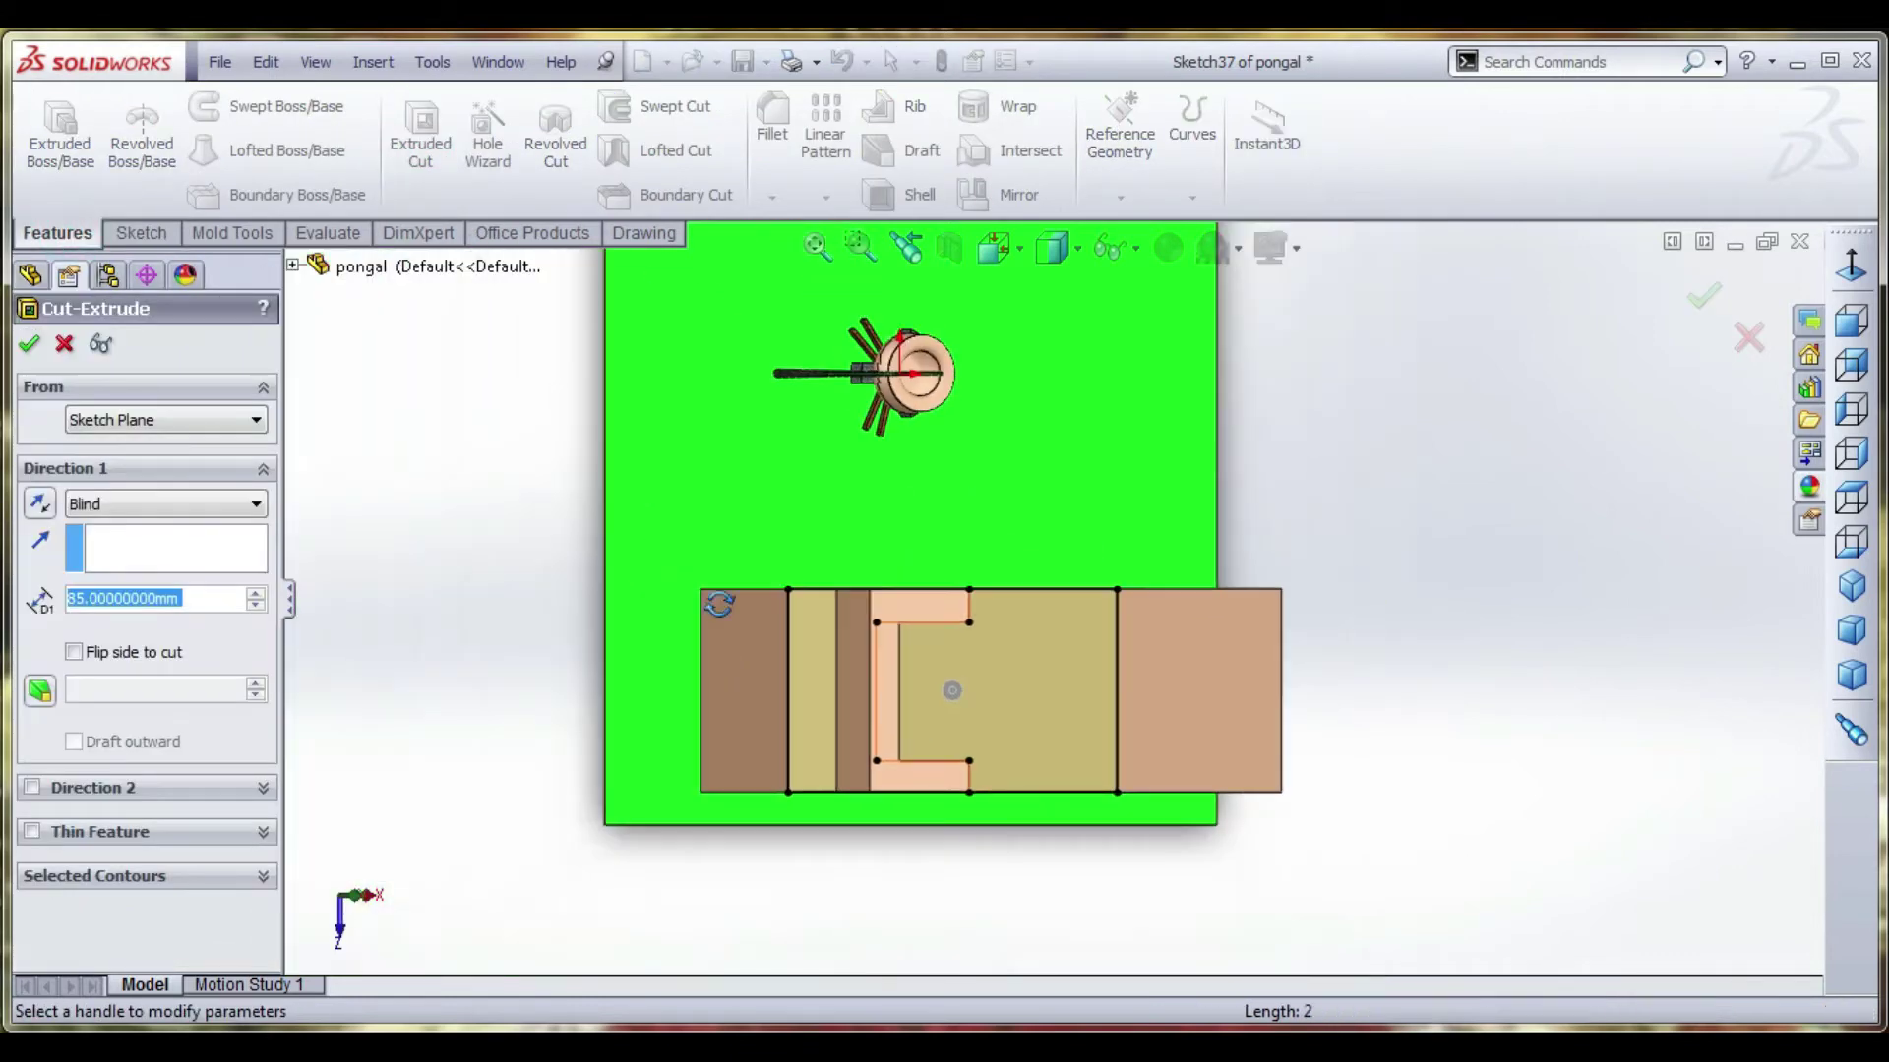
{"action": "left_click", "coordinate": [39, 504]}
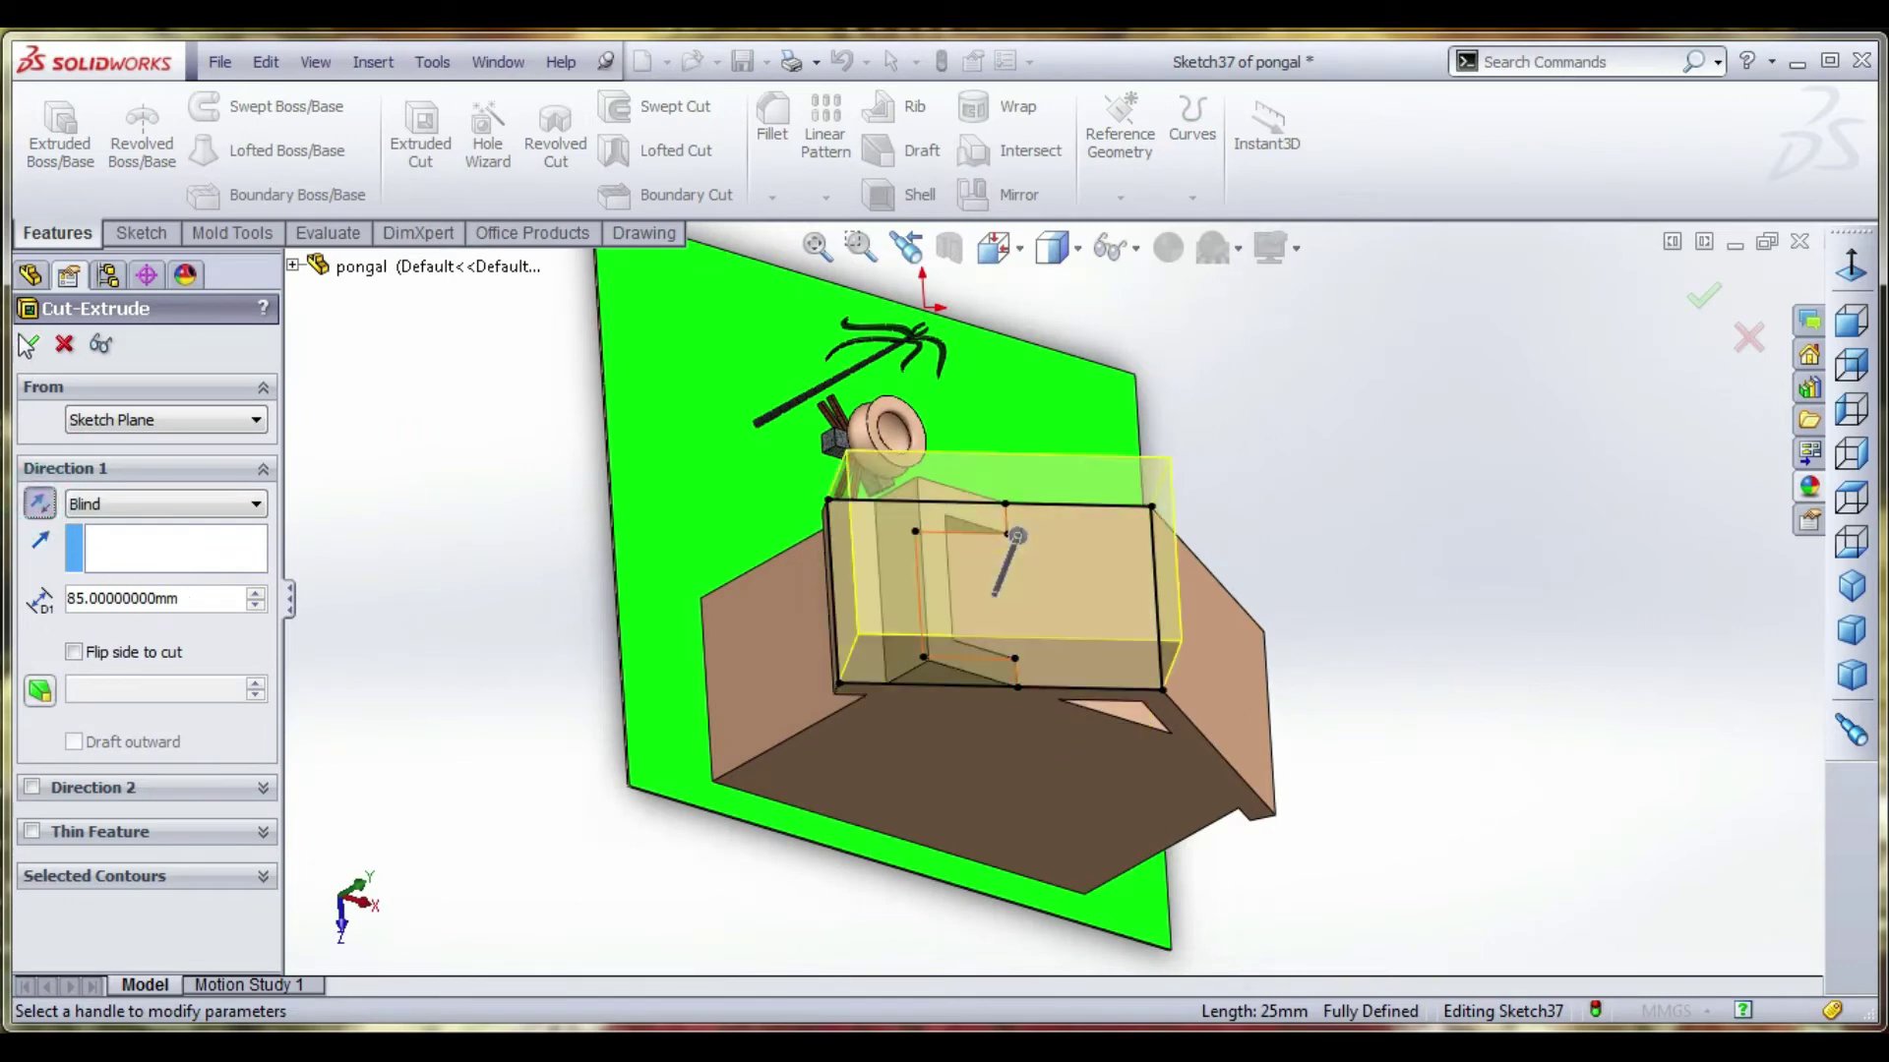
{"action": "left_click", "coordinate": [28, 343]}
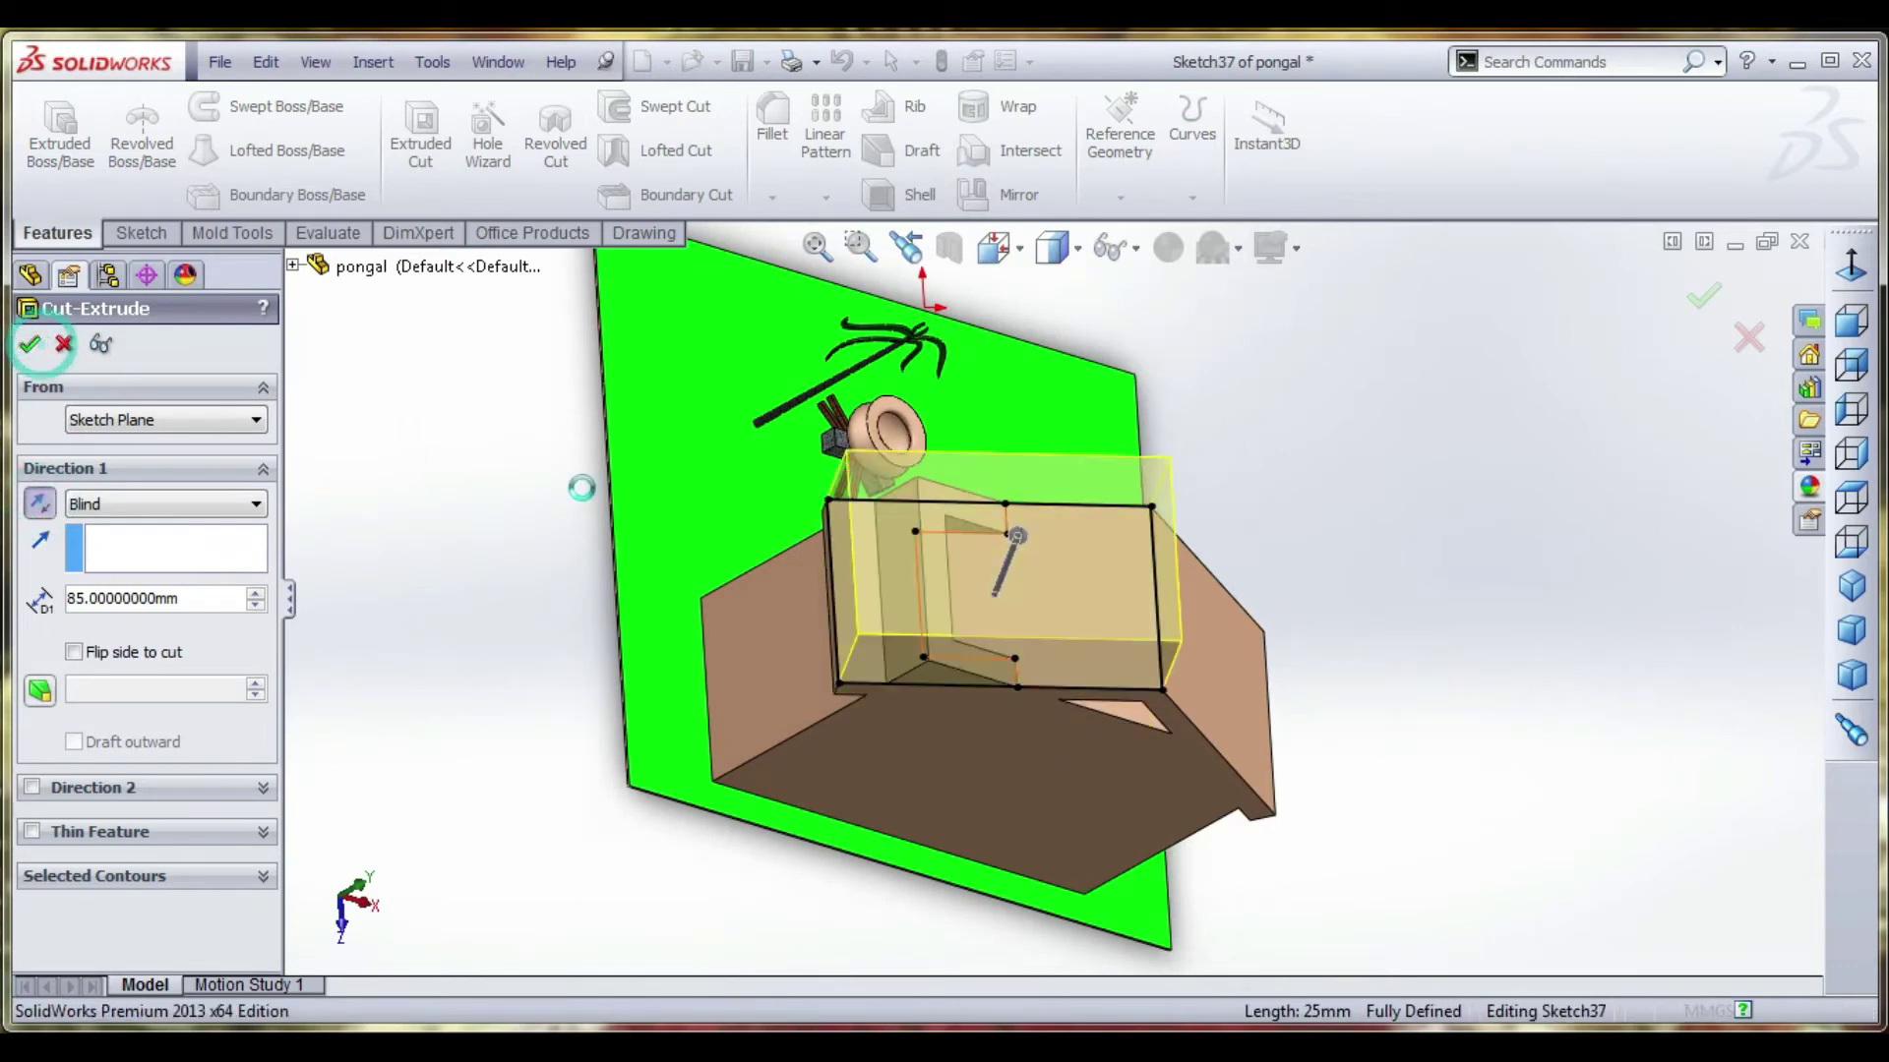
{"action": "left_click", "coordinate": [1202, 655]}
{"action": "left_click", "coordinate": [1055, 622], "text": "ctrl"}
{"action": "mouse_move", "coordinate": [1055, 623]}
{"action": "middle_mouse_down"}
{"action": "mouse_move", "coordinate": [1154, 602]}
{"action": "mouse_move", "coordinate": [1416, 764]}
{"action": "mouse_move", "coordinate": [1067, 640]}
{"action": "middle_mouse_up"}
{"action": "left_click", "coordinate": [1073, 634], "text": "ctrl"}
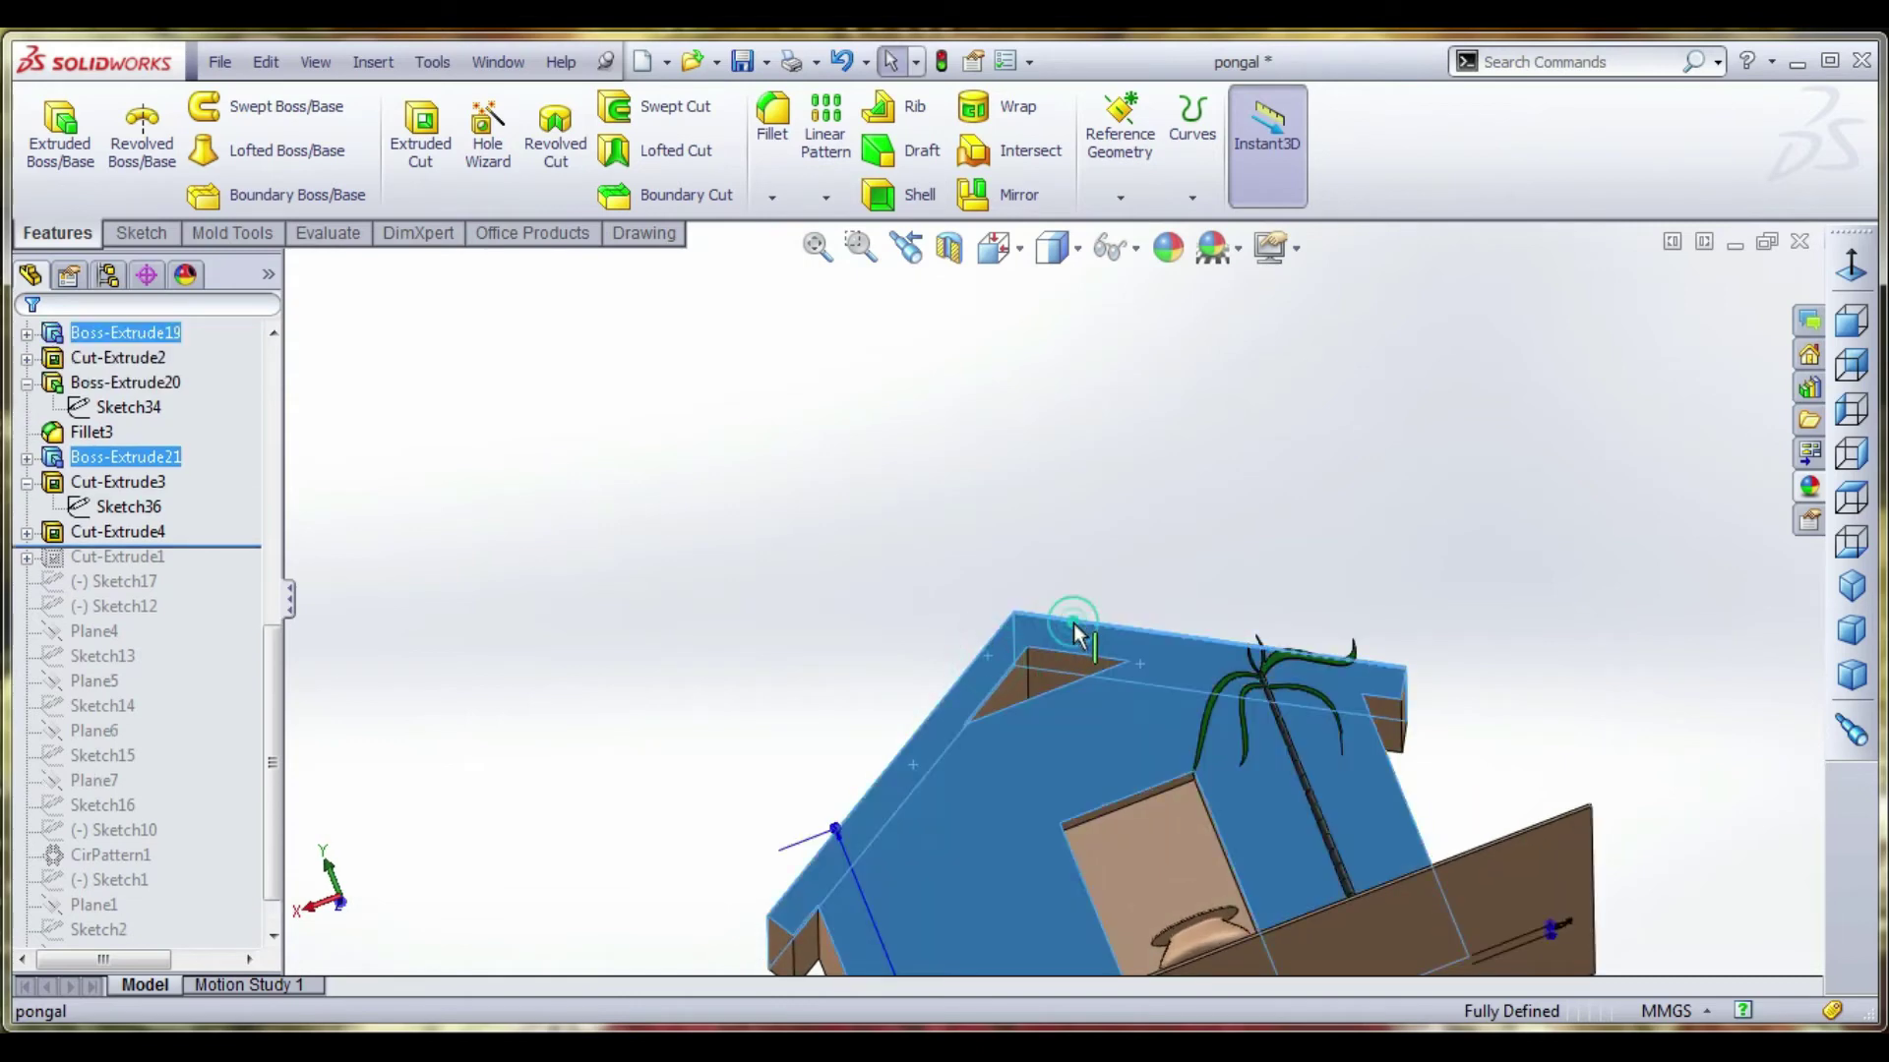
{"action": "middle_click_drag", "start_coordinate": [967, 704], "coordinate": [952, 836]}
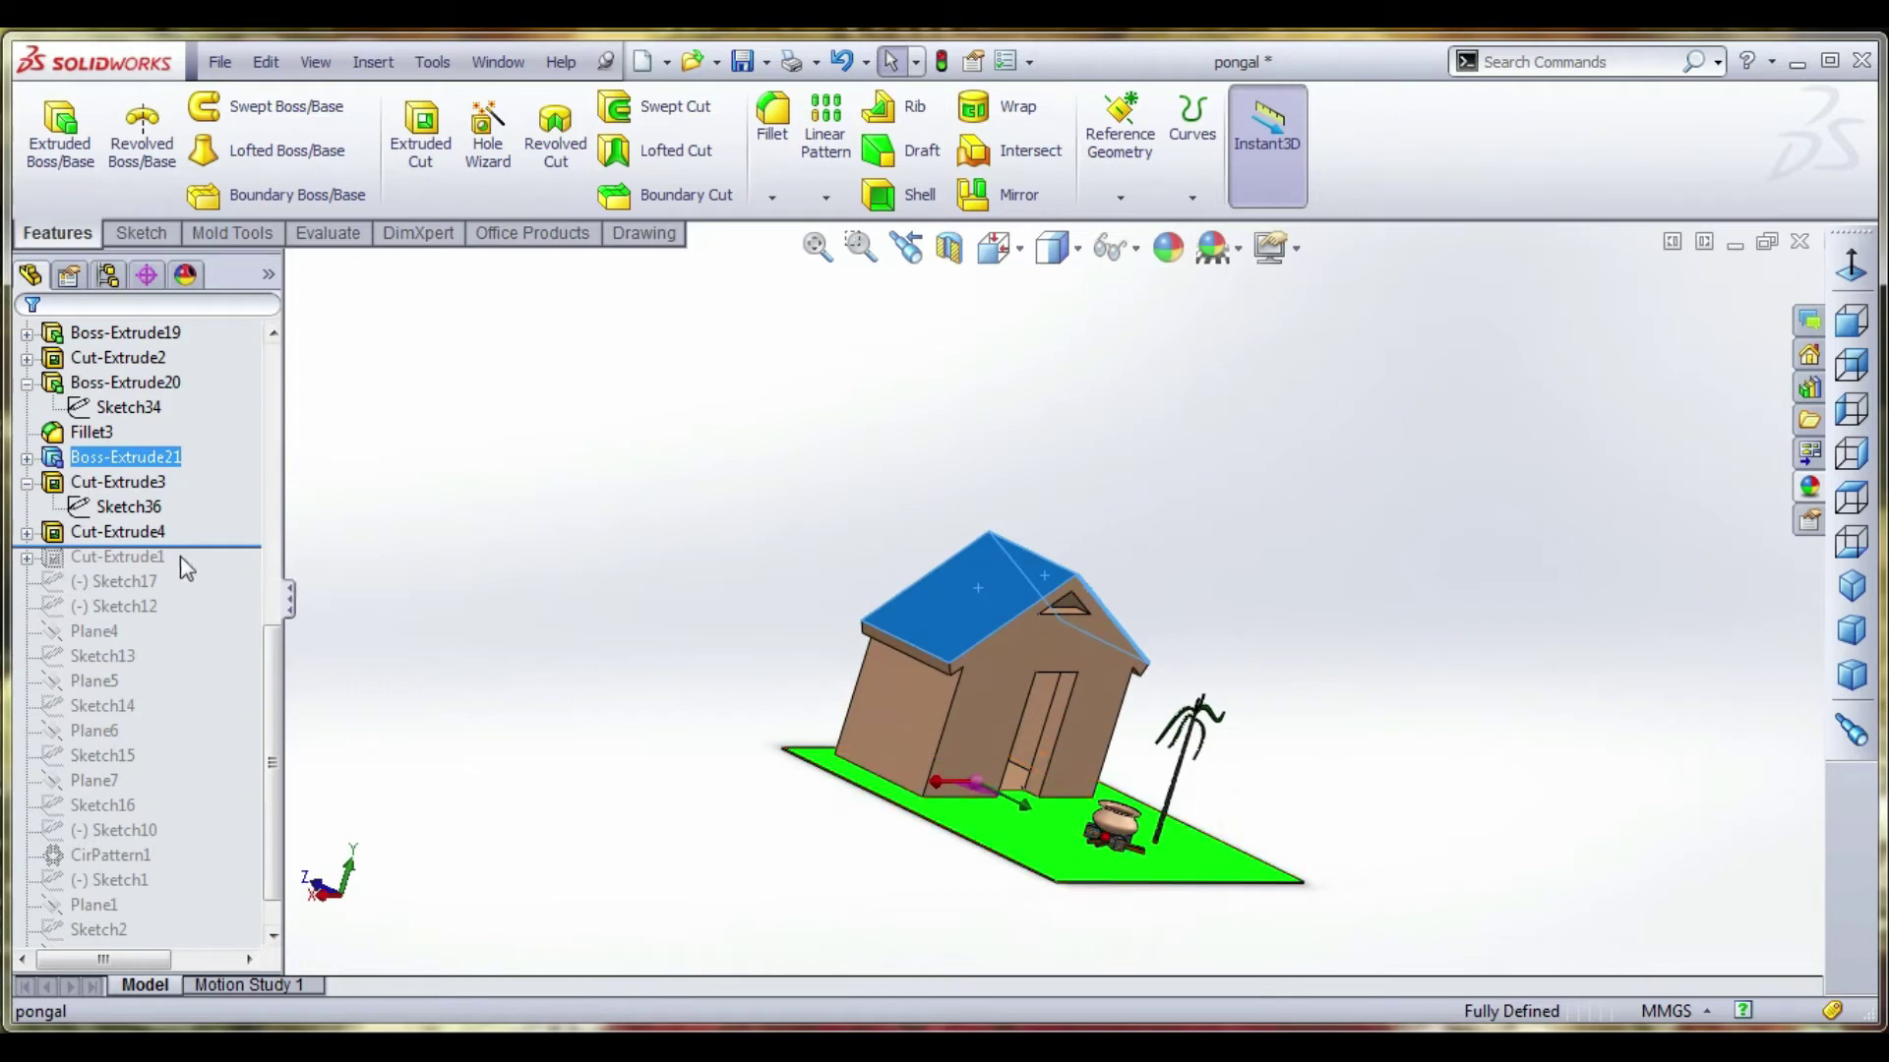
Edit the gable roof extrusion, changing its first direction to Blind with a depth of 222 mm.
{"action": "left_click", "coordinate": [132, 533]}
{"action": "right_click", "coordinate": [91, 478]}
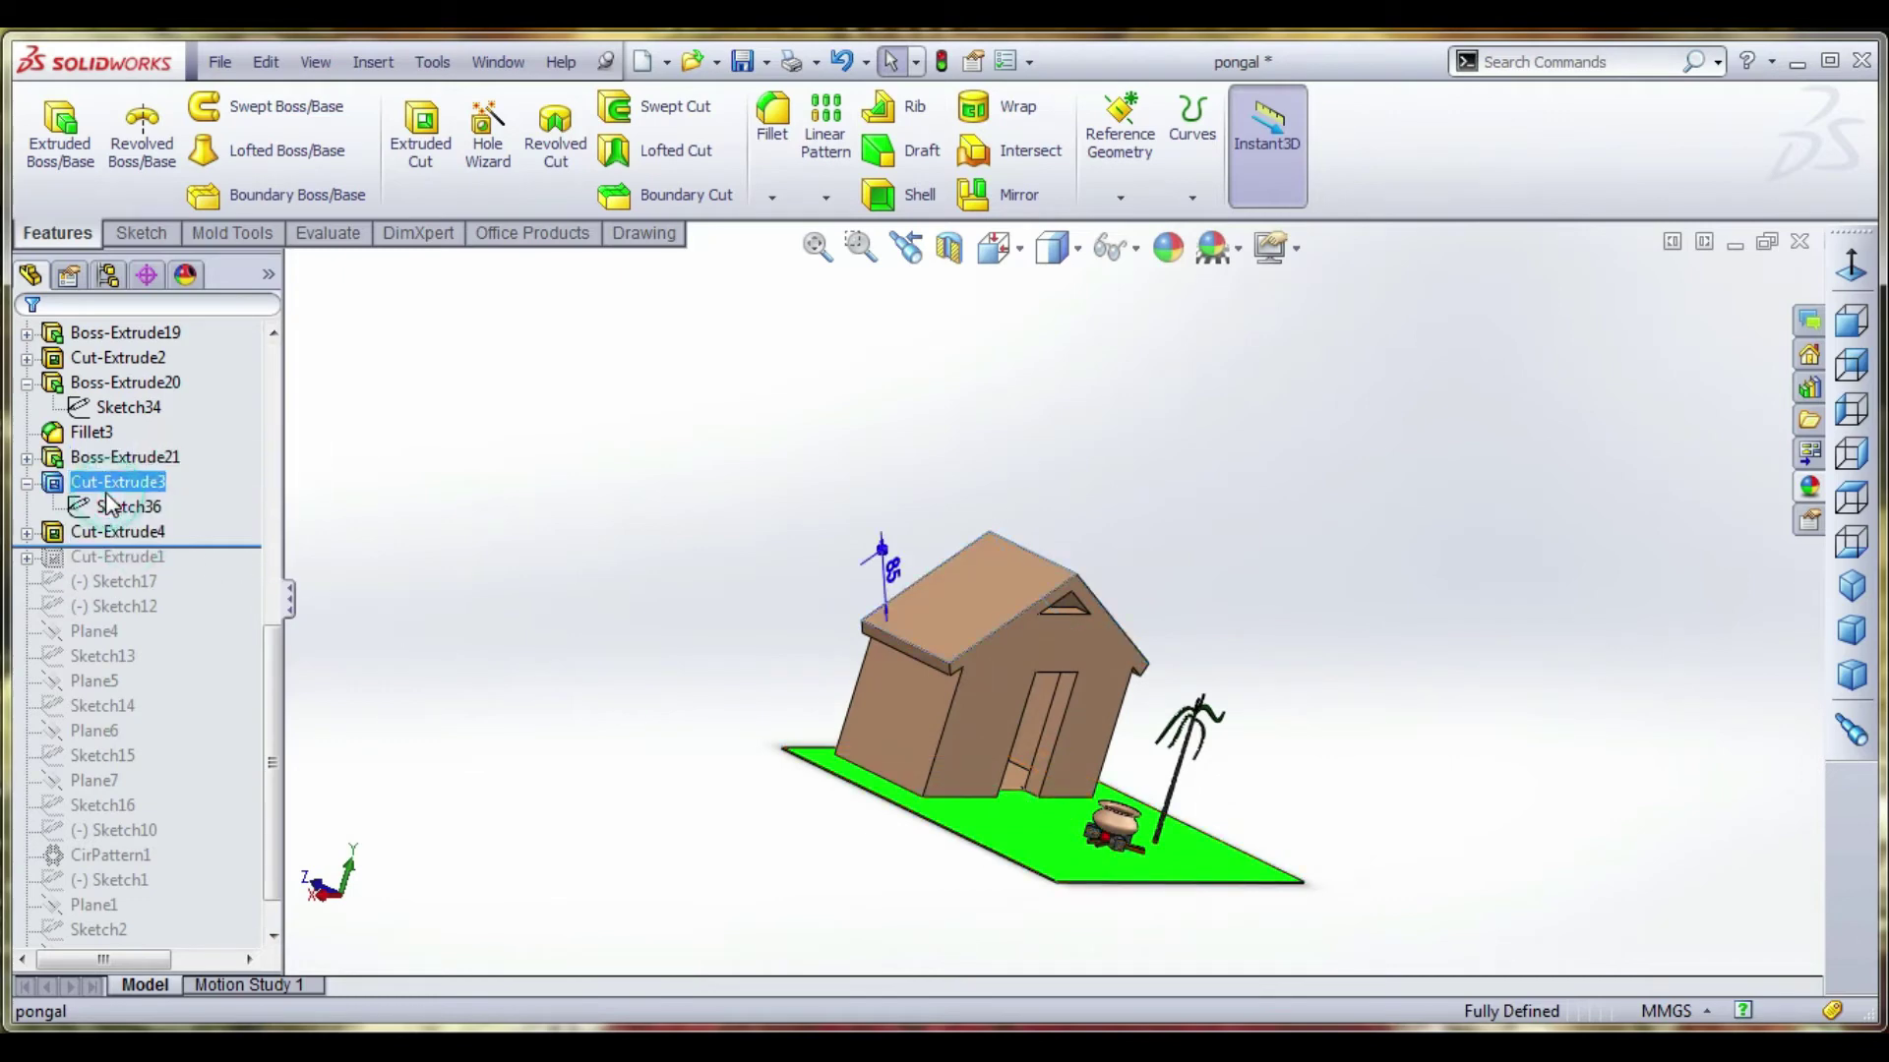
{"action": "right_click", "coordinate": [88, 456]}
{"action": "left_click", "coordinate": [123, 381]}
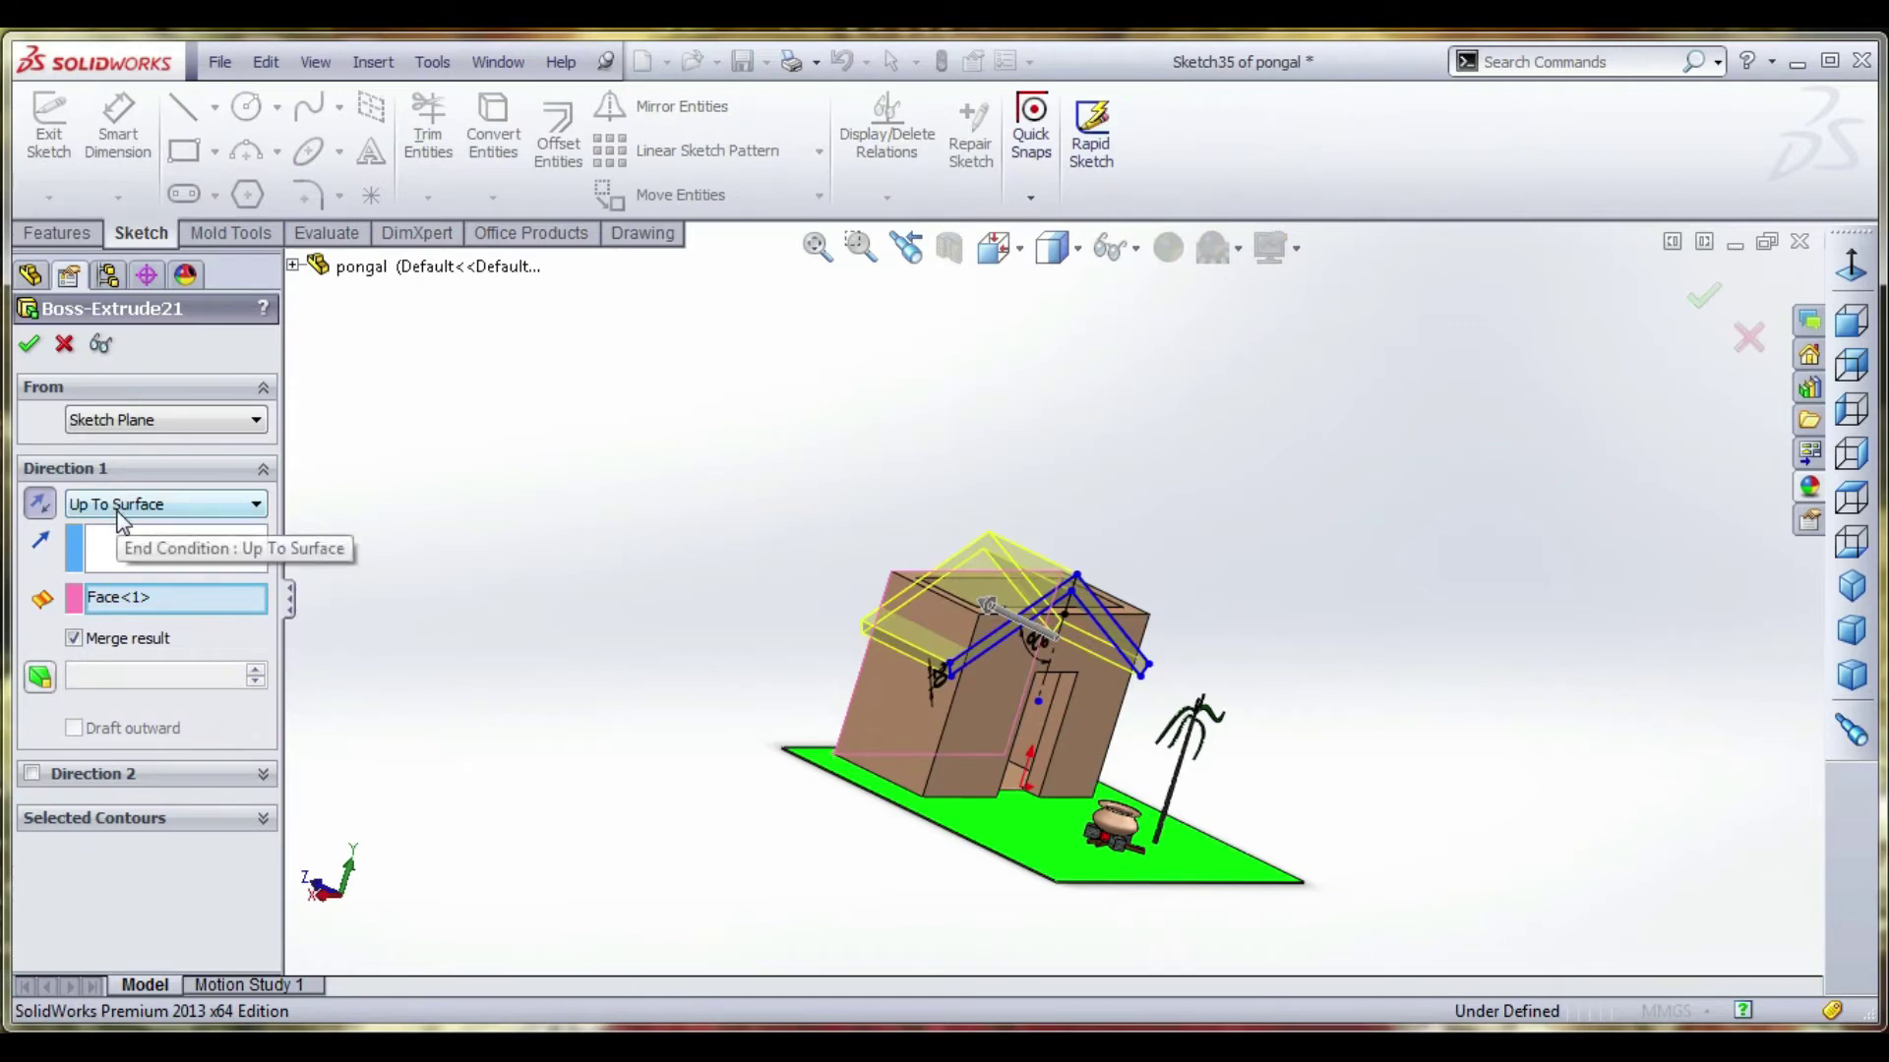
{"action": "left_click", "coordinate": [118, 507]}
{"action": "left_click", "coordinate": [138, 532]}
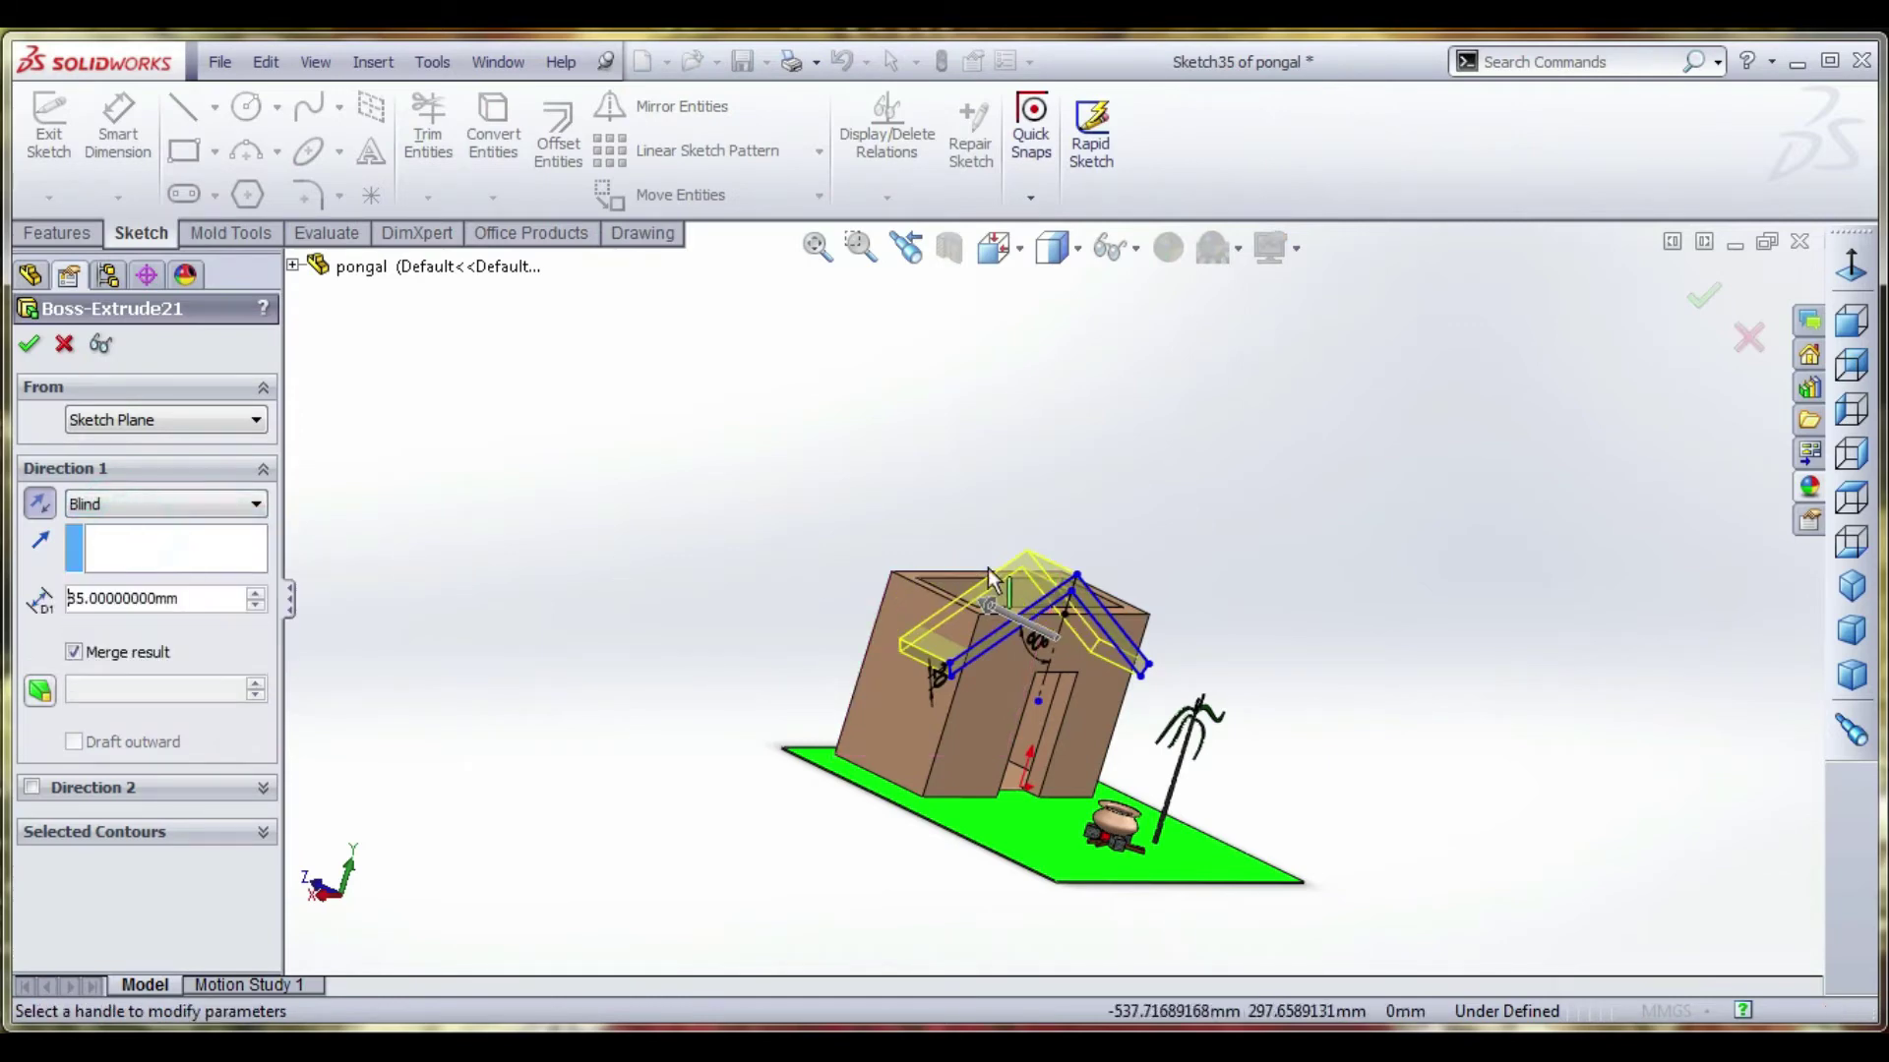
{"action": "left_click_drag", "start_coordinate": [994, 610], "coordinate": [993, 661]}
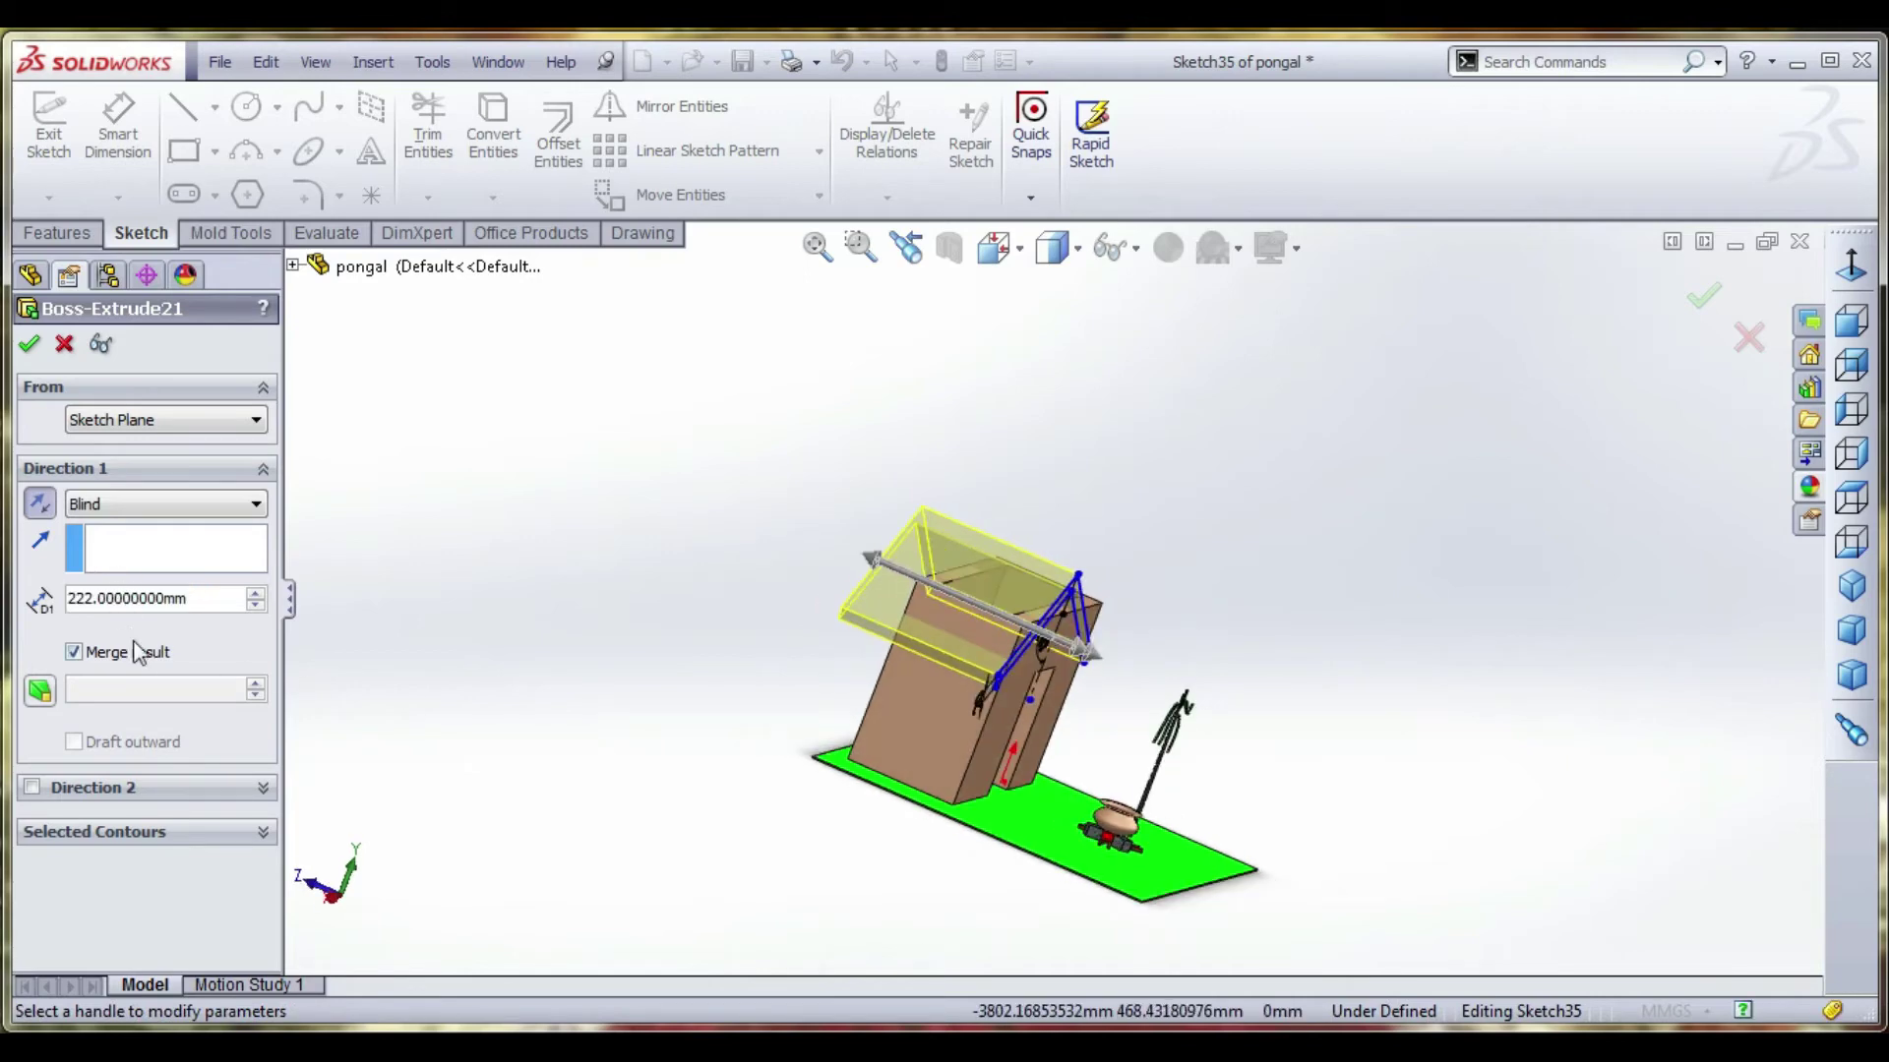
Enable a second direction on the roof extrusion, Blind with a depth of 60 mm, to overhang the house front.
{"action": "left_click", "coordinate": [32, 788]}
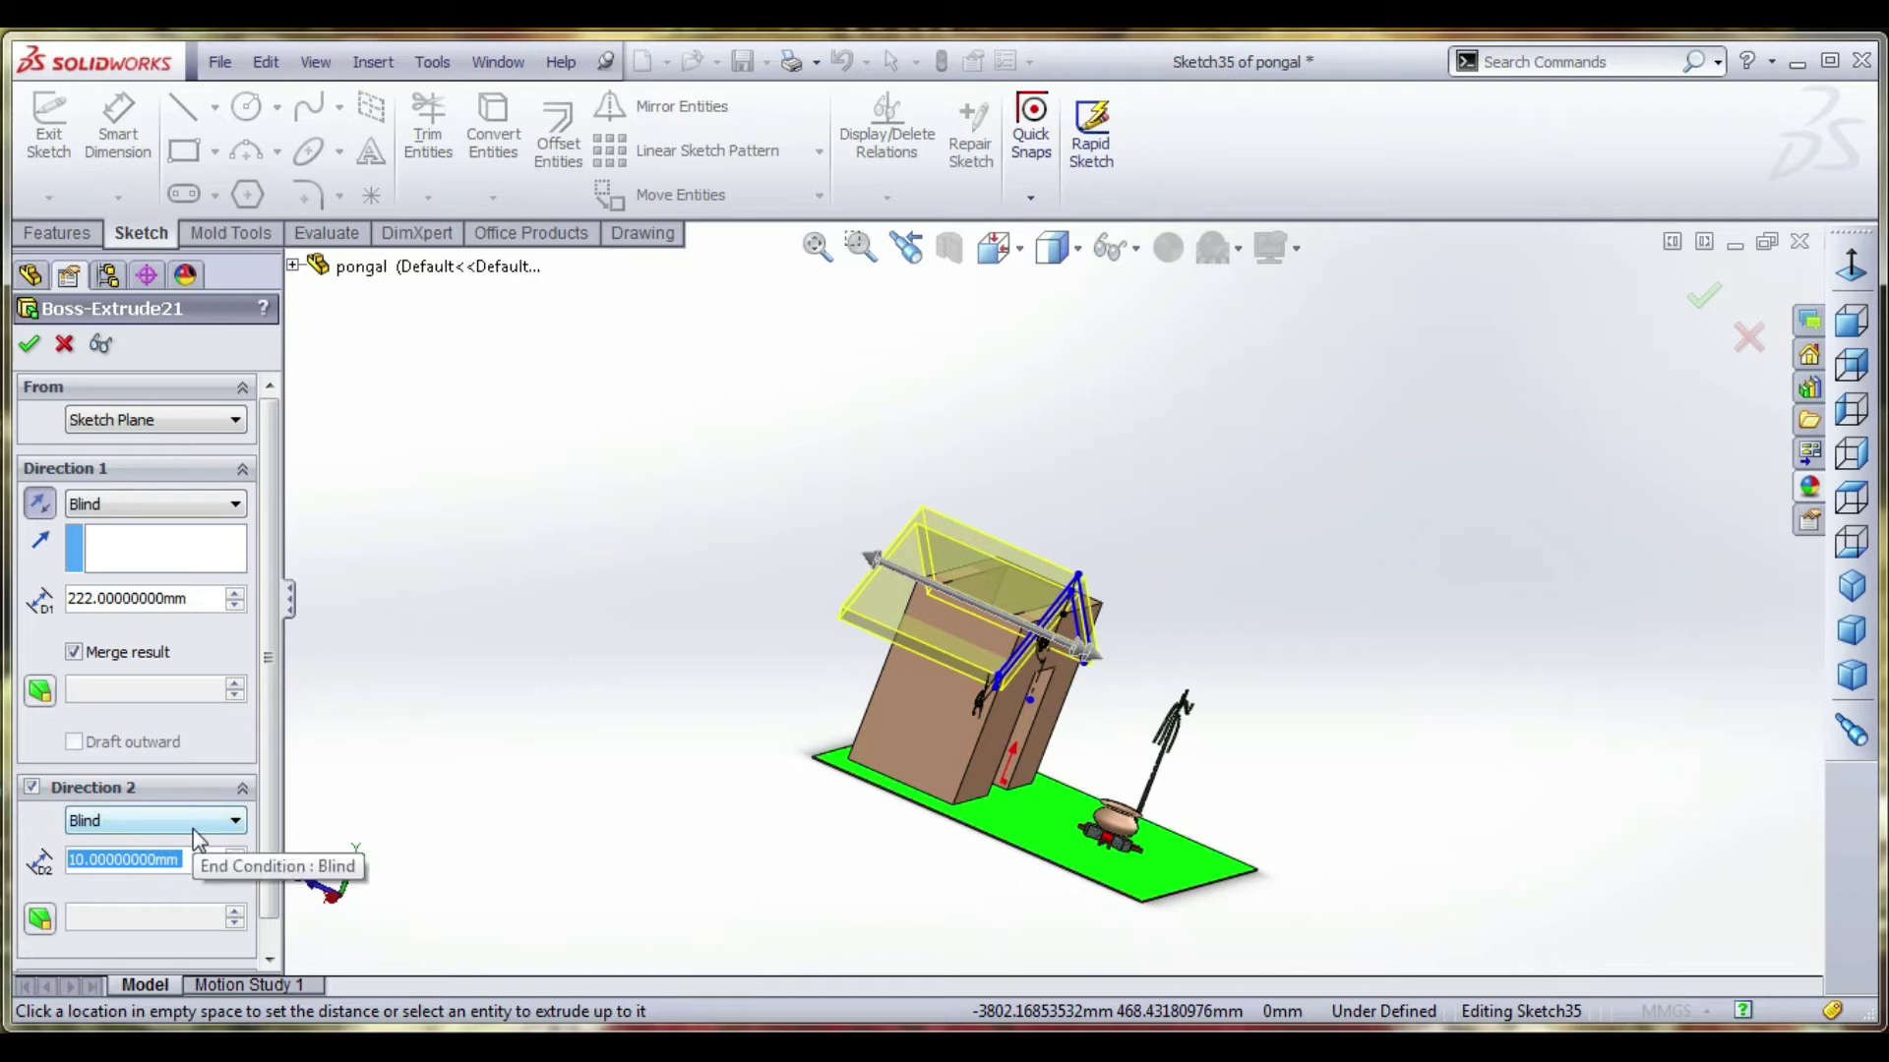
{"action": "type", "text": "20"}
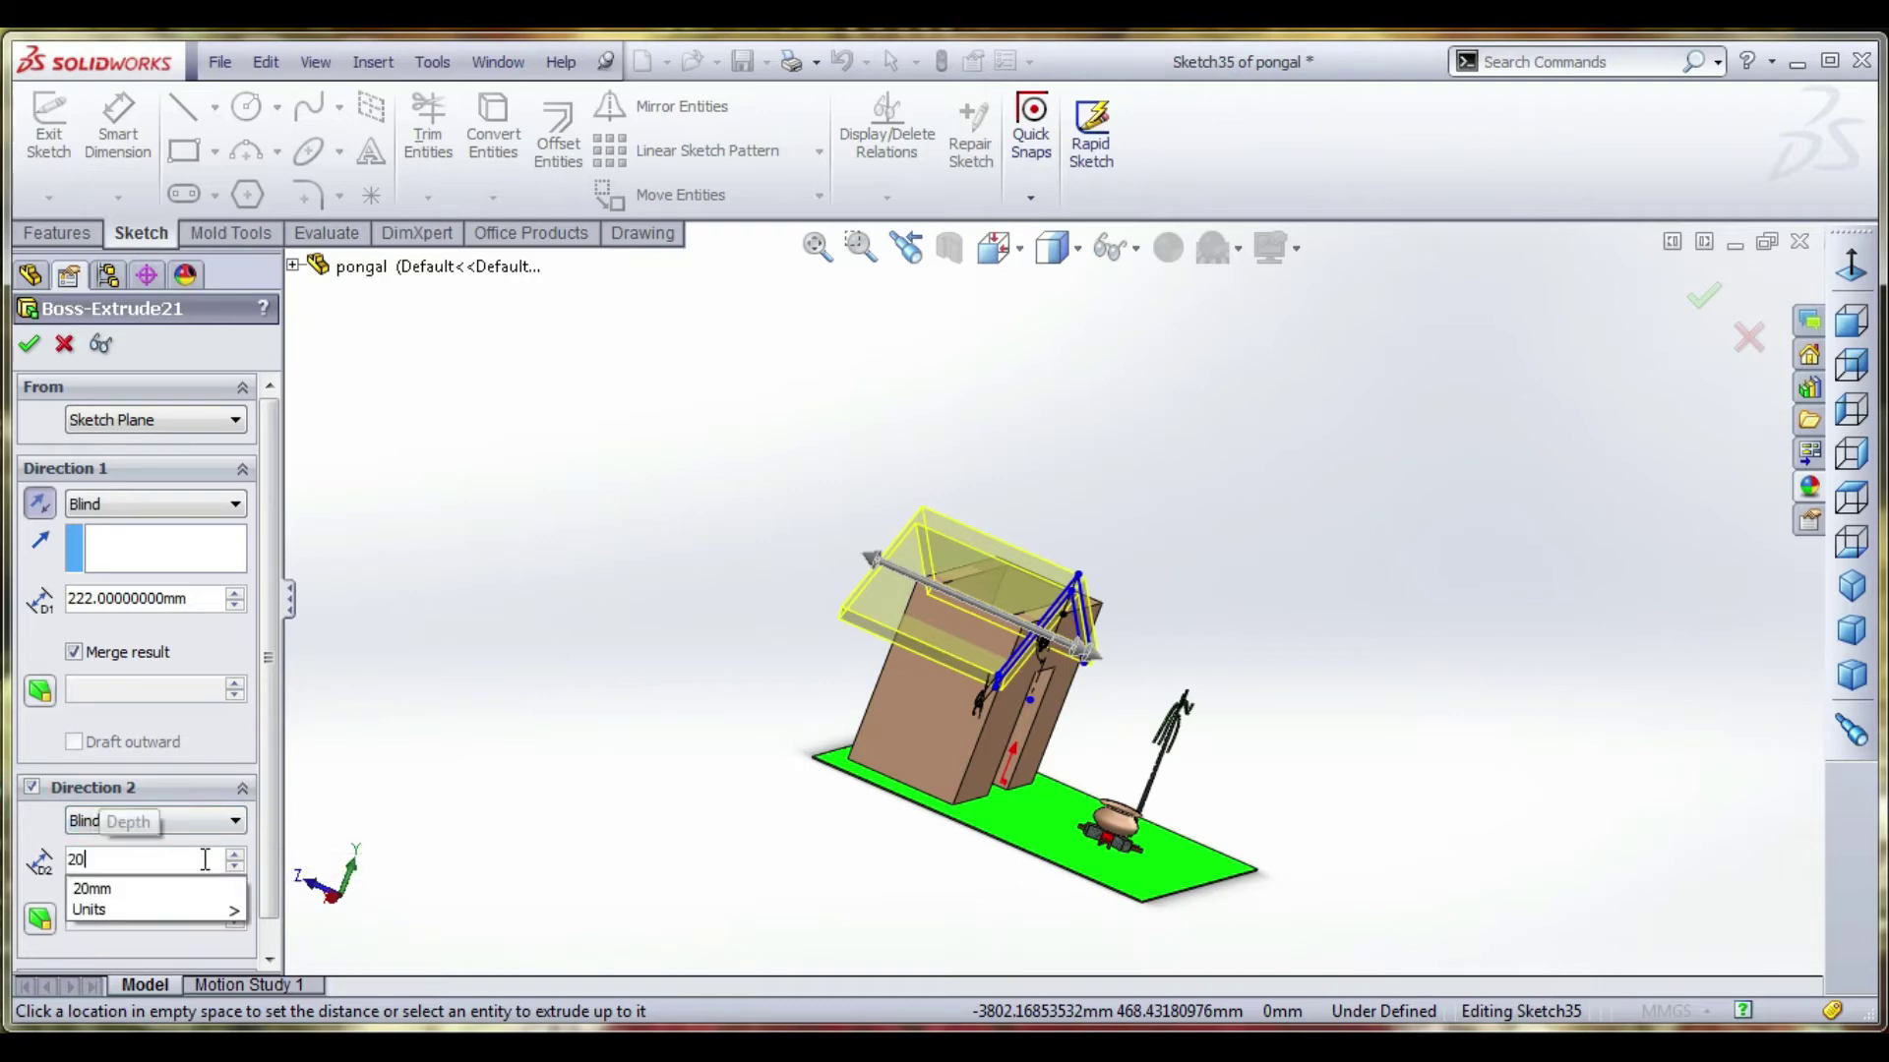
{"action": "key", "text": "Return"}
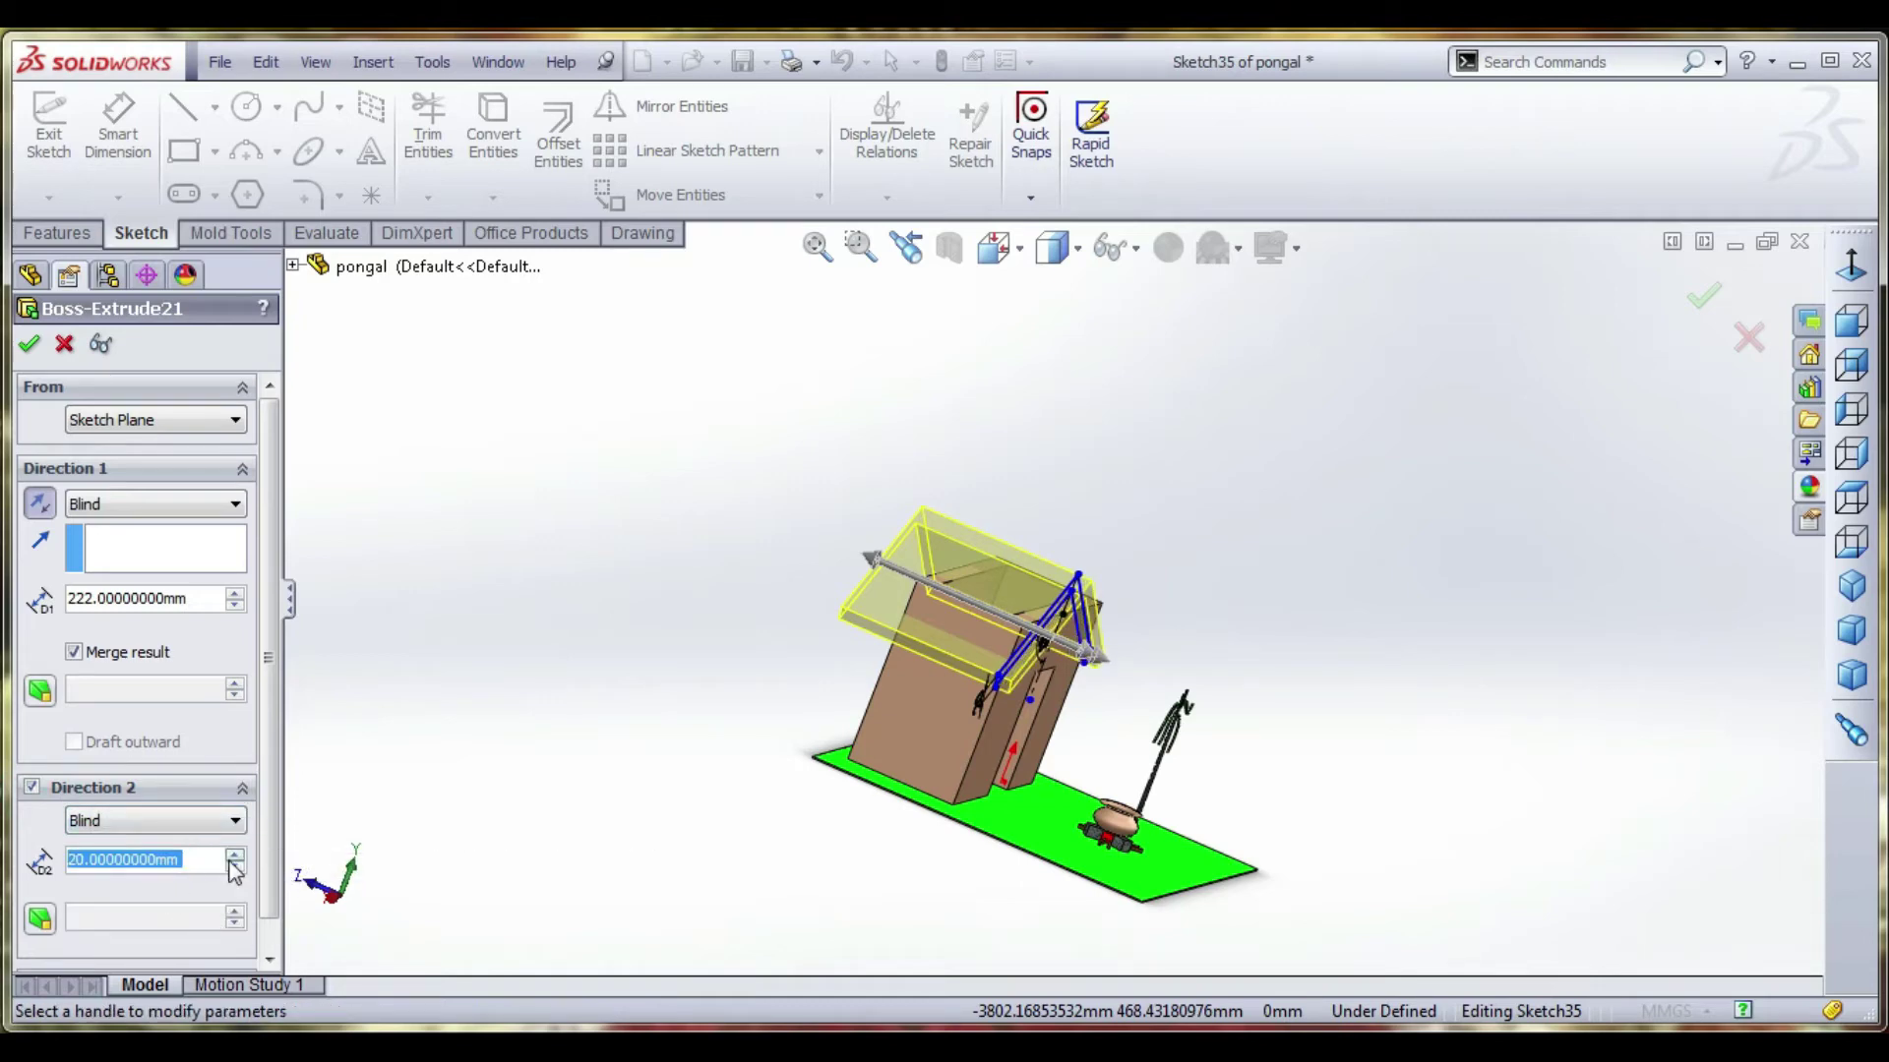
{"action": "left_click", "coordinate": [233, 856]}
{"action": "left_click", "coordinate": [233, 856]}
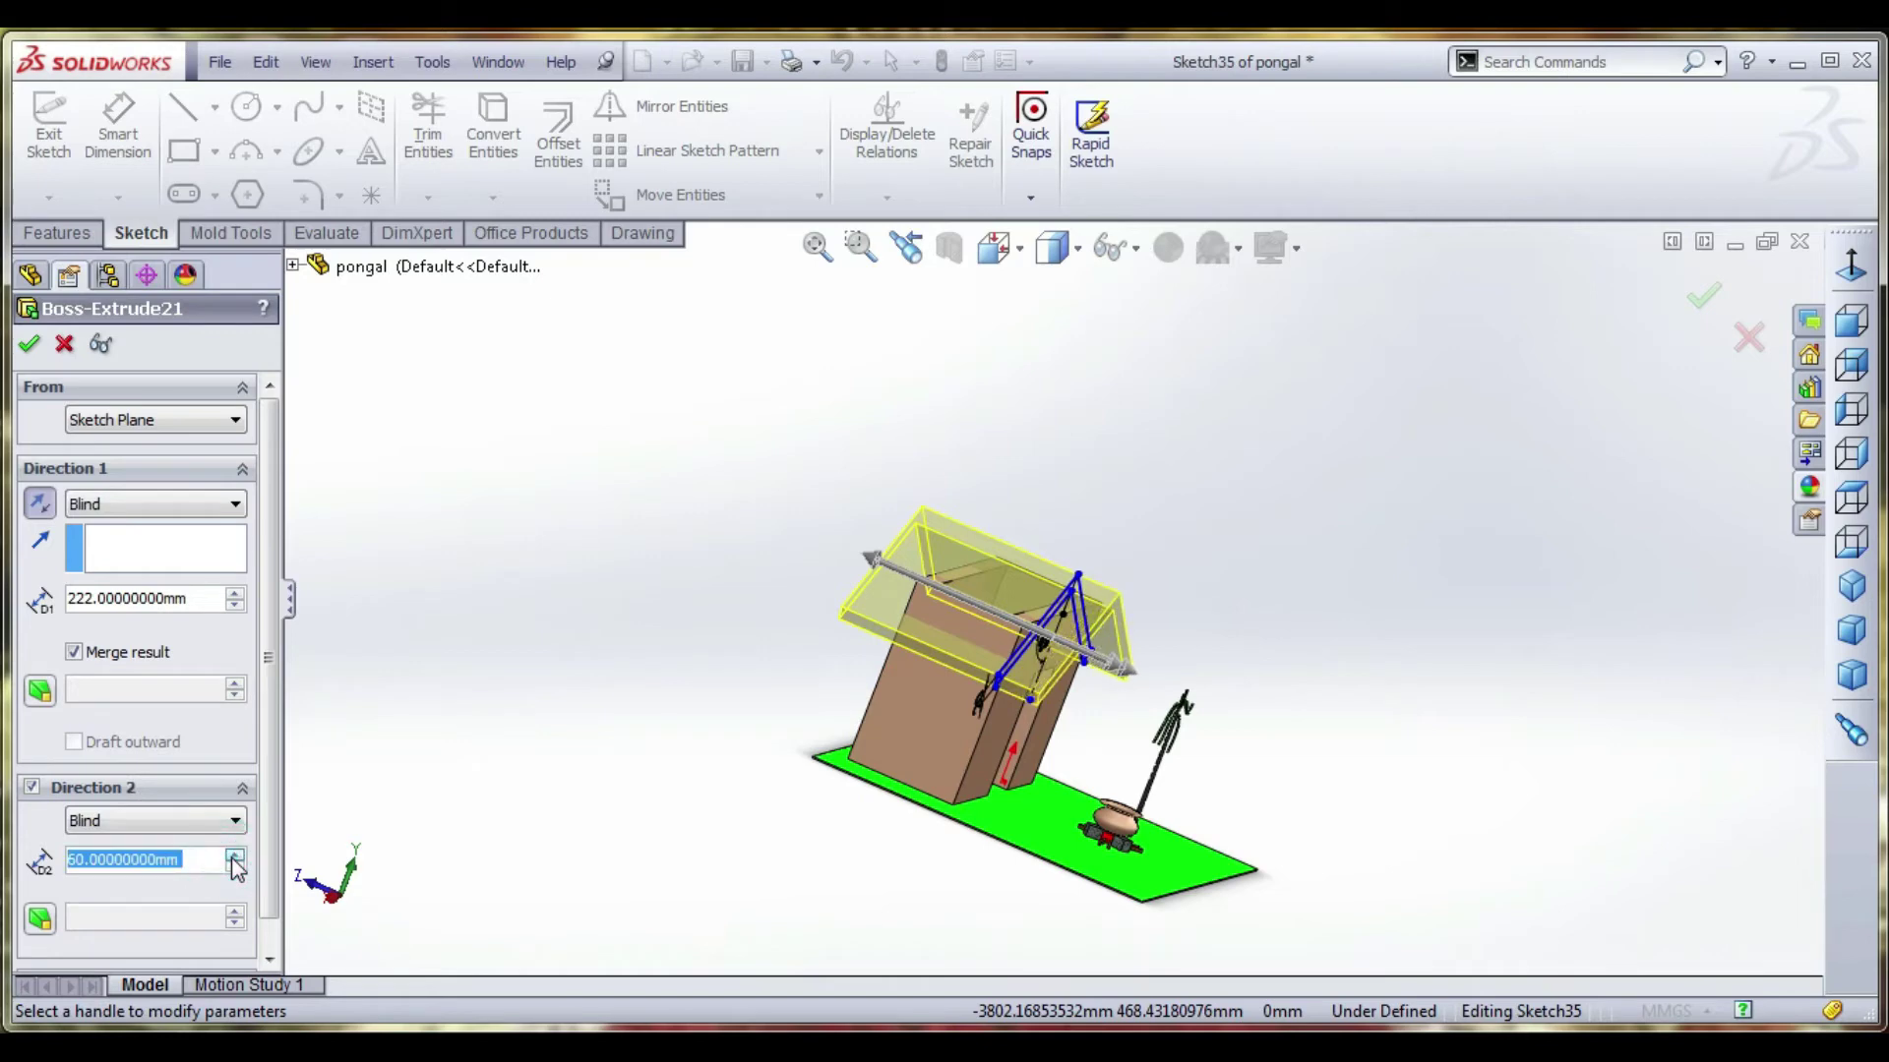
{"action": "middle_click_drag", "start_coordinate": [745, 549], "coordinate": [666, 525]}
{"action": "middle_click_drag", "start_coordinate": [557, 511], "coordinate": [421, 642]}
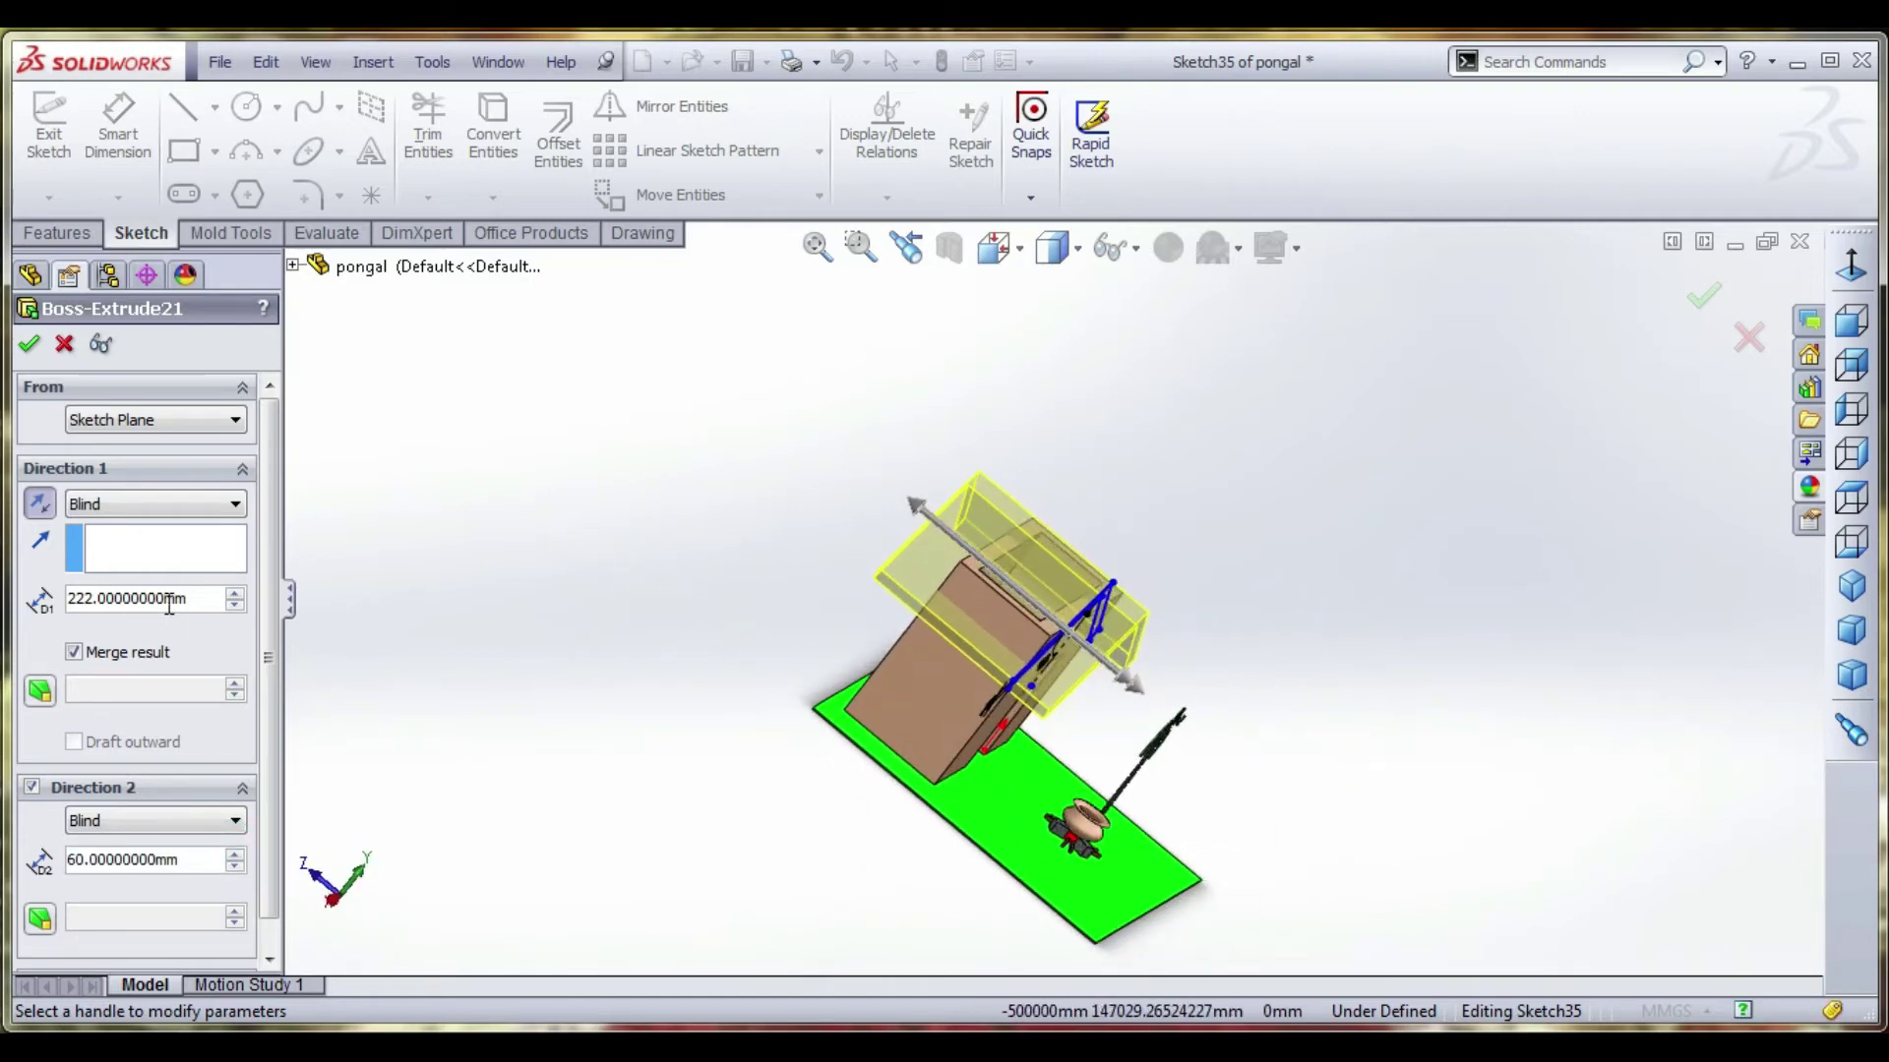
Reduce the roof extrusion's first-direction depth to 188 mm and accept the edited feature.
{"action": "mouse_move", "coordinate": [913, 507]}
{"action": "left_mouse_down"}
{"action": "mouse_move", "coordinate": [777, 432]}
{"action": "mouse_move", "coordinate": [956, 551]}
{"action": "mouse_move", "coordinate": [942, 528]}
{"action": "left_mouse_up"}
{"action": "middle_click_drag", "start_coordinate": [915, 538], "coordinate": [962, 534]}
{"action": "left_click_drag", "start_coordinate": [945, 528], "coordinate": [944, 566]}
{"action": "middle_click_drag", "start_coordinate": [813, 548], "coordinate": [360, 490]}
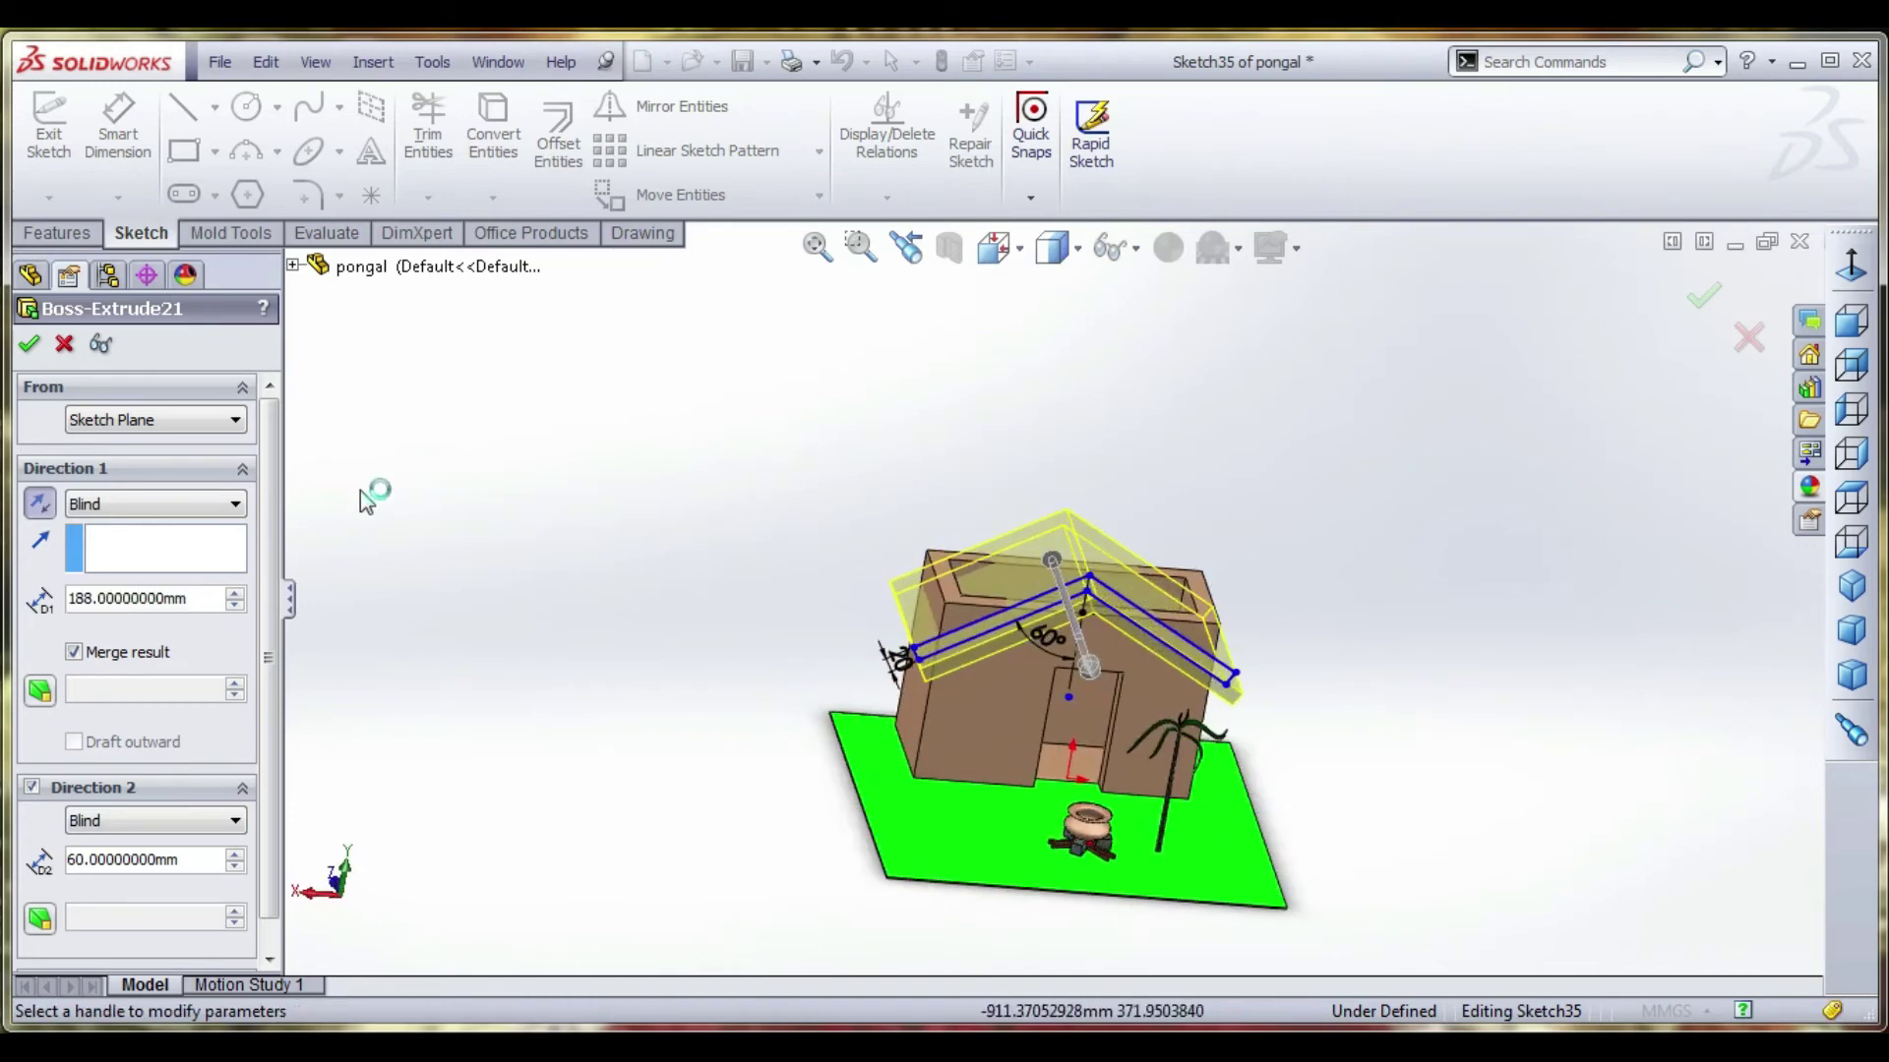
{"action": "left_click", "coordinate": [34, 345]}
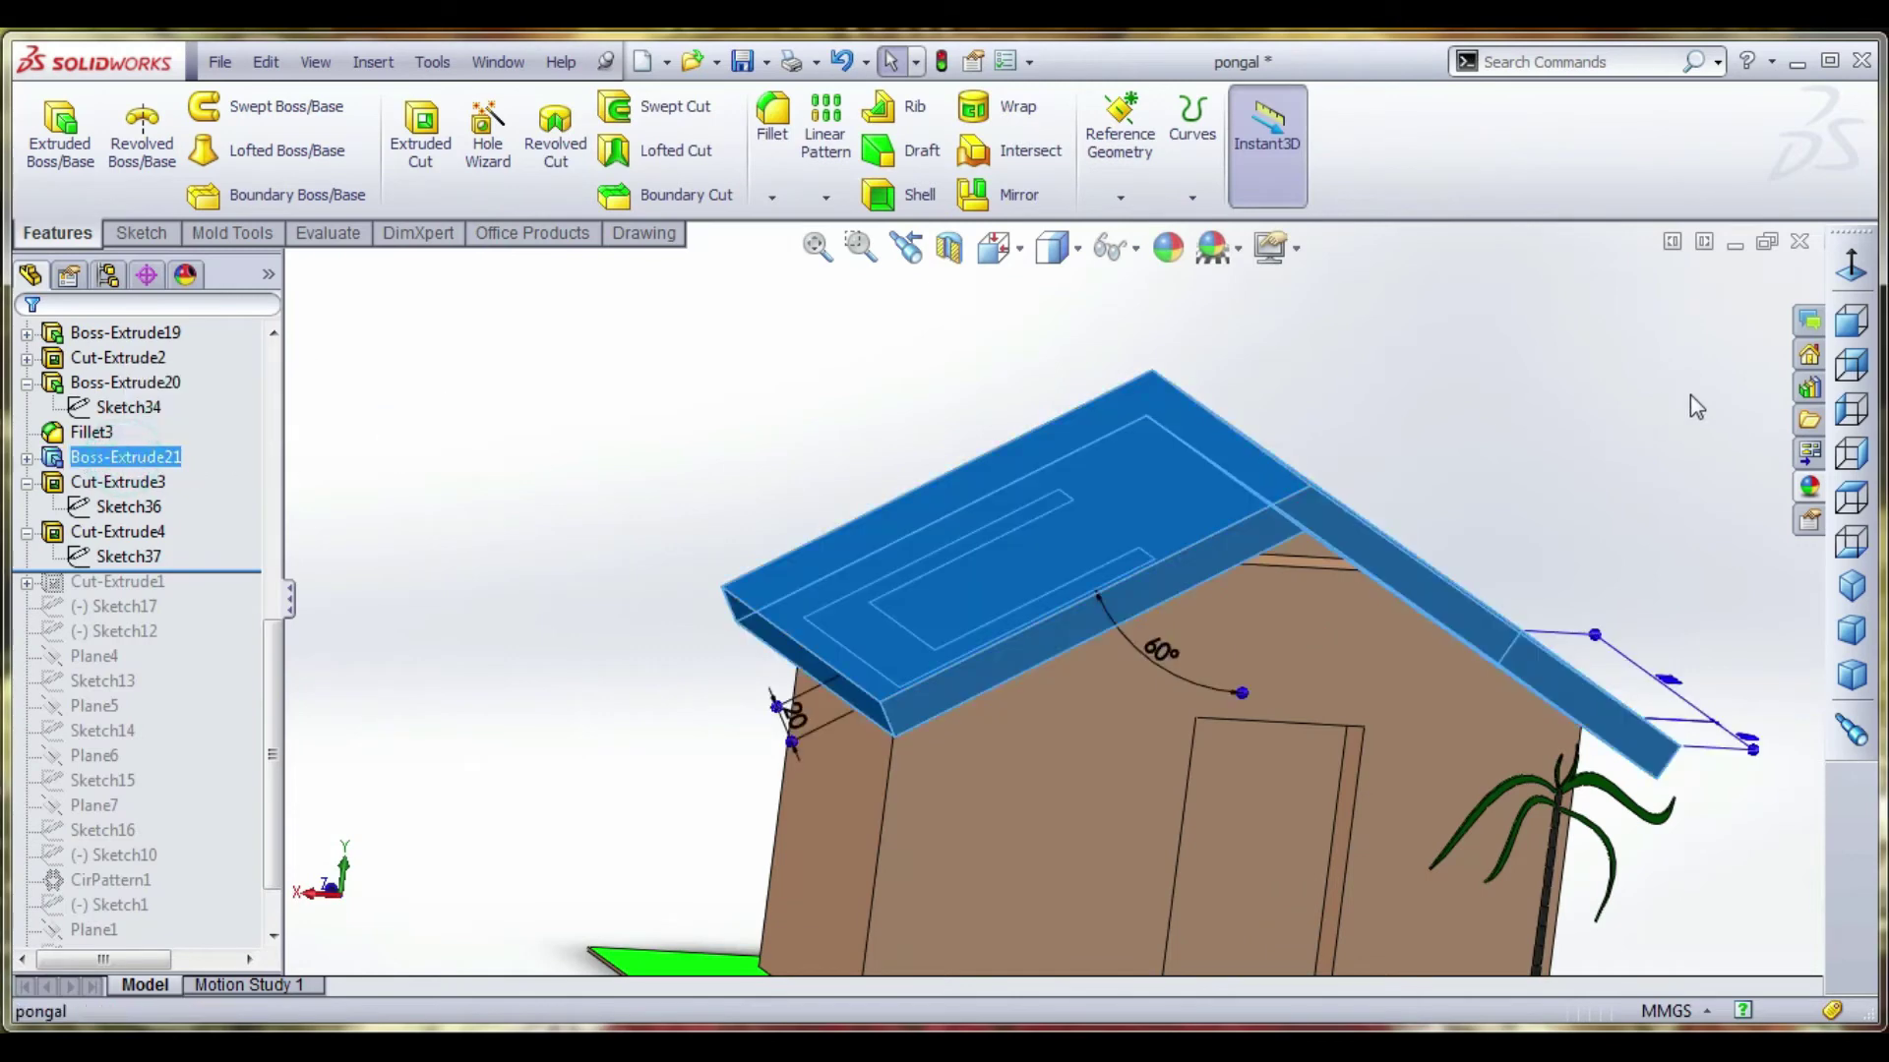
Apply the polished mahogany 2d wood appearance to the gable roof.
{"action": "left_click", "coordinate": [1813, 482]}
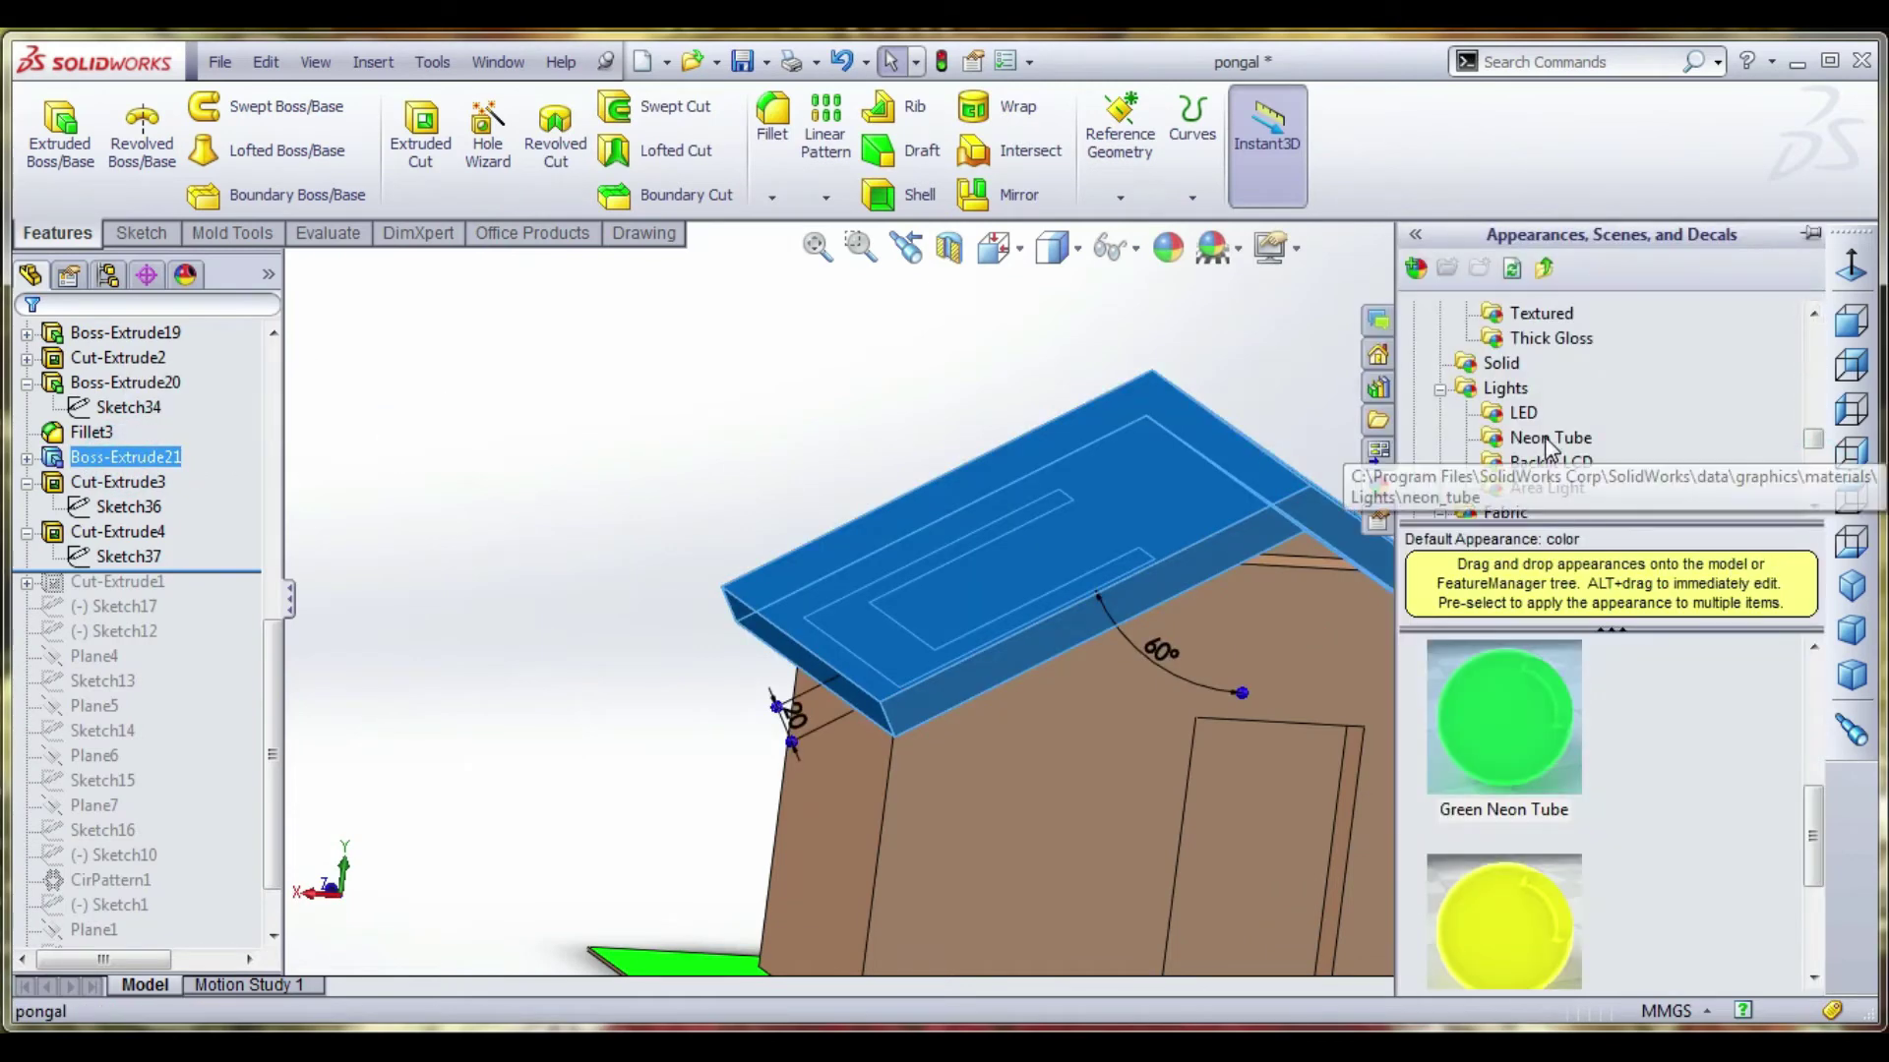
{"action": "scroll", "coordinate": [1541, 433], "scroll_direction": "down", "scroll_amount": 2}
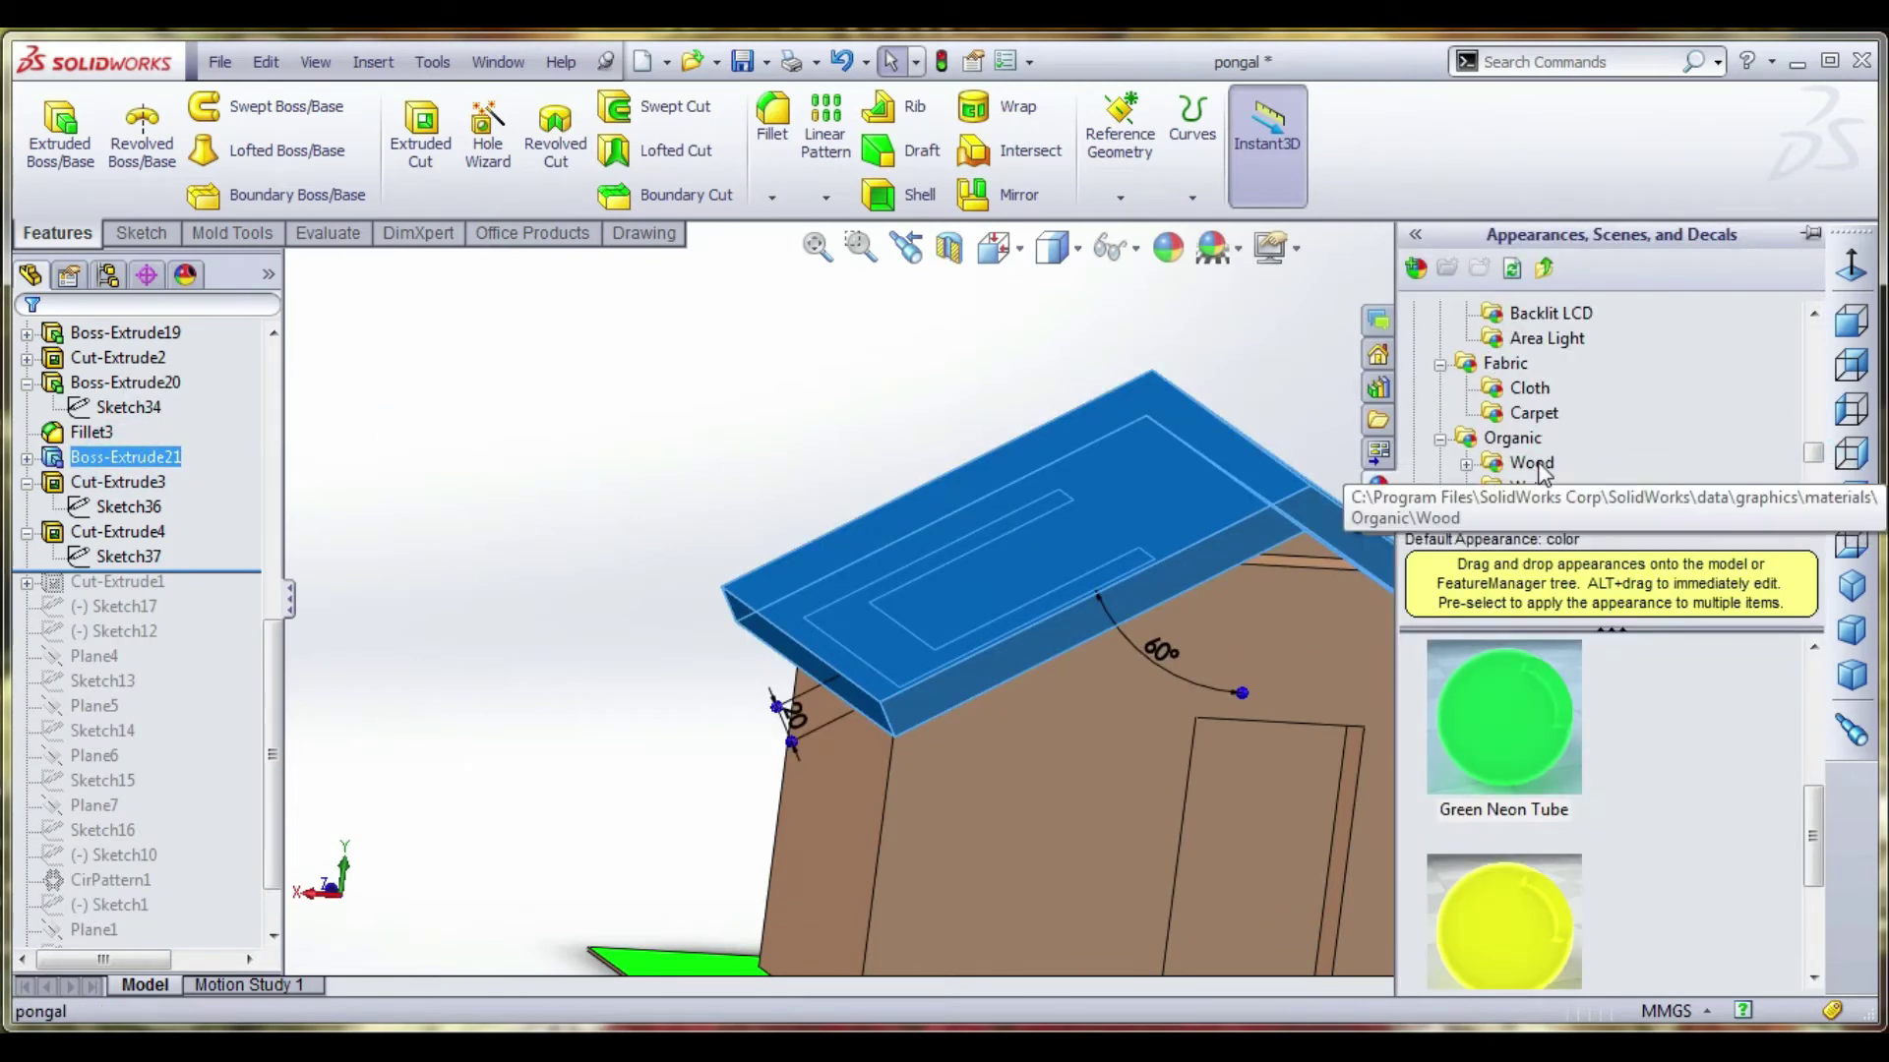
{"action": "left_click", "coordinate": [1534, 462]}
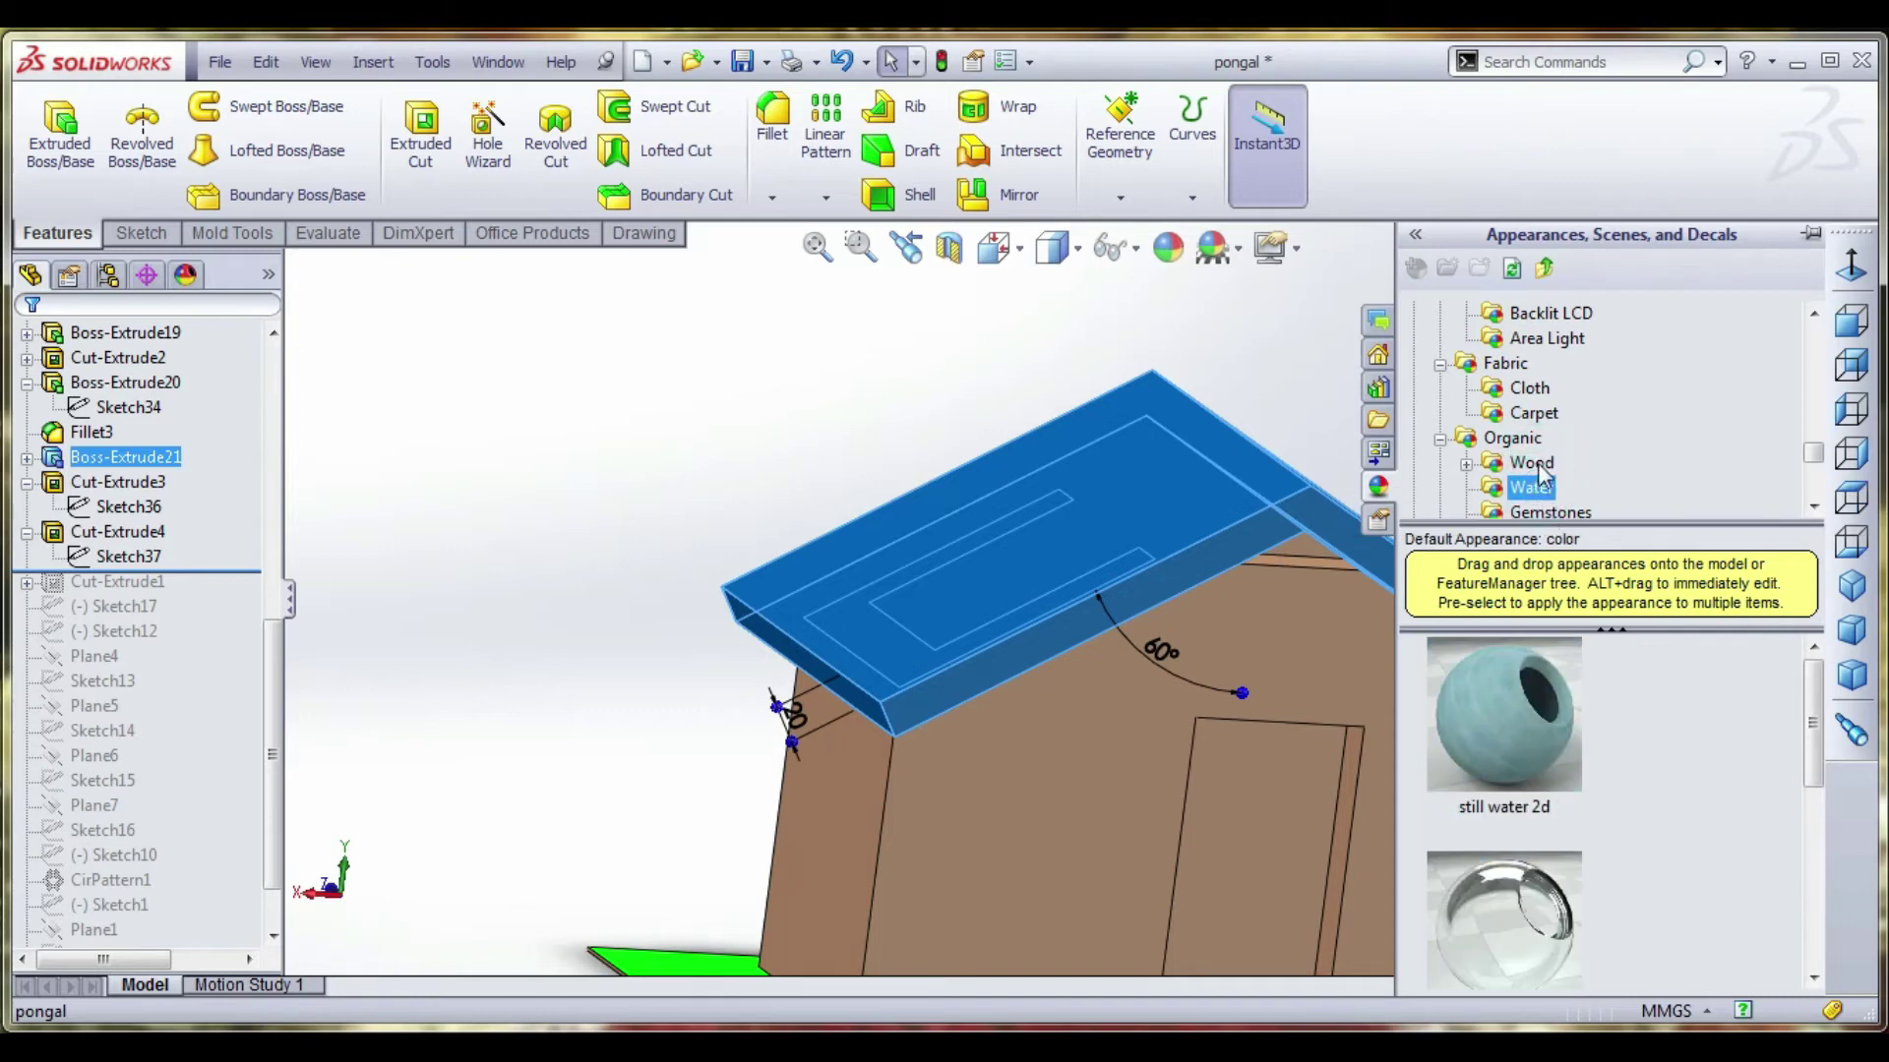
{"action": "scroll", "coordinate": [1568, 717], "scroll_direction": "down", "scroll_amount": 2}
{"action": "mouse_move", "coordinate": [1549, 824]}
{"action": "scroll", "coordinate": [1549, 825], "scroll_direction": "down", "scroll_amount": 1}
{"action": "left_click", "coordinate": [1508, 914]}
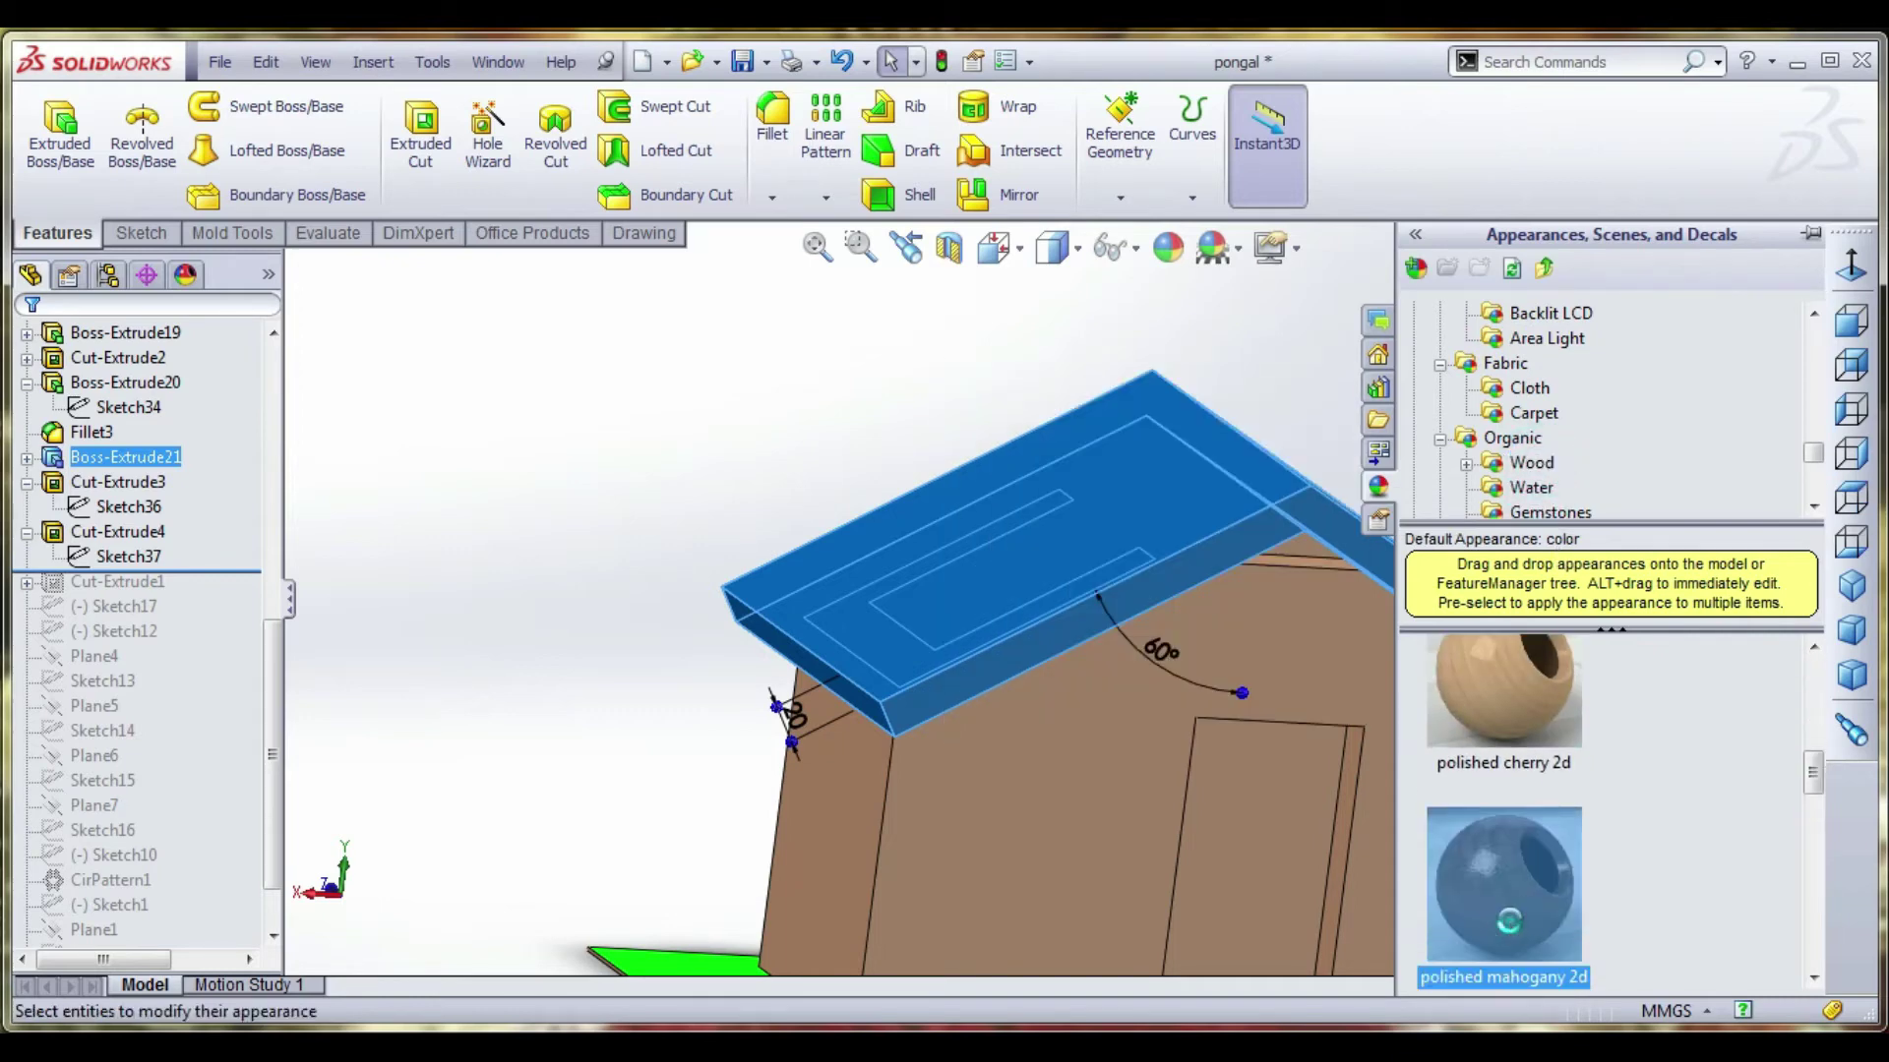
{"action": "middle_click_drag", "start_coordinate": [795, 615], "coordinate": [984, 708]}
{"action": "scroll", "coordinate": [662, 557], "scroll_direction": "up", "scroll_amount": 3}
{"action": "scroll", "coordinate": [1278, 594], "scroll_direction": "down", "scroll_amount": 3}
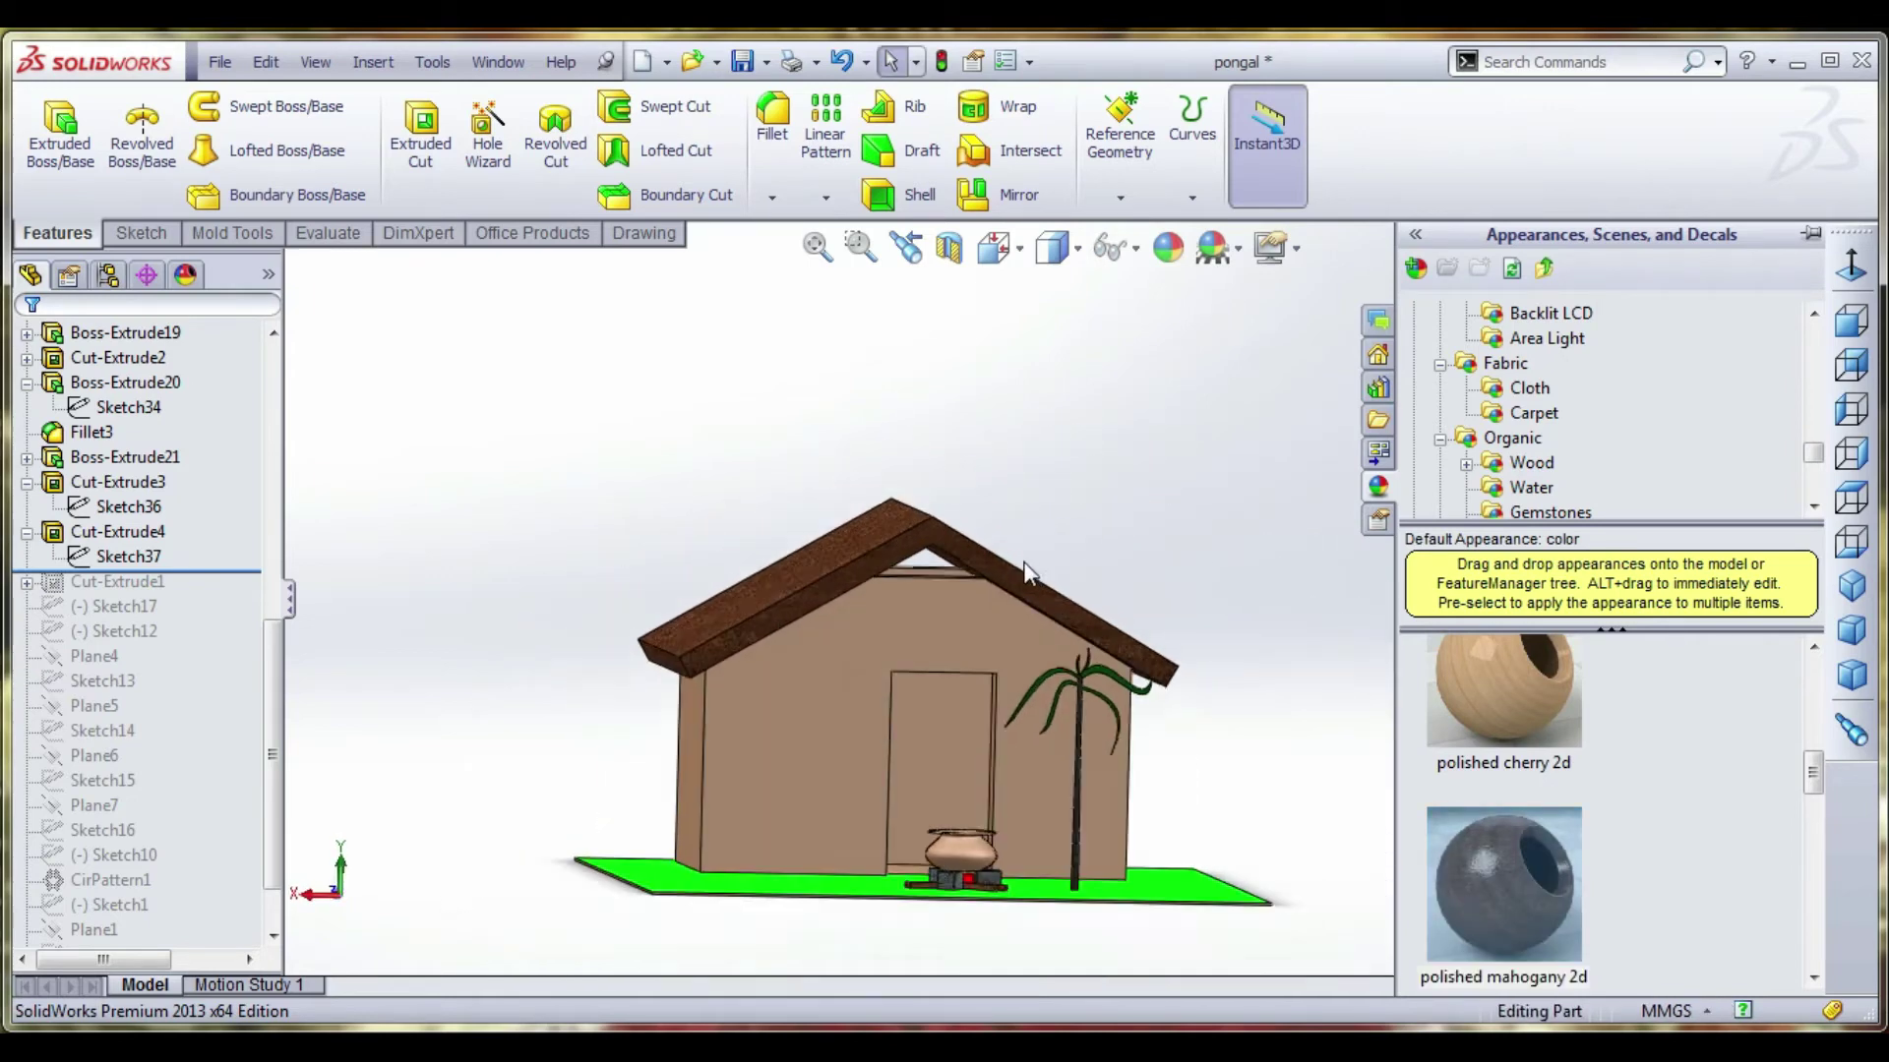
Apply the polished cherry 2d wood appearance to the back face of the doorway recess.
{"action": "scroll", "coordinate": [978, 727], "scroll_direction": "down", "scroll_amount": 2}
{"action": "left_click", "coordinate": [974, 706]}
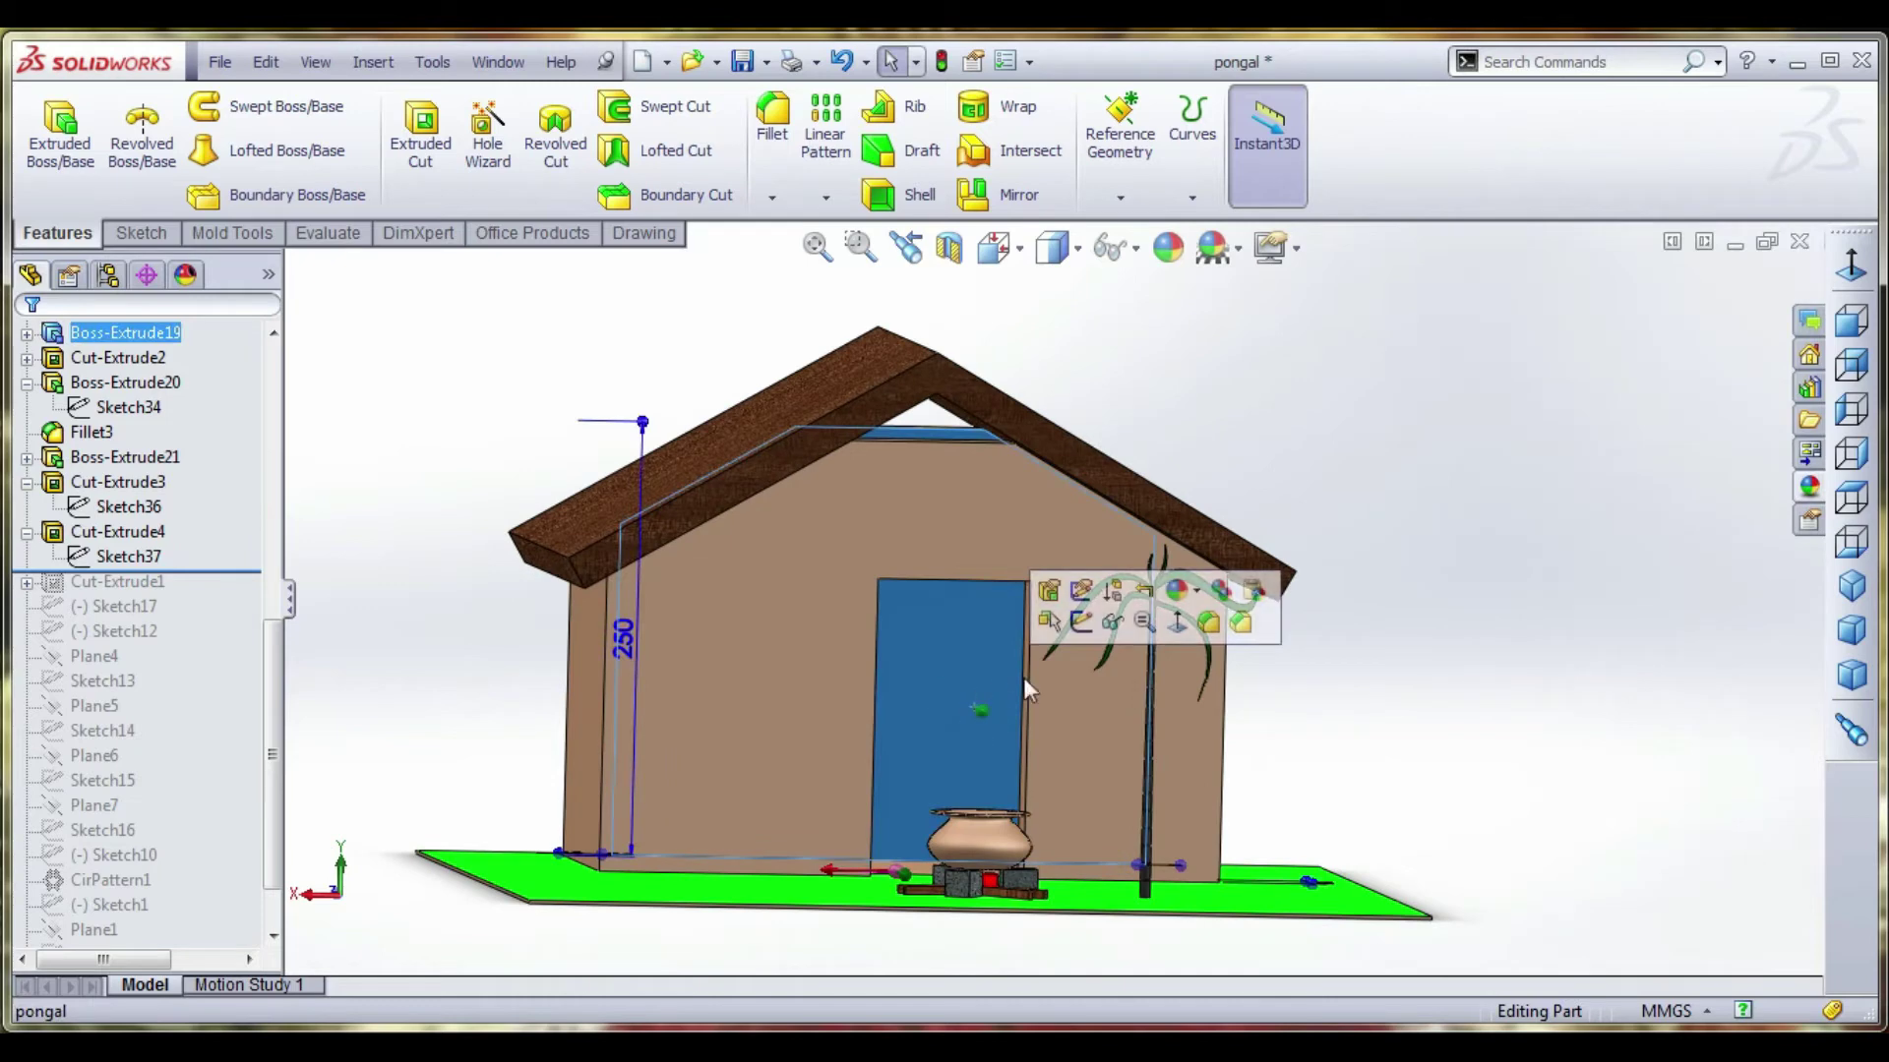
{"action": "left_click", "coordinate": [1808, 486]}
{"action": "scroll", "coordinate": [1535, 723], "scroll_direction": "down", "scroll_amount": 1}
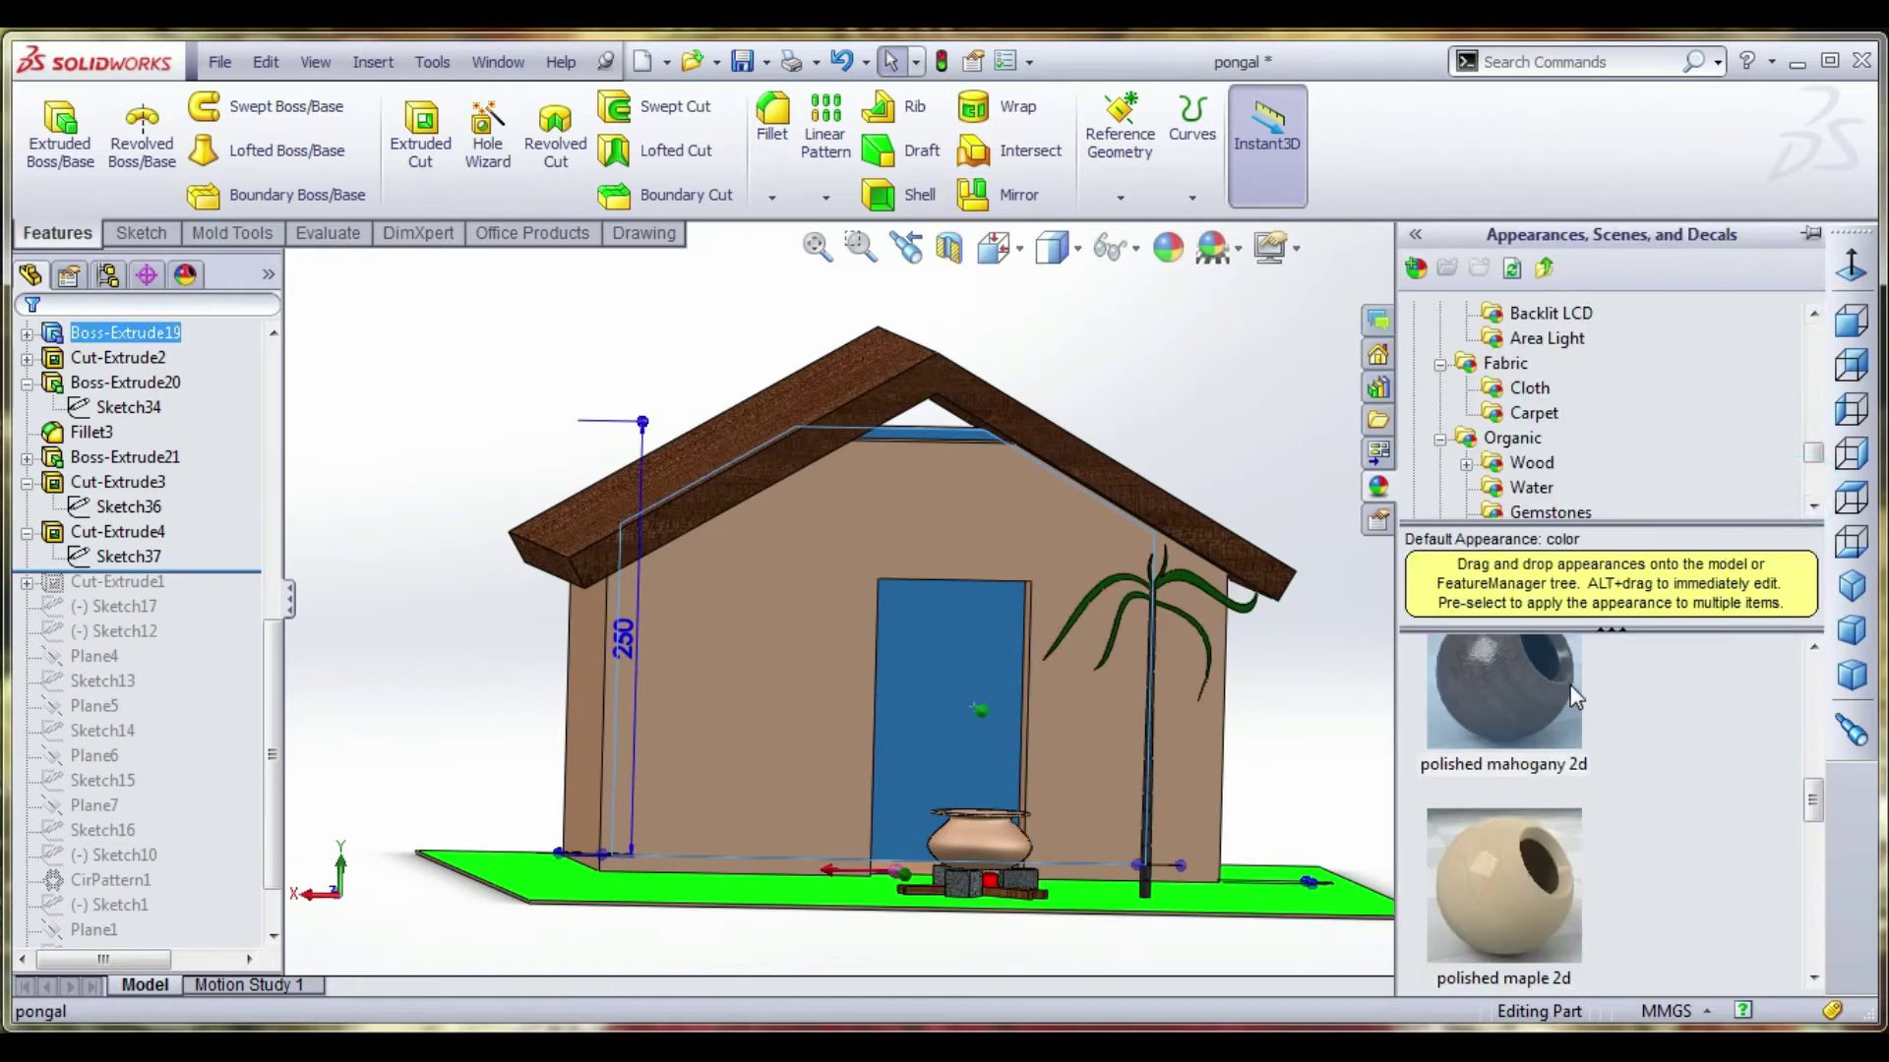
{"action": "scroll", "coordinate": [1498, 914], "scroll_direction": "up", "scroll_amount": 2}
{"action": "left_click", "coordinate": [1499, 921]}
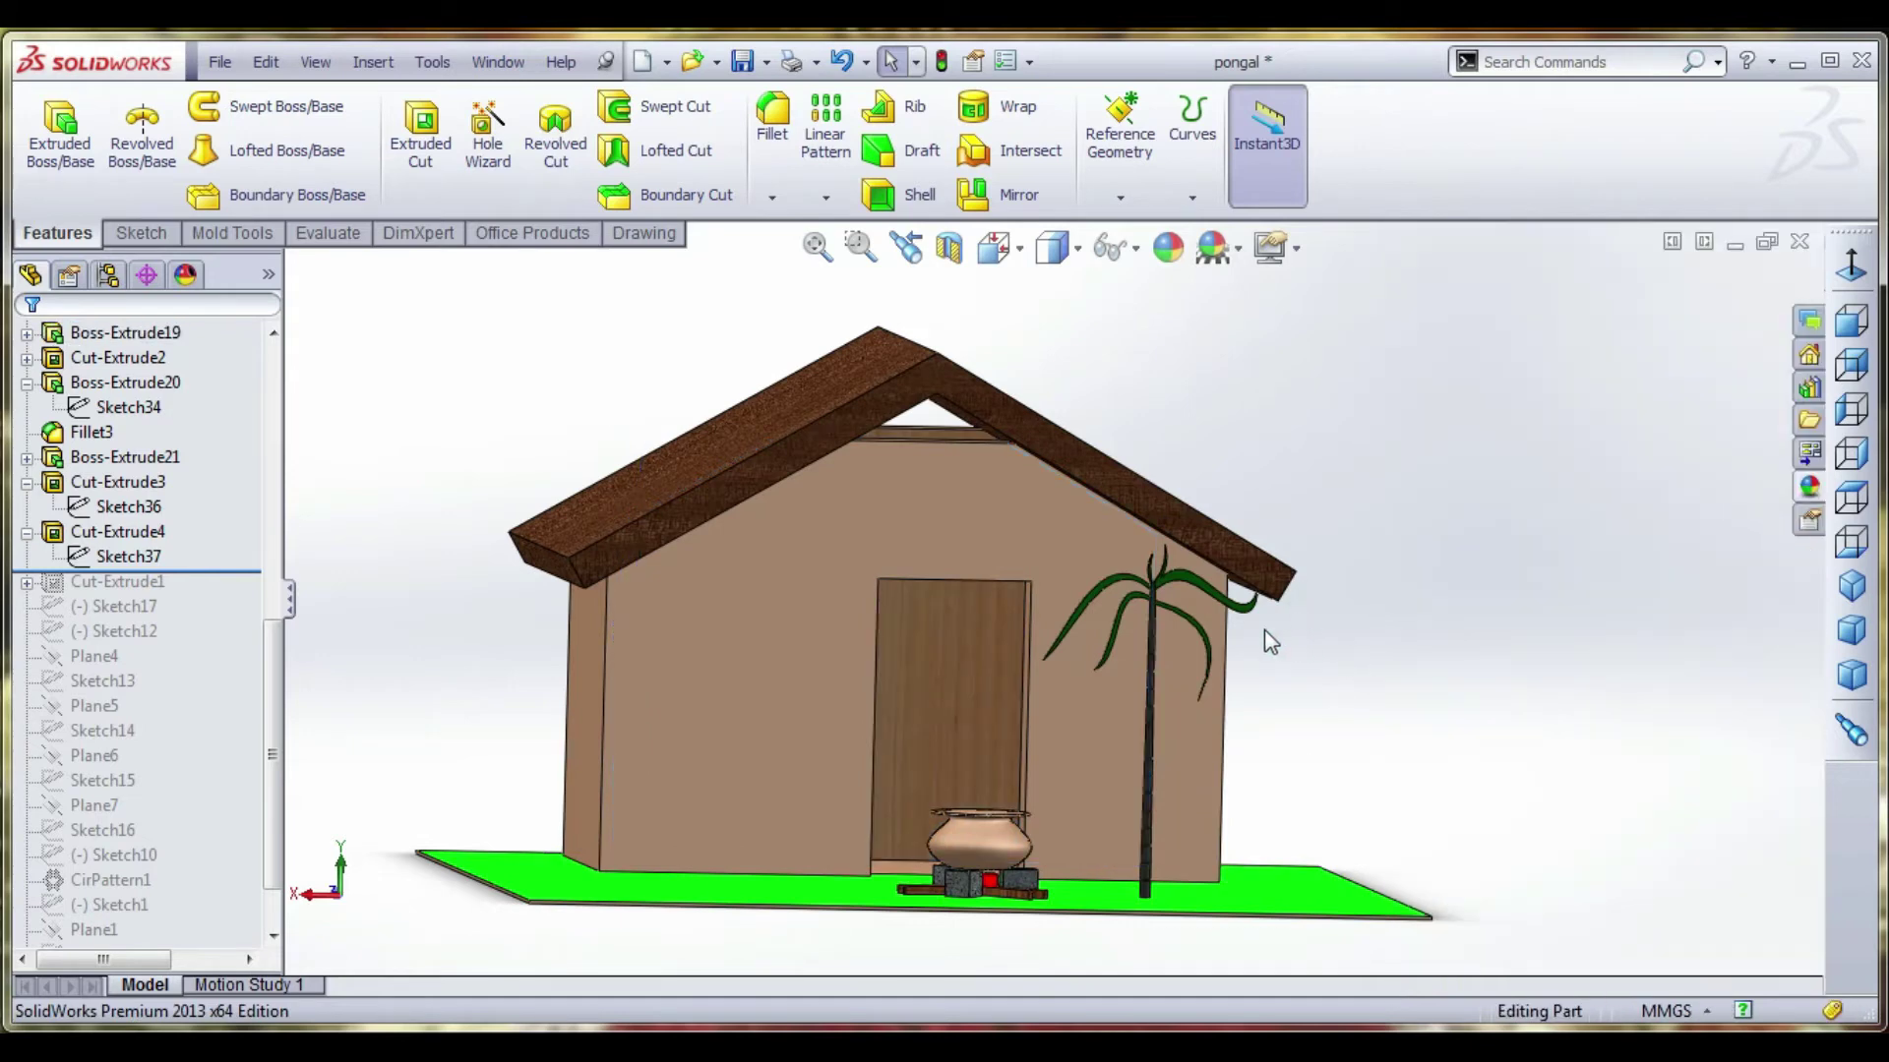
Apply the polished cherry 2d wood appearance to both side faces of the doorway recess.
{"action": "middle_click_drag", "start_coordinate": [1101, 724], "coordinate": [712, 782]}
{"action": "left_click", "coordinate": [894, 688]}
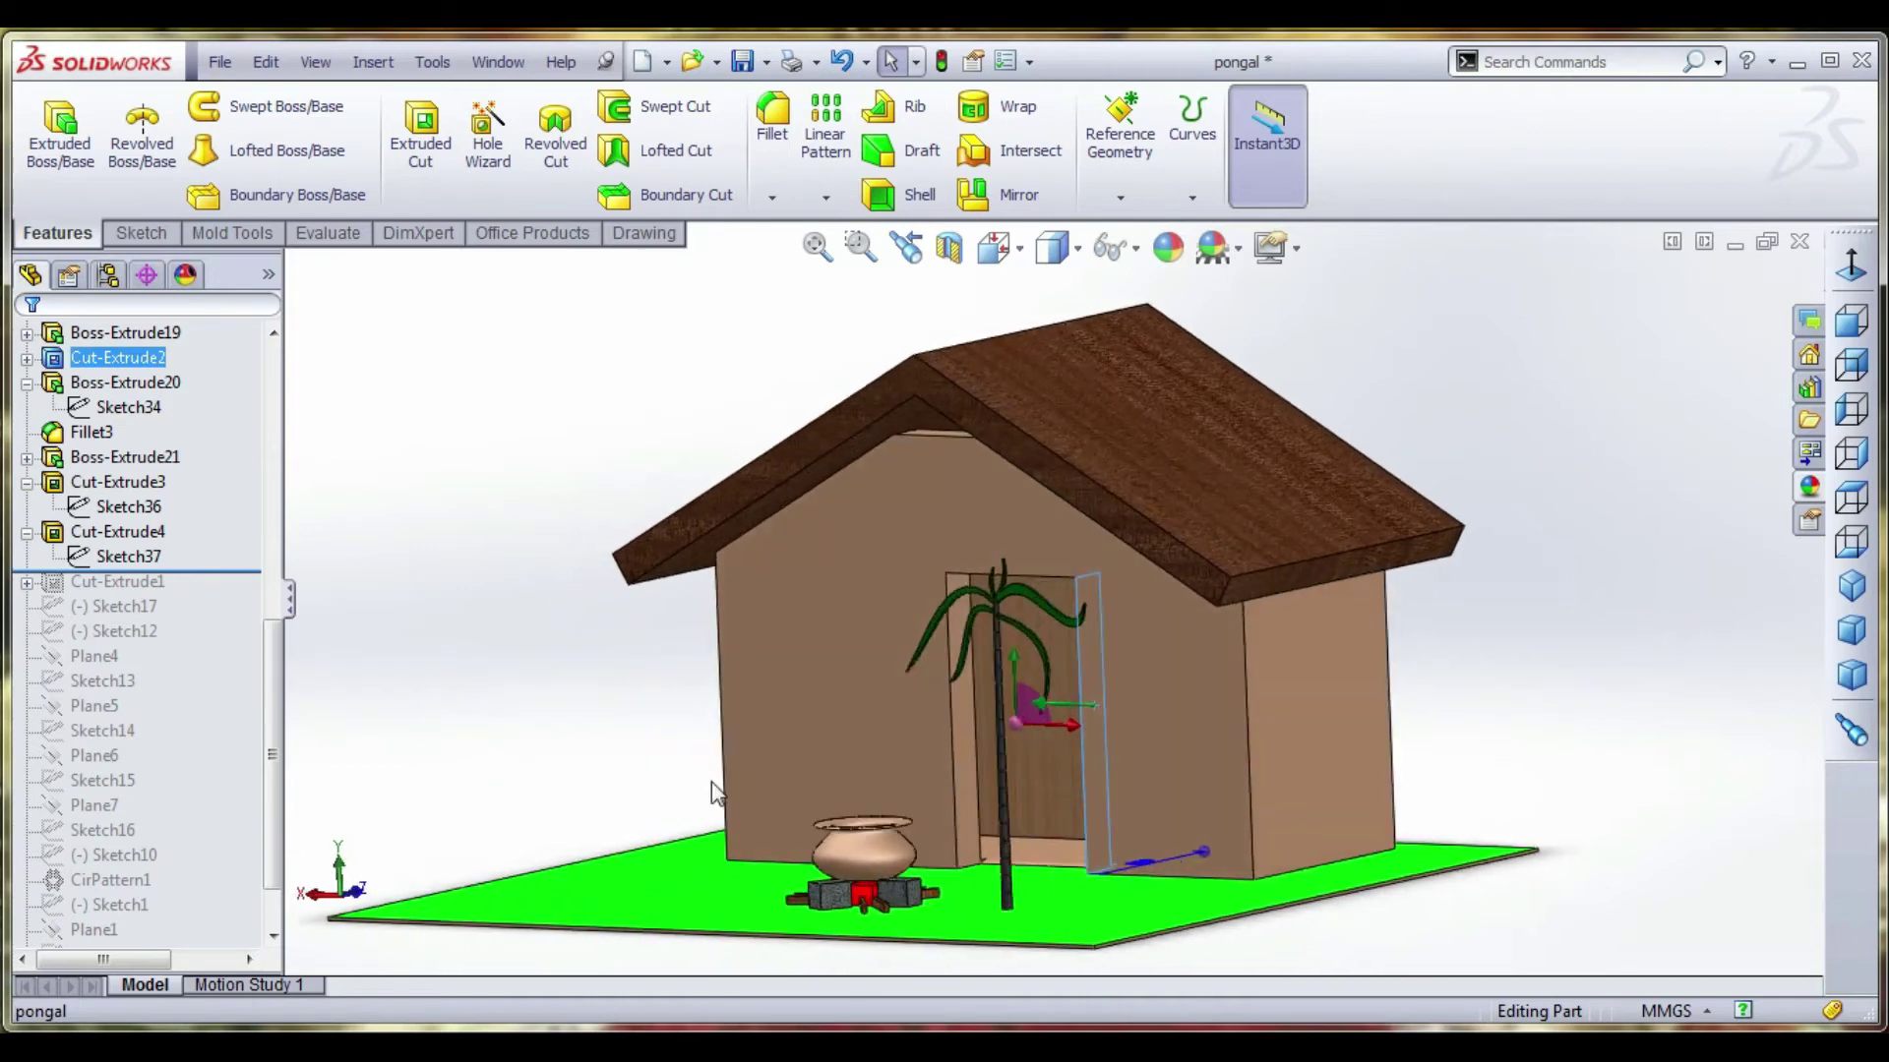
{"action": "left_click", "coordinate": [968, 707]}
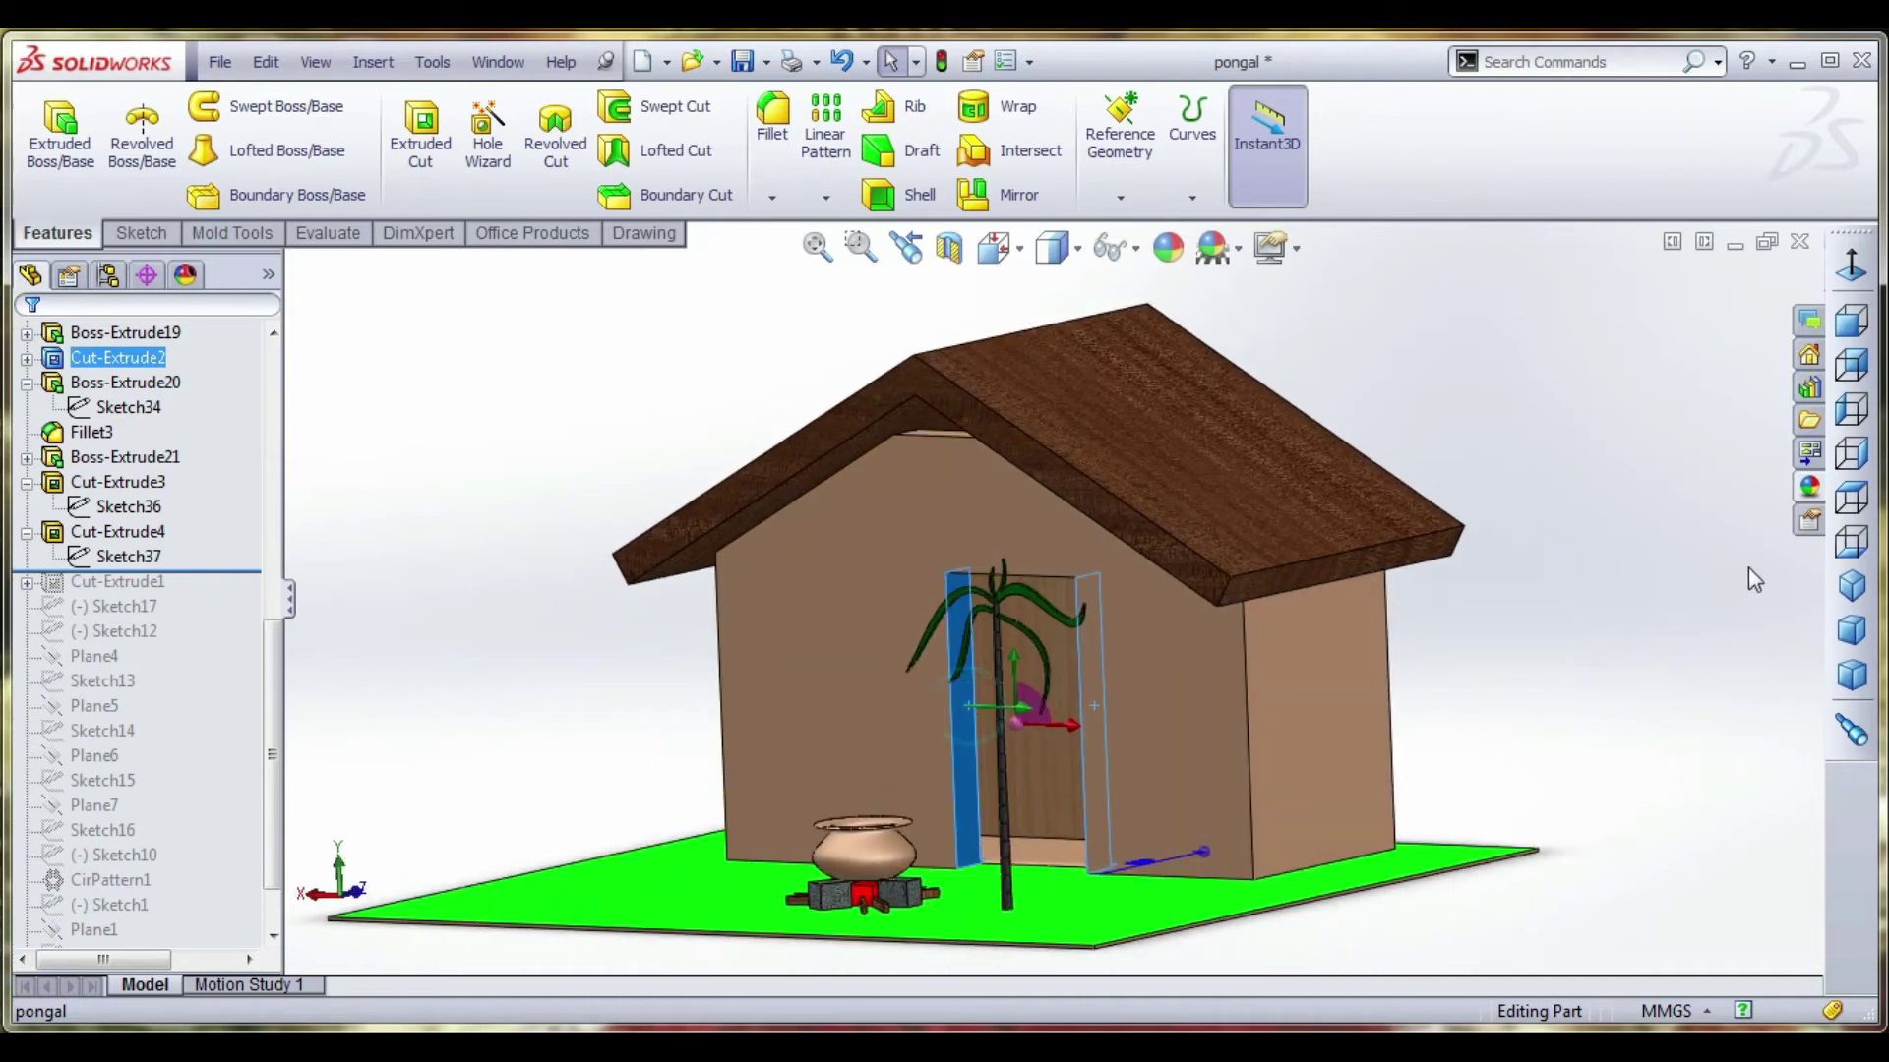
{"action": "left_click", "coordinate": [1812, 488]}
{"action": "left_click_drag", "start_coordinate": [1503, 885], "coordinate": [952, 708]}
{"action": "middle_click_drag", "start_coordinate": [952, 708], "coordinate": [1116, 780]}
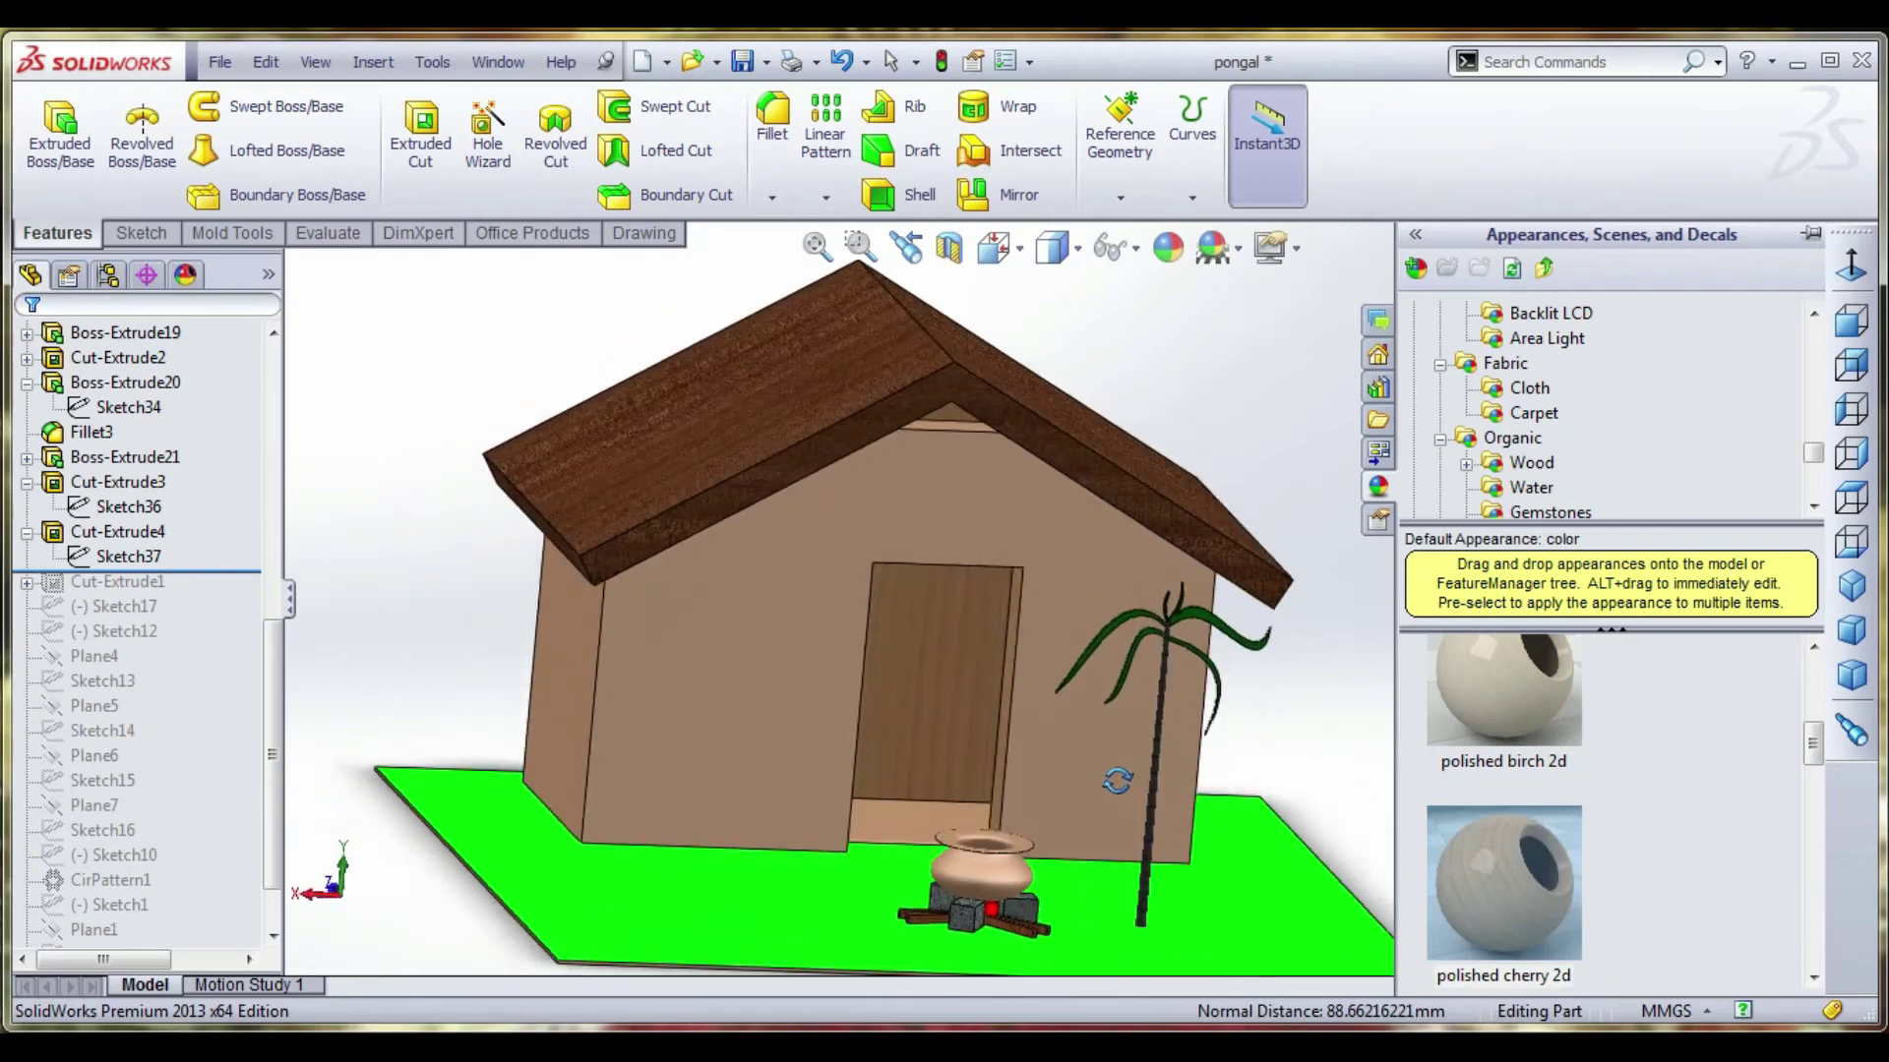
Apply the polished walnut 2d wood appearance to the revolved body of the pot.
{"action": "scroll", "coordinate": [987, 840], "scroll_direction": "down", "scroll_amount": 5}
{"action": "left_click", "coordinate": [972, 816]}
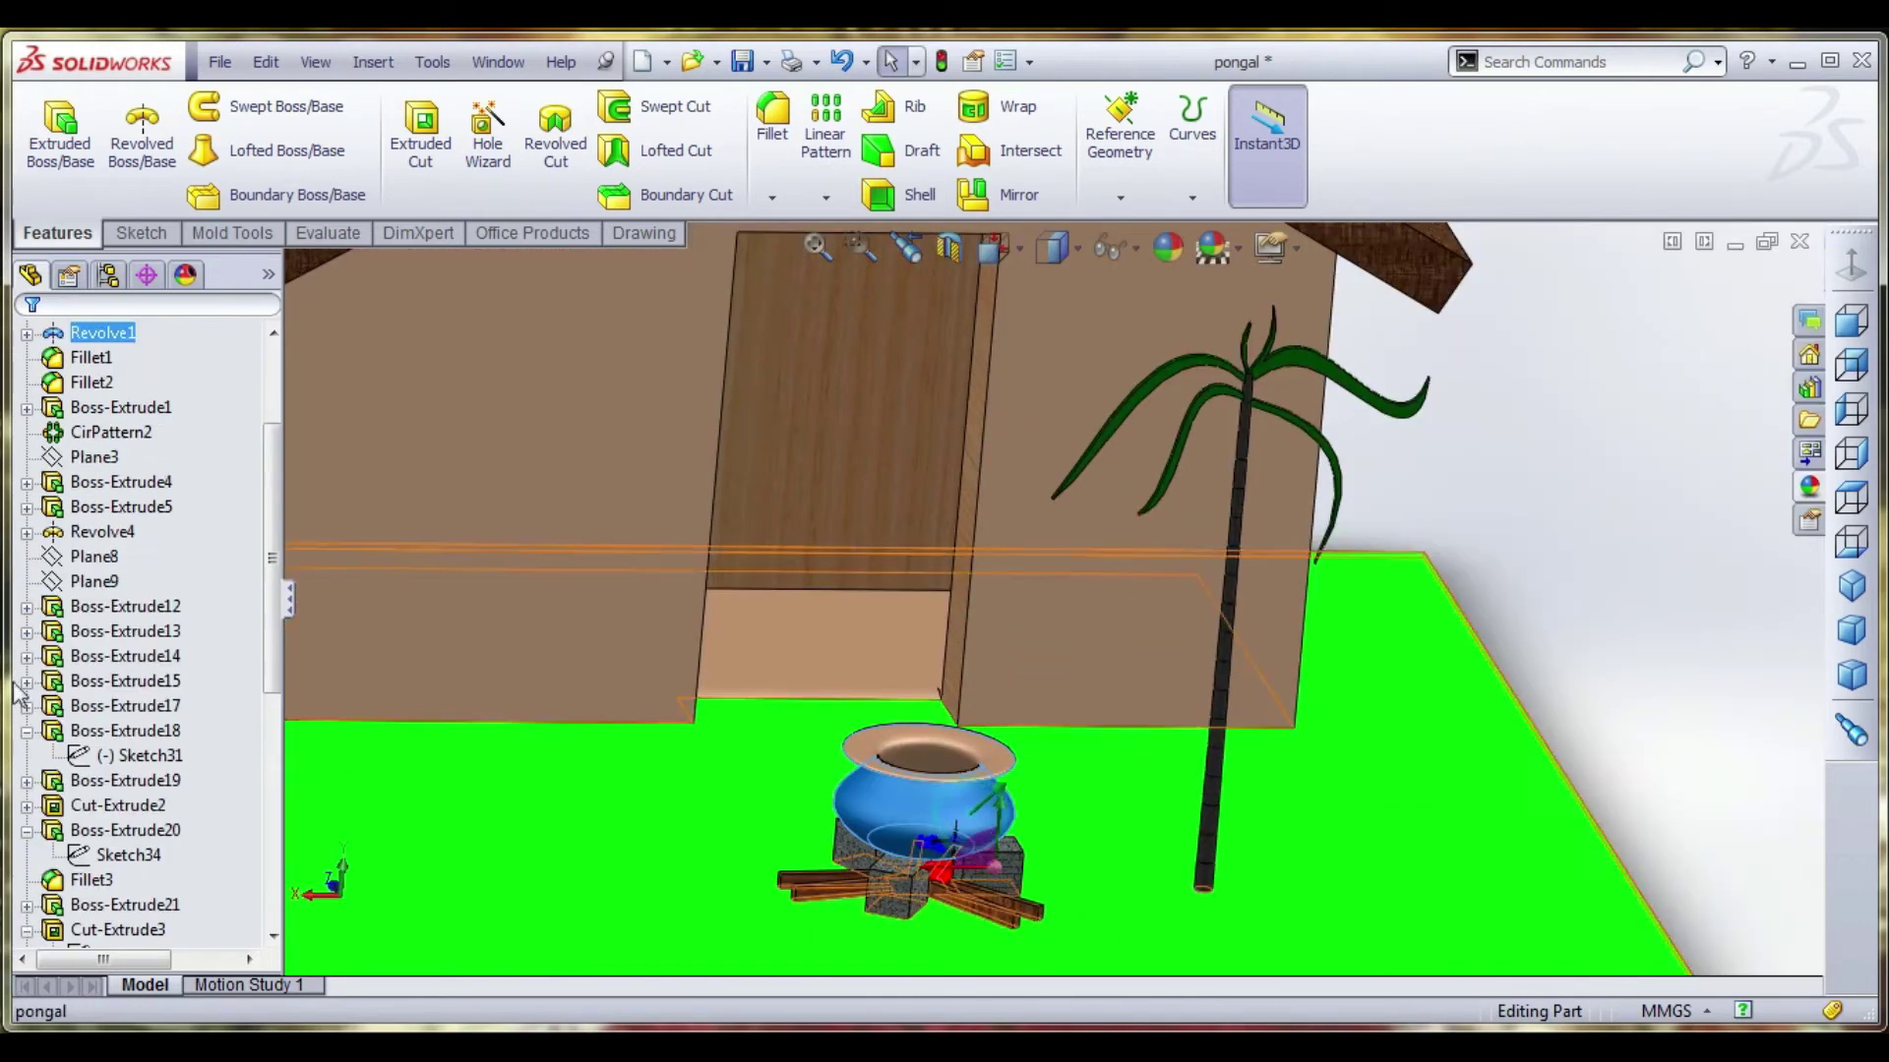
{"action": "scroll", "coordinate": [39, 668], "scroll_direction": "up", "scroll_amount": 3}
{"action": "left_click", "coordinate": [380, 497]}
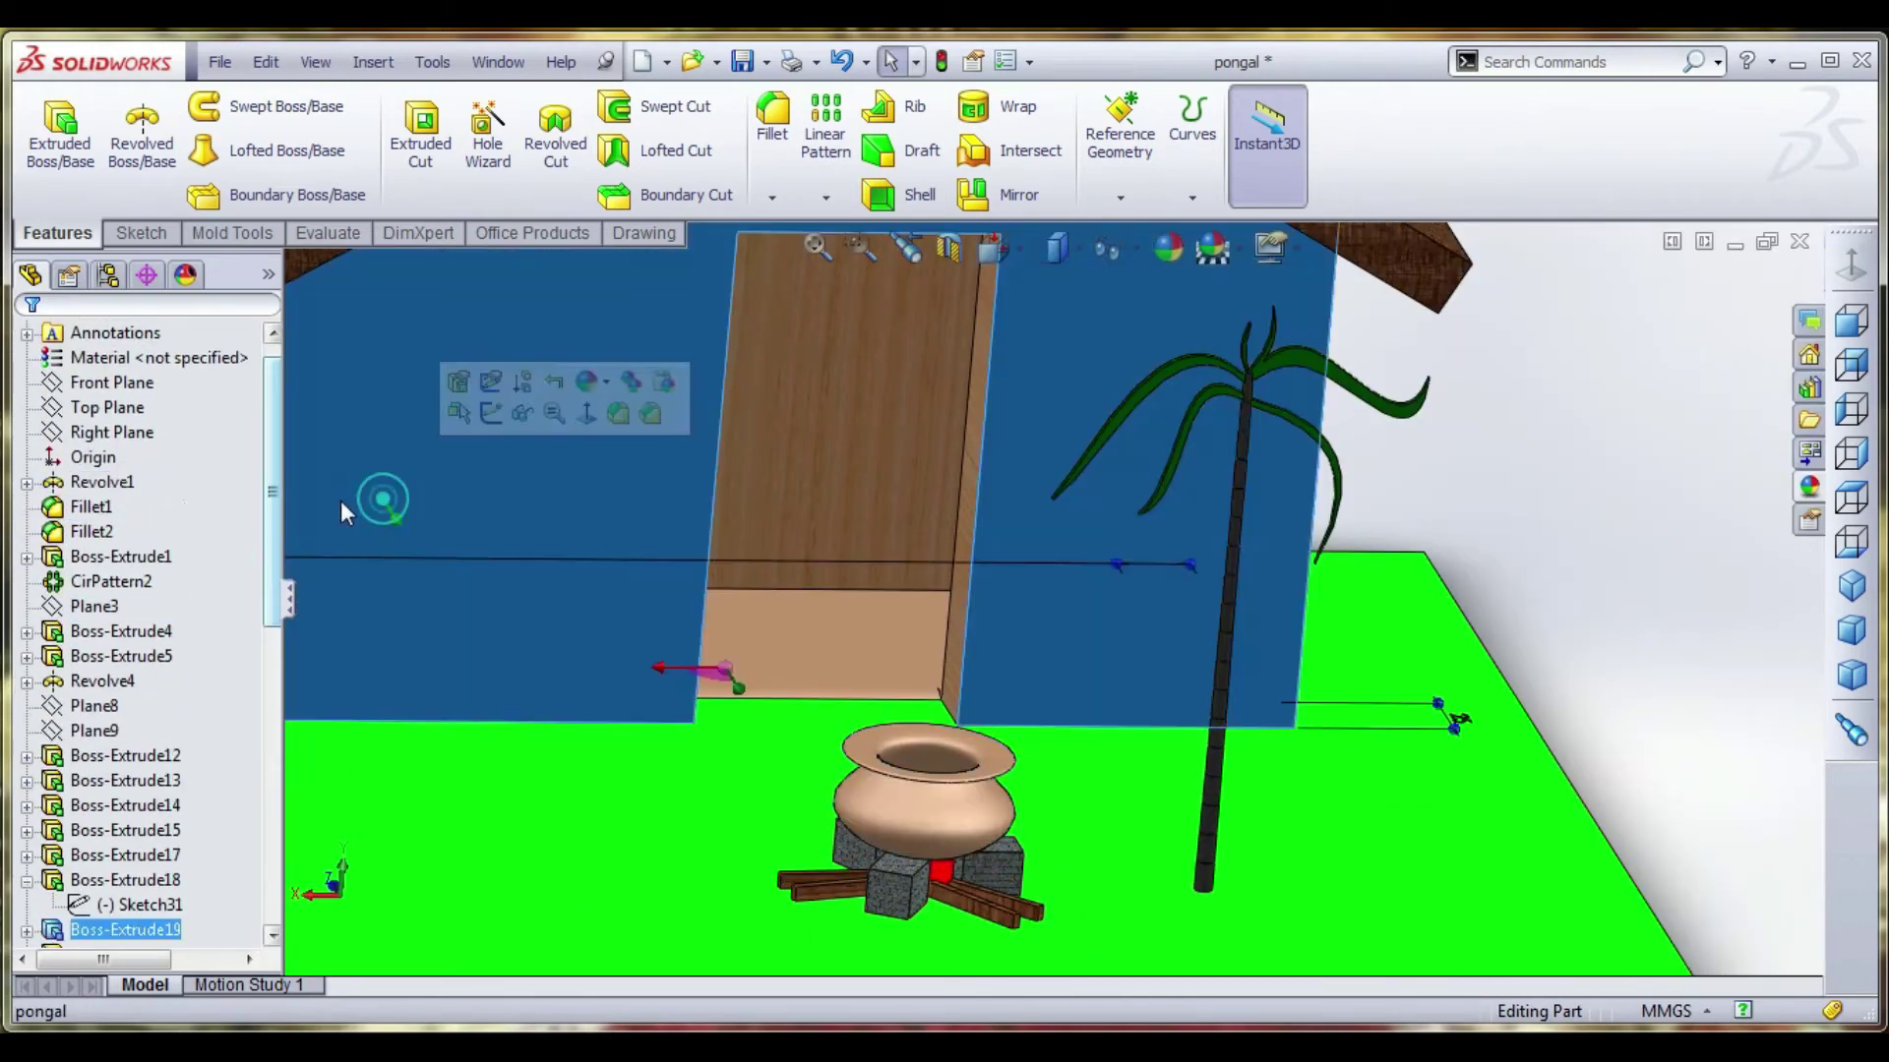
{"action": "left_click", "coordinate": [108, 482]}
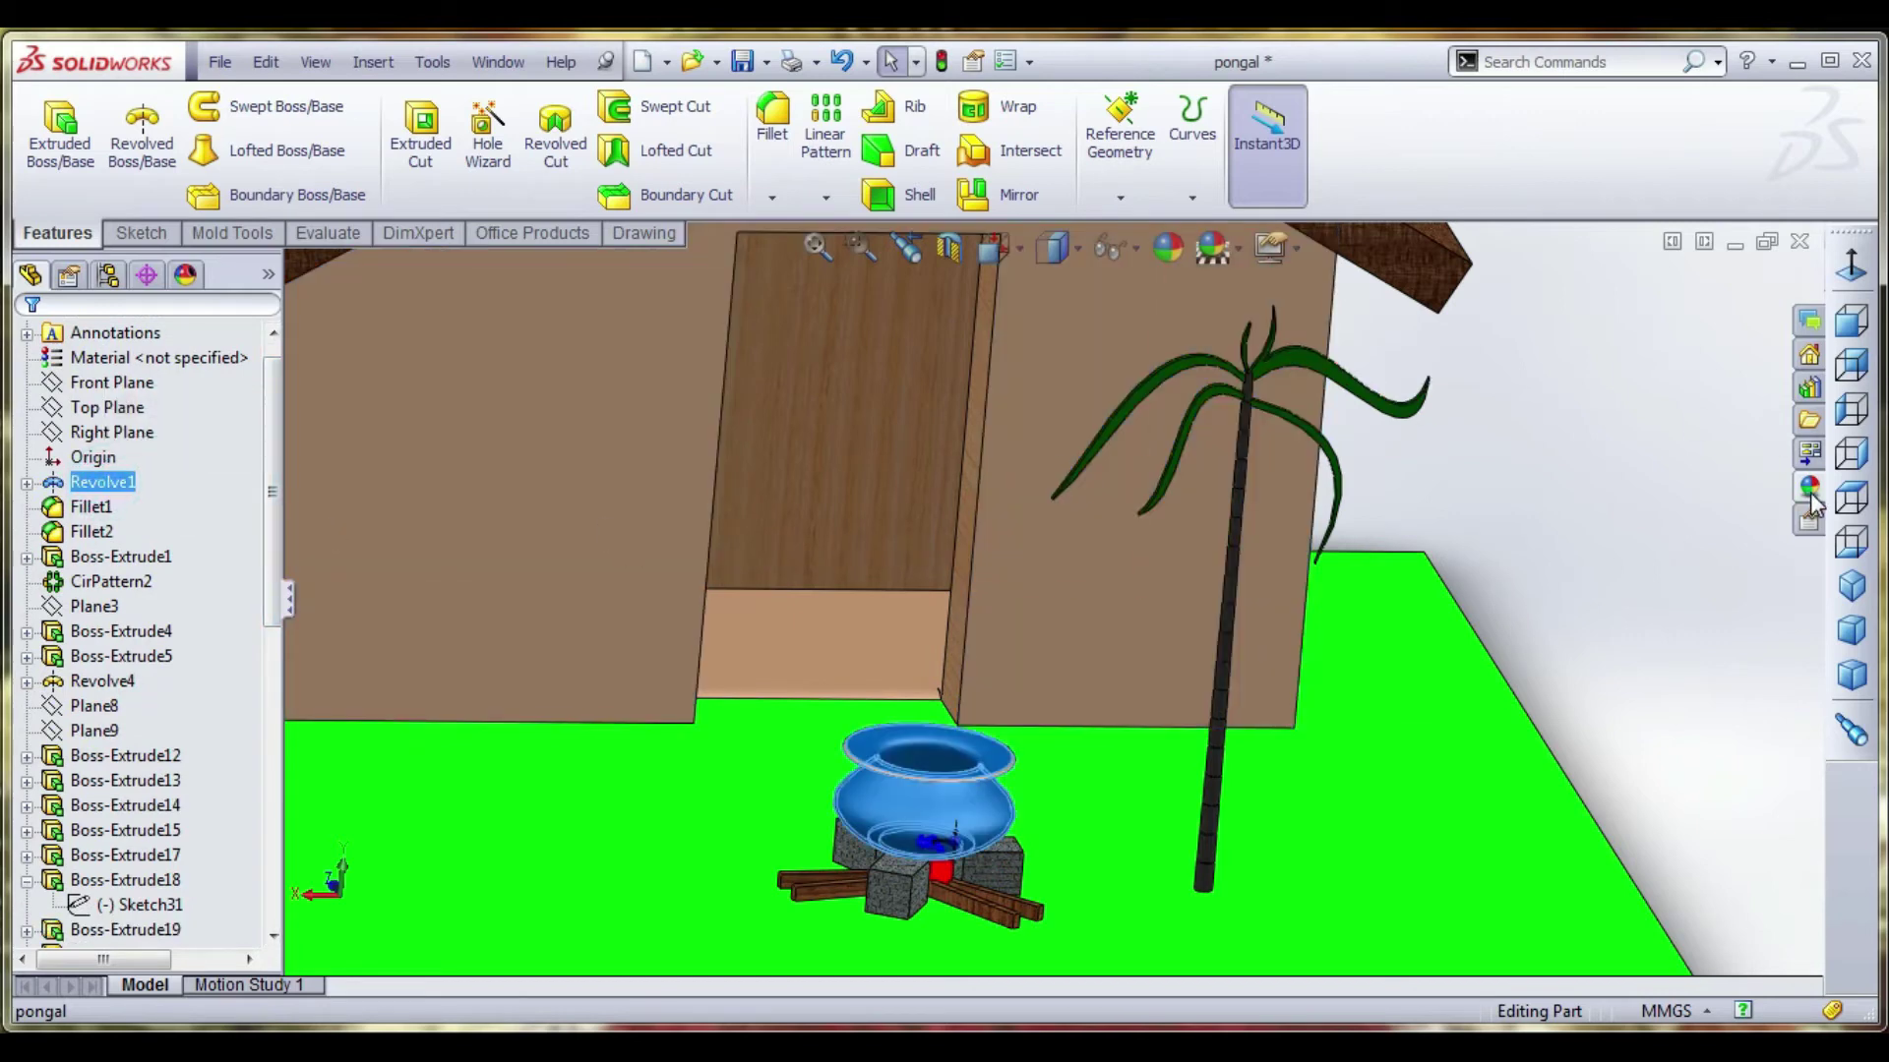
{"action": "left_click", "coordinate": [1811, 490]}
{"action": "scroll", "coordinate": [1605, 736], "scroll_direction": "down", "scroll_amount": 3}
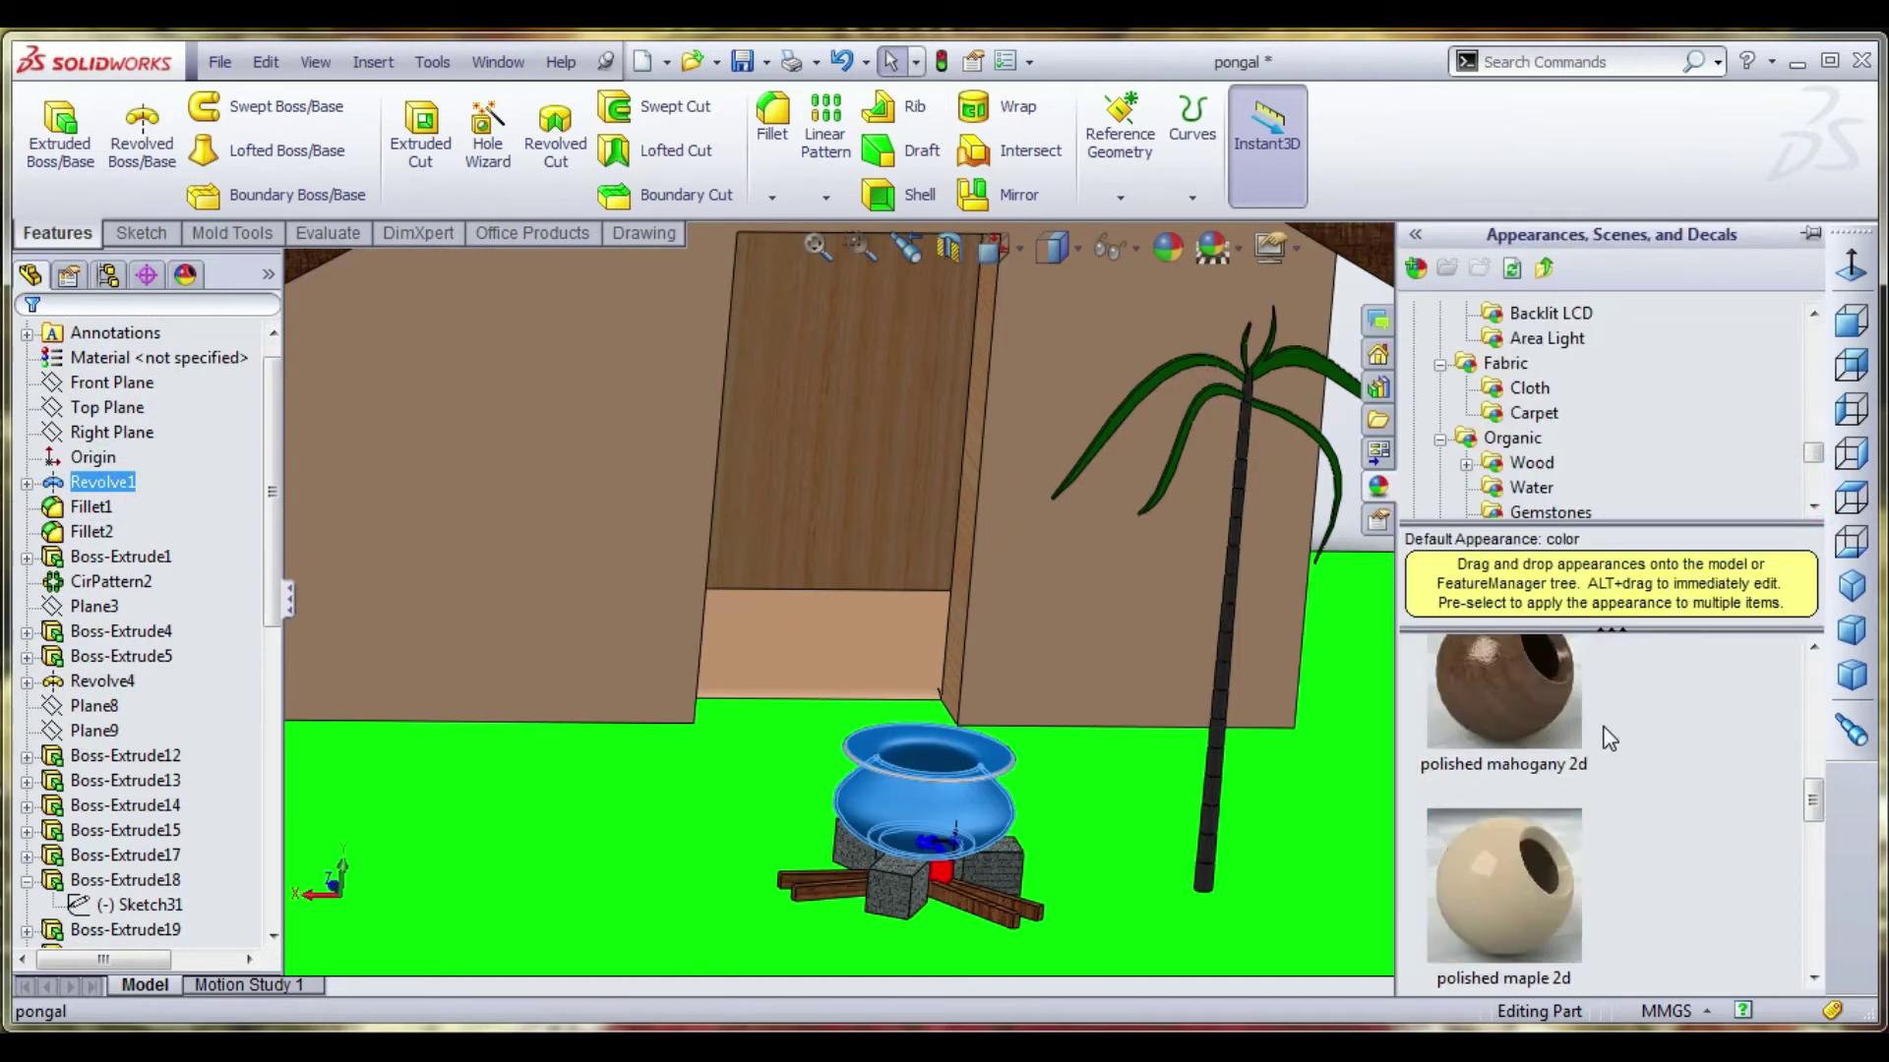
{"action": "scroll", "coordinate": [1609, 738], "scroll_direction": "down", "scroll_amount": 2}
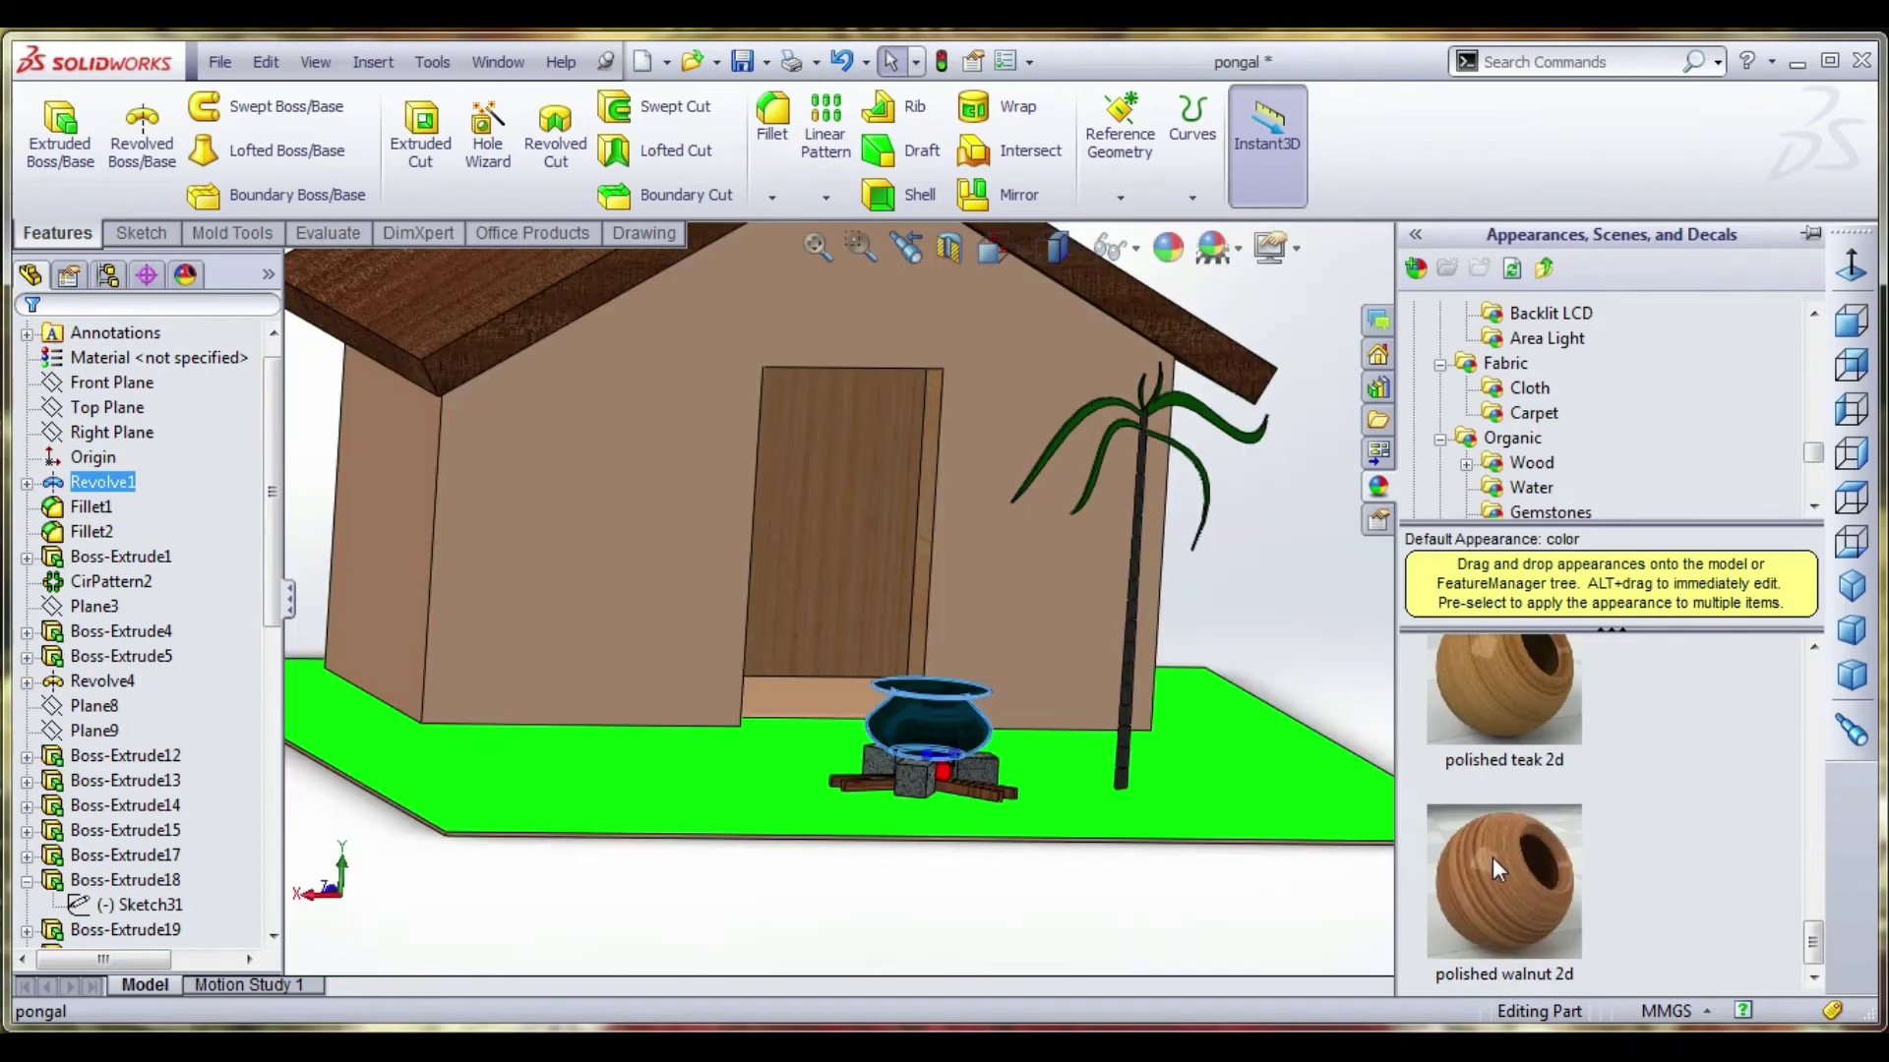
{"action": "left_click", "coordinate": [1491, 857]}
{"action": "left_click", "coordinate": [1206, 914]}
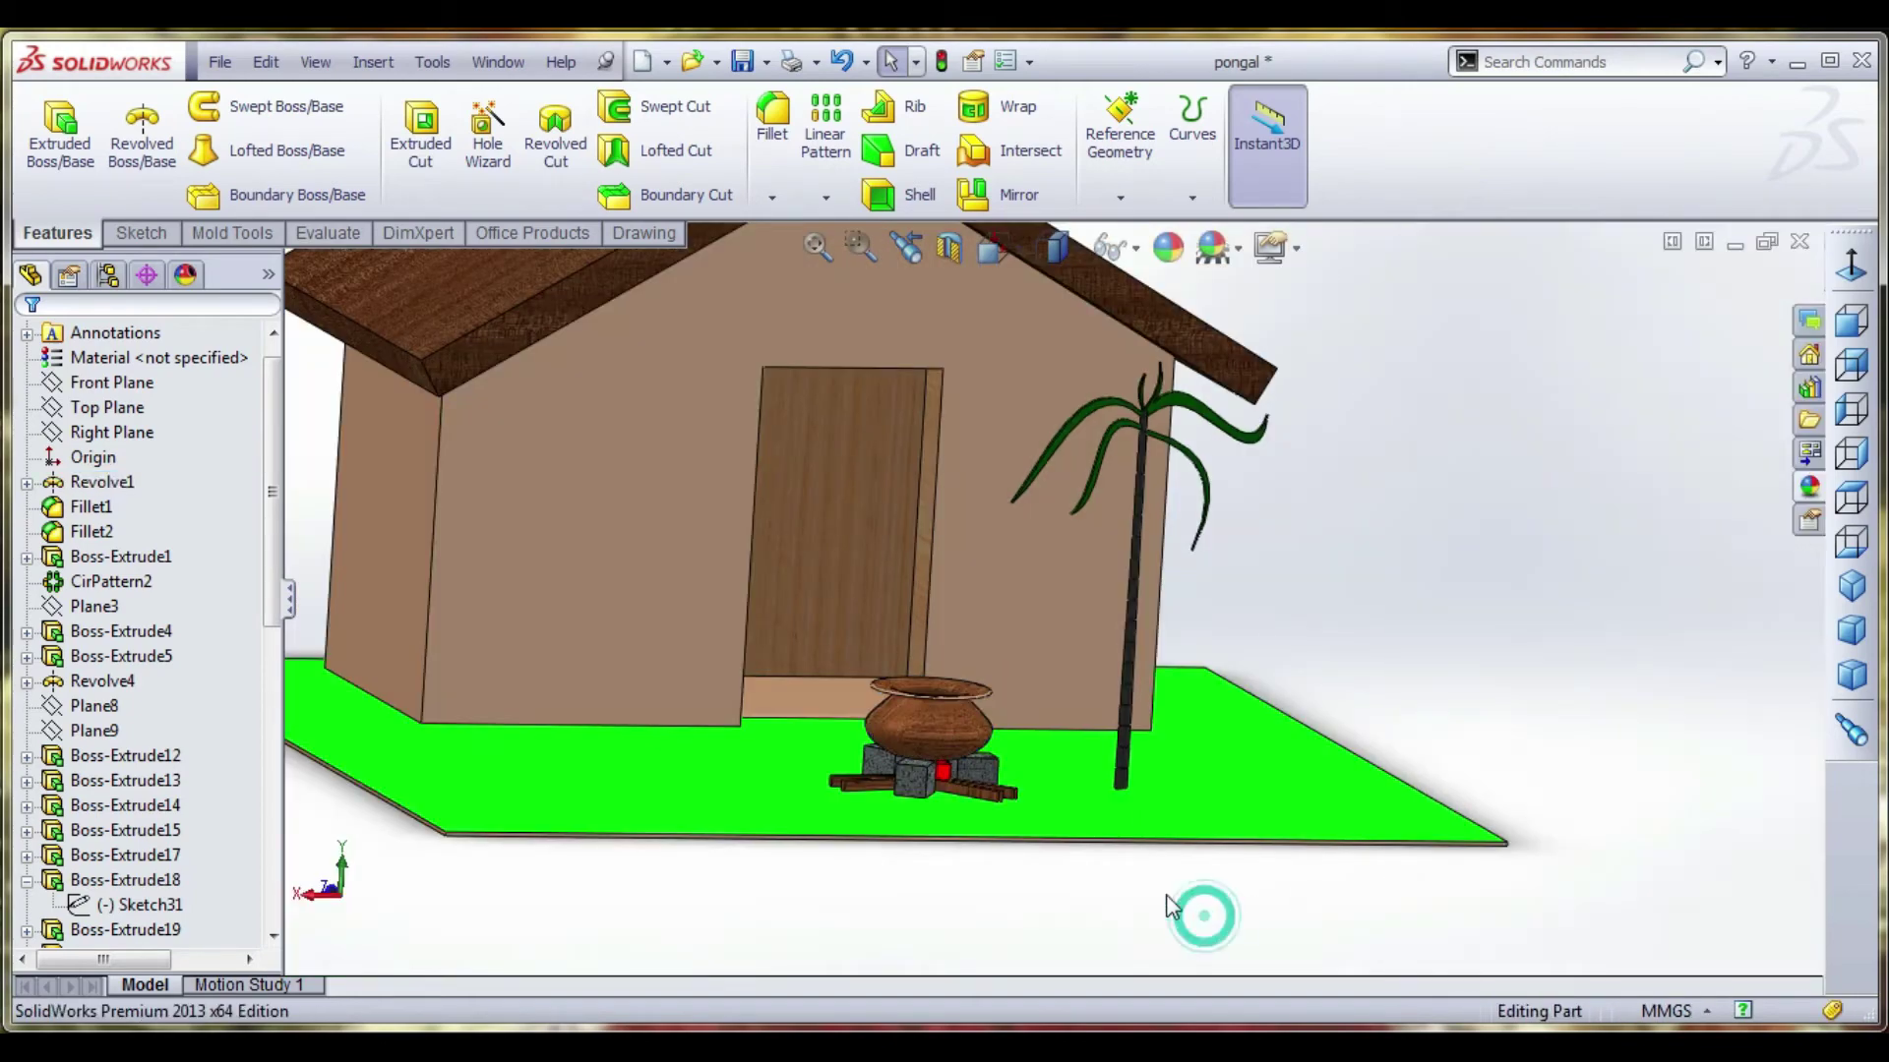
{"action": "middle_click_drag", "start_coordinate": [1165, 903], "coordinate": [1011, 717]}
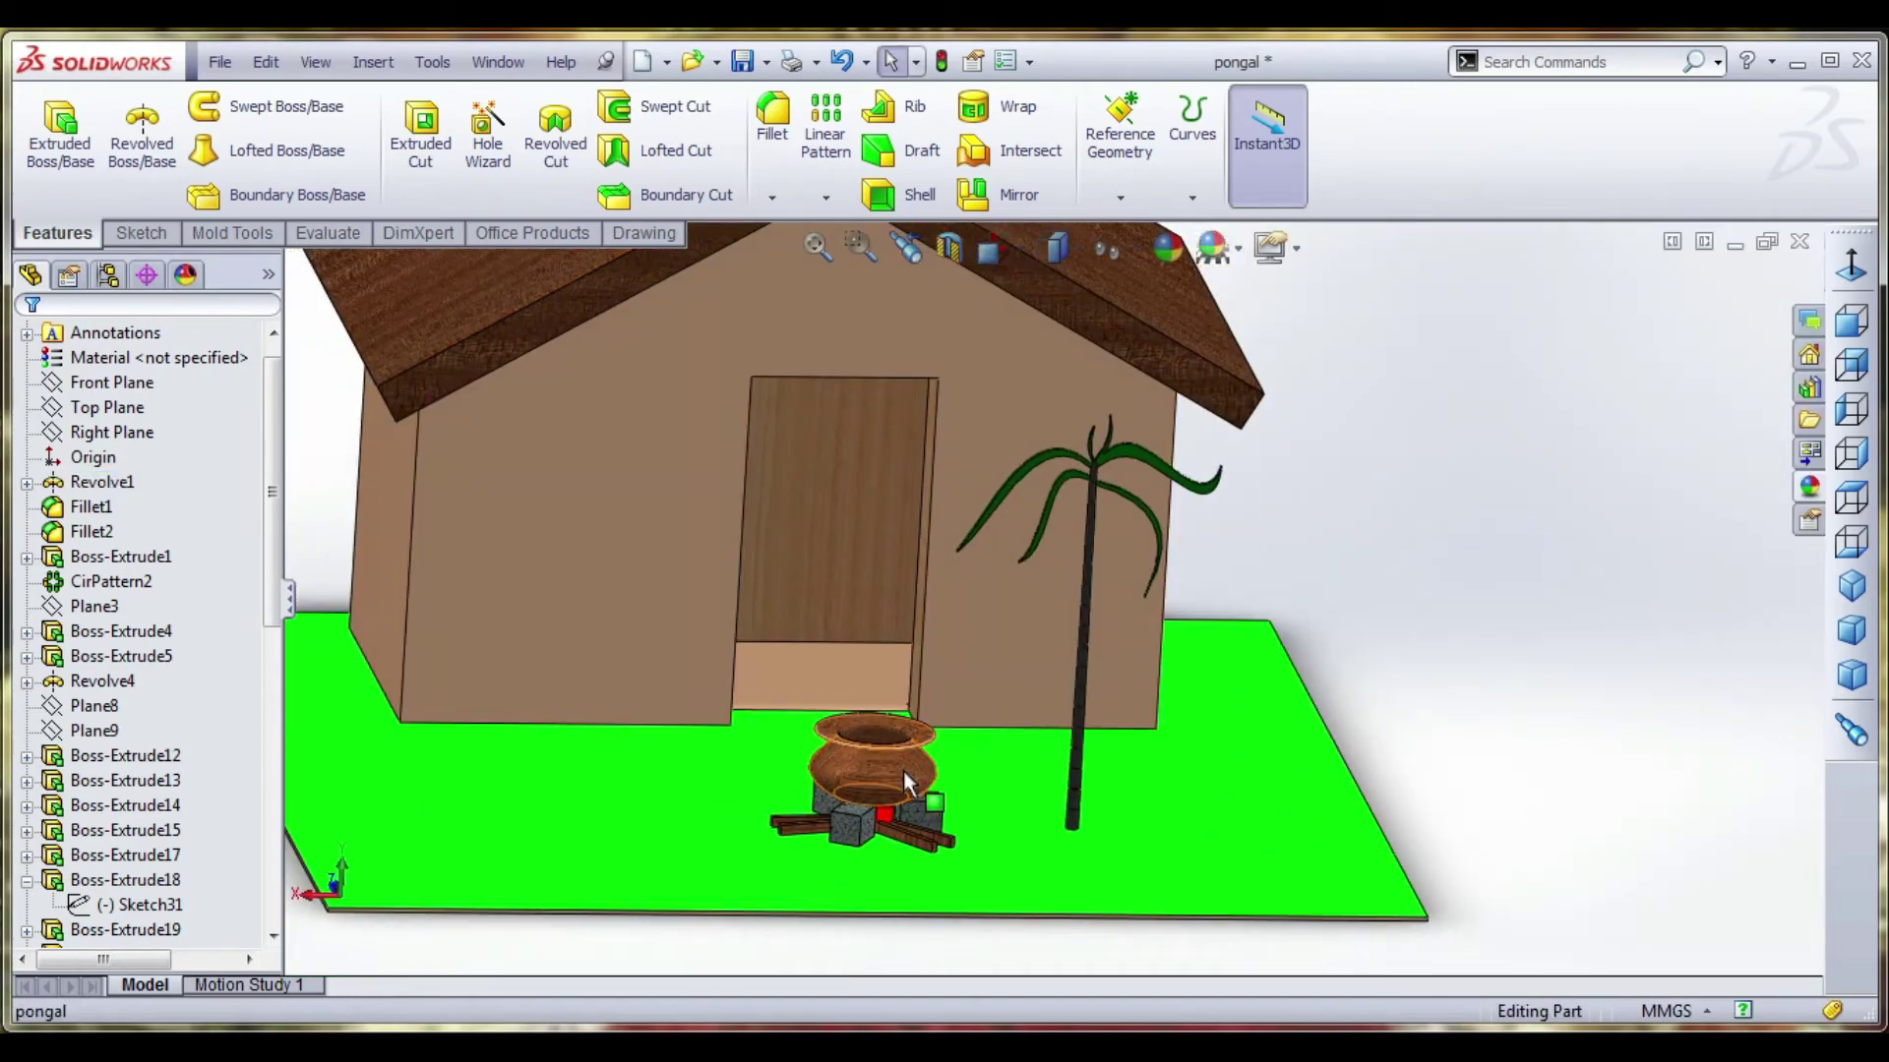
{"action": "scroll", "coordinate": [903, 770], "scroll_direction": "down", "scroll_amount": 4}
{"action": "scroll", "coordinate": [899, 781], "scroll_direction": "up", "scroll_amount": 2}
{"action": "scroll", "coordinate": [1023, 708], "scroll_direction": "down", "scroll_amount": 3}
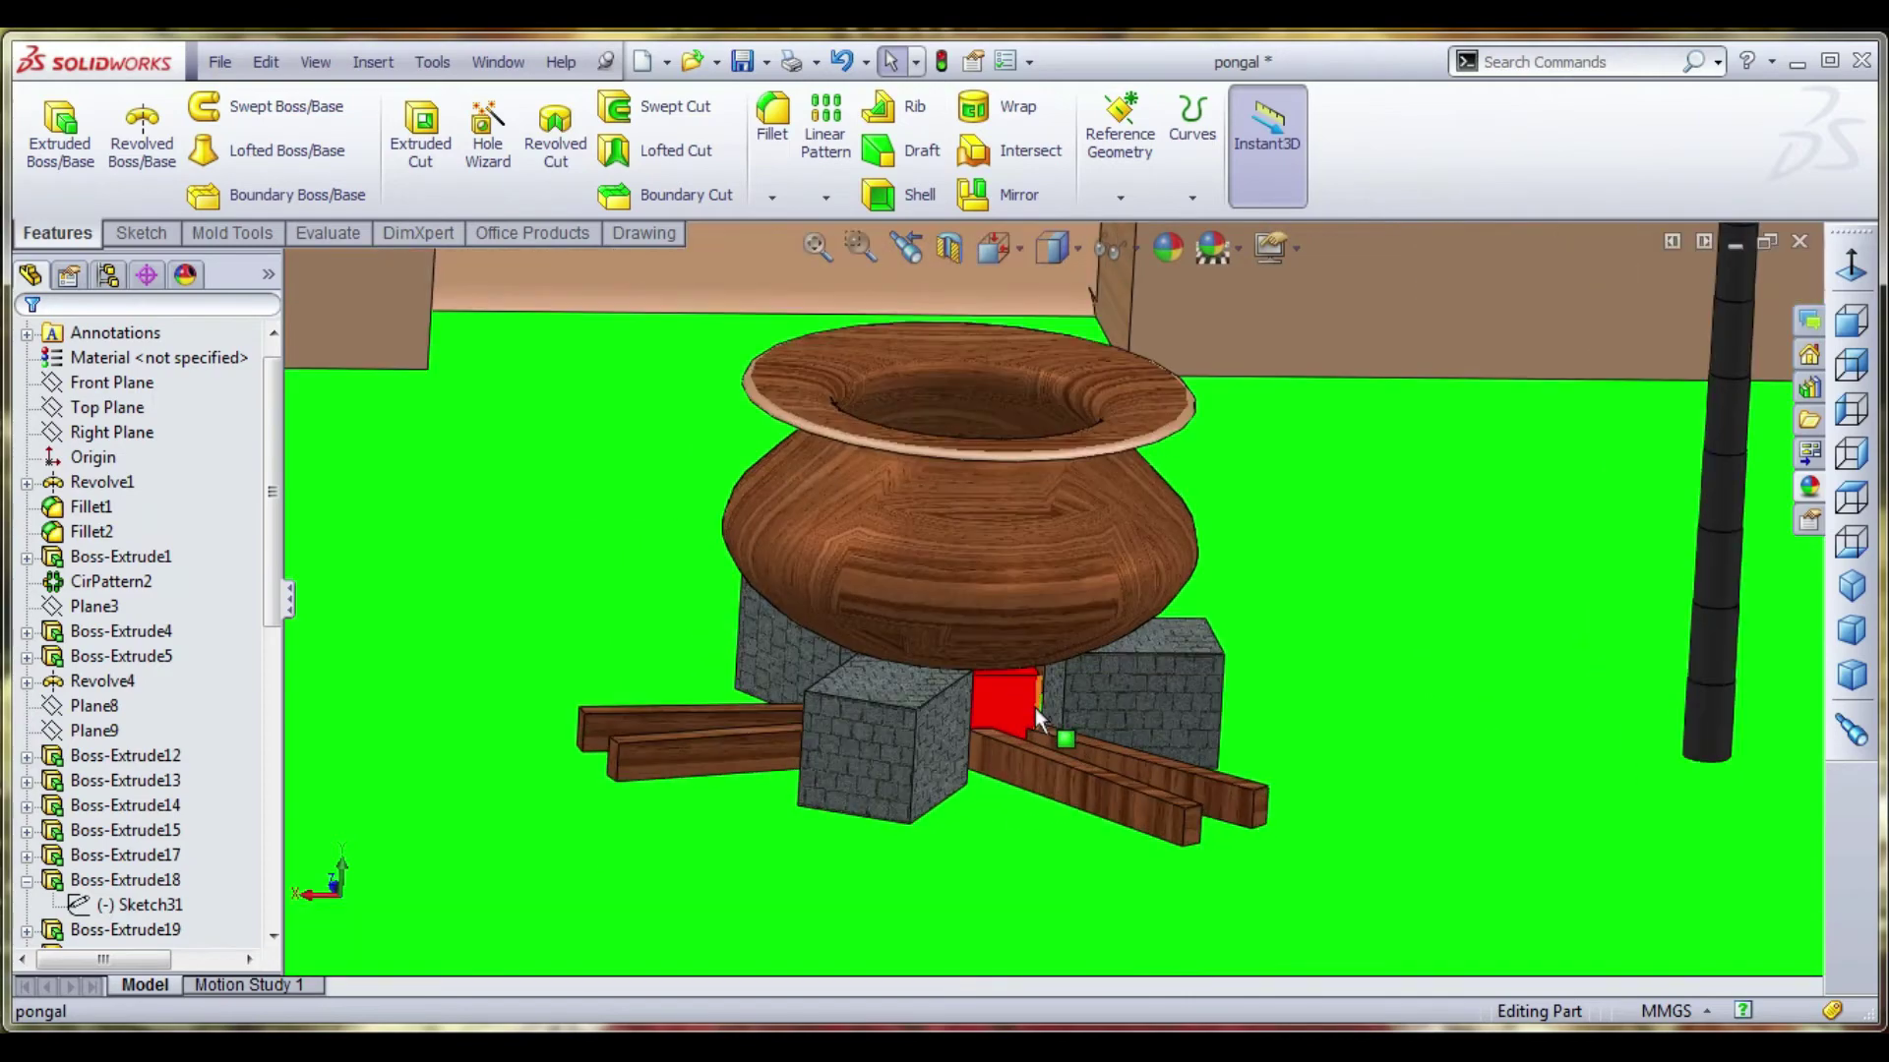
{"action": "mouse_move", "coordinate": [1035, 706]}
{"action": "middle_mouse_down"}
{"action": "mouse_move", "coordinate": [1018, 702]}
{"action": "mouse_move", "coordinate": [1045, 696]}
{"action": "middle_mouse_up"}
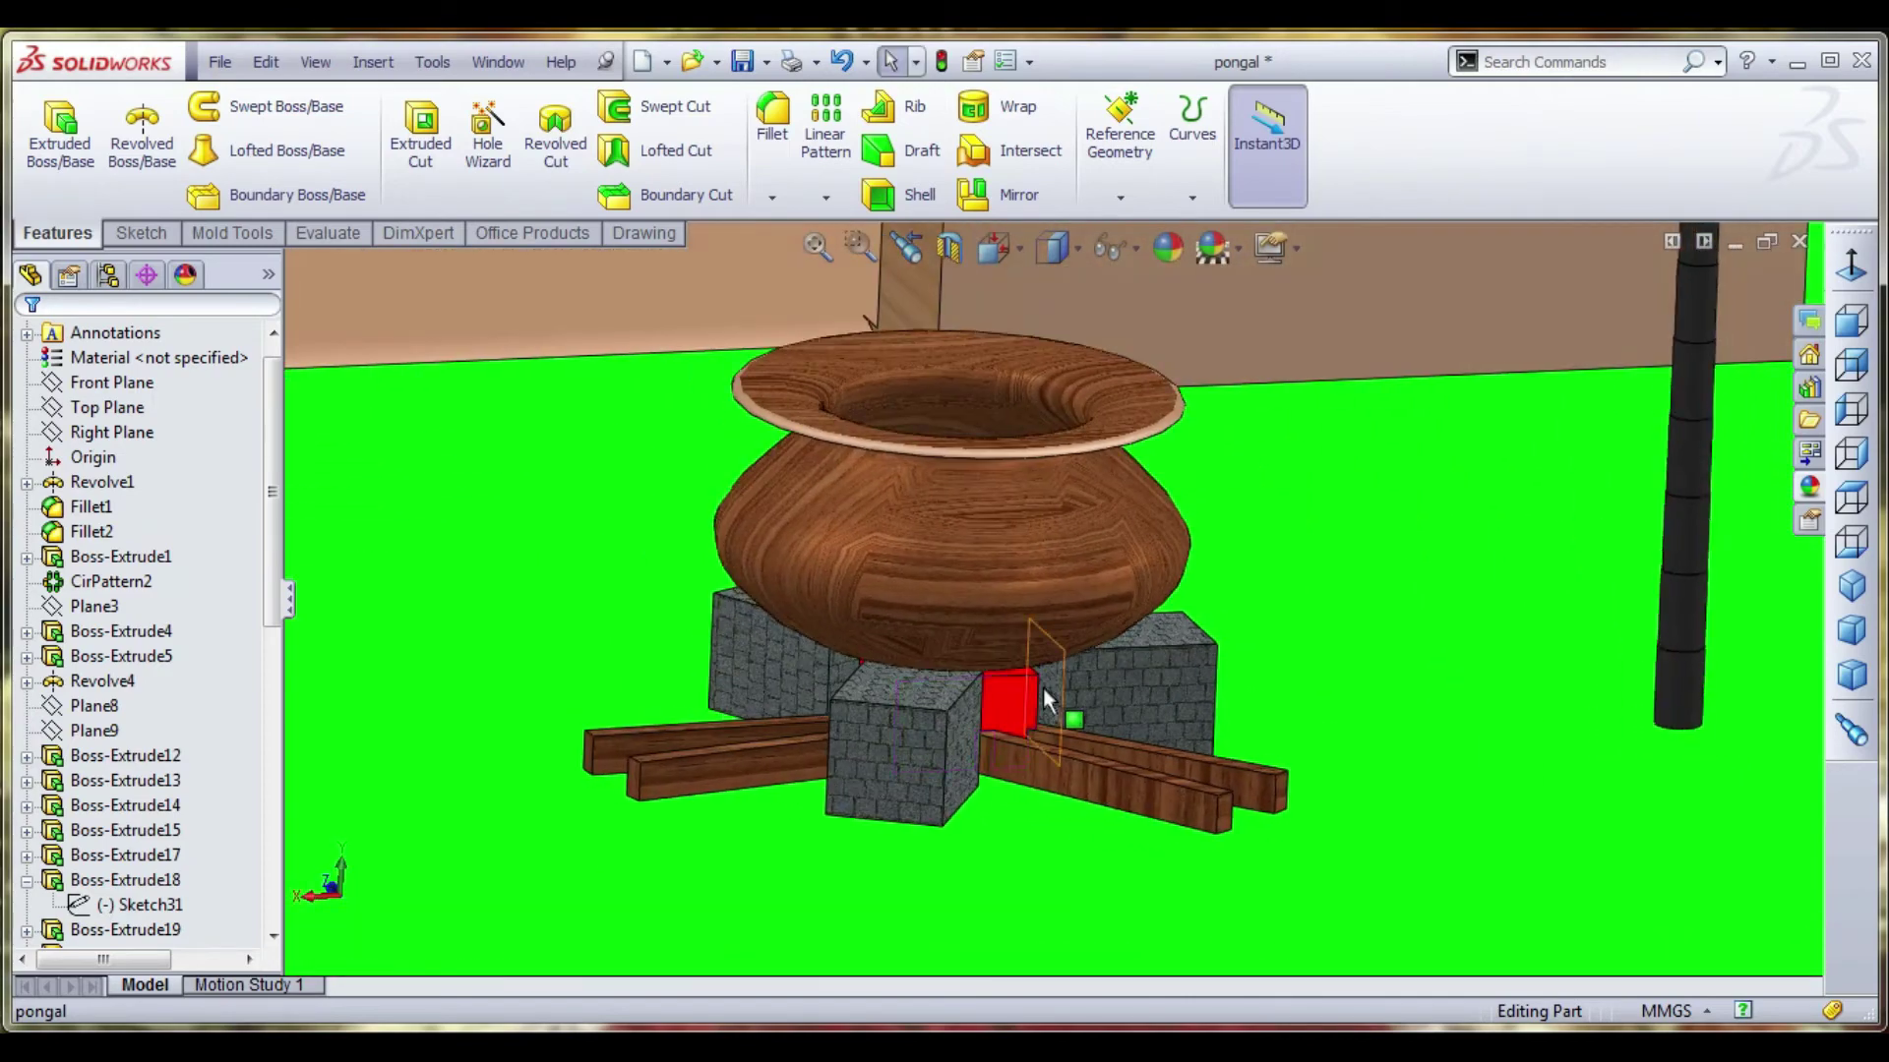
{"action": "scroll", "coordinate": [1212, 635], "scroll_direction": "up", "scroll_amount": 8}
{"action": "scroll", "coordinate": [1161, 403], "scroll_direction": "down", "scroll_amount": 3}
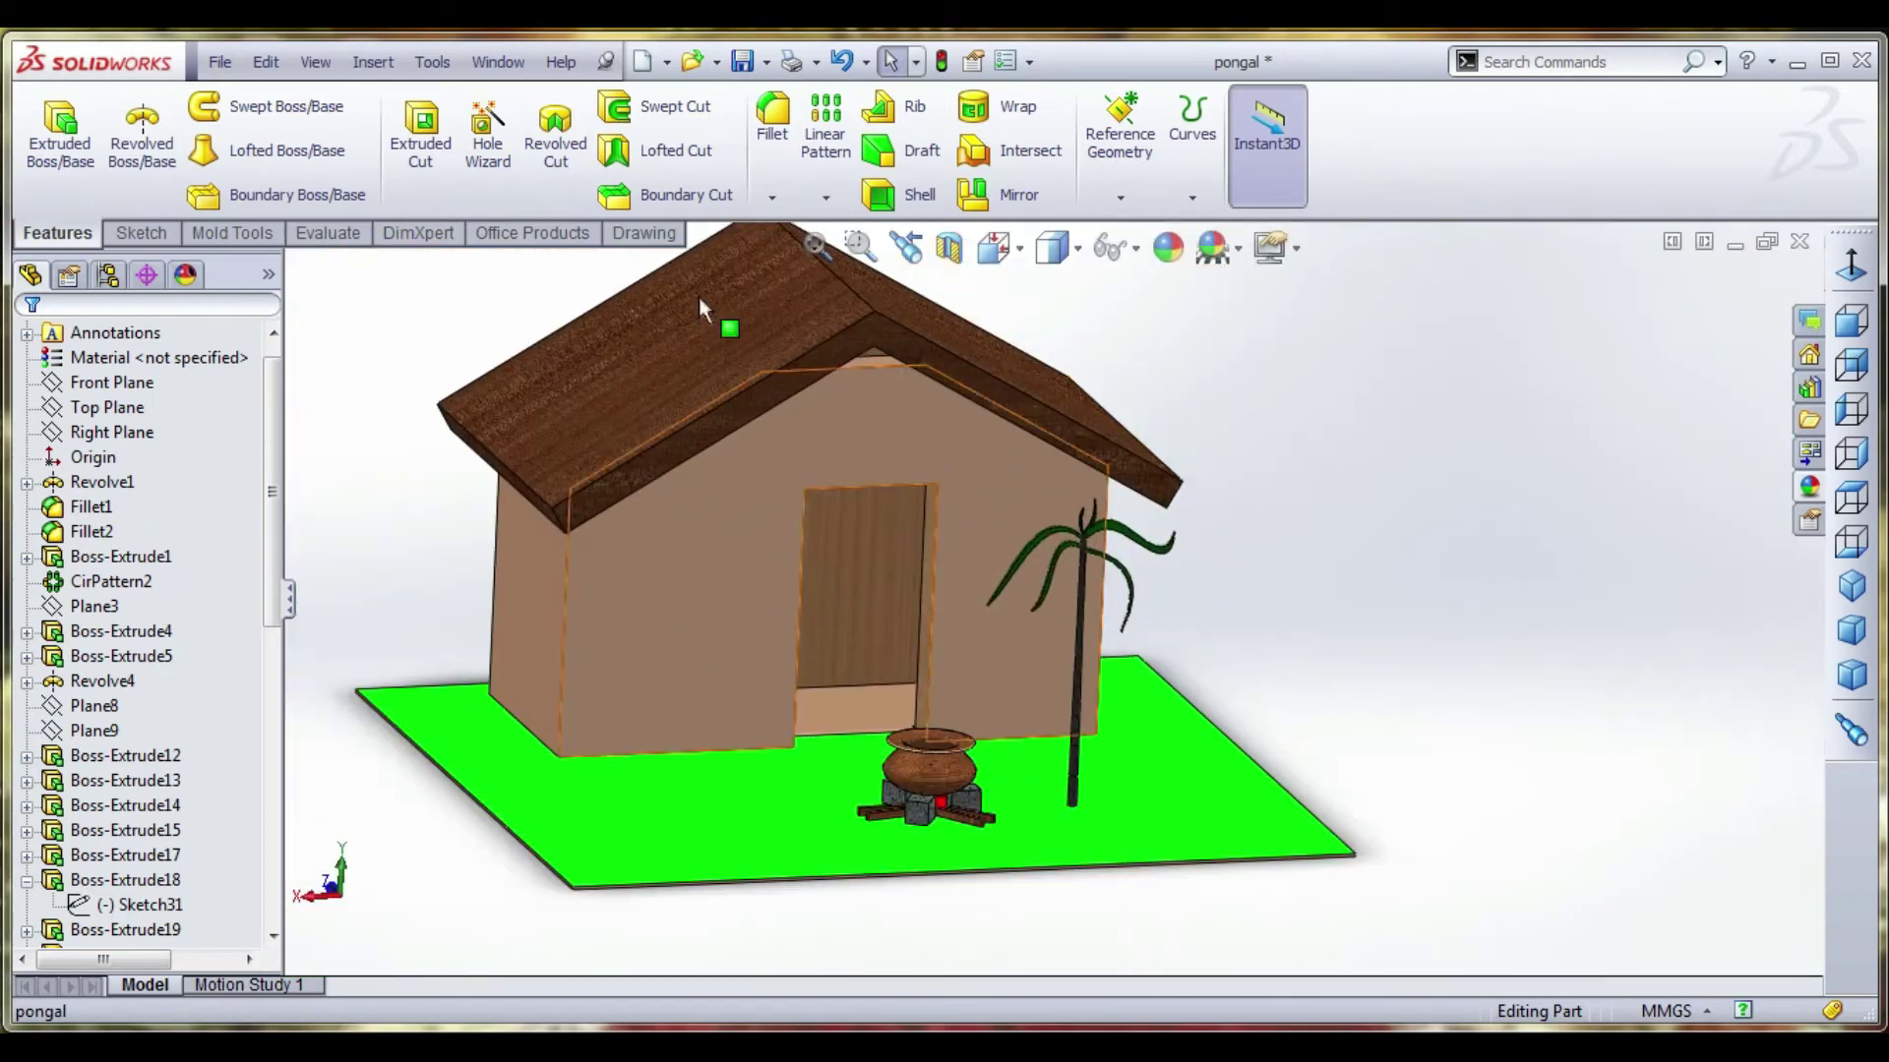
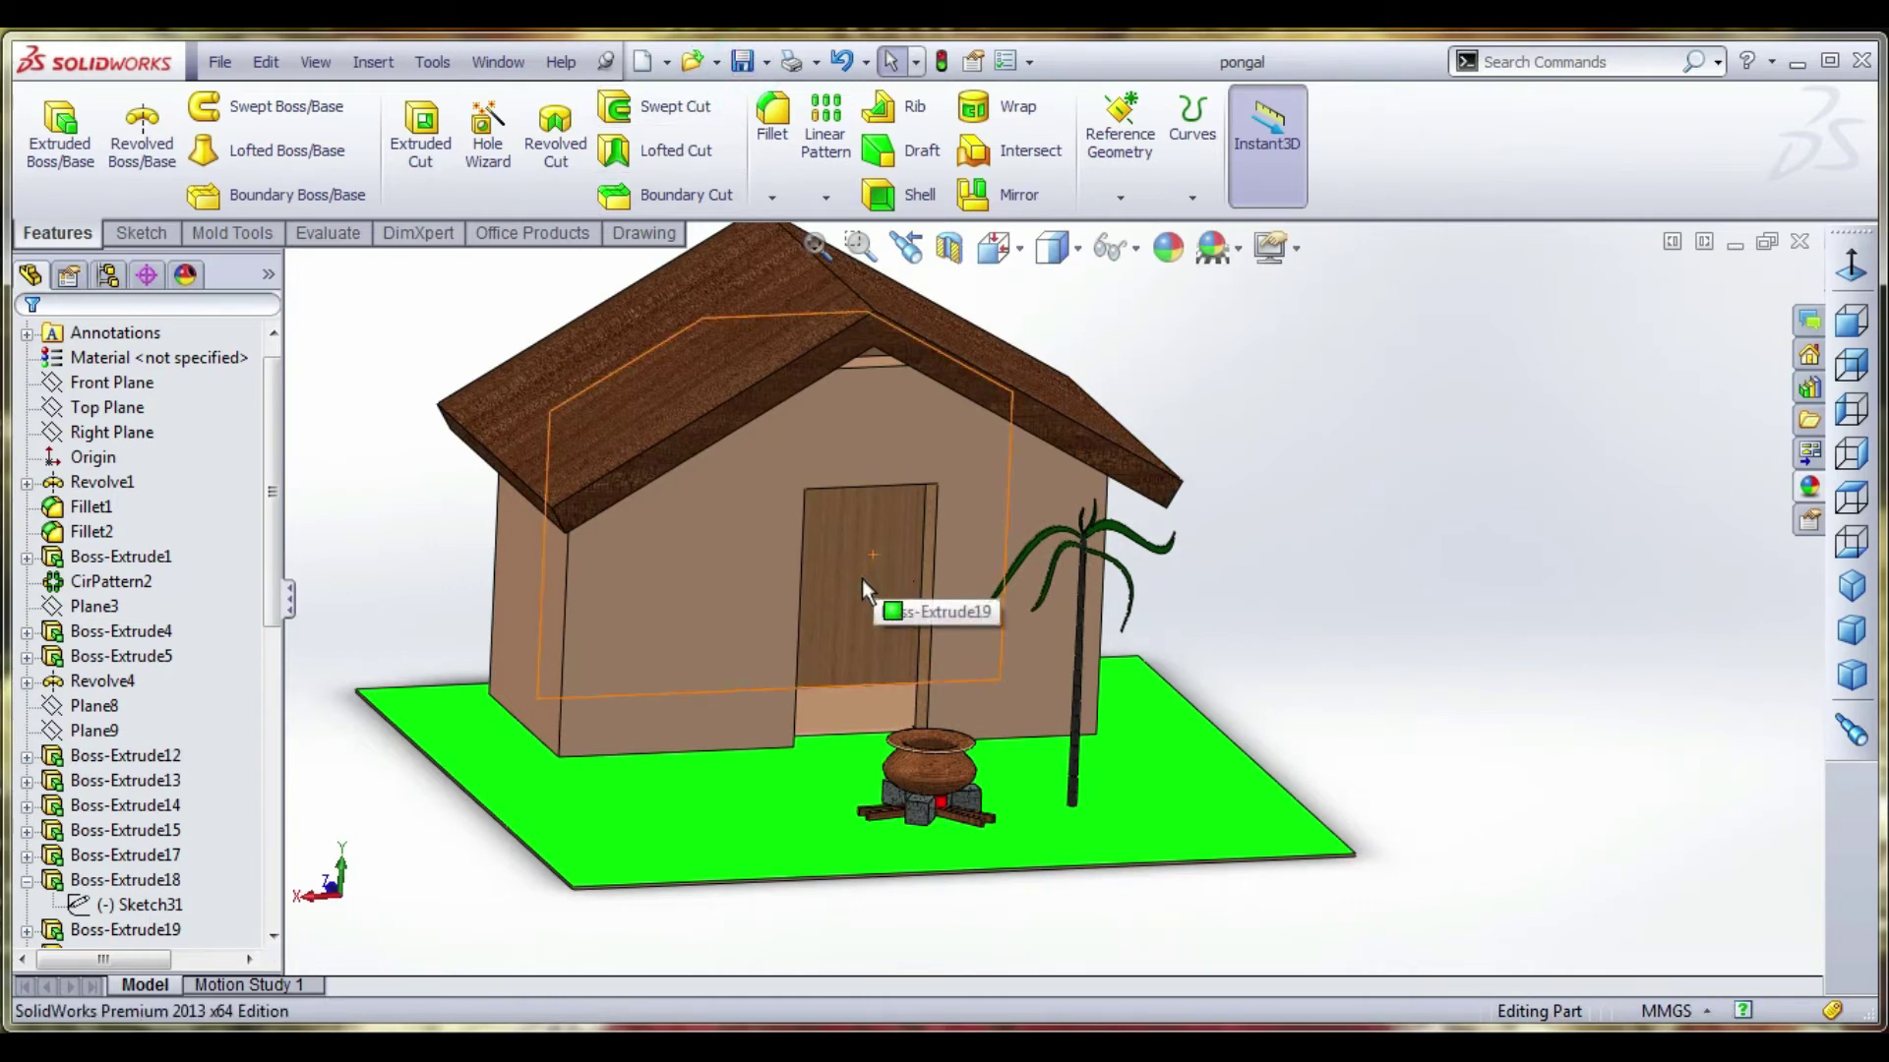
Switch to the pongal ass assembly and turn it to show the front of the house.
{"action": "left_click", "coordinate": [500, 68]}
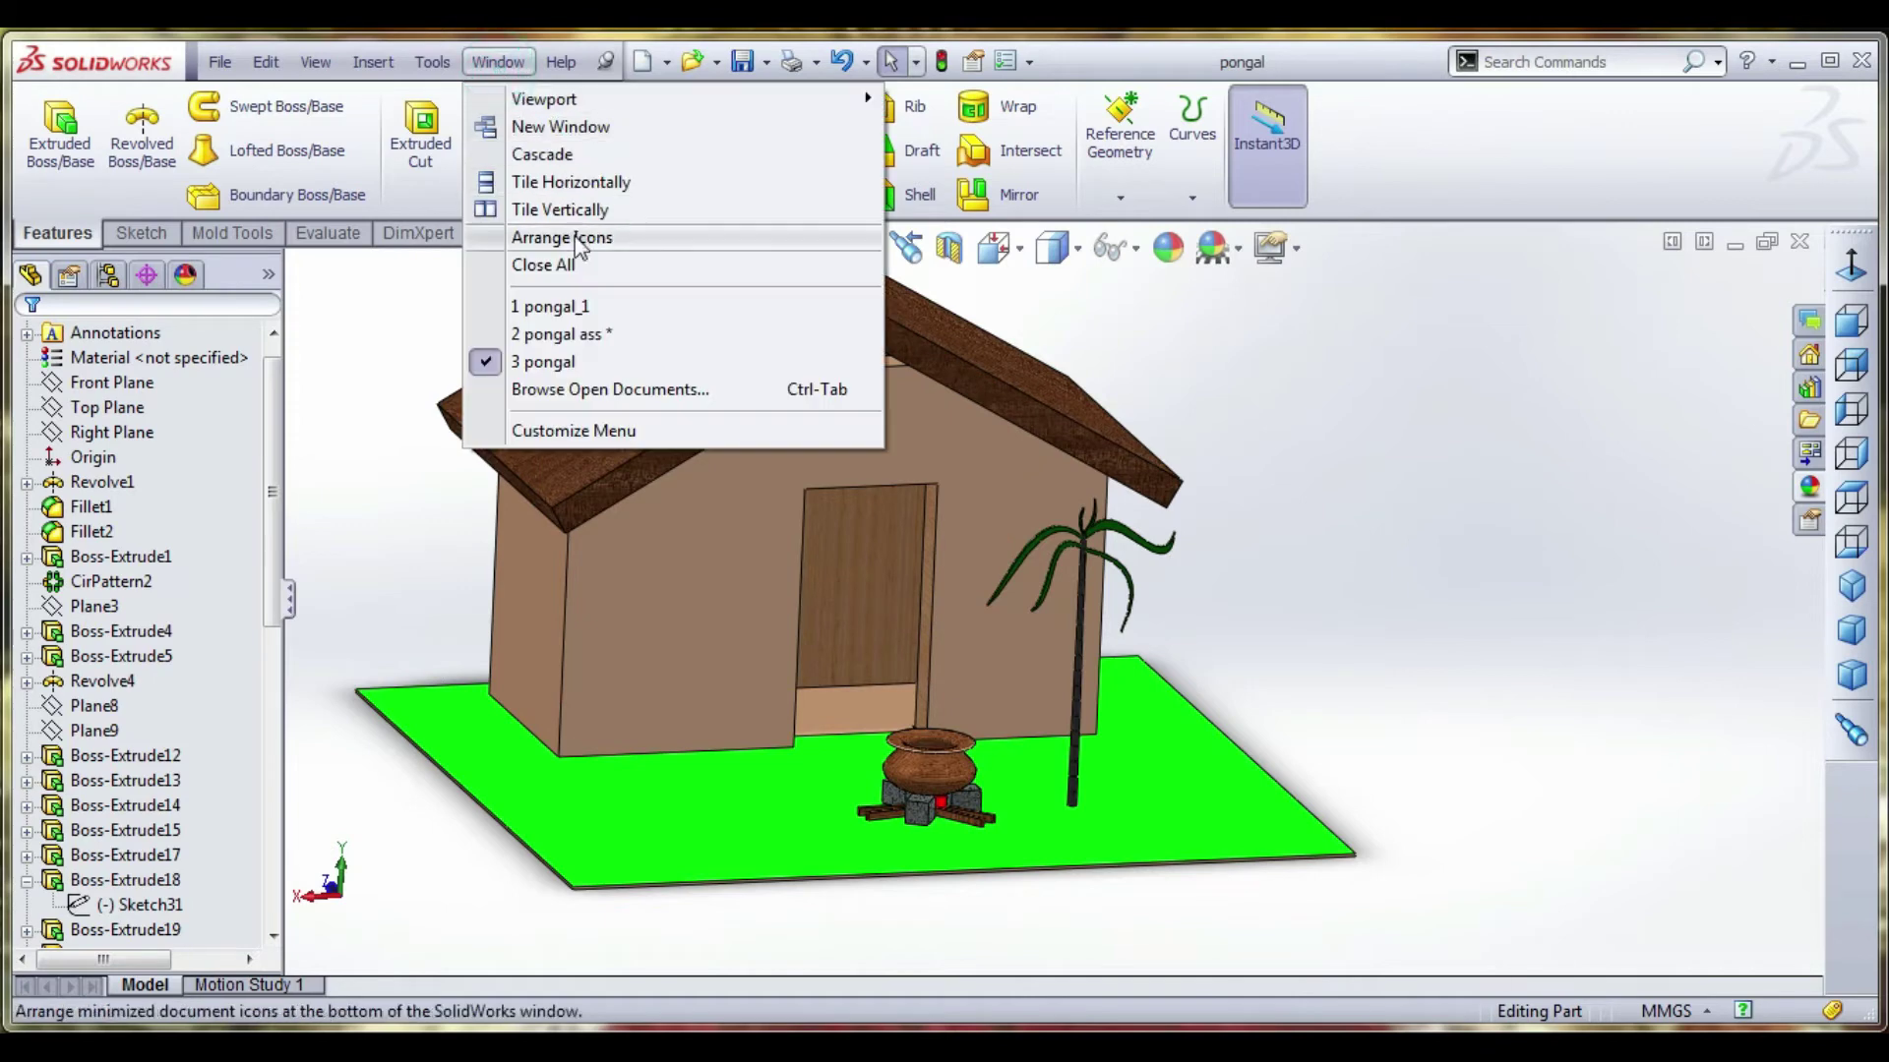
{"action": "left_click", "coordinate": [580, 334]}
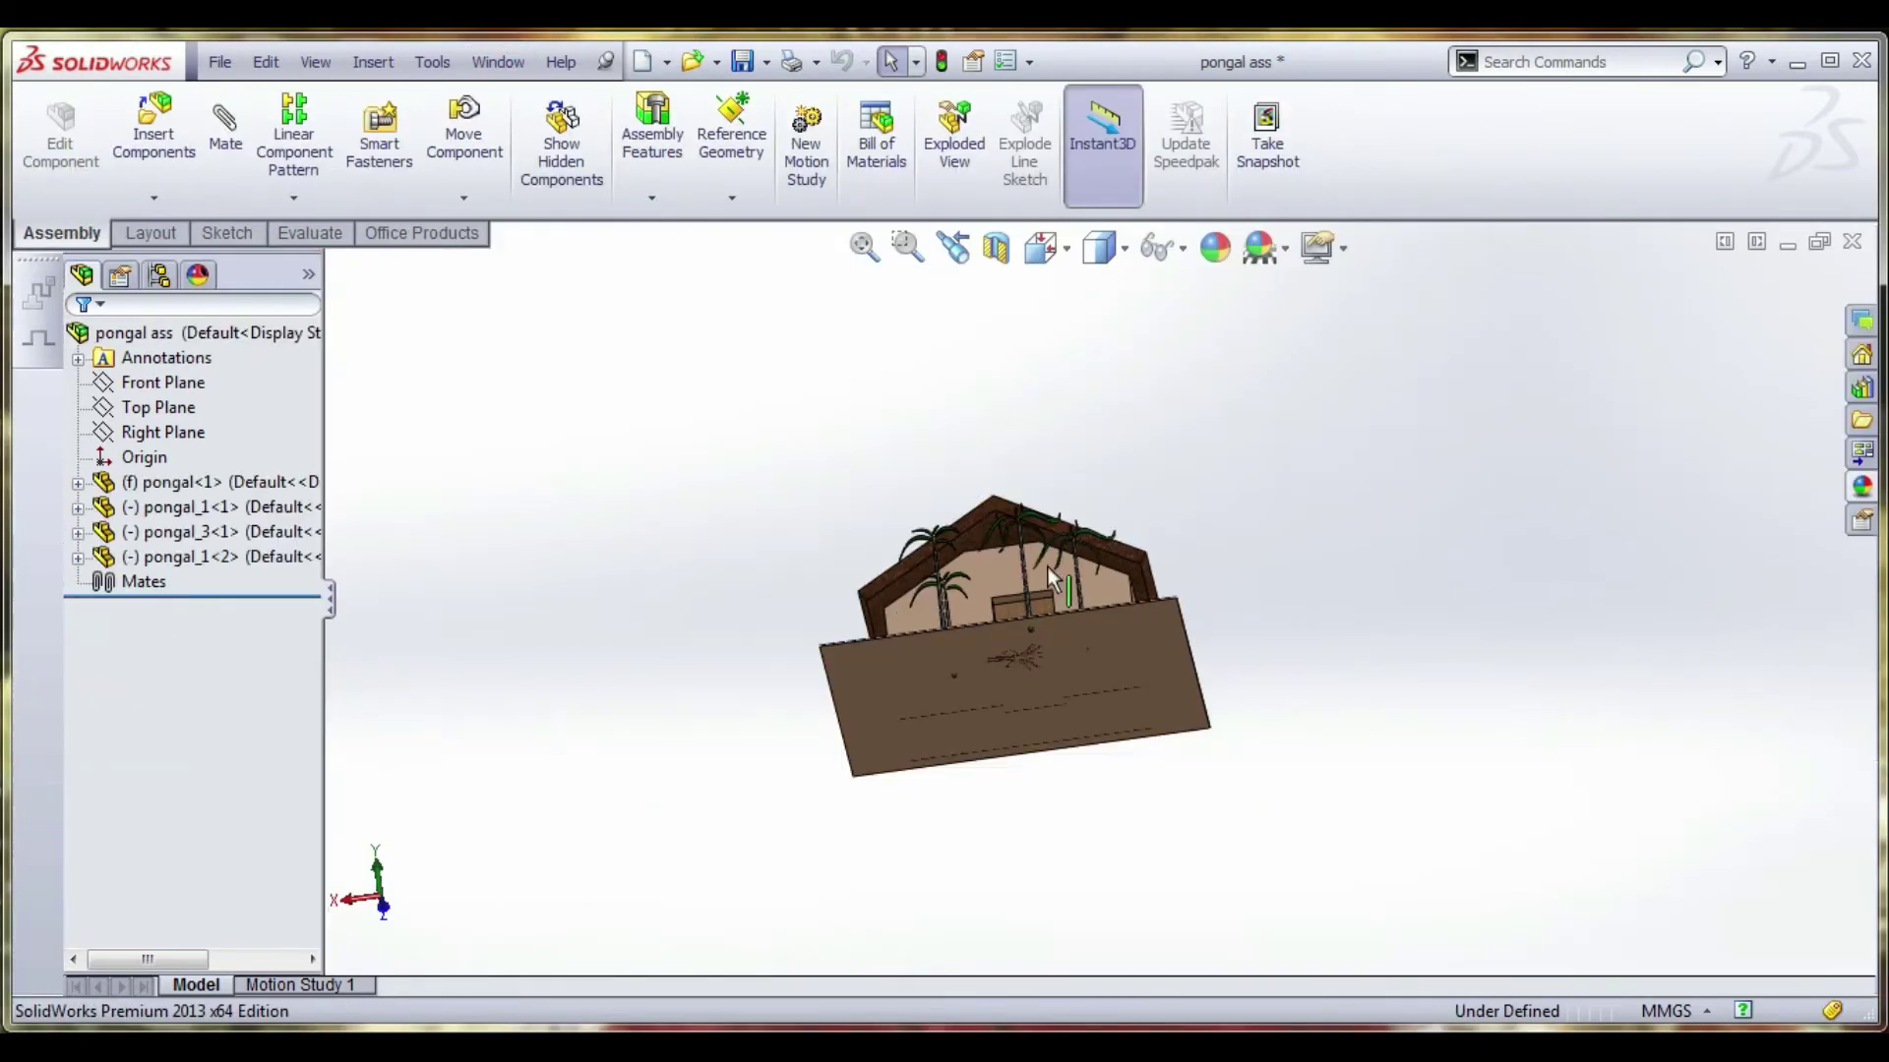
{"action": "middle_click_drag", "start_coordinate": [809, 522], "coordinate": [1083, 724]}
{"action": "scroll", "coordinate": [995, 748], "scroll_direction": "down", "scroll_amount": 2}
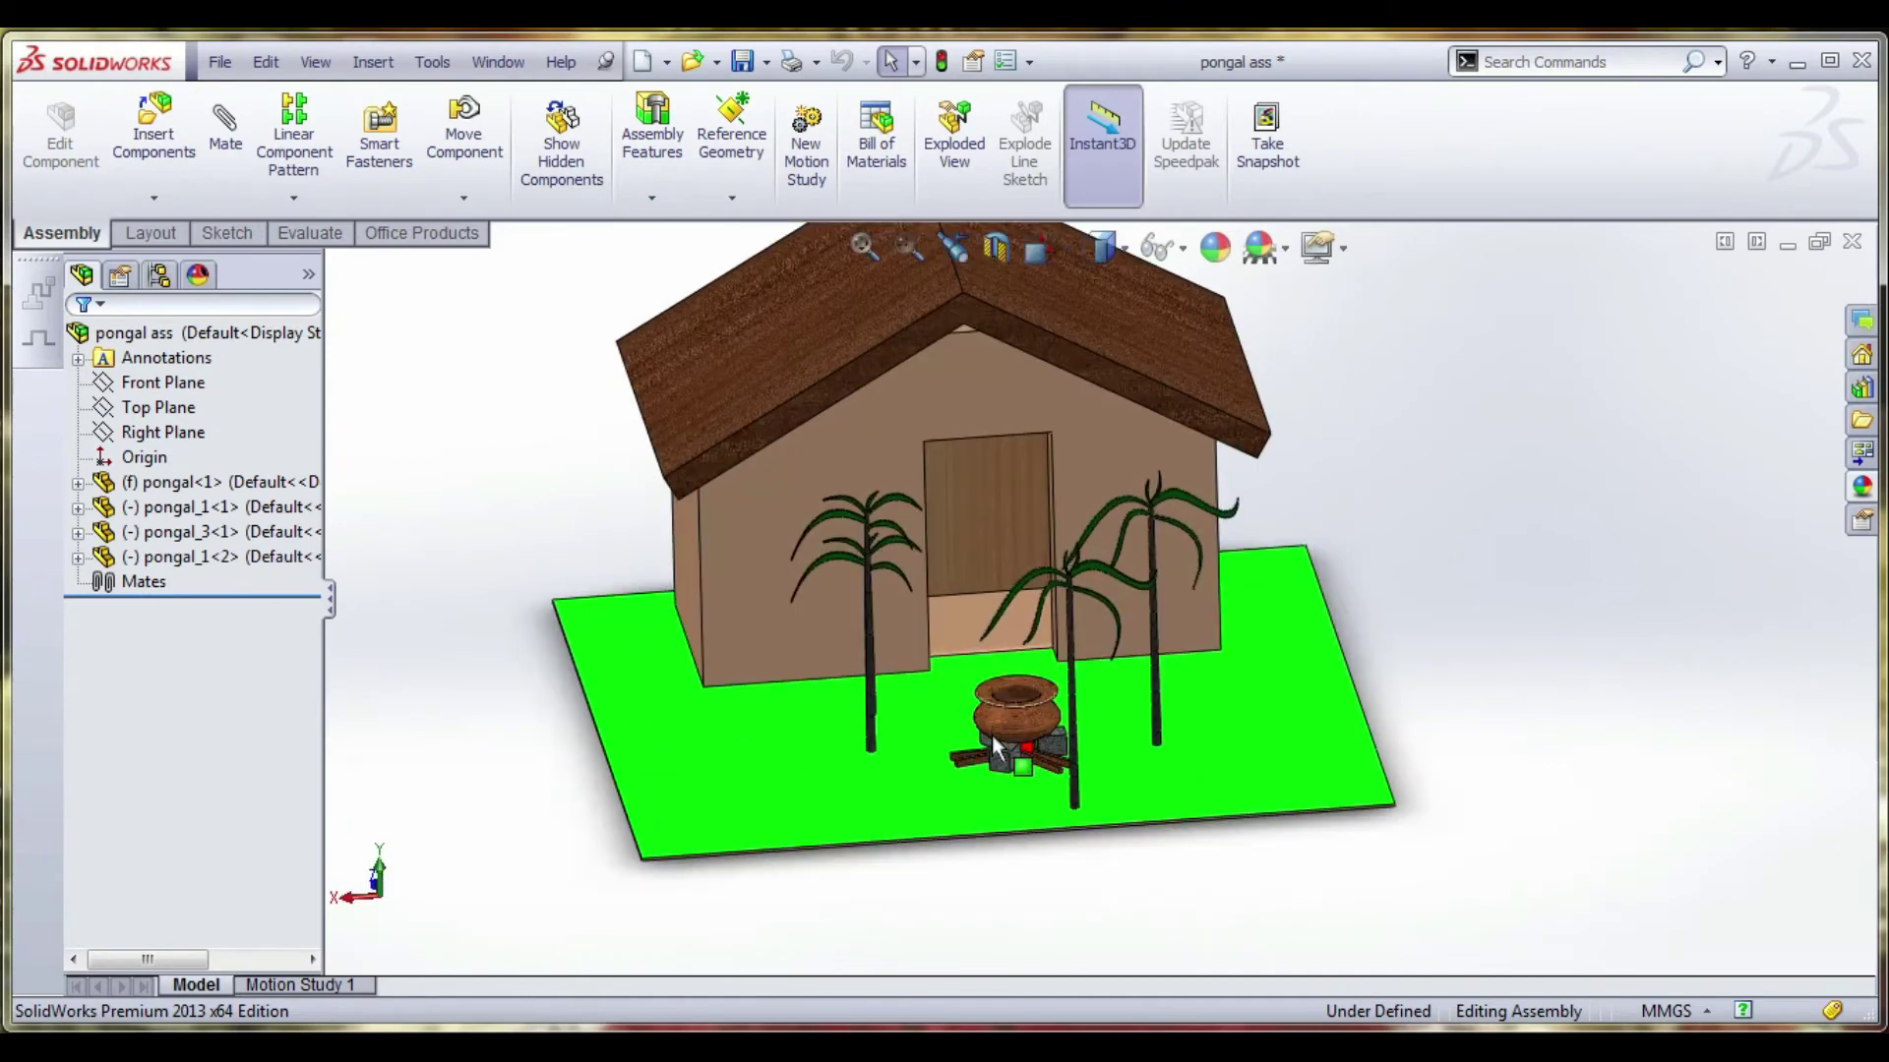
Move the pongal_3 palm away from the pot to the front wall, on the far side of the pongal_1 palms from the doorway.
{"action": "left_click", "coordinate": [1074, 755]}
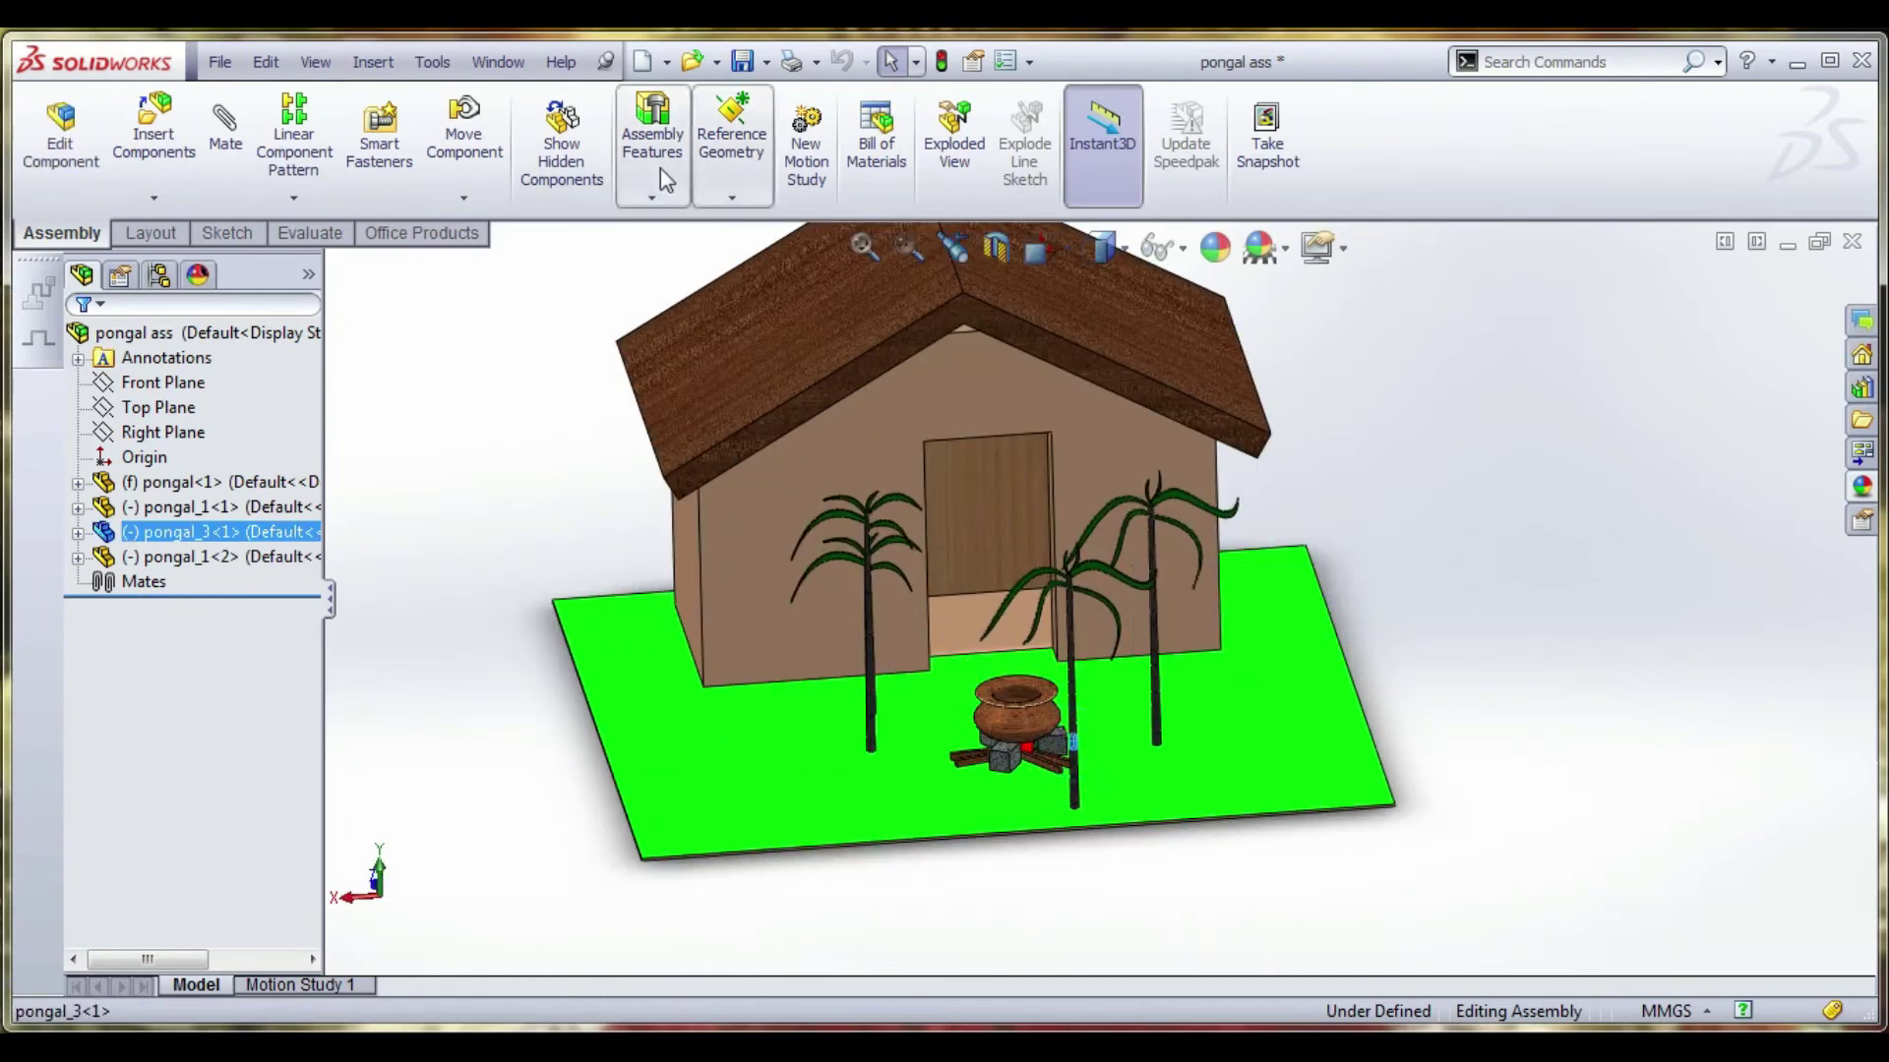
{"action": "left_click", "coordinate": [483, 154]}
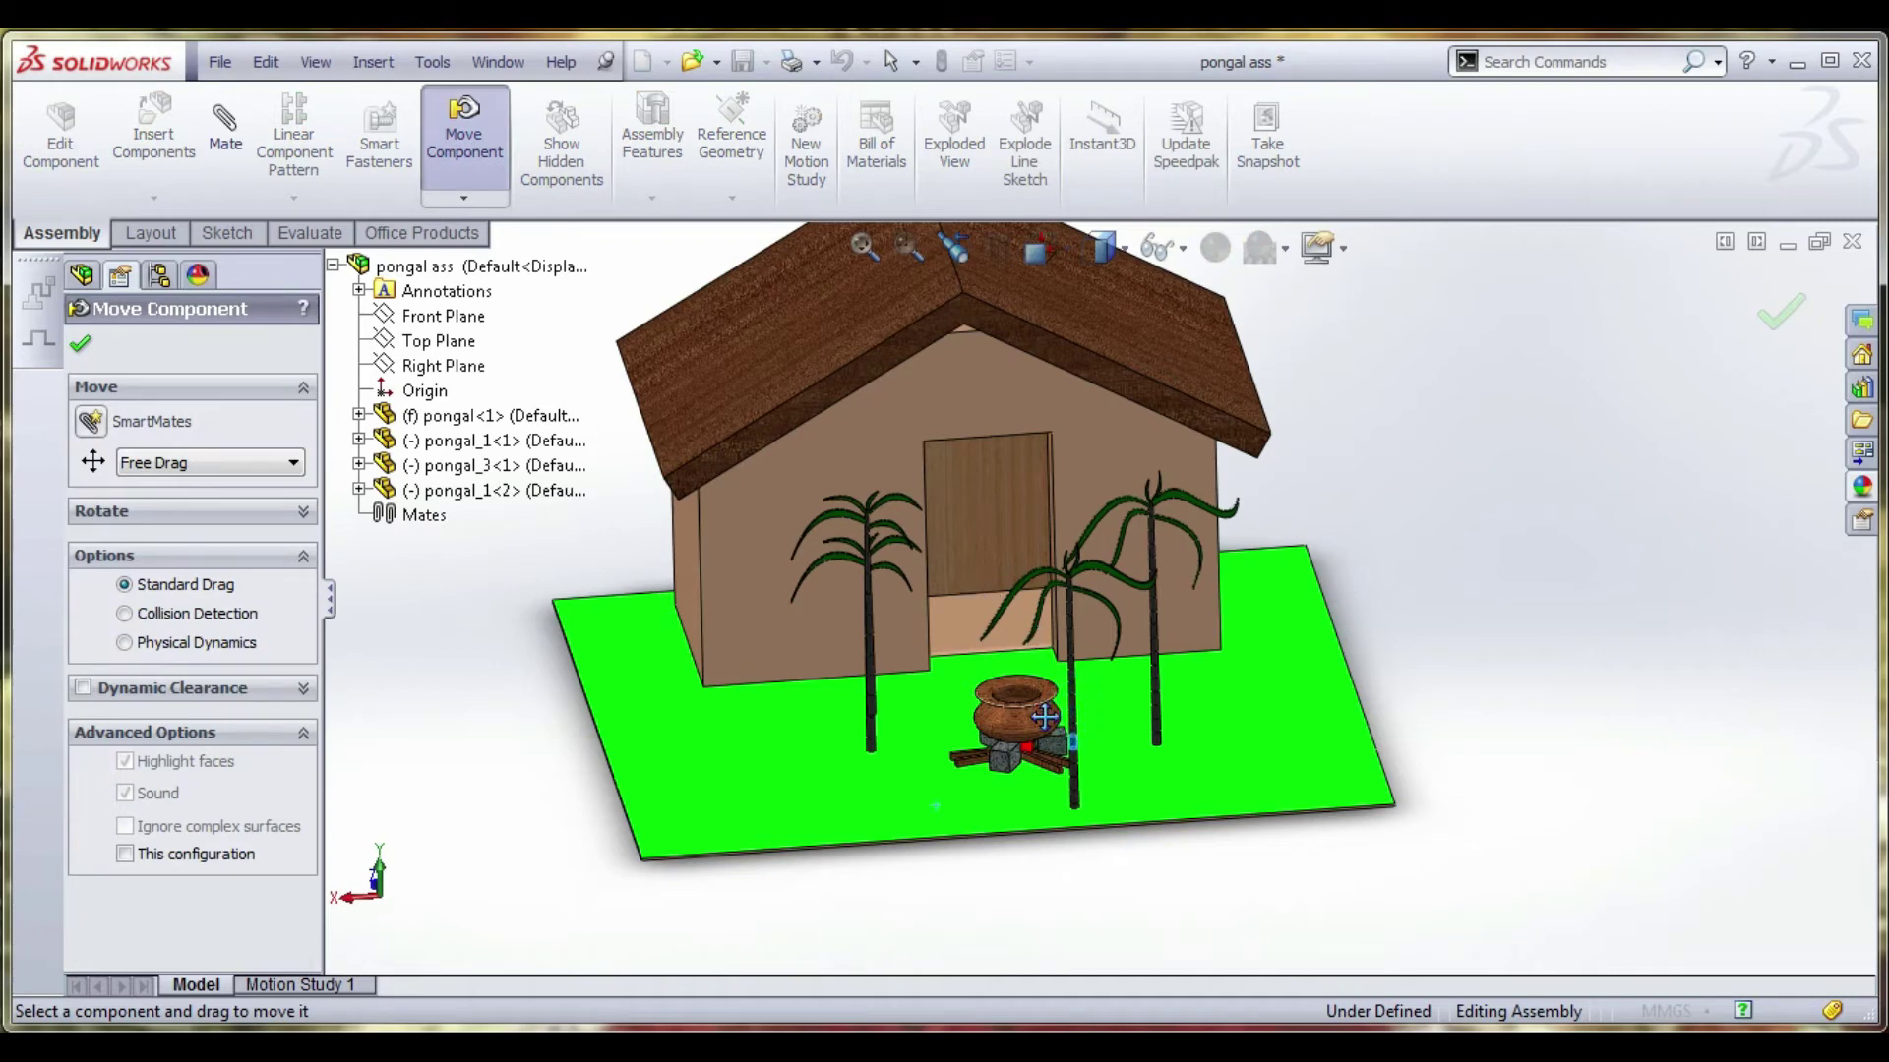
{"action": "left_click_drag", "start_coordinate": [1072, 720], "coordinate": [777, 633]}
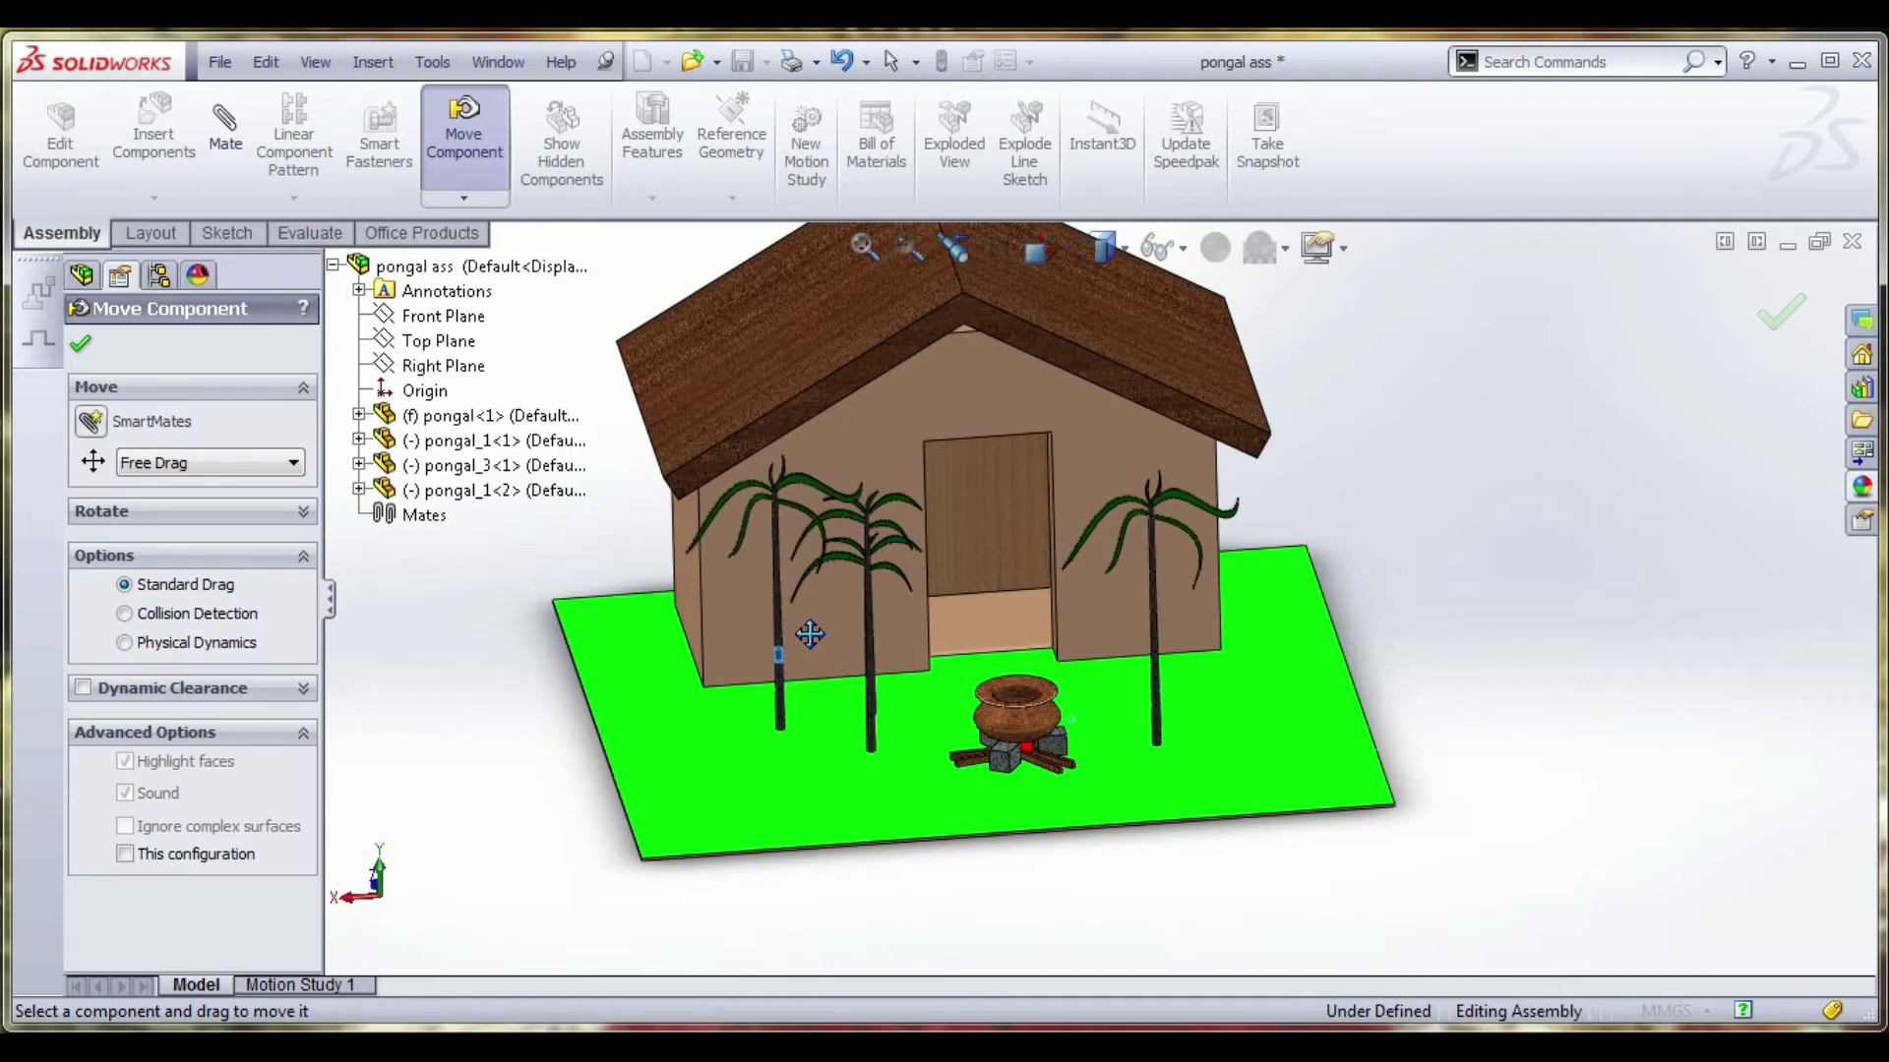
{"action": "left_click", "coordinate": [80, 346]}
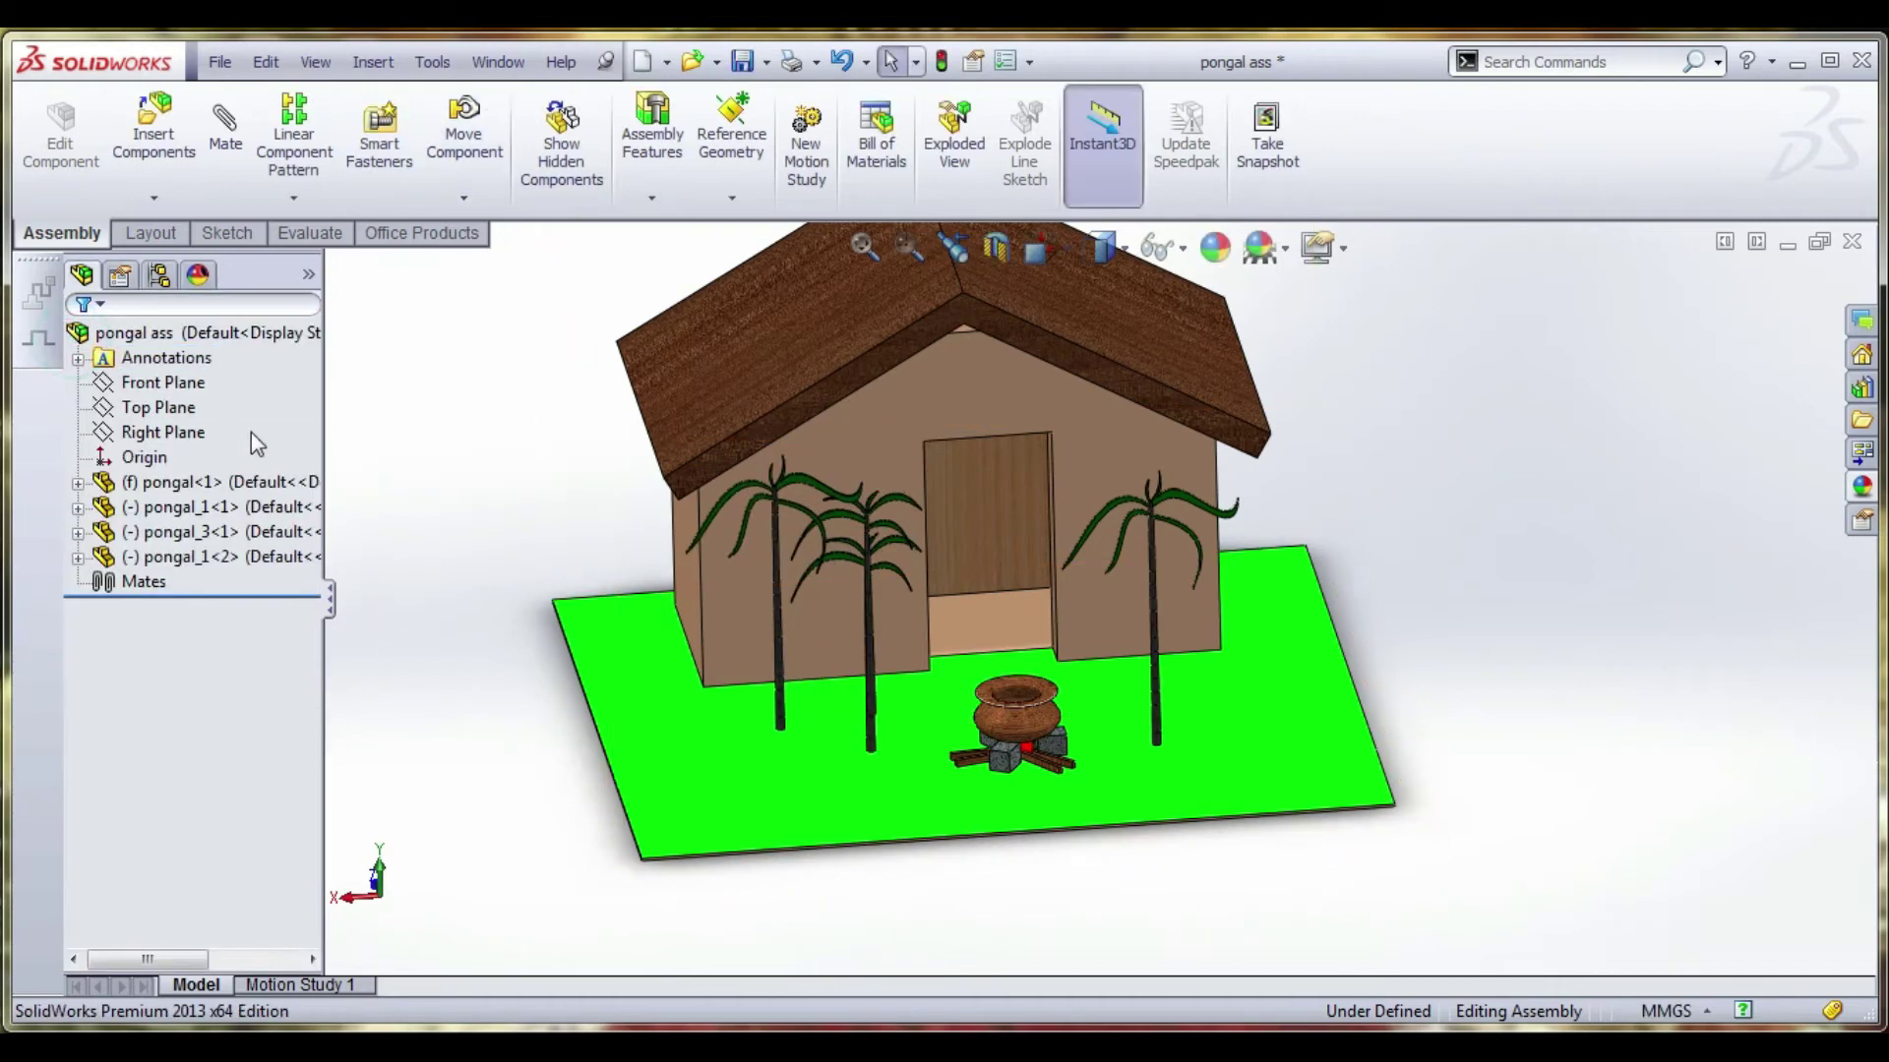
{"action": "left_click", "coordinate": [225, 508]}
{"action": "left_click", "coordinate": [229, 557], "text": "ctrl"}
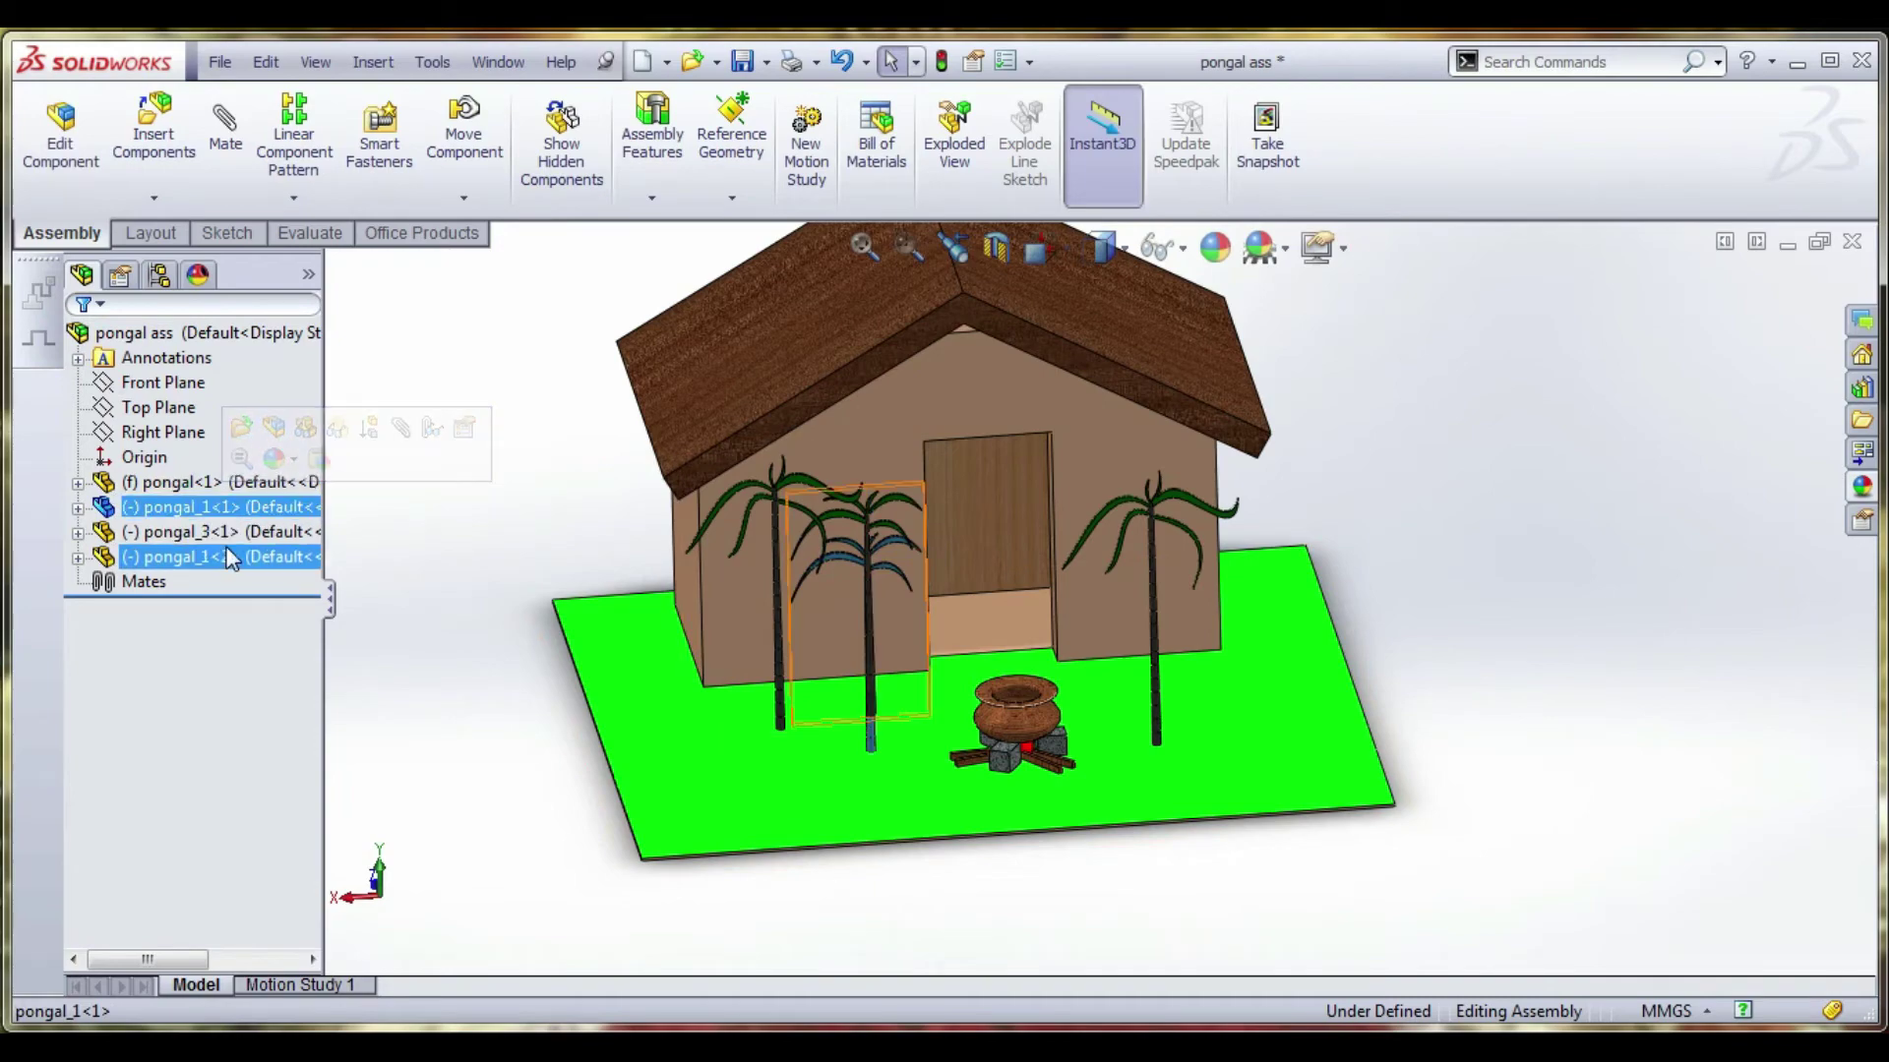
{"action": "middle_click_drag", "start_coordinate": [630, 649], "coordinate": [732, 591]}
{"action": "key", "text": "Escape"}
{"action": "left_click", "coordinate": [239, 167]}
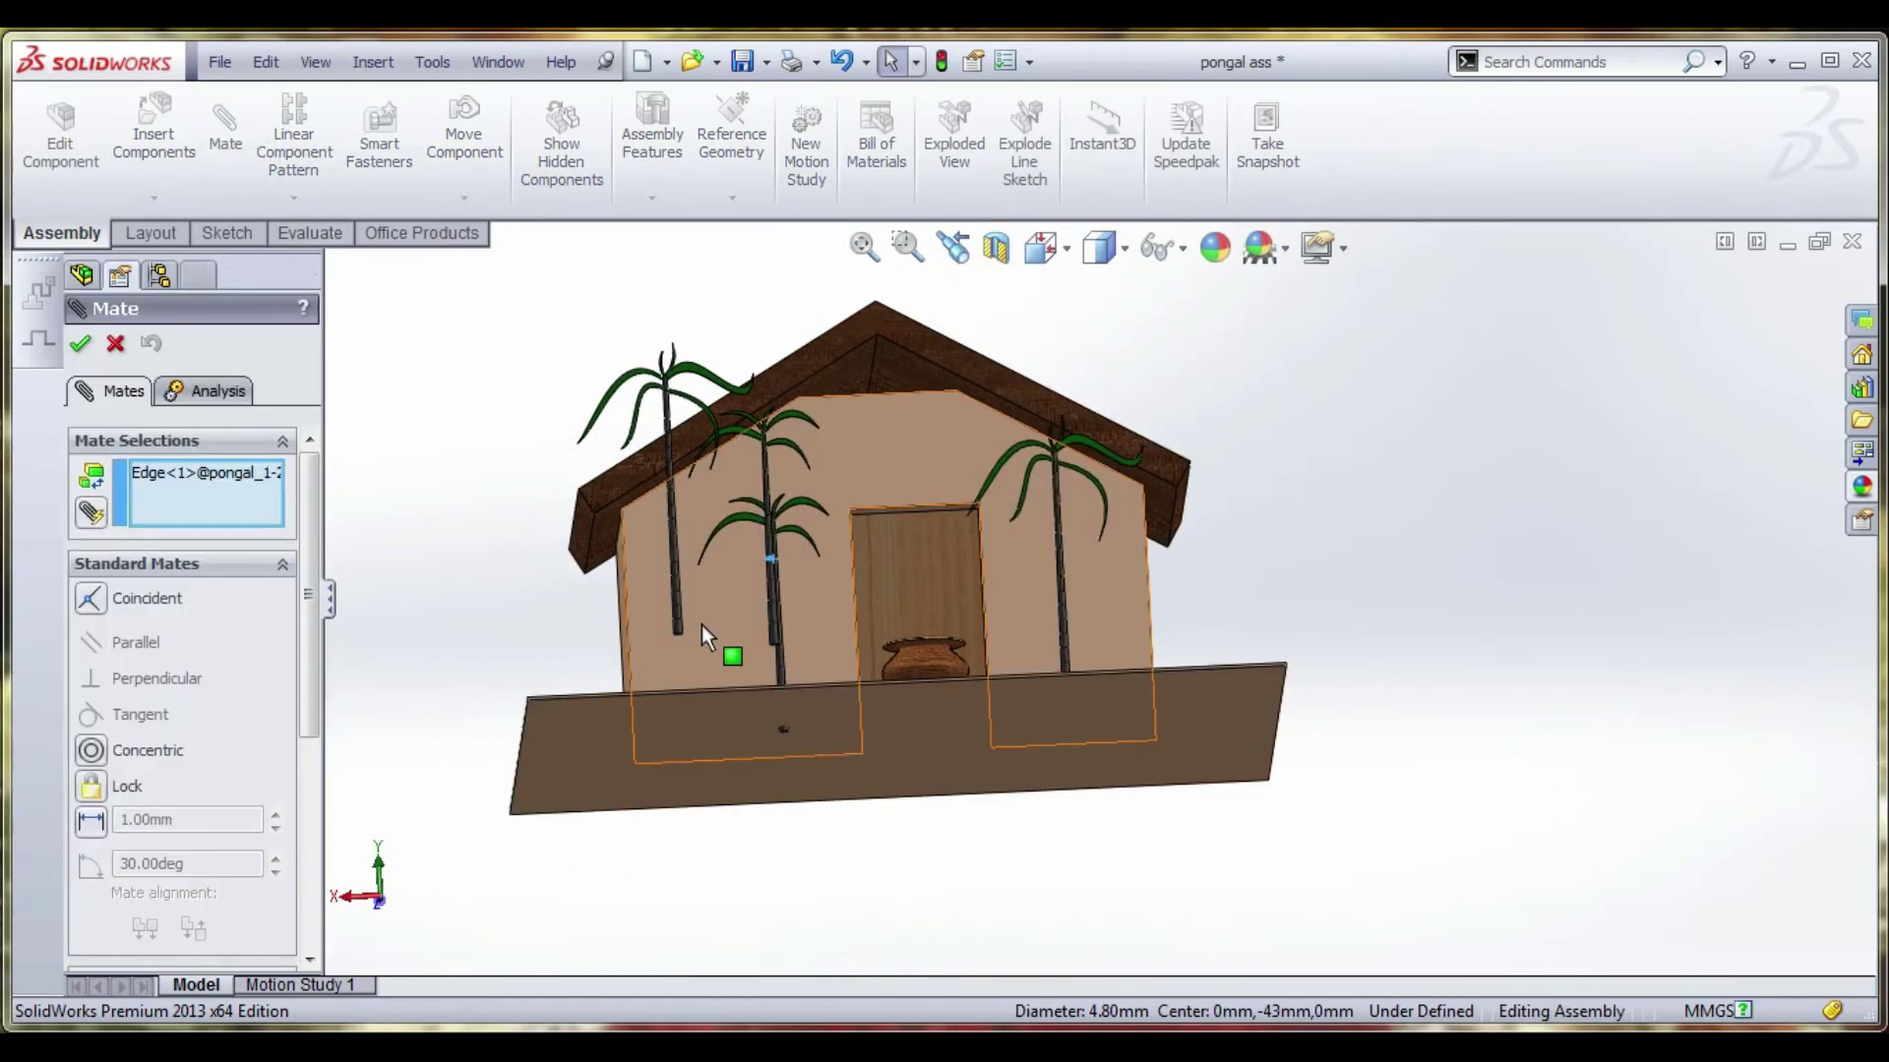
{"action": "scroll", "coordinate": [701, 624], "scroll_direction": "down", "scroll_amount": 8}
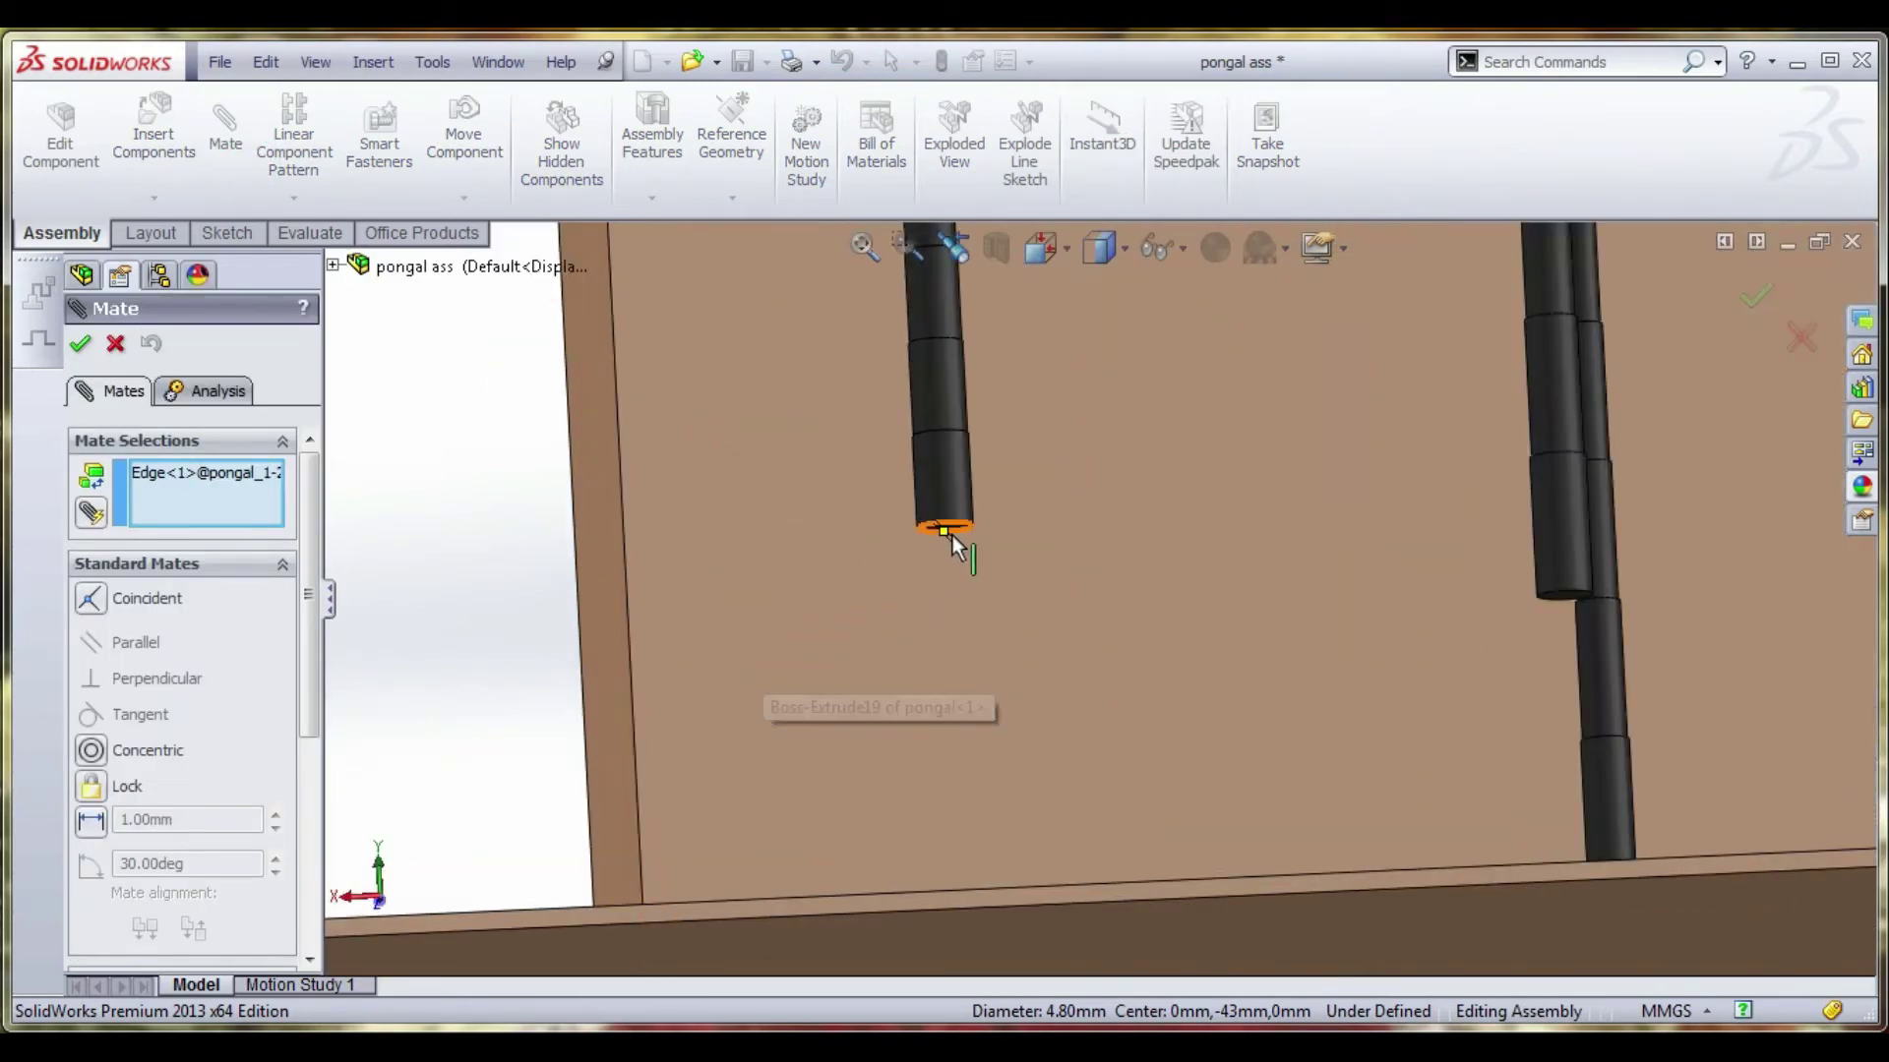
{"action": "left_click", "coordinate": [952, 535]}
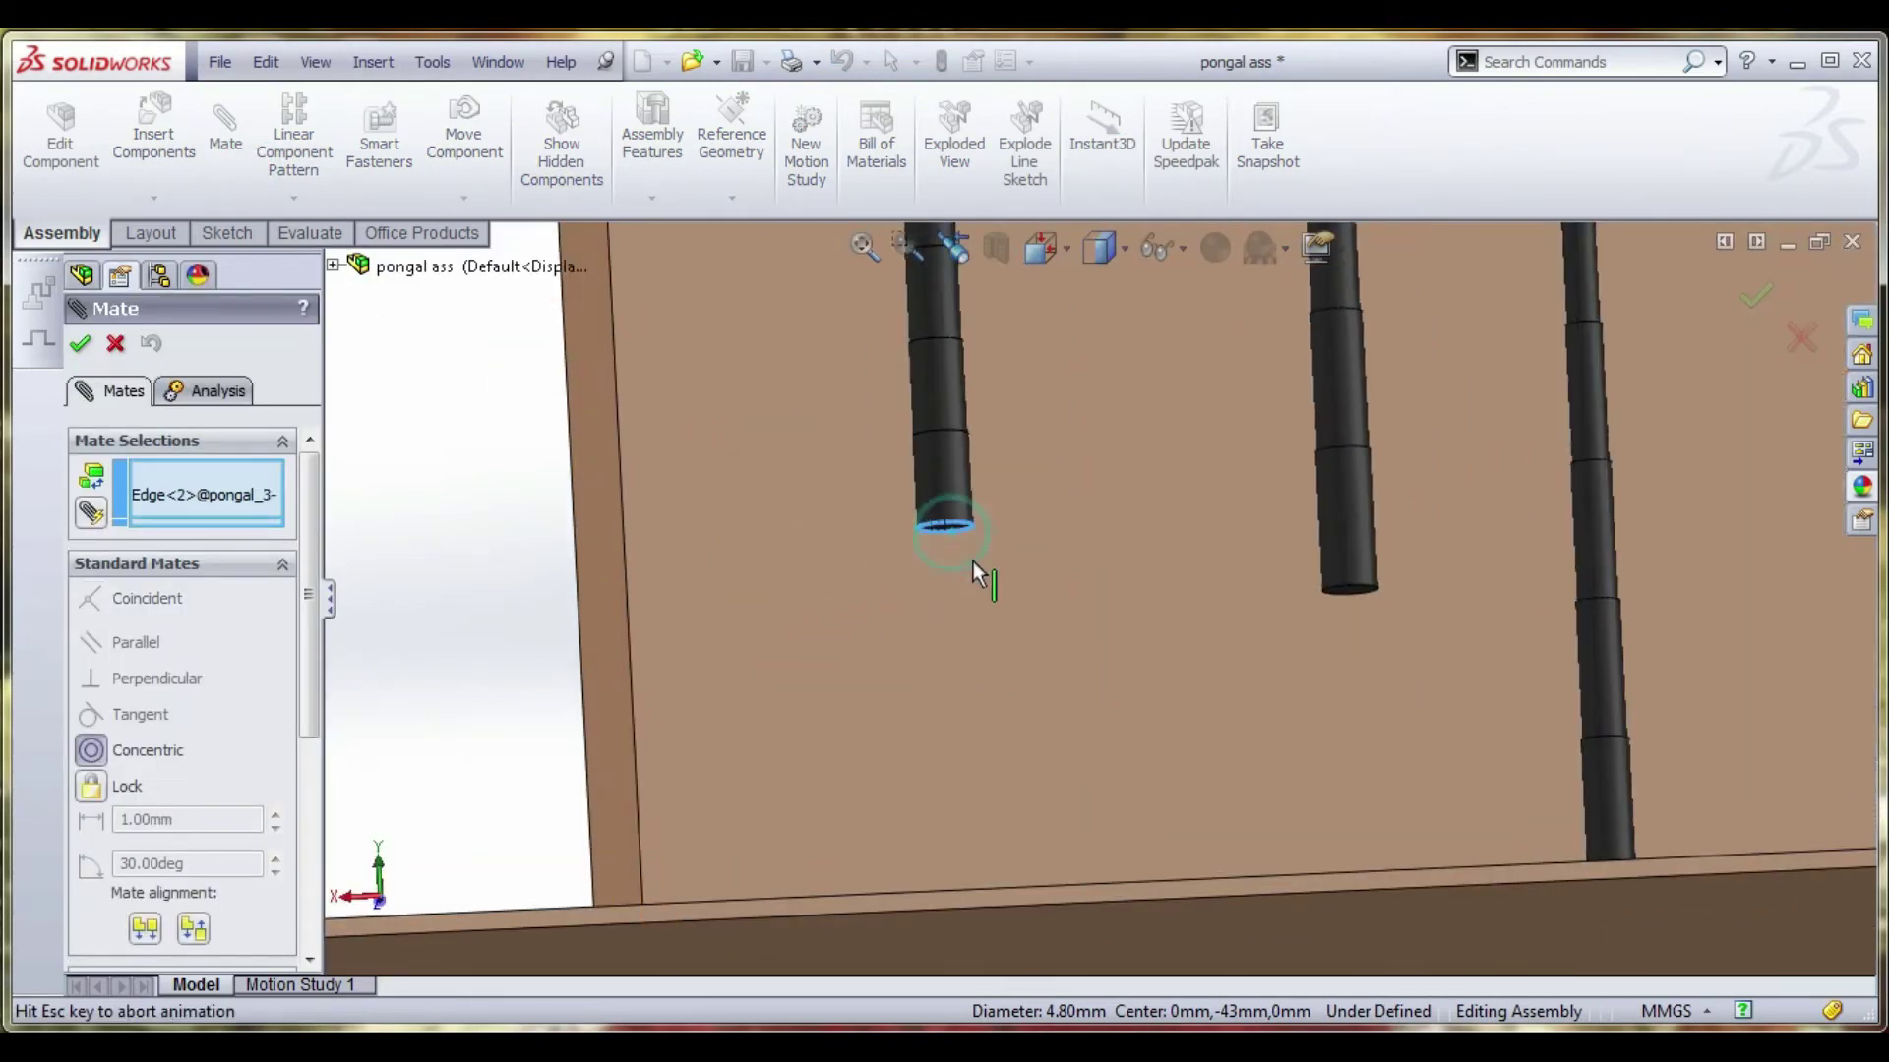
{"action": "right_click", "coordinate": [205, 482]}
{"action": "left_click", "coordinate": [248, 501]}
{"action": "scroll", "coordinate": [974, 625], "scroll_direction": "down", "scroll_amount": 3}
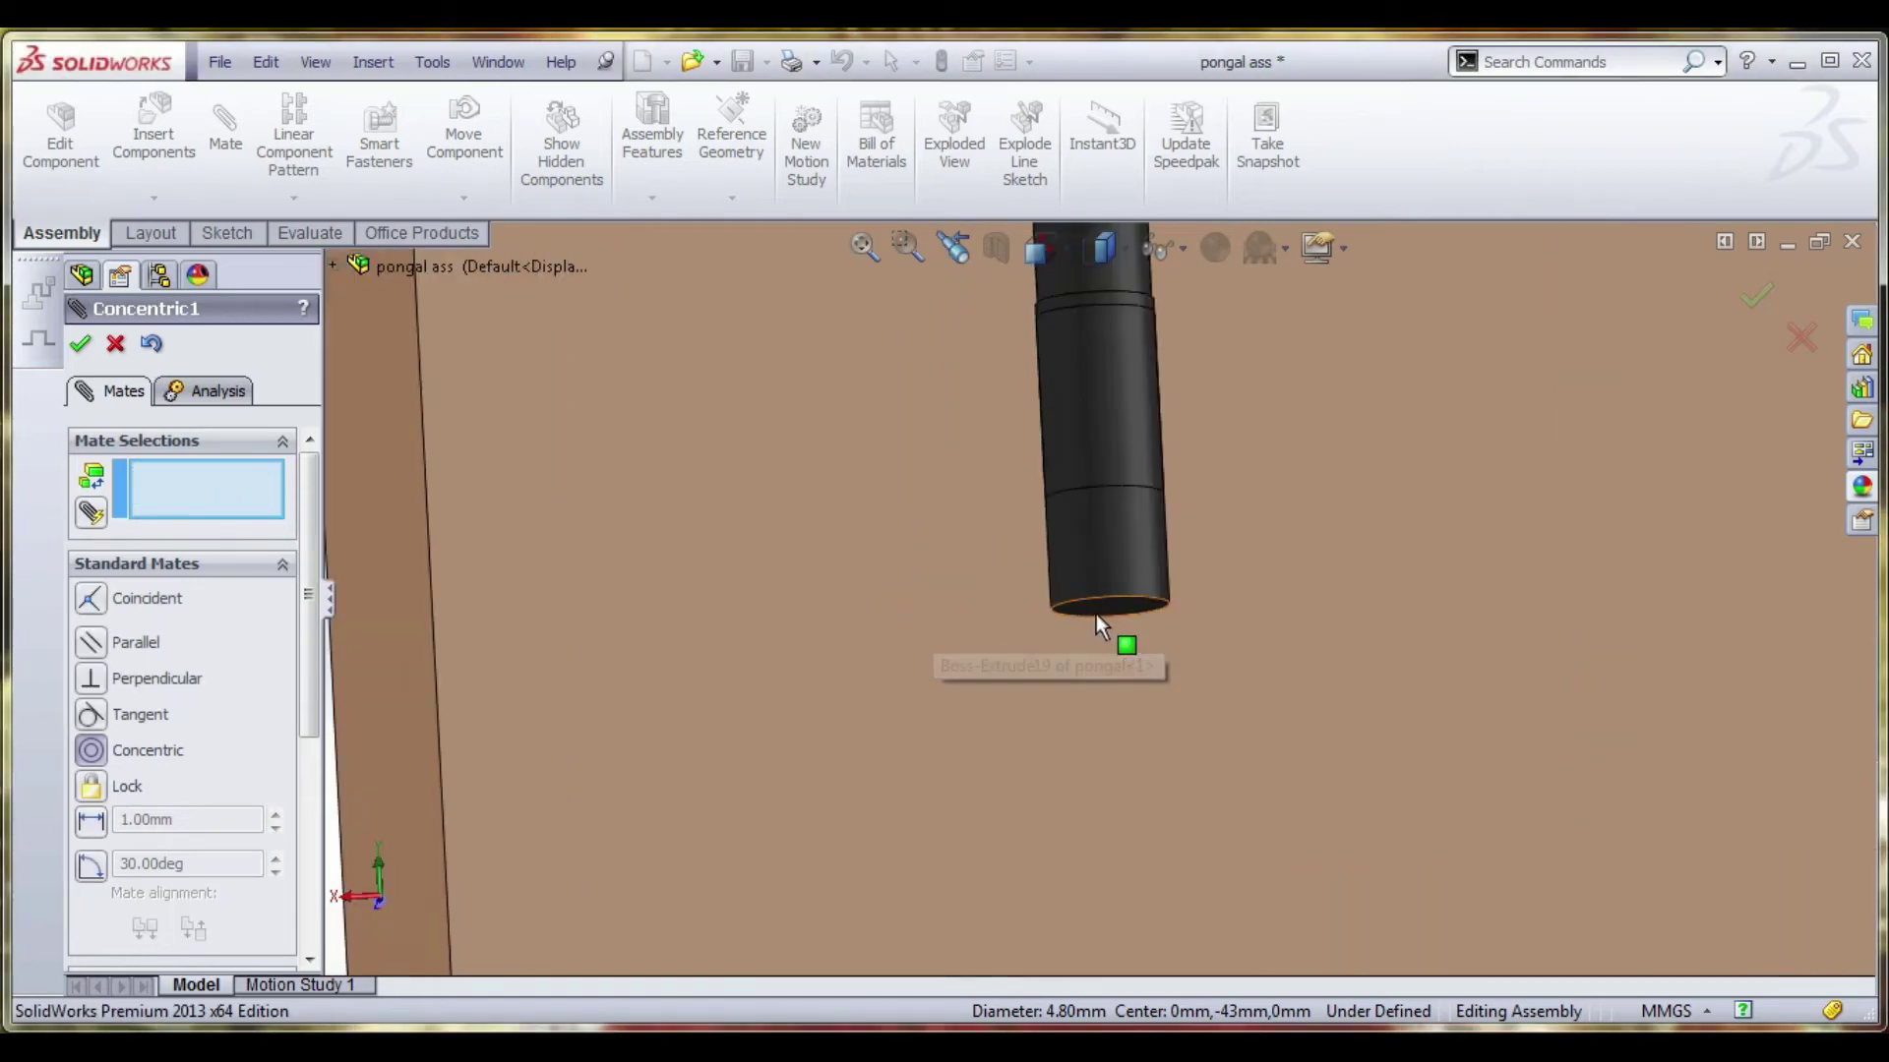
{"action": "scroll", "coordinate": [1102, 614], "scroll_direction": "up", "scroll_amount": 3}
{"action": "scroll", "coordinate": [1118, 596], "scroll_direction": "down", "scroll_amount": 3}
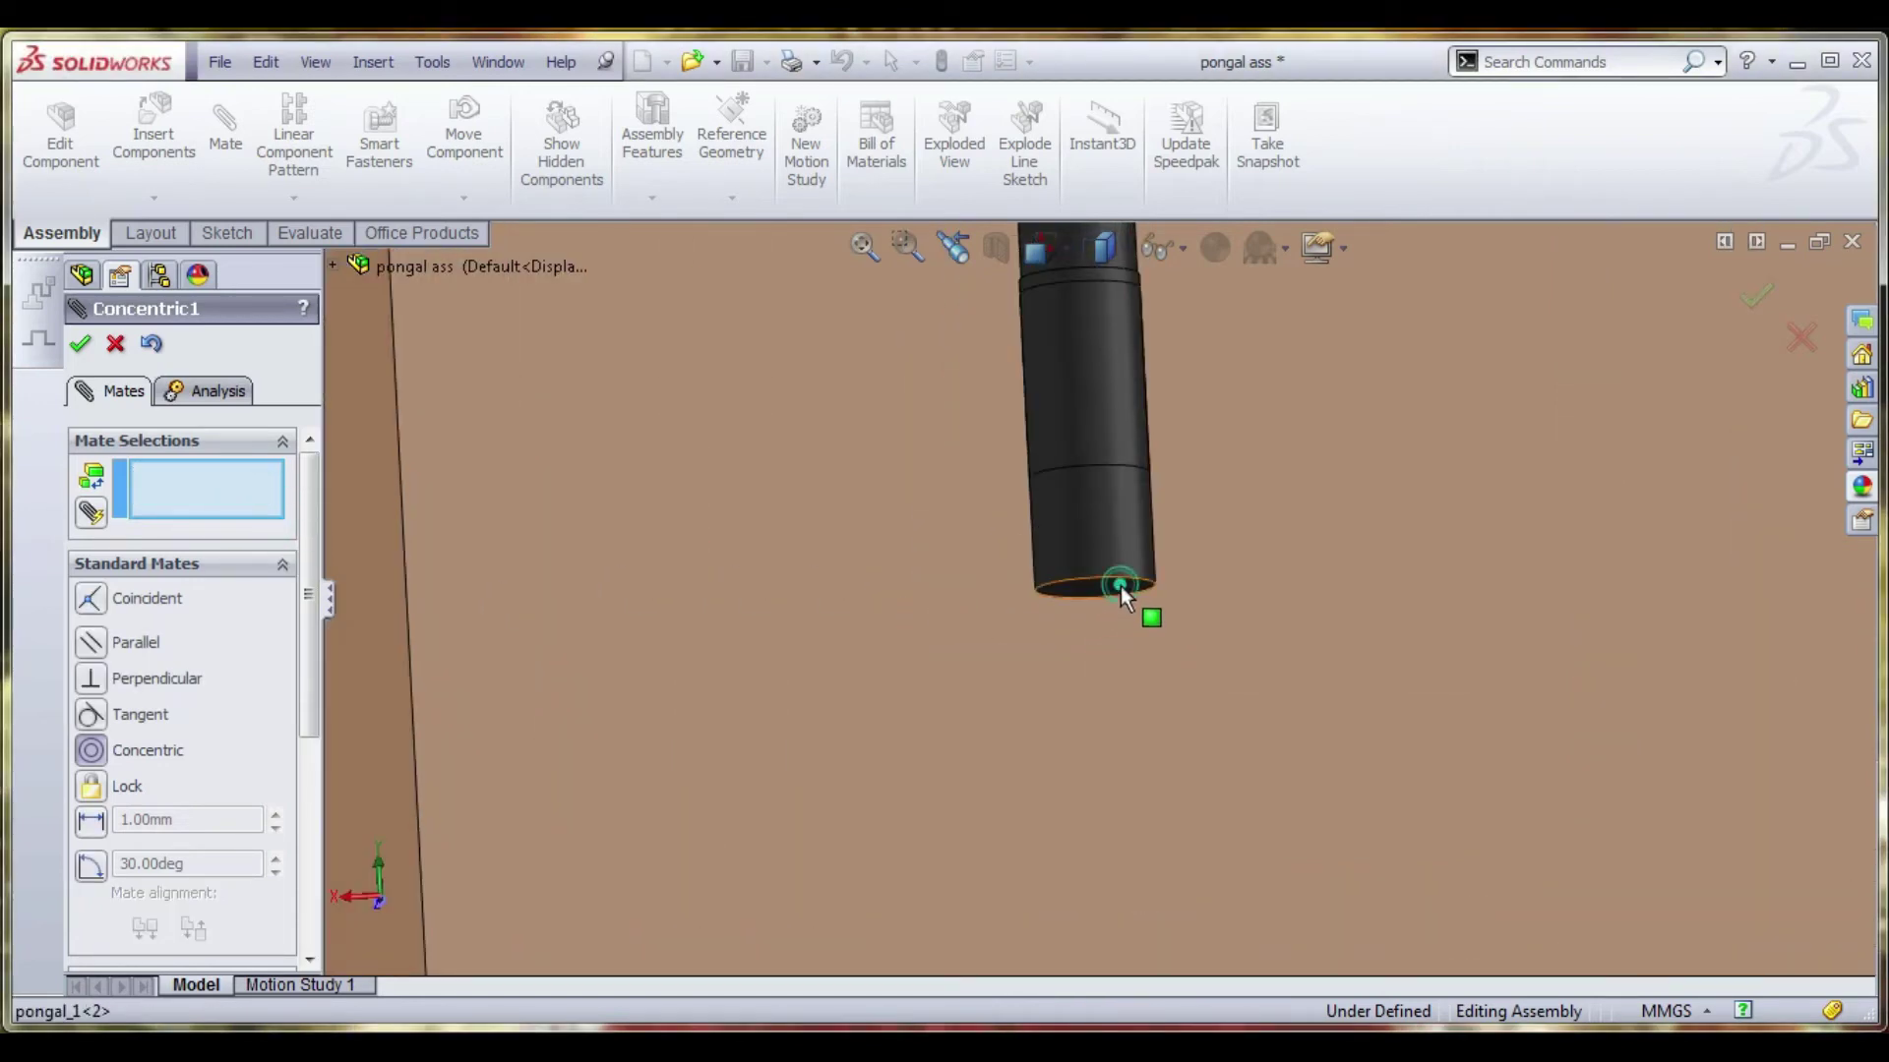
{"action": "scroll", "coordinate": [1119, 590], "scroll_direction": "down", "scroll_amount": 3}
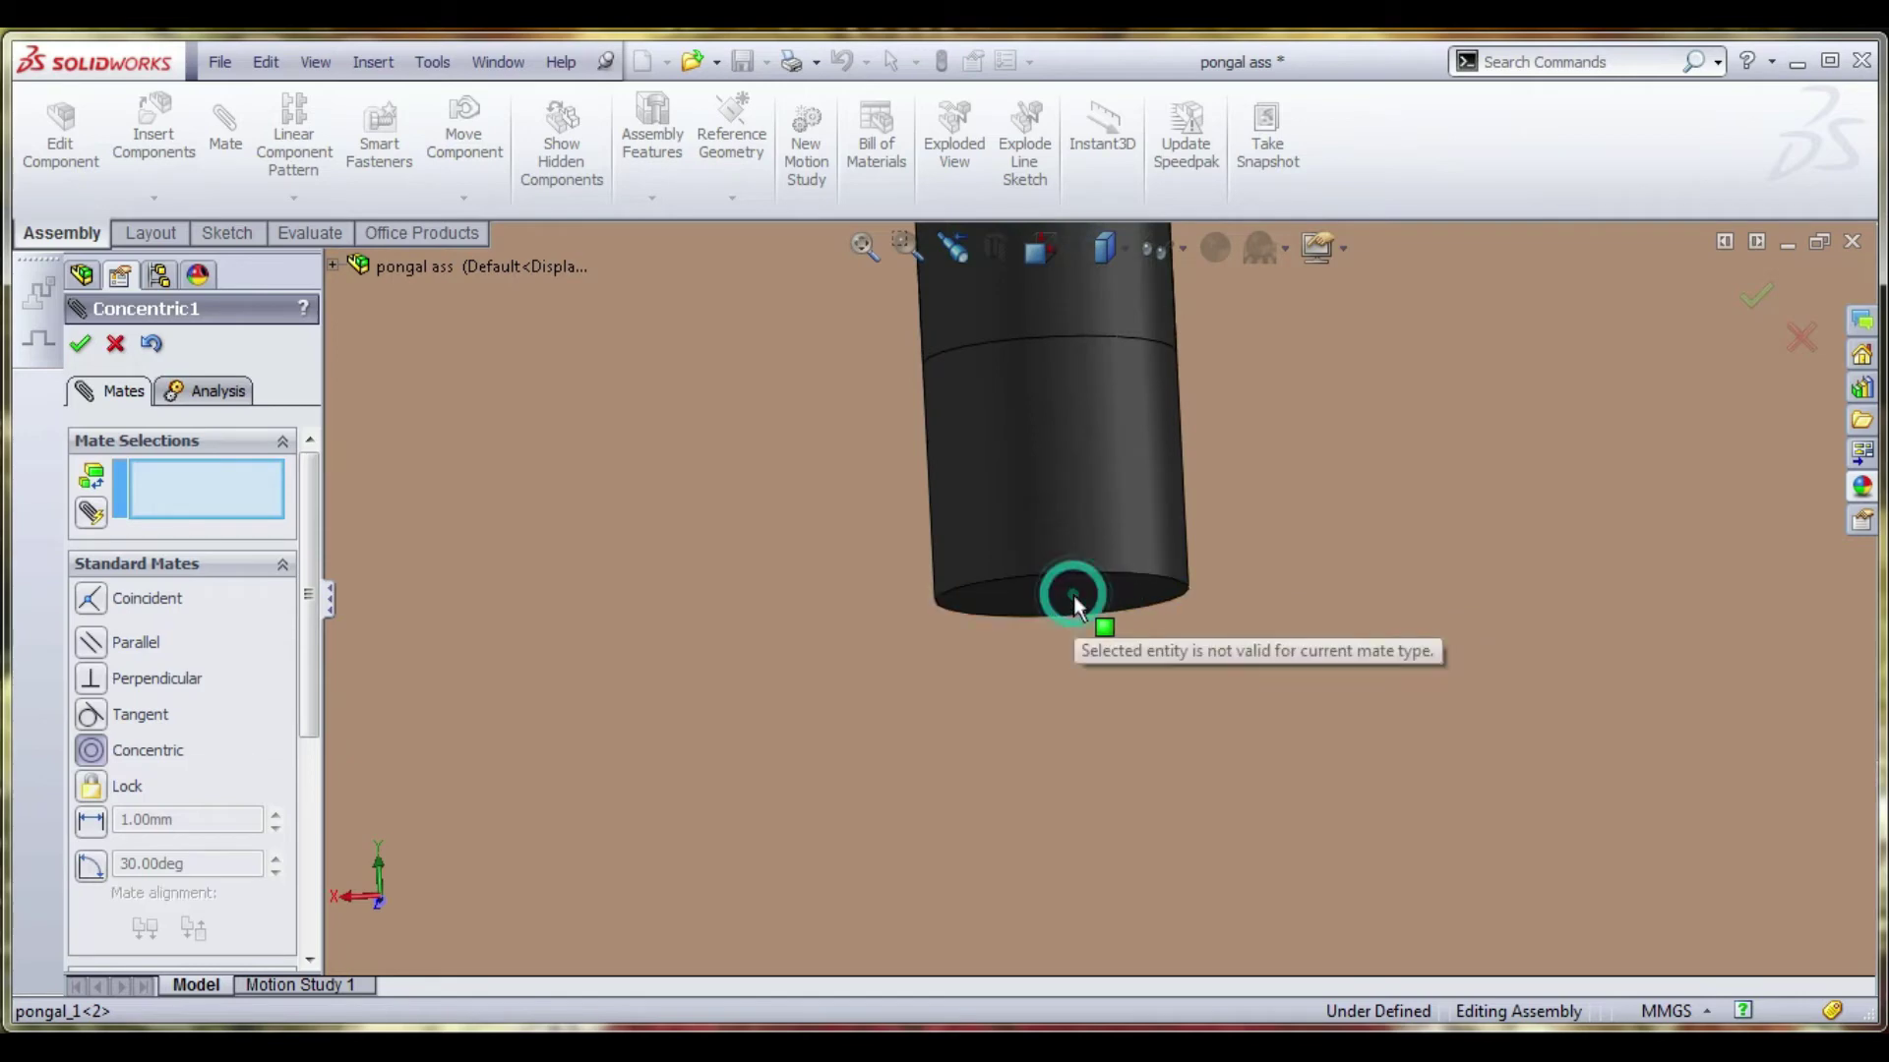
{"action": "scroll", "coordinate": [984, 620], "scroll_direction": "up", "scroll_amount": 5}
{"action": "scroll", "coordinate": [906, 641], "scroll_direction": "up", "scroll_amount": 5}
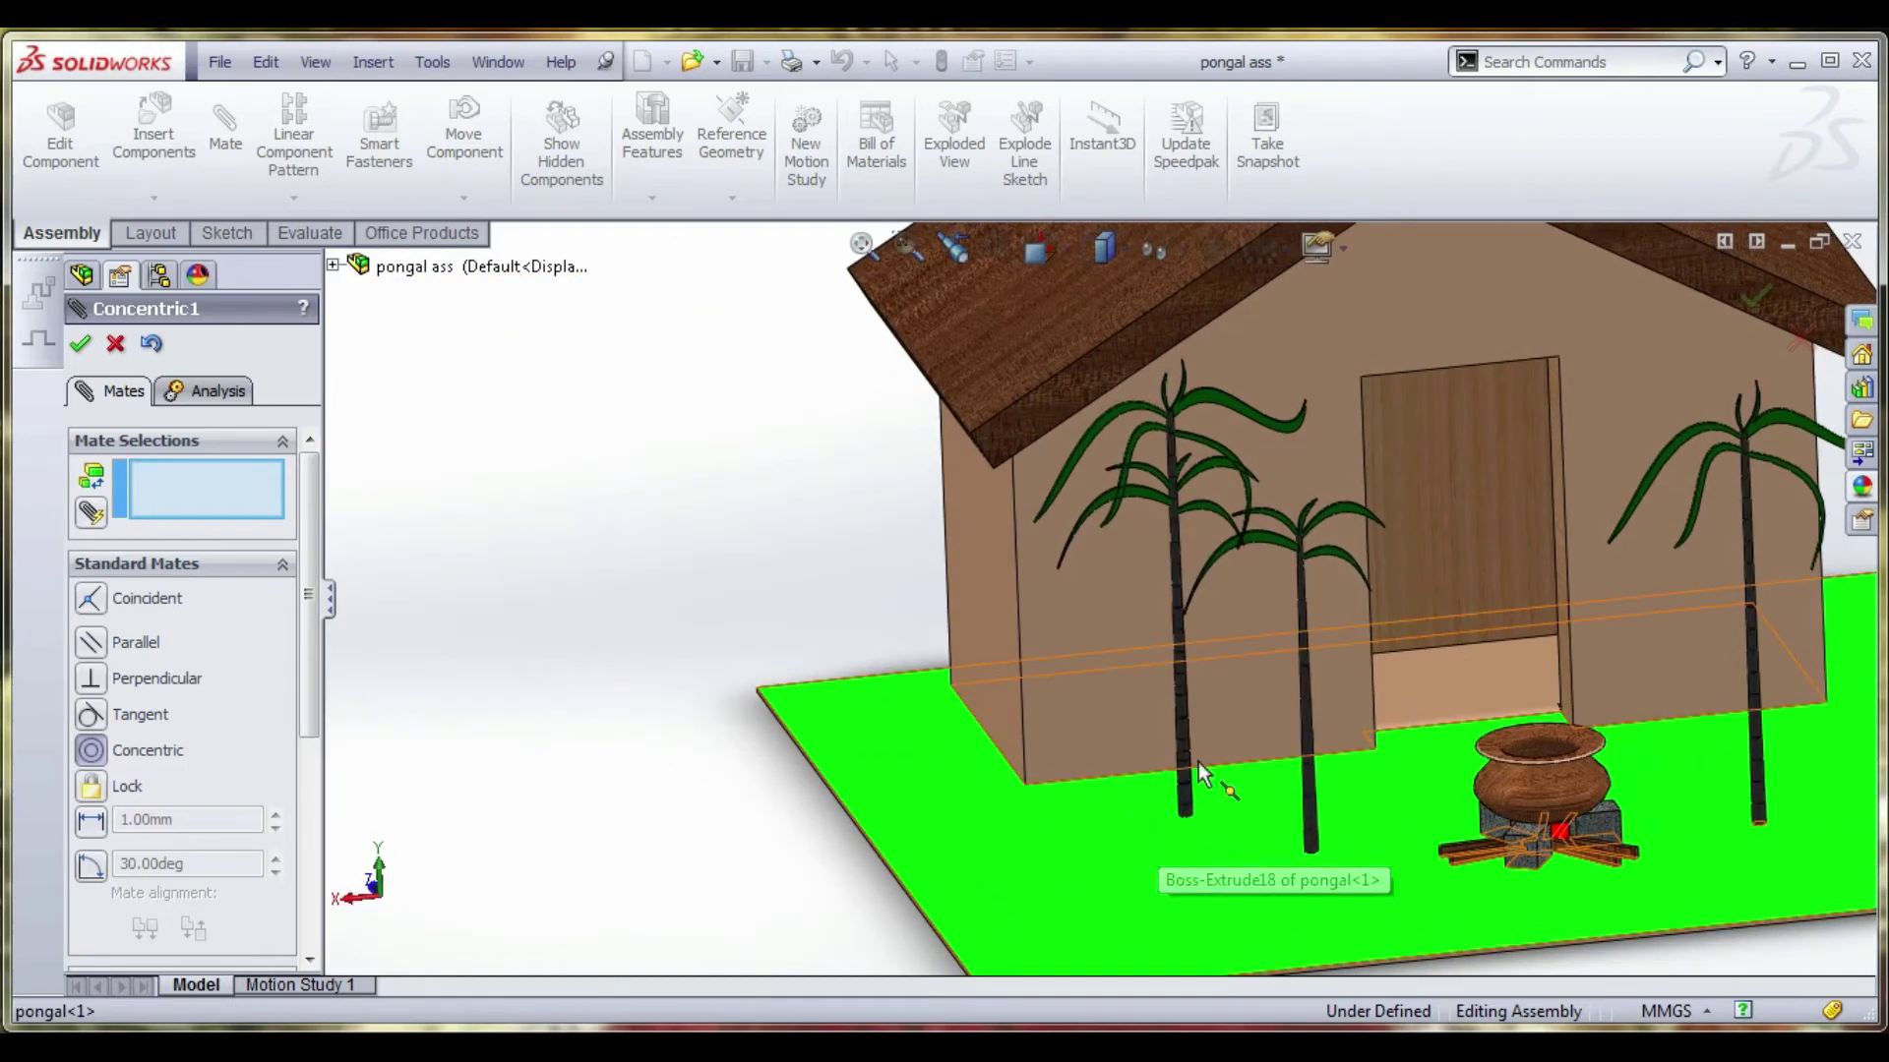
{"action": "scroll", "coordinate": [1229, 792], "scroll_direction": "up", "scroll_amount": 5}
{"action": "middle_click_drag", "start_coordinate": [1358, 771], "coordinate": [1126, 644]}
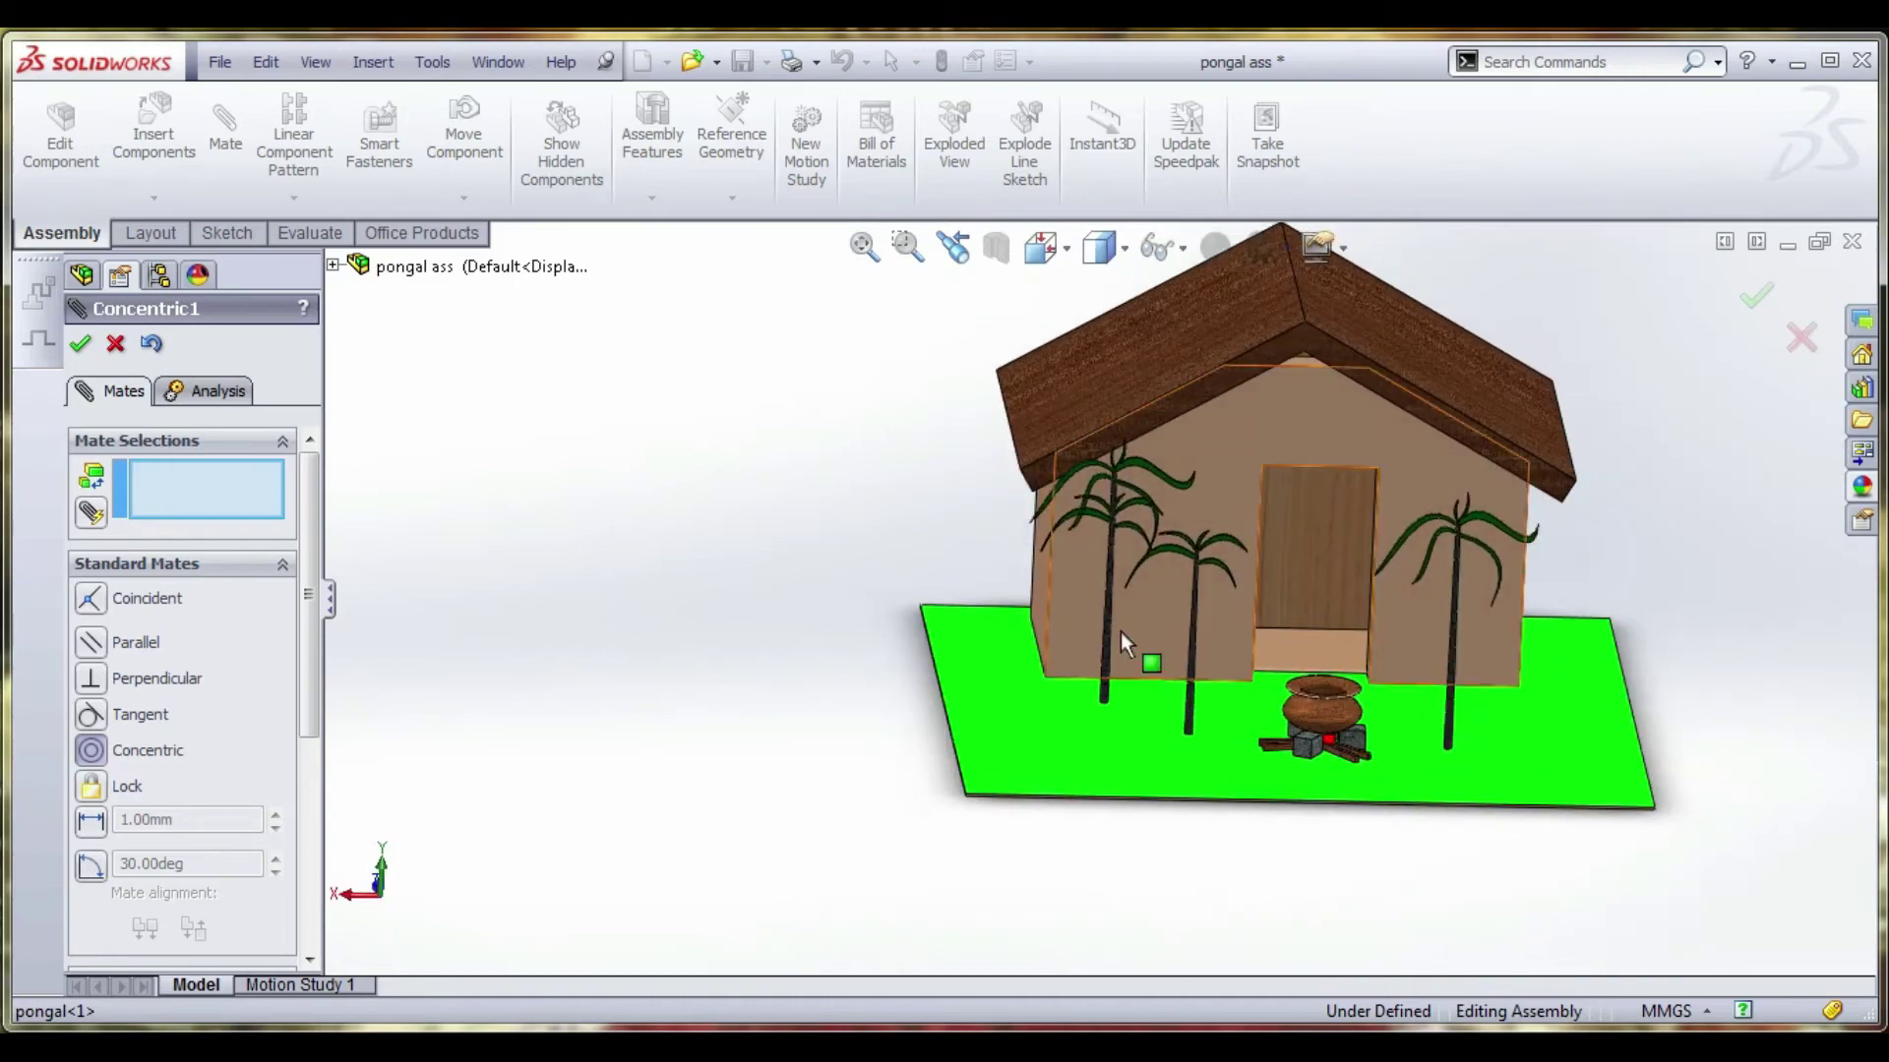
{"action": "scroll", "coordinate": [1044, 645], "scroll_direction": "down", "scroll_amount": 8}
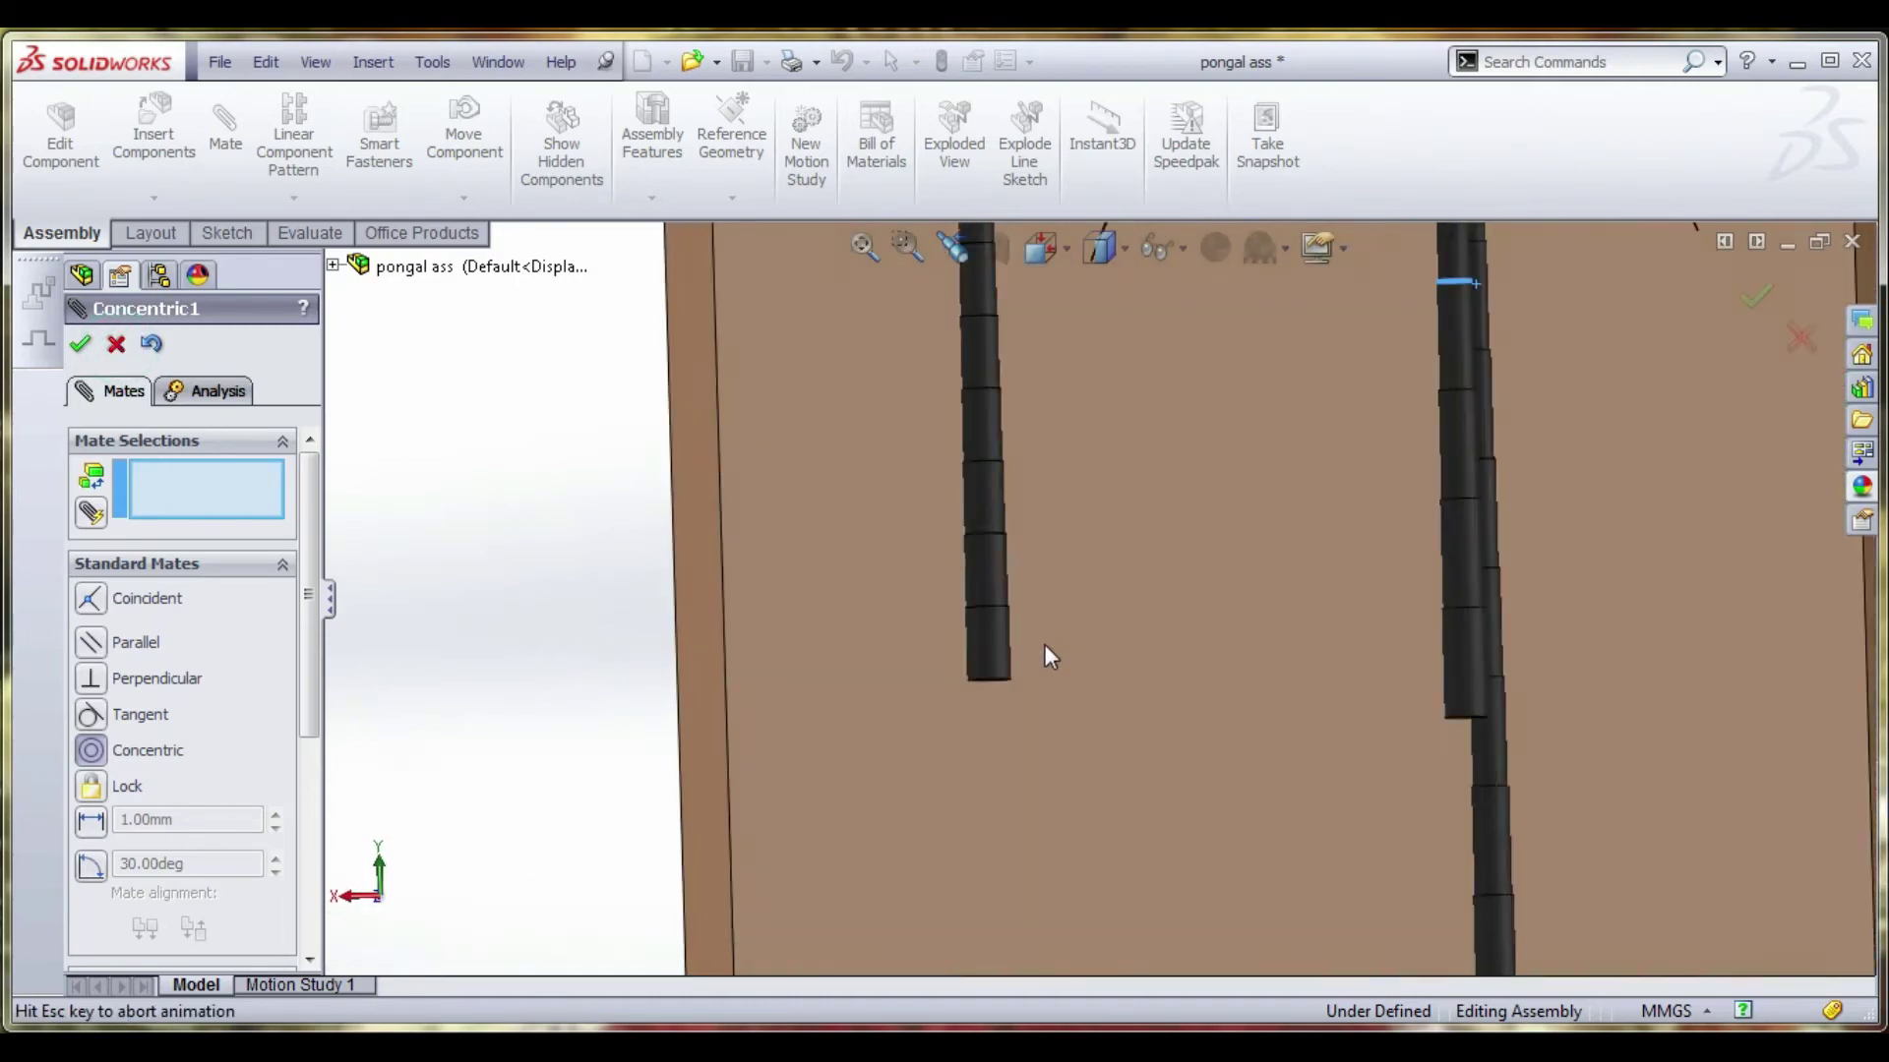
{"action": "scroll", "coordinate": [551, 580], "scroll_direction": "up", "scroll_amount": 5}
Add a coincident mate between the bottom face of the pongal_3 palm trunk and the top face of the green base.
{"action": "left_click", "coordinate": [222, 147]}
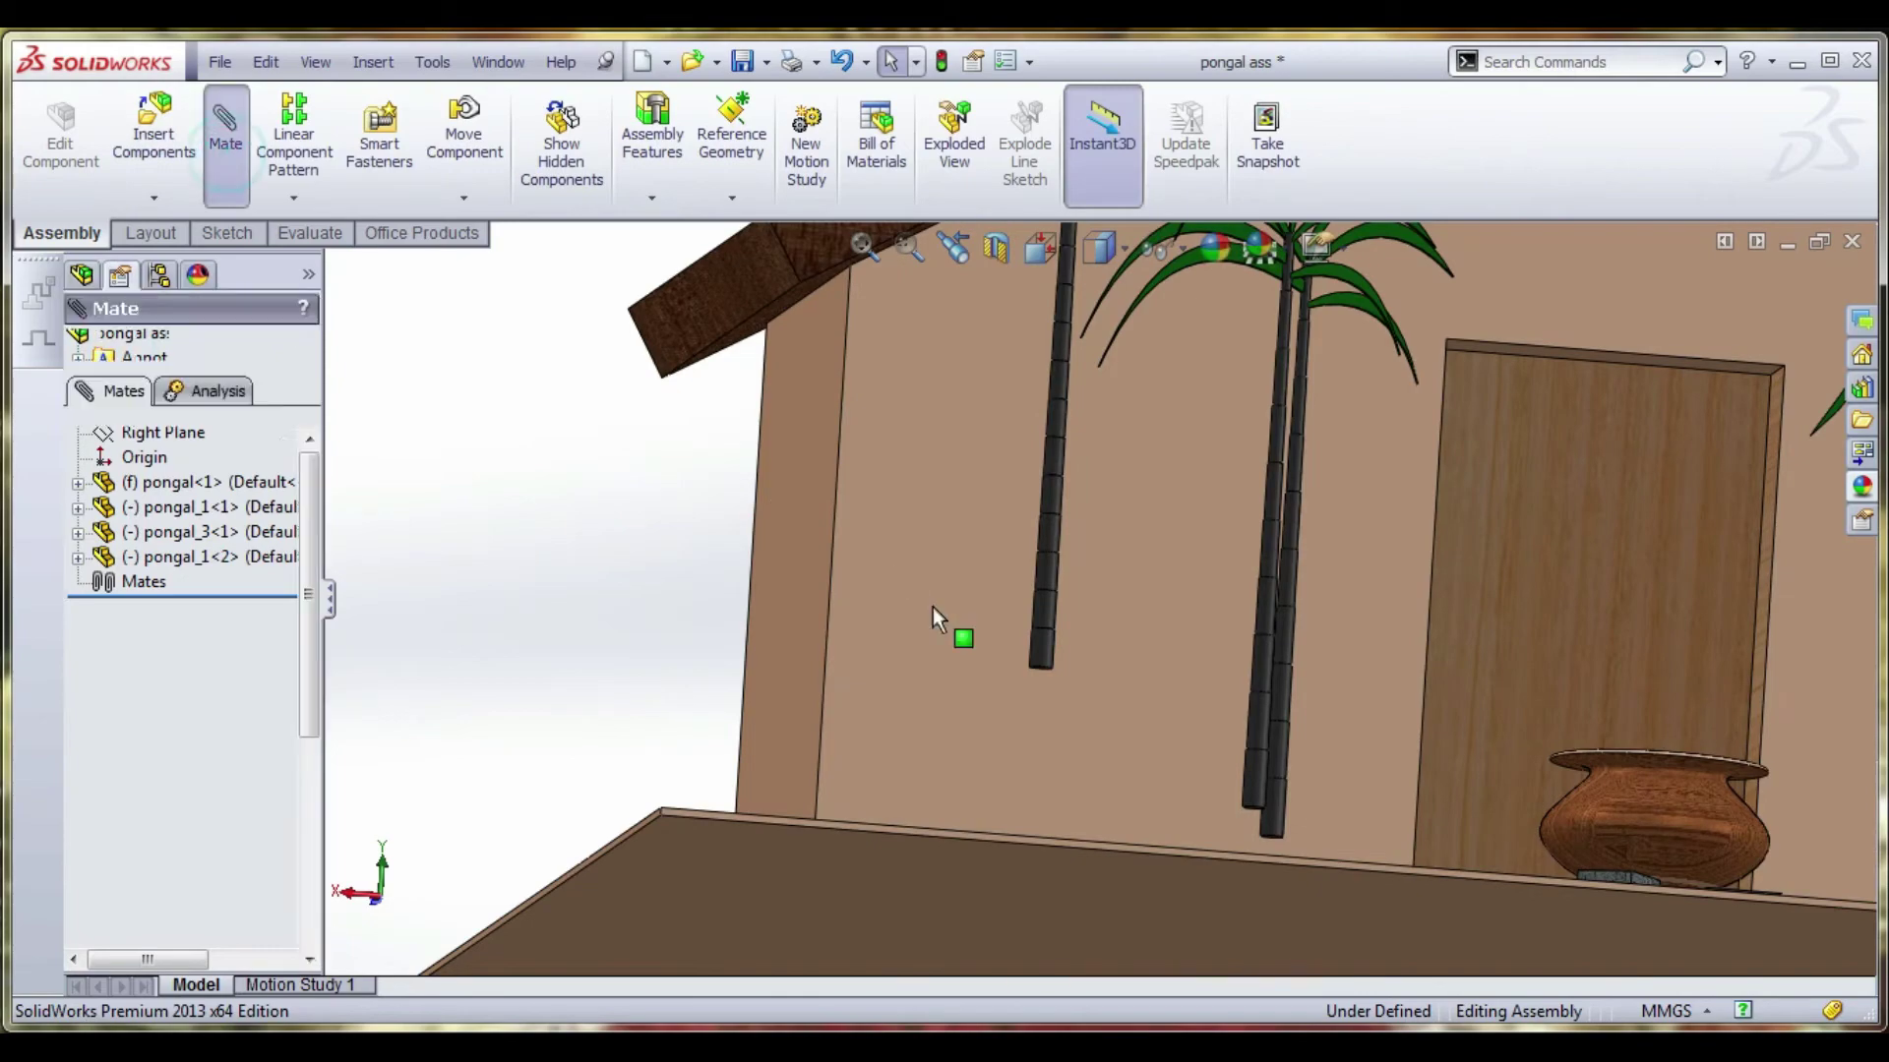
{"action": "scroll", "coordinate": [1066, 689], "scroll_direction": "down", "scroll_amount": 5}
{"action": "scroll", "coordinate": [1013, 443], "scroll_direction": "down", "scroll_amount": 5}
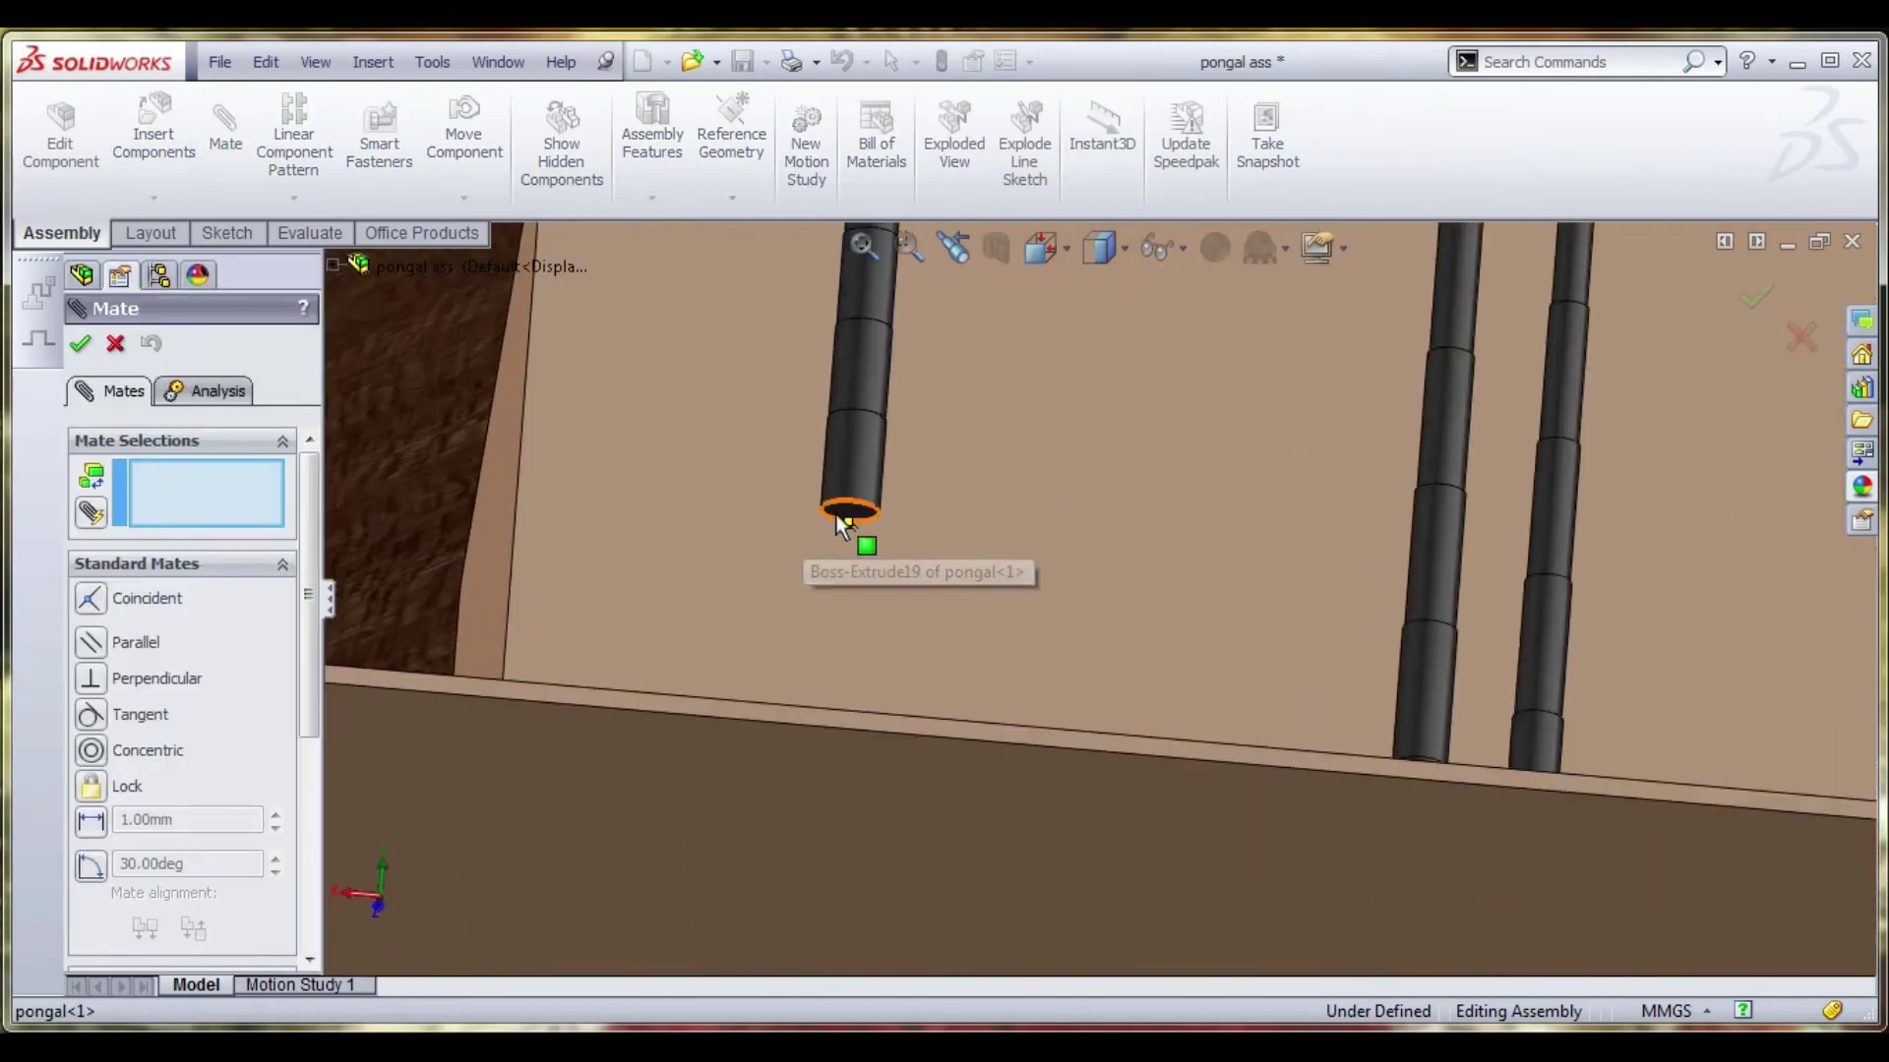
{"action": "left_click", "coordinate": [841, 509]}
{"action": "scroll", "coordinate": [885, 553], "scroll_direction": "up", "scroll_amount": 10}
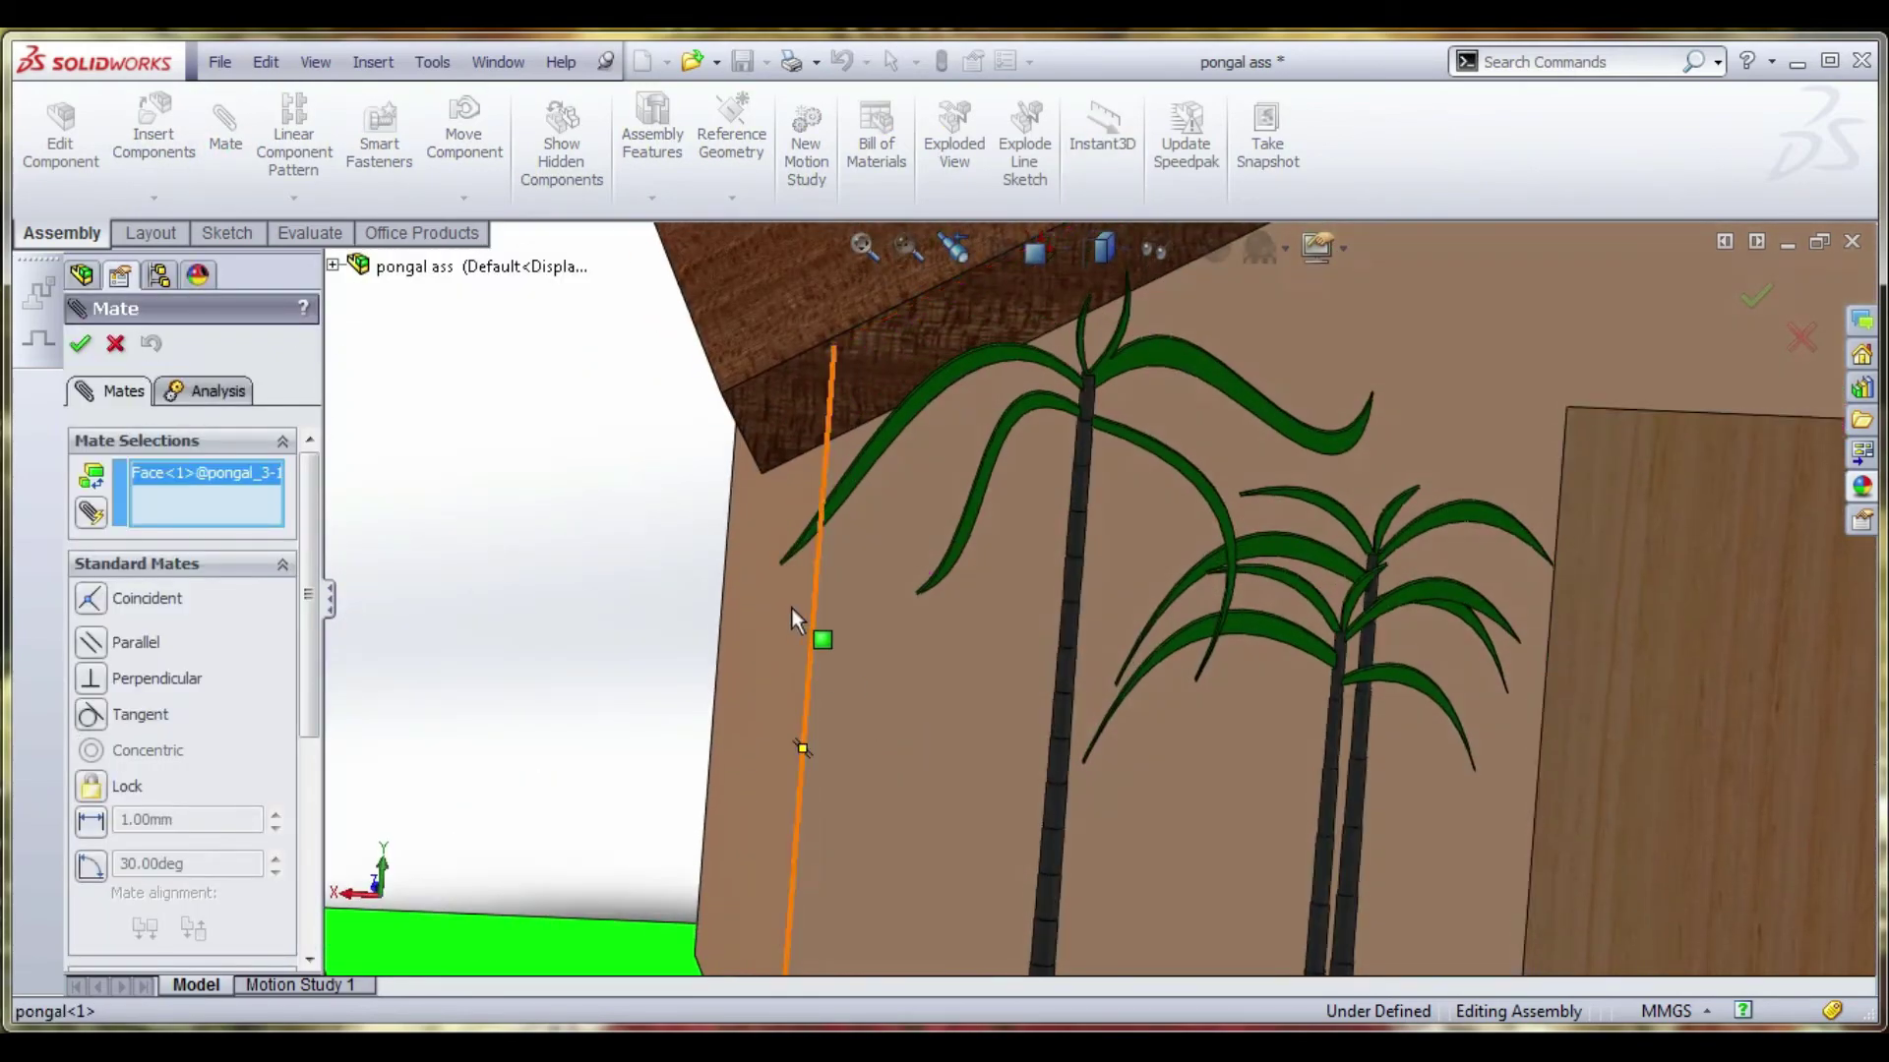
{"action": "scroll", "coordinate": [1202, 847], "scroll_direction": "up", "scroll_amount": 2}
{"action": "scroll", "coordinate": [1131, 787], "scroll_direction": "down", "scroll_amount": 5}
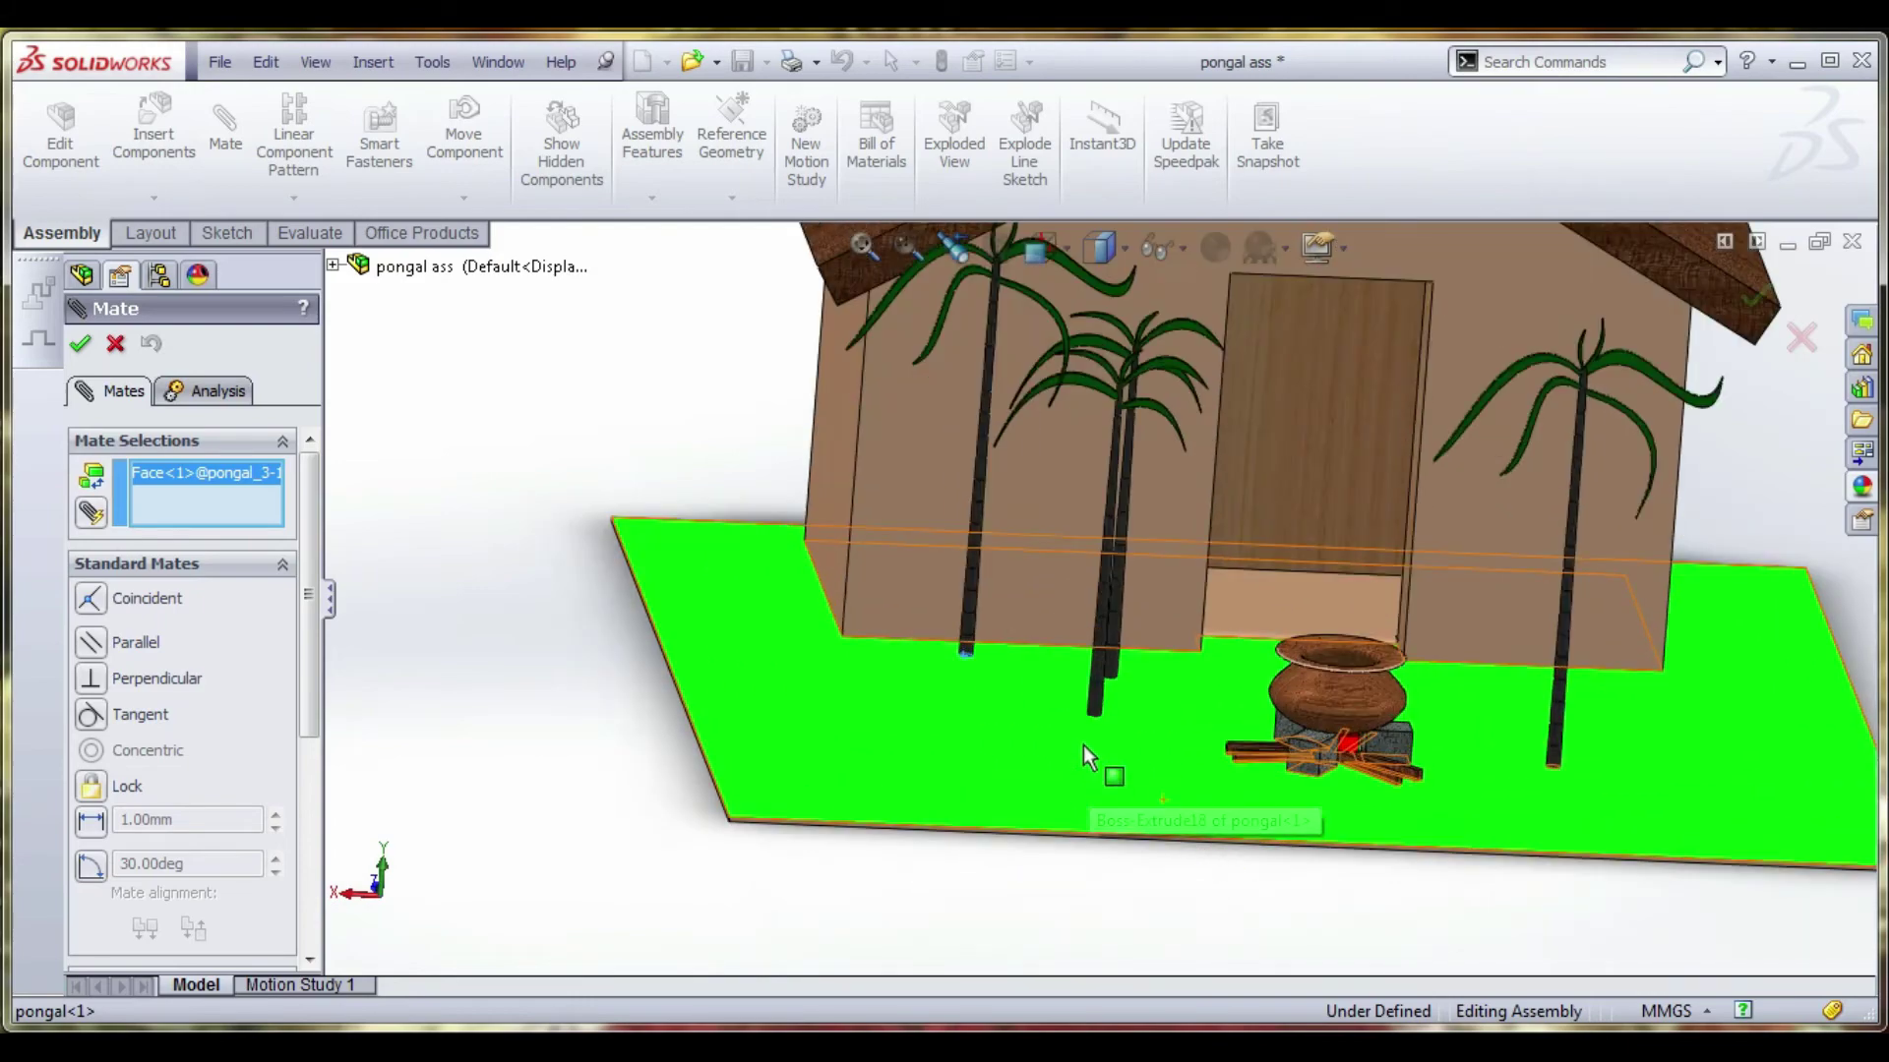
{"action": "left_click", "coordinate": [1083, 745]}
{"action": "scroll", "coordinate": [1043, 718], "scroll_direction": "down", "scroll_amount": 2}
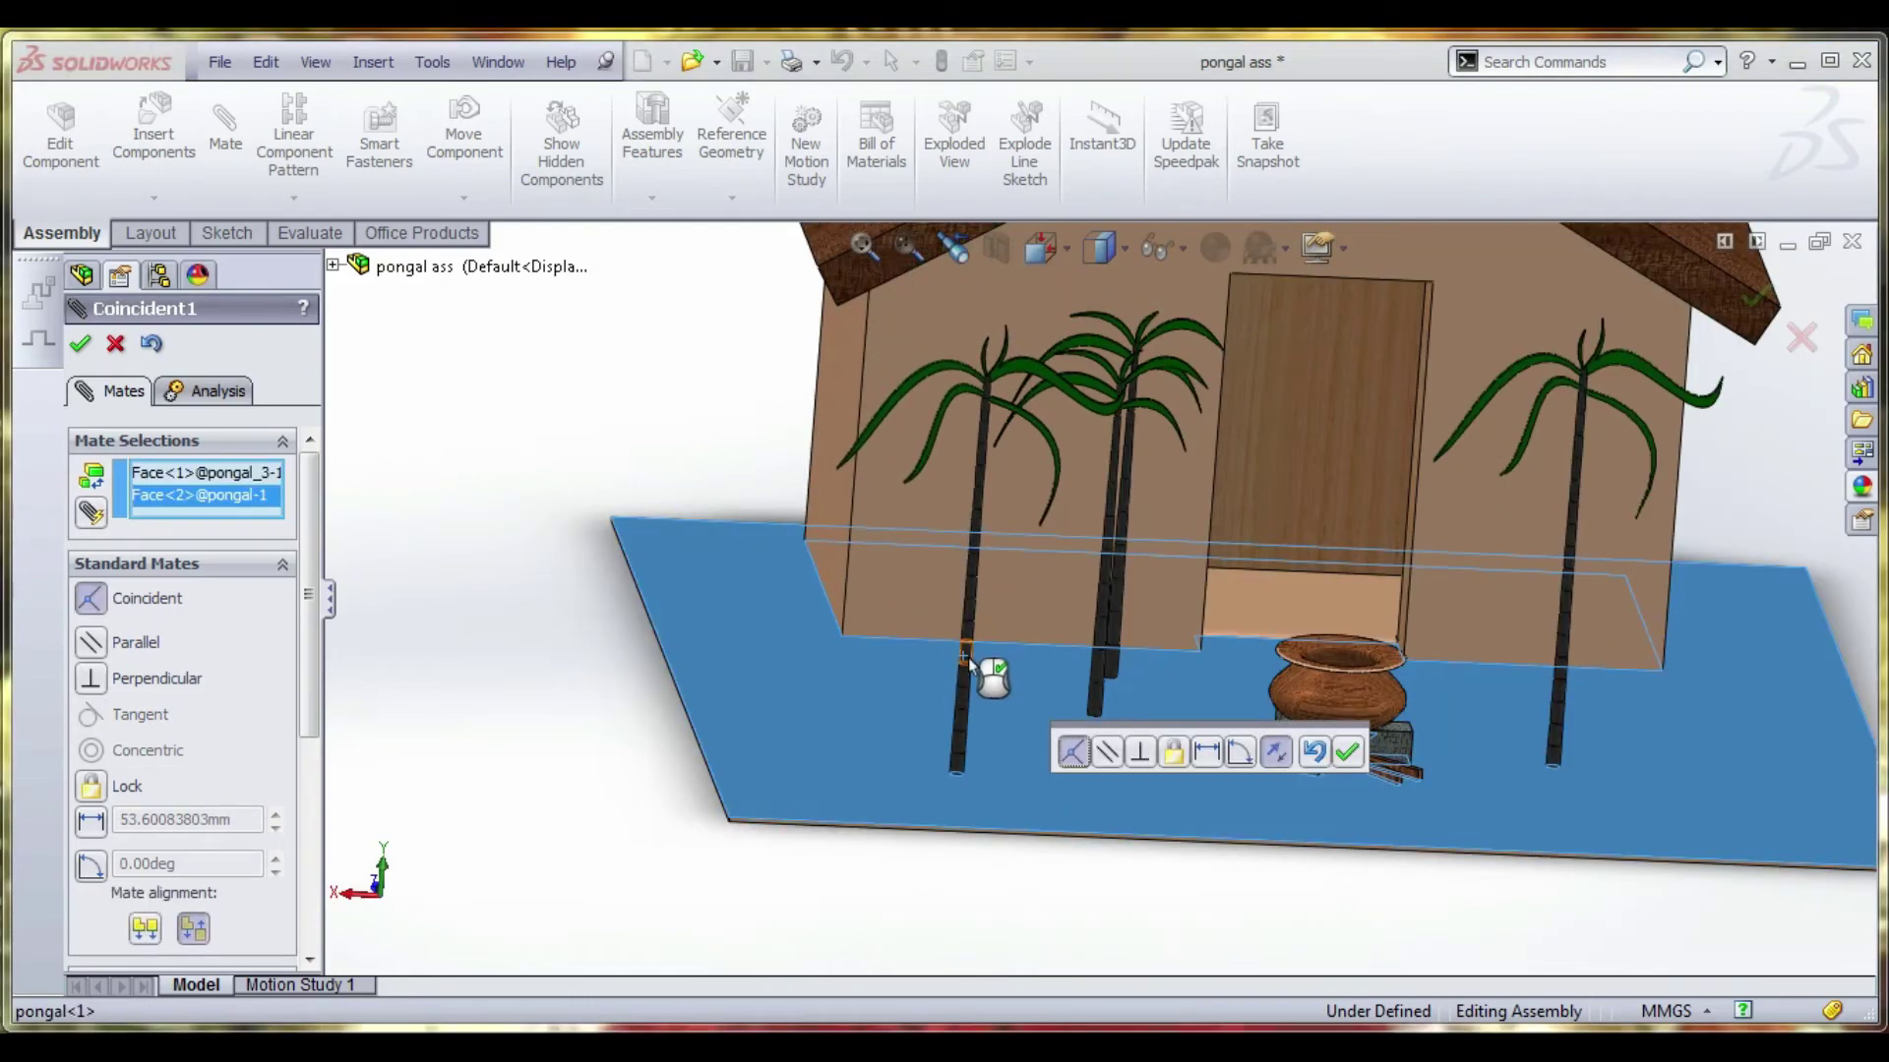
{"action": "left_click", "coordinate": [1346, 752]}
Slide the pongal_3 palm along the green base toward the pongal_1 palms and clear the stray mate selection.
{"action": "left_click", "coordinate": [964, 660]}
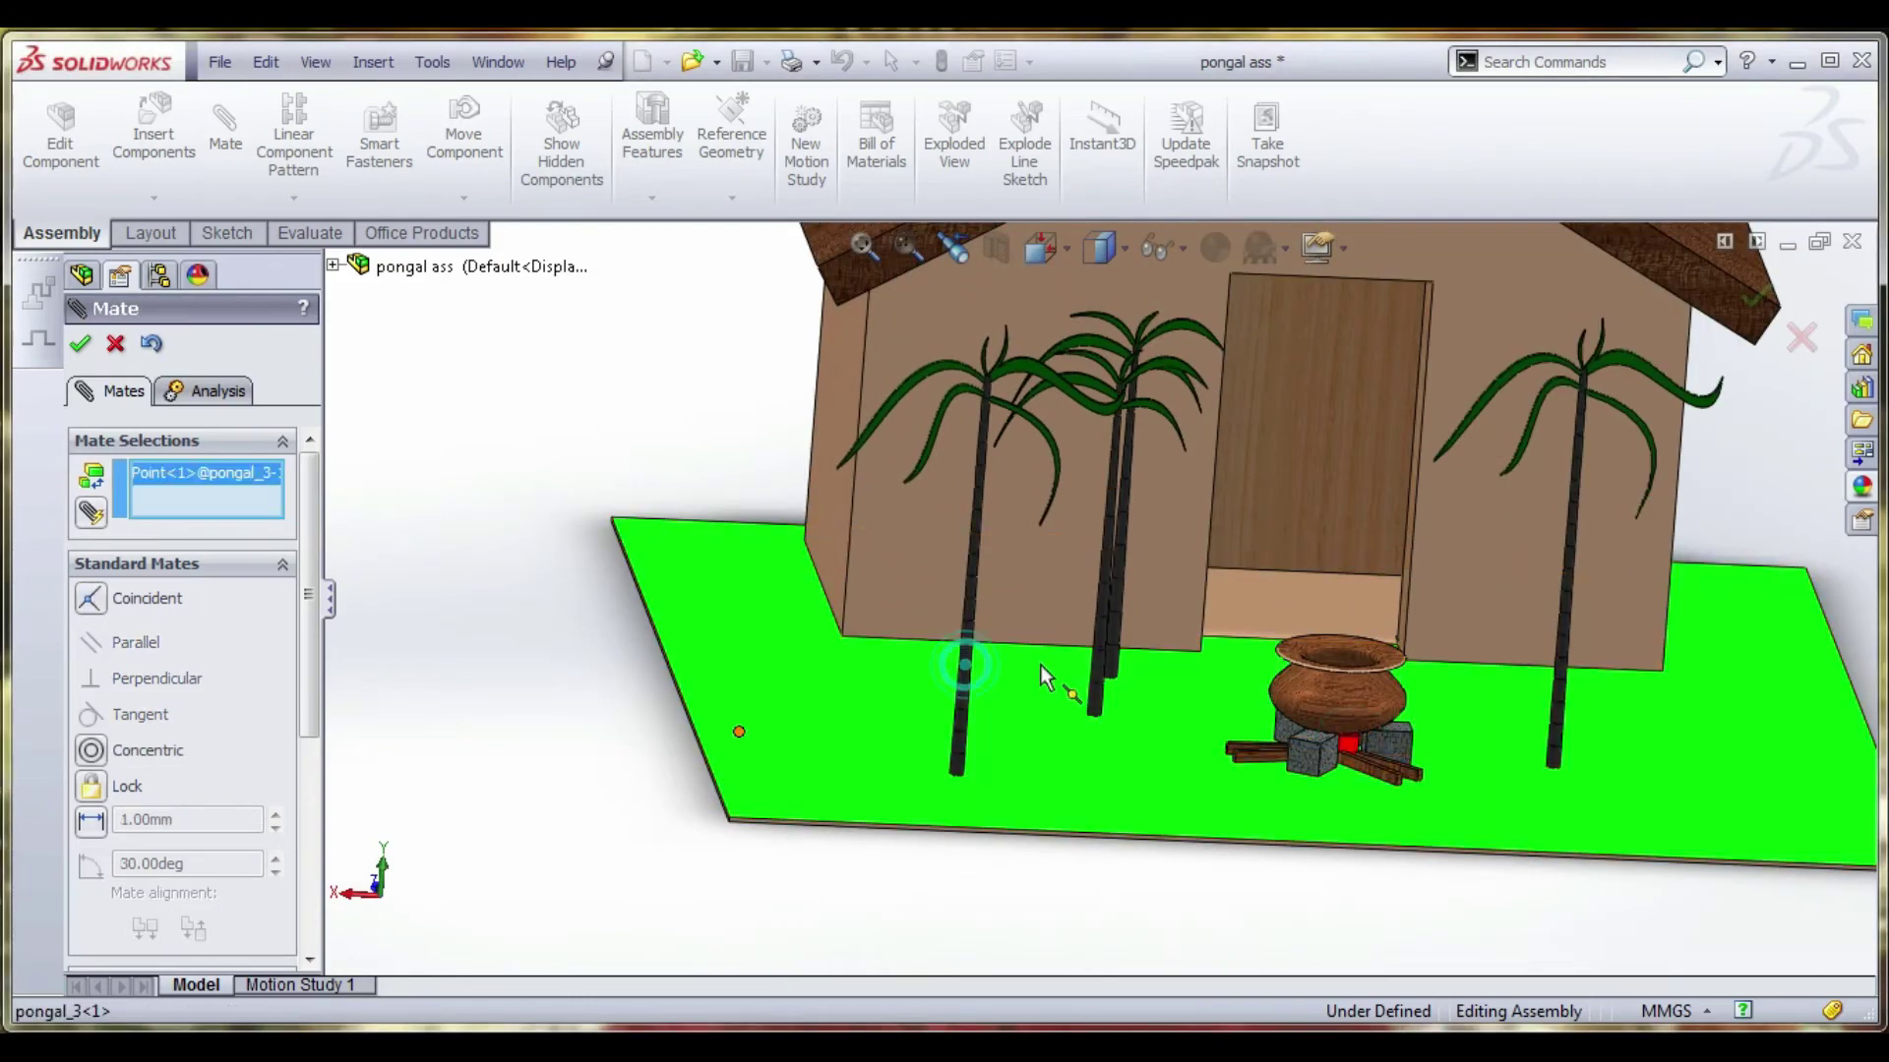
{"action": "left_click_drag", "start_coordinate": [1001, 694], "coordinate": [1072, 696]}
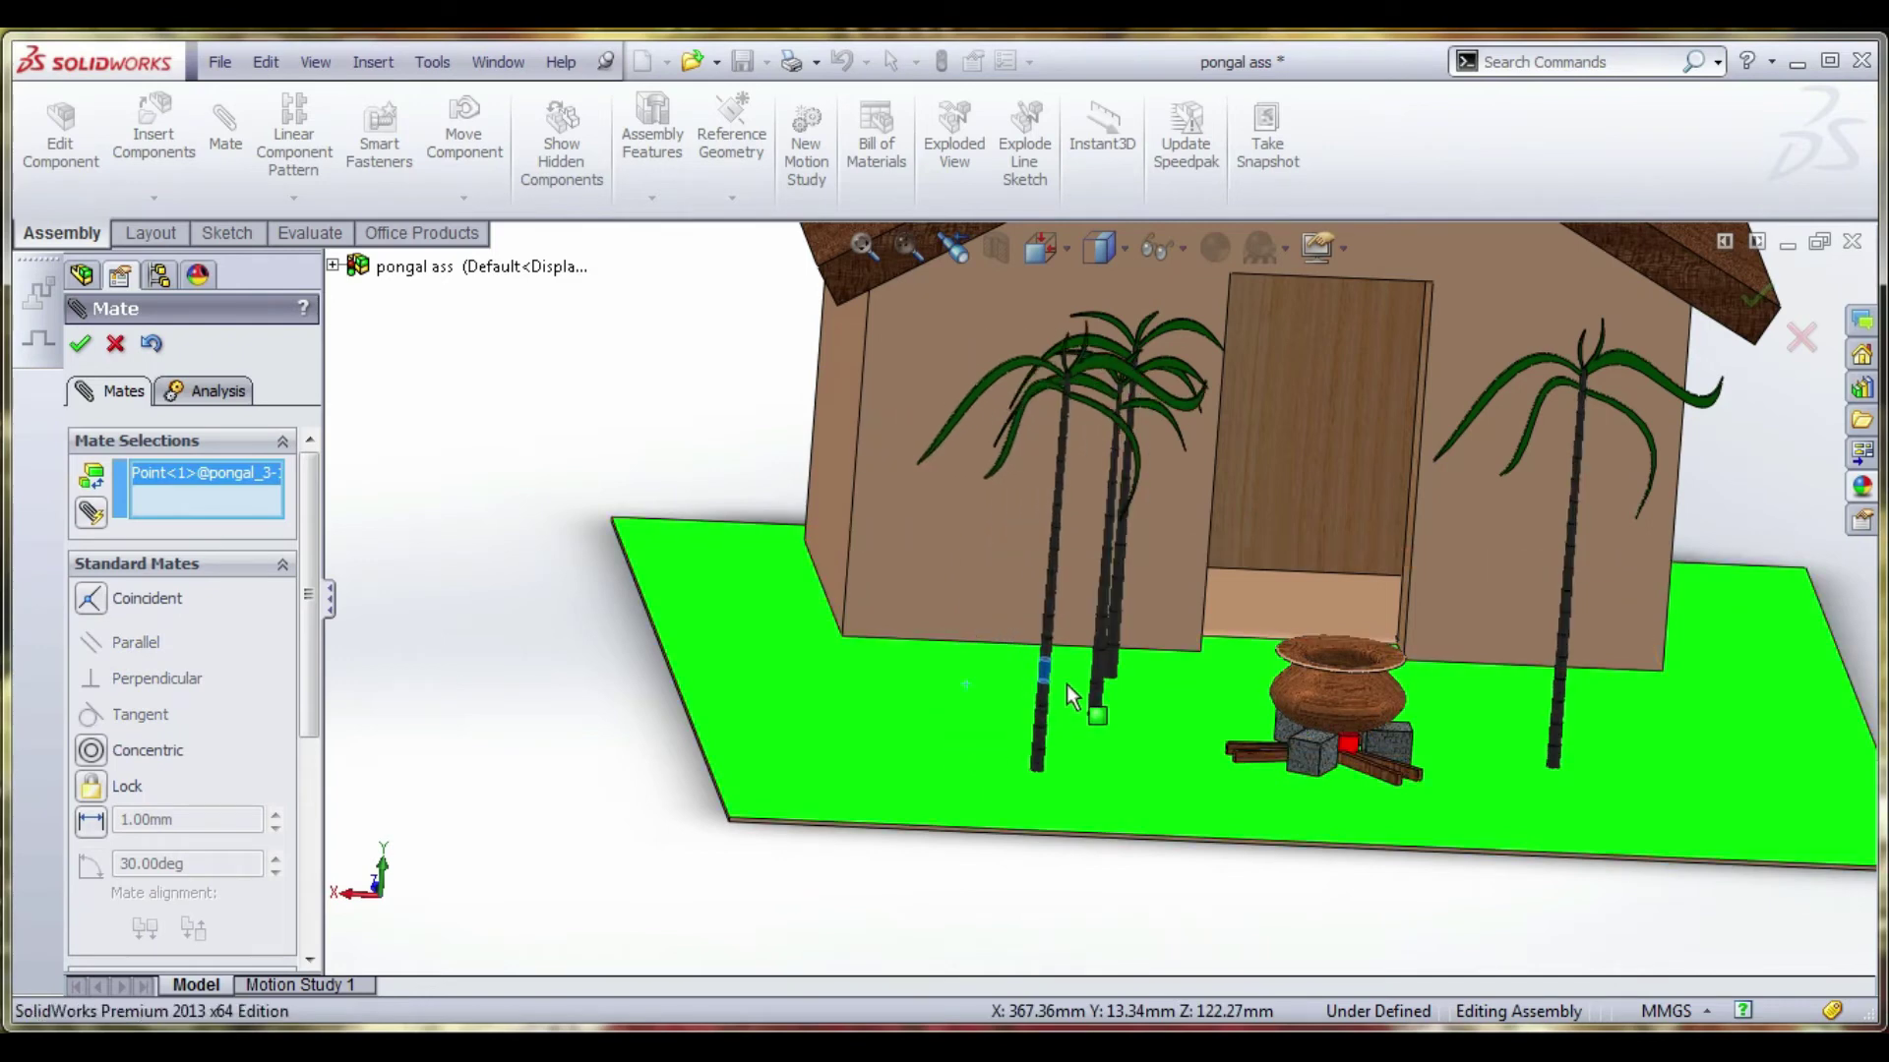
{"action": "right_click", "coordinate": [260, 487]}
{"action": "left_click", "coordinate": [393, 502]}
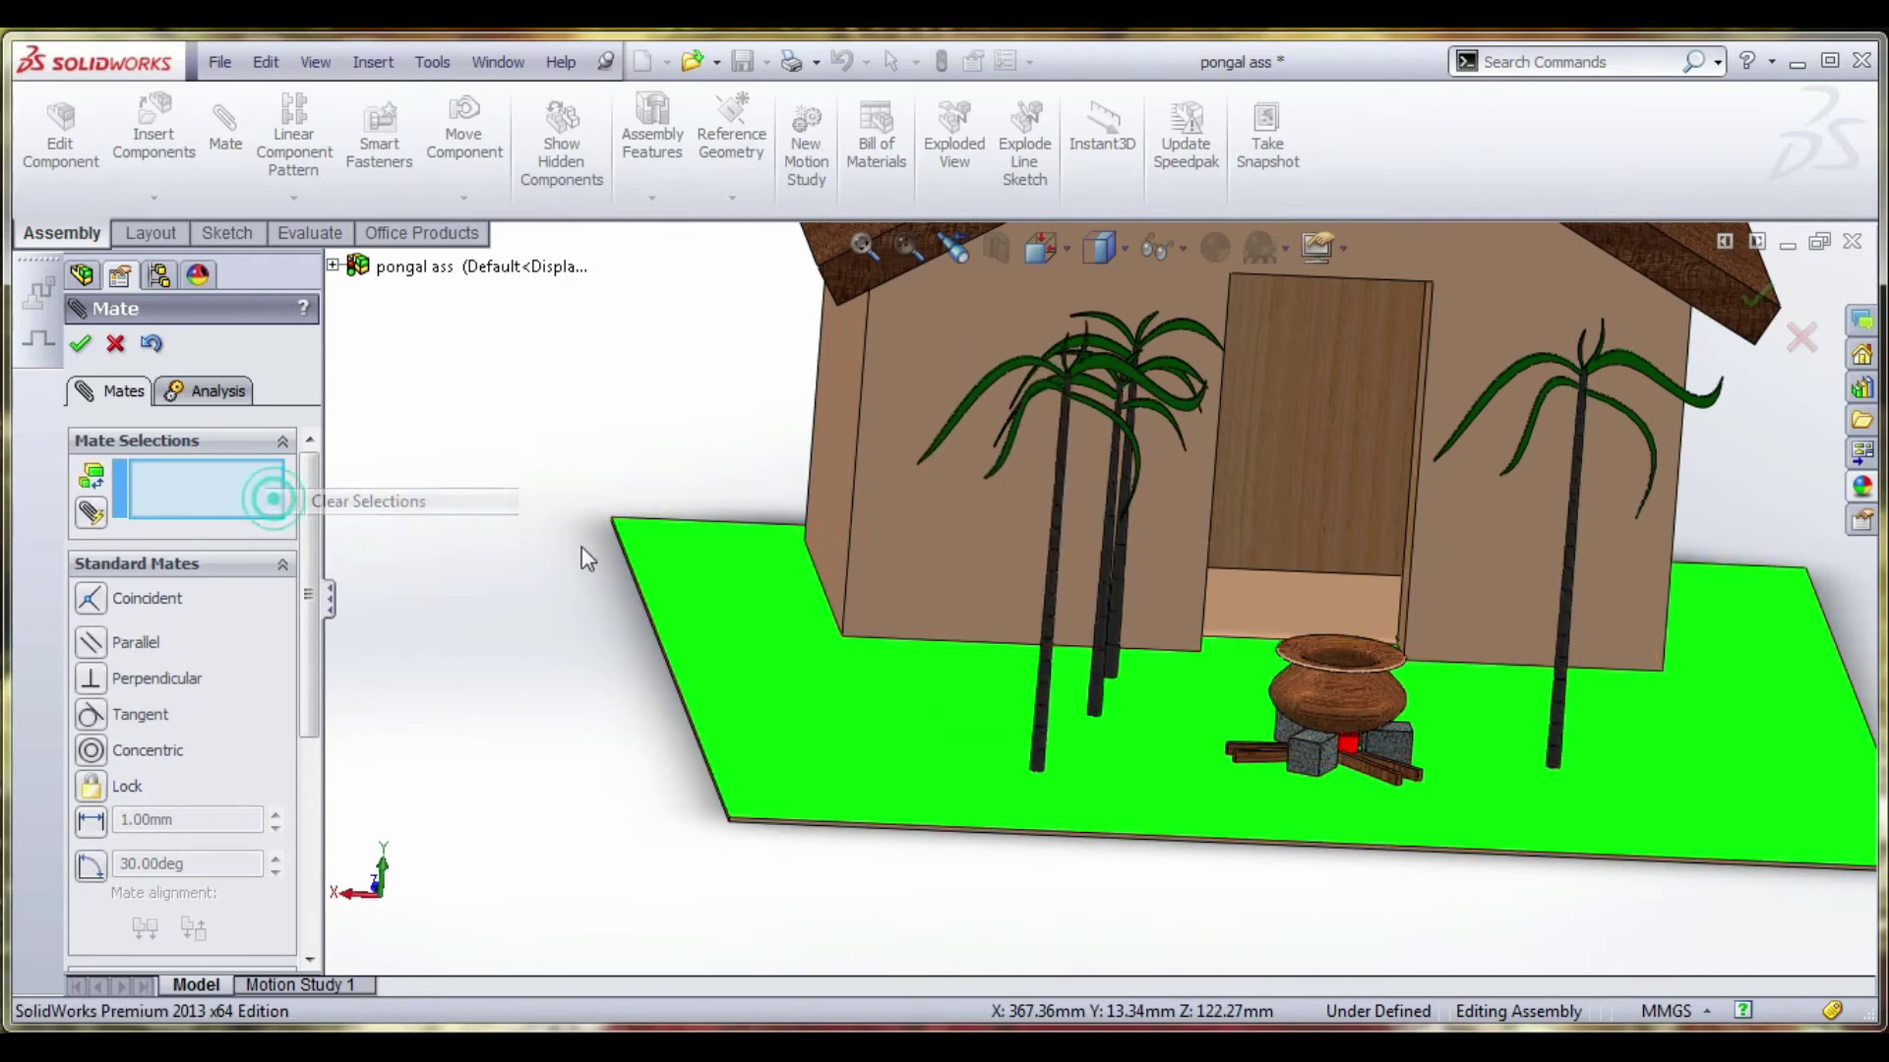
Add a coincident mate between the bottom face of the pongal_1<1> palm trunk and the top face of the green base.
{"action": "middle_click_drag", "start_coordinate": [1145, 695], "coordinate": [1172, 557]}
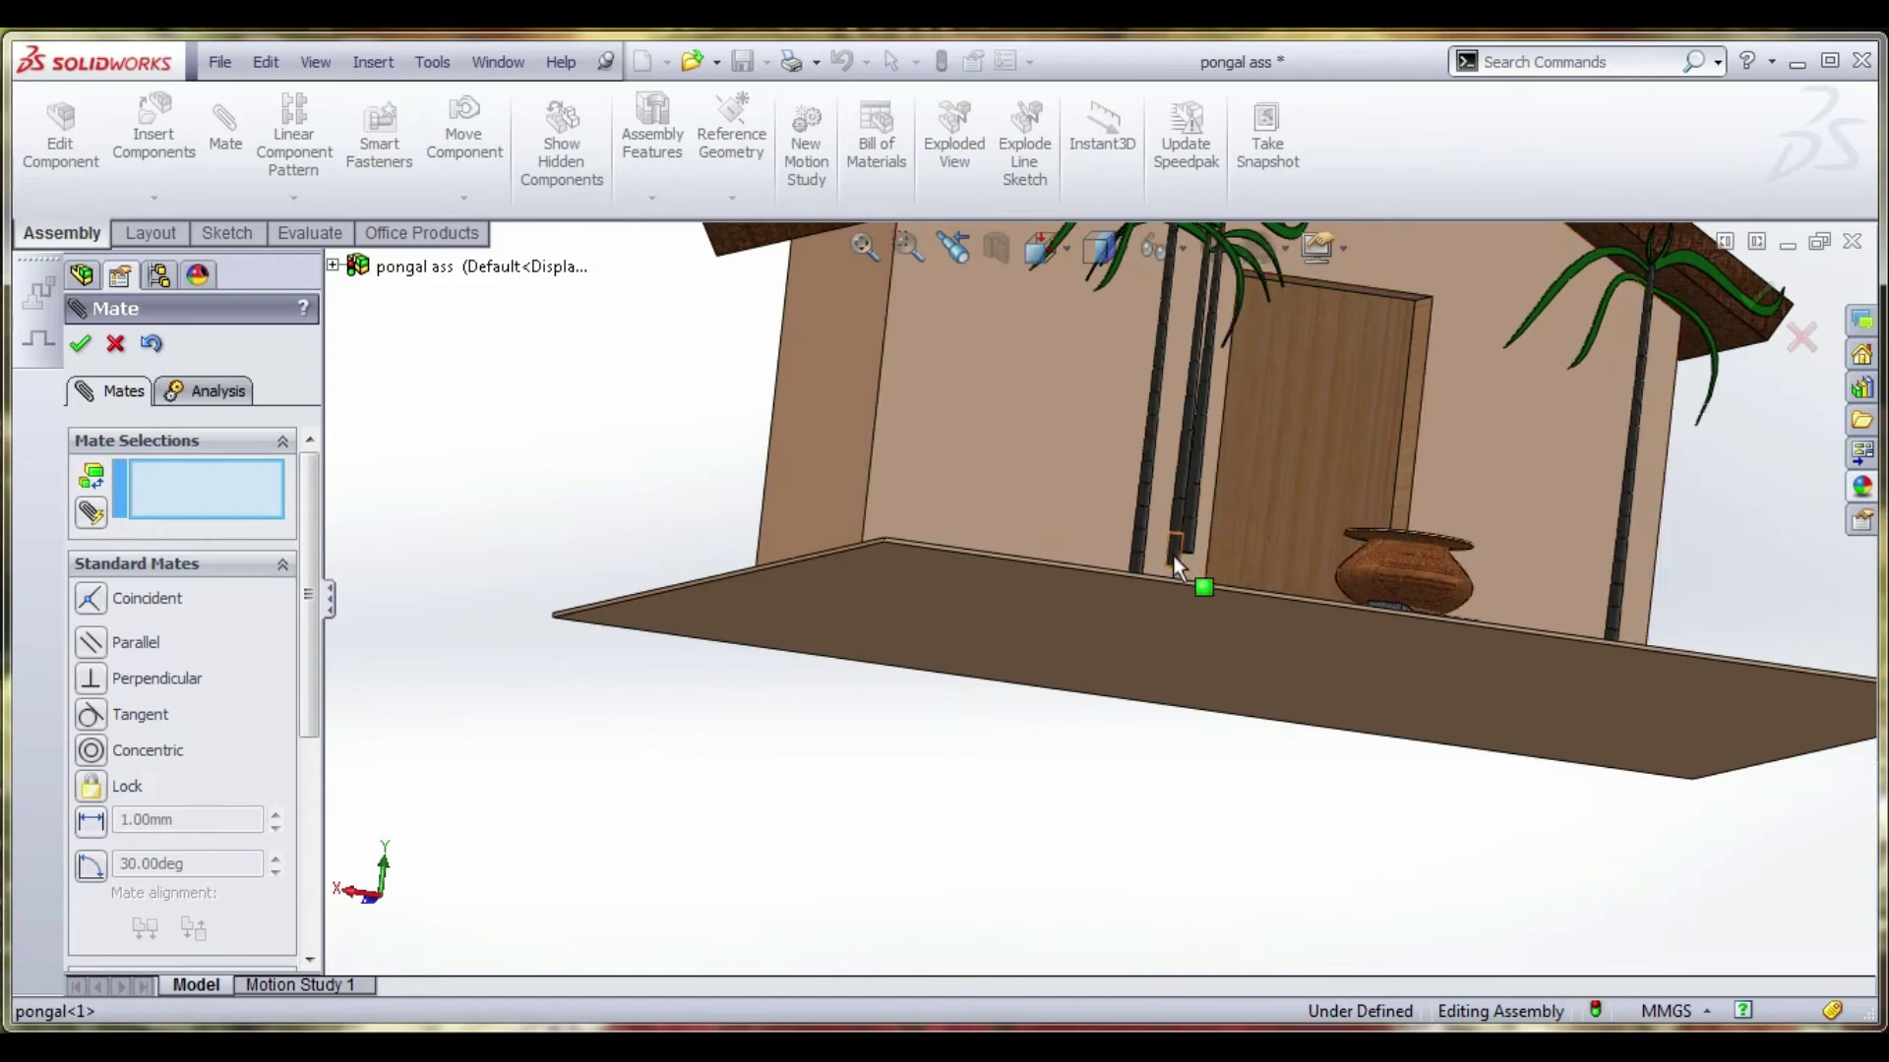
{"action": "scroll", "coordinate": [1161, 581], "scroll_direction": "down", "scroll_amount": 3}
{"action": "scroll", "coordinate": [1149, 612], "scroll_direction": "down", "scroll_amount": 4}
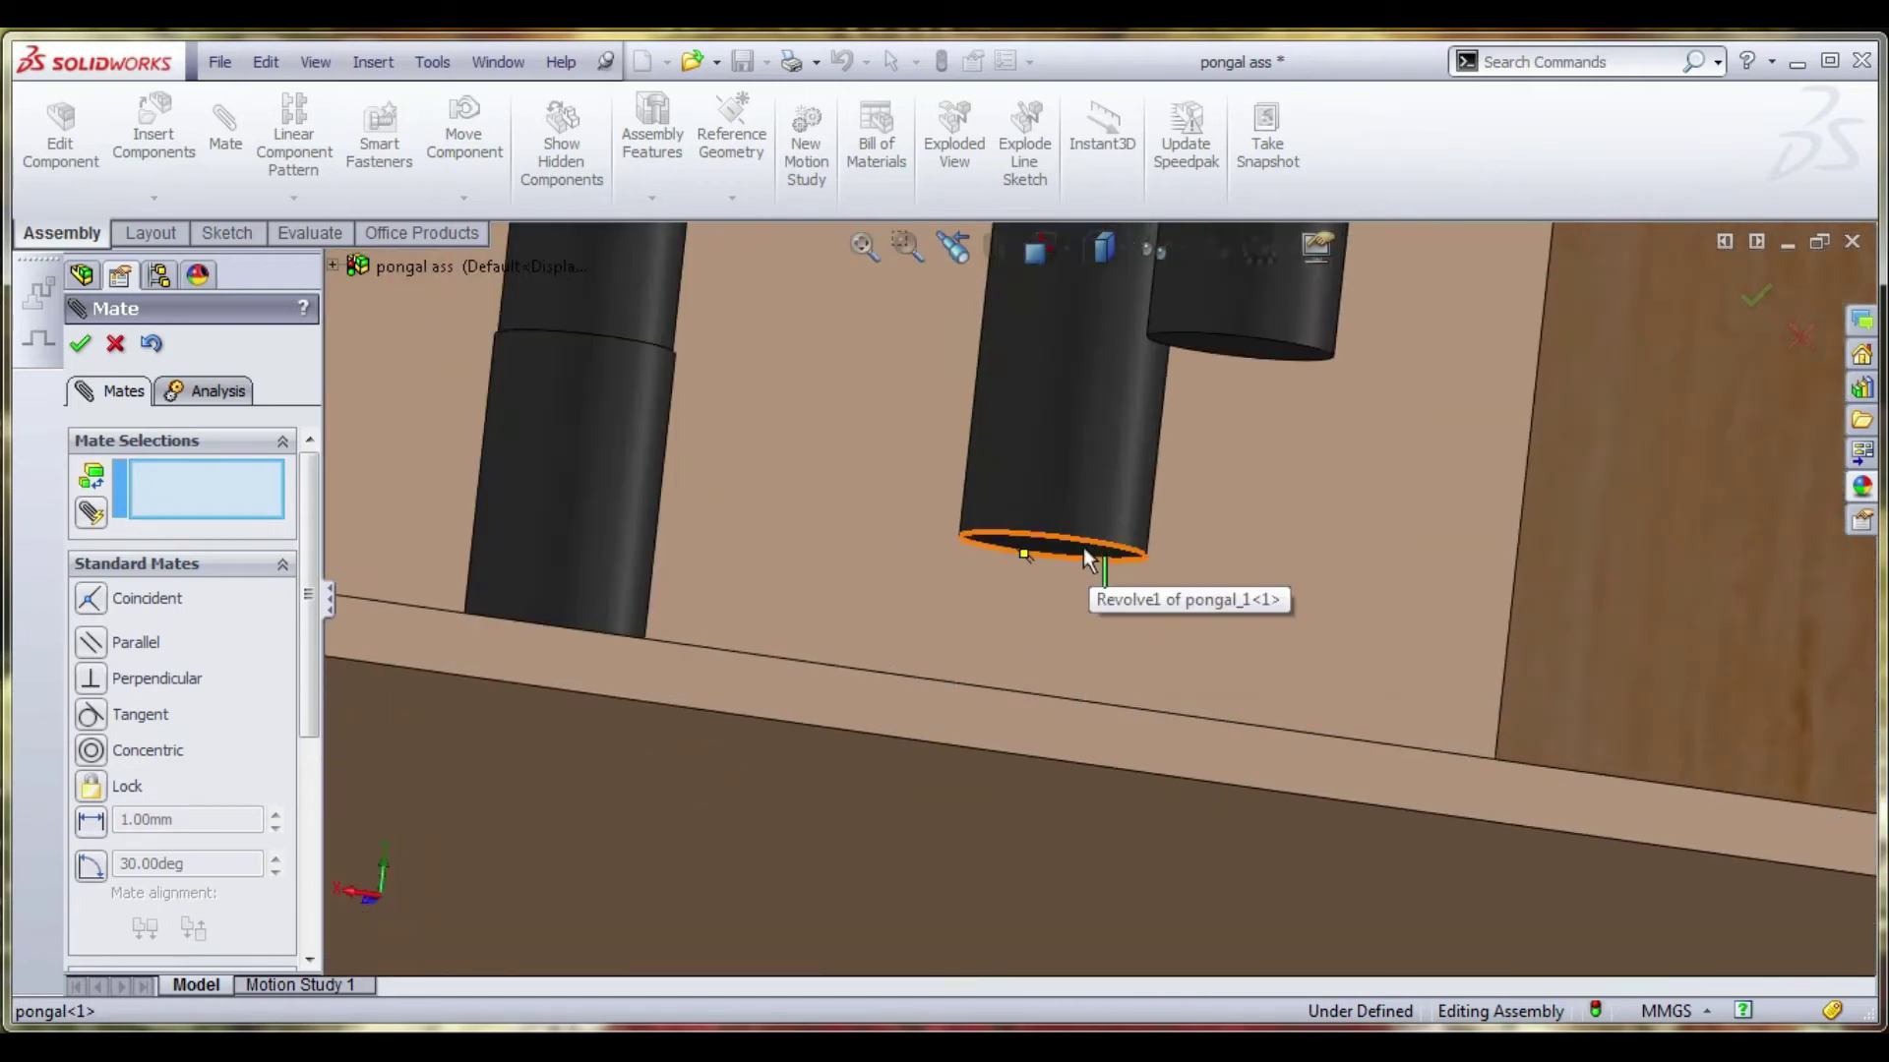
{"action": "left_click", "coordinate": [1078, 557]}
{"action": "scroll", "coordinate": [1052, 585], "scroll_direction": "up", "scroll_amount": 6}
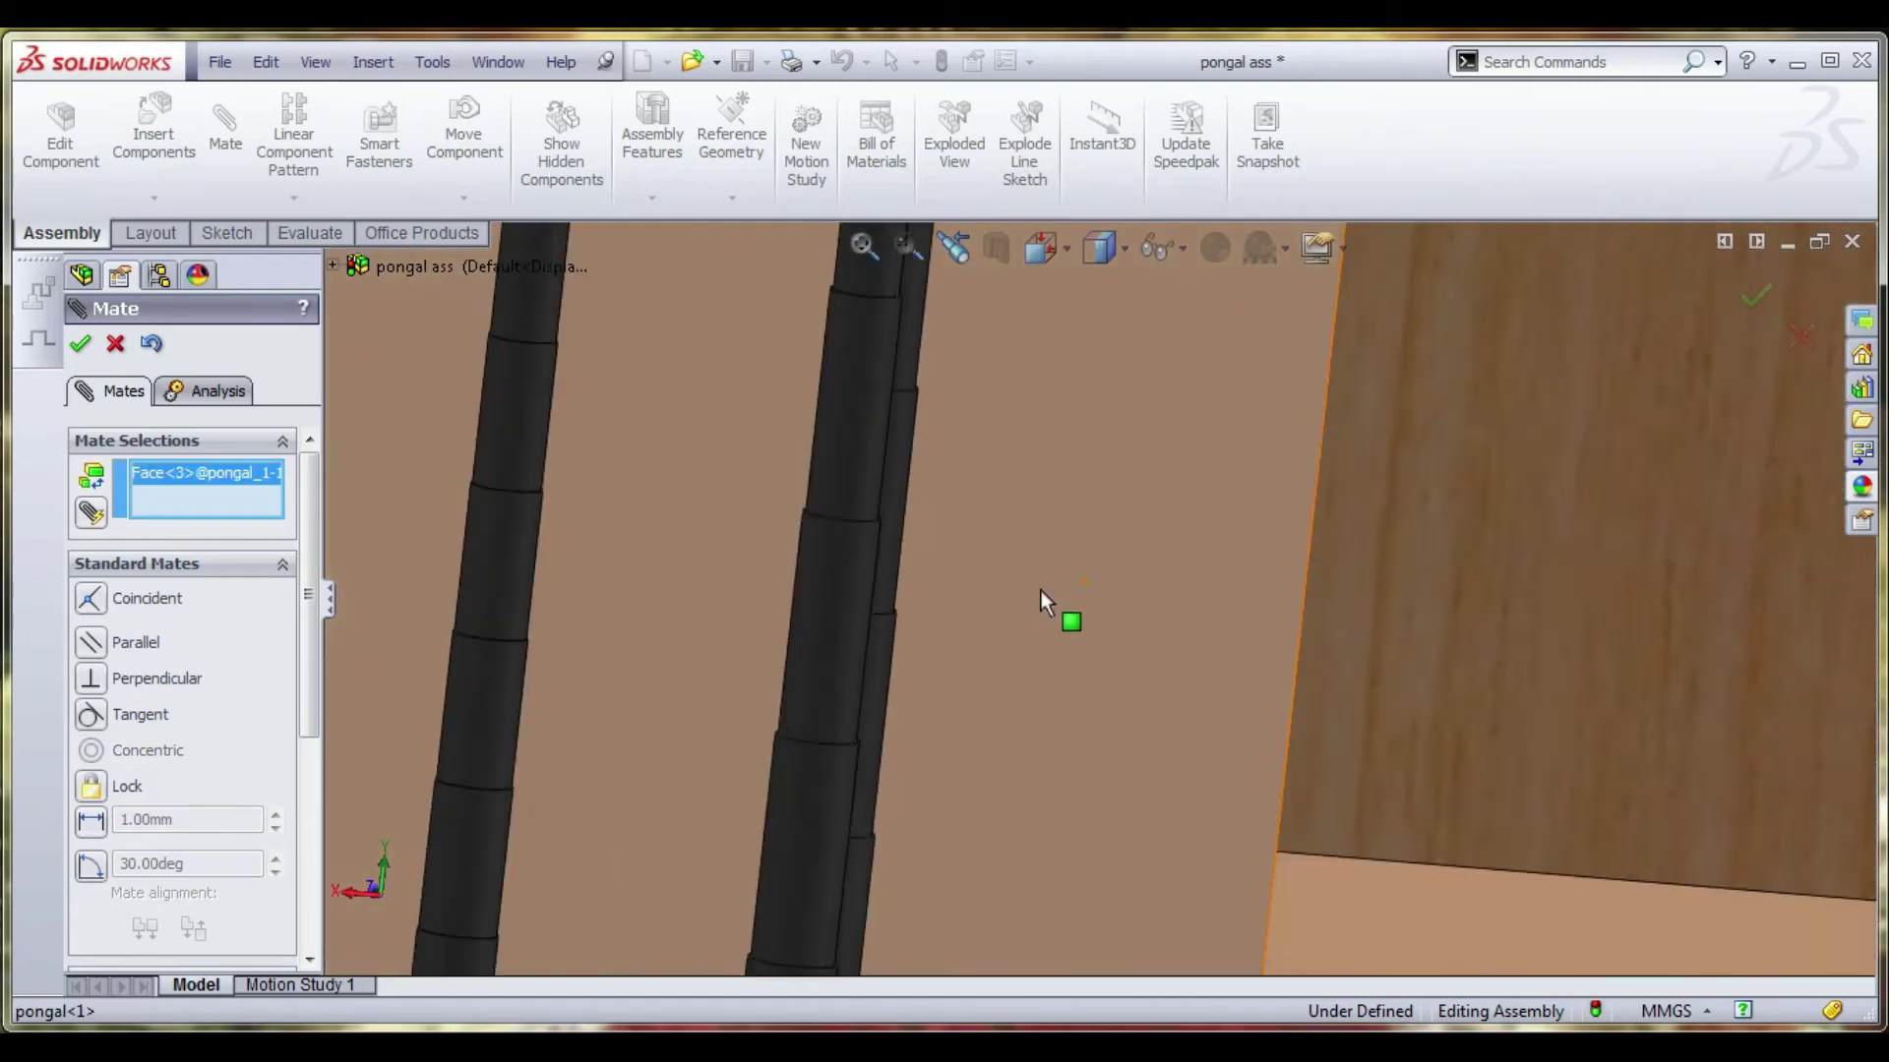
{"action": "scroll", "coordinate": [1046, 577], "scroll_direction": "up", "scroll_amount": 2}
{"action": "left_click", "coordinate": [991, 828]}
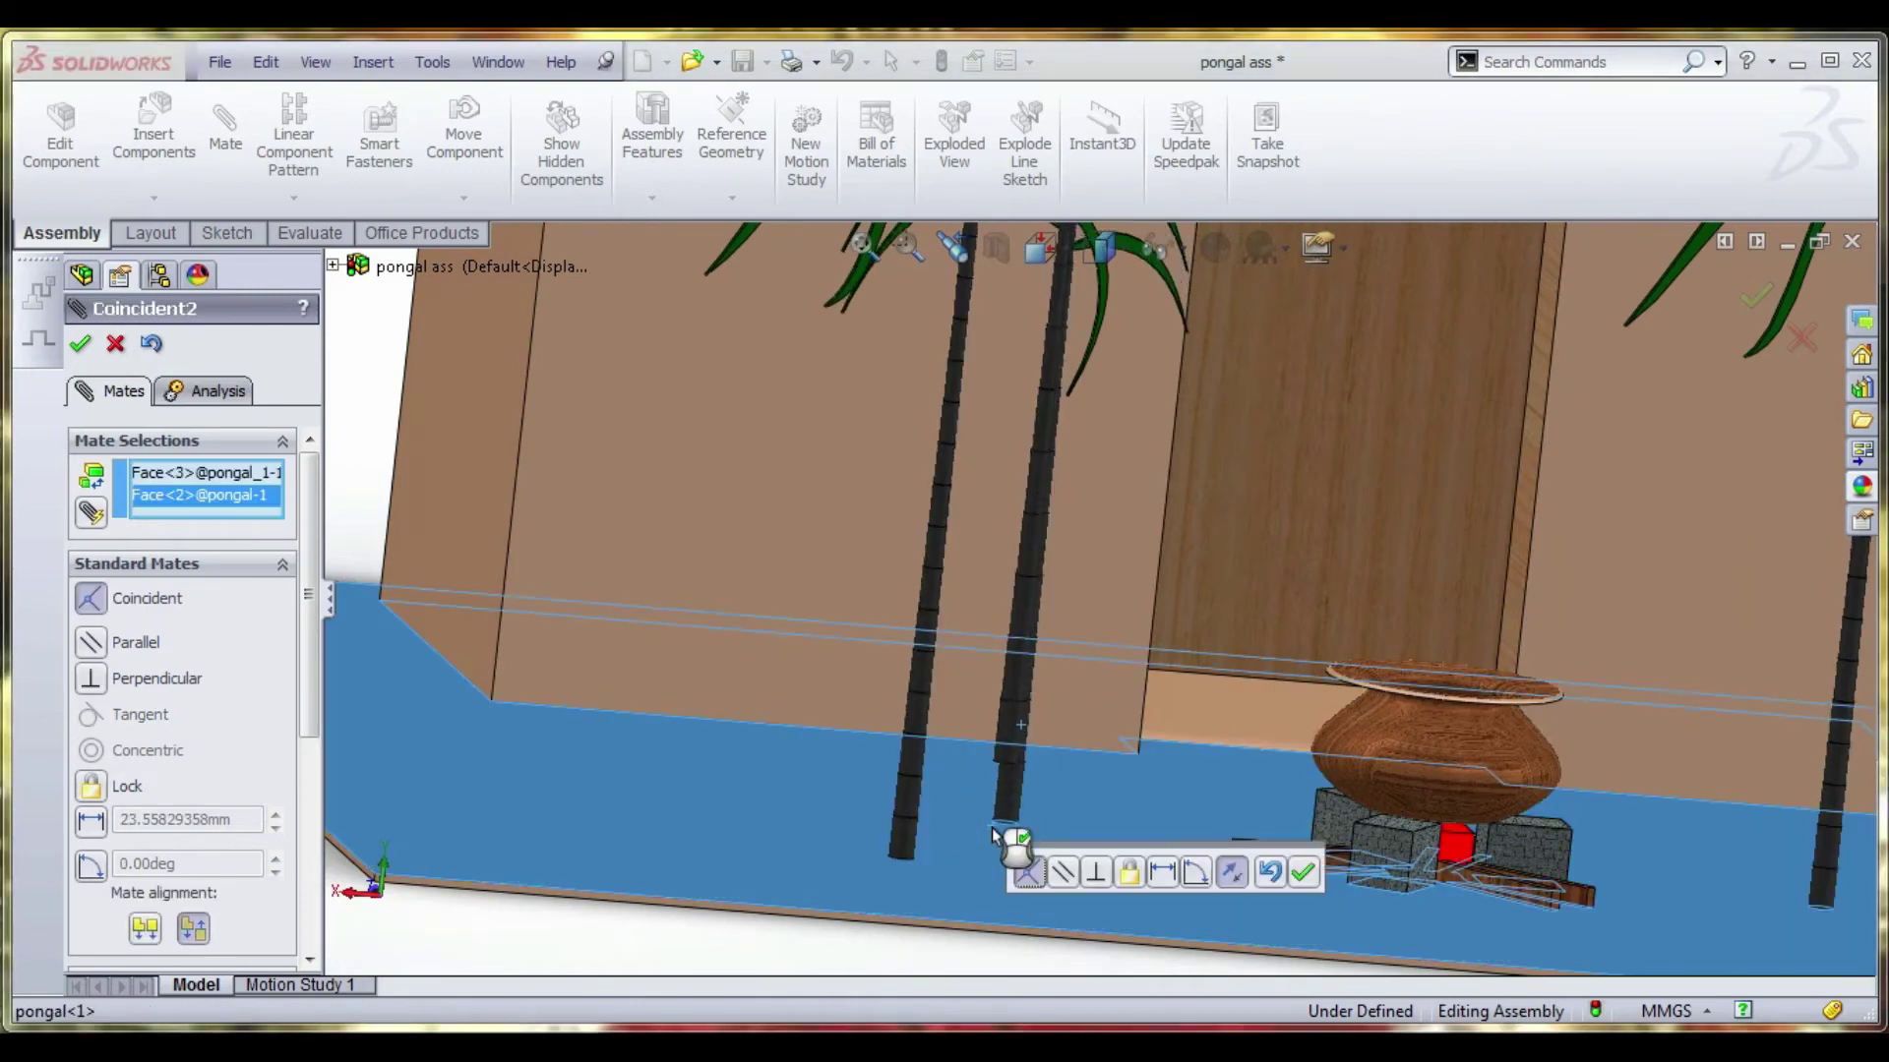
{"action": "left_click", "coordinate": [1300, 874]}
Add a coincident mate between the bottom face of the pongal_1<2> palm trunk and the top face of the green base.
{"action": "scroll", "coordinate": [1129, 768], "scroll_direction": "down", "scroll_amount": 6}
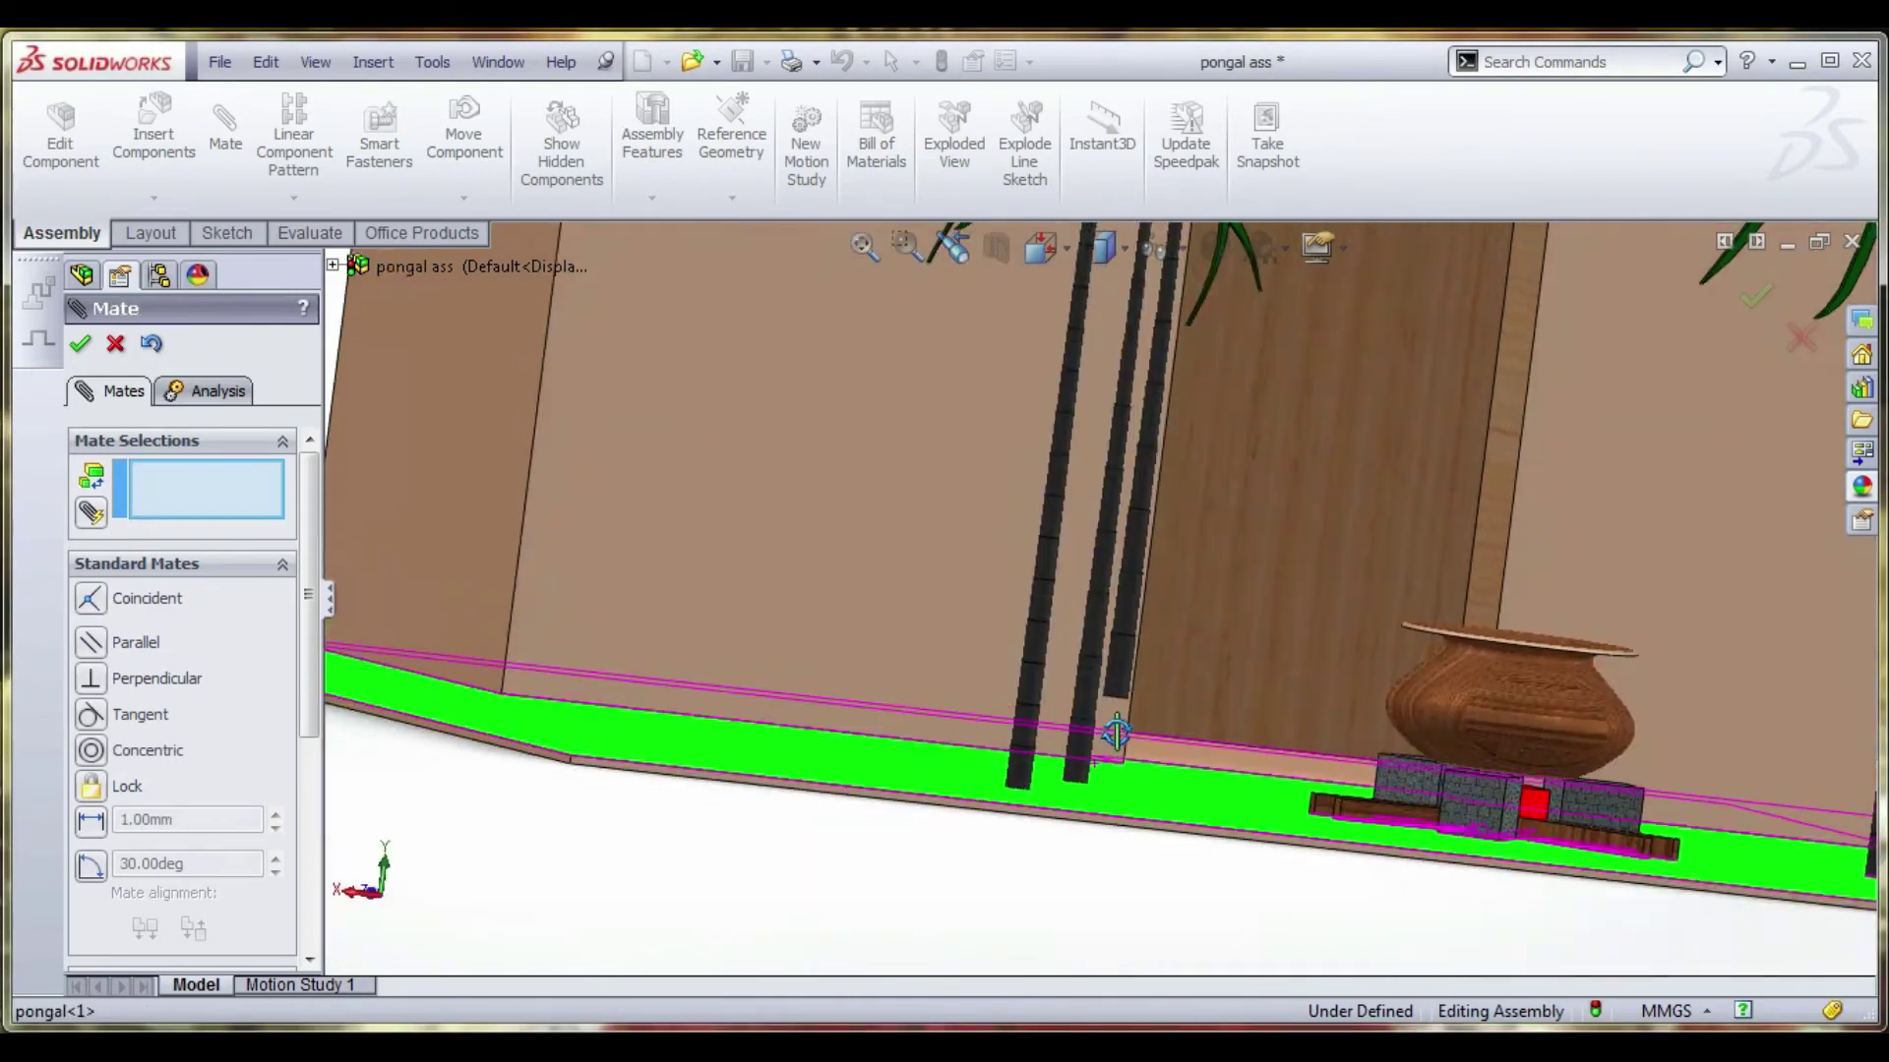
{"action": "scroll", "coordinate": [1121, 639], "scroll_direction": "down", "scroll_amount": 2}
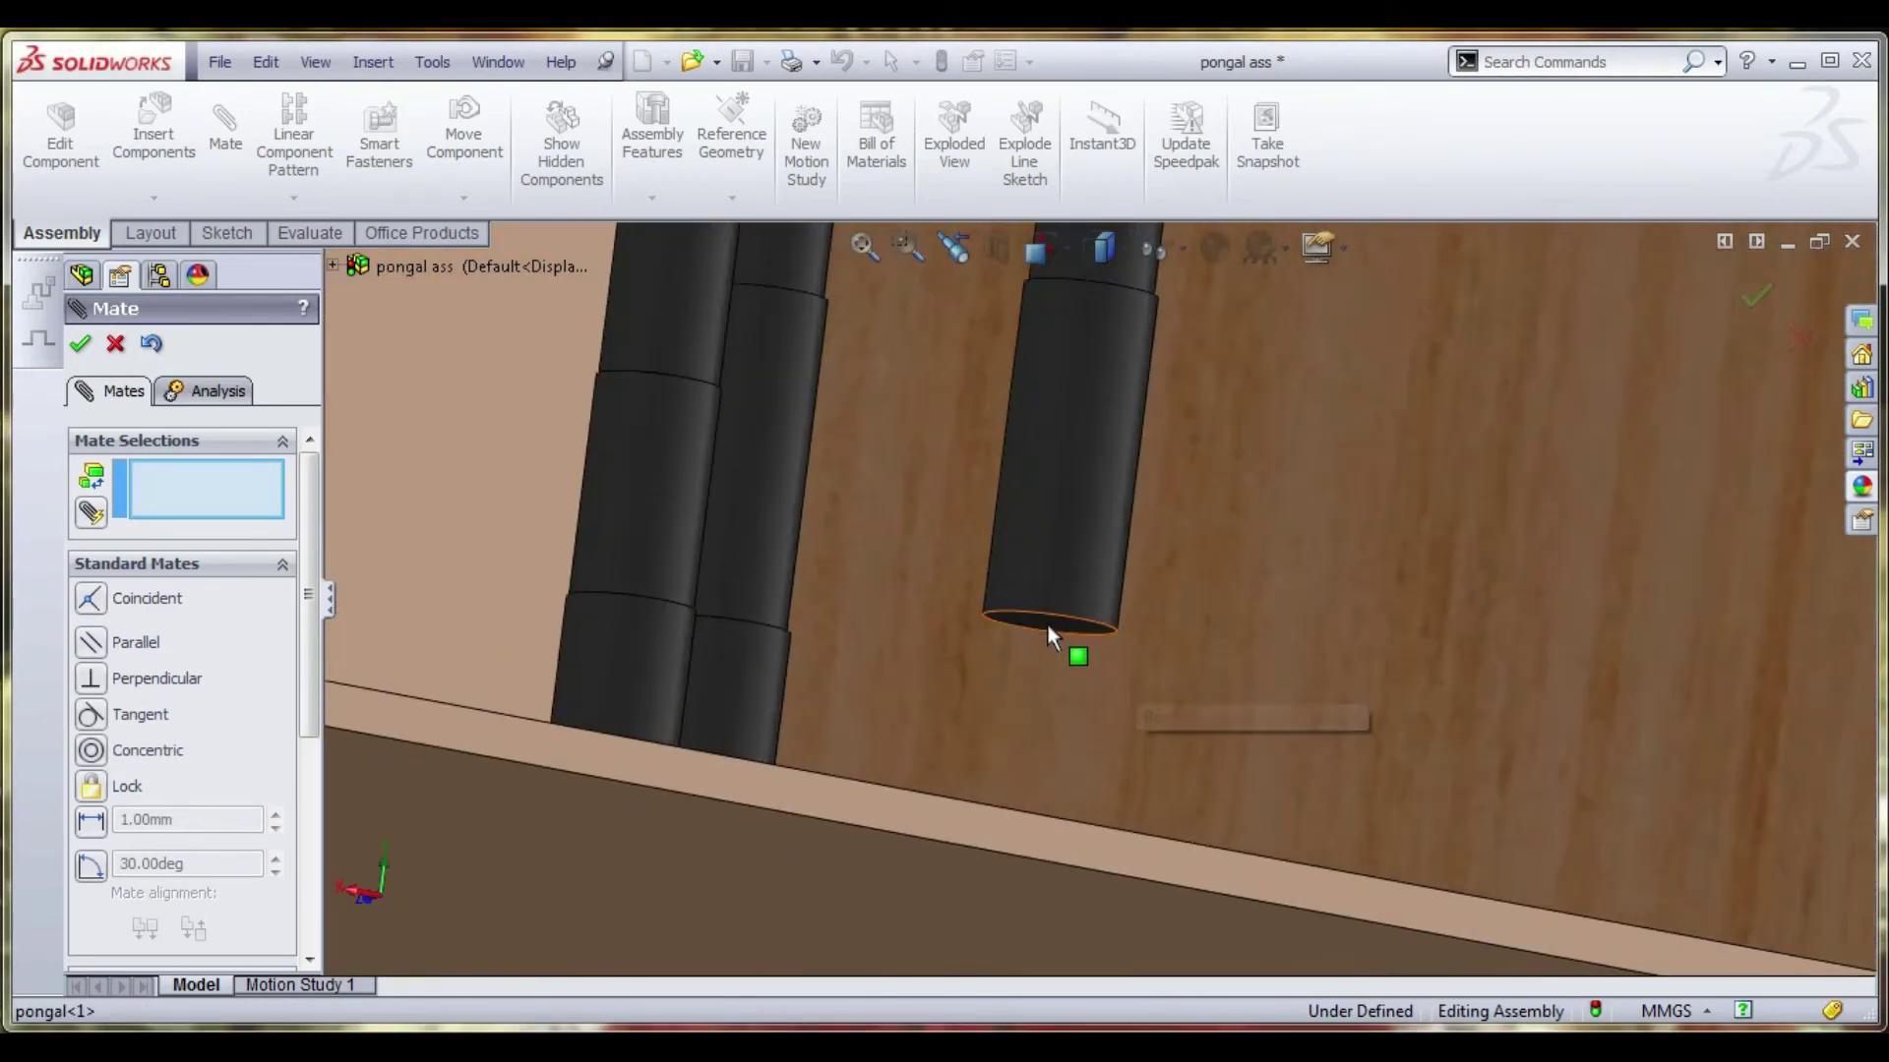
{"action": "left_click", "coordinate": [1046, 623]}
{"action": "scroll", "coordinate": [1034, 637], "scroll_direction": "up", "scroll_amount": 5}
{"action": "middle_click_drag", "start_coordinate": [1034, 637], "coordinate": [992, 737]}
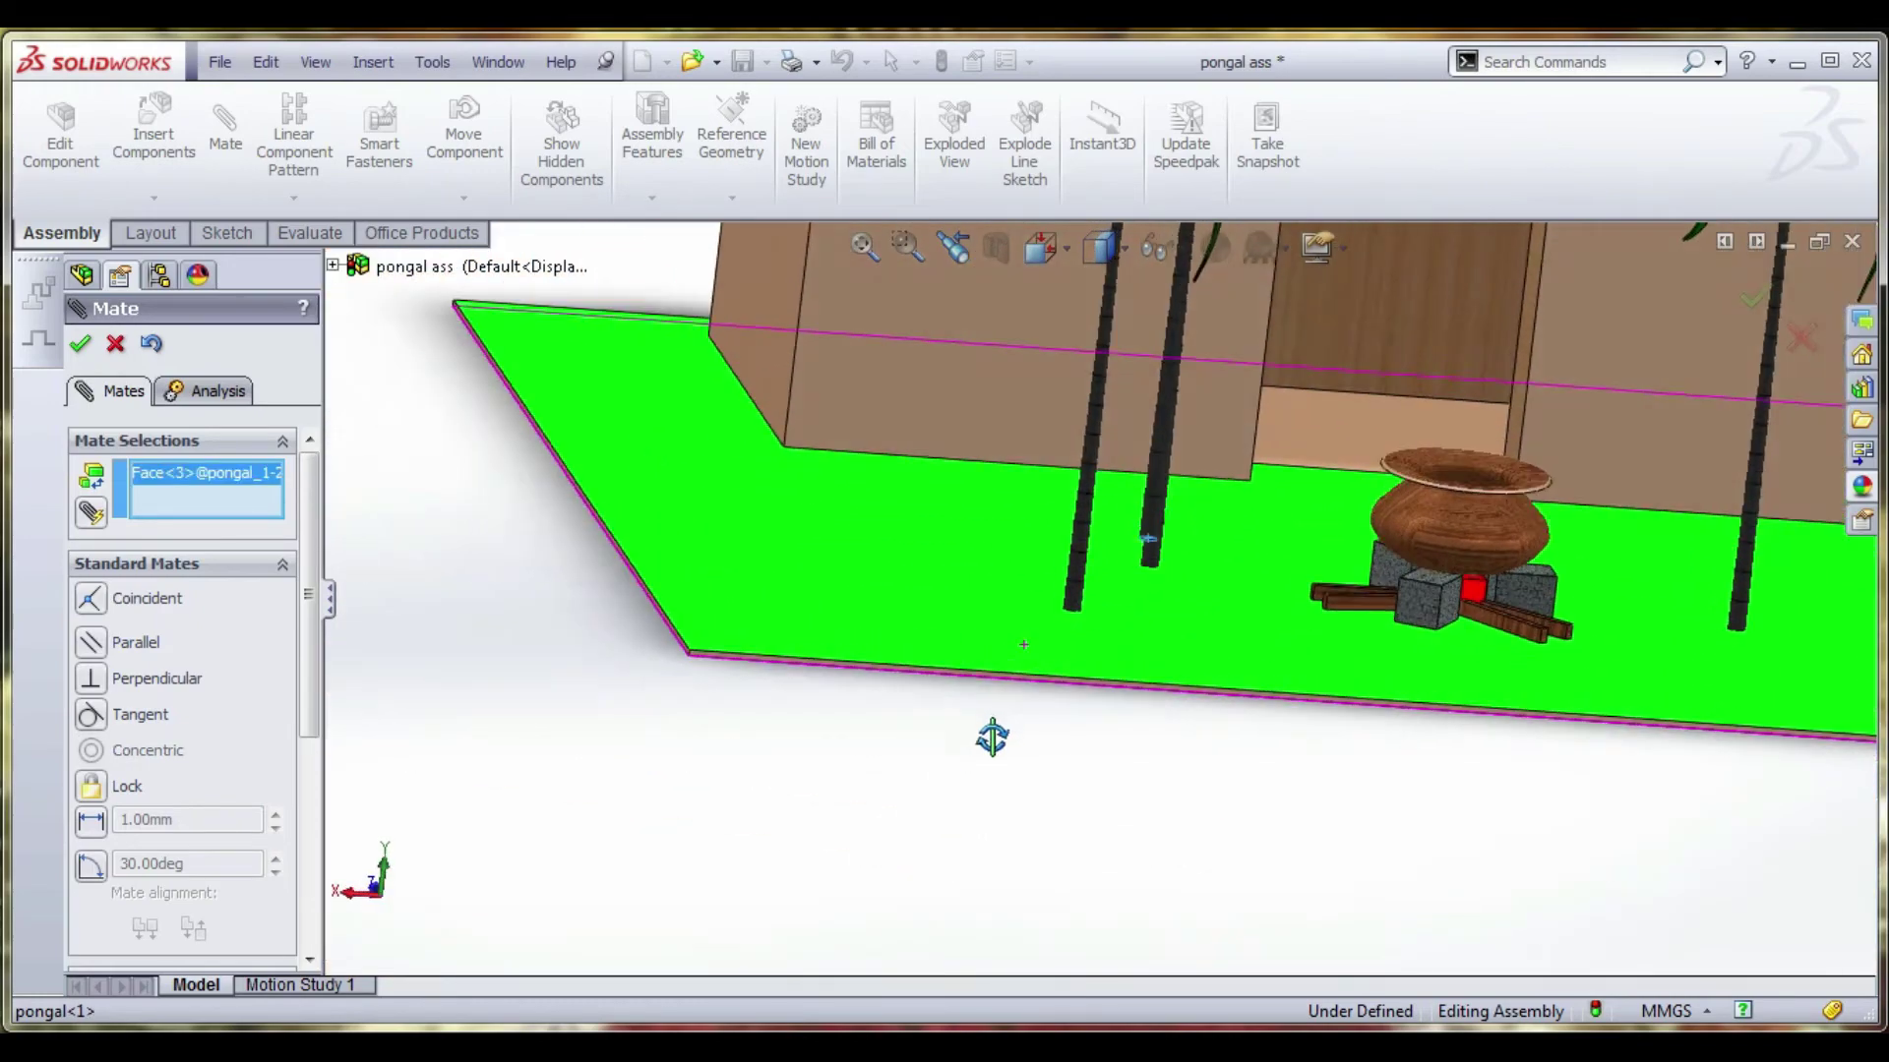
{"action": "left_click", "coordinate": [1076, 645]}
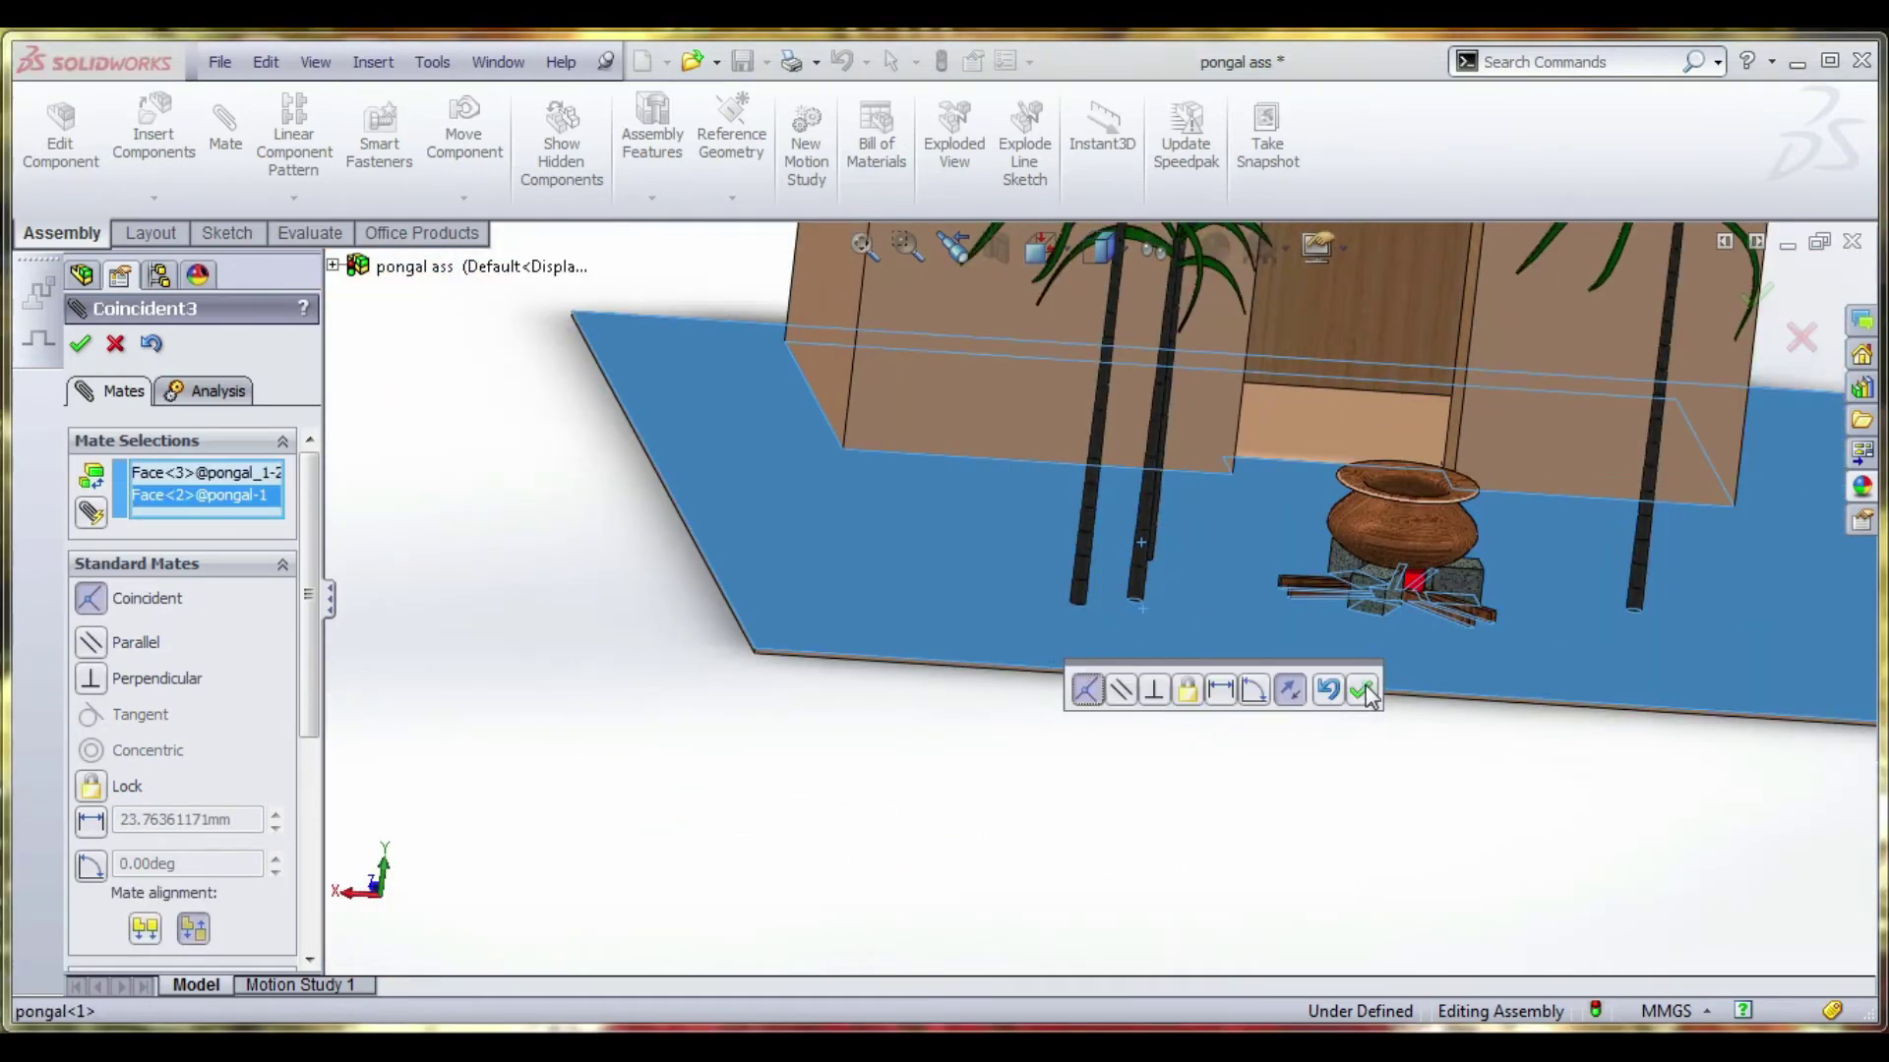
{"action": "left_click", "coordinate": [1361, 690]}
{"action": "left_click", "coordinate": [80, 343]}
Move the pongal_1<1> palm across the green base to beside the single palm on the other side of the doorway.
{"action": "scroll", "coordinate": [816, 639], "scroll_direction": "up", "scroll_amount": 8}
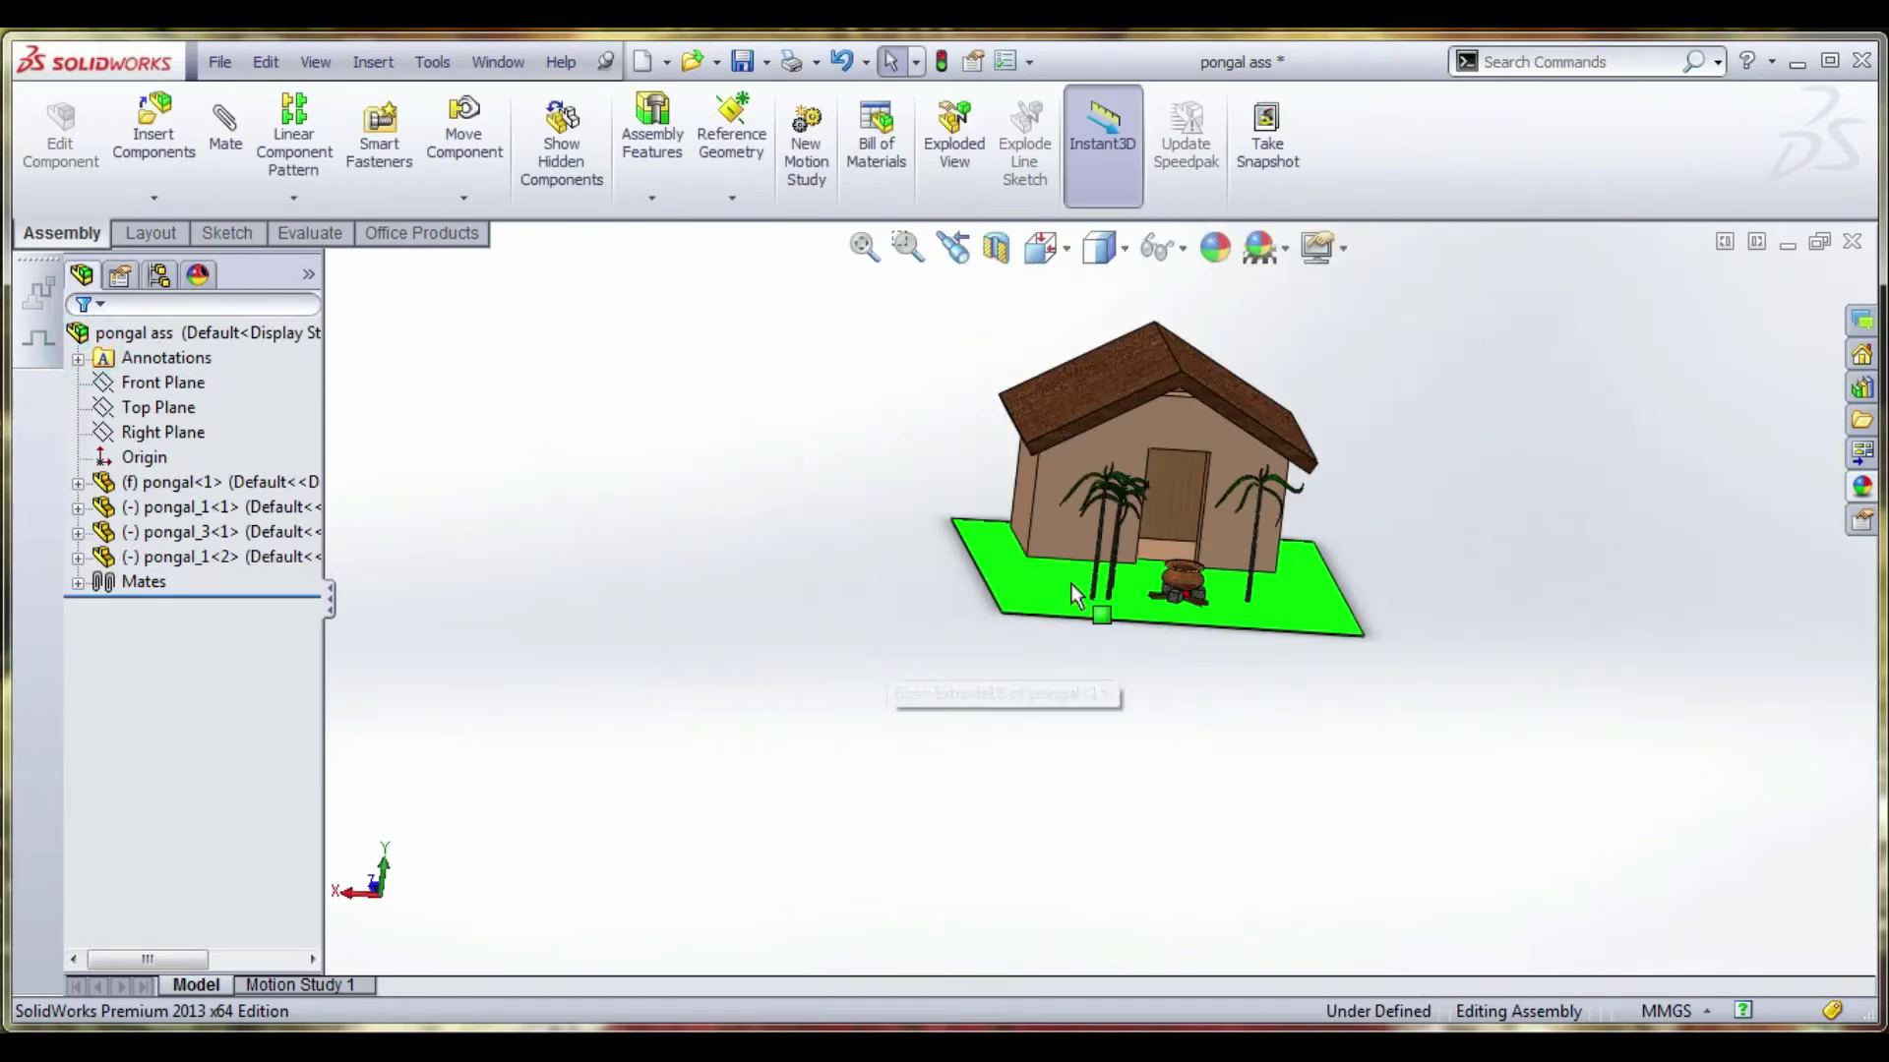
{"action": "scroll", "coordinate": [1070, 582], "scroll_direction": "down", "scroll_amount": 5}
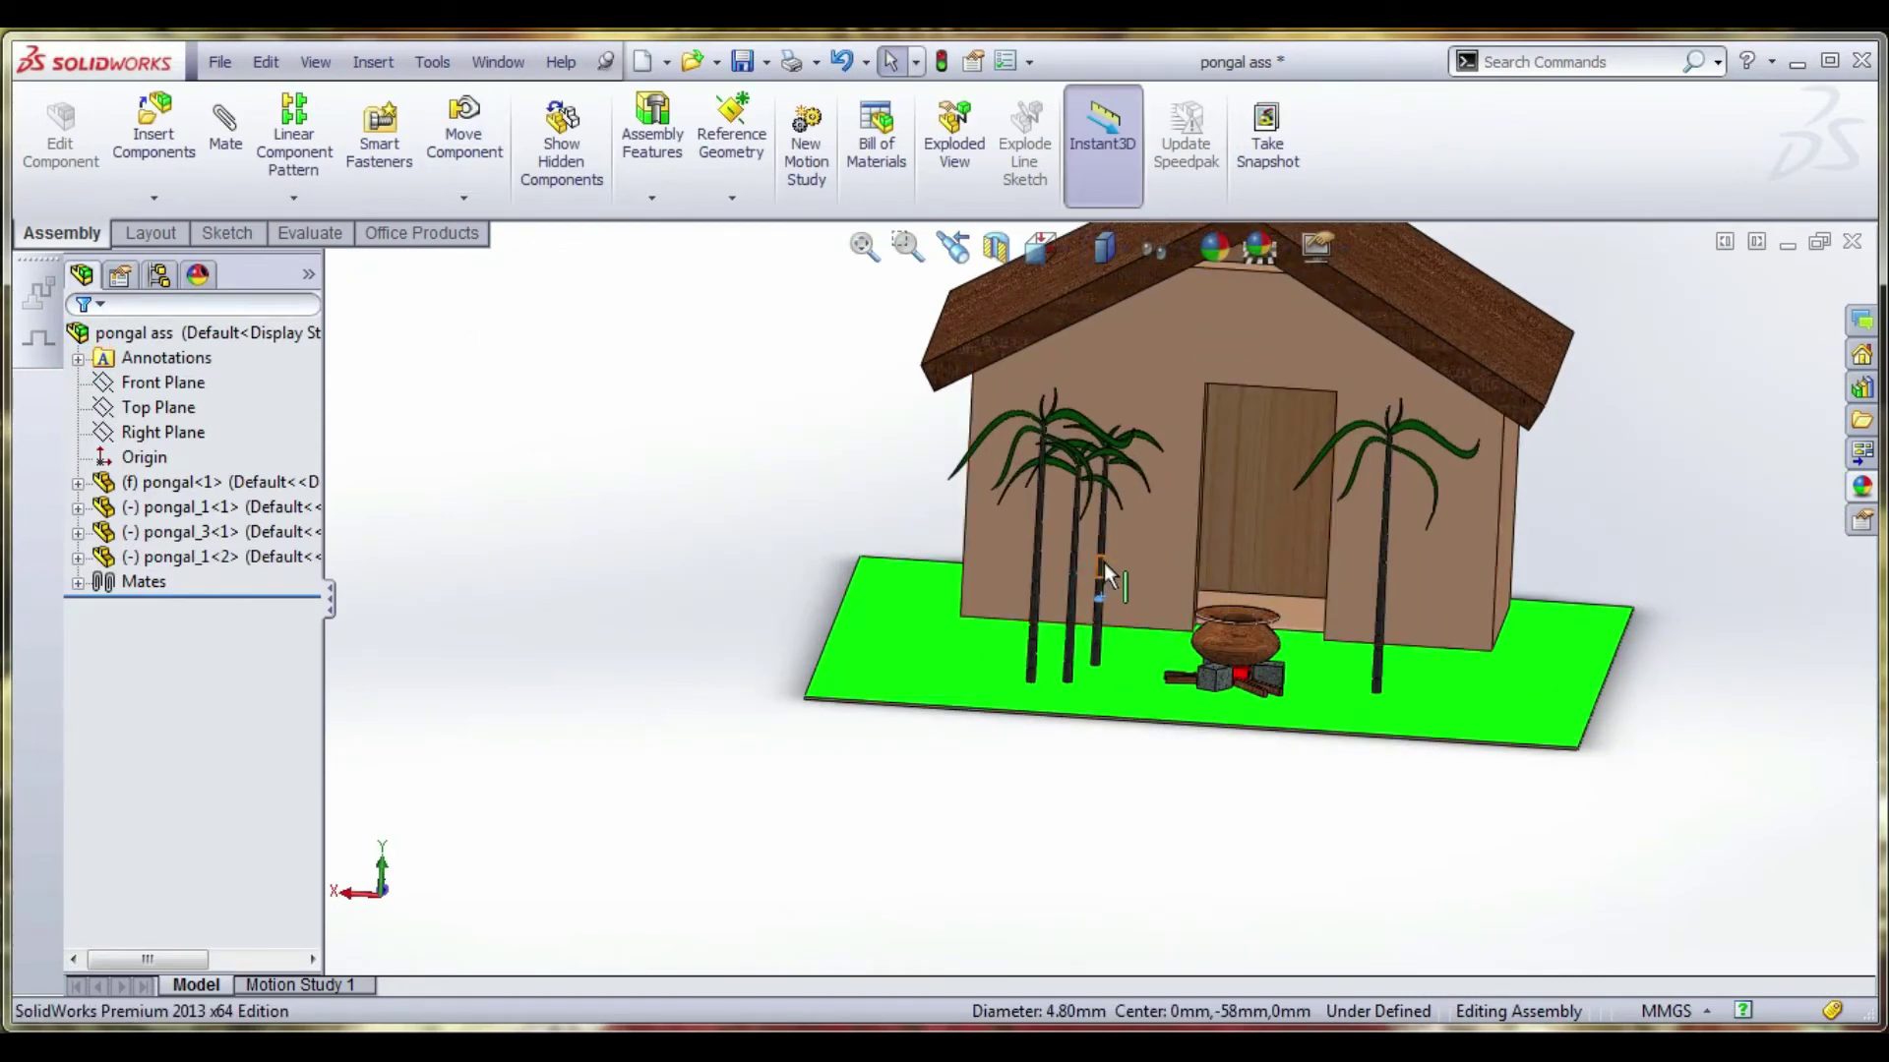
{"action": "left_click", "coordinate": [1105, 568]}
{"action": "left_click", "coordinate": [1095, 568]}
{"action": "double_click", "coordinate": [1097, 569]}
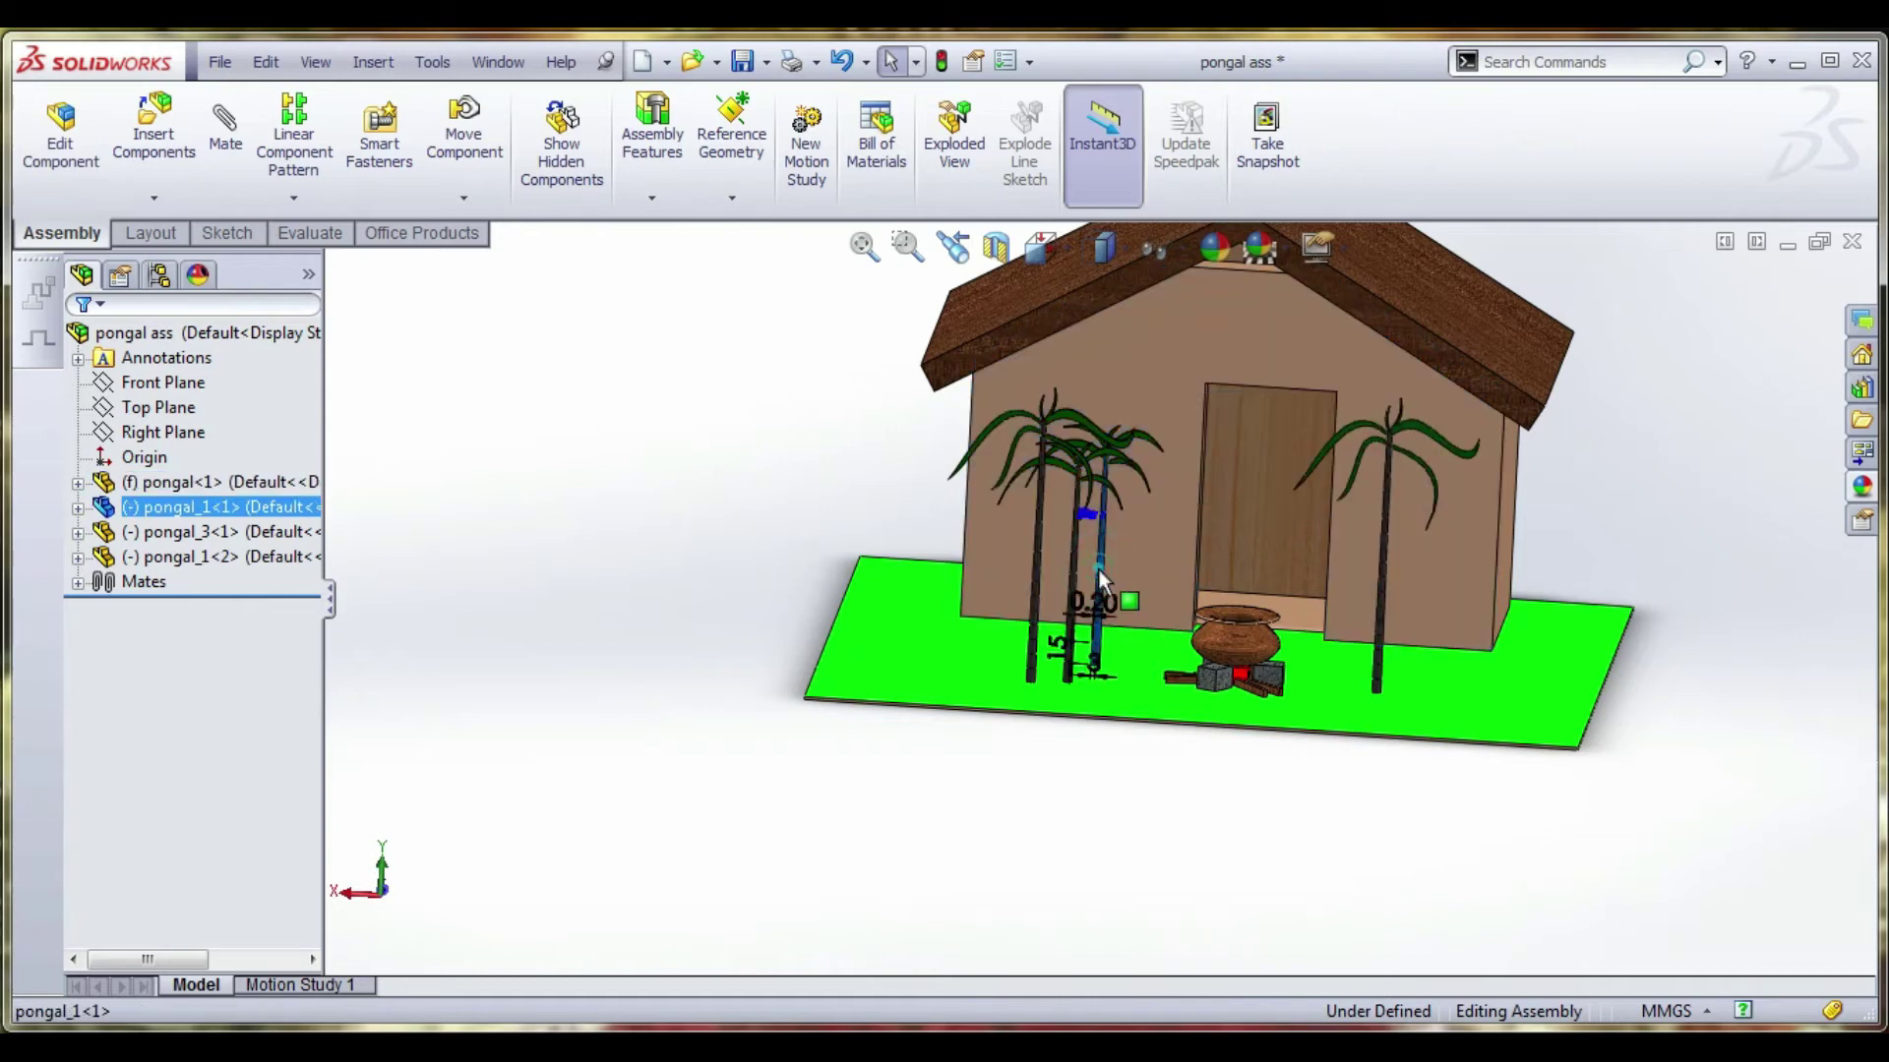
{"action": "left_click_drag", "start_coordinate": [1099, 569], "coordinate": [1491, 610]}
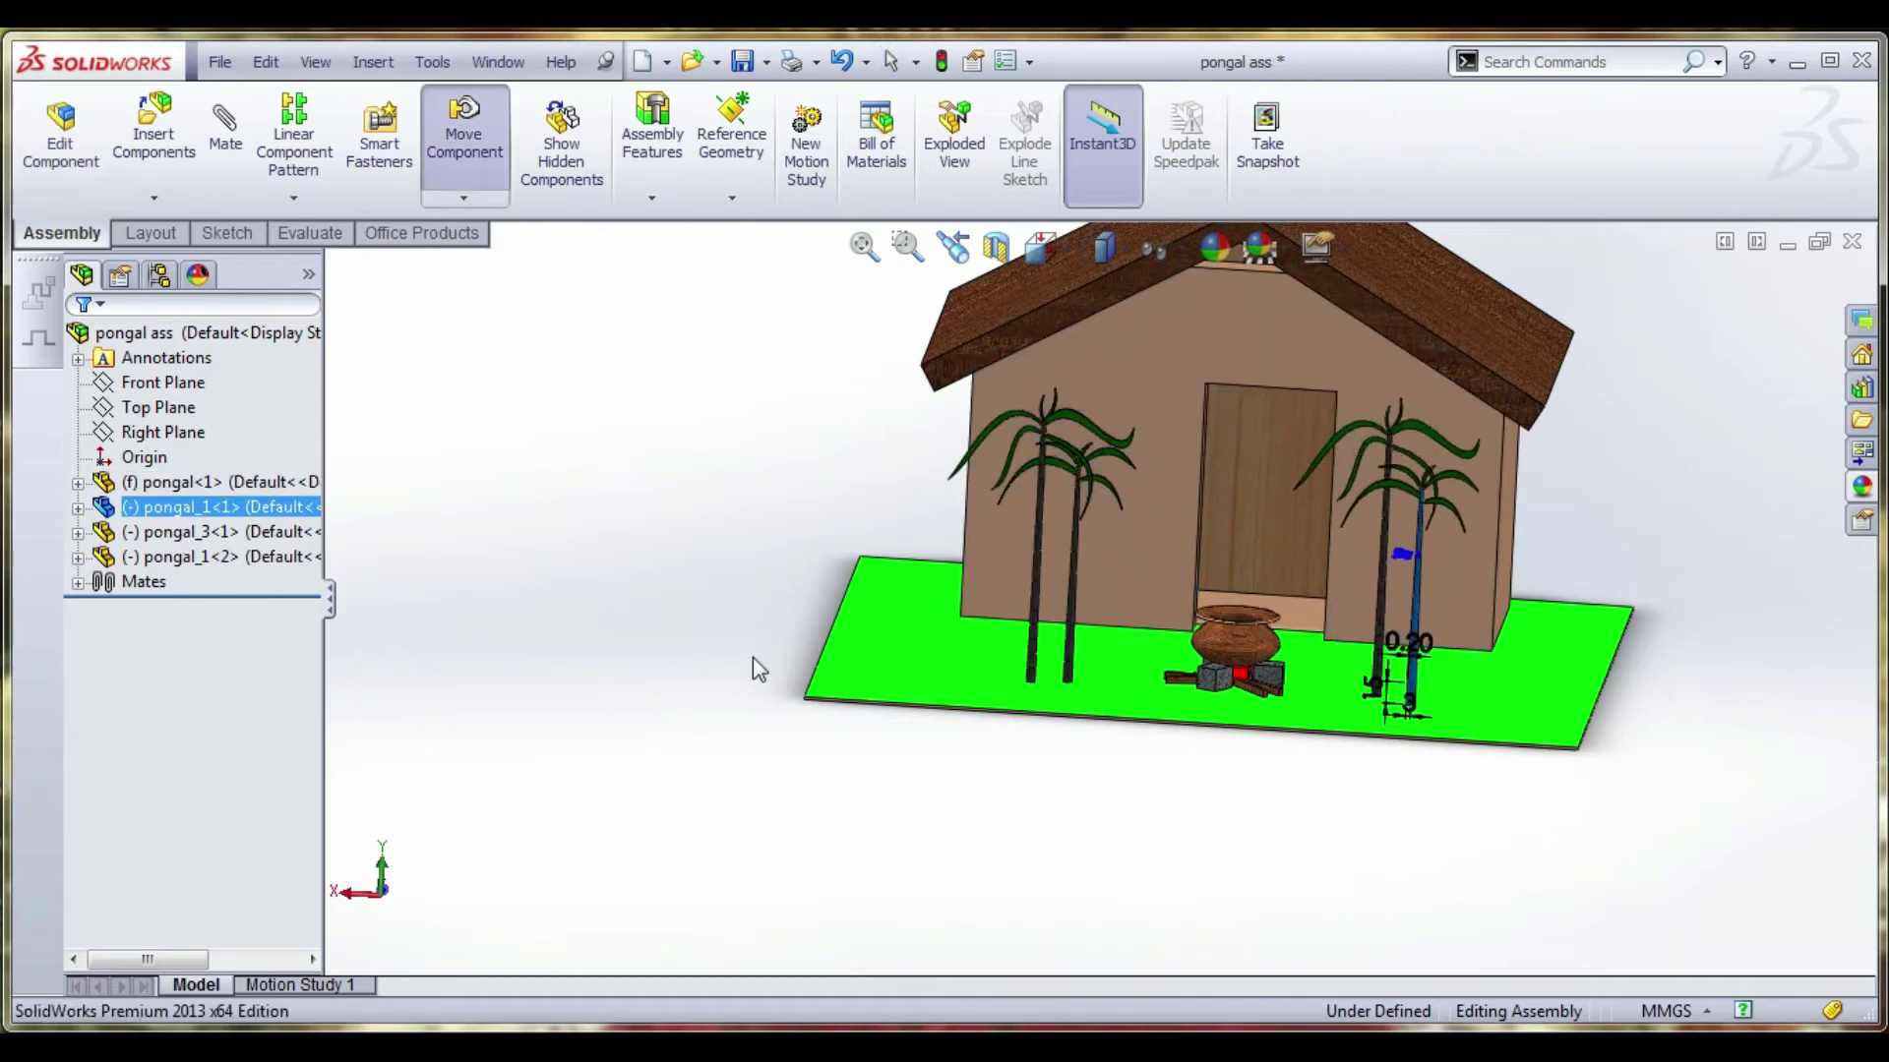
{"action": "left_click", "coordinate": [649, 622]}
{"action": "middle_click_drag", "start_coordinate": [649, 621], "coordinate": [1284, 619]}
{"action": "scroll", "coordinate": [1282, 614], "scroll_direction": "down", "scroll_amount": 2}
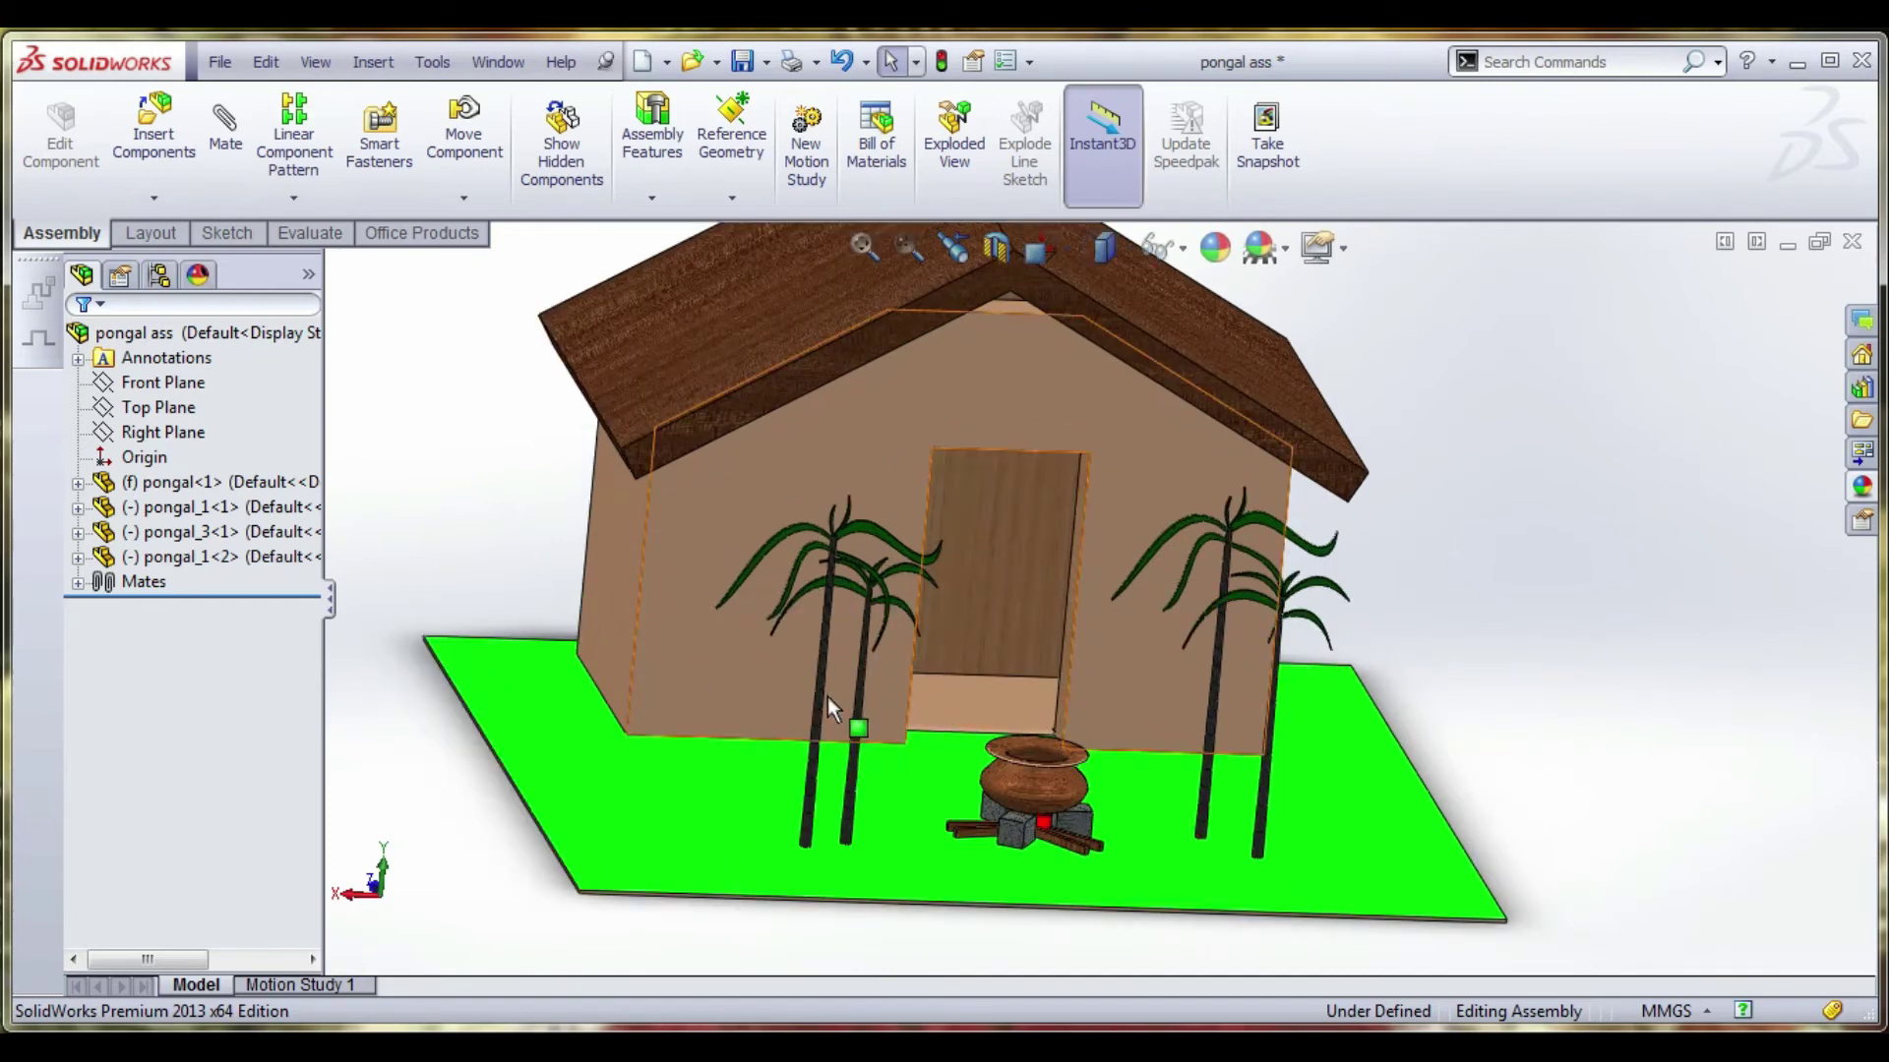
Slide the pongal_3 palm slightly back toward the house wall and away from the doorway, and clear the selection.
{"action": "left_click_drag", "start_coordinate": [822, 699], "coordinate": [836, 655]}
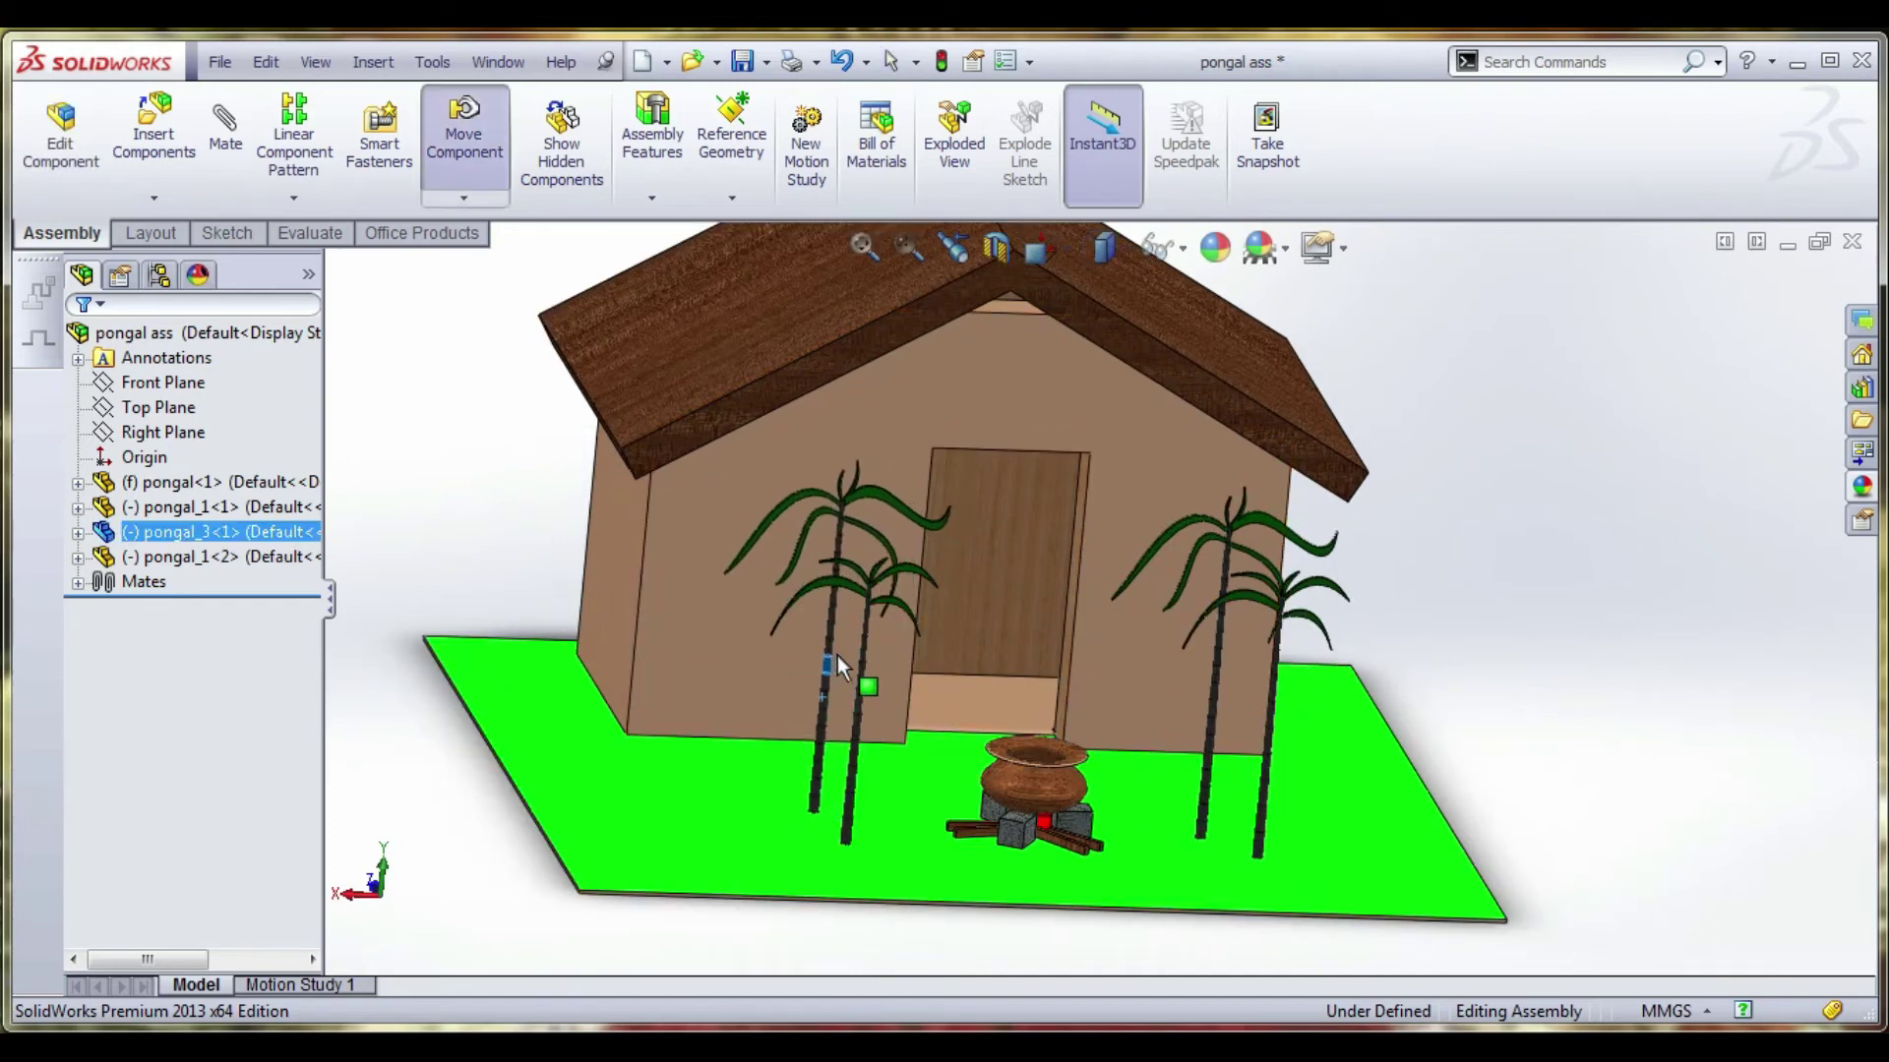
{"action": "key", "text": "Escape"}
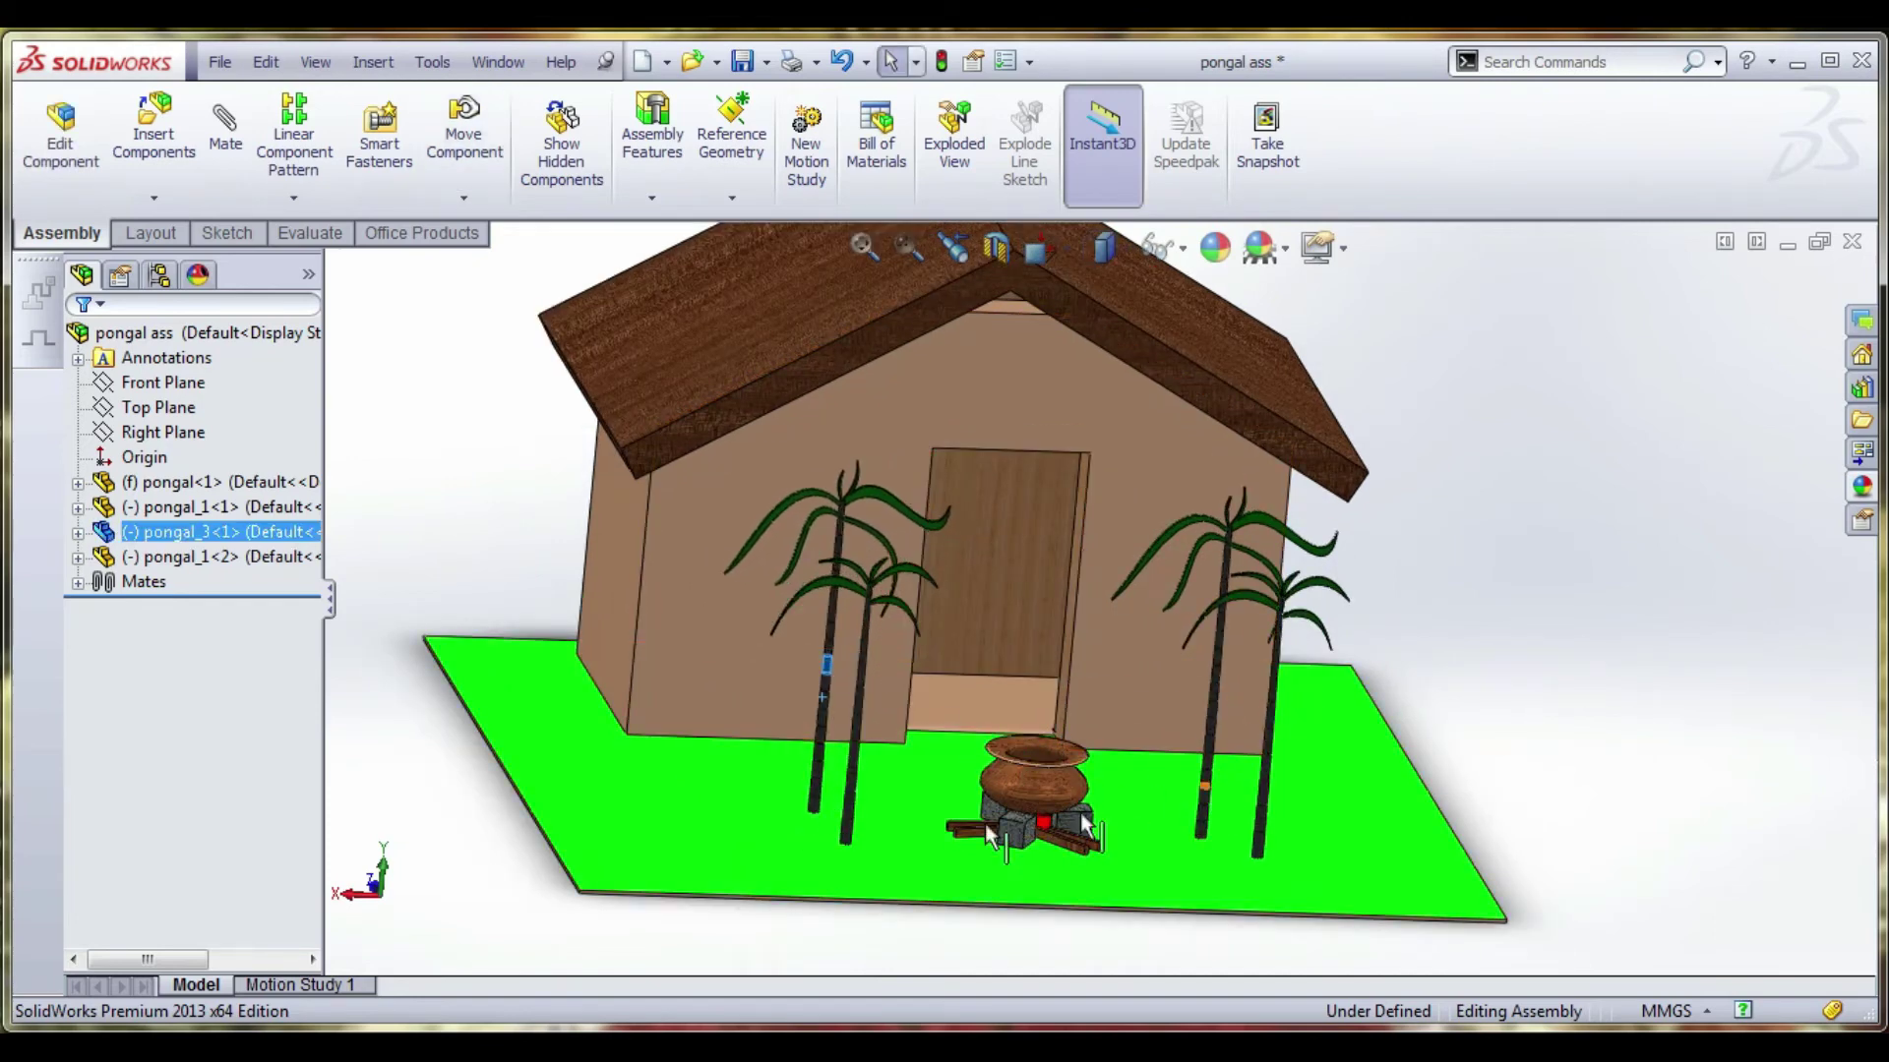
{"action": "left_click", "coordinate": [820, 730]}
{"action": "left_click", "coordinate": [423, 759]}
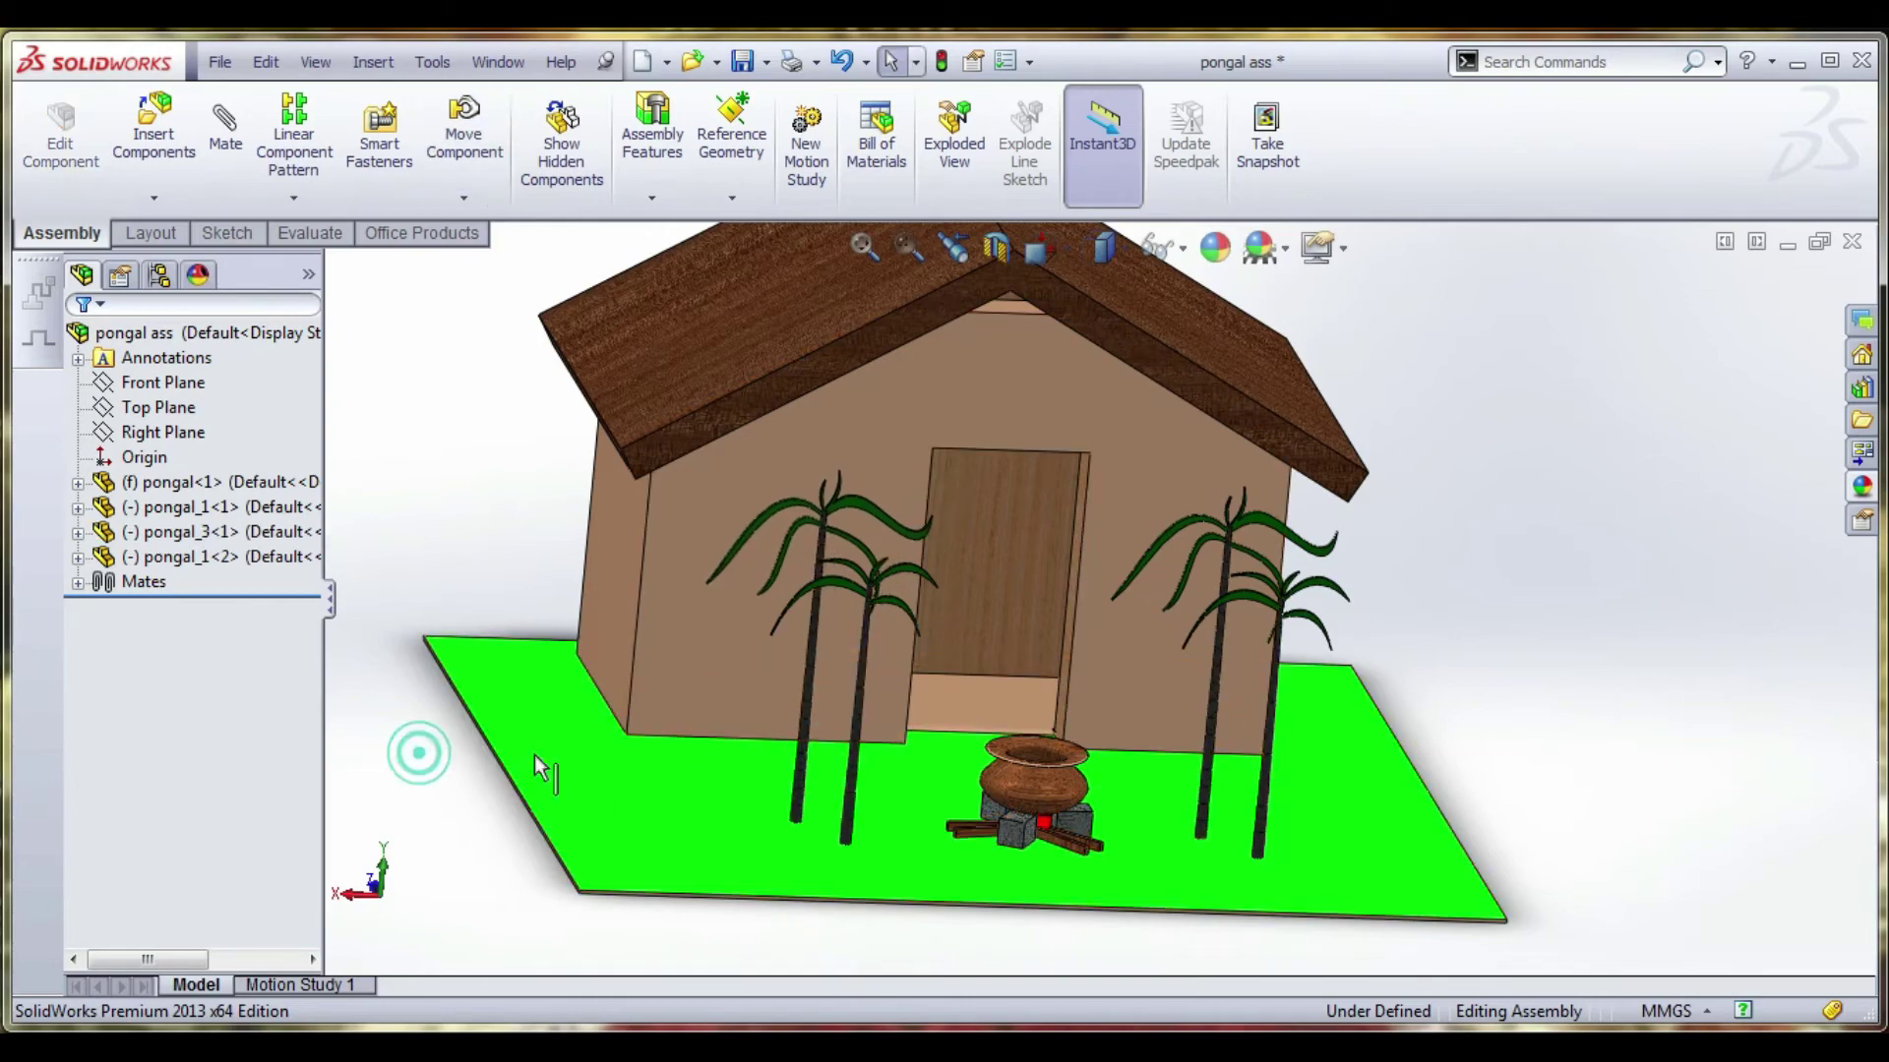
{"action": "scroll", "coordinate": [544, 765], "scroll_direction": "up", "scroll_amount": 2}
{"action": "middle_click_drag", "start_coordinate": [537, 753], "coordinate": [515, 729]}
{"action": "scroll", "coordinate": [1355, 593], "scroll_direction": "down", "scroll_amount": 2}
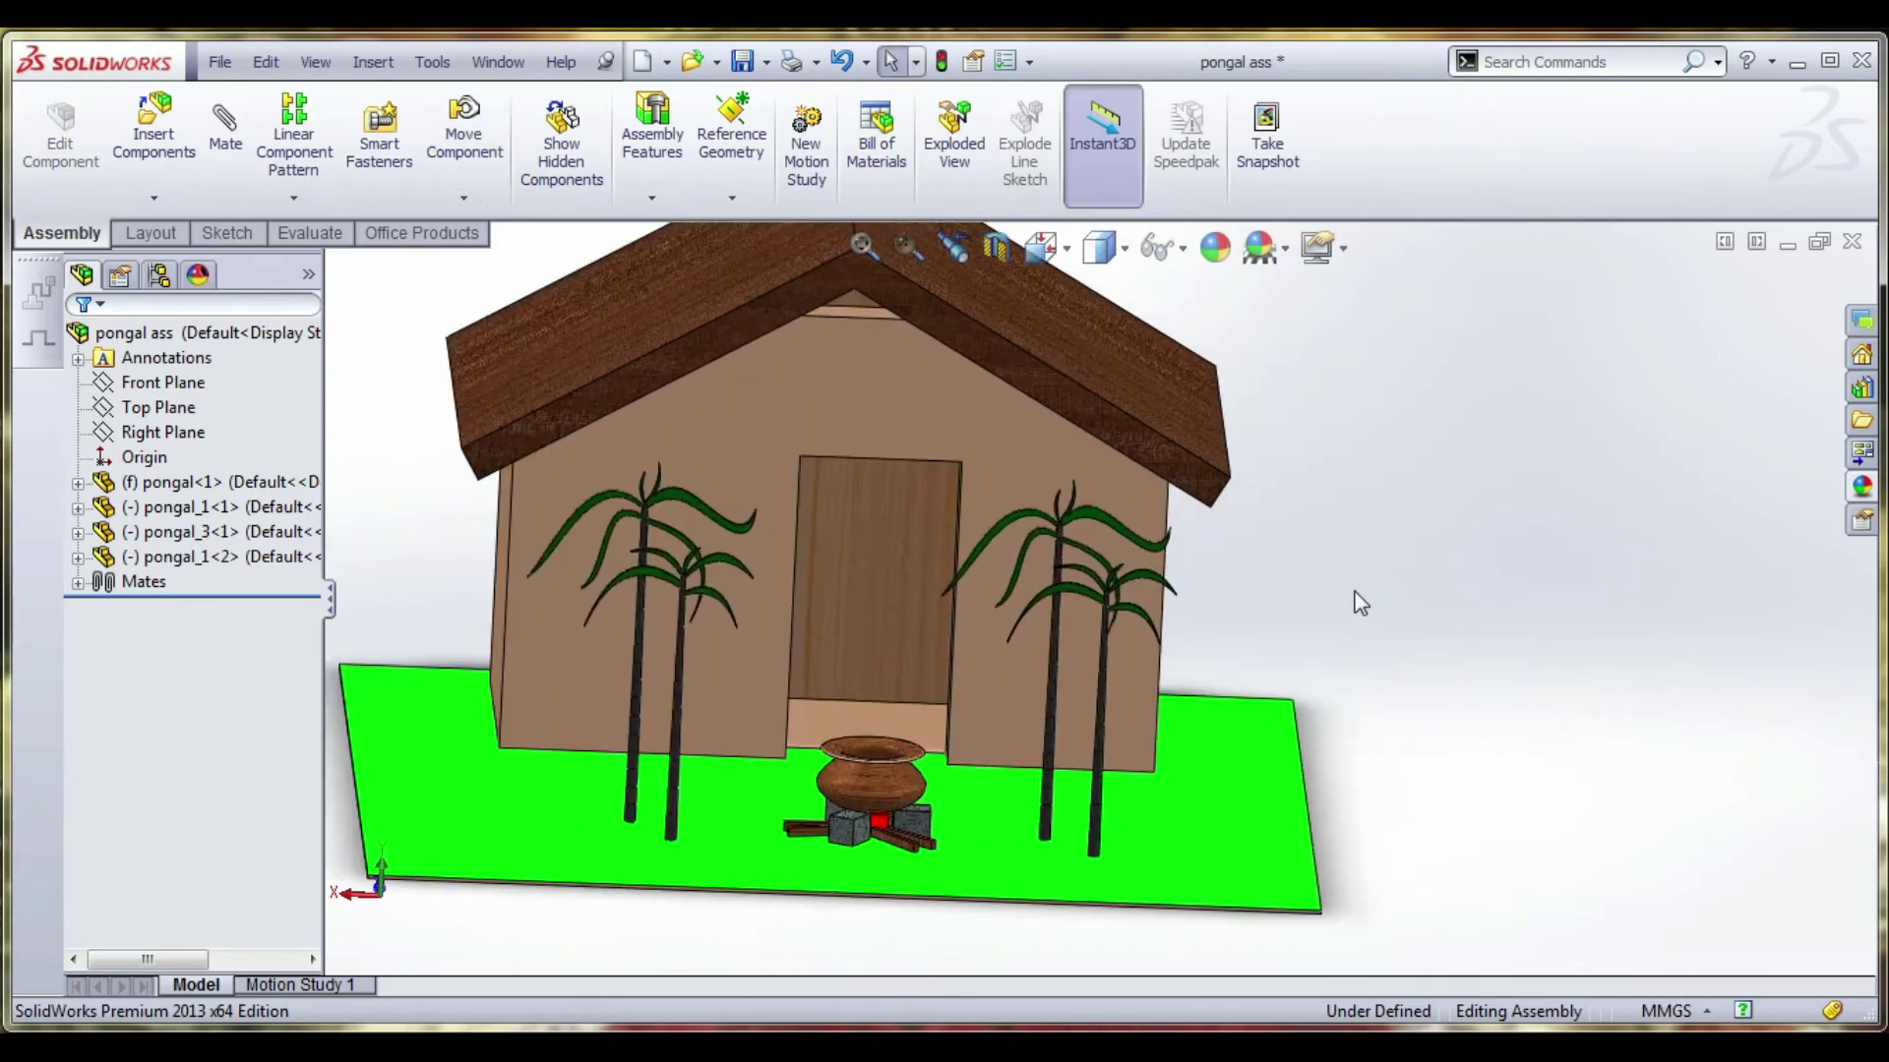
Insert two more pongal_1 palms, one on the outer side of each palm pair in front of the house.
{"action": "scroll", "coordinate": [1407, 658], "scroll_direction": "up", "scroll_amount": 1}
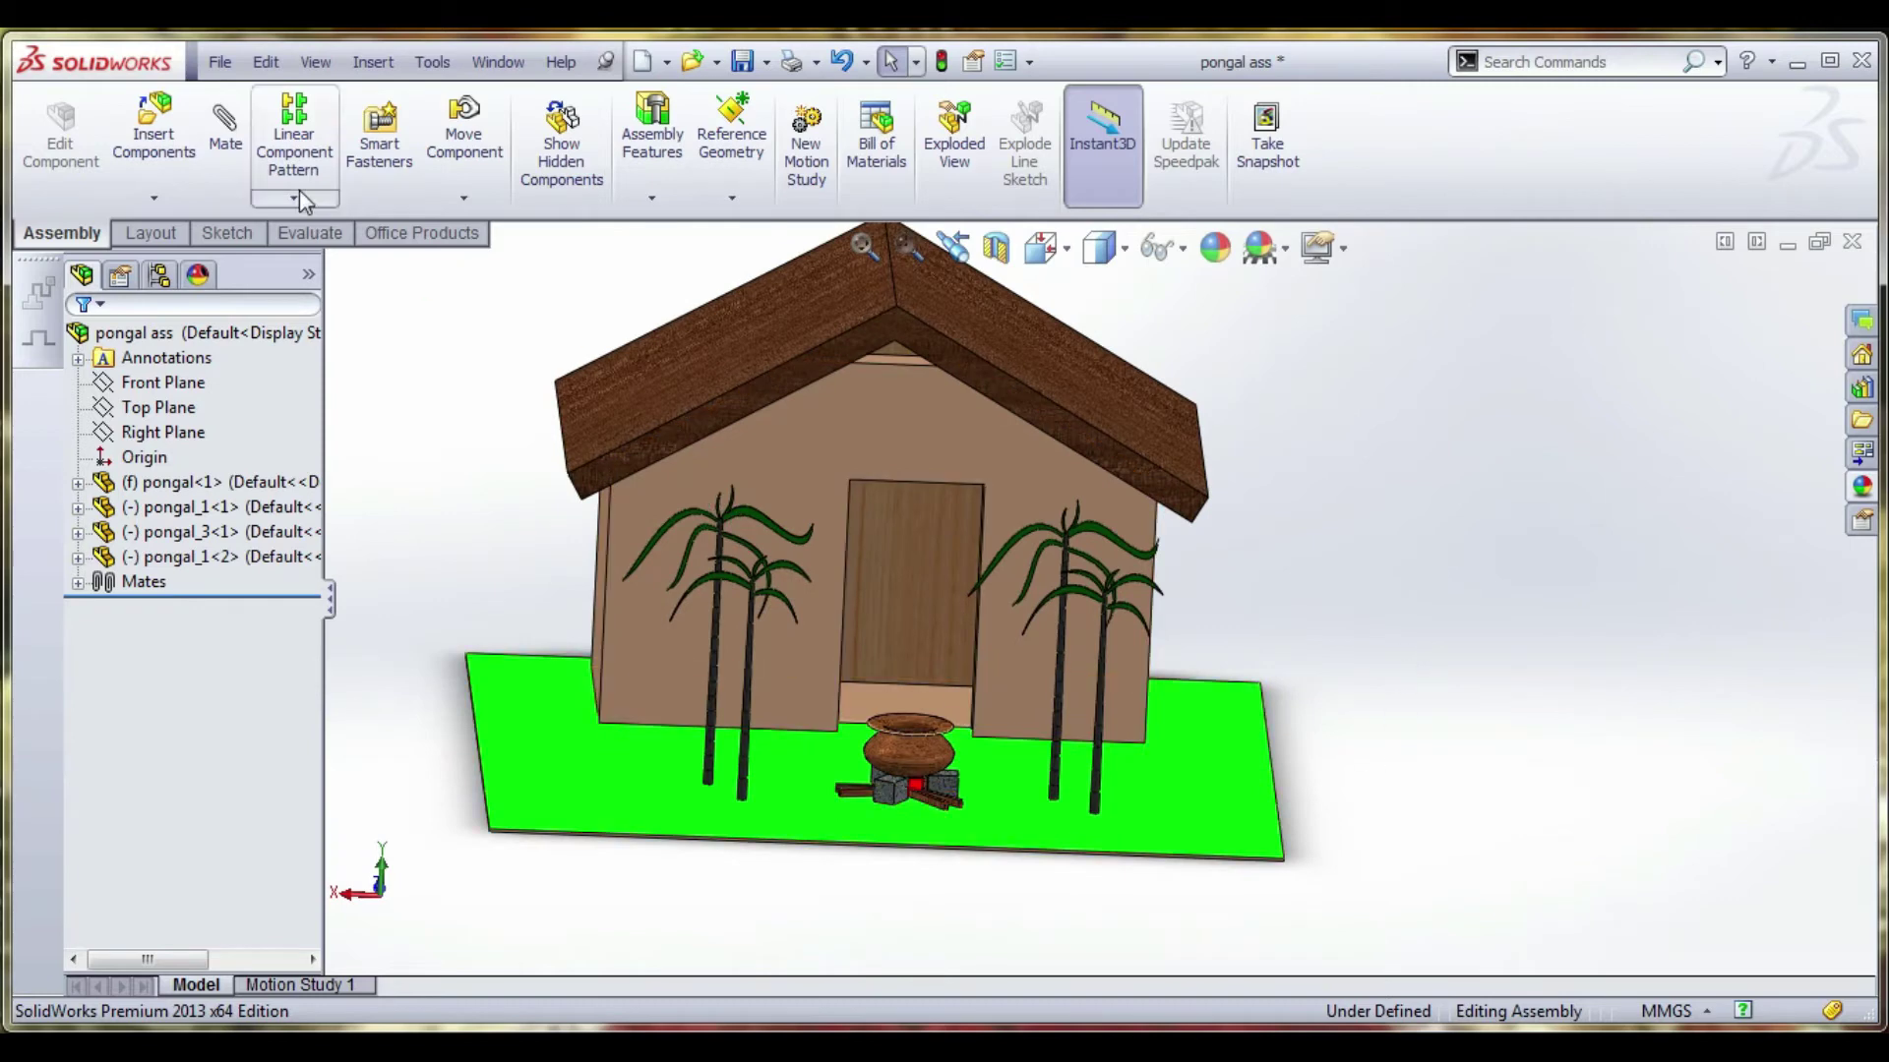
{"action": "left_click", "coordinate": [179, 149]}
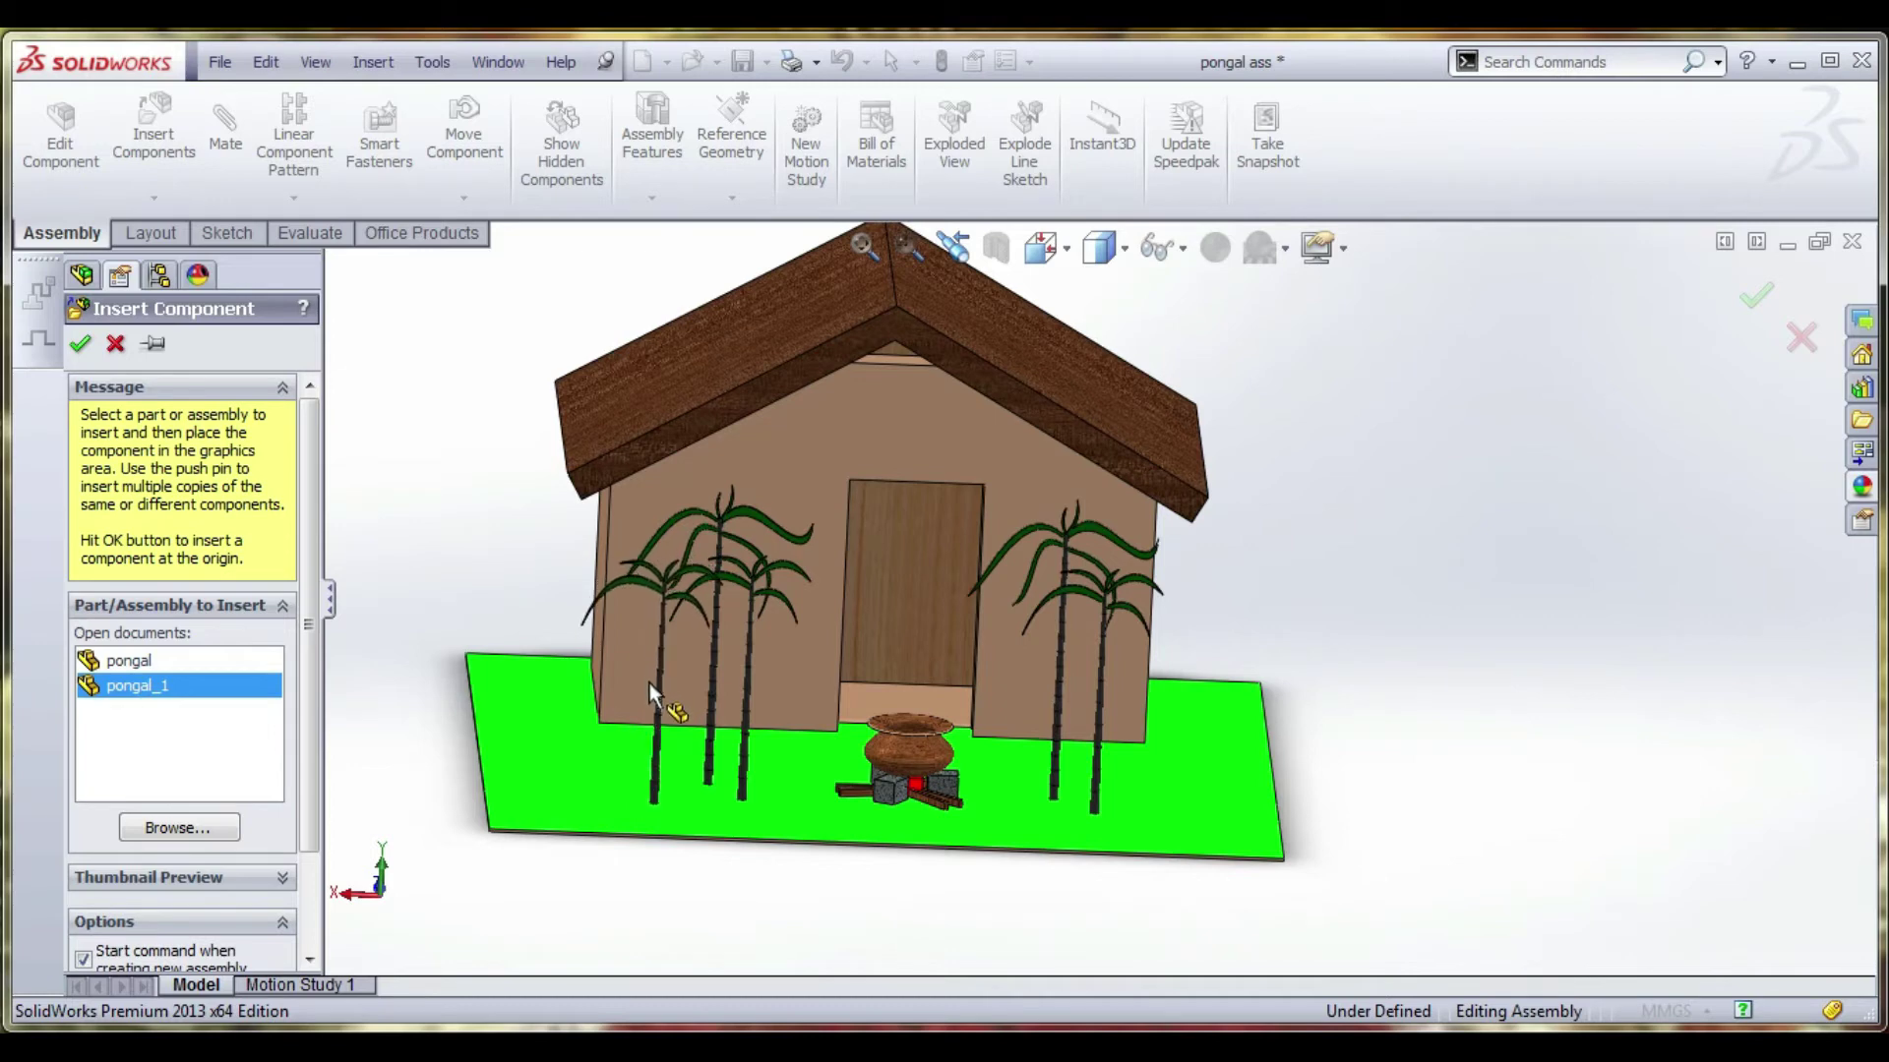
{"action": "left_click", "coordinate": [649, 683]}
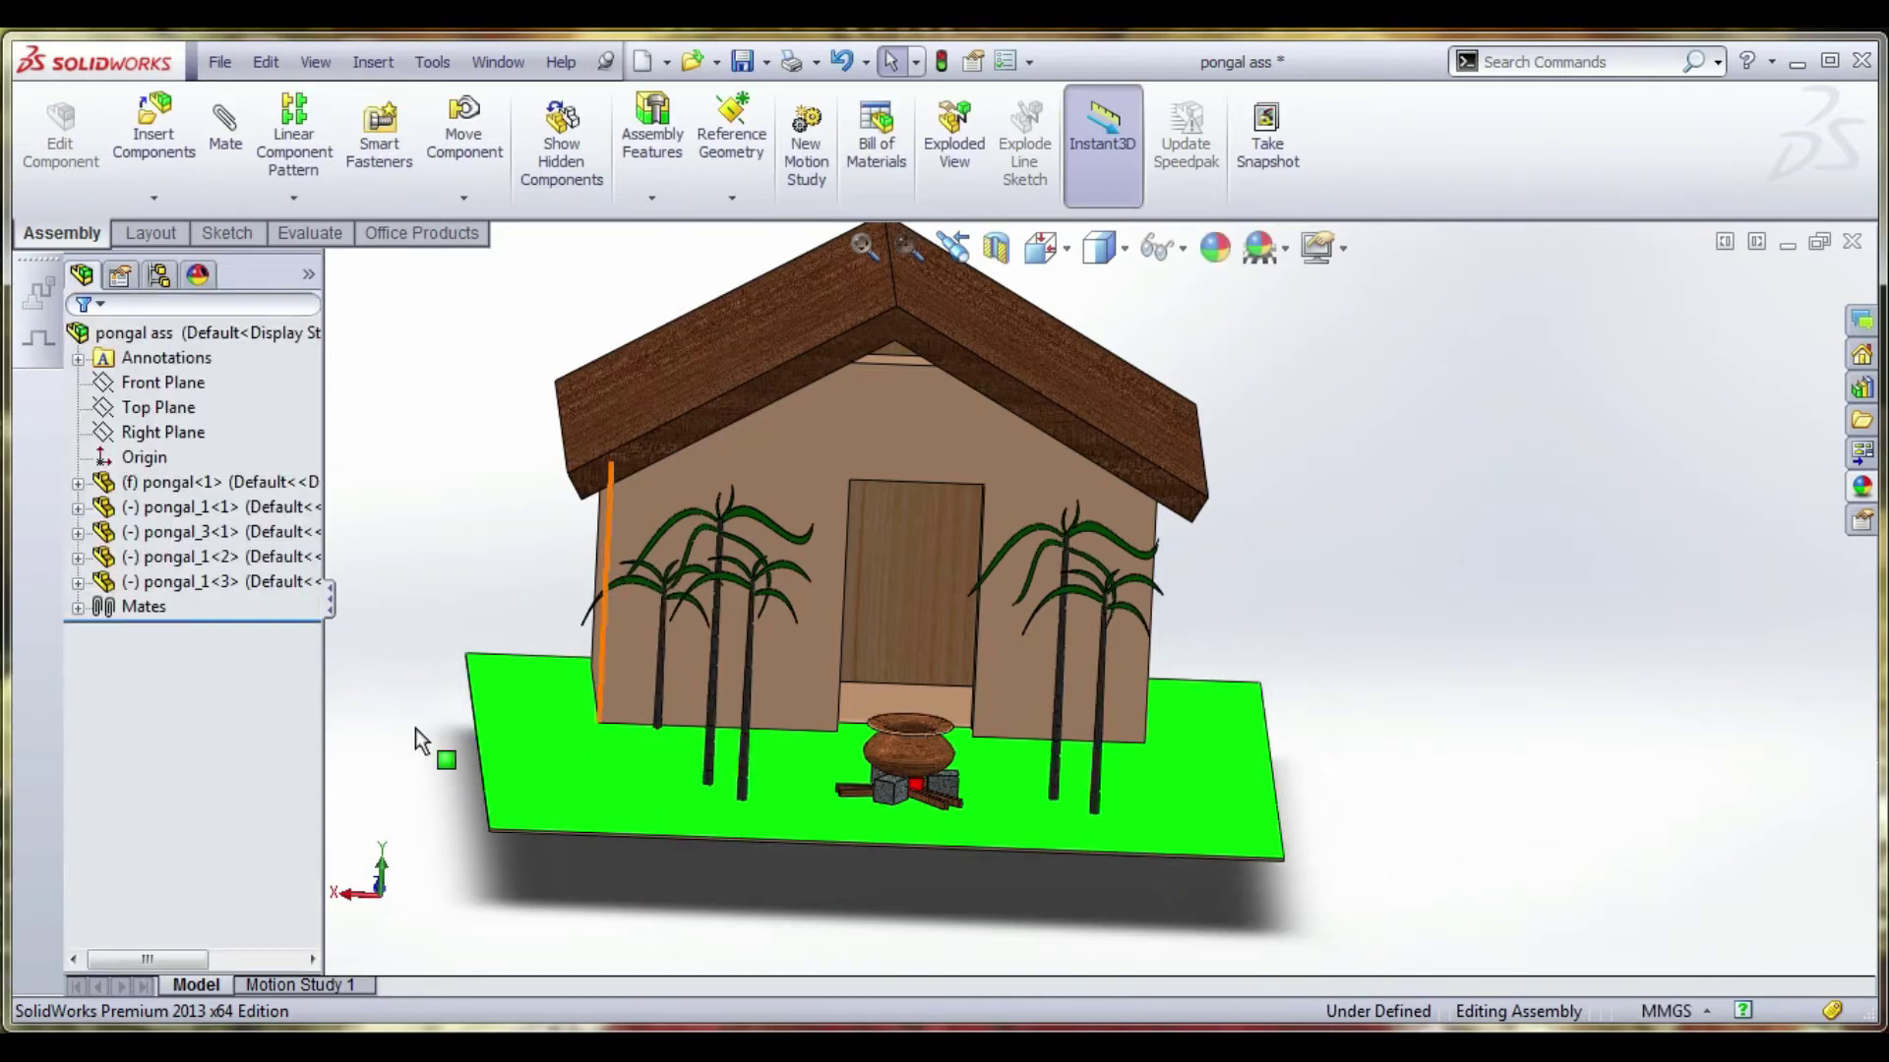
{"action": "left_click", "coordinate": [152, 148]}
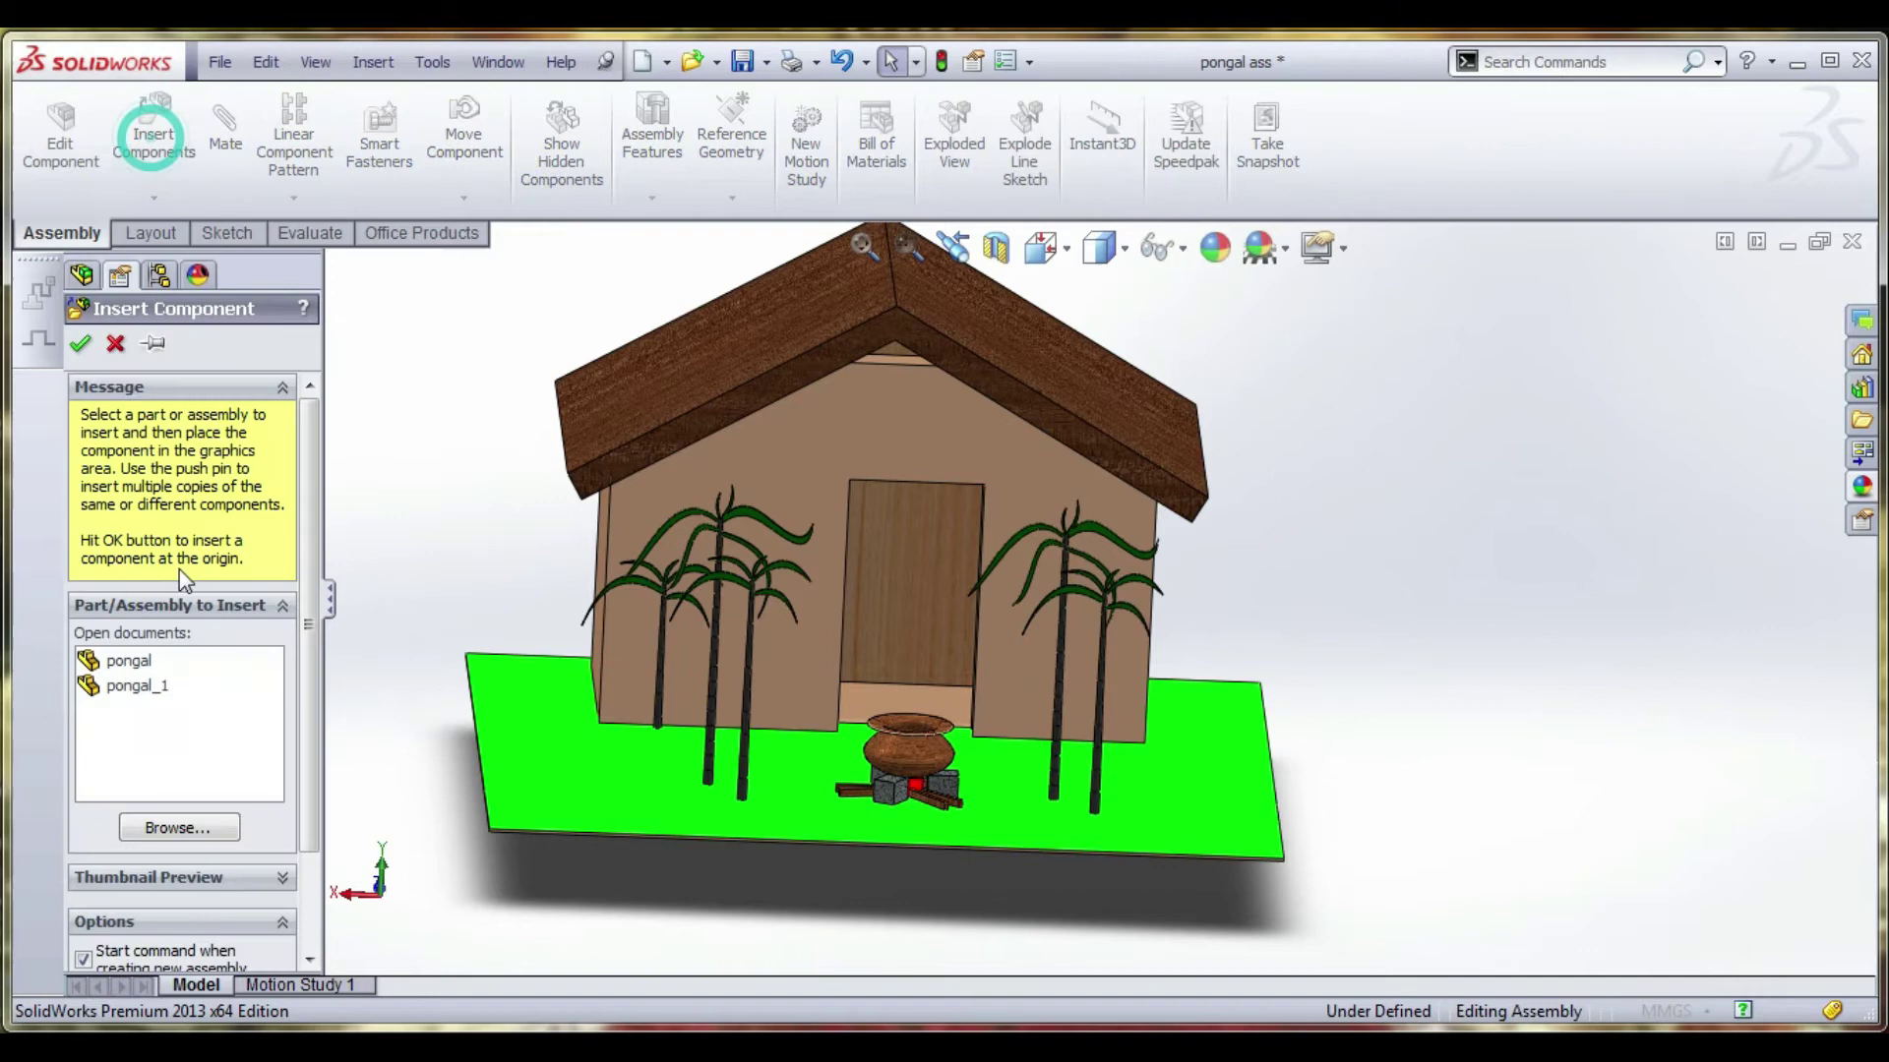
{"action": "left_click", "coordinate": [162, 686]}
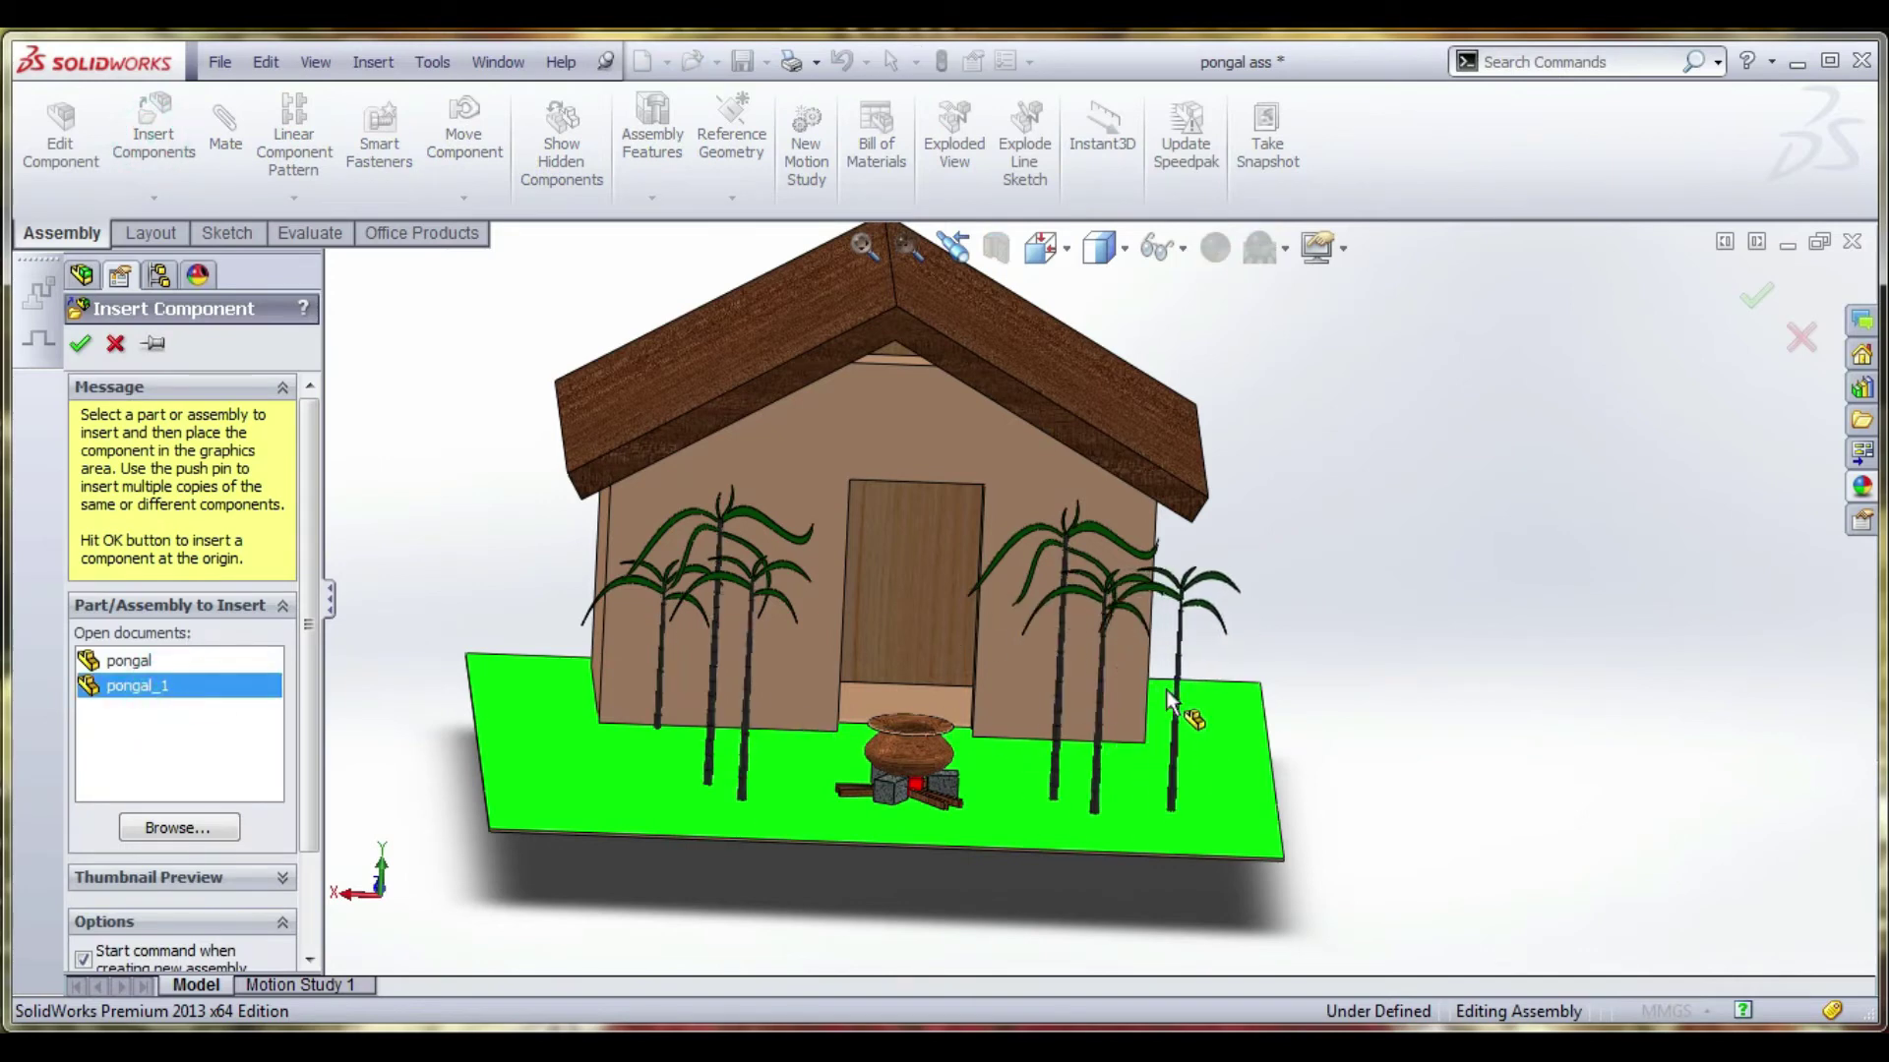
{"action": "left_click", "coordinate": [718, 767]}
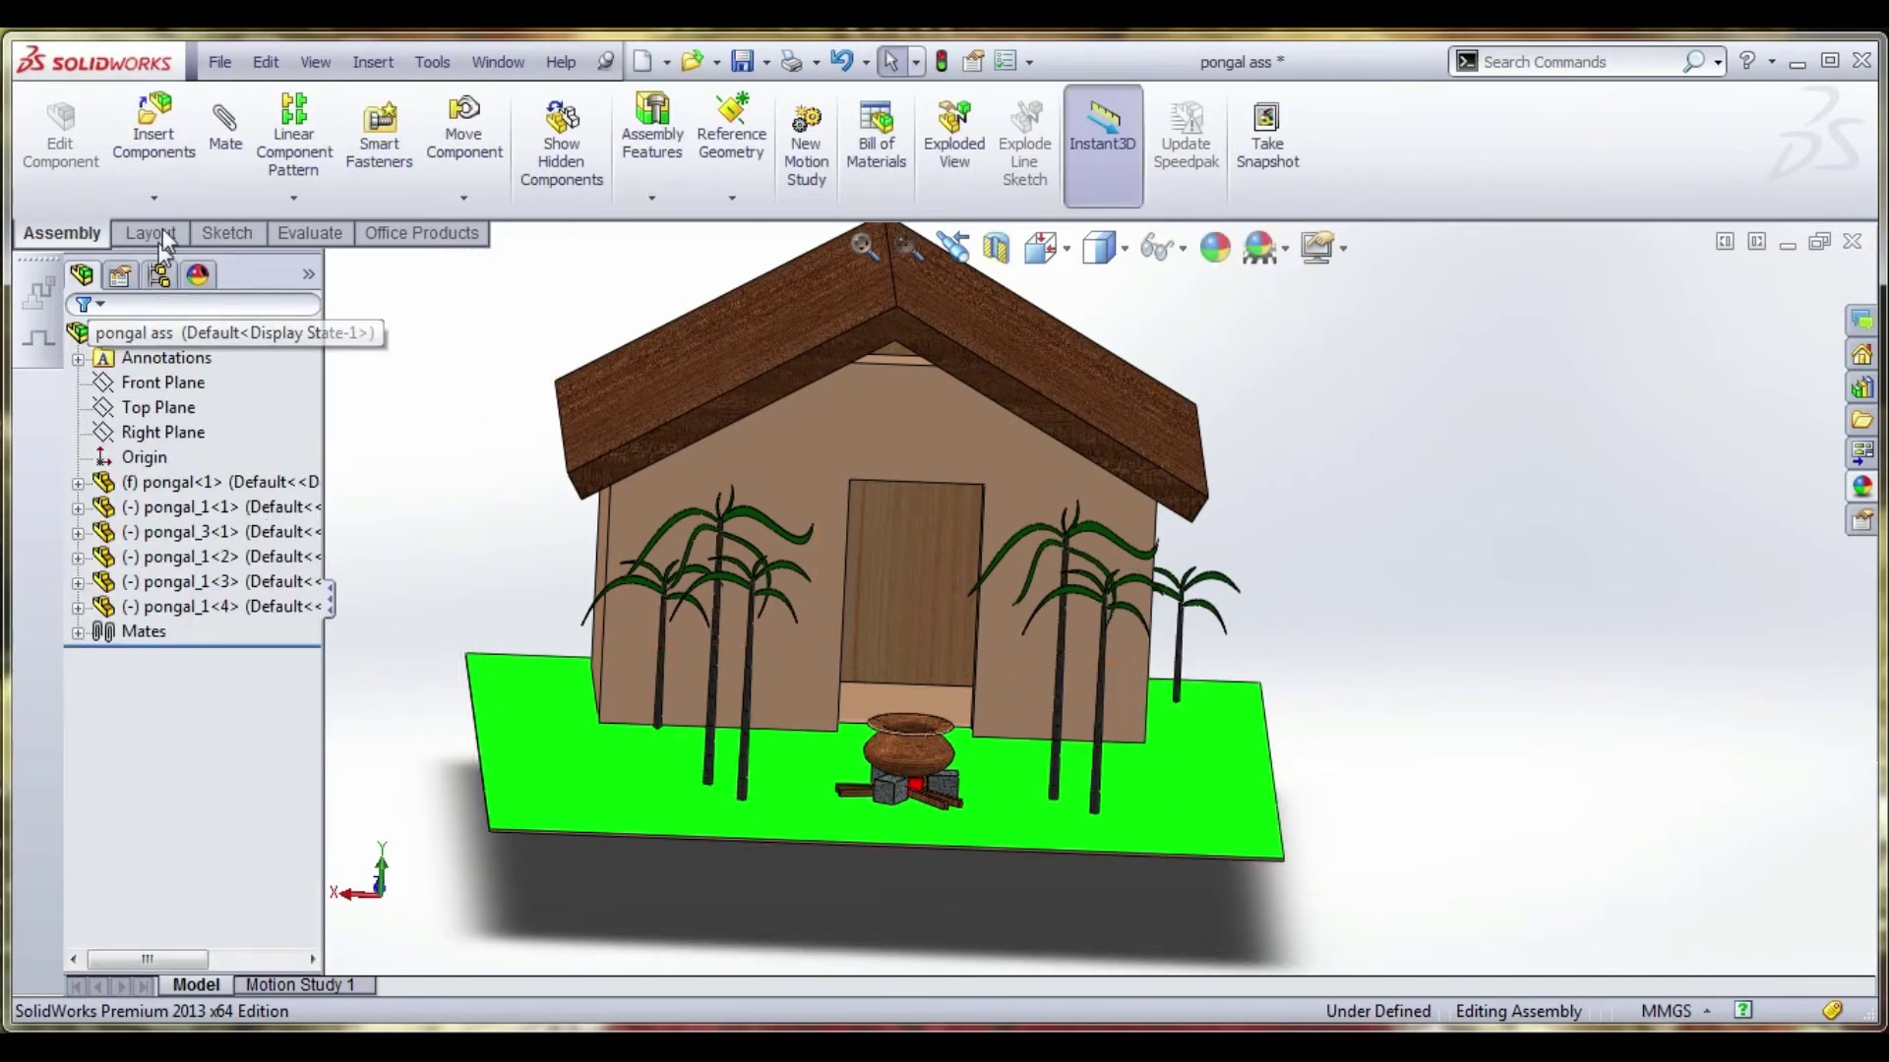
Mate the bottom face of the pongal_1<3> palm trunk coincident with the green base's top face, and slide the palm forward beside its neighbouring pair.
{"action": "left_click", "coordinate": [226, 128]}
{"action": "middle_click_drag", "start_coordinate": [700, 762], "coordinate": [743, 709]}
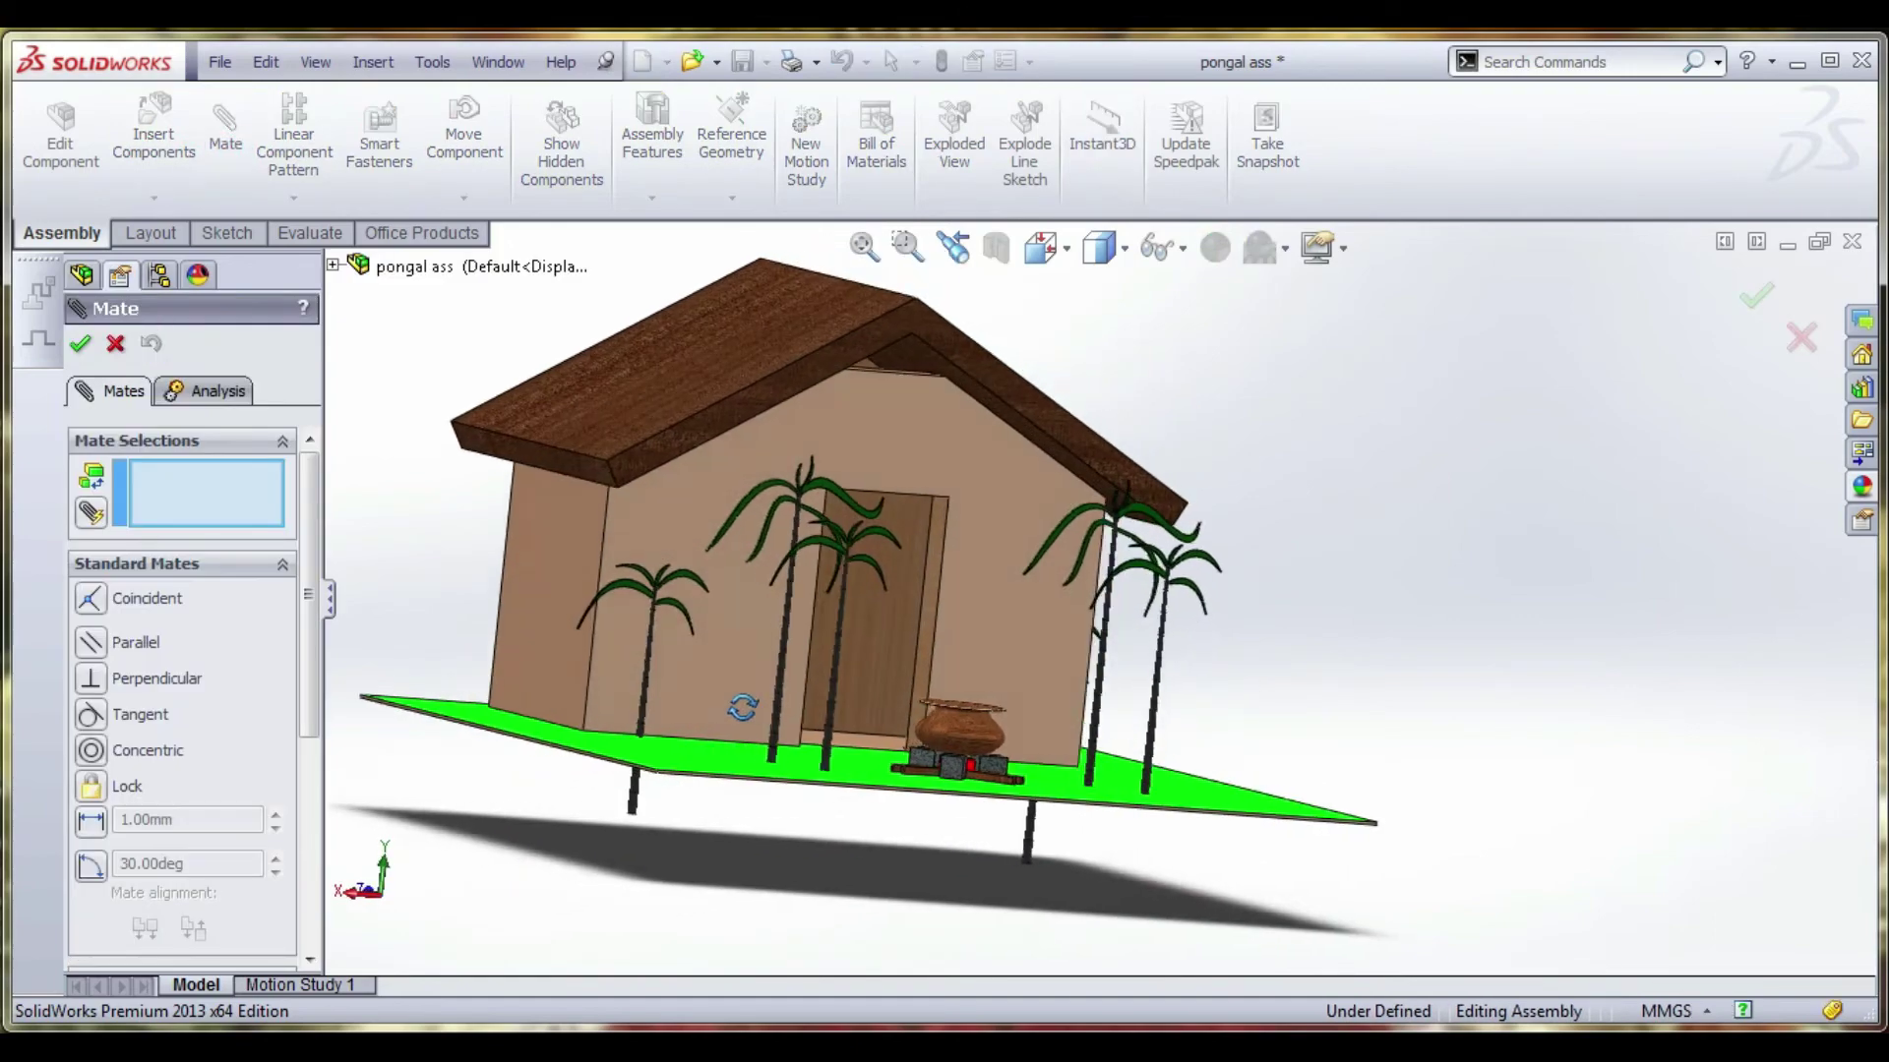
{"action": "middle_click_drag", "start_coordinate": [629, 861], "coordinate": [669, 740]}
{"action": "scroll", "coordinate": [674, 767], "scroll_direction": "down", "scroll_amount": 6}
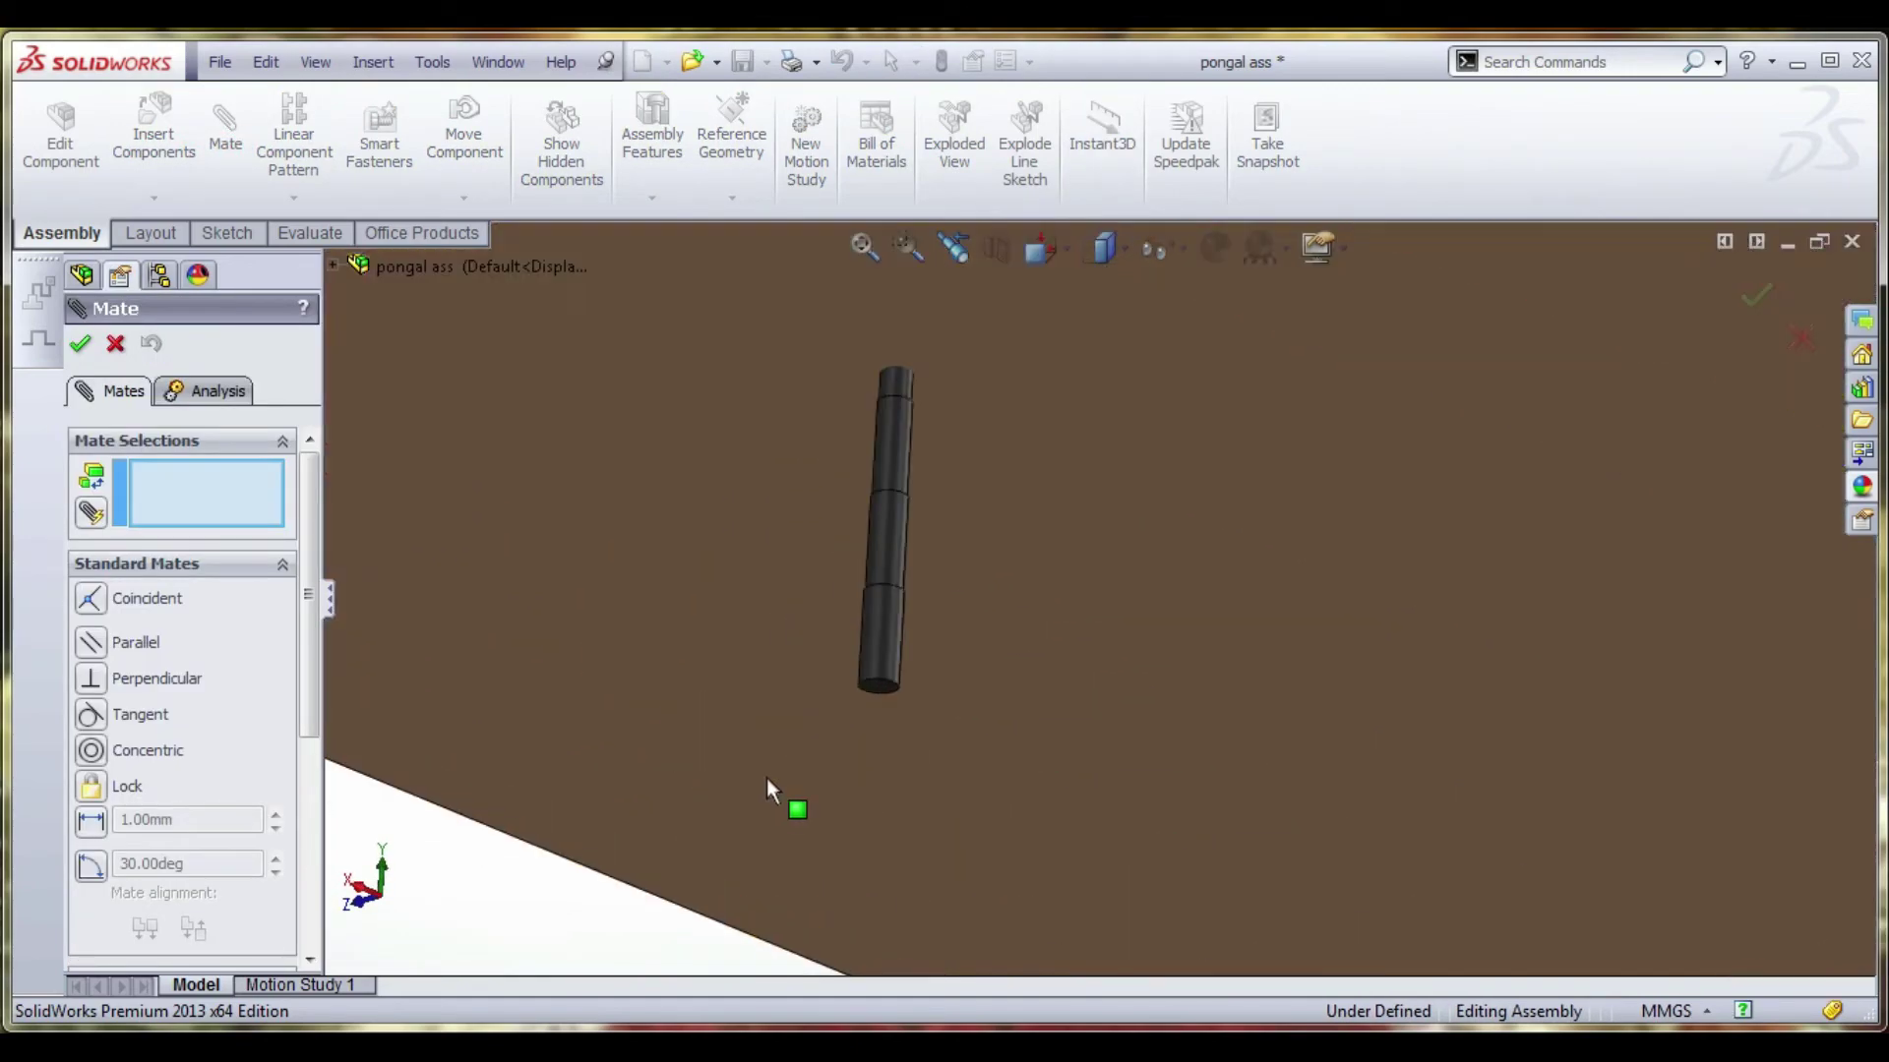
{"action": "left_click", "coordinate": [875, 688]}
{"action": "scroll", "coordinate": [876, 689], "scroll_direction": "up", "scroll_amount": 5}
{"action": "middle_click_drag", "start_coordinate": [875, 689], "coordinate": [1008, 885]}
{"action": "left_click", "coordinate": [1009, 884]}
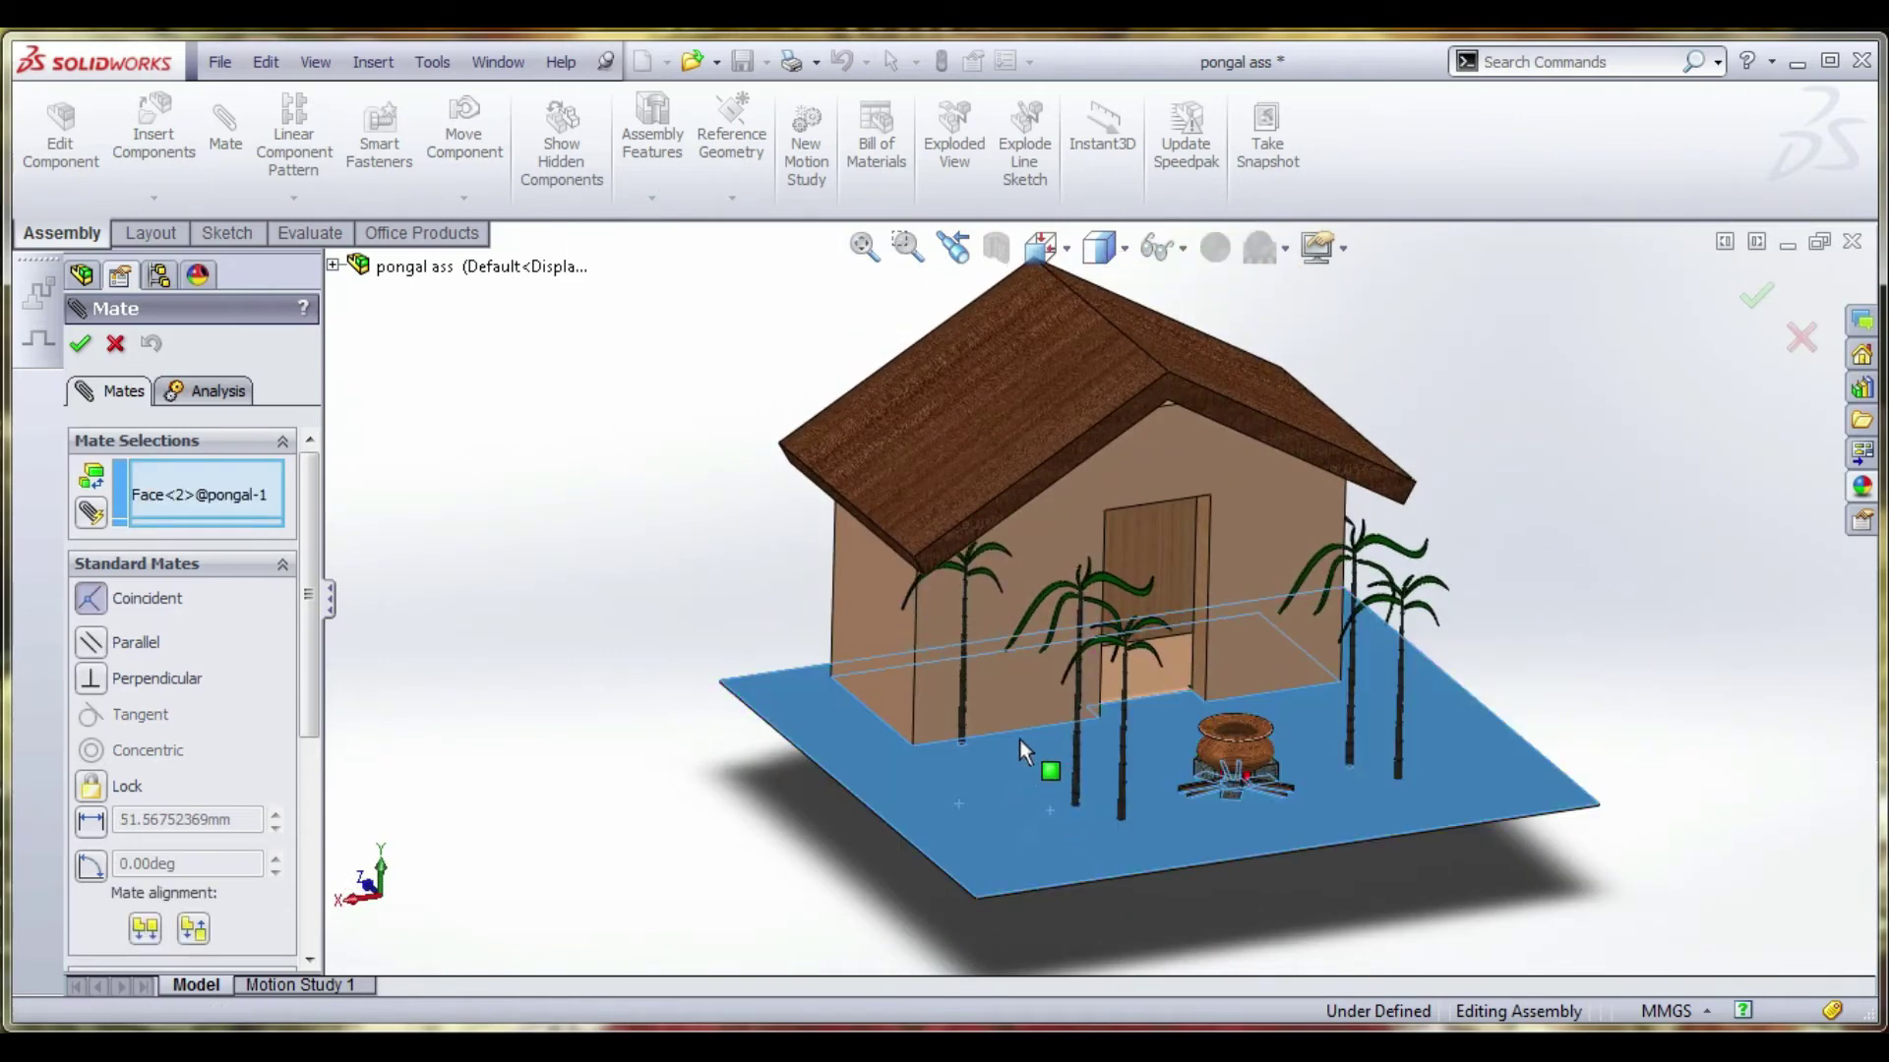
{"action": "left_click", "coordinate": [1324, 779]}
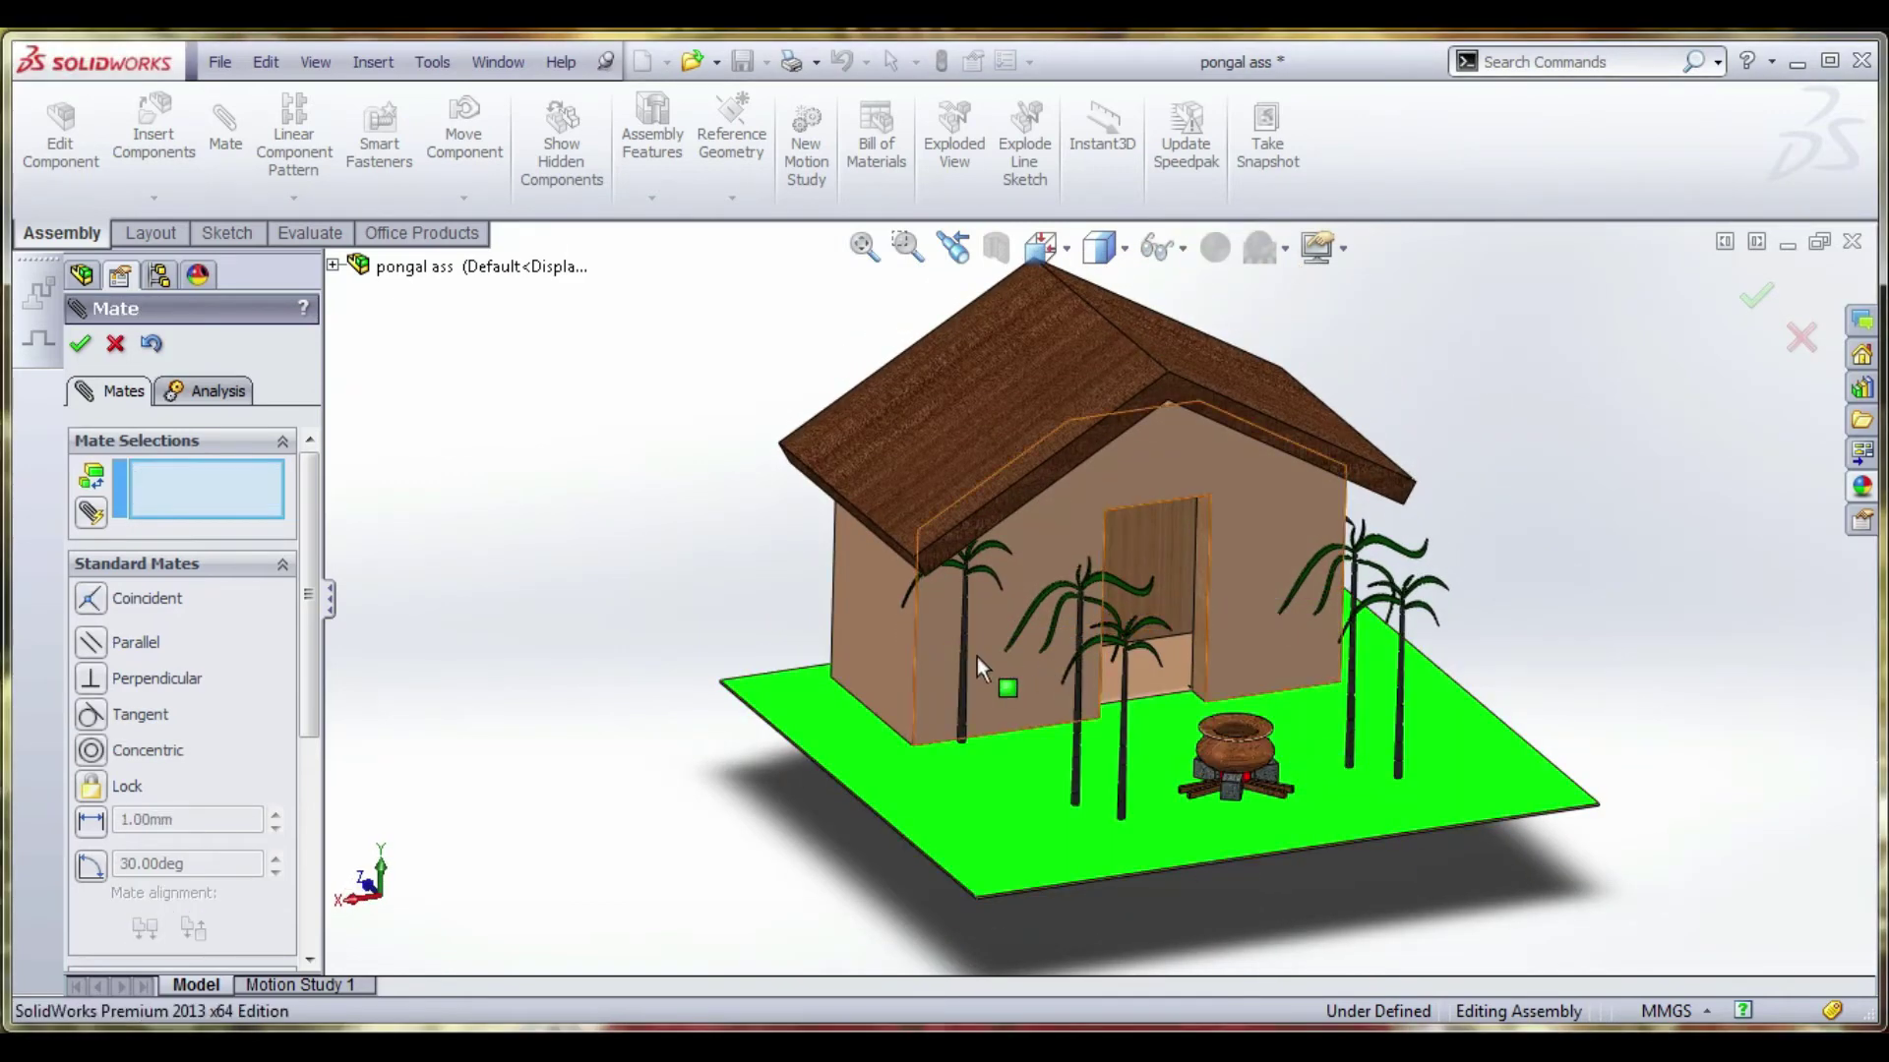
{"action": "mouse_move", "coordinate": [1031, 793]}
{"action": "left_mouse_down"}
{"action": "mouse_move", "coordinate": [1035, 756]}
{"action": "mouse_move", "coordinate": [1037, 773]}
{"action": "left_mouse_up"}
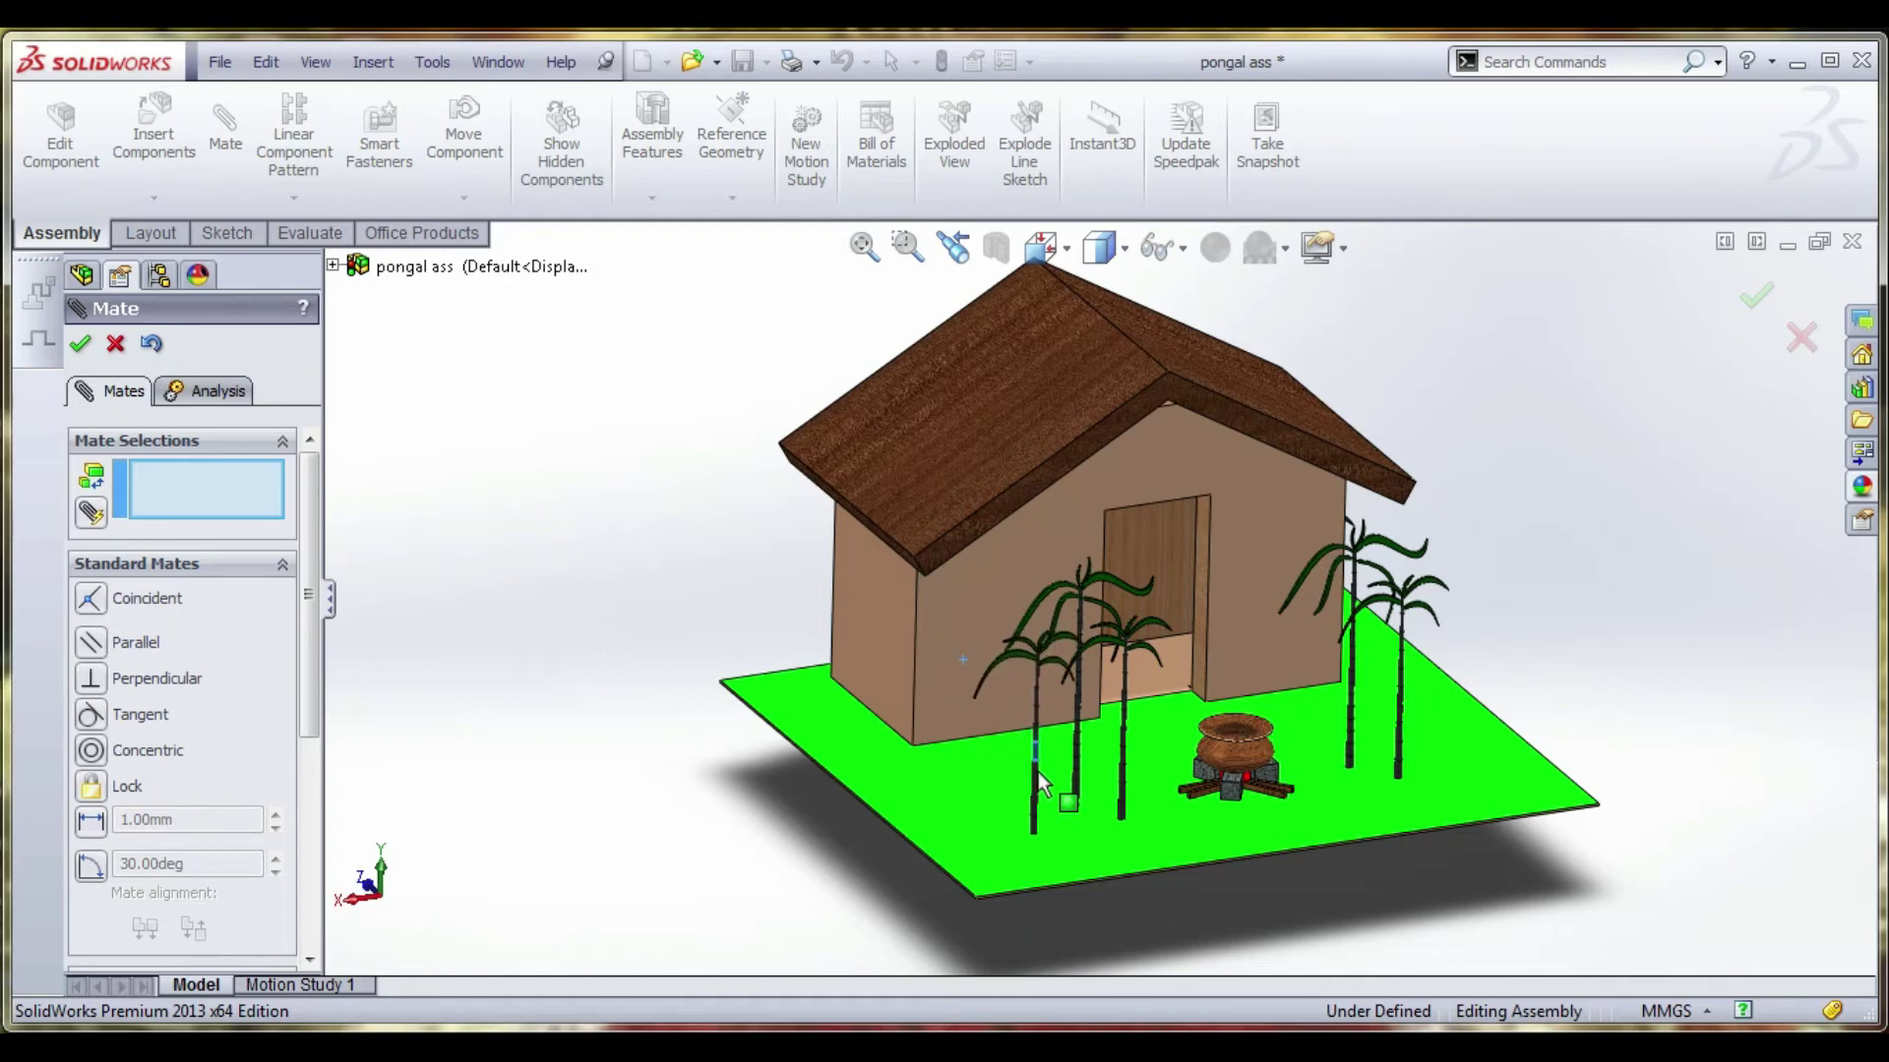
Add a coincident mate between the bottom face of the pongal_1<4> palm trunk and the top face of the green base.
{"action": "middle_click_drag", "start_coordinate": [1207, 797], "coordinate": [1208, 700]}
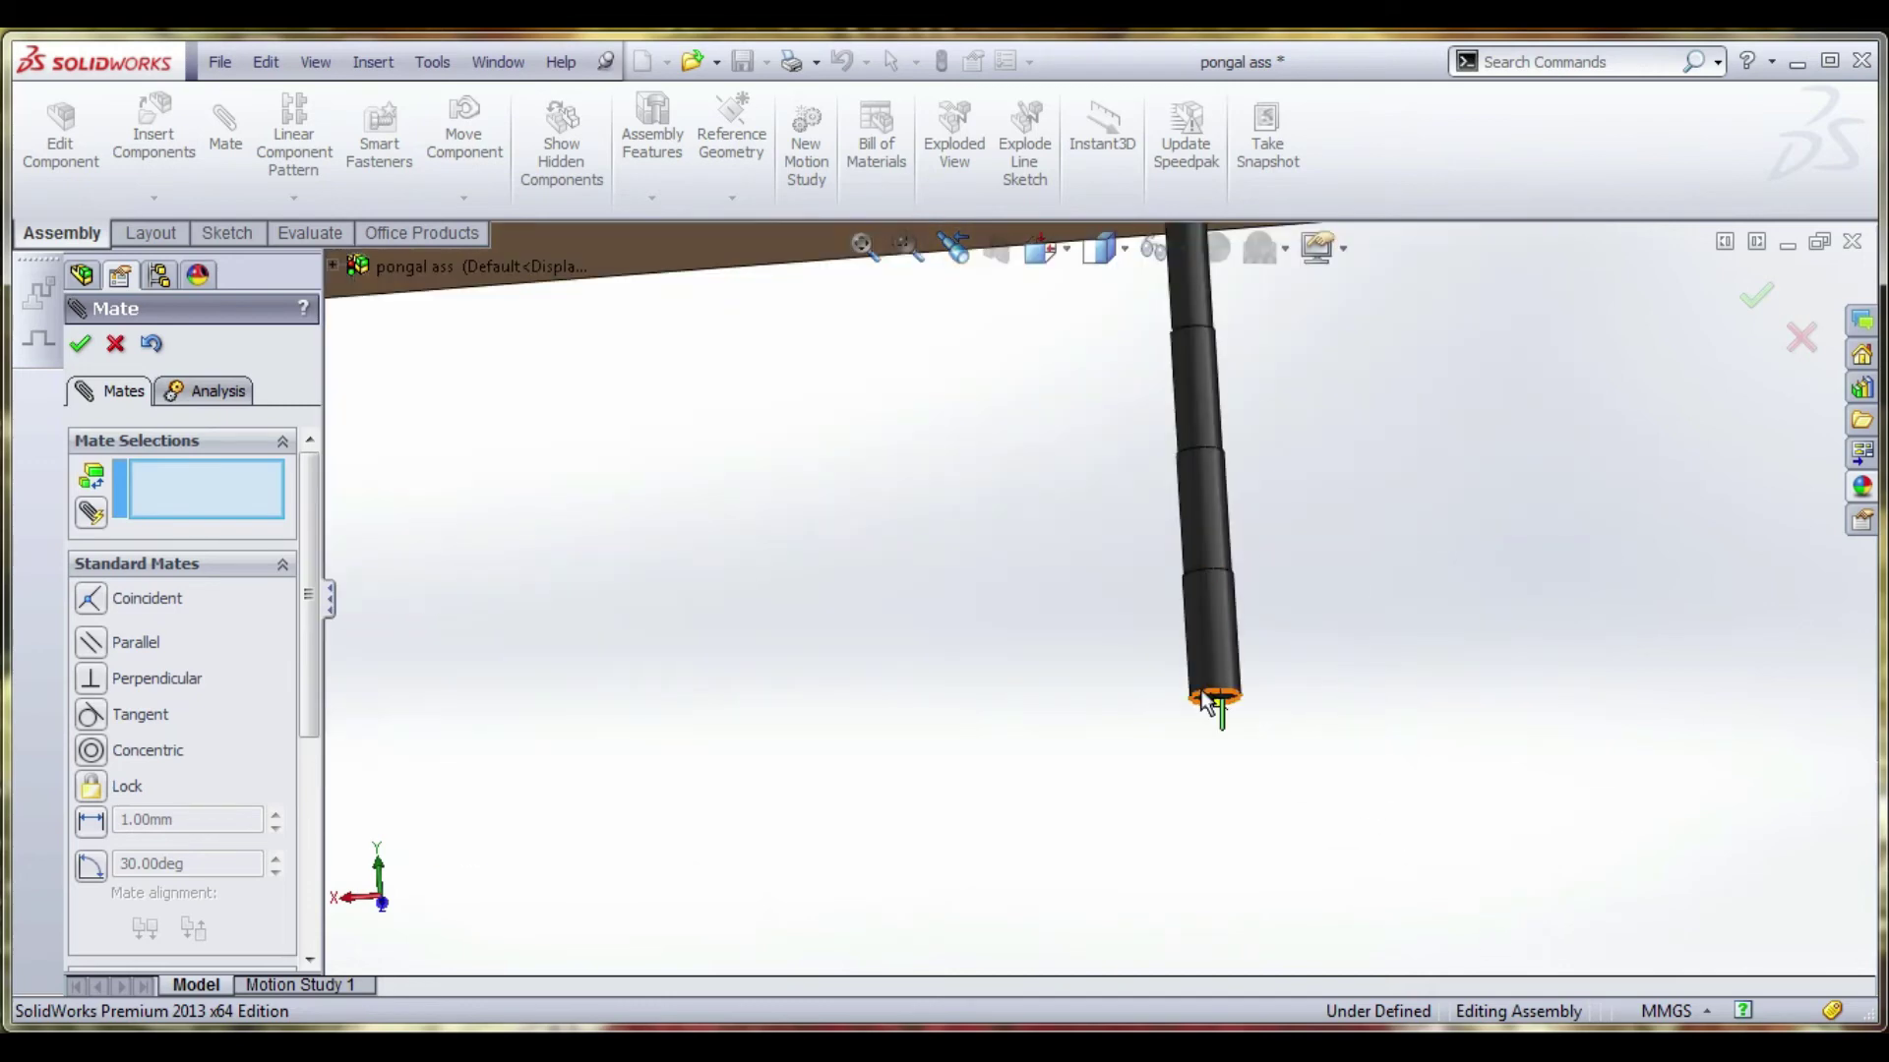
{"action": "left_click", "coordinate": [1224, 701]}
{"action": "key", "text": "ctrl+7"}
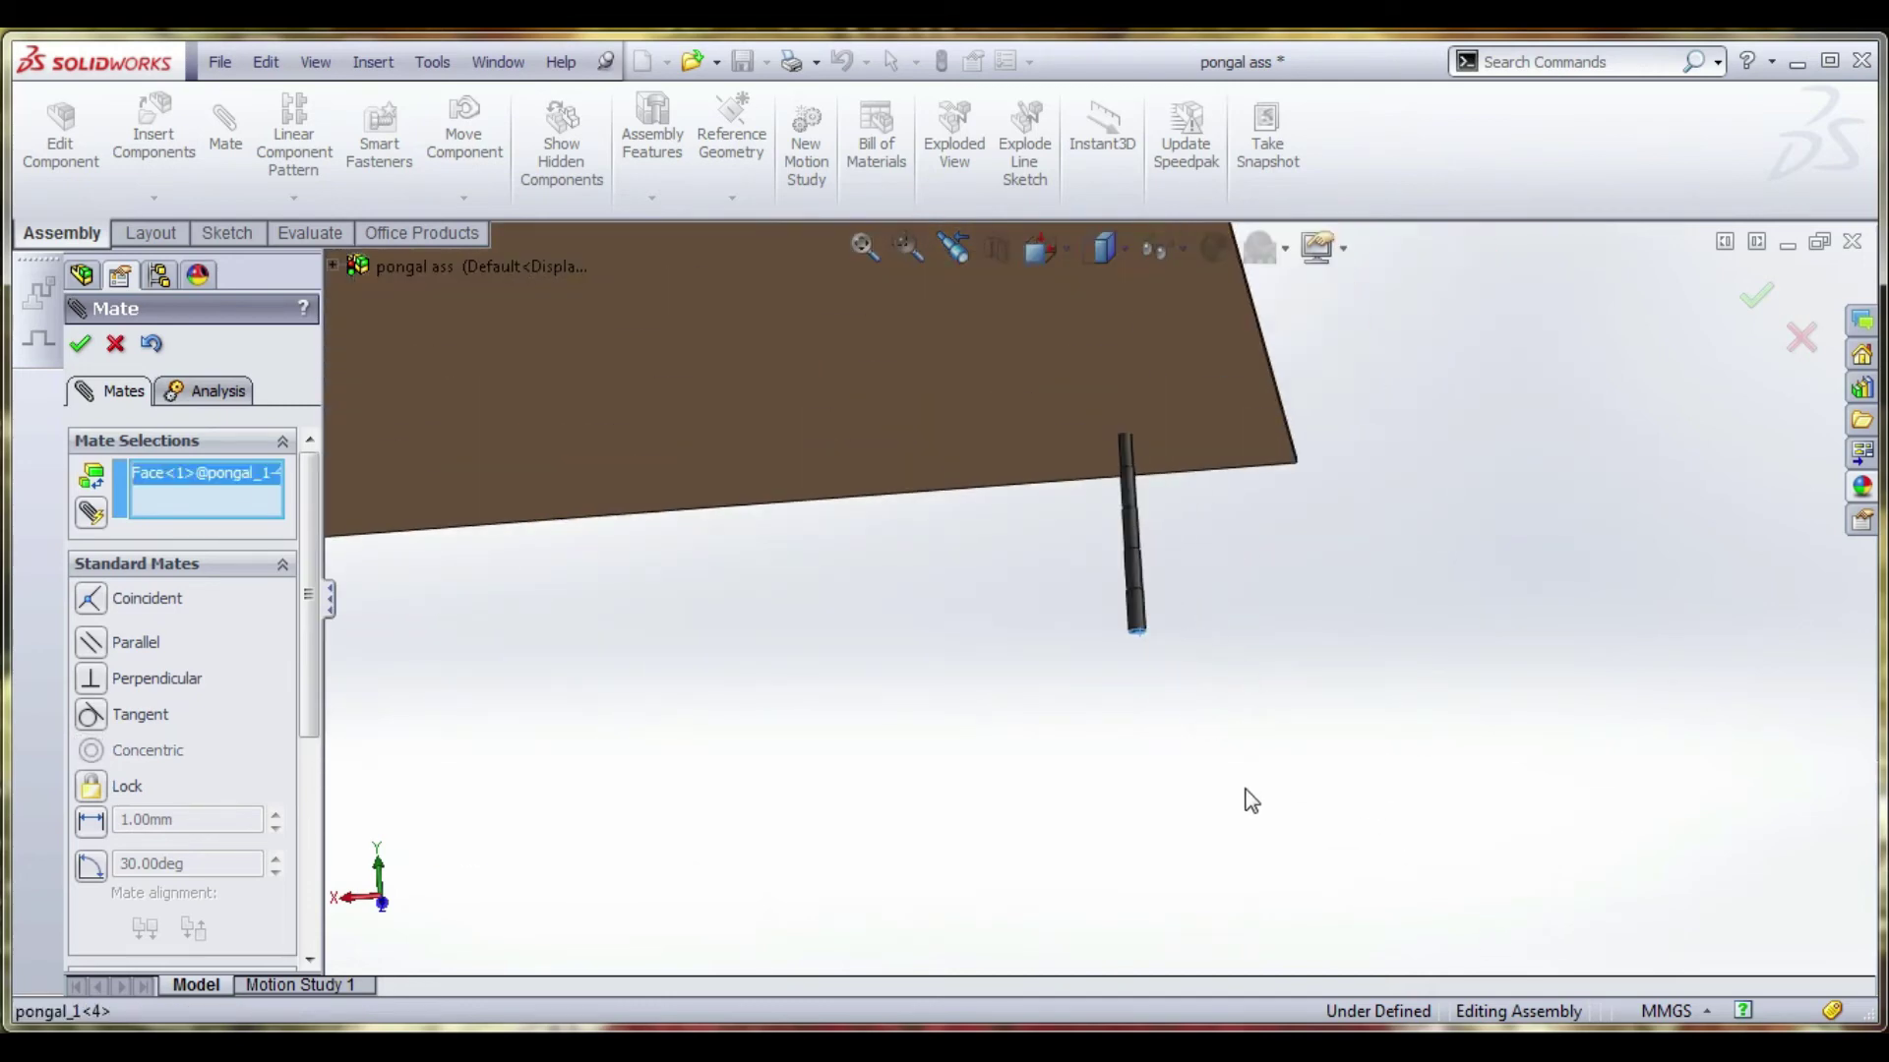
{"action": "left_click", "coordinate": [1112, 570]}
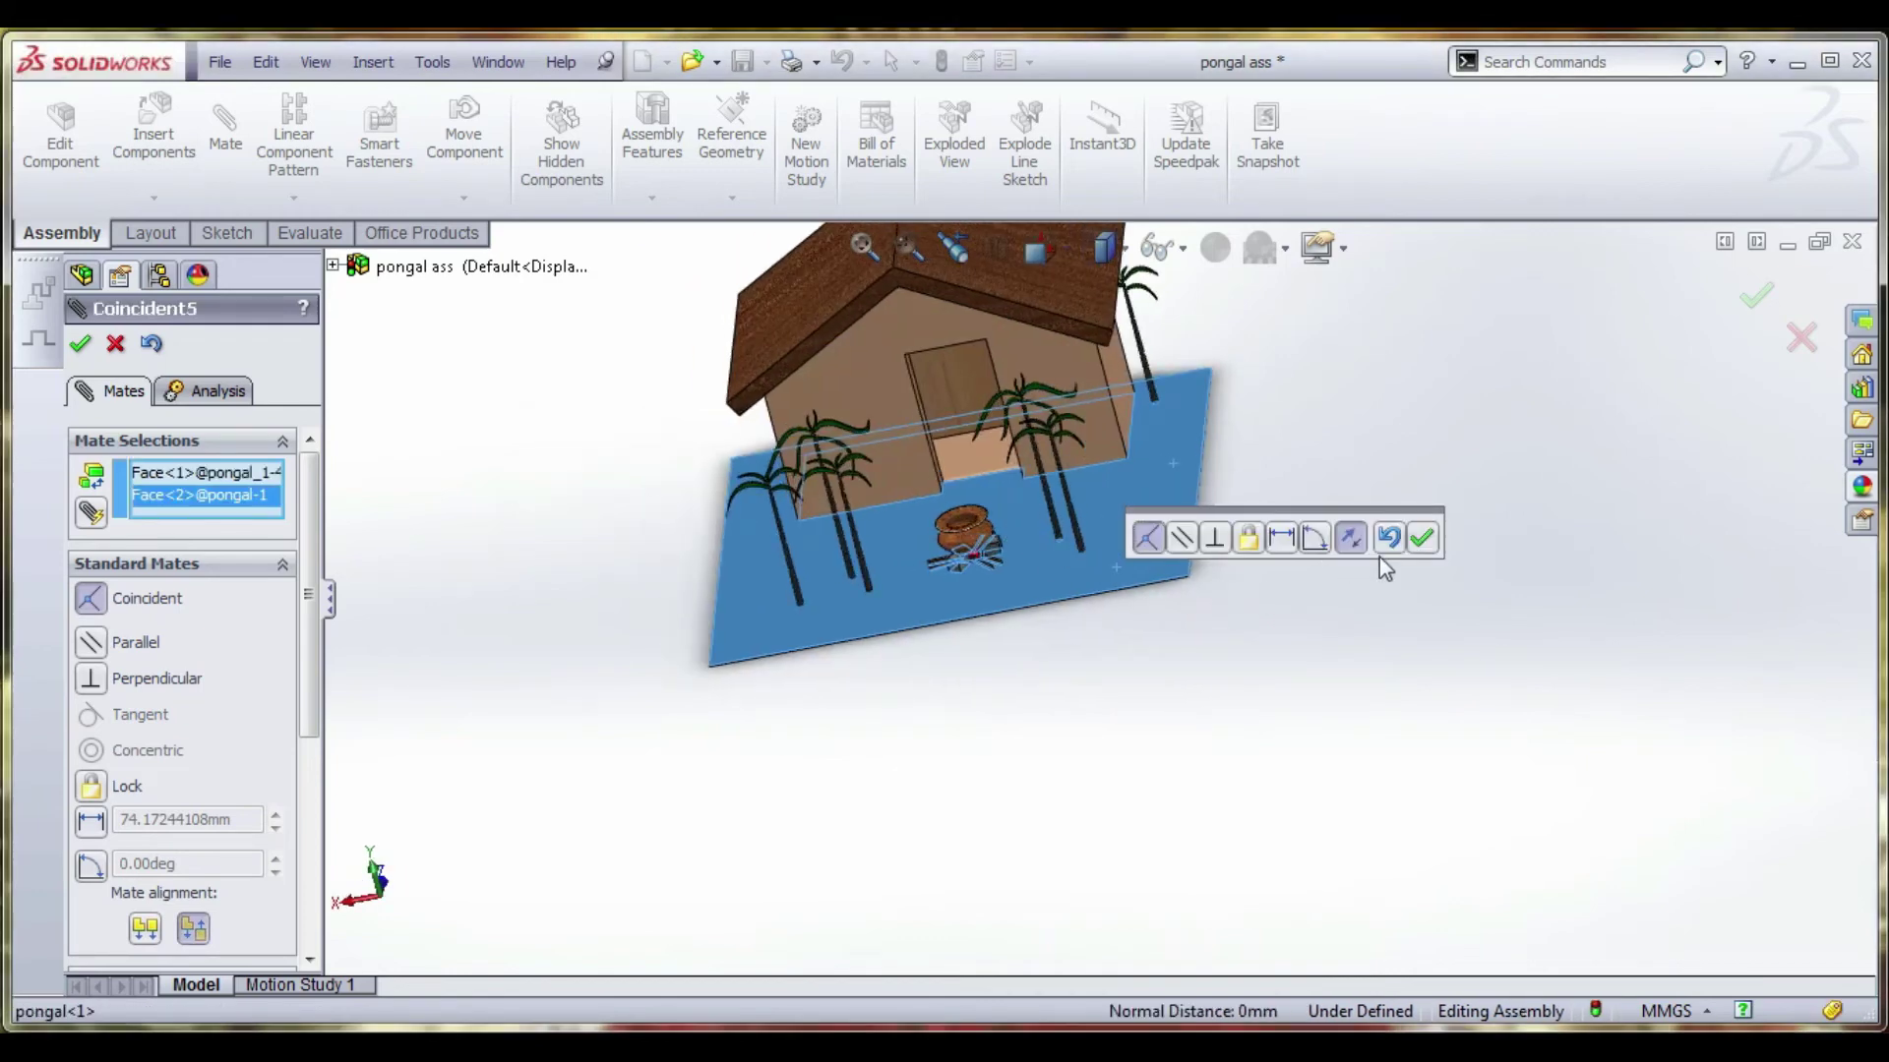
{"action": "left_click", "coordinate": [1421, 537]}
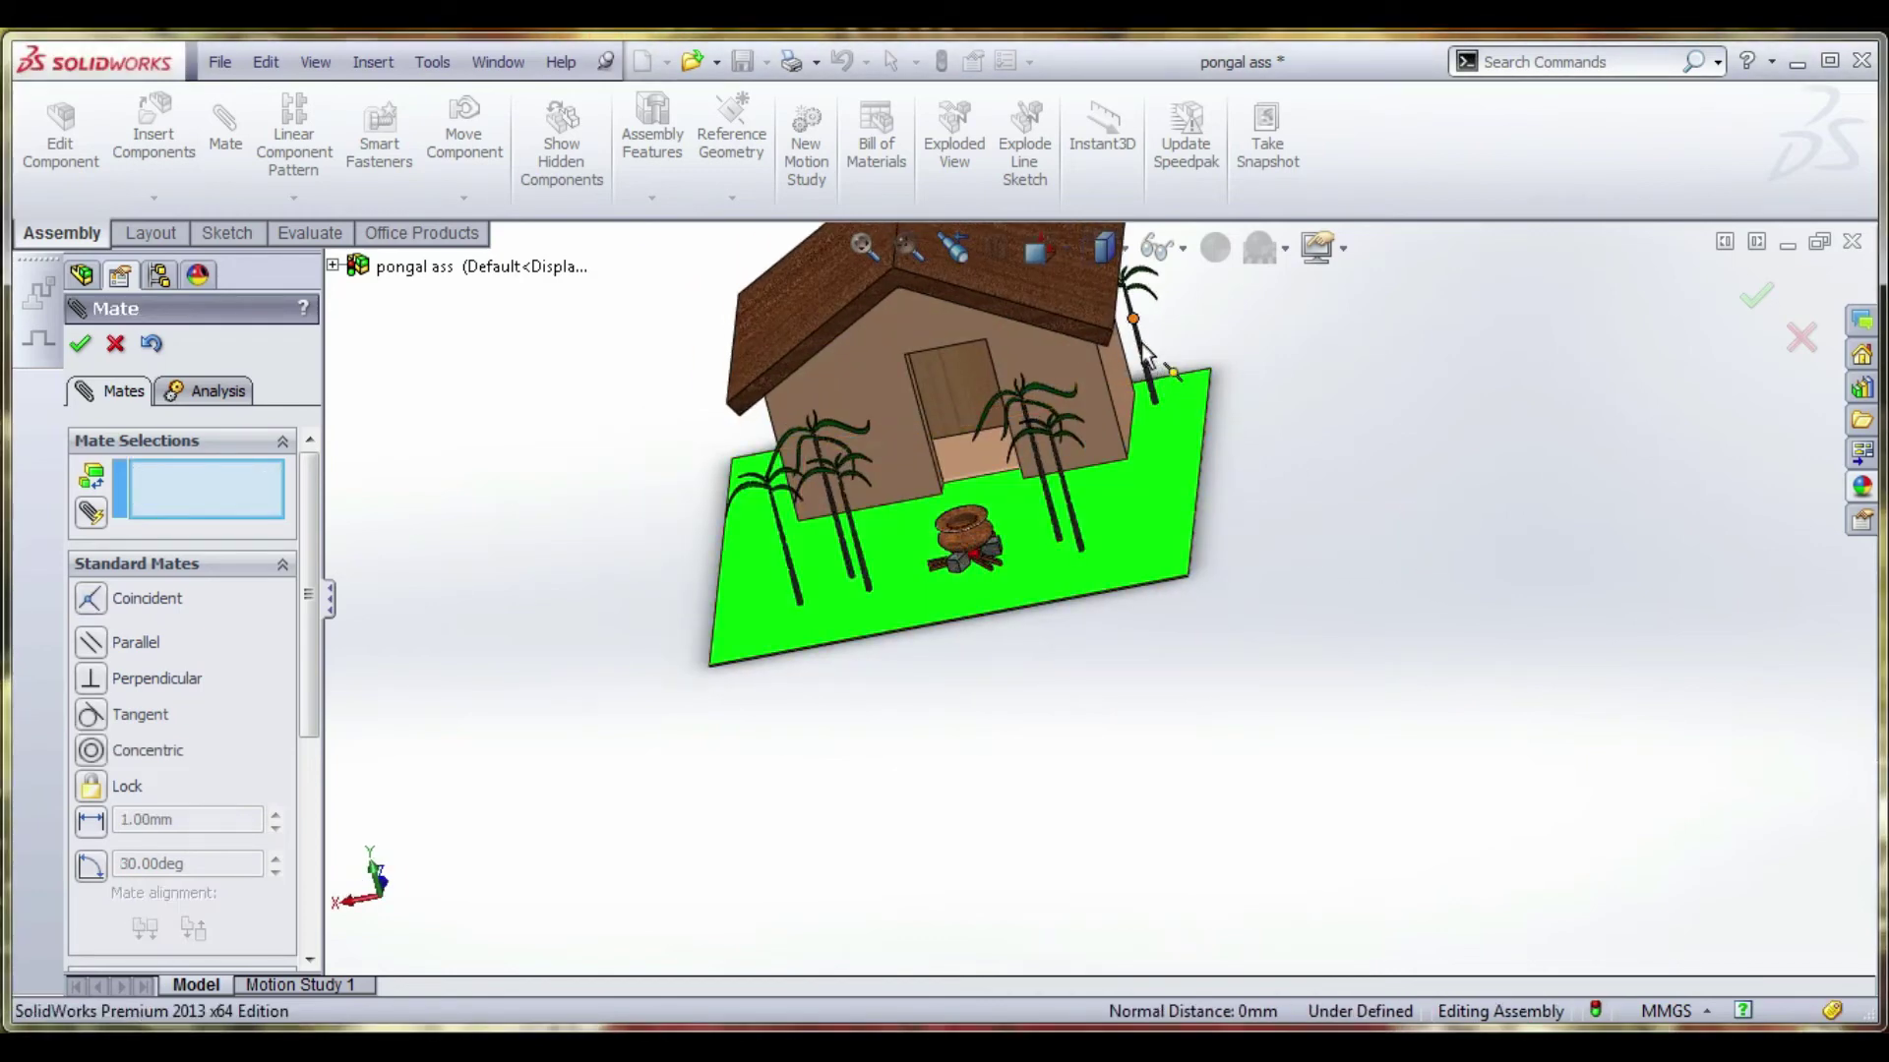
Slide the pongal_1<4> palm forward from beside the house to the pot side of its neighbouring palm pair, and finish mating.
{"action": "left_click_drag", "start_coordinate": [1143, 364], "coordinate": [1126, 521]}
{"action": "middle_click_drag", "start_coordinate": [1126, 521], "coordinate": [1033, 551]}
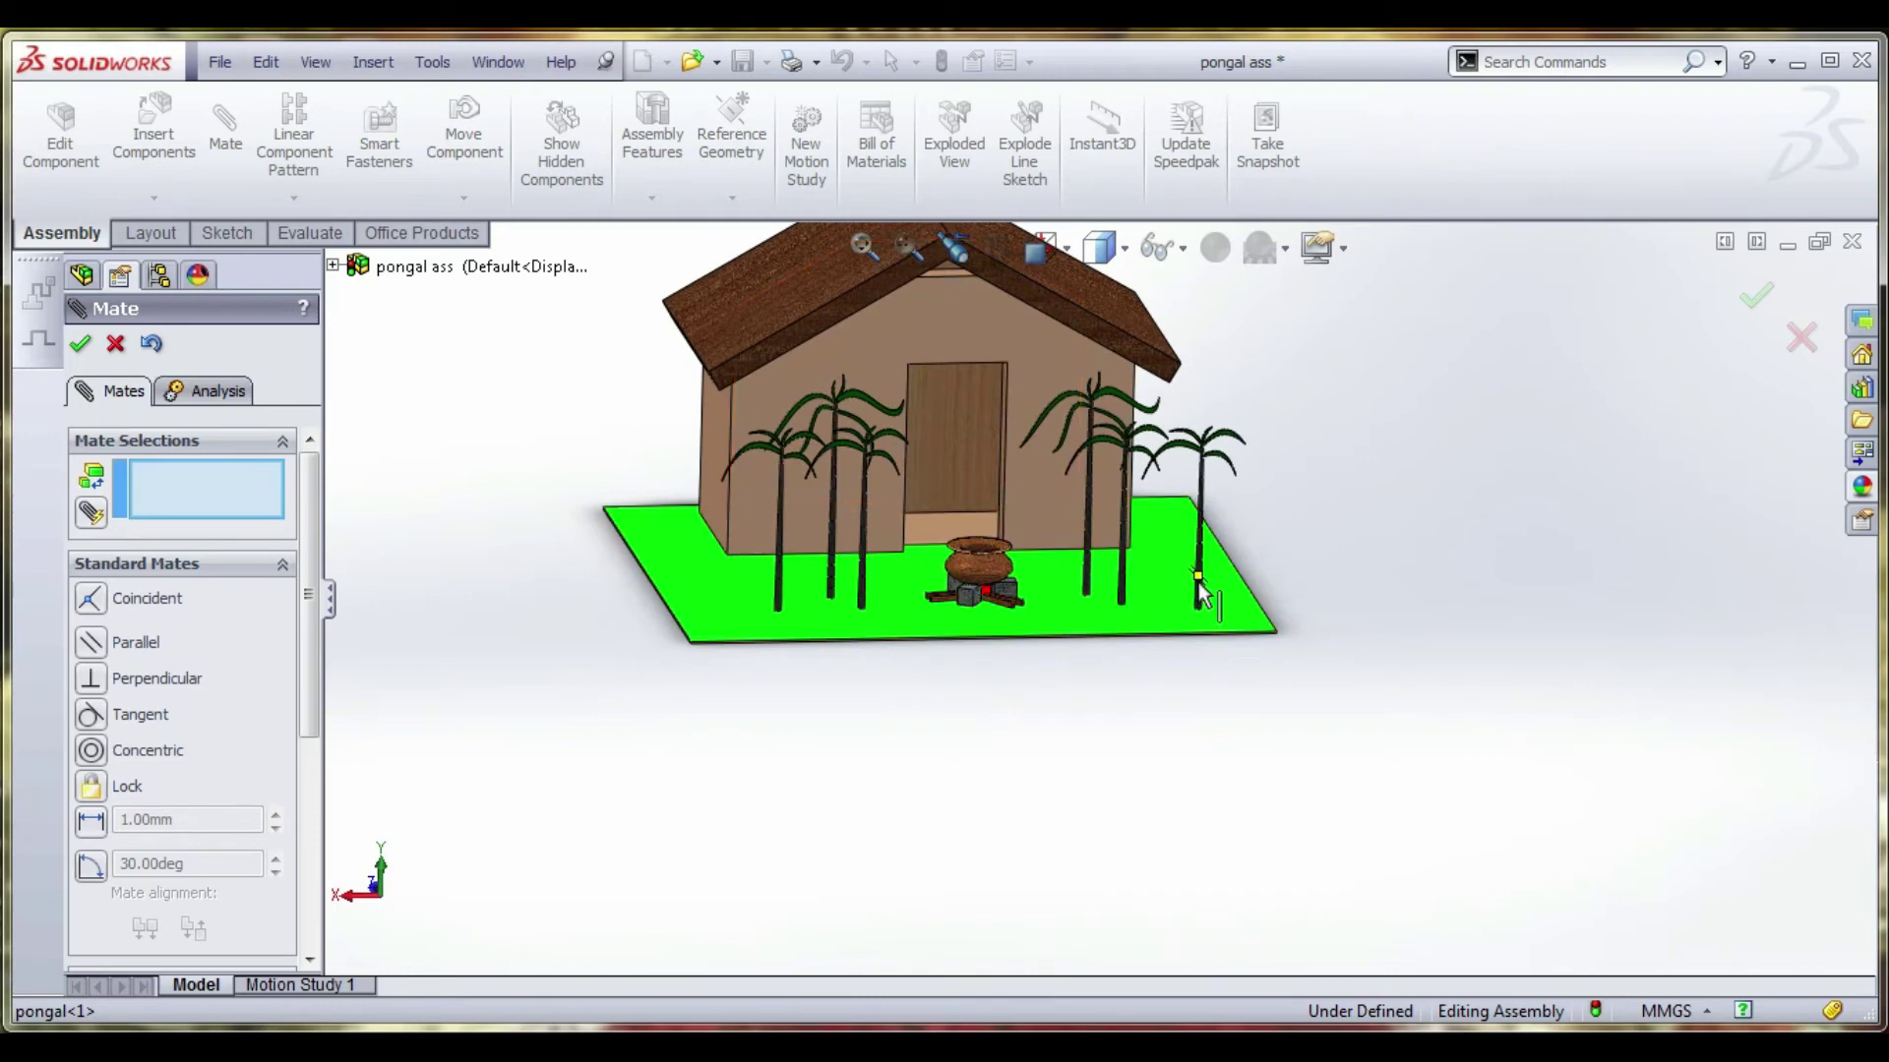
{"action": "left_click_drag", "start_coordinate": [1202, 588], "coordinate": [1042, 581]}
{"action": "scroll", "coordinate": [1015, 556], "scroll_direction": "down", "scroll_amount": 2}
{"action": "mouse_move", "coordinate": [1005, 590]}
{"action": "middle_mouse_down"}
{"action": "mouse_move", "coordinate": [985, 559]}
{"action": "mouse_move", "coordinate": [987, 581]}
{"action": "middle_mouse_up"}
{"action": "scroll", "coordinate": [1015, 670], "scroll_direction": "down", "scroll_amount": 3}
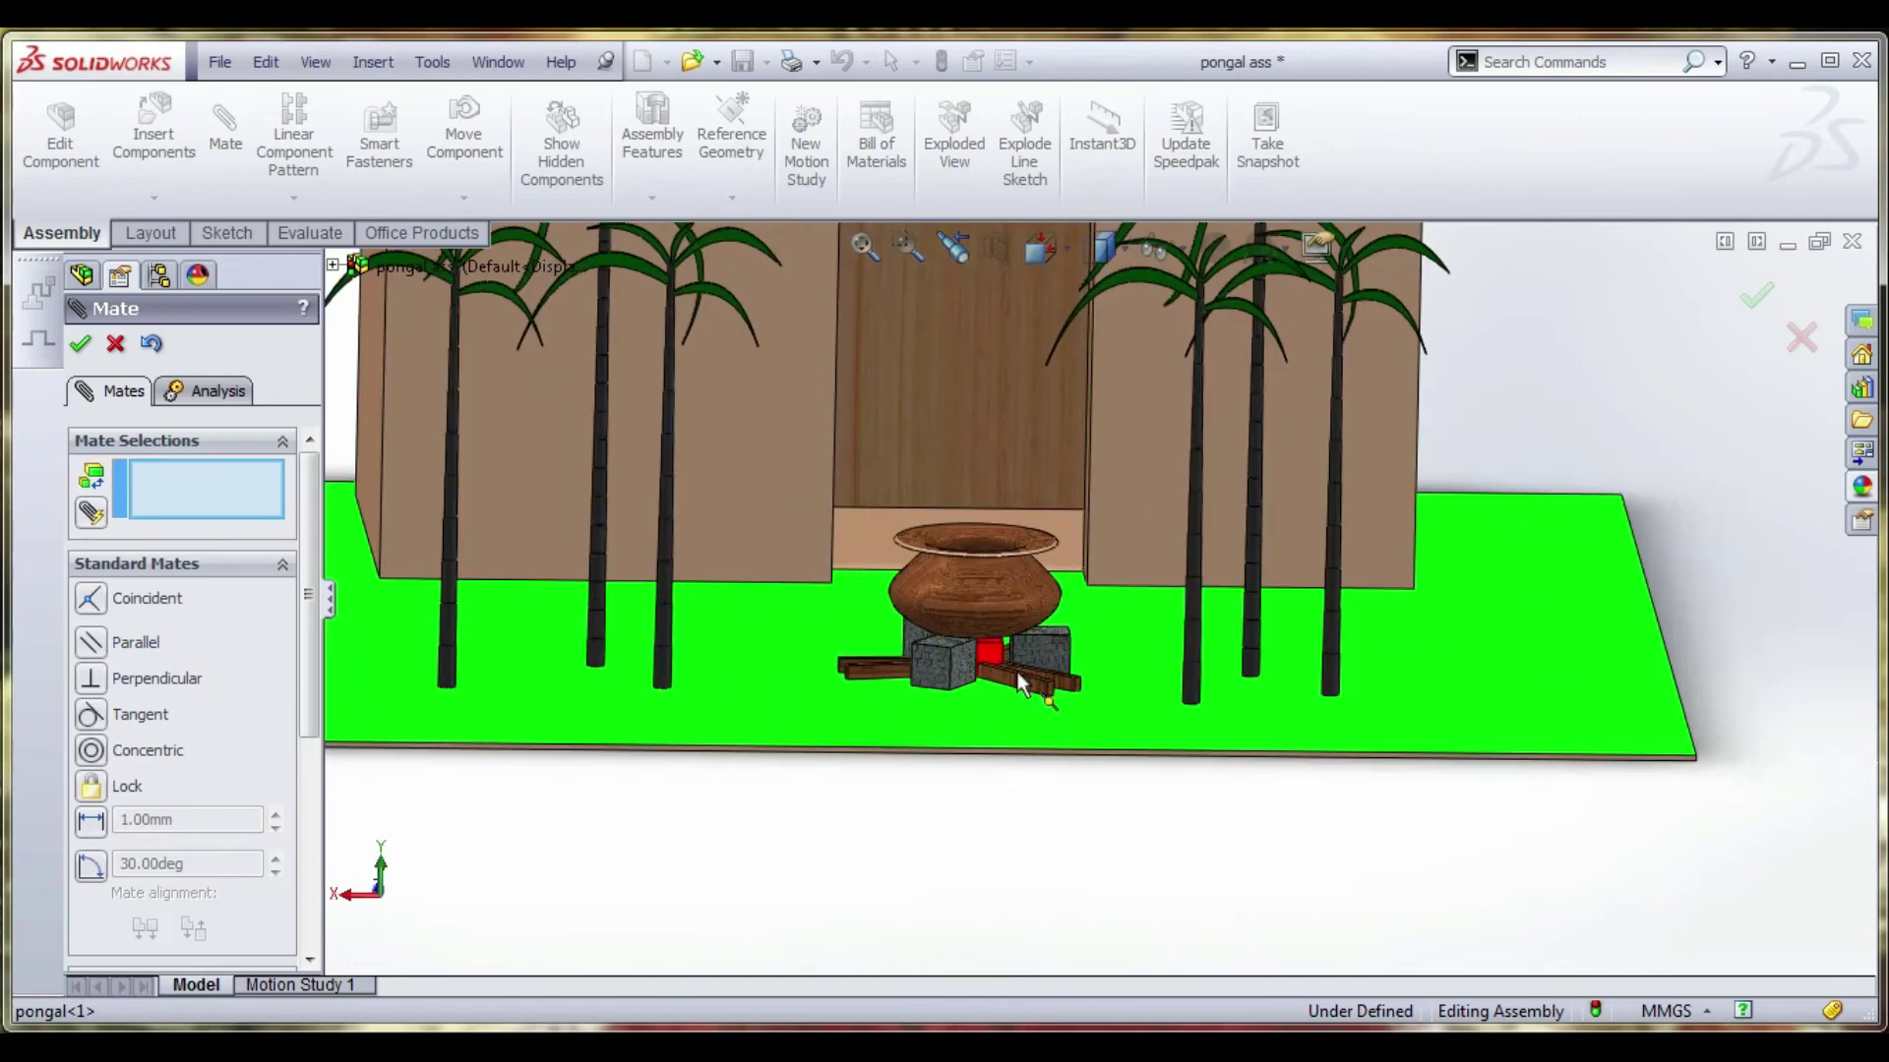
{"action": "scroll", "coordinate": [1017, 671], "scroll_direction": "up", "scroll_amount": 2}
{"action": "left_click", "coordinate": [80, 343]}
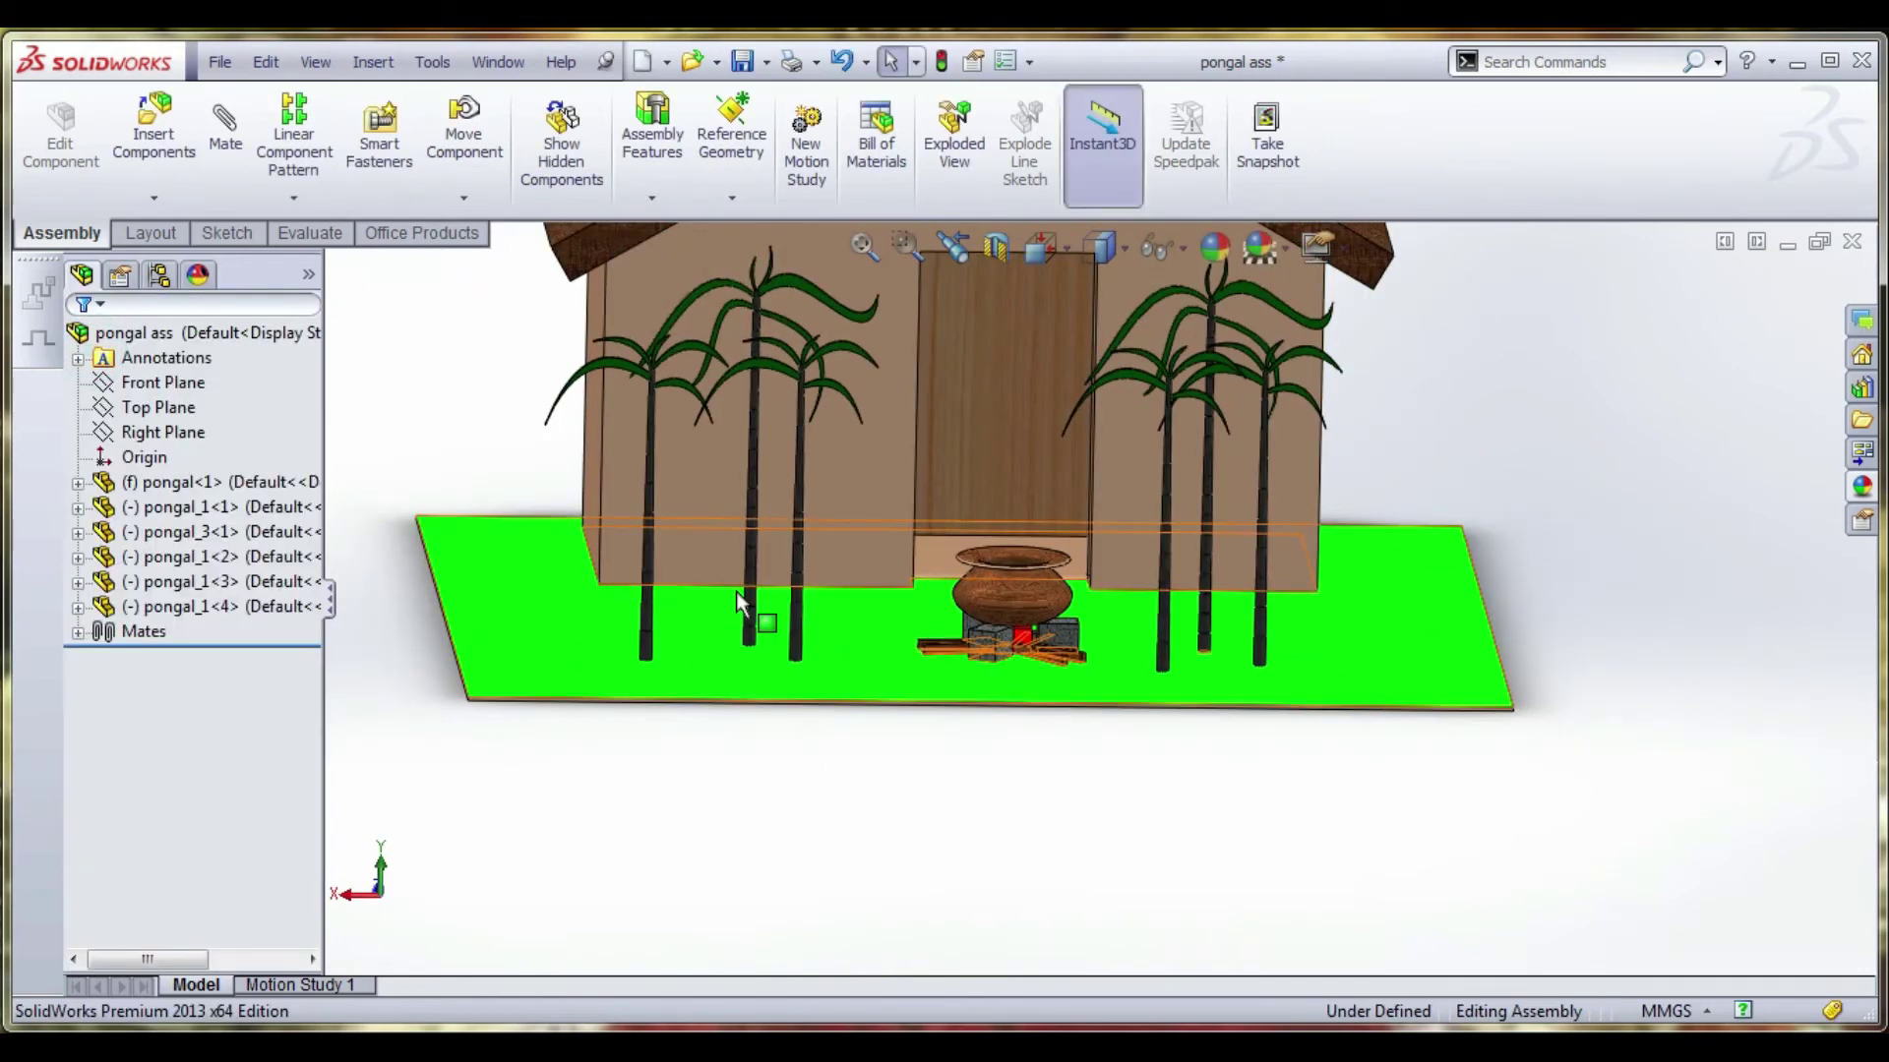
Check the pot and firewood up close and save the pongal ass assembly.
{"action": "scroll", "coordinate": [1029, 627], "scroll_direction": "down", "scroll_amount": 4}
{"action": "scroll", "coordinate": [1052, 661], "scroll_direction": "down", "scroll_amount": 2}
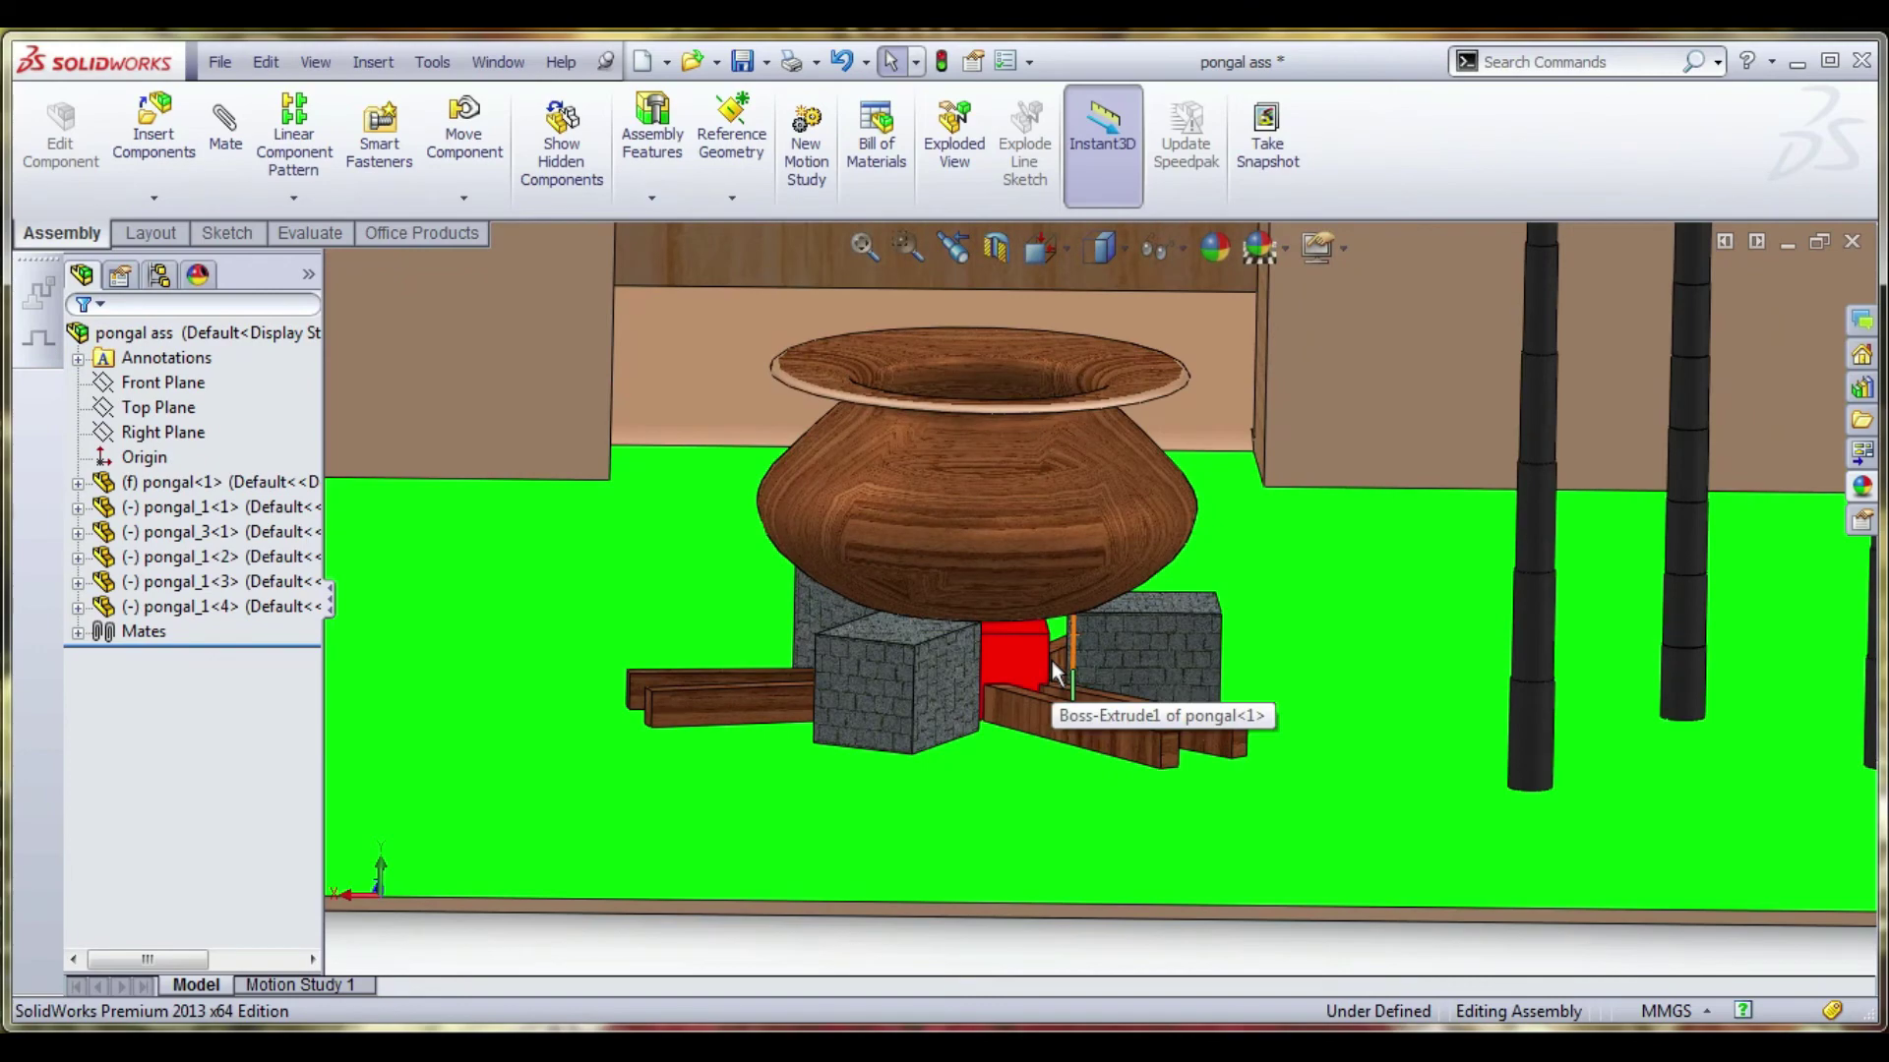
{"action": "scroll", "coordinate": [1072, 644], "scroll_direction": "up", "scroll_amount": 3}
{"action": "scroll", "coordinate": [1095, 616], "scroll_direction": "down", "scroll_amount": 4}
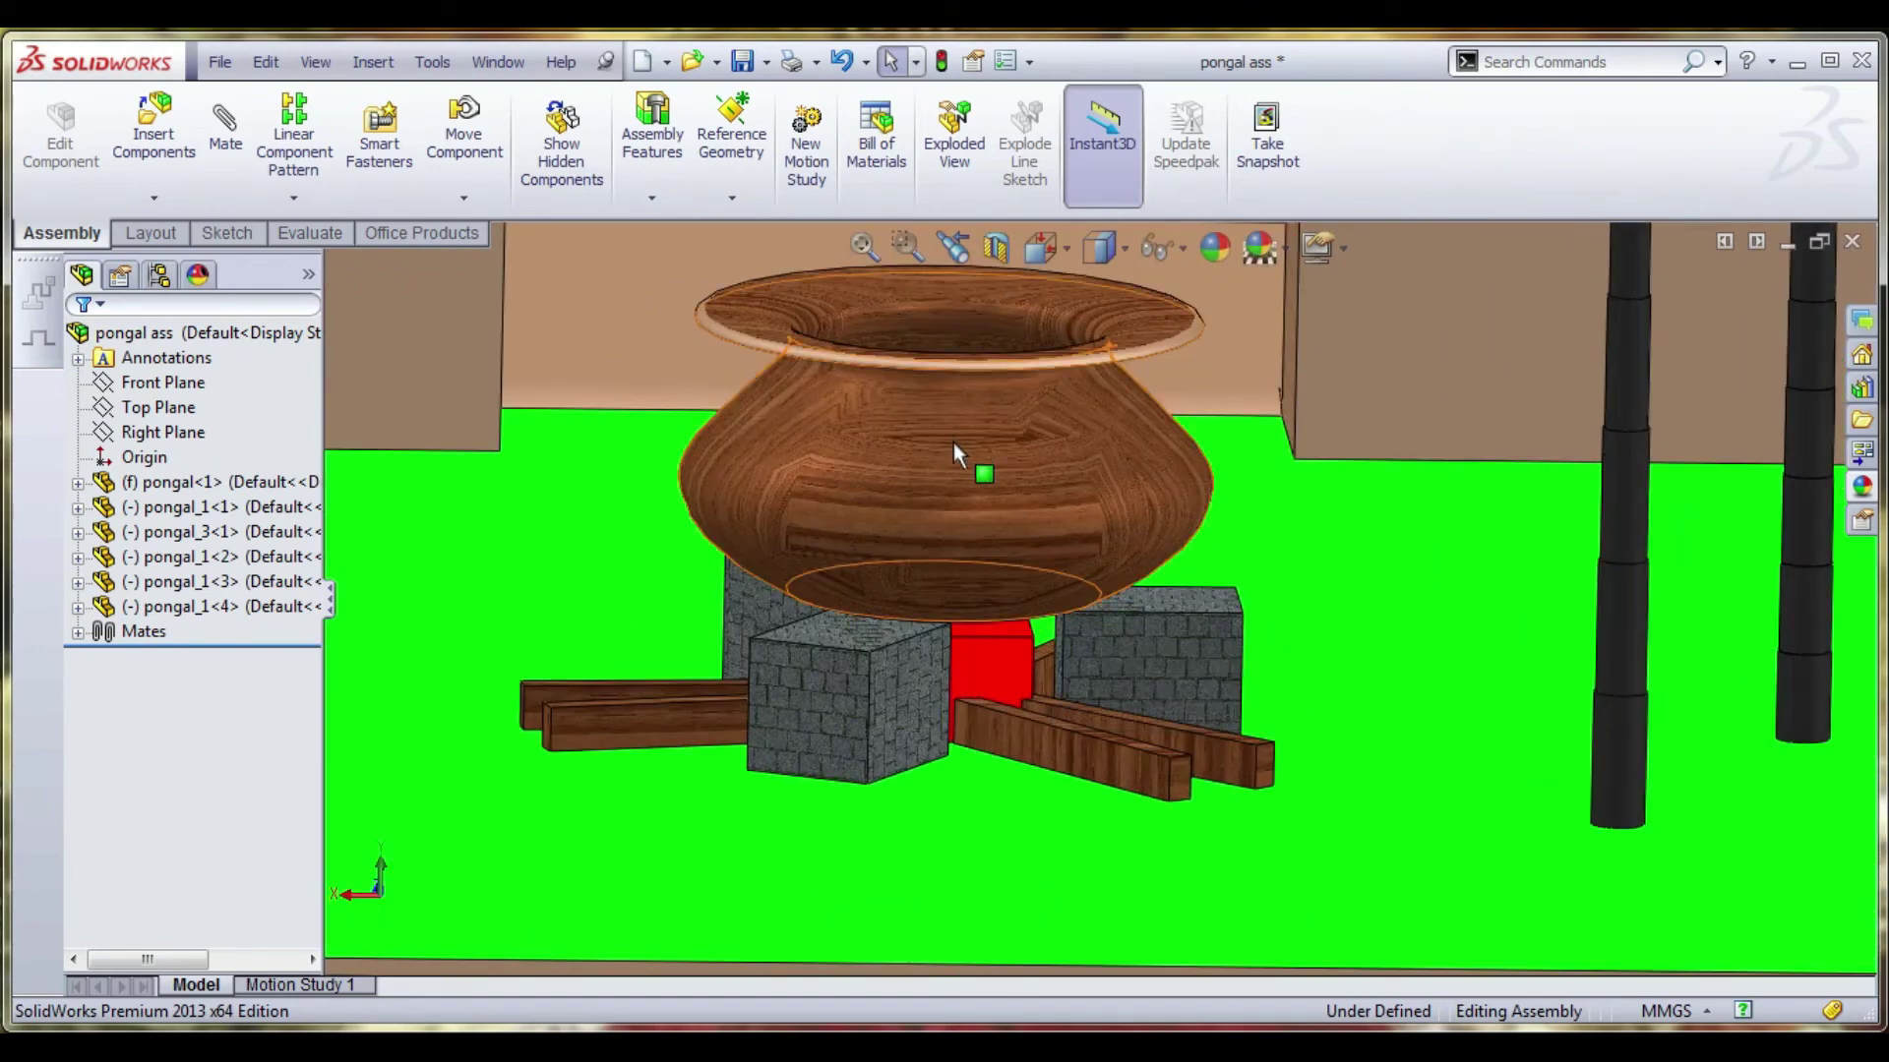
{"action": "scroll", "coordinate": [953, 443], "scroll_direction": "up", "scroll_amount": 6}
{"action": "scroll", "coordinate": [1159, 547], "scroll_direction": "down", "scroll_amount": 2}
{"action": "key", "text": "ctrl+s"}
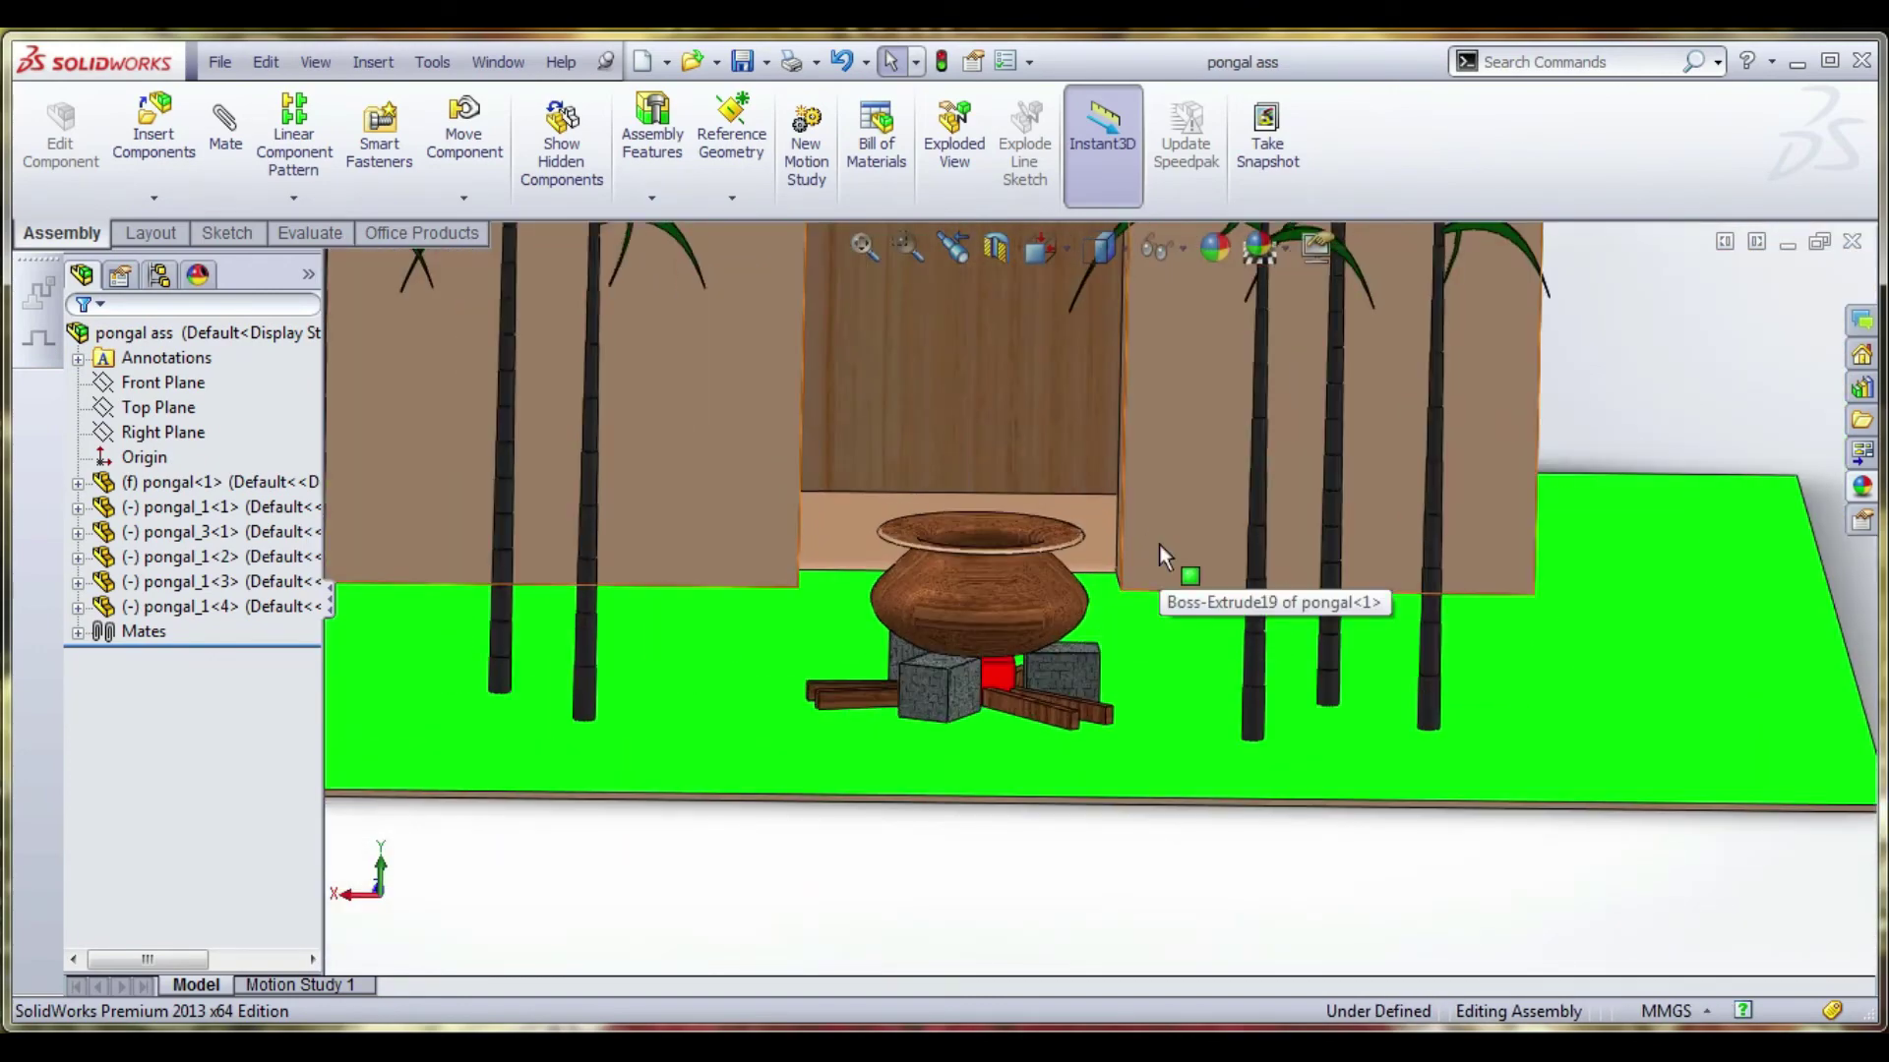
{"action": "scroll", "coordinate": [1180, 629], "scroll_direction": "up", "scroll_amount": 4}
{"action": "scroll", "coordinate": [1112, 639], "scroll_direction": "down", "scroll_amount": 2}
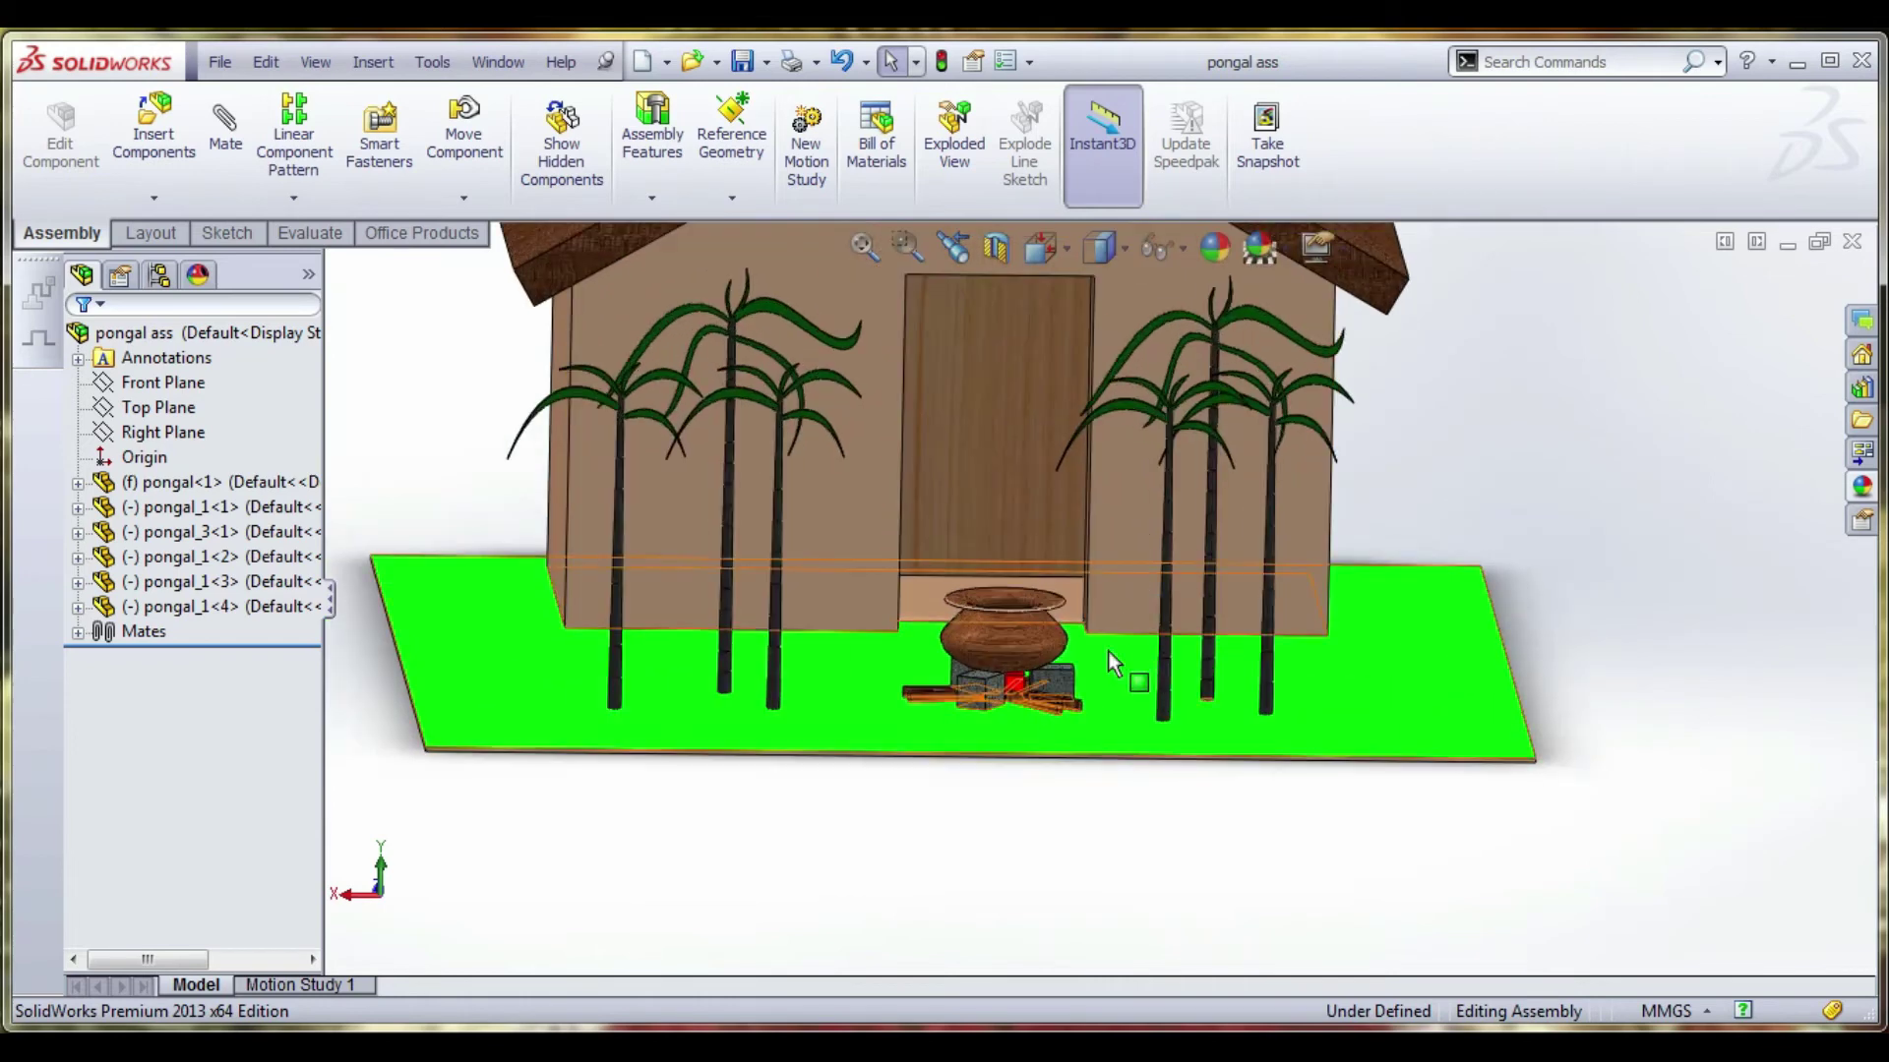
Edit the green base's sketch under Boss-Extrude18 in the assembly, stretching its front edge well forward of the pot, and finish the edit.
{"action": "scroll", "coordinate": [1051, 689], "scroll_direction": "down", "scroll_amount": 3}
{"action": "scroll", "coordinate": [1050, 682], "scroll_direction": "up", "scroll_amount": 5}
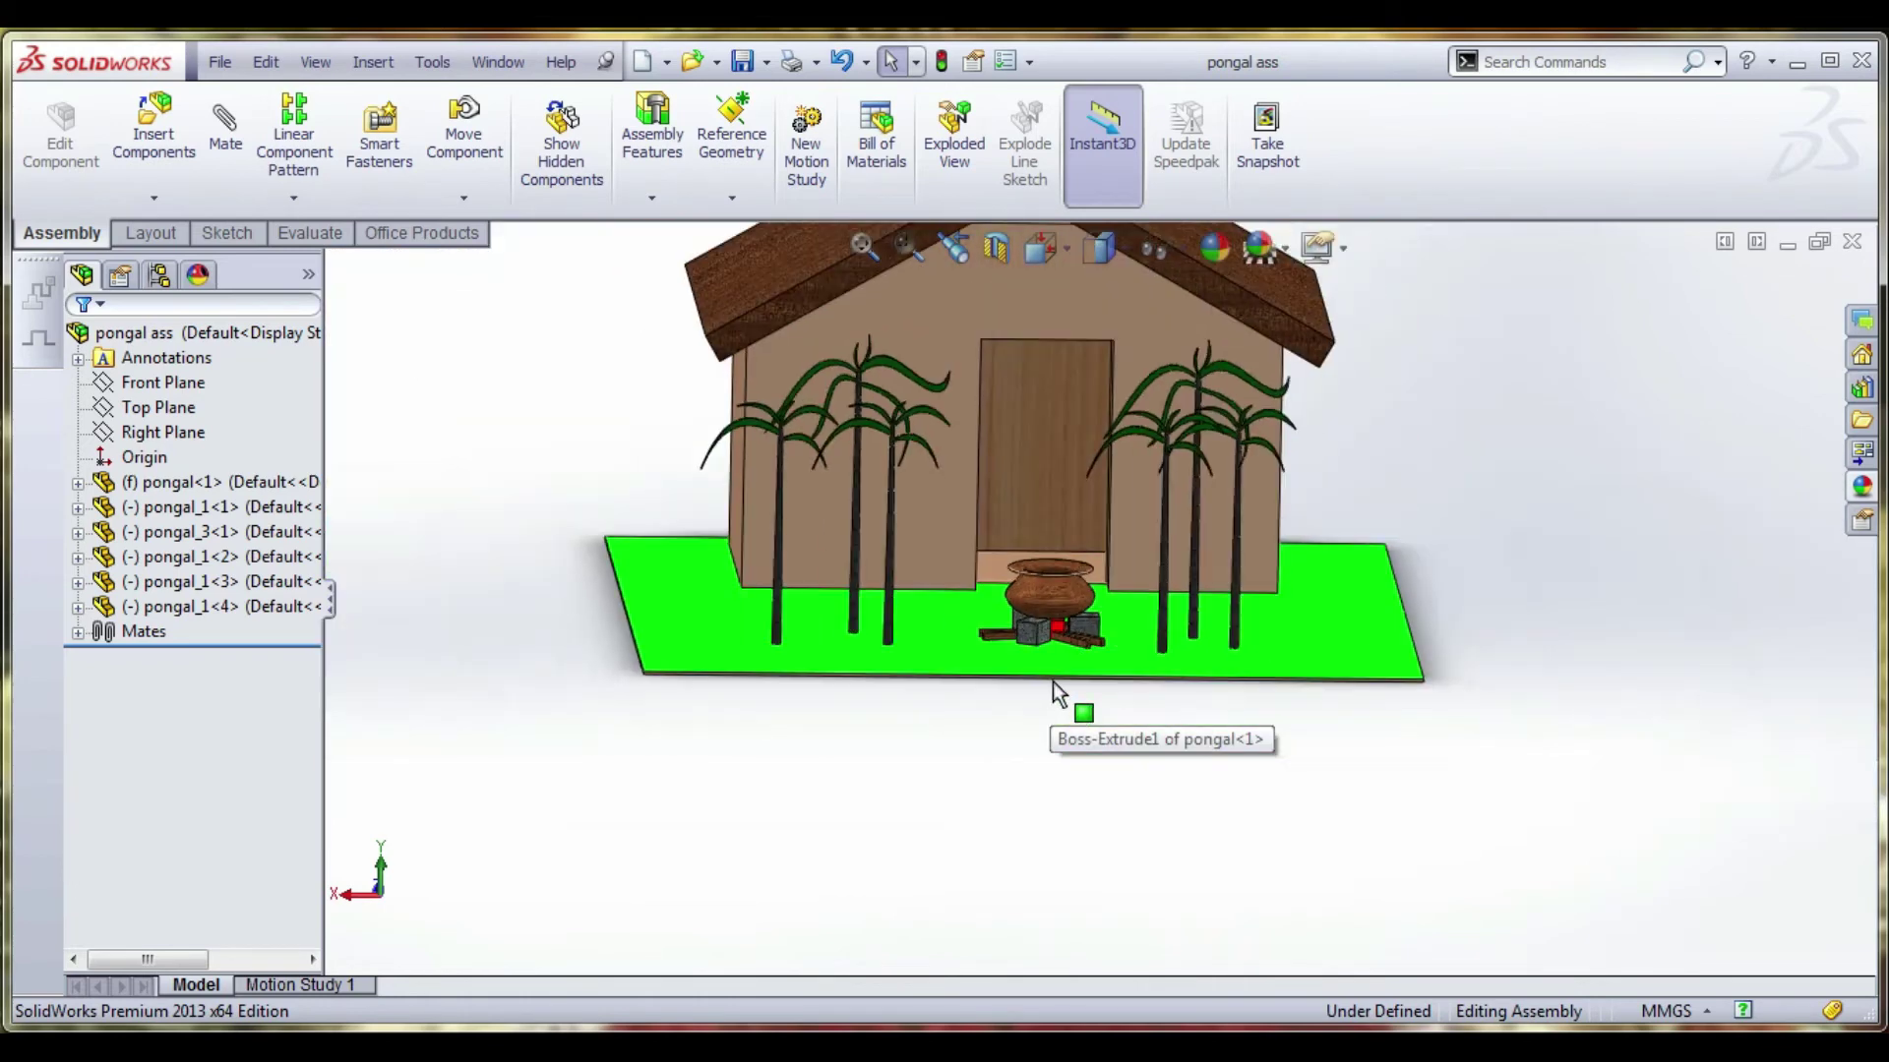
{"action": "scroll", "coordinate": [1053, 681], "scroll_direction": "down", "scroll_amount": 4}
{"action": "scroll", "coordinate": [1053, 591], "scroll_direction": "up", "scroll_amount": 6}
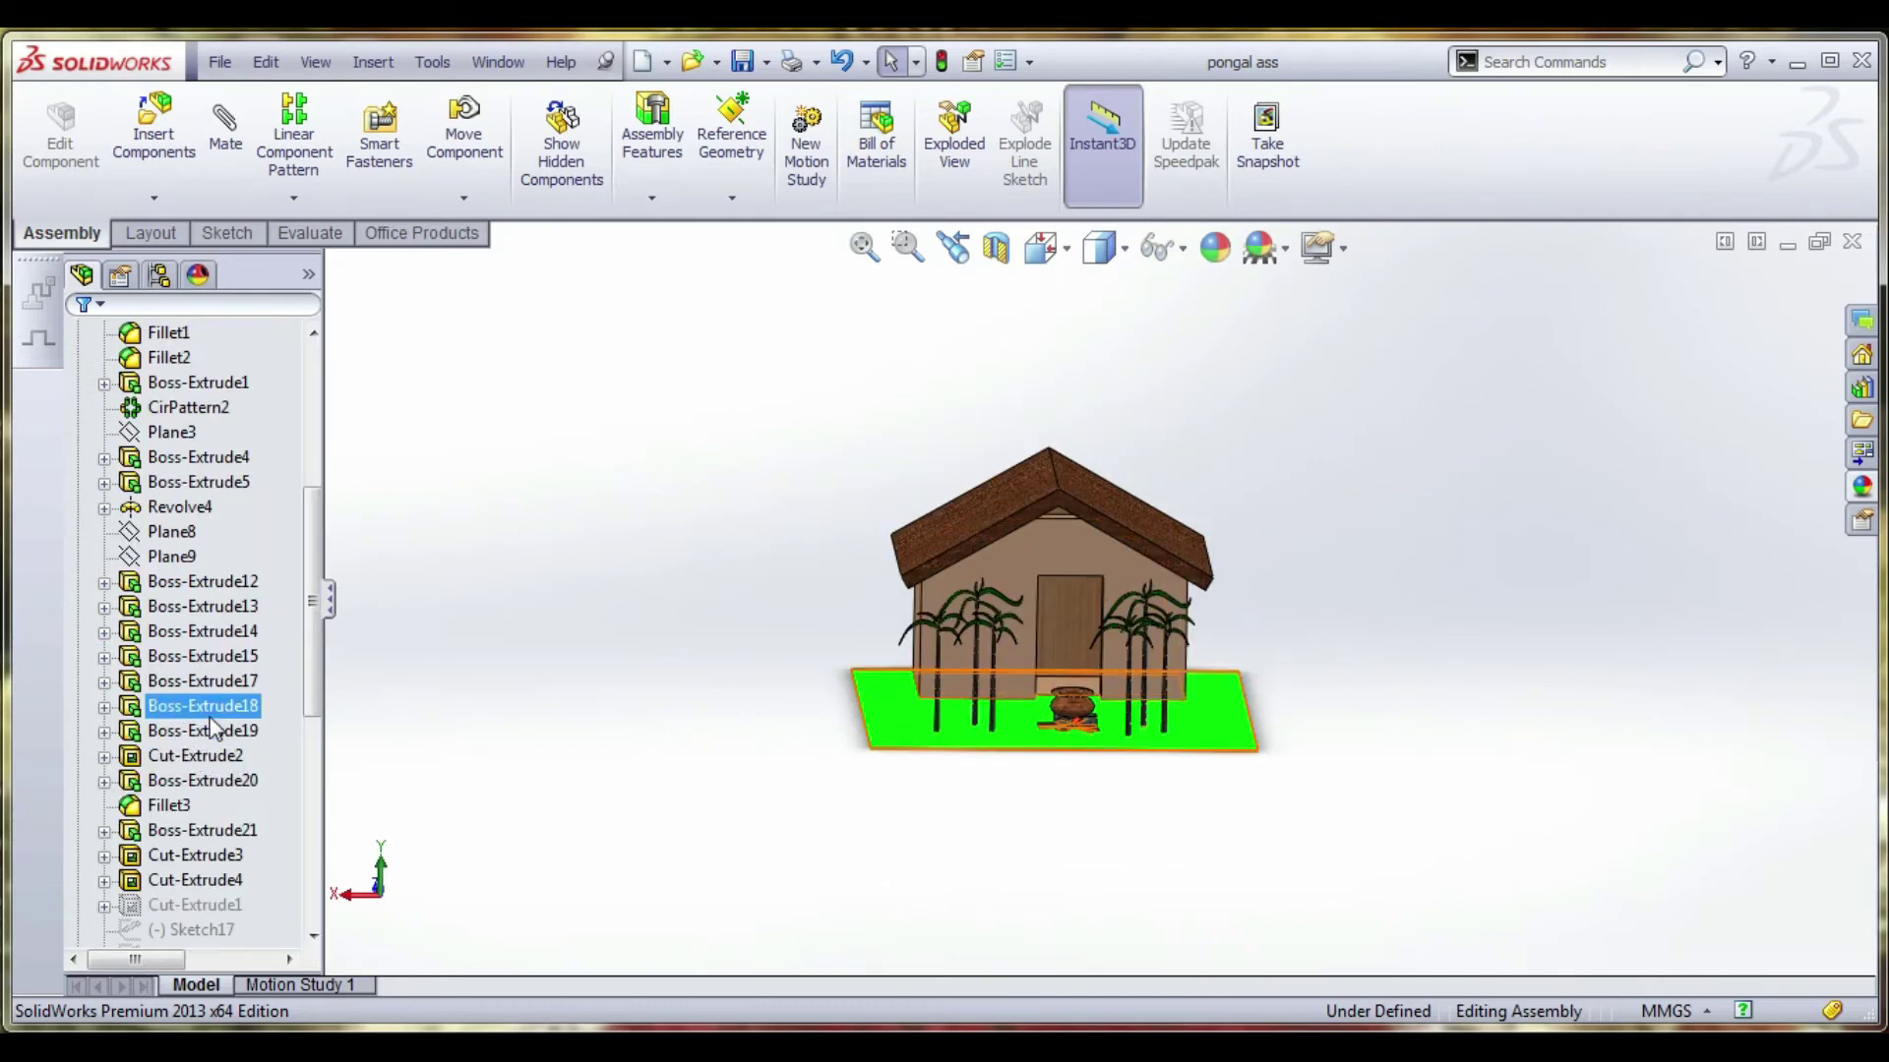
{"action": "left_click", "coordinate": [209, 712]}
{"action": "left_click", "coordinate": [104, 706]}
{"action": "left_click", "coordinate": [181, 733]}
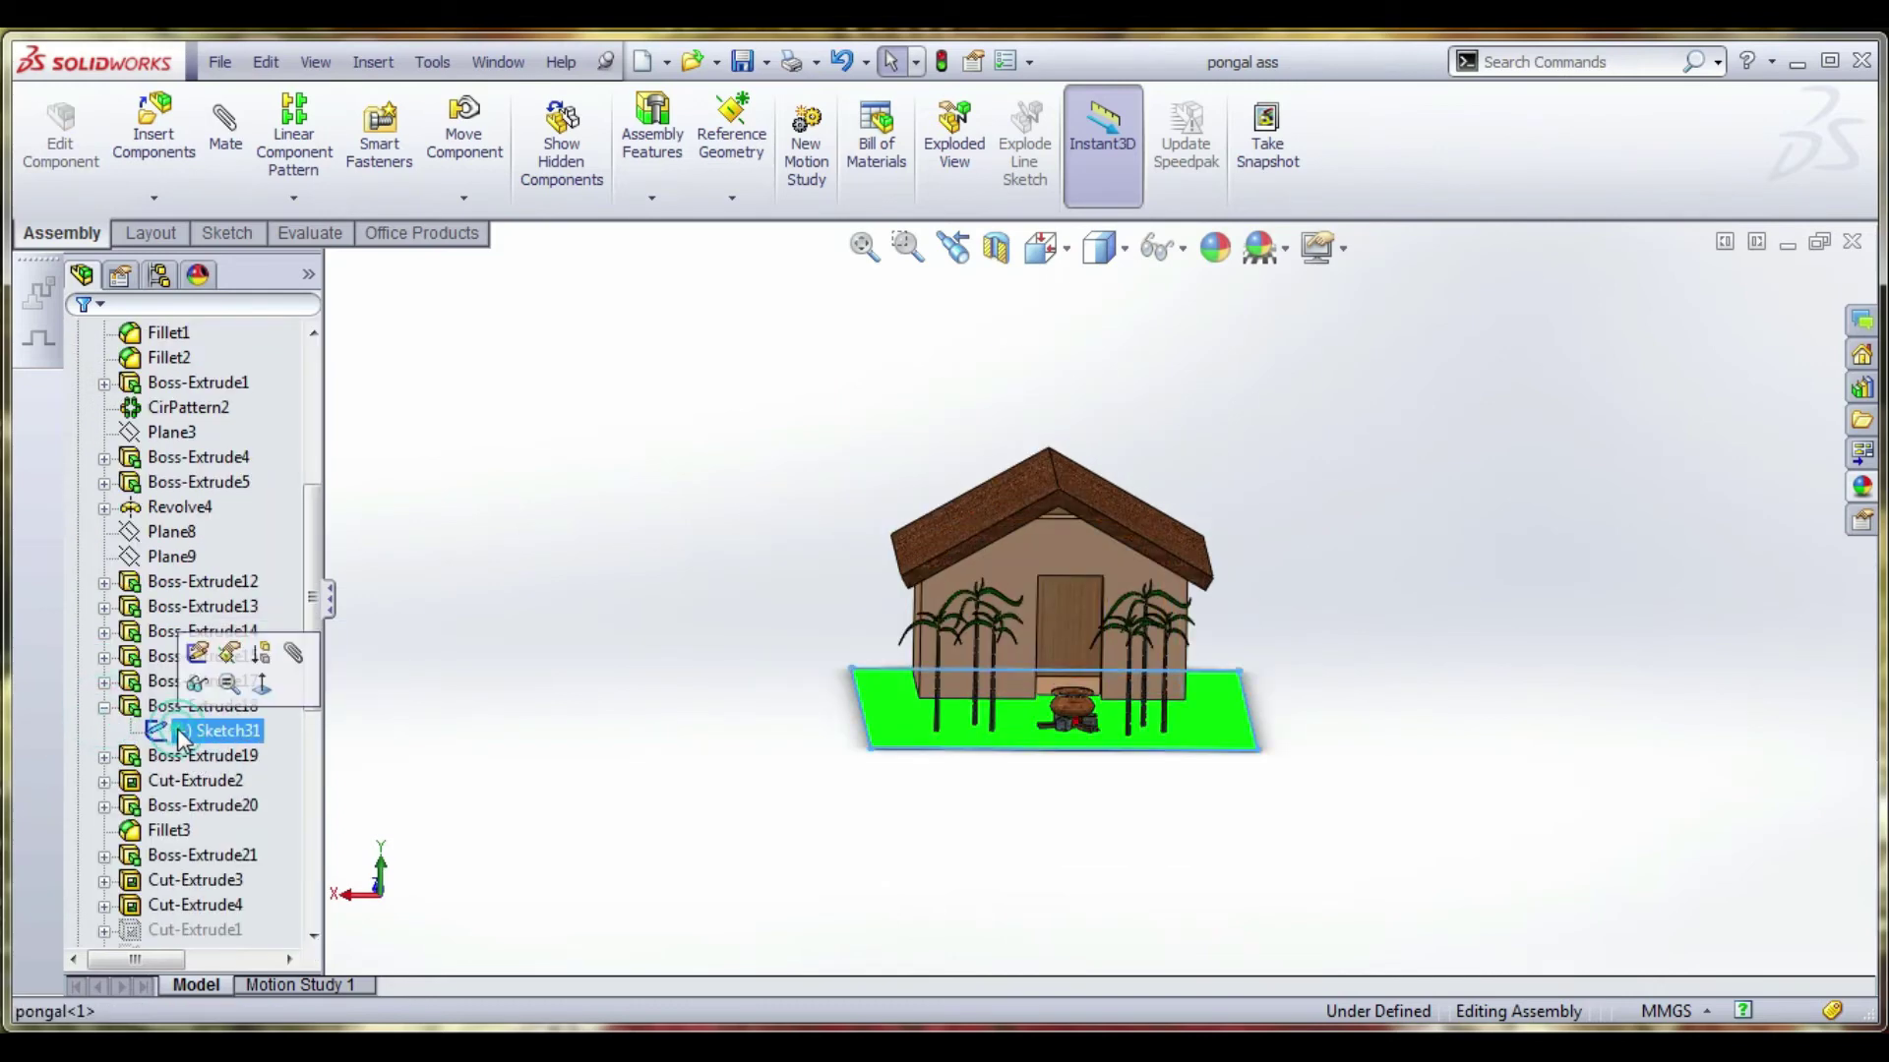
{"action": "right_click", "coordinate": [181, 740]}
{"action": "left_click", "coordinate": [195, 653]}
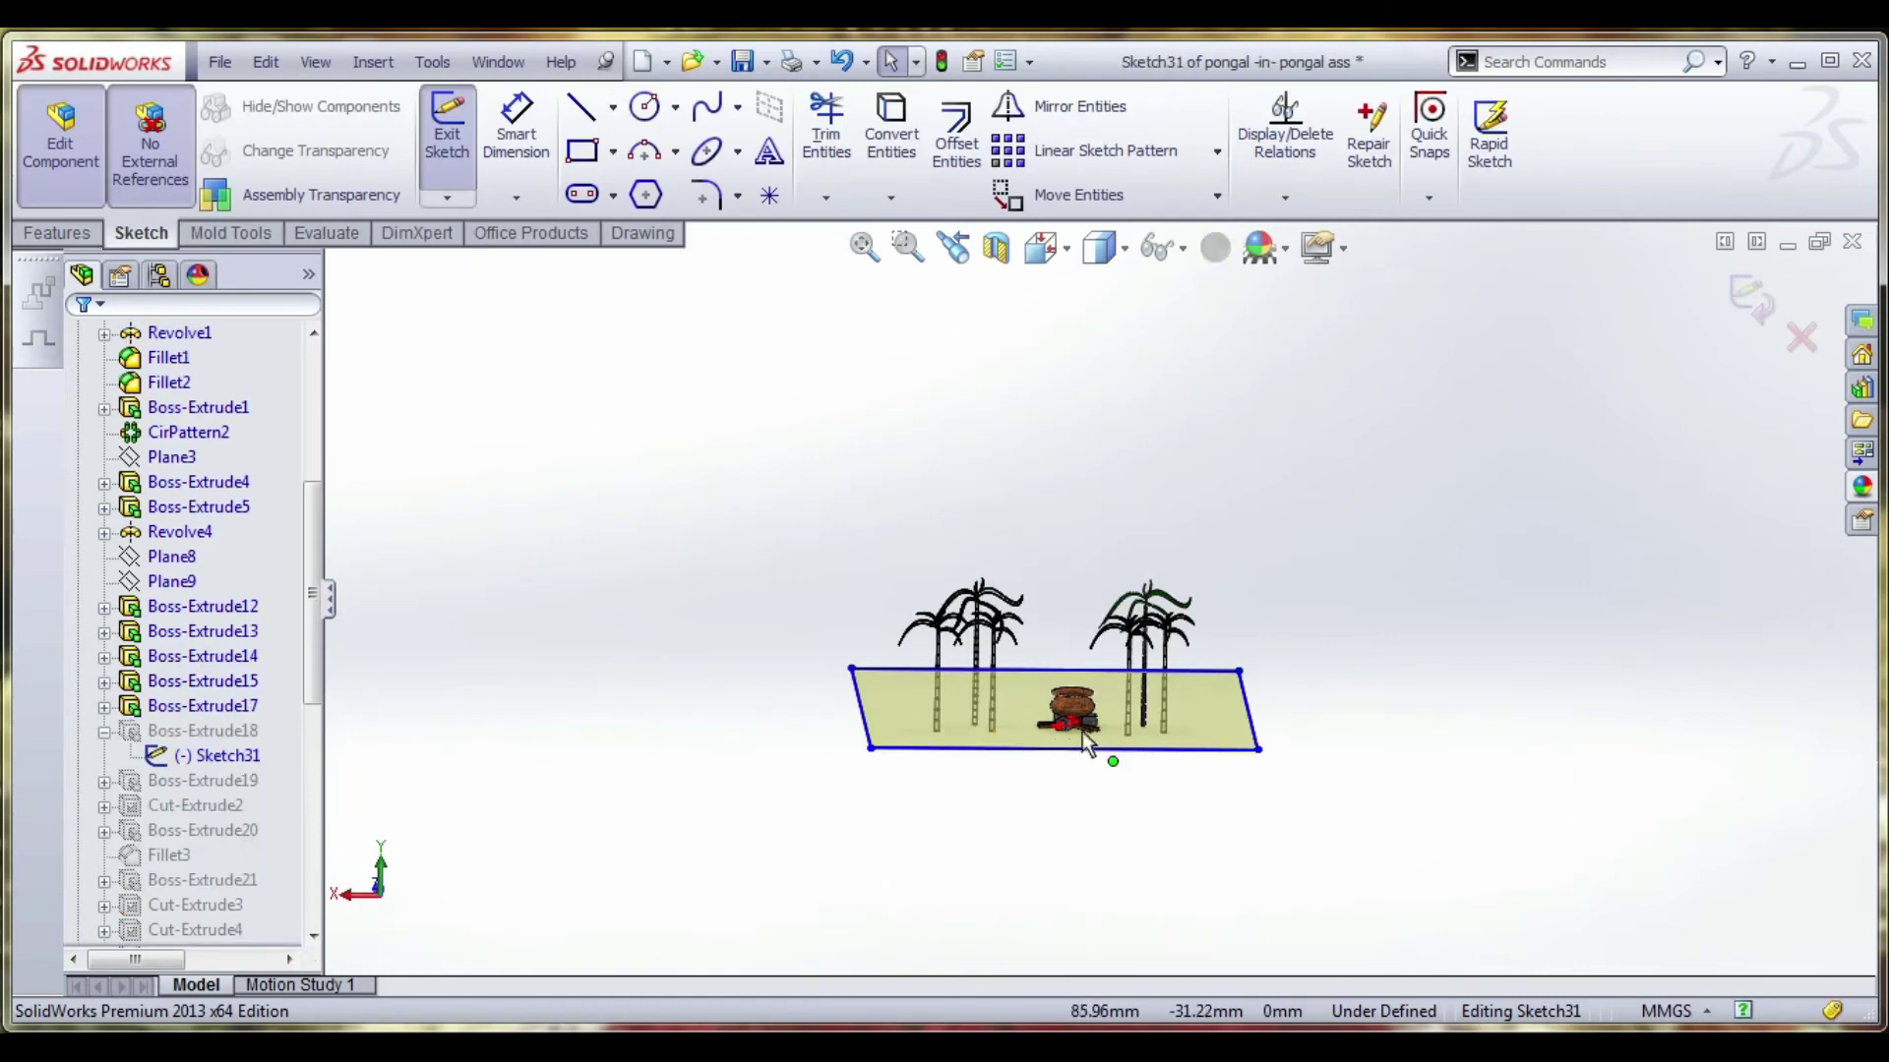
{"action": "left_click_drag", "start_coordinate": [1085, 742], "coordinate": [1096, 848]}
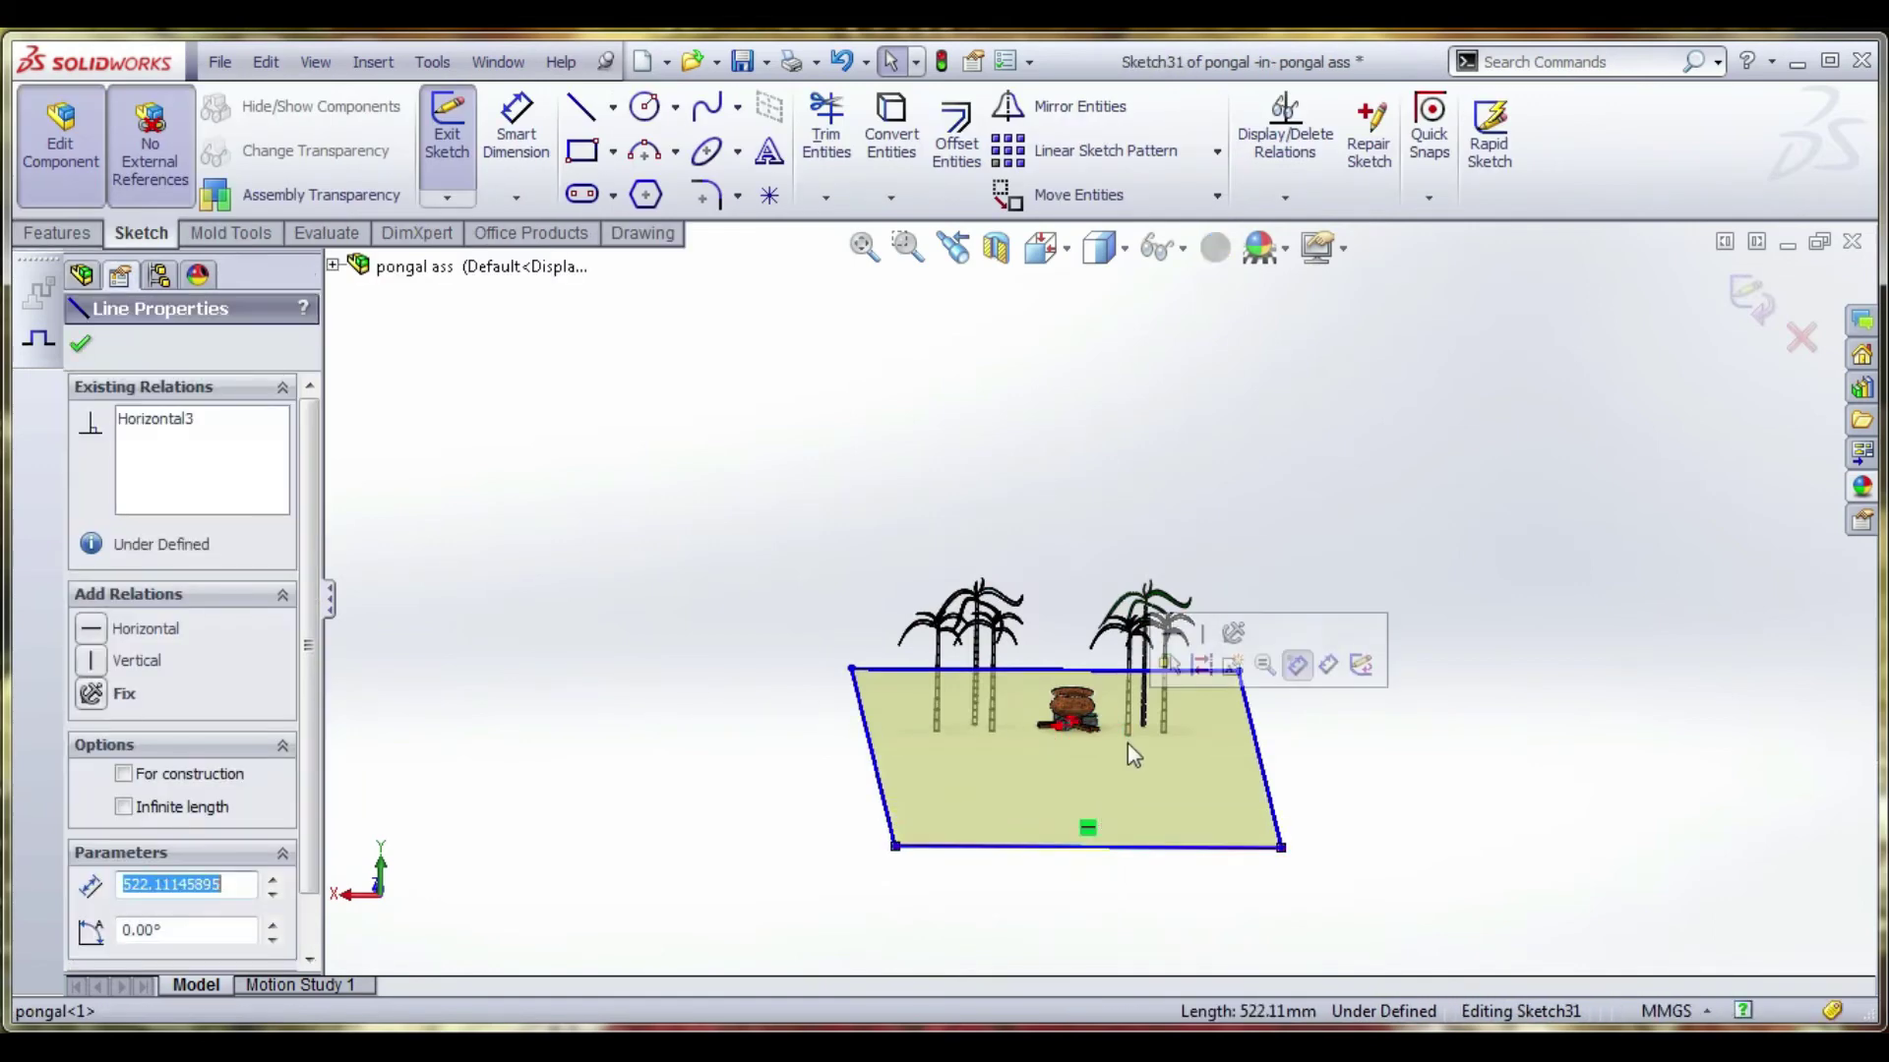
{"action": "left_click", "coordinate": [1751, 307]}
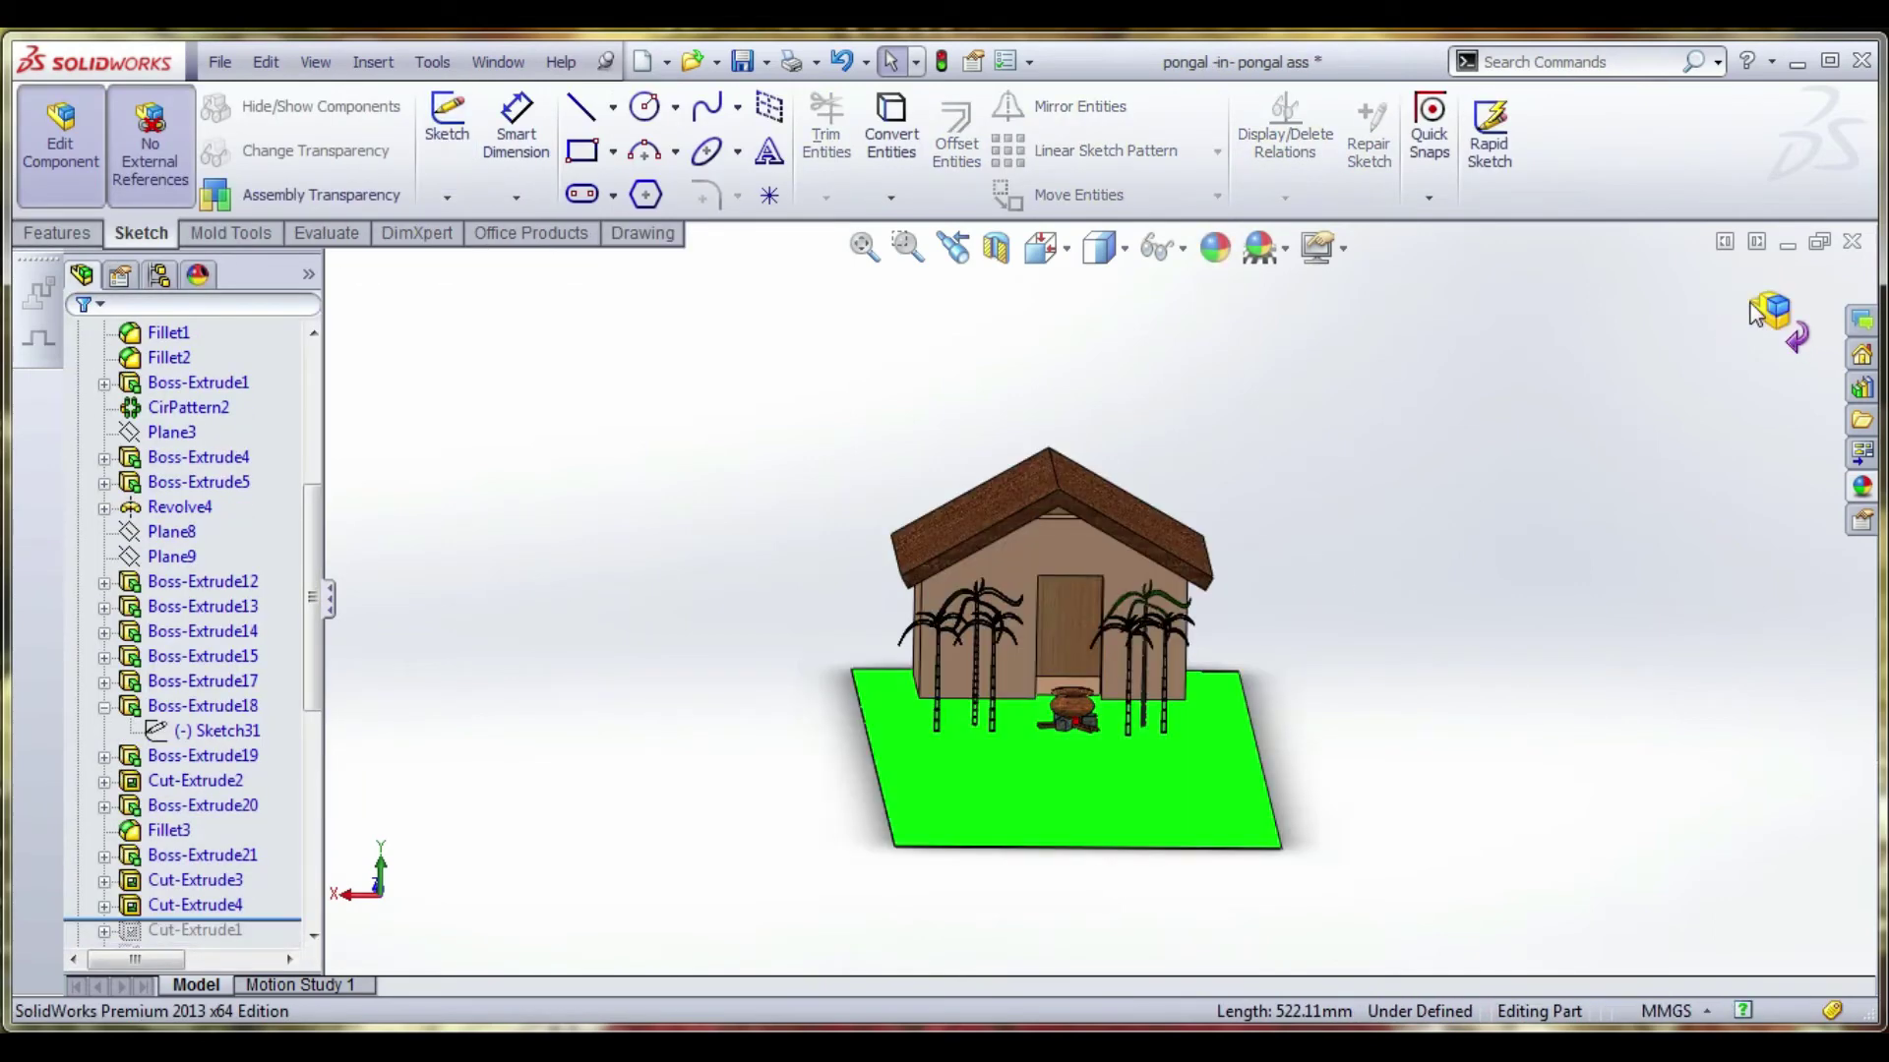
{"action": "left_click", "coordinate": [1748, 317]}
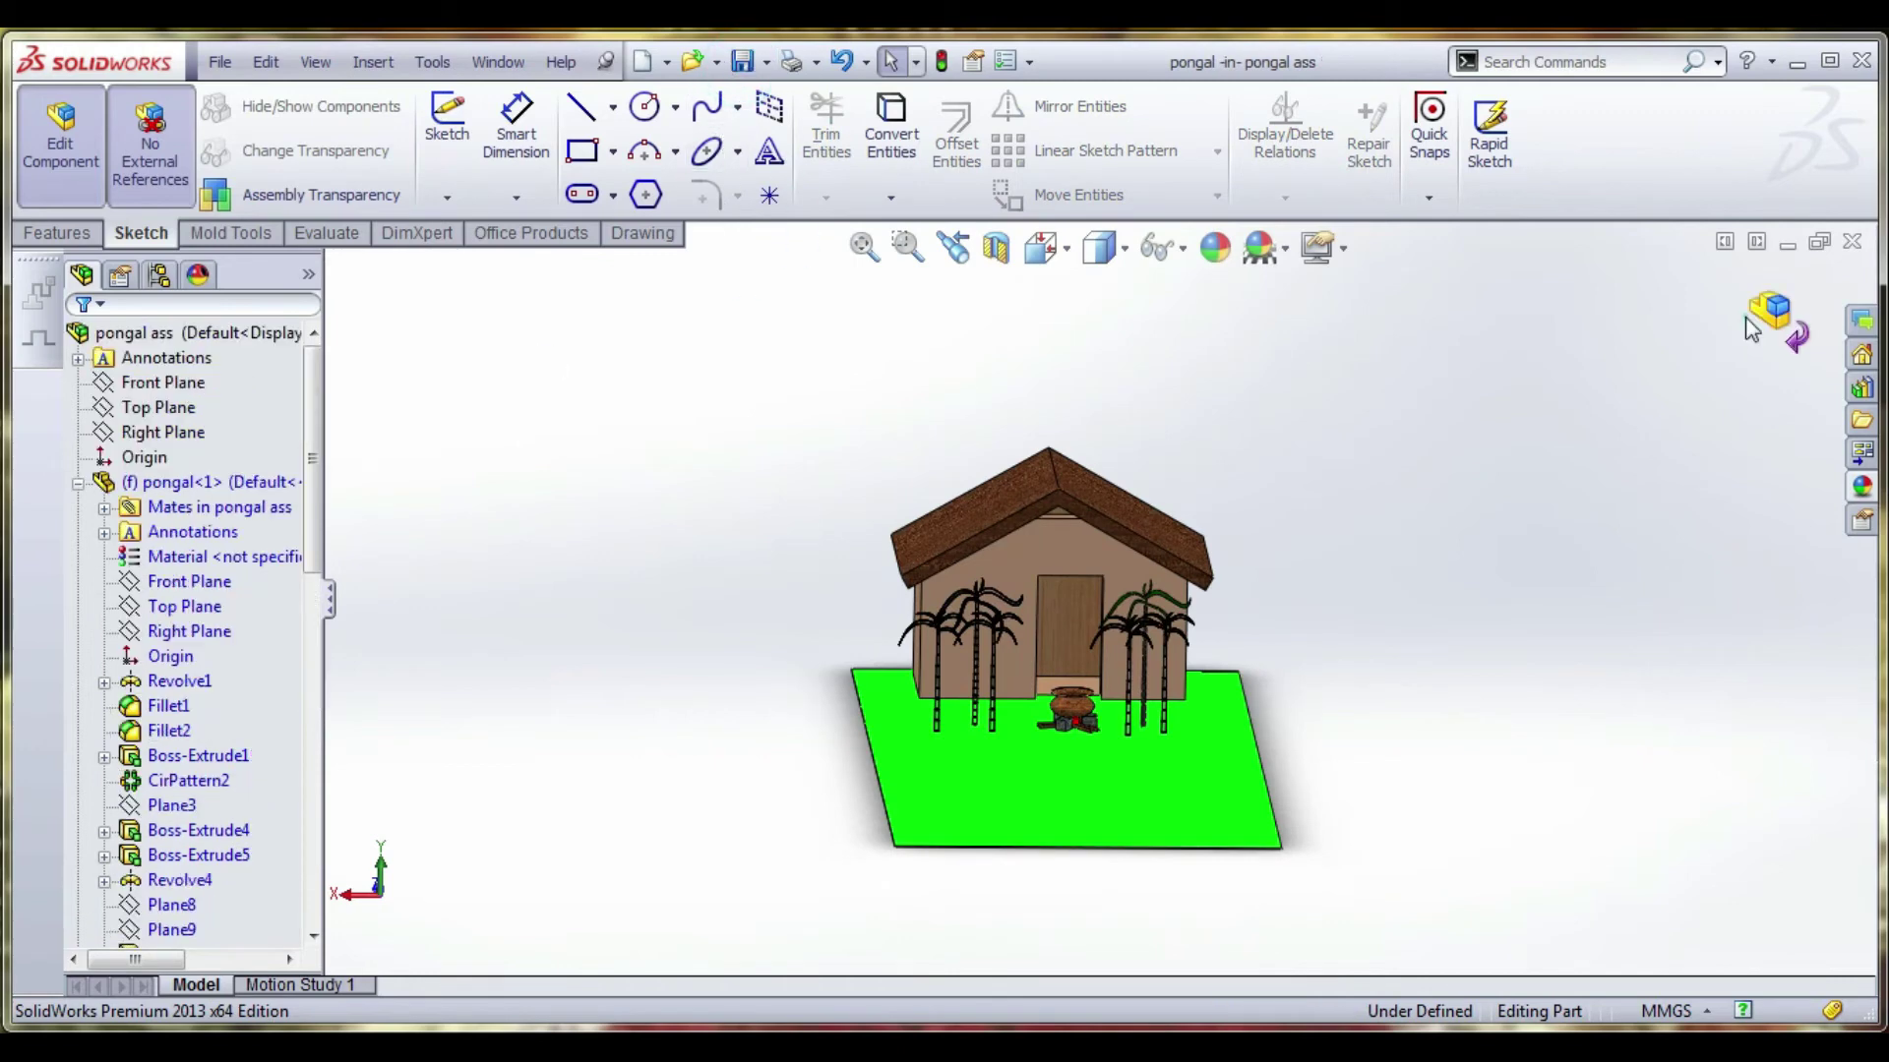
Open the pongal<1> component as a part in its own window.
{"action": "left_click", "coordinate": [1110, 798]}
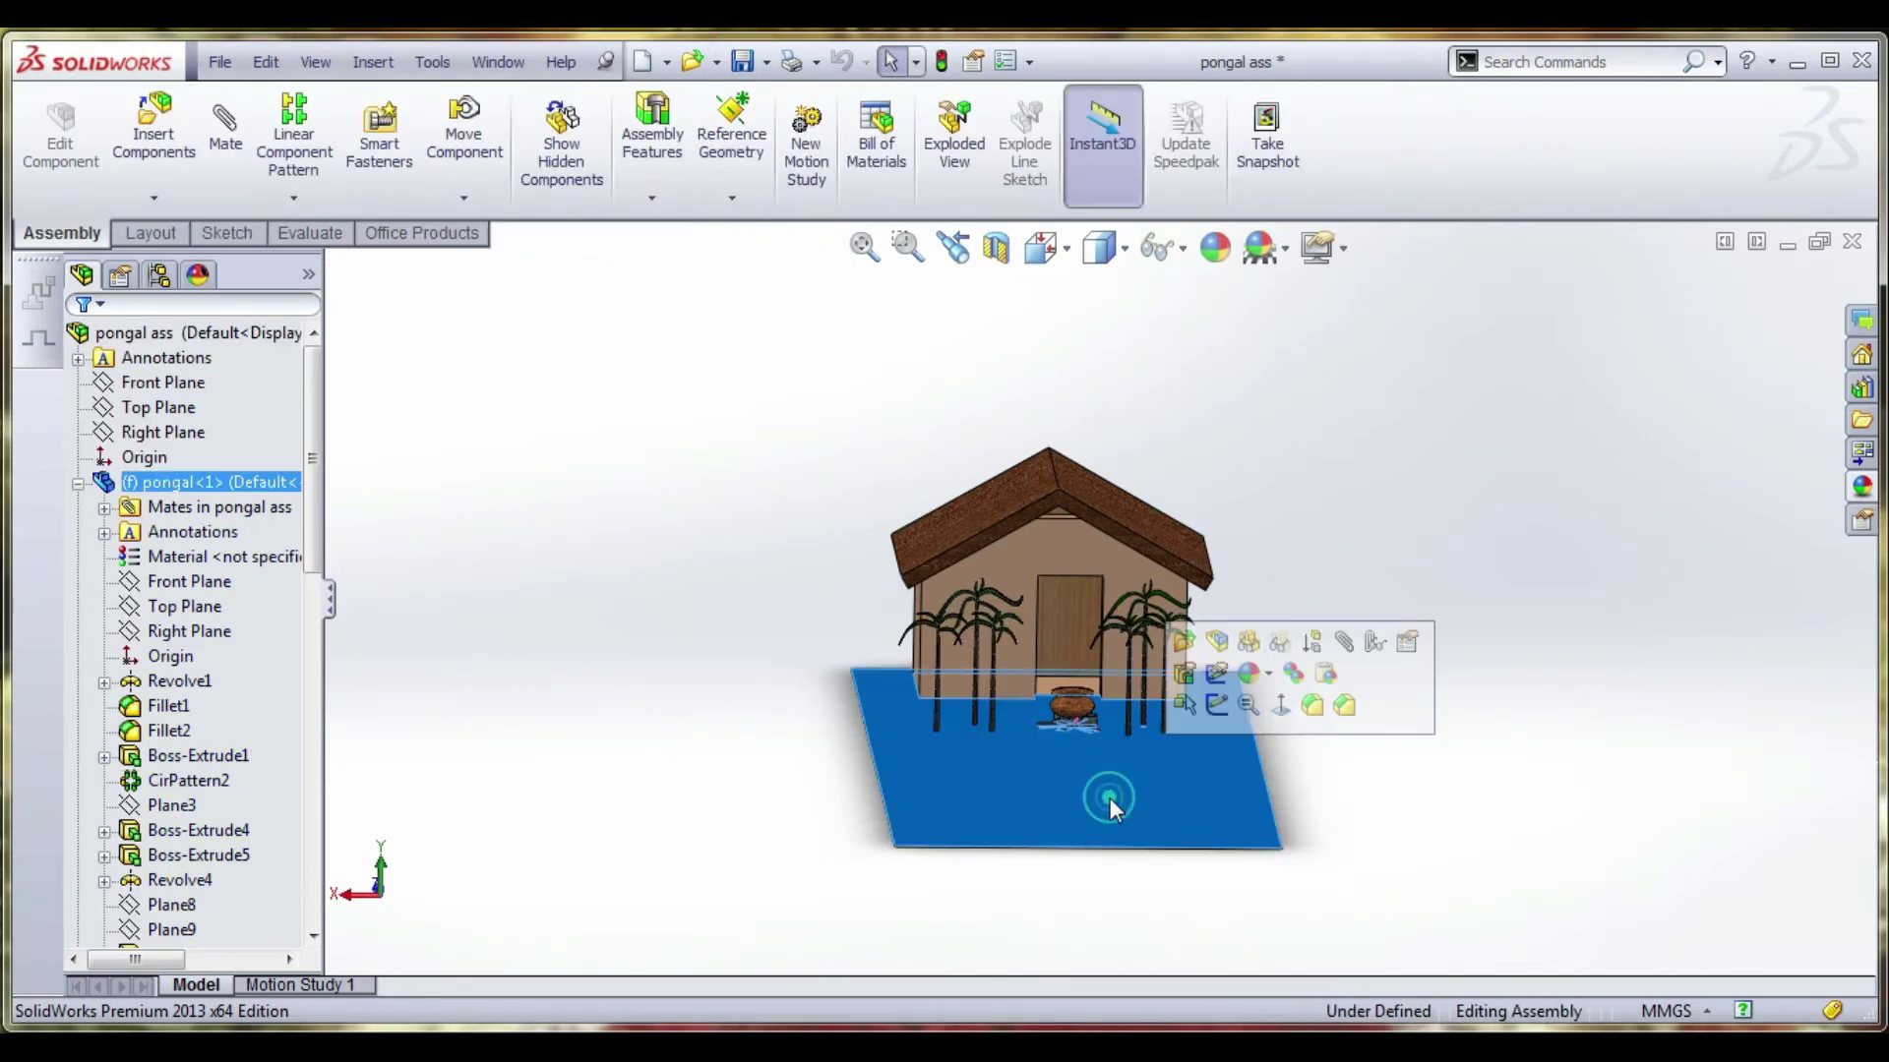
{"action": "scroll", "coordinate": [1272, 753], "scroll_direction": "down", "scroll_amount": 1}
{"action": "middle_click_drag", "start_coordinate": [1273, 758], "coordinate": [1255, 719]}
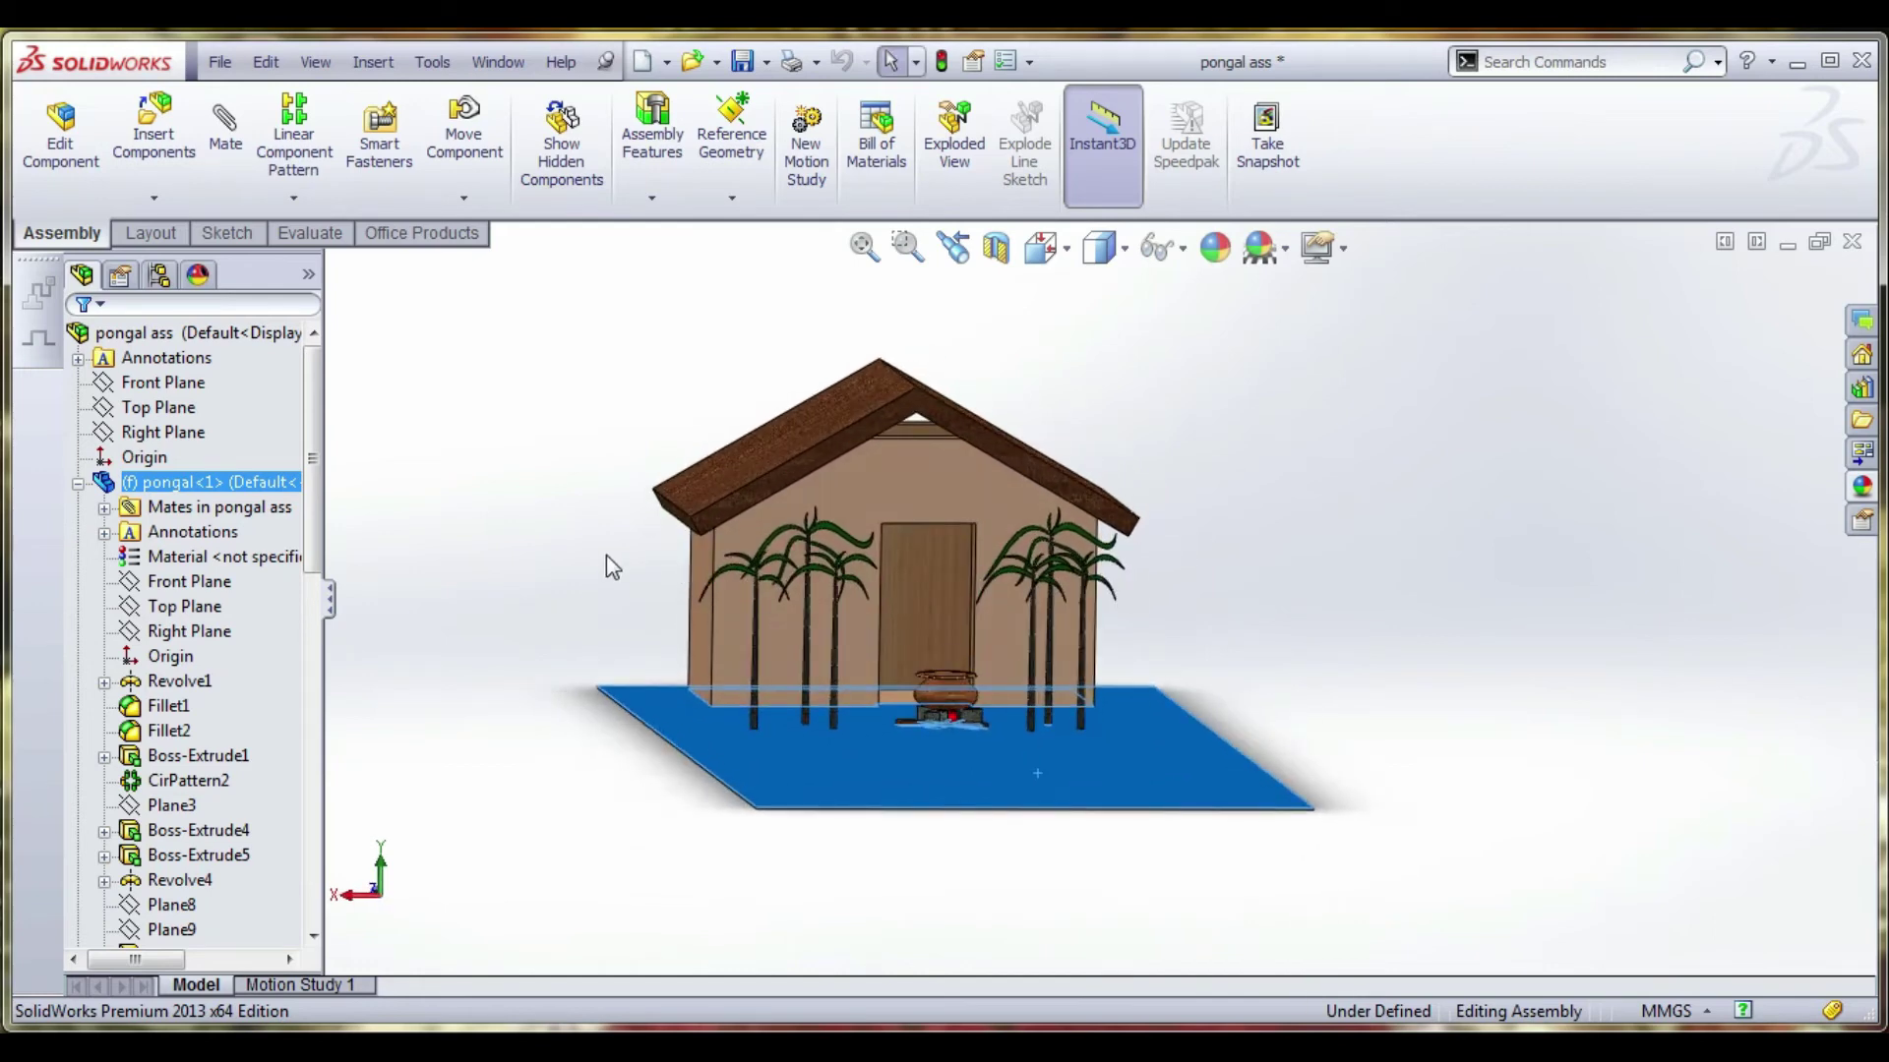
{"action": "left_click", "coordinate": [214, 504]}
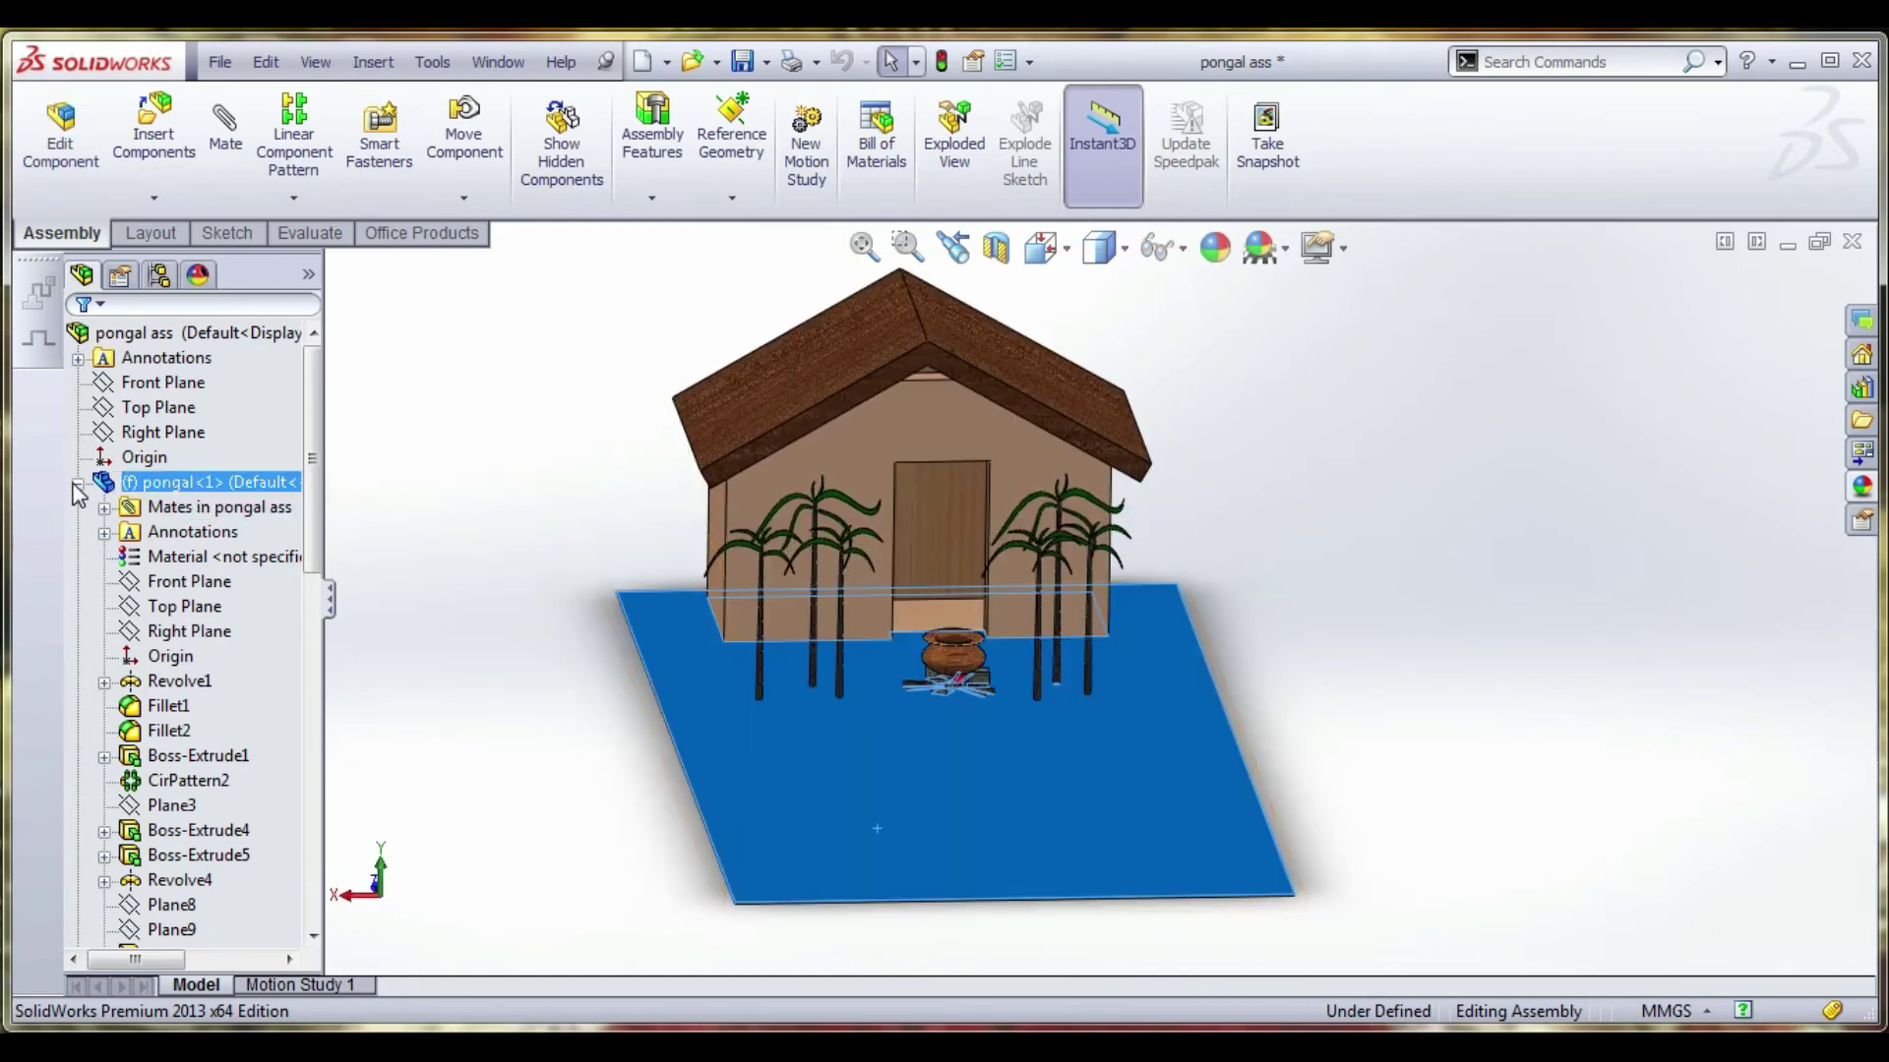
{"action": "left_click", "coordinate": [78, 482]}
{"action": "right_click", "coordinate": [192, 484]}
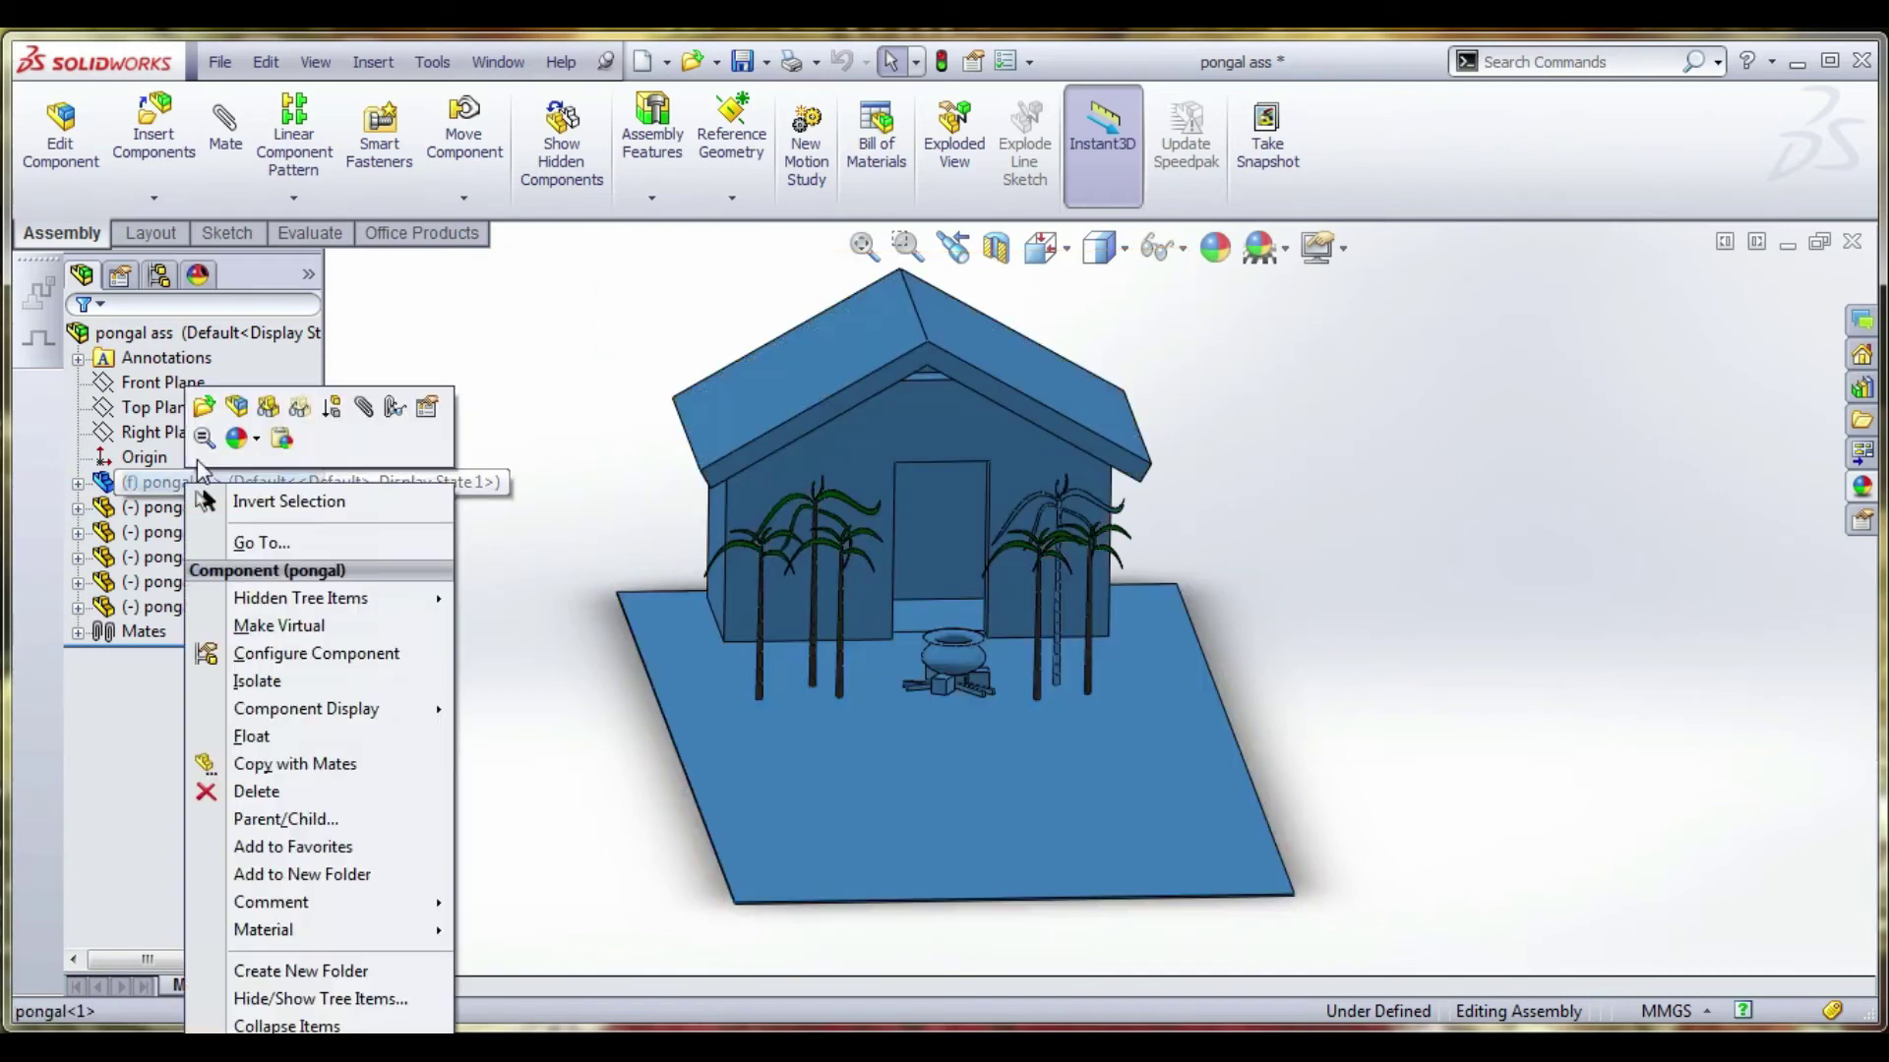
{"action": "left_click", "coordinate": [203, 409]}
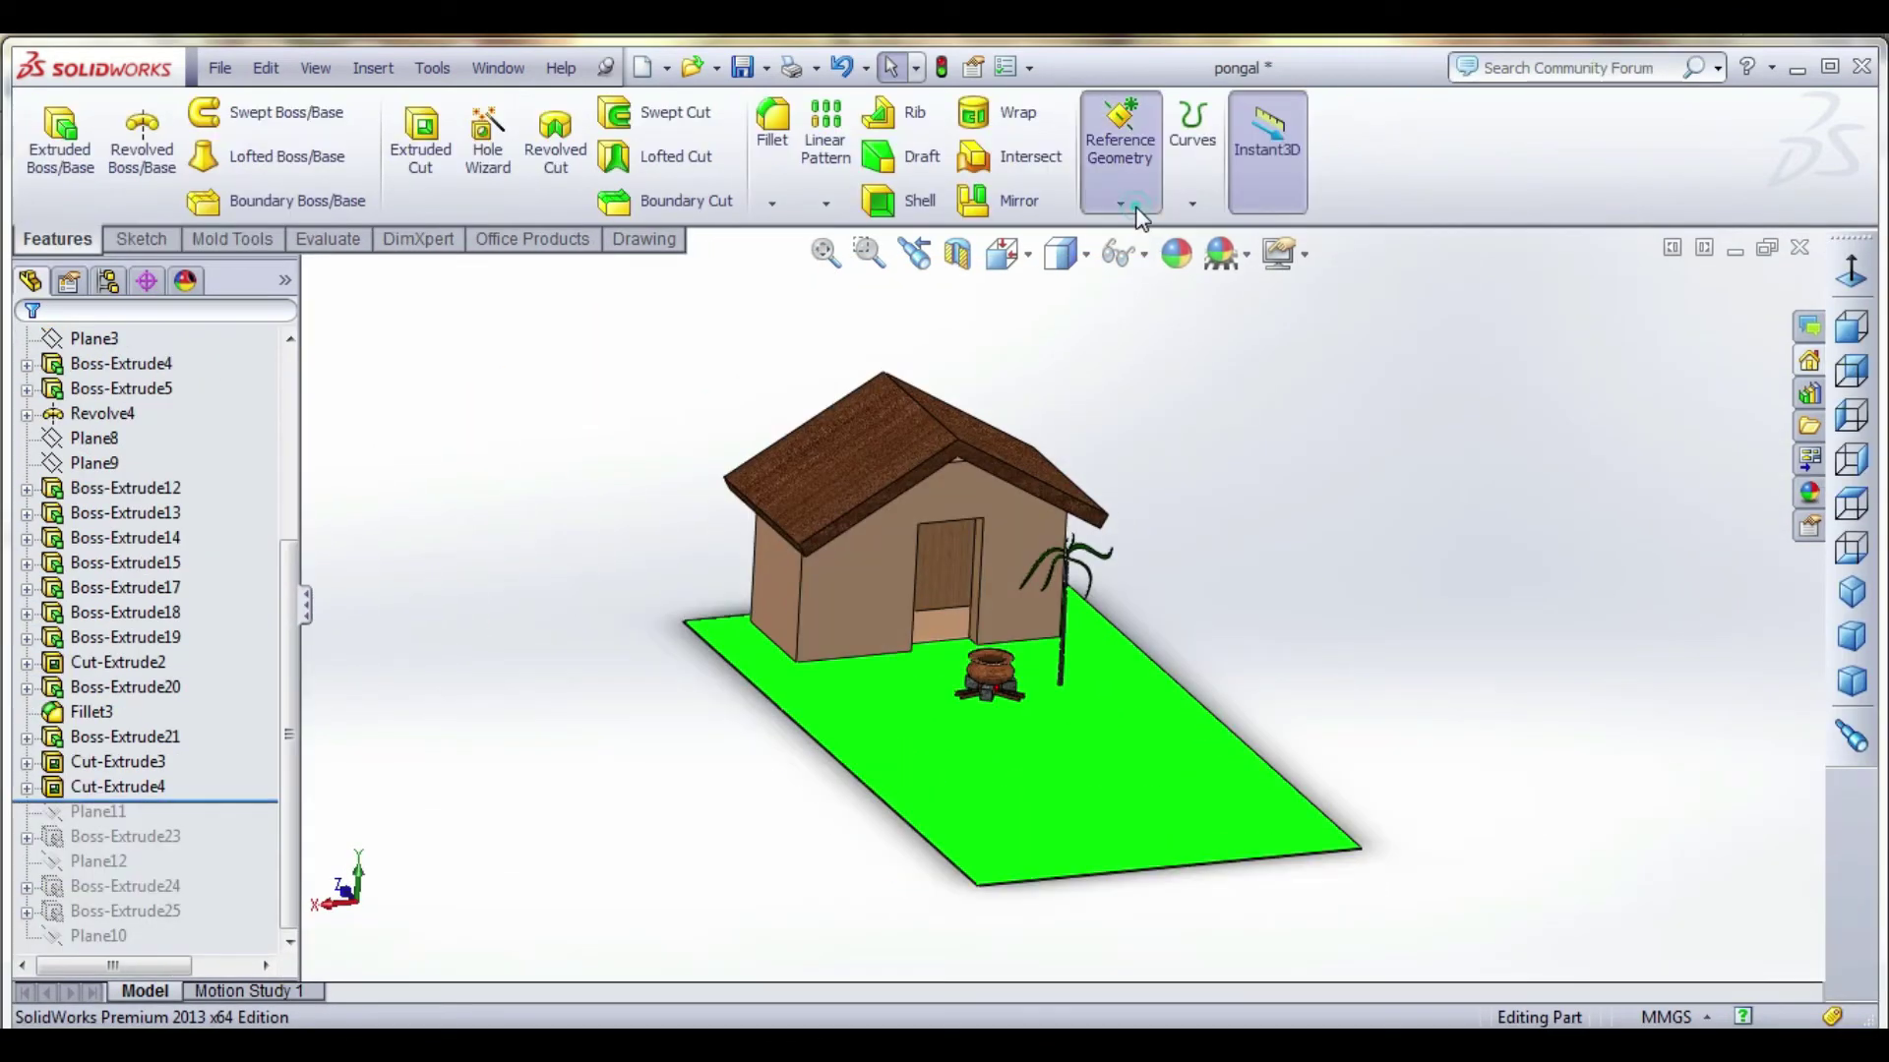
Create a reference plane offset 500 mm from the green base's front side face, flipped inward toward the house.
{"action": "left_click", "coordinate": [1119, 137]}
{"action": "left_click", "coordinate": [1132, 240]}
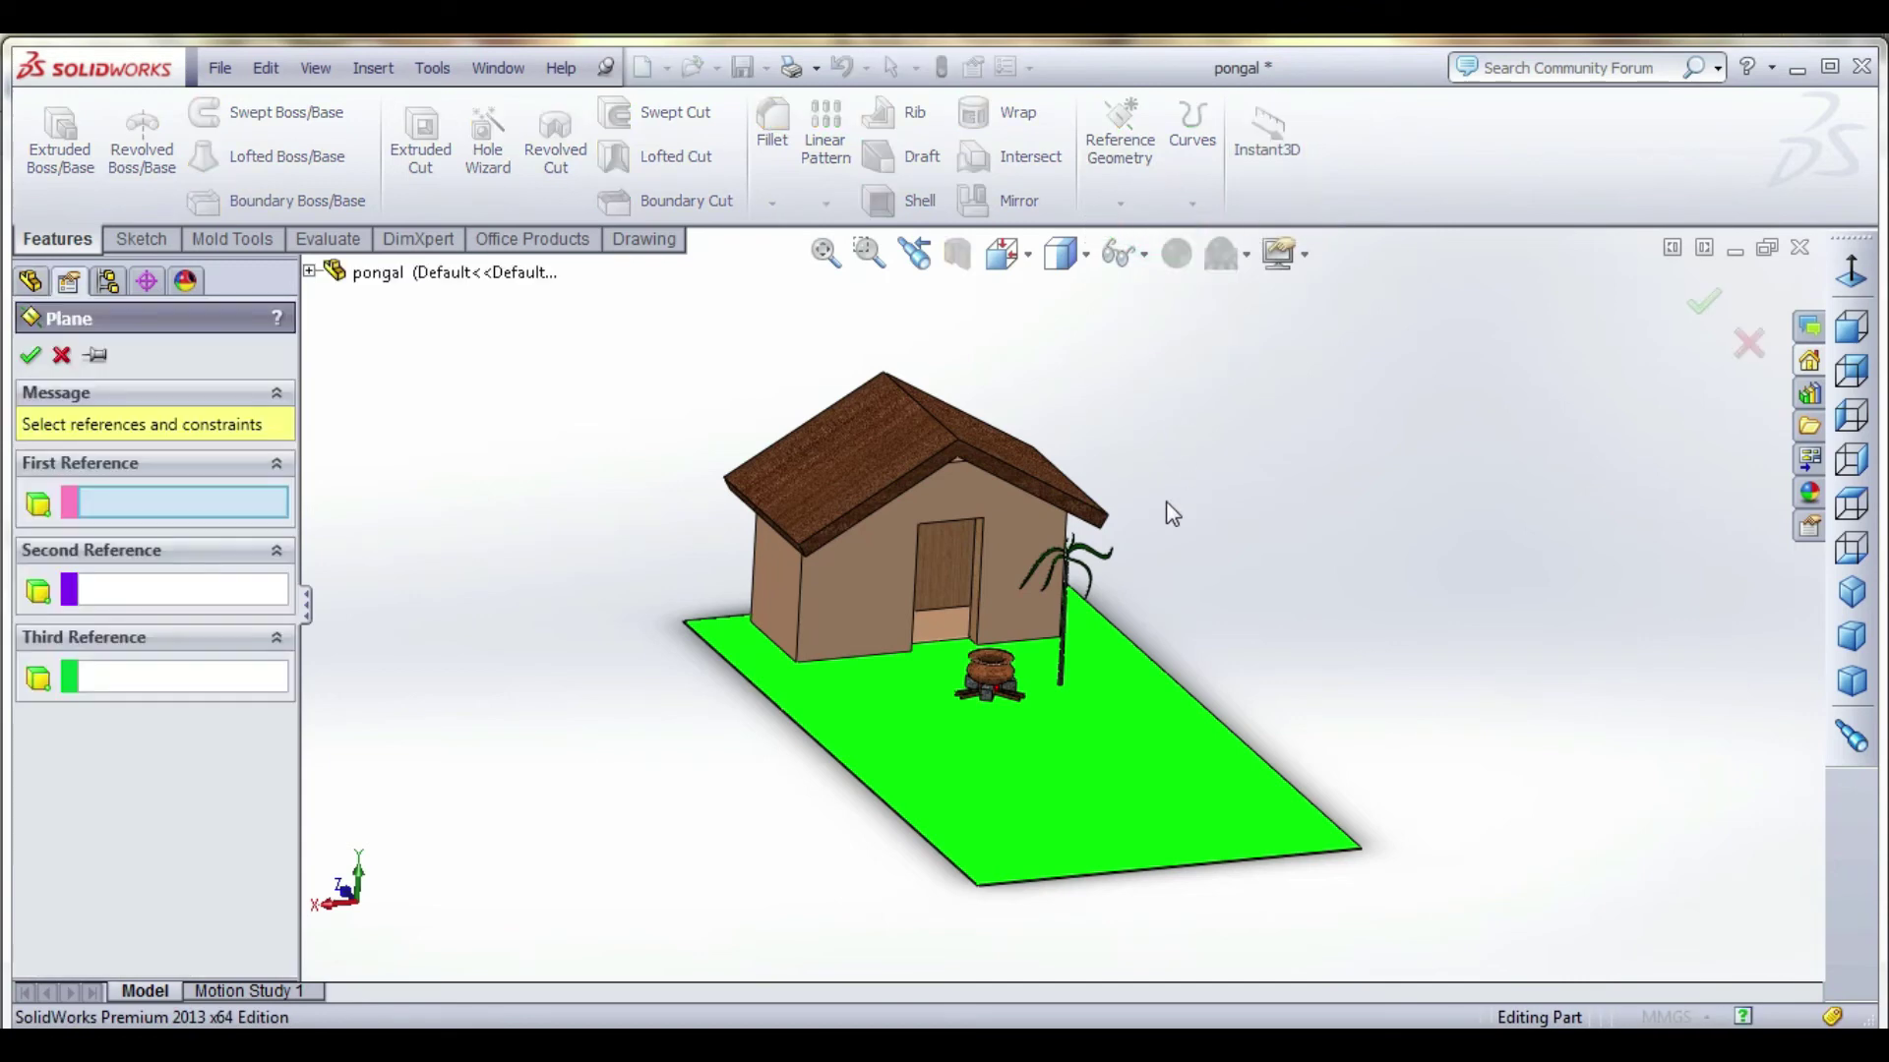
{"action": "scroll", "coordinate": [1066, 869], "scroll_direction": "down", "scroll_amount": 6}
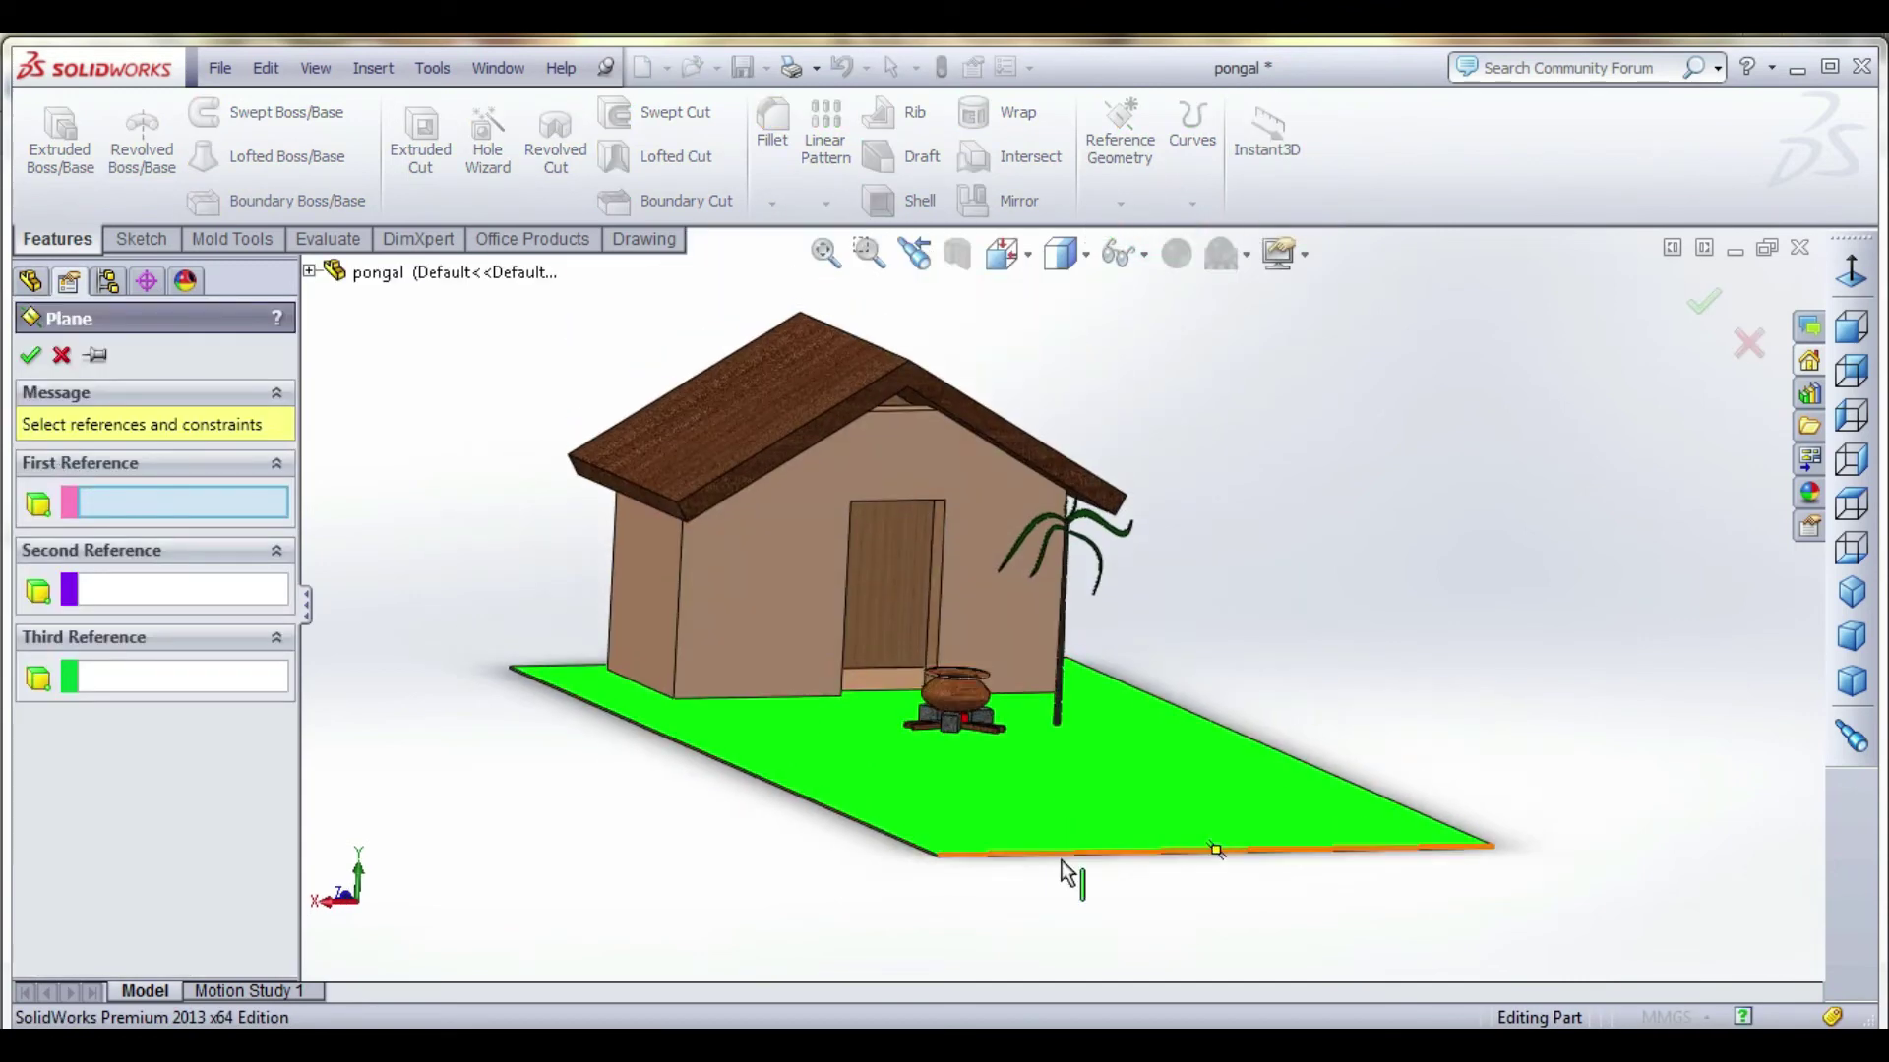
{"action": "scroll", "coordinate": [935, 771], "scroll_direction": "down", "scroll_amount": 4}
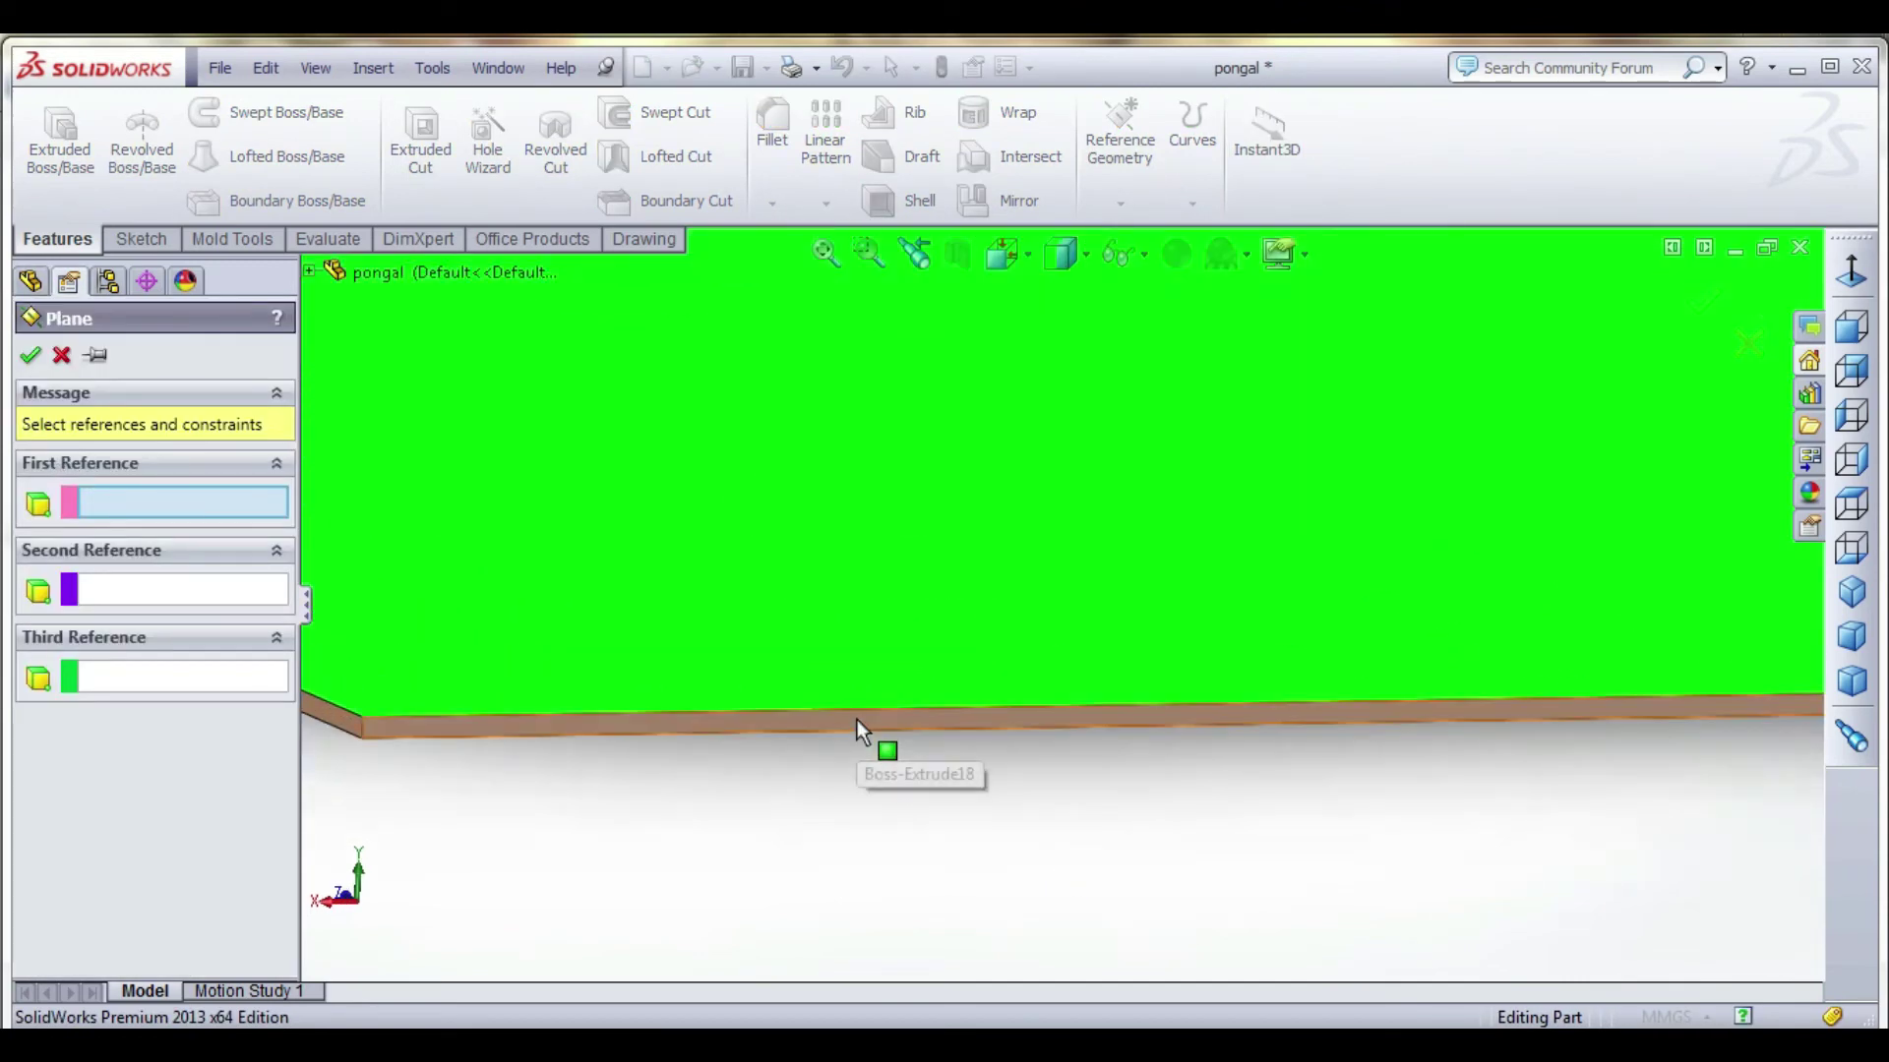
{"action": "left_click", "coordinate": [860, 728]}
{"action": "scroll", "coordinate": [922, 726], "scroll_direction": "up", "scroll_amount": 10}
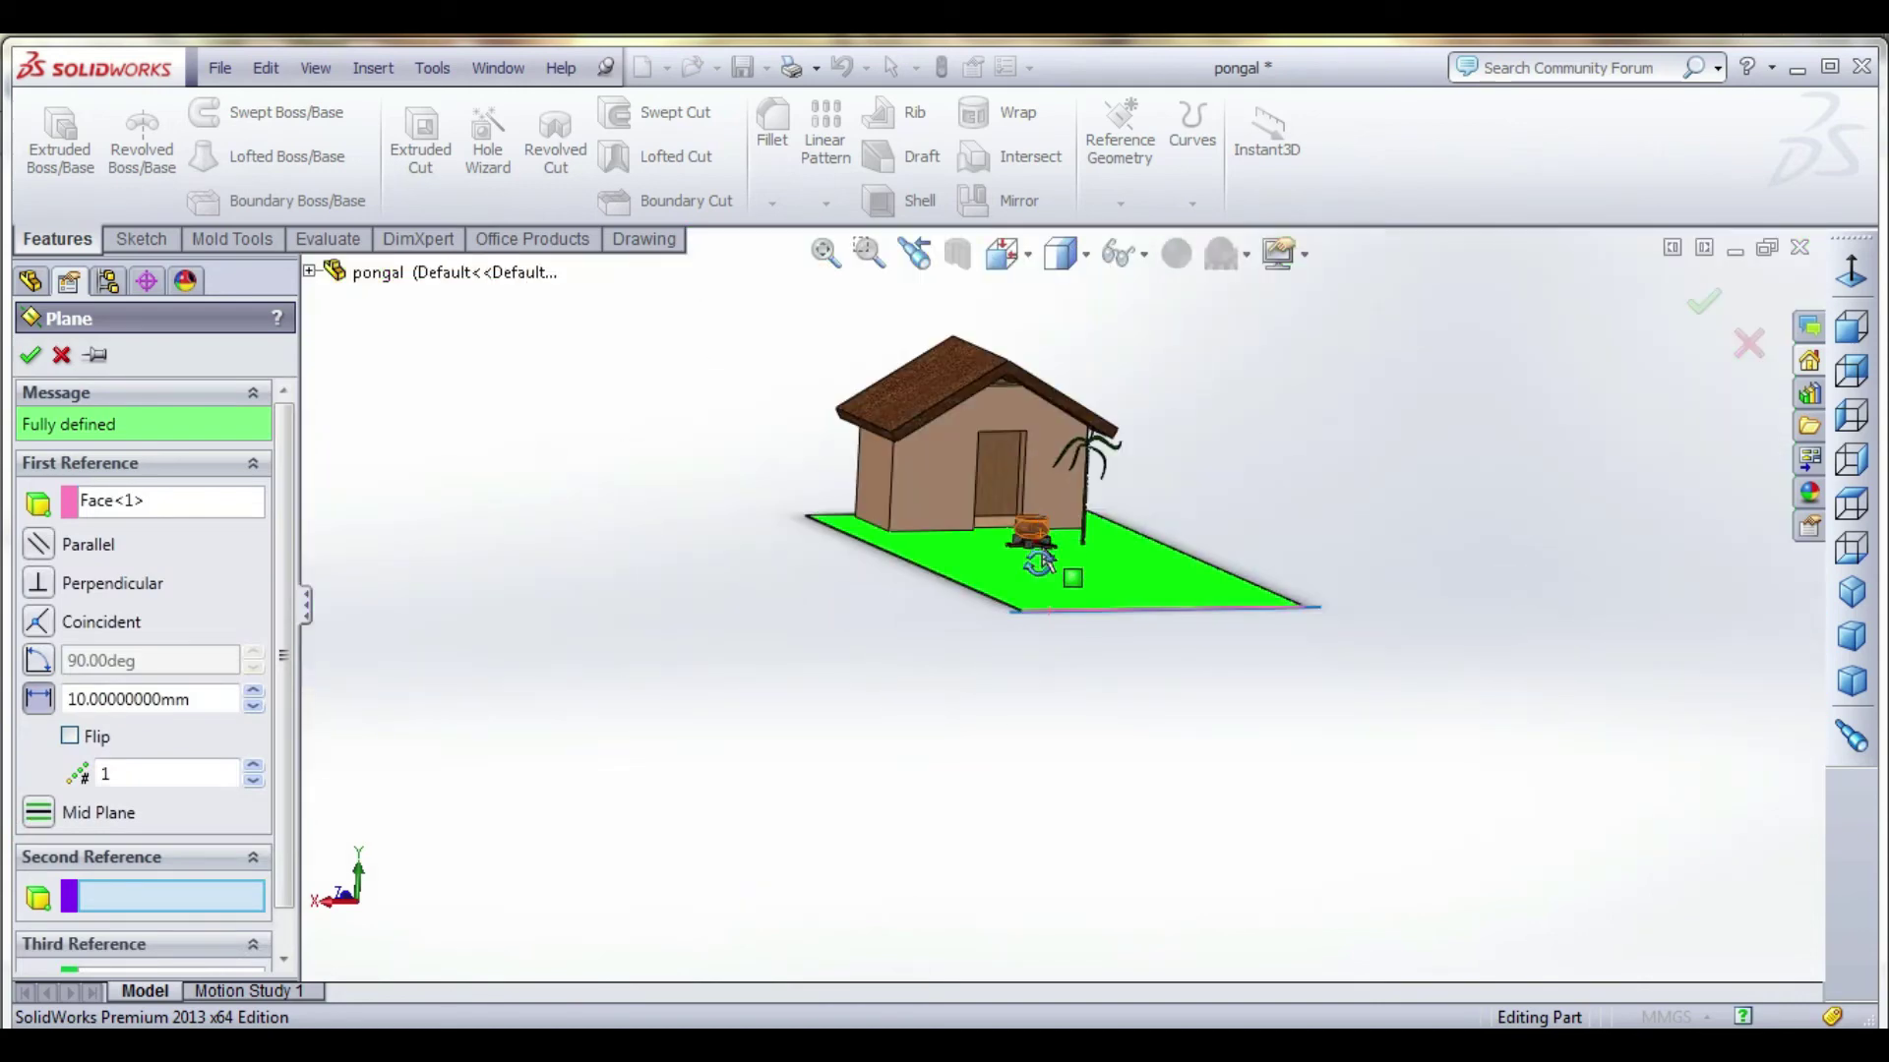
{"action": "scroll", "coordinate": [1112, 471], "scroll_direction": "down", "scroll_amount": 3}
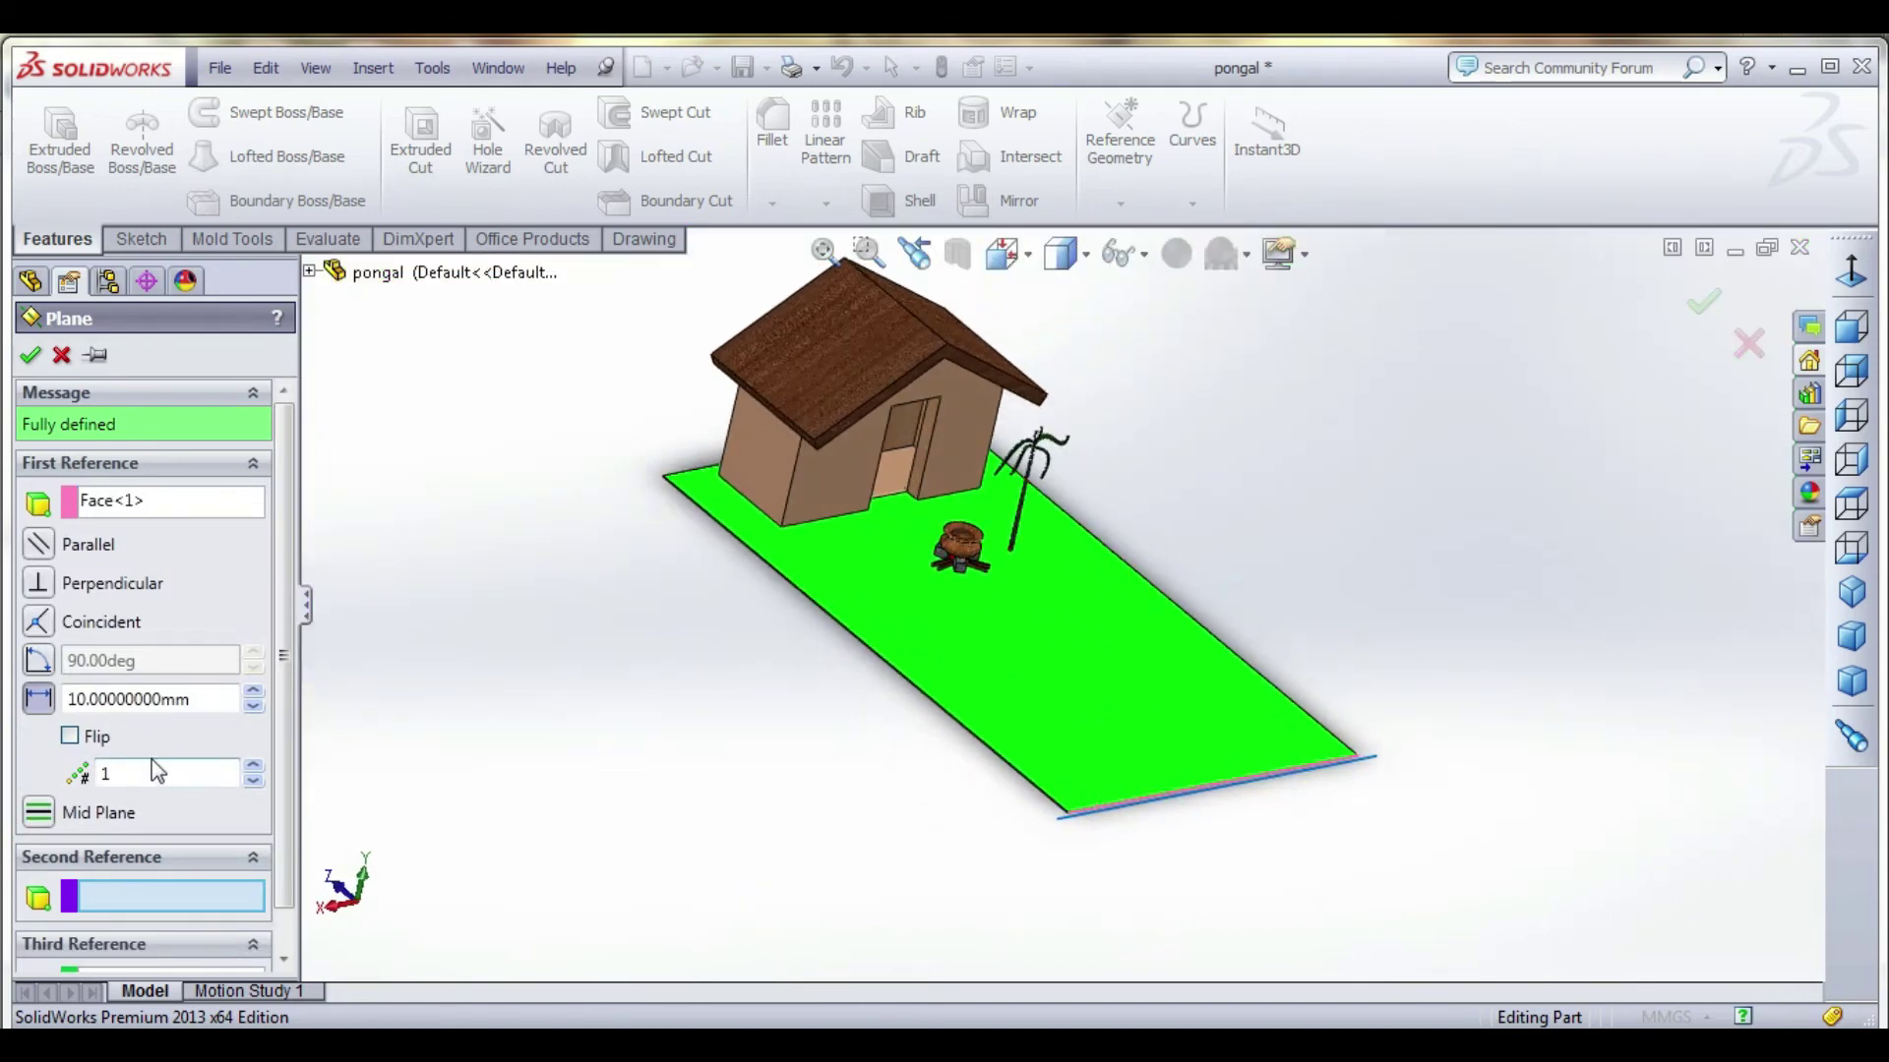
{"action": "double_click", "coordinate": [126, 701]}
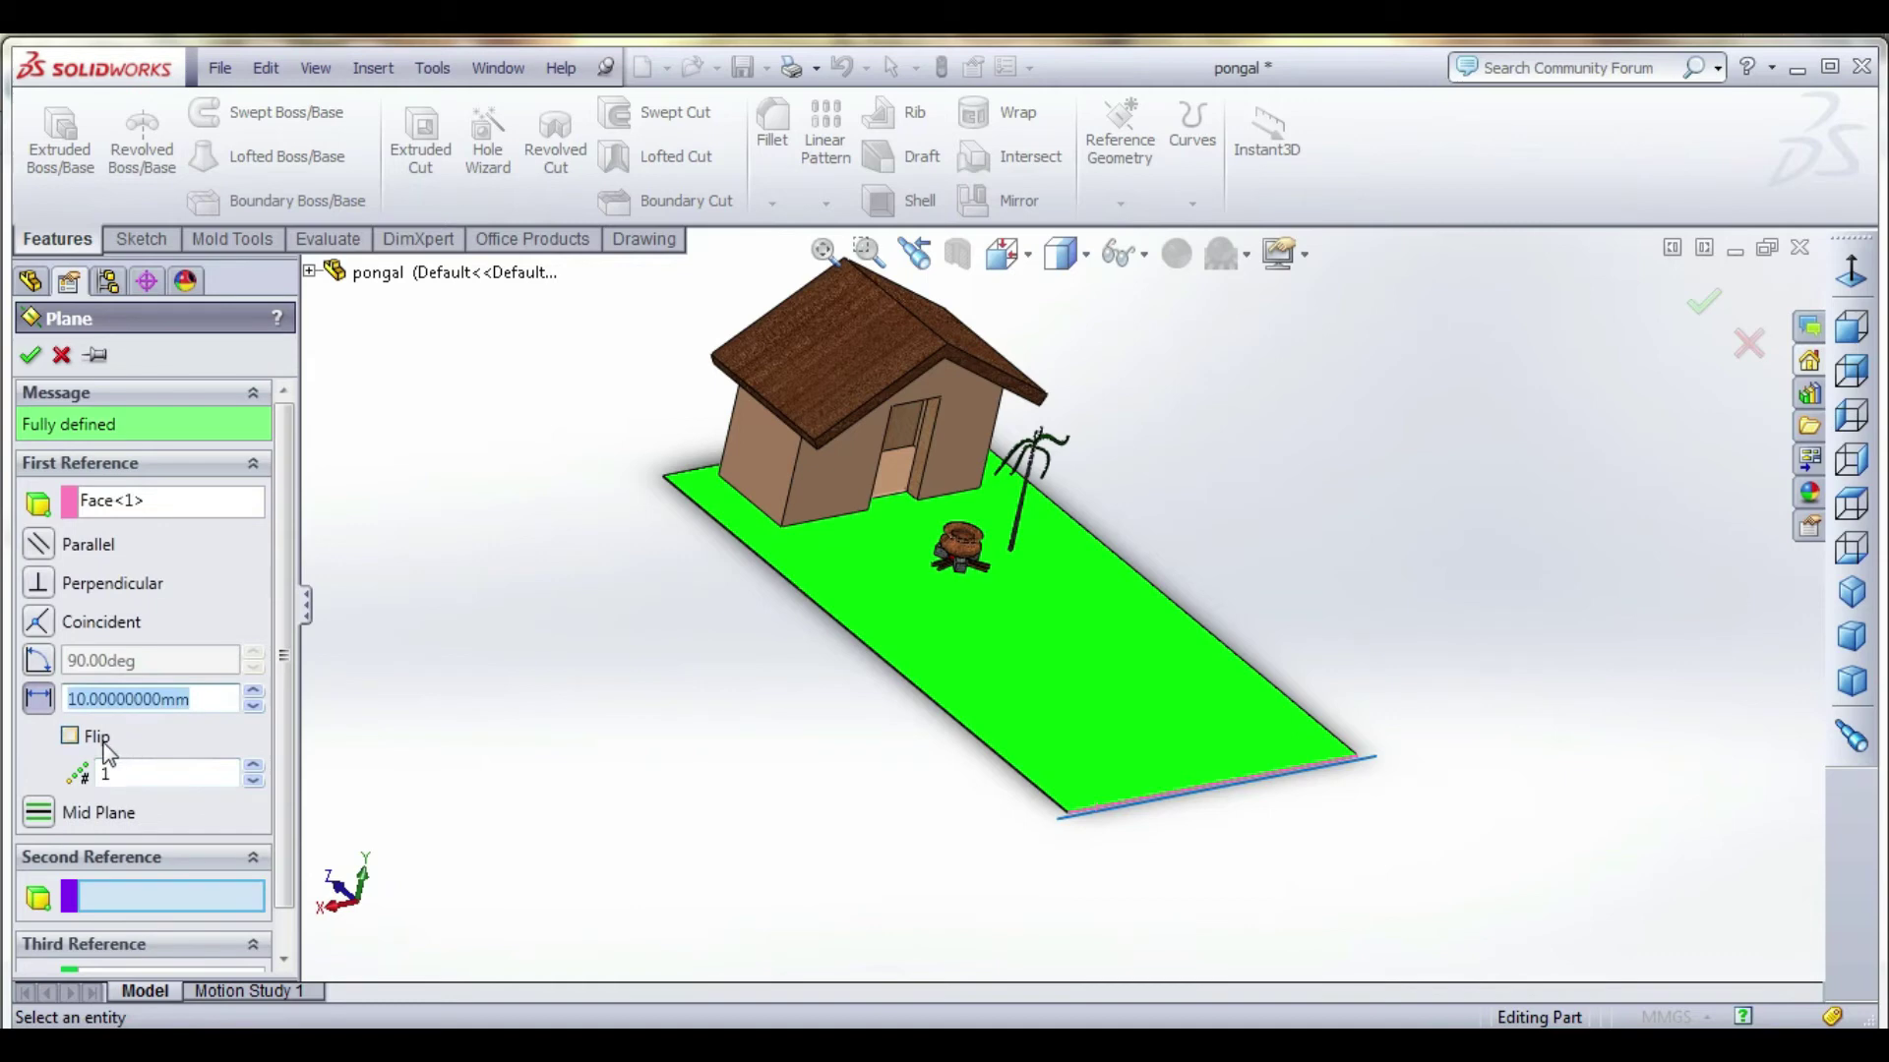
{"action": "type", "text": "500"}
{"action": "key", "text": "Return"}
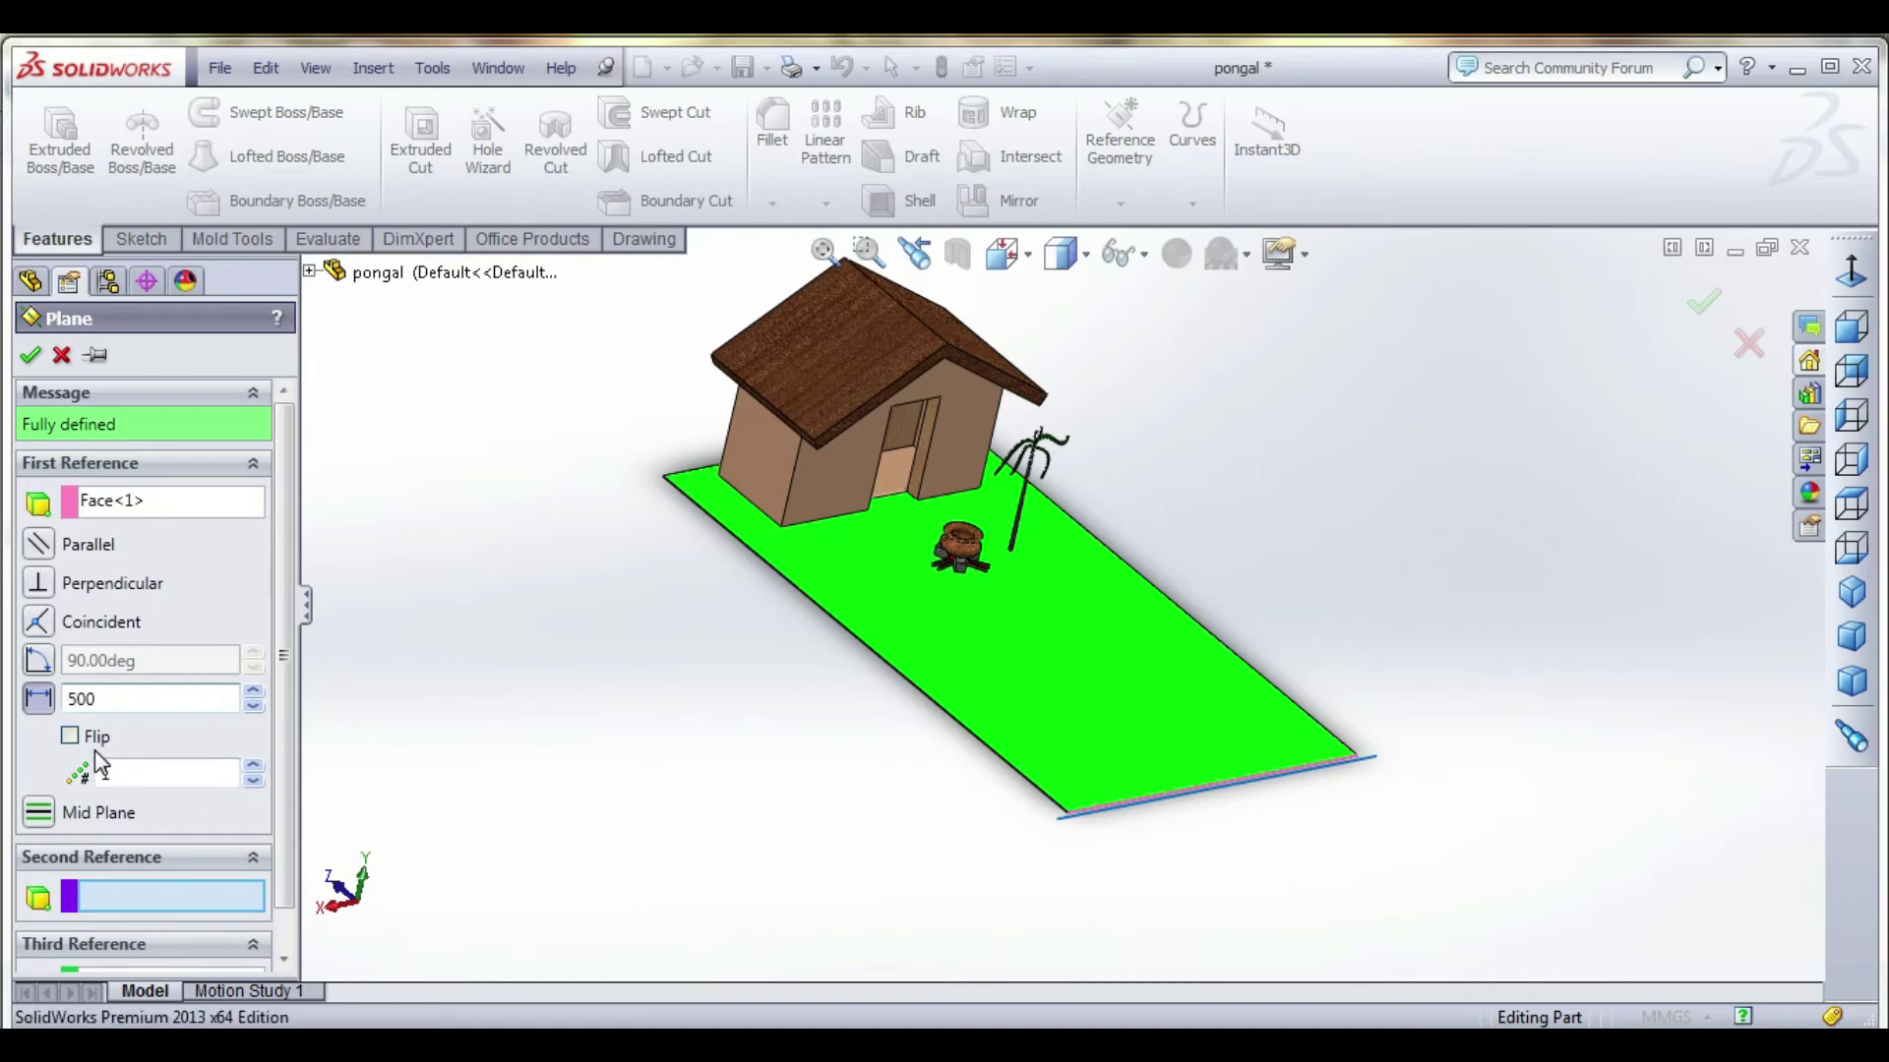
{"action": "left_click", "coordinate": [90, 738]}
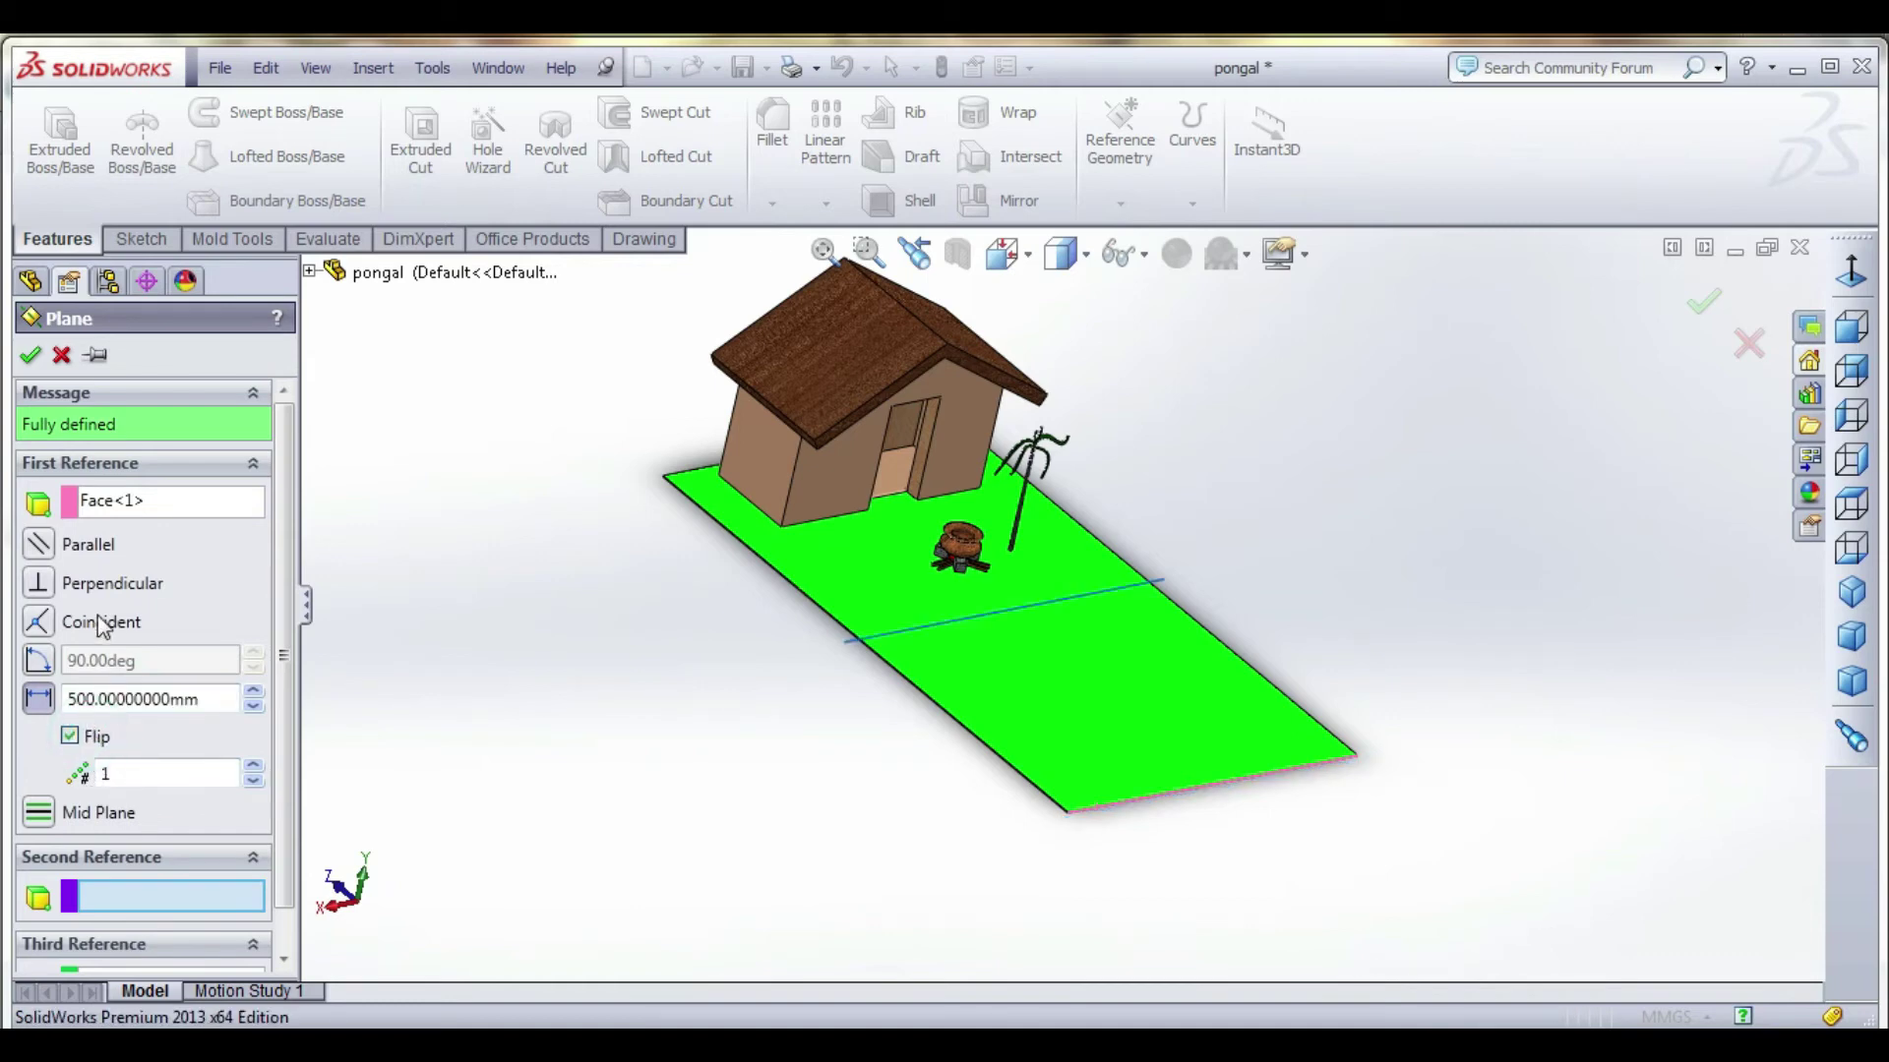
{"action": "left_click", "coordinate": [29, 356]}
On the new offset plane, sketch a three-point arc with a radius of about 432 mm, spanning the base's width and bulging upward.
{"action": "left_click", "coordinate": [471, 628]}
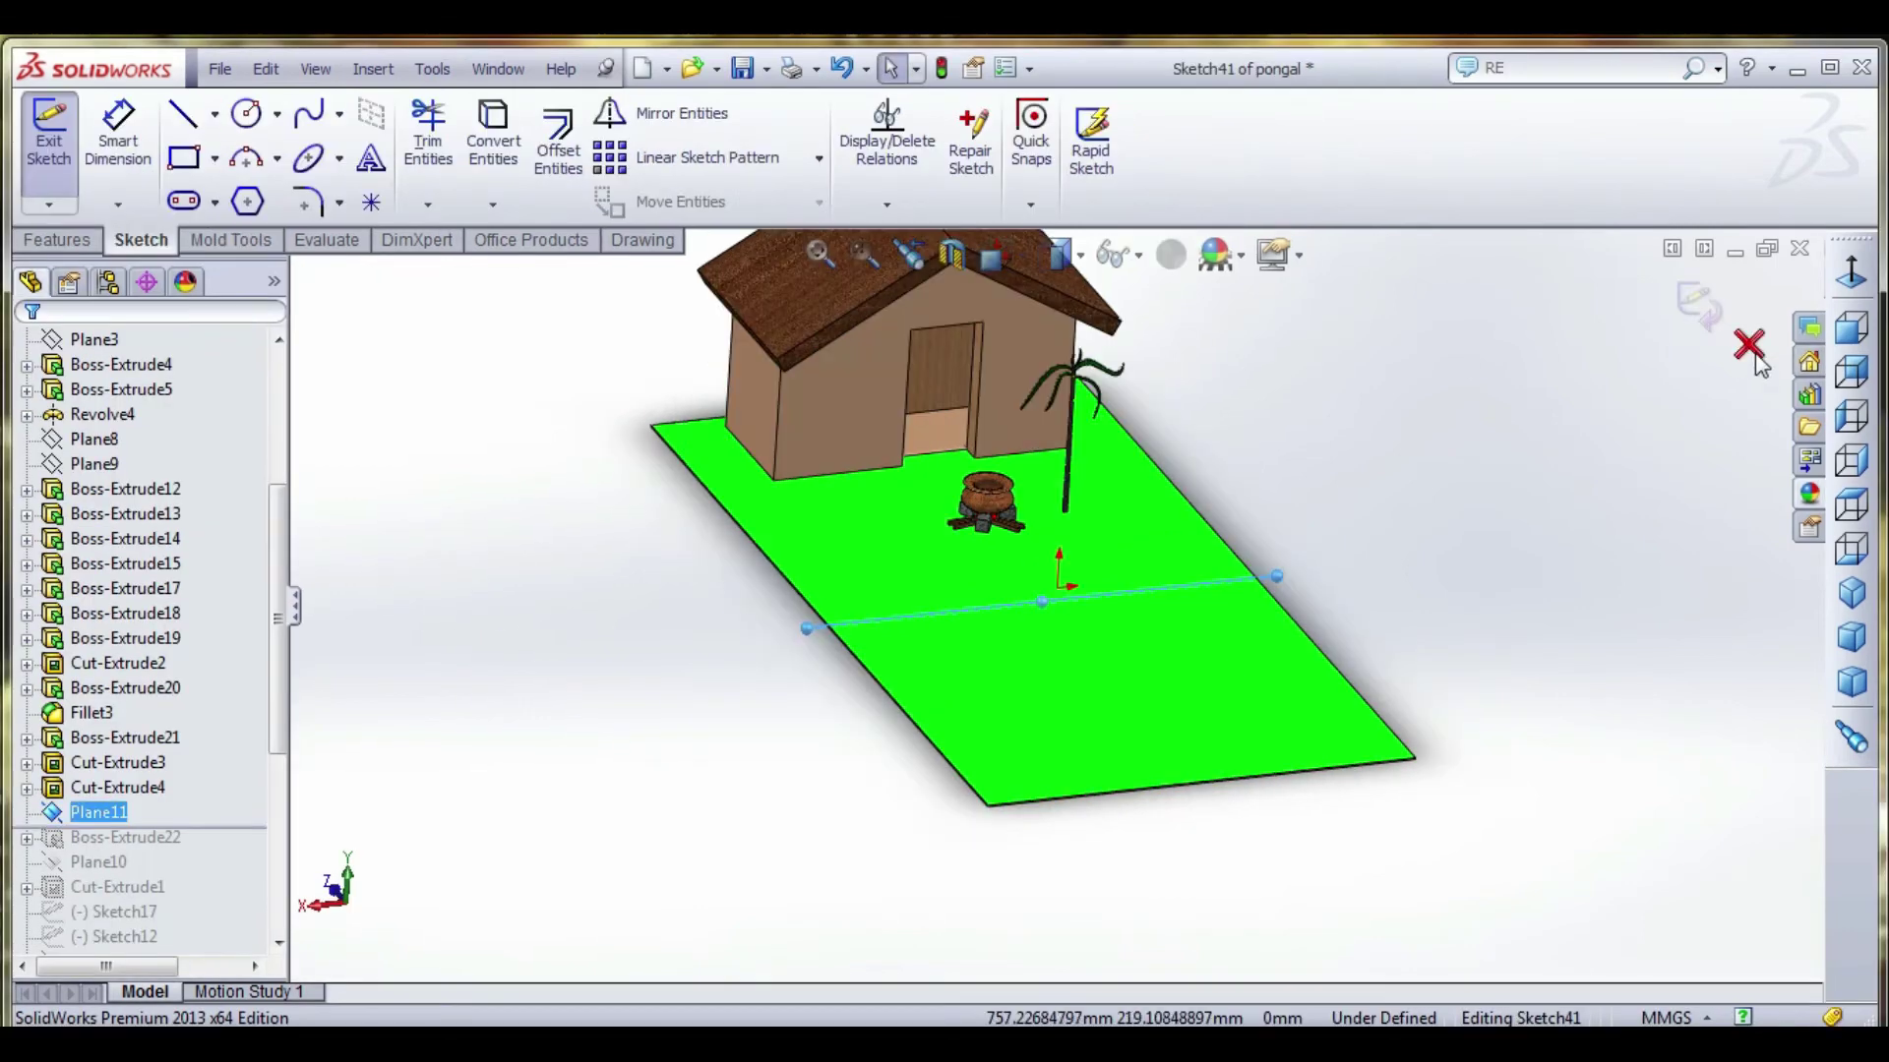
{"action": "left_click", "coordinate": [1694, 310]}
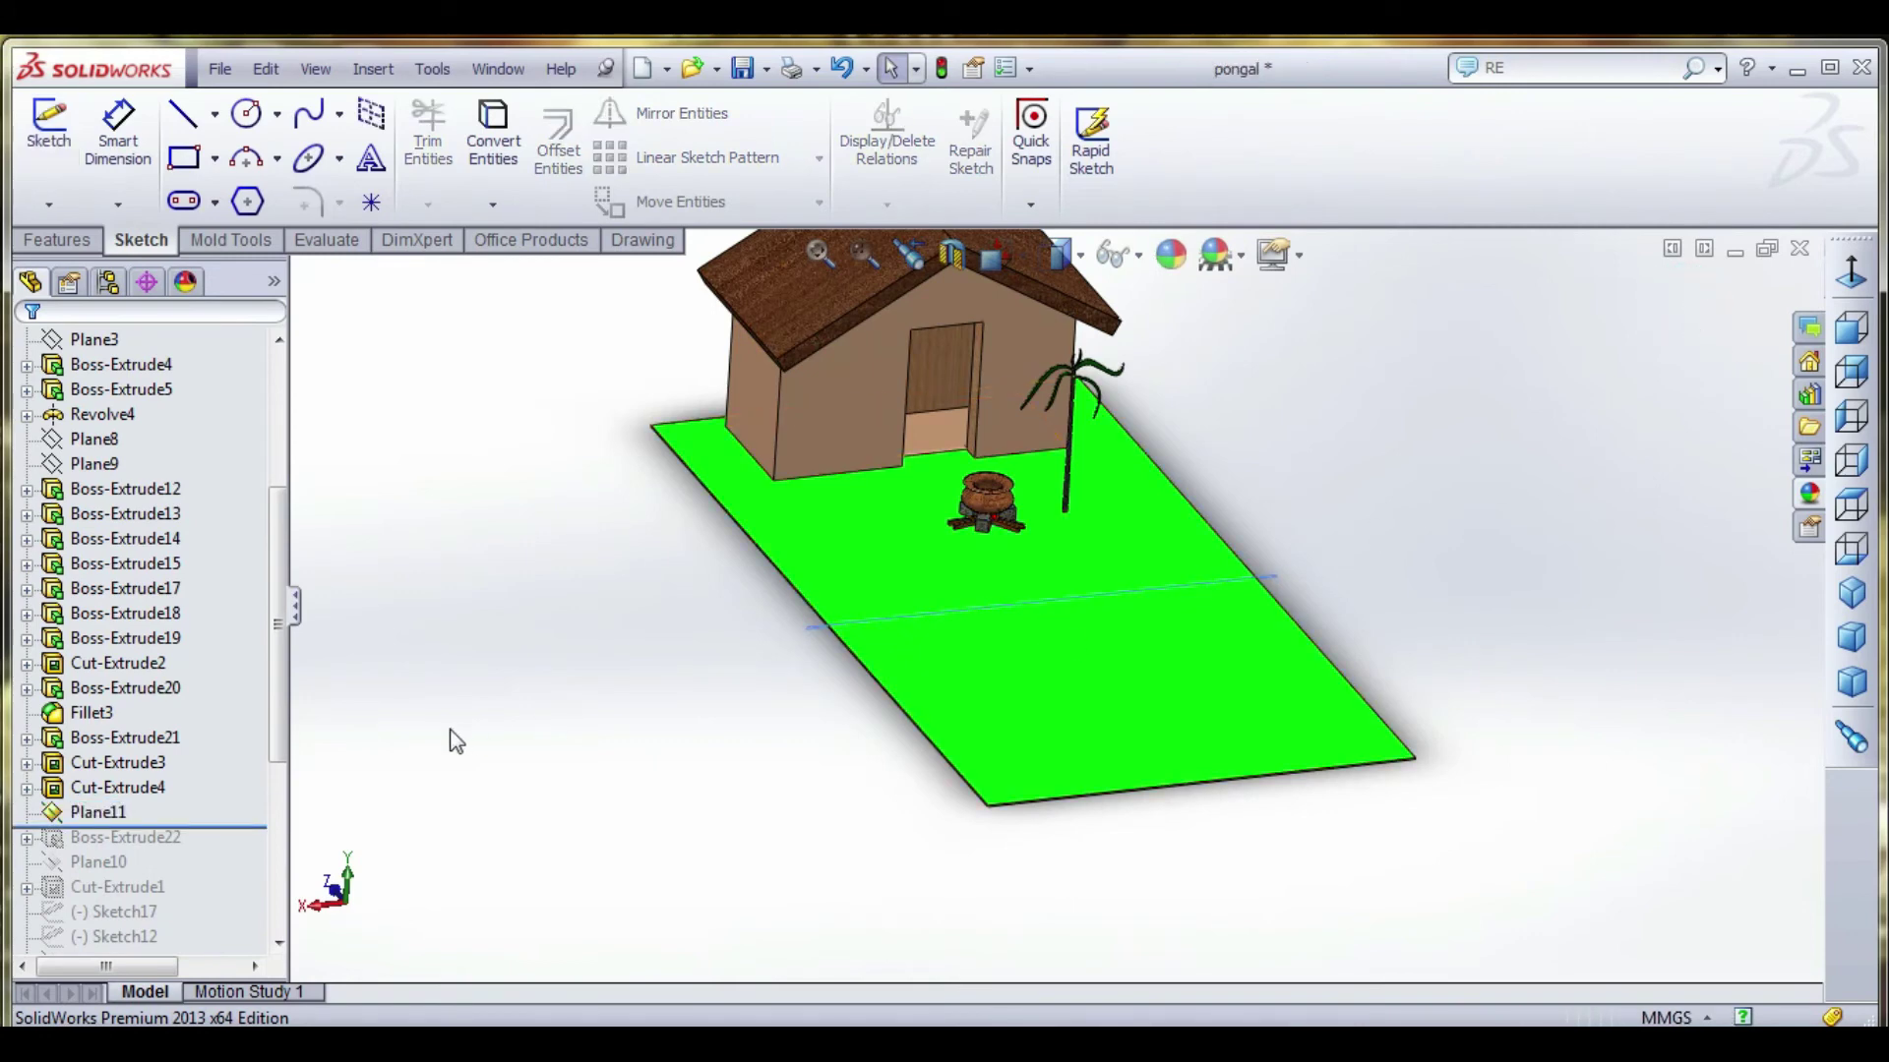
{"action": "left_click", "coordinate": [144, 814]}
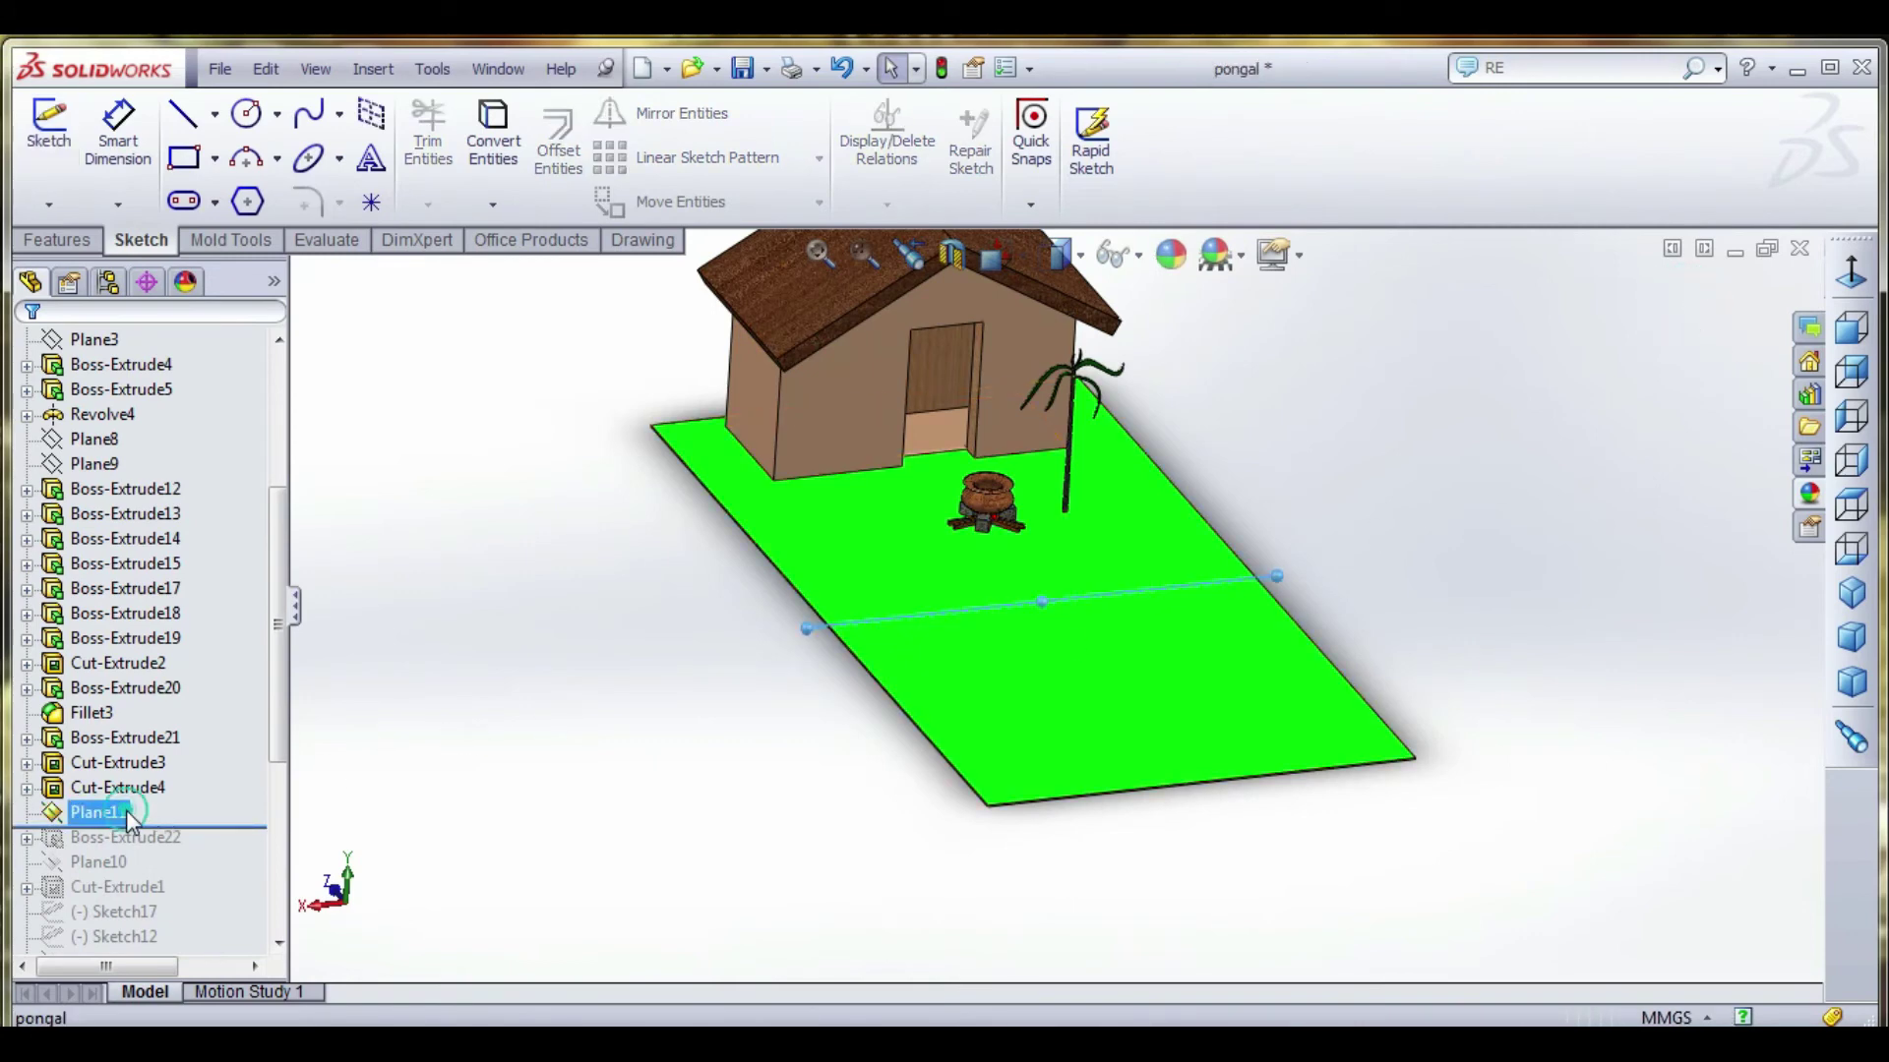
{"action": "left_click", "coordinate": [48, 128]}
{"action": "left_click", "coordinate": [1852, 274]}
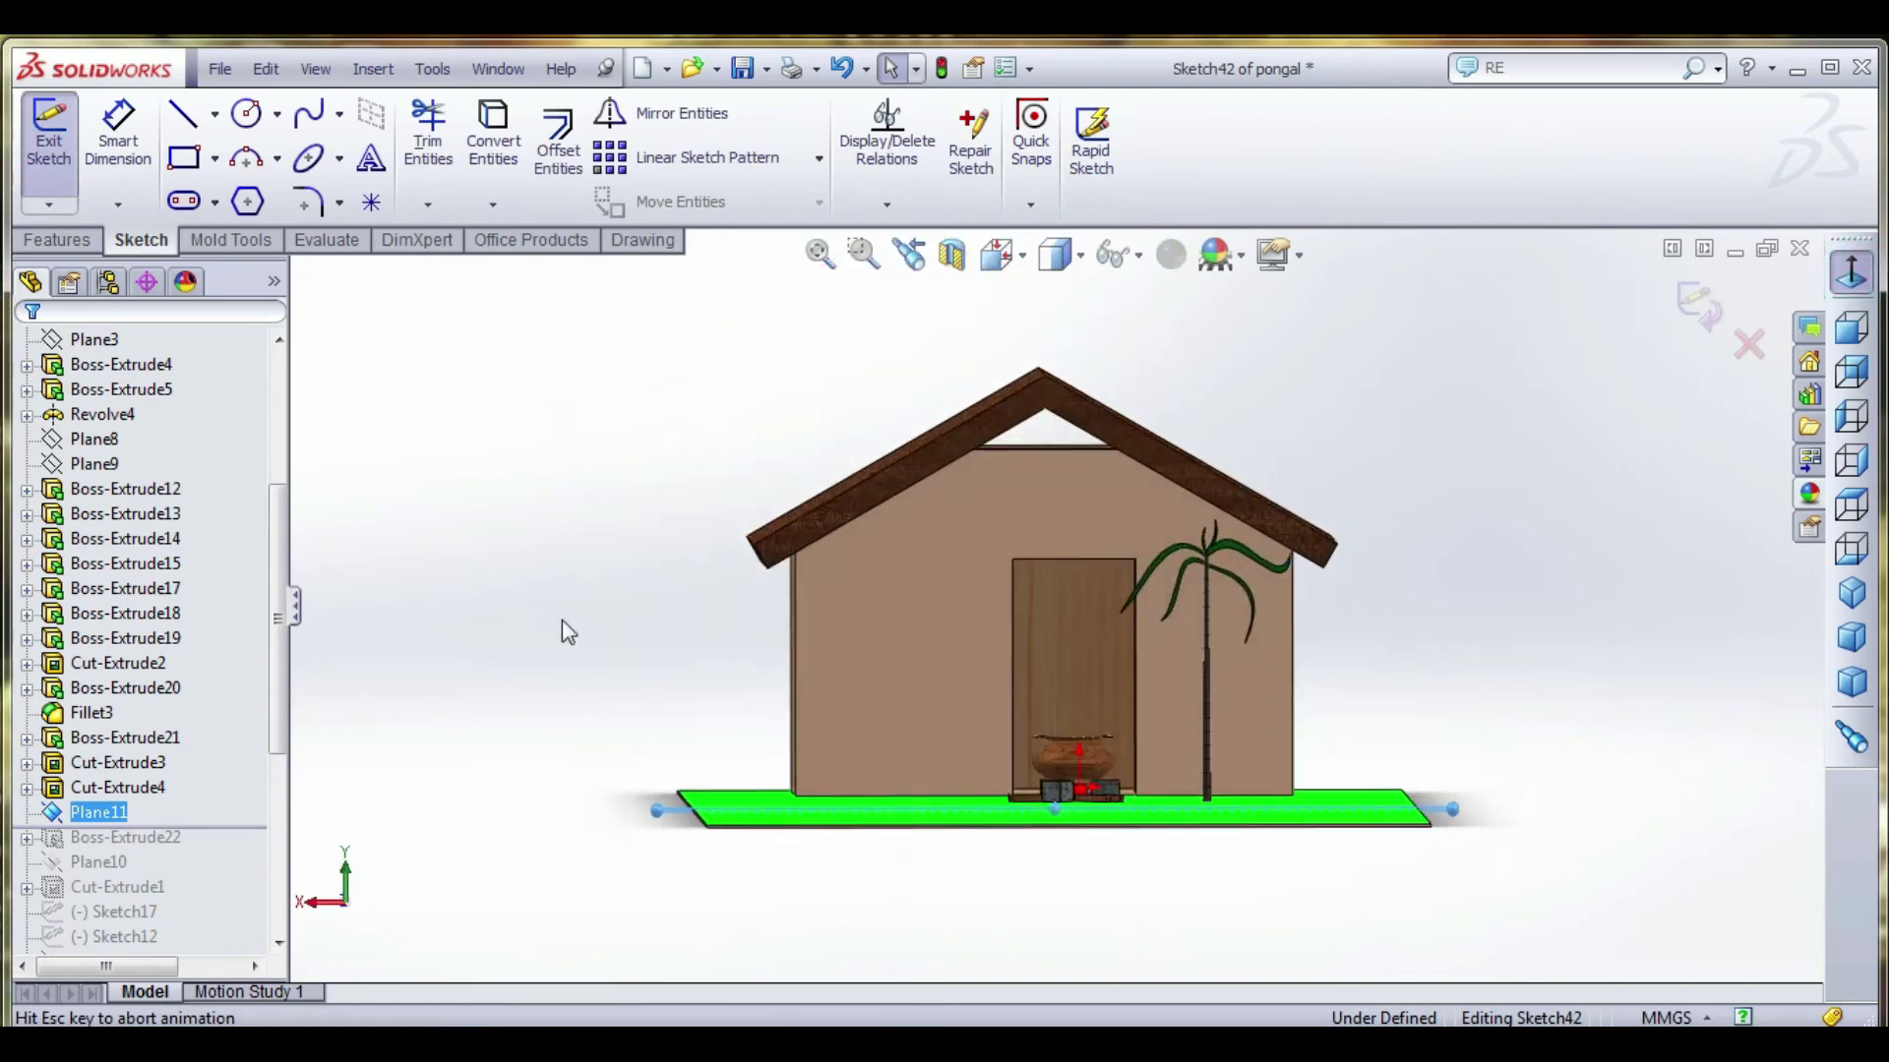
{"action": "left_click", "coordinate": [246, 157]}
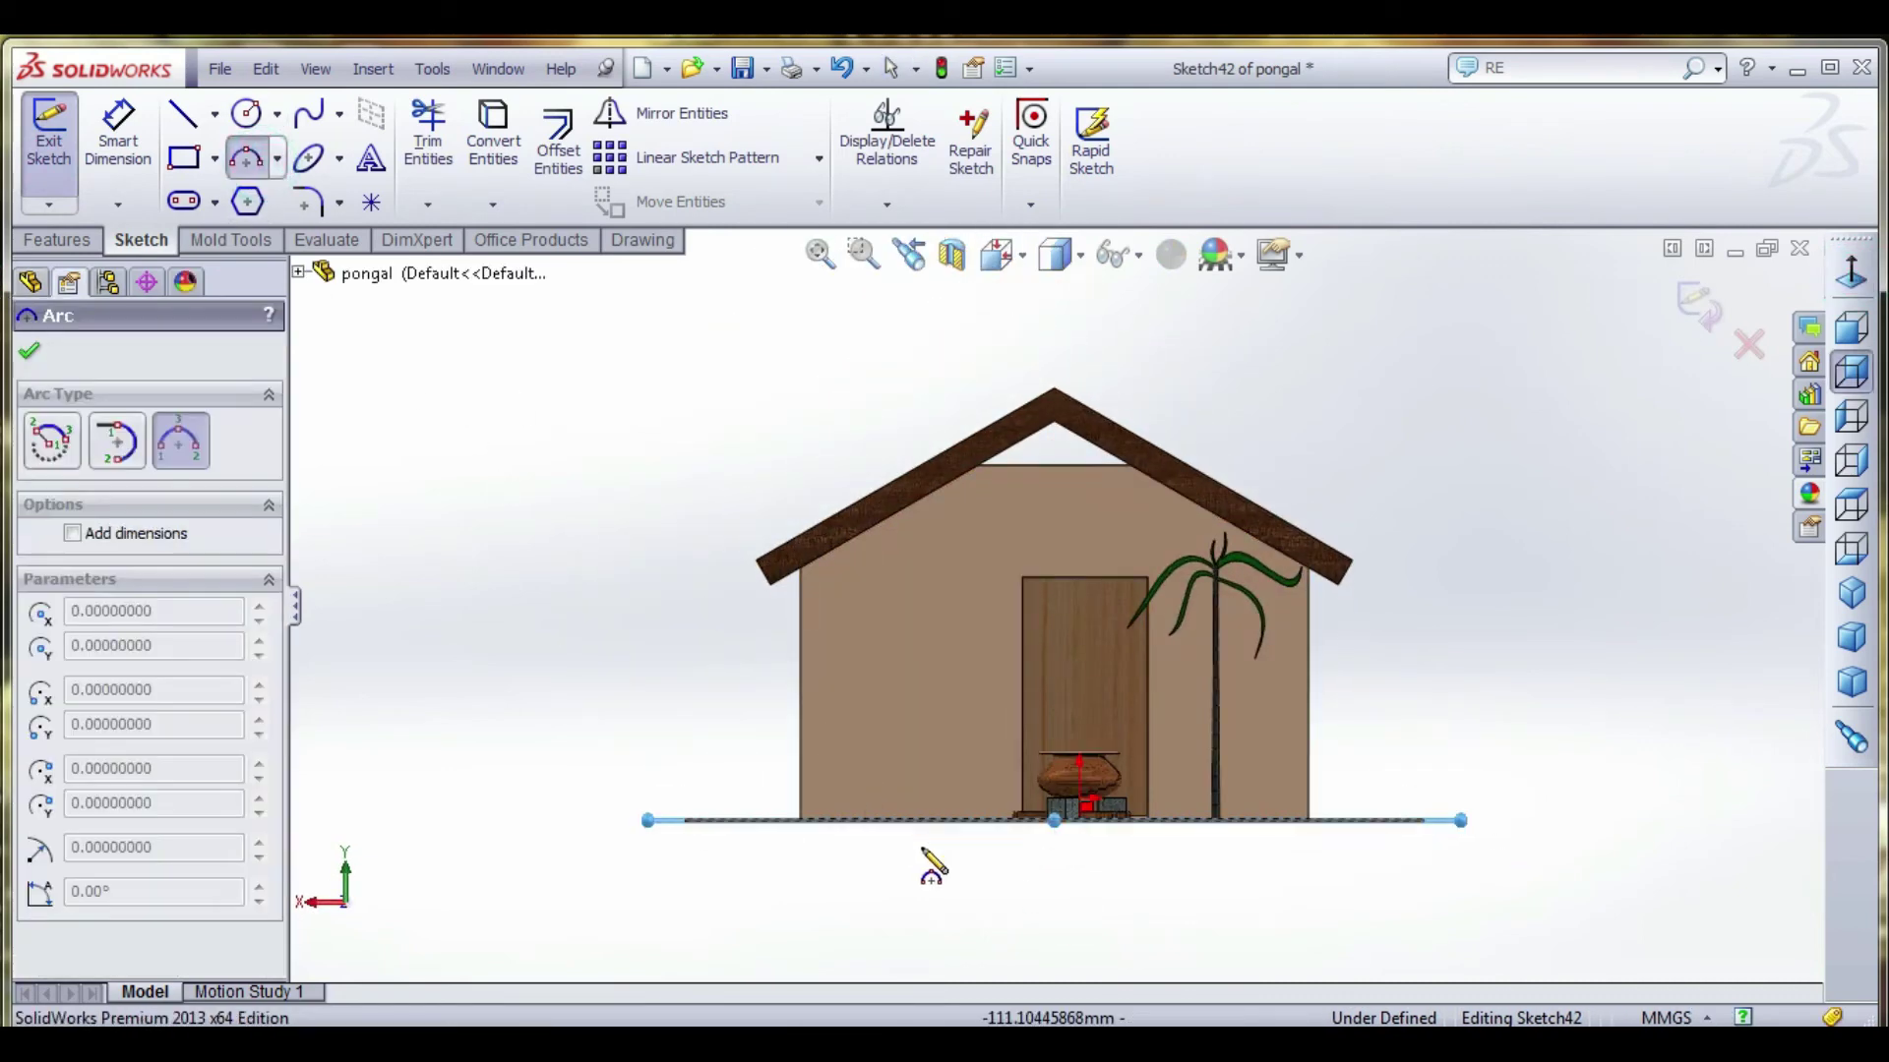
{"action": "left_click", "coordinate": [685, 821]}
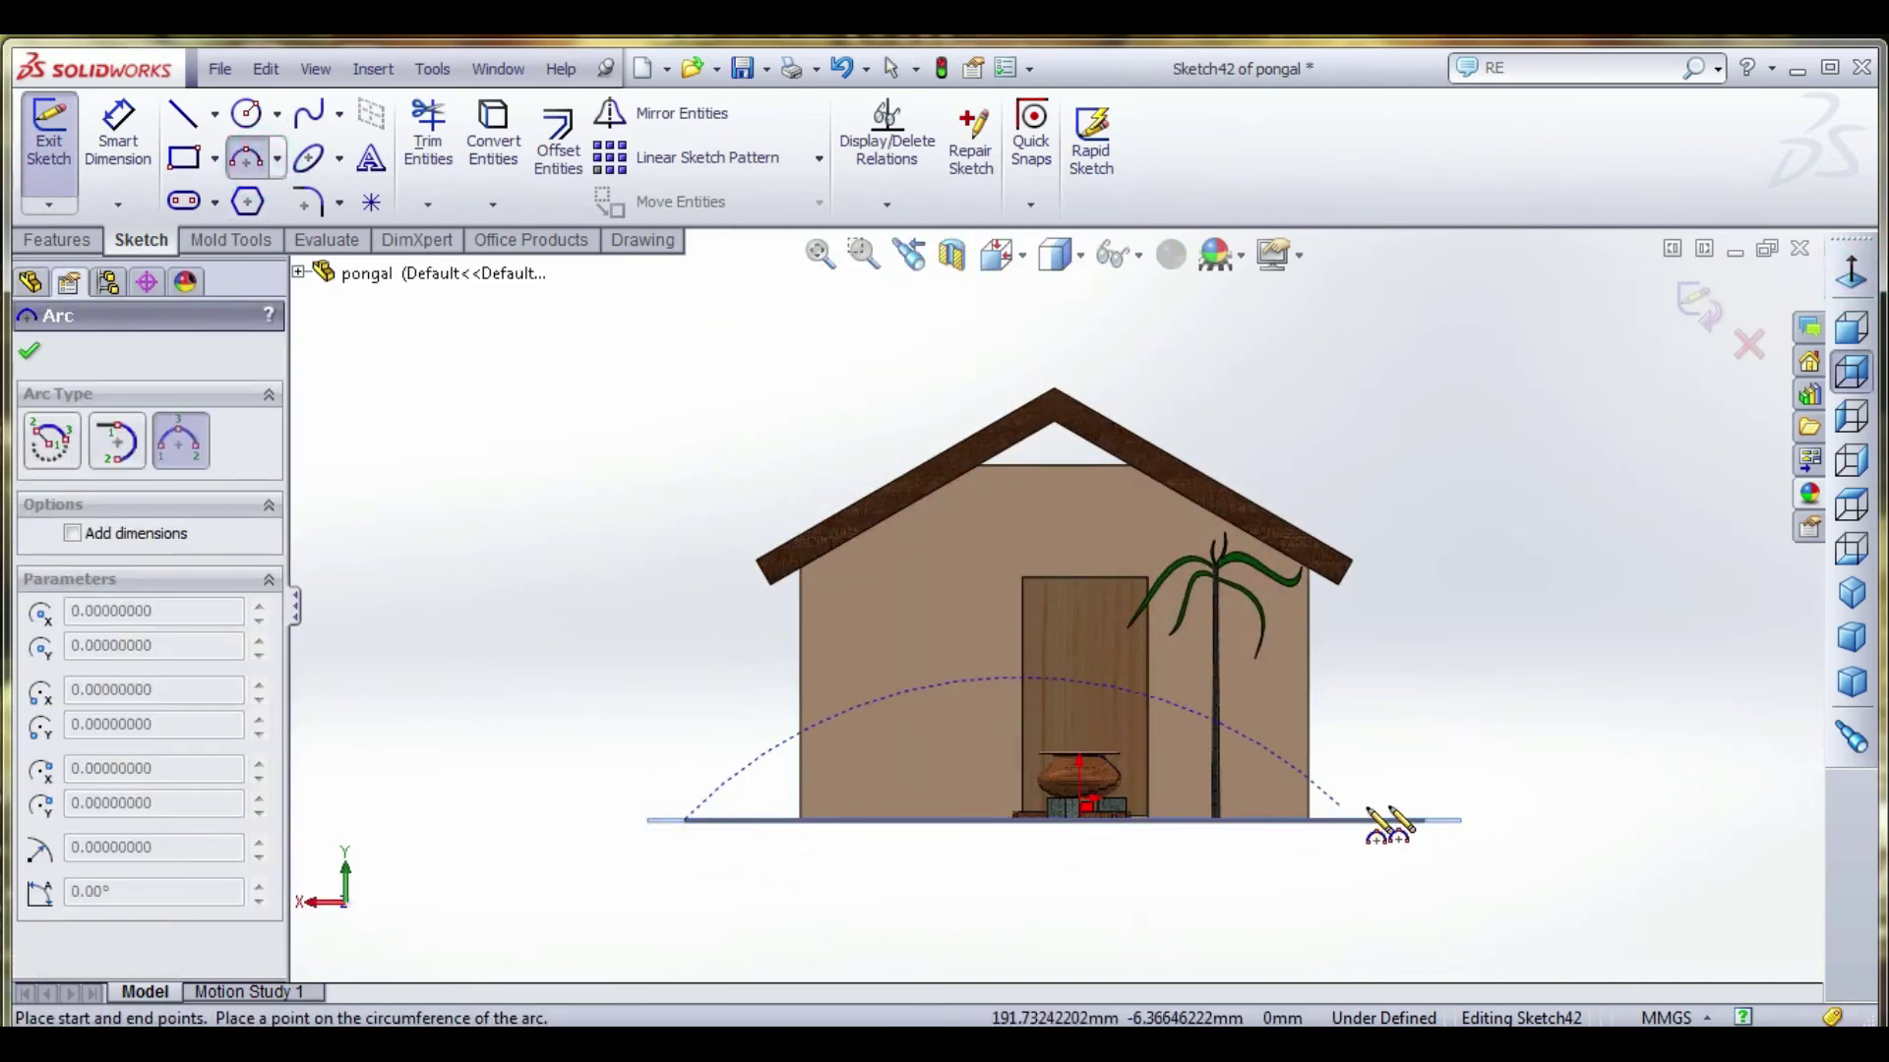
{"action": "left_click", "coordinate": [1423, 820]}
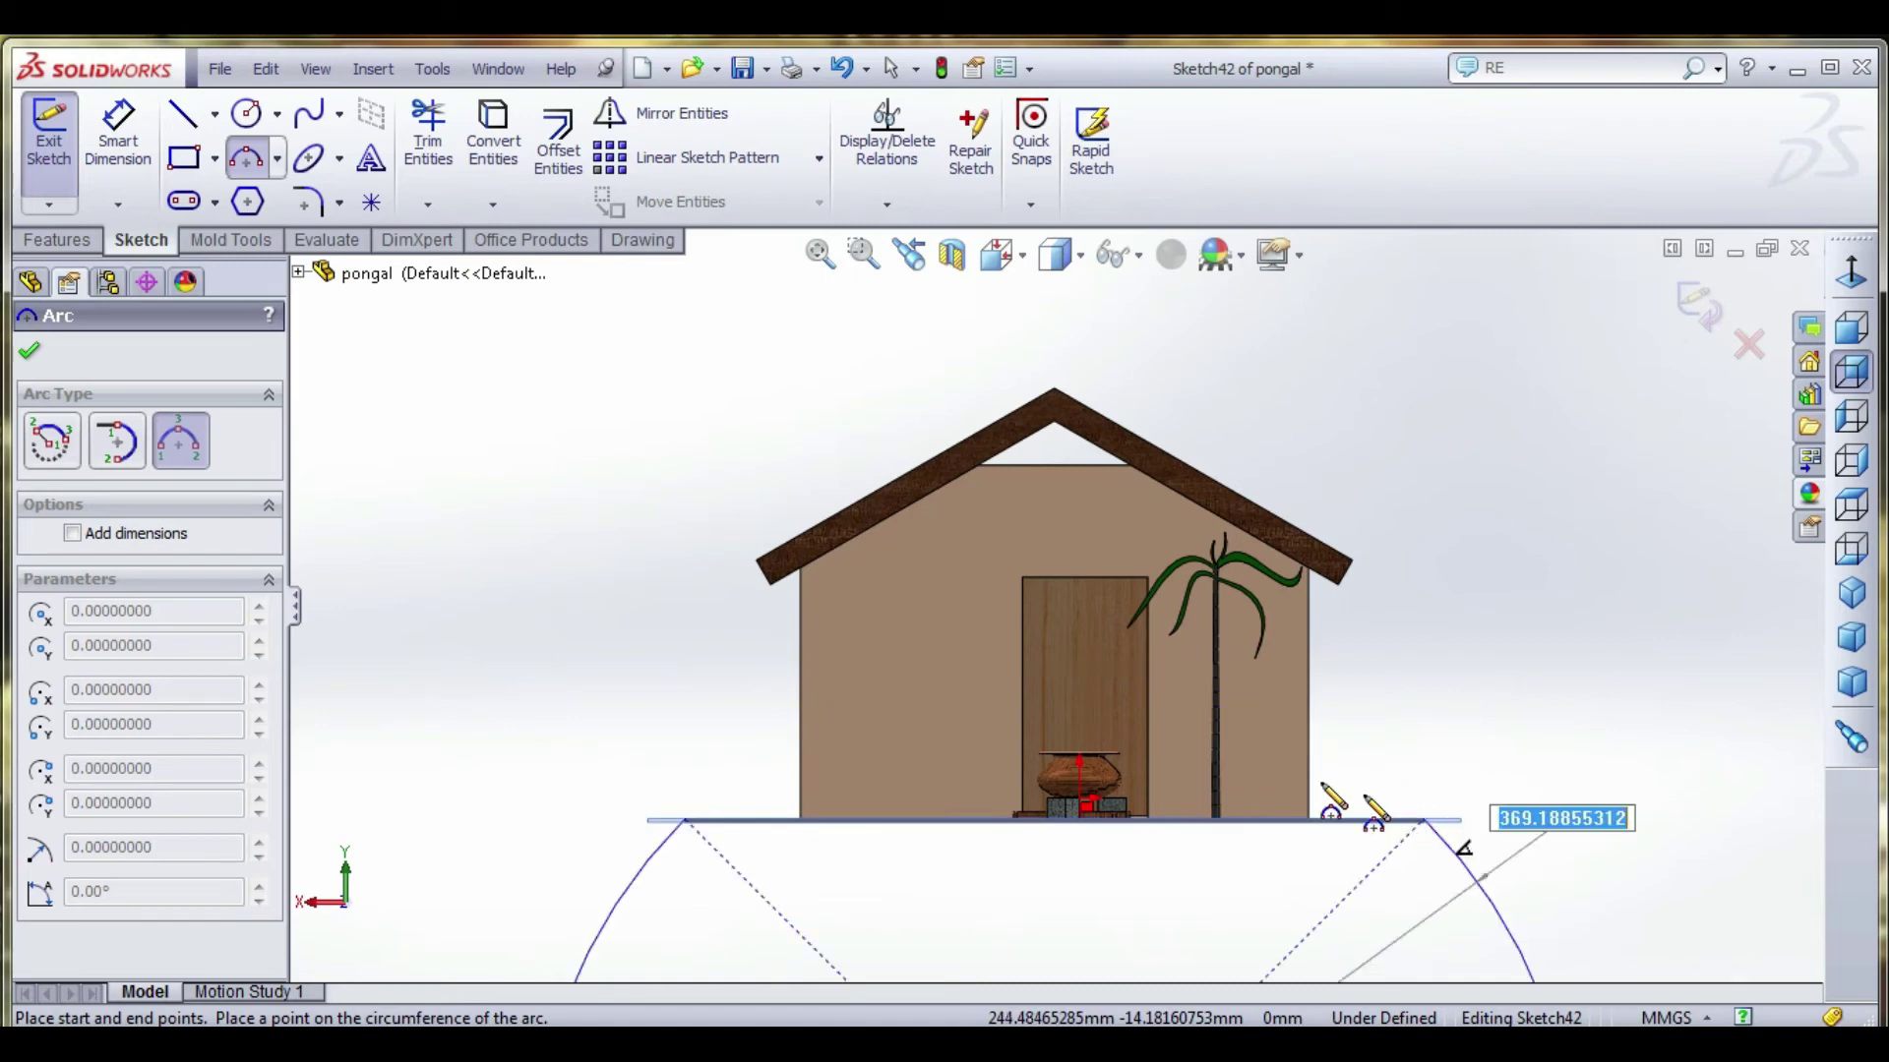
{"action": "left_click", "coordinate": [1164, 705]}
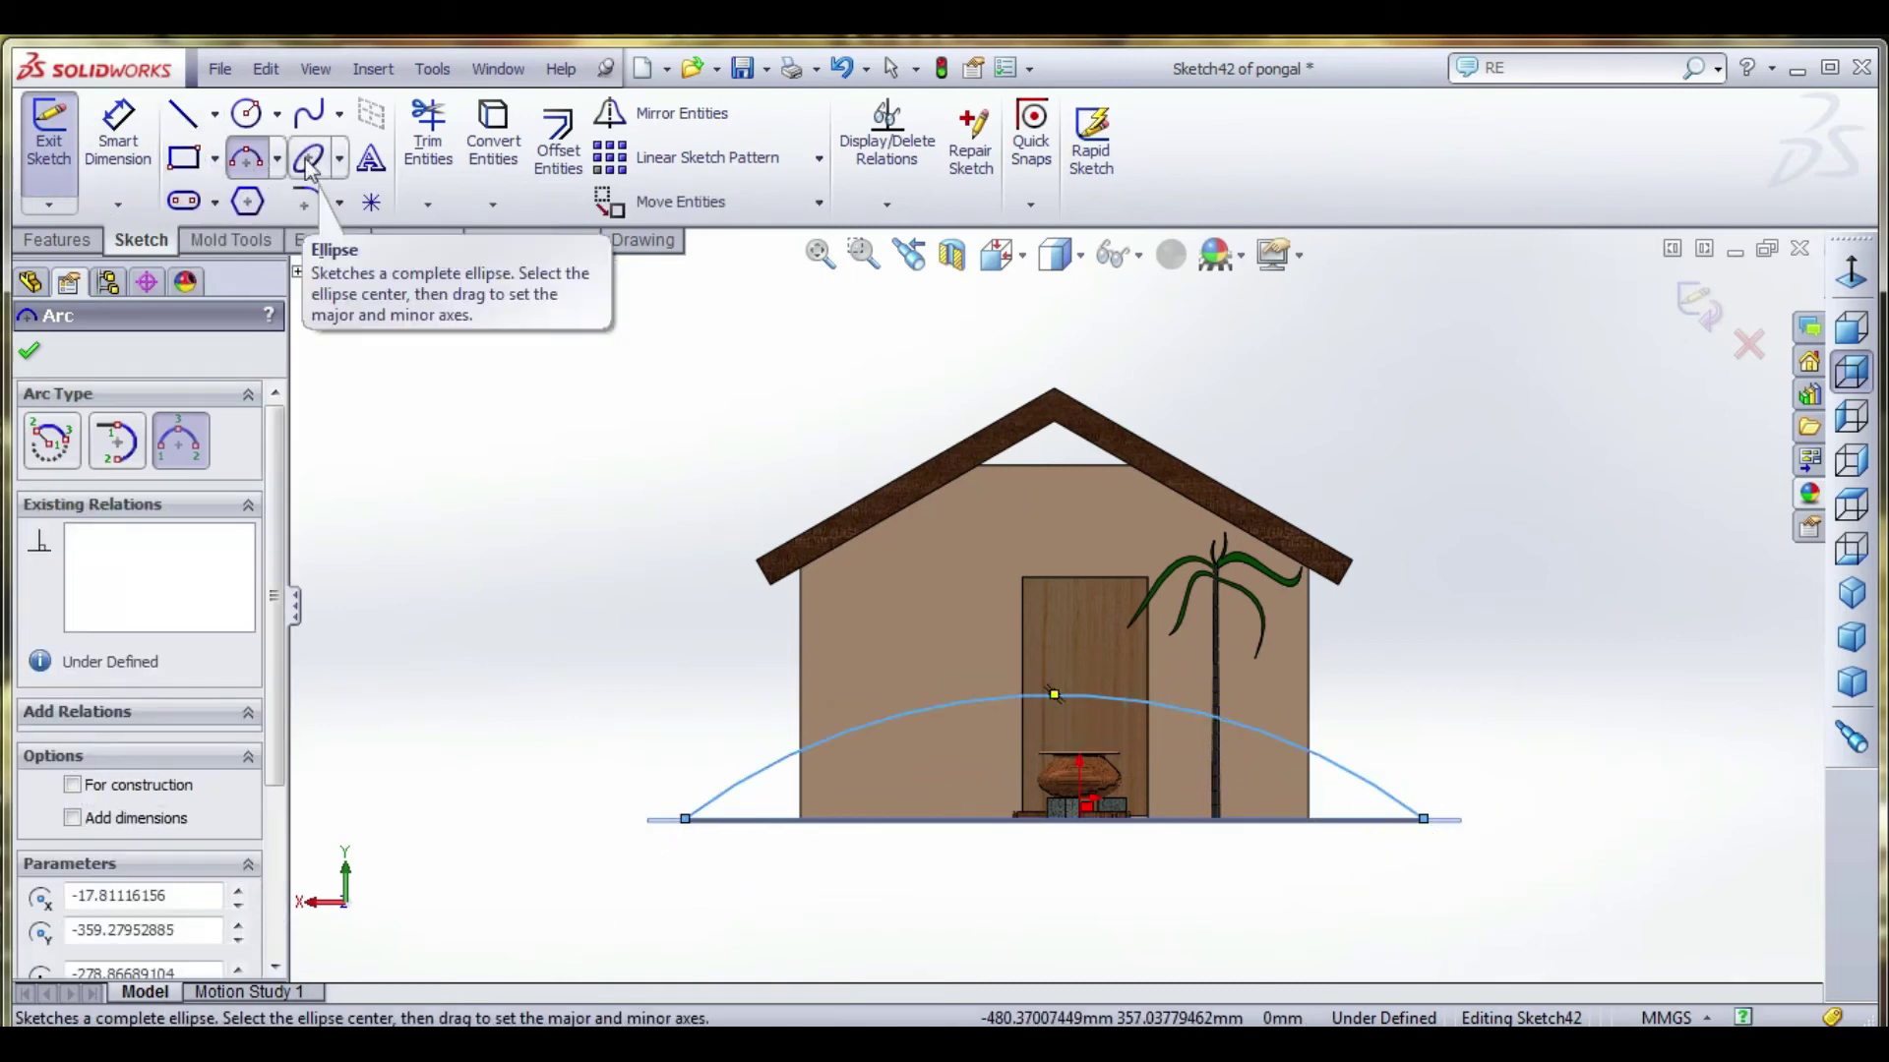
Add the sketch text "MANY MORE HAPPY PONGAL" along the arc.
{"action": "left_click", "coordinate": [370, 159]}
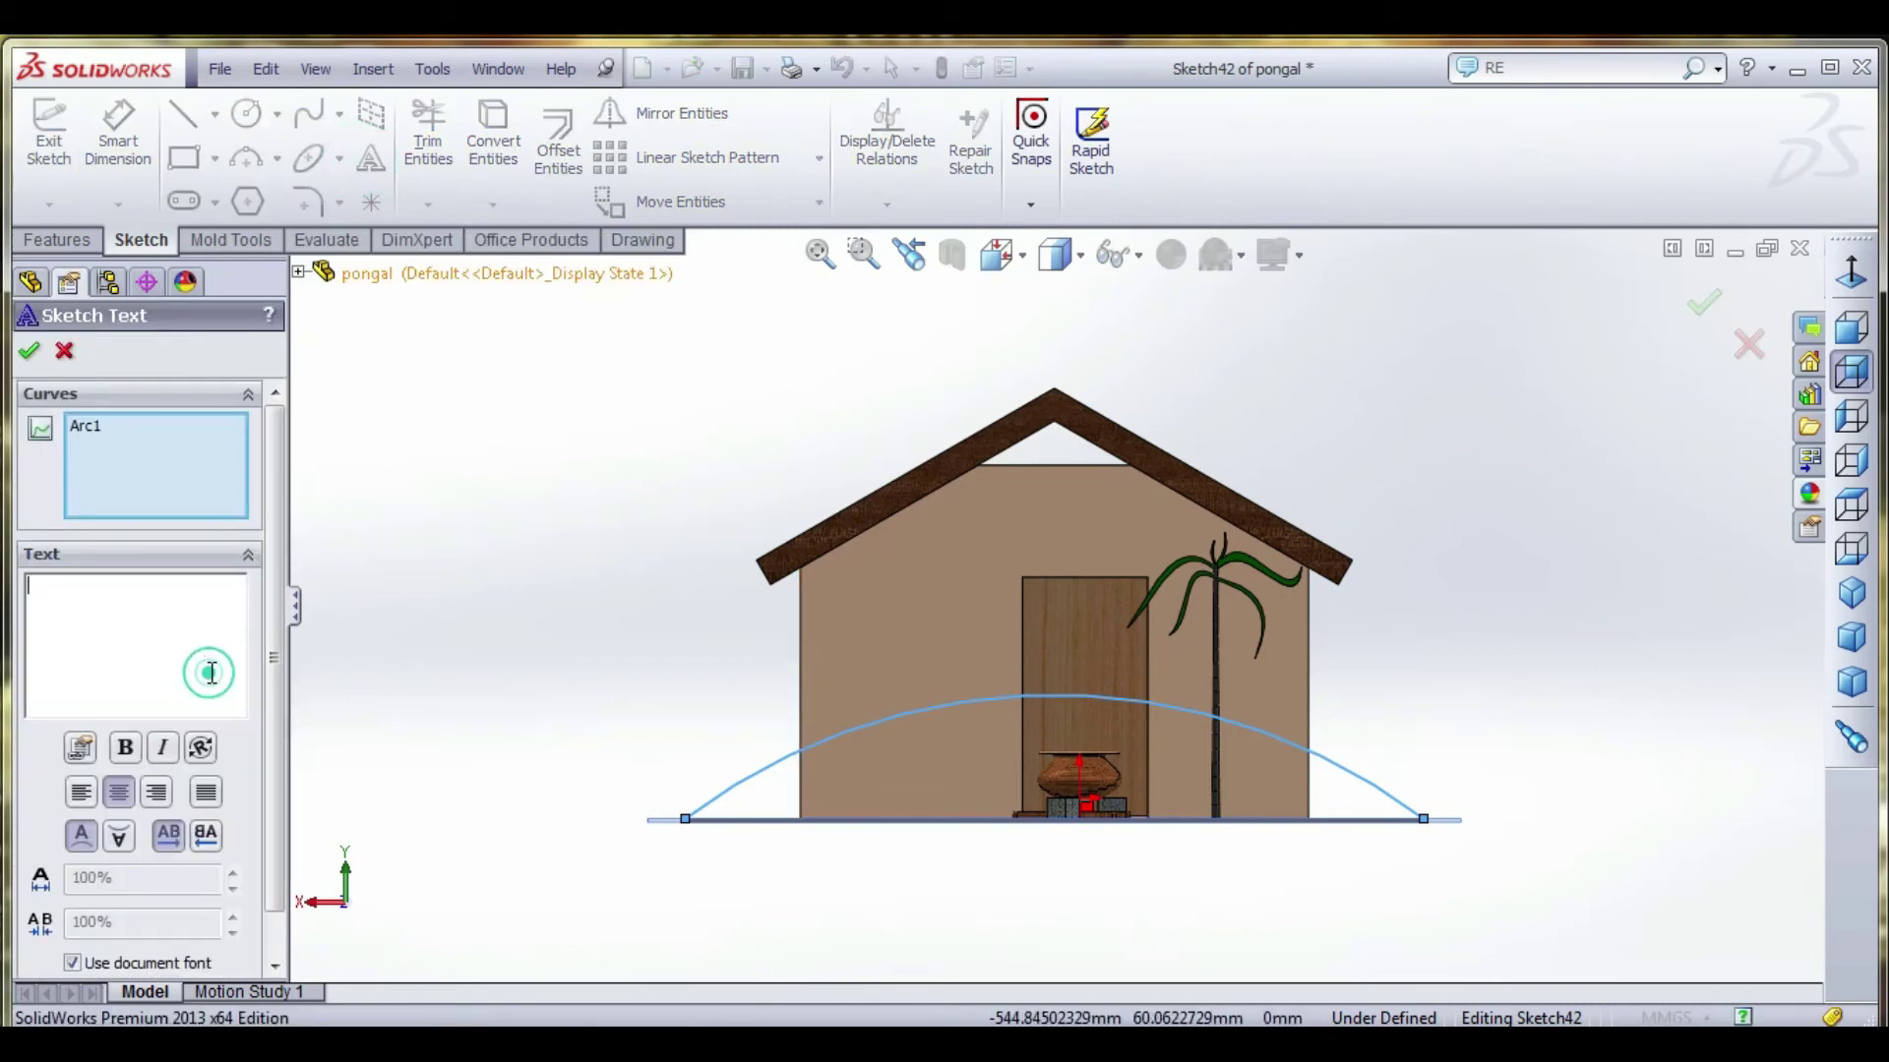
{"action": "type", "text": "MANY"}
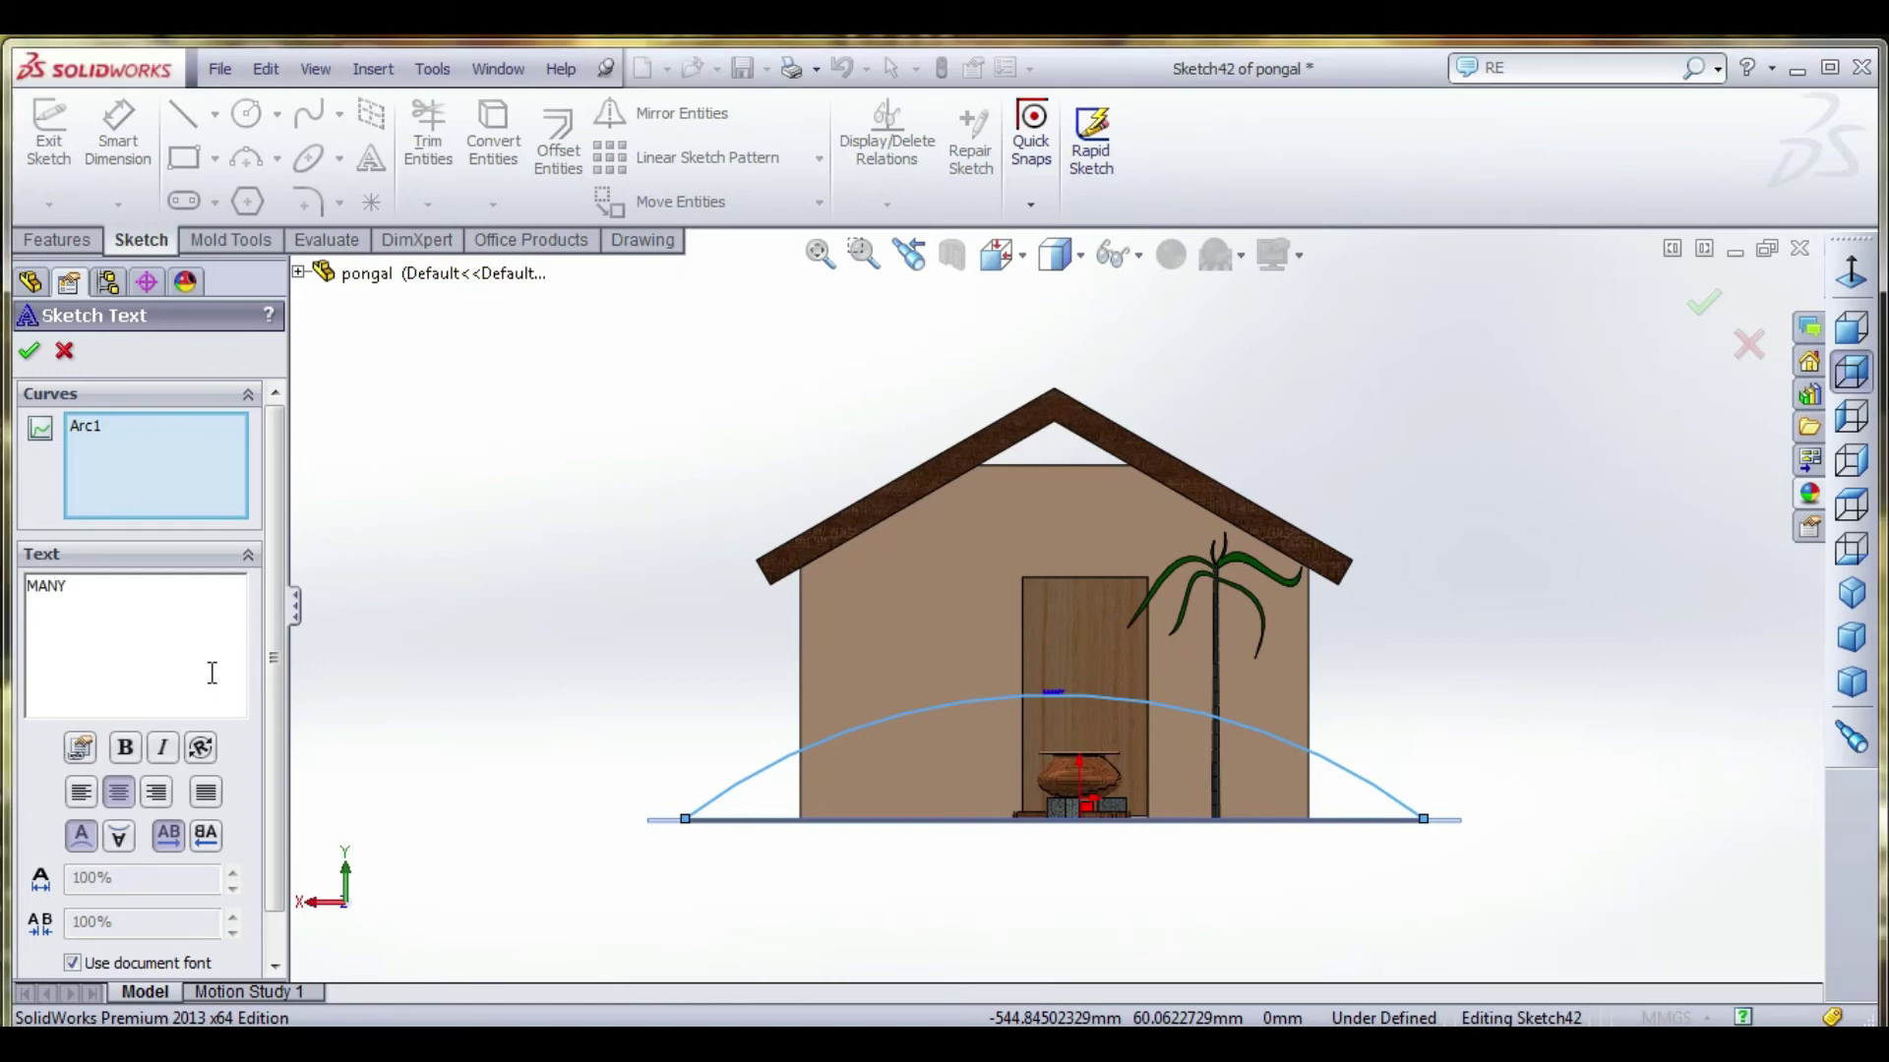
{"action": "left_click", "coordinate": [212, 672]}
{"action": "type", "text": "MORE HAPPY PONGAL"}
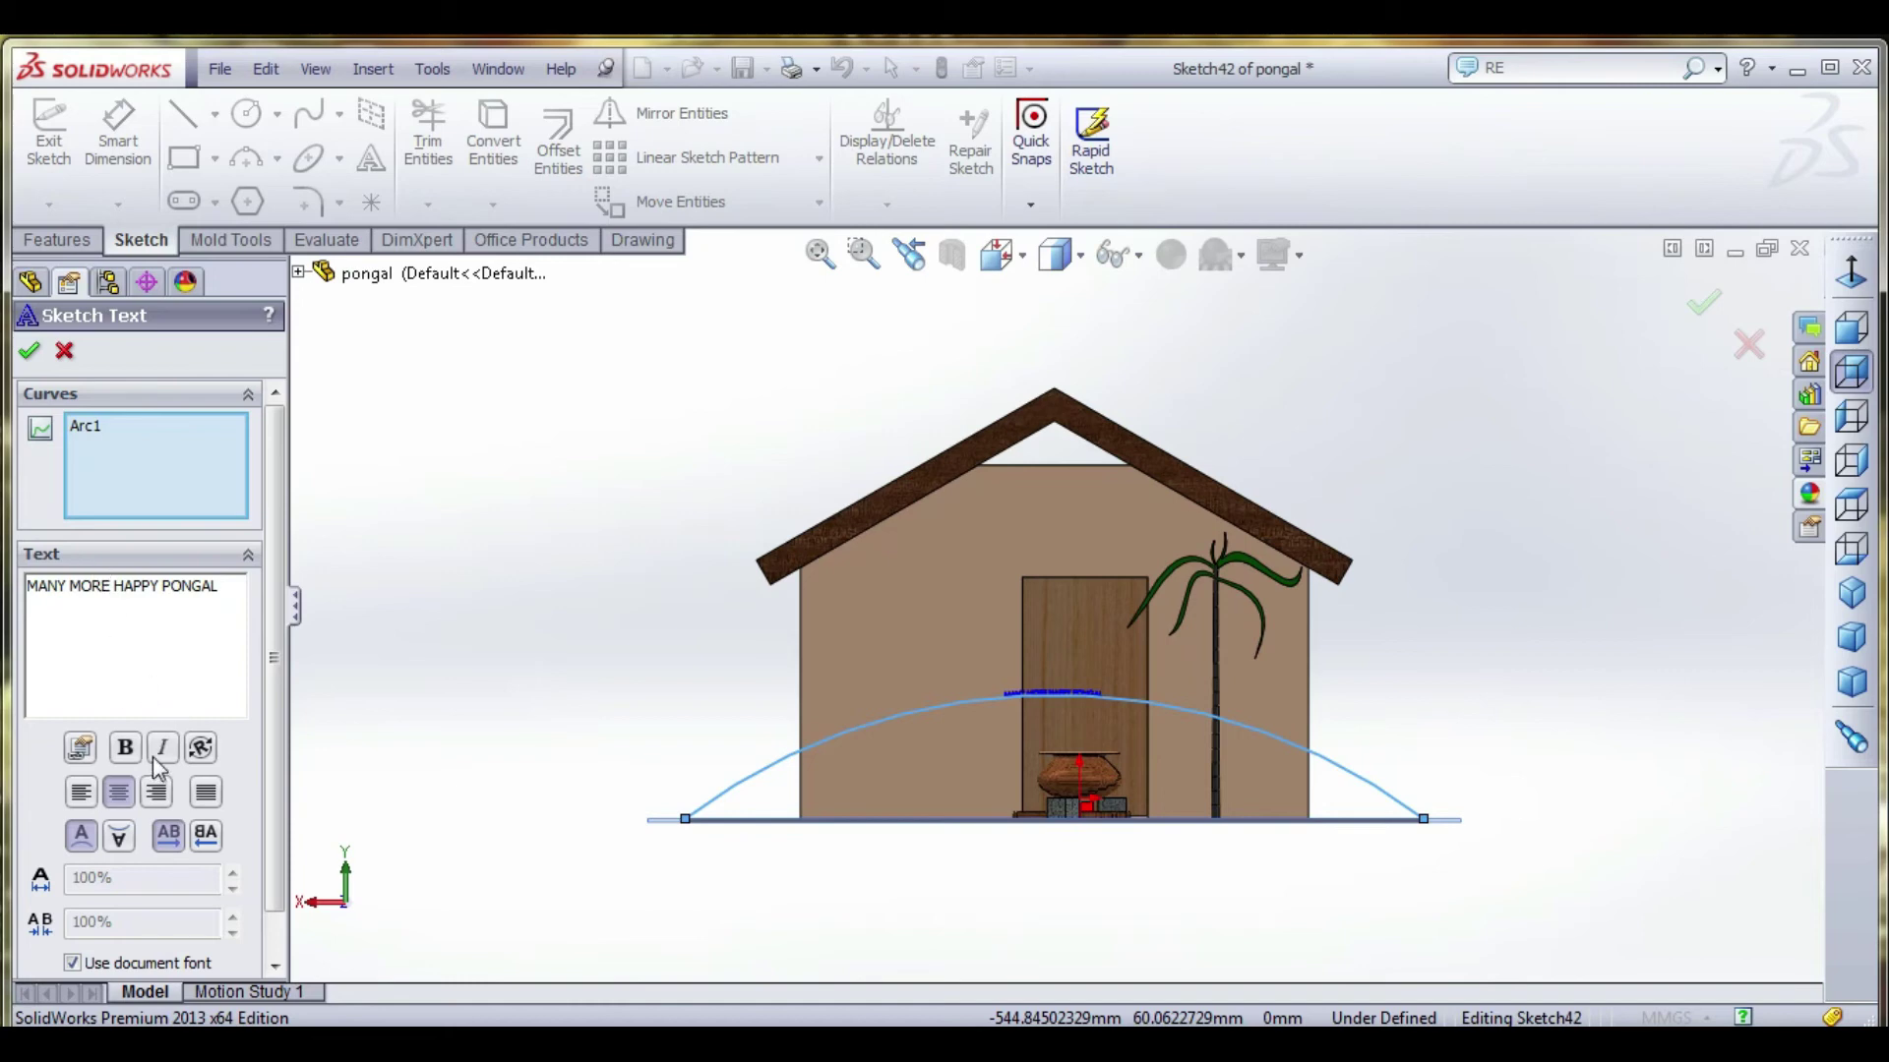
Override the document font for the arc text and set its height to 25 mm.
{"action": "left_click", "coordinate": [71, 963]}
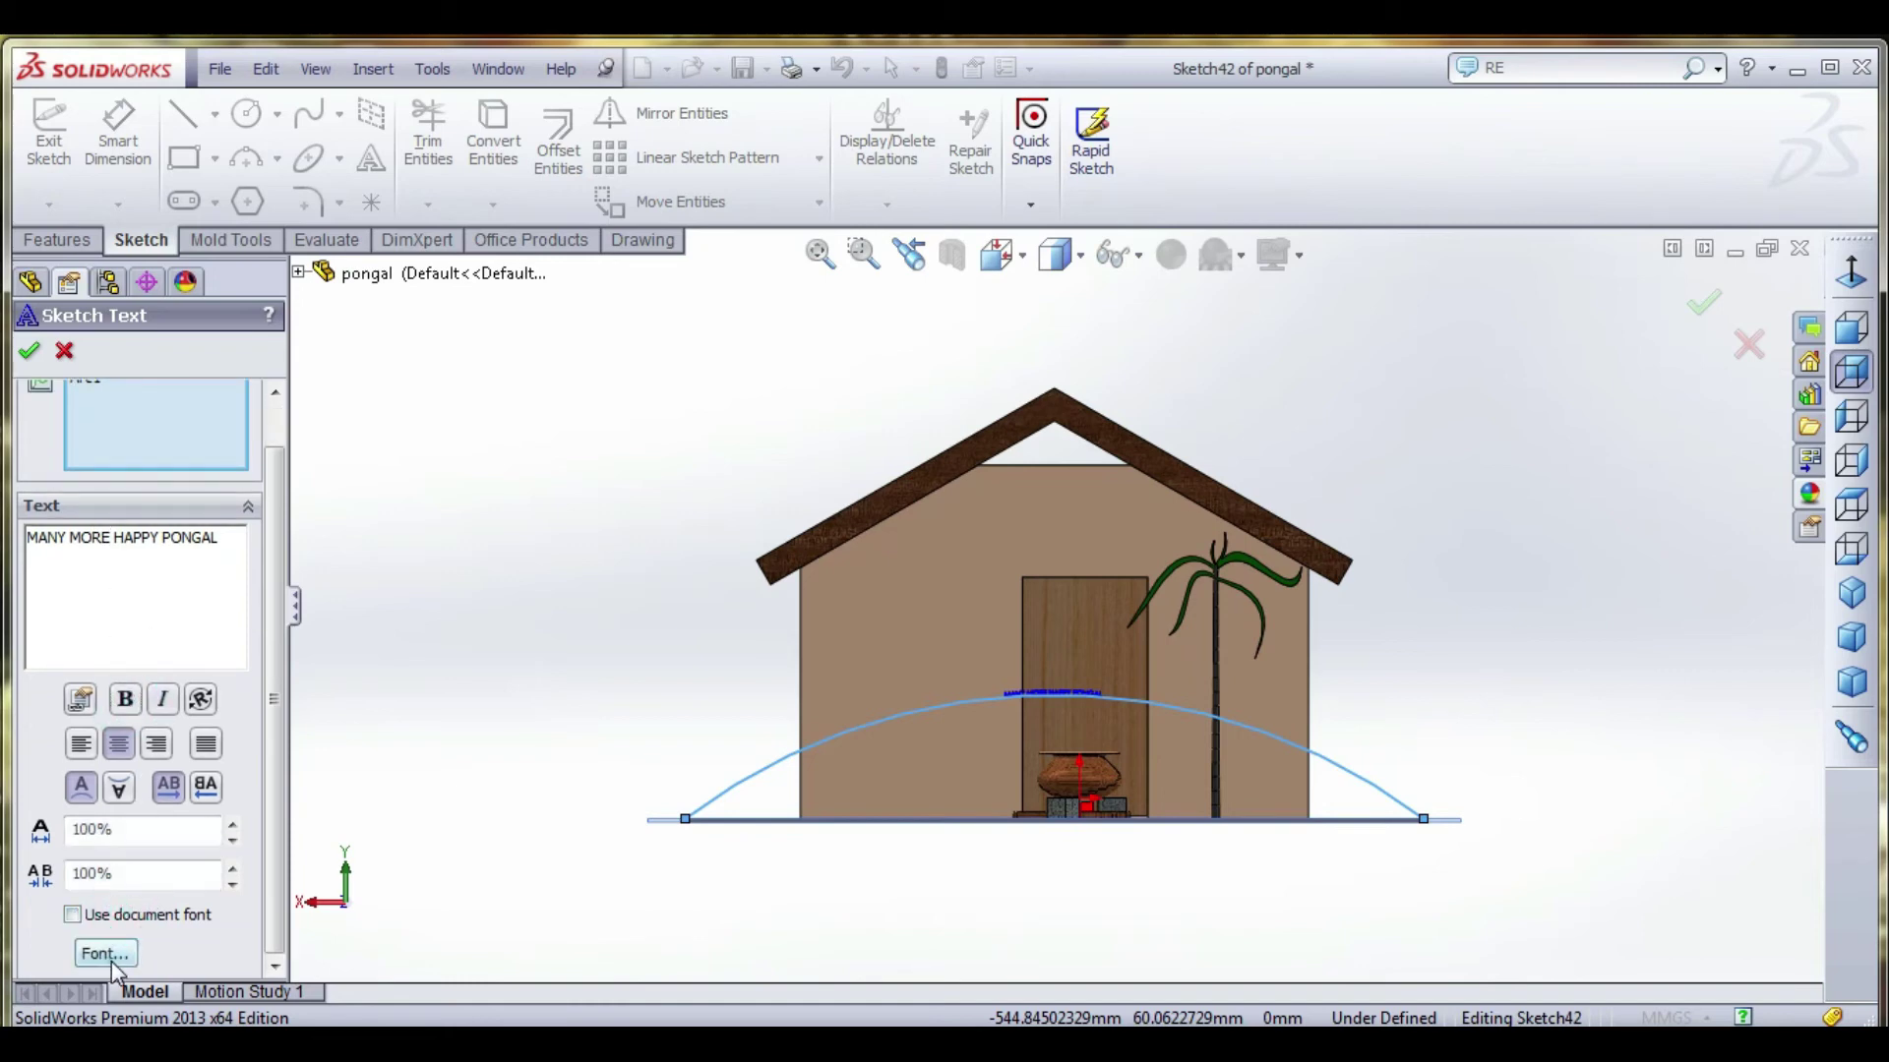
{"action": "left_click", "coordinate": [105, 953]}
{"action": "double_click", "coordinate": [1108, 425]}
{"action": "type", "text": "25"}
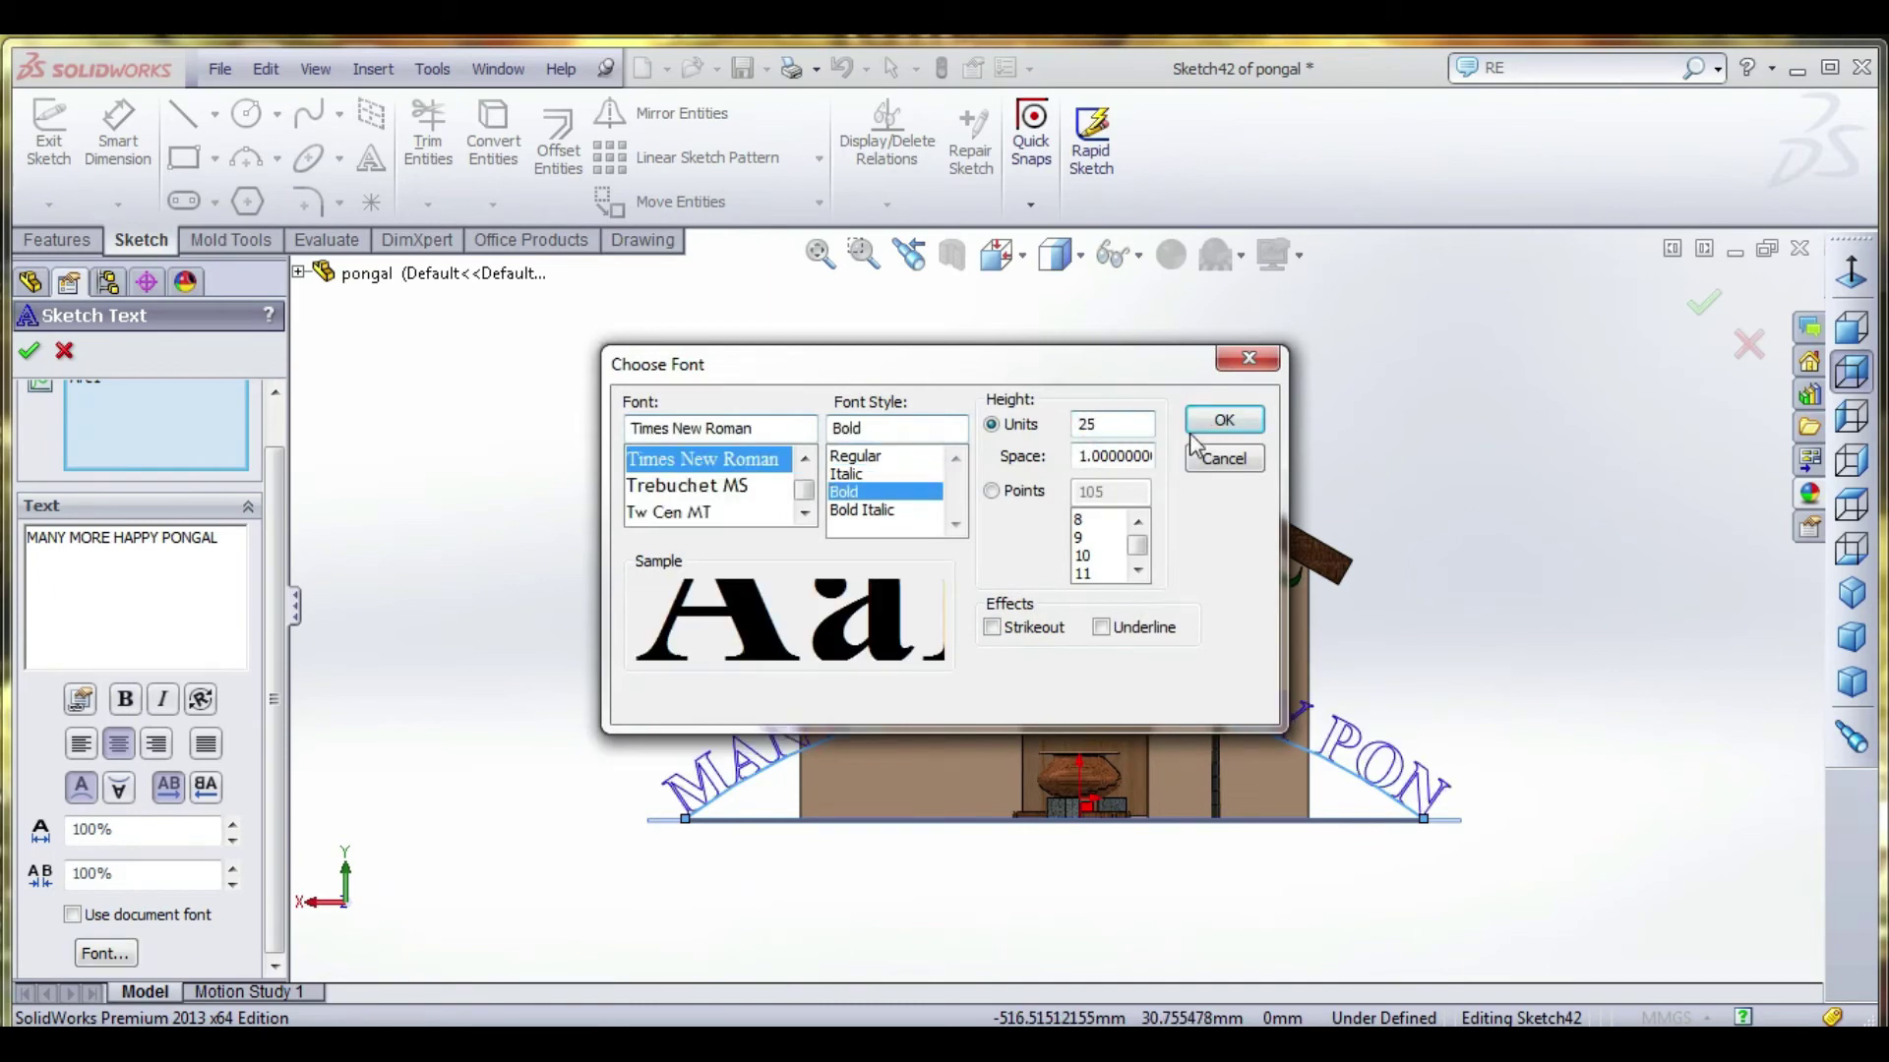
{"action": "left_click", "coordinate": [1201, 423]}
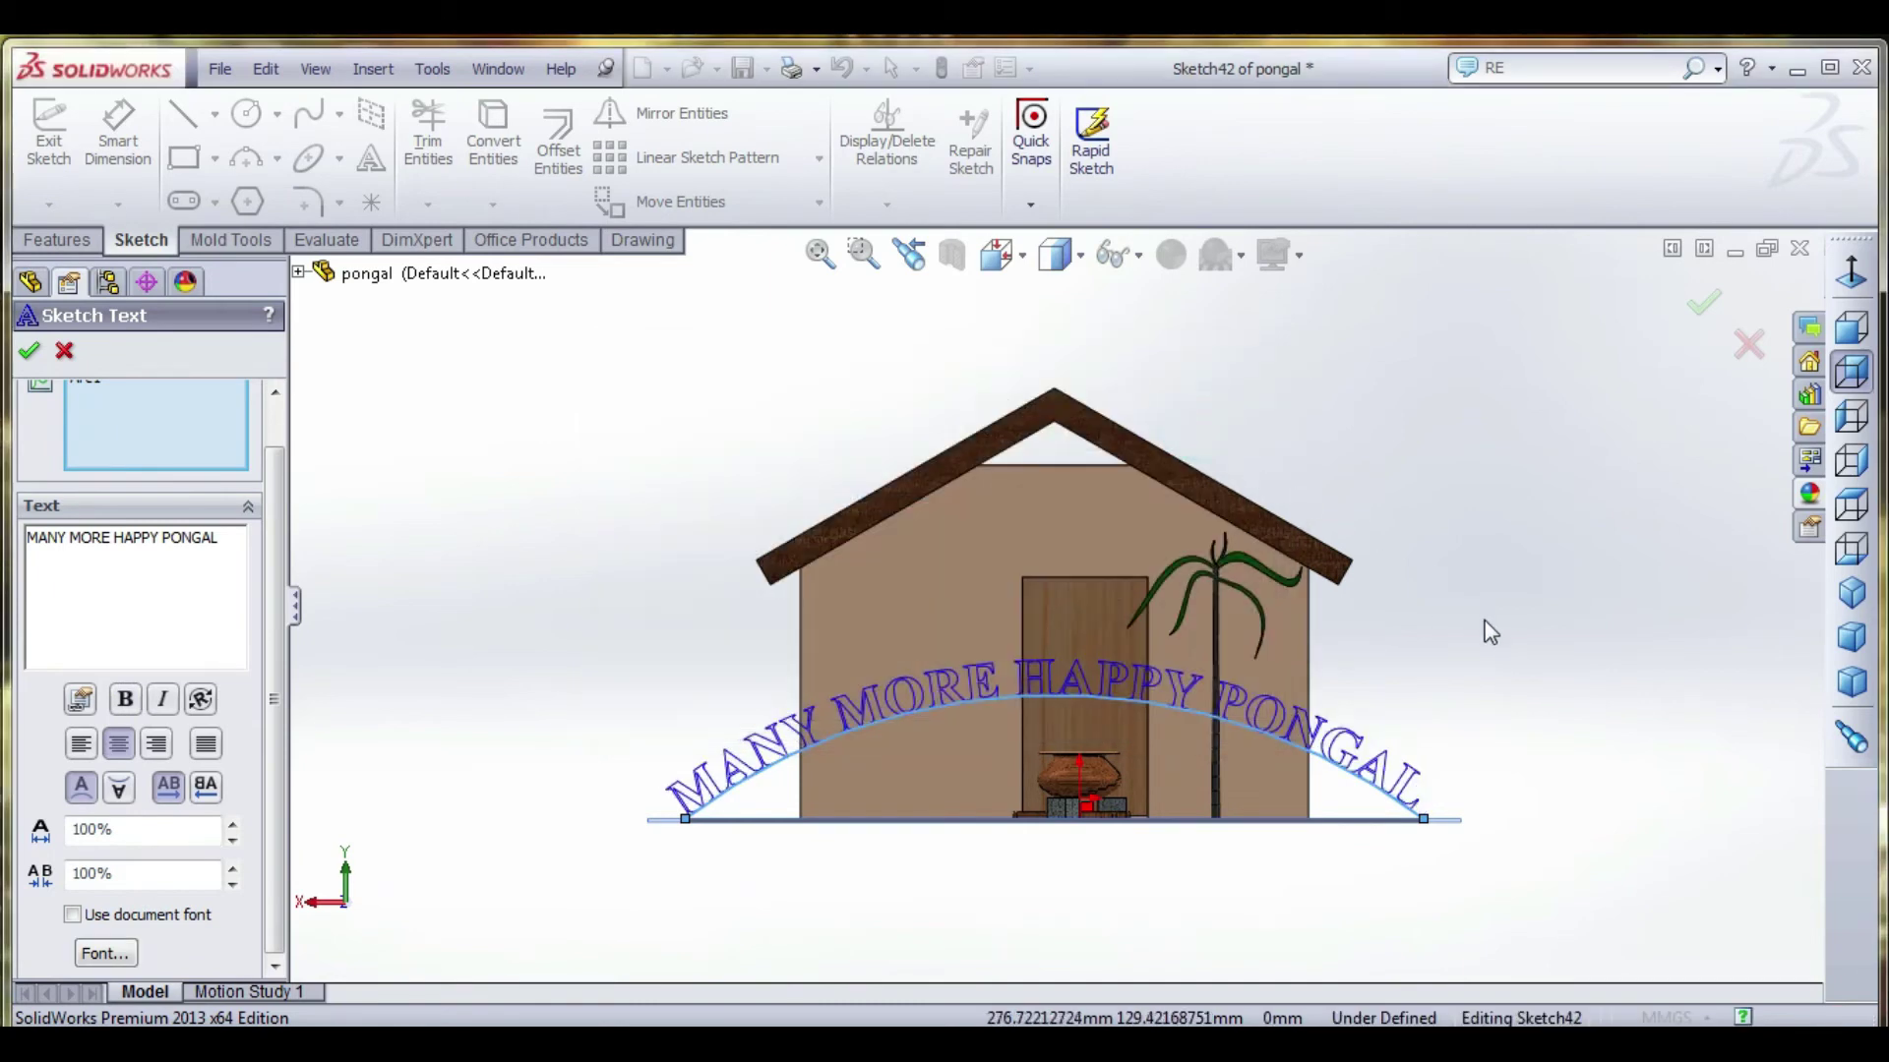
{"action": "scroll", "coordinate": [1288, 759], "scroll_direction": "down", "scroll_amount": 1}
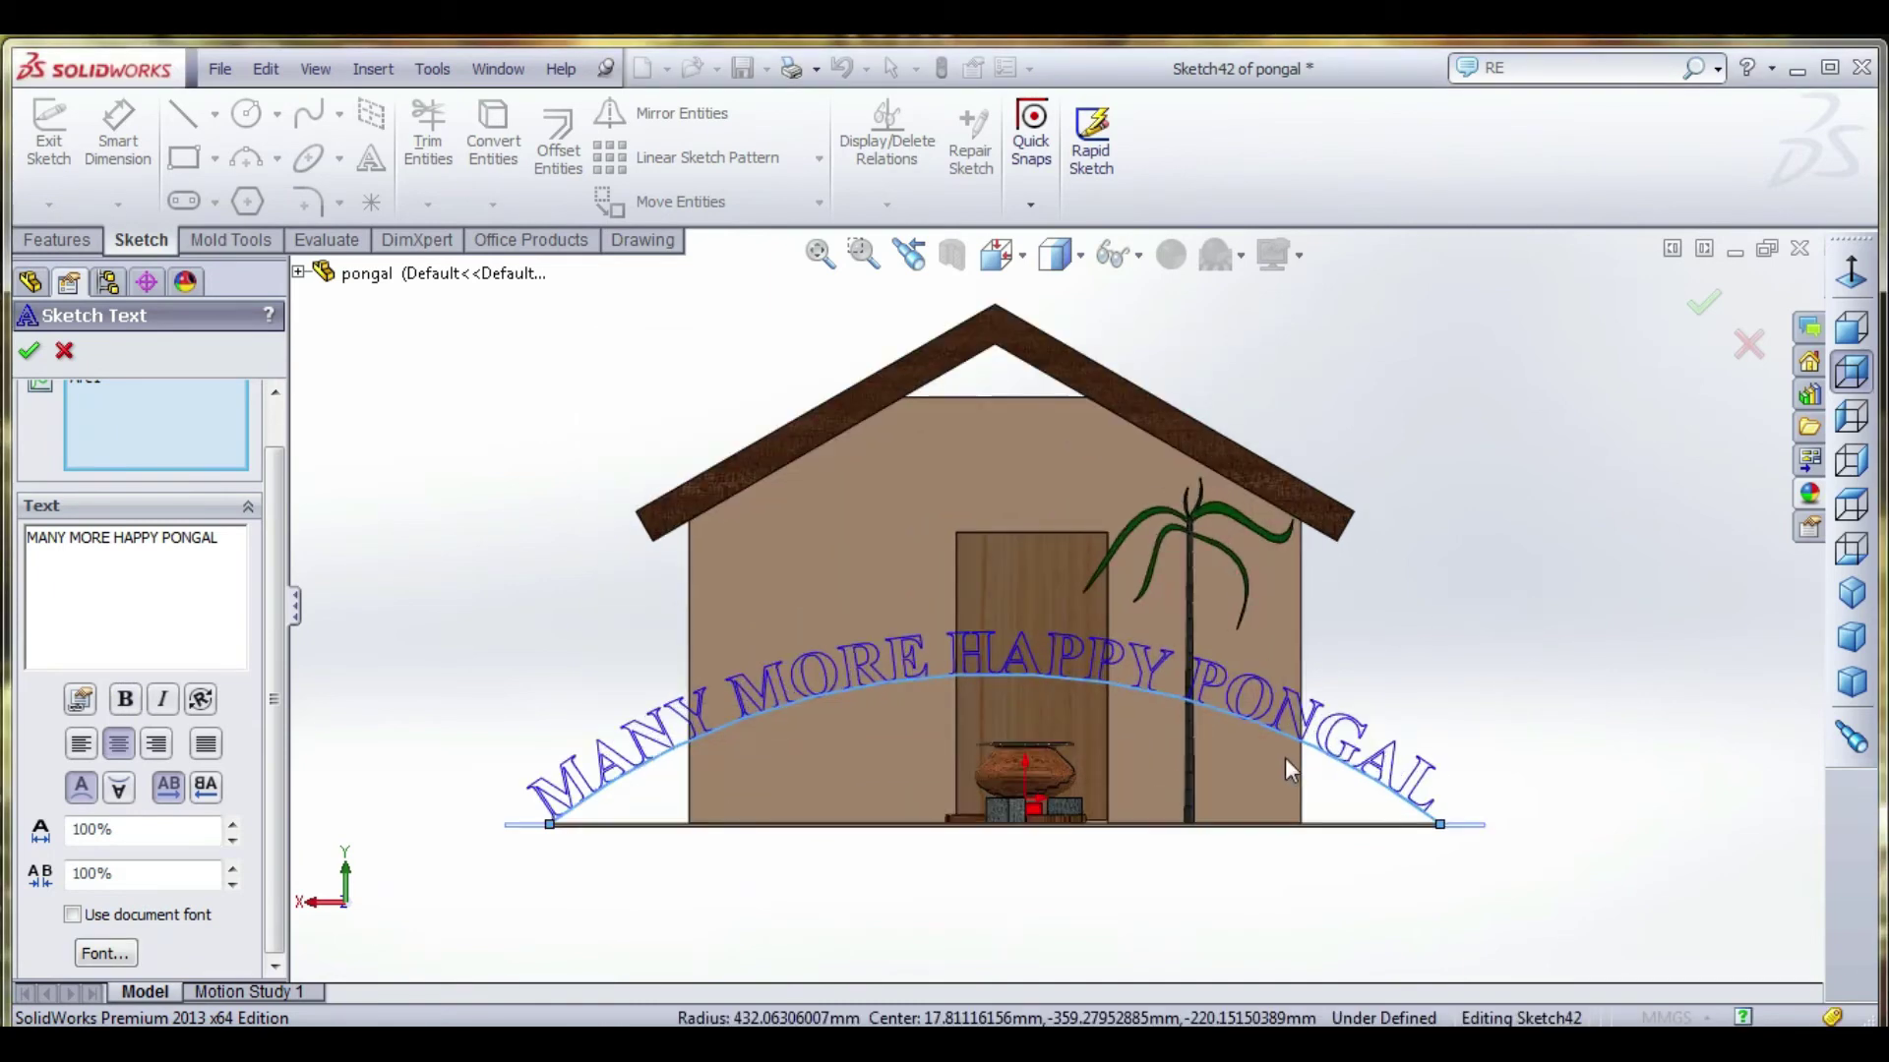
Accept the sketch text settings for the "MANY MORE HAPPY PONGAL" greeting along the arc.
{"action": "scroll", "coordinate": [824, 688], "scroll_direction": "up", "scroll_amount": 3}
{"action": "middle_click_drag", "start_coordinate": [829, 706], "coordinate": [865, 749]}
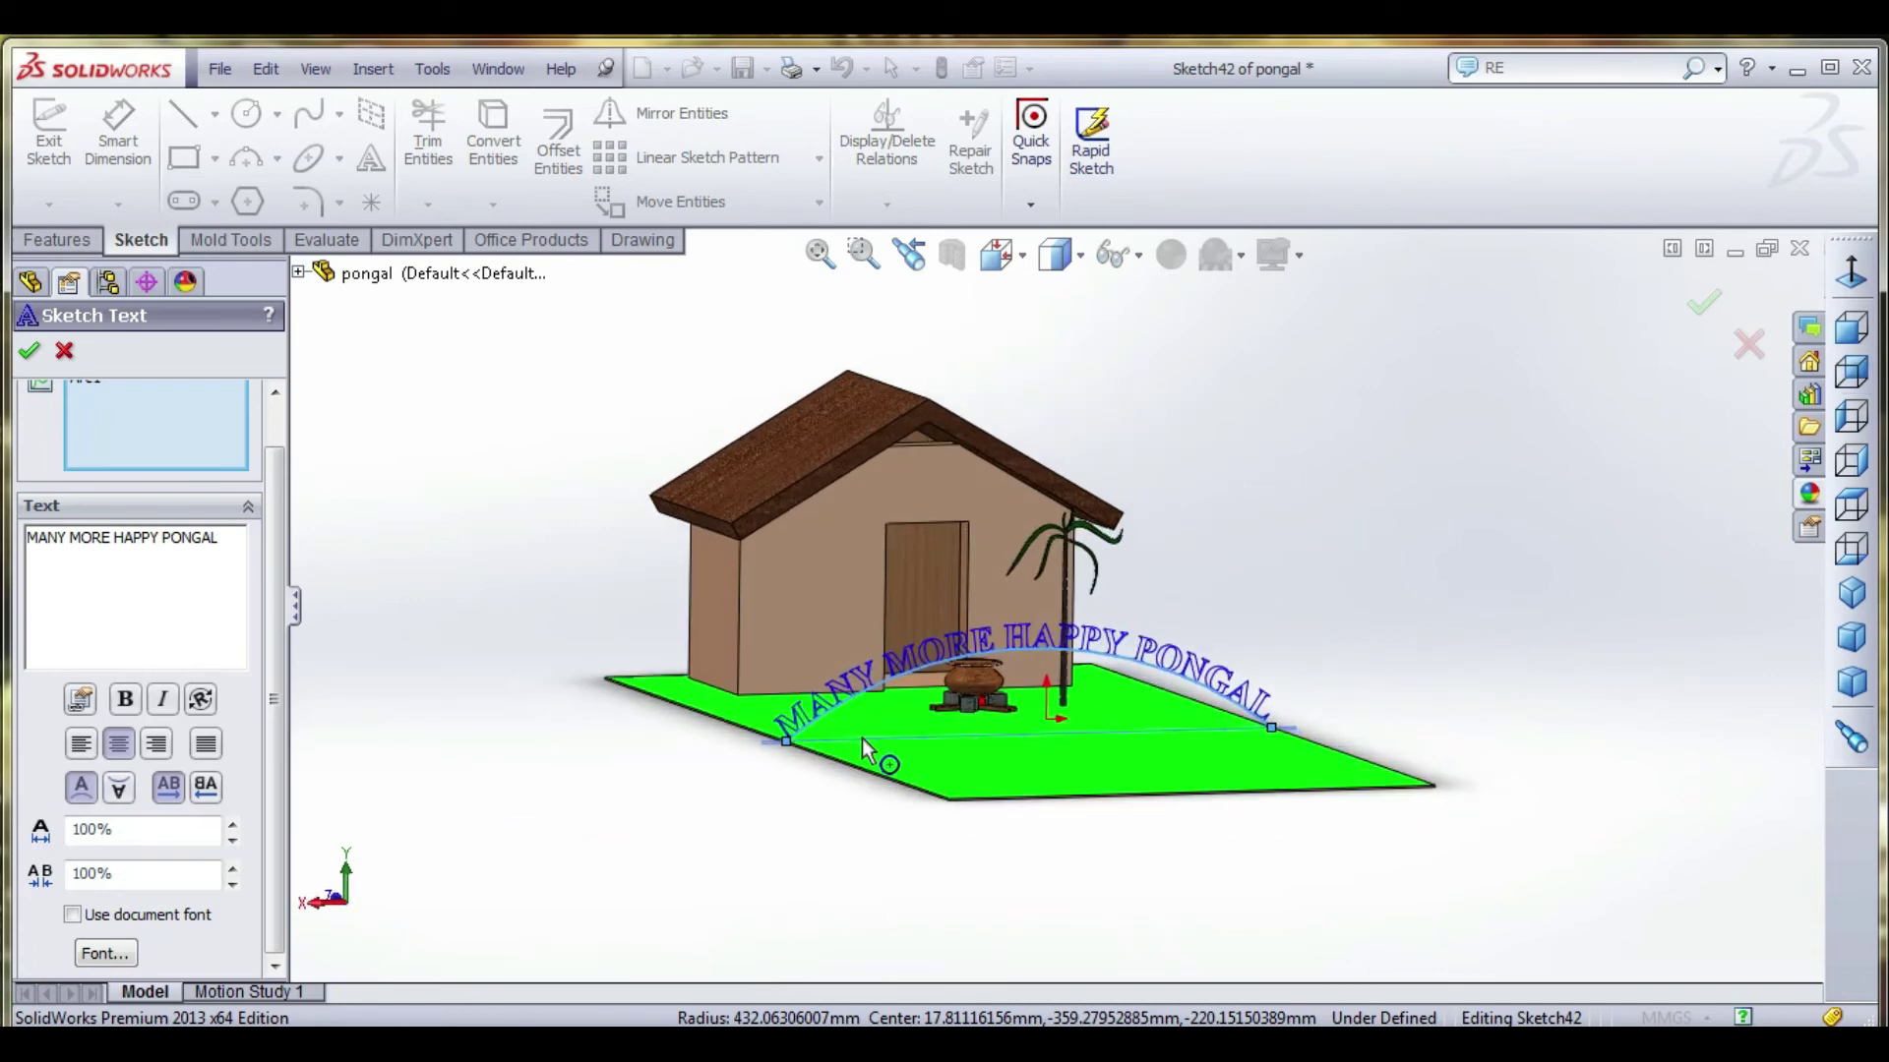
{"action": "left_click", "coordinate": [1701, 305]}
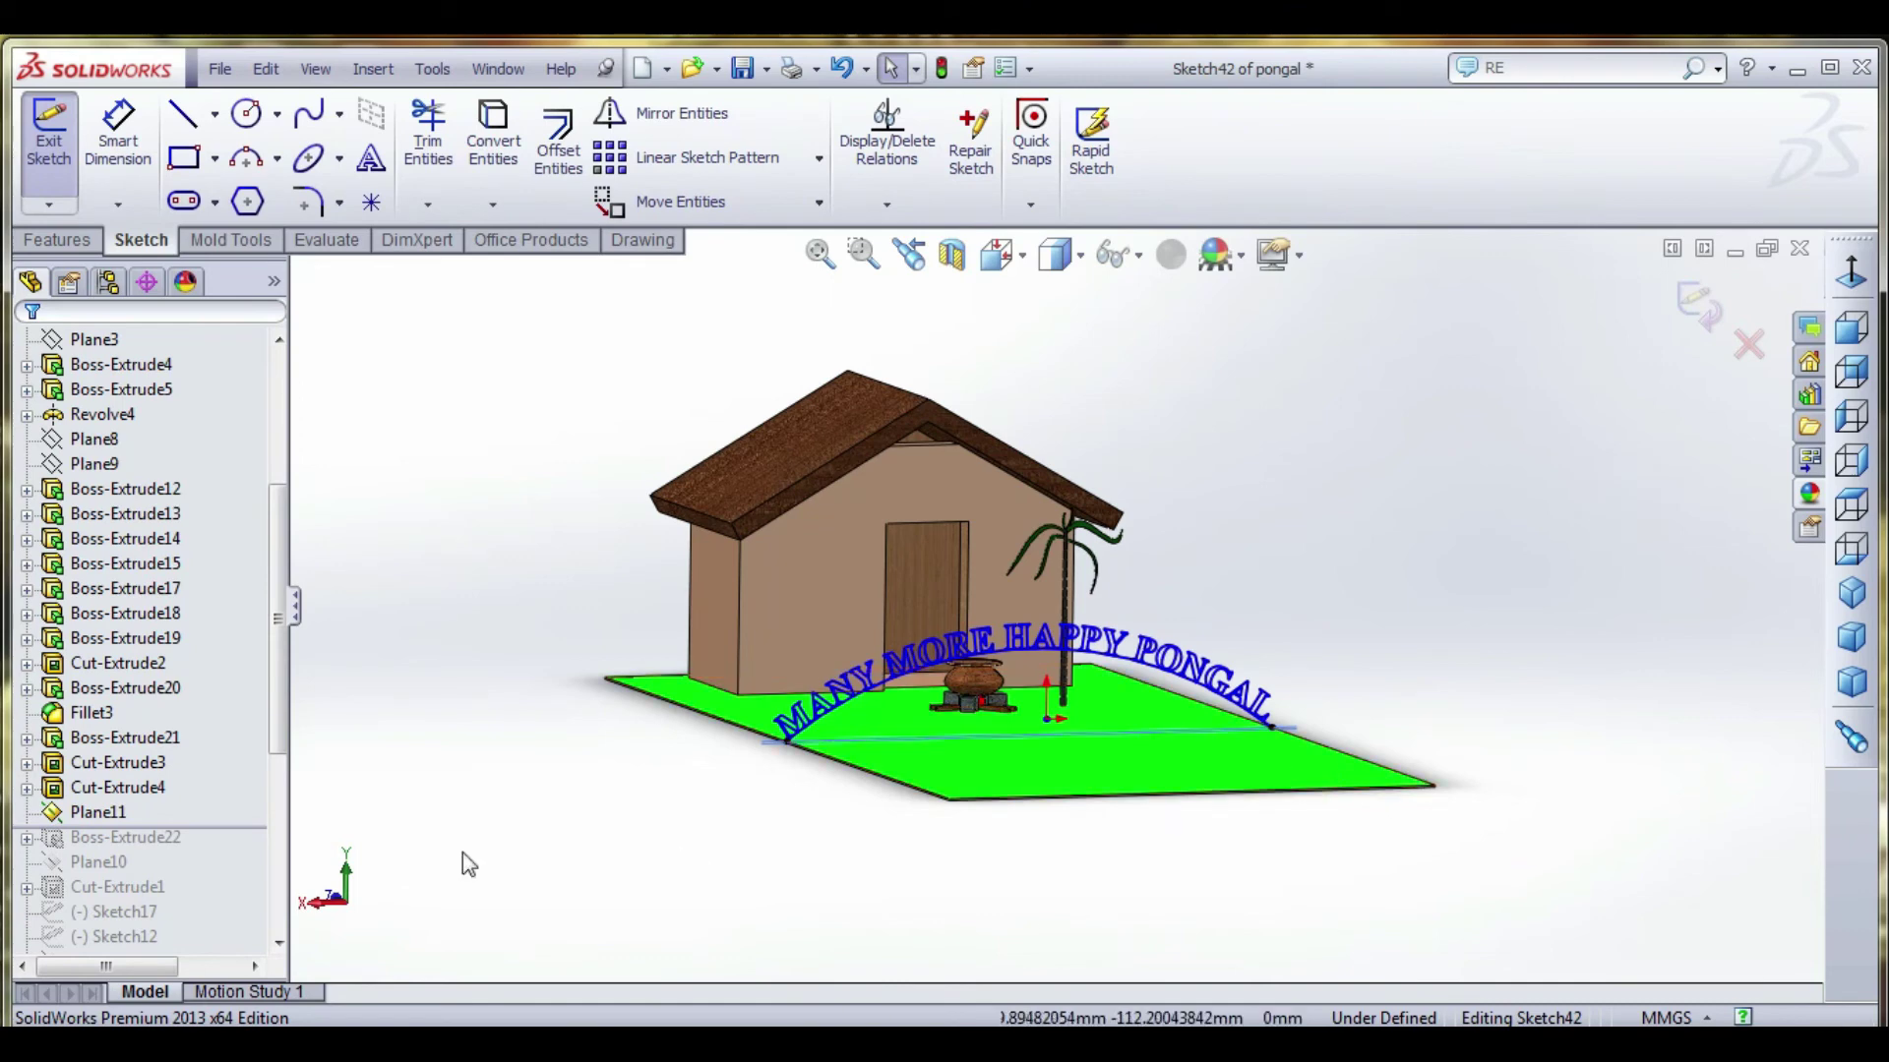
{"action": "left_click", "coordinate": [116, 817]}
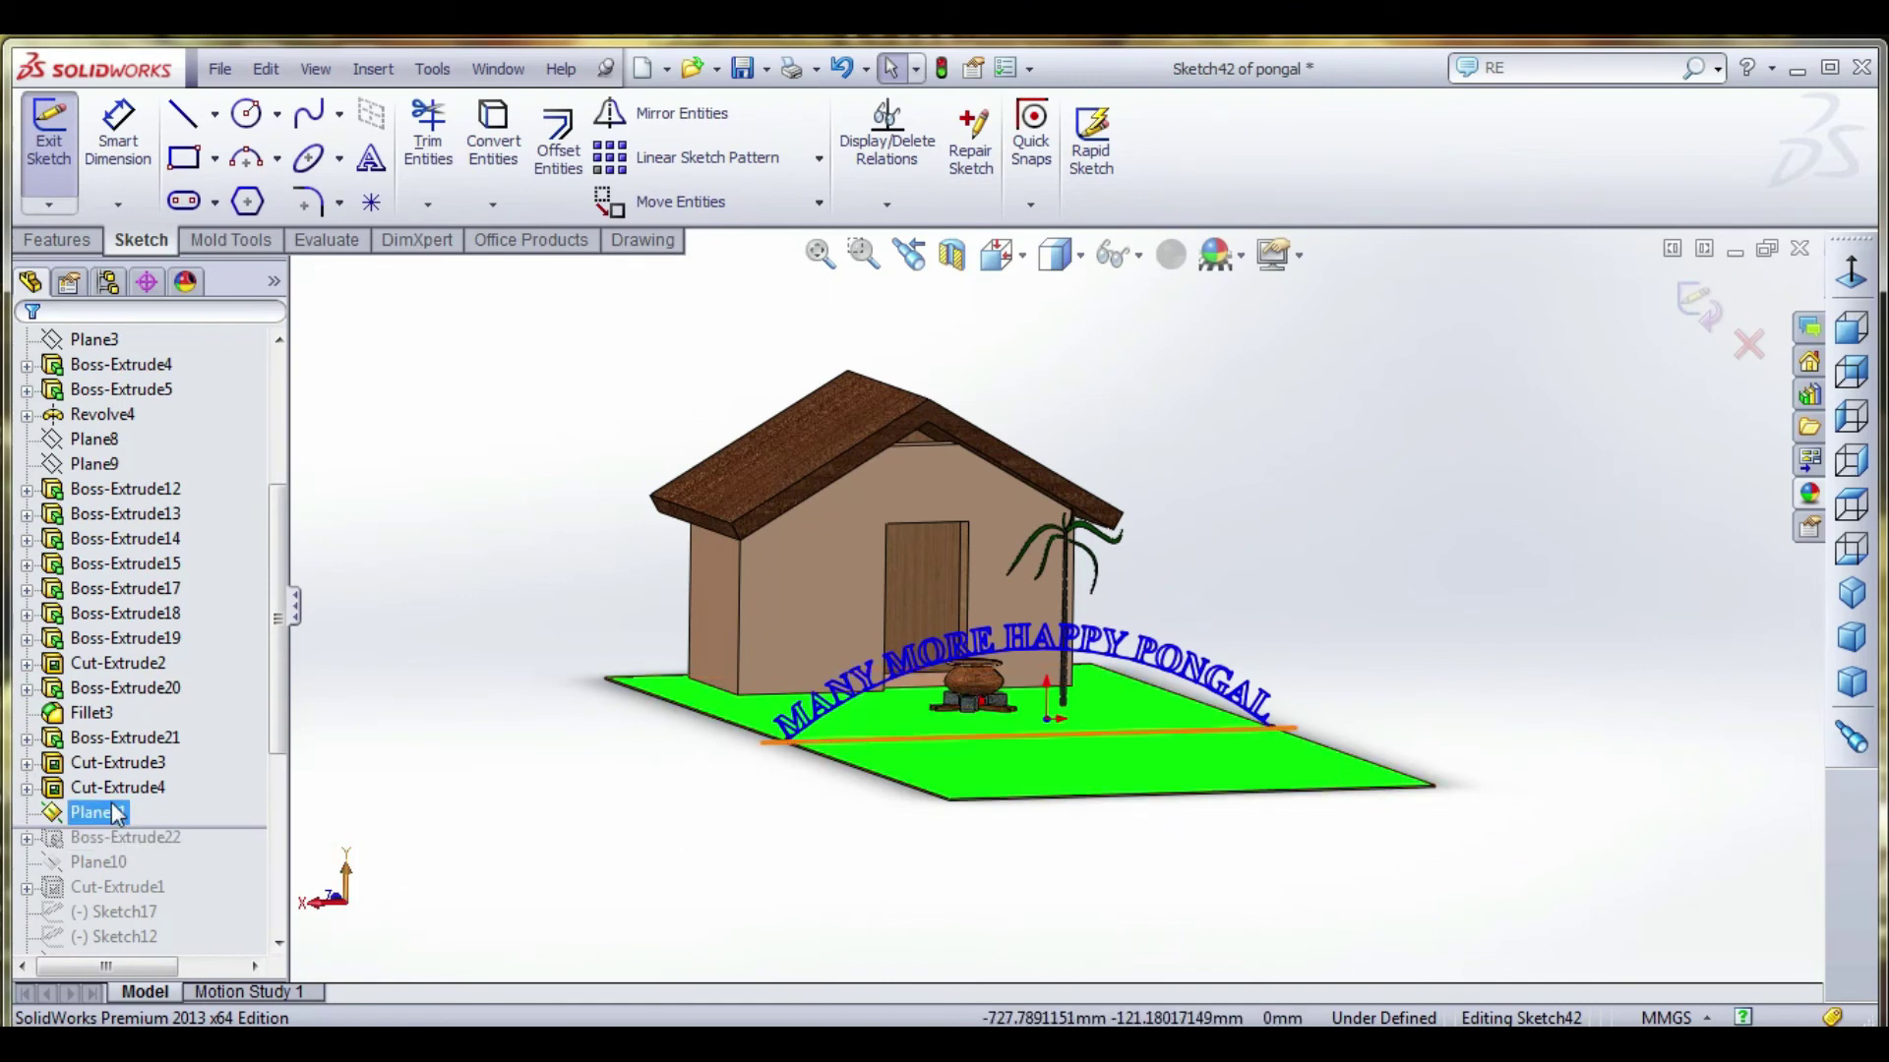
{"action": "left_click", "coordinate": [599, 771]}
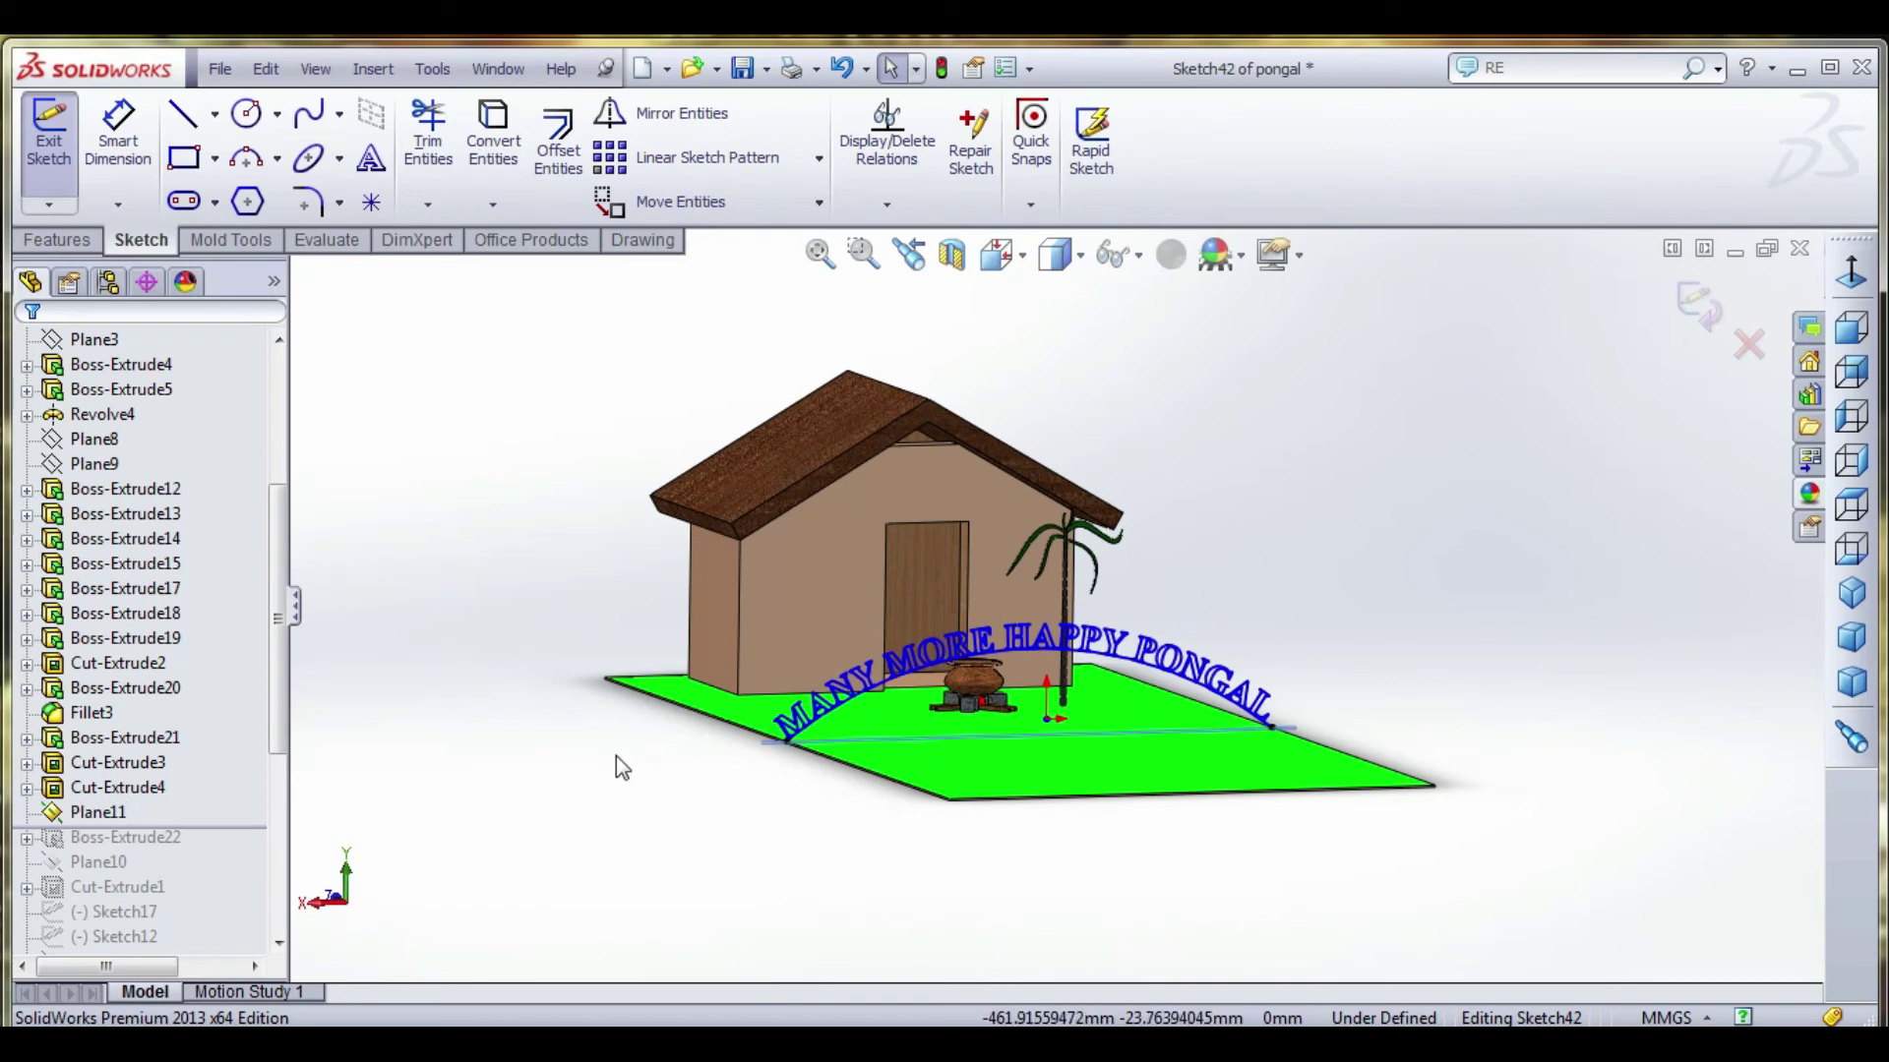
Reshape the greeting's guide arc into a taller curve with a radius of about 270 mm, keeping its endpoints on the base.
{"action": "key", "text": "ctrl+8"}
{"action": "left_click", "coordinate": [1084, 593]}
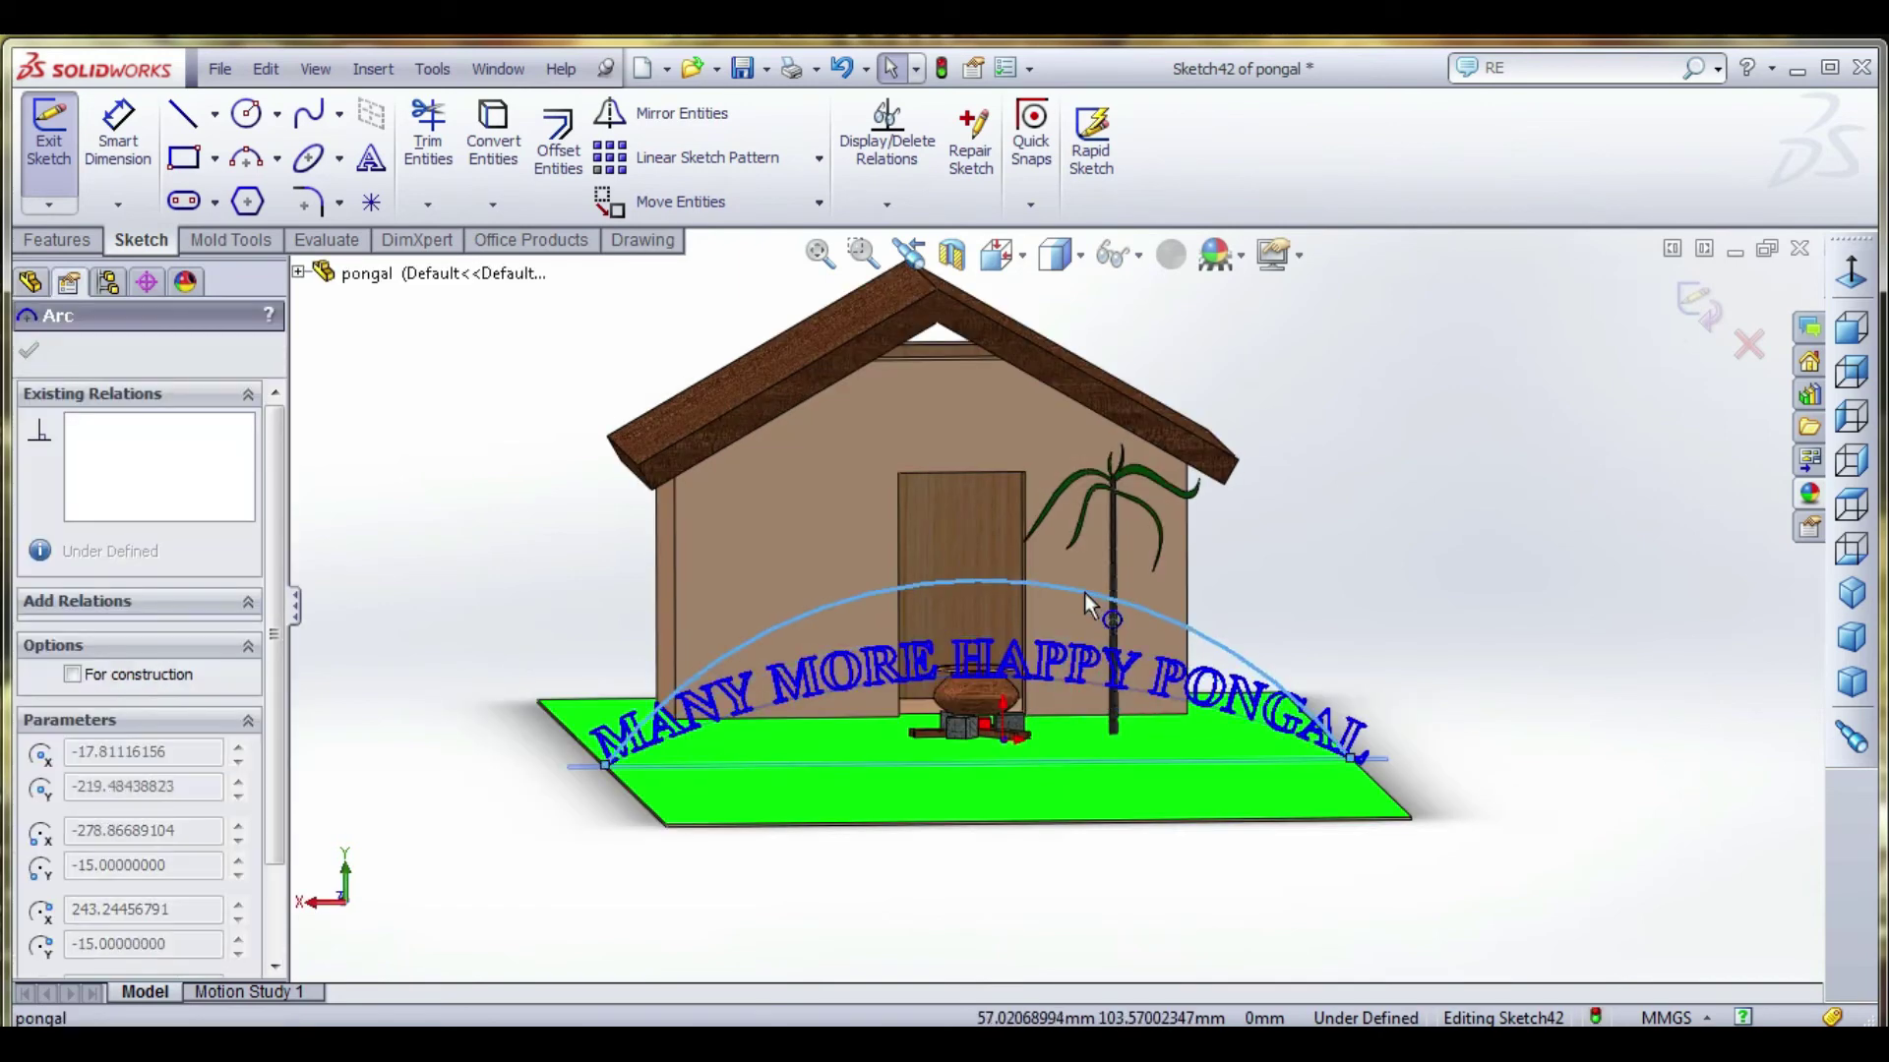
{"action": "key", "text": "ctrl+8"}
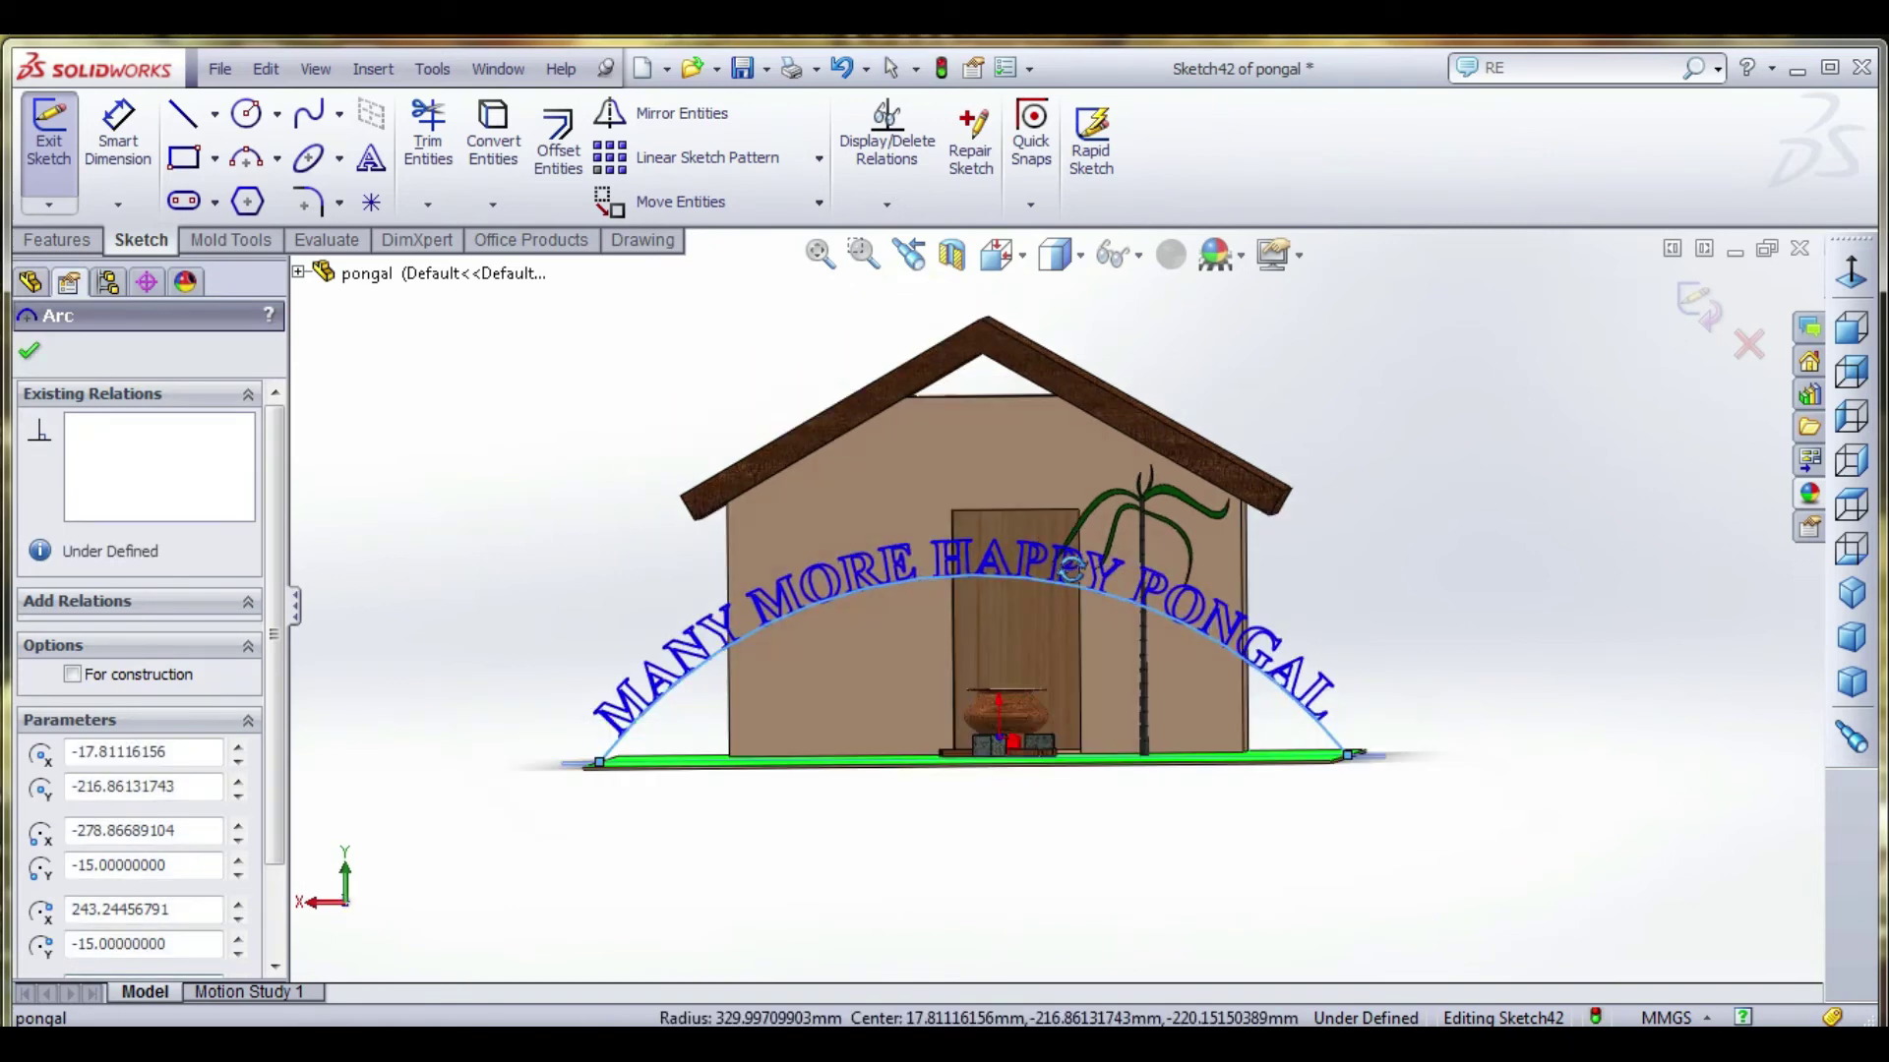
{"action": "left_click_drag", "start_coordinate": [1053, 582], "coordinate": [1053, 488]}
{"action": "middle_click_drag", "start_coordinate": [1054, 487], "coordinate": [1538, 637]}
{"action": "left_click", "coordinate": [1543, 592]}
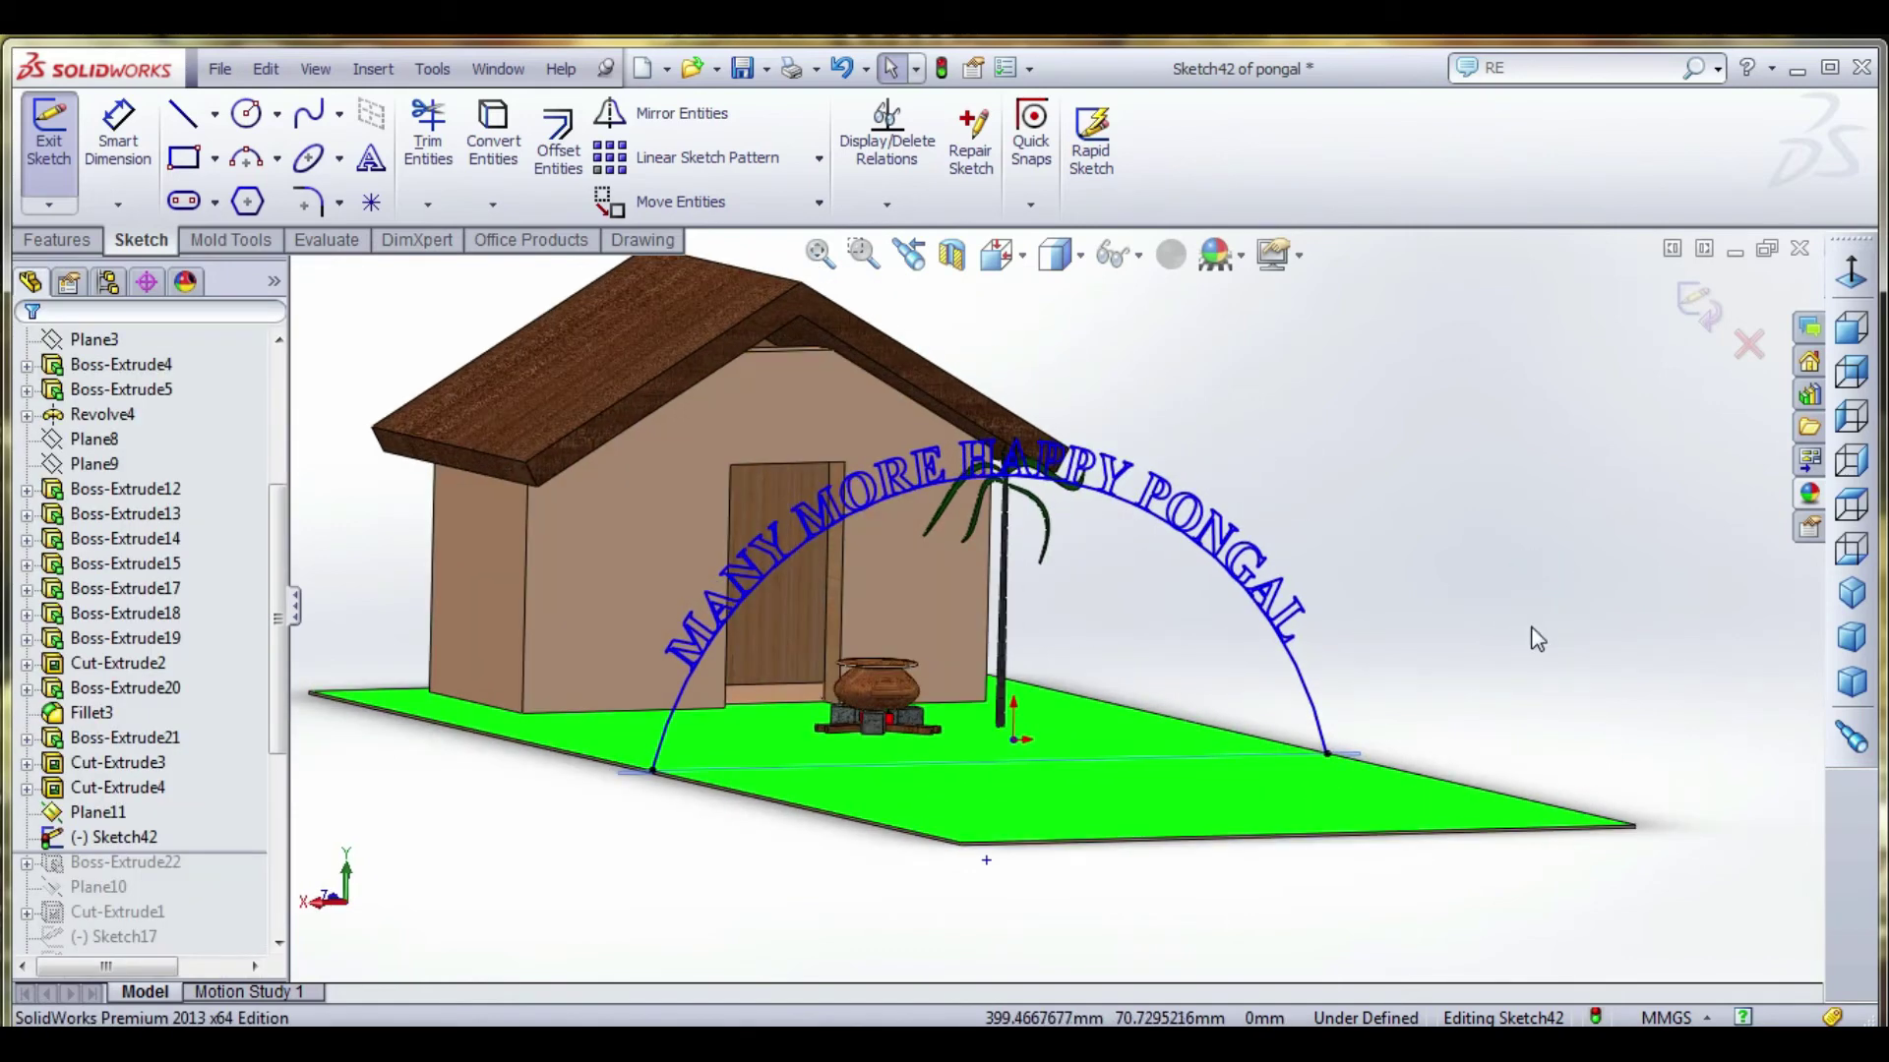
Convert the greeting text's guide arc to construction geometry.
{"action": "left_click", "coordinate": [1296, 646]}
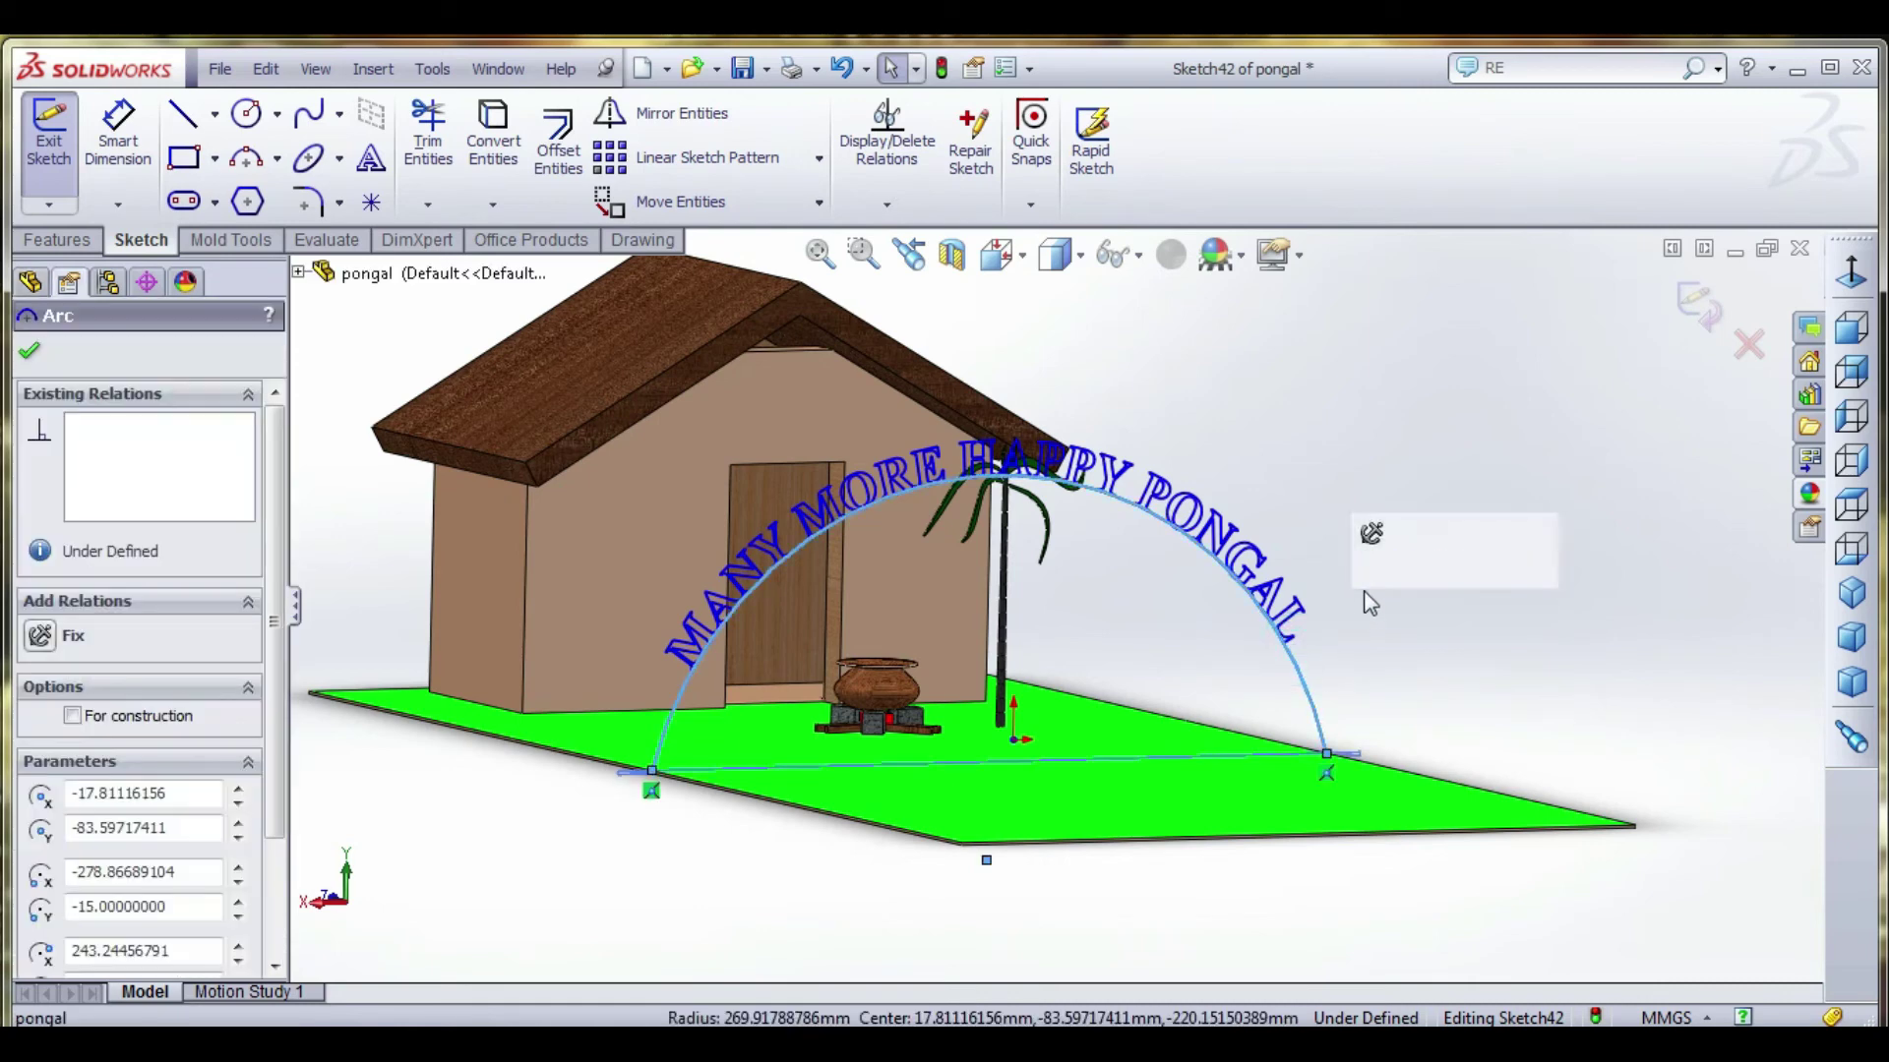
{"action": "left_click", "coordinate": [1373, 558]}
{"action": "left_click", "coordinate": [1359, 459]}
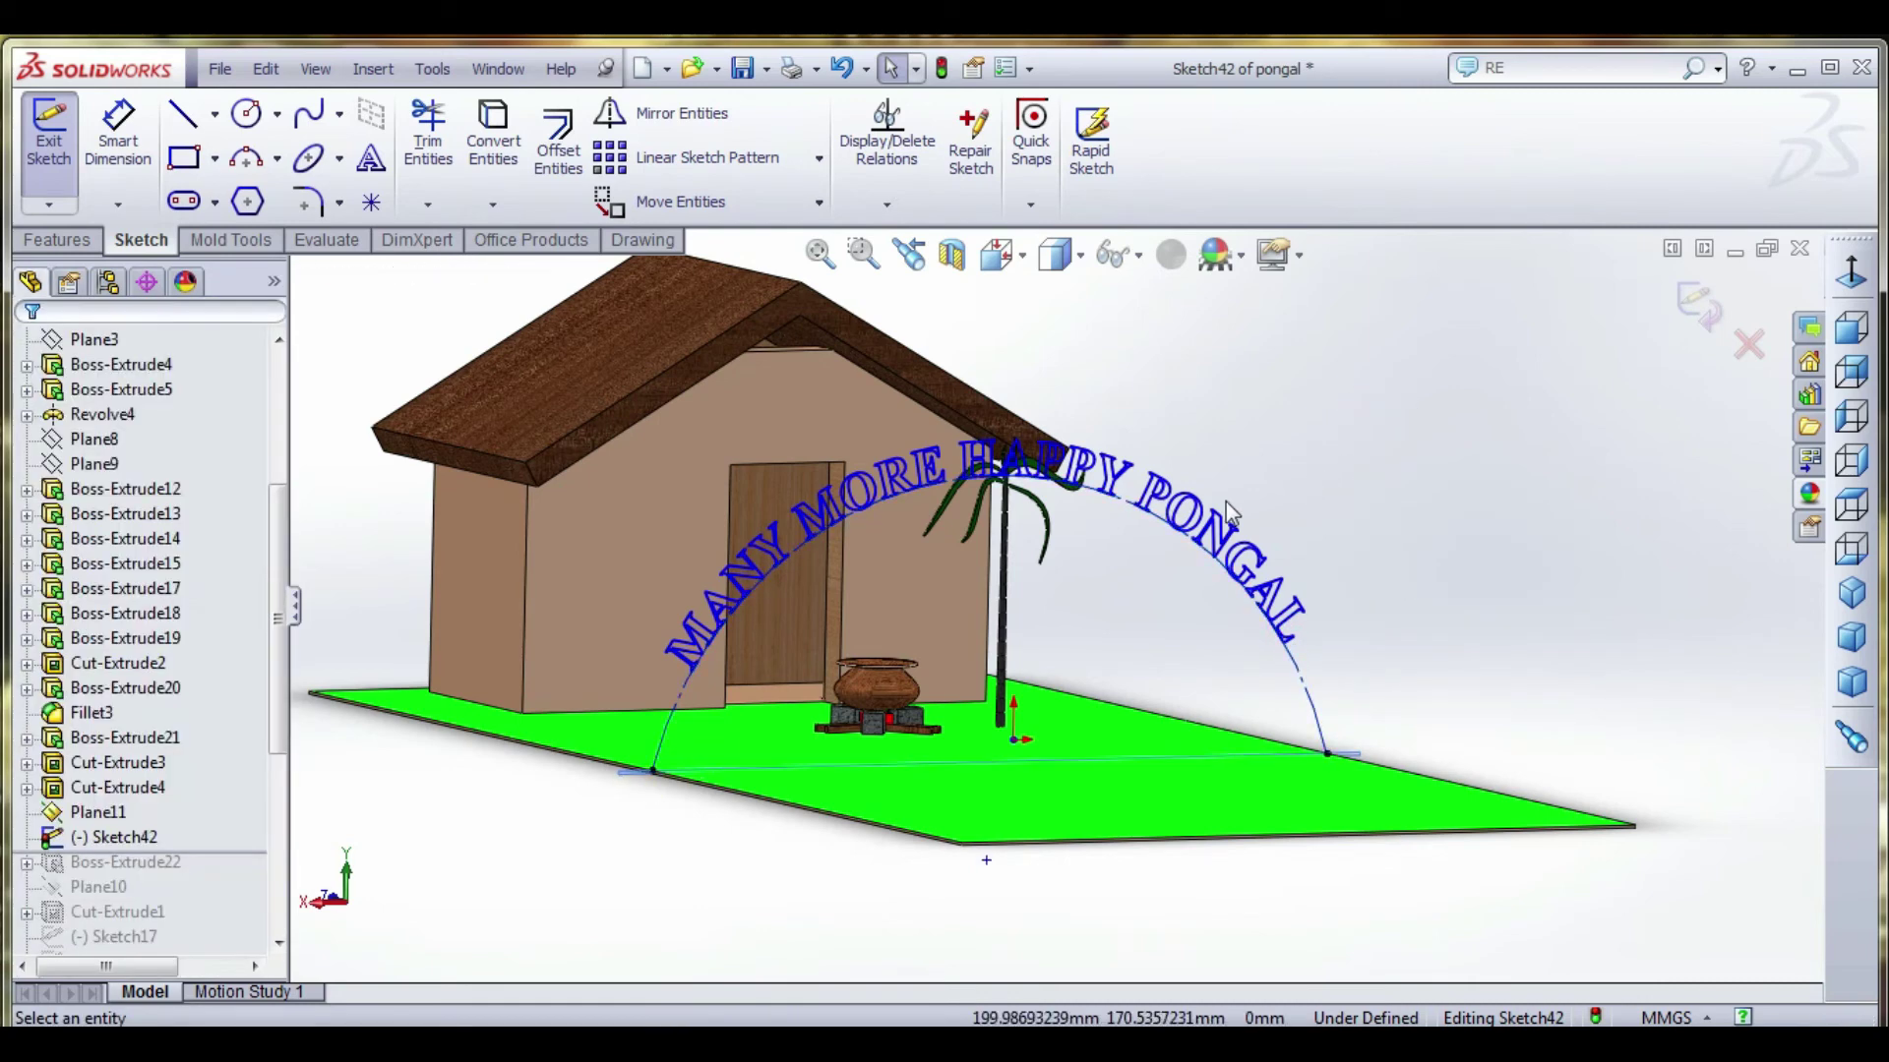
Extrude the curved greeting text 20 mm with the Mid Plane end condition, merging the result.
{"action": "left_click", "coordinate": [1226, 502]}
{"action": "left_click", "coordinate": [67, 241]}
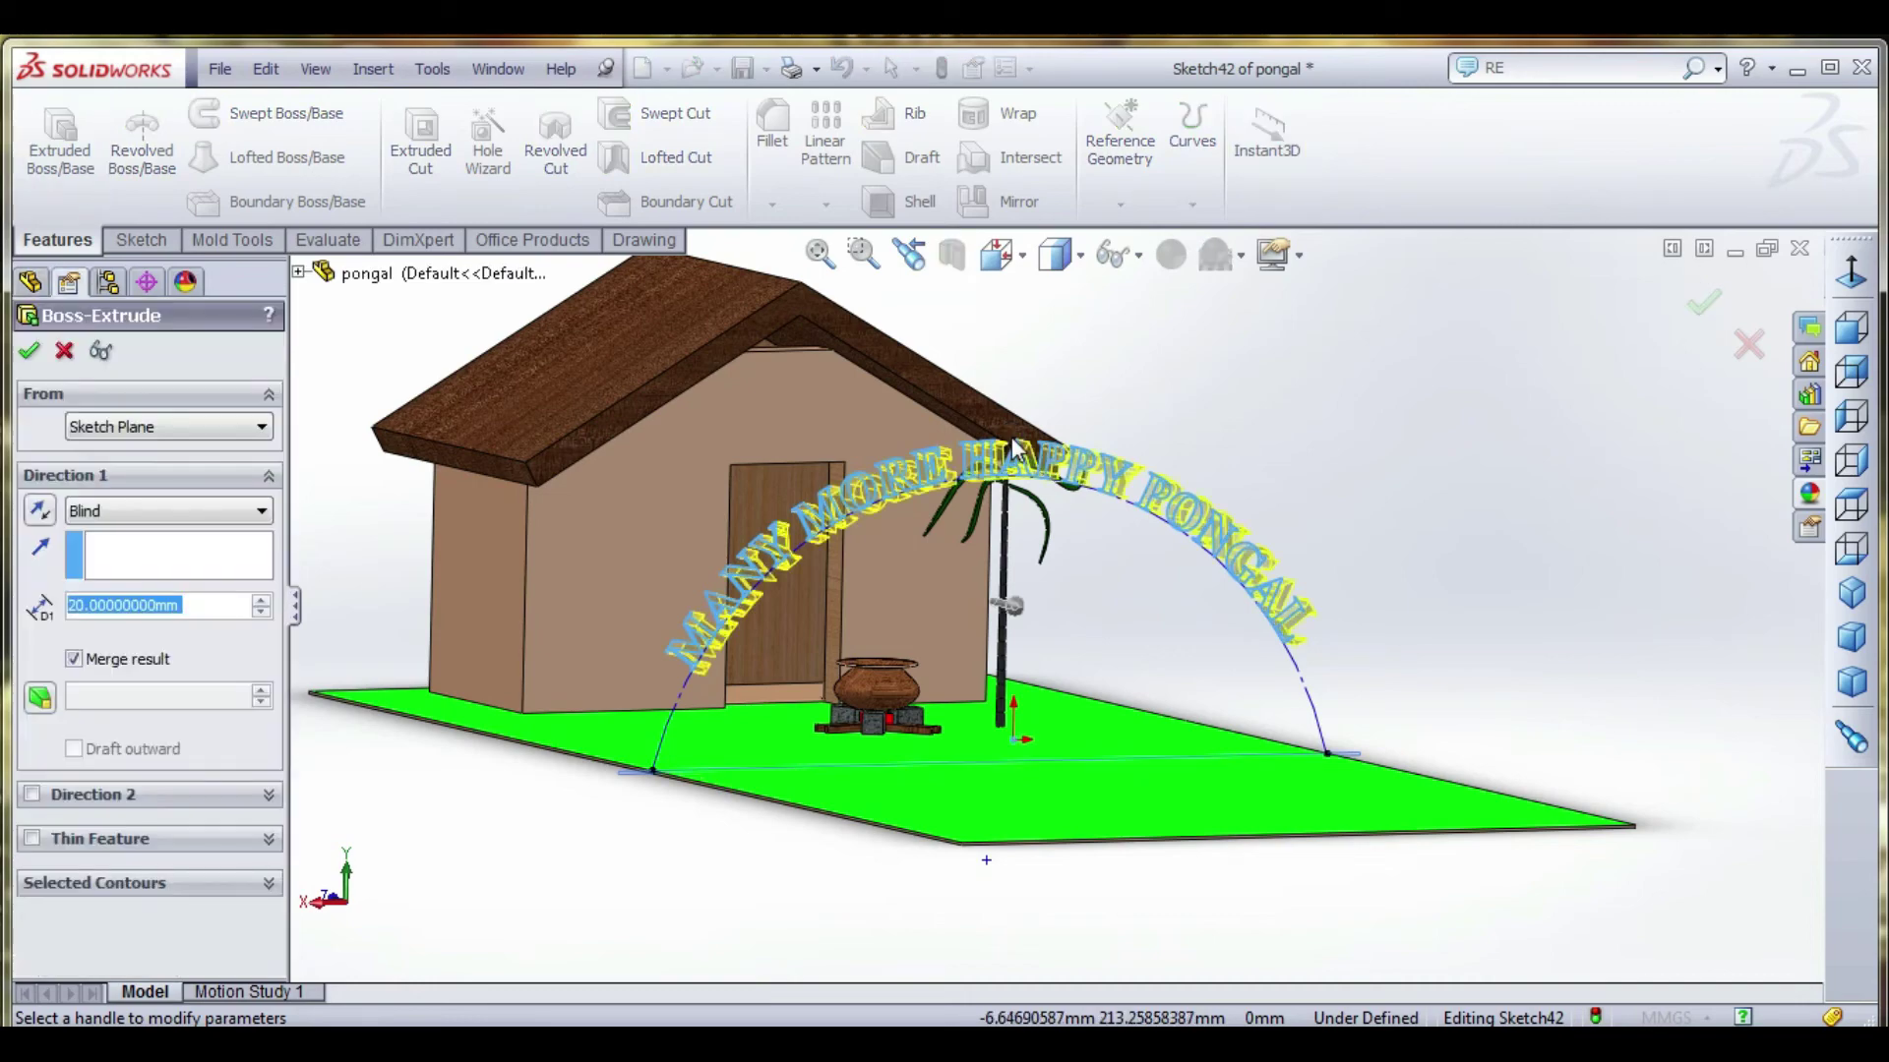
{"action": "middle_click_drag", "start_coordinate": [932, 576], "coordinate": [1013, 618]}
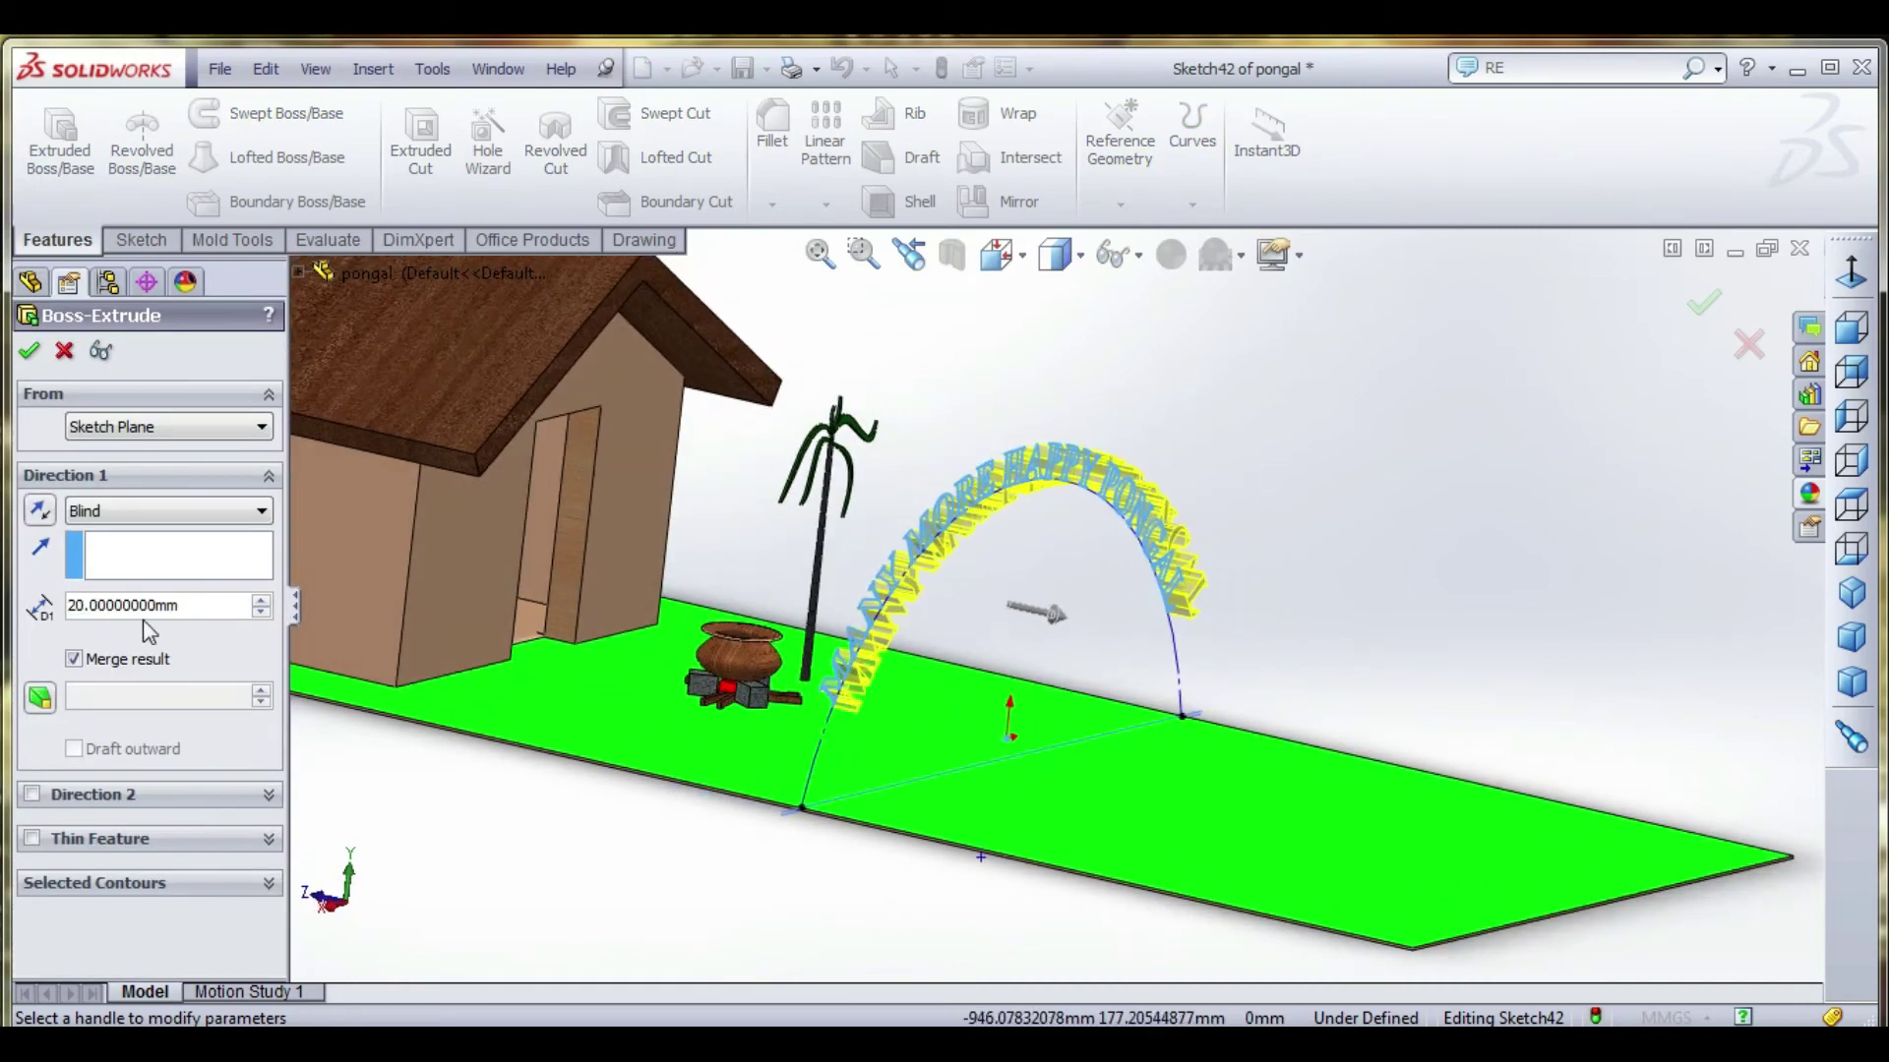
{"action": "left_click", "coordinate": [114, 511]}
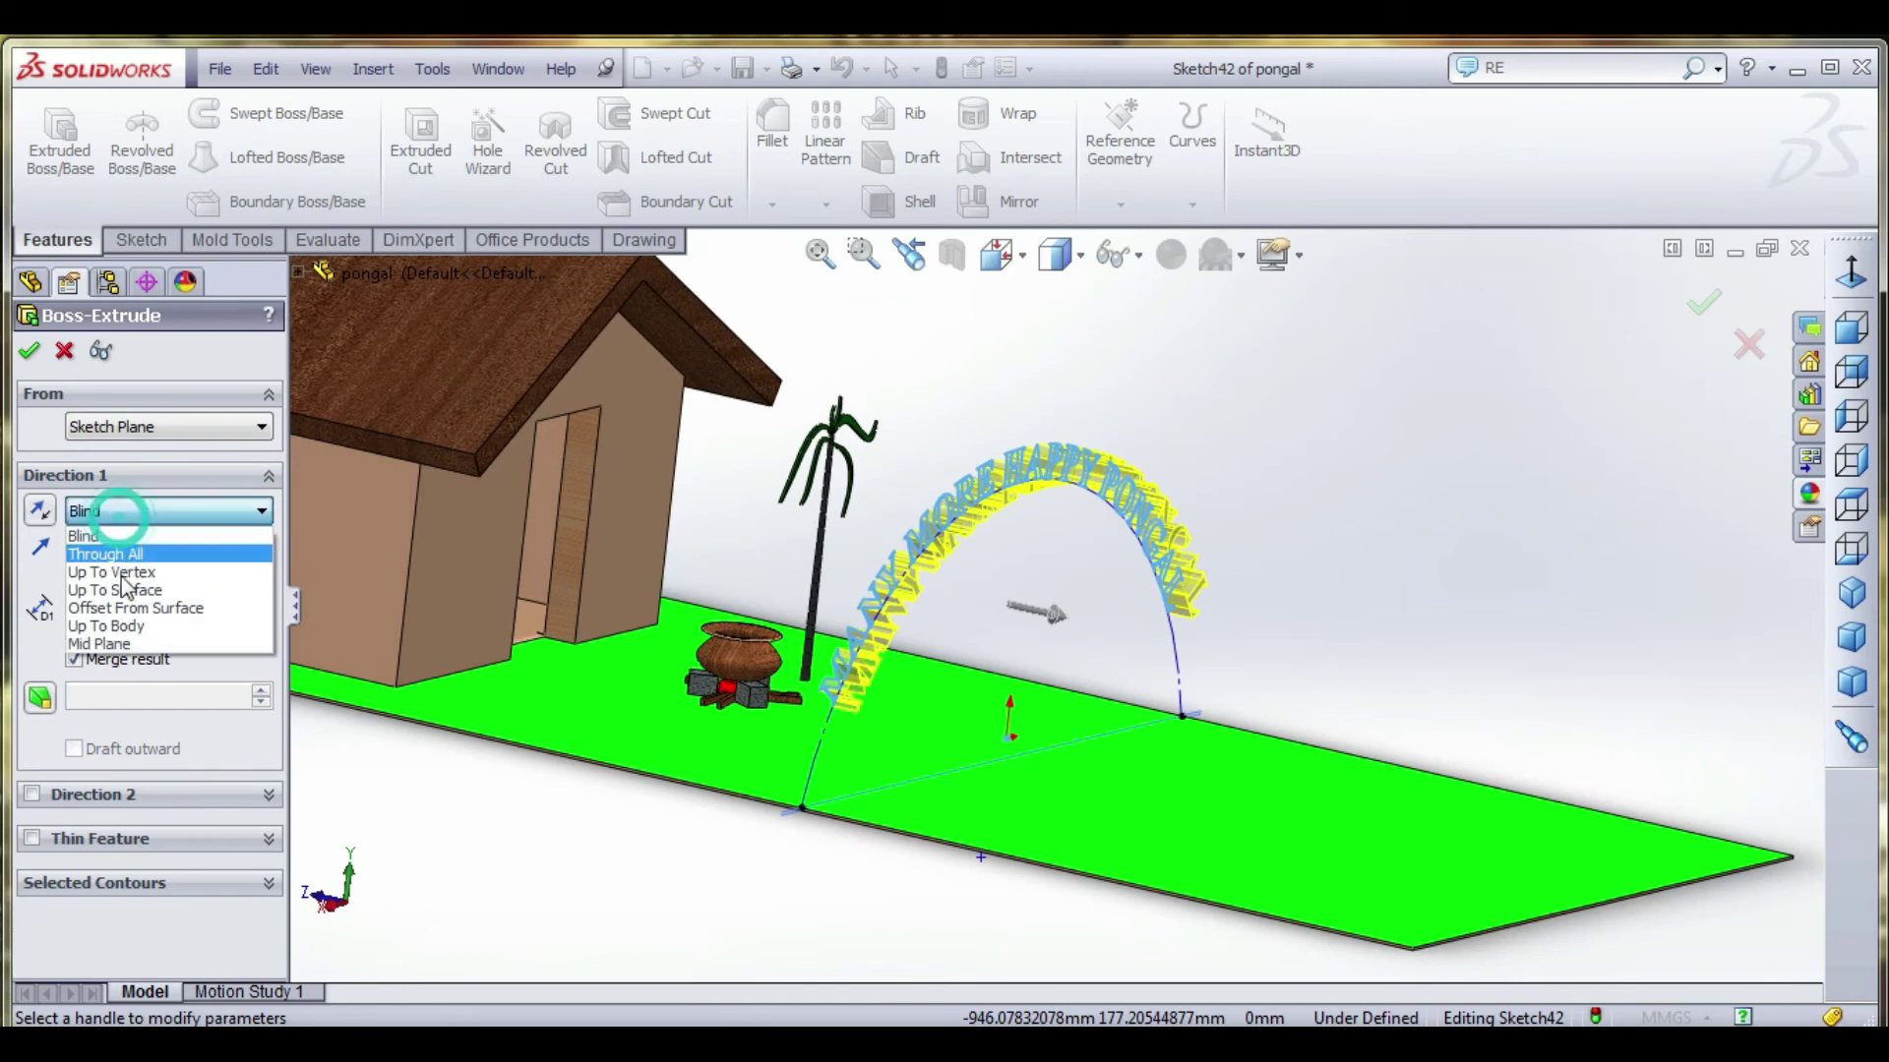
{"action": "left_click", "coordinate": [137, 642]}
{"action": "left_click", "coordinate": [26, 350]}
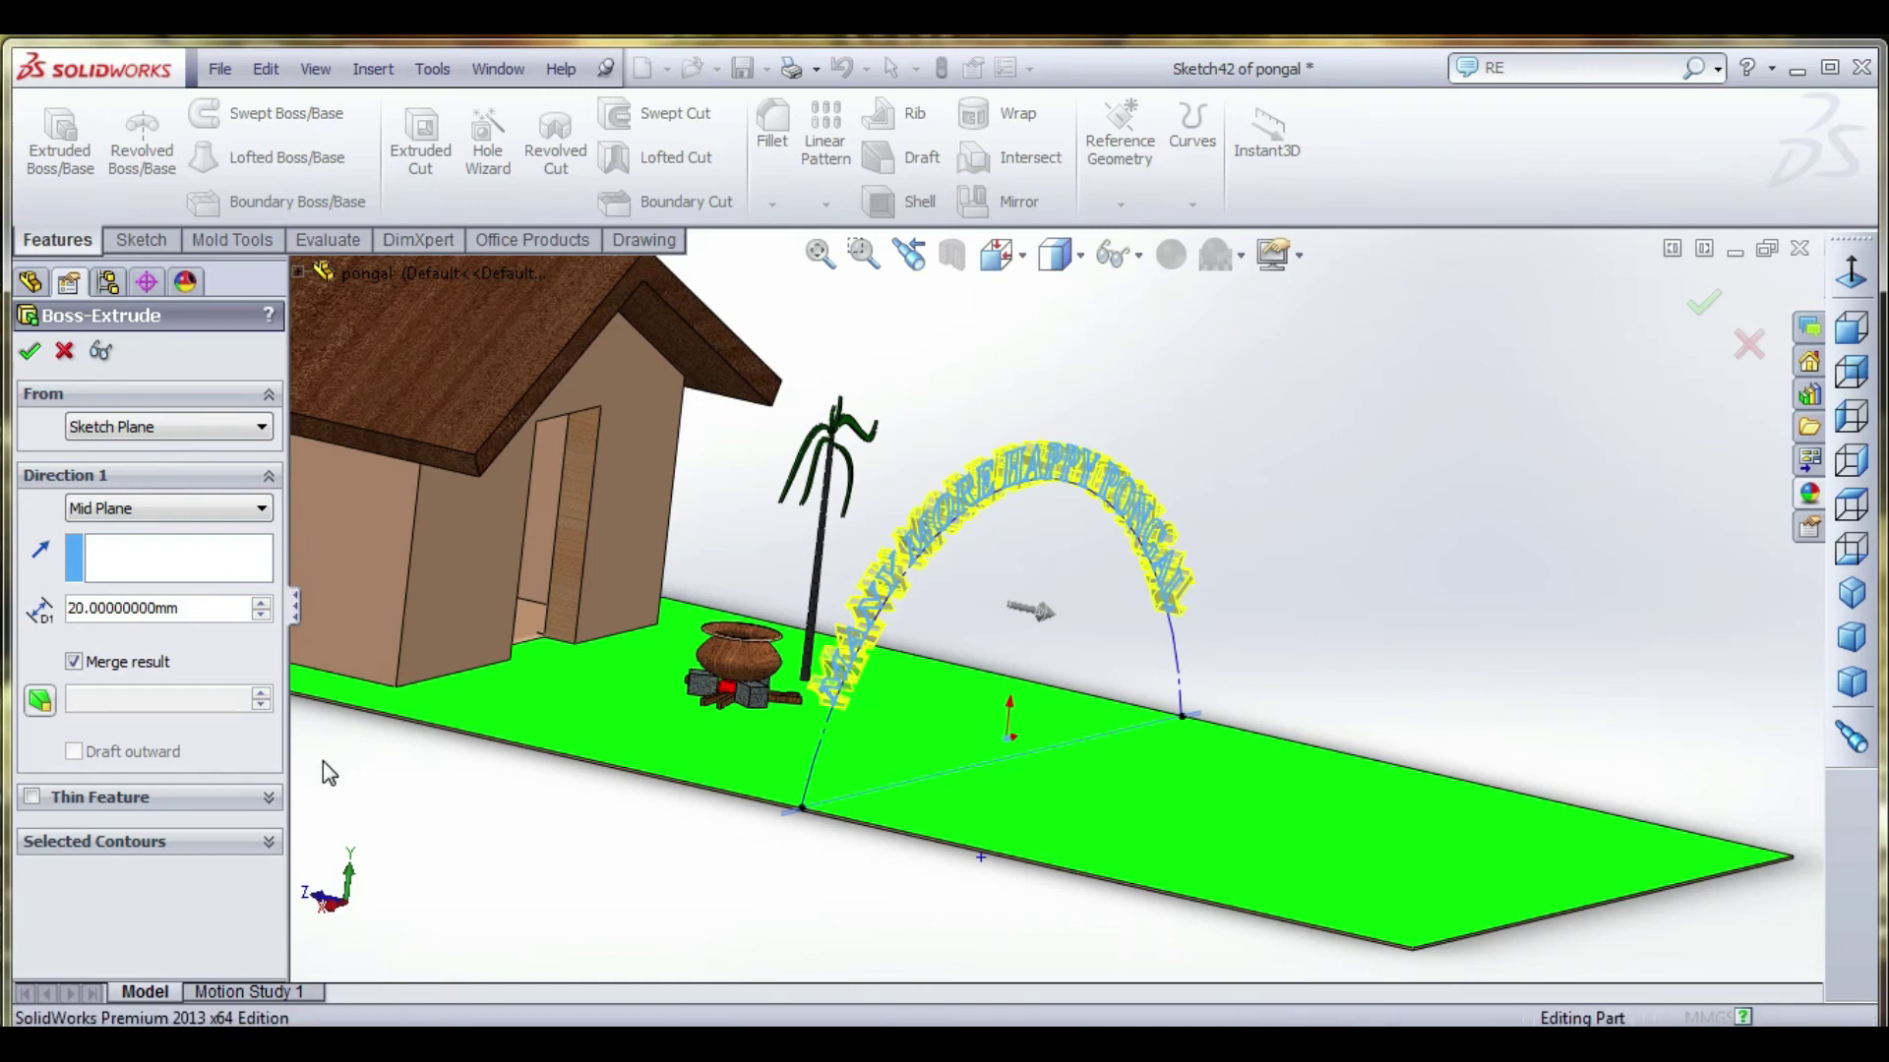
Apply the Red LED light appearance to the extruded greeting text.
{"action": "left_click", "coordinate": [1812, 494]}
{"action": "scroll", "coordinate": [1613, 706], "scroll_direction": "up", "scroll_amount": 3}
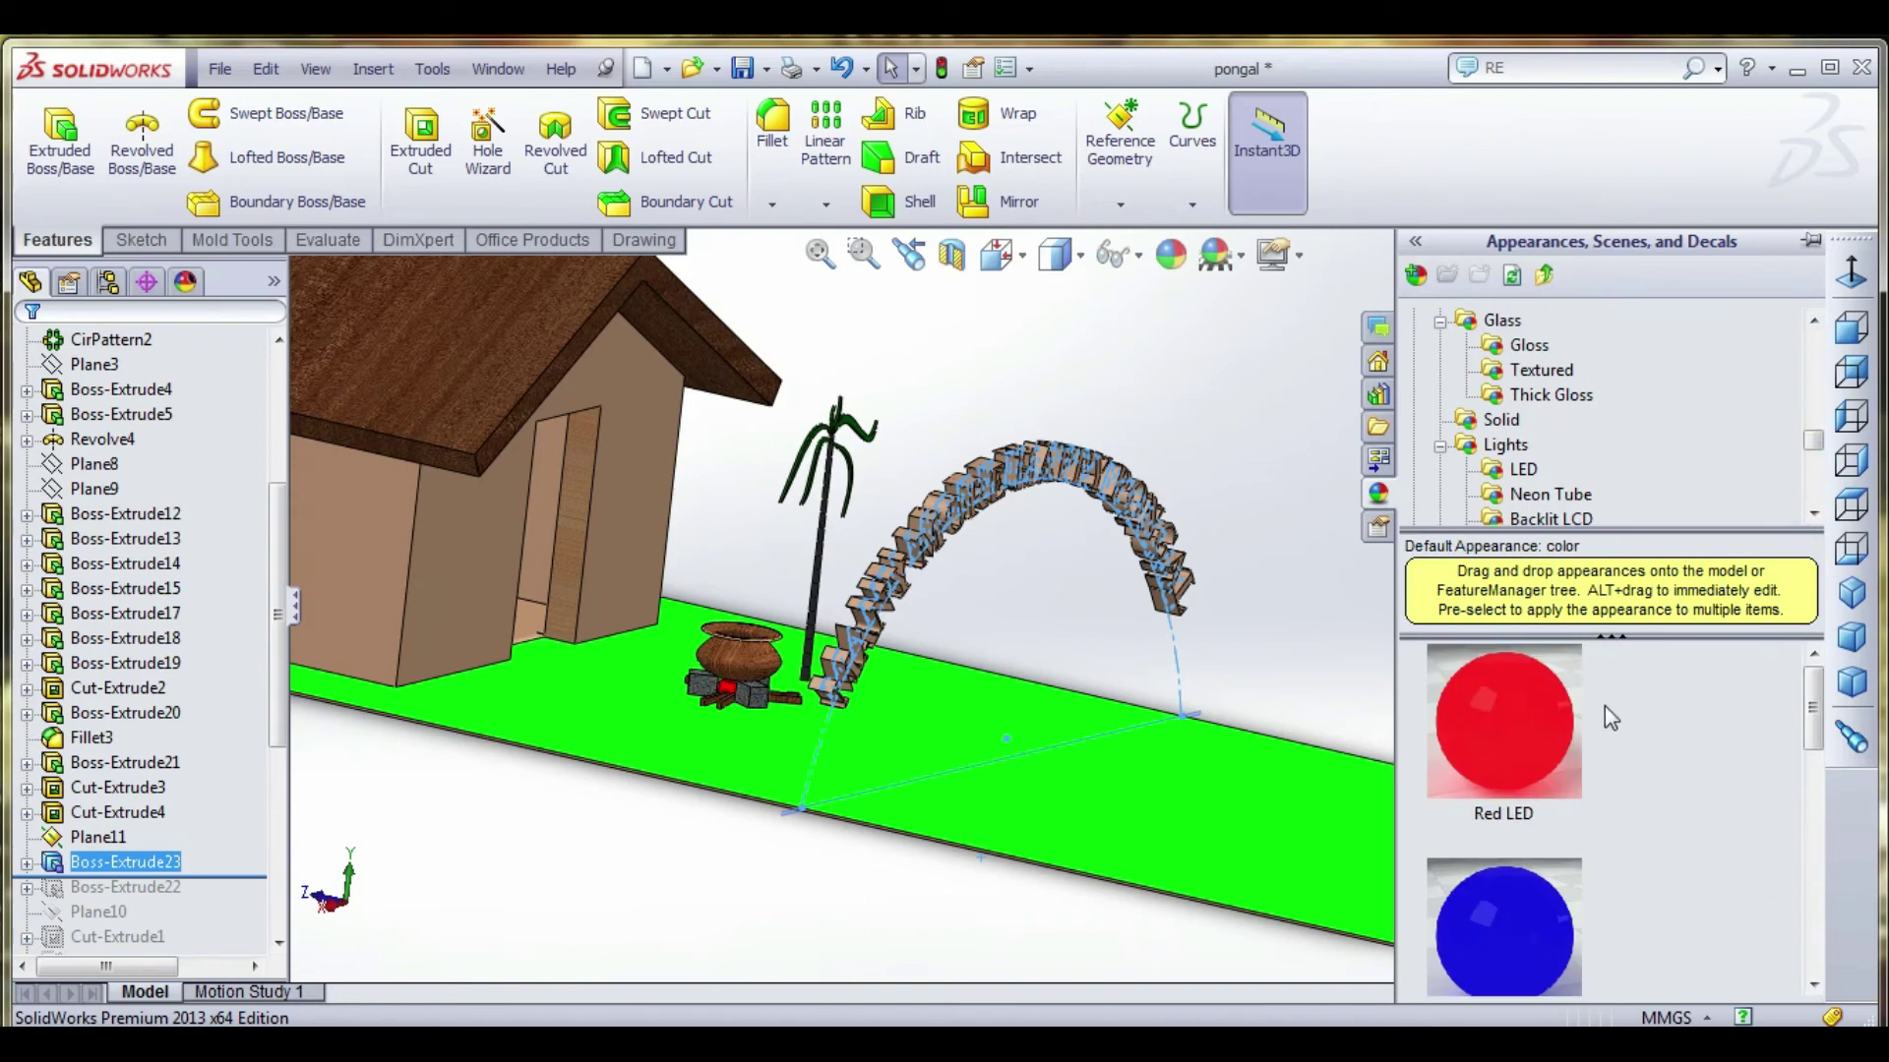
{"action": "left_click", "coordinate": [1503, 723]}
{"action": "middle_click_drag", "start_coordinate": [1274, 551], "coordinate": [1225, 556]}
{"action": "middle_click_drag", "start_coordinate": [1224, 620], "coordinate": [1189, 629]}
{"action": "key", "text": "ctrl+1"}
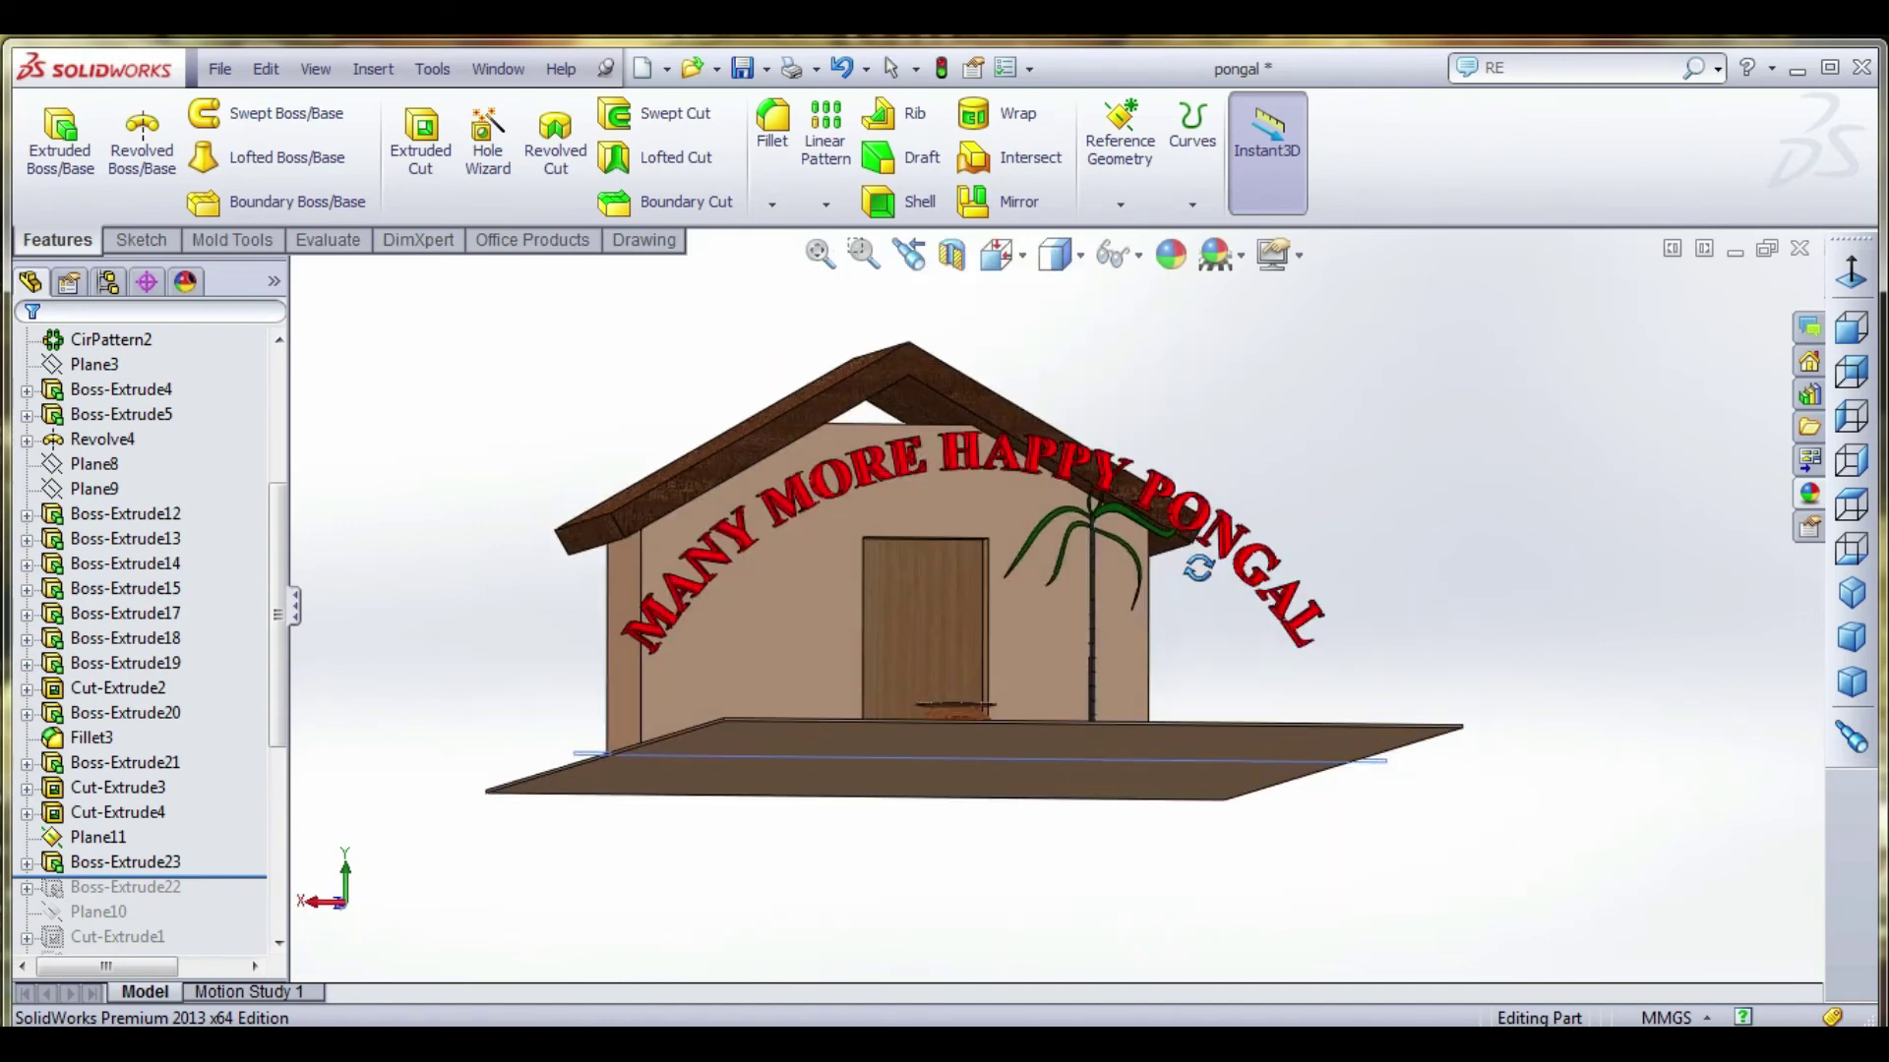
{"action": "key", "text": "Escape"}
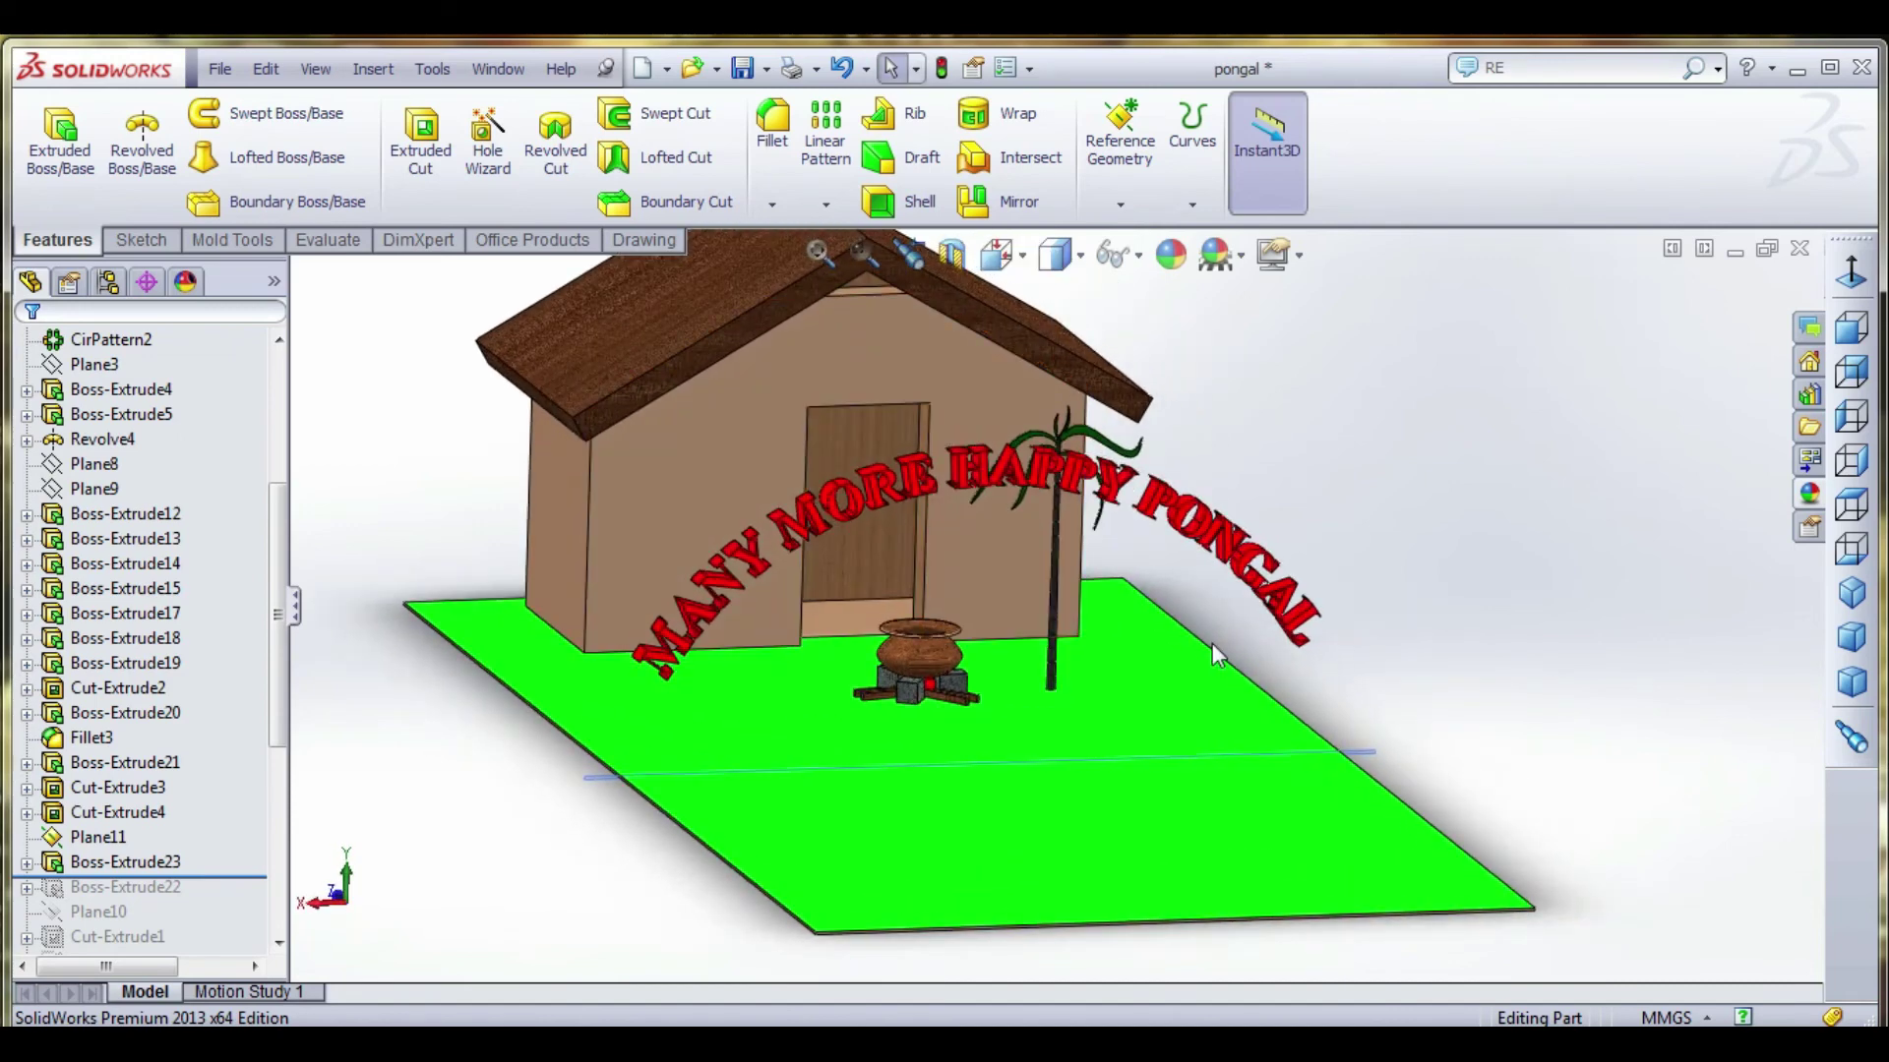
Create a reference plane offset 100 mm from the greeting text's plane, toward the front edge of the green base.
{"action": "left_click", "coordinate": [116, 839]}
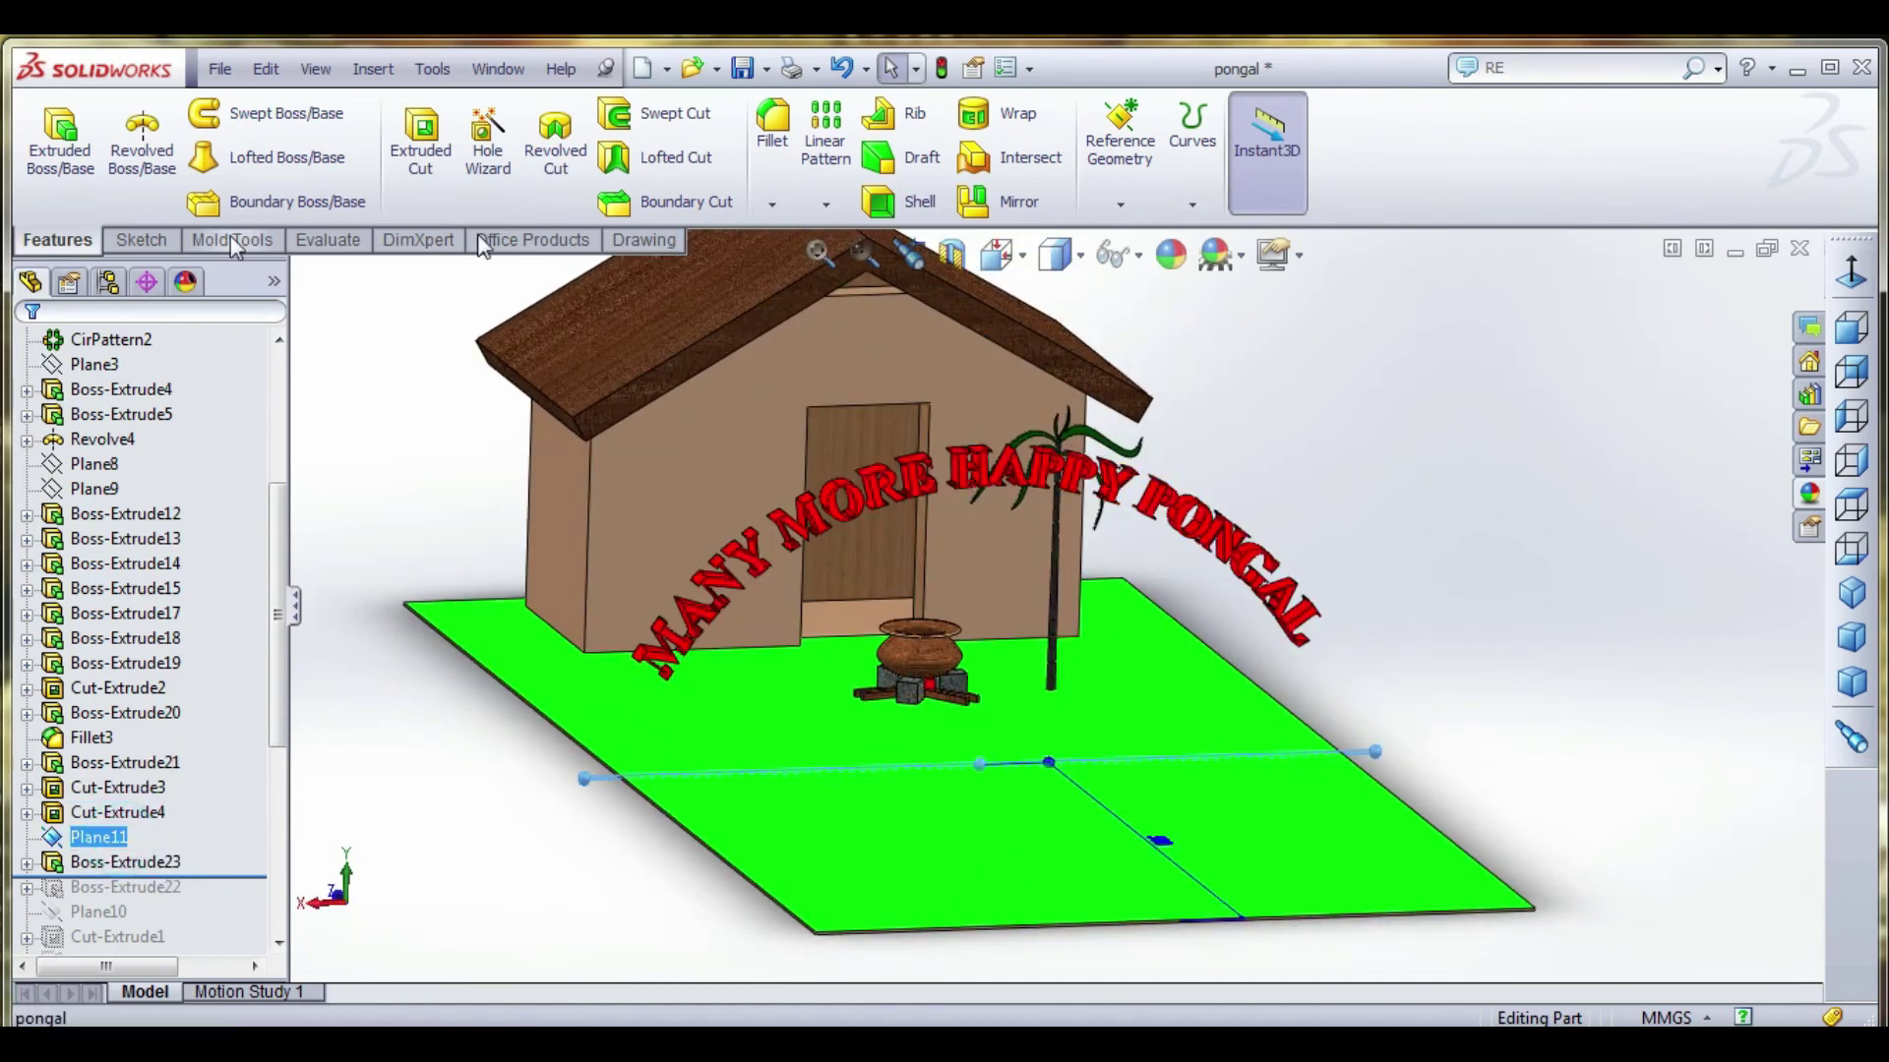
{"action": "left_click", "coordinate": [1151, 177]}
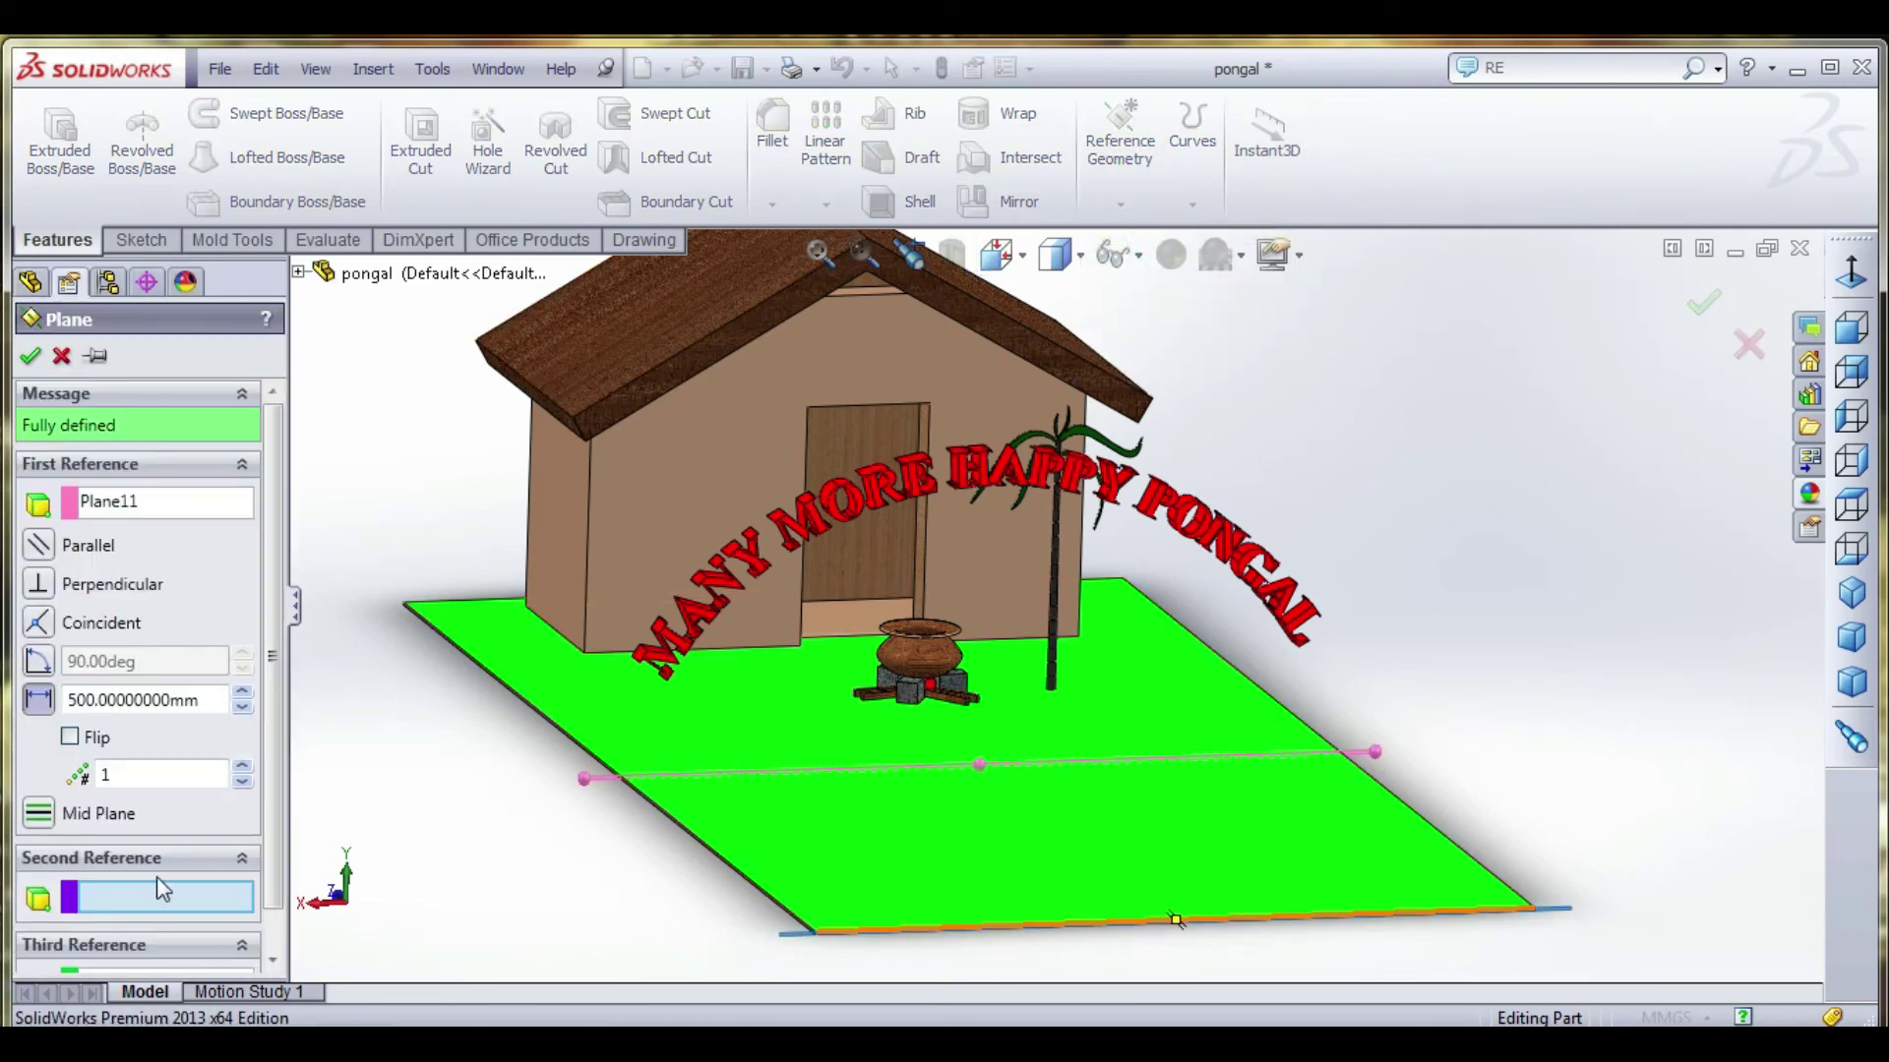
{"action": "double_click", "coordinate": [176, 701]}
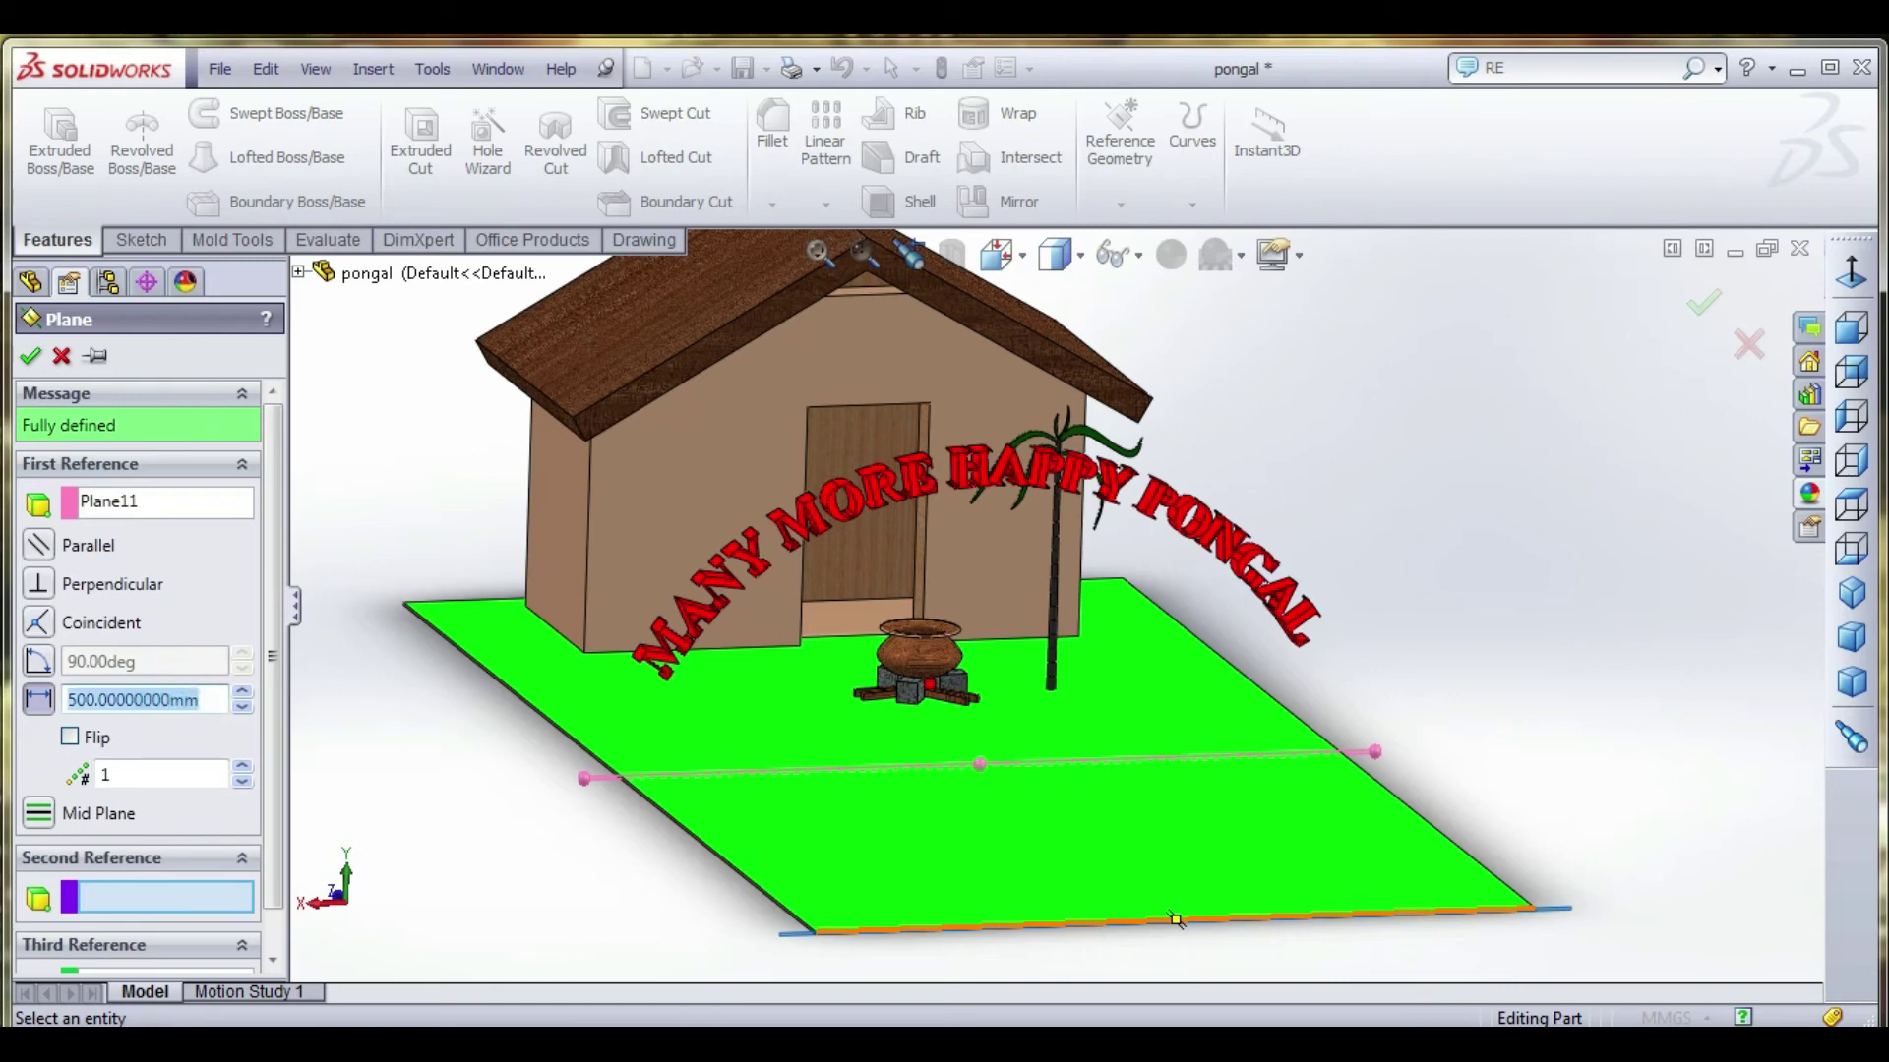
{"action": "type", "text": "2"}
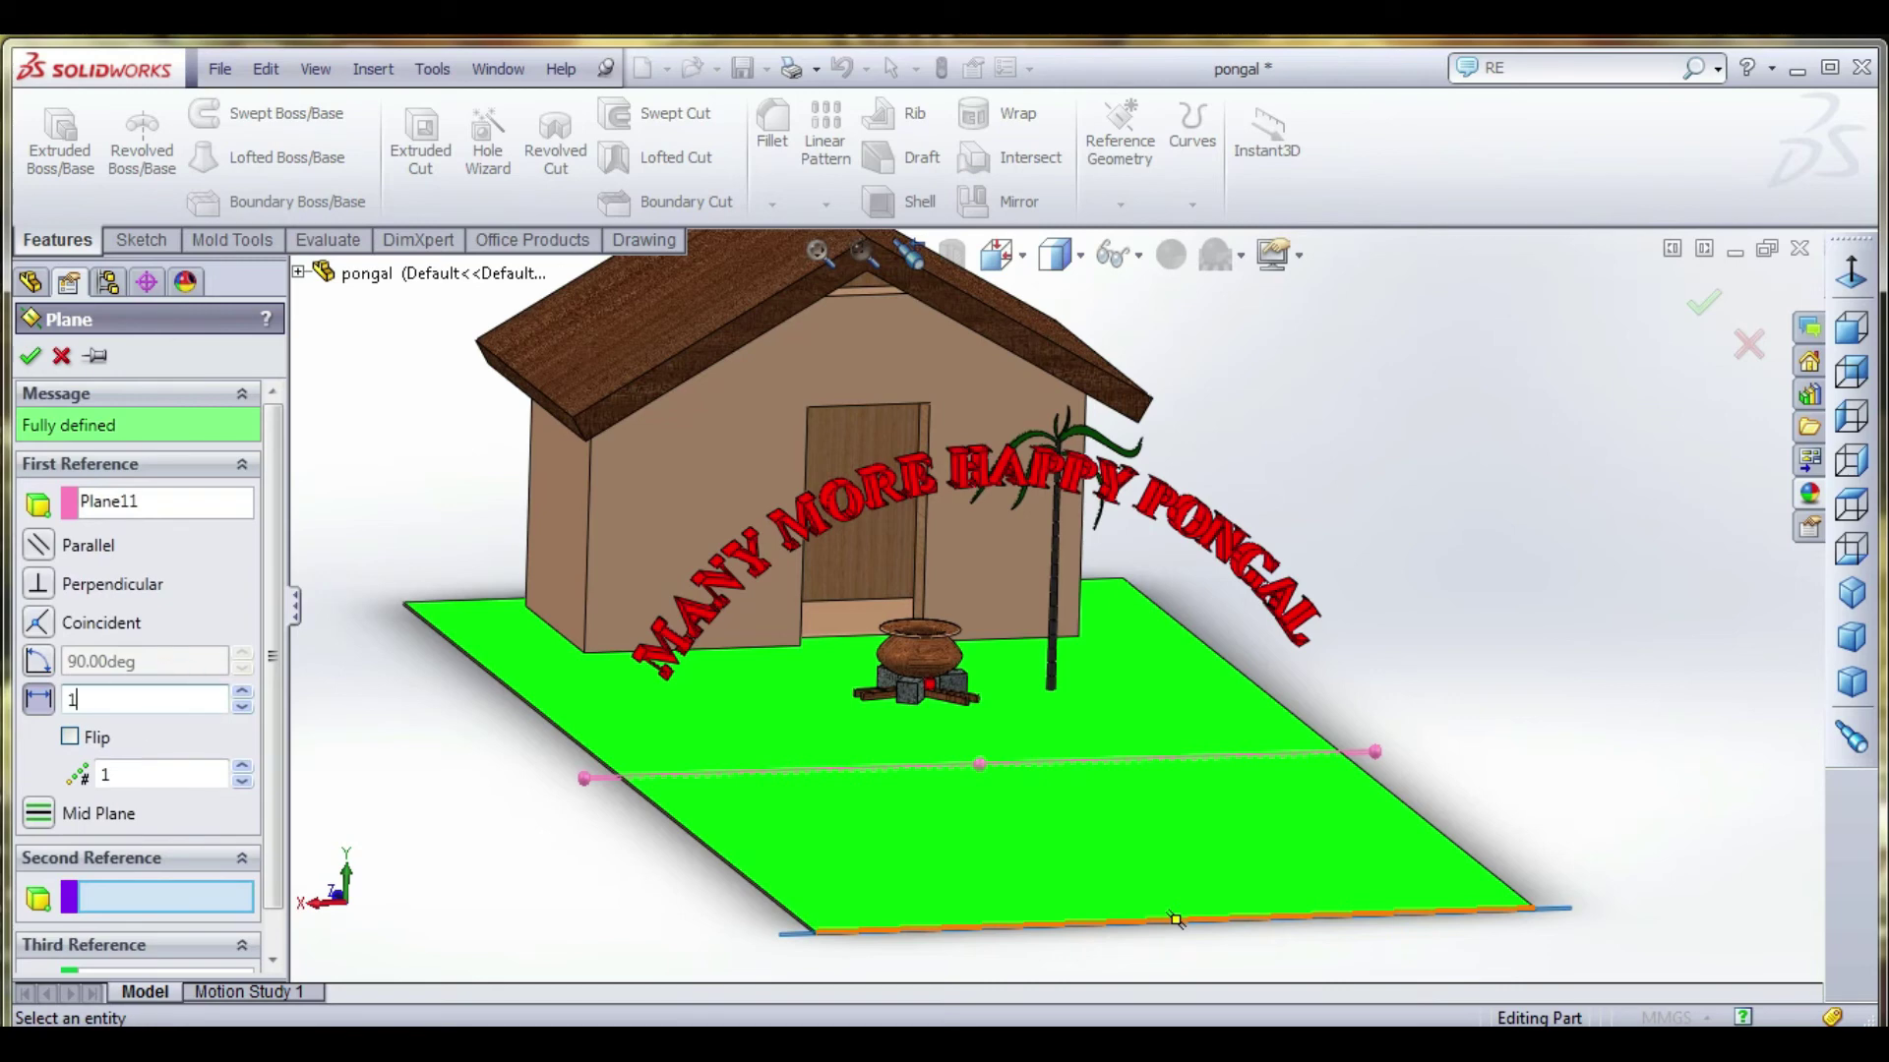
{"action": "key", "text": "Return"}
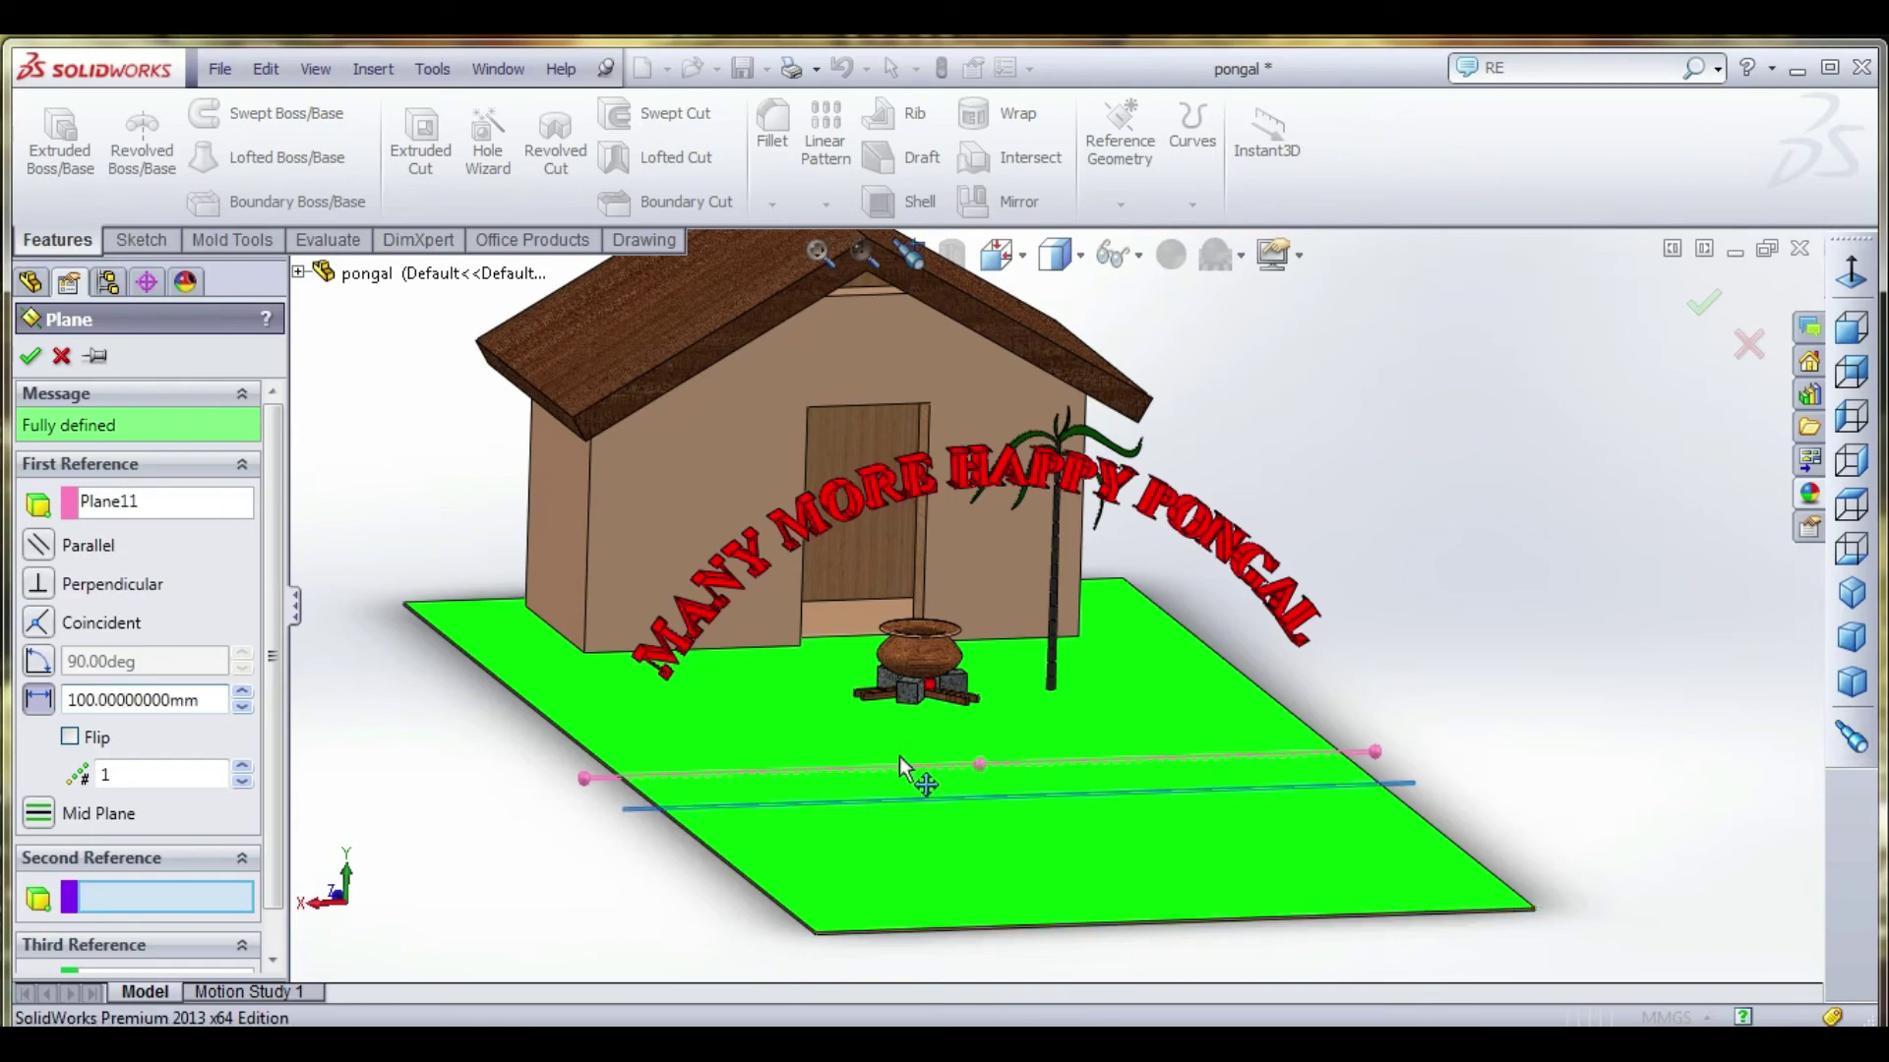
{"action": "middle_click_drag", "start_coordinate": [899, 757], "coordinate": [958, 728]}
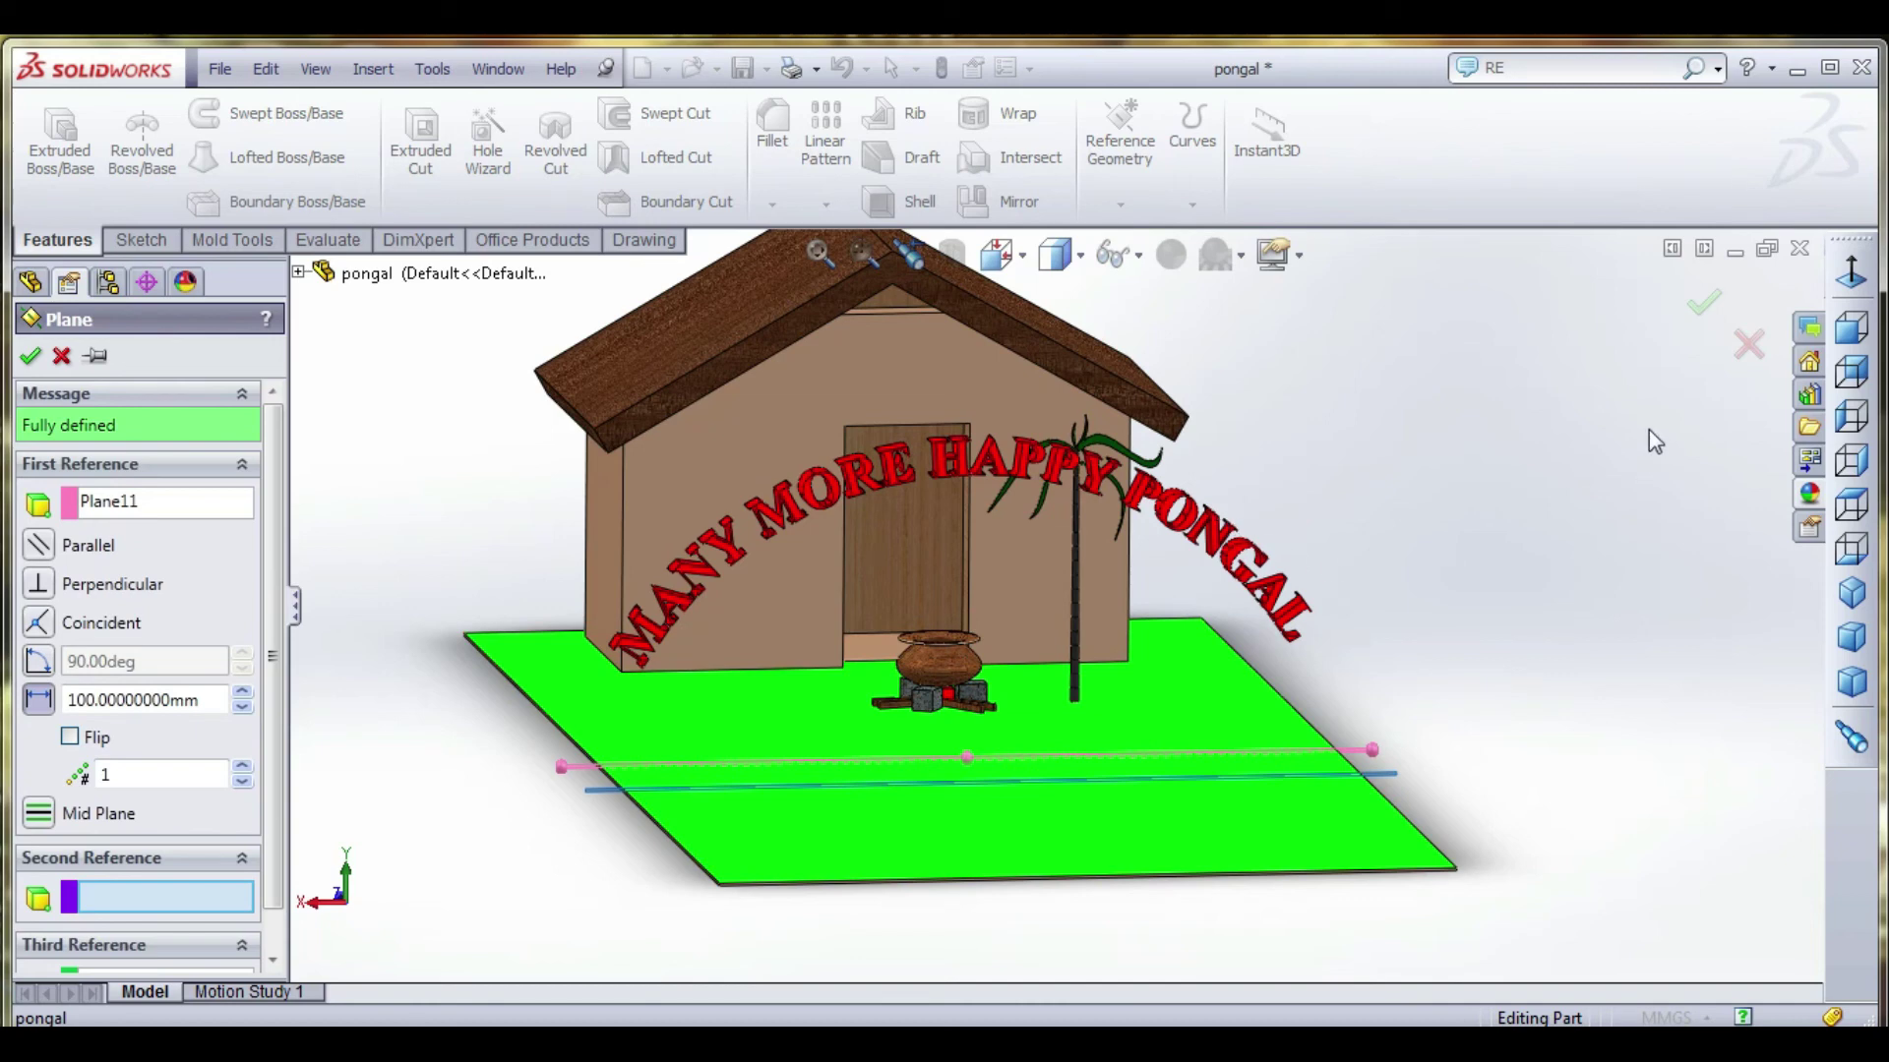
{"action": "left_click", "coordinate": [1702, 302]}
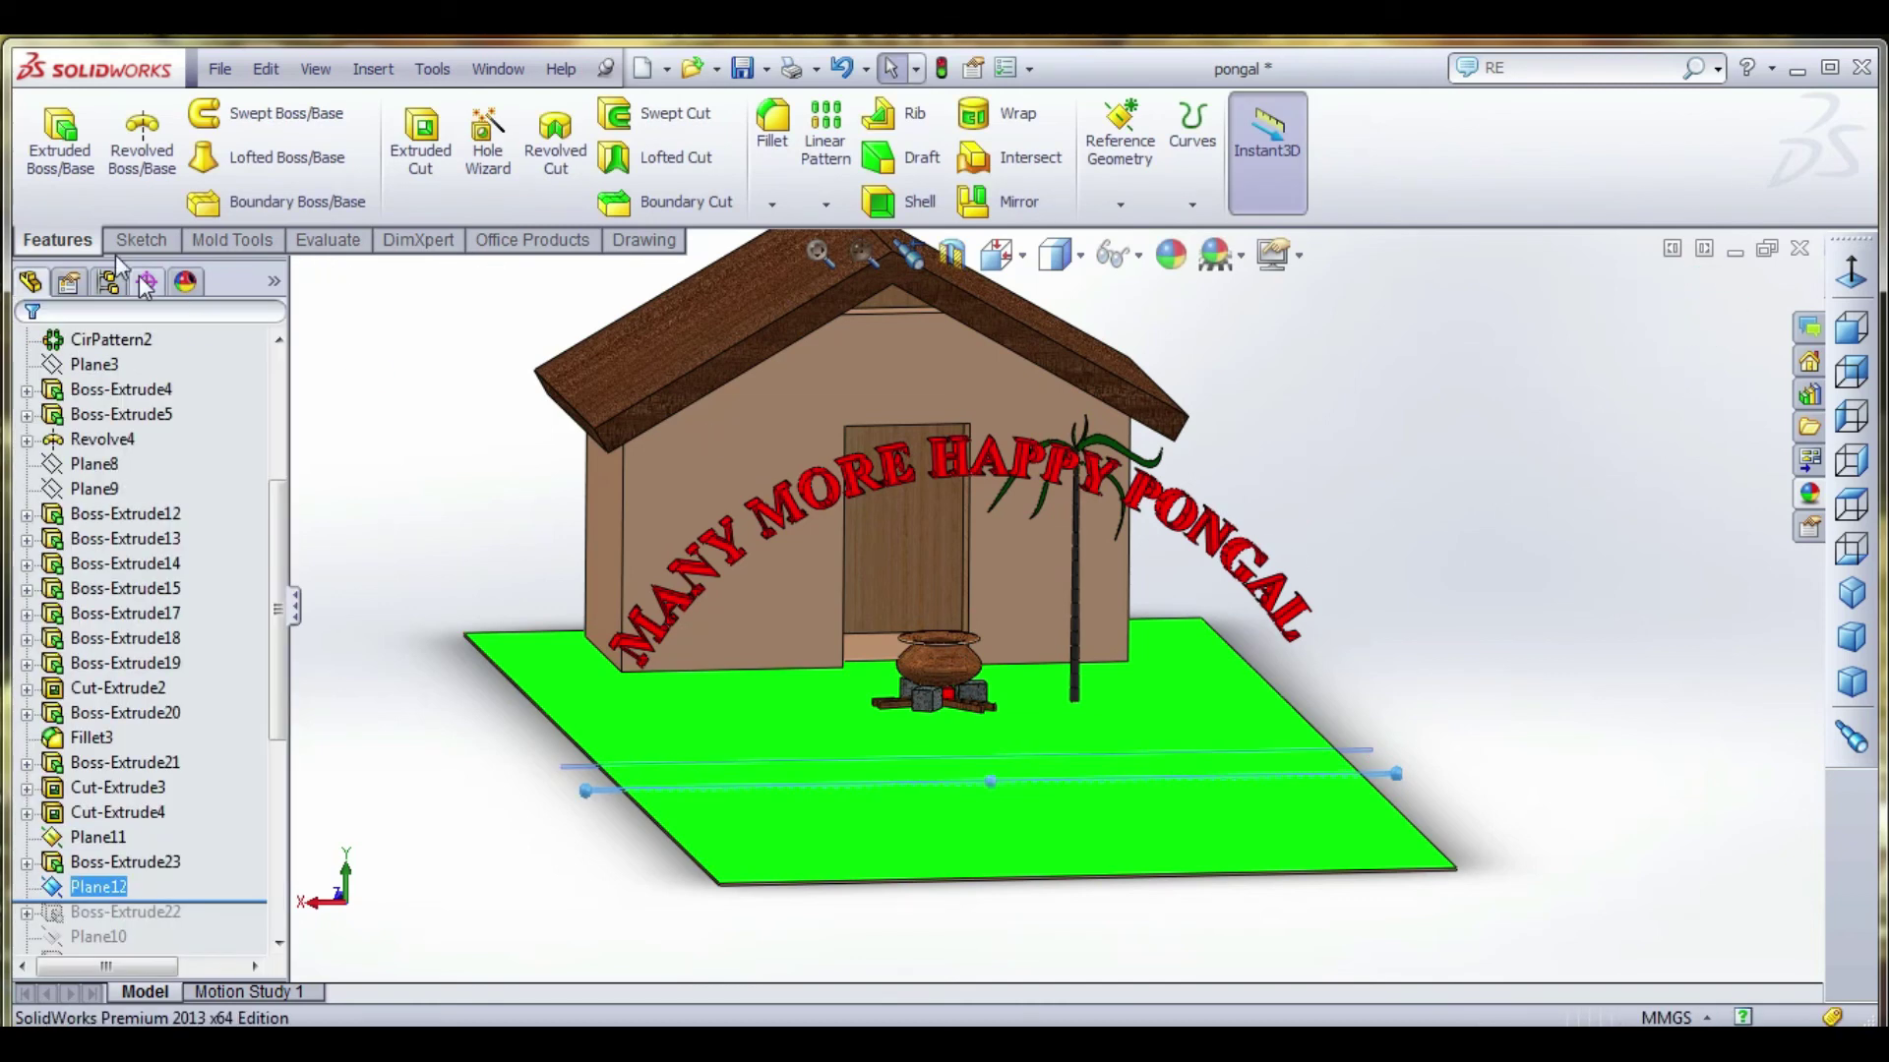
On the new offset plane, sketch a three-point arc with a radius of about 311 mm, spanning the base's width and bulging upward.
{"action": "left_click", "coordinate": [126, 244]}
{"action": "left_click", "coordinate": [49, 138]}
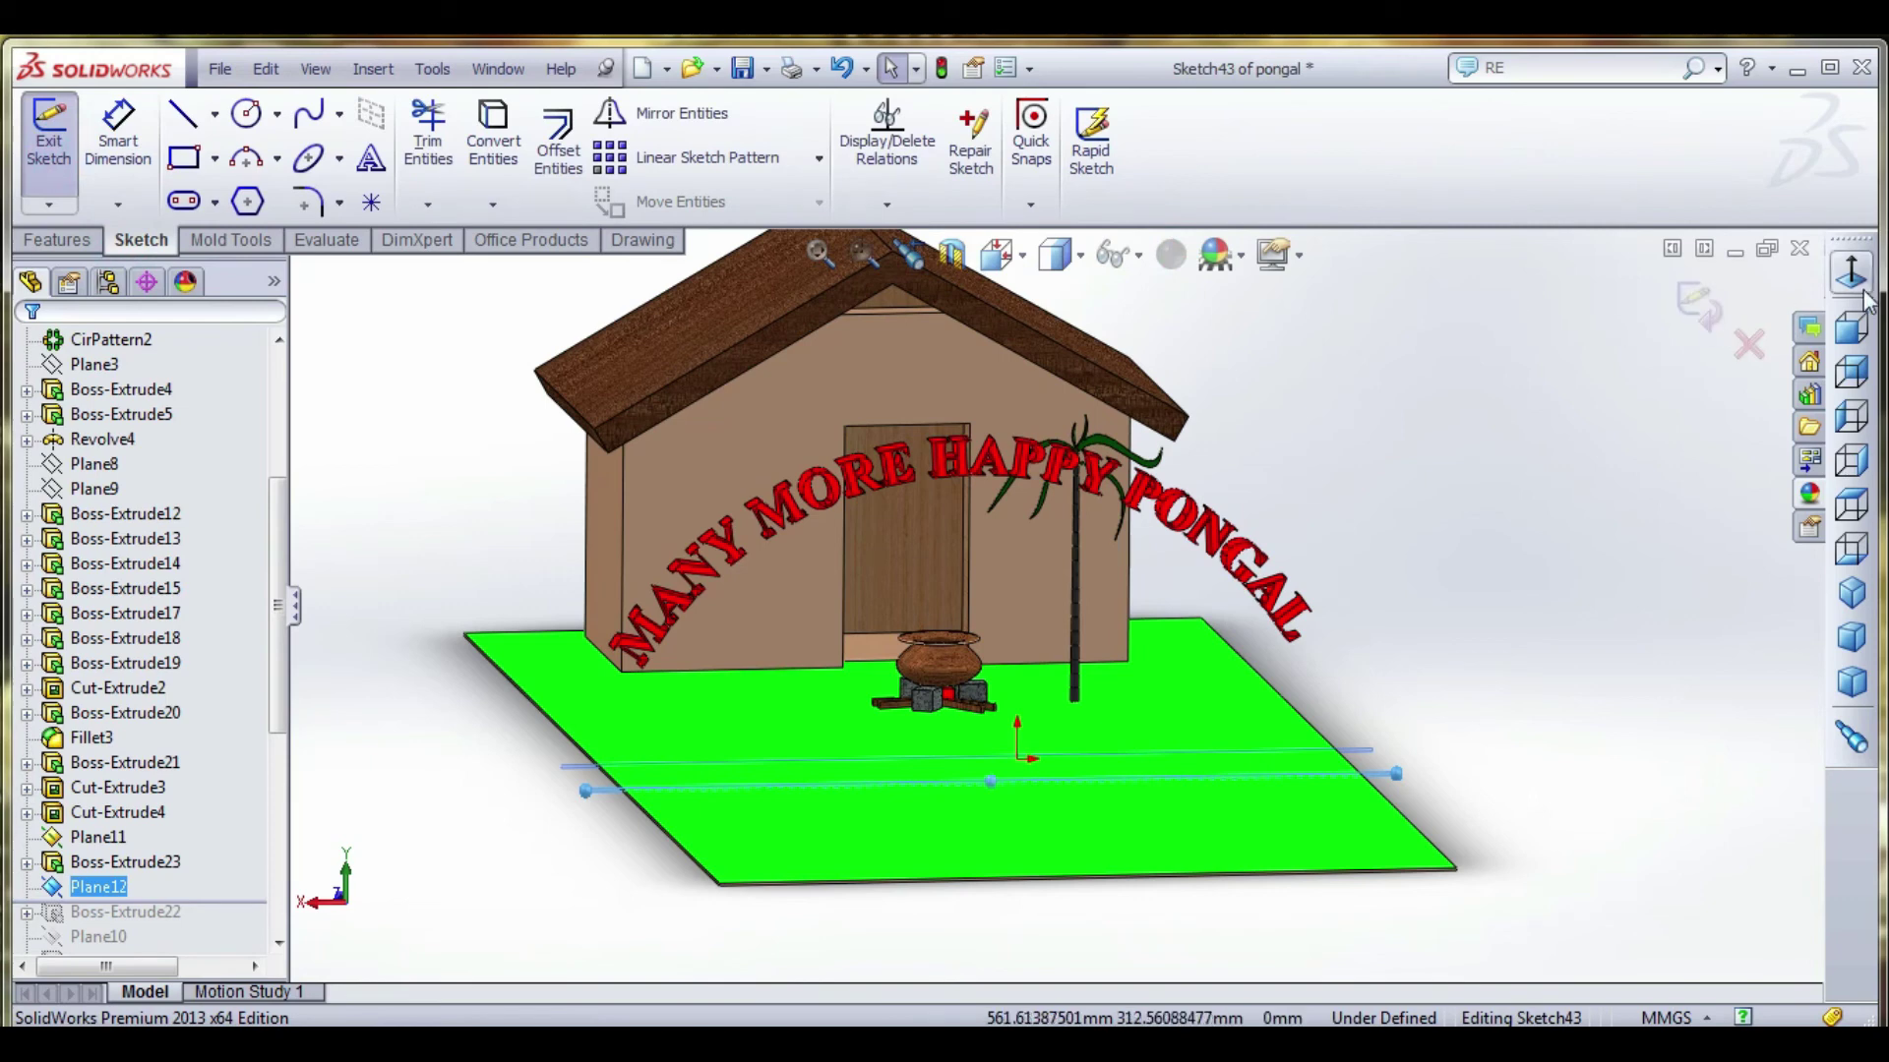
{"action": "left_click", "coordinate": [246, 157]}
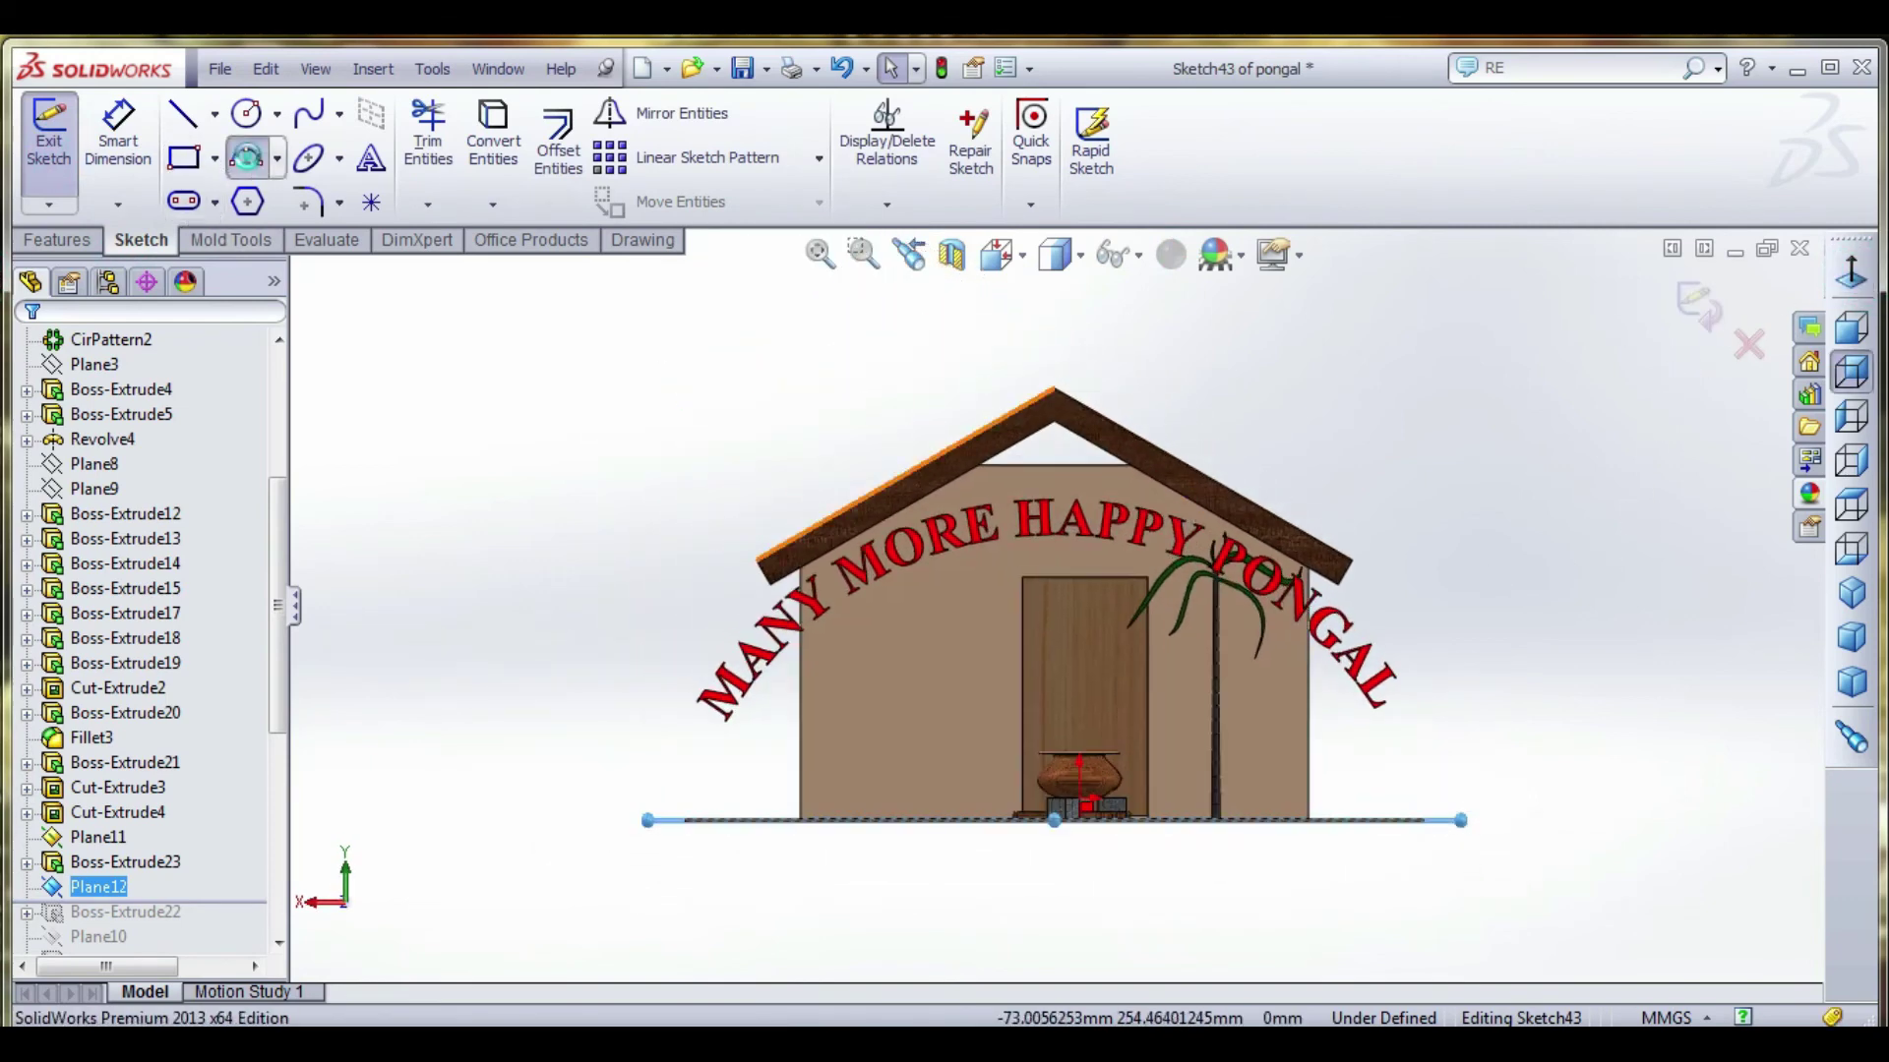
{"action": "left_click", "coordinate": [688, 820]}
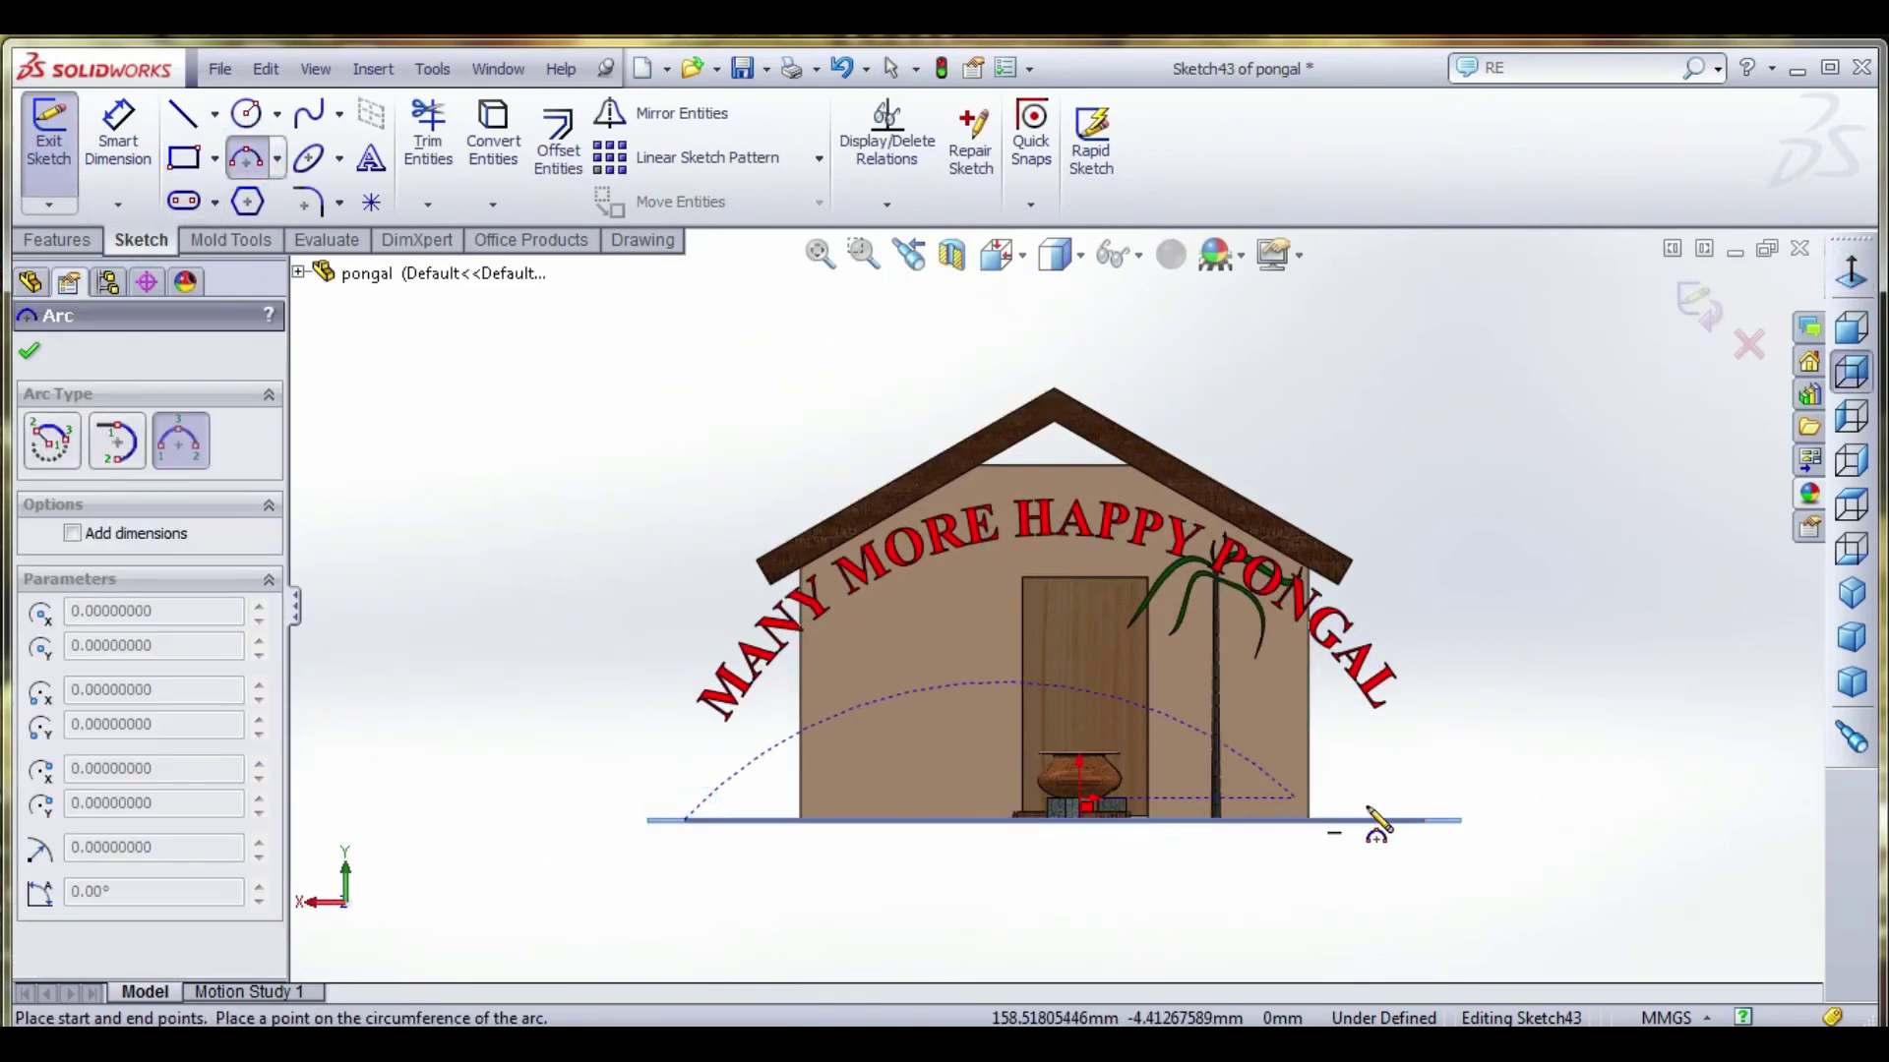
{"action": "left_click", "coordinate": [1422, 819]}
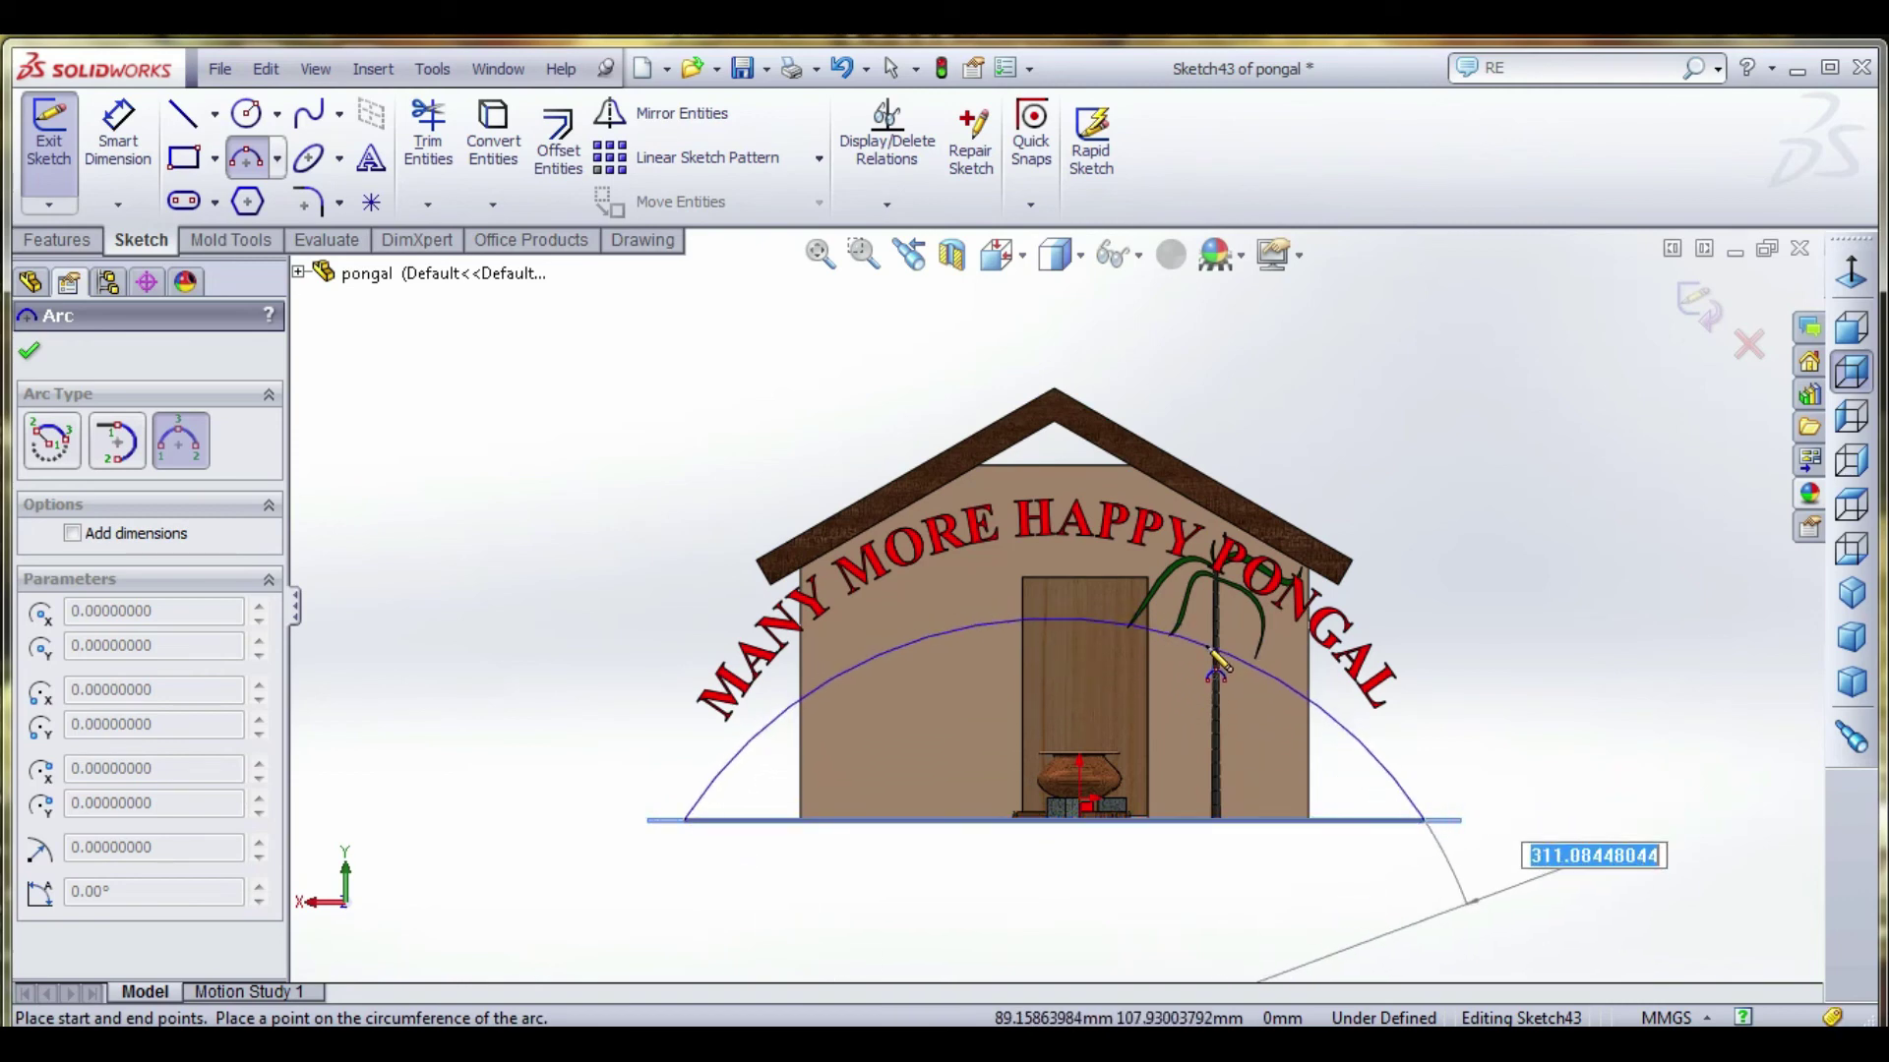
{"action": "left_click", "coordinate": [1217, 659]}
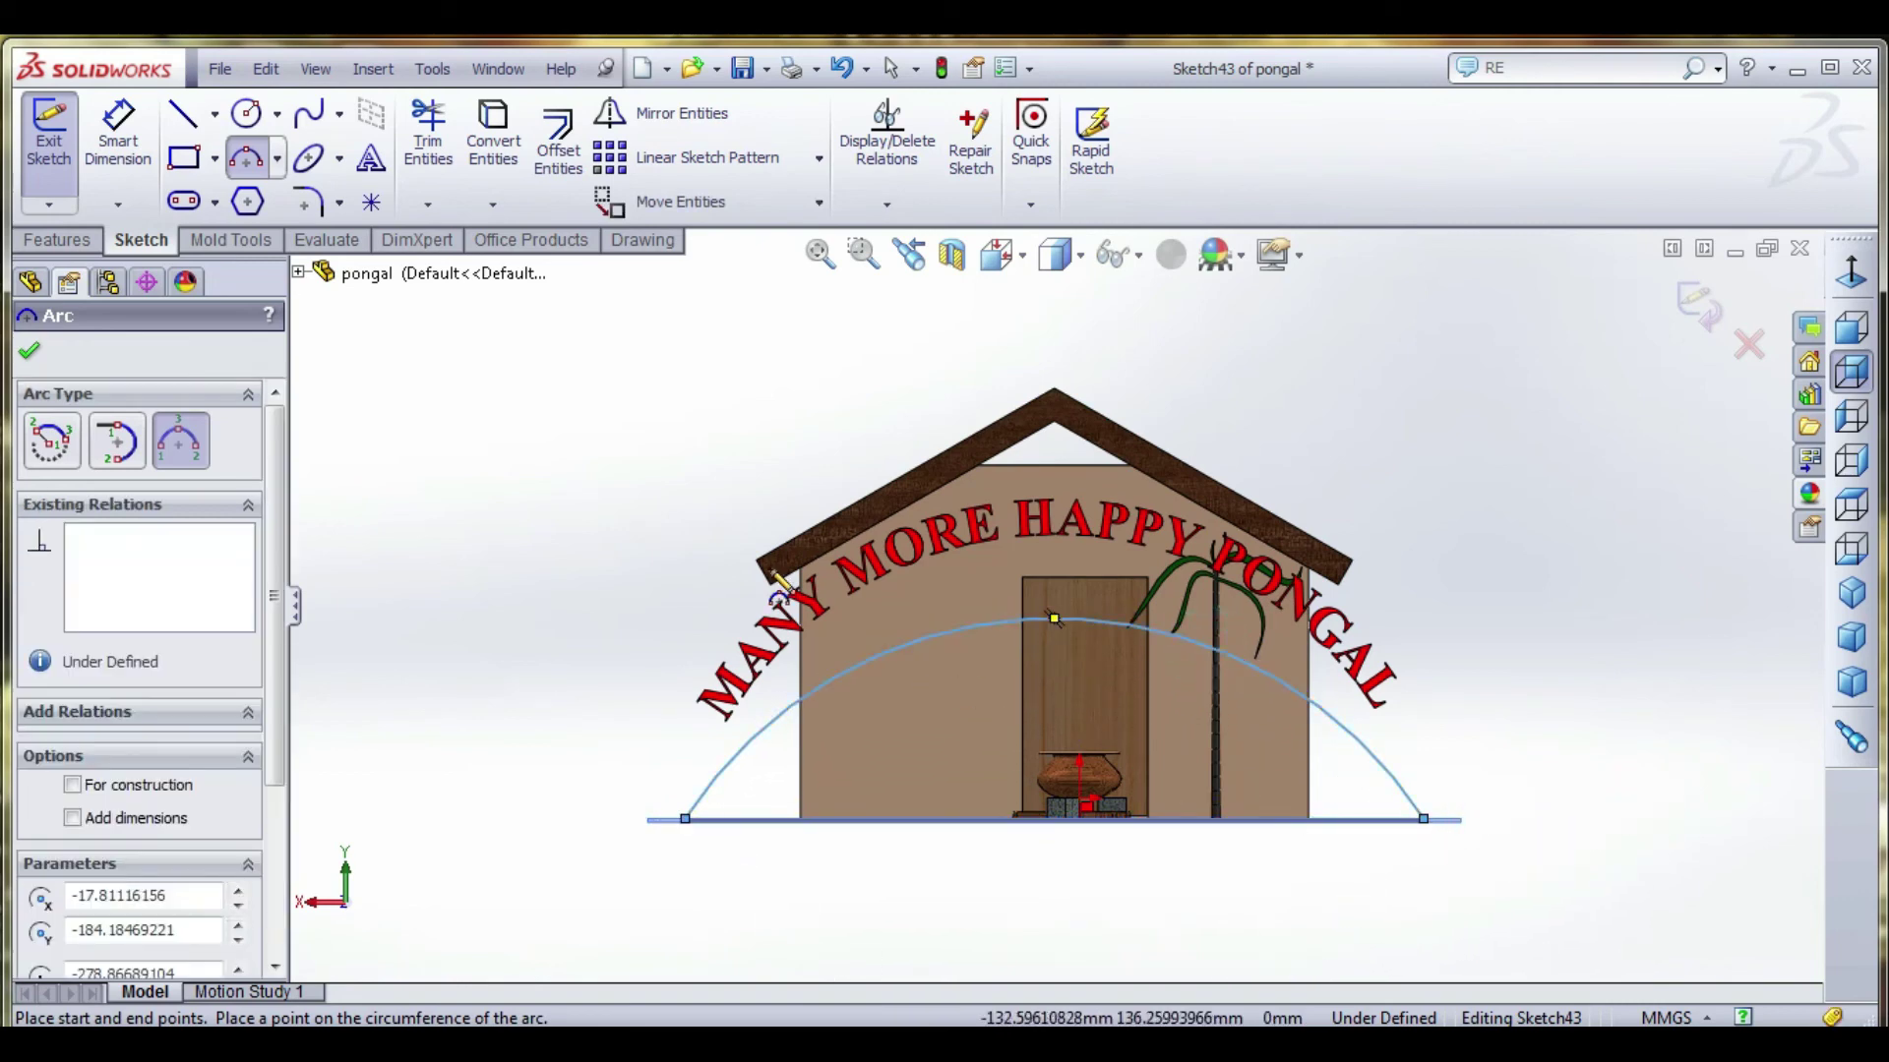
{"action": "left_click", "coordinate": [29, 351]}
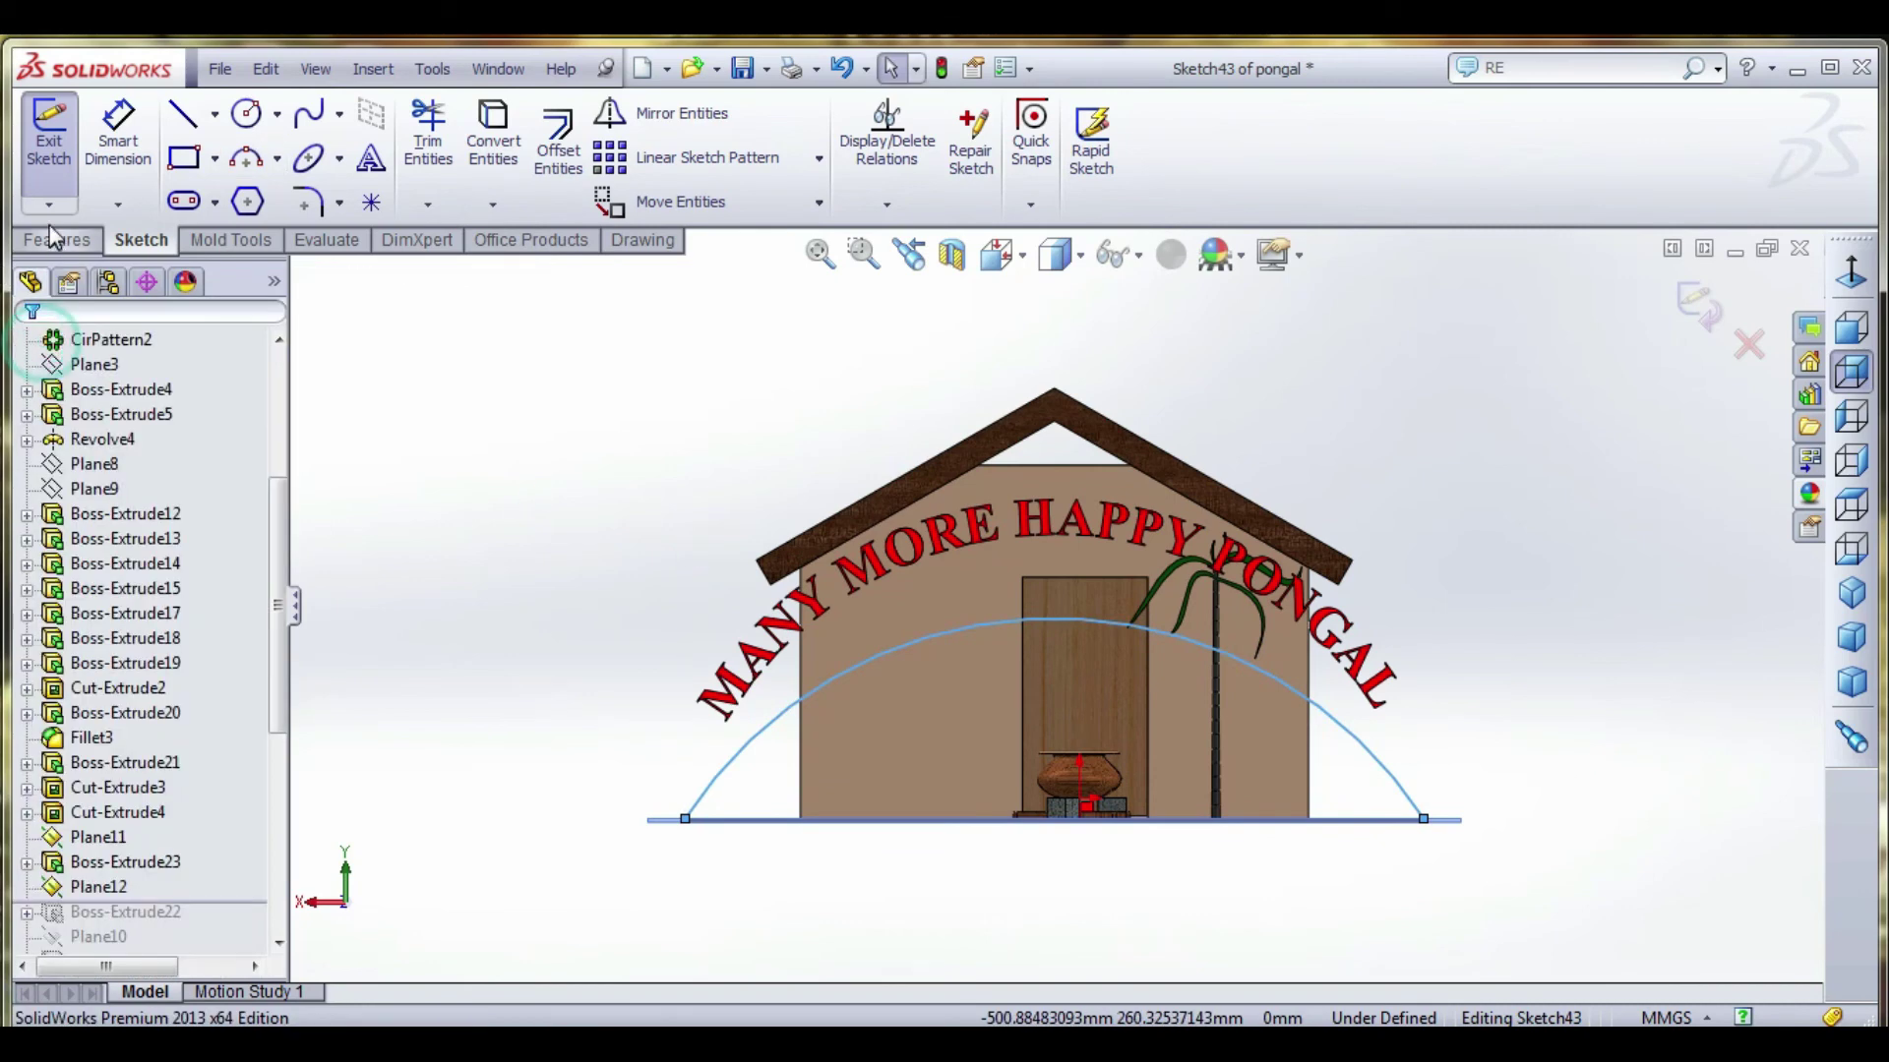
Start a sketch text above the green base reading "TAMIL CULTURAL OF FARMER FESTIVAL".
{"action": "left_click", "coordinate": [60, 241]}
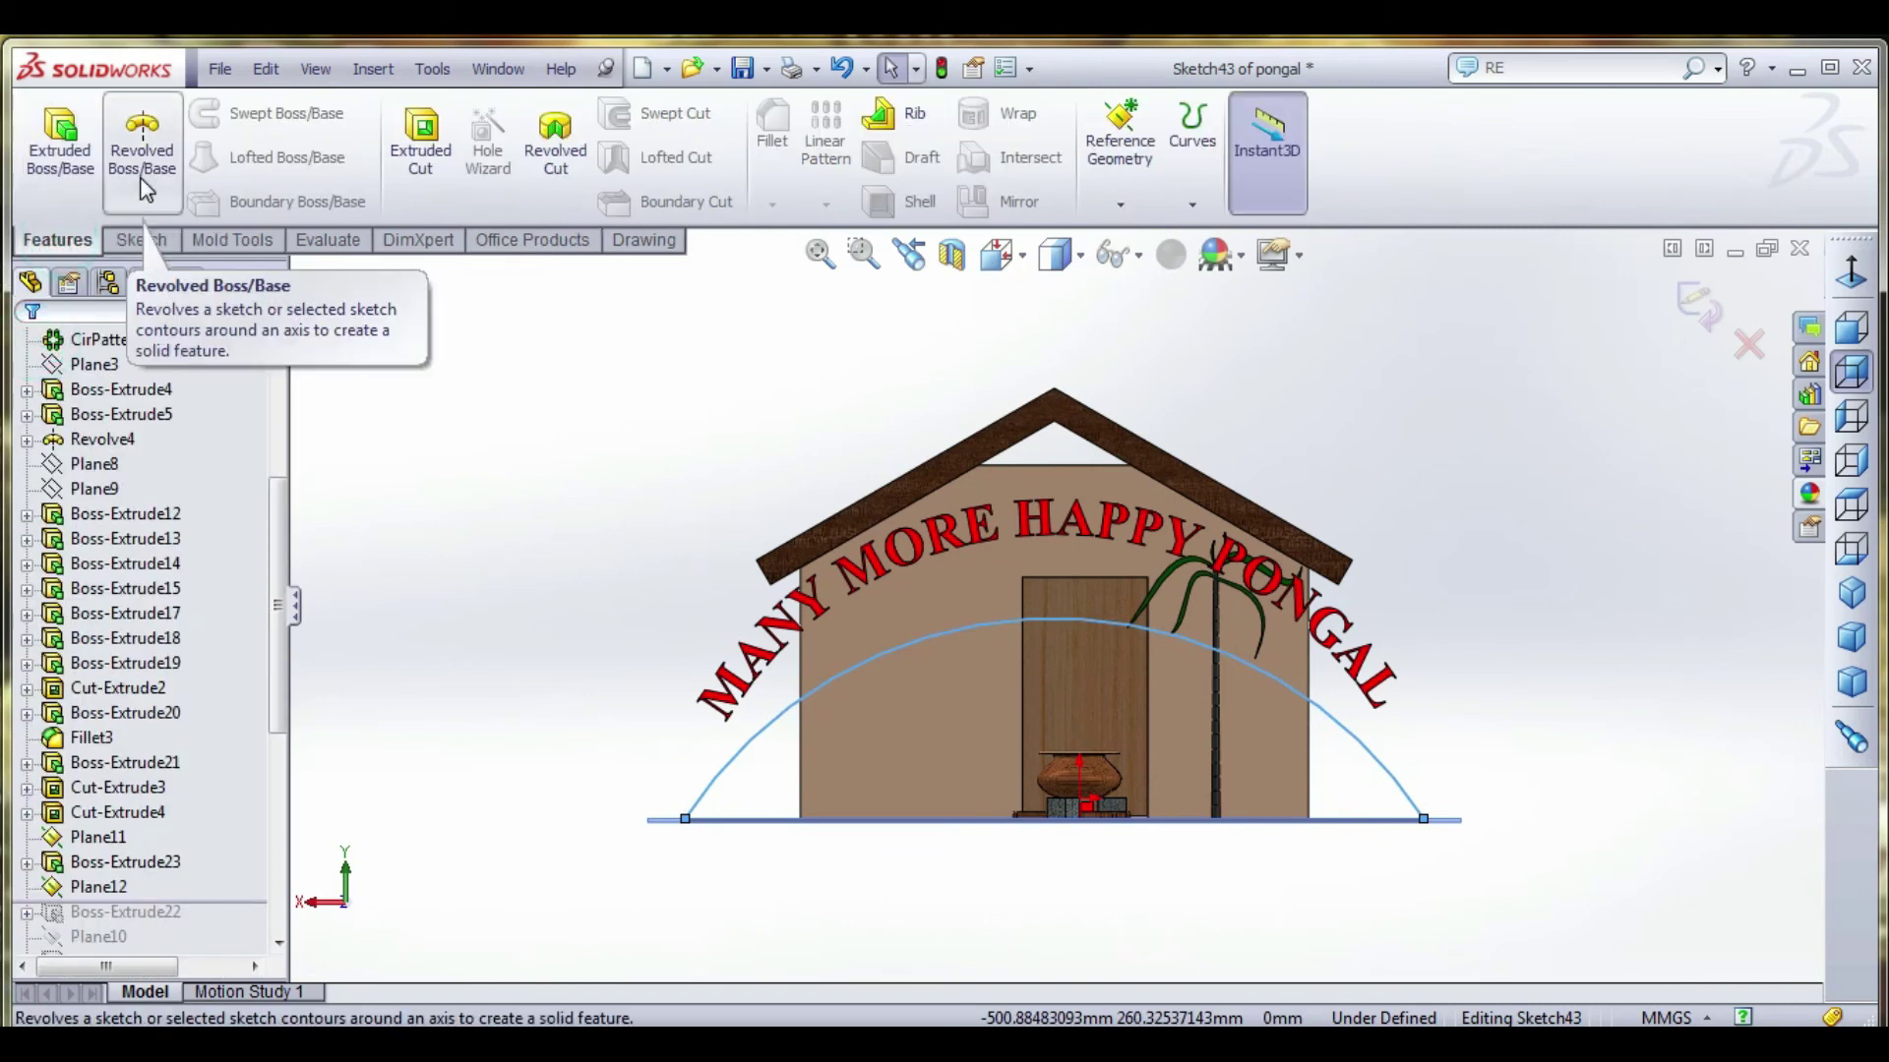
{"action": "left_click", "coordinate": [141, 244]}
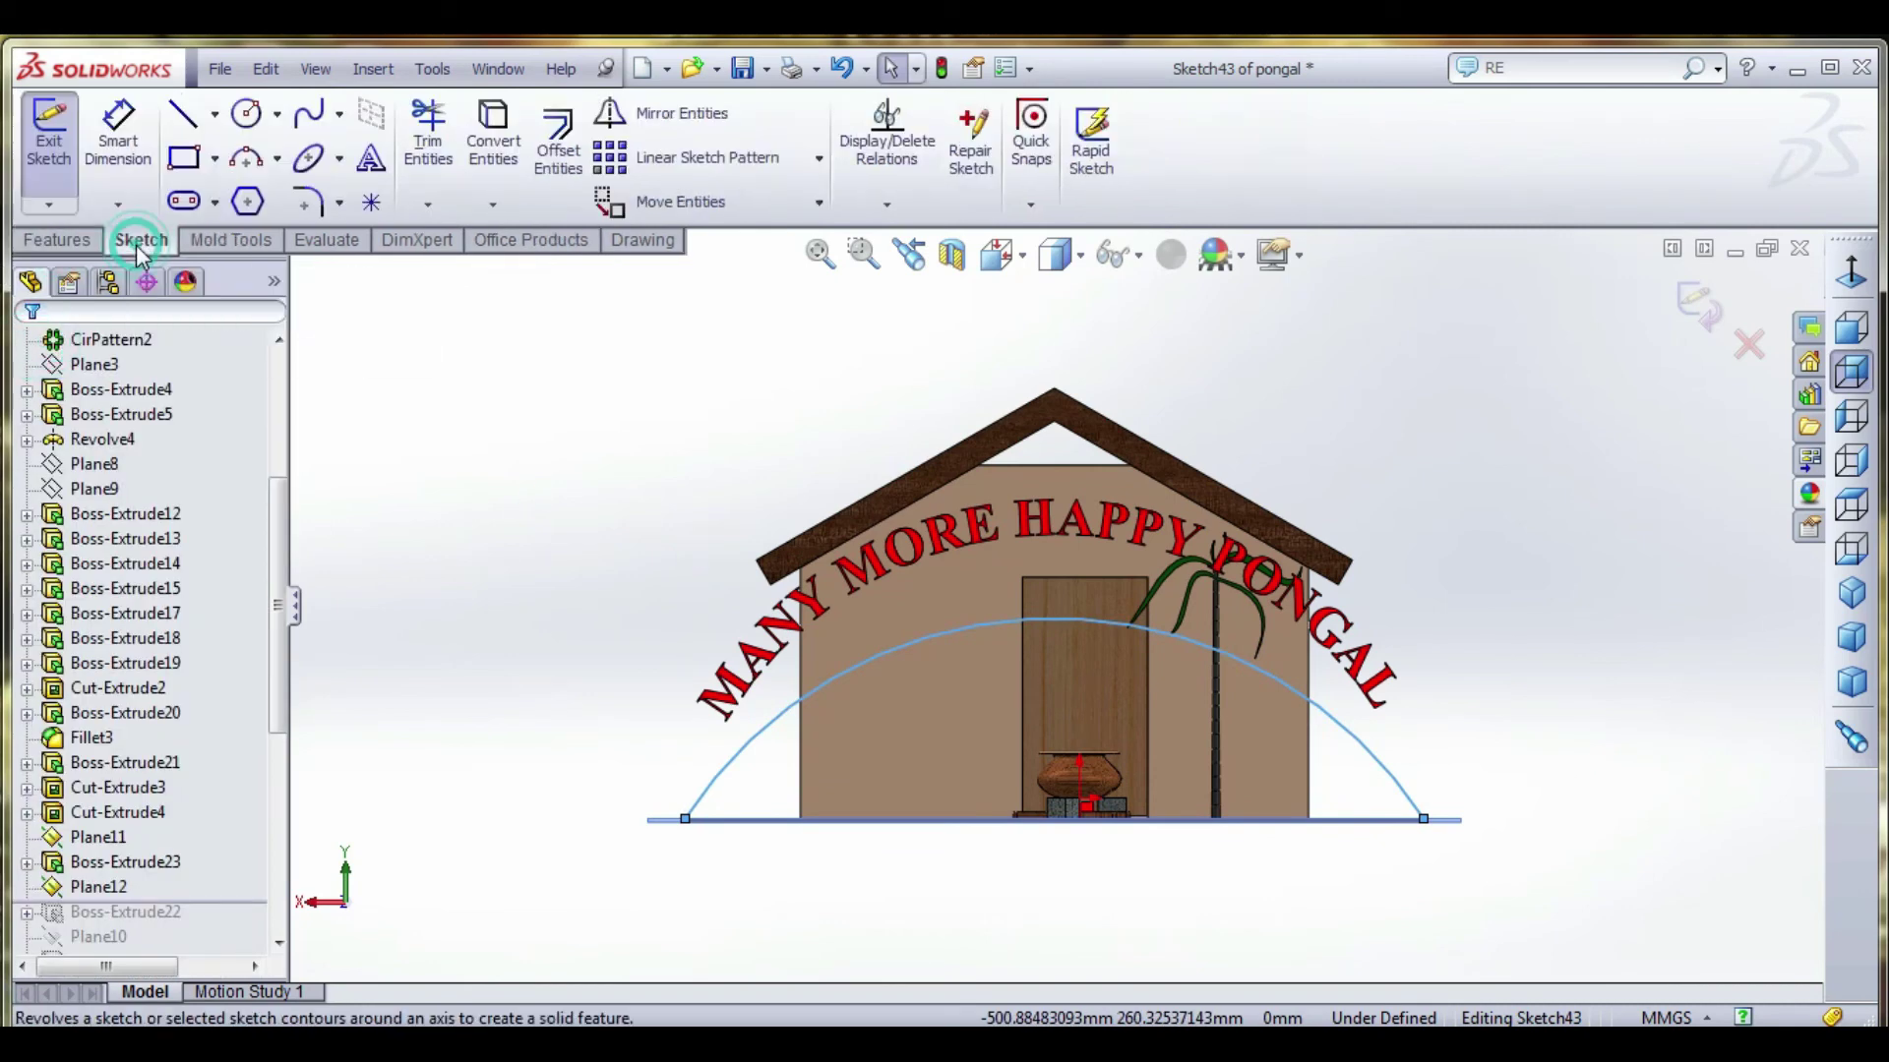
{"action": "left_click", "coordinate": [371, 159]}
{"action": "left_click", "coordinate": [207, 609]}
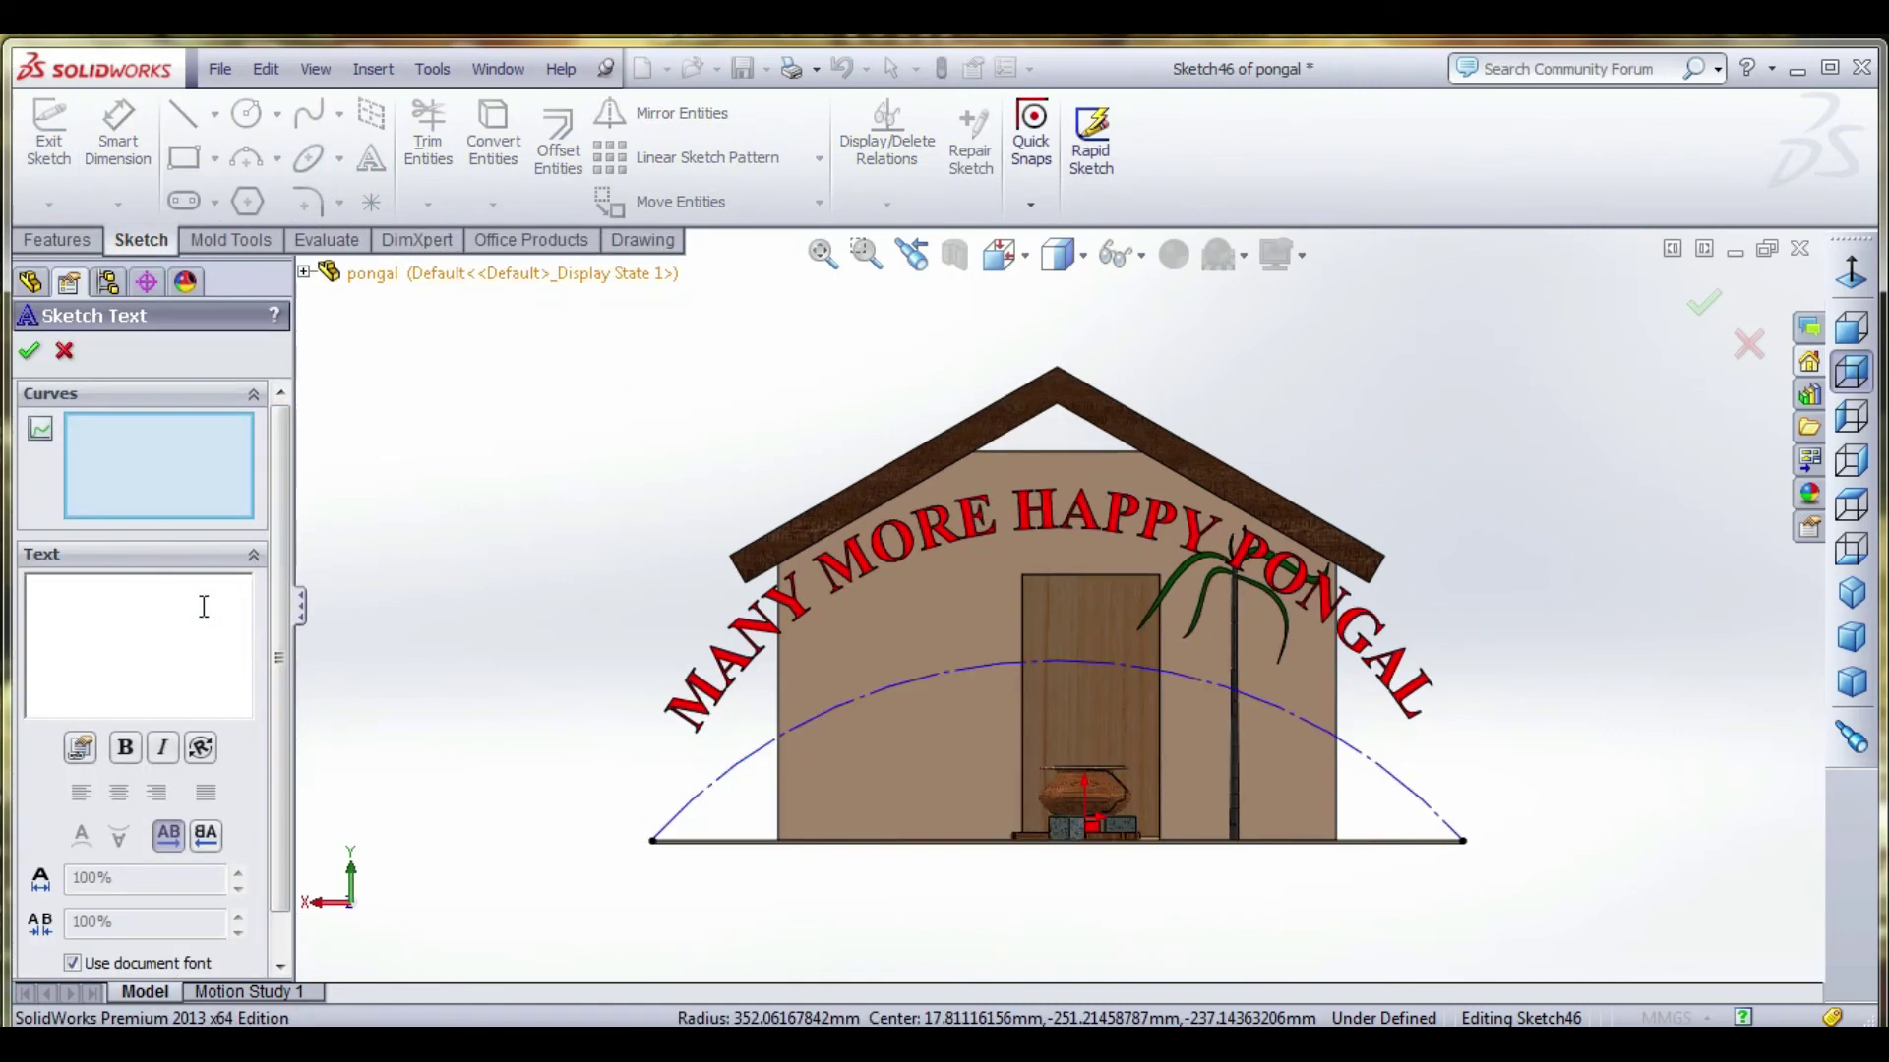
{"action": "type", "text": "TAMIL"}
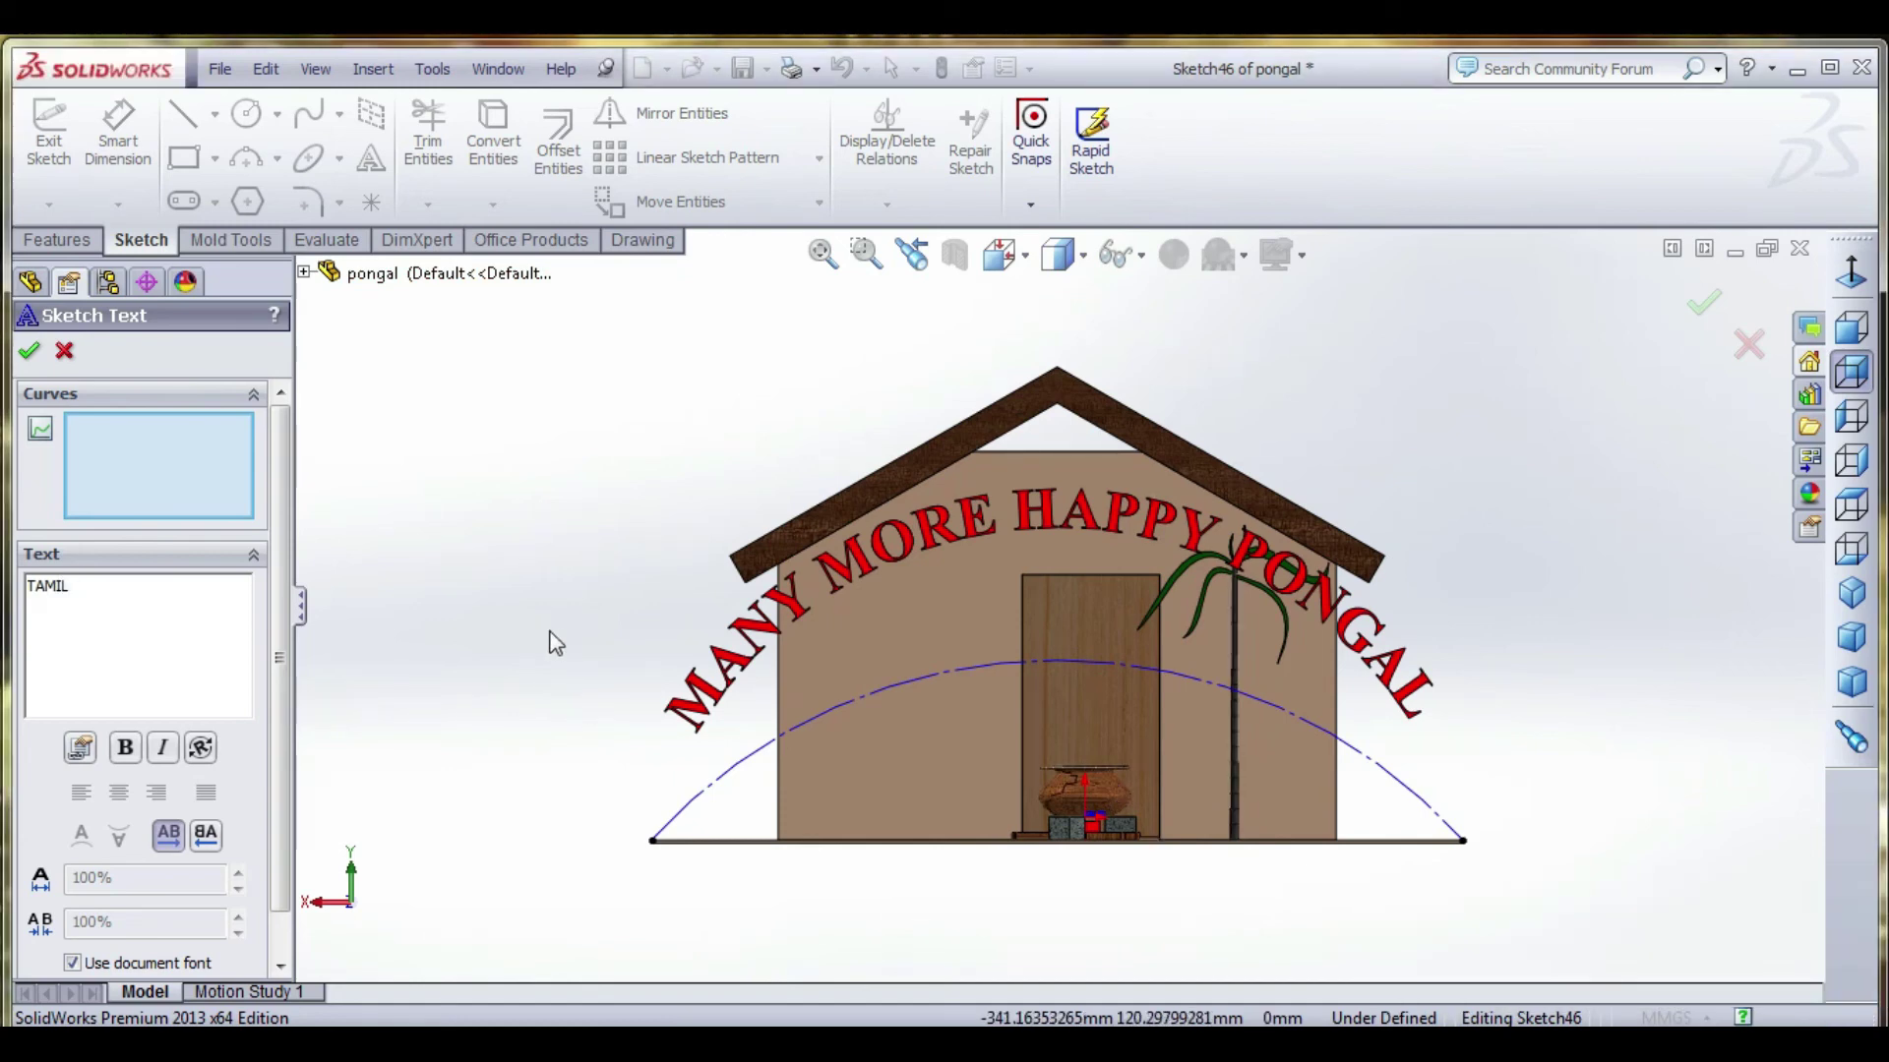
{"action": "left_click", "coordinate": [190, 613]}
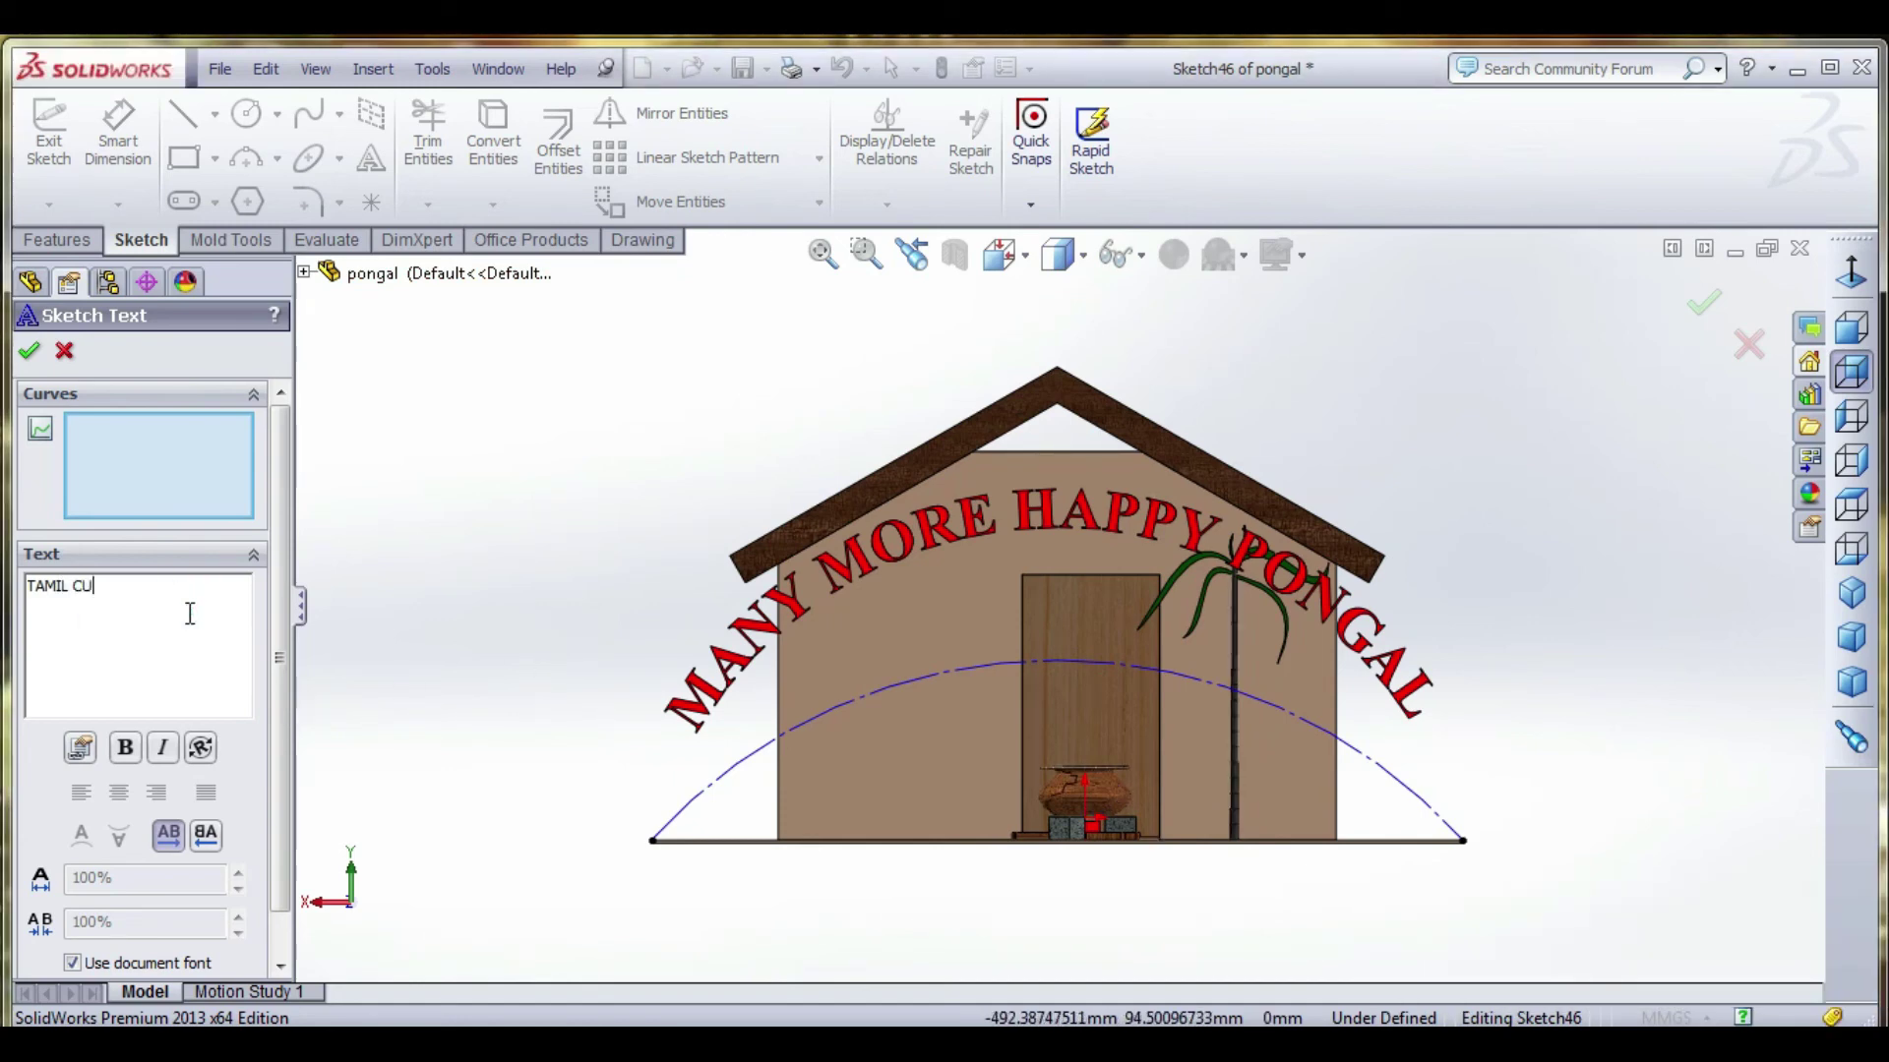
{"action": "type", "text": "CULTURAL OF FARMER FESTIVAL"}
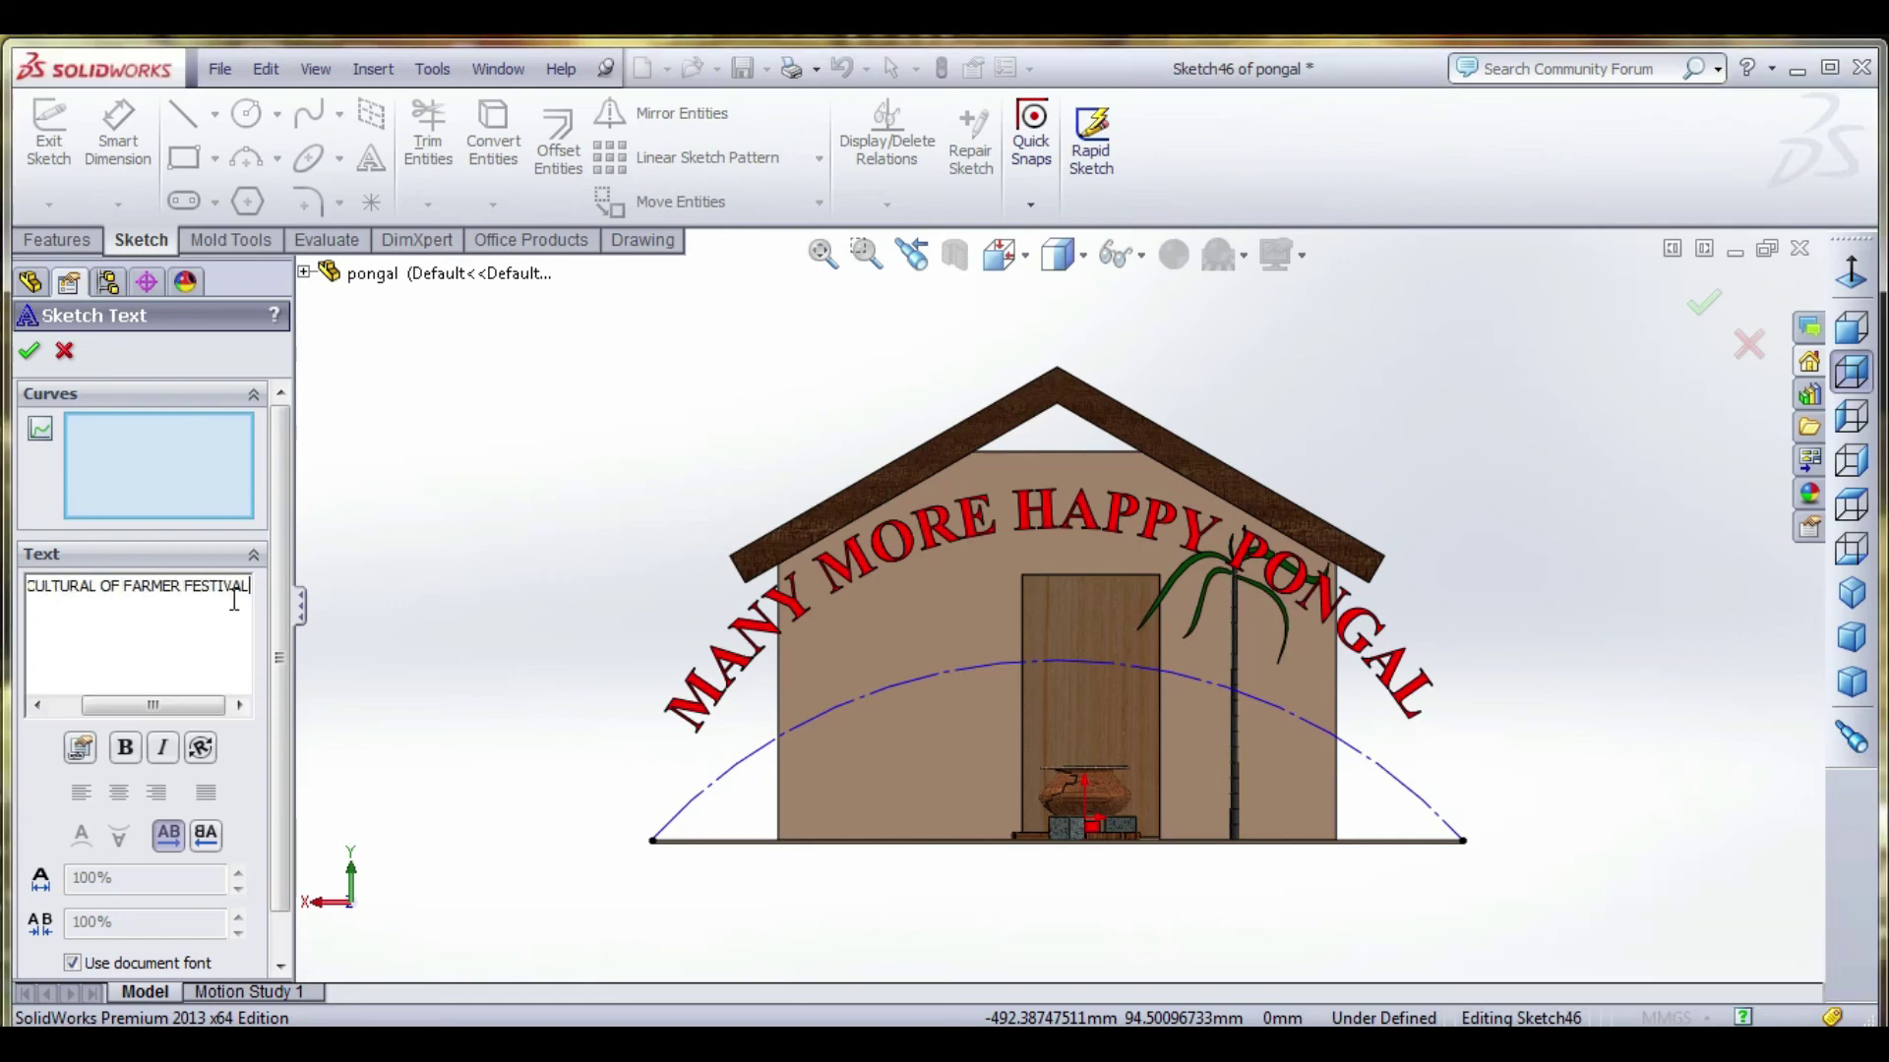
Override the document font for the festival text with Times New Roman Bold at a height of 20 mm.
{"action": "scroll", "coordinate": [265, 669], "scroll_direction": "down", "scroll_amount": 1}
{"action": "left_click", "coordinate": [72, 914]}
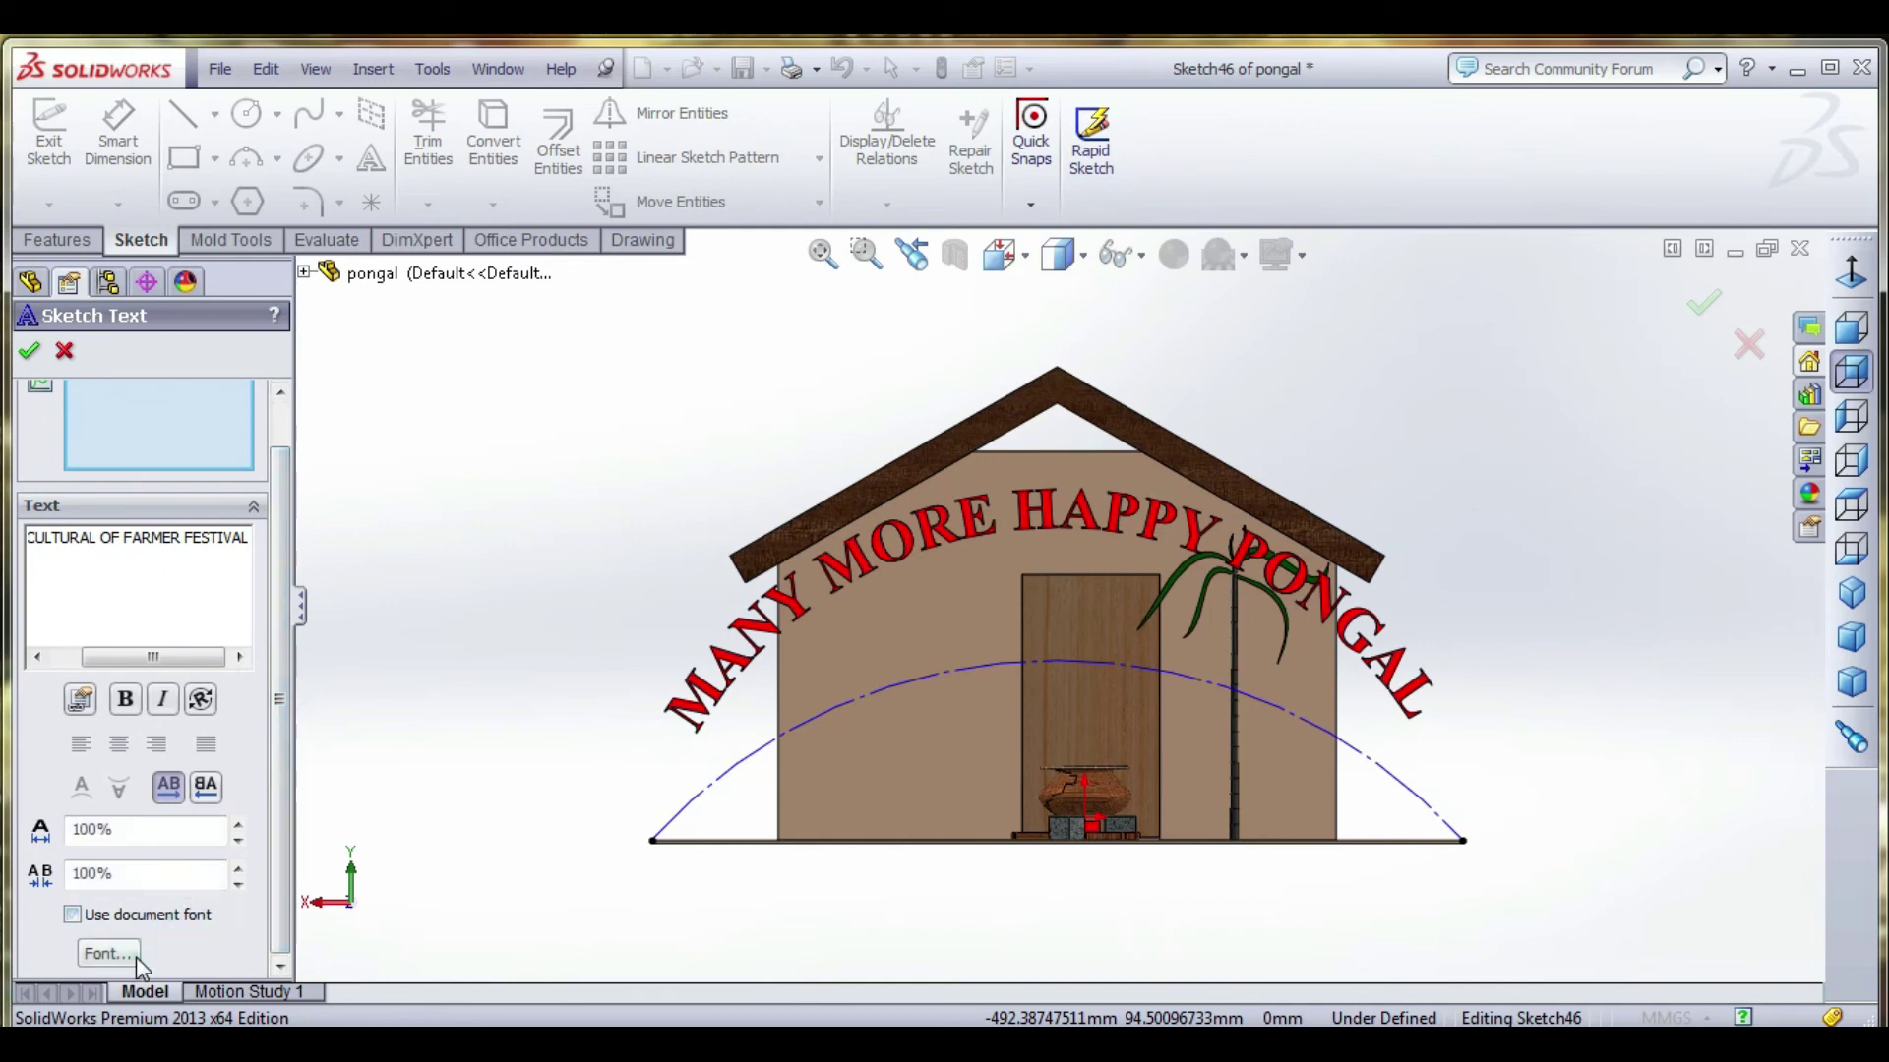
{"action": "left_click", "coordinate": [109, 954]}
{"action": "double_click", "coordinate": [1128, 423]}
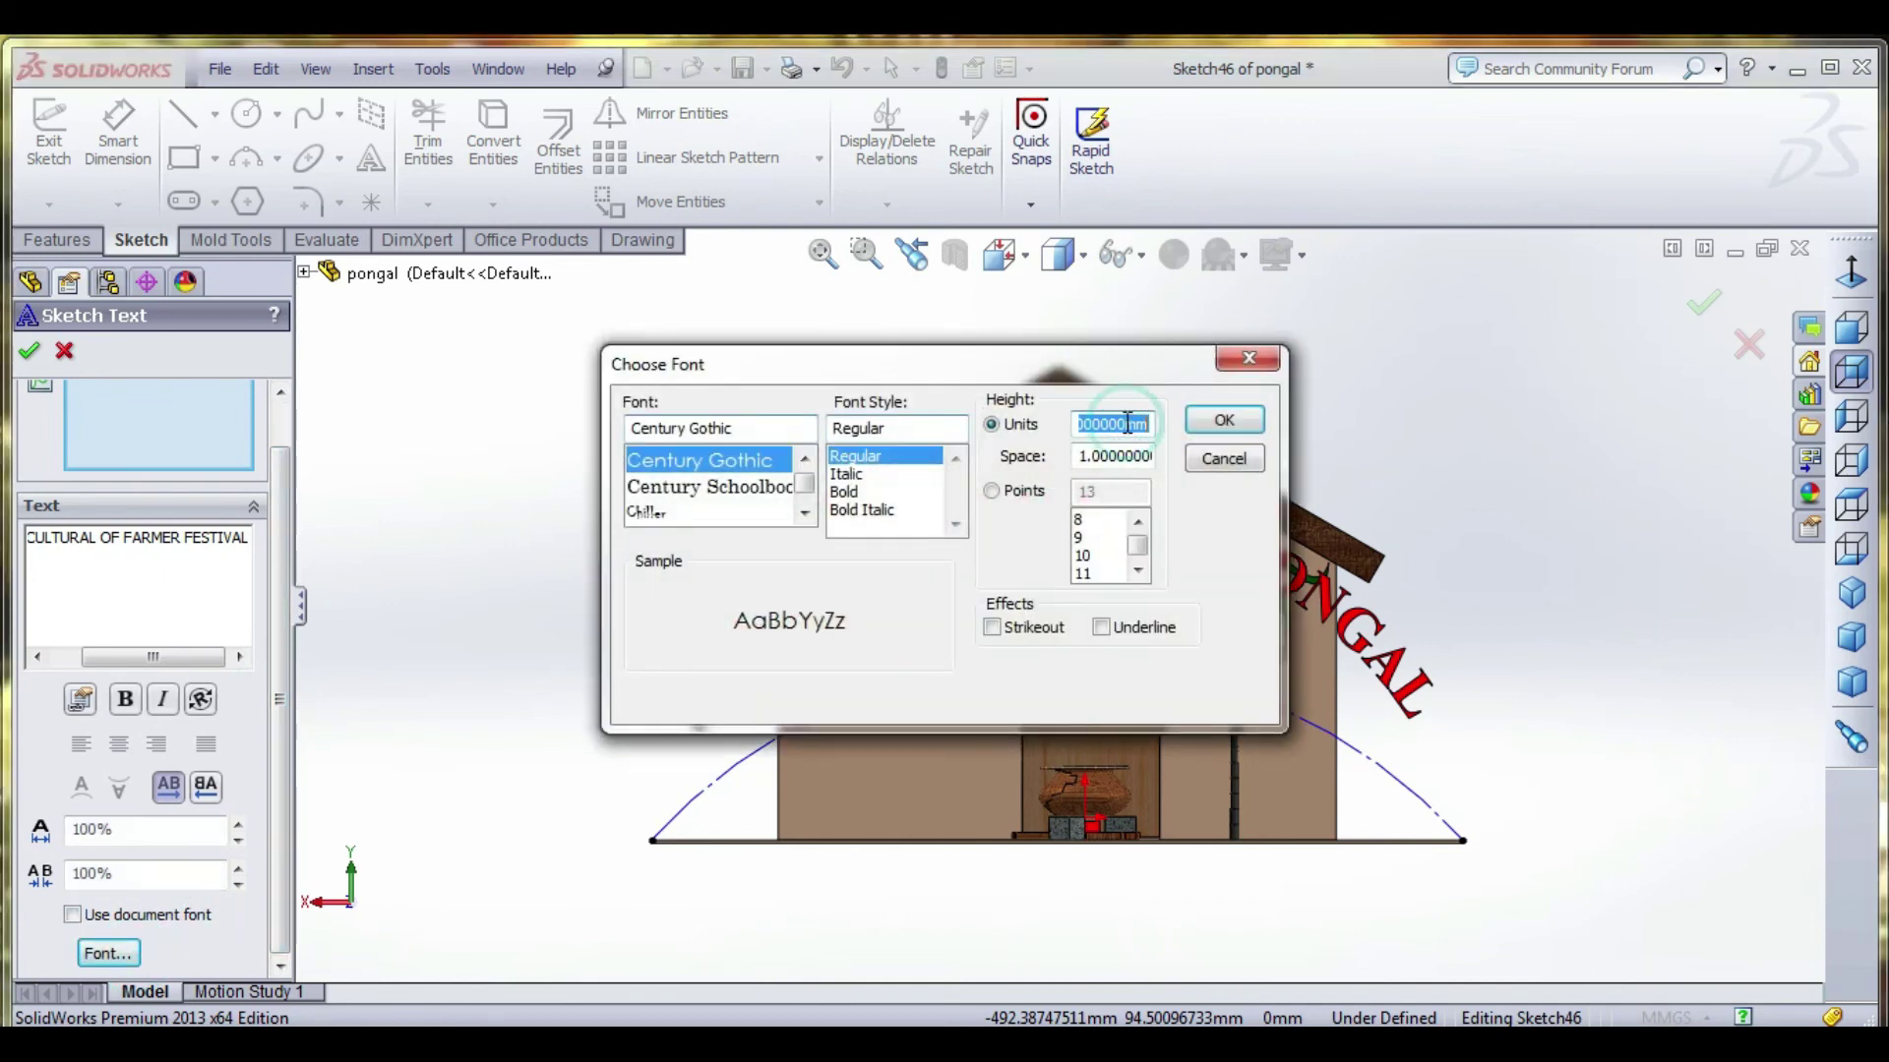
{"action": "type", "text": "20"}
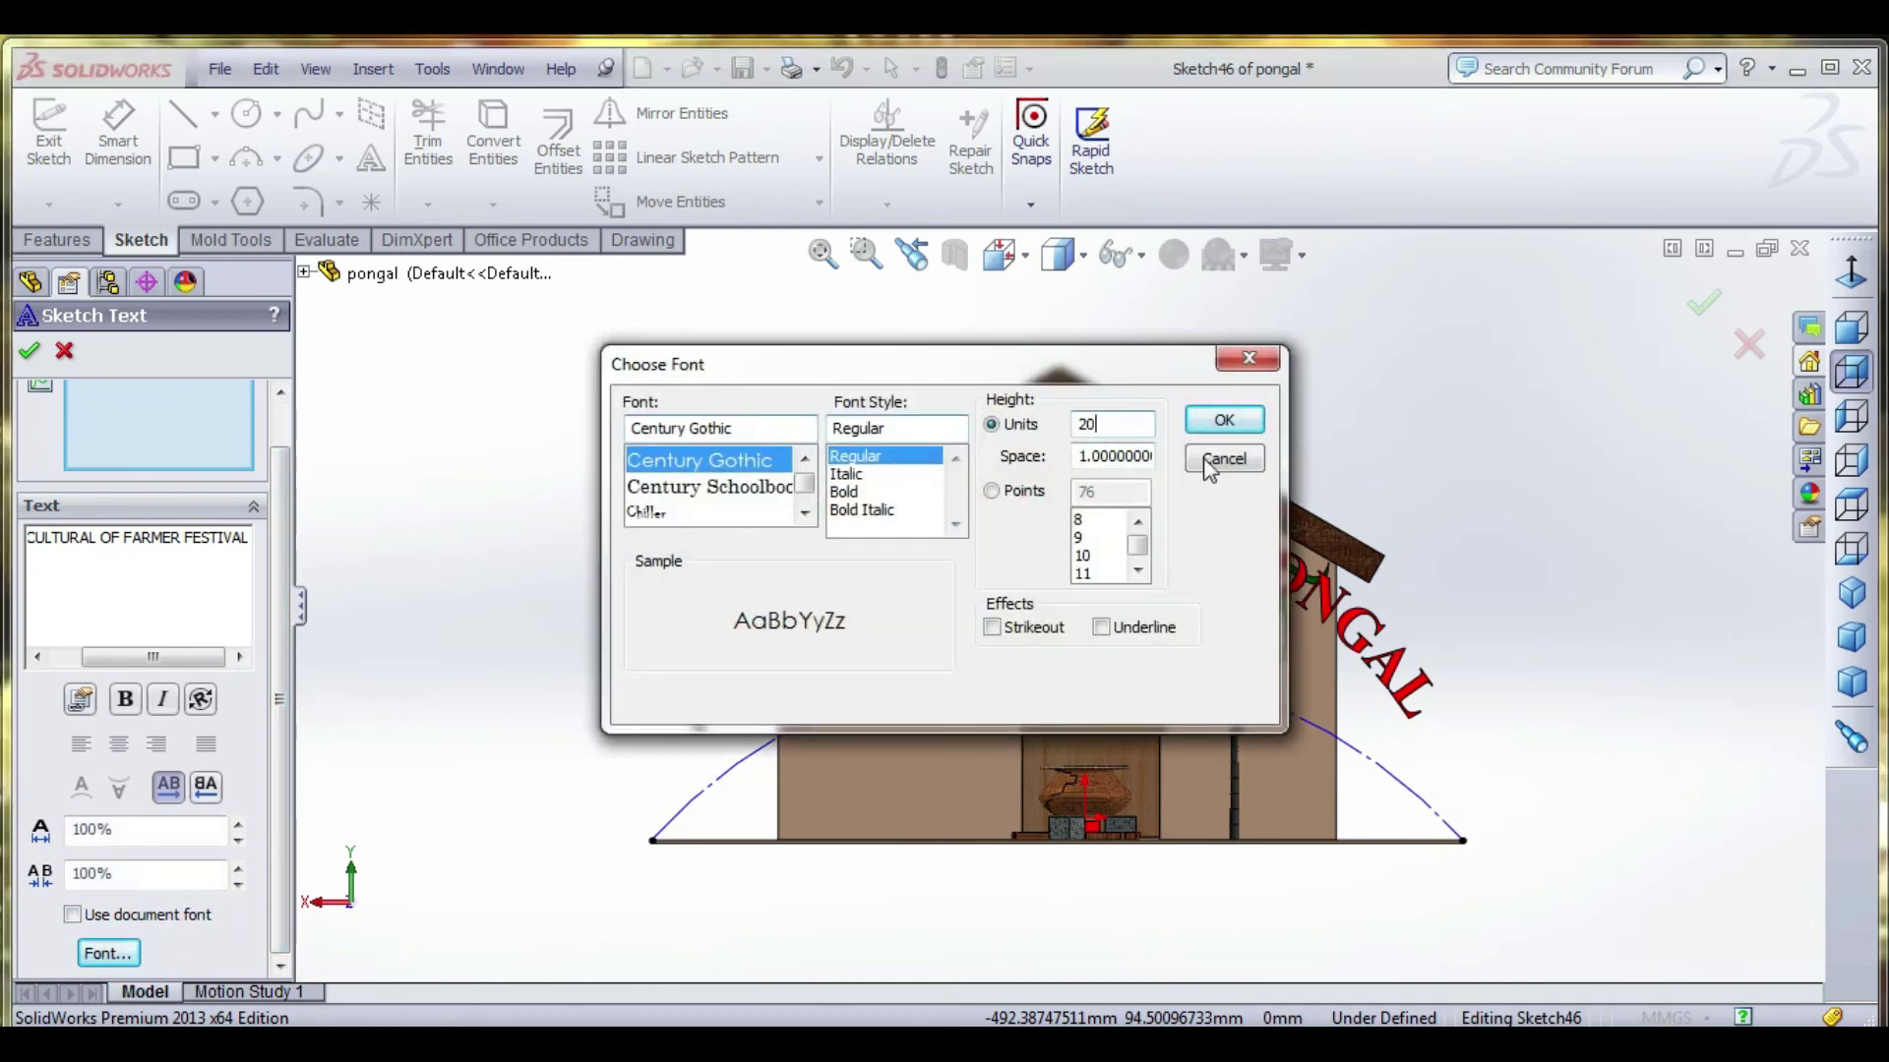
{"action": "left_click", "coordinate": [746, 433]}
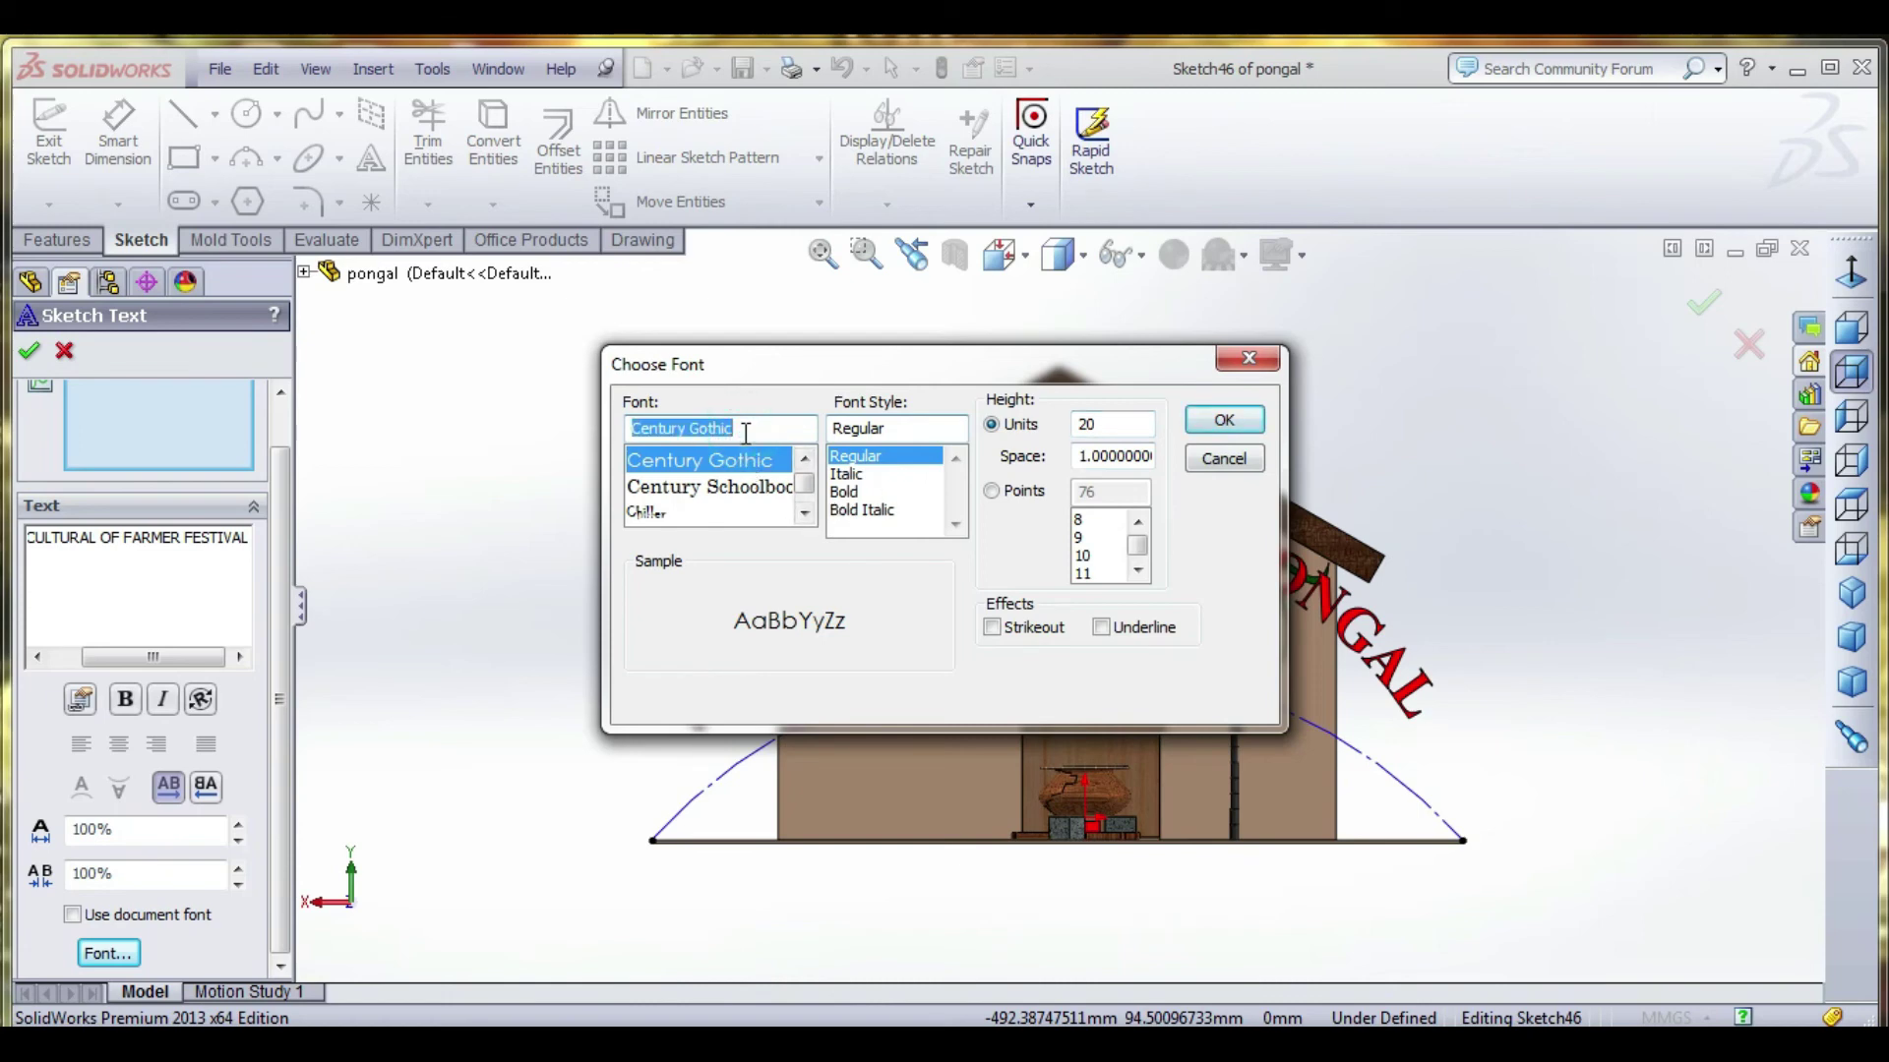
{"action": "type", "text": "Y"}
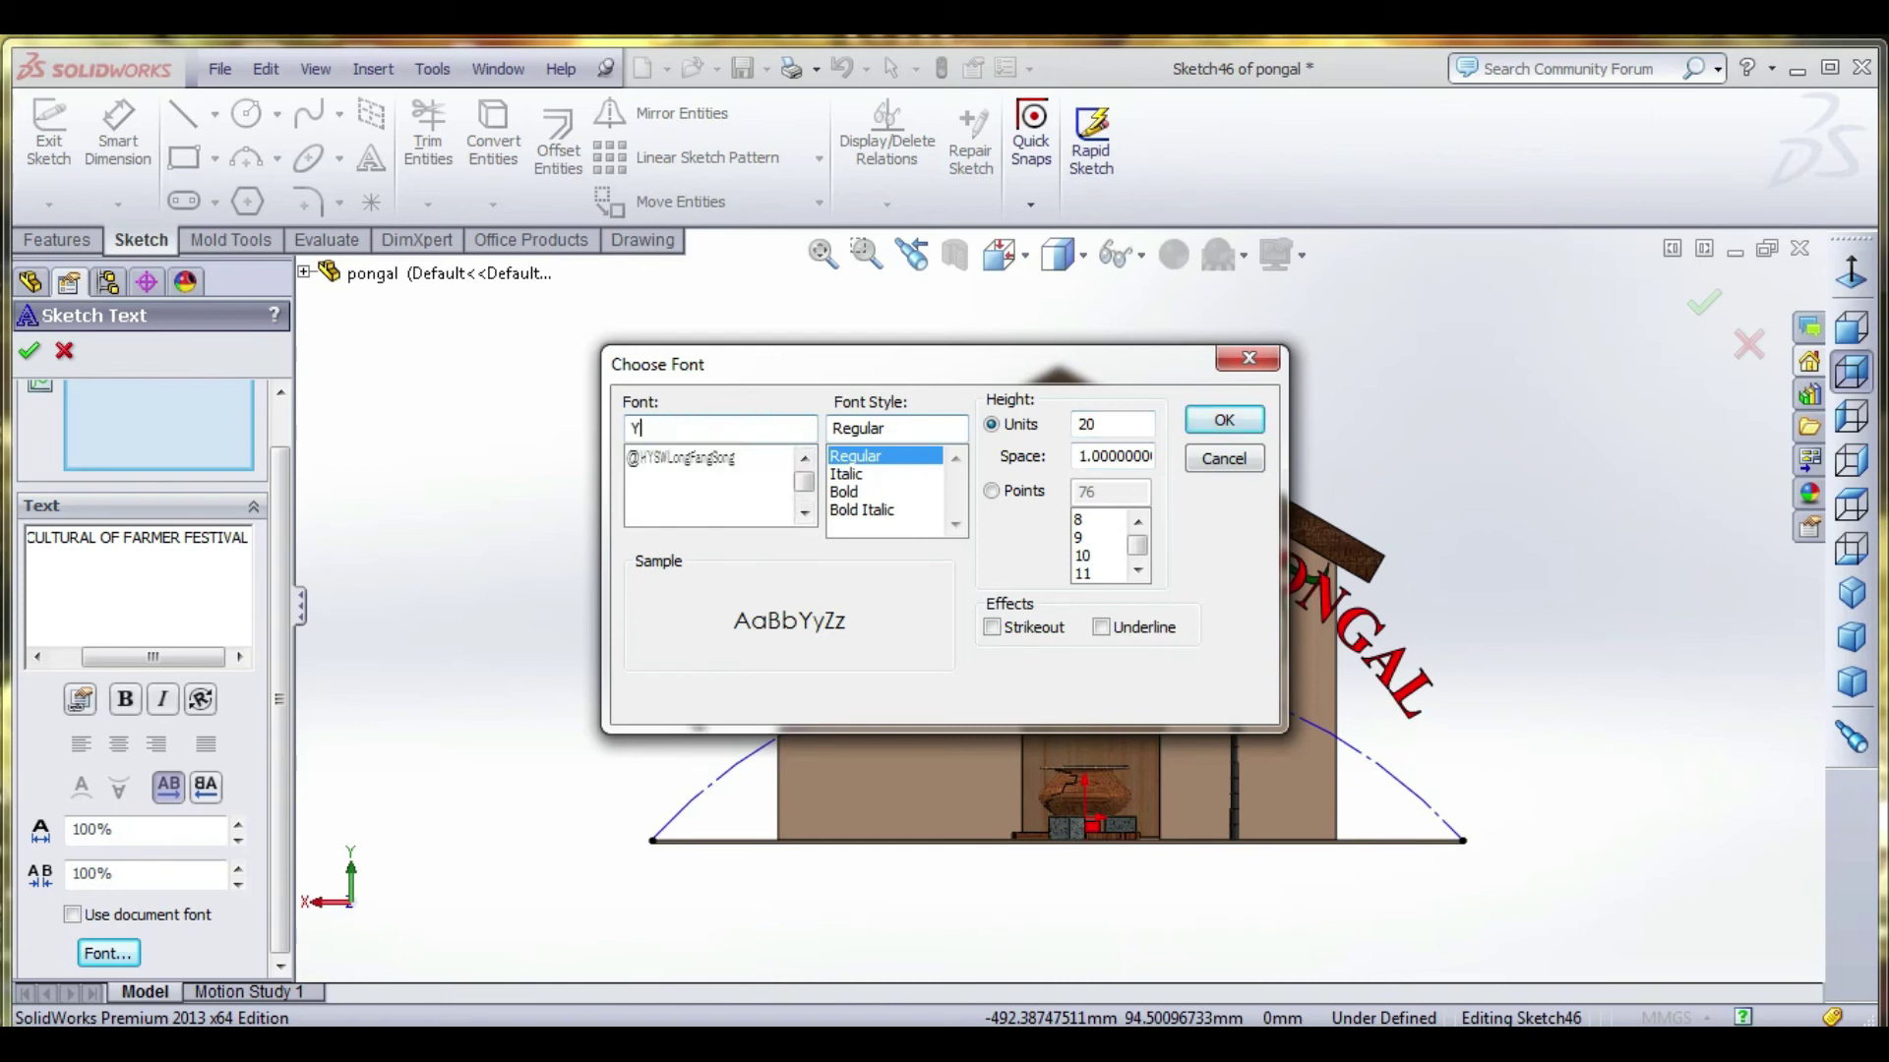
{"action": "key", "text": "BackSpace"}
{"action": "type", "text": "Ti"}
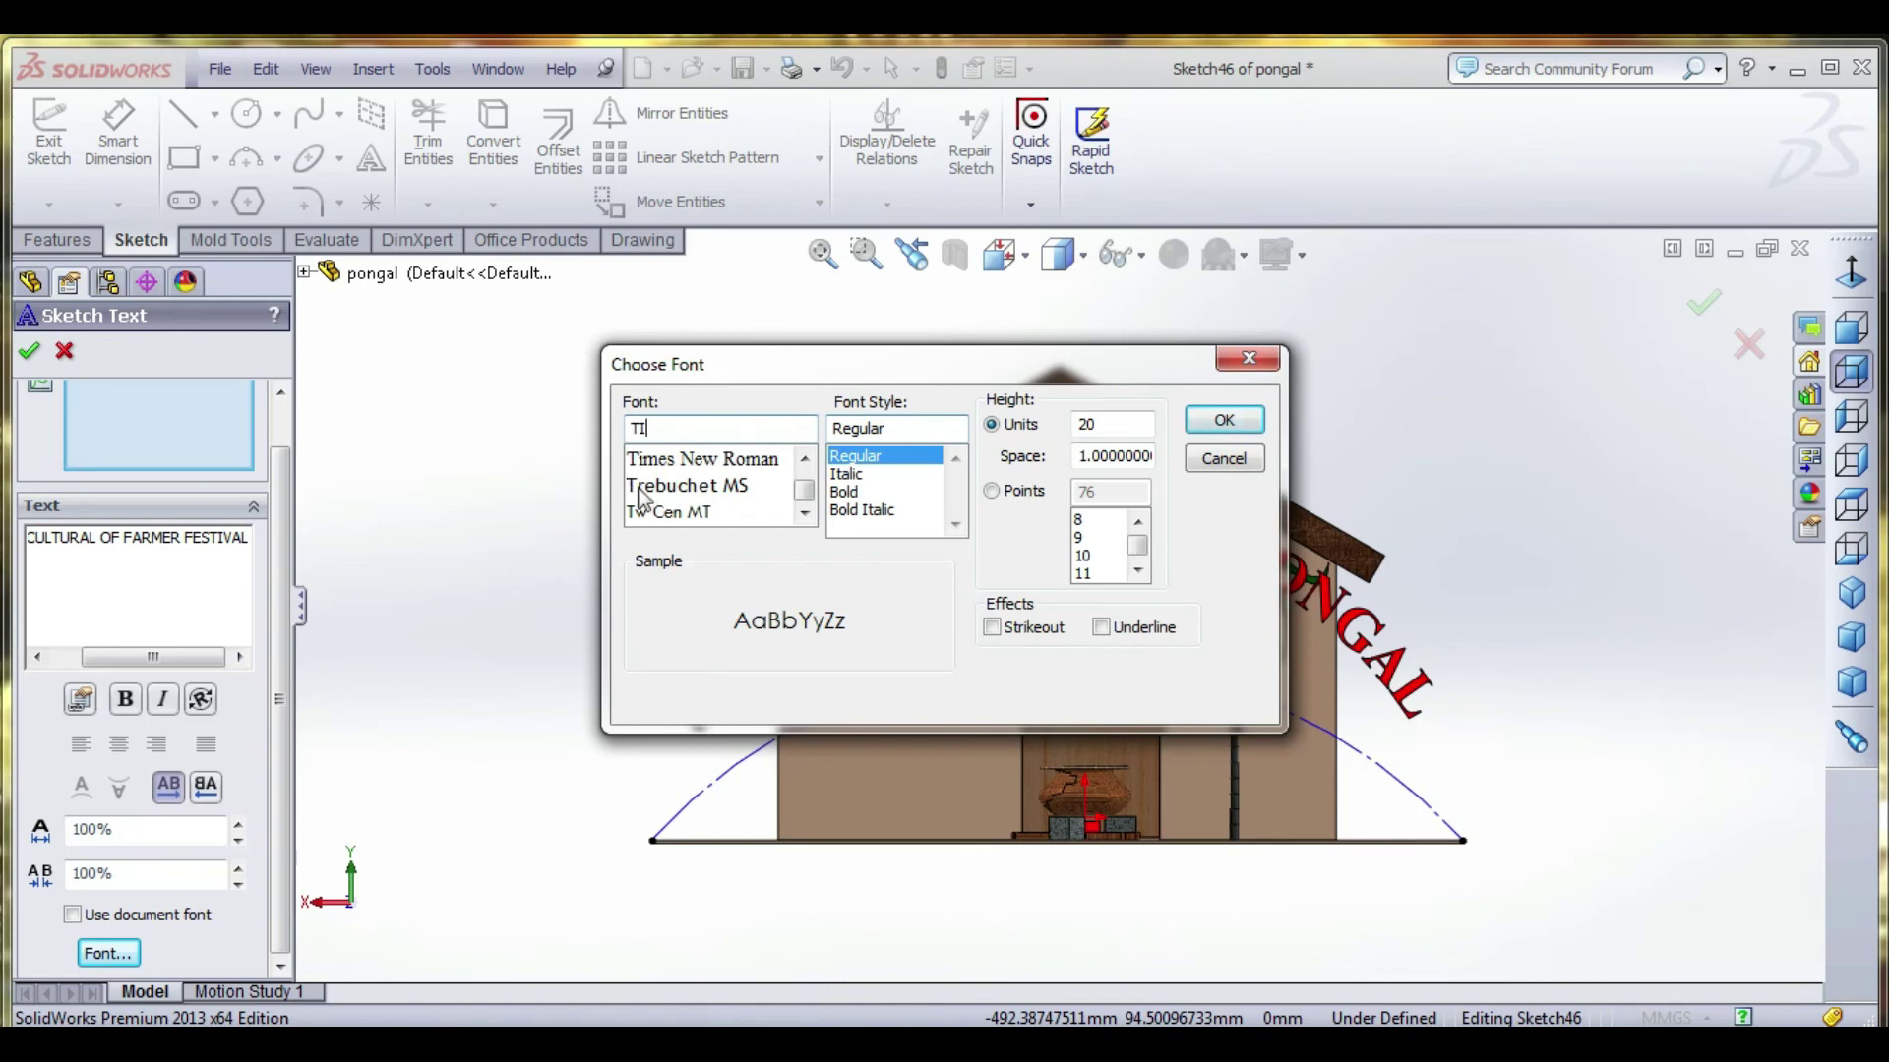
{"action": "left_click", "coordinate": [701, 459]}
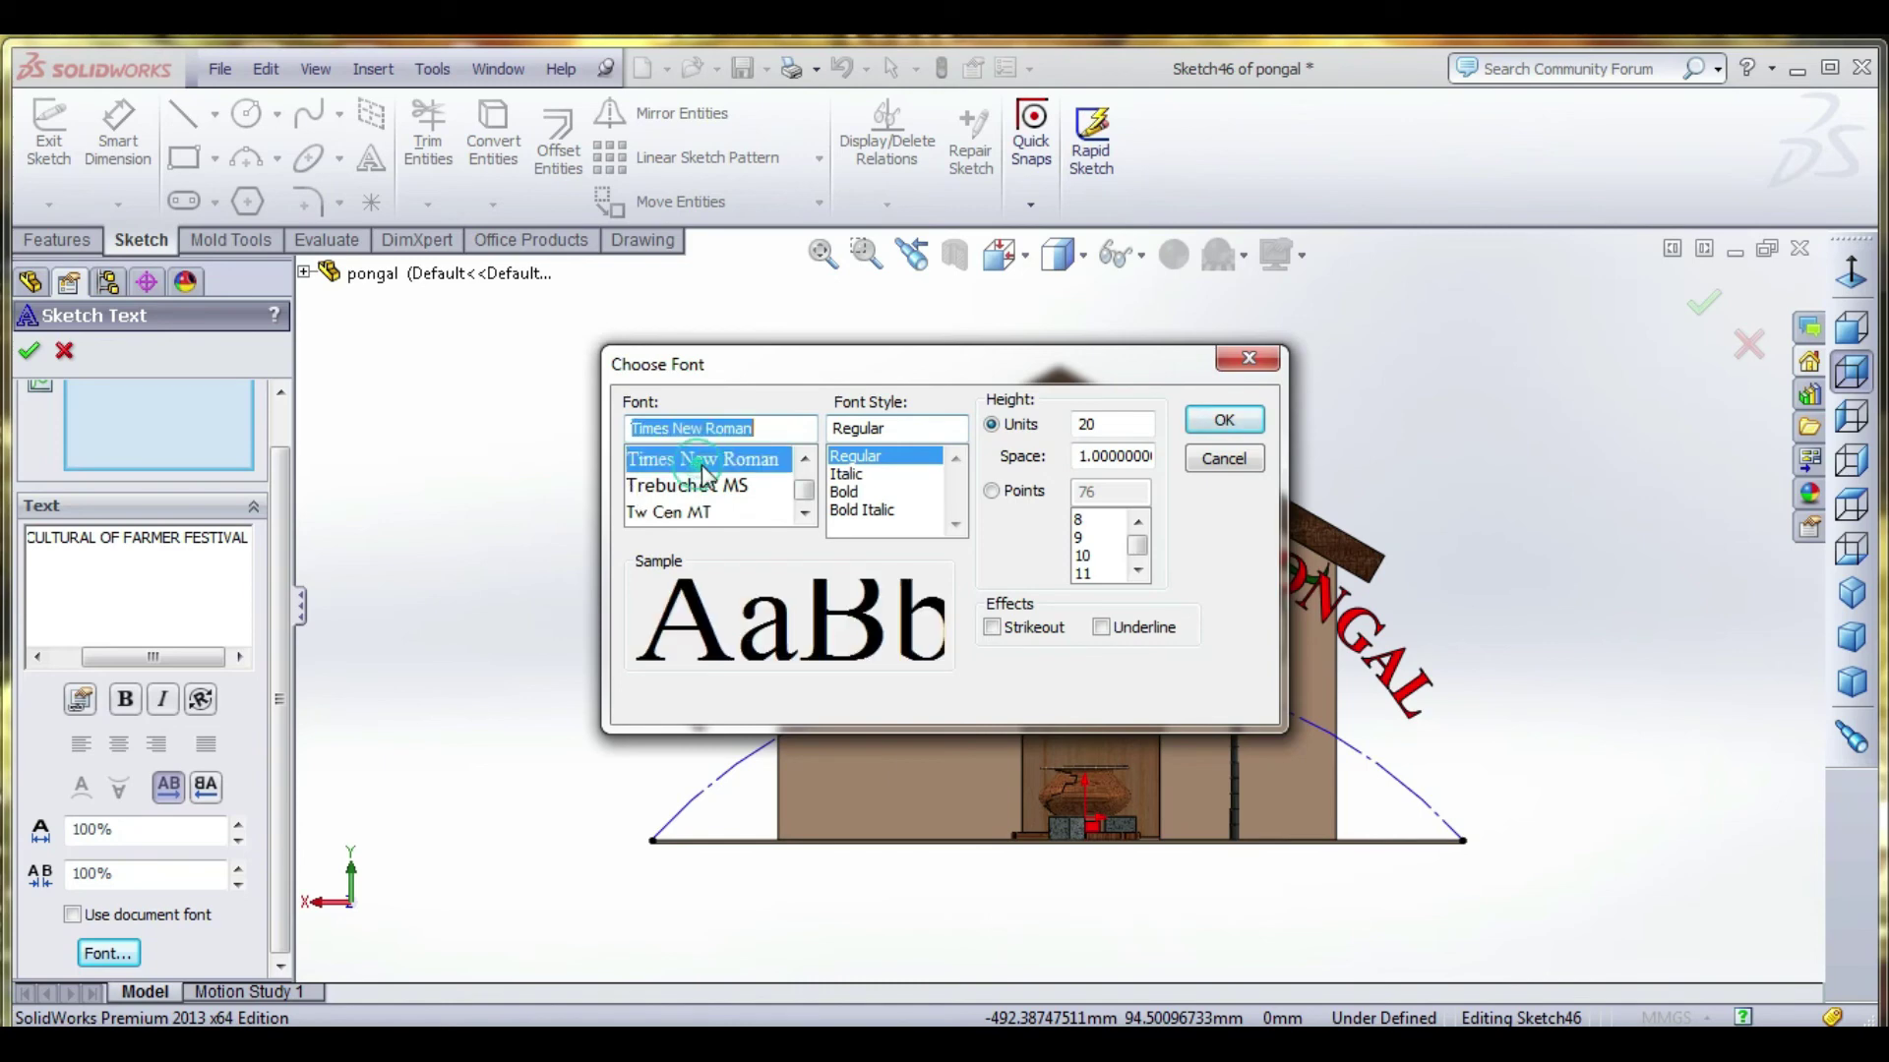
{"action": "left_click", "coordinate": [854, 492]}
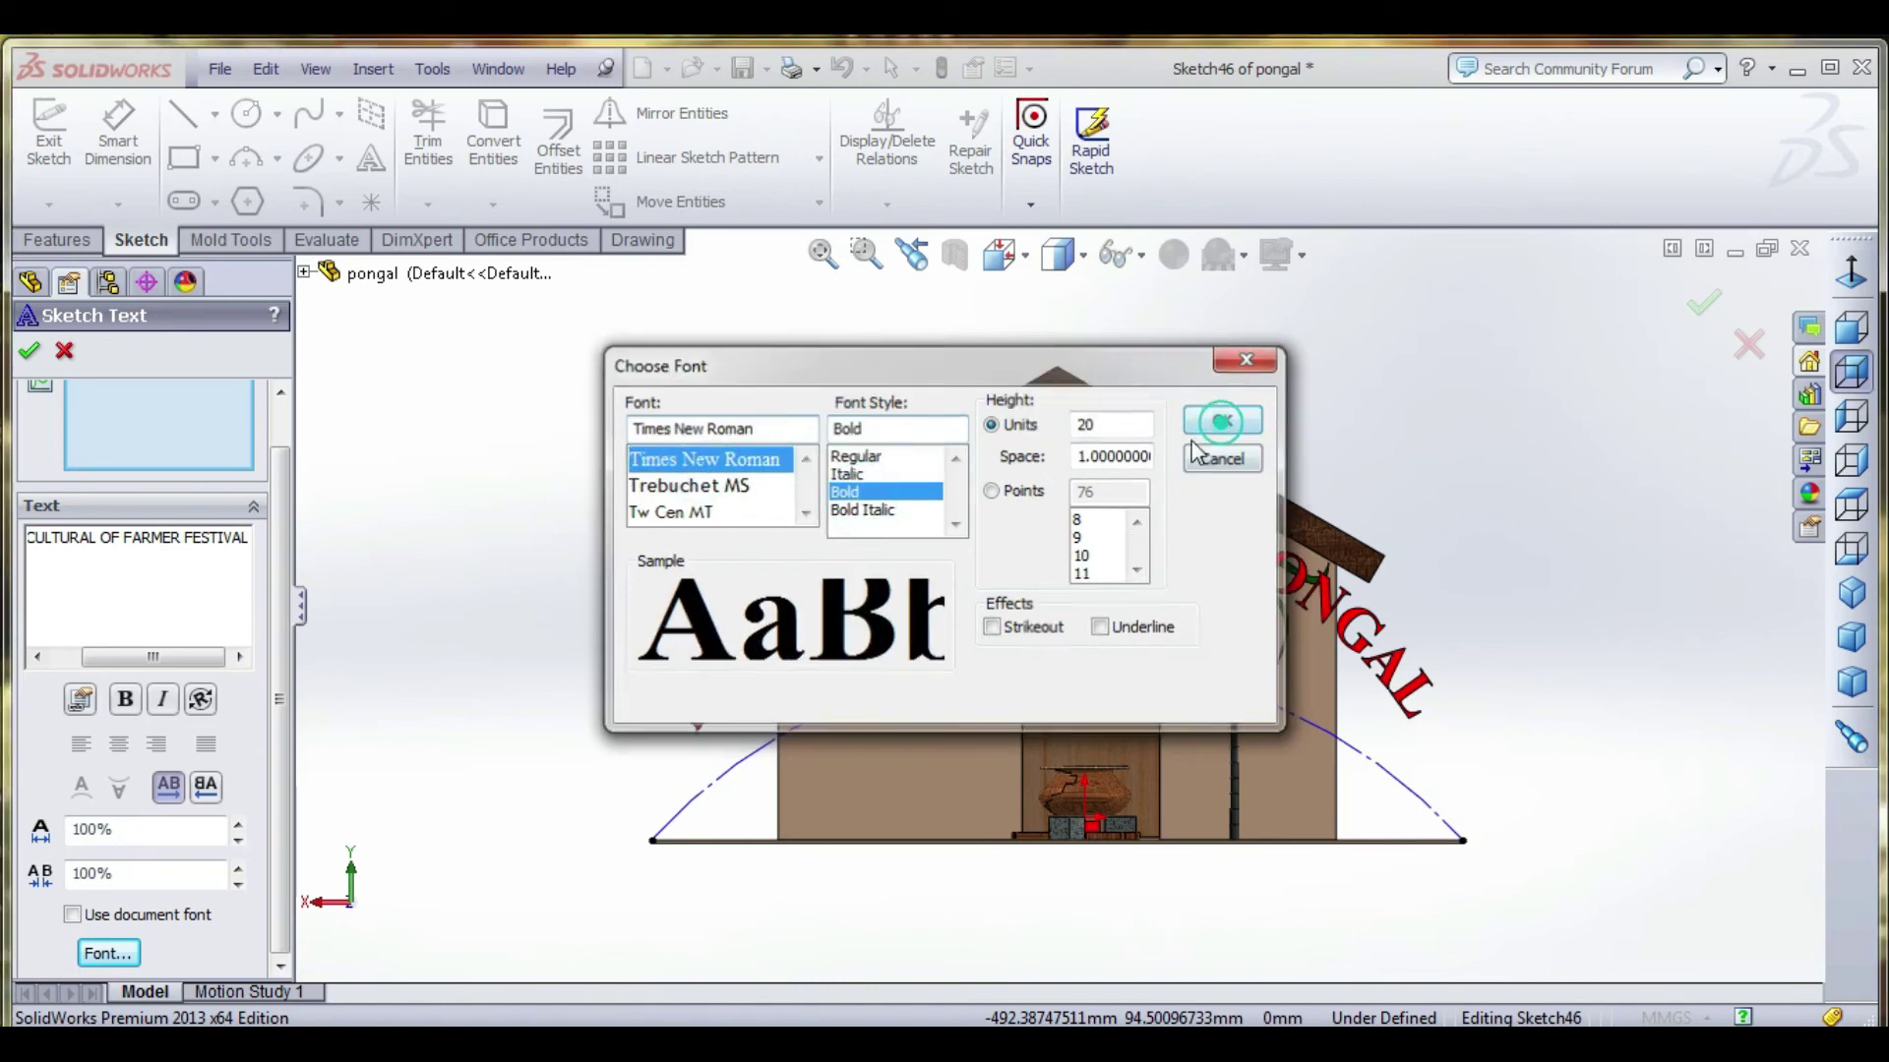
{"action": "left_click", "coordinate": [1224, 420]}
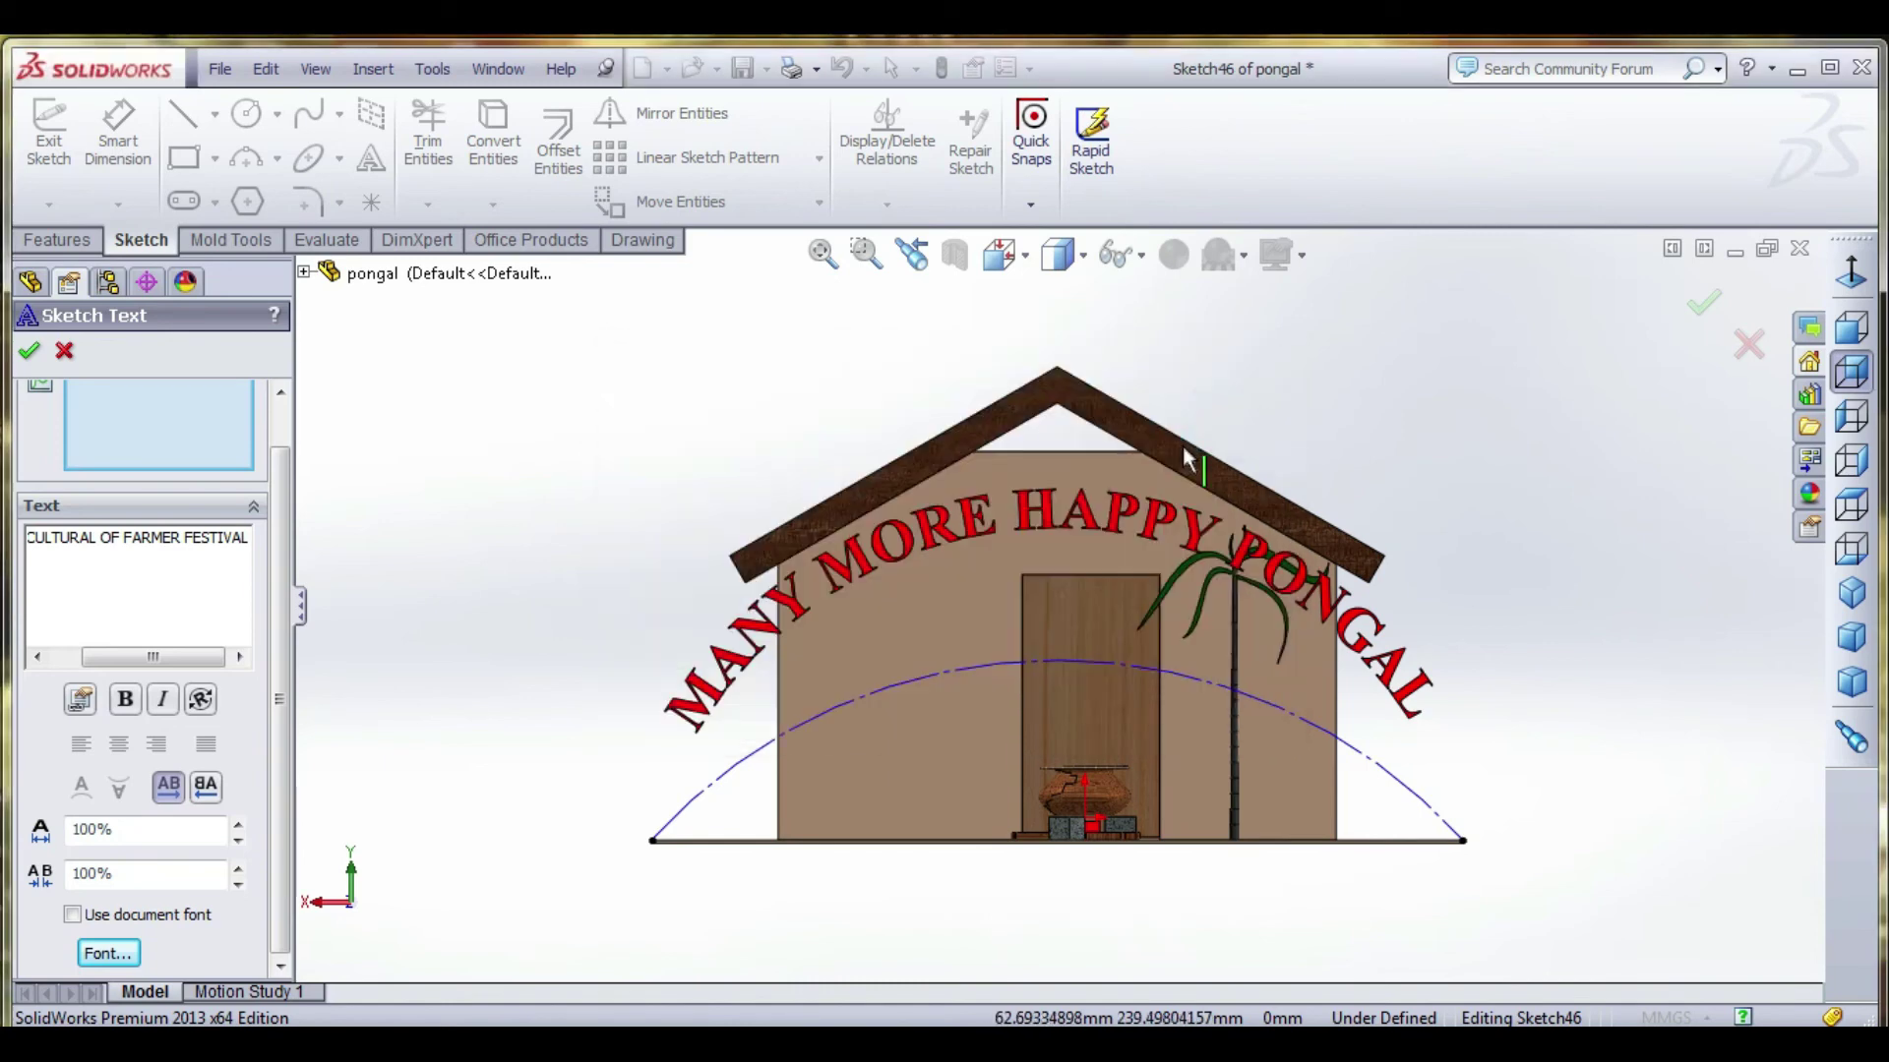
Fit the festival text along the sketched arc, with its font height set to 18 mm and centre alignment, and accept it.
{"action": "left_click", "coordinate": [1076, 659]}
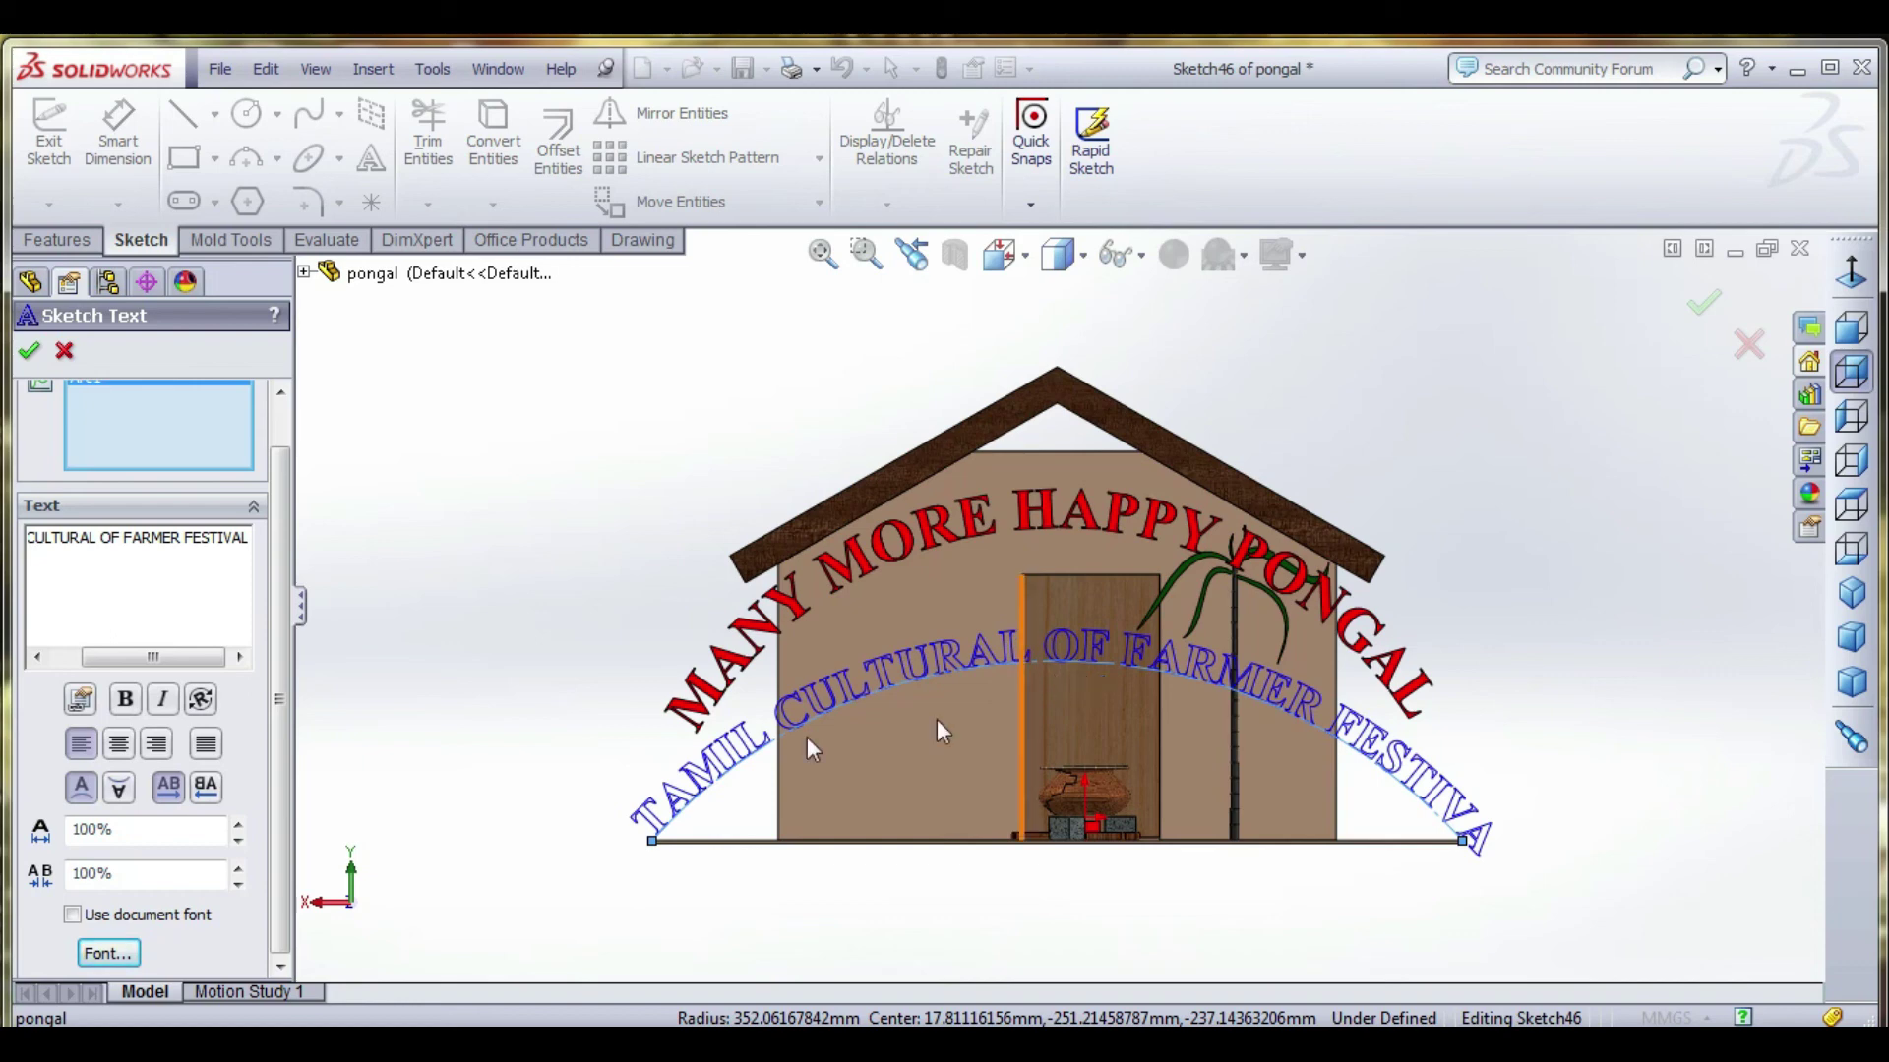
{"action": "left_click", "coordinate": [117, 956]}
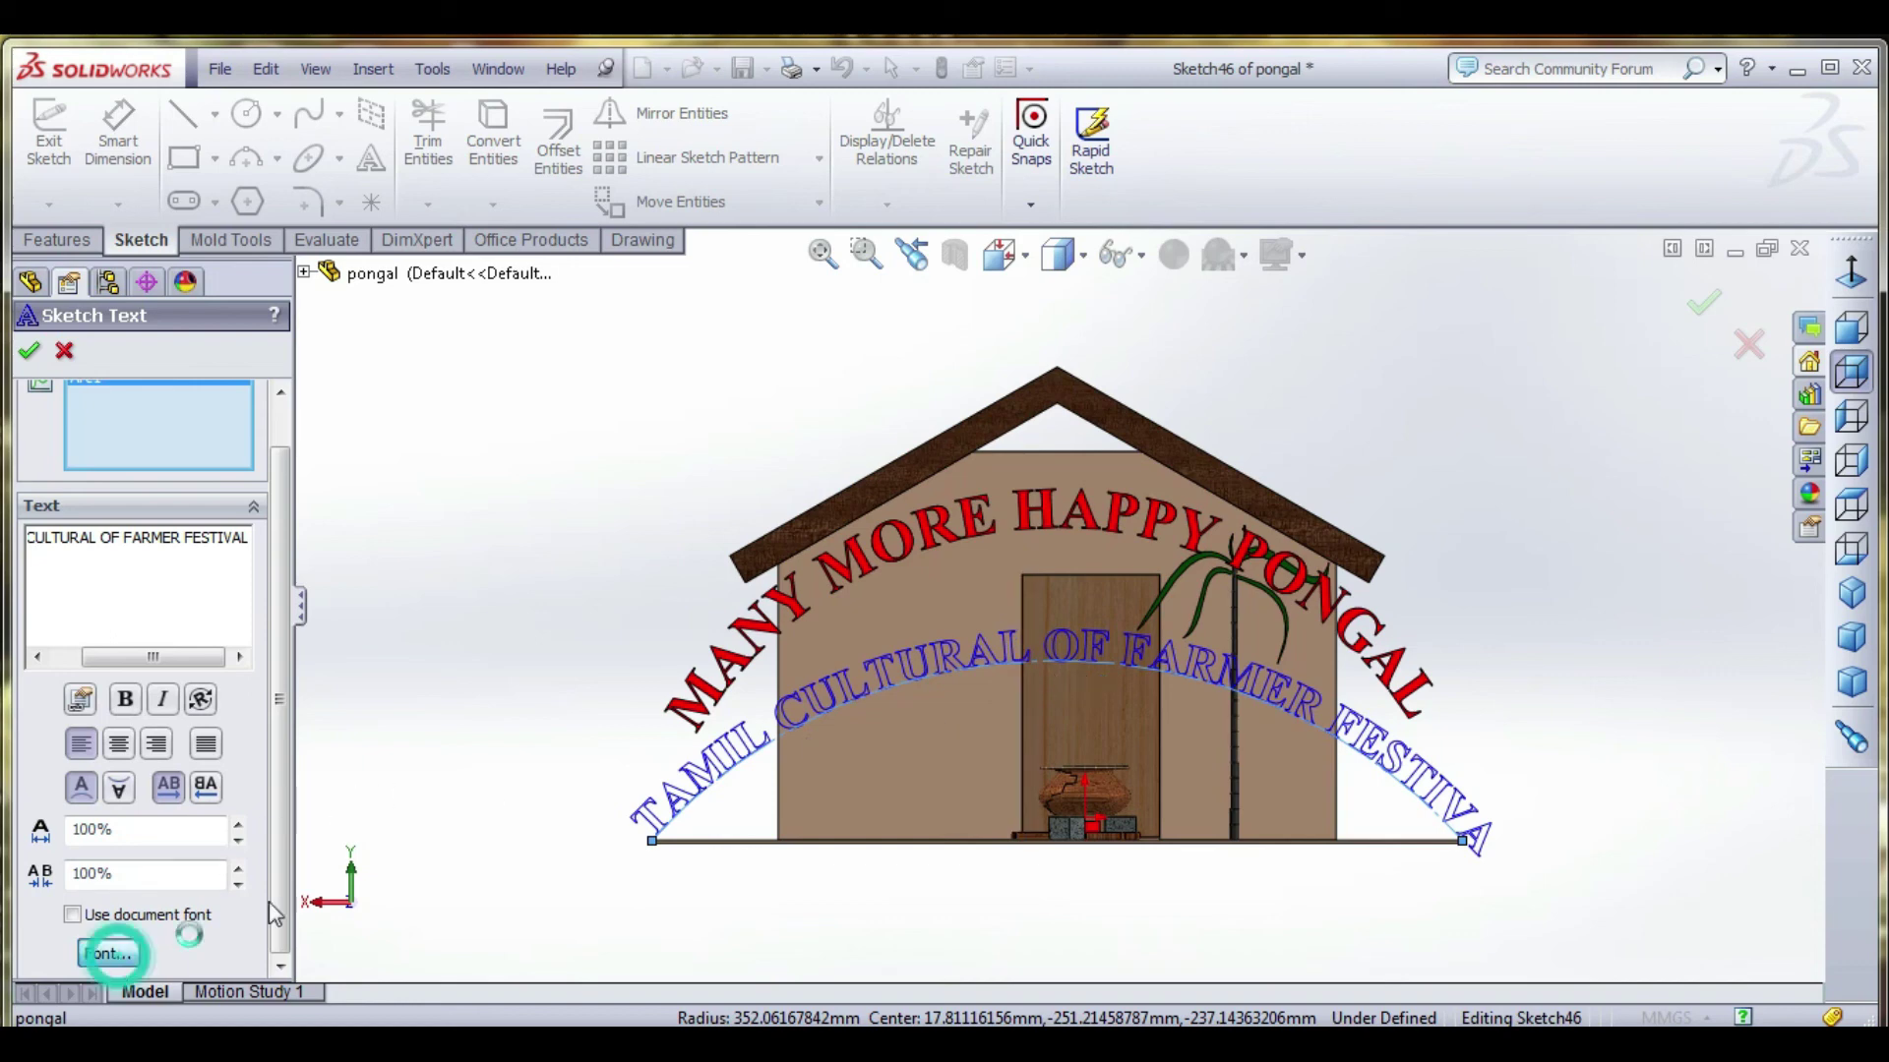
{"action": "double_click", "coordinate": [1118, 433]}
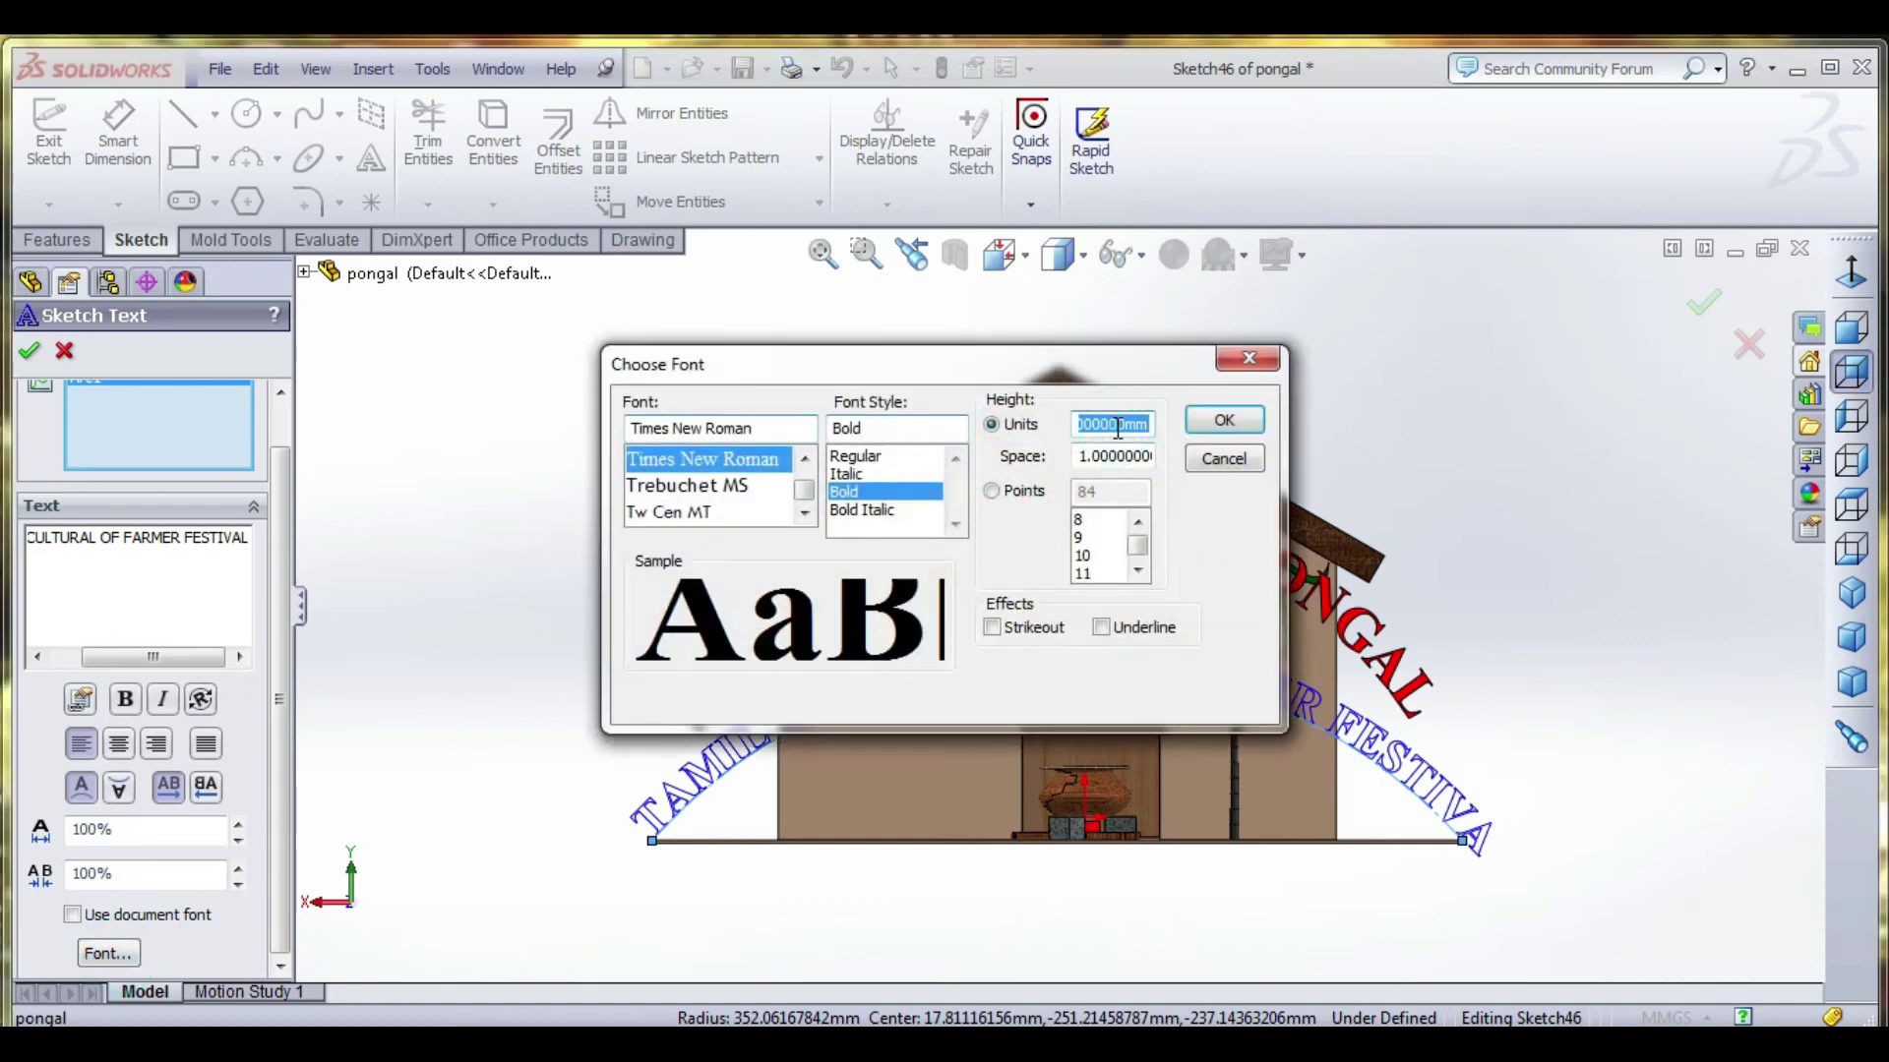
{"action": "type", "text": "18"}
{"action": "key", "text": "Return"}
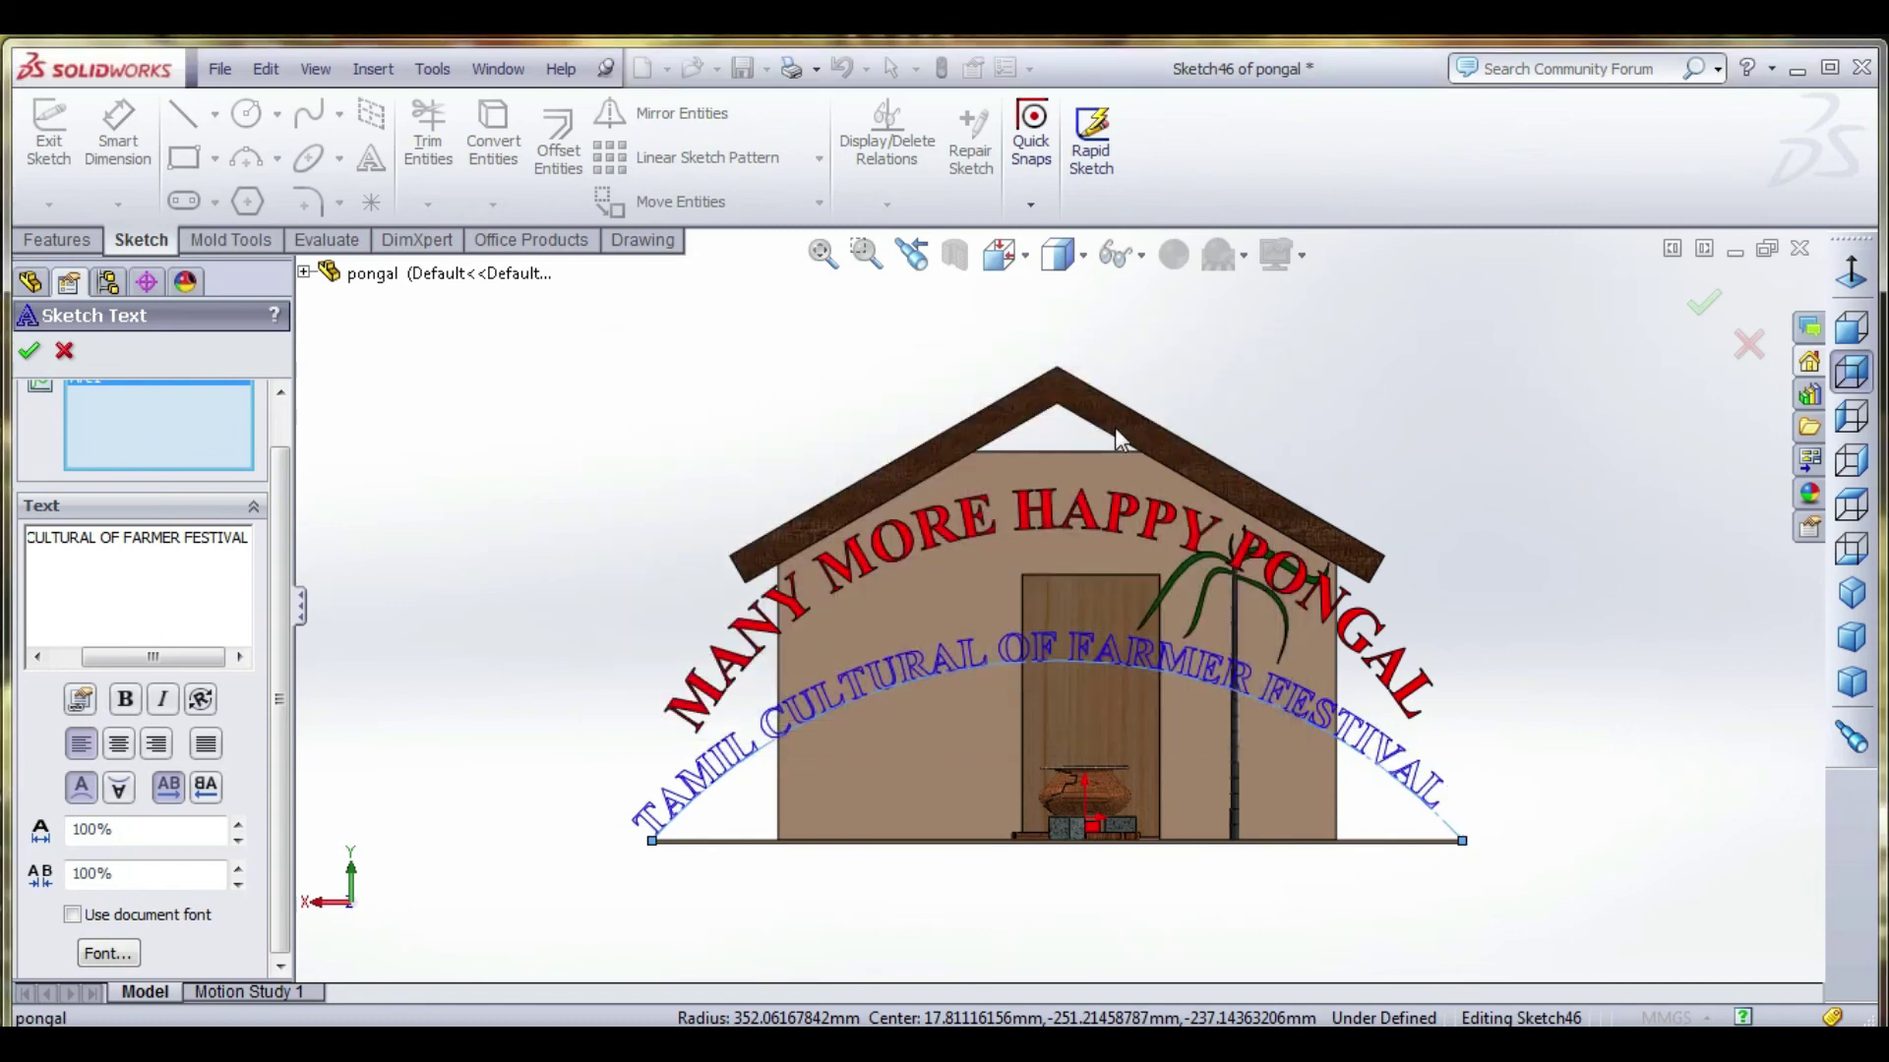
{"action": "left_click", "coordinate": [119, 744]}
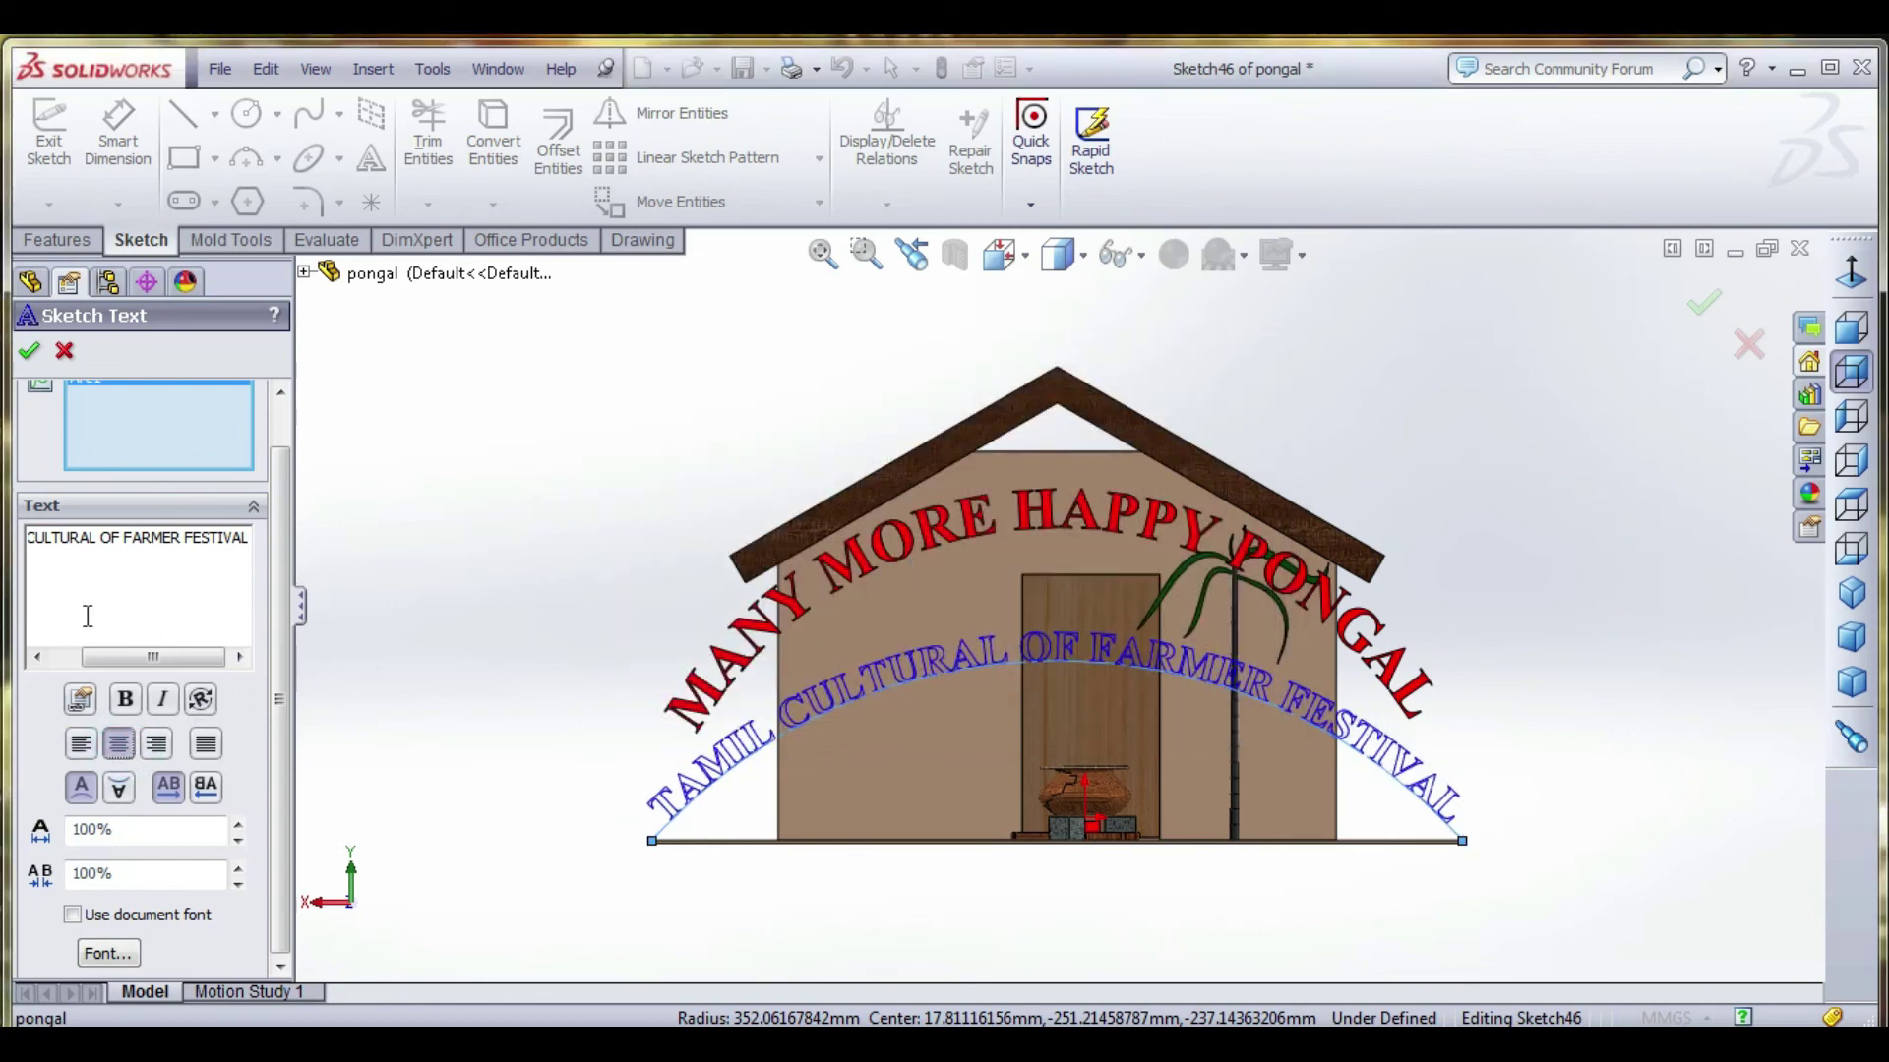
{"action": "left_click", "coordinate": [31, 352]}
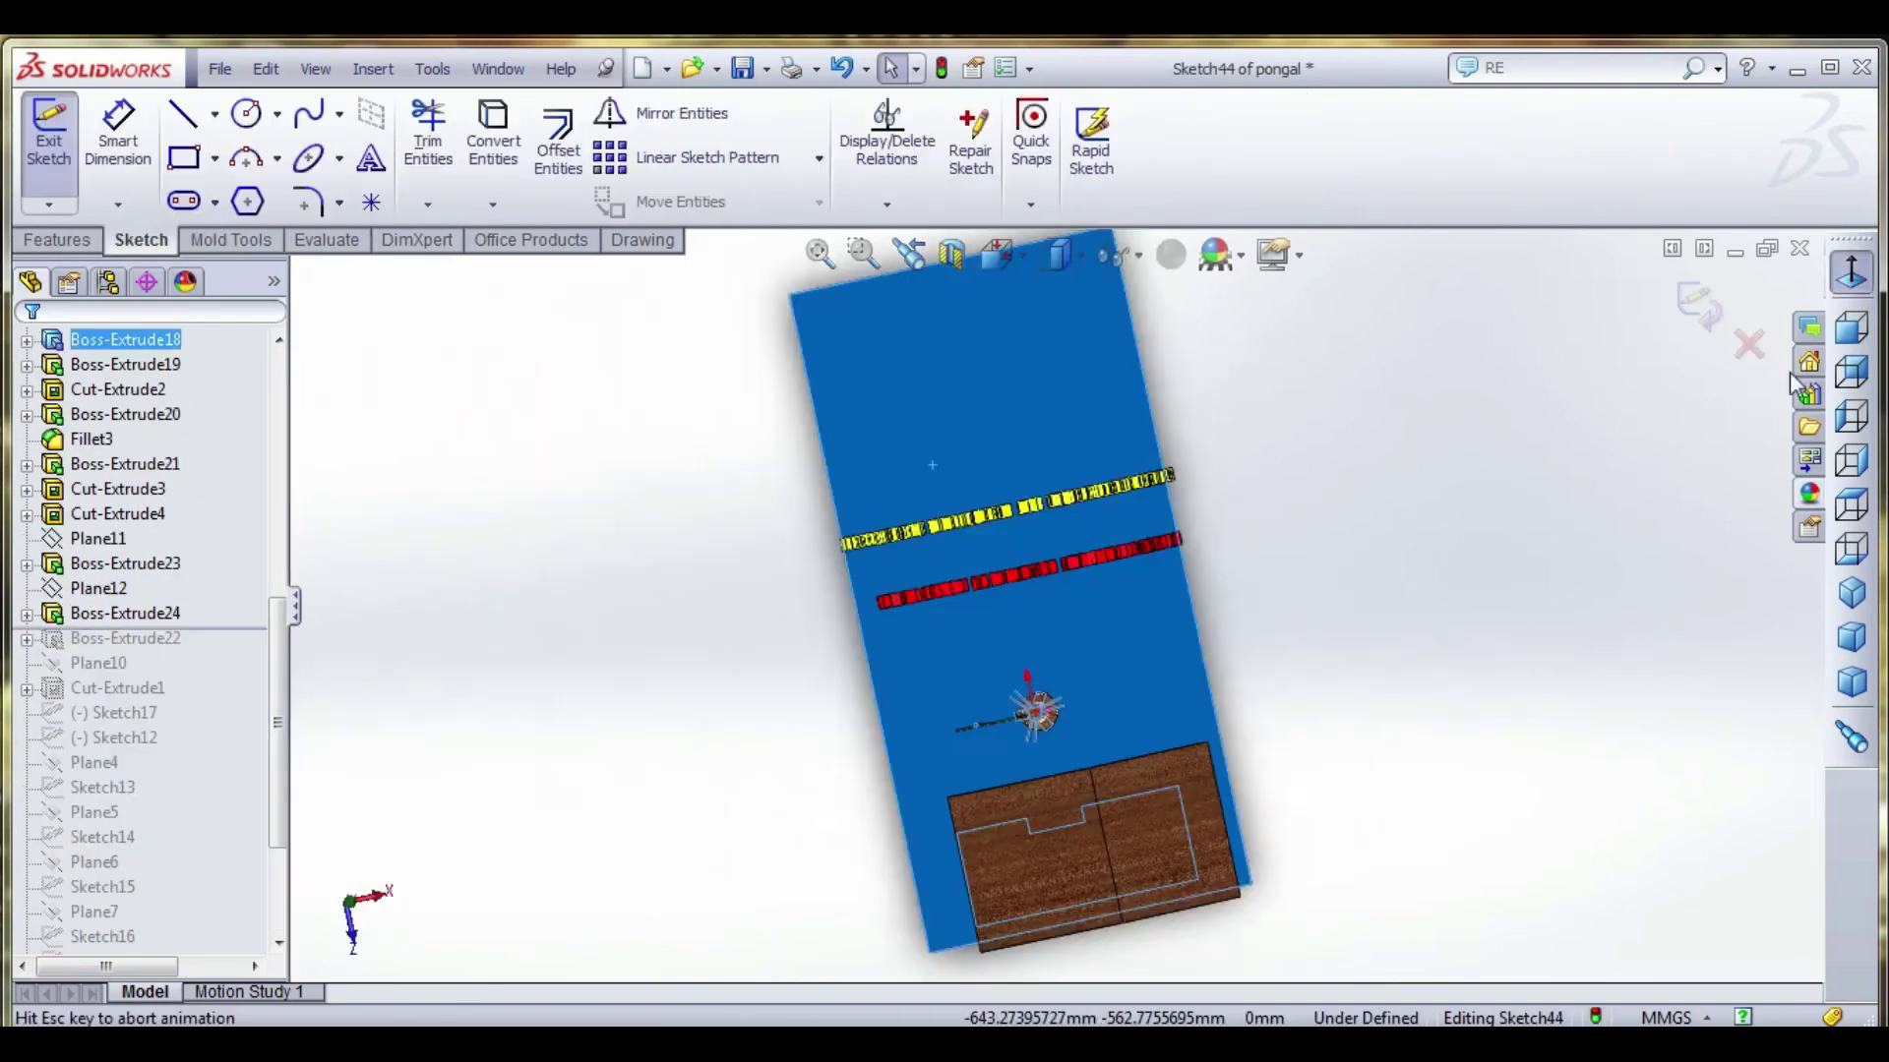
Sketch a horizontal line about 385 mm long on the base's top face, in front of the yellow festival text.
{"action": "scroll", "coordinate": [1195, 369], "scroll_direction": "down", "scroll_amount": 2}
{"action": "scroll", "coordinate": [1141, 330], "scroll_direction": "up", "scroll_amount": 2}
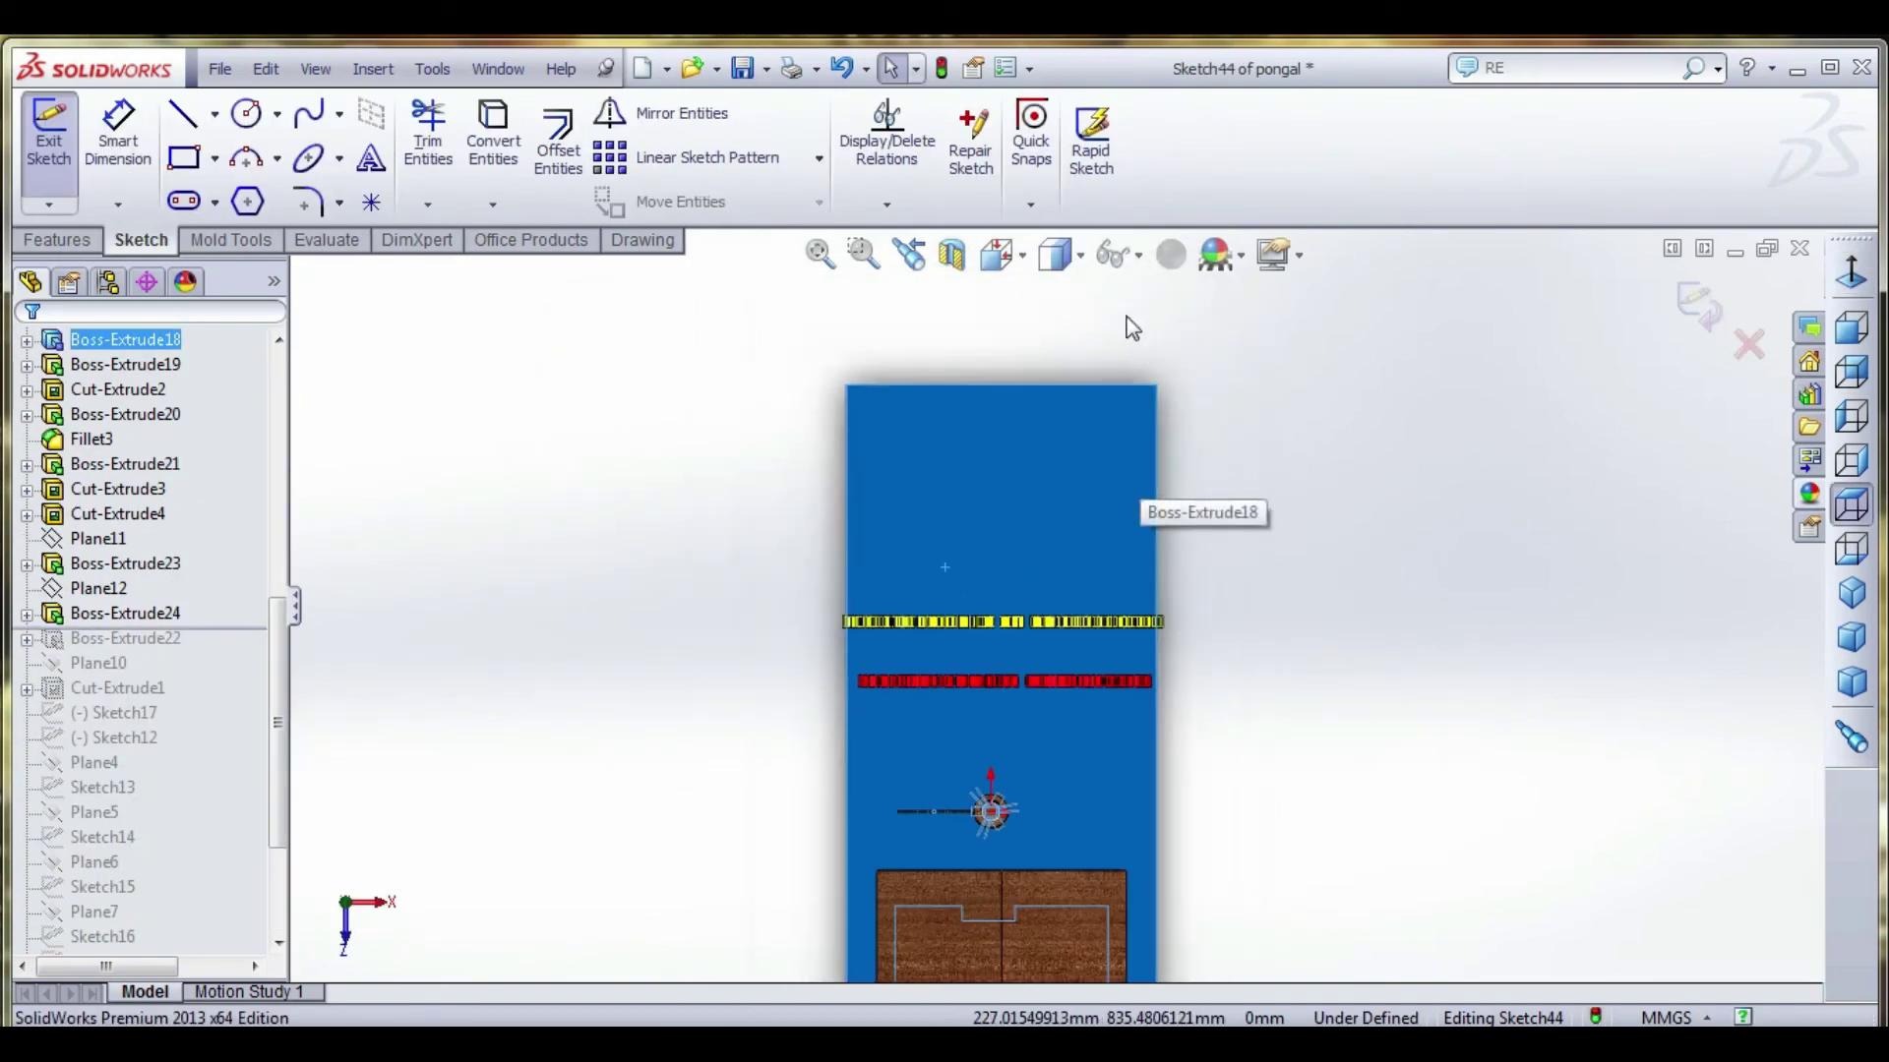
{"action": "scroll", "coordinate": [1125, 319], "scroll_direction": "down", "scroll_amount": 3}
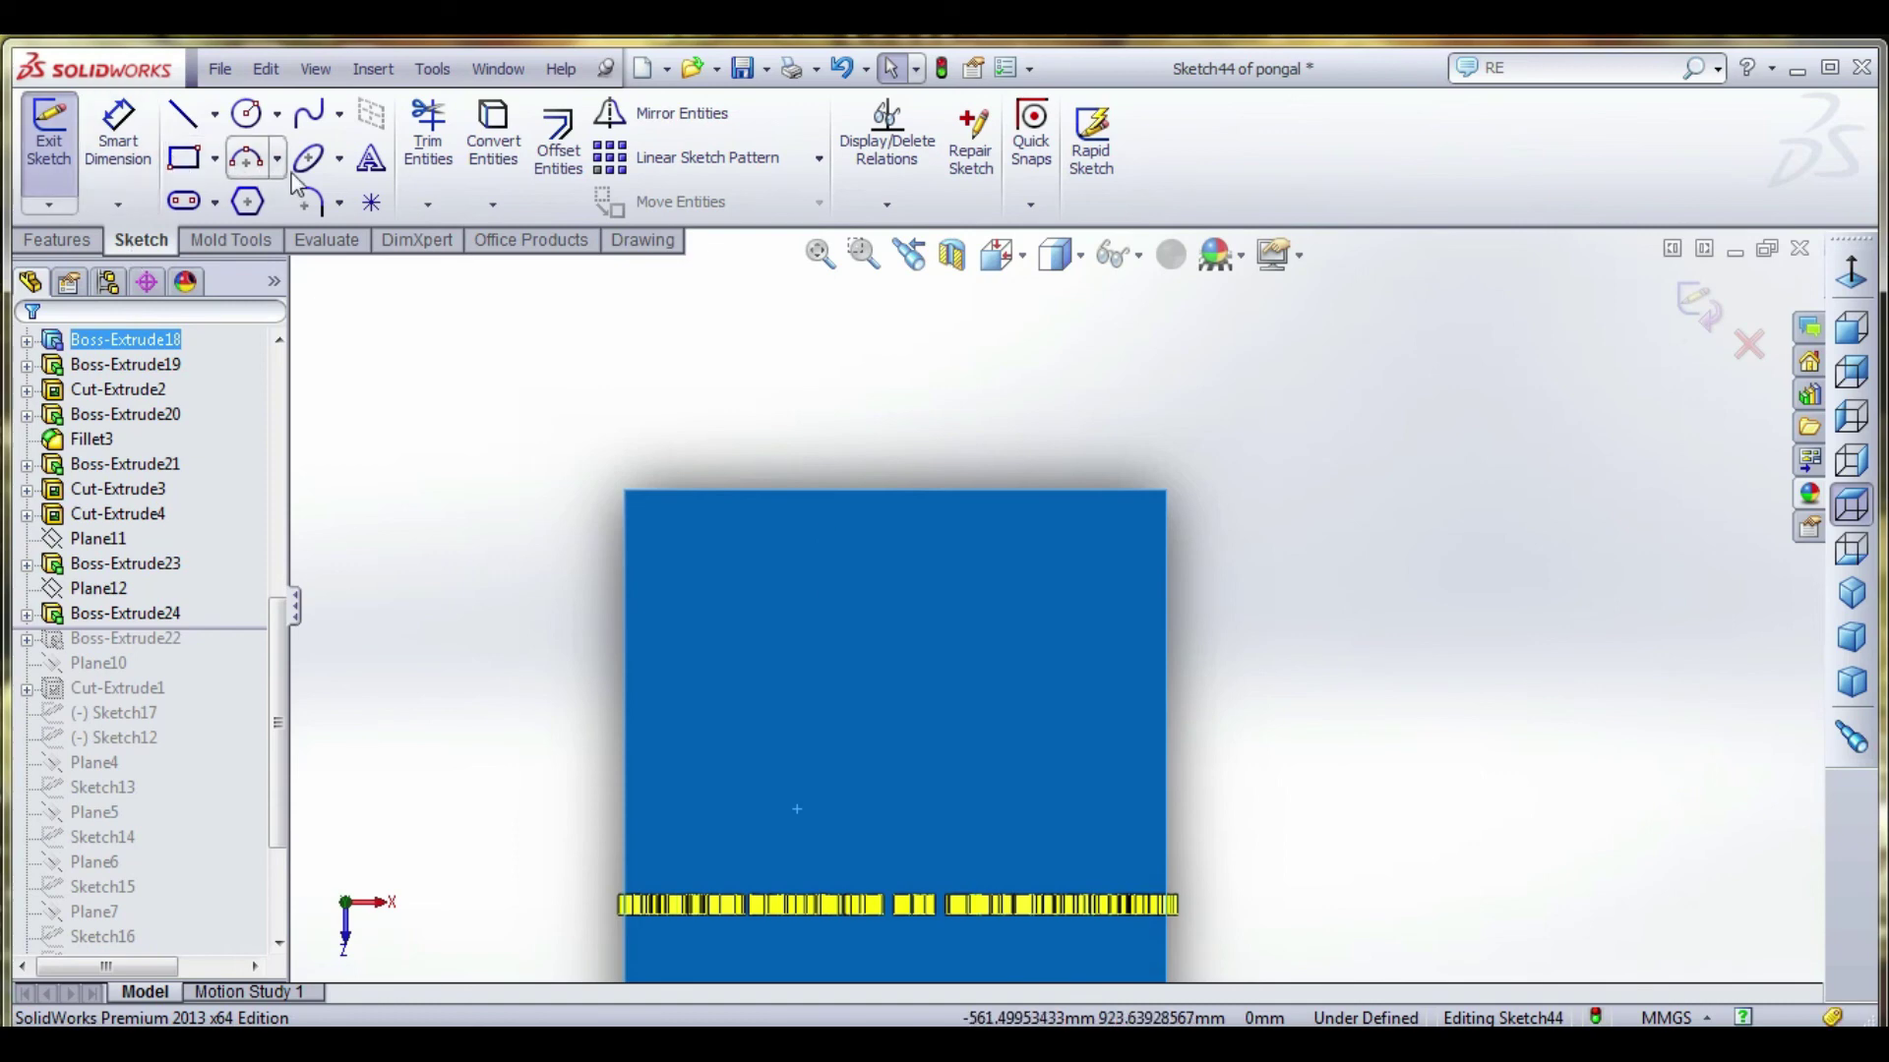
{"action": "left_click", "coordinate": [187, 114]}
{"action": "left_click", "coordinate": [702, 697]}
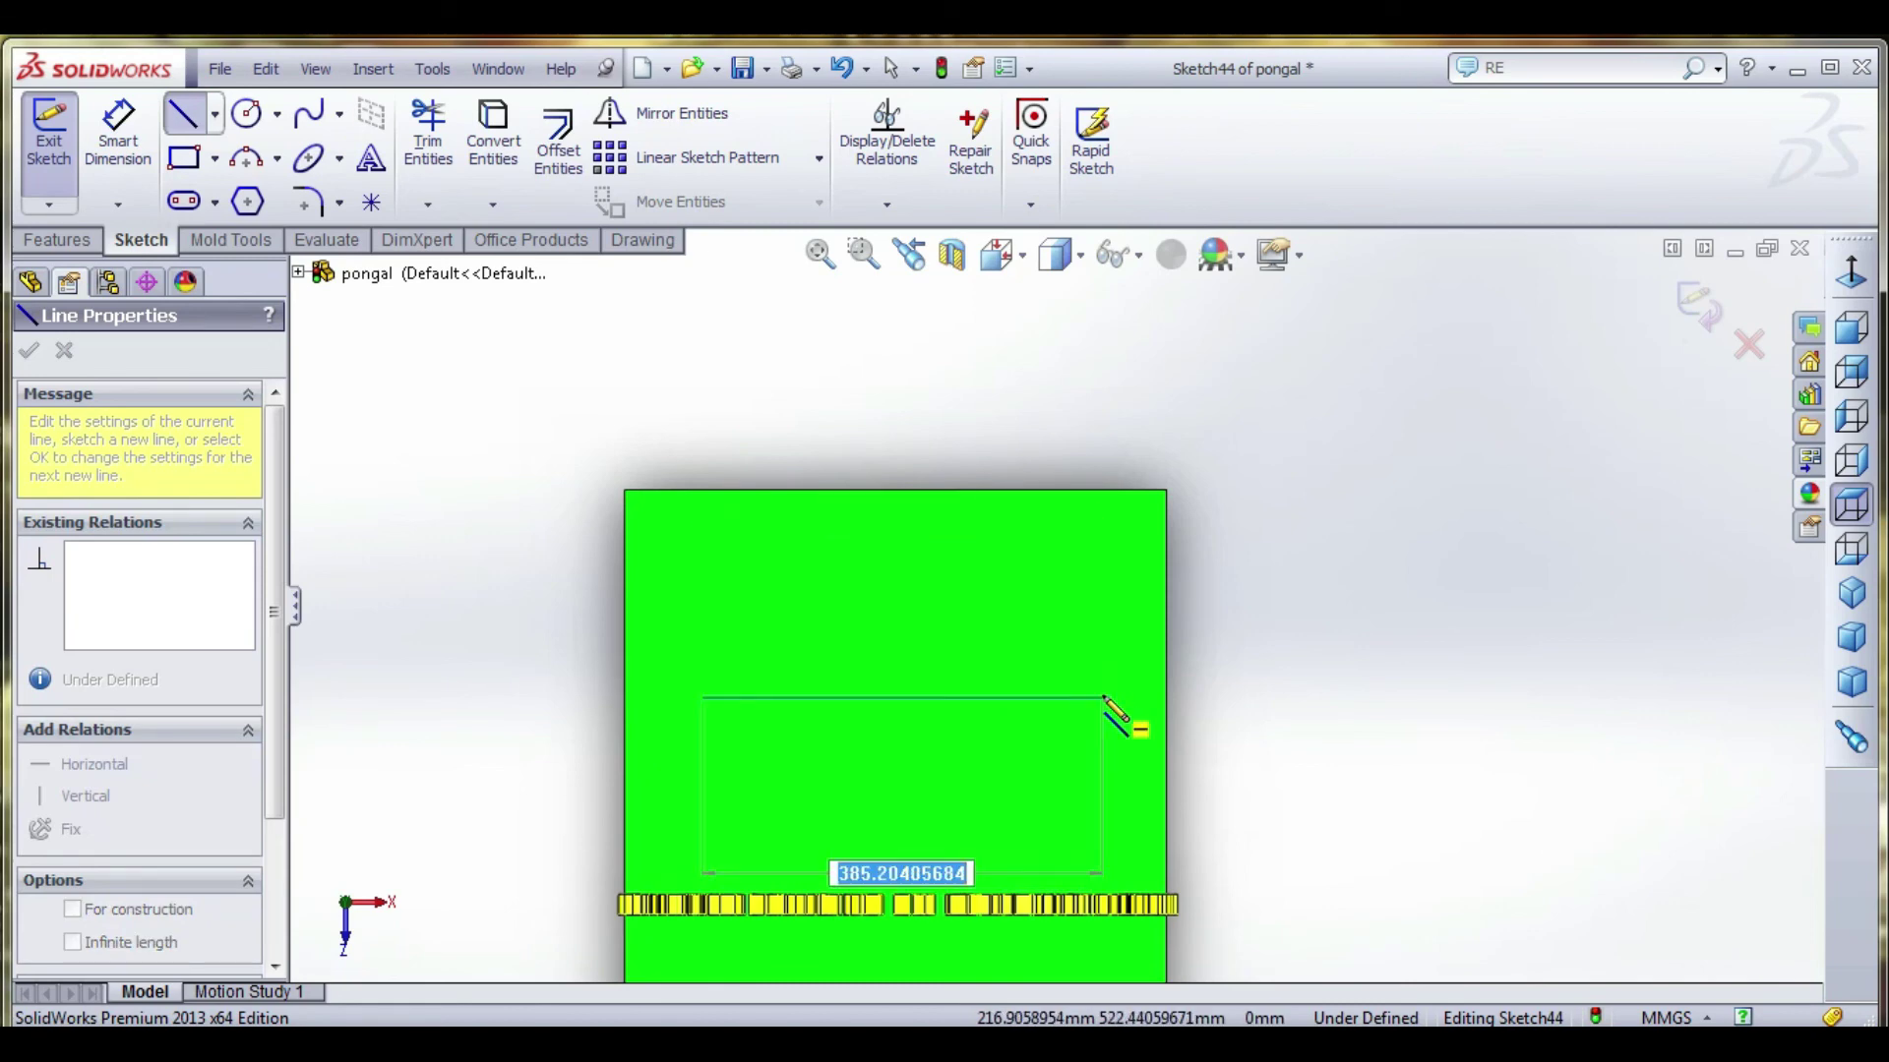
{"action": "left_click", "coordinate": [1103, 697]}
{"action": "right_click", "coordinate": [642, 243]}
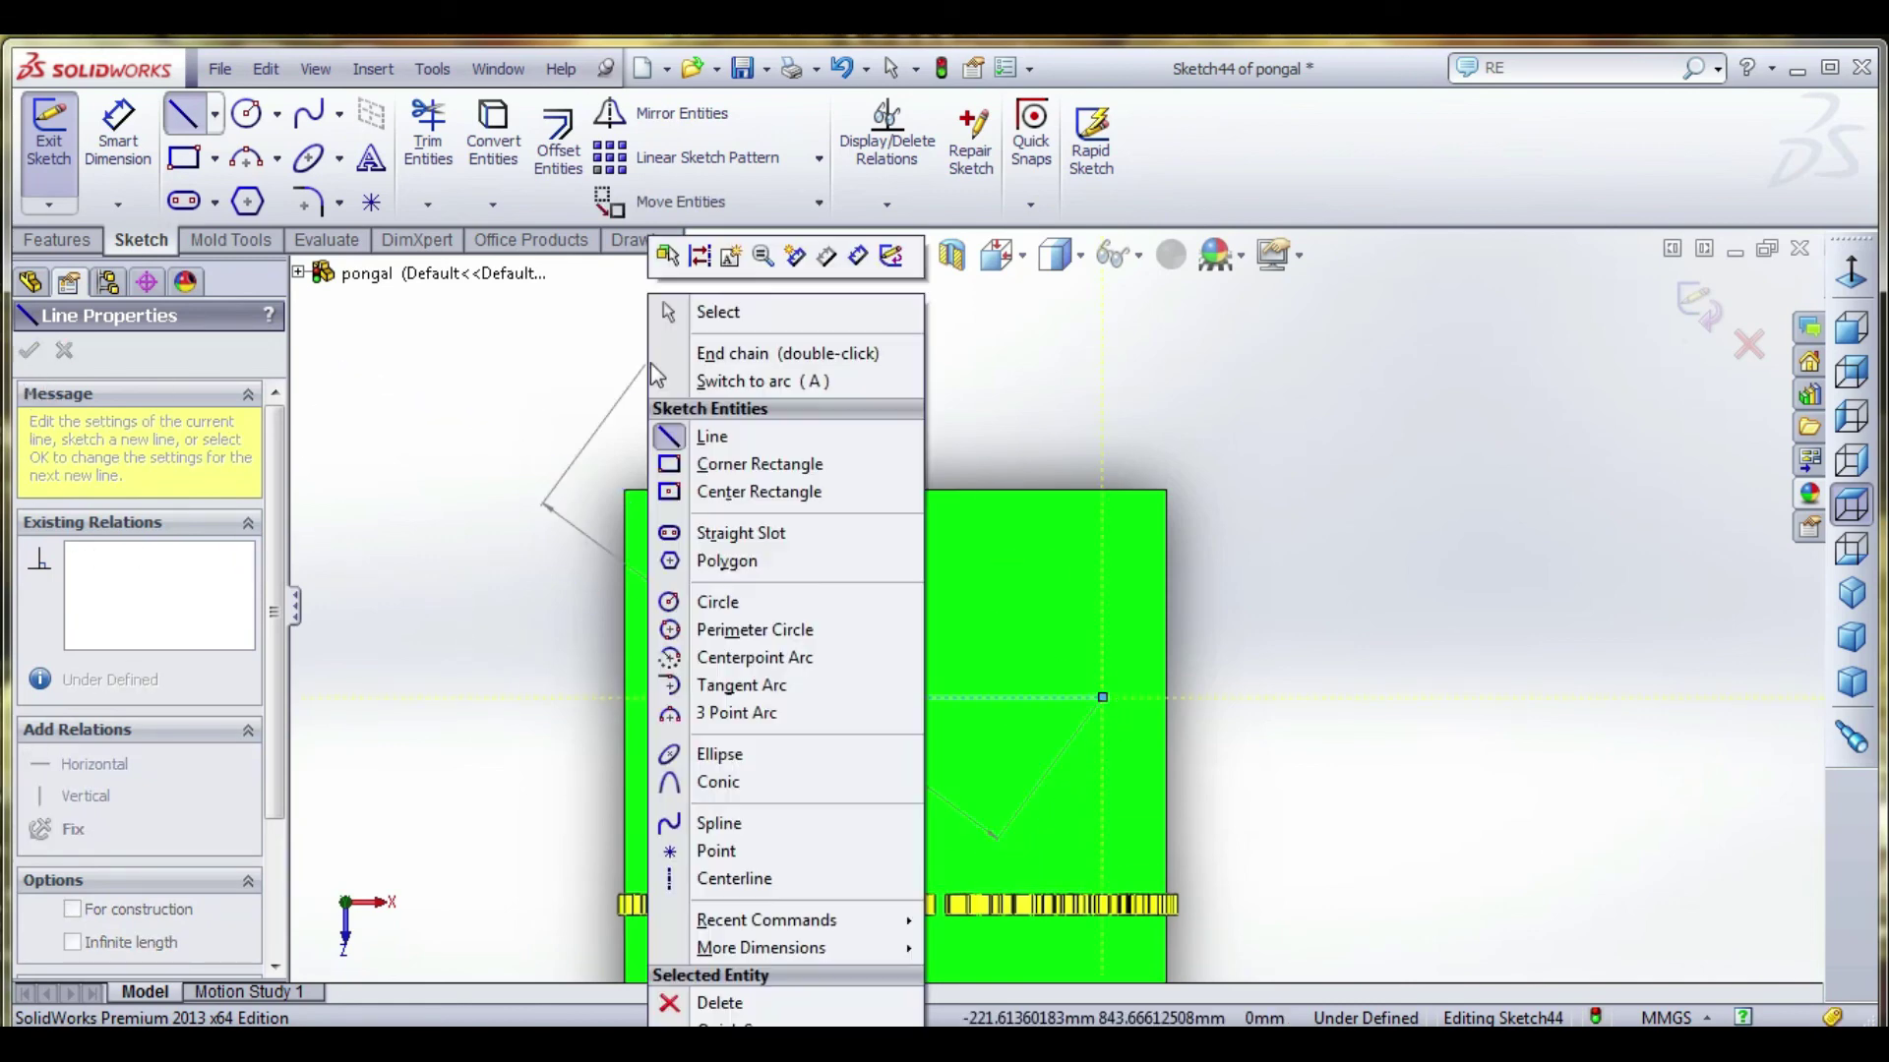
{"action": "left_click", "coordinate": [713, 308]}
Add "WELCOME" as sketch text along the line with a font height of 100 mm, and stretch the line across the base's width.
{"action": "left_click", "coordinate": [371, 158]}
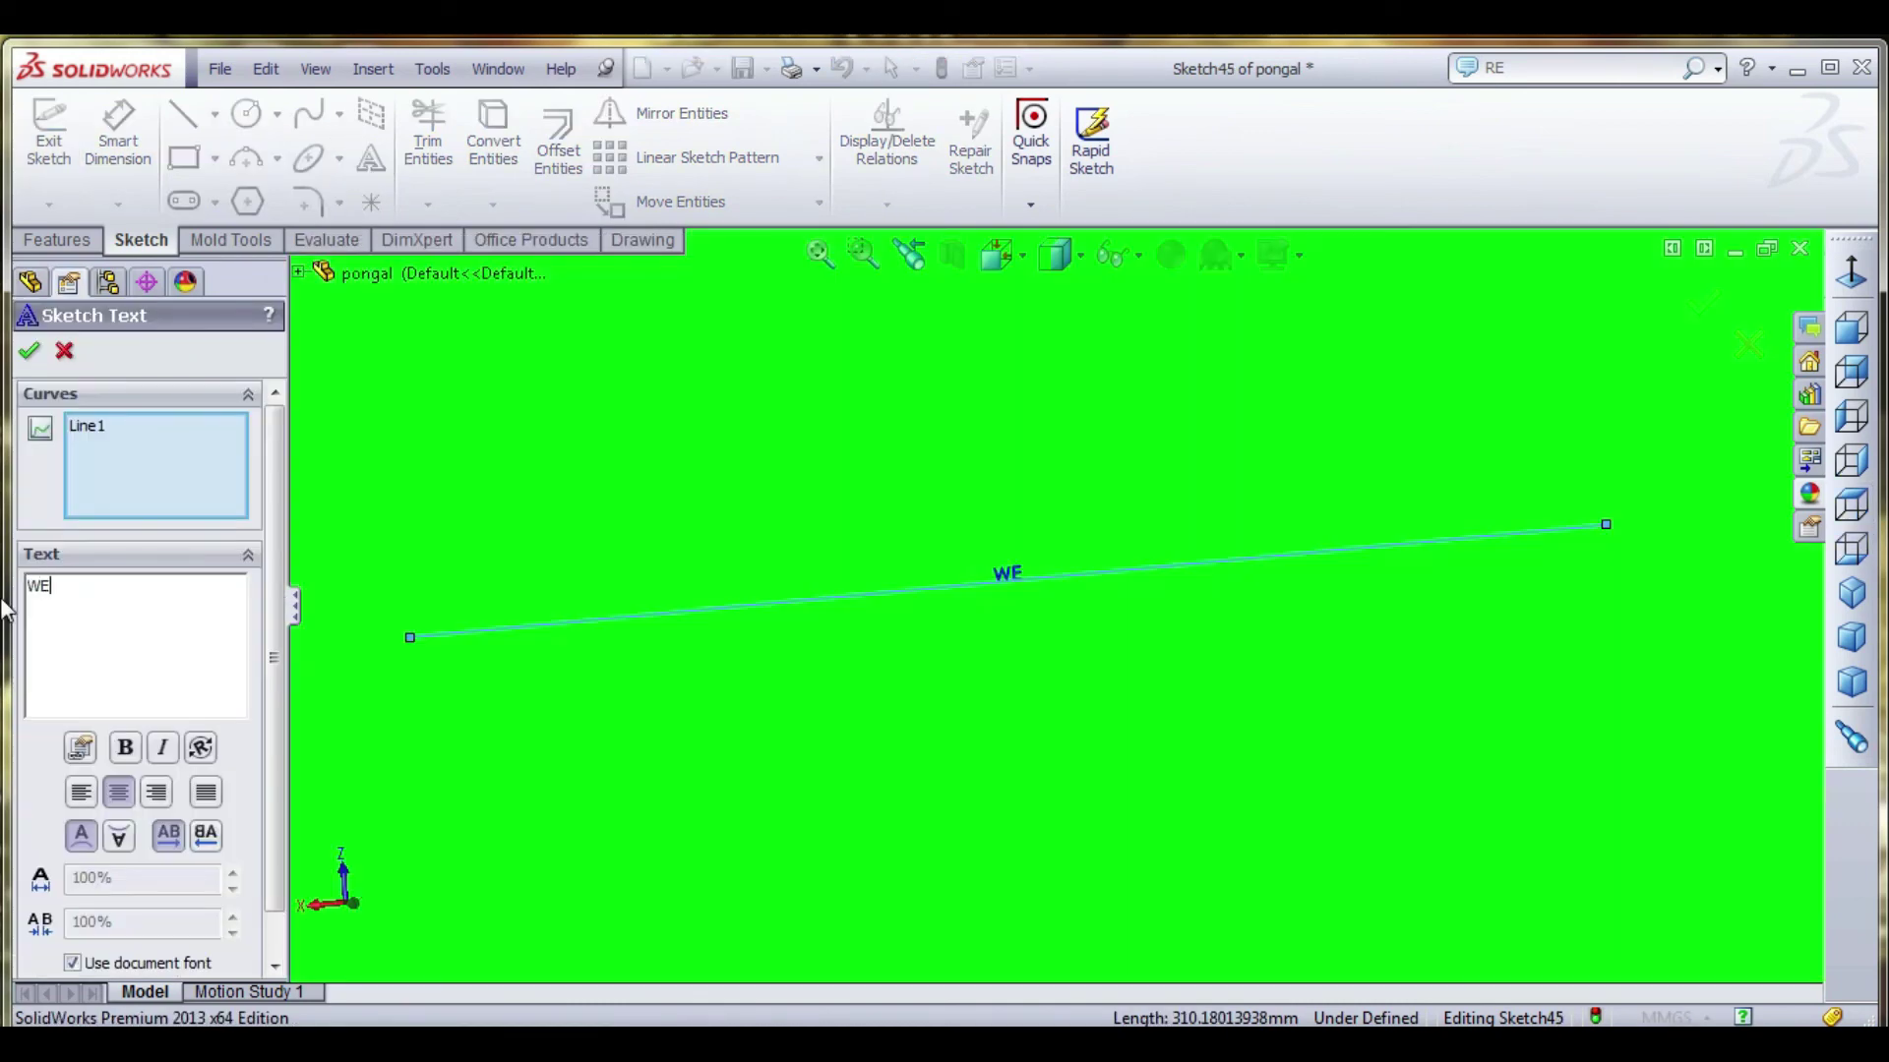
{"action": "type", "text": "LCOME"}
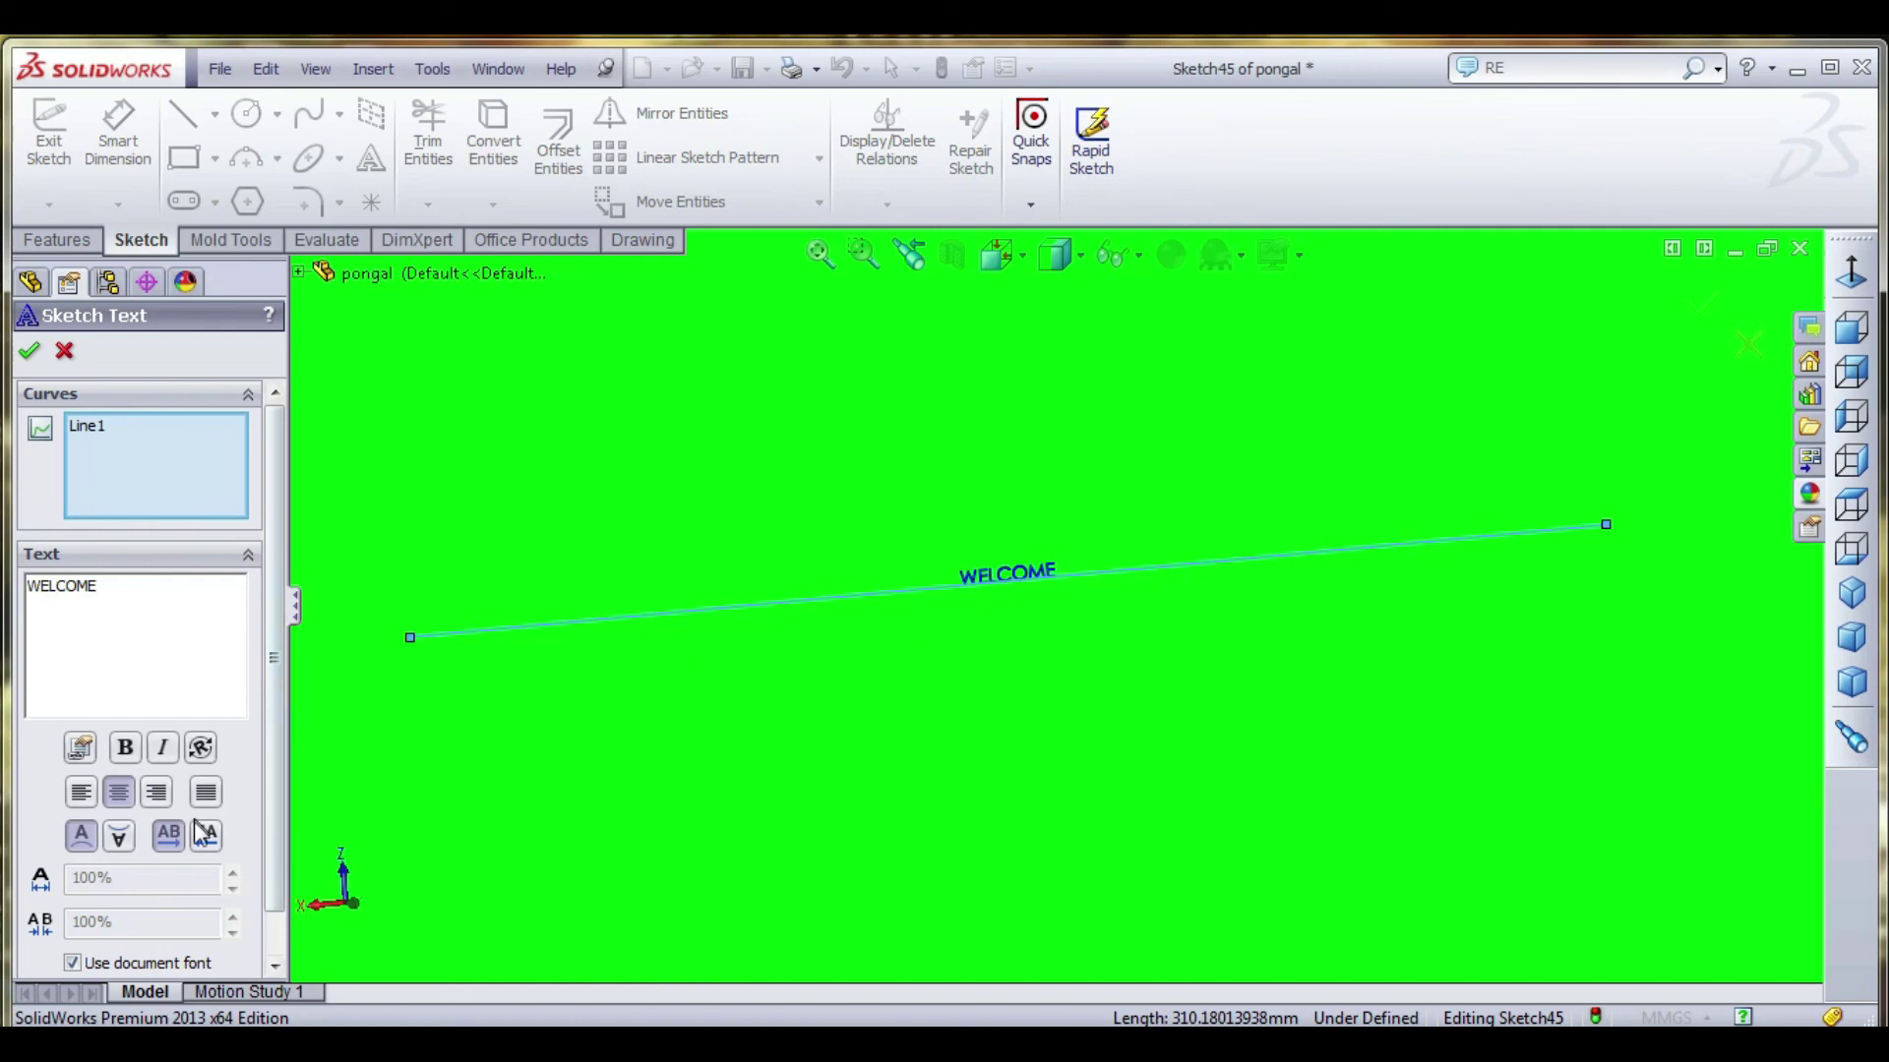
{"action": "left_click", "coordinate": [131, 968]}
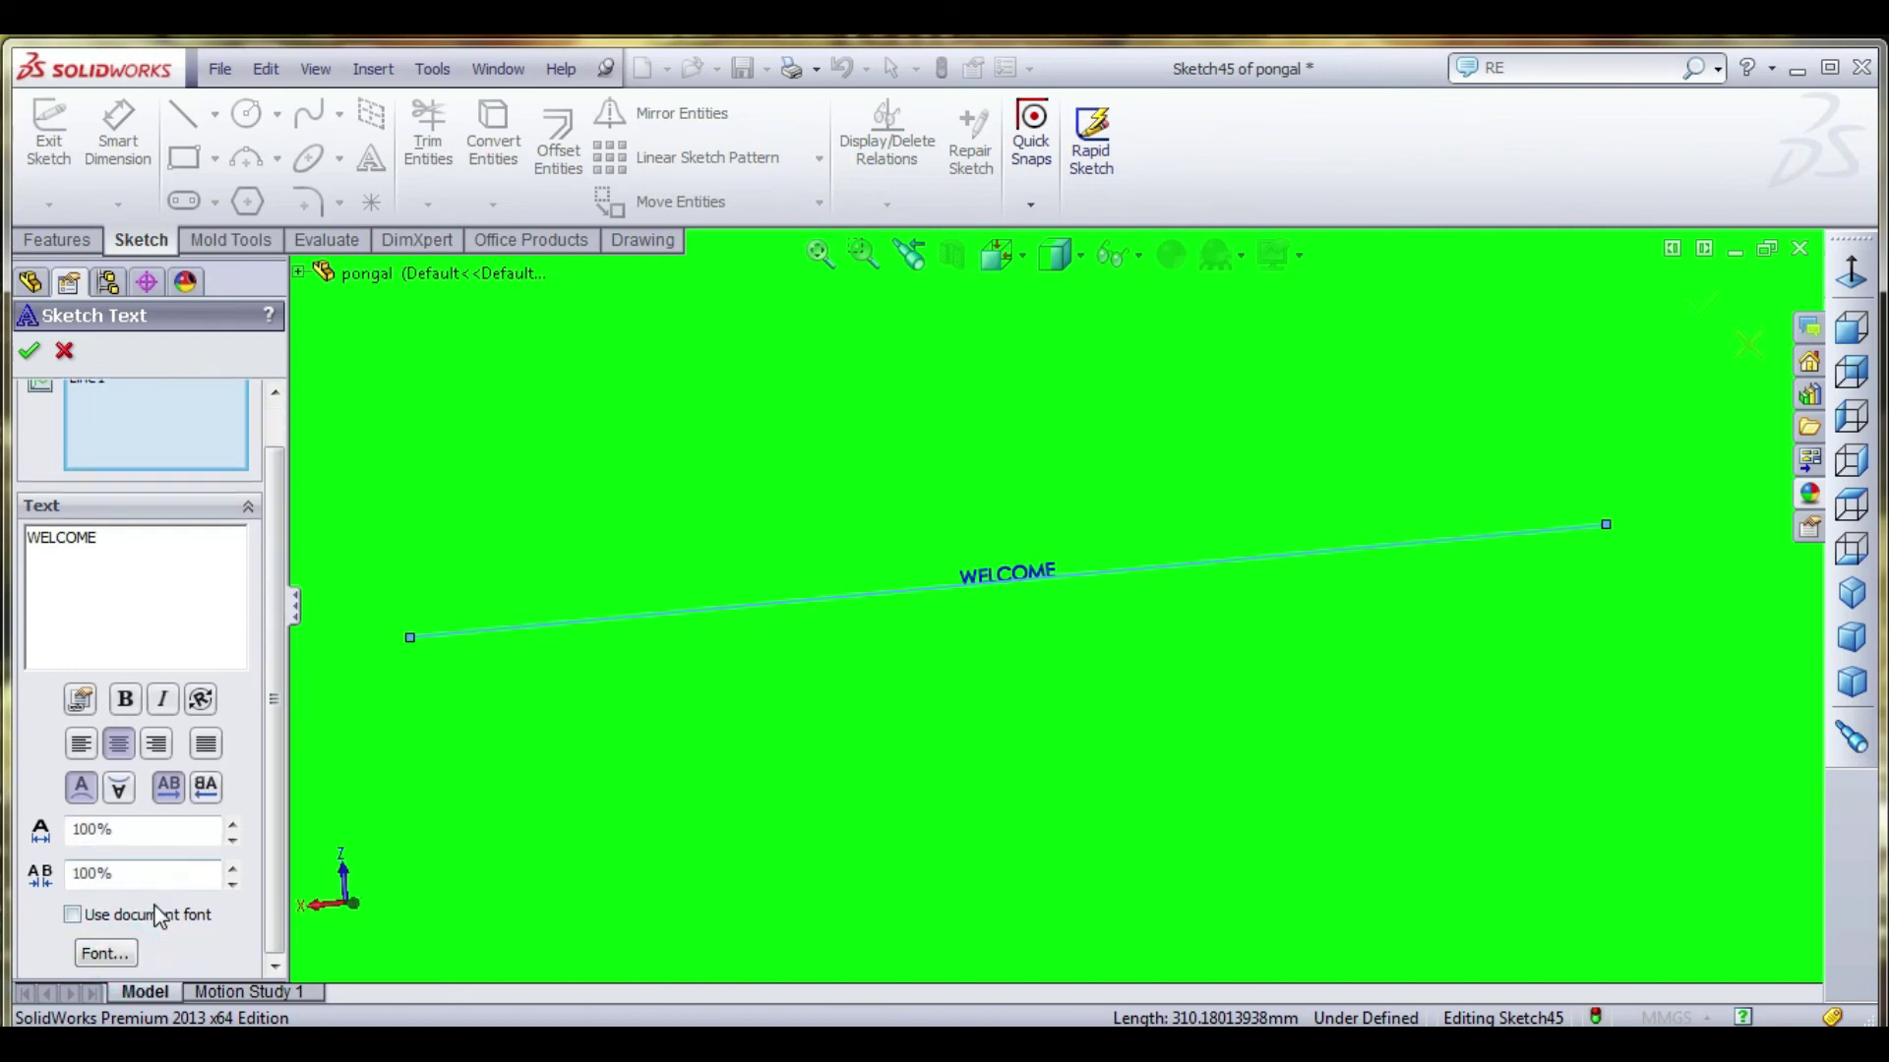
{"action": "left_click", "coordinate": [106, 953]}
{"action": "left_click_drag", "start_coordinate": [1082, 429], "coordinate": [1143, 420]}
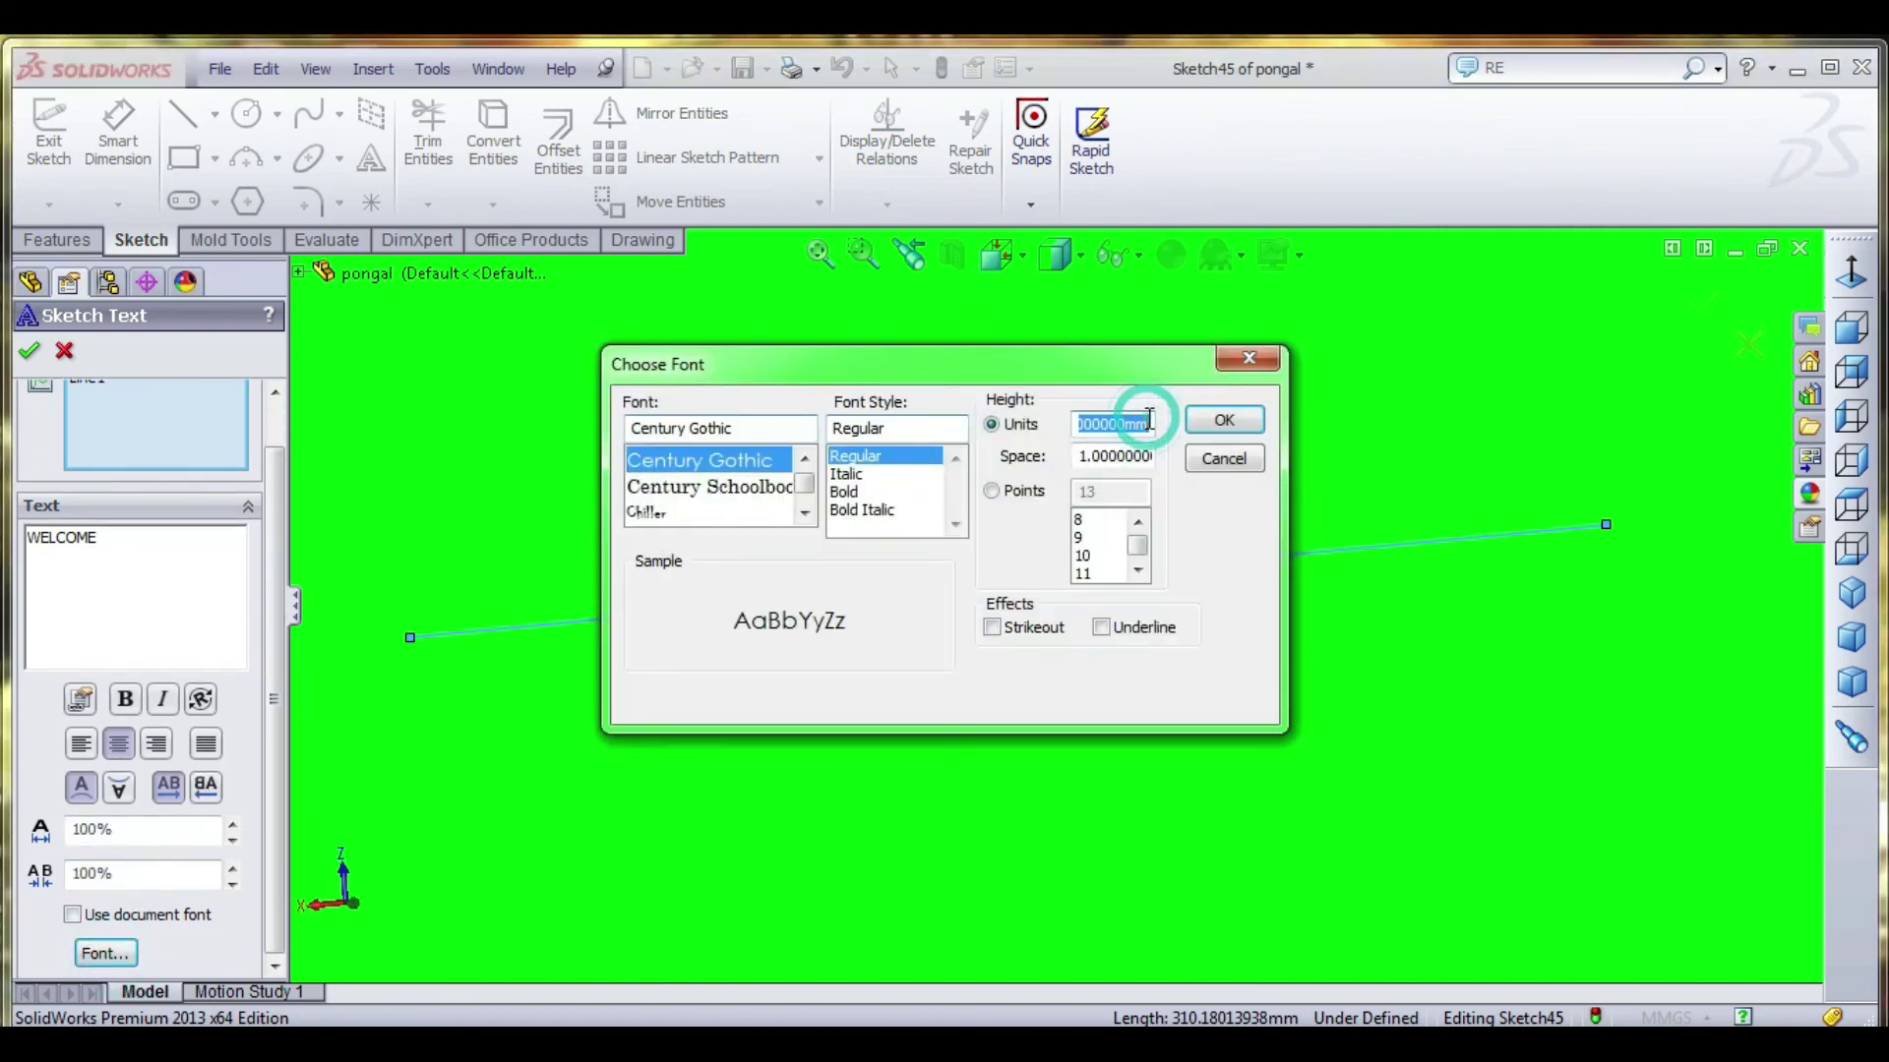
{"action": "type", "text": "100"}
{"action": "key", "text": "Return"}
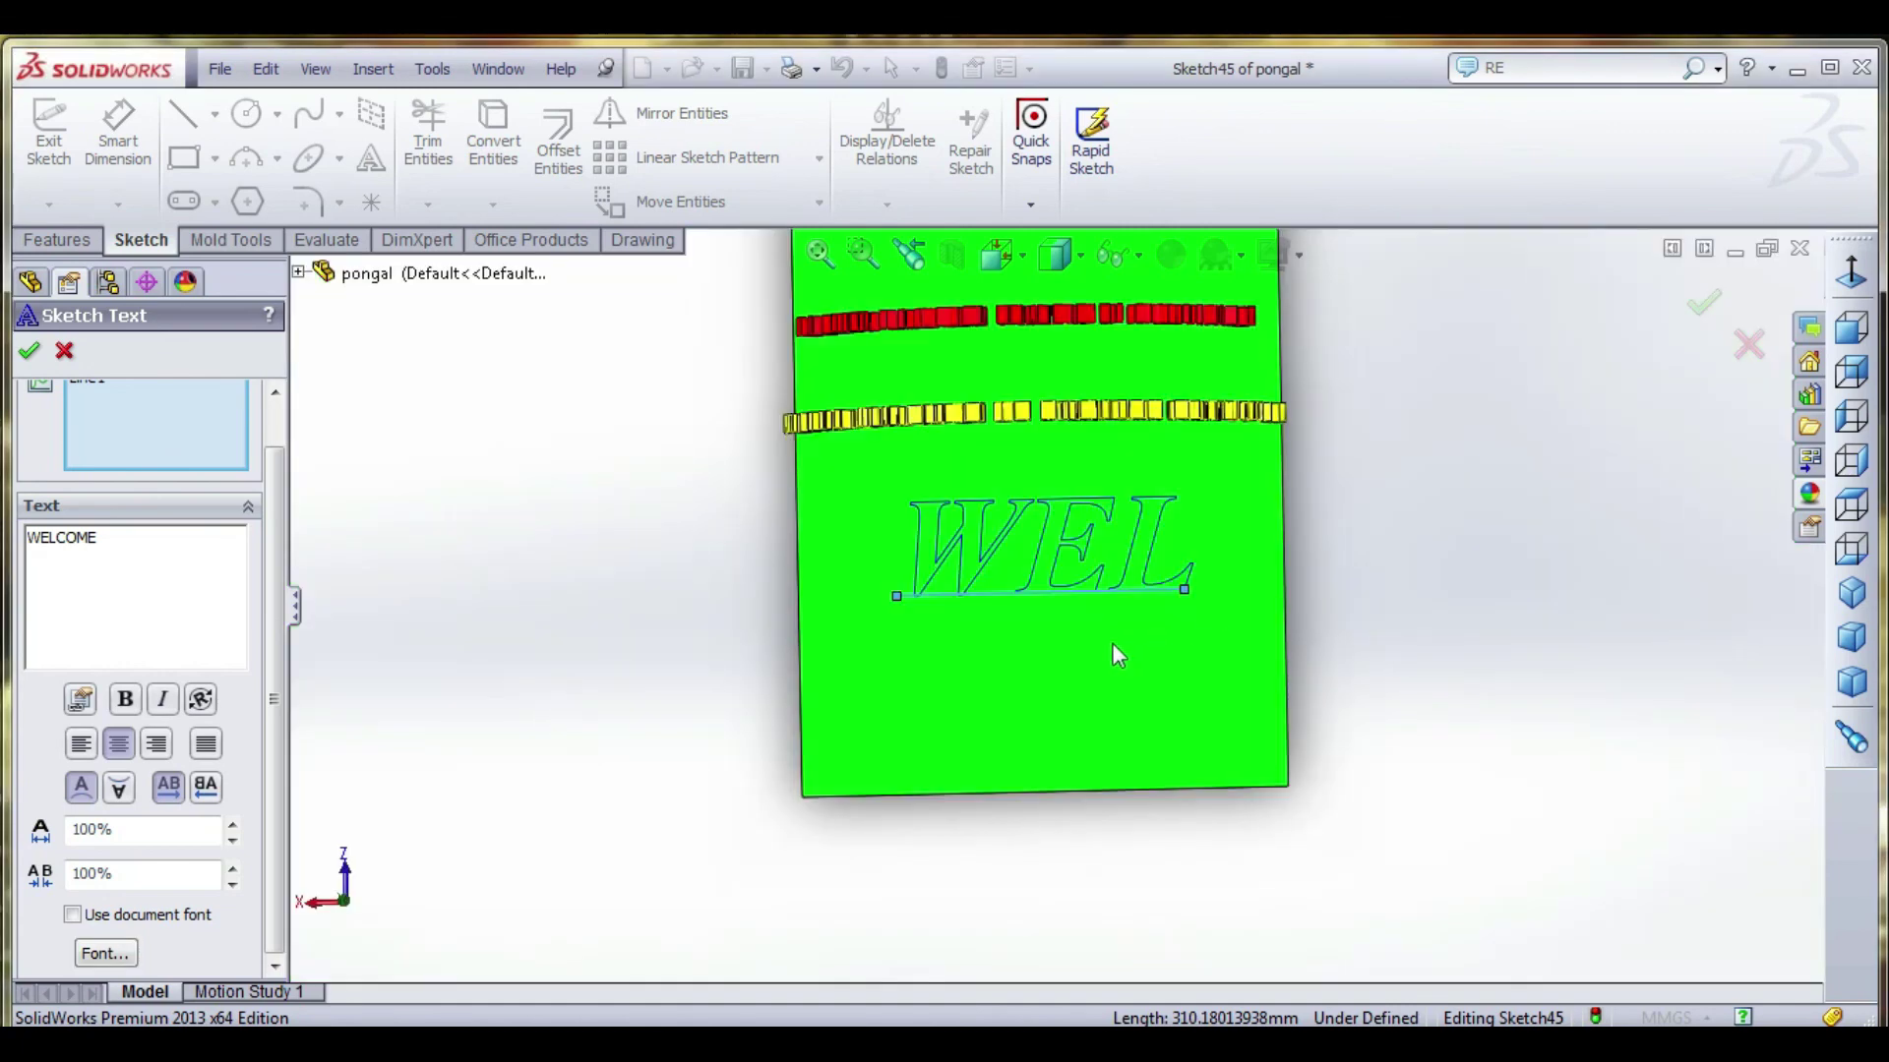
{"action": "left_click", "coordinate": [30, 352]}
{"action": "left_click_drag", "start_coordinate": [897, 596], "coordinate": [799, 626]}
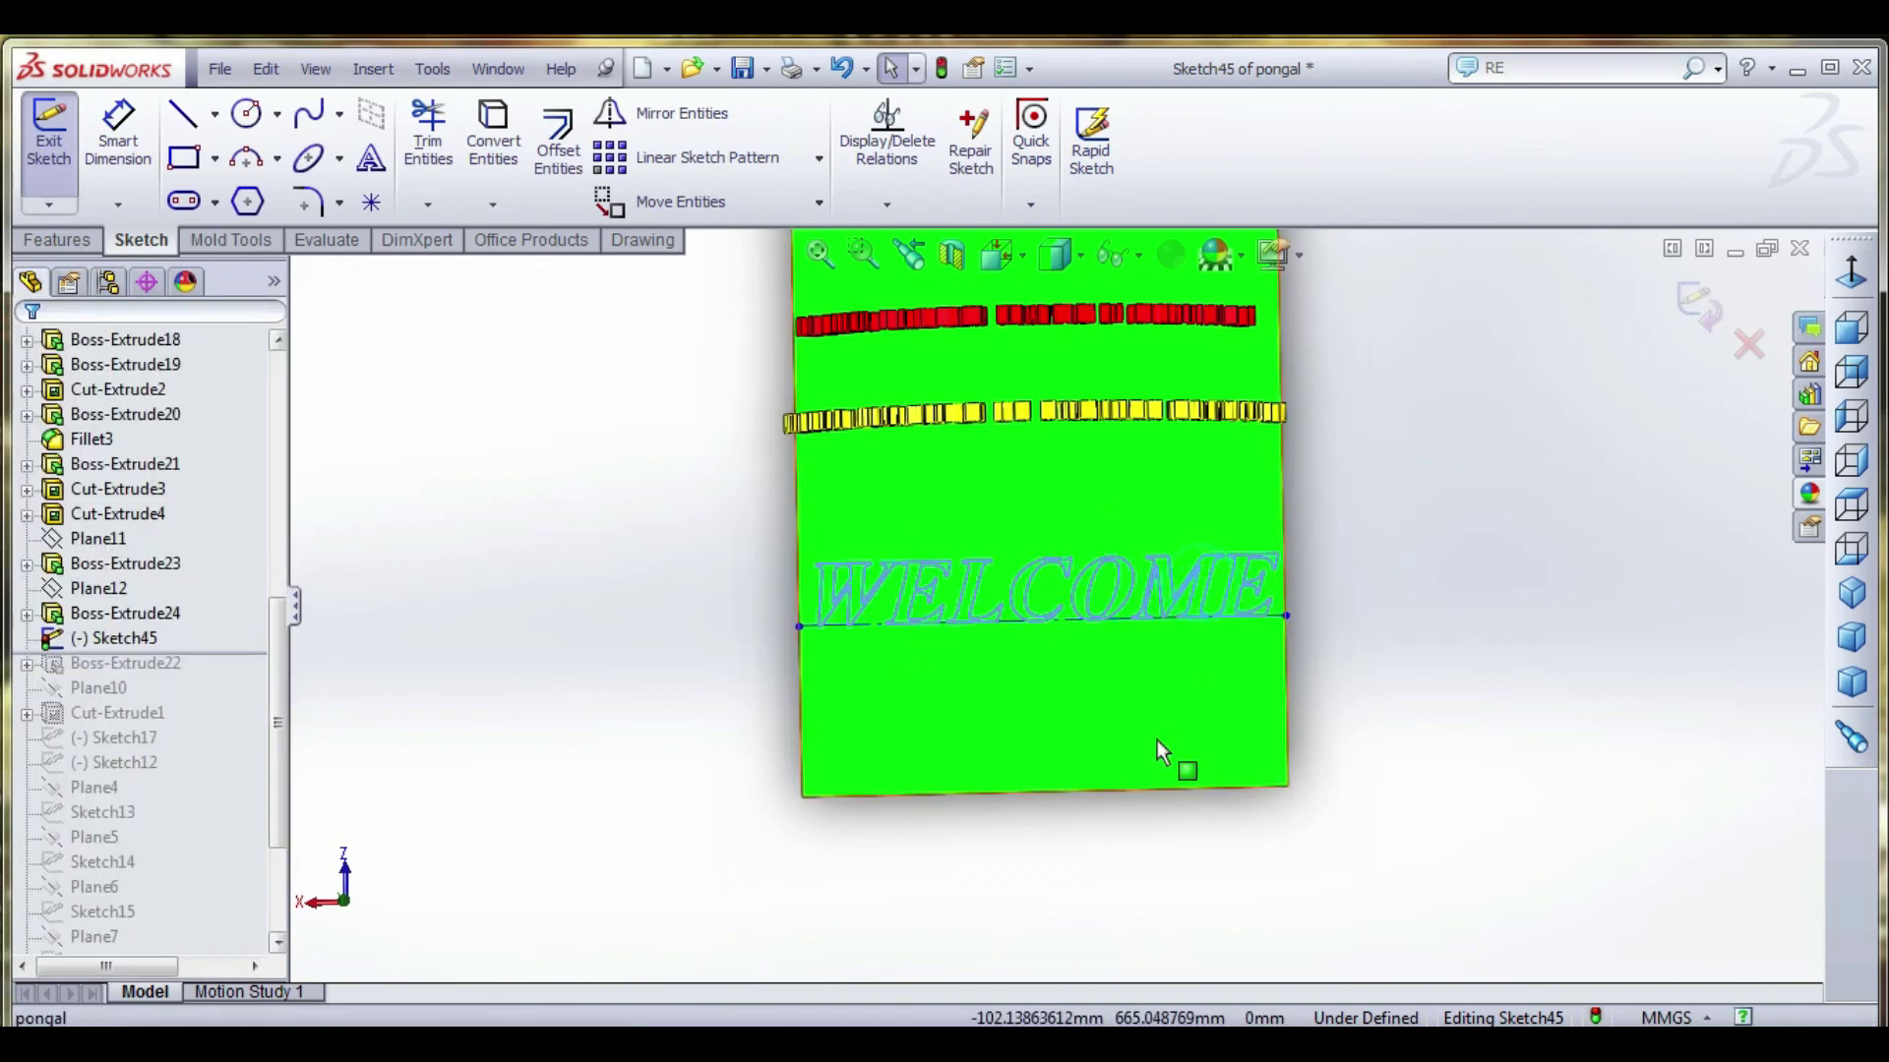
Extrude the "WELCOME" text upward from the green base as a solid boss.
{"action": "middle_click_drag", "start_coordinate": [1157, 740], "coordinate": [1222, 539]}
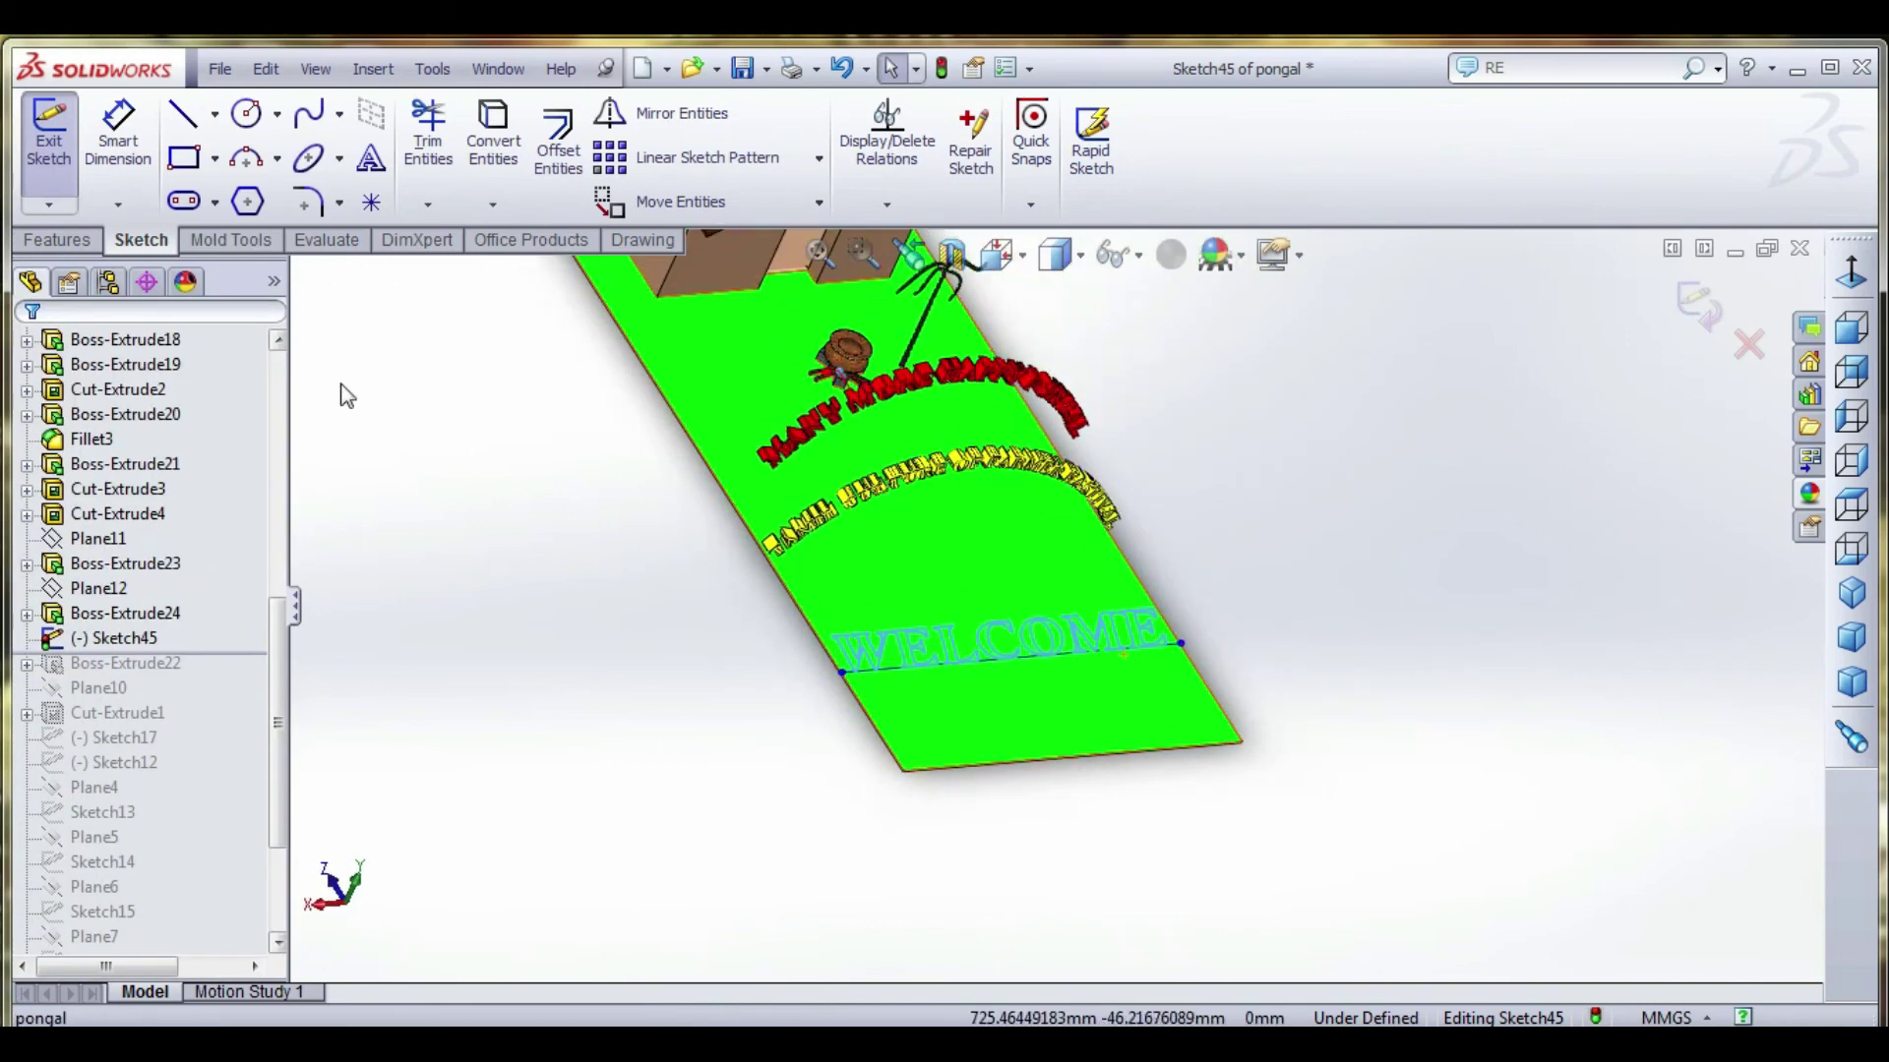
{"action": "left_click", "coordinate": [99, 240]}
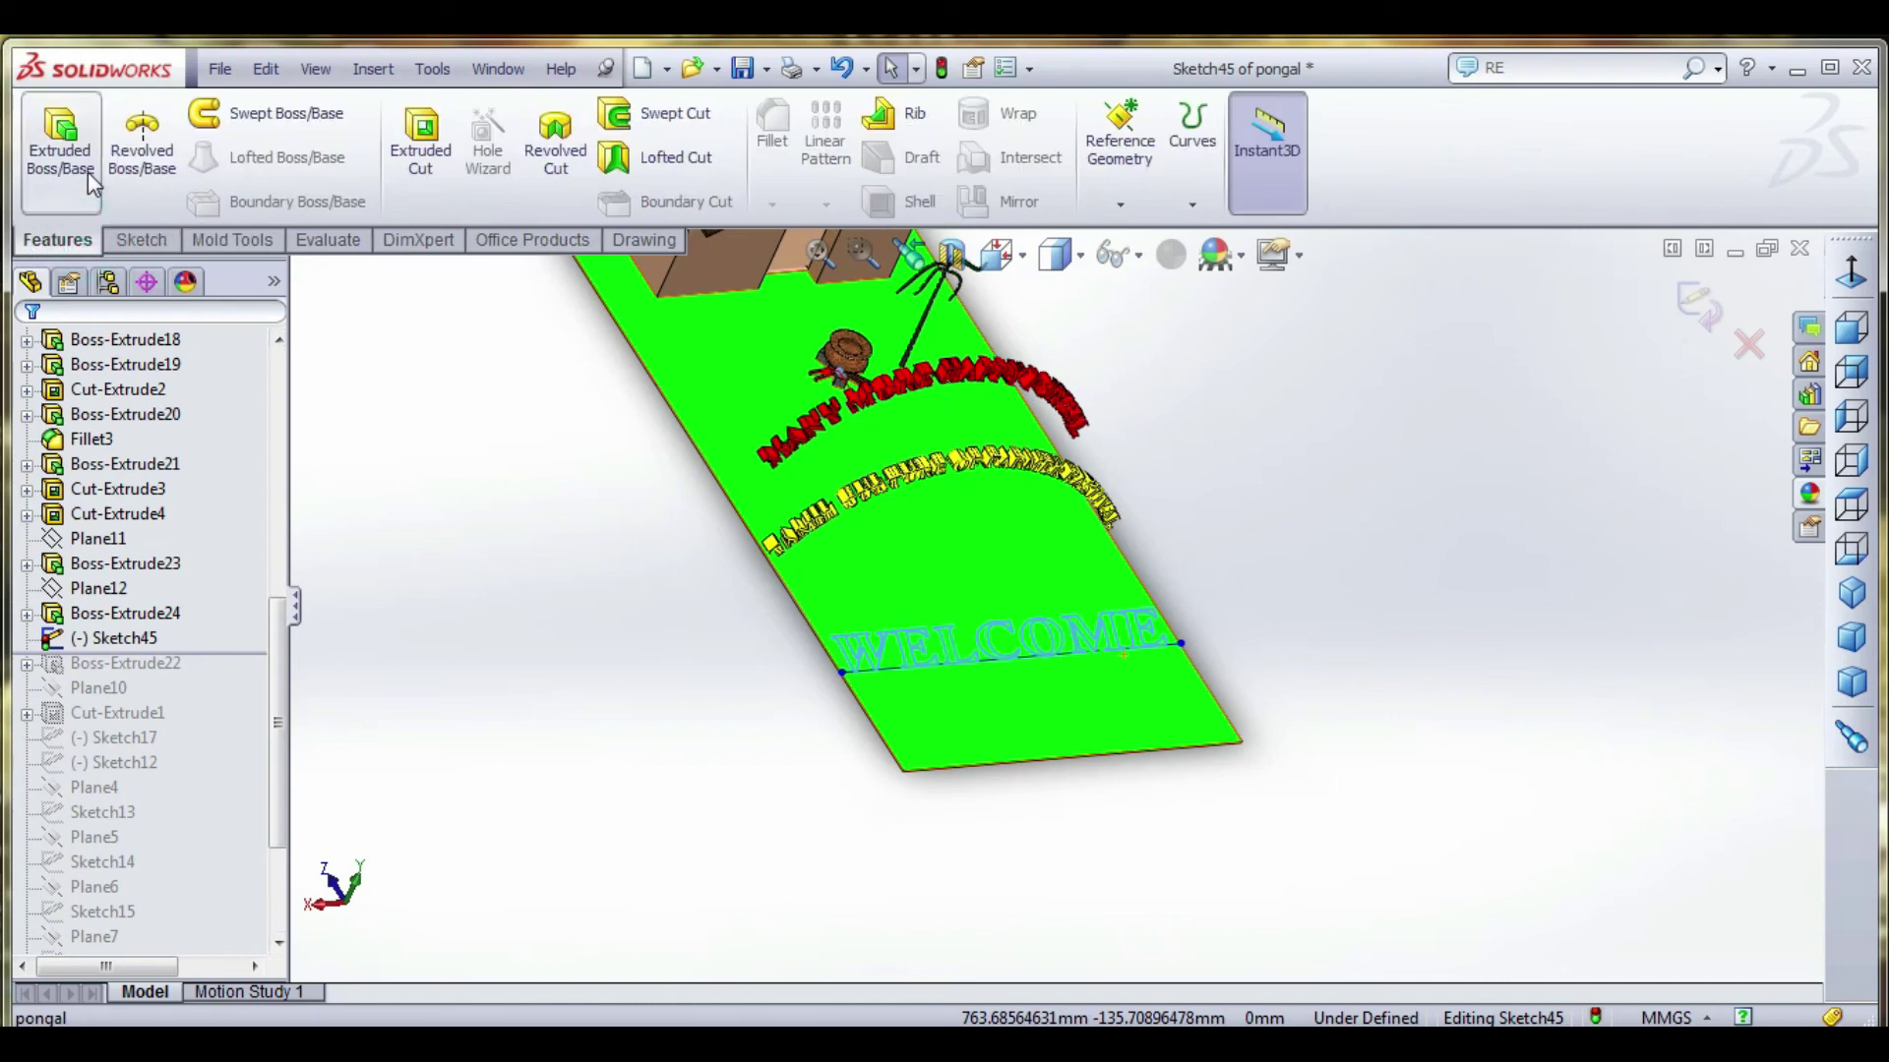
{"action": "left_click", "coordinate": [87, 169]}
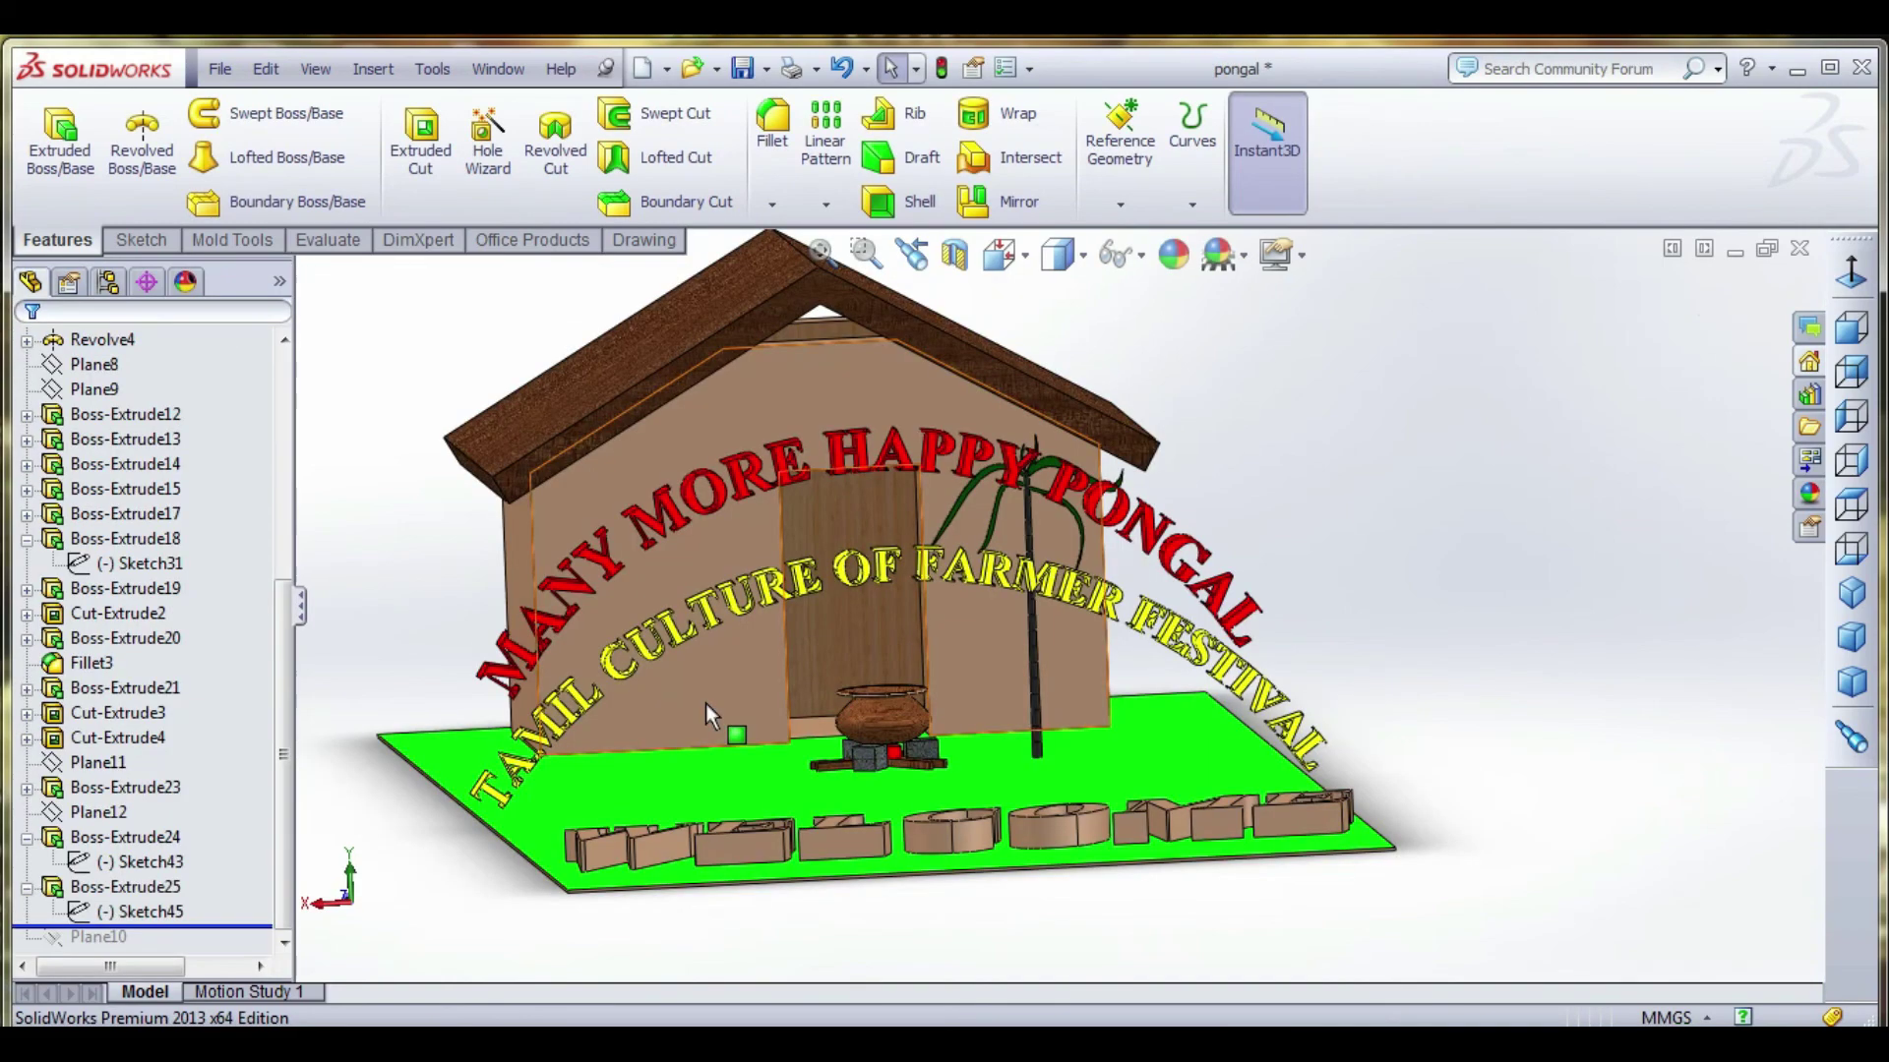
Save the pongal part with its raised "WELCOME" lettering.
{"action": "scroll", "coordinate": [706, 704], "scroll_direction": "down", "scroll_amount": 3}
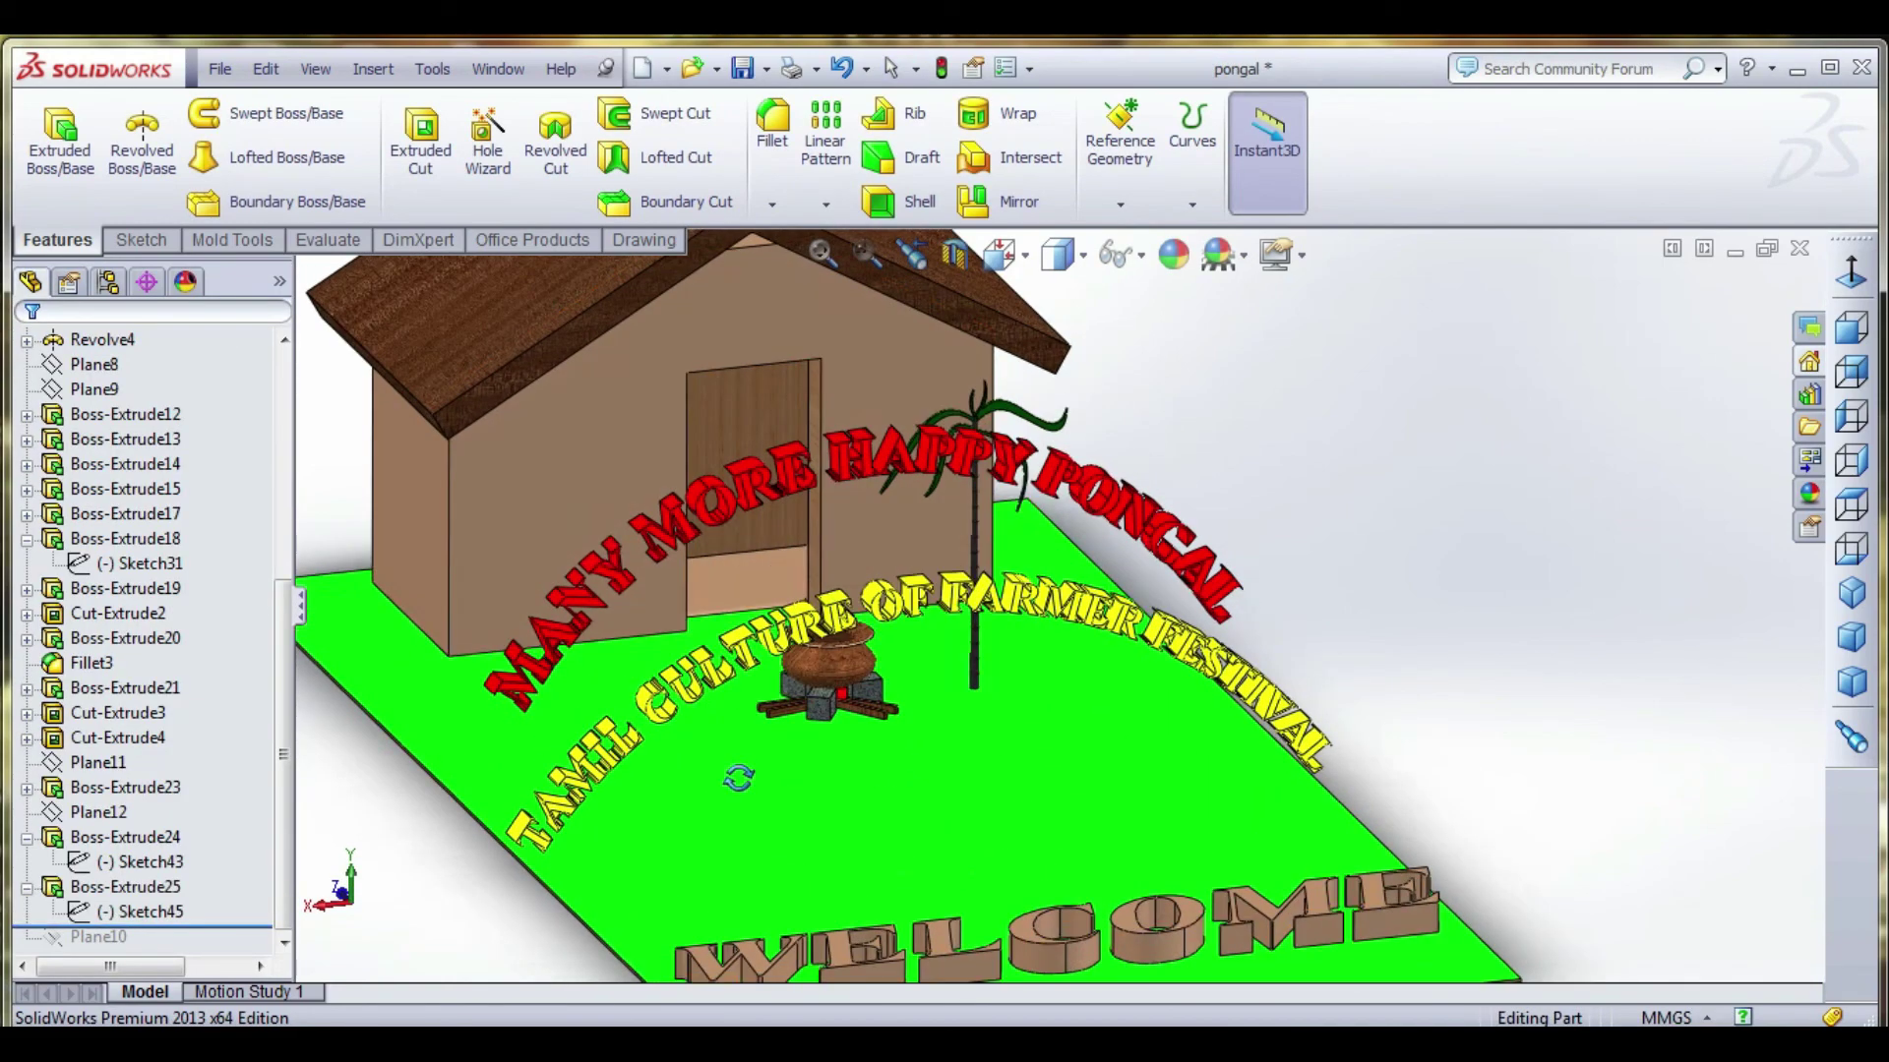
{"action": "scroll", "coordinate": [691, 698], "scroll_direction": "up", "scroll_amount": 5}
{"action": "middle_click_drag", "start_coordinate": [1171, 712], "coordinate": [1156, 668]}
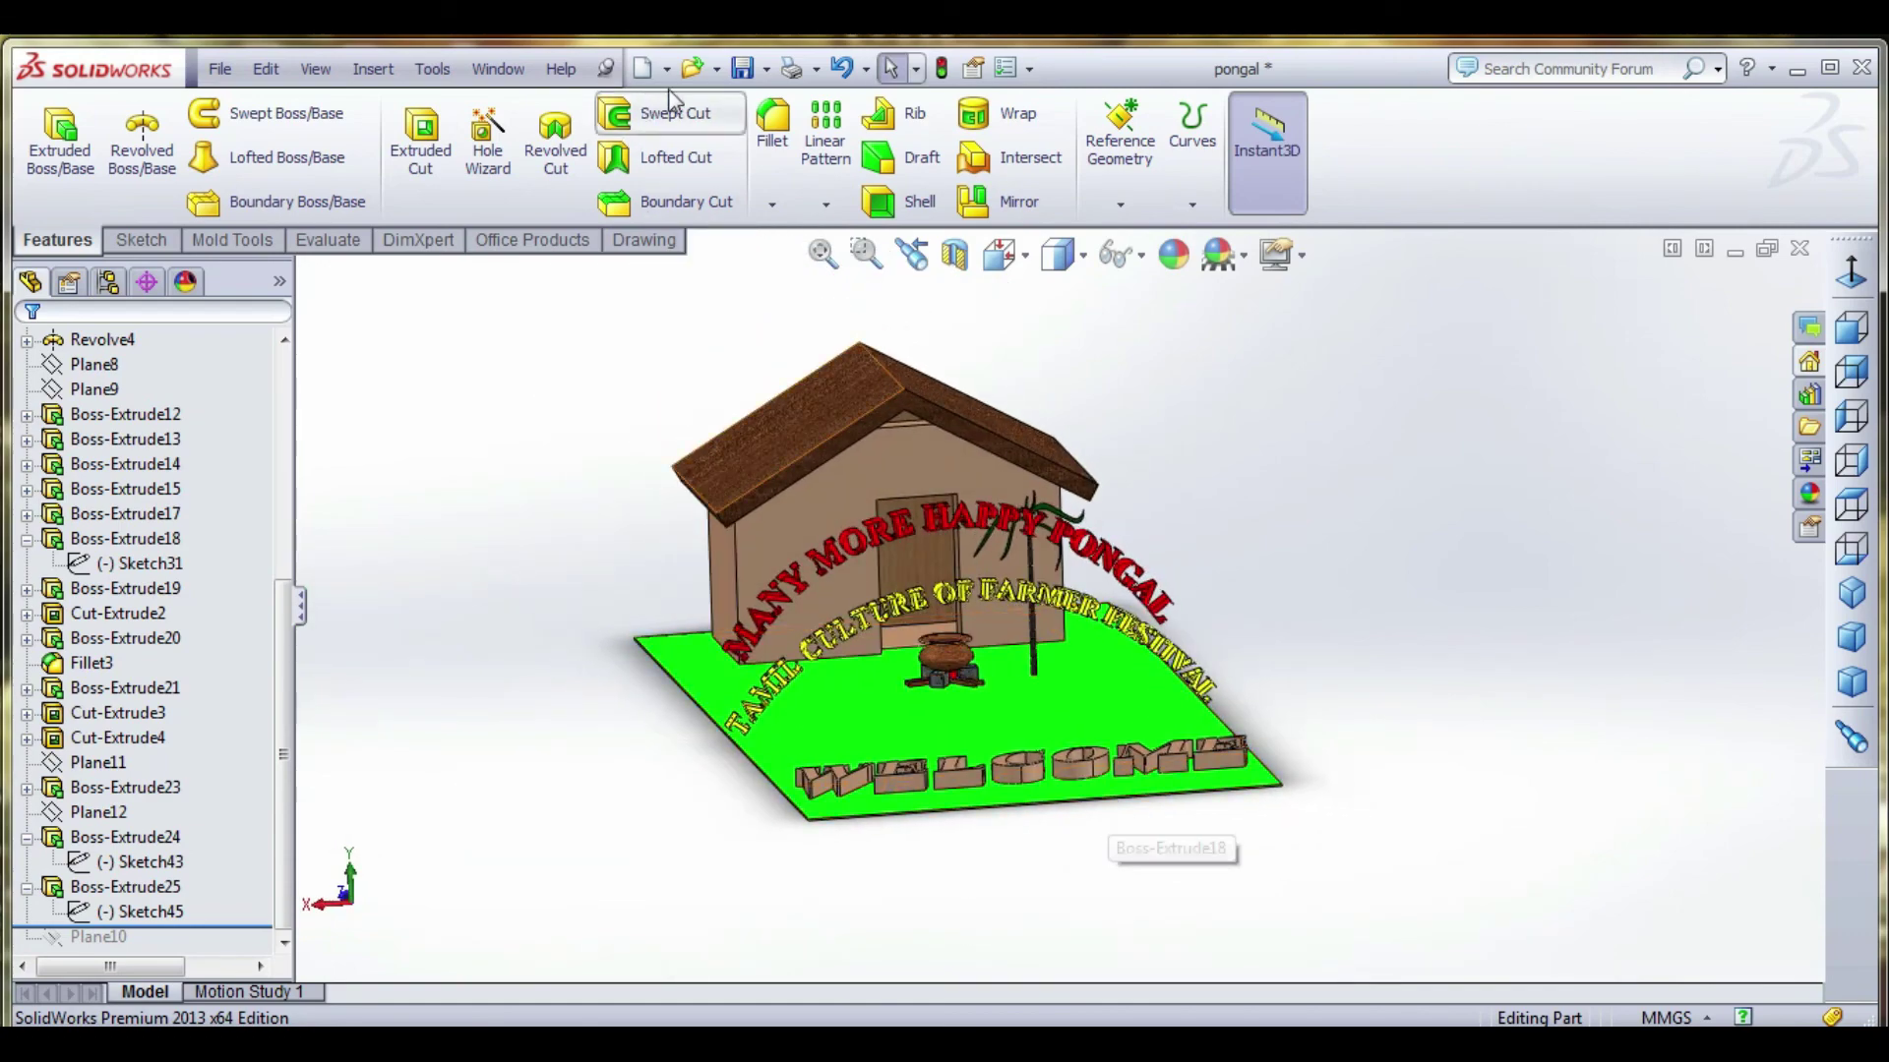
{"action": "left_click", "coordinate": [743, 68]}
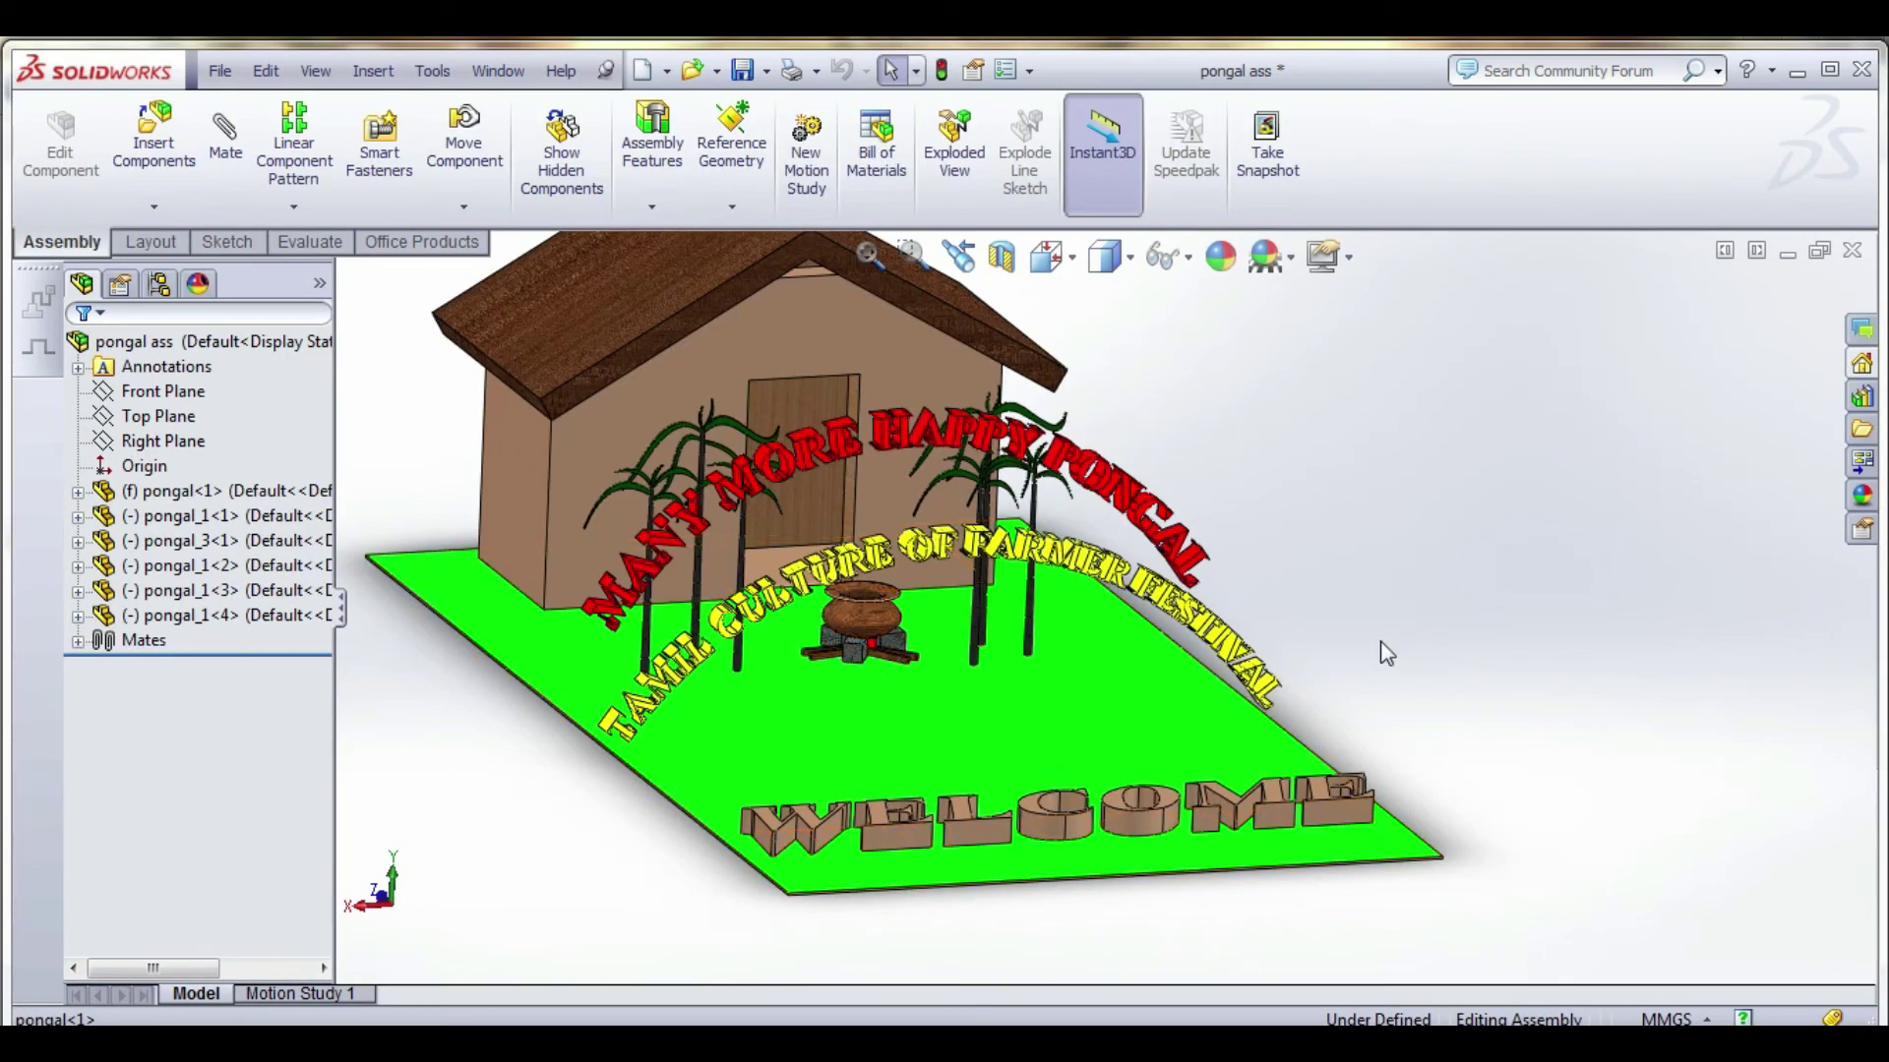
{"action": "scroll", "coordinate": [870, 658], "scroll_direction": "down", "scroll_amount": 10}
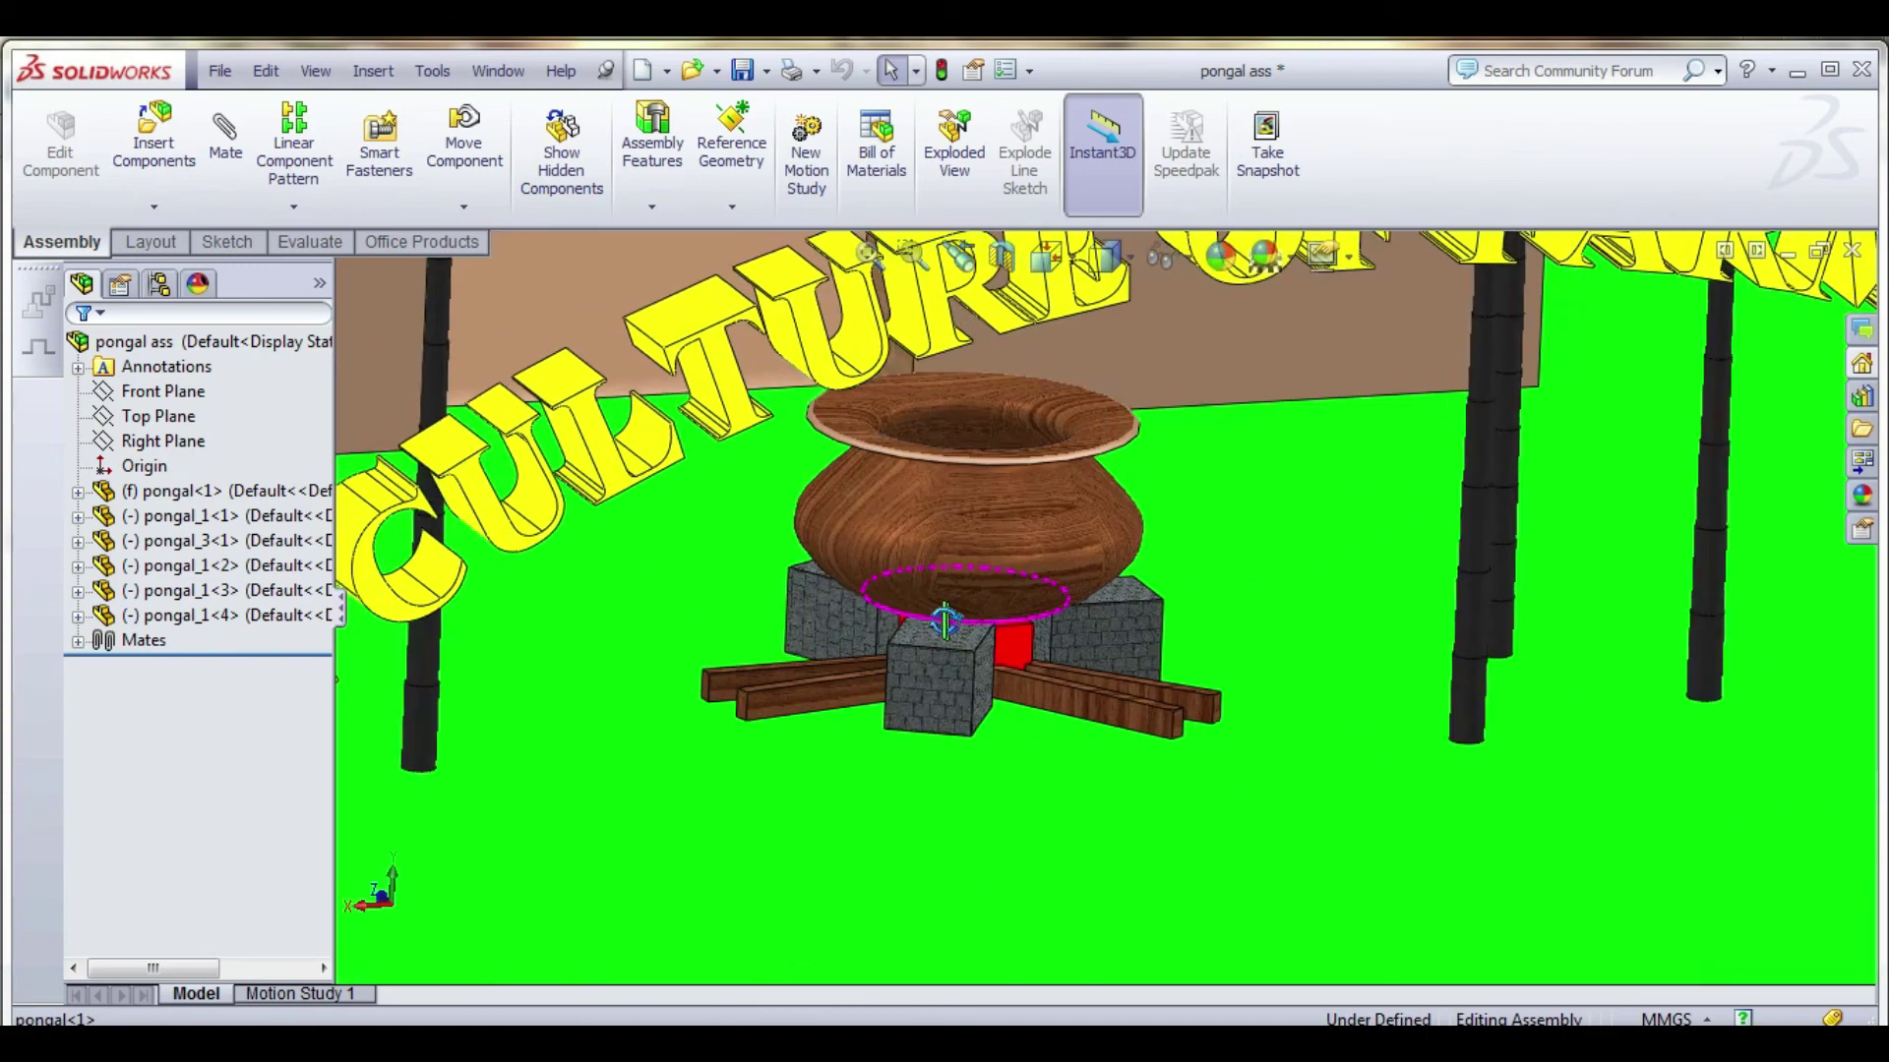
{"action": "scroll", "coordinate": [876, 612], "scroll_direction": "up", "scroll_amount": 7}
{"action": "mouse_move", "coordinate": [936, 621]}
{"action": "middle_mouse_down"}
{"action": "mouse_move", "coordinate": [875, 612]}
{"action": "mouse_move", "coordinate": [943, 611]}
{"action": "mouse_move", "coordinate": [910, 603]}
{"action": "middle_mouse_up"}
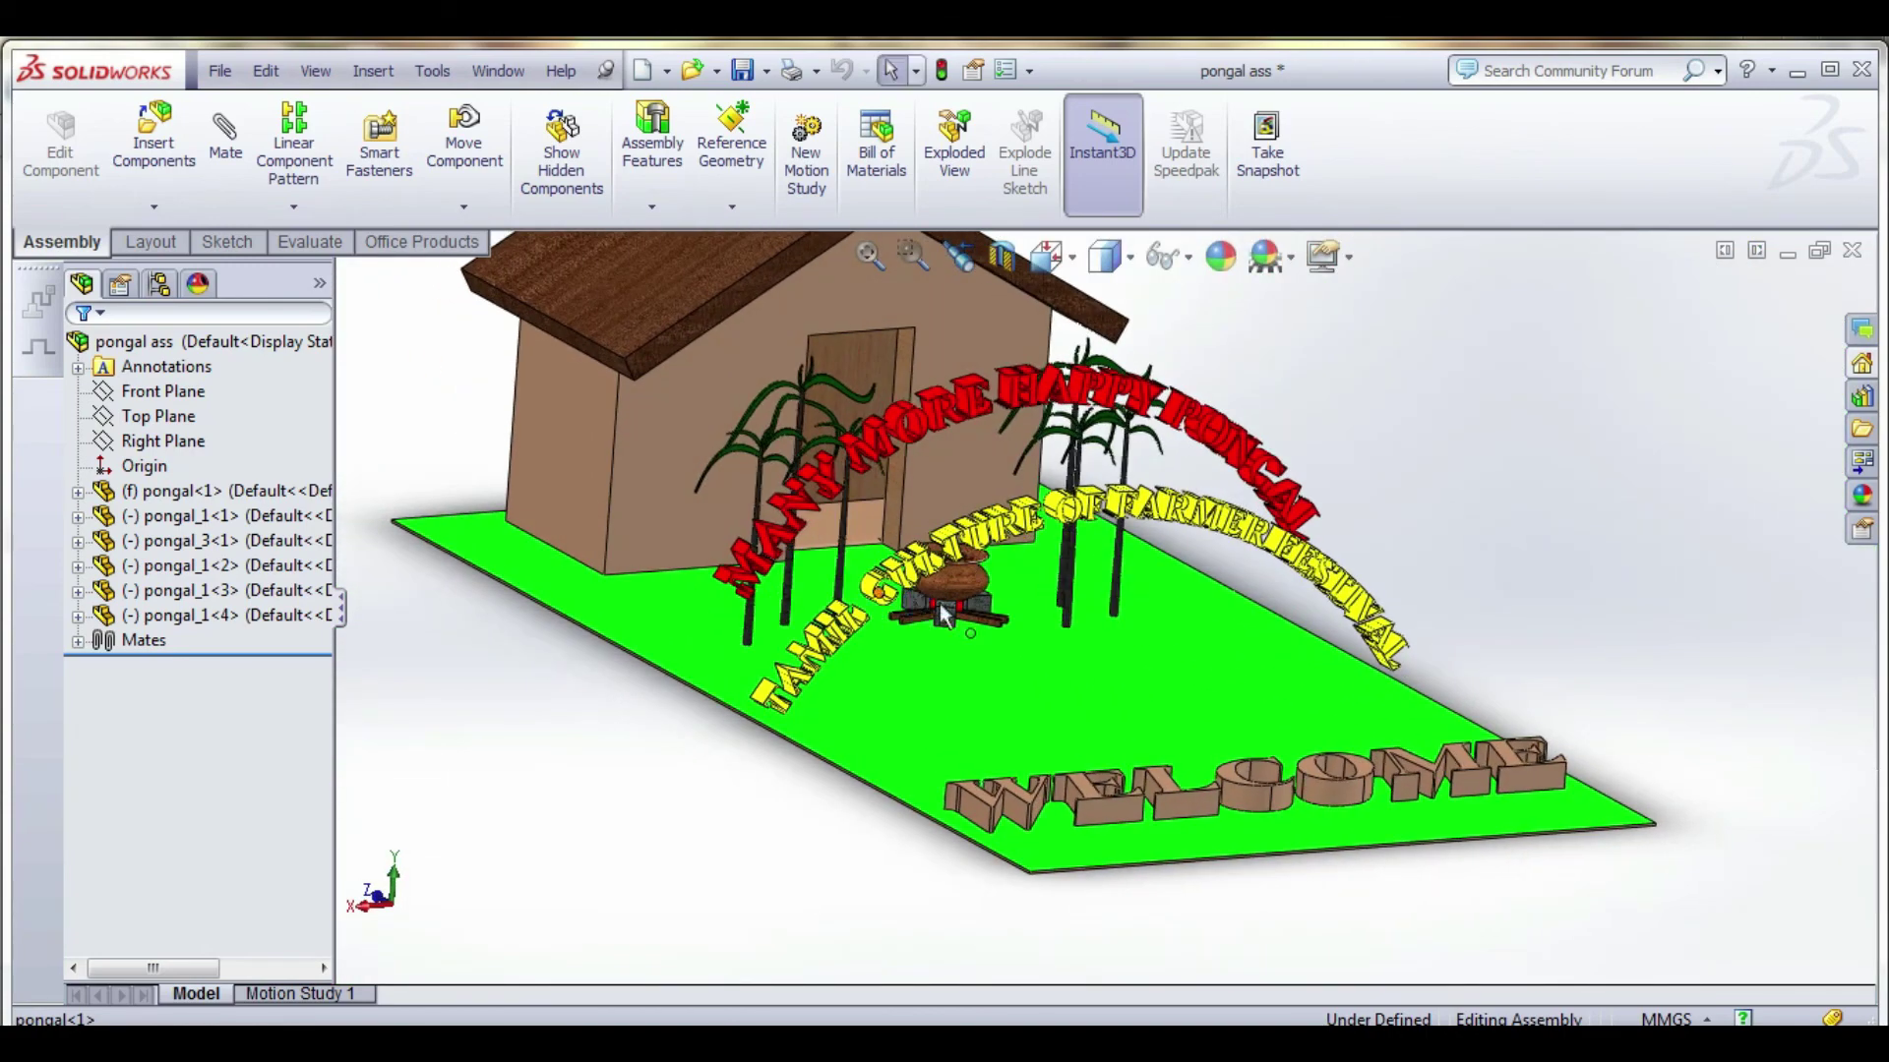